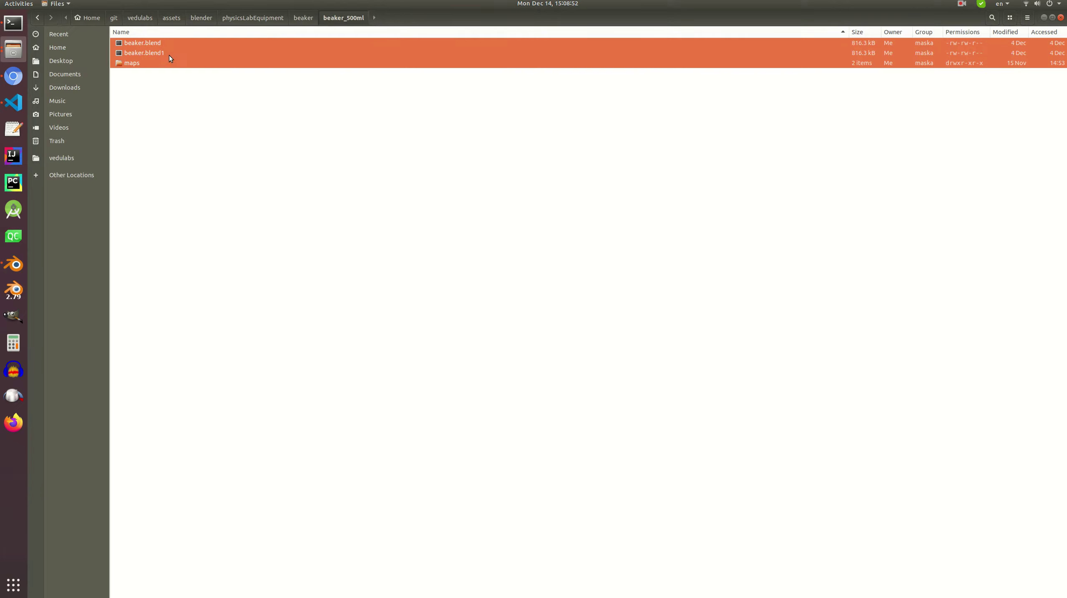
- Permanently delete the maps folder inside beaker_200ml
{"action": "left_click", "coordinate": [300, 19]}
{"action": "double_click", "coordinate": [153, 43]}
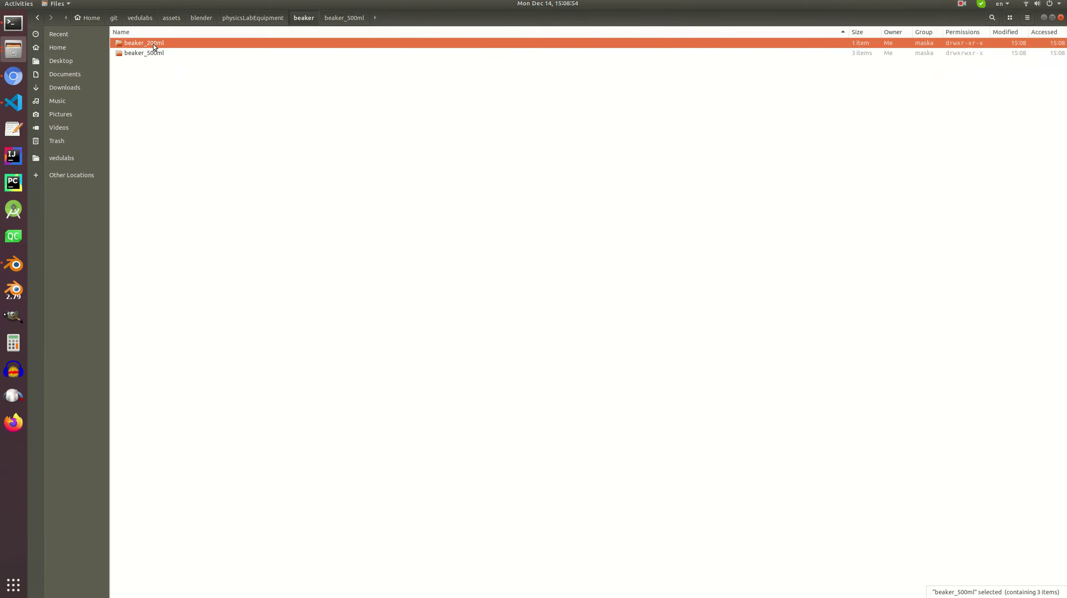
{"action": "key", "text": "ctrl+a"}
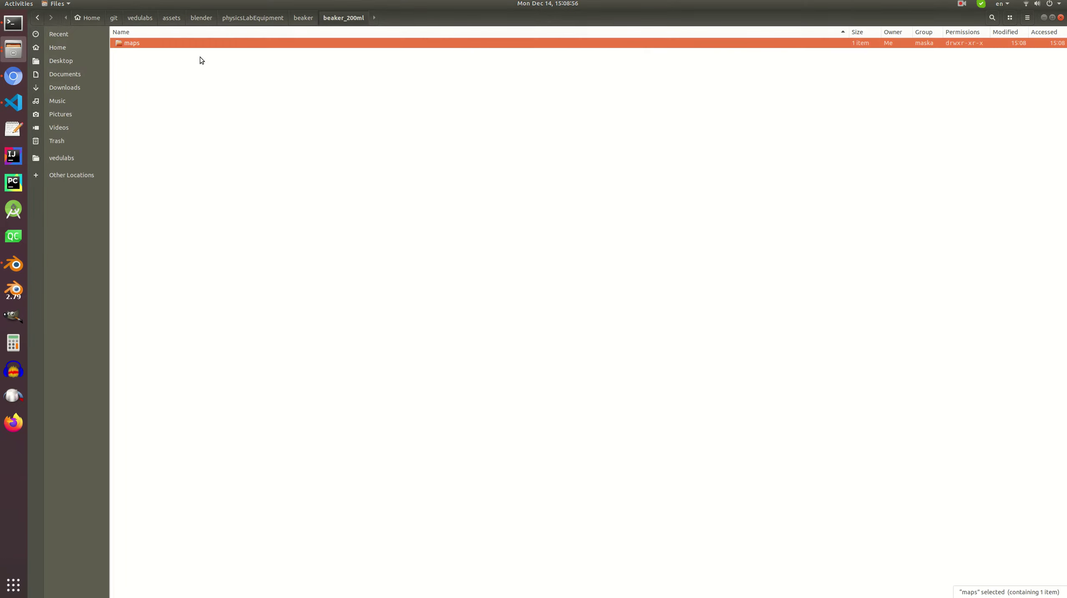
{"action": "key", "text": "shift+Delete"}
{"action": "key", "text": "Return"}
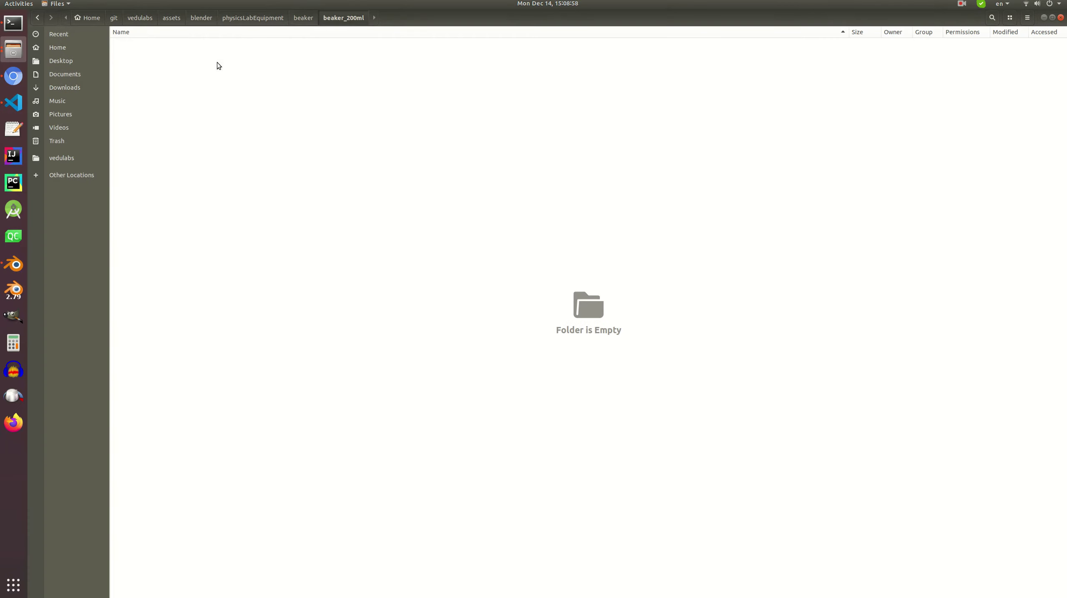
- Move all three files from beaker_500ml into beaker_200ml
{"action": "left_click", "coordinate": [301, 19]}
{"action": "double_click", "coordinate": [154, 52]}
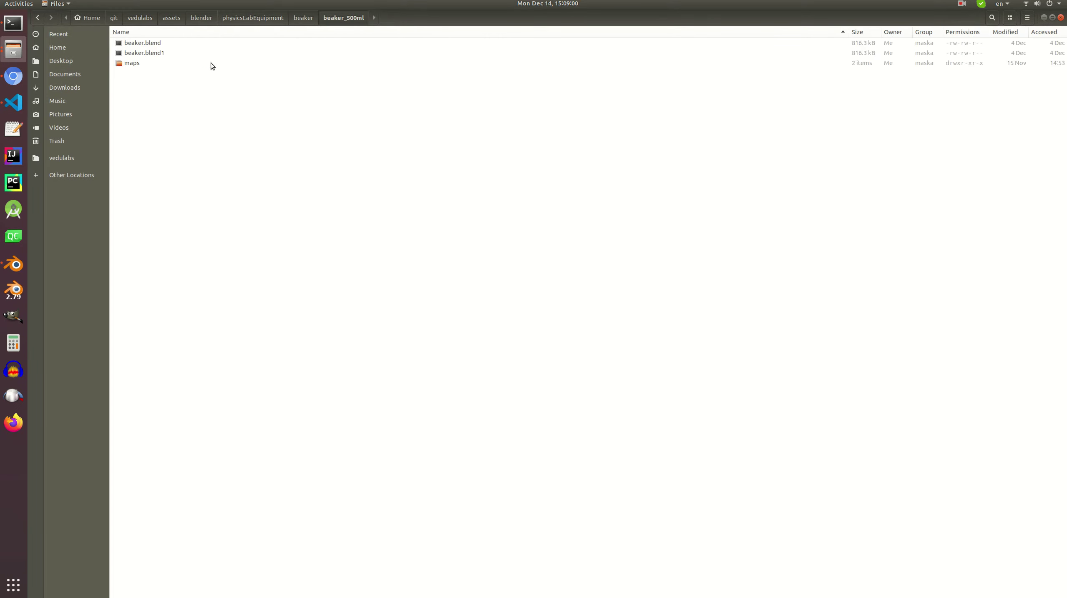
{"action": "key", "text": "ctrl+a"}
{"action": "left_click", "coordinate": [303, 17]}
{"action": "double_click", "coordinate": [196, 43]}
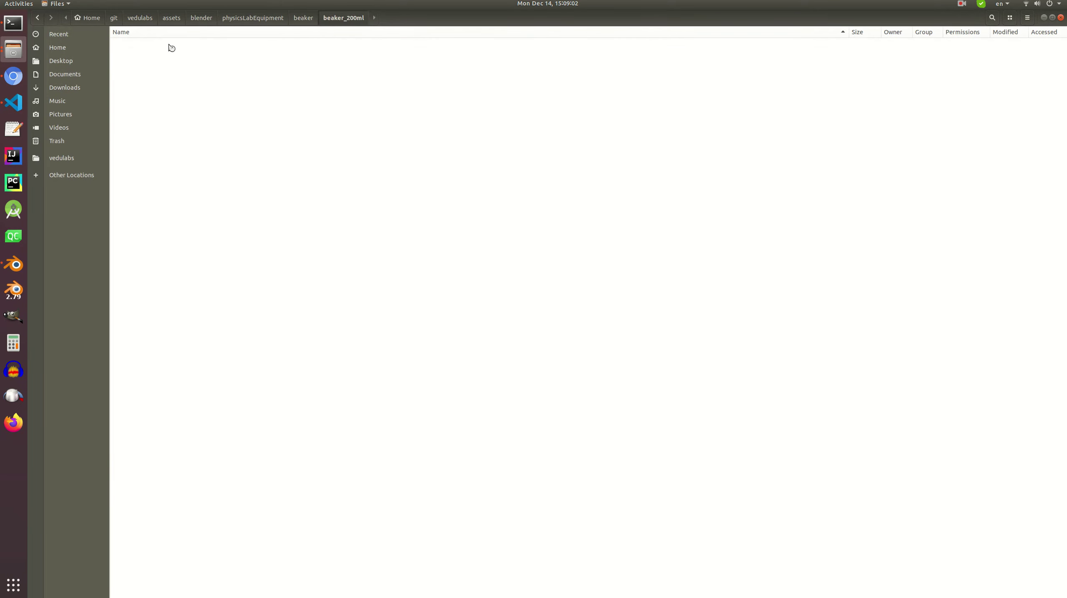
{"action": "key", "text": "ctrl+v"}
{"action": "left_click", "coordinate": [219, 91]}
- Create a new empty maps folder inside beaker_500ml, then return to Blender
{"action": "key", "text": "alt+Up"}
{"action": "double_click", "coordinate": [144, 54]}
{"action": "key", "text": "ctrl+shift+n"}
{"action": "type", "text": "maps"}
{"action": "key", "text": "Return"}
{"action": "key", "text": "Return"}
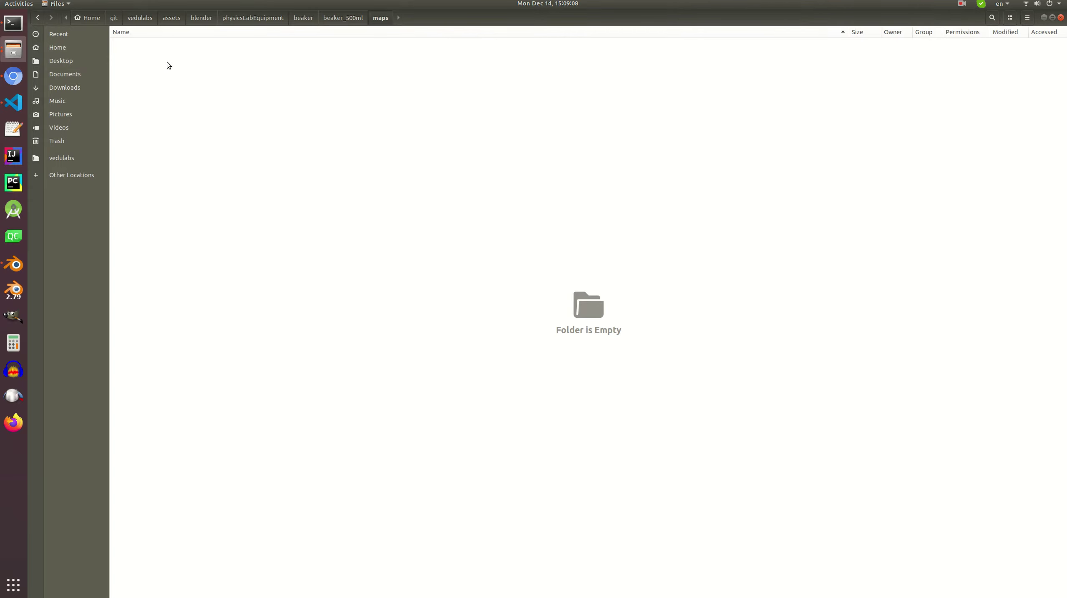
{"action": "right_click", "coordinate": [177, 85]}
{"action": "left_click", "coordinate": [191, 90]}
{"action": "type", "text": "src"}
{"action": "key", "text": "Return"}
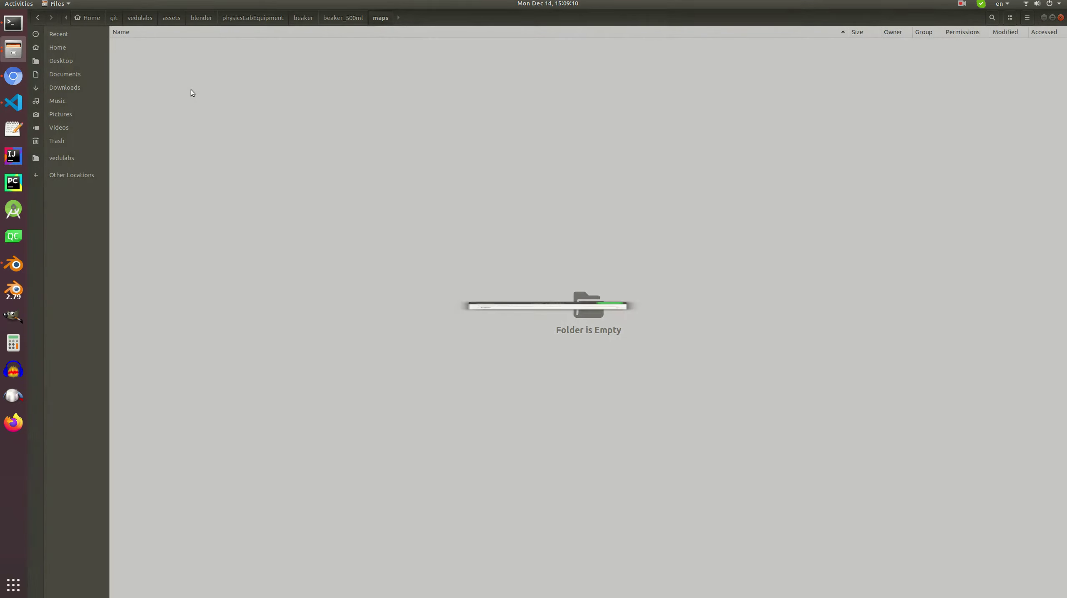
{"action": "key", "text": "alt+Up"}
{"action": "key", "text": "alt+Up"}
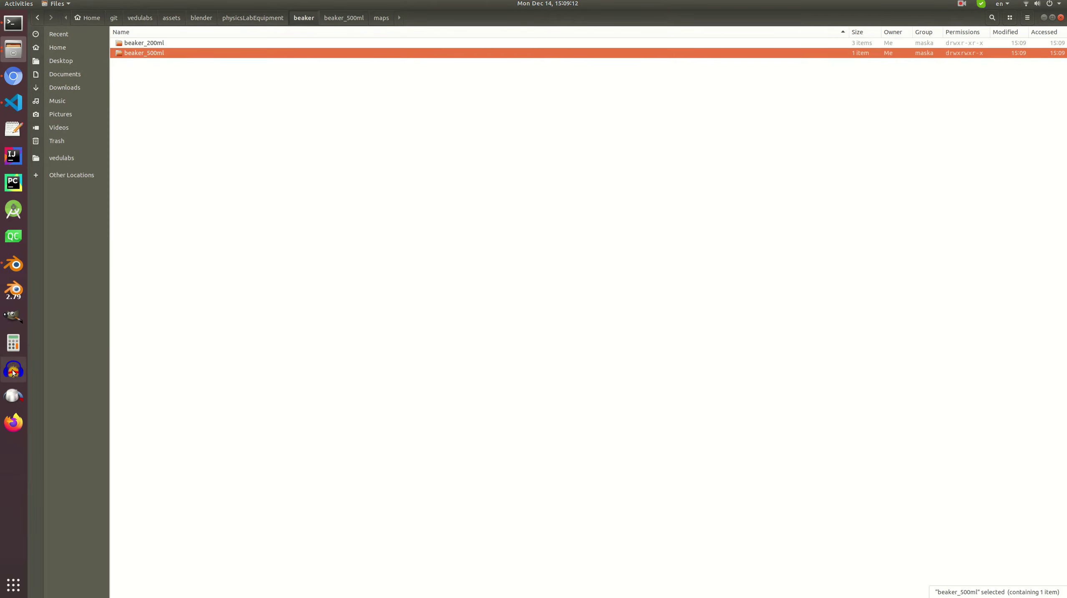
{"action": "left_click", "coordinate": [13, 264]}
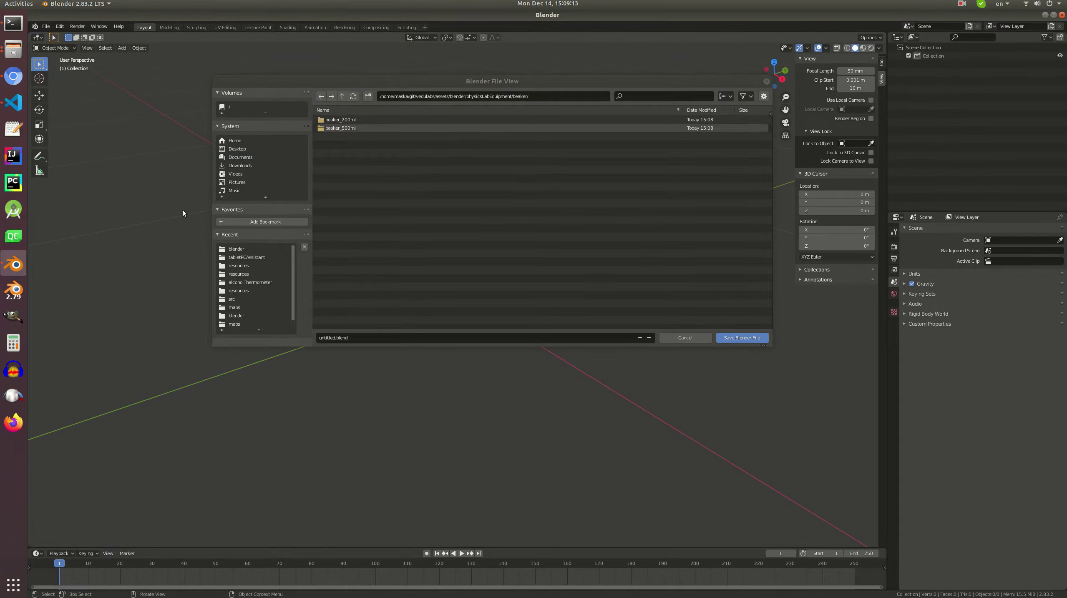
- Save the scene as beaker_500ml.blend inside the beaker_500ml folder
{"action": "left_click", "coordinate": [342, 128]}
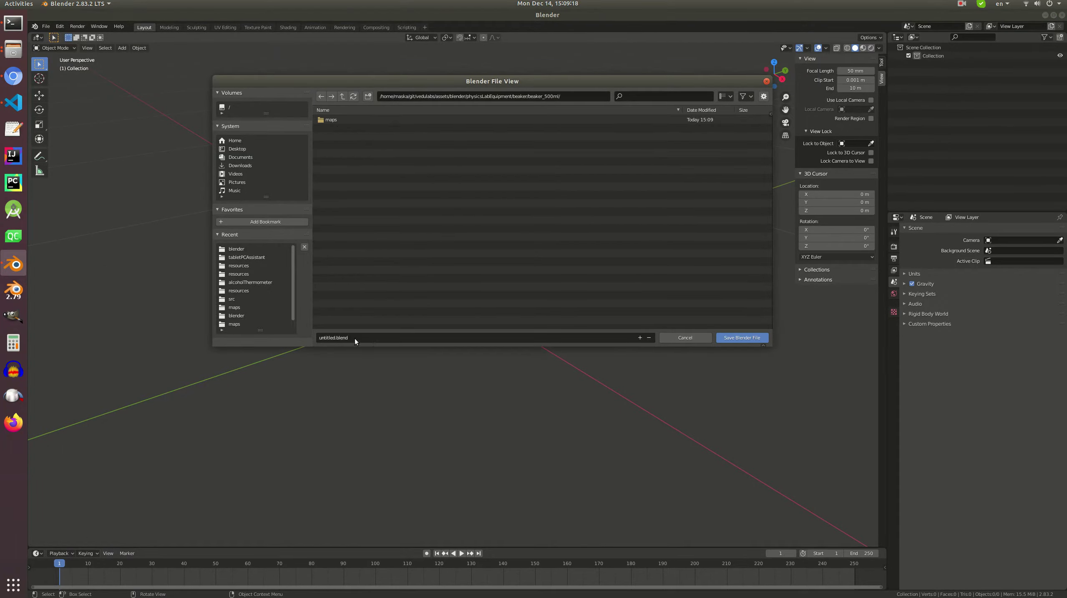
{"action": "double_click", "coordinate": [334, 338]}
{"action": "type", "text": "beaker"}
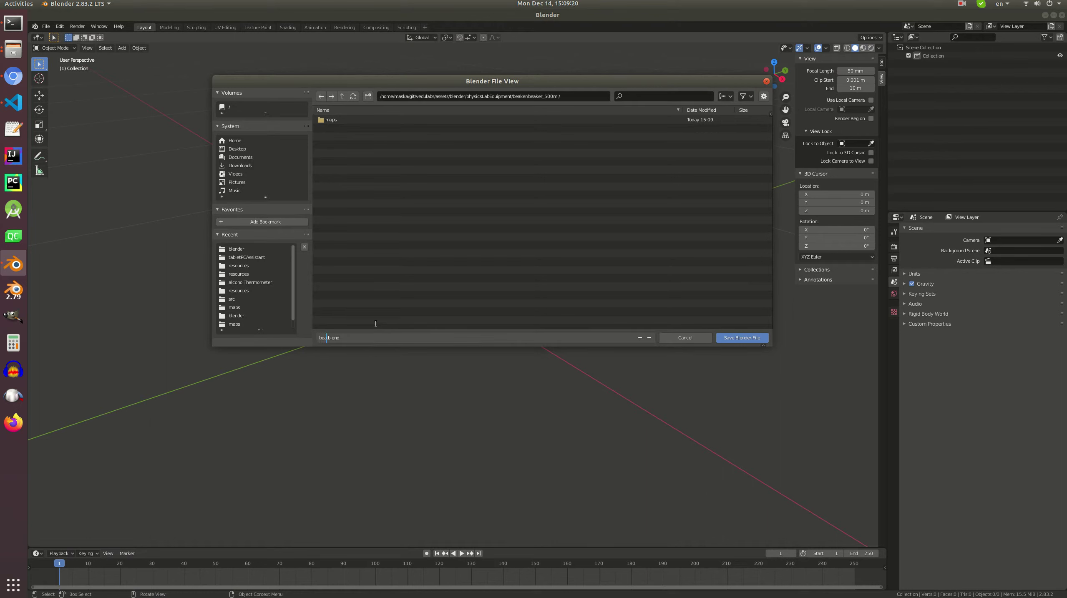
{"action": "type", "text": "_500ml"}
{"action": "key", "text": "Return"}
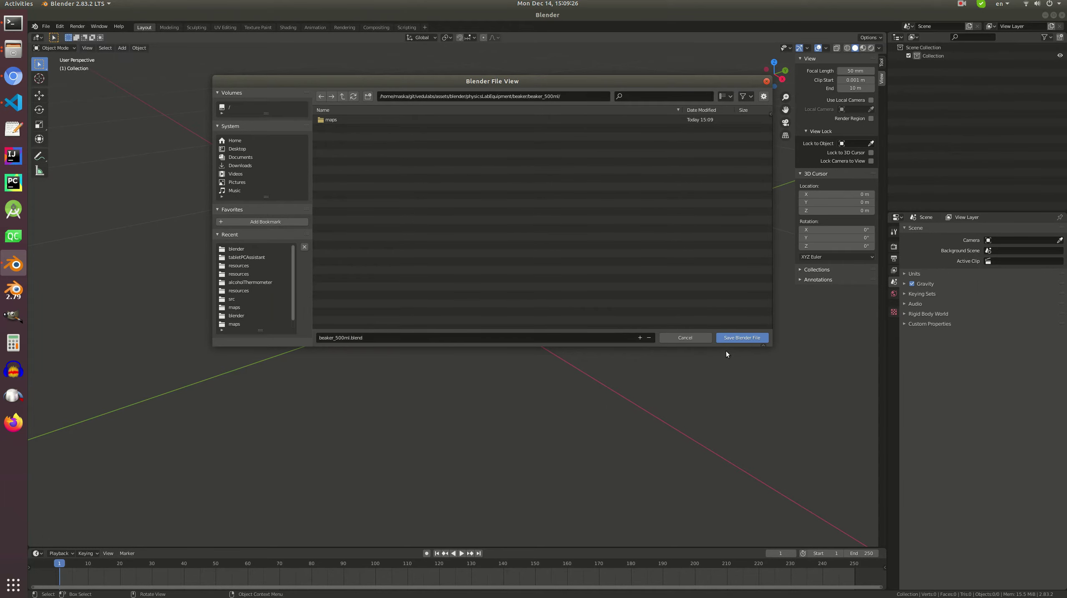
{"action": "left_click", "coordinate": [742, 337]}
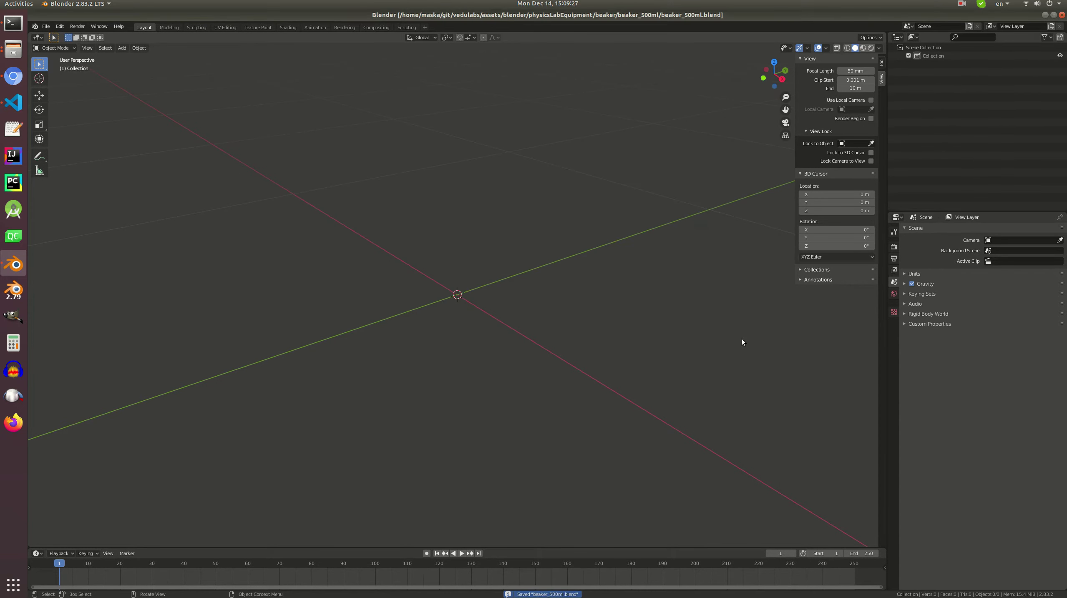
{"action": "left_click", "coordinate": [14, 52]}
- Rename beaker.blend in beaker_200ml to beaker_200ml.blend
{"action": "left_click", "coordinate": [84, 65]}
{"action": "double_click", "coordinate": [157, 42]}
{"action": "key", "text": "Down"}
{"action": "key", "text": "F2"}
{"action": "key", "text": "Right"}
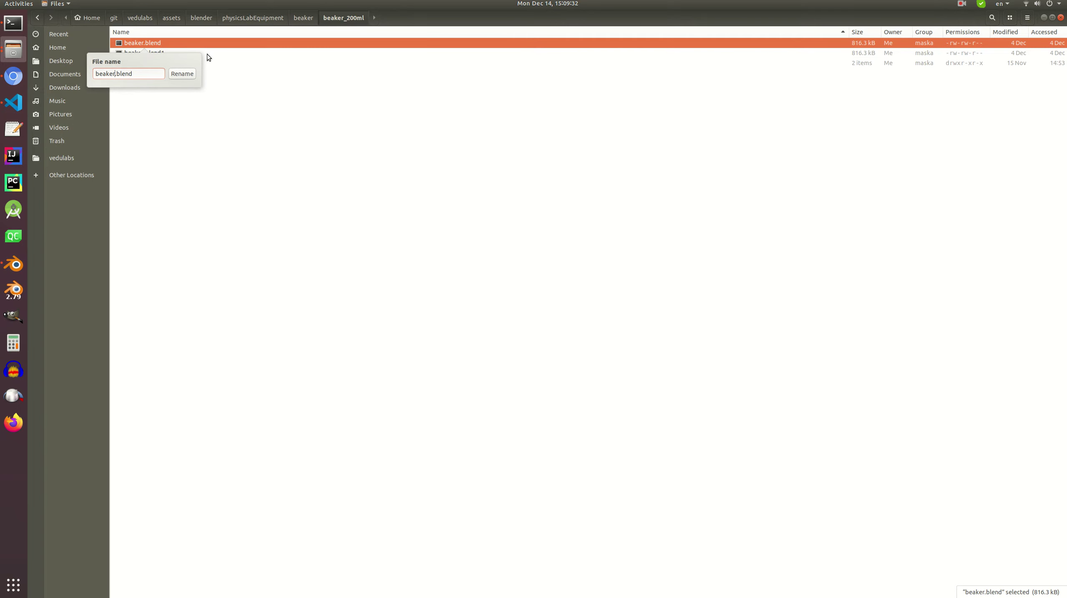
{"action": "type", "text": "_200ml"}
{"action": "key", "text": "Return"}
- Permanently delete the beaker.blend1 backup and return to Blender
{"action": "key", "text": "Up"}
{"action": "key", "text": "shift+Delete"}
{"action": "key", "text": "Return"}
{"action": "key", "text": "alt+Tab"}
{"action": "left_click", "coordinate": [46, 26]}
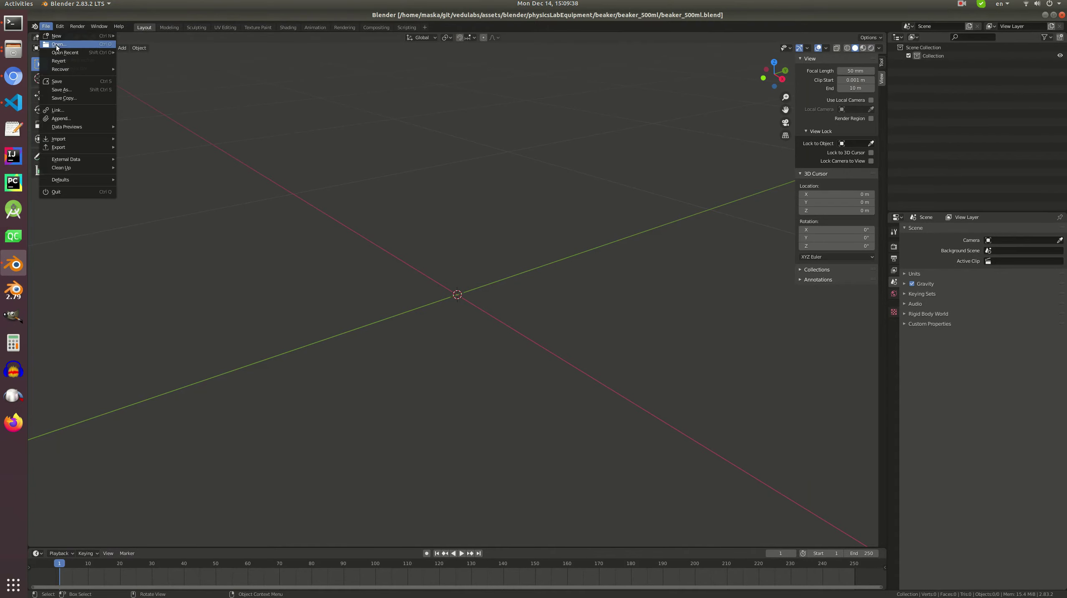
{"action": "left_click", "coordinate": [57, 43]}
{"action": "left_click", "coordinate": [398, 30]}
{"action": "double_click", "coordinate": [403, 54]}
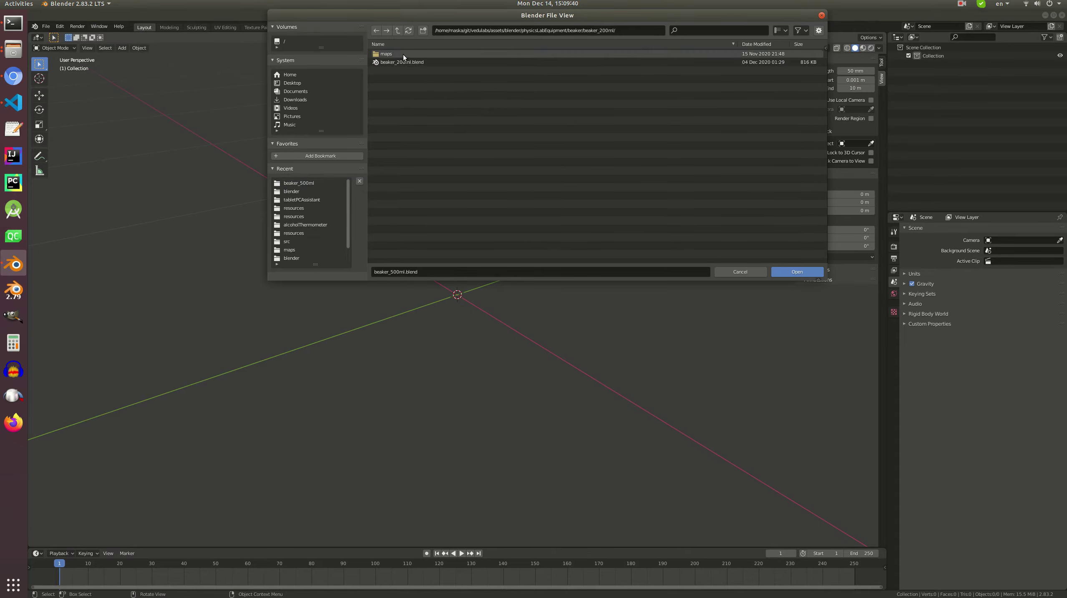
{"action": "double_click", "coordinate": [398, 62]}
{"action": "mouse_move", "coordinate": [590, 218]}
{"action": "middle_mouse_down"}
{"action": "mouse_move", "coordinate": [560, 228]}
{"action": "mouse_move", "coordinate": [559, 244]}
{"action": "mouse_move", "coordinate": [526, 245]}
{"action": "mouse_move", "coordinate": [573, 223]}
{"action": "middle_mouse_up"}
{"action": "key", "text": "ctrl+s"}
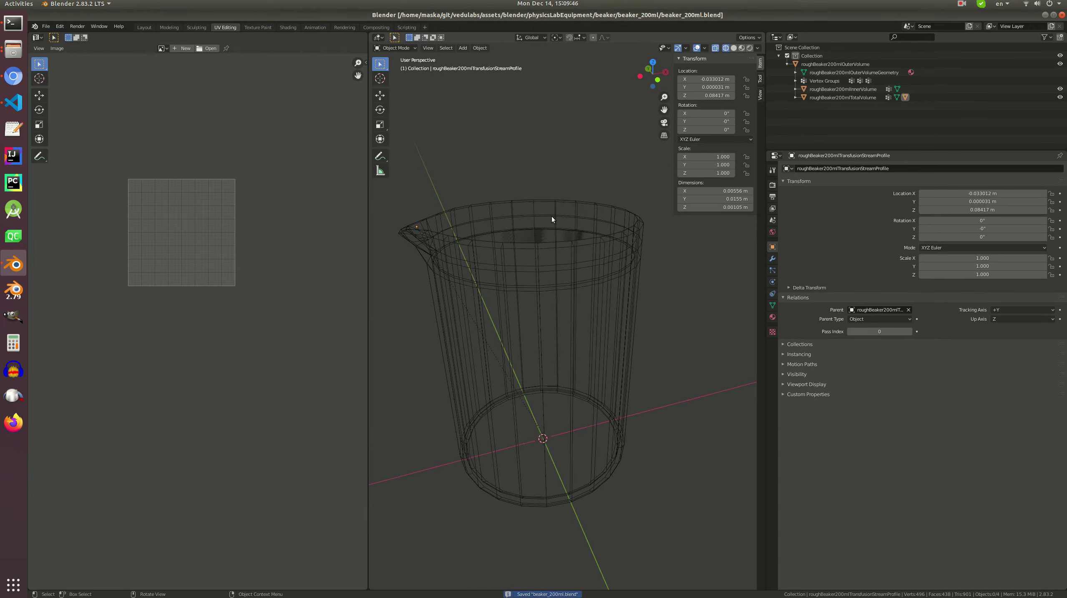
{"action": "left_click", "coordinate": [45, 26]}
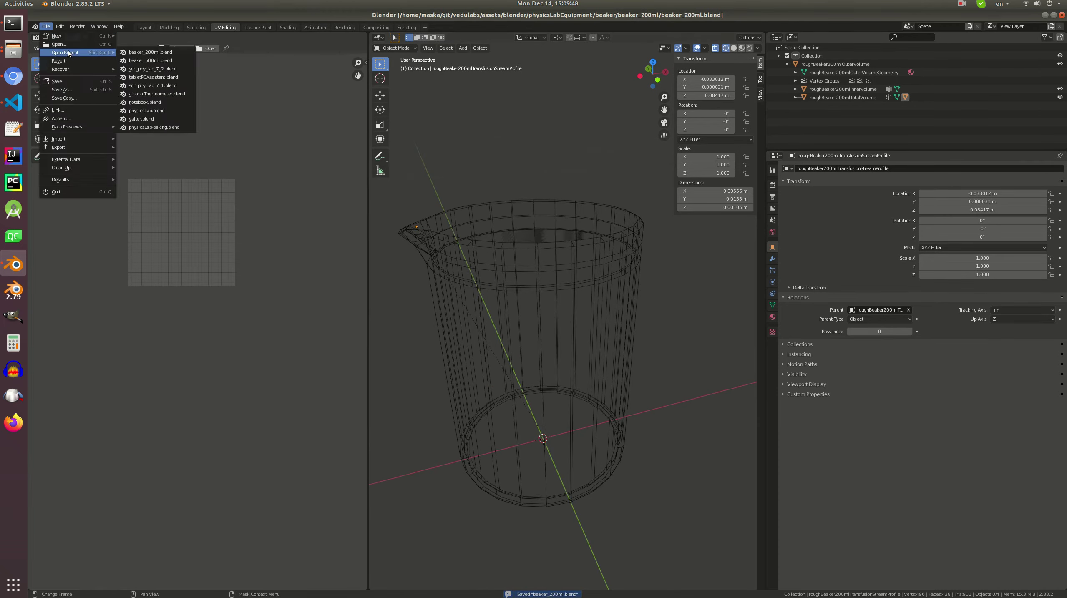
{"action": "left_click", "coordinate": [67, 45]}
{"action": "left_click", "coordinate": [397, 32]}
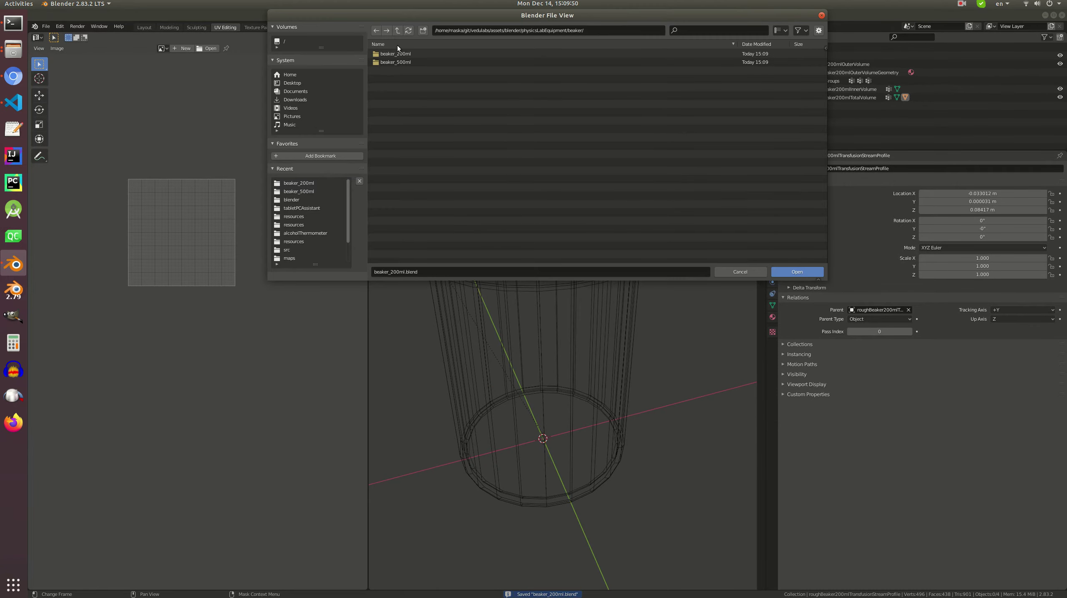
{"action": "double_click", "coordinate": [392, 61]}
{"action": "double_click", "coordinate": [403, 62]}
{"action": "middle_click_drag", "start_coordinate": [457, 295], "coordinate": [478, 312]}
{"action": "key", "text": "ctrl+s"}
{"action": "mouse_move", "coordinate": [505, 278]}
{"action": "middle_mouse_down"}
{"action": "mouse_move", "coordinate": [475, 287]}
{"action": "mouse_move", "coordinate": [503, 286]}
{"action": "middle_mouse_up"}
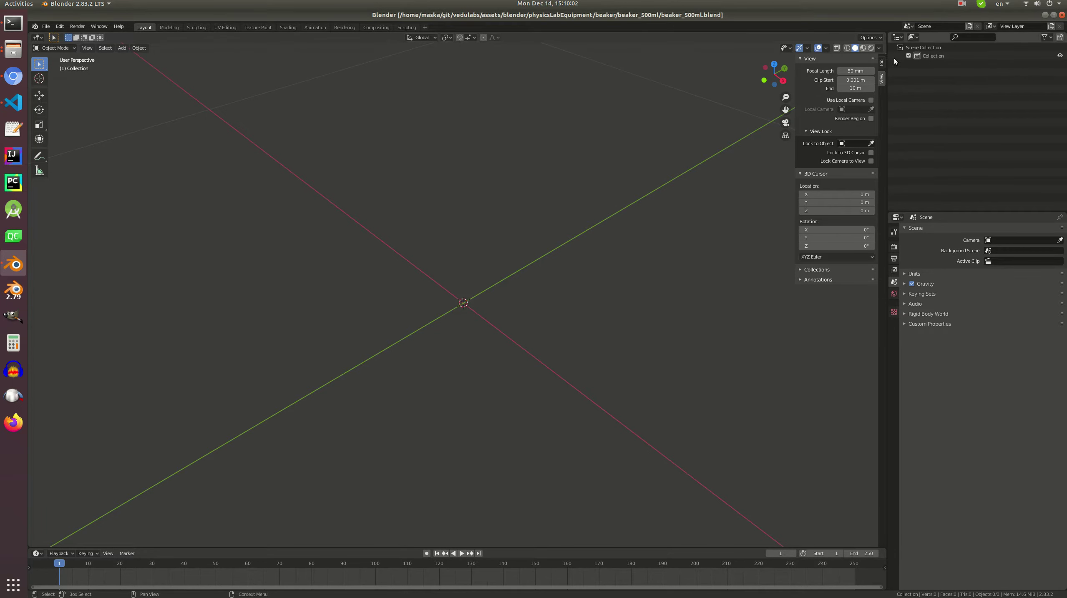
{"action": "left_click", "coordinate": [961, 5]}
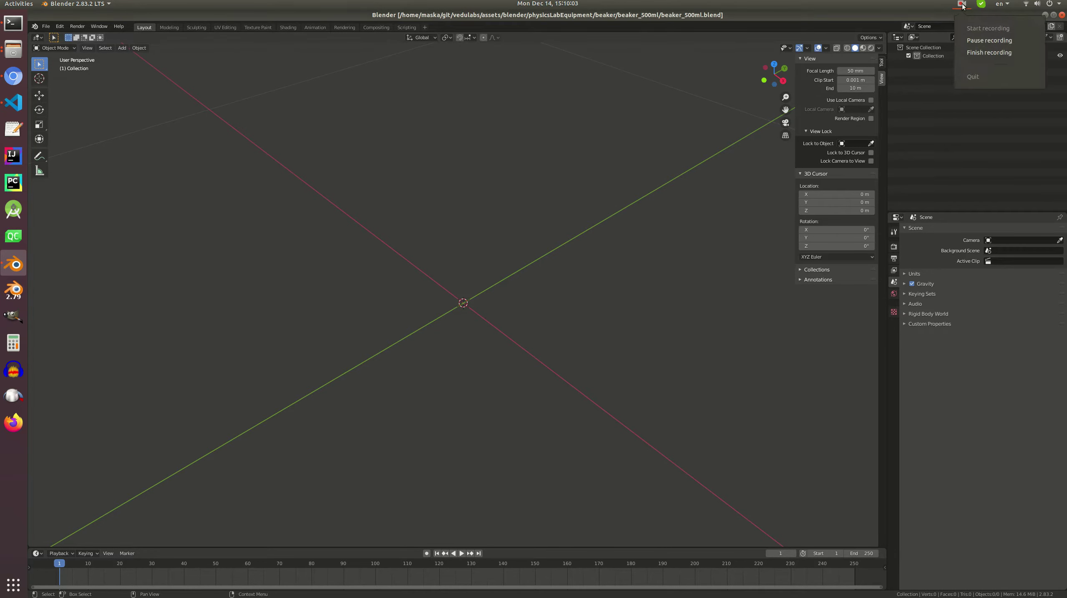
- Add a circle mesh at the origin with a 50 mm radius and 24 vertices
{"action": "left_click", "coordinate": [974, 41]}
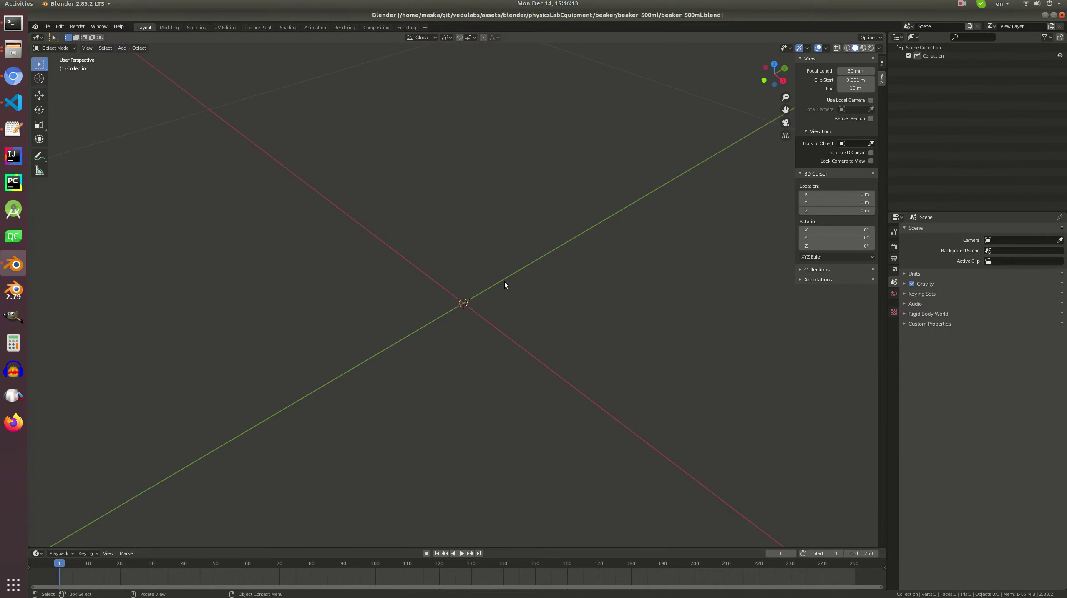
{"action": "middle_click_drag", "start_coordinate": [504, 282], "coordinate": [507, 306]}
{"action": "key", "text": "shift+a"}
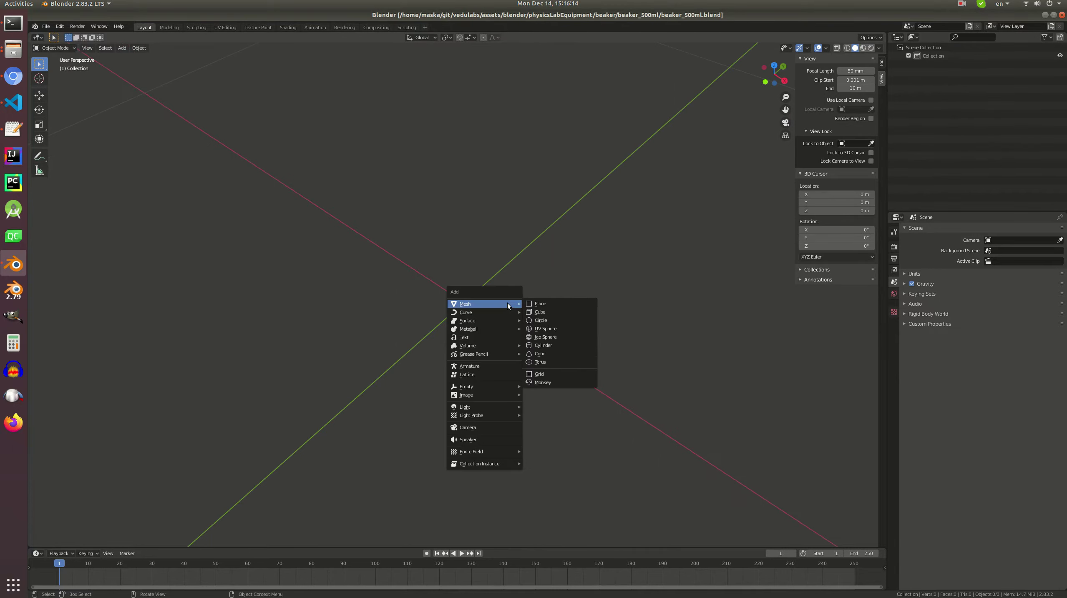
{"action": "left_click", "coordinate": [549, 320]}
{"action": "left_click", "coordinate": [77, 540]}
{"action": "left_click", "coordinate": [139, 458]}
{"action": "type", "text": "50mm"}
{"action": "key", "text": "shift+Tab"}
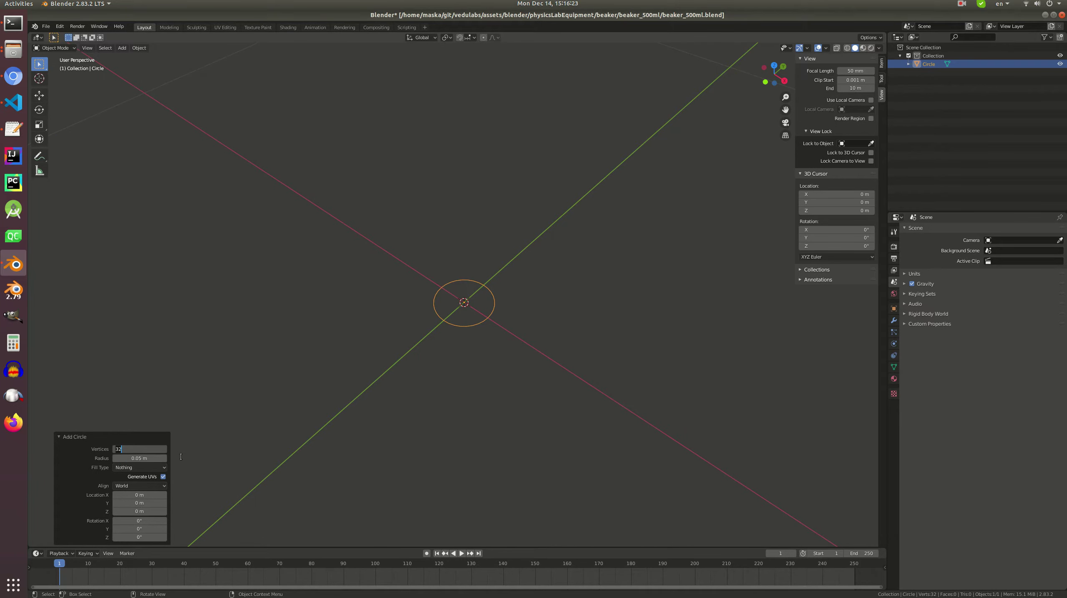
{"action": "type", "text": "24"}
{"action": "key", "text": "Return"}
- Zoom in on the circle, enter Edit Mode, and tilt the view to see its vertices
{"action": "scroll", "coordinate": [475, 273], "scroll_direction": "up", "scroll_amount": 6}
{"action": "scroll", "coordinate": [505, 275], "scroll_direction": "up", "scroll_amount": 2}
{"action": "mouse_move", "coordinate": [500, 278]}
{"action": "middle_mouse_down"}
{"action": "mouse_move", "coordinate": [530, 288]}
{"action": "mouse_move", "coordinate": [503, 284]}
{"action": "middle_mouse_up"}
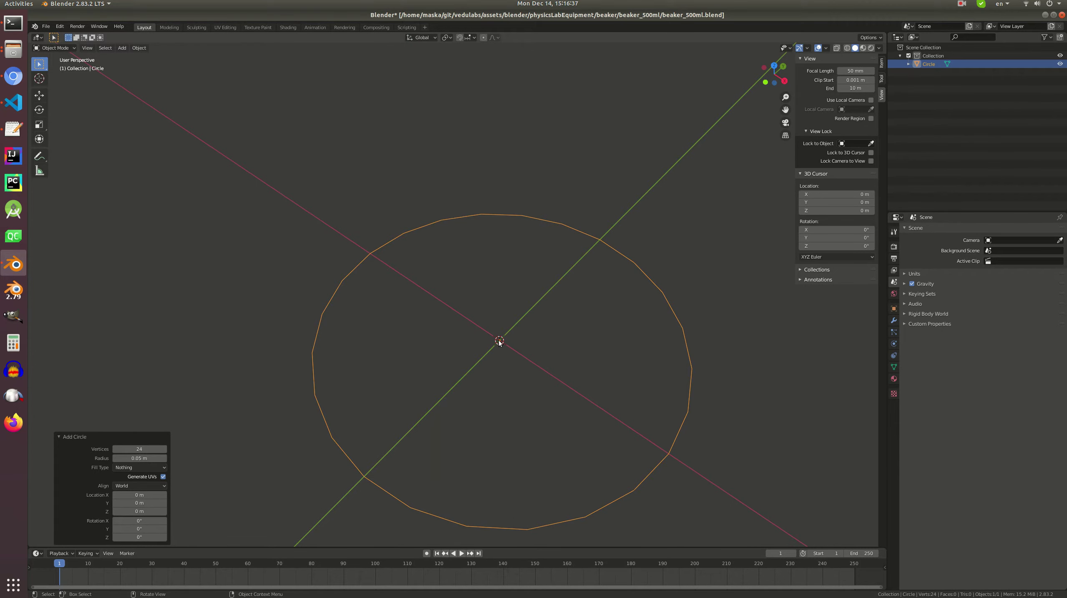
{"action": "key", "text": "Tab"}
{"action": "middle_click_drag", "start_coordinate": [499, 340], "coordinate": [623, 321]}
- Set one circle vertex's Y coordinate to 0.05 m and save beaker_500ml.blend
{"action": "left_click", "coordinate": [638, 307]}
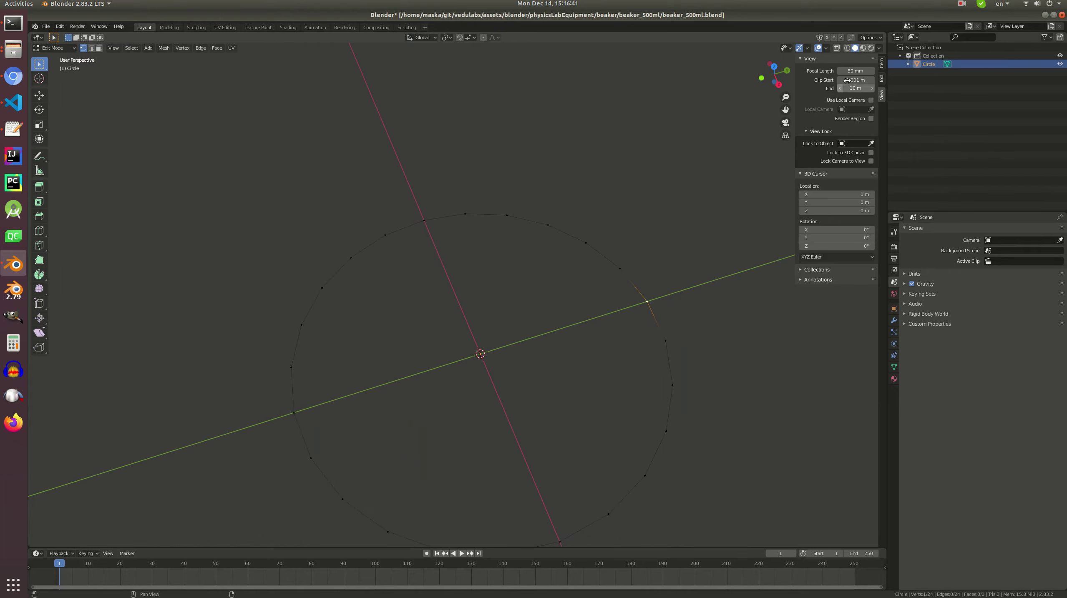
{"action": "left_click", "coordinate": [881, 63]}
{"action": "left_click", "coordinate": [846, 87]}
{"action": "type", "text": "0.05 m"}
{"action": "mouse_move", "coordinate": [846, 89]}
{"action": "left_mouse_down"}
{"action": "mouse_move", "coordinate": [800, 89]}
{"action": "mouse_move", "coordinate": [836, 89]}
{"action": "left_mouse_up"}
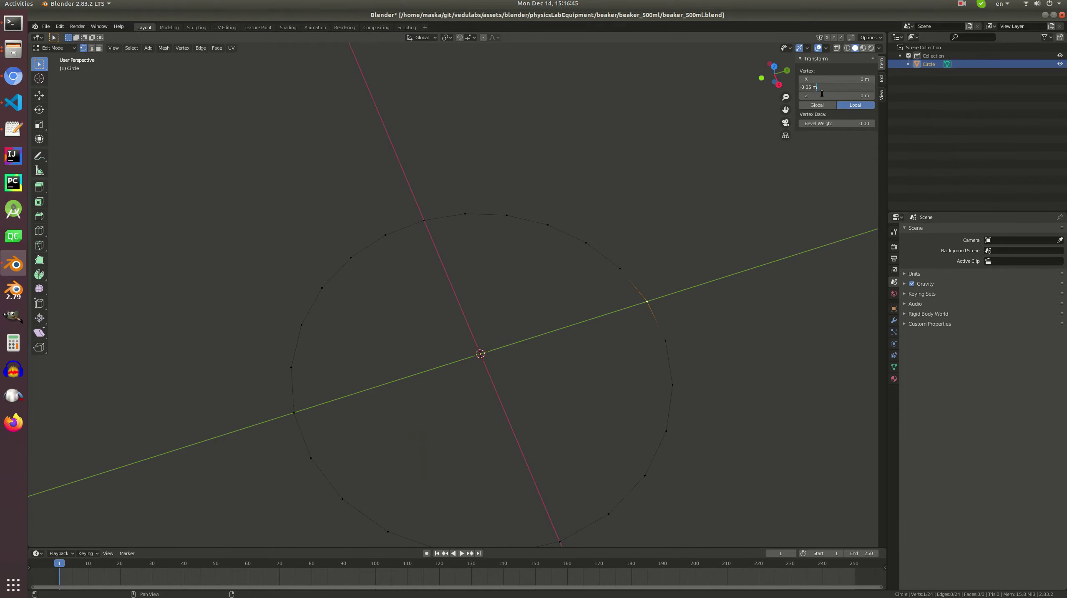
{"action": "key", "text": "Return"}
{"action": "mouse_move", "coordinate": [578, 286]}
{"action": "middle_mouse_down"}
{"action": "mouse_move", "coordinate": [562, 264]}
{"action": "mouse_move", "coordinate": [575, 266]}
{"action": "mouse_move", "coordinate": [563, 293]}
{"action": "mouse_move", "coordinate": [573, 292]}
{"action": "middle_mouse_up"}
{"action": "key", "text": "Tab"}
{"action": "key", "text": "ctrl+s"}
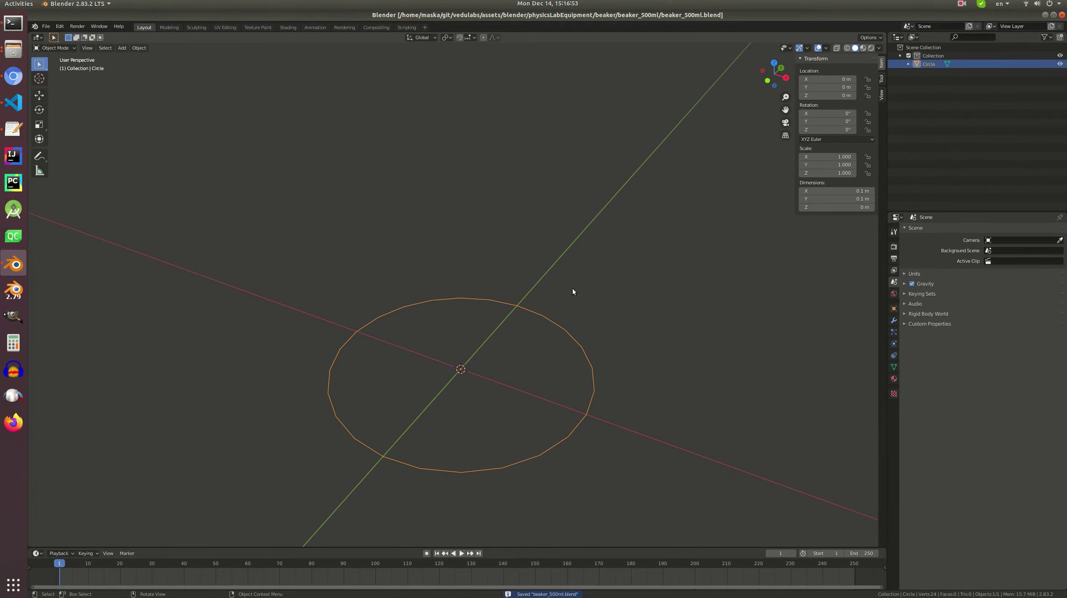
- Select all circle vertices, save beaker_500ml.blend again, and return to Edit Mode
{"action": "key", "text": "Tab"}
{"action": "key", "text": "a"}
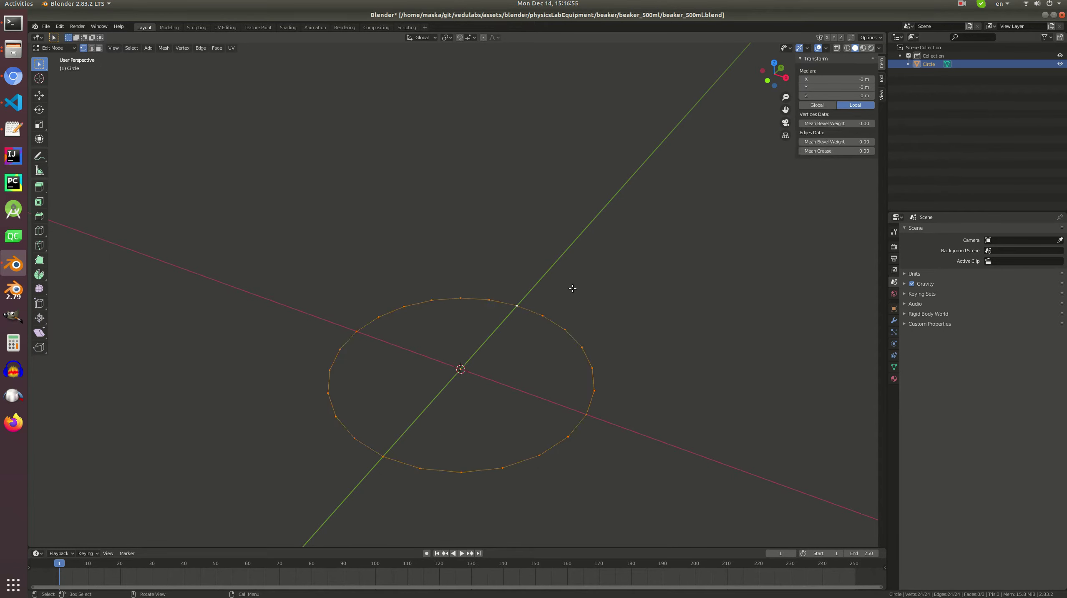
{"action": "key", "text": "Tab"}
{"action": "key", "text": "ctrl+s"}
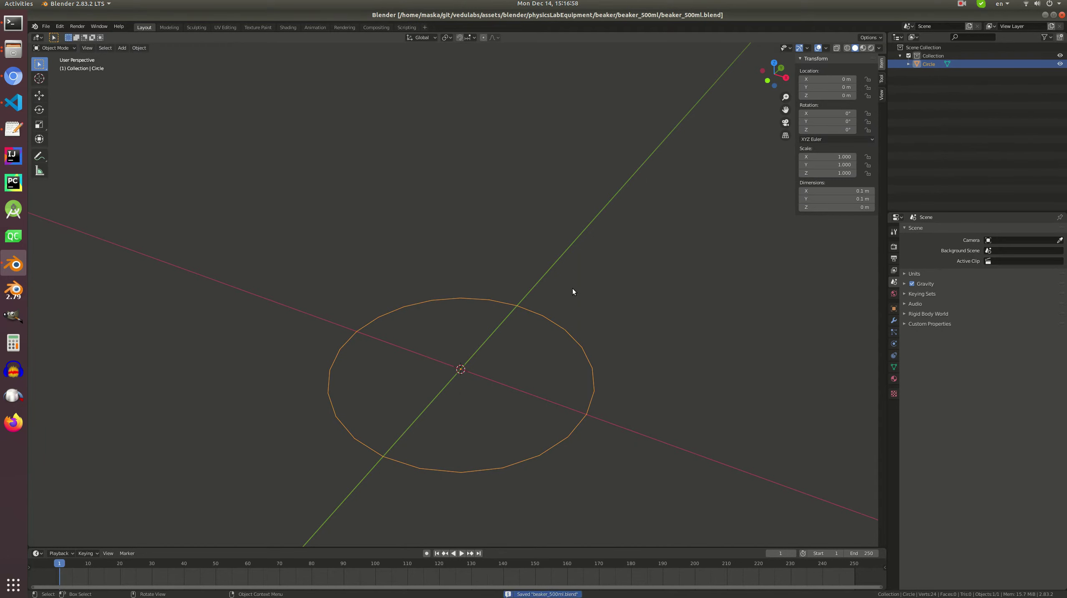
{"action": "key", "text": "Tab"}
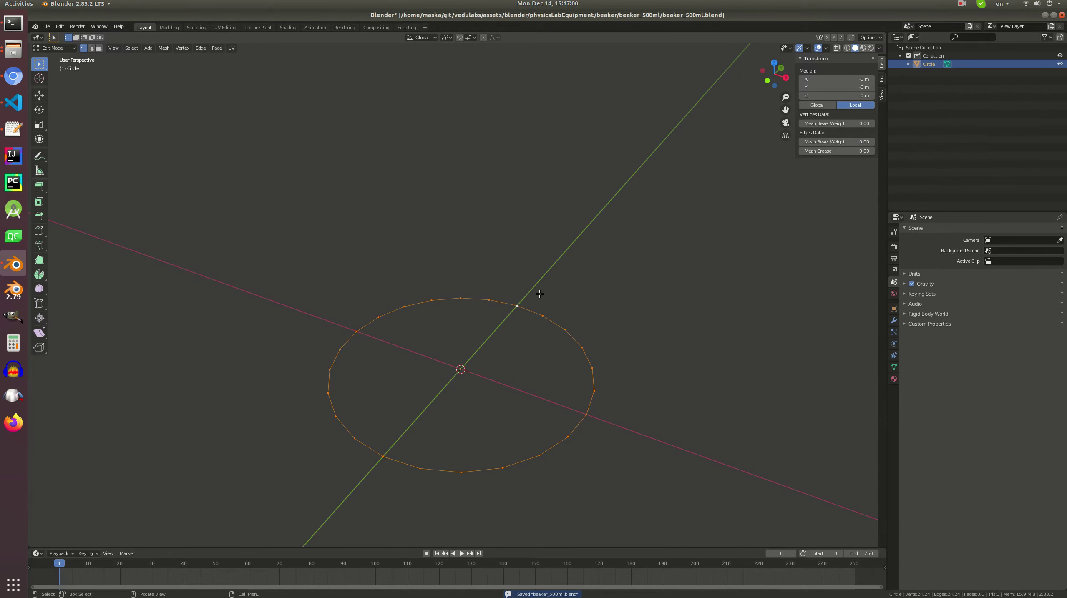
{"action": "left_click", "coordinate": [46, 26]}
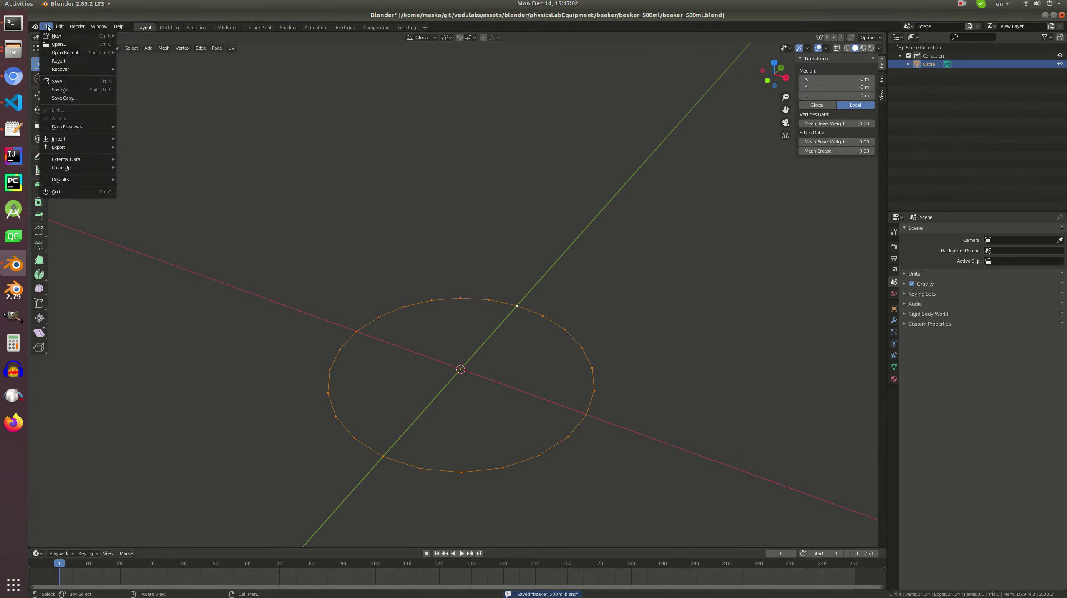
{"action": "mouse_move", "coordinate": [38, 27]}
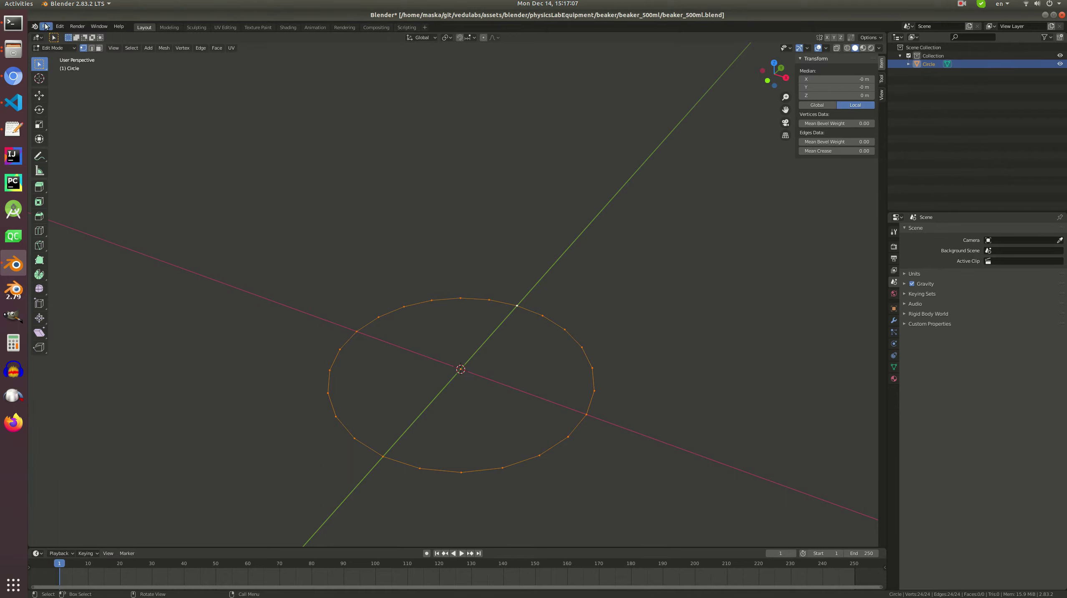
{"action": "left_click", "coordinate": [46, 27]}
{"action": "mouse_move", "coordinate": [62, 28]}
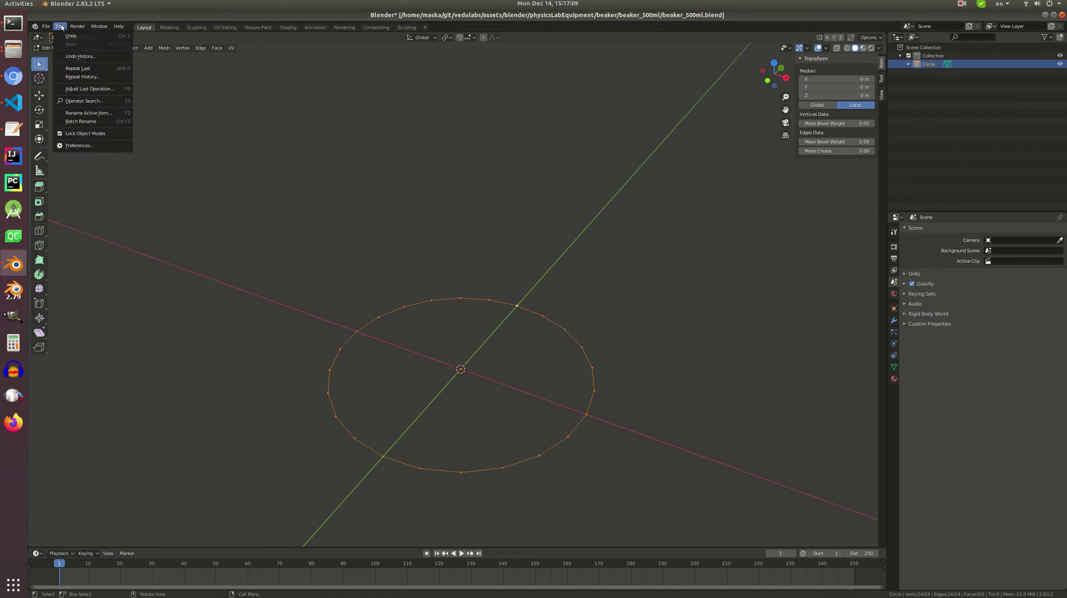
{"action": "left_click", "coordinate": [88, 145]}
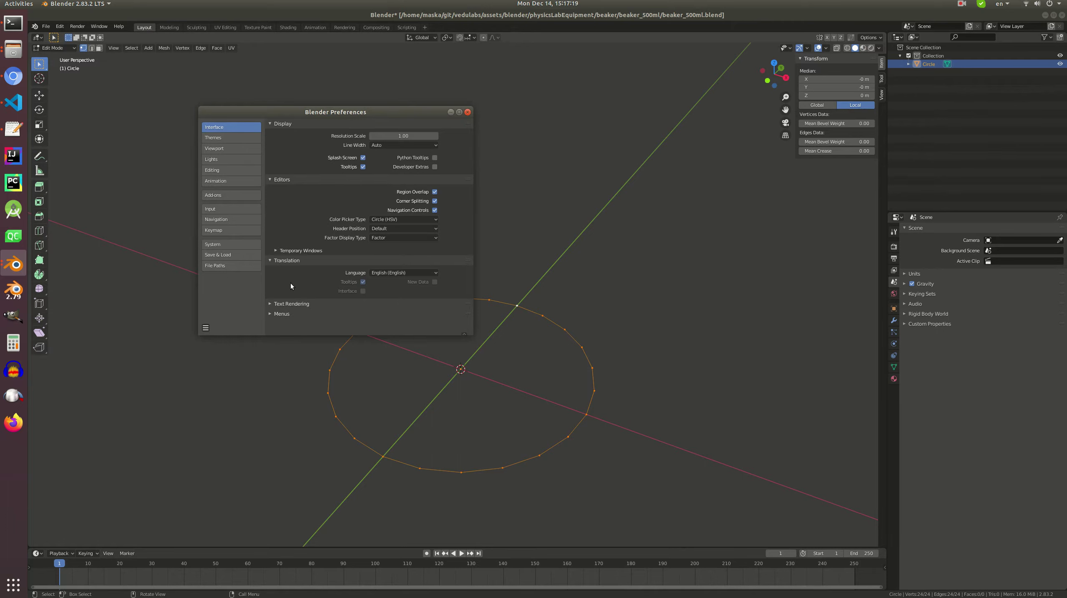
{"action": "left_click", "coordinate": [233, 149]}
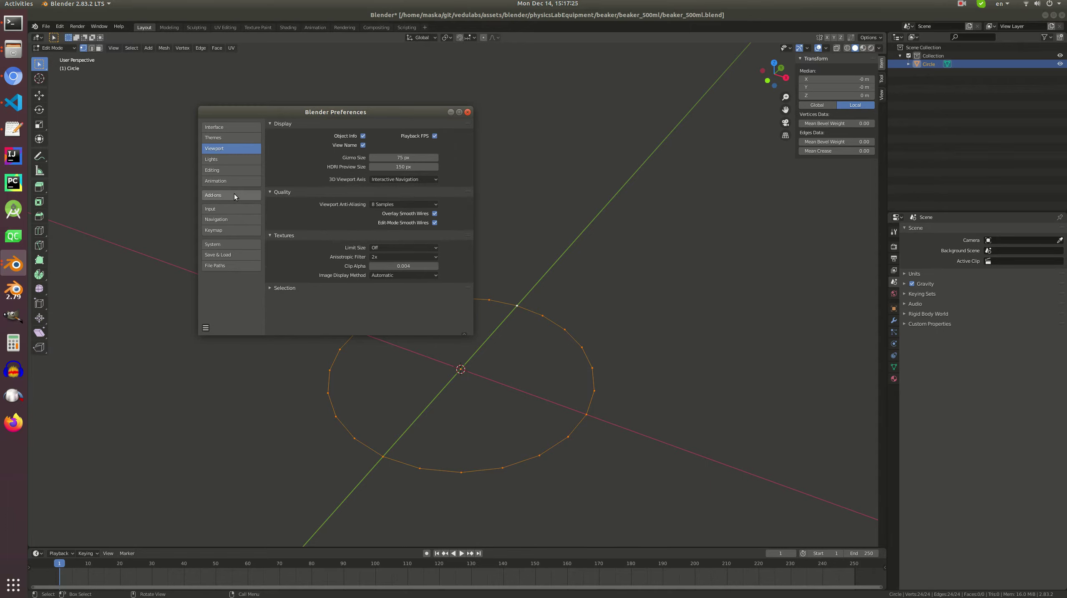
{"action": "left_click", "coordinate": [241, 208]}
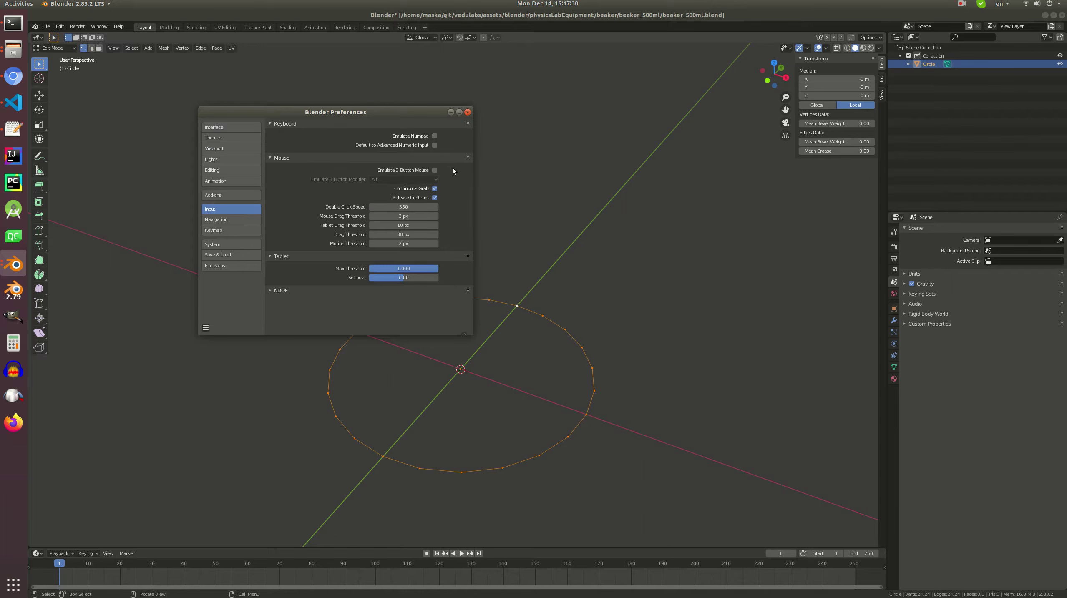
{"action": "left_click", "coordinate": [235, 230]}
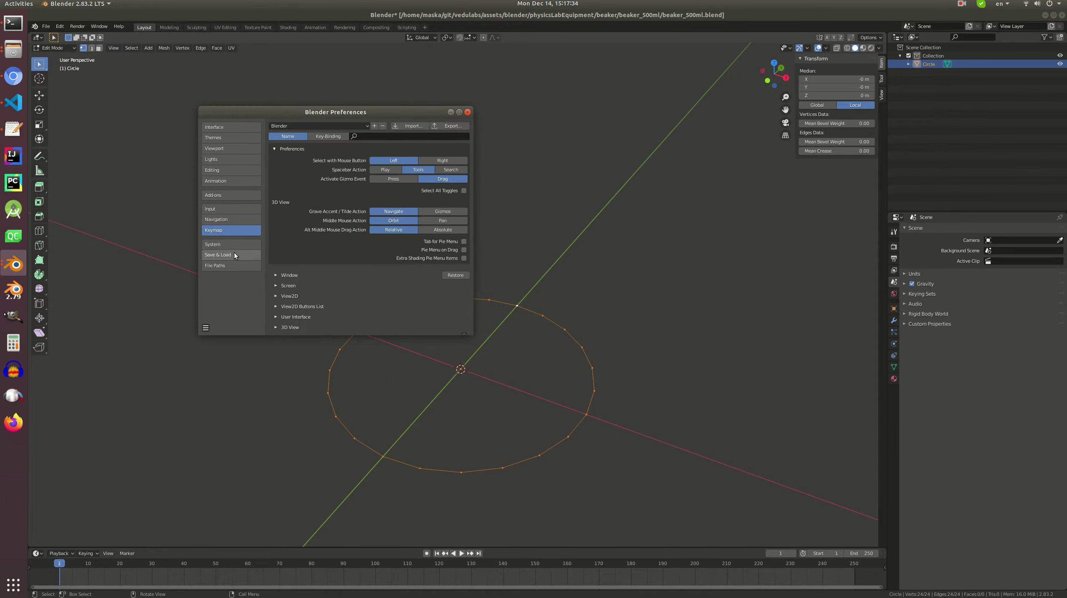
{"action": "left_click", "coordinate": [235, 244]}
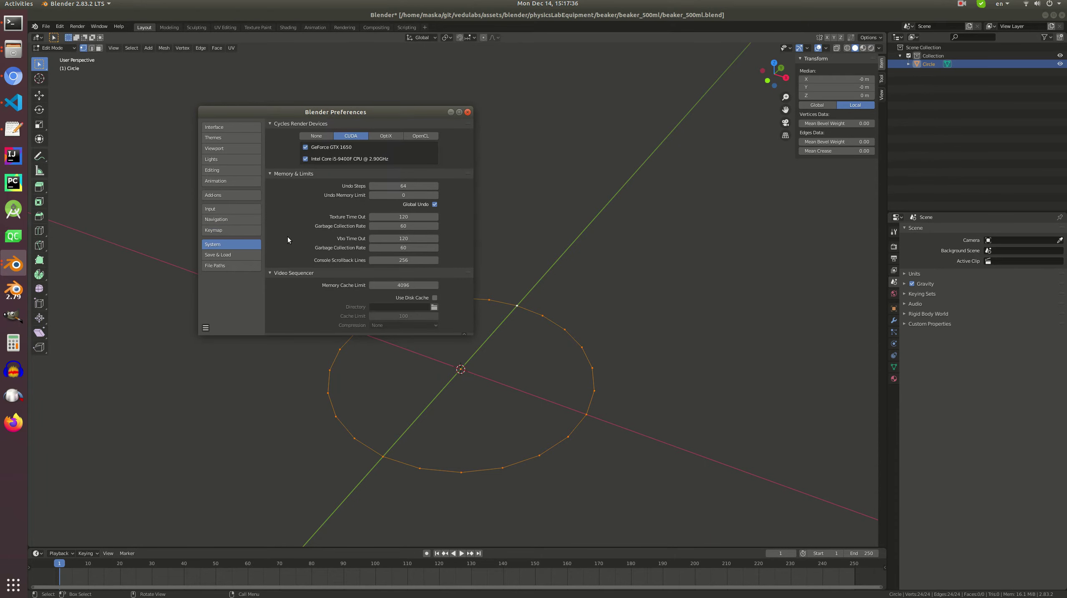
{"action": "left_click", "coordinate": [228, 208]}
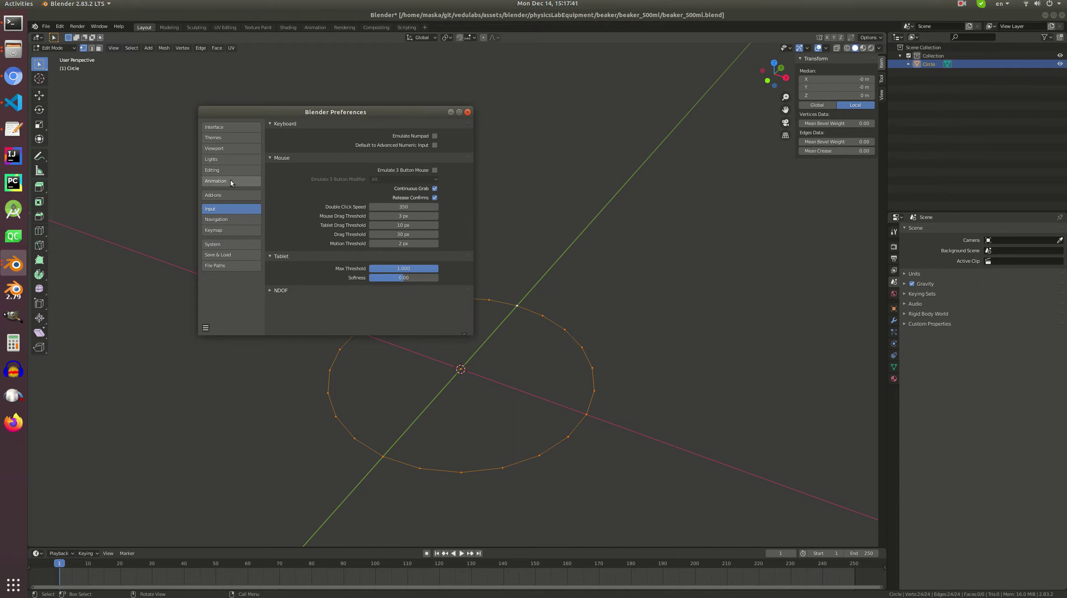
{"action": "left_click", "coordinate": [224, 171]}
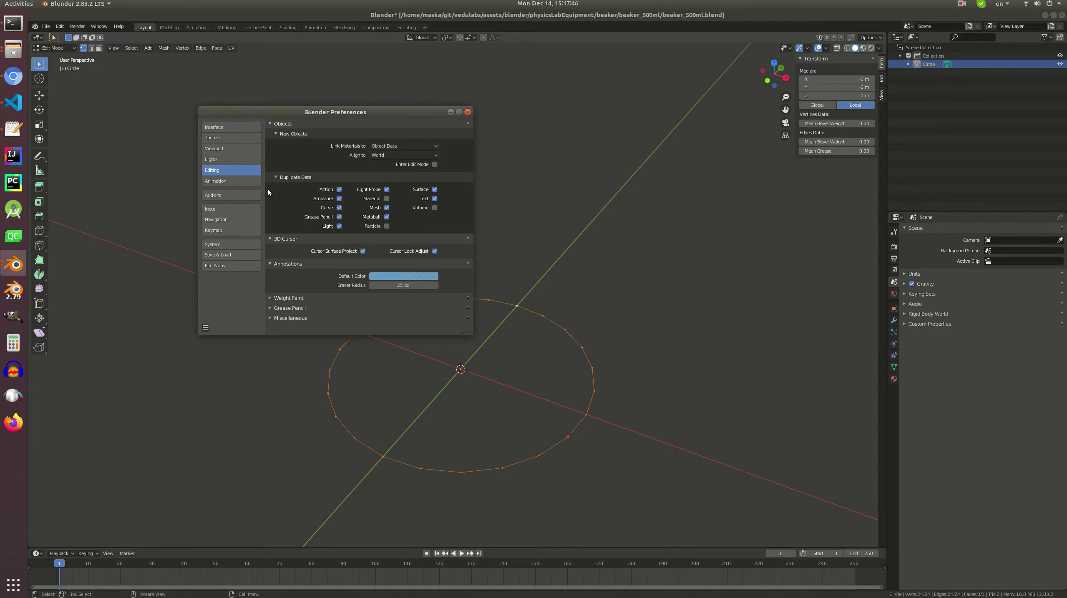
{"action": "left_click", "coordinate": [235, 149]}
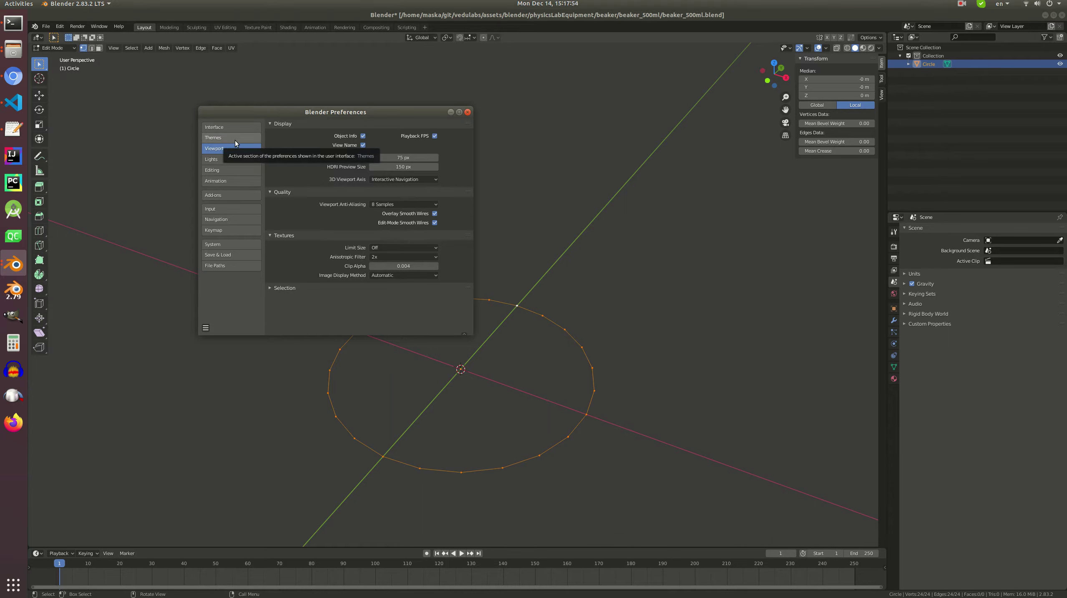
{"action": "left_click", "coordinate": [228, 136]}
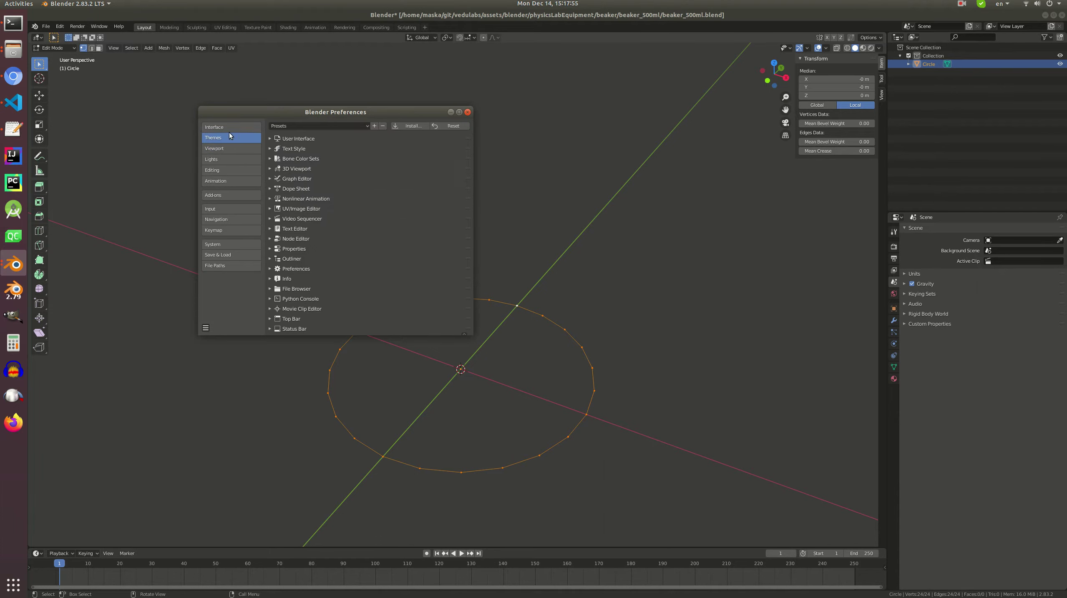
{"action": "left_click", "coordinate": [230, 126]}
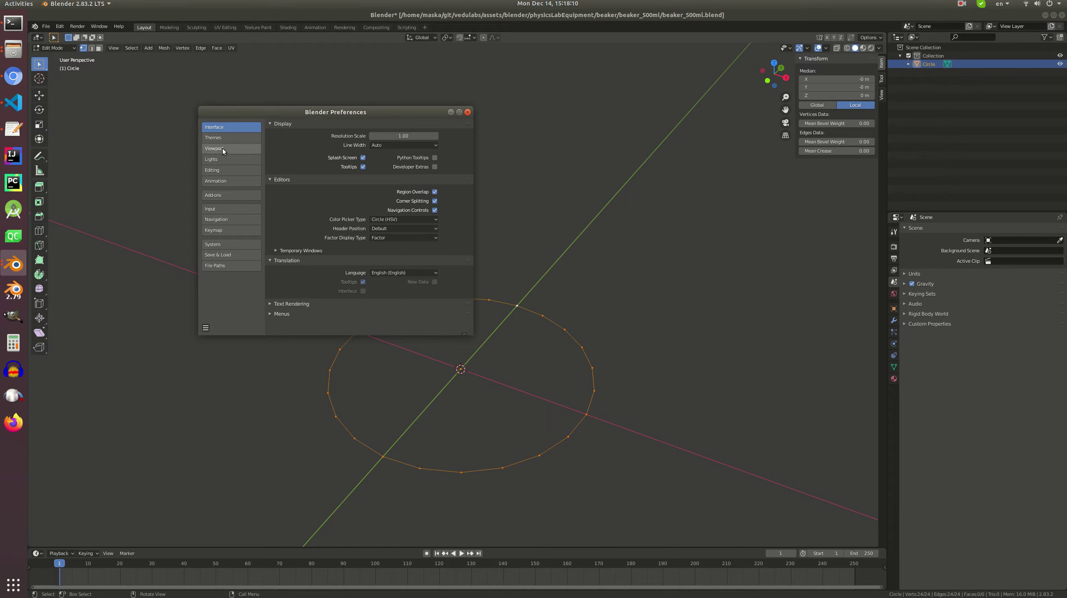
{"action": "left_click", "coordinate": [226, 209]}
{"action": "left_click", "coordinate": [227, 197]}
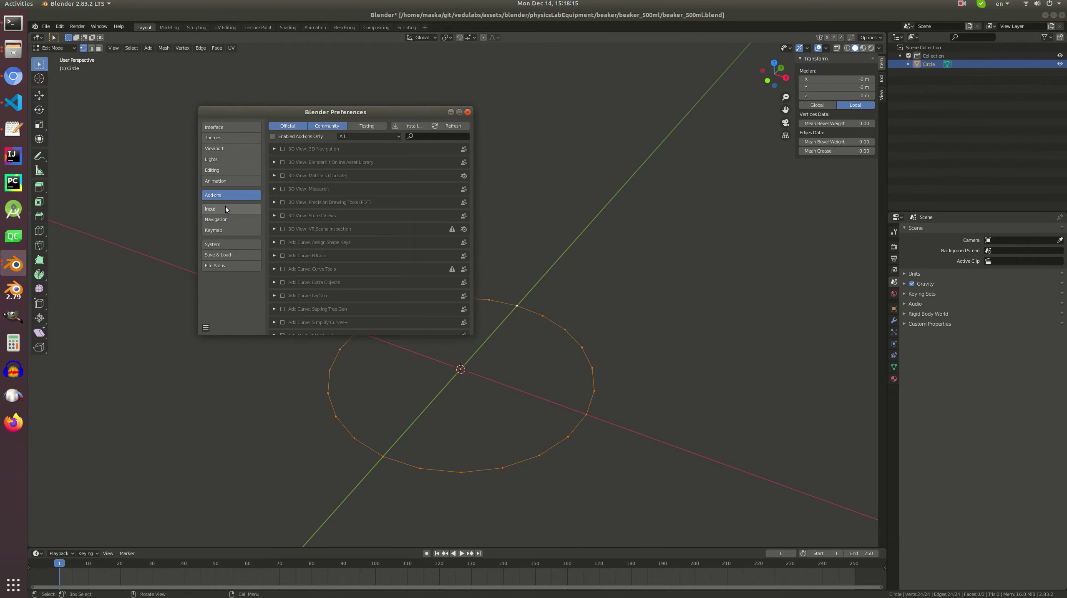
{"action": "left_click", "coordinate": [226, 207]}
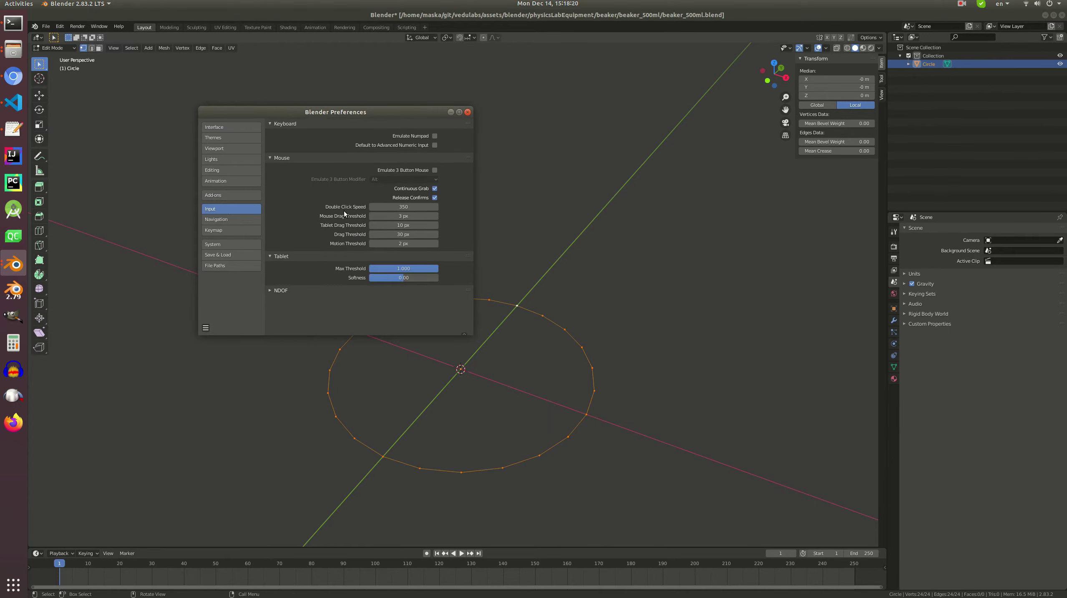
{"action": "left_click", "coordinate": [467, 112]}
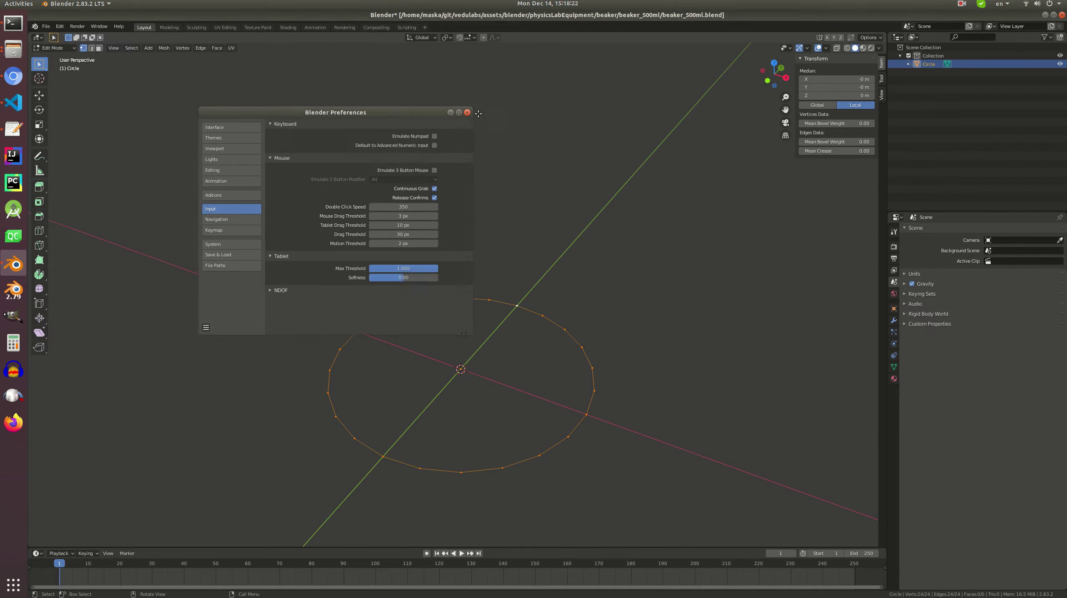
- Search Google for 'show keypress blender' in a new Chromium tab
{"action": "left_click", "coordinate": [14, 77]}
{"action": "left_click", "coordinate": [236, 31]}
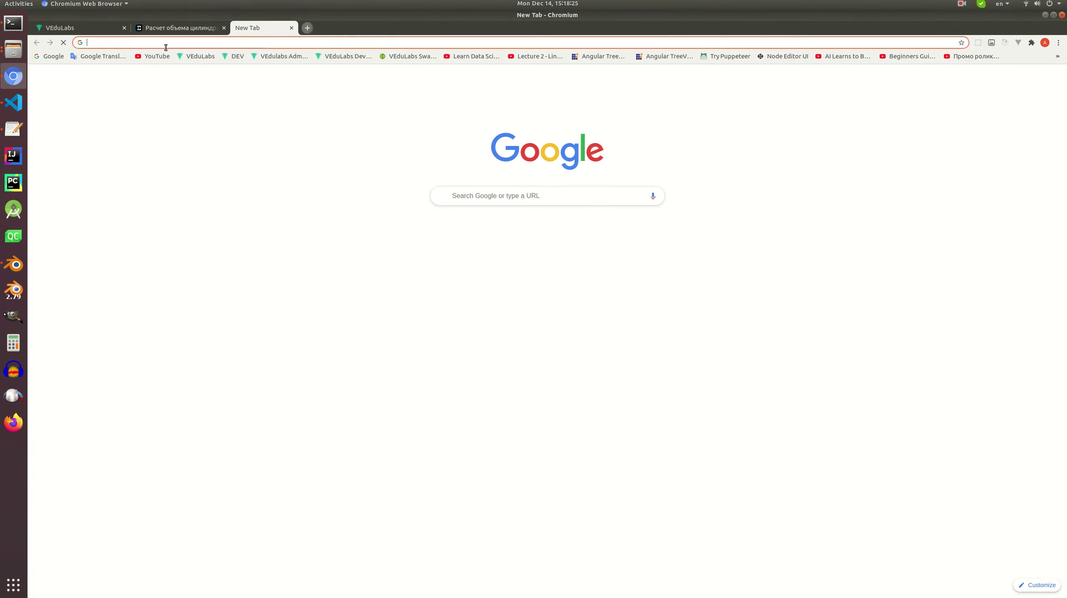
{"action": "left_click", "coordinate": [49, 56]}
{"action": "type", "text": "show"}
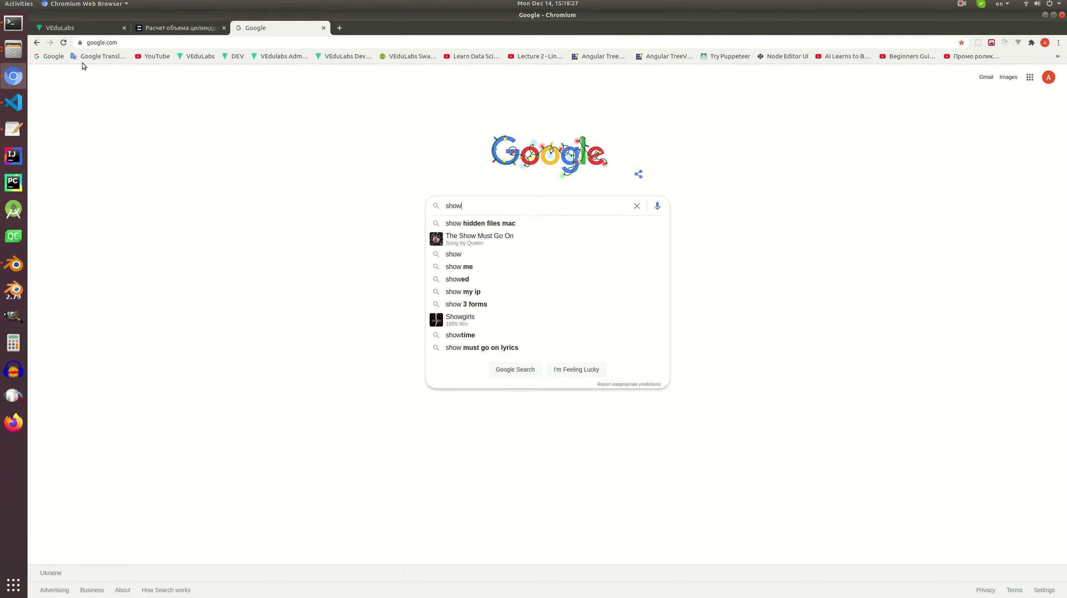
{"action": "type", "text": " key blender"}
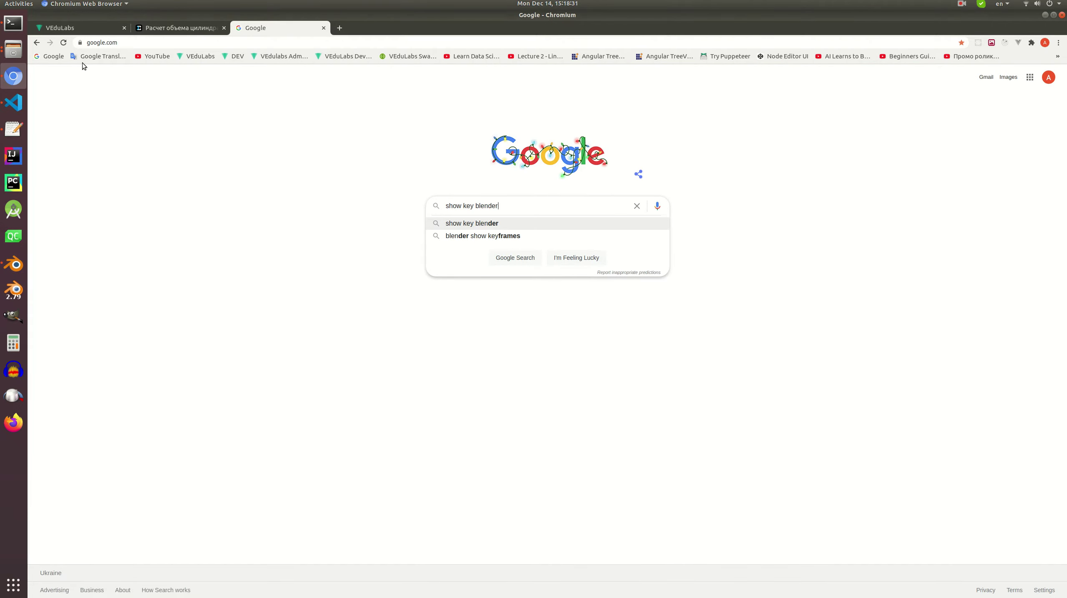
{"action": "key", "text": "Return"}
{"action": "triple_click", "coordinate": [125, 83]}
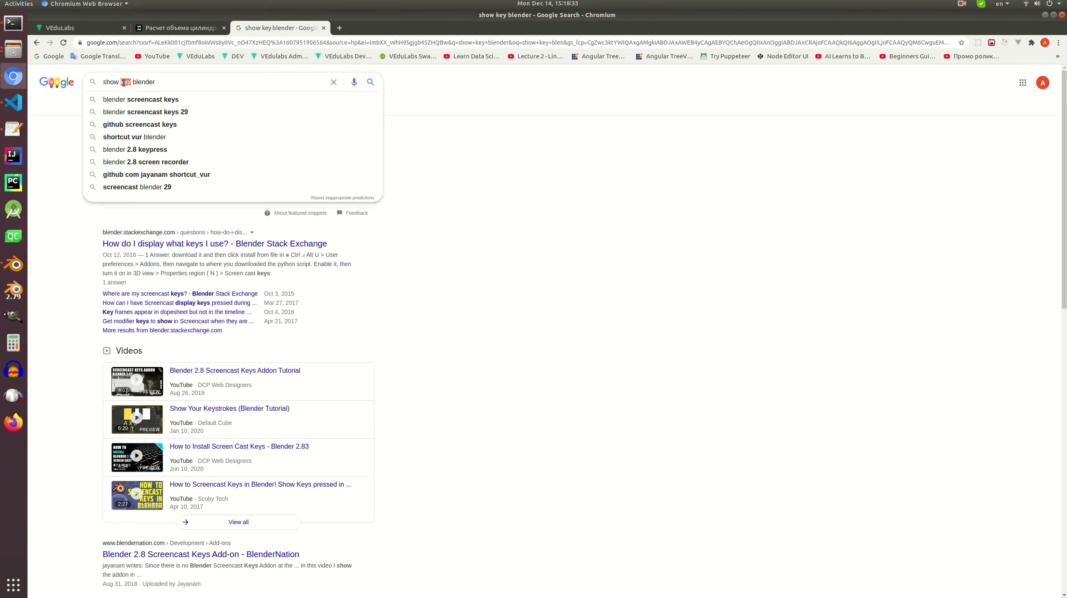
{"action": "double_click", "coordinate": [125, 83]}
{"action": "type", "text": "kepress"}
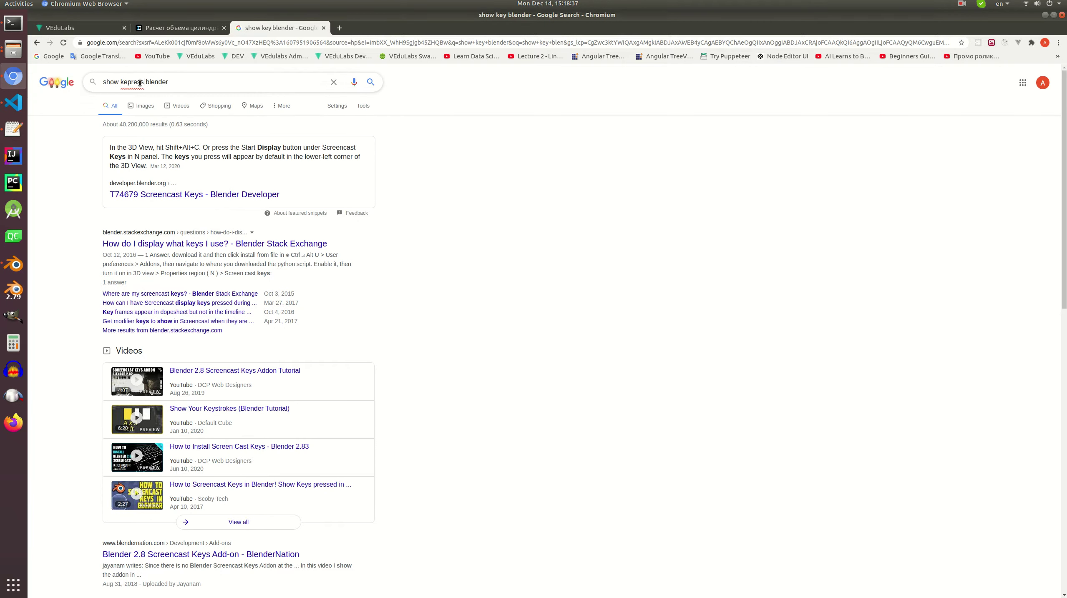
{"action": "type", "text": "y"}
{"action": "key", "text": "Return"}
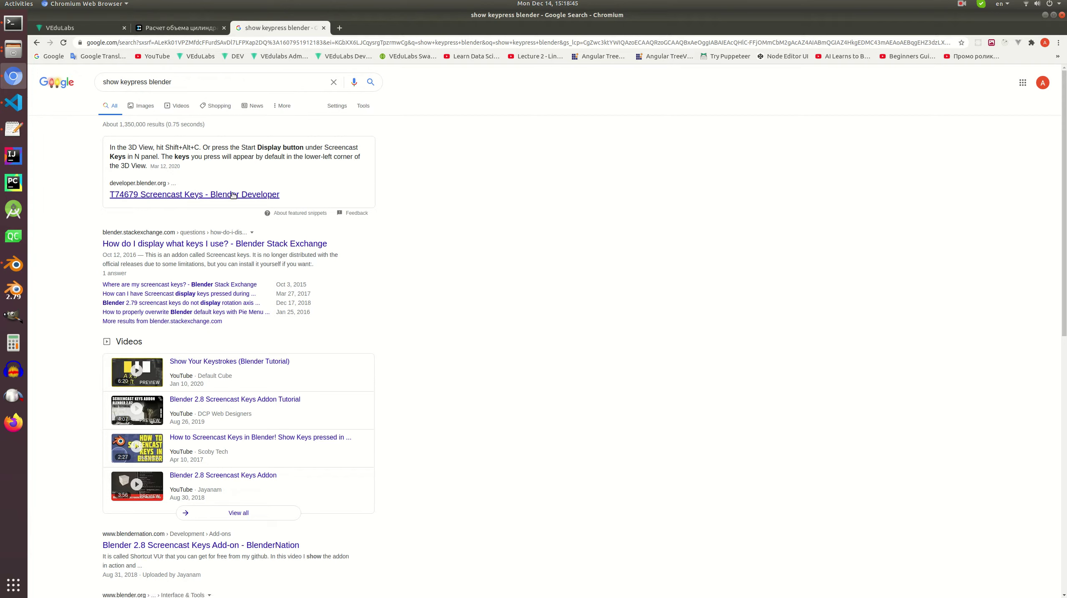
- Read the Stack Exchange answers on displaying pressed keys and Screencast Keys, then close the page
{"action": "left_click", "coordinate": [192, 244]}
{"action": "scroll", "coordinate": [377, 249], "scroll_direction": "down", "scroll_amount": 3}
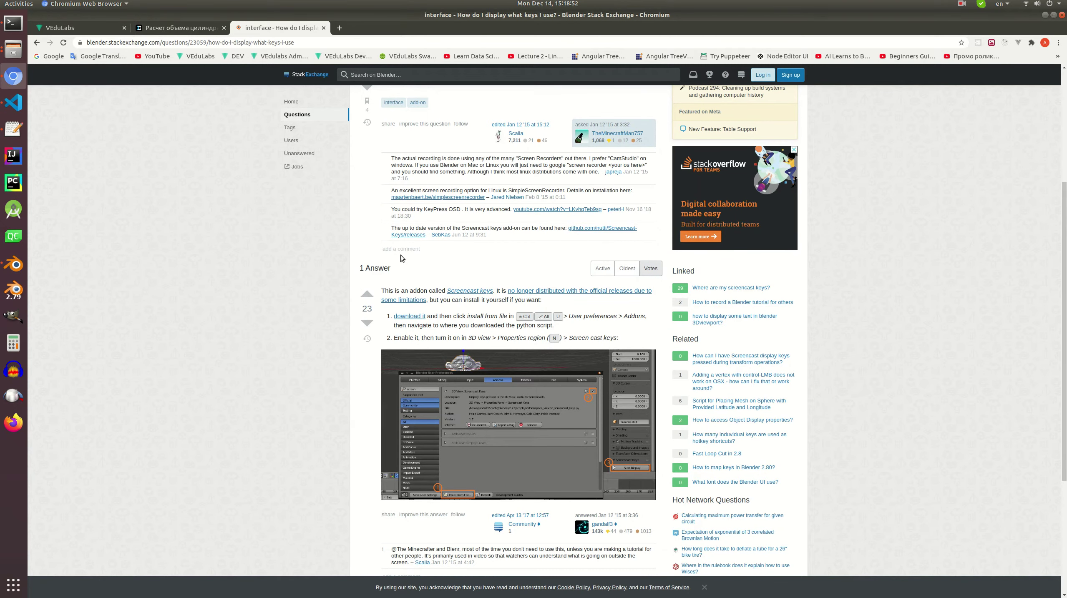
{"action": "scroll", "coordinate": [401, 255], "scroll_direction": "down", "scroll_amount": 5}
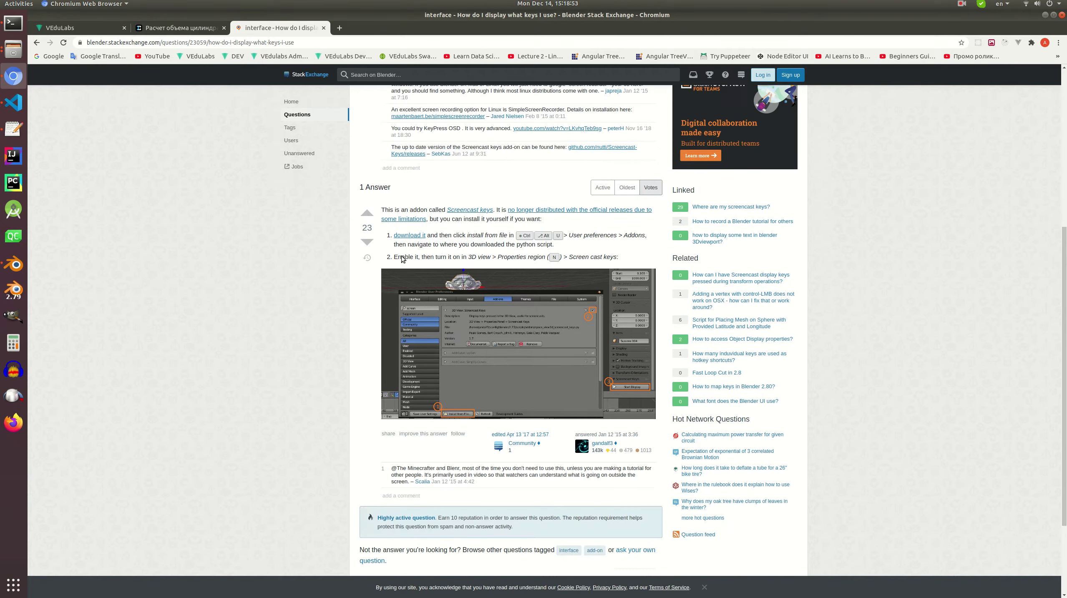
{"action": "scroll", "coordinate": [393, 255], "scroll_direction": "up", "scroll_amount": 3}
{"action": "right_click", "coordinate": [252, 231]}
{"action": "left_click", "coordinate": [268, 236]}
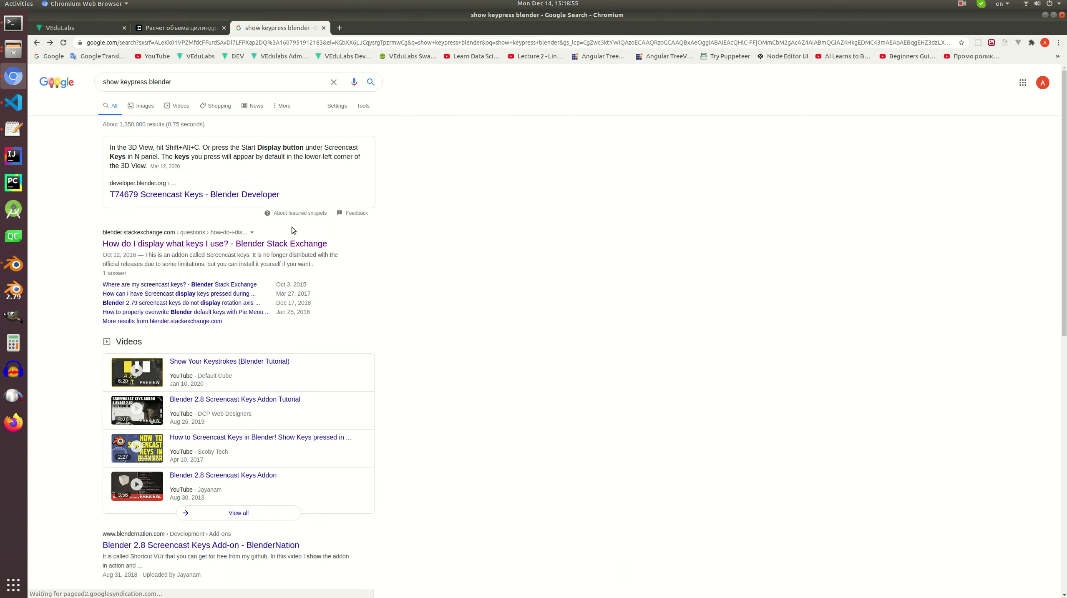
{"action": "left_click", "coordinate": [194, 286]}
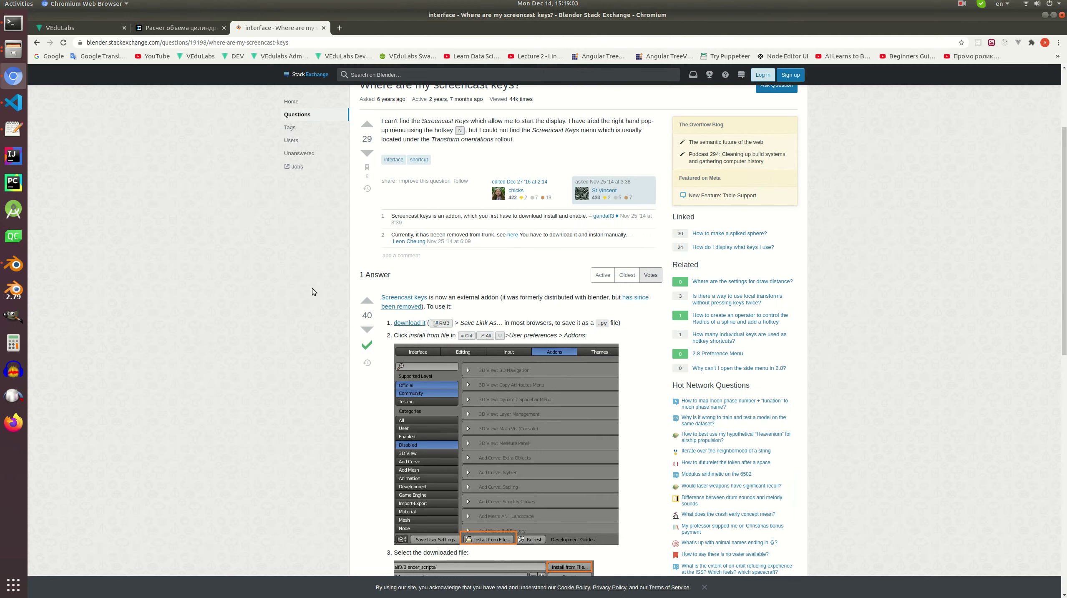
{"action": "scroll", "coordinate": [312, 289], "scroll_direction": "down", "scroll_amount": 10}
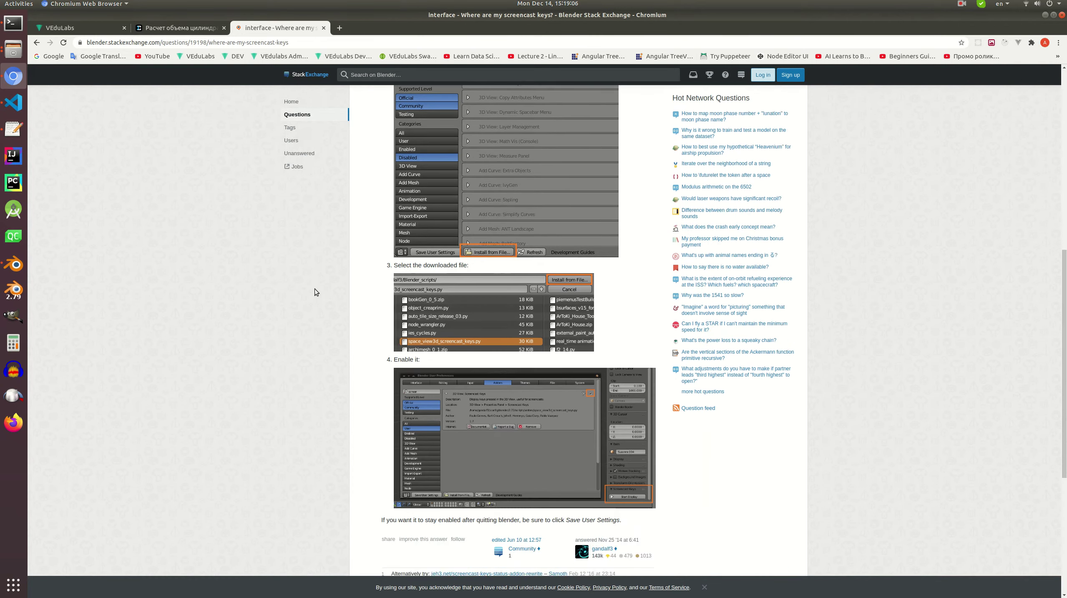
{"action": "scroll", "coordinate": [314, 289], "scroll_direction": "down", "scroll_amount": 2}
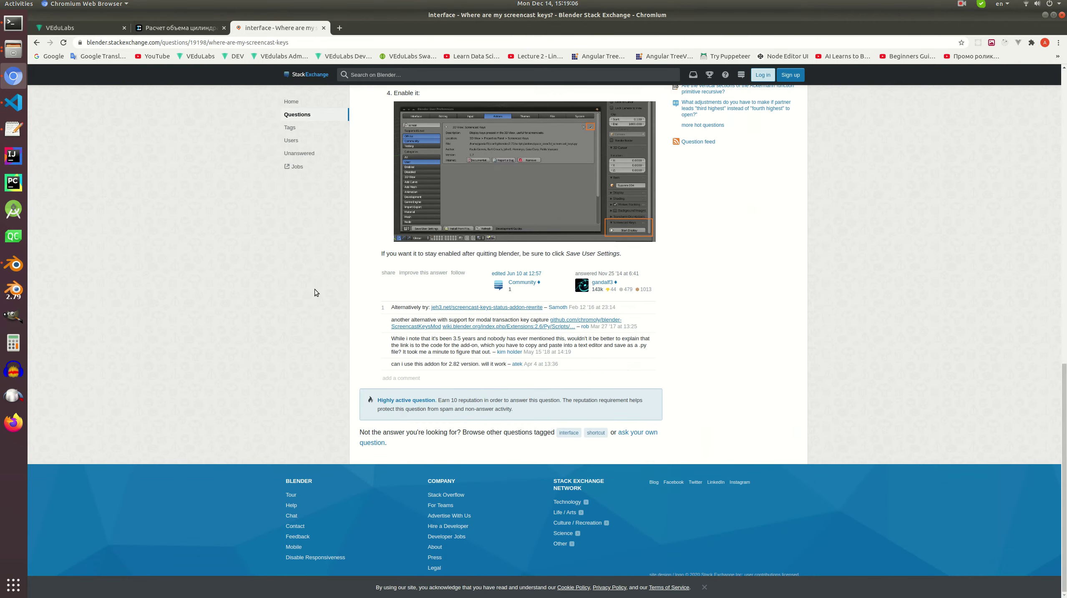
{"action": "left_click", "coordinate": [324, 29]}
{"action": "left_click", "coordinate": [237, 29]}
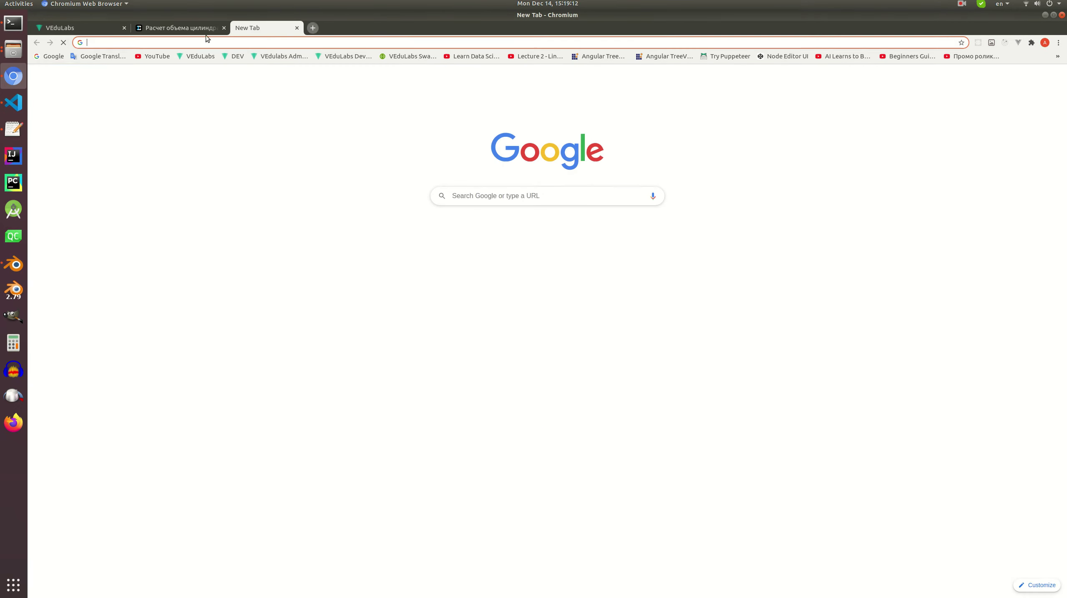
- Search Google for 'blender screencast keys' and read the Blender 2.8 Screencast Keys Addon tutorial
{"action": "type", "text": "google.com"}
{"action": "key", "text": "Return"}
{"action": "type", "text": "blender screenc"}
{"action": "key", "text": "Down"}
{"action": "key", "text": "Return"}
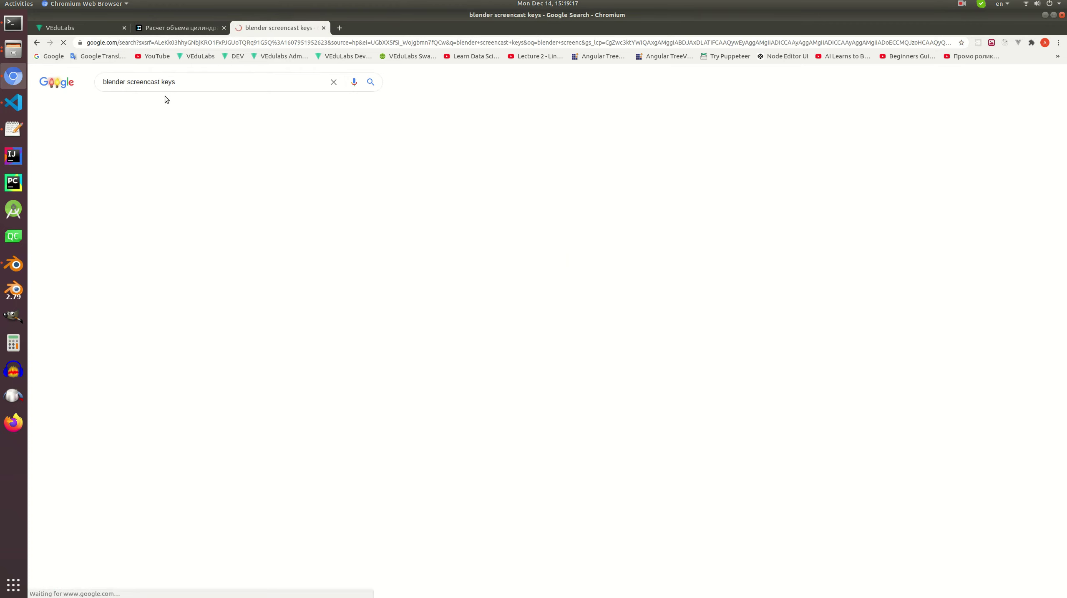
{"action": "left_click", "coordinate": [182, 240]}
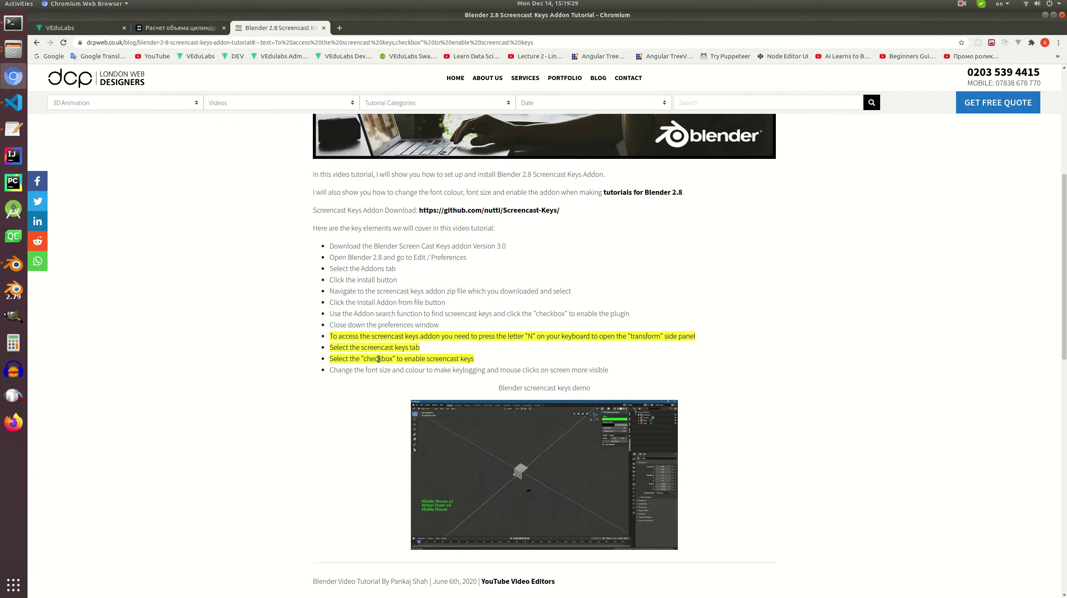
{"action": "key", "text": "alt+Tab"}
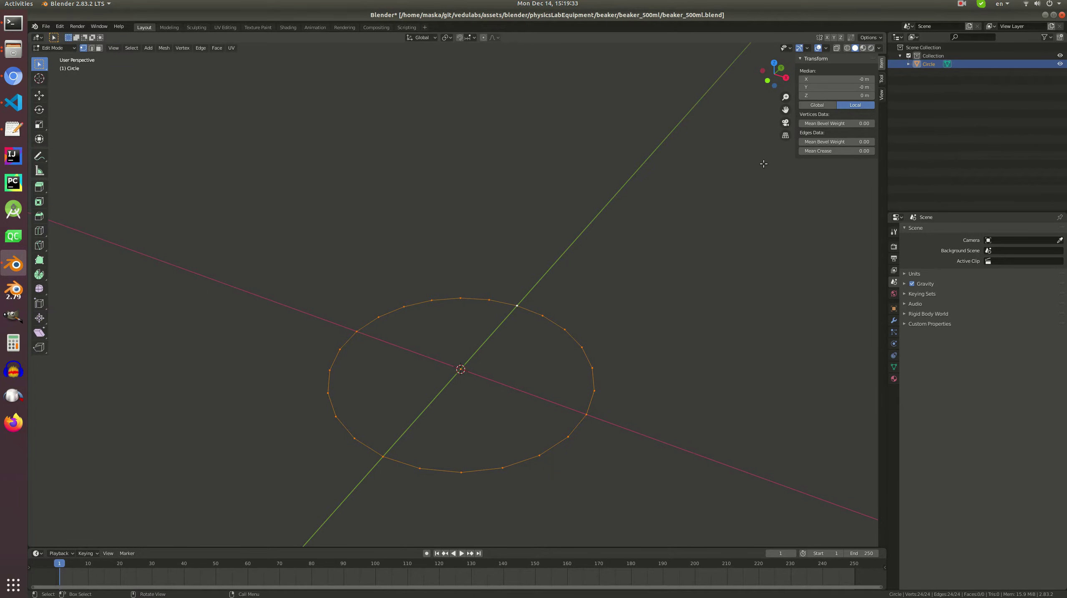
- Set the Screencast Keys display colour to yellow and check that keystrokes appear
{"action": "left_click", "coordinate": [827, 49]}
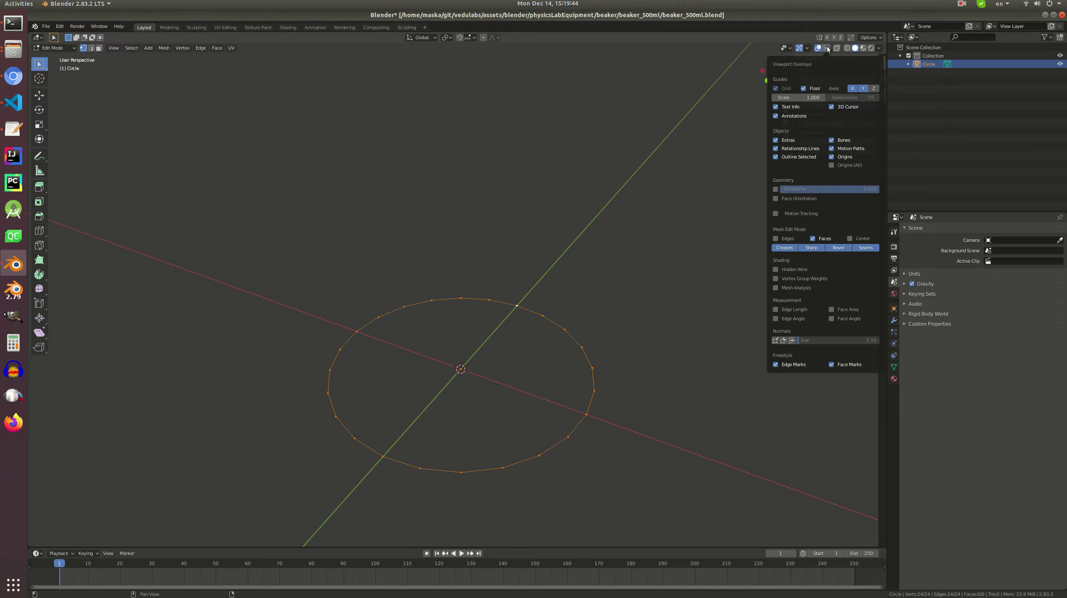
{"action": "left_click", "coordinate": [964, 6]}
{"action": "left_click", "coordinate": [975, 40]}
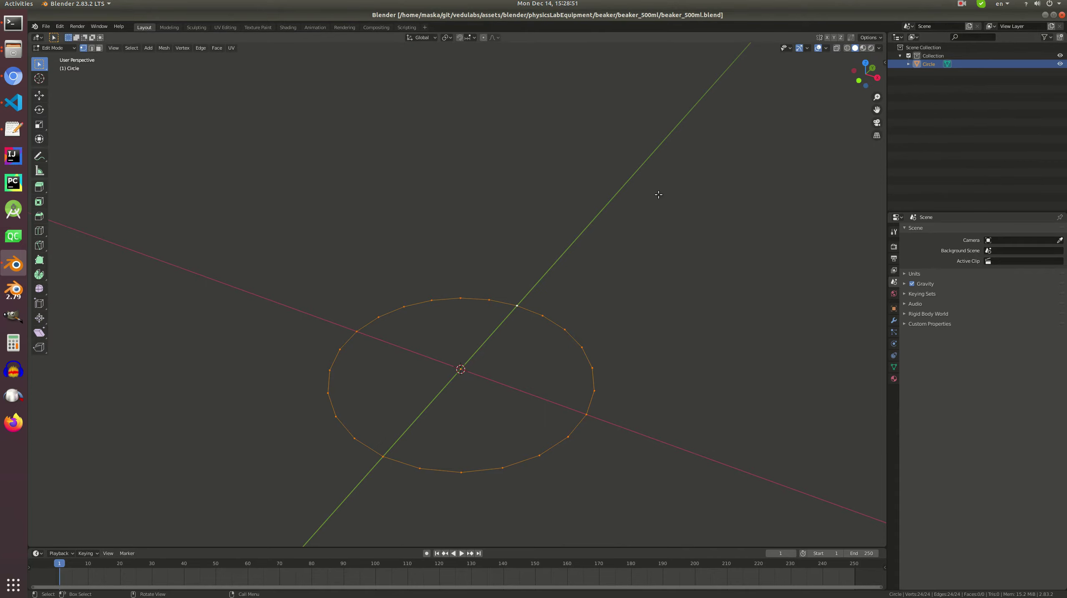
{"action": "middle_click_drag", "start_coordinate": [659, 194], "coordinate": [675, 192]}
{"action": "key", "text": "n"}
{"action": "left_click", "coordinate": [882, 125]}
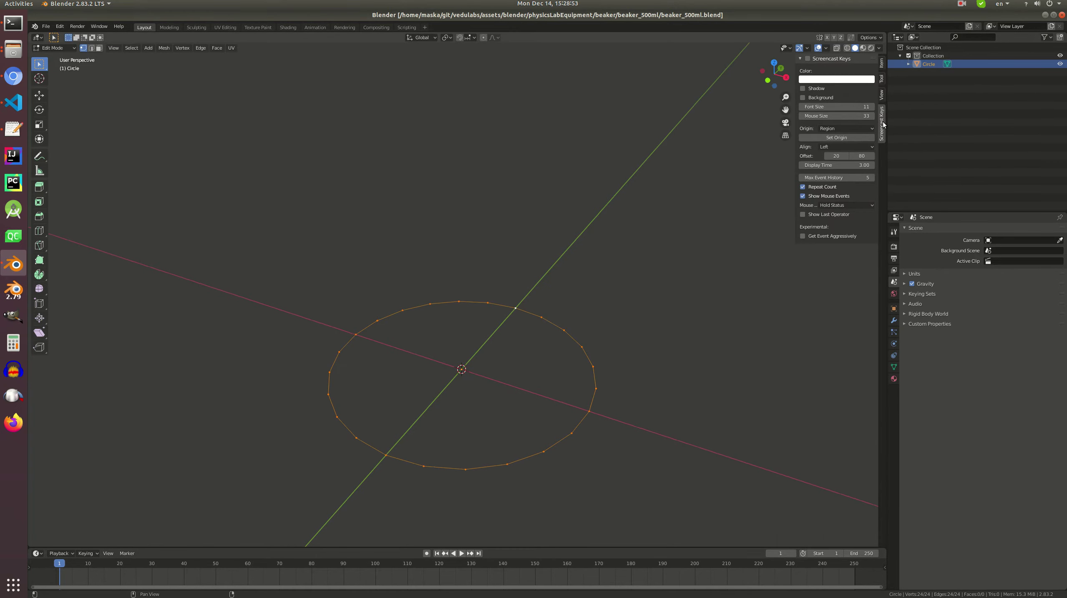
{"action": "left_click", "coordinate": [842, 80]}
{"action": "left_click_drag", "start_coordinate": [834, 117], "coordinate": [810, 139]}
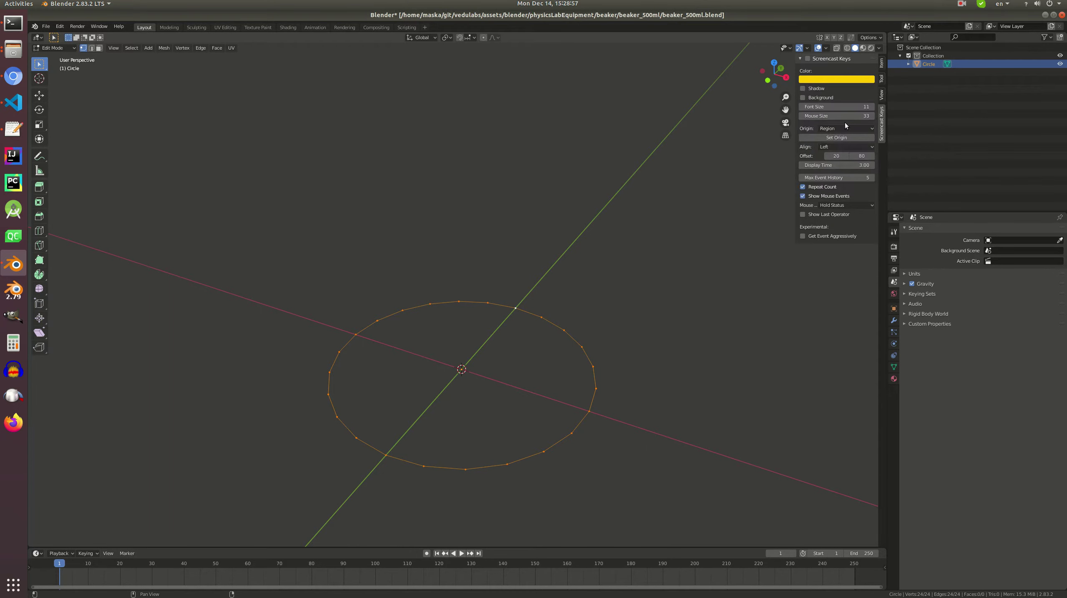
{"action": "middle_click_drag", "start_coordinate": [474, 293], "coordinate": [481, 291]}
{"action": "key", "text": "a"}
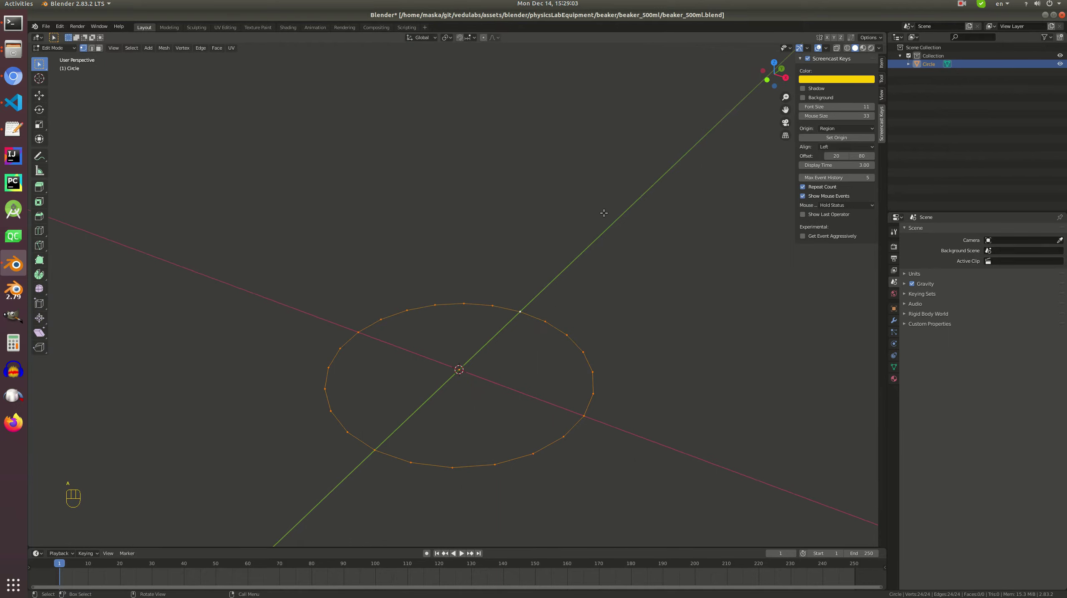
- Set Screencast Keys font size 24 and mouse size 64, then reselect all circle vertices
{"action": "left_click", "coordinate": [836, 106]}
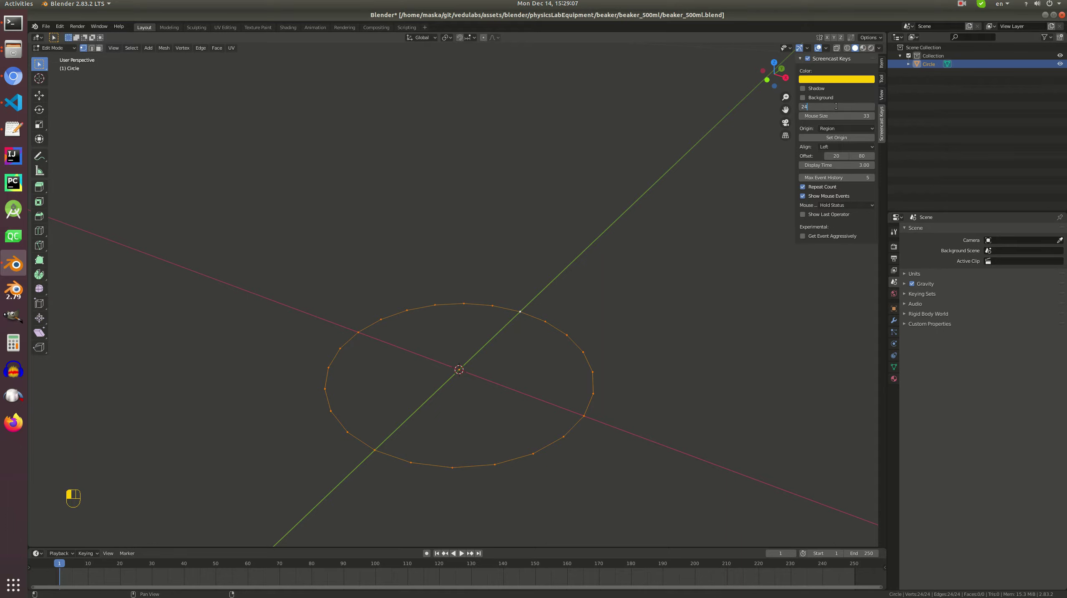
{"action": "left_click", "coordinate": [834, 116]}
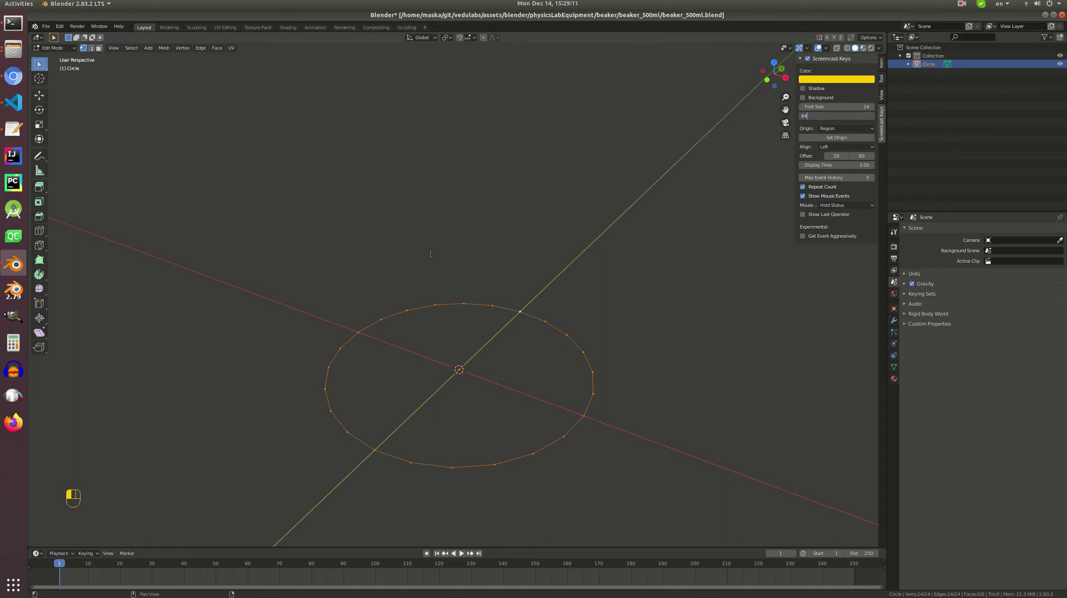
{"action": "key", "text": "Tab"}
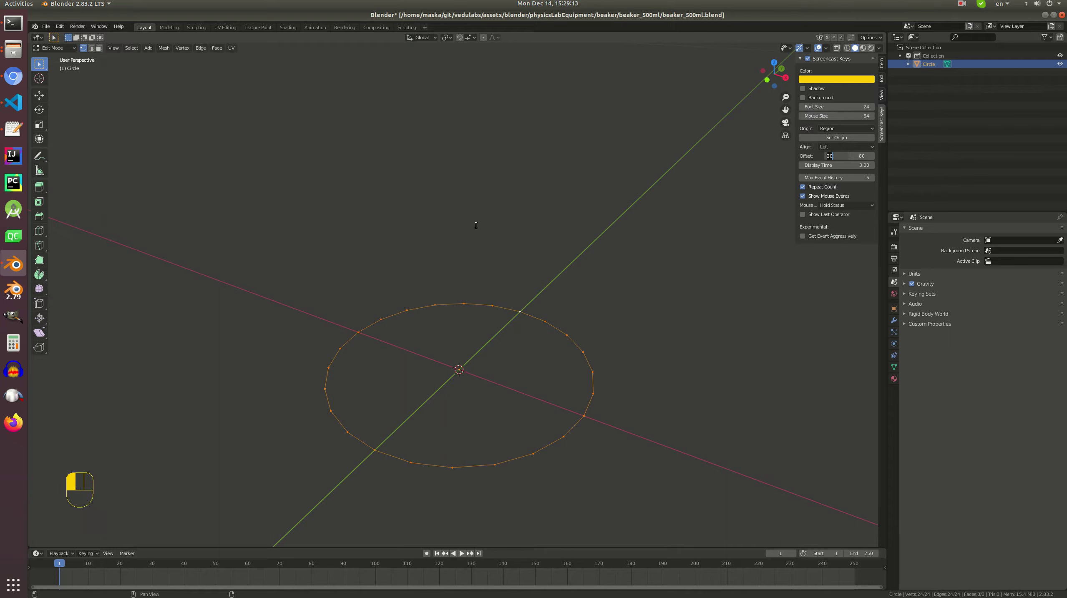
{"action": "left_click", "coordinate": [480, 235]}
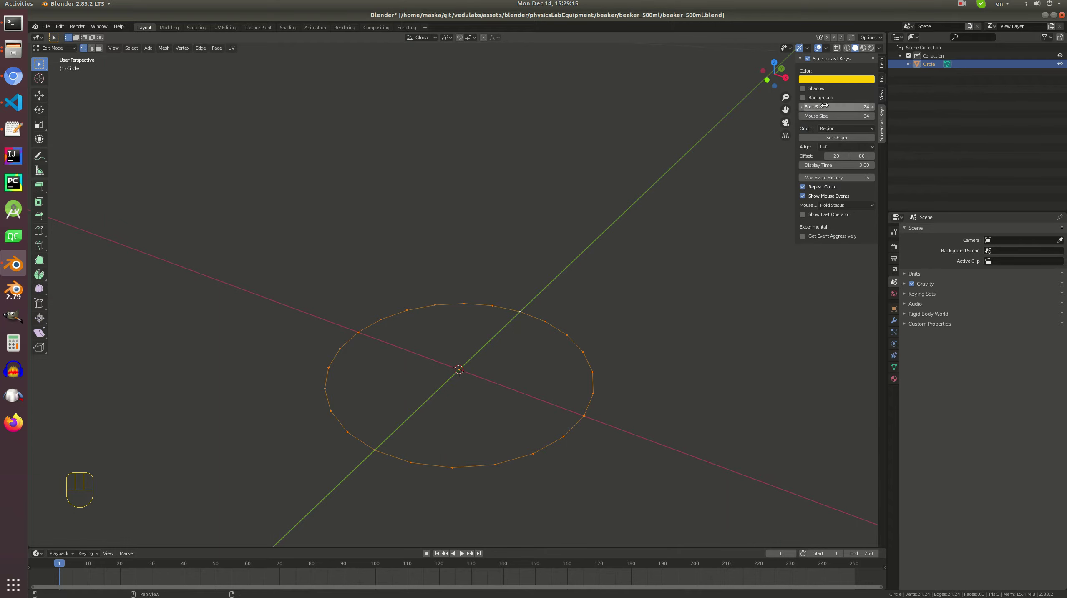
{"action": "middle_click_drag", "start_coordinate": [485, 278], "coordinate": [575, 282]}
{"action": "key", "text": "n"}
{"action": "key", "text": "a"}
{"action": "key", "text": "alt+a"}
{"action": "key", "text": "a"}
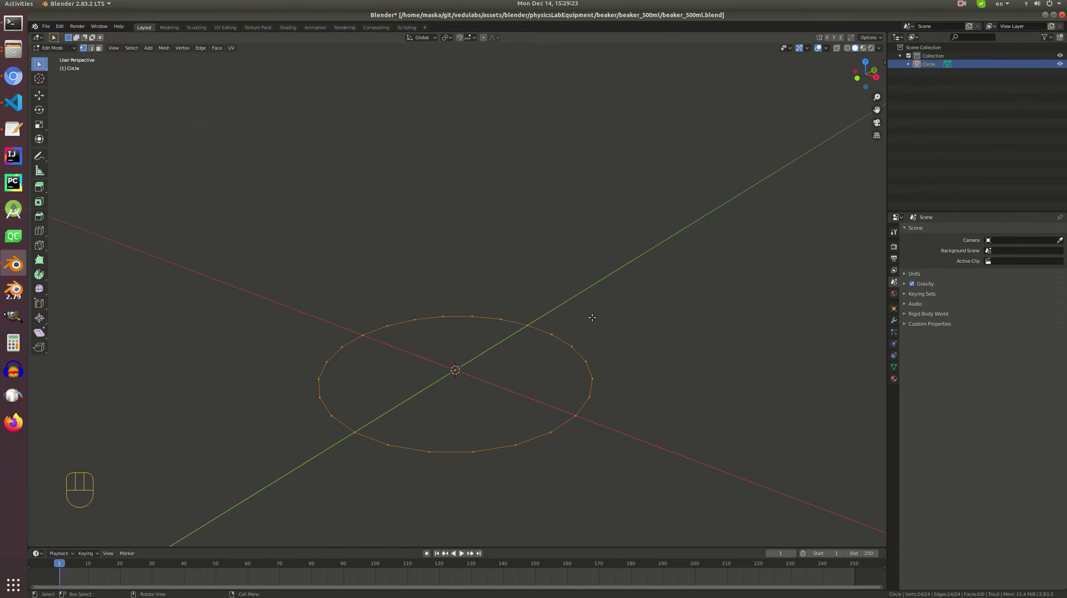
- Extrude the circle 0.09283 m upward and fill its bottom ring with a face
{"action": "key", "text": "e"}
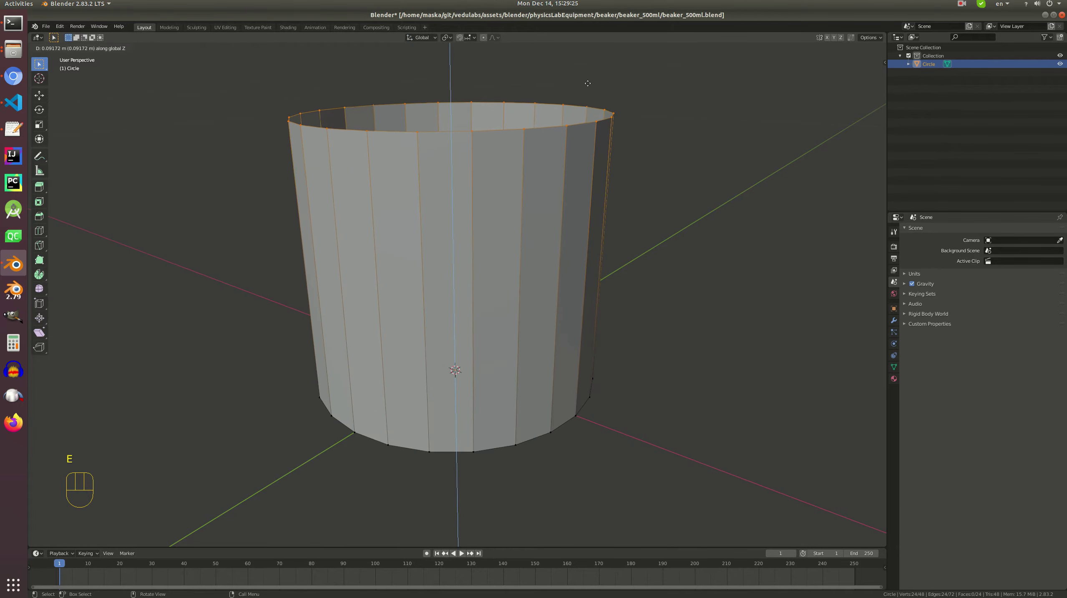
{"action": "left_click", "coordinate": [587, 84]}
{"action": "middle_click_drag", "start_coordinate": [565, 169], "coordinate": [554, 210]}
{"action": "key", "text": "alt+a"}
{"action": "left_click", "coordinate": [486, 266], "text": "alt"}
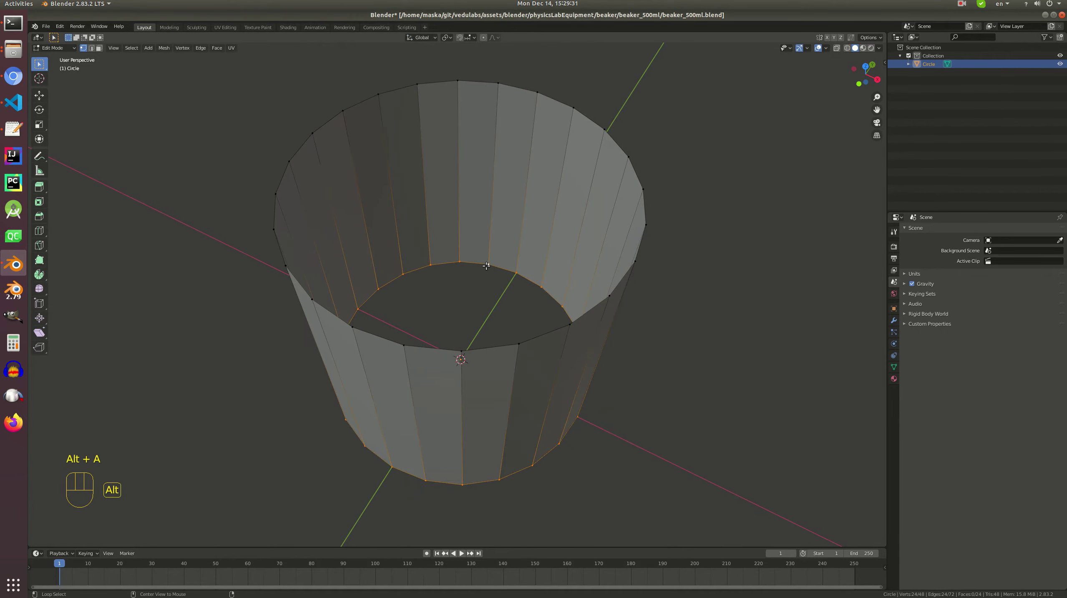
{"action": "key", "text": "f"}
{"action": "middle_click_drag", "start_coordinate": [504, 256], "coordinate": [461, 168]}
- Select all faces and turn on face normal display in the viewport overlays
{"action": "key", "text": "a"}
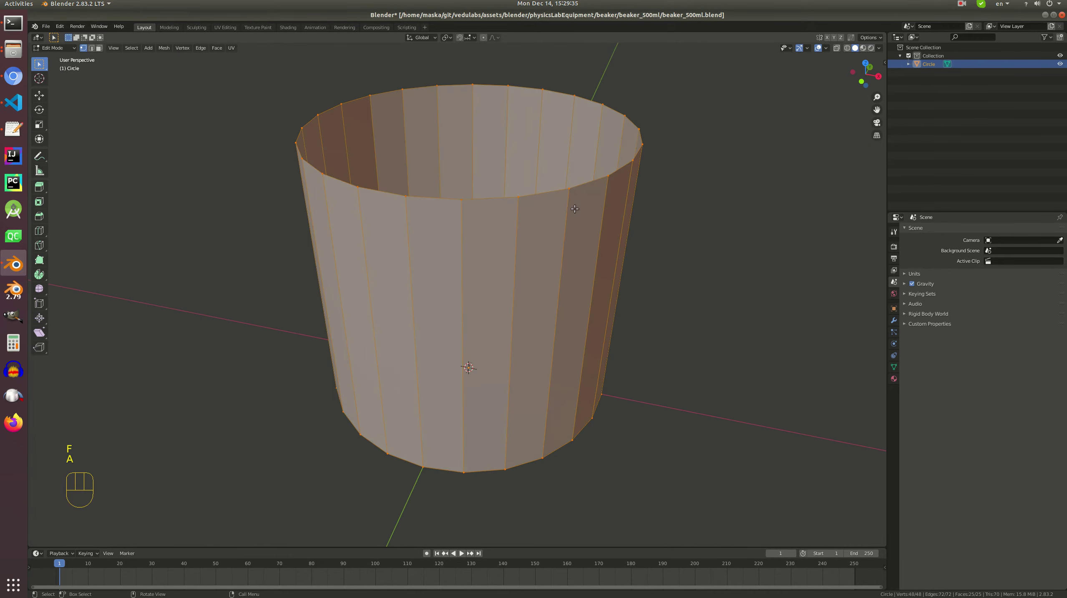
{"action": "left_click", "coordinate": [825, 47]}
{"action": "left_click", "coordinate": [793, 341]}
{"action": "left_click", "coordinate": [843, 340]}
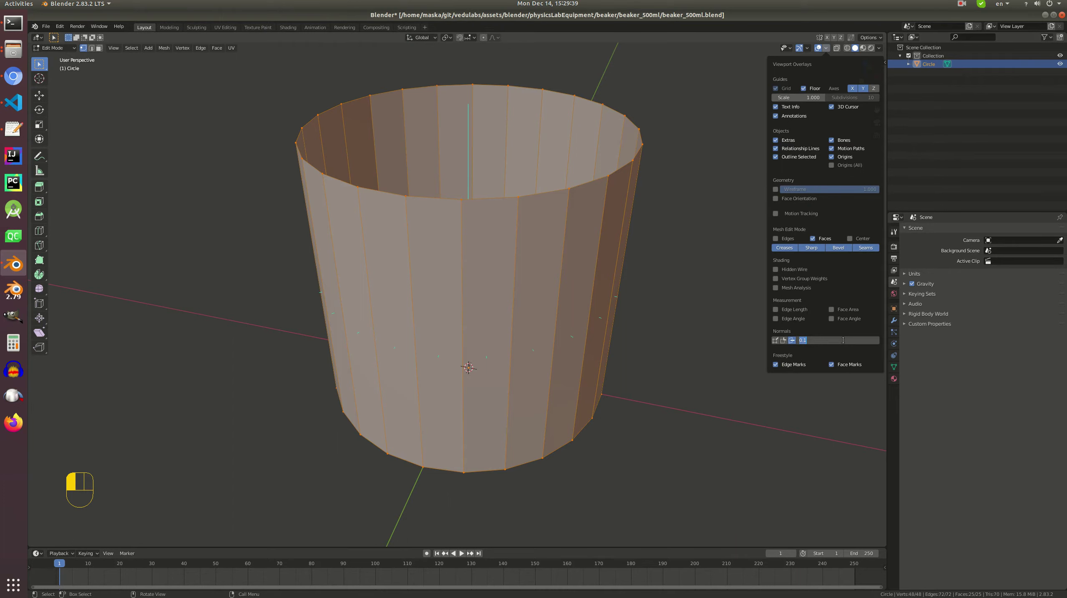
- Set the face-normal display length to 0.01, then lengthen it back to about 0.10
{"action": "type", "text": "0.01"}
{"action": "key", "text": "Return"}
{"action": "left_click_drag", "start_coordinate": [841, 339], "coordinate": [857, 344]}
- Select a single beaker vertex and set its Y coordinate to 0.05 m in the side panel
{"action": "key", "text": "alt+a"}
{"action": "left_click", "coordinate": [633, 117], "text": "alt"}
{"action": "middle_click_drag", "start_coordinate": [633, 117], "coordinate": [620, 207]}
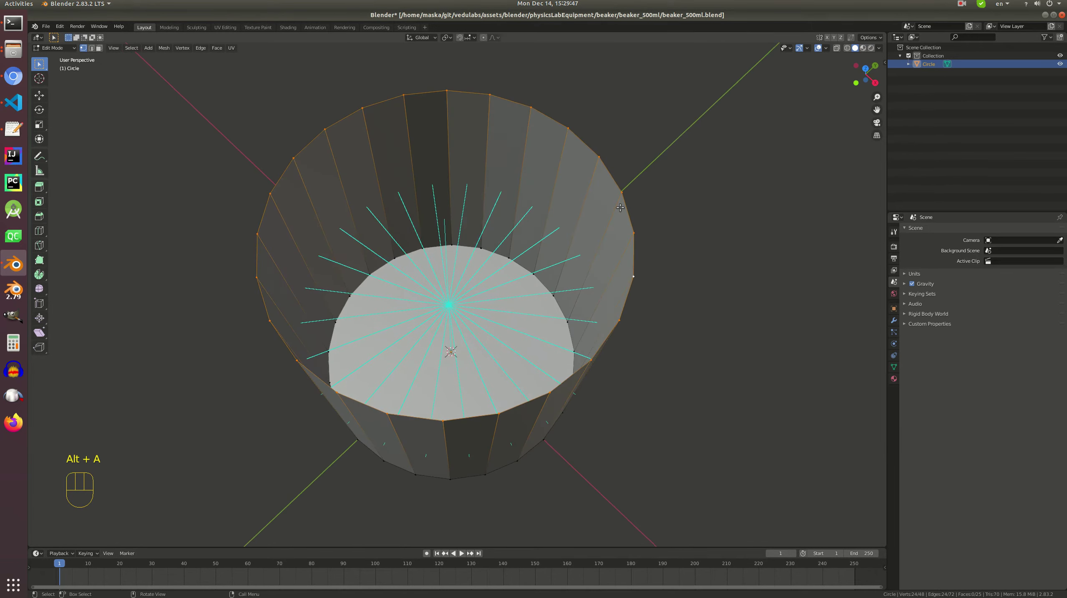
{"action": "left_click", "coordinate": [533, 275]}
{"action": "key", "text": "n"}
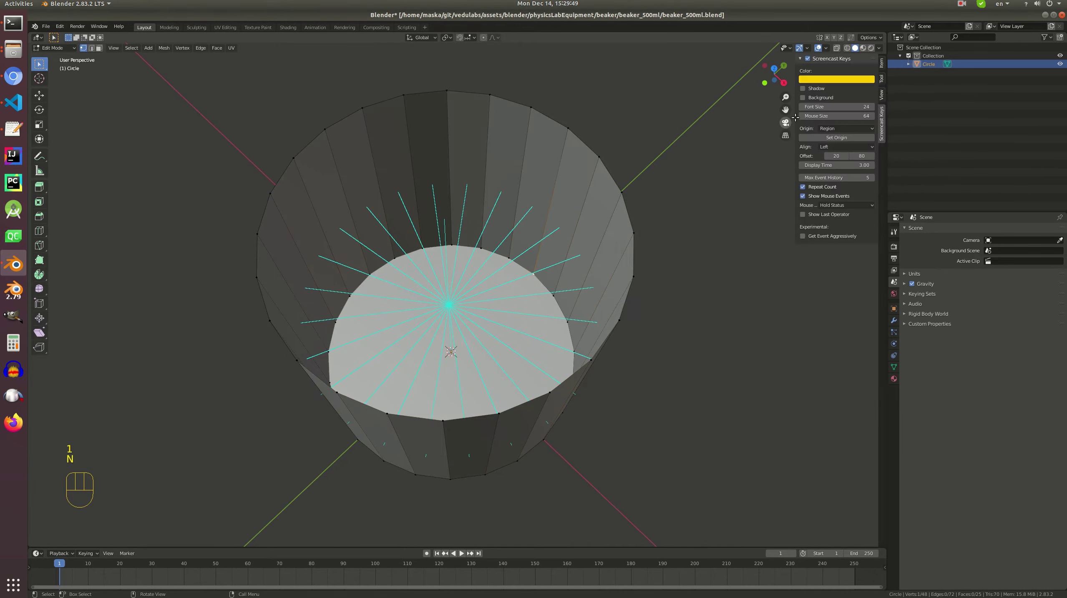
{"action": "left_click", "coordinate": [882, 63]}
{"action": "left_click", "coordinate": [850, 87]}
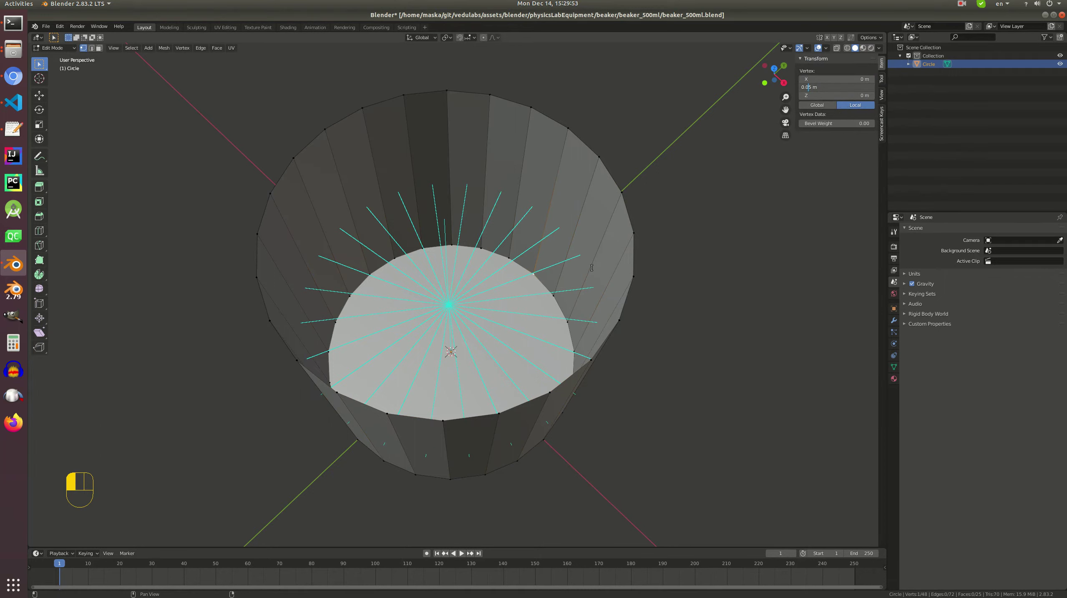
{"action": "left_click", "coordinate": [573, 261]}
- Select the whole beaker mesh and recalculate its normals to point outward
{"action": "mouse_move", "coordinate": [561, 253]}
{"action": "middle_mouse_down"}
{"action": "mouse_move", "coordinate": [579, 179]}
{"action": "mouse_move", "coordinate": [578, 209]}
{"action": "mouse_move", "coordinate": [545, 281]}
{"action": "mouse_move", "coordinate": [555, 274]}
{"action": "mouse_move", "coordinate": [544, 243]}
{"action": "middle_mouse_up"}
{"action": "key", "text": "a"}
{"action": "key", "text": "shift+n"}
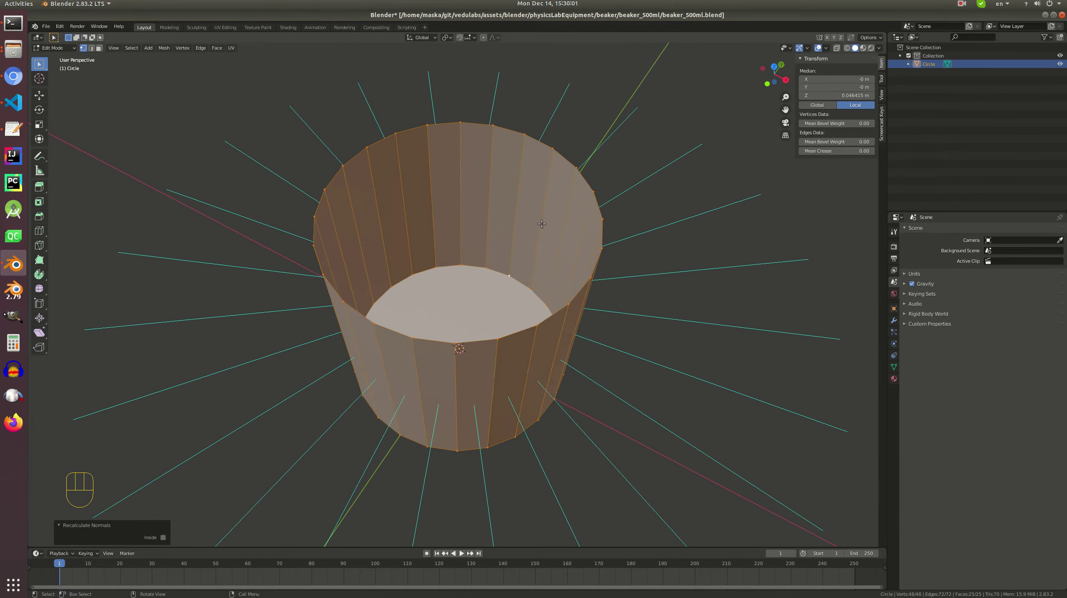
- Shorten the displayed face normals to 0.01 in the viewport overlay settings
{"action": "right_click", "coordinate": [544, 242]}
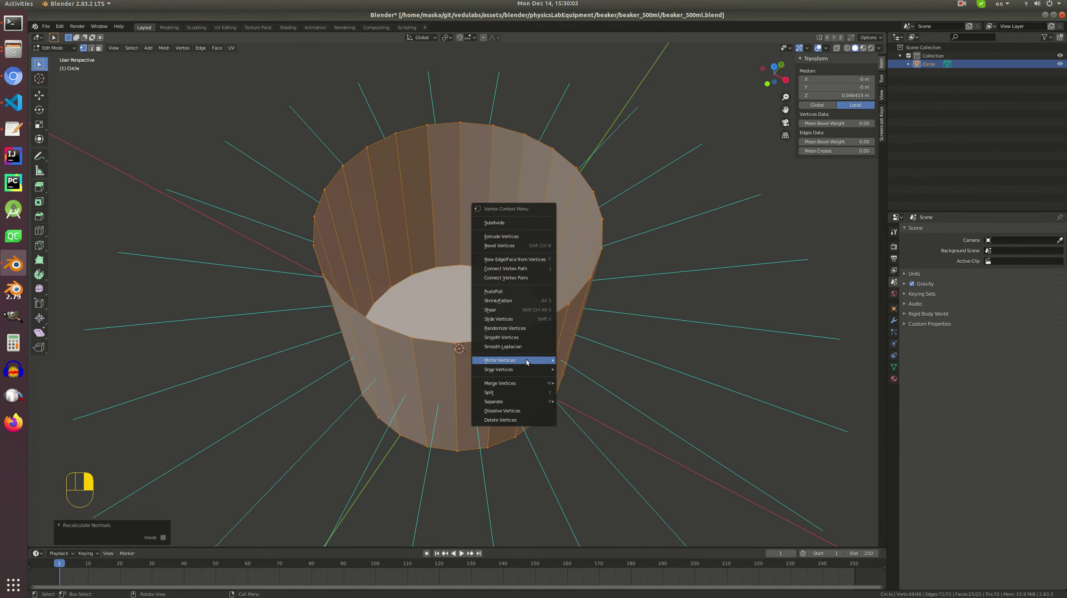
{"action": "middle_click_drag", "start_coordinate": [620, 285], "coordinate": [633, 255]}
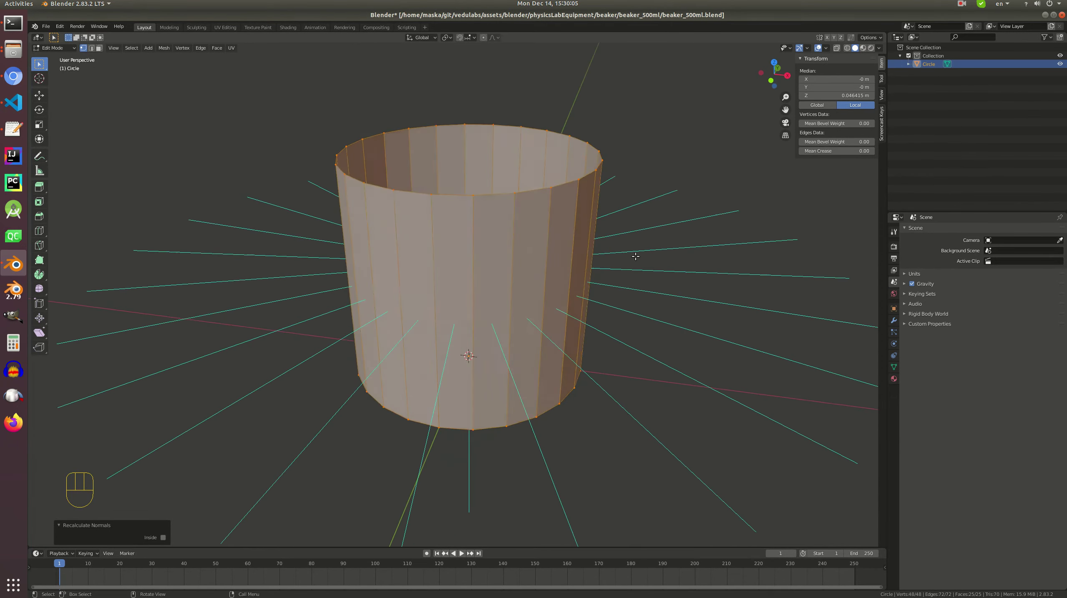
{"action": "key", "text": "alt+a"}
{"action": "key", "text": "Tab"}
{"action": "key", "text": "Tab"}
{"action": "key", "text": "a"}
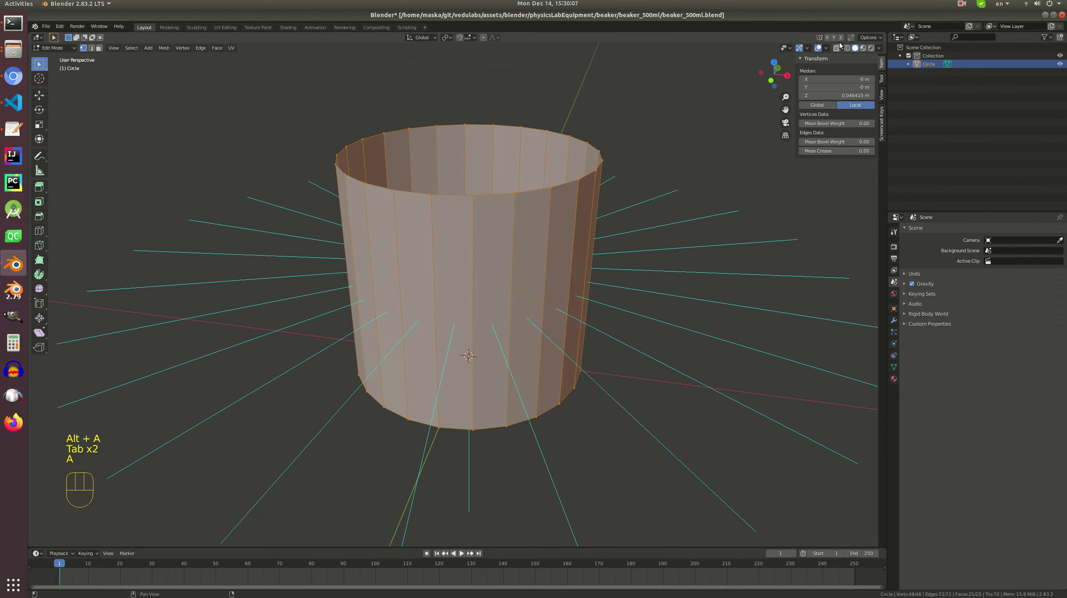
{"action": "left_click", "coordinate": [826, 48]}
{"action": "left_click", "coordinate": [836, 340]}
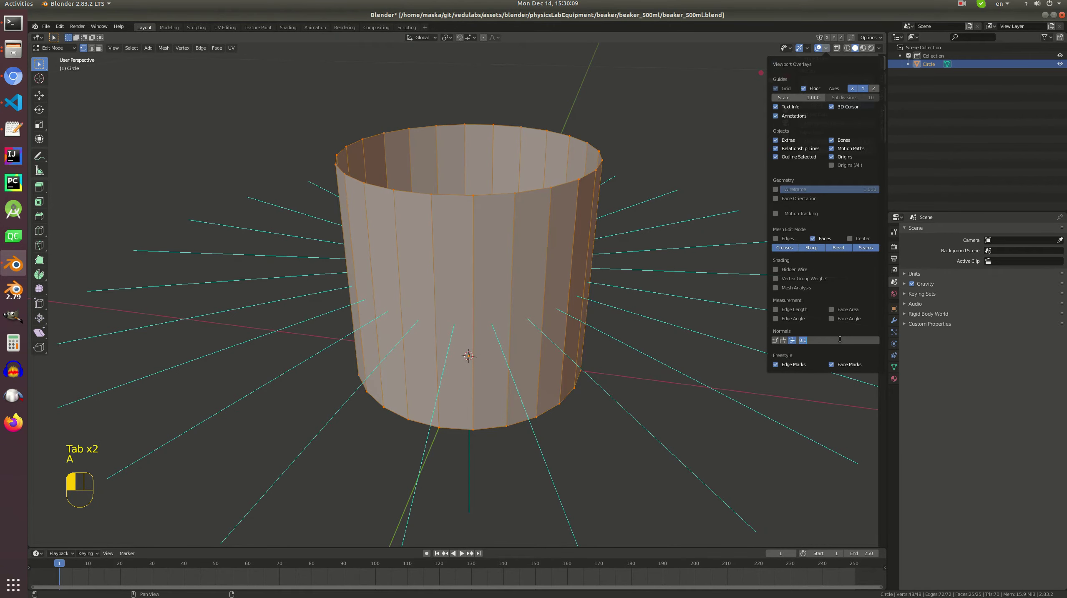
{"action": "type", "text": "0.01"}
{"action": "key", "text": "Return"}
- Return to Object Mode and save beaker_500ml.blend
{"action": "key", "text": "Tab"}
{"action": "middle_click_drag", "start_coordinate": [578, 290], "coordinate": [527, 293]}
{"action": "key", "text": "ctrl+s"}
- Select the top rim loop and set its median Z height to 0.12 m
{"action": "key", "text": "Tab"}
{"action": "key", "text": "alt+a"}
{"action": "left_click", "coordinate": [526, 124], "text": "alt"}
{"action": "left_click", "coordinate": [836, 96]}
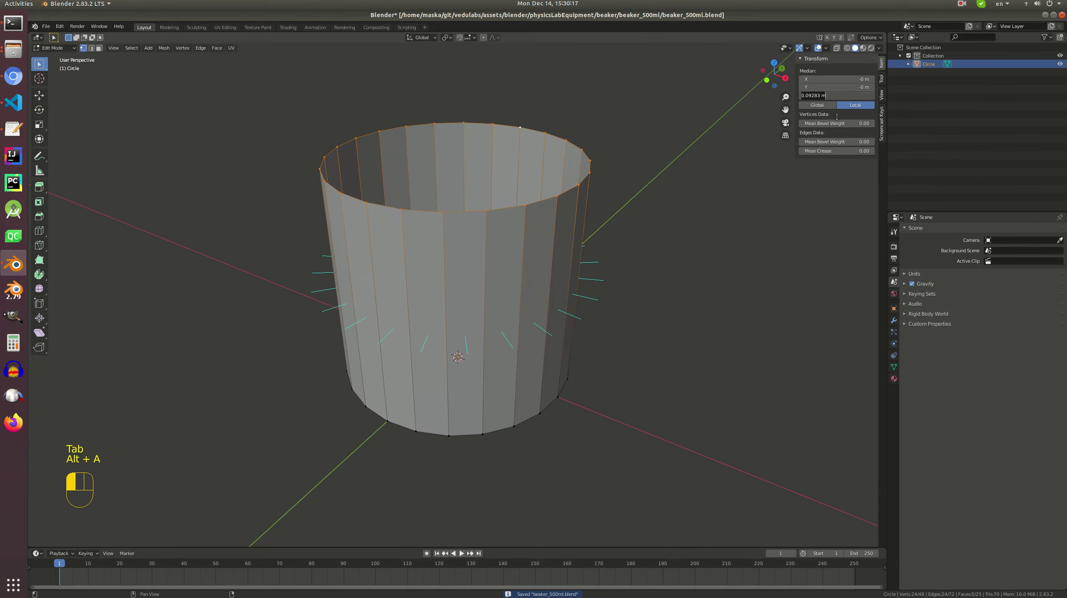
{"action": "key", "text": "Left"}
{"action": "key", "text": "Left"}
{"action": "key", "text": "shift+Left"}
{"action": "key", "text": "shift+Left"}
{"action": "key", "text": "shift+Left"}
{"action": "key", "text": "shift+Left"}
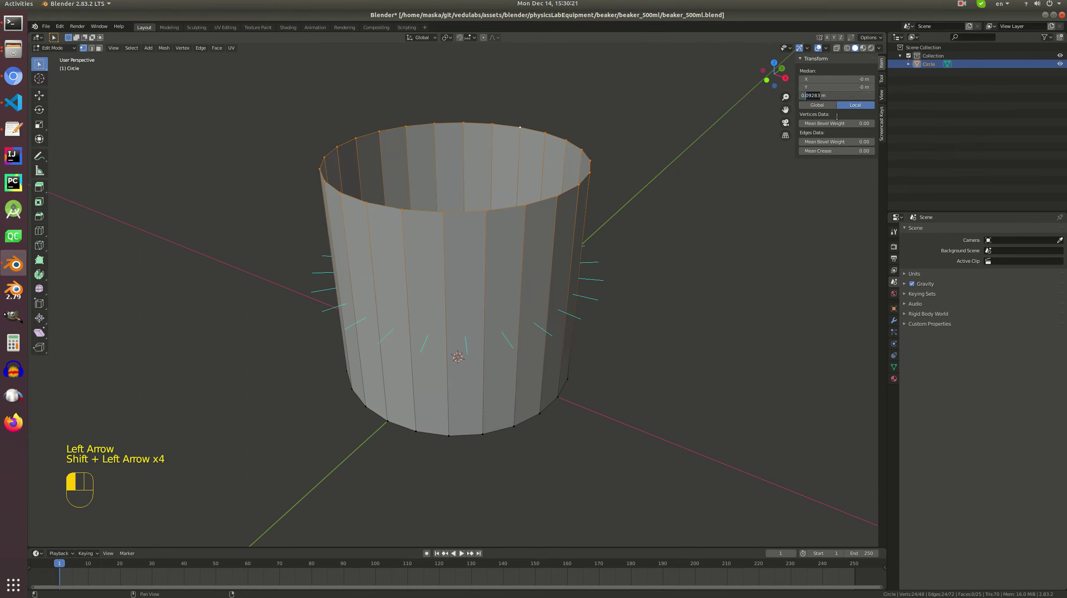
{"action": "type", "text": "12"}
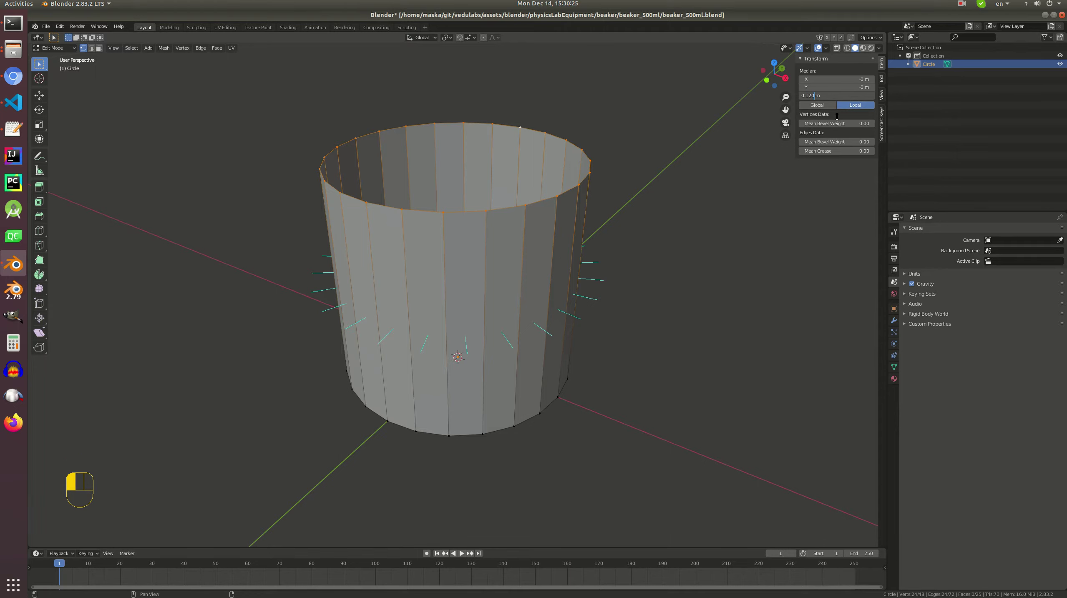
{"action": "left_click", "coordinate": [837, 116]}
- Back in Object Mode, recentre the view, save the beaker file, and switch to the browser
{"action": "middle_click_drag", "start_coordinate": [454, 206], "coordinate": [483, 229]}
{"action": "key", "text": "Tab"}
{"action": "scroll", "coordinate": [465, 206], "scroll_direction": "down", "scroll_amount": 2}
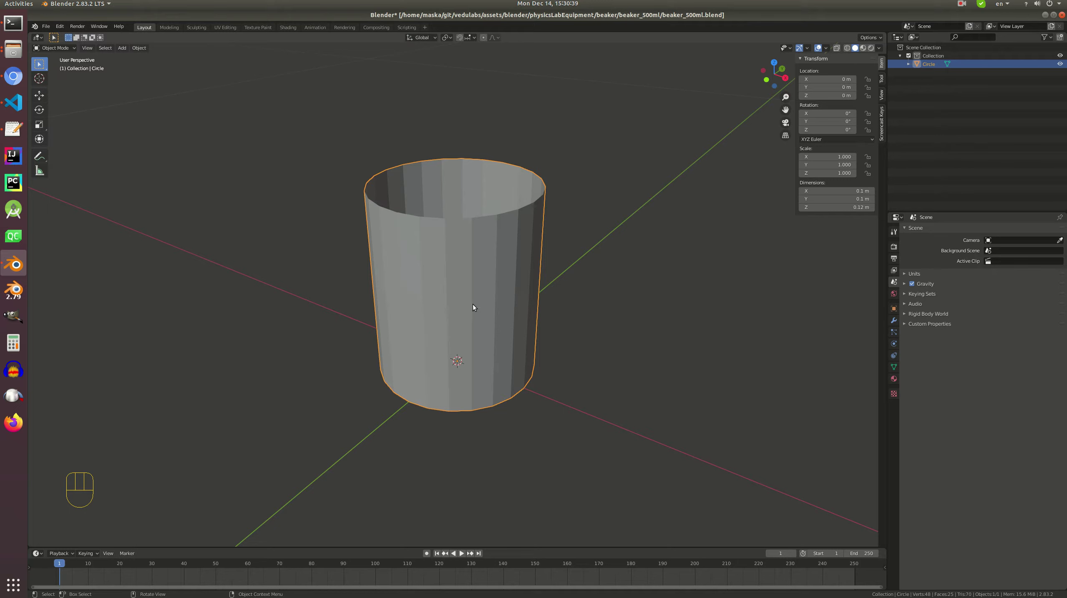
{"action": "key", "text": "ctrl+s"}
{"action": "middle_click_drag", "start_coordinate": [451, 324], "coordinate": [473, 325], "text": "shift"}
{"action": "middle_click_drag", "start_coordinate": [494, 321], "coordinate": [477, 319], "text": "shift"}
{"action": "key", "text": "ctrl+s"}
{"action": "left_click", "coordinate": [962, 4]}
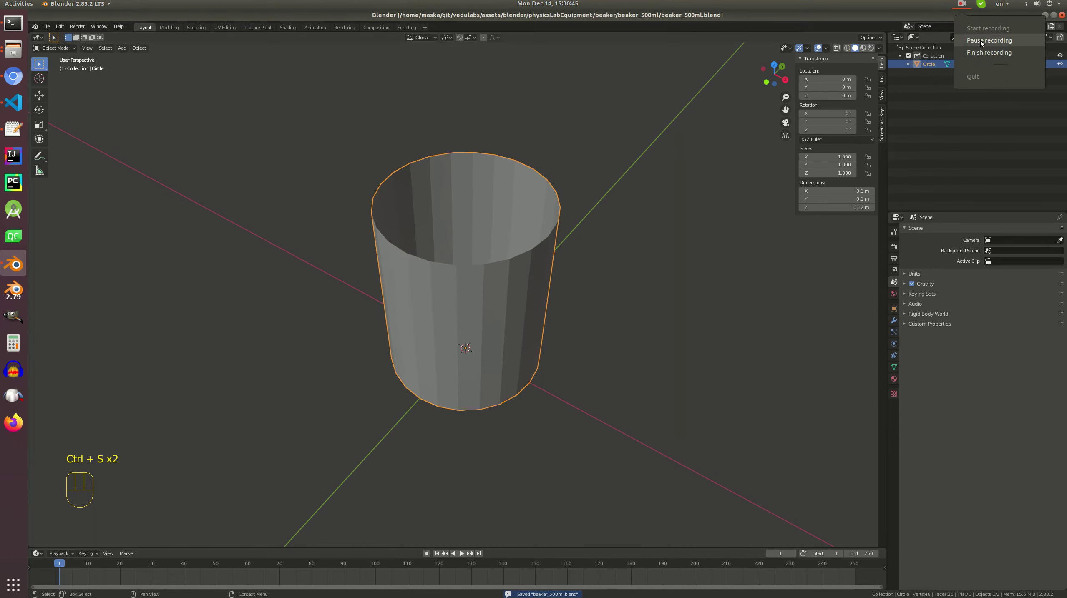
{"action": "left_click", "coordinate": [980, 40]}
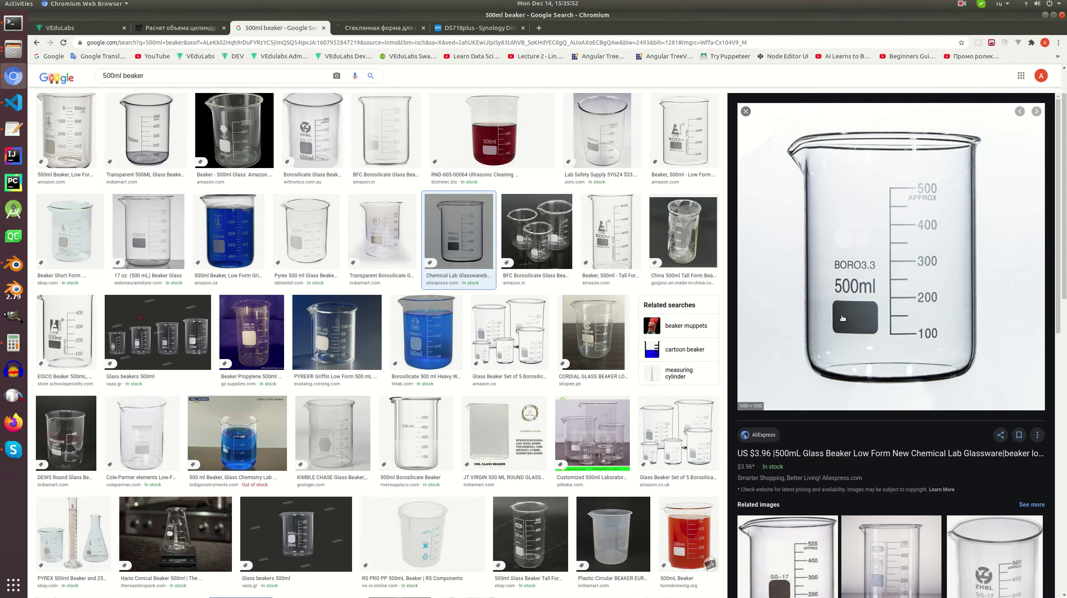
- Open the AliExpress 500 ml beaker listing, close extra tabs, and scroll to its size table
{"action": "middle_click", "coordinate": [869, 456]}
{"action": "left_click", "coordinate": [622, 27]}
{"action": "left_click", "coordinate": [496, 29]}
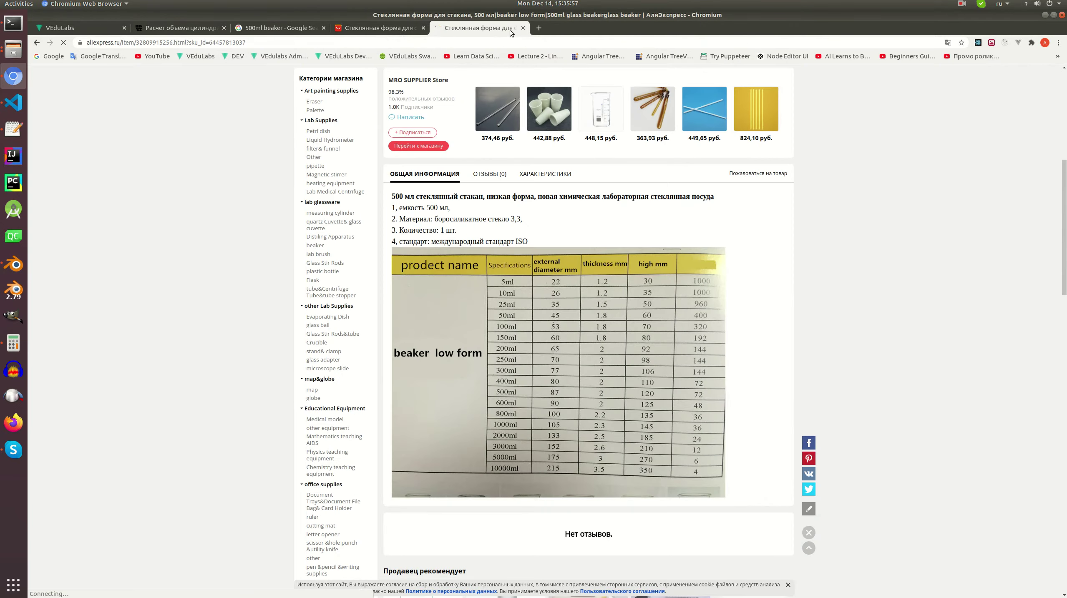
{"action": "left_click", "coordinate": [378, 29]}
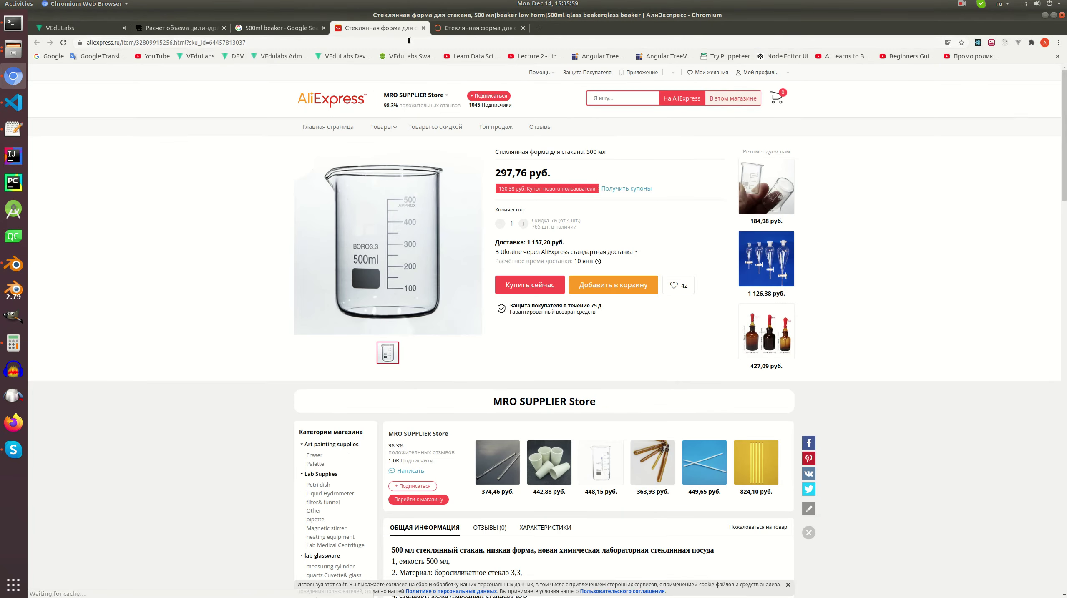
{"action": "left_click", "coordinate": [522, 28]}
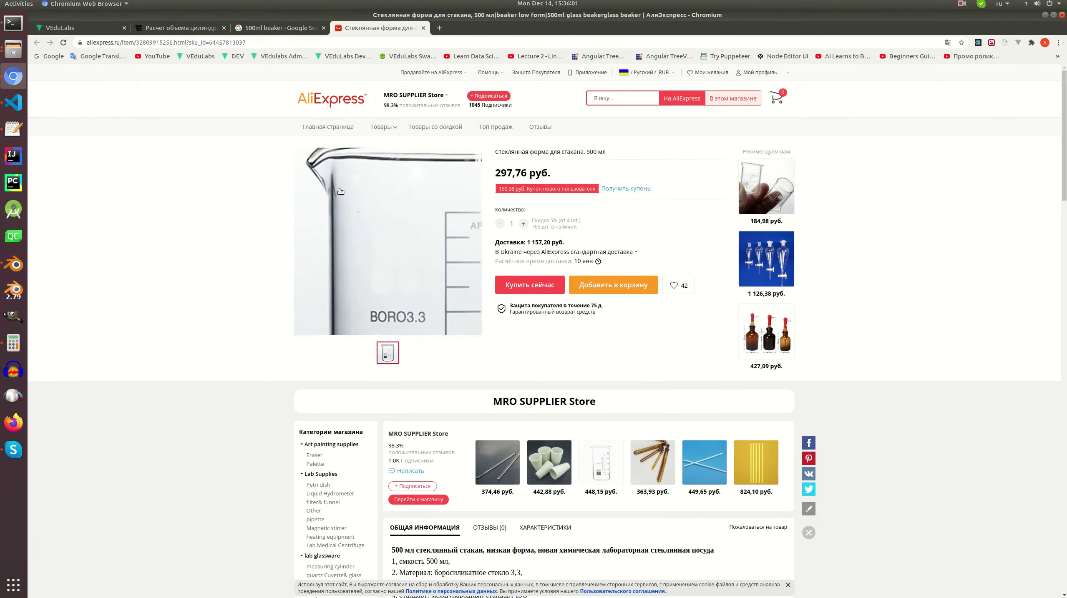
{"action": "scroll", "coordinate": [285, 191], "scroll_direction": "down", "scroll_amount": 10}
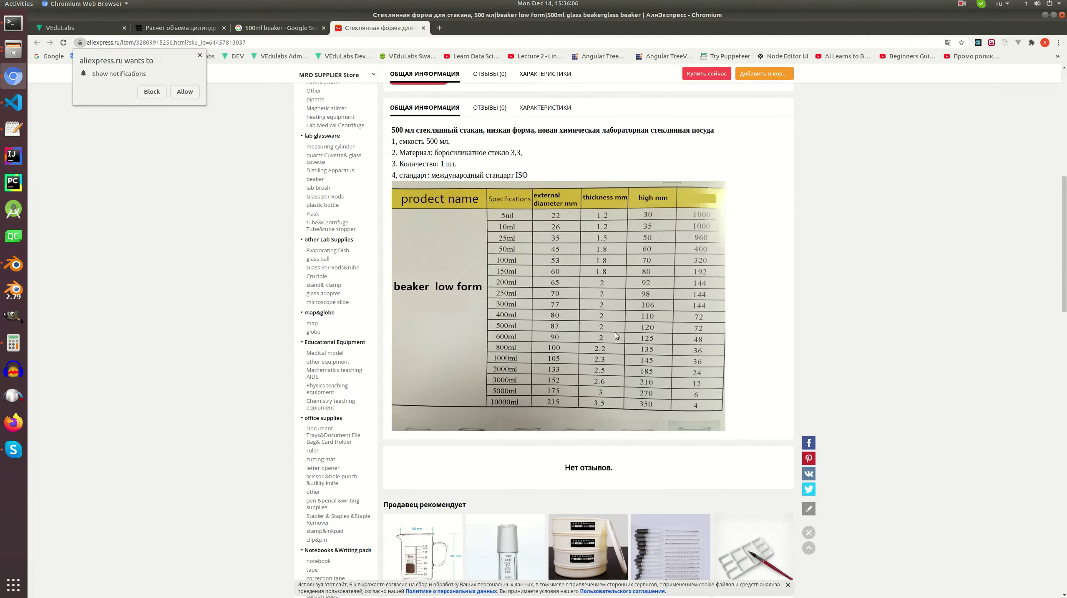
{"action": "left_click", "coordinate": [199, 57]}
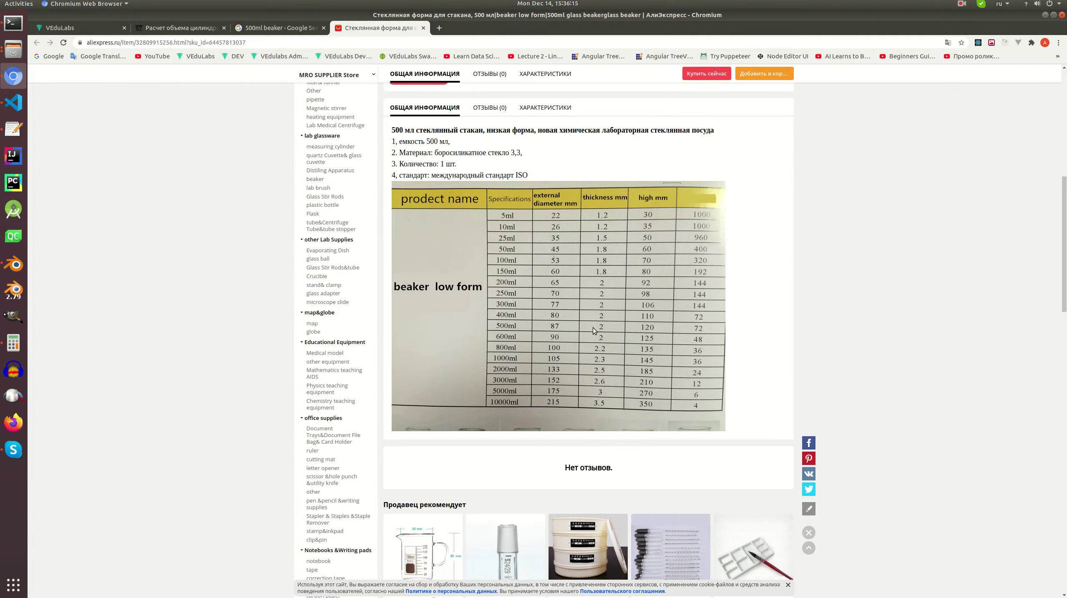
{"action": "left_click", "coordinate": [79, 28]}
{"action": "left_click", "coordinate": [180, 27]}
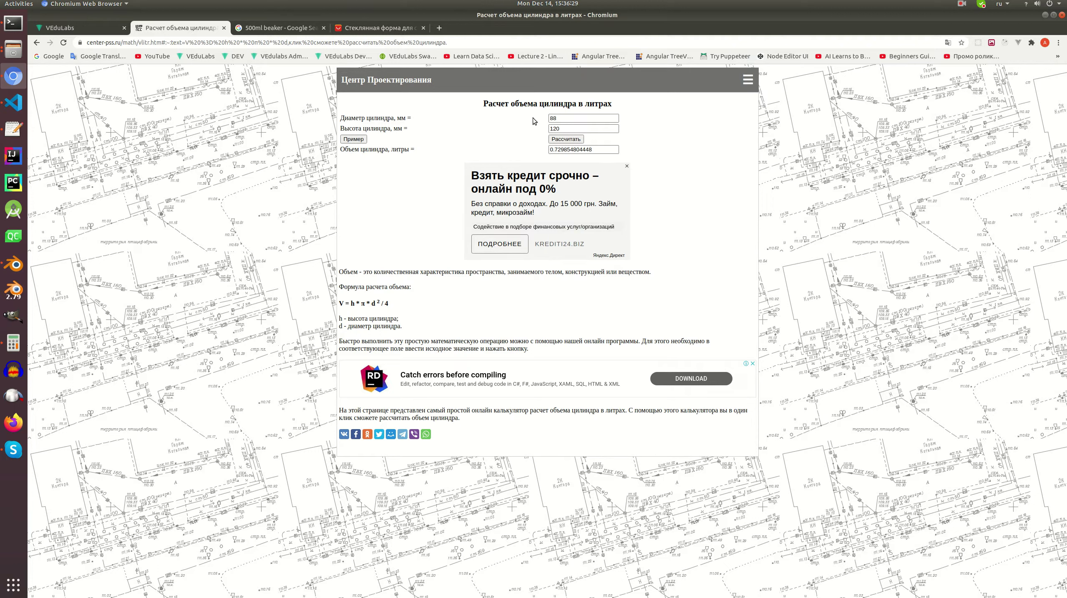
- Check the calculator's 88 mm × 120 mm cylinder result of about 0.73 litres, then go back to Blender
{"action": "double_click", "coordinate": [563, 118]}
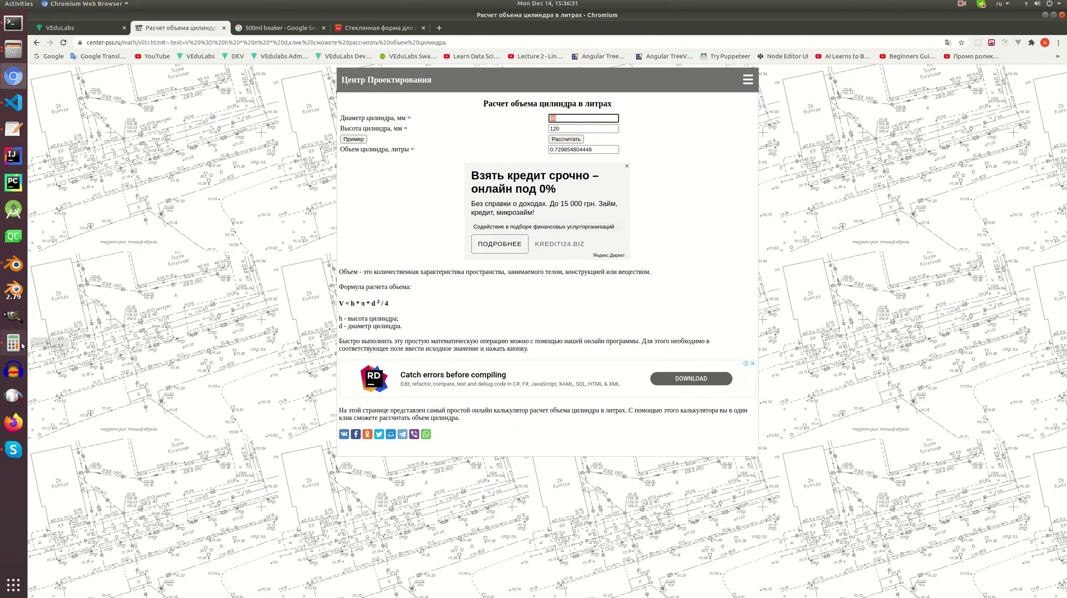
{"action": "left_click", "coordinate": [13, 264]}
{"action": "middle_click_drag", "start_coordinate": [422, 253], "coordinate": [498, 282]}
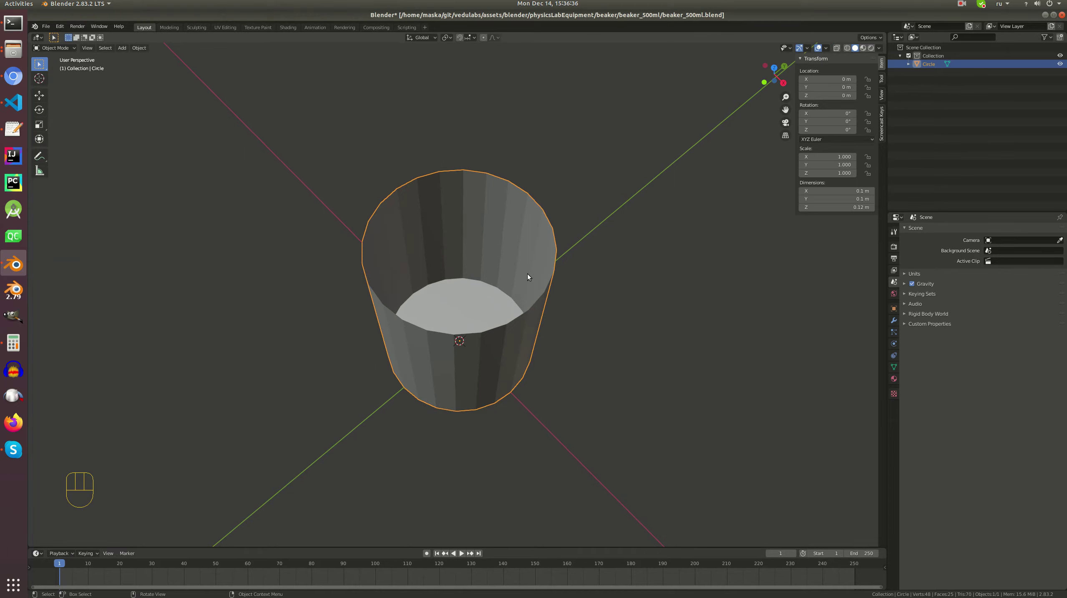
- Delete the cylinder and add a circle, then undo both to restore the cylinder
{"action": "key", "text": "Delete"}
{"action": "key", "text": "shift+a"}
{"action": "mouse_move", "coordinate": [526, 275]}
{"action": "left_click", "coordinate": [568, 290]}
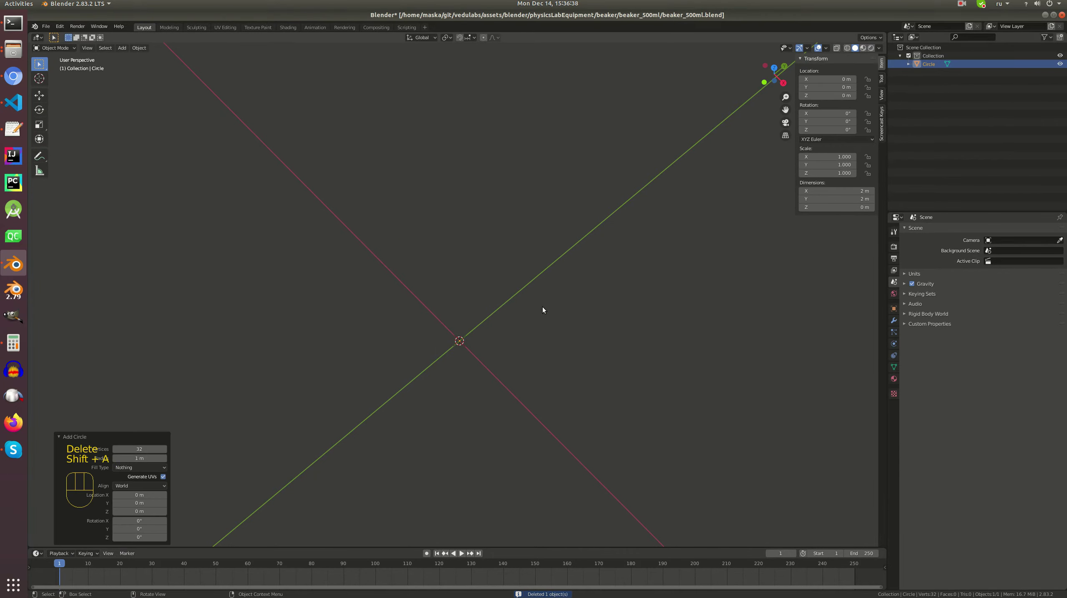
{"action": "key", "text": "Escape"}
{"action": "key", "text": "ctrl+z"}
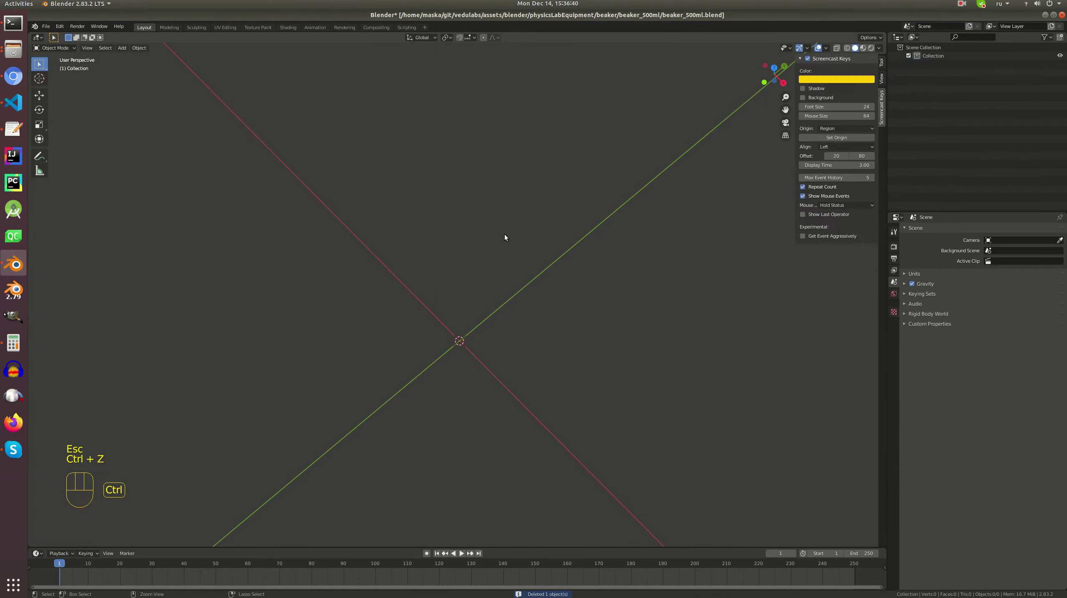
{"action": "key", "text": "ctrl+z"}
{"action": "left_click", "coordinate": [968, 4]}
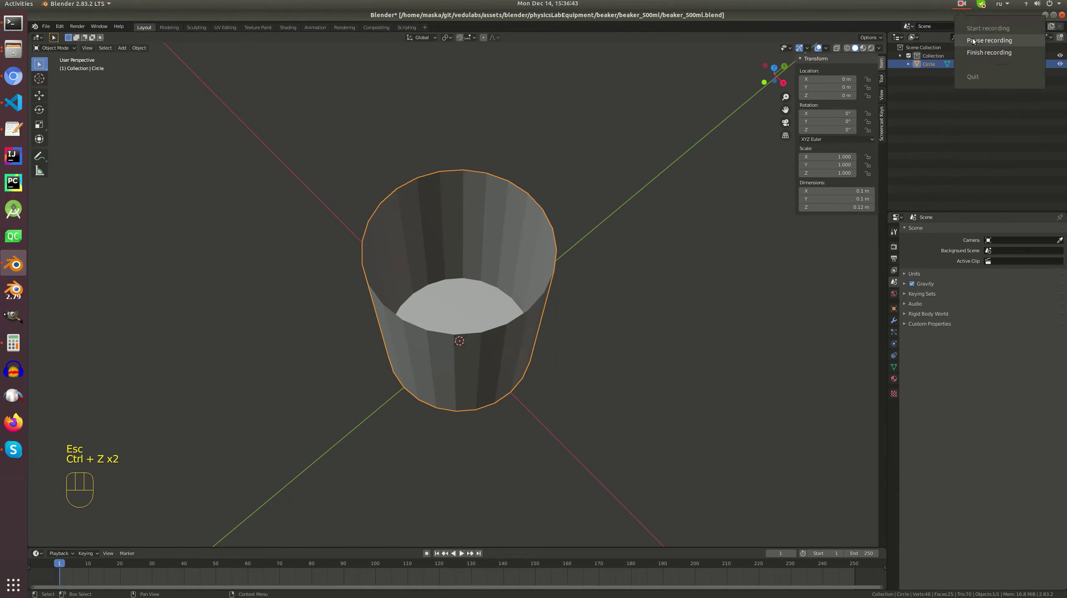
{"action": "left_click", "coordinate": [515, 224]}
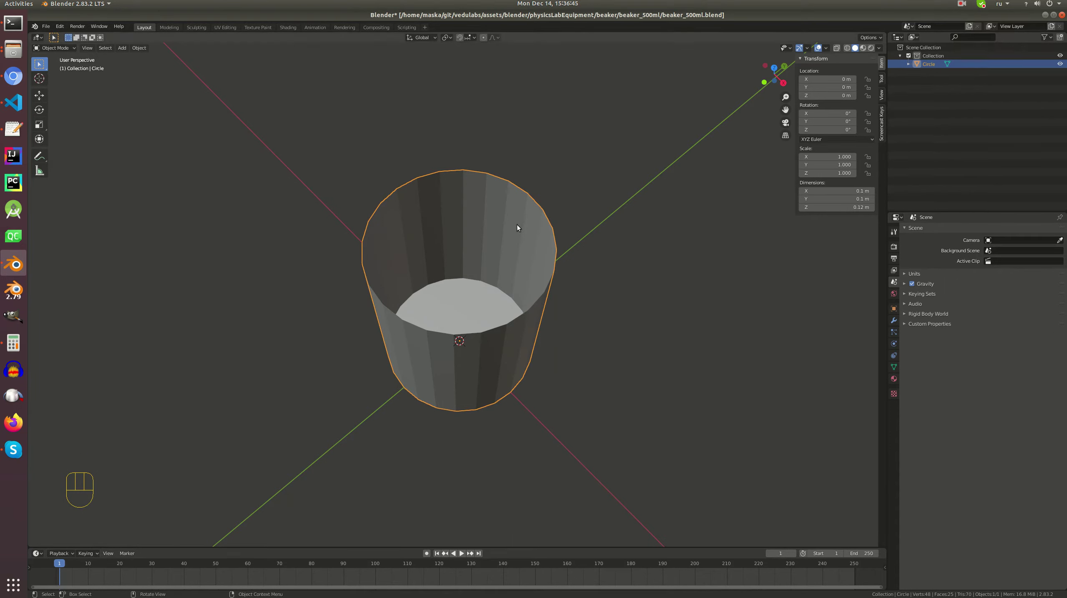
- Delete the old cylinder and add a circle with 44 mm radius and 24 vertices
{"action": "key", "text": "Delete"}
{"action": "key", "text": "shift+a"}
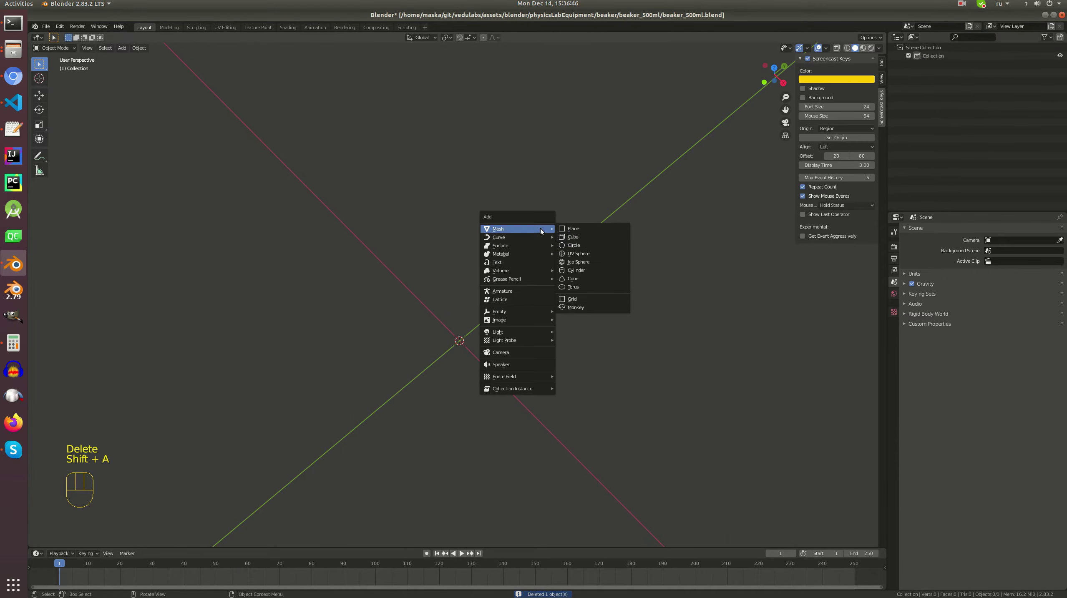
{"action": "left_click", "coordinate": [576, 246]}
{"action": "left_click", "coordinate": [142, 458]}
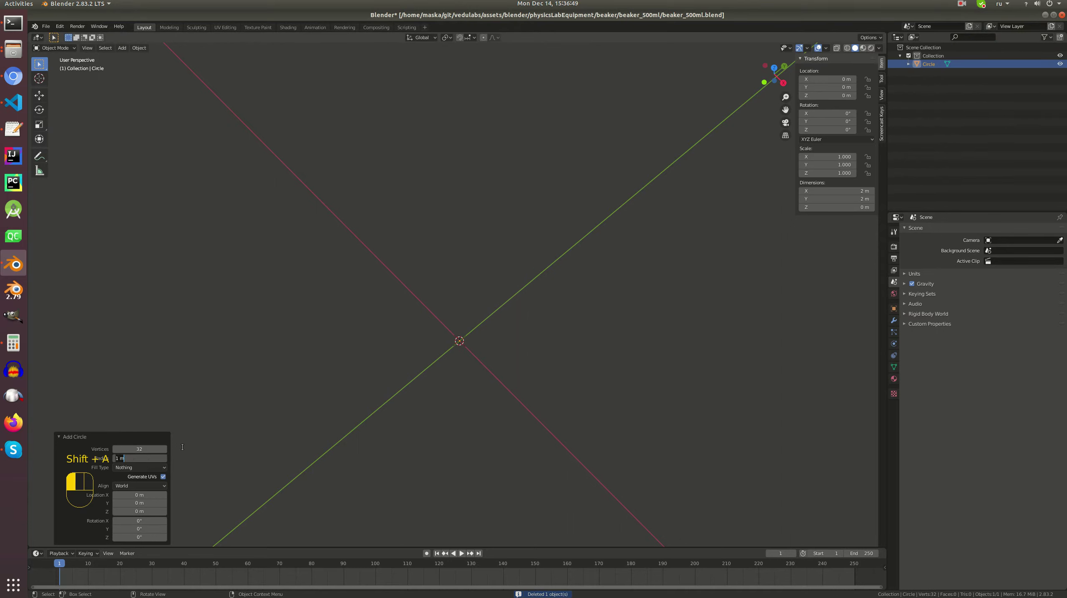
{"action": "type", "text": "44ьь"}
{"action": "key", "text": "BackSpace"}
{"action": "key", "text": "super+space"}
{"action": "type", "text": "mm"}
{"action": "left_click", "coordinate": [149, 446]}
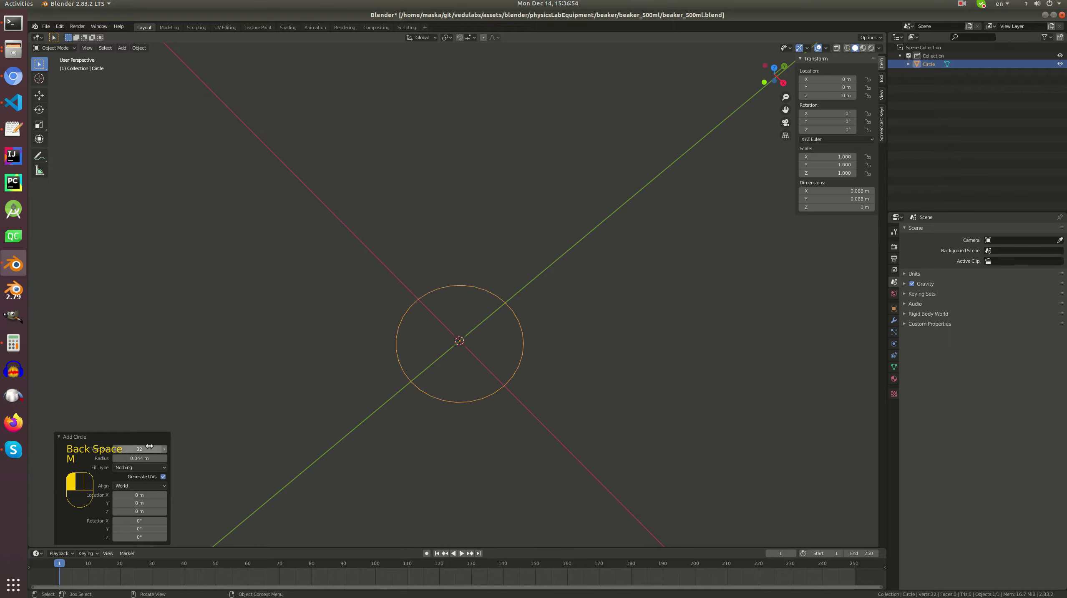
{"action": "left_click", "coordinate": [149, 449]}
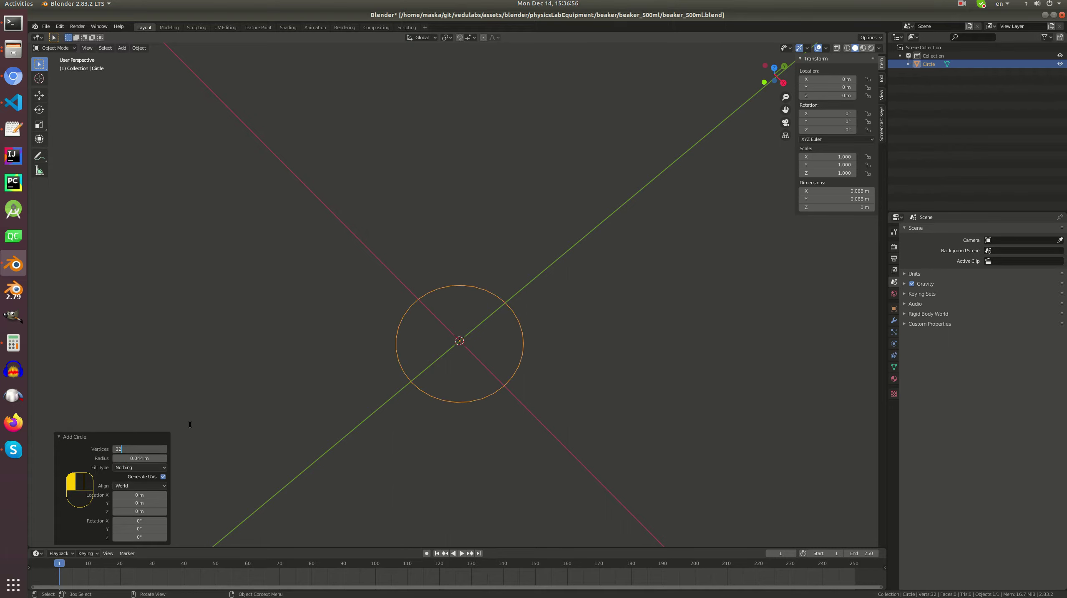
{"action": "left_click", "coordinate": [155, 438]}
{"action": "scroll", "coordinate": [436, 359], "scroll_direction": "up", "scroll_amount": 5}
- Extrude the circle into a new ring and move it upward along Z
{"action": "middle_click_drag", "start_coordinate": [441, 336], "coordinate": [503, 292]}
{"action": "key", "text": "Tab"}
{"action": "scroll", "coordinate": [467, 305], "scroll_direction": "down", "scroll_amount": 2}
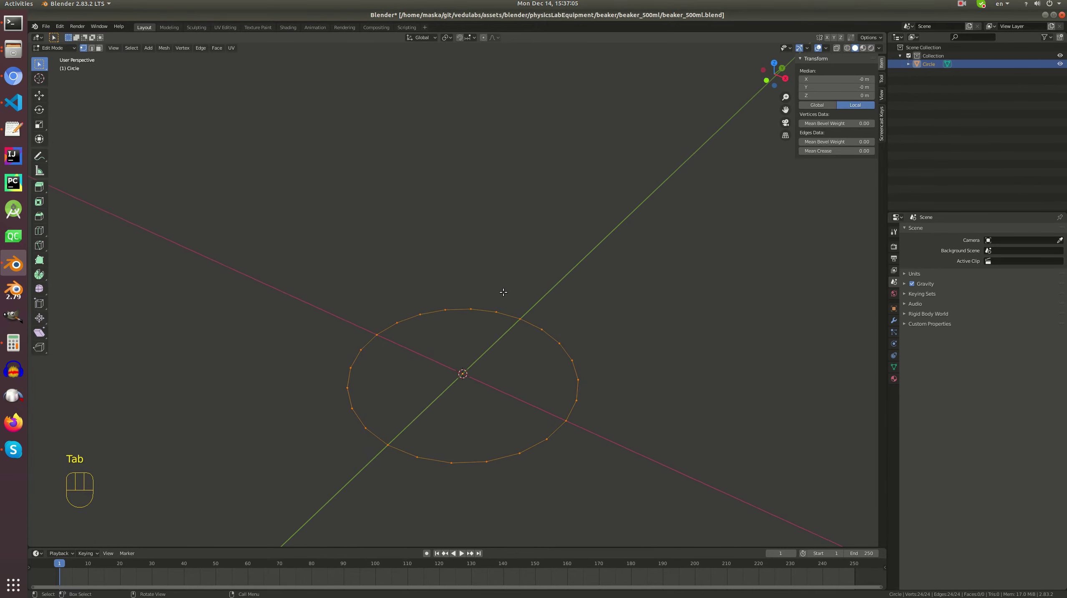
{"action": "type", "text": "e"}
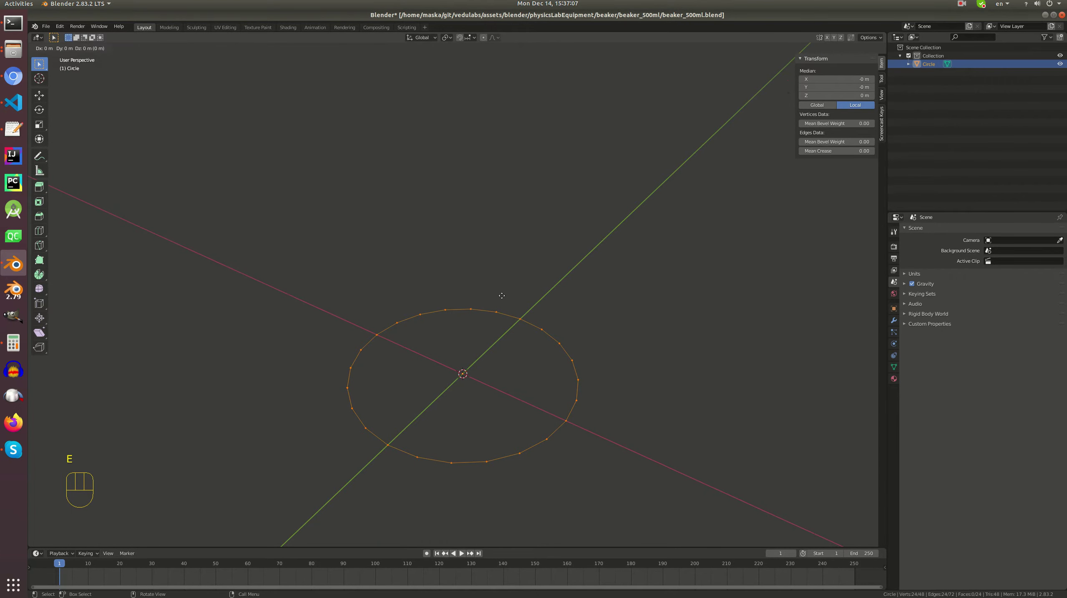
{"action": "type", "text": "z12"}
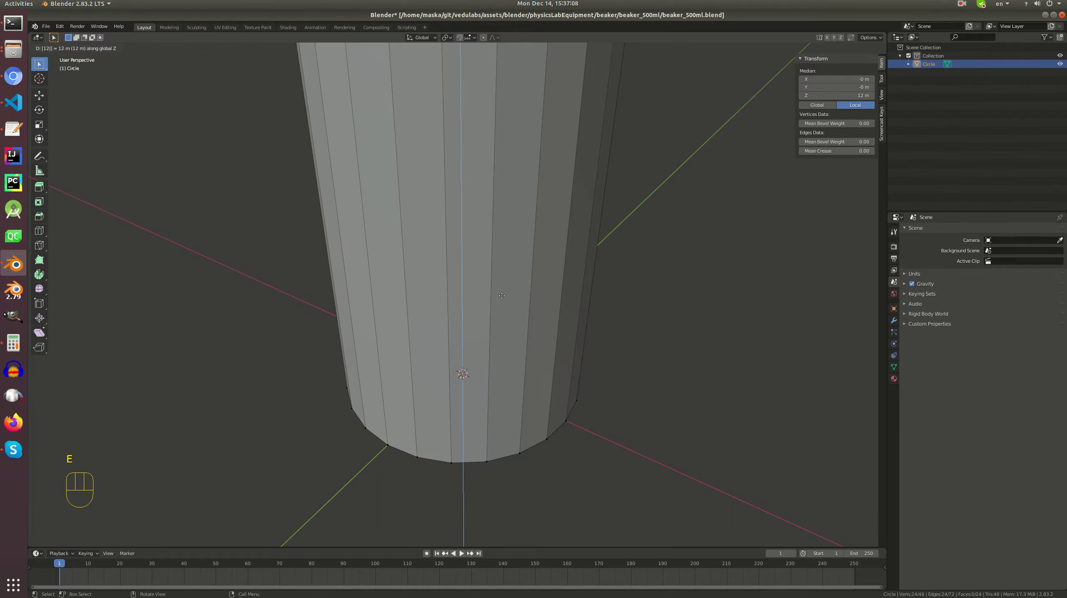
{"action": "type", "text": "0"}
{"action": "key", "text": "Escape"}
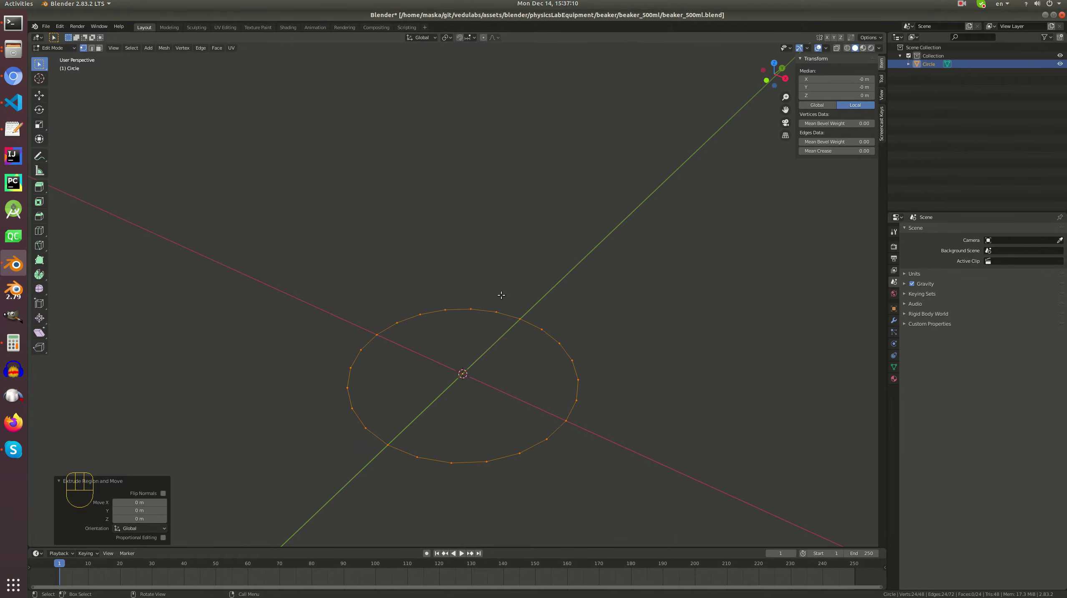
{"action": "key", "text": "g"}
{"action": "key", "text": "z"}
{"action": "key", "text": "Escape"}
{"action": "key", "text": "g"}
{"action": "key", "text": "z"}
{"action": "left_click", "coordinate": [658, 128]}
- Set the extruded ring's exact height to 0.12 m
{"action": "left_click", "coordinate": [827, 95]}
{"action": "key", "text": "ctrl+a"}
{"action": "type", "text": "0."}
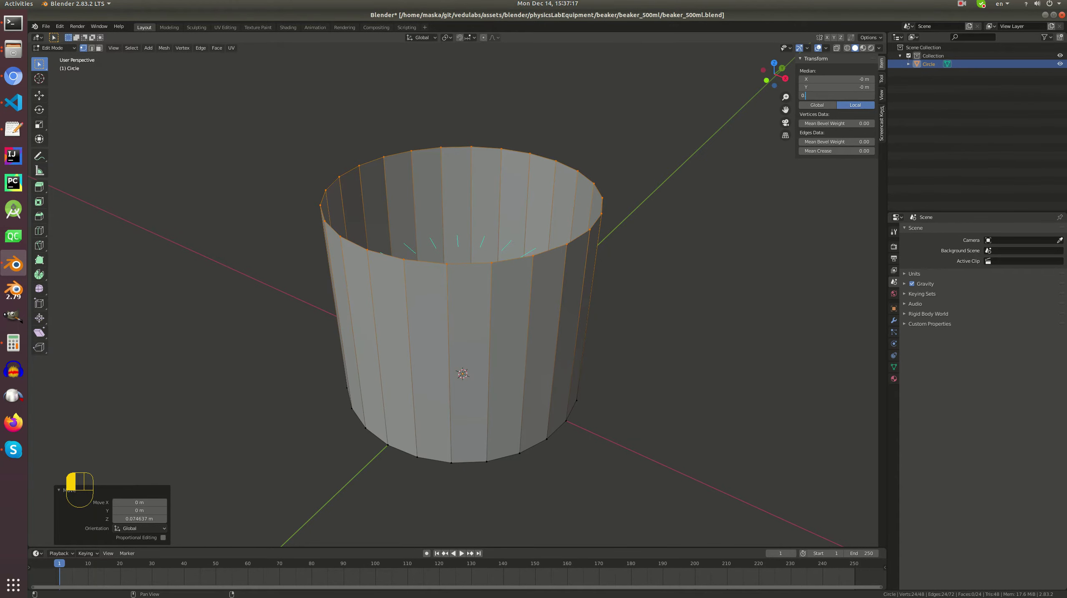
{"action": "type", "text": "12"}
{"action": "key", "text": "Return"}
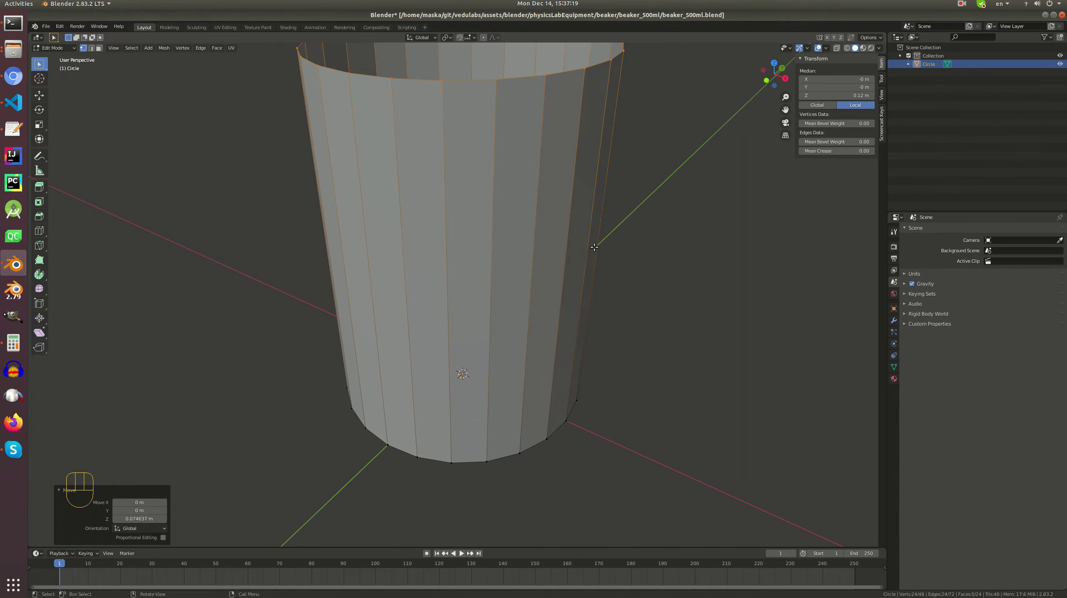
- Select the cup's bottom rim loop and fill it with a face
{"action": "scroll", "coordinate": [554, 310], "scroll_direction": "down", "scroll_amount": 2}
{"action": "middle_click_drag", "start_coordinate": [544, 326], "coordinate": [513, 325]}
{"action": "key", "text": "Tab"}
{"action": "key", "text": "Tab"}
{"action": "scroll", "coordinate": [512, 325], "scroll_direction": "up", "scroll_amount": 2}
{"action": "key", "text": "alt+a"}
{"action": "left_click", "coordinate": [544, 373], "text": "alt"}
{"action": "key", "text": "f"}
- Select the whole cup, recalculate its normals outward, and leave Edit Mode
{"action": "key", "text": "a"}
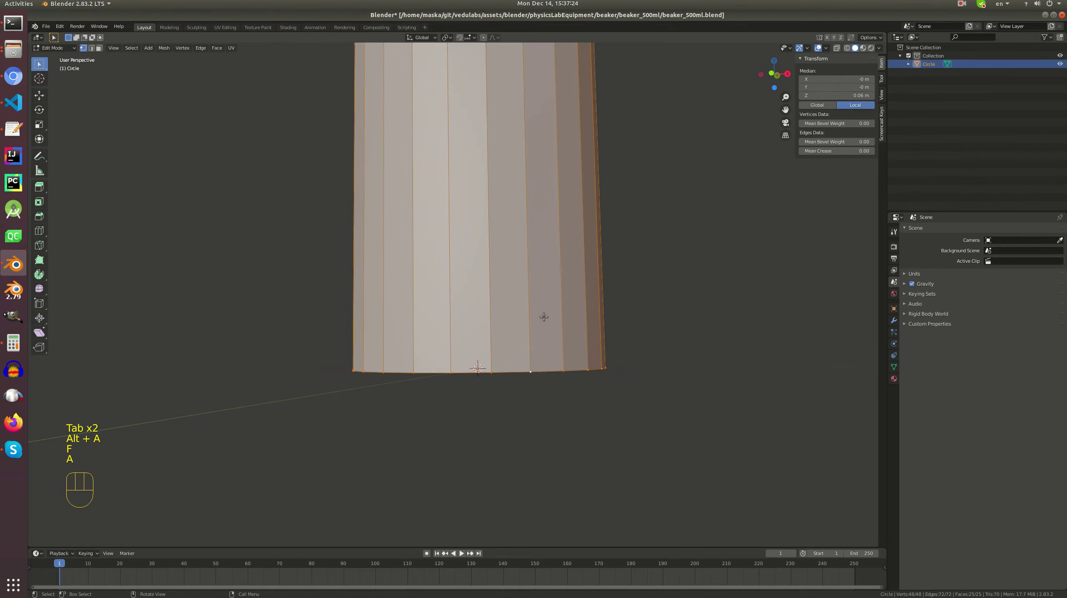
{"action": "key", "text": "3"}
{"action": "left_click", "coordinate": [827, 49]}
{"action": "middle_click_drag", "start_coordinate": [612, 263], "coordinate": [610, 299]}
{"action": "key", "text": "shift+n"}
{"action": "key", "text": "Tab"}
- Show the cup's Object properties and begin, then abandon, a rename
{"action": "left_click", "coordinate": [893, 310]}
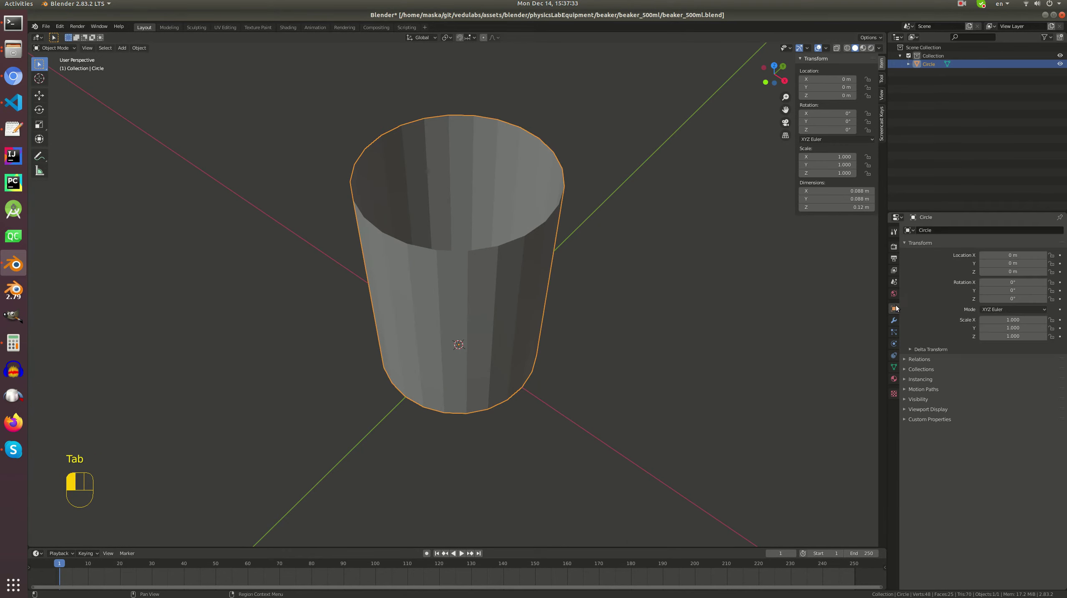
{"action": "left_click", "coordinate": [961, 230]}
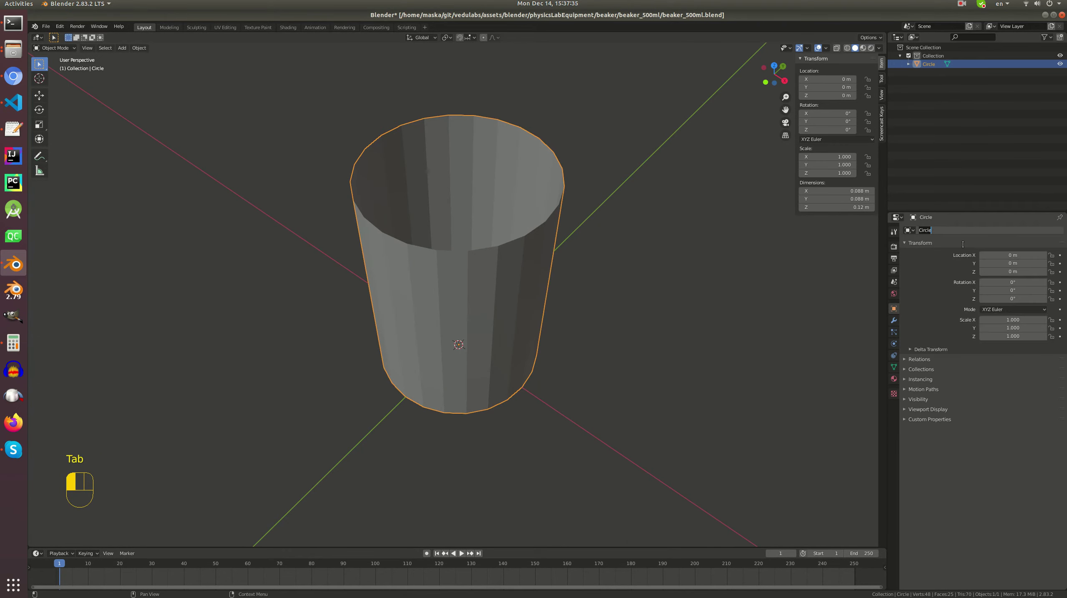
{"action": "type", "text": "b"}
{"action": "left_click", "coordinate": [963, 244]}
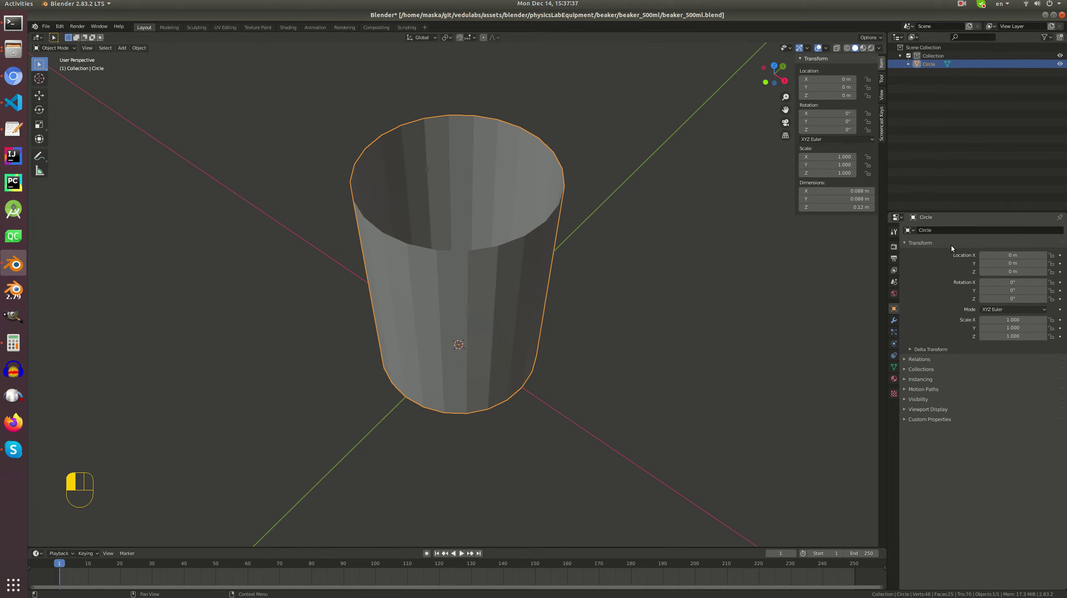
- Open beaker_200ml.blend from recent files in a second Blender window
{"action": "middle_click", "coordinate": [14, 263]}
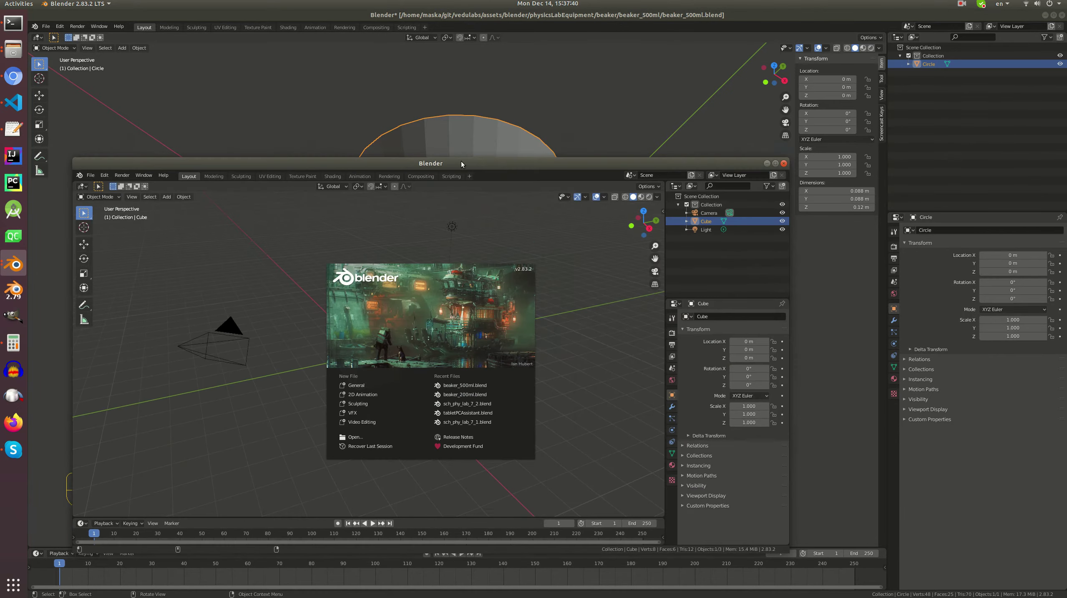
{"action": "double_click", "coordinate": [461, 162]}
{"action": "left_click", "coordinate": [45, 26]}
{"action": "left_click", "coordinate": [45, 26]}
{"action": "mouse_move", "coordinate": [113, 54]}
{"action": "left_click", "coordinate": [150, 61]}
- Select the 200 ml beaker's total volume object and copy its name
{"action": "middle_click_drag", "start_coordinate": [588, 273], "coordinate": [574, 204]}
{"action": "left_click", "coordinate": [573, 204]}
{"action": "middle_click_drag", "start_coordinate": [538, 236], "coordinate": [534, 227]}
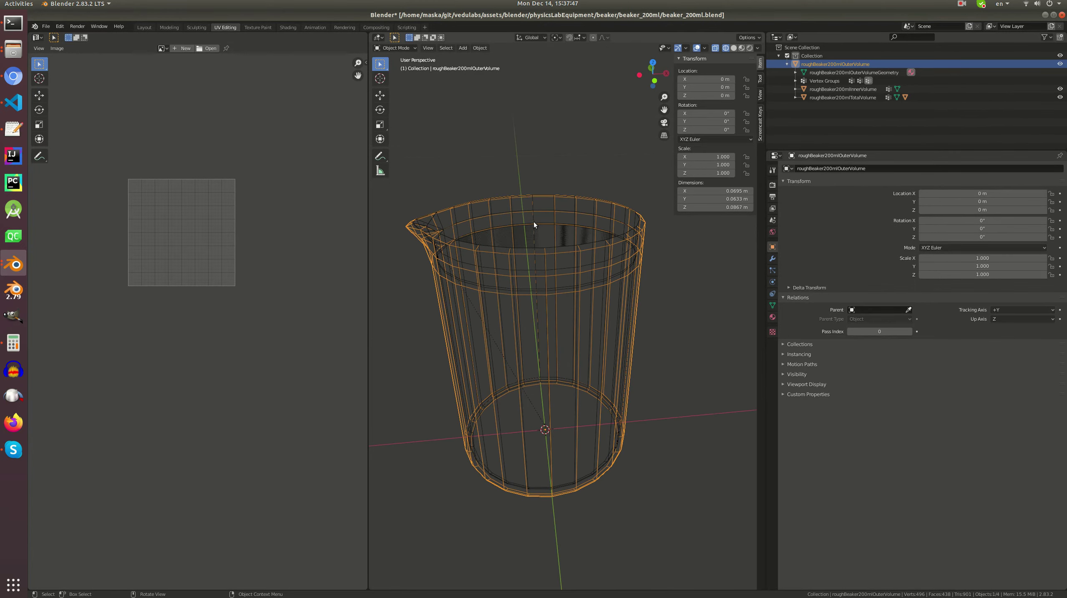
{"action": "left_click", "coordinate": [523, 208]}
{"action": "left_click", "coordinate": [515, 209]}
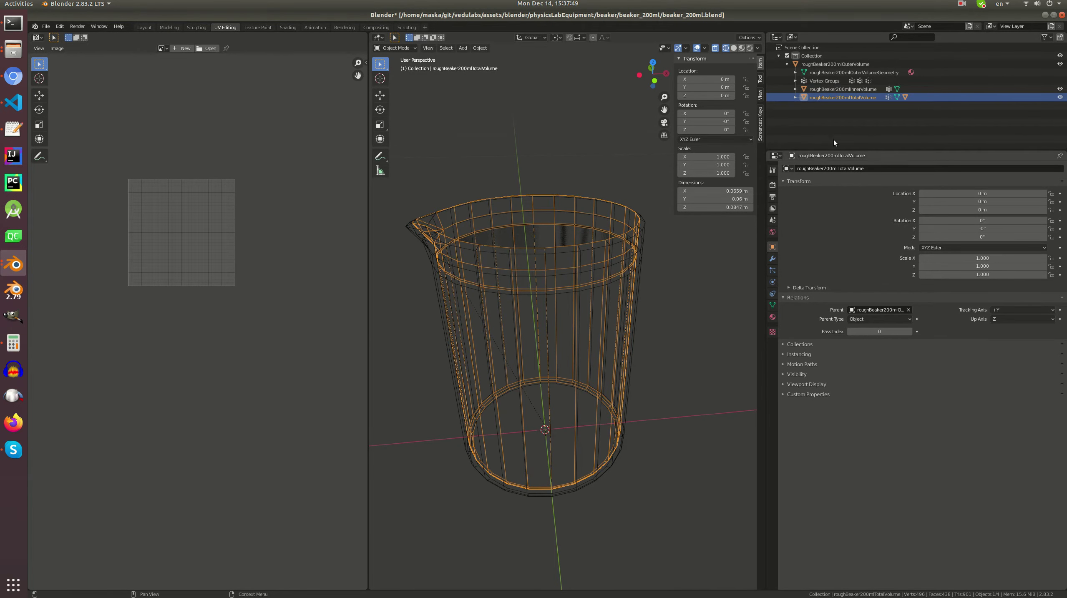
{"action": "left_click", "coordinate": [876, 168]}
{"action": "key", "text": "ctrl+c"}
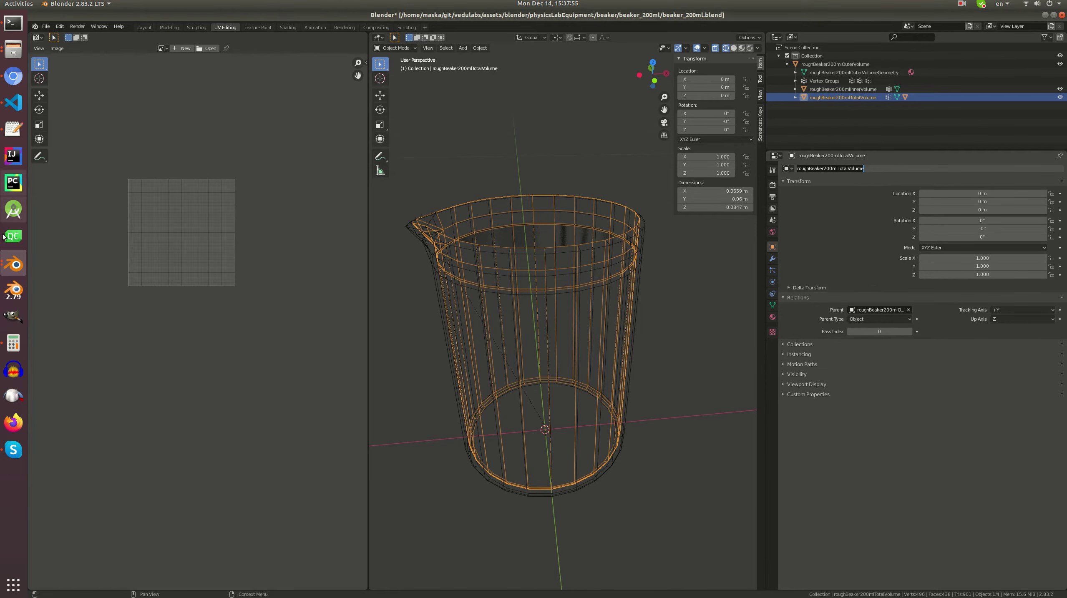
- In the 500 ml window, paste the copied name and edit it to beaker500mlTotalVolume
{"action": "left_click", "coordinate": [14, 264]}
{"action": "left_click", "coordinate": [90, 303]}
{"action": "left_click", "coordinate": [946, 231]}
{"action": "key", "text": "ctrl+v"}
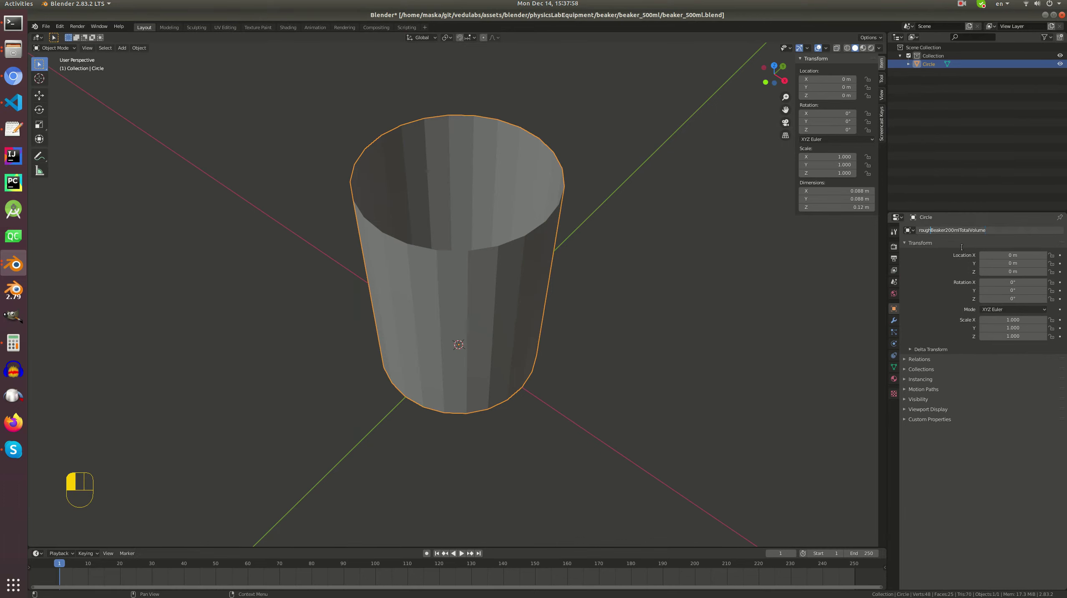
{"action": "key", "text": "Right"}
{"action": "key", "text": "shift+Home"}
{"action": "type", "text": "b"}
{"action": "left_click", "coordinate": [962, 248]}
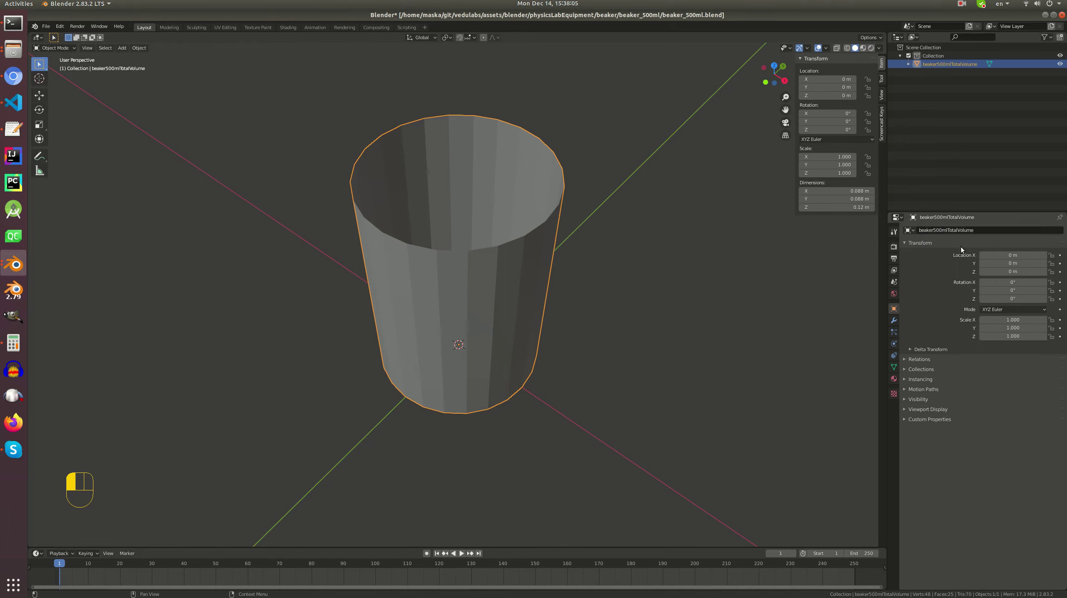
- In front view, move the cup up 0.003 m along Z
{"action": "right_click", "coordinate": [509, 262]}
{"action": "key", "text": "Escape"}
{"action": "middle_click_drag", "start_coordinate": [544, 275], "coordinate": [528, 292]}
{"action": "key", "text": "KP_1"}
{"action": "scroll", "coordinate": [559, 267], "scroll_direction": "up", "scroll_amount": 2}
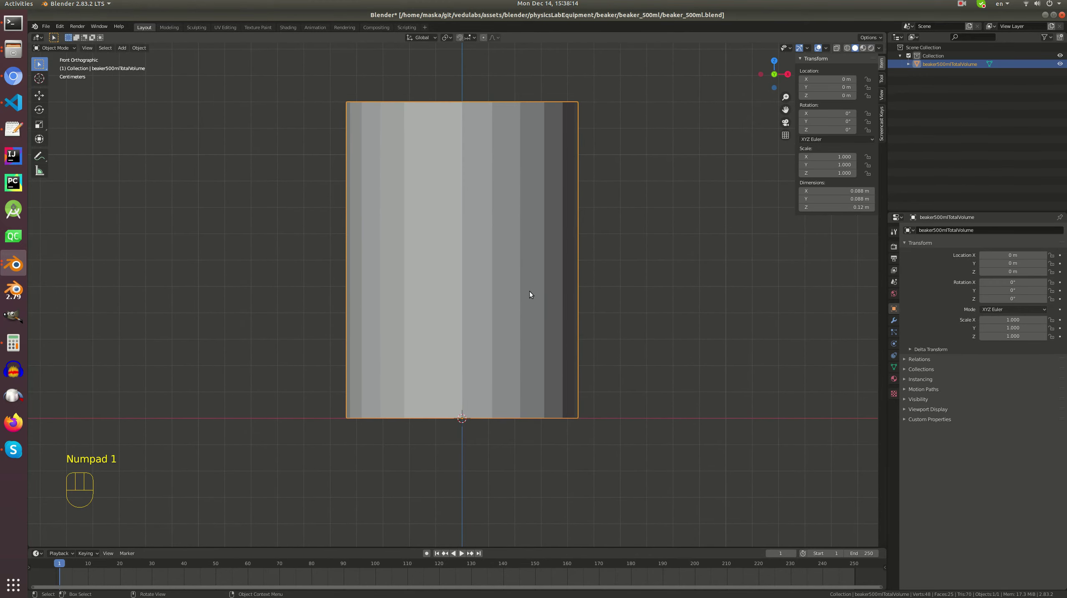
{"action": "type", "text": "gz"}
{"action": "type", "text": "0.00"}
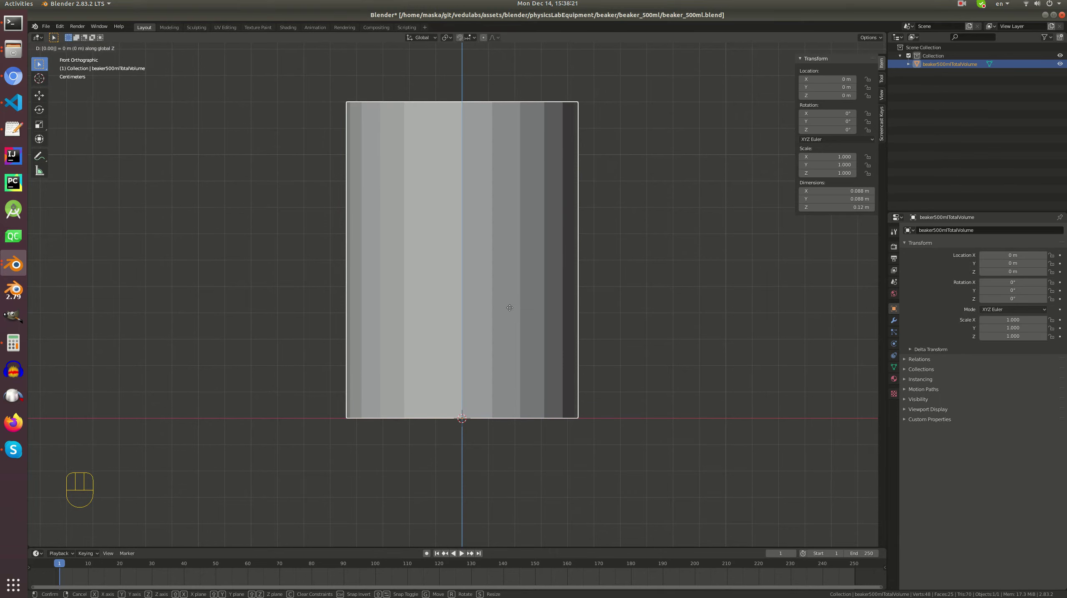
{"action": "type", "text": "3"}
{"action": "key", "text": "Return"}
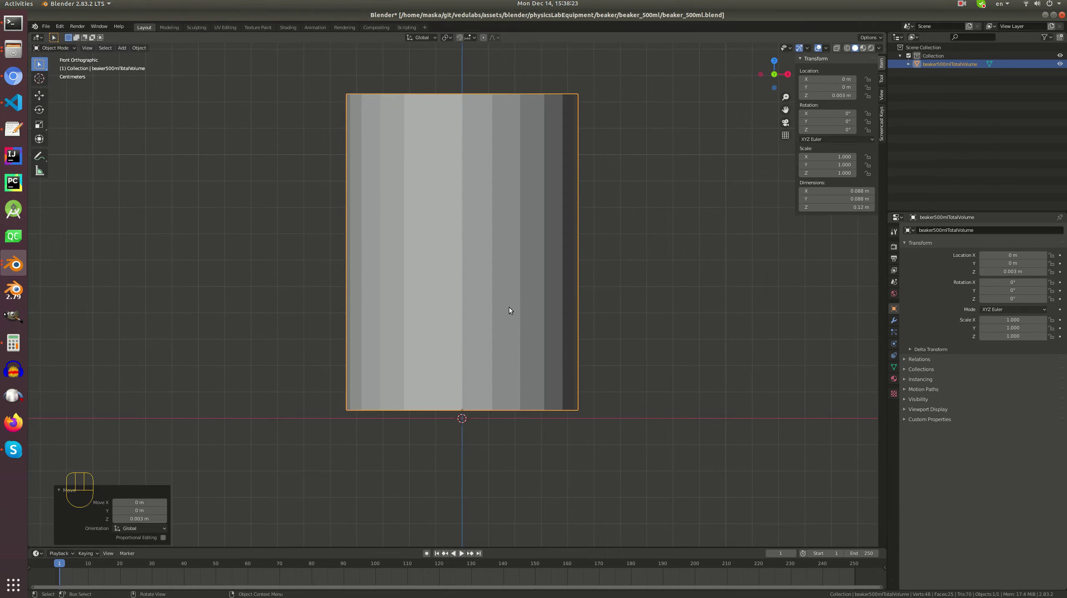
- From a side view, duplicate the cup and keep the copy in place
{"action": "mouse_move", "coordinate": [503, 309]}
{"action": "middle_mouse_down"}
{"action": "mouse_move", "coordinate": [458, 355]}
{"action": "mouse_move", "coordinate": [510, 297]}
{"action": "middle_mouse_up"}
{"action": "key", "text": "KP_3"}
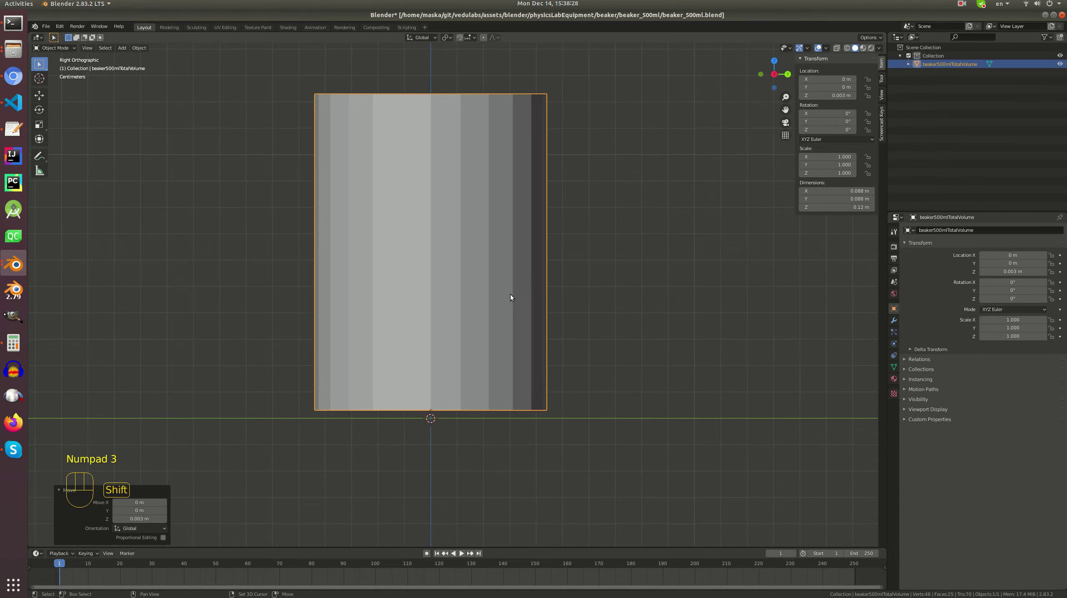
{"action": "key", "text": "shift+d"}
{"action": "right_click", "coordinate": [510, 294]}
- In the 200 ml beaker file, select the beaker's outer volume
{"action": "left_click", "coordinate": [13, 264]}
{"action": "left_click", "coordinate": [70, 278]}
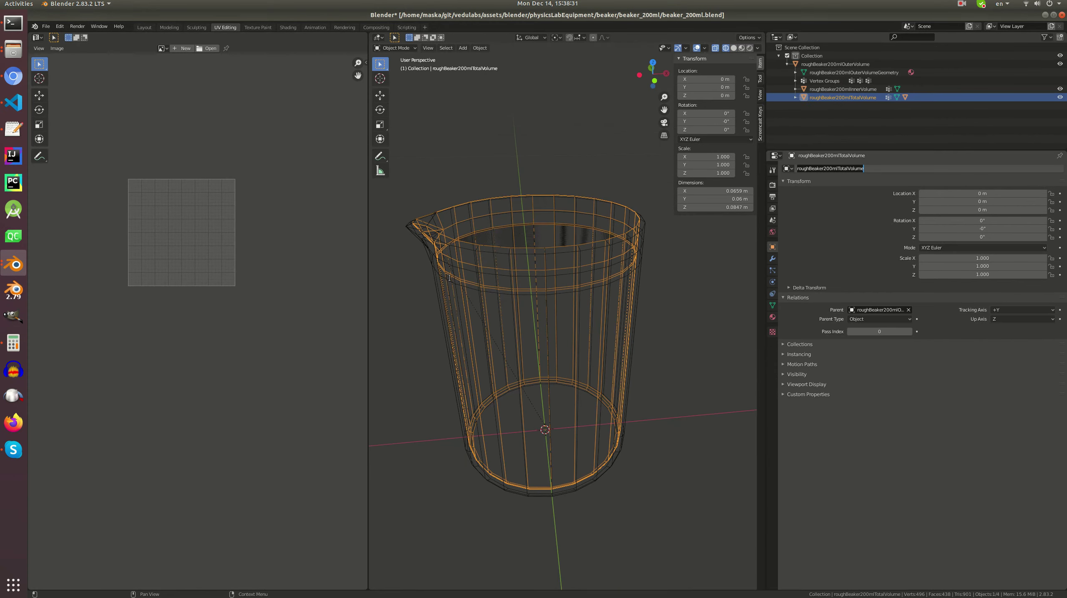
{"action": "left_click", "coordinate": [643, 225]}
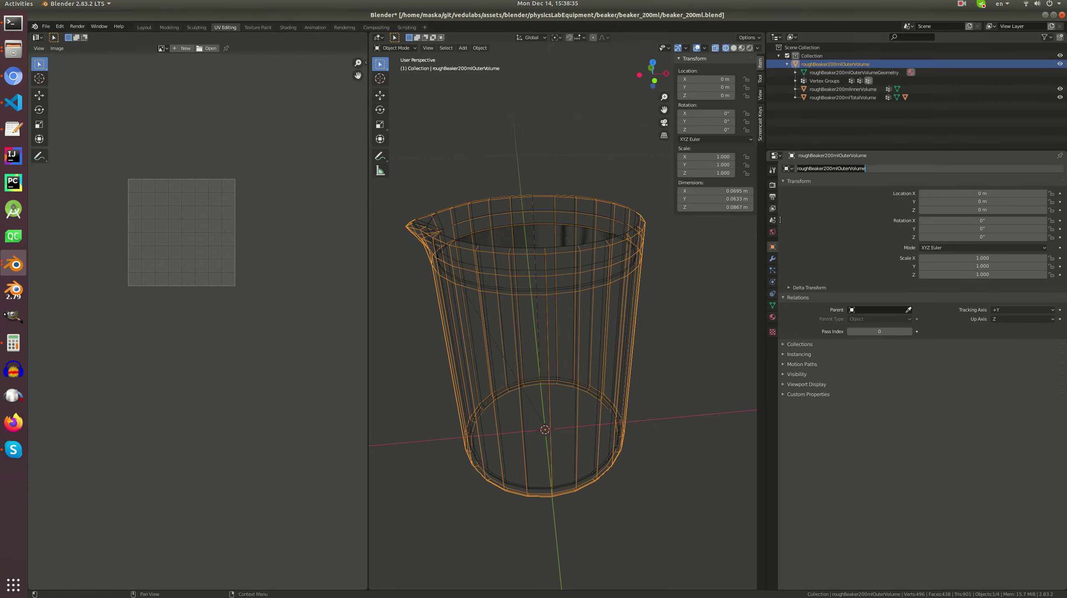
- Return to Blender and bring up the beaker_500ml.blend window
{"action": "key", "text": "alt+Tab"}
{"action": "left_click", "coordinate": [13, 264]}
{"action": "left_click", "coordinate": [13, 264]}
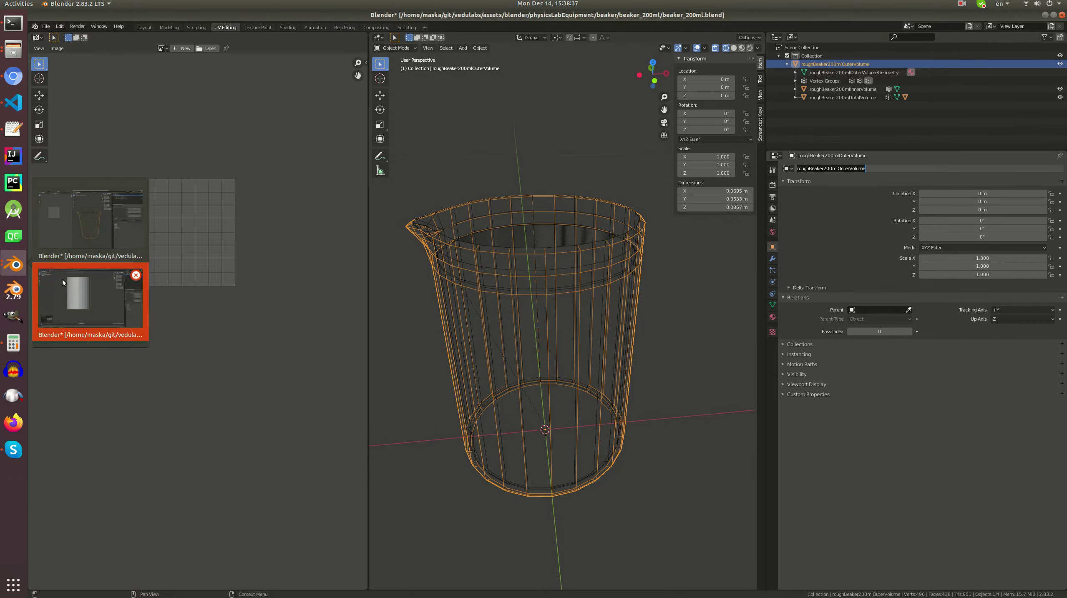
{"action": "left_click", "coordinate": [62, 282]}
- Rename the duplicate object to beaker500mlOuterVolume
{"action": "left_click", "coordinate": [1004, 230]}
{"action": "type", "text": "roughBeaker200mlOuterVolume"}
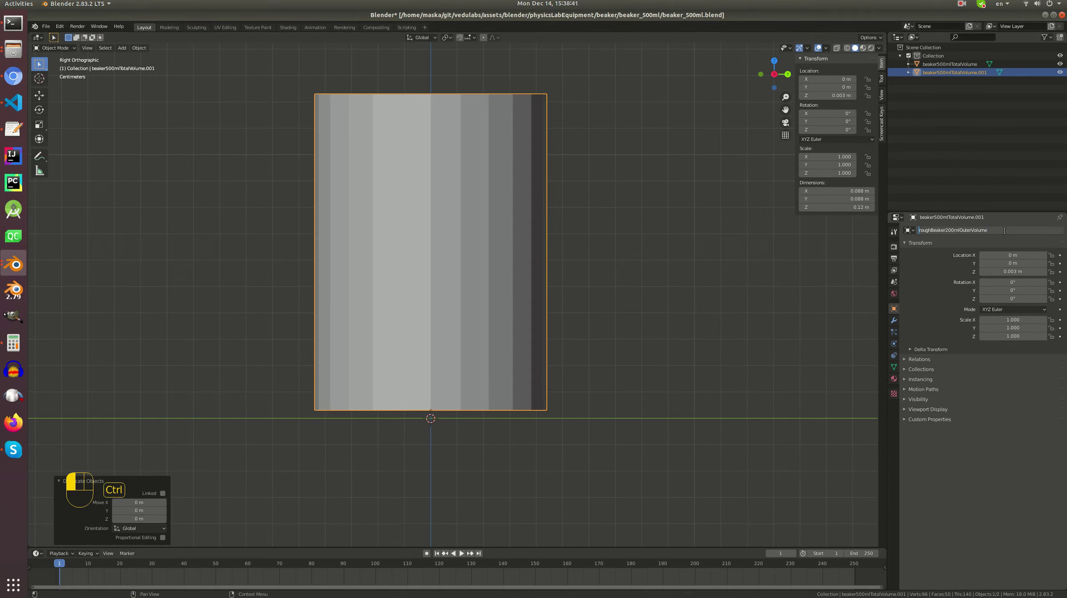
{"action": "key", "text": "shift+Right"}
{"action": "key", "text": "shift+Right"}
{"action": "key", "text": "shift+Right"}
{"action": "key", "text": "shift+Right"}
{"action": "type", "text": "b"}
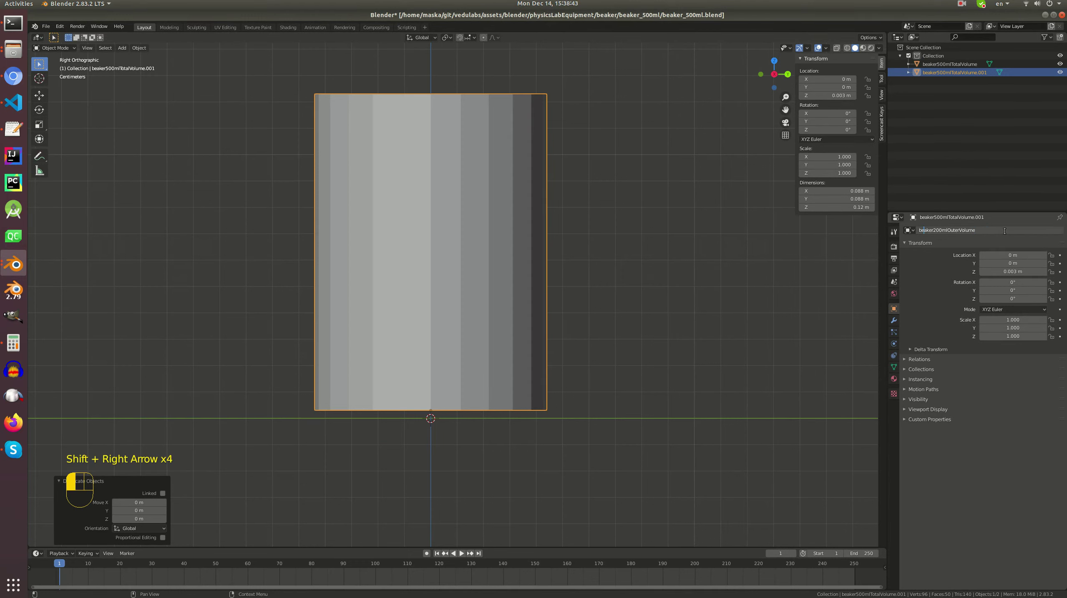
{"action": "key", "text": "Right"}
{"action": "key", "text": "Right"}
{"action": "key", "text": "Right"}
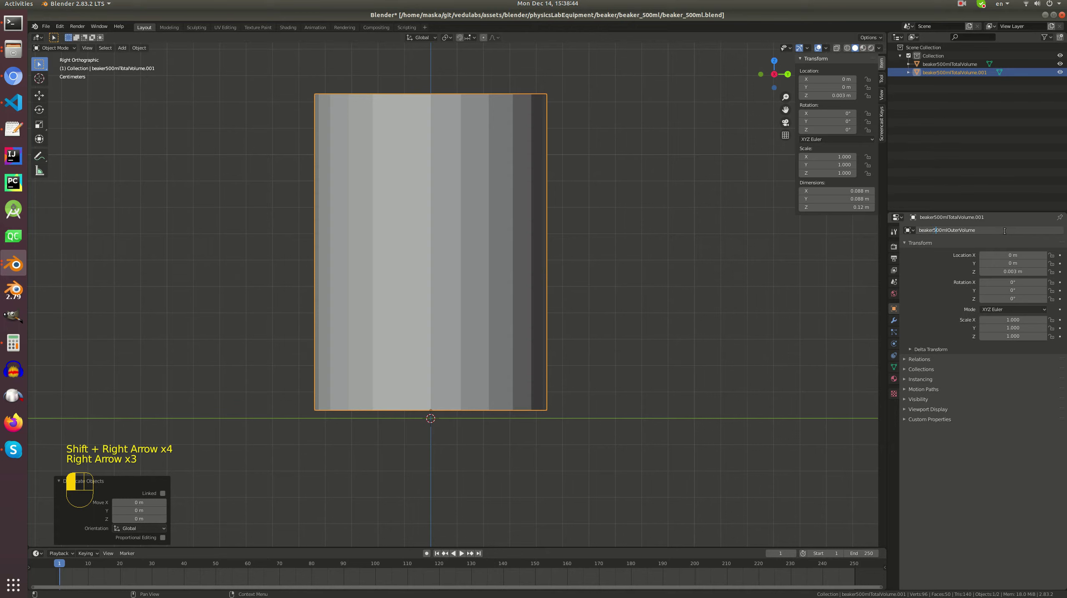
{"action": "key", "text": "Return"}
- Rename beaker500mlTotalVolume's Circle.001 mesh to beaker500mlTotalVolumeGeometry
{"action": "left_click", "coordinate": [953, 73]}
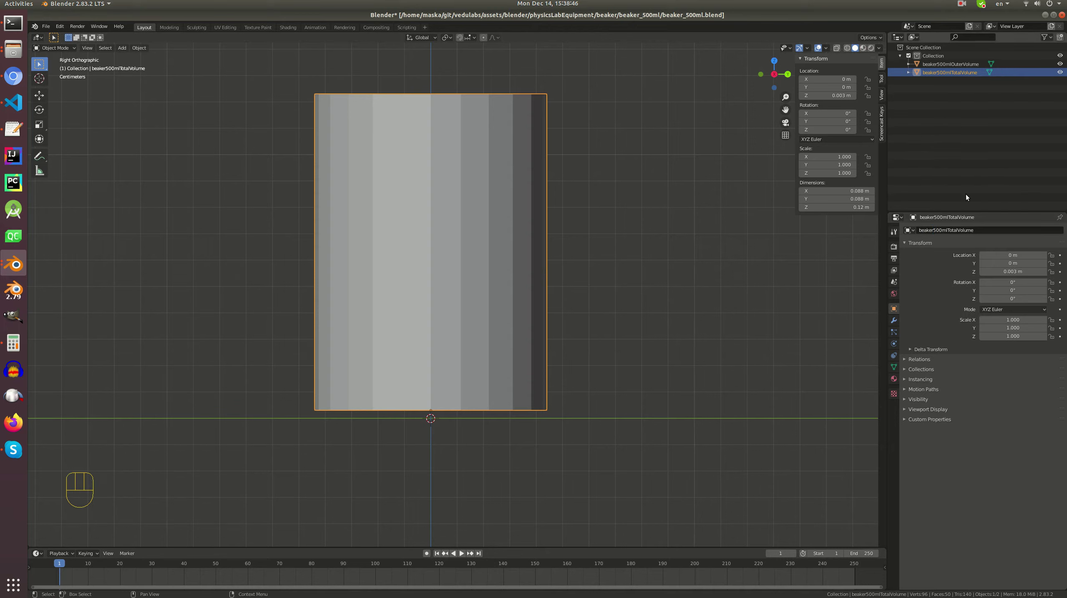
{"action": "left_click", "coordinate": [972, 231]}
{"action": "key", "text": "ctrl+c"}
{"action": "left_click", "coordinate": [893, 368]}
{"action": "left_click", "coordinate": [977, 232]}
{"action": "key", "text": "ctrl+v"}
{"action": "type", "text": "Geometry"}
{"action": "key", "text": "Return"}
- Select beaker500mlOuterVolume and copy its object name
{"action": "left_click", "coordinate": [952, 65]}
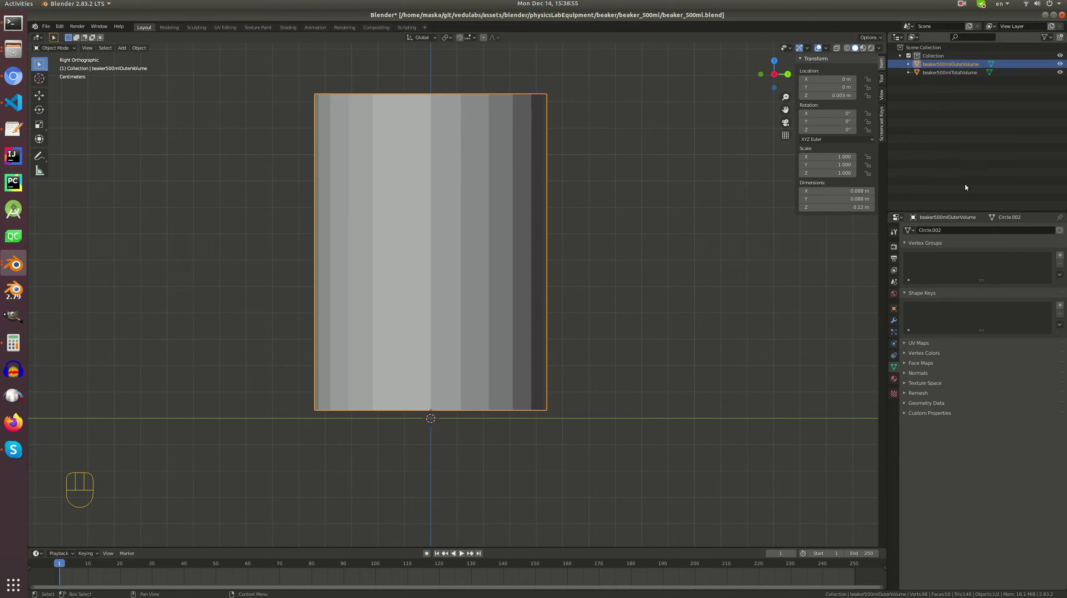
{"action": "left_click", "coordinate": [957, 230]}
{"action": "key", "text": "ctrl+v"}
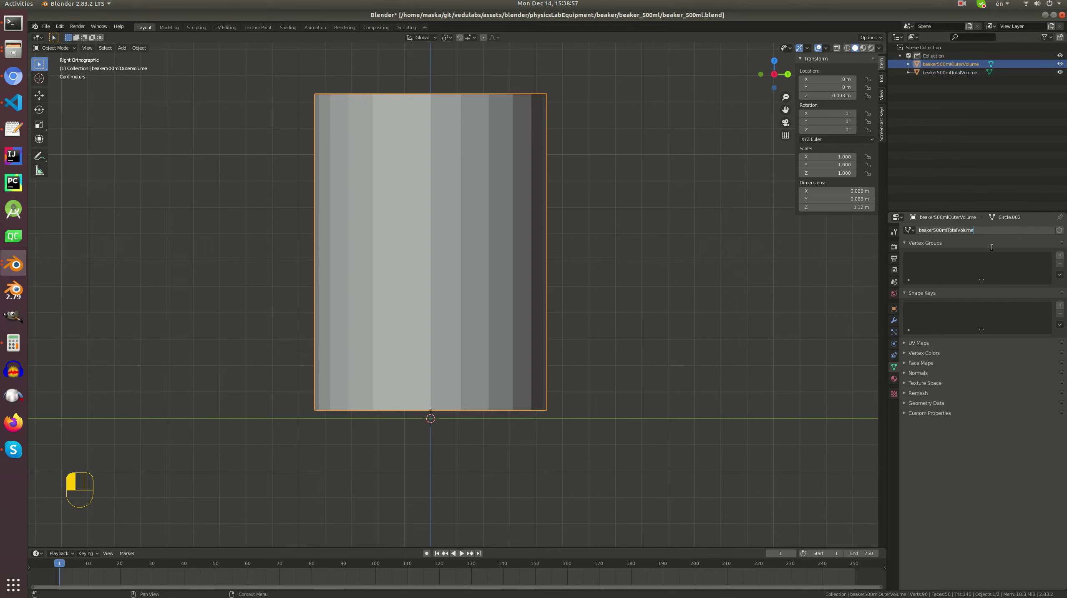
{"action": "key", "text": "Escape"}
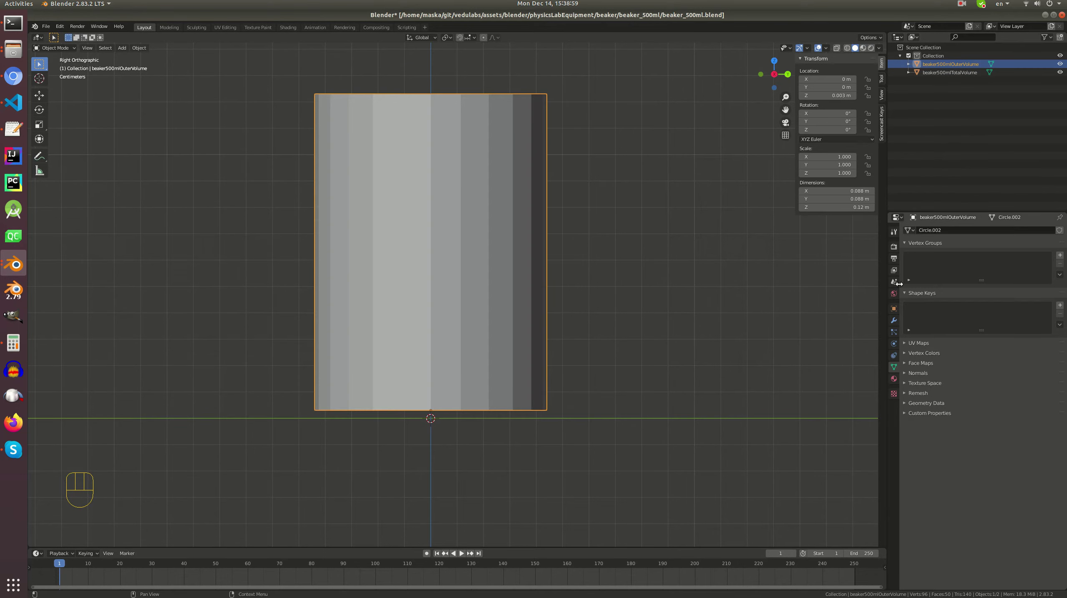
{"action": "left_click", "coordinate": [893, 308]}
{"action": "left_click", "coordinate": [966, 232]}
{"action": "key", "text": "ctrl+c"}
{"action": "key", "text": "Escape"}
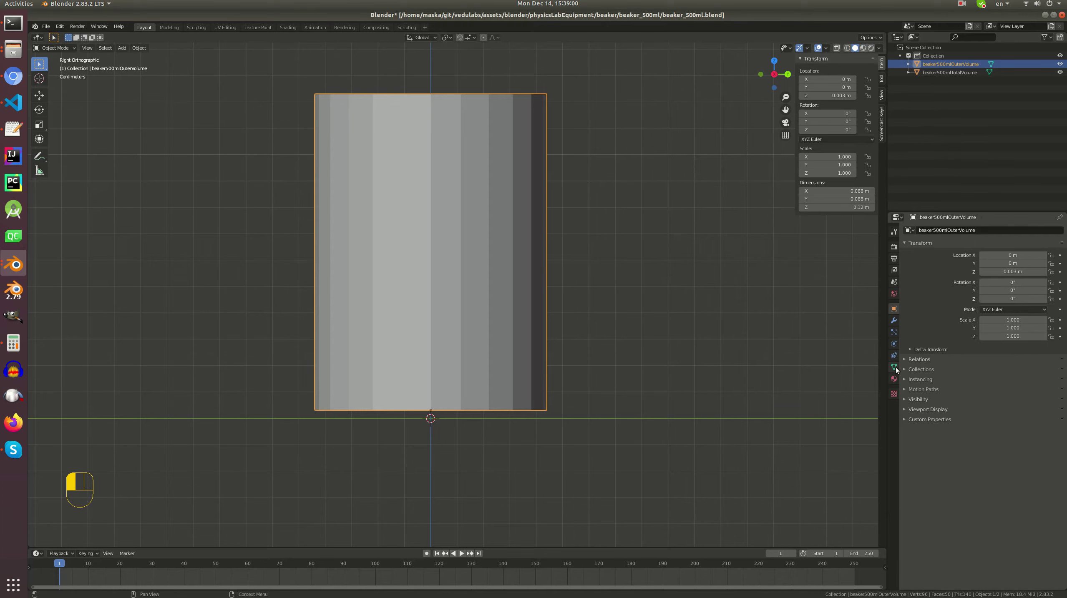
- Rename its Circle.002 mesh to beaker500mlOuterVolumeGeometry and save beaker_500ml.blend
{"action": "left_click", "coordinate": [894, 367]}
{"action": "left_click", "coordinate": [963, 232]}
{"action": "key", "text": "ctrl+v"}
{"action": "type", "text": "Geom"}
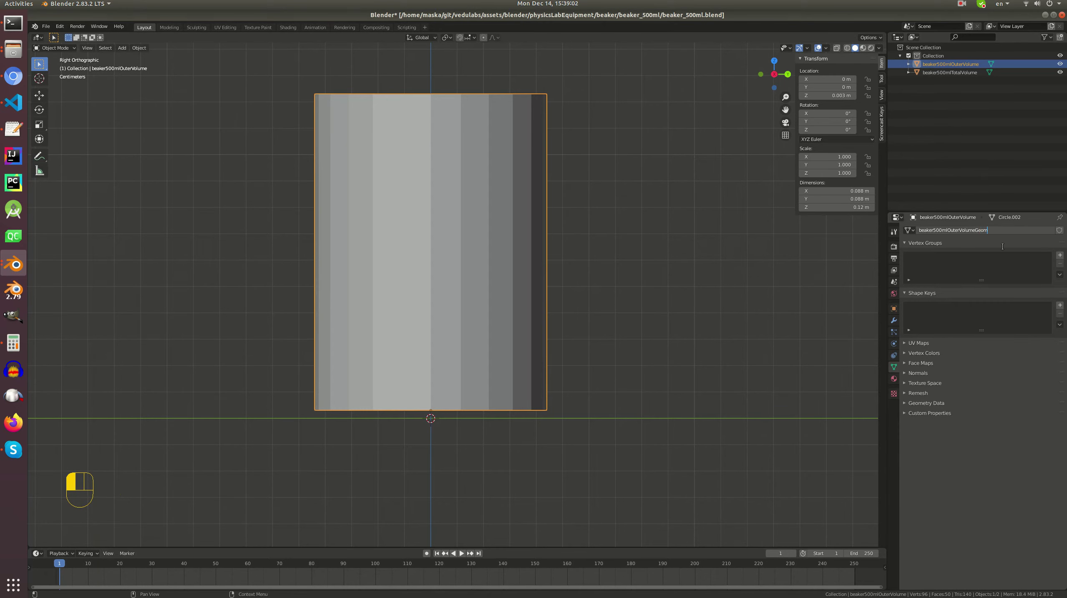
{"action": "key", "text": "Return"}
{"action": "key", "text": "ctrl+s"}
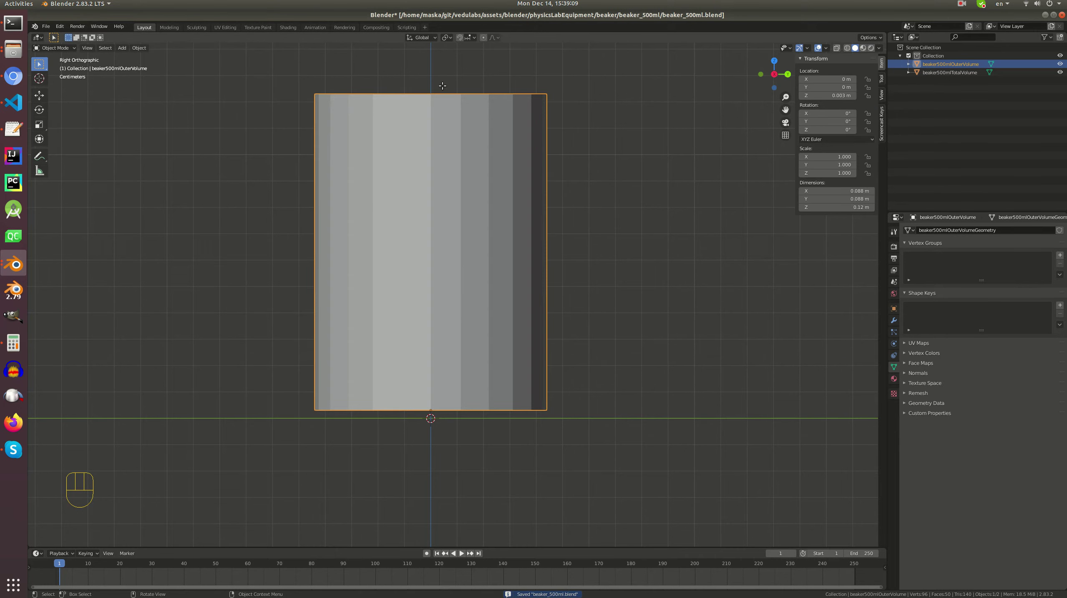
- In Edit Mode, move the outer volume mesh down 0.003 m along Z
{"action": "key", "text": "Tab"}
{"action": "key", "text": "g"}
{"action": "type", "text": "z"}
{"action": "type", "text": "-0.002"}
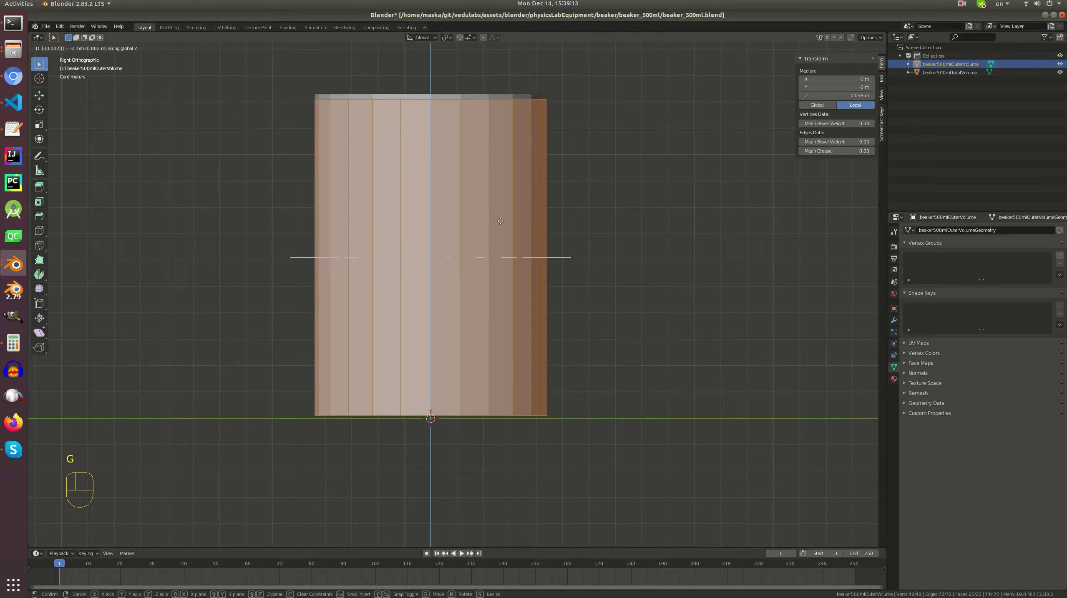
{"action": "key", "text": "BackSpace"}
{"action": "type", "text": "3"}
{"action": "key", "text": "Return"}
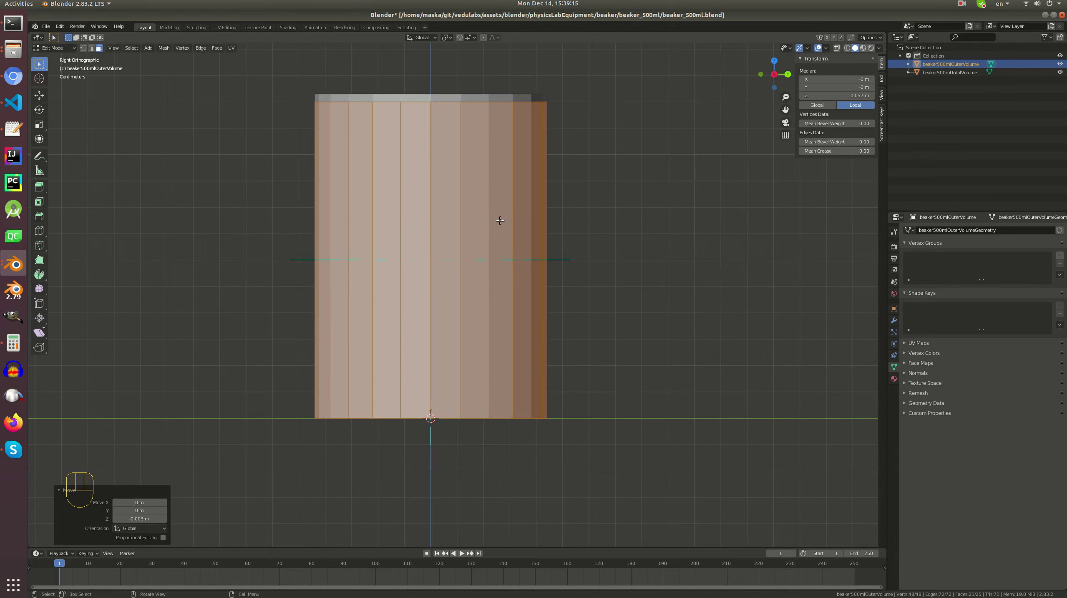
- Set the pivot to 3D Cursor and enlarge the mesh by 1.027
{"action": "left_click", "coordinate": [446, 38]}
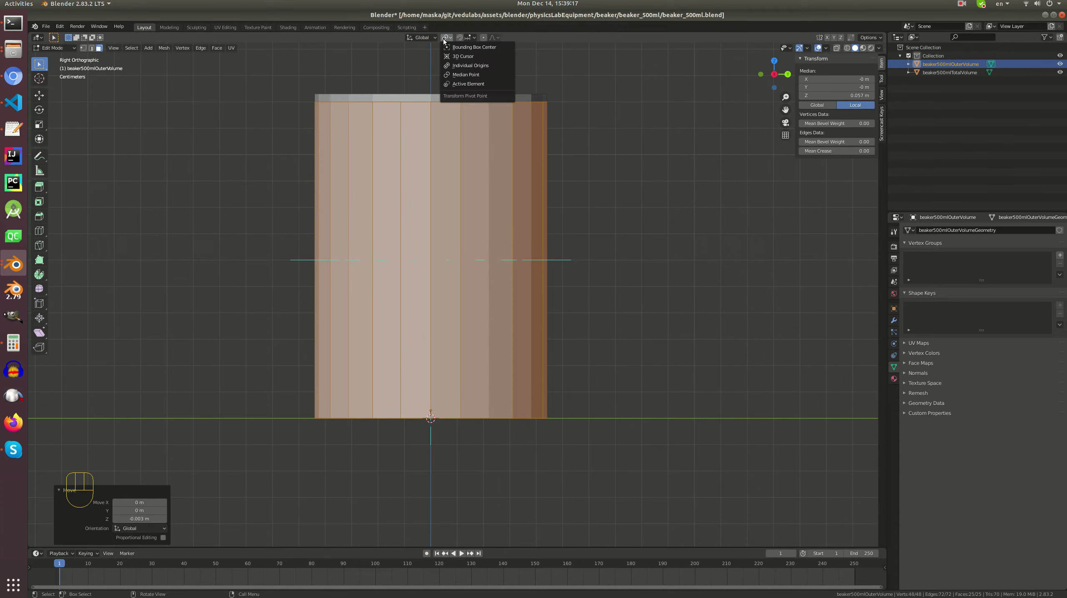
{"action": "left_click", "coordinate": [461, 57]}
{"action": "key", "text": "s"}
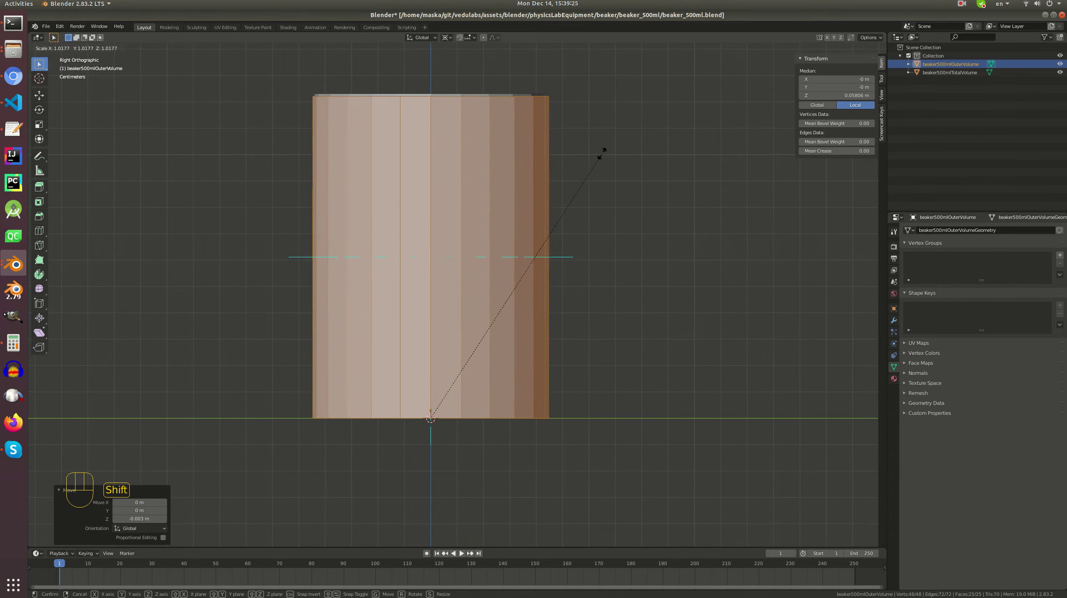
{"action": "right_click", "coordinate": [610, 140]}
{"action": "scroll", "coordinate": [464, 100], "scroll_direction": "up", "scroll_amount": 1}
{"action": "middle_click_drag", "start_coordinate": [436, 139], "coordinate": [514, 377], "text": "shift"}
{"action": "scroll", "coordinate": [480, 274], "scroll_direction": "up", "scroll_amount": 5}
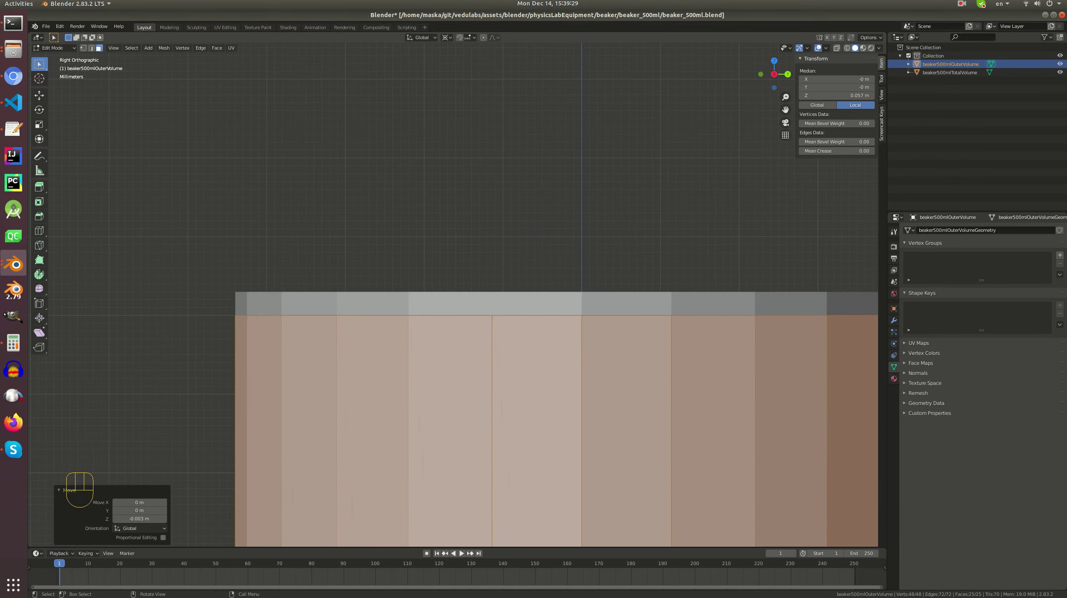
{"action": "key", "text": "s"}
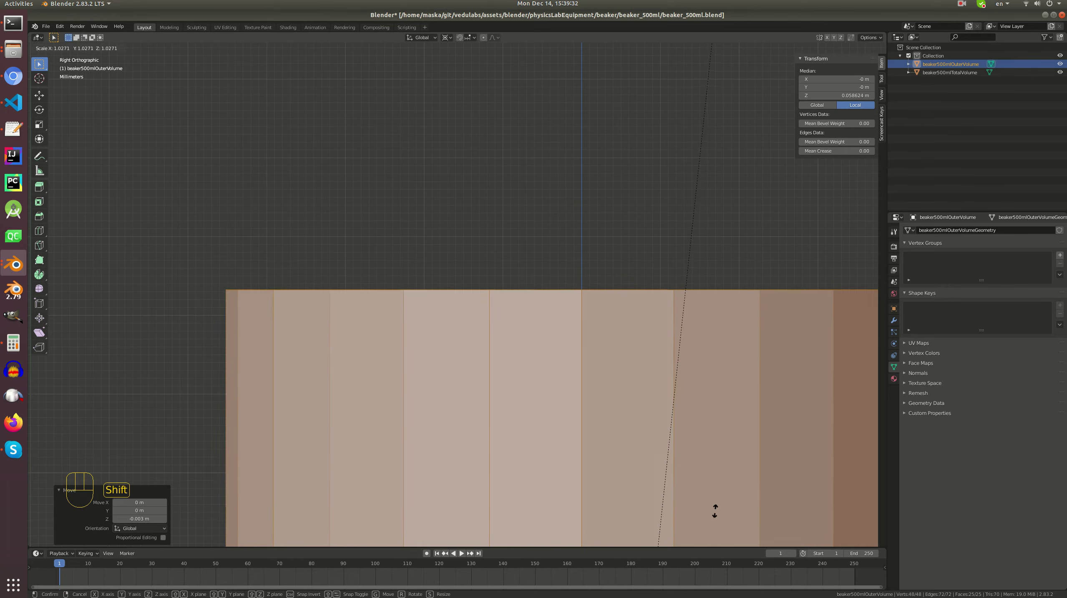
{"action": "left_click", "coordinate": [701, 513]}
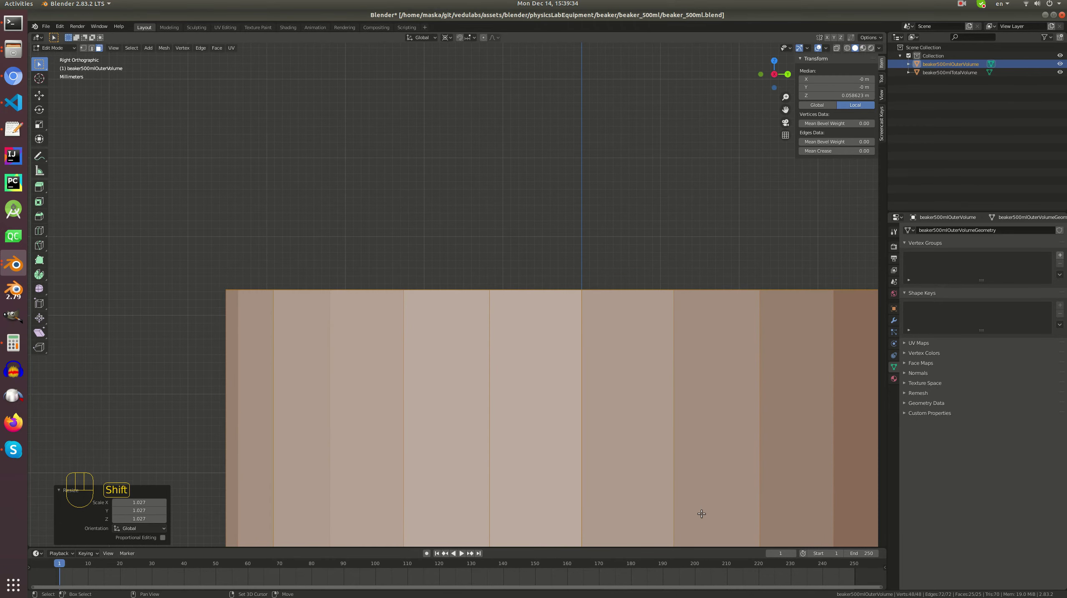
- From the top view, widen the mesh to 1.024, keeping its height fixed
{"action": "scroll", "coordinate": [655, 351], "scroll_direction": "down", "scroll_amount": 4}
{"action": "middle_click_drag", "start_coordinate": [655, 350], "coordinate": [601, 388]}
{"action": "scroll", "coordinate": [601, 389], "scroll_direction": "down", "scroll_amount": 2}
{"action": "key", "text": "KP_7"}
{"action": "scroll", "coordinate": [543, 238], "scroll_direction": "up", "scroll_amount": 3}
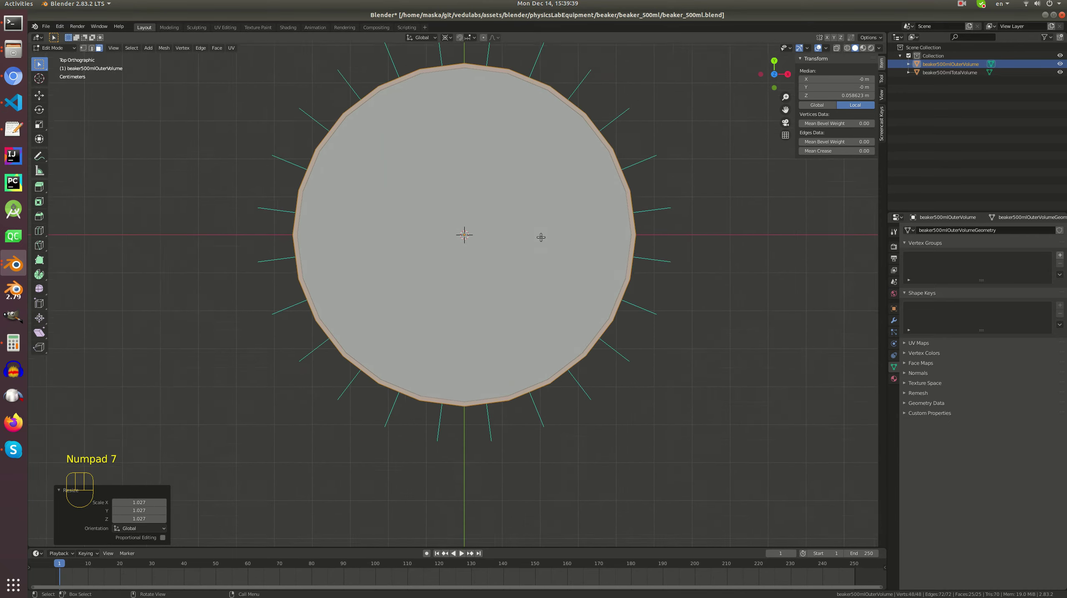
{"action": "key", "text": "s"}
{"action": "key", "text": "shift+z"}
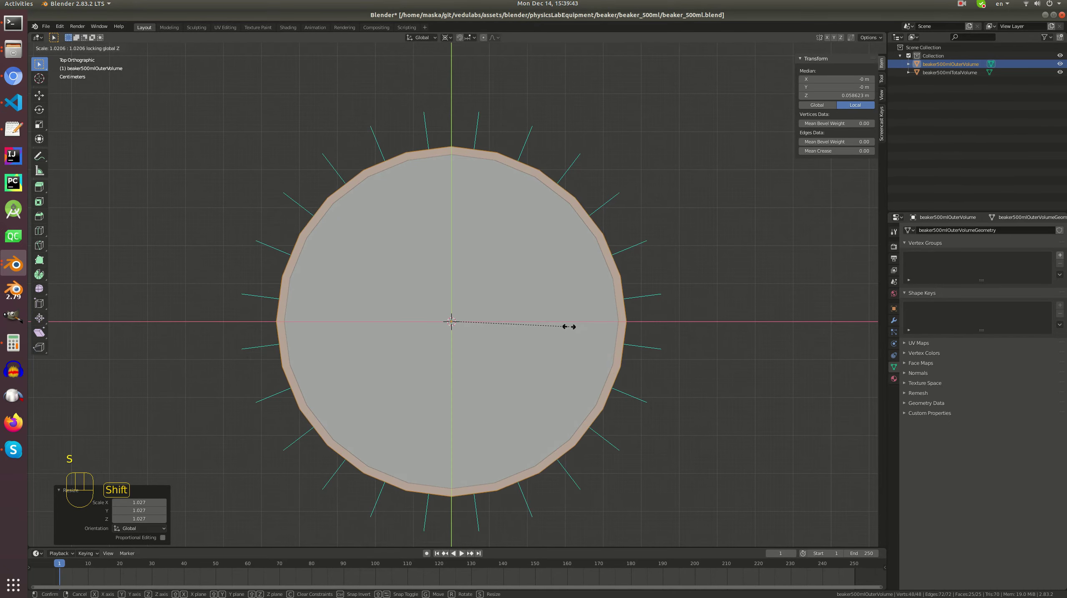
{"action": "left_click", "coordinate": [568, 327]}
- In wireframe front view, fine-tune the mesh width, then exit Edit Mode and select beaker500mlTotalVolume
{"action": "mouse_move", "coordinate": [567, 327]}
{"action": "middle_mouse_down"}
{"action": "mouse_move", "coordinate": [560, 350]}
{"action": "mouse_move", "coordinate": [562, 335]}
{"action": "middle_mouse_up"}
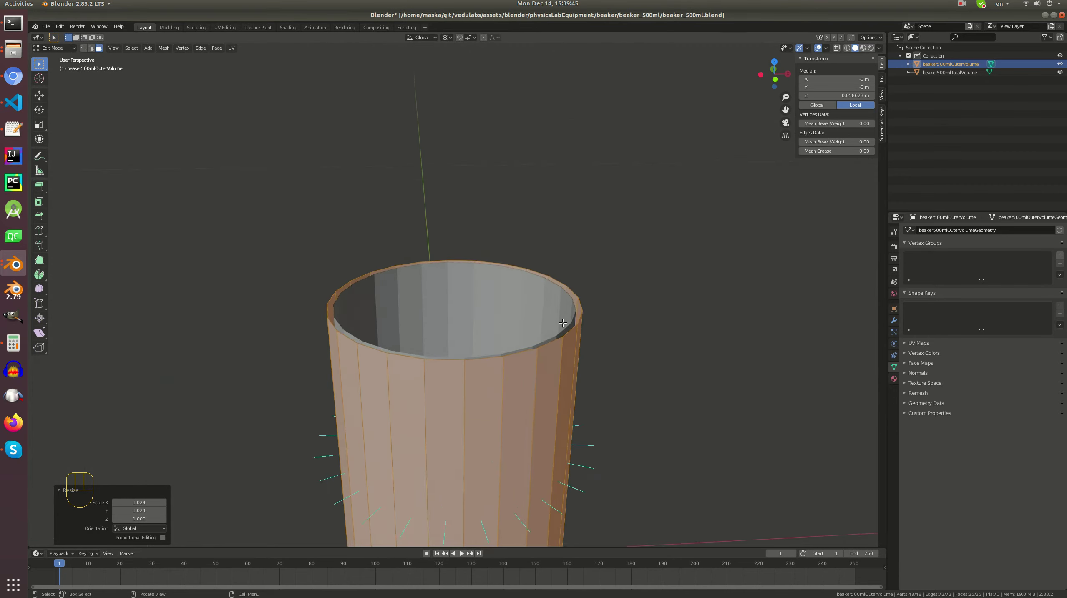
{"action": "key", "text": "KP_1"}
{"action": "key", "text": "z"}
{"action": "left_click", "coordinate": [498, 332]}
{"action": "scroll", "coordinate": [482, 315], "scroll_direction": "down", "scroll_amount": 2}
{"action": "middle_click_drag", "start_coordinate": [476, 307], "coordinate": [480, 156], "text": "shift"}
{"action": "scroll", "coordinate": [454, 289], "scroll_direction": "up", "scroll_amount": 2}
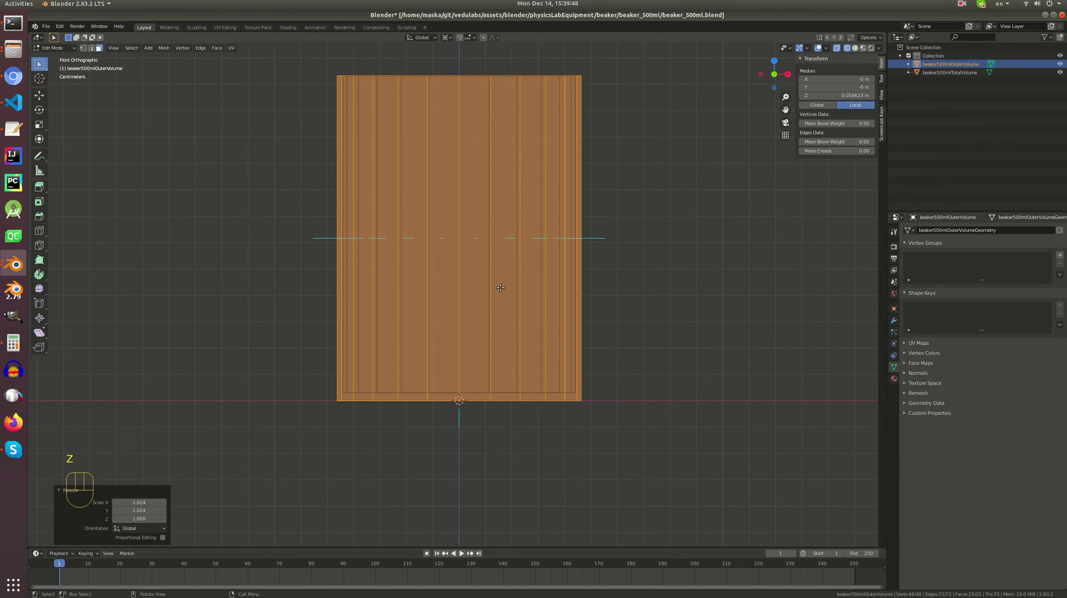
{"action": "key", "text": "s"}
{"action": "key", "text": "shift+z"}
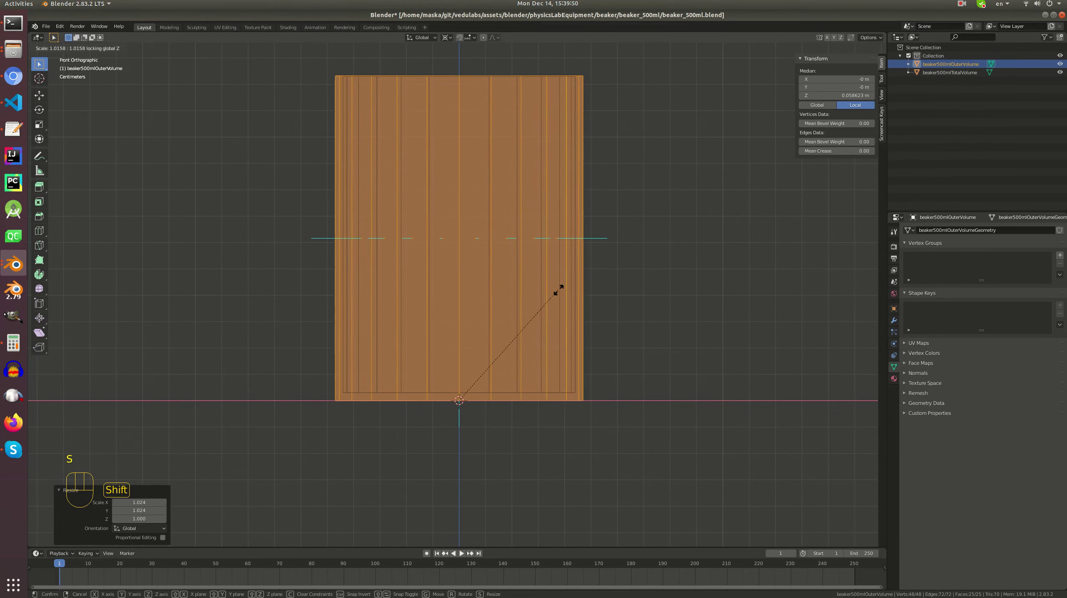
{"action": "left_click", "coordinate": [599, 292]}
{"action": "key", "text": "Tab"}
{"action": "left_click", "coordinate": [575, 292]}
- Nudge beaker500mlTotalVolume slightly along Z and reselect it
{"action": "key", "text": "g"}
{"action": "key", "text": "z"}
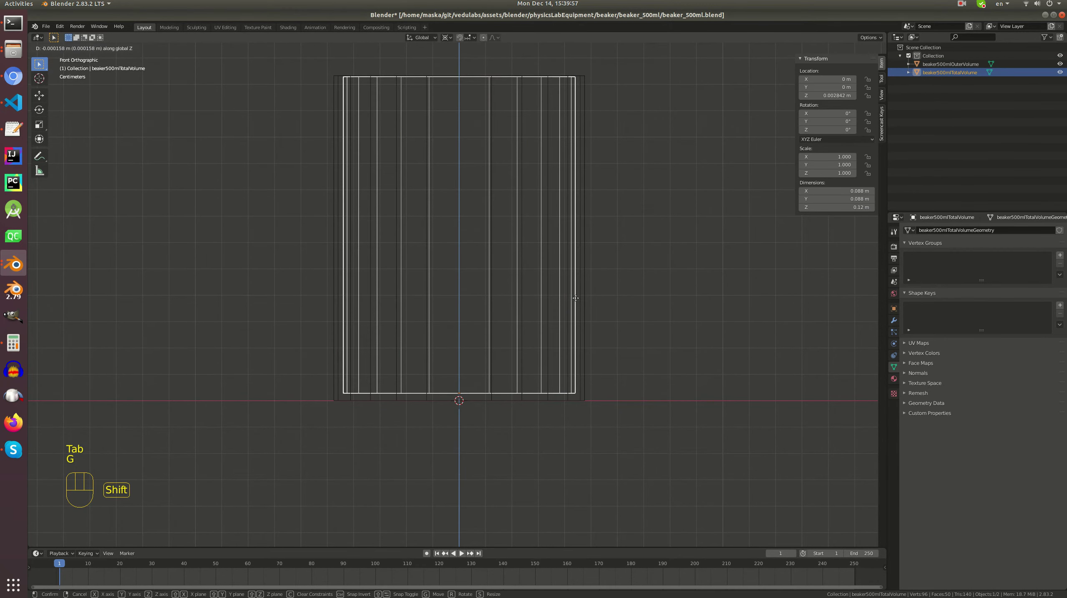
{"action": "left_click", "coordinate": [574, 315]}
{"action": "middle_click_drag", "start_coordinate": [560, 150], "coordinate": [563, 208]}
{"action": "key", "text": "alt+a"}
{"action": "left_click", "coordinate": [579, 198]}
{"action": "scroll", "coordinate": [582, 196], "scroll_direction": "up", "scroll_amount": 3}
{"action": "middle_click_drag", "start_coordinate": [631, 175], "coordinate": [606, 188], "text": "shift"}
{"action": "left_click", "coordinate": [624, 190]}
- Duplicate the inner volume's top rim loop and separate it into its own object
{"action": "key", "text": "Tab"}
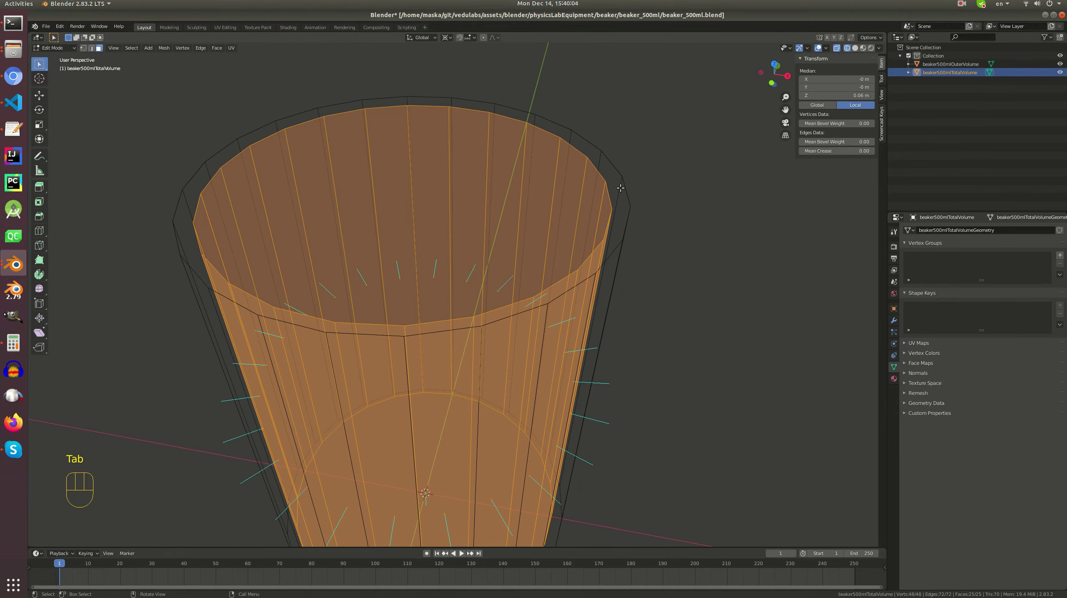
{"action": "key", "text": "alt+a"}
{"action": "key", "text": "1"}
{"action": "left_click", "coordinate": [603, 170], "text": "alt"}
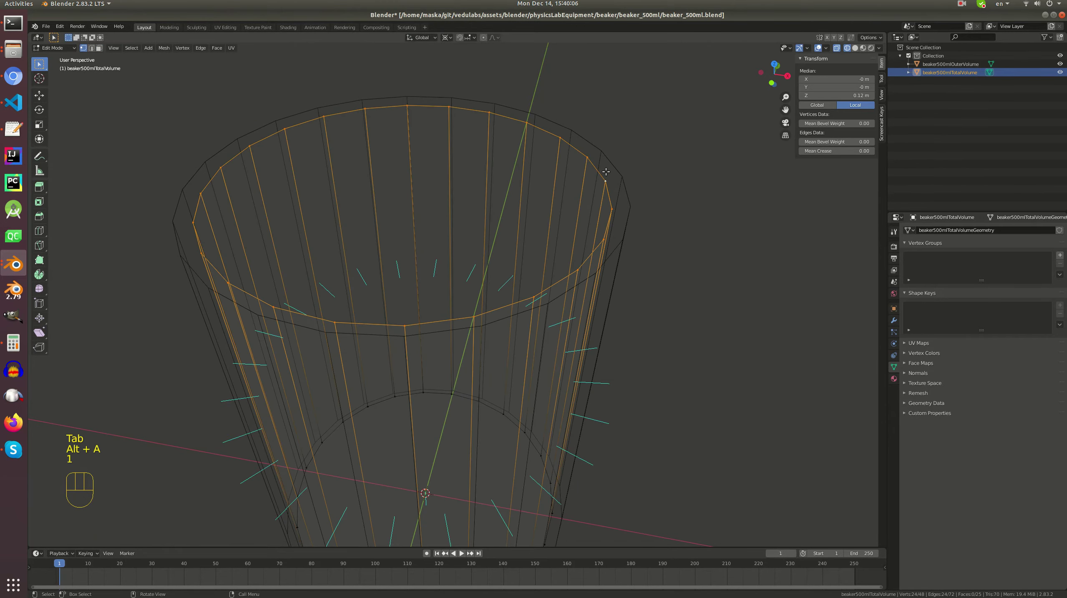
{"action": "key", "text": "shift+d"}
{"action": "right_click", "coordinate": [606, 171]}
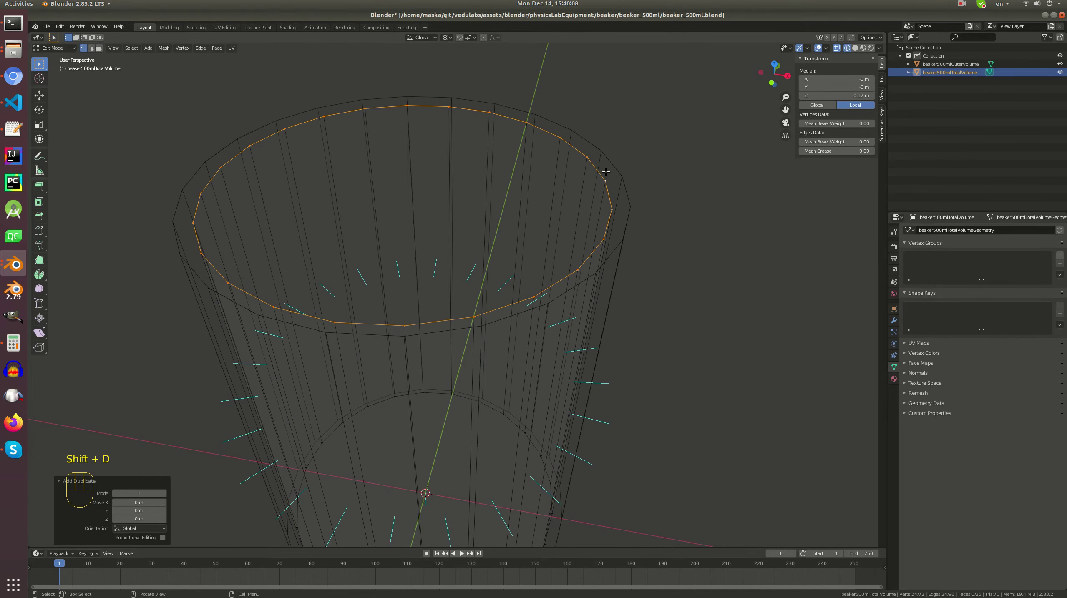
{"action": "key", "text": "p"}
{"action": "left_click", "coordinate": [606, 172]}
- Join the separated rim object into beaker500mlOuterVolume
{"action": "key", "text": "Tab"}
{"action": "key", "text": "alt+a"}
{"action": "left_click", "coordinate": [598, 168]}
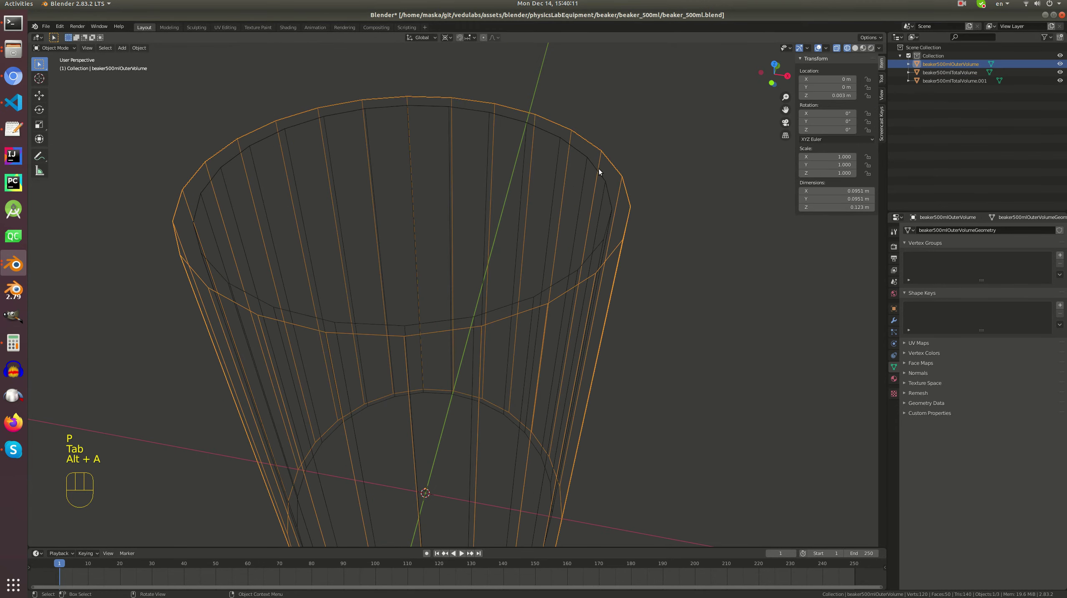
{"action": "left_click", "coordinate": [595, 169]}
{"action": "left_click", "coordinate": [612, 168], "text": "shift"}
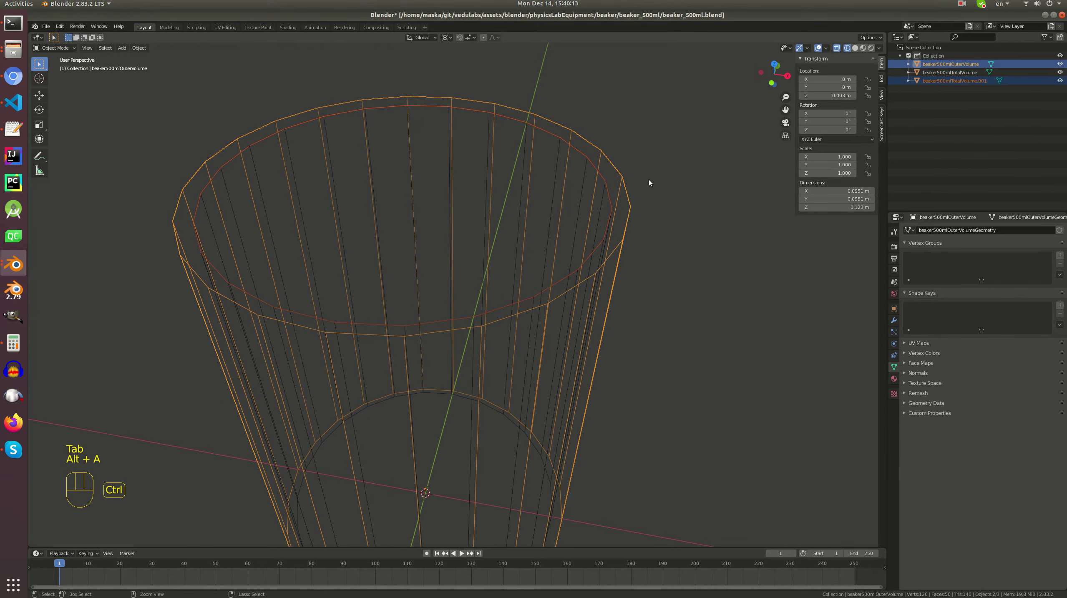
{"action": "key", "text": "ctrl+j"}
- In the joined mesh, locate the inner and outer rim loops from the front view
{"action": "key", "text": "Tab"}
{"action": "key", "text": "alt+a"}
{"action": "left_click", "coordinate": [608, 178], "text": "alt"}
{"action": "key", "text": "alt+a"}
{"action": "left_click", "coordinate": [626, 171], "text": "alt"}
{"action": "middle_click_drag", "start_coordinate": [608, 185], "coordinate": [614, 171]}
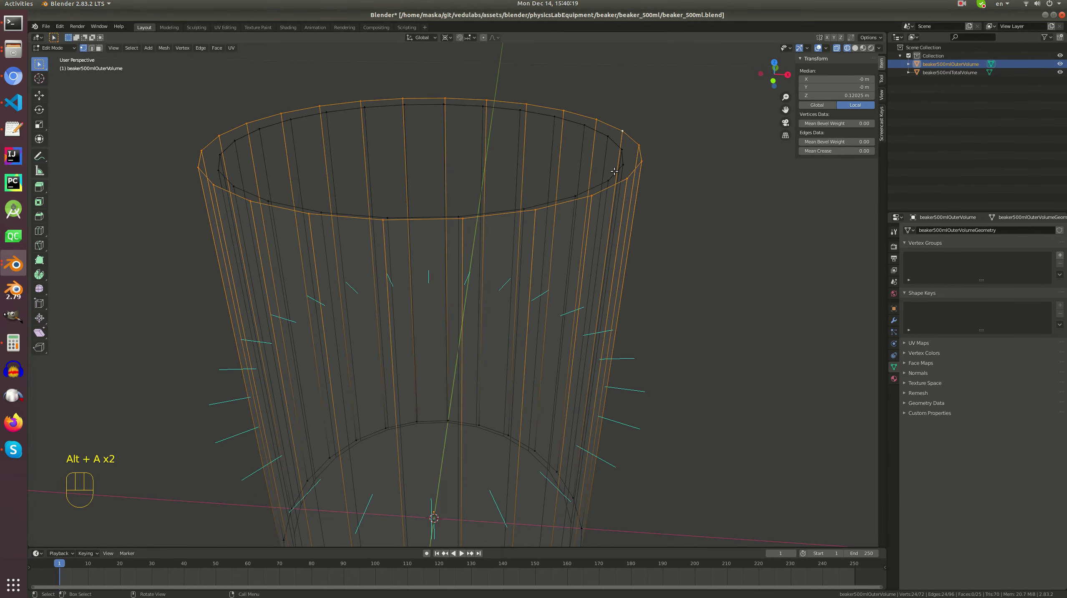
{"action": "key", "text": "KP_1"}
- Box-select the top rings of both shells and bridge them with faces
{"action": "key", "text": "alt+a"}
{"action": "key", "text": "b"}
{"action": "left_click_drag", "start_coordinate": [265, 75], "coordinate": [662, 174]}
{"action": "middle_click_drag", "start_coordinate": [662, 174], "coordinate": [596, 223]}
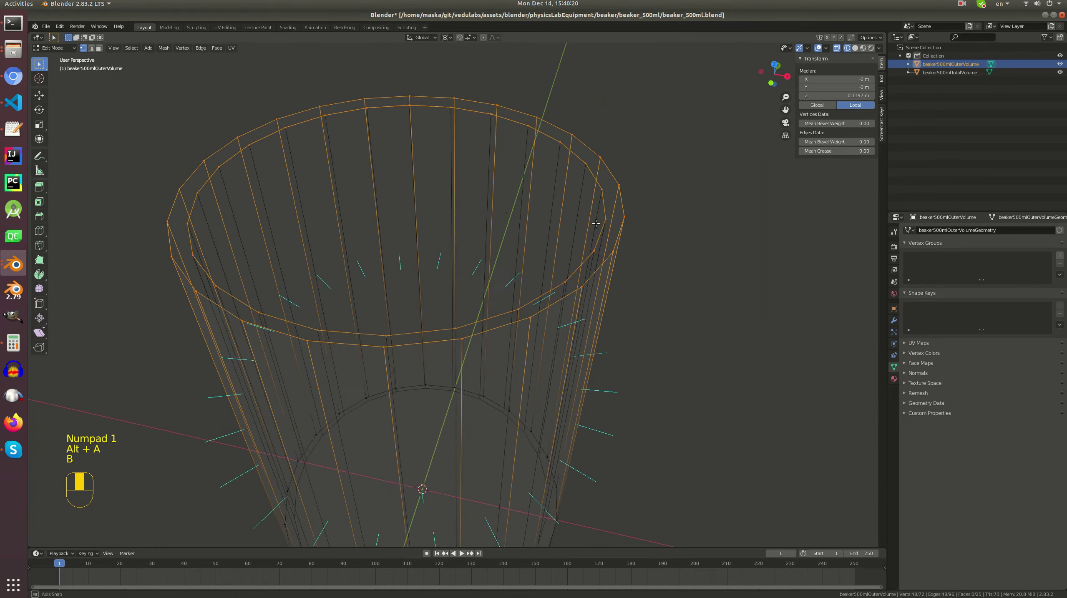
{"action": "key", "text": "ctrl+e"}
{"action": "left_click", "coordinate": [591, 243]}
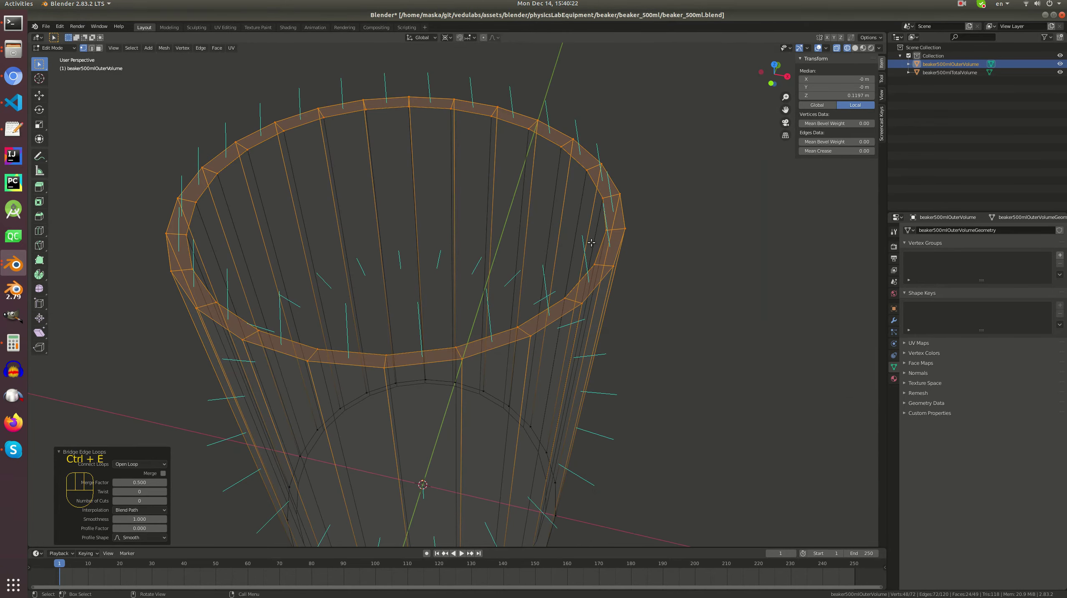
- Bevel the rim's outer edge loop with 1 segment, then return to Object Mode
{"action": "left_click", "coordinate": [863, 47]}
{"action": "middle_click_drag", "start_coordinate": [600, 168], "coordinate": [595, 160]}
{"action": "key", "text": "alt+a"}
{"action": "left_click", "coordinate": [595, 160], "text": "alt"}
{"action": "key", "text": "ctrl+b"}
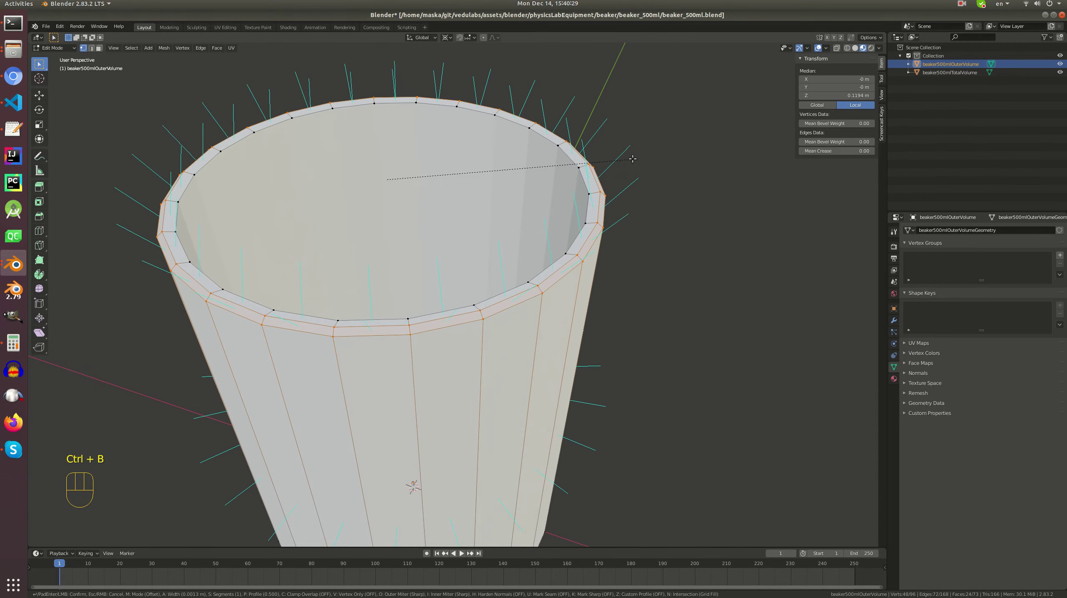
{"action": "scroll", "coordinate": [632, 159], "scroll_direction": "up", "scroll_amount": 1}
{"action": "scroll", "coordinate": [633, 159], "scroll_direction": "down", "scroll_amount": 1}
{"action": "key", "text": "Tab"}
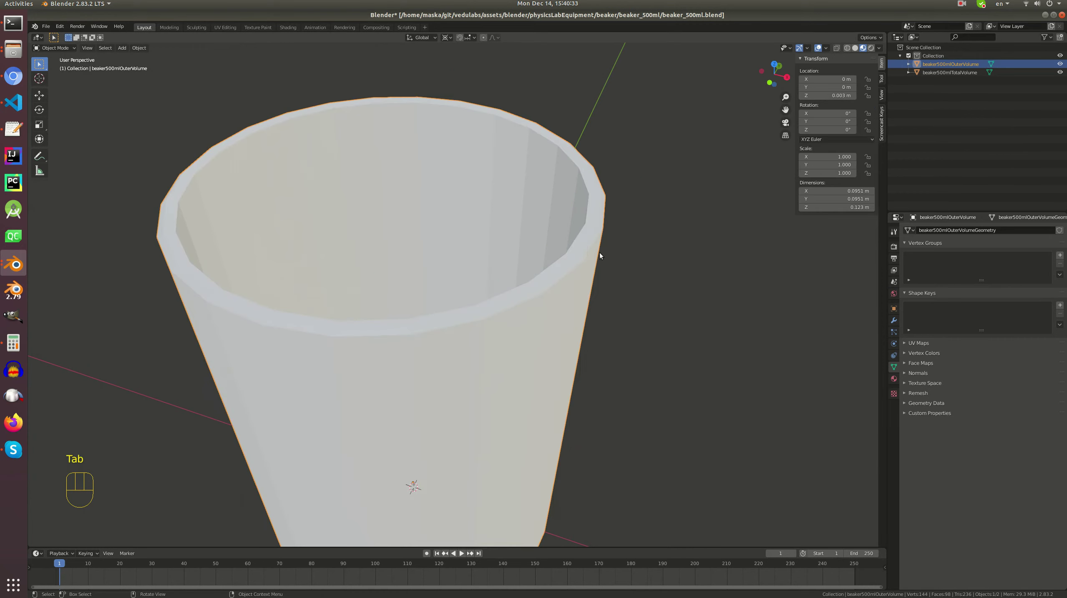
- Apply Shade Smooth to the inner volume object
{"action": "key", "text": "Tab"}
{"action": "key", "text": "Tab"}
{"action": "right_click", "coordinate": [592, 241]}
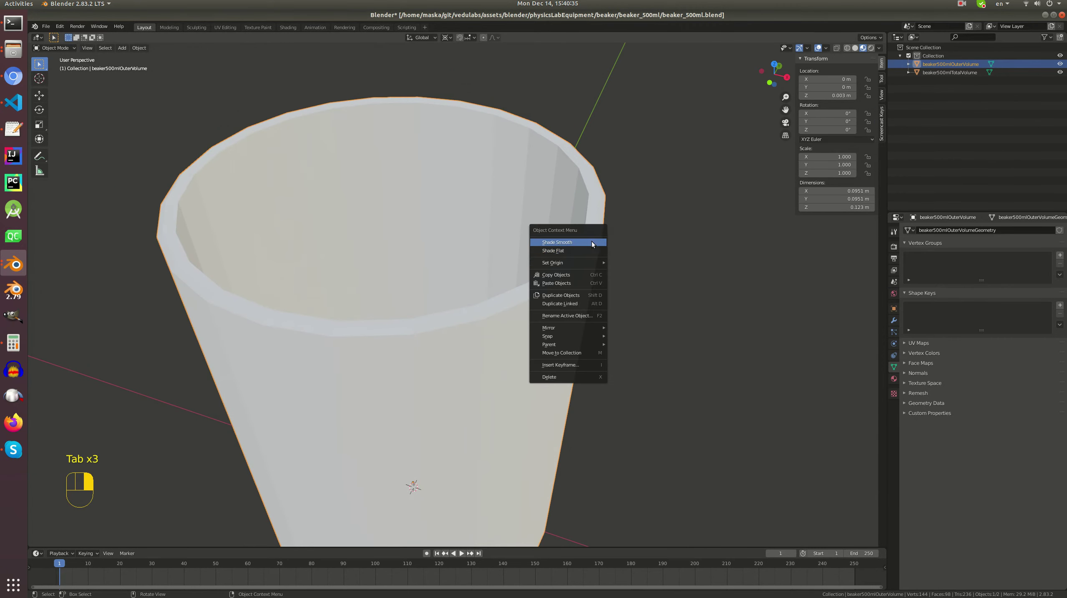
{"action": "key", "text": "Escape"}
{"action": "left_click", "coordinate": [586, 188]}
{"action": "right_click", "coordinate": [587, 188]}
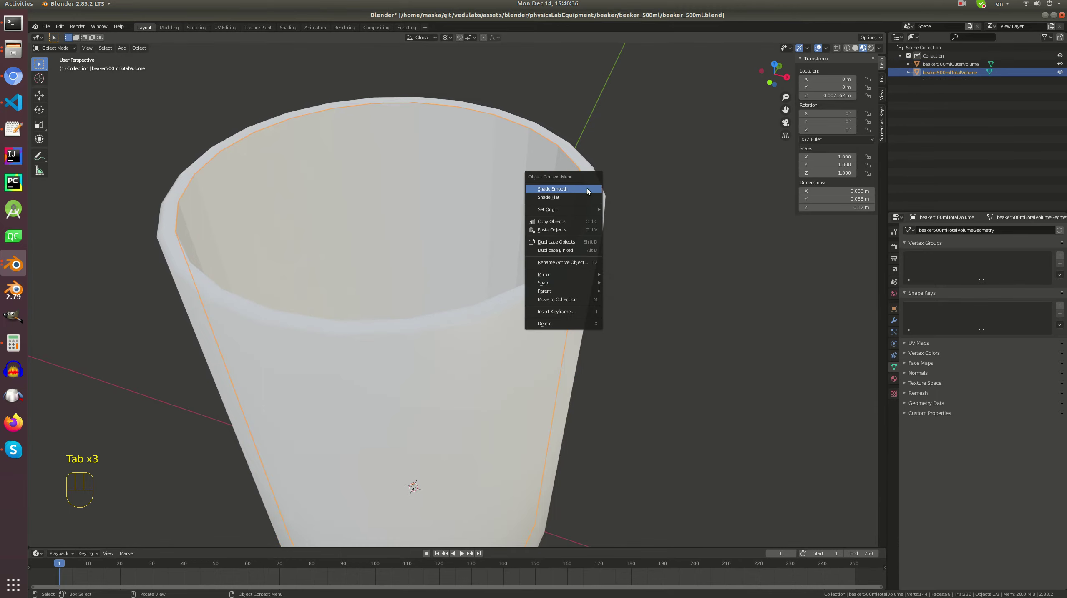
{"action": "left_click", "coordinate": [580, 188]}
- Clear the inner volume's mesh selection, save beaker_500ml.blend, and switch to wireframe display
{"action": "key", "text": "Tab"}
{"action": "scroll", "coordinate": [544, 218], "scroll_direction": "down", "scroll_amount": 3}
{"action": "key", "text": "alt+a"}
{"action": "key", "text": "alt+a"}
{"action": "key", "text": "Tab"}
{"action": "scroll", "coordinate": [501, 211], "scroll_direction": "up", "scroll_amount": 3}
{"action": "key", "text": "ctrl+s"}
{"action": "scroll", "coordinate": [469, 226], "scroll_direction": "down", "scroll_amount": 3}
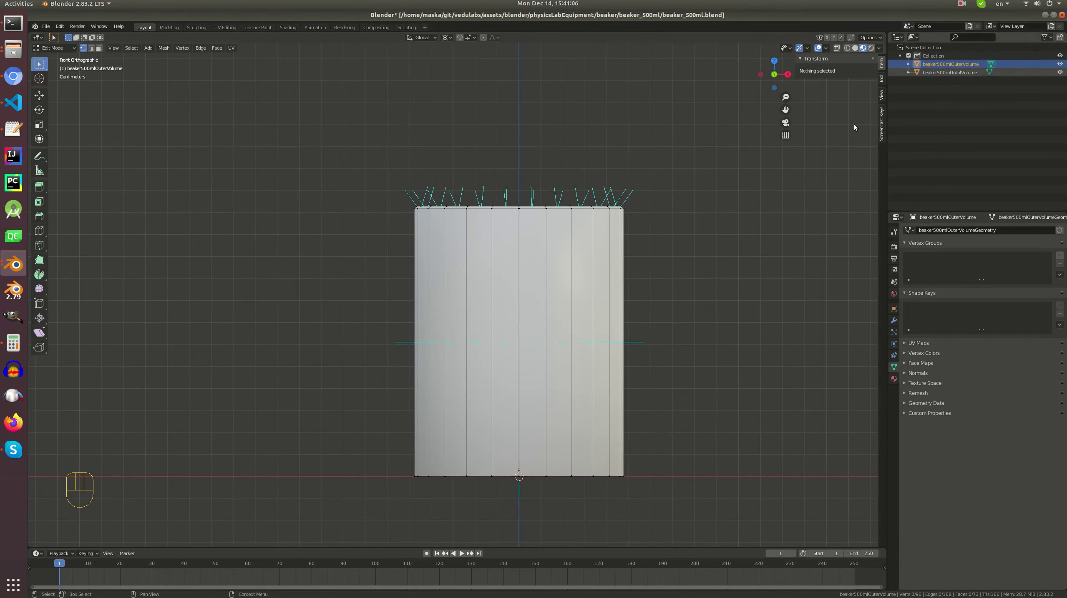
{"action": "key", "text": "z"}
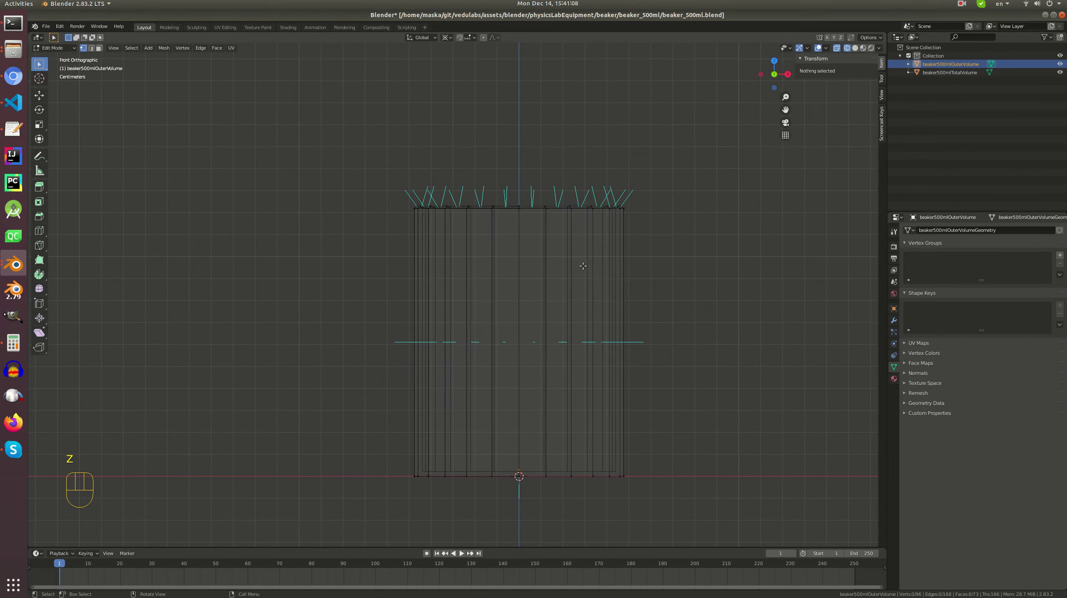
- Add a horizontal edge loop just below the outer shell's rim
{"action": "key", "text": "ctrl+r"}
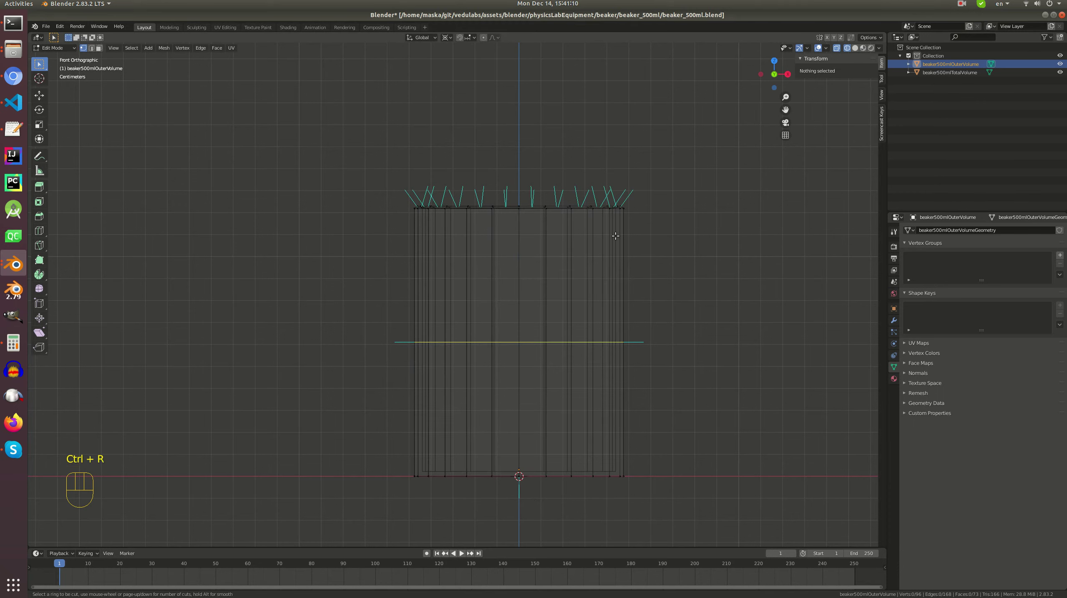
{"action": "key", "text": "ctrl+r"}
{"action": "left_click", "coordinate": [599, 272]}
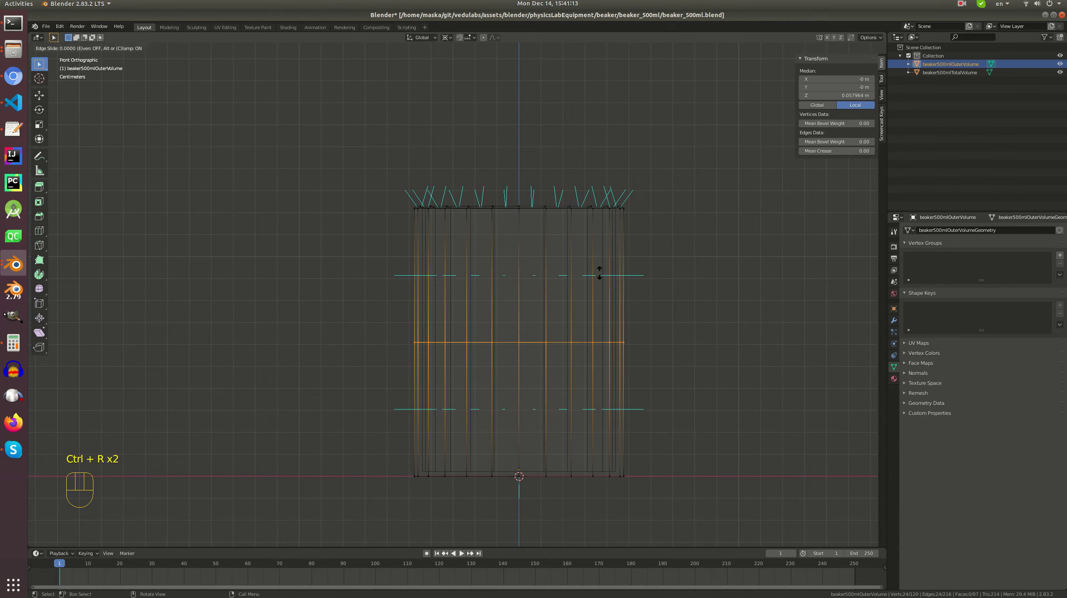
{"action": "left_click", "coordinate": [621, 155]}
{"action": "key", "text": "Tab"}
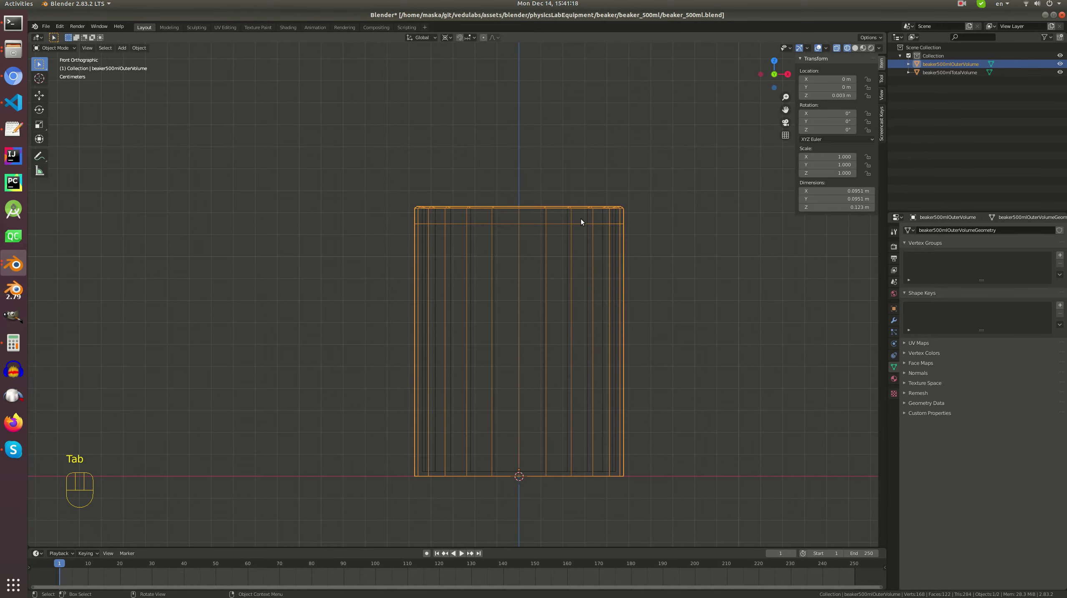
- Add a matching edge loop near the top of the inner volume
{"action": "left_click", "coordinate": [550, 216]}
{"action": "key", "text": "Tab"}
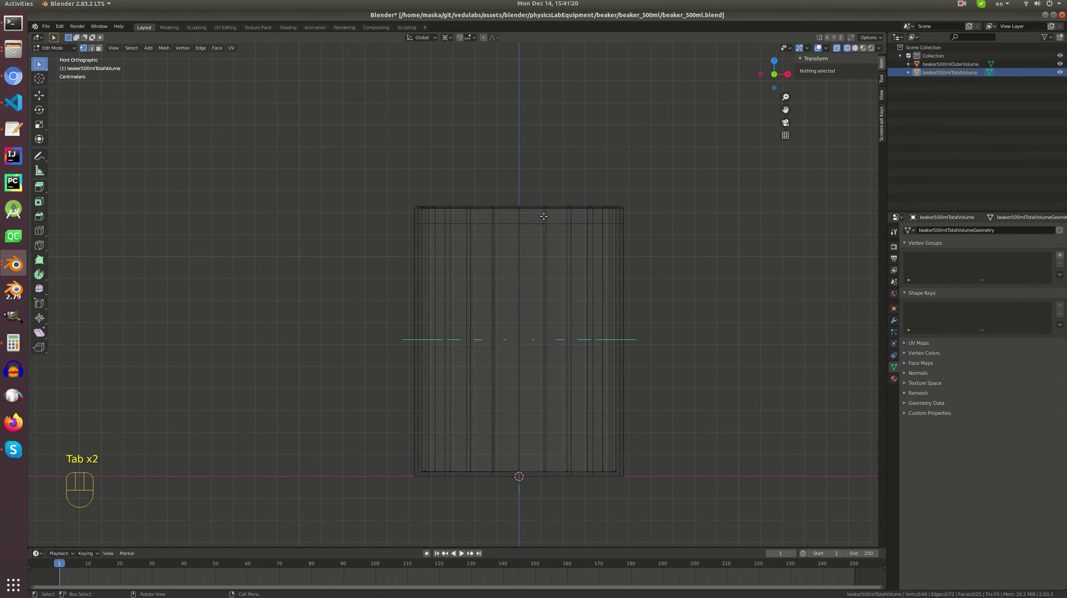
{"action": "key", "text": "ctrl+r"}
{"action": "left_click", "coordinate": [580, 268]}
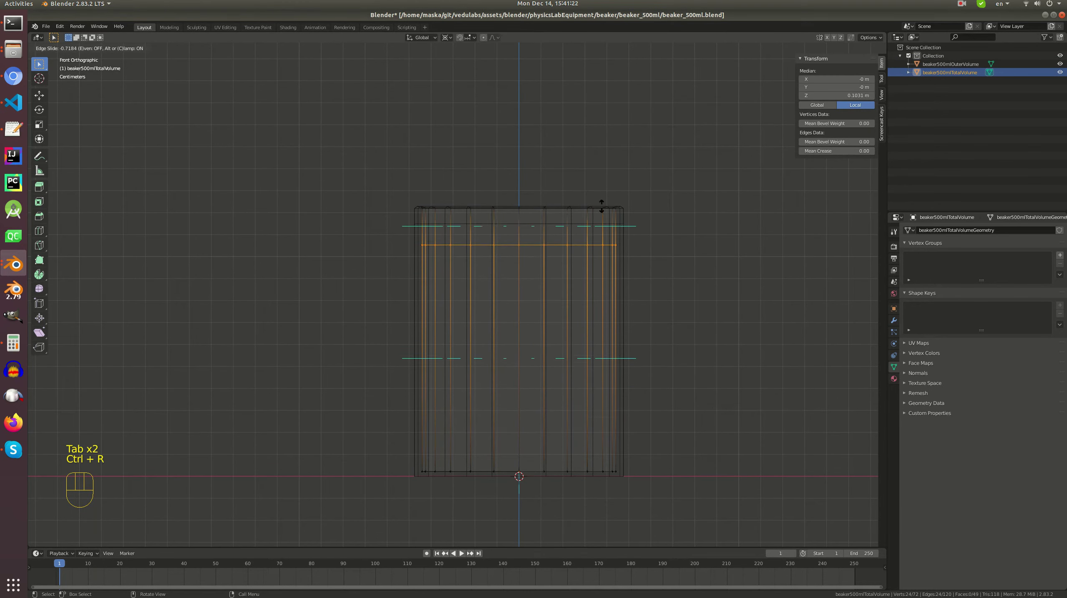
{"action": "left_click", "coordinate": [607, 185]}
{"action": "key", "text": "Tab"}
- Reopen the outer shell in Edit Mode and select a short edge loop on its rim
{"action": "middle_click_drag", "start_coordinate": [514, 207], "coordinate": [481, 278]}
{"action": "key", "text": "Tab"}
{"action": "key", "text": "Tab"}
{"action": "left_click", "coordinate": [388, 232]}
{"action": "key", "text": "Tab"}
{"action": "scroll", "coordinate": [402, 232], "scroll_direction": "up", "scroll_amount": 2}
{"action": "scroll", "coordinate": [408, 233], "scroll_direction": "down", "scroll_amount": 5}
{"action": "scroll", "coordinate": [480, 278], "scroll_direction": "up", "scroll_amount": 8}
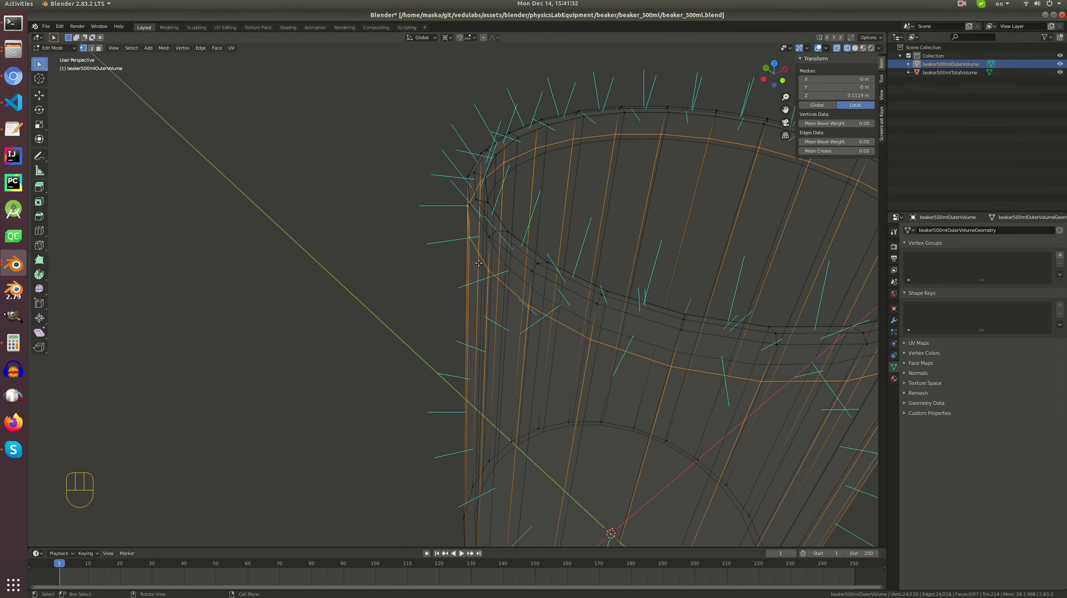
{"action": "left_click", "coordinate": [532, 267], "text": "alt"}
{"action": "middle_click_drag", "start_coordinate": [532, 267], "coordinate": [540, 258]}
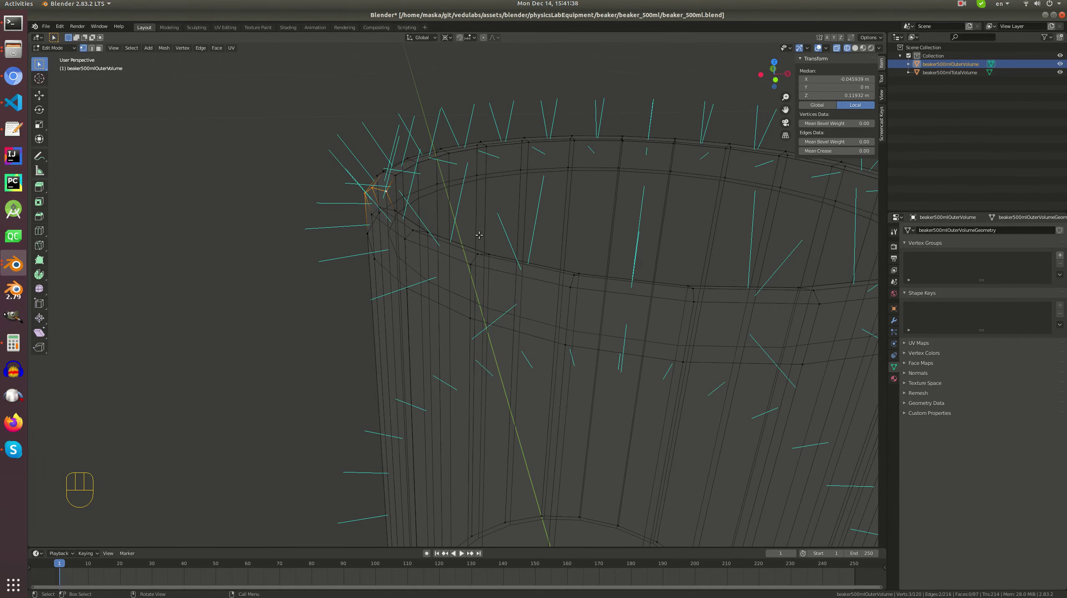
- Select both the inner volume and the outer shell and edit their meshes together
{"action": "key", "text": "KP_1"}
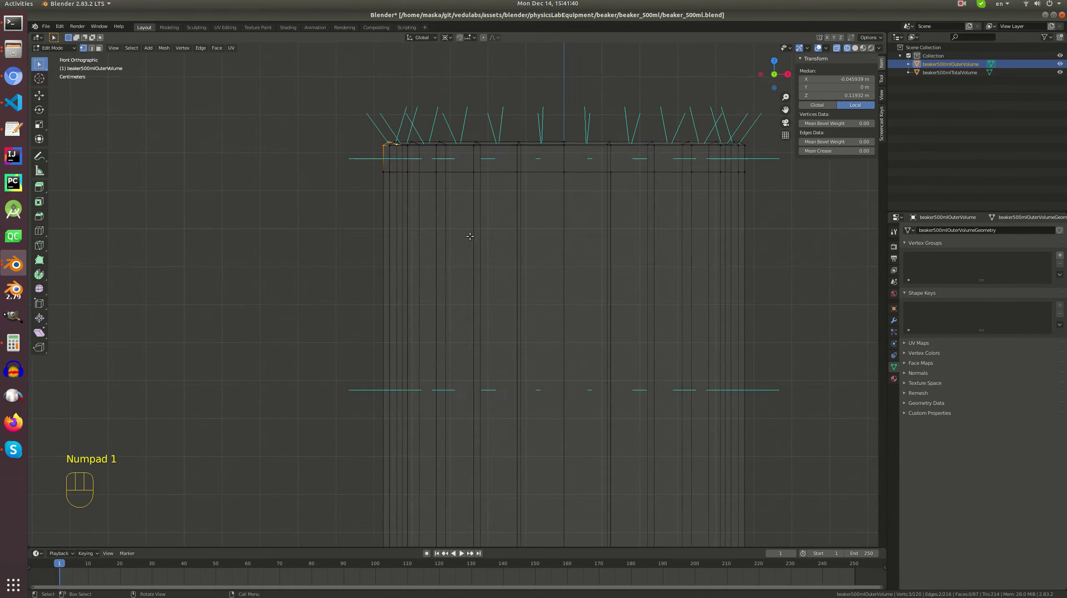
{"action": "middle_click_drag", "start_coordinate": [469, 236], "coordinate": [435, 231]}
{"action": "key", "text": "Tab"}
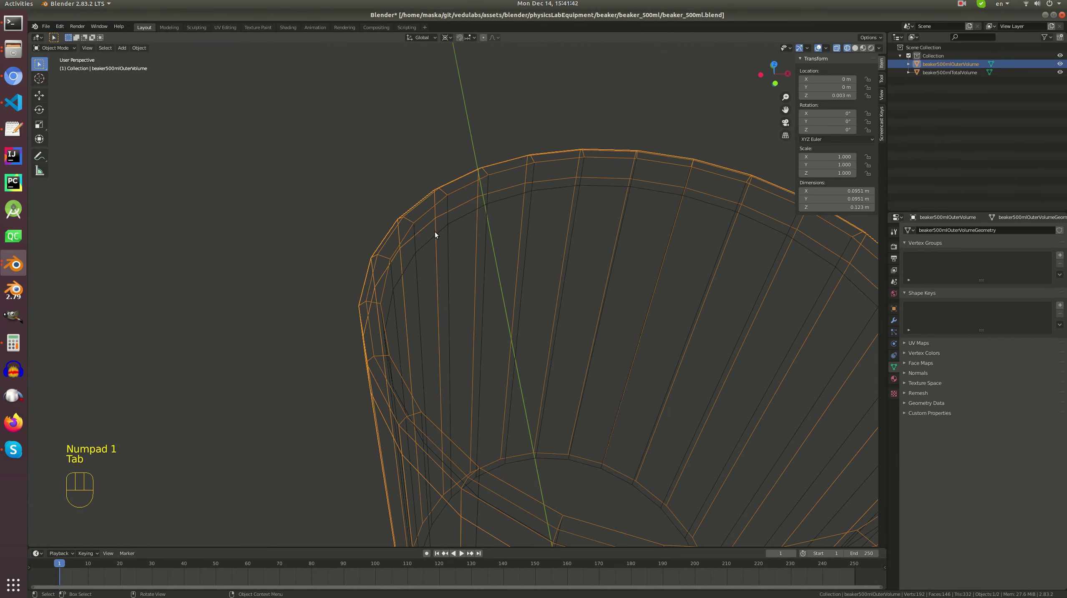
{"action": "left_click", "coordinate": [434, 230], "text": "shift"}
{"action": "left_click", "coordinate": [445, 215]}
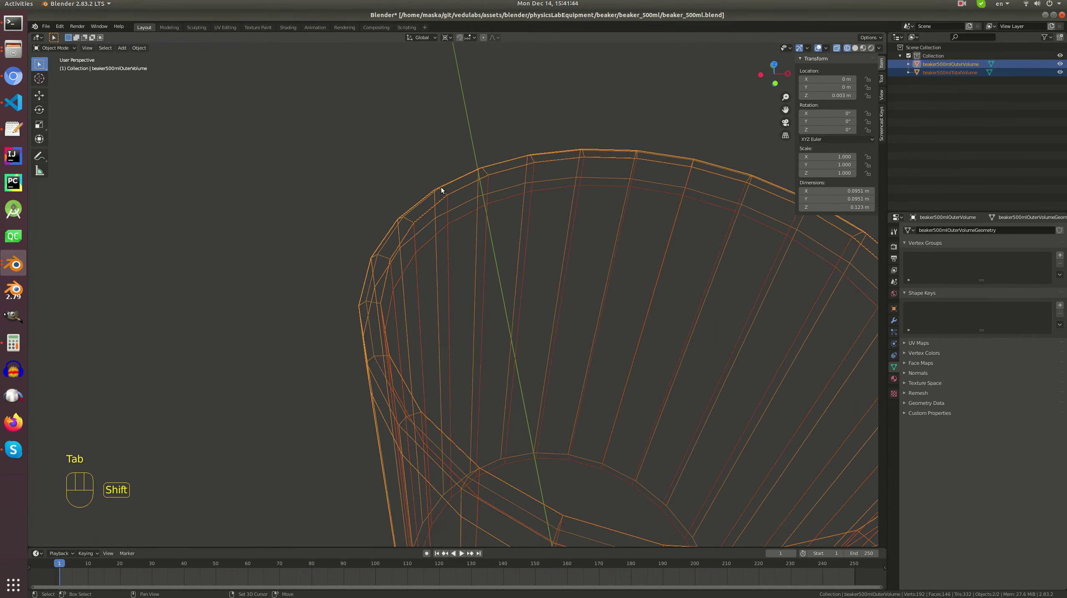
{"action": "left_click", "coordinate": [440, 187], "text": "shift"}
{"action": "key", "text": "Tab"}
- Box-select the rim vertices where the spout will go
{"action": "middle_click_drag", "start_coordinate": [446, 232], "coordinate": [457, 250]}
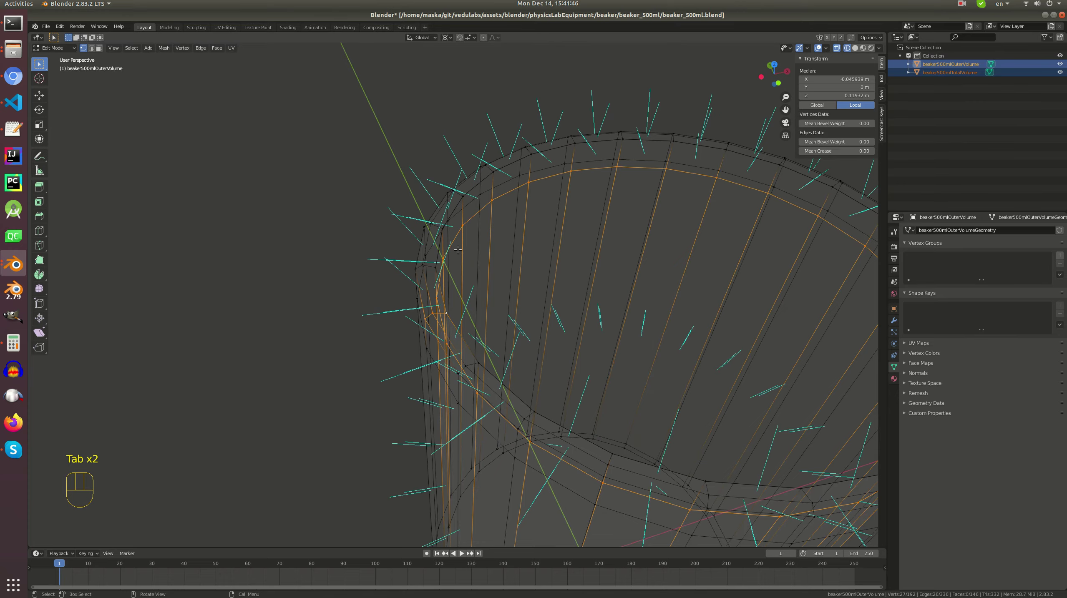
{"action": "middle_click_drag", "start_coordinate": [470, 323], "coordinate": [341, 247]}
{"action": "key", "text": "alt+a"}
{"action": "key", "text": "b"}
{"action": "left_click_drag", "start_coordinate": [319, 140], "coordinate": [355, 184]}
- From the front view, tilt the spout vertices outward and move them down and out
{"action": "key", "text": "KP_1"}
{"action": "middle_click_drag", "start_coordinate": [464, 147], "coordinate": [414, 239], "text": "shift"}
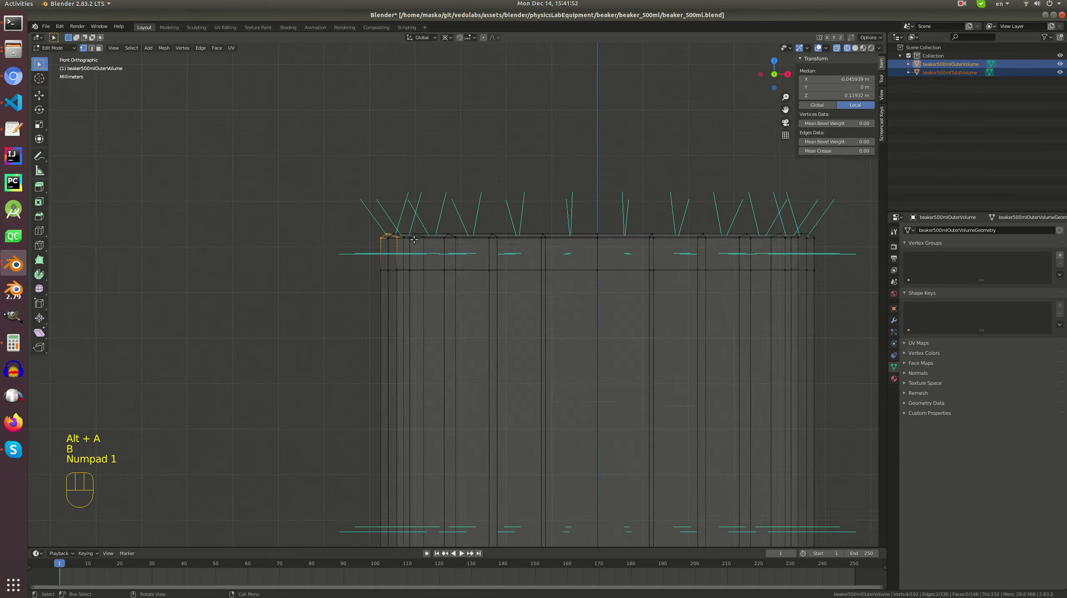
{"action": "scroll", "coordinate": [414, 239], "scroll_direction": "up", "scroll_amount": 2}
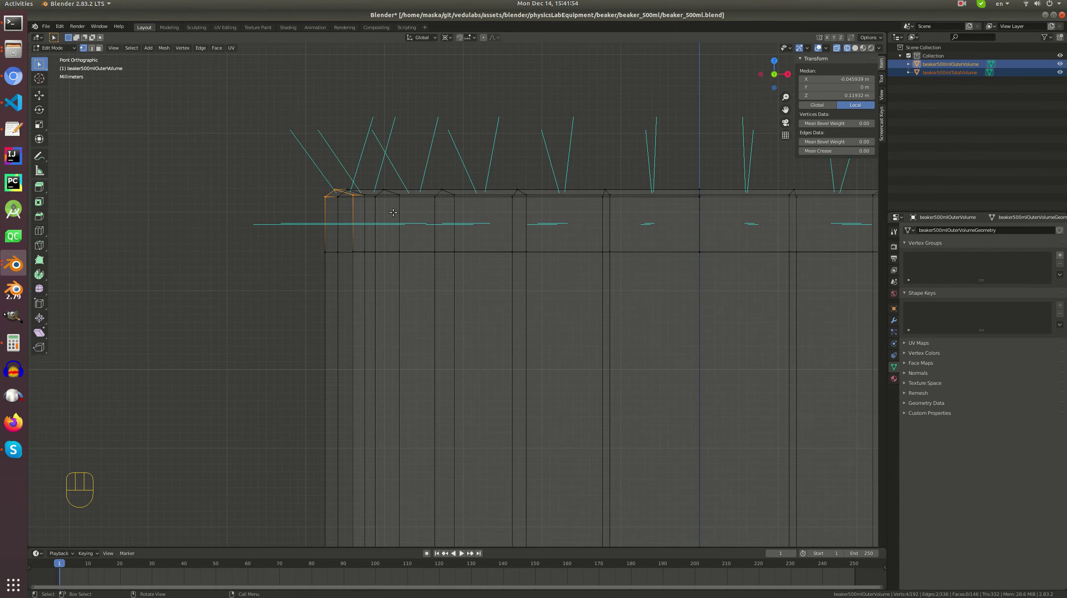
{"action": "key", "text": "r"}
{"action": "left_click", "coordinate": [392, 192]}
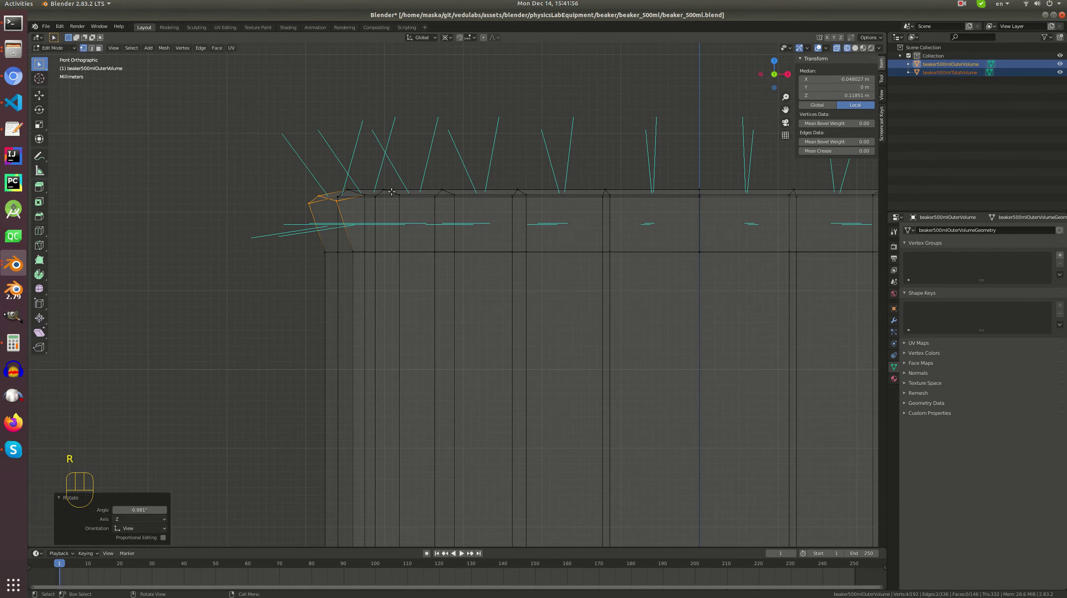
{"action": "key", "text": "g"}
{"action": "left_click", "coordinate": [364, 209]}
{"action": "middle_click_drag", "start_coordinate": [363, 209], "coordinate": [423, 348]}
- From the top view, move the spout vertices outward with proportional falloff
{"action": "key", "text": "KP_7"}
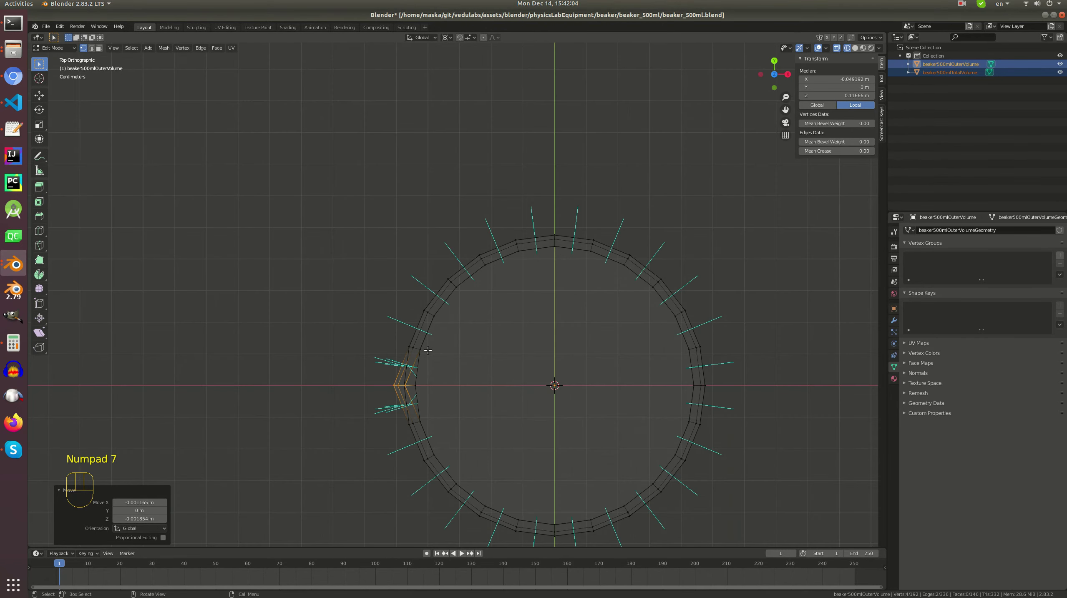
{"action": "key", "text": "g"}
{"action": "right_click", "coordinate": [424, 351]}
{"action": "scroll", "coordinate": [383, 414], "scroll_direction": "up", "scroll_amount": 2}
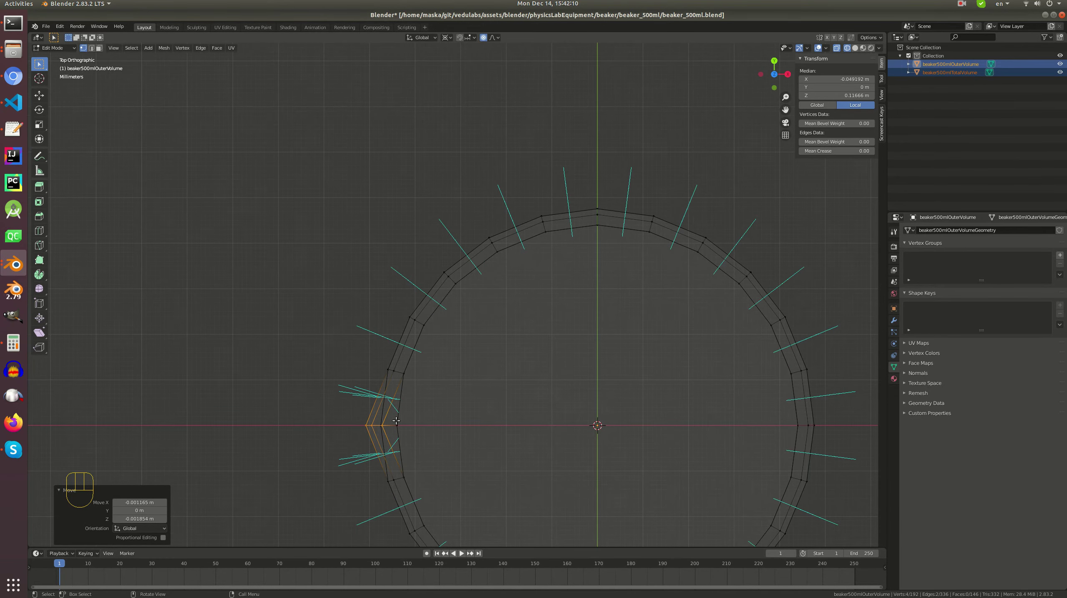
{"action": "scroll", "coordinate": [398, 420], "scroll_direction": "down", "scroll_amount": 2}
{"action": "key", "text": "g"}
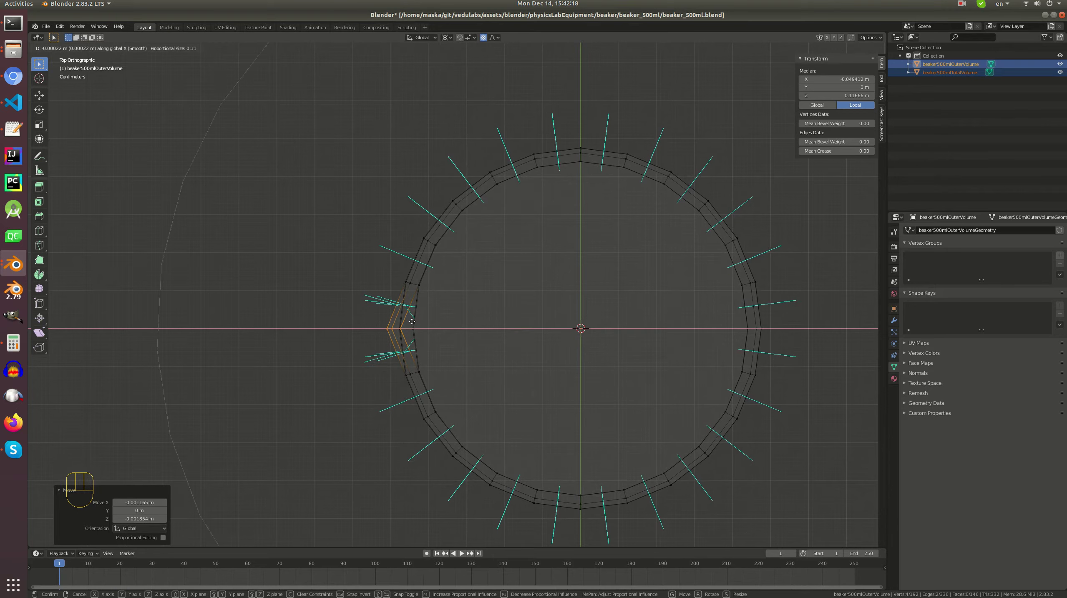
{"action": "scroll", "coordinate": [414, 323], "scroll_direction": "up", "scroll_amount": 1}
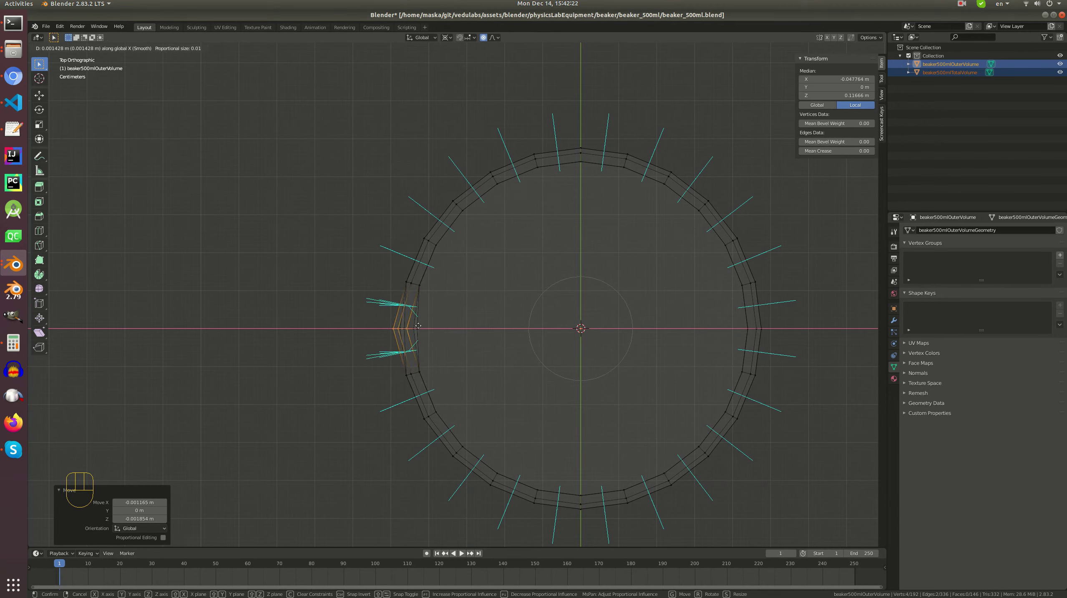
{"action": "left_click", "coordinate": [428, 328]}
- Set the pivot to Bounding Box Center and push the spout vertices outward along X
{"action": "key", "text": "g"}
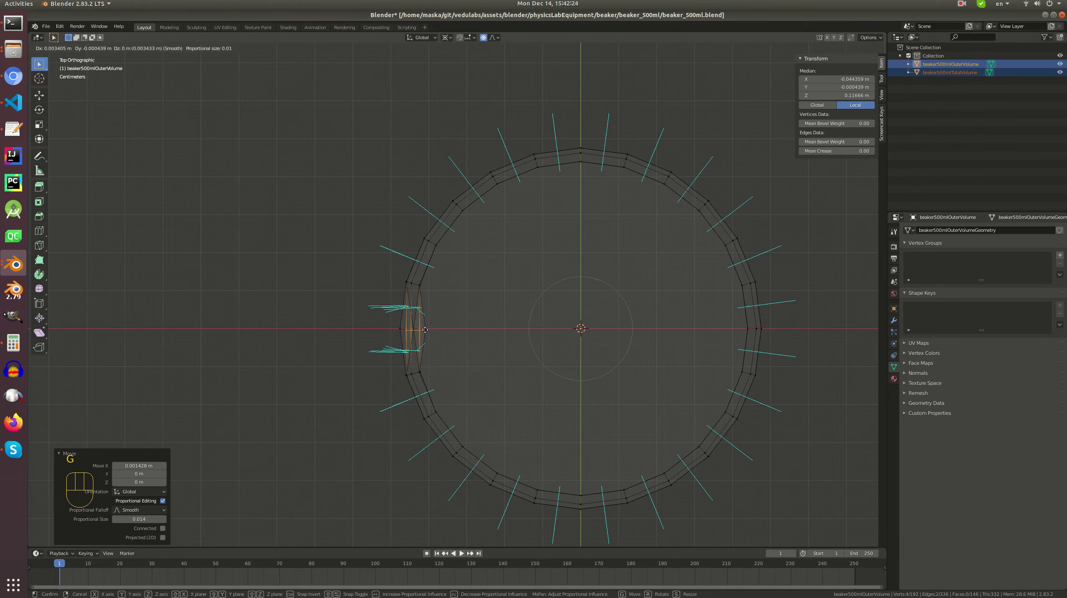
{"action": "right_click", "coordinate": [451, 324]}
{"action": "left_click", "coordinate": [447, 37]}
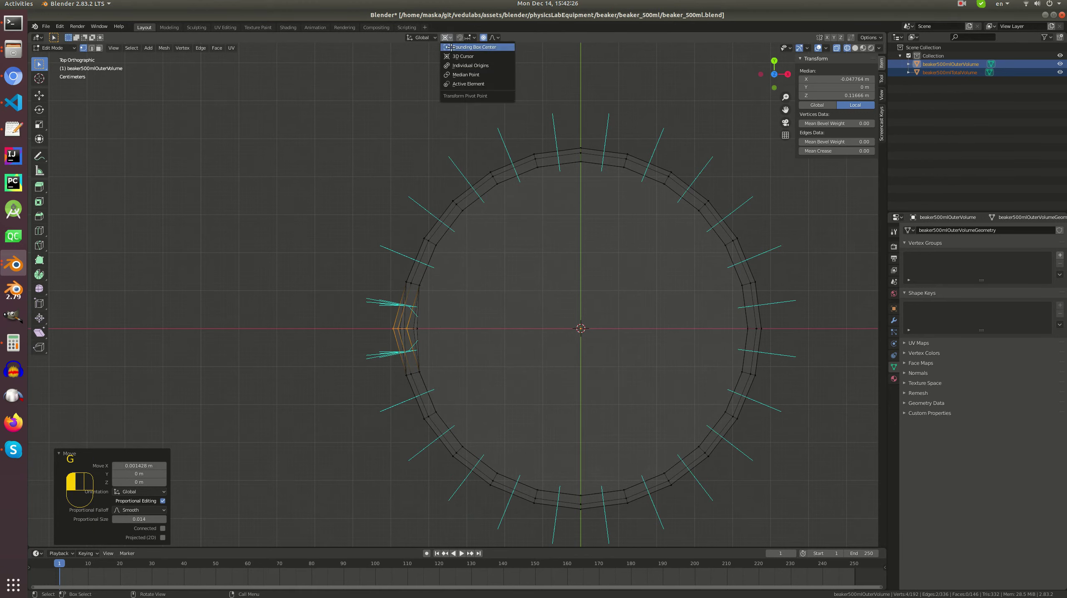
{"action": "left_click", "coordinate": [465, 47]}
{"action": "key", "text": "g"}
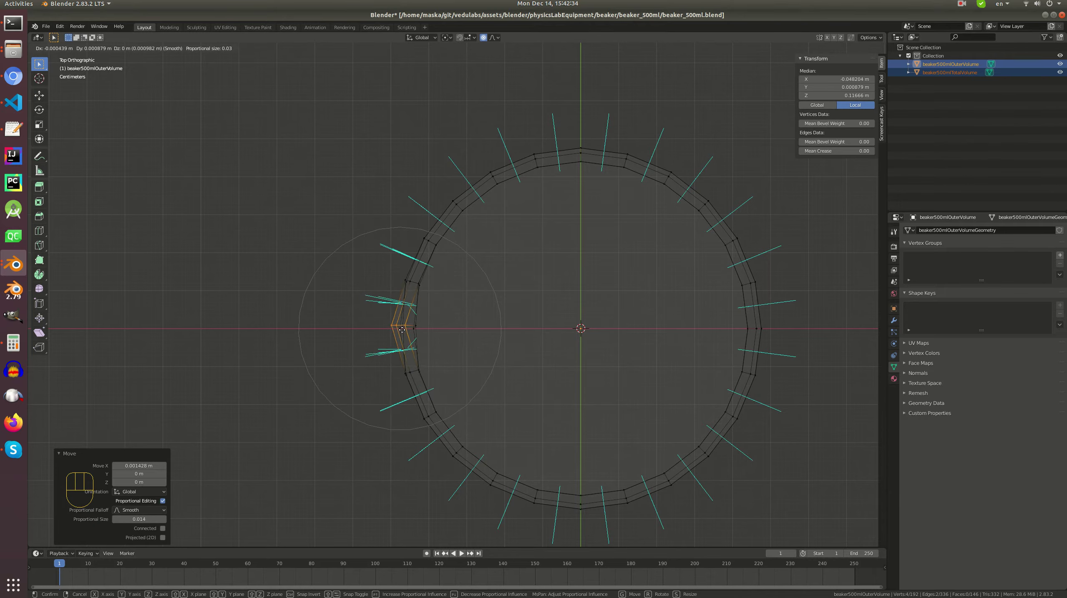
{"action": "key", "text": "x"}
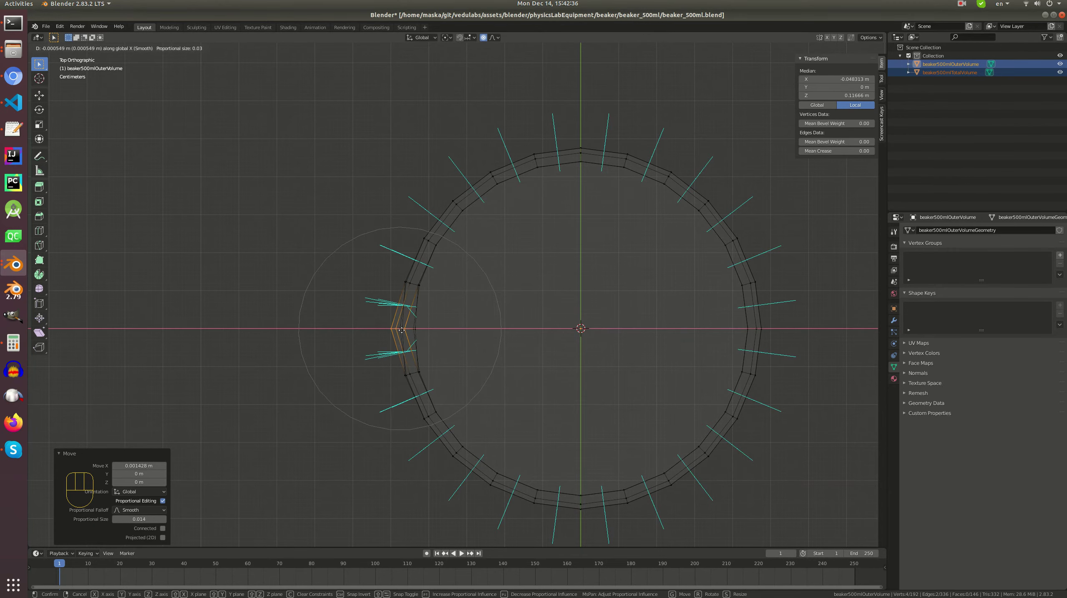
{"action": "left_click", "coordinate": [401, 329]}
{"action": "middle_click_drag", "start_coordinate": [401, 330], "coordinate": [532, 261]}
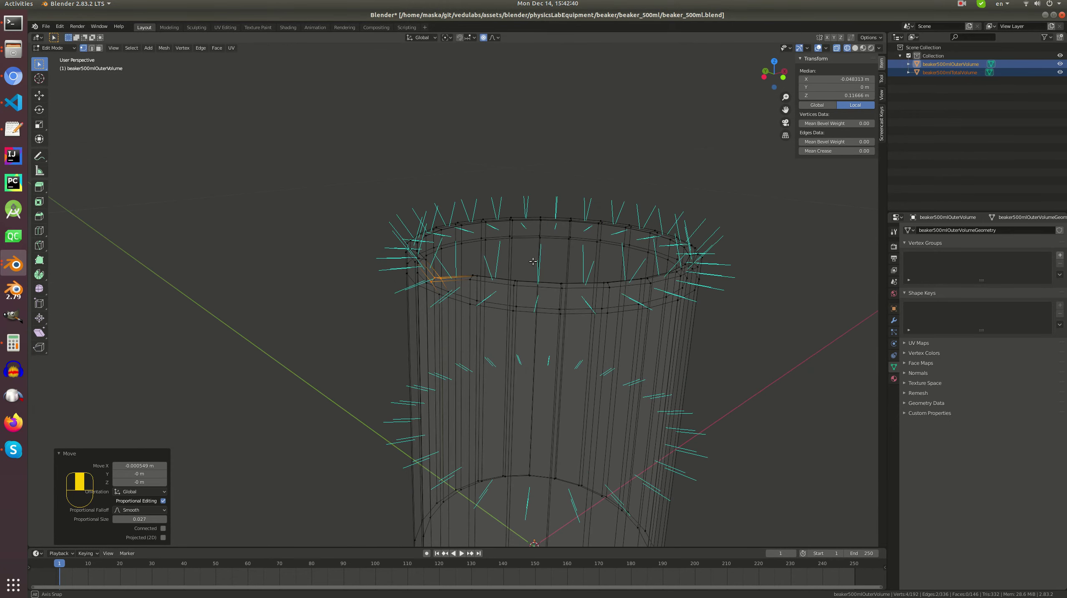
- Switch to solid shading and inspect the spout in Object Mode before returning to Edit Mode
{"action": "left_click", "coordinate": [855, 48]}
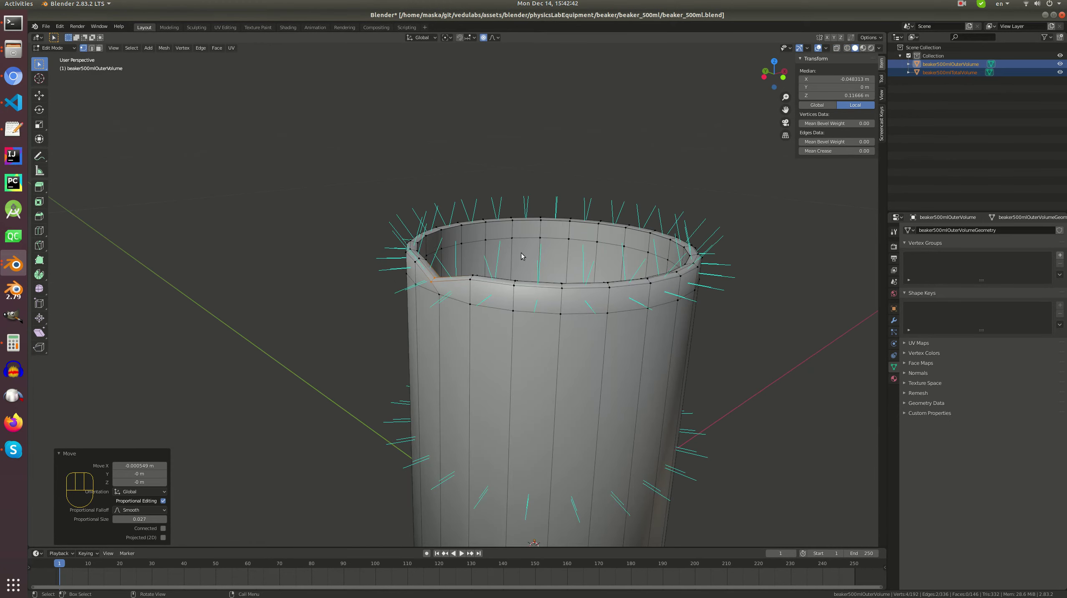
{"action": "key", "text": "Tab"}
{"action": "scroll", "coordinate": [479, 250], "scroll_direction": "up", "scroll_amount": 3}
{"action": "mouse_move", "coordinate": [479, 250]}
{"action": "middle_mouse_down"}
{"action": "mouse_move", "coordinate": [438, 265]}
{"action": "mouse_move", "coordinate": [420, 248]}
{"action": "mouse_move", "coordinate": [455, 239]}
{"action": "mouse_move", "coordinate": [574, 262]}
{"action": "mouse_move", "coordinate": [596, 245]}
{"action": "mouse_move", "coordinate": [432, 288]}
{"action": "mouse_move", "coordinate": [405, 276]}
{"action": "mouse_move", "coordinate": [422, 267]}
{"action": "middle_mouse_up"}
{"action": "key", "text": "Tab"}
{"action": "middle_click_drag", "start_coordinate": [427, 268], "coordinate": [430, 269]}
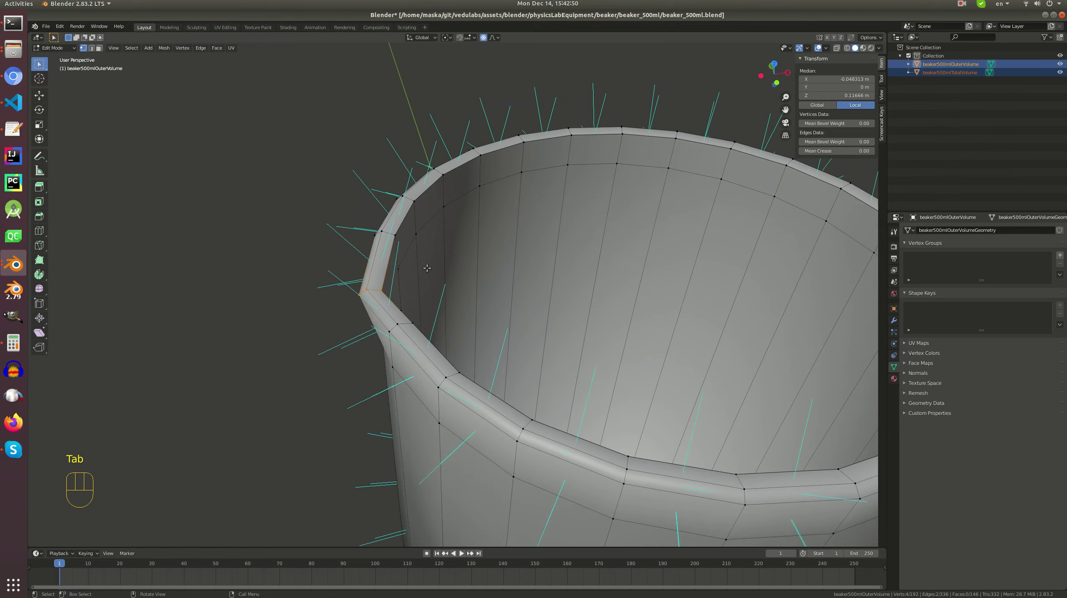
- Try an X-axis spout move, cancel it, and switch to the front orthographic view
{"action": "key", "text": "g"}
{"action": "key", "text": "x"}
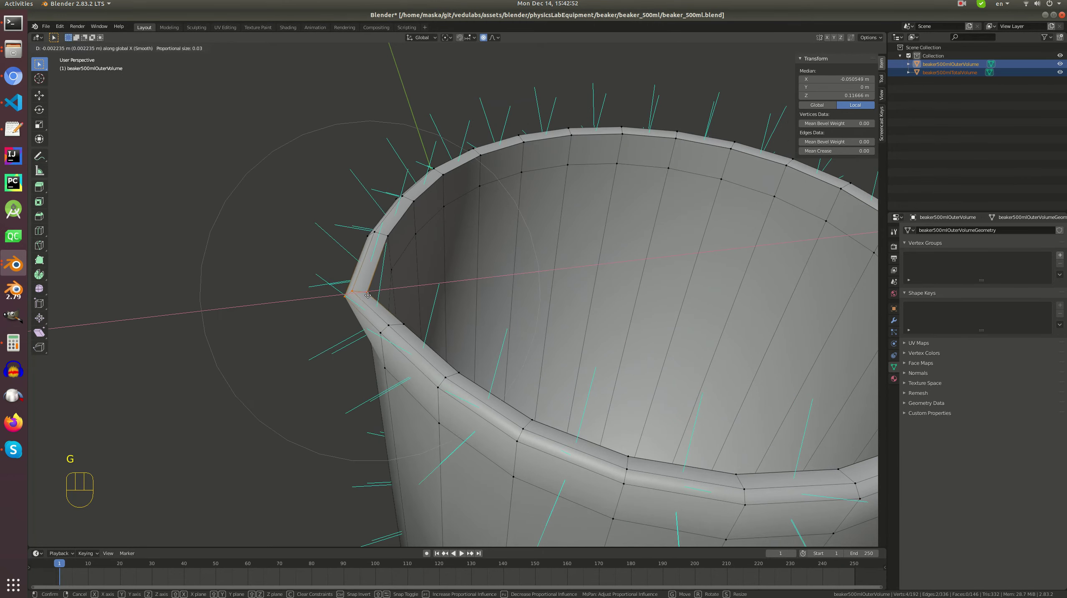
{"action": "right_click", "coordinate": [359, 296]}
{"action": "scroll", "coordinate": [460, 287], "scroll_direction": "down", "scroll_amount": 5}
{"action": "middle_click_drag", "start_coordinate": [486, 296], "coordinate": [479, 260]}
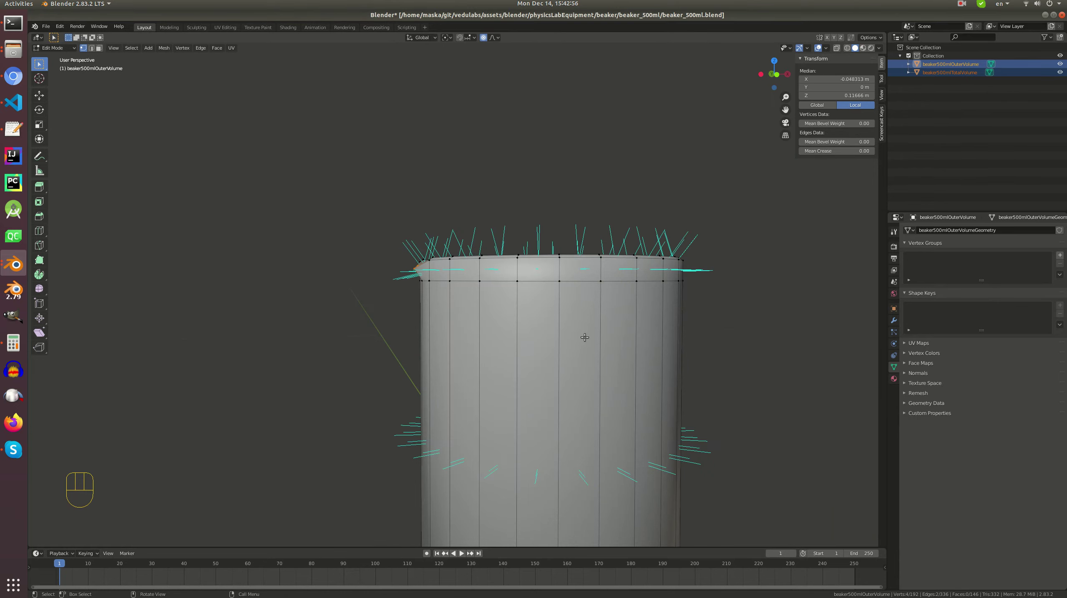
{"action": "mouse_move", "coordinate": [584, 337]}
{"action": "middle_mouse_down"}
{"action": "mouse_move", "coordinate": [567, 362]}
{"action": "mouse_move", "coordinate": [571, 353]}
{"action": "middle_mouse_up"}
{"action": "key", "text": "KP_1"}
- In wireframe shading, add an edge loop just below the rim
{"action": "key", "text": "z"}
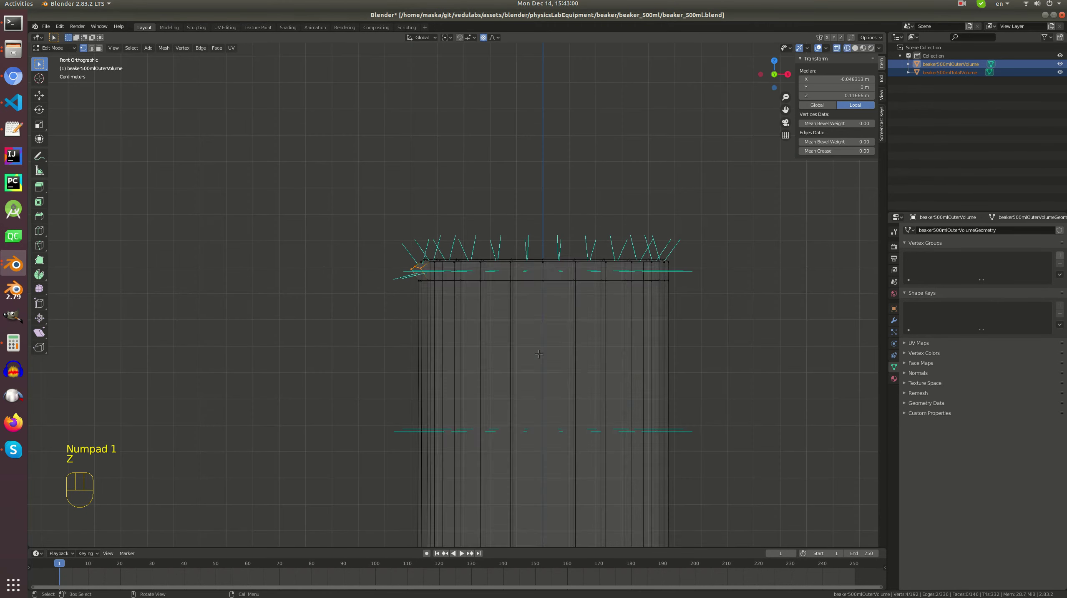
{"action": "key", "text": "ctrl+r"}
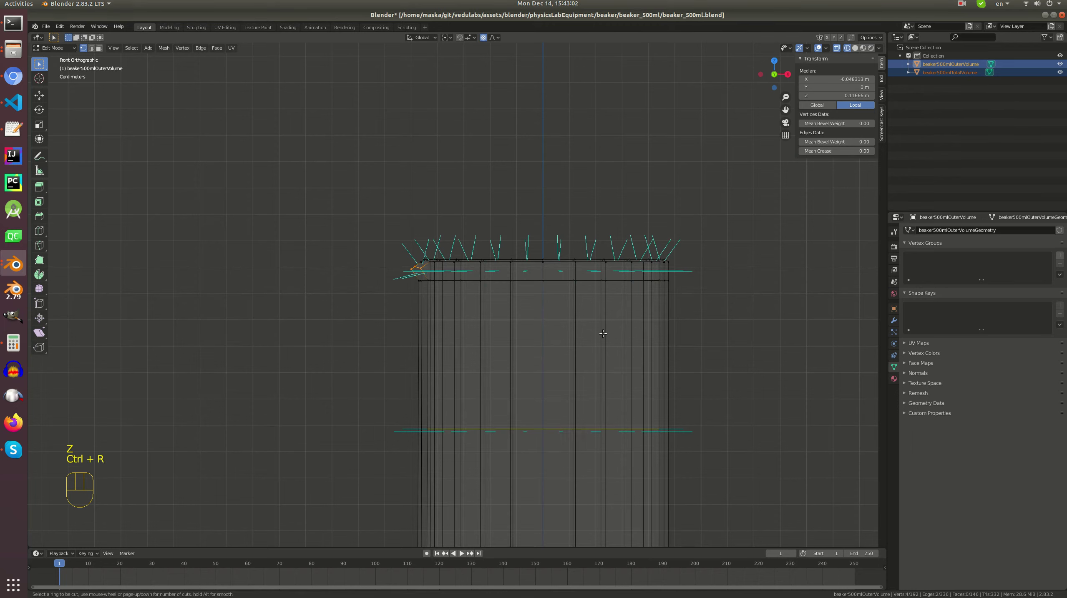
{"action": "left_click", "coordinate": [602, 350]}
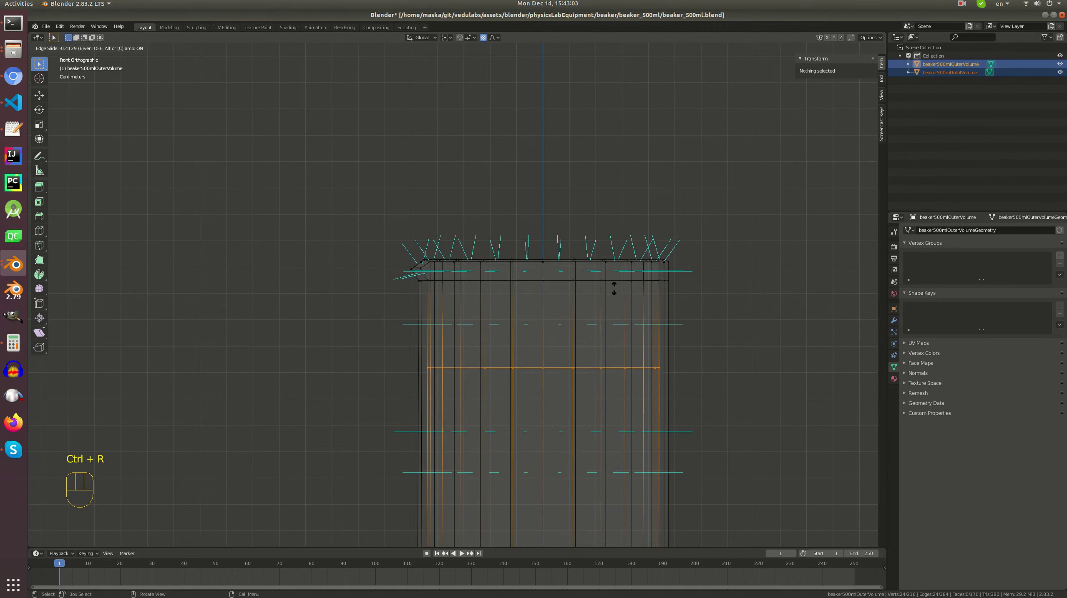
{"action": "left_click", "coordinate": [626, 217]}
{"action": "key", "text": "Tab"}
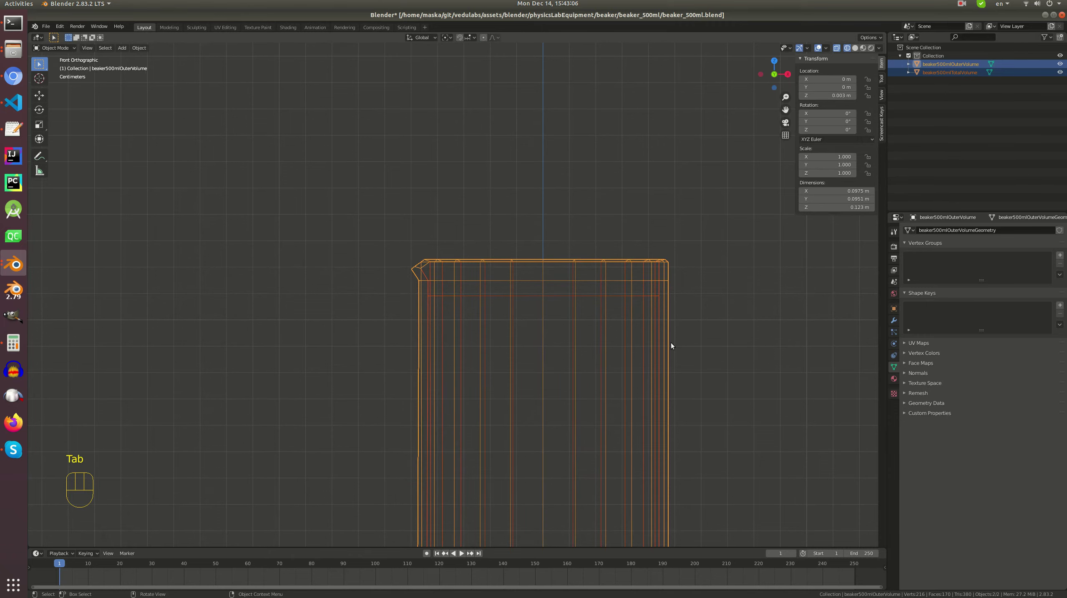
{"action": "key", "text": "Tab"}
- Add a second edge loop slid up near the rim
{"action": "key", "text": "ctrl+r"}
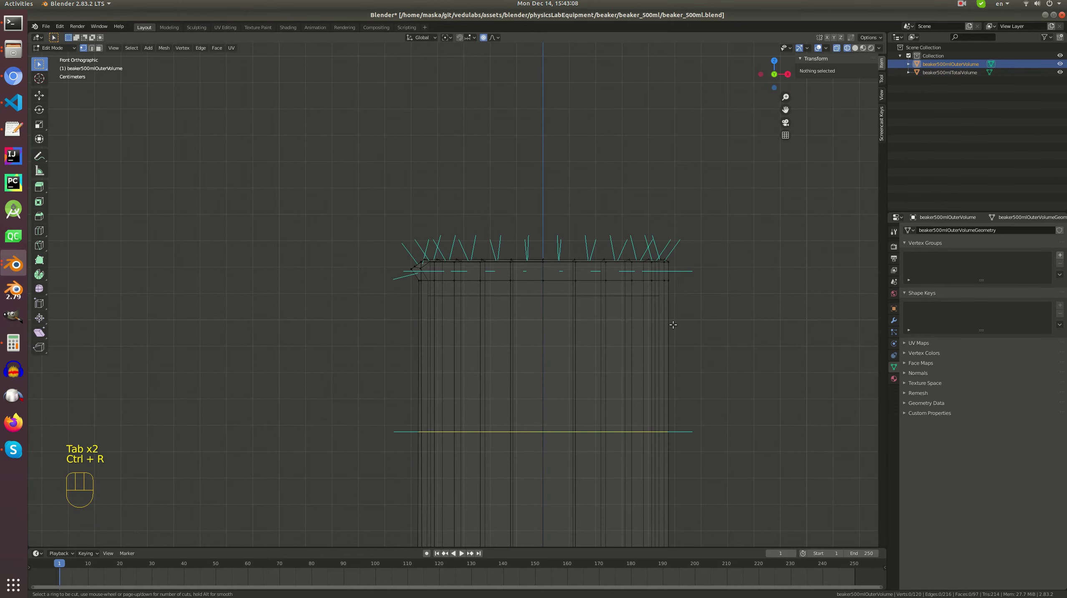
{"action": "left_click", "coordinate": [683, 310]}
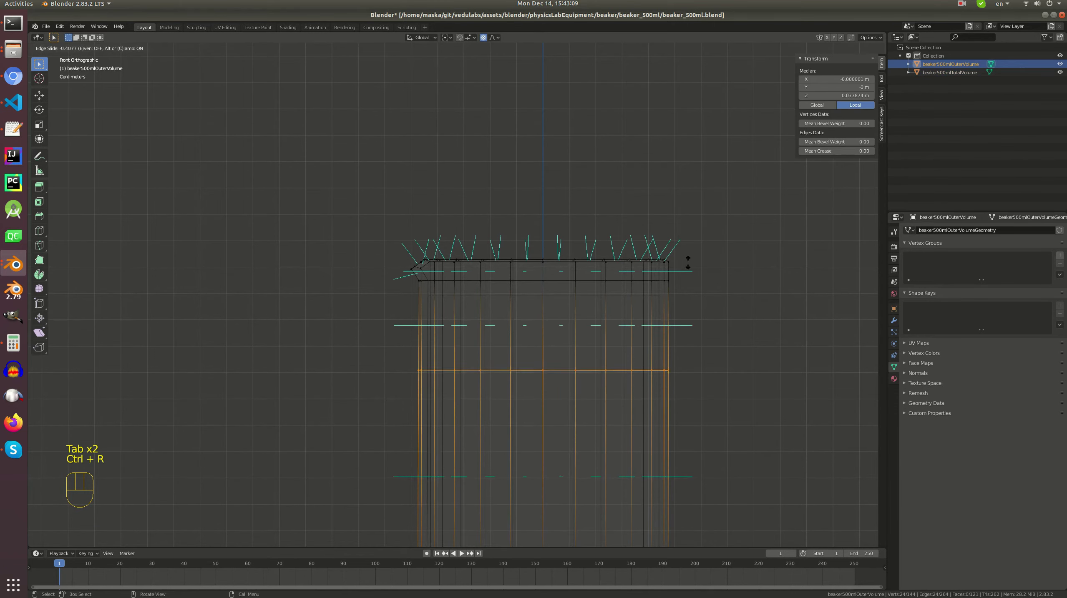
{"action": "left_click", "coordinate": [695, 190]}
{"action": "middle_click_drag", "start_coordinate": [641, 210], "coordinate": [390, 265]}
{"action": "key", "text": "Tab"}
- Make the outer shell active in Edit Mode with the vertex selection cleared
{"action": "scroll", "coordinate": [431, 318], "scroll_direction": "up", "scroll_amount": 3}
{"action": "left_click", "coordinate": [400, 262]}
{"action": "left_click", "coordinate": [398, 259], "text": "shift"}
{"action": "key", "text": "Tab"}
{"action": "middle_click_drag", "start_coordinate": [400, 264], "coordinate": [397, 225]}
{"action": "key", "text": "alt+a"}
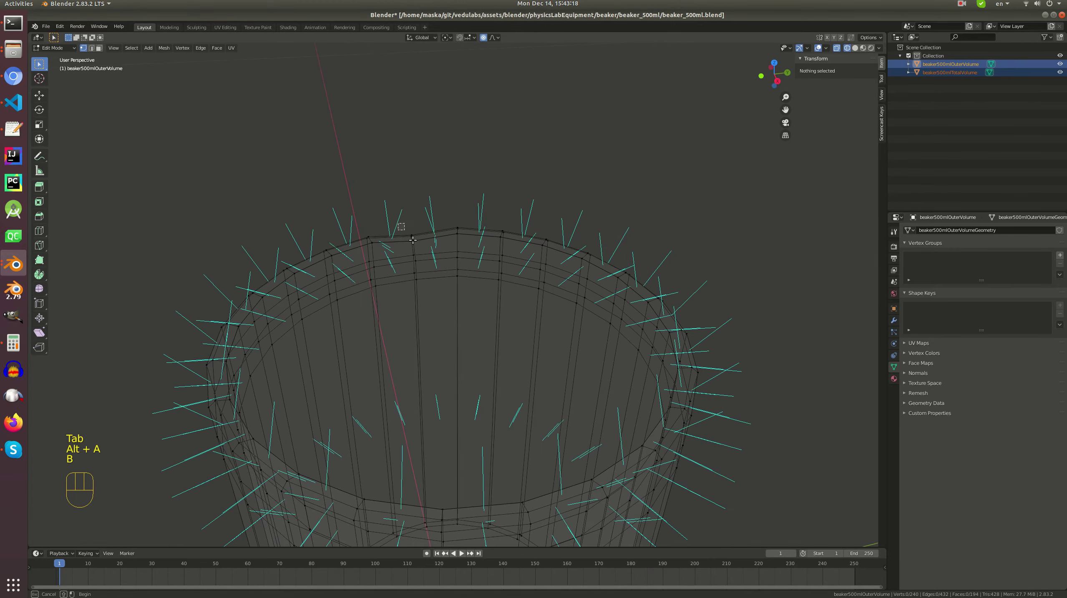
- Box-select the six rim vertices and push them outward along X from the top view
{"action": "key", "text": "b"}
{"action": "left_click_drag", "start_coordinate": [397, 225], "coordinate": [433, 266]}
{"action": "middle_click_drag", "start_coordinate": [433, 266], "coordinate": [493, 253]}
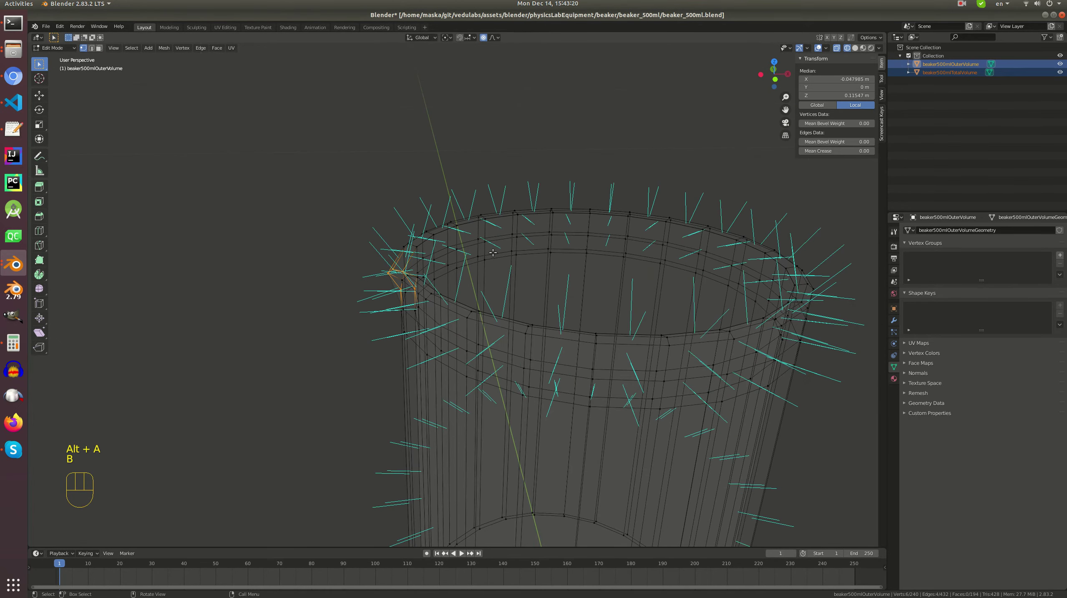
{"action": "key", "text": "KP_7"}
{"action": "key", "text": "g"}
{"action": "key", "text": "x"}
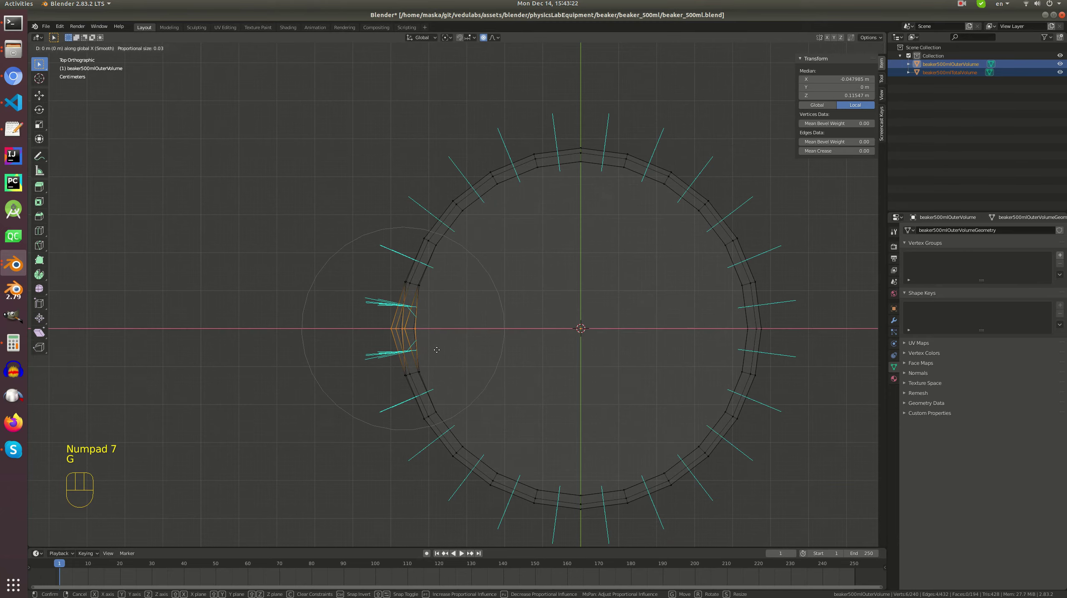
{"action": "left_click", "coordinate": [426, 350]}
{"action": "middle_click_drag", "start_coordinate": [427, 350], "coordinate": [486, 286]}
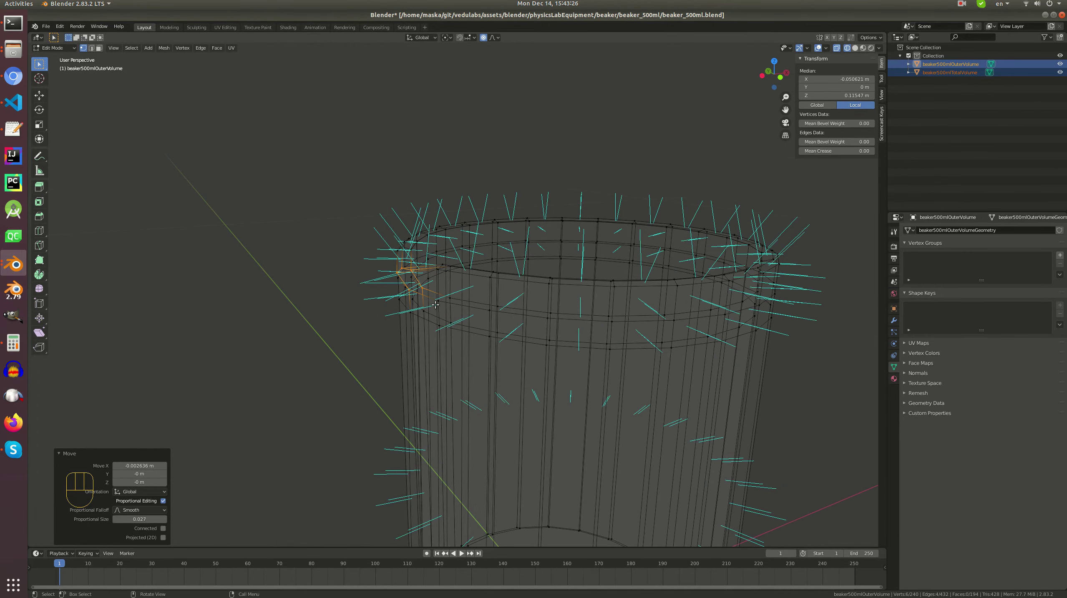
- Shift the spout vertices a little further outward along X
{"action": "key", "text": "g"}
{"action": "key", "text": "x"}
{"action": "key", "text": "Escape"}
{"action": "scroll", "coordinate": [408, 284], "scroll_direction": "up", "scroll_amount": 1}
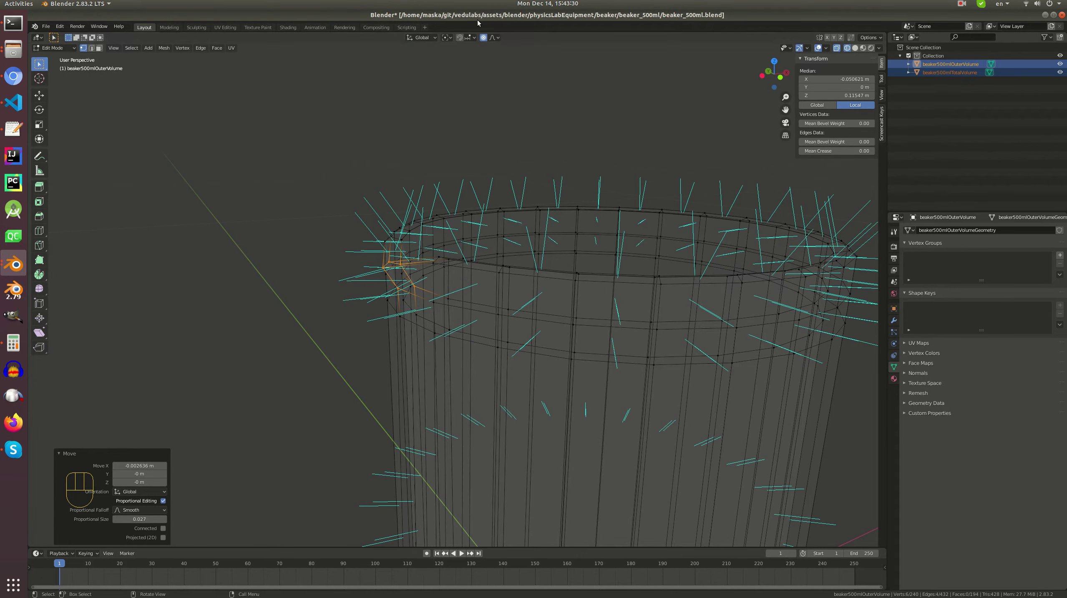
{"action": "key", "text": "g"}
{"action": "key", "text": "x"}
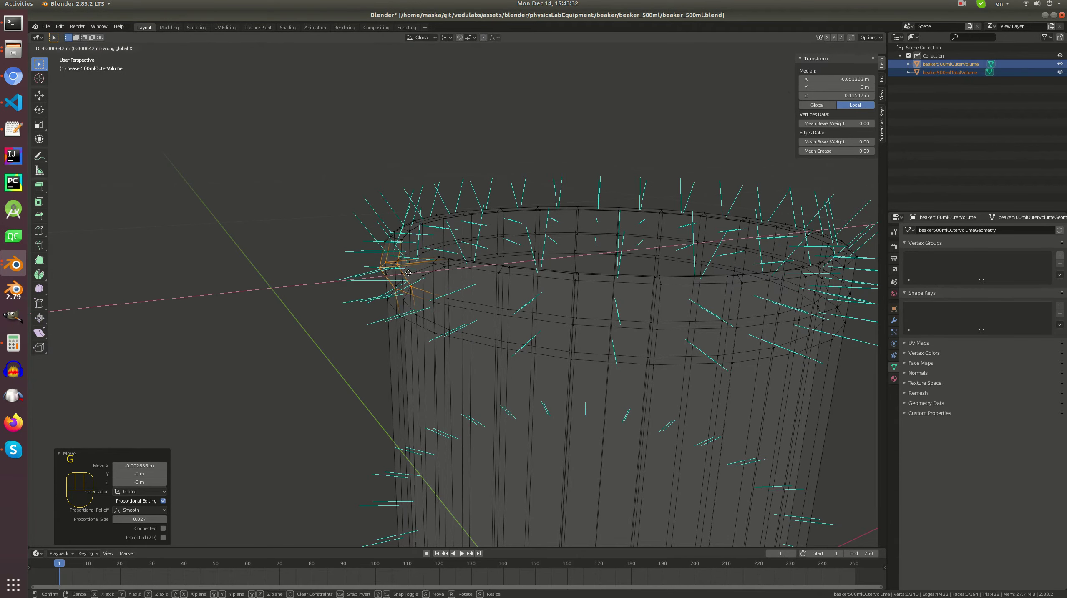
{"action": "left_click", "coordinate": [405, 275]}
{"action": "mouse_move", "coordinate": [404, 275]}
{"action": "middle_mouse_down"}
{"action": "mouse_move", "coordinate": [382, 284]}
{"action": "mouse_move", "coordinate": [384, 269]}
{"action": "middle_mouse_up"}
- Tilt the spout vertices by -18.9° in the front view
{"action": "key", "text": "KP_1"}
{"action": "key", "text": "r"}
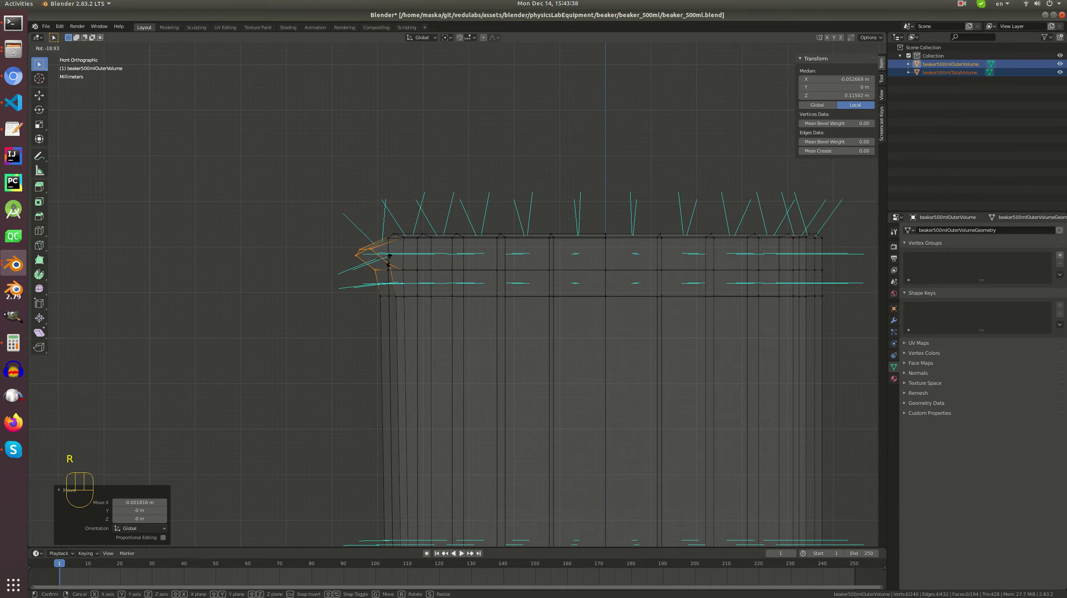
{"action": "left_click", "coordinate": [389, 260]}
{"action": "middle_click_drag", "start_coordinate": [390, 260], "coordinate": [379, 296]}
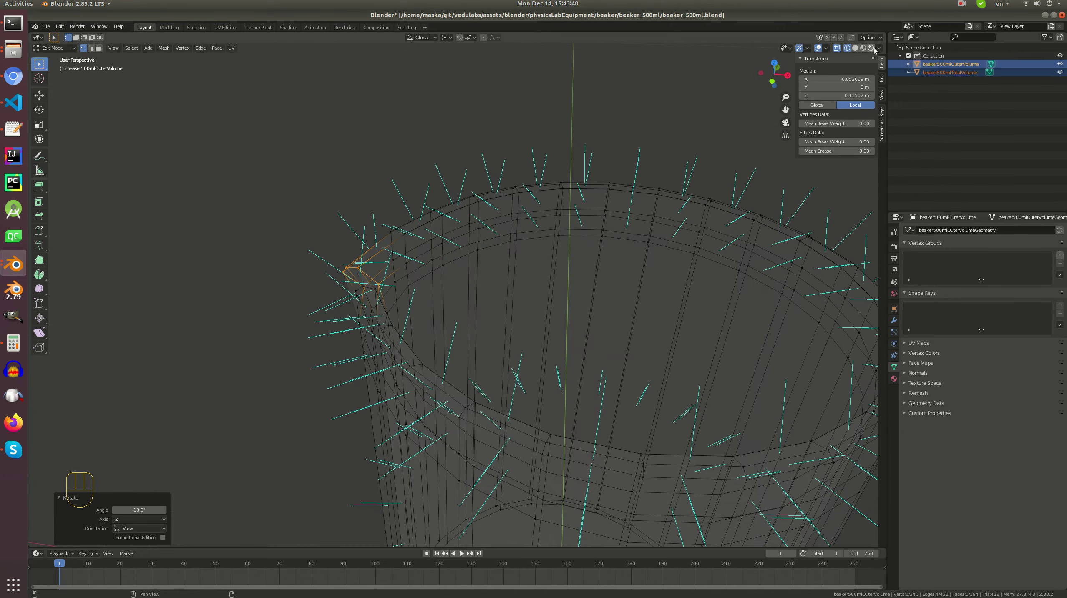
- Return to solid shading, save beaker_500ml.blend, and open the inner volume in Edit Mode
{"action": "key", "text": "shift+z"}
{"action": "key", "text": "Tab"}
{"action": "mouse_move", "coordinate": [431, 242]}
{"action": "middle_mouse_down"}
{"action": "mouse_move", "coordinate": [325, 248]}
{"action": "mouse_move", "coordinate": [382, 231]}
{"action": "mouse_move", "coordinate": [533, 236]}
{"action": "mouse_move", "coordinate": [605, 293]}
{"action": "mouse_move", "coordinate": [650, 271]}
{"action": "mouse_move", "coordinate": [775, 273]}
{"action": "mouse_move", "coordinate": [562, 271]}
{"action": "mouse_move", "coordinate": [550, 231]}
{"action": "mouse_move", "coordinate": [526, 212]}
{"action": "mouse_move", "coordinate": [605, 227]}
{"action": "mouse_move", "coordinate": [520, 234]}
{"action": "mouse_move", "coordinate": [481, 270]}
{"action": "mouse_move", "coordinate": [483, 215]}
{"action": "mouse_move", "coordinate": [494, 277]}
{"action": "mouse_move", "coordinate": [492, 249]}
{"action": "mouse_move", "coordinate": [494, 258]}
{"action": "mouse_move", "coordinate": [465, 259]}
{"action": "middle_mouse_up"}
{"action": "scroll", "coordinate": [559, 252], "scroll_direction": "down", "scroll_amount": 3}
{"action": "key", "text": "alt+a"}
{"action": "key", "text": "ctrl+s"}
{"action": "key", "text": "ctrl+s"}
{"action": "left_click", "coordinate": [492, 250]}
{"action": "key", "text": "Tab"}
{"action": "key", "text": "Tab"}
{"action": "key", "text": "ctrl+s"}
{"action": "key", "text": "Tab"}
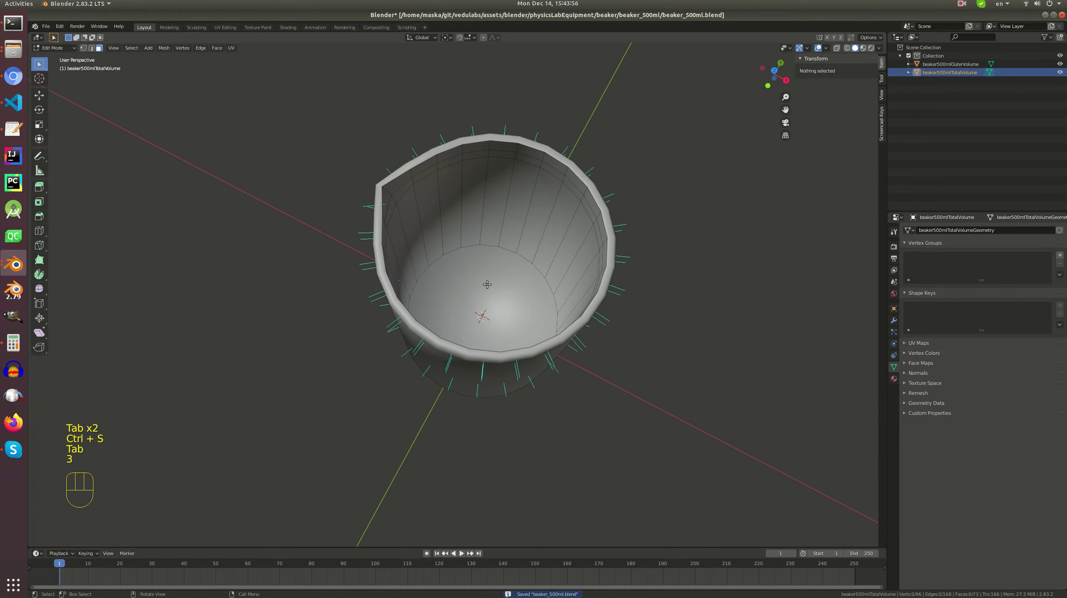
- Enter Edit Mode on the inner volume in vertex select mode with nothing selected
{"action": "key", "text": "3"}
{"action": "right_click", "coordinate": [480, 311]}
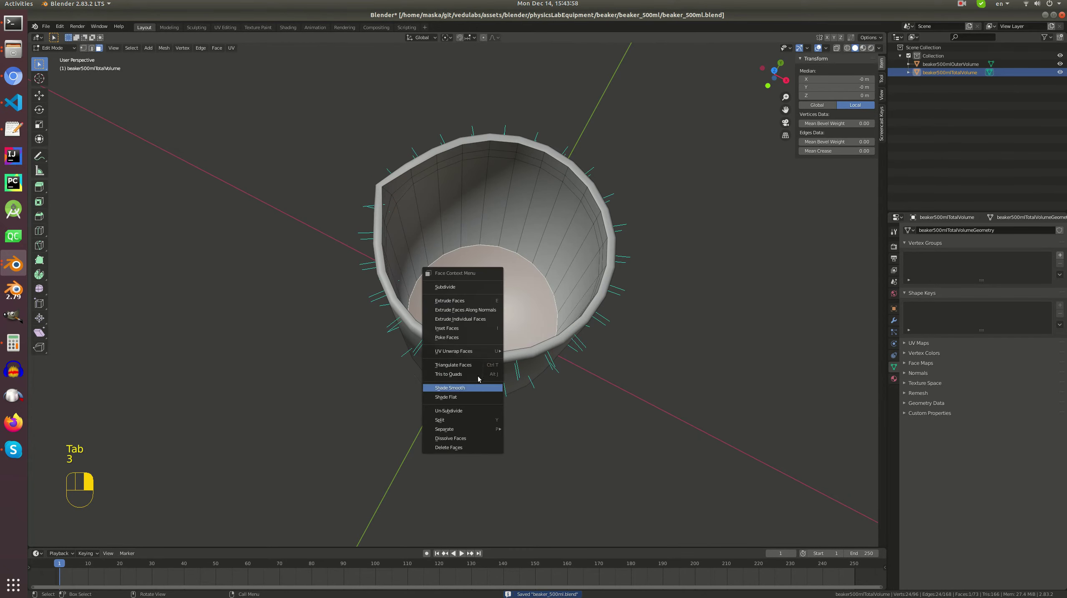
{"action": "key", "text": "Escape"}
{"action": "scroll", "coordinate": [501, 257], "scroll_direction": "up", "scroll_amount": 3}
{"action": "scroll", "coordinate": [498, 257], "scroll_direction": "down", "scroll_amount": 2}
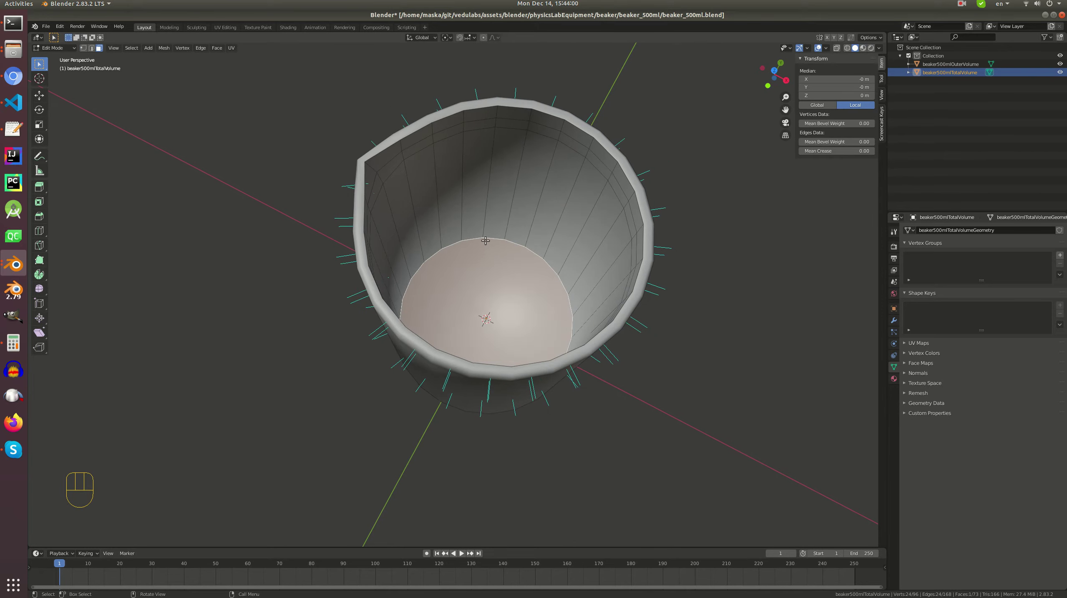
{"action": "scroll", "coordinate": [485, 245], "scroll_direction": "up", "scroll_amount": 3}
{"action": "key", "text": "1"}
{"action": "key", "text": "alt+a"}
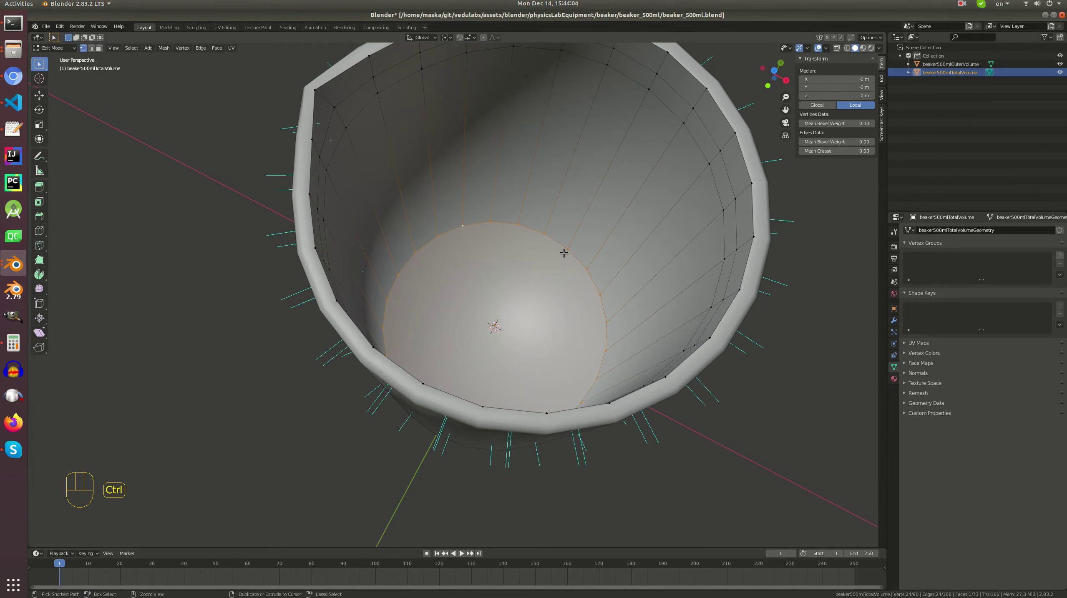
- Bevel the inner volume's bottom edge loop and return to Object Mode
{"action": "key", "text": "ctrl+b"}
{"action": "left_click", "coordinate": [571, 254]}
{"action": "key", "text": "Tab"}
{"action": "scroll", "coordinate": [569, 257], "scroll_direction": "down", "scroll_amount": 1}
{"action": "middle_click_drag", "start_coordinate": [569, 257], "coordinate": [589, 198]}
{"action": "scroll", "coordinate": [590, 205], "scroll_direction": "down", "scroll_amount": 3}
{"action": "left_click_drag", "start_coordinate": [606, 304], "coordinate": [590, 187], "text": "shift"}
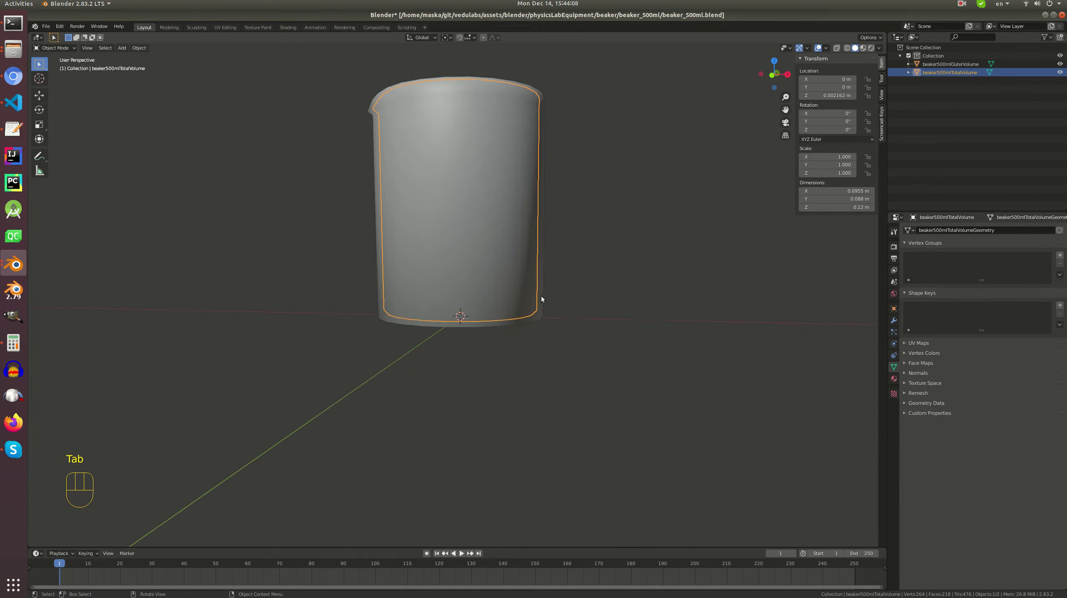
- Bevel the outer shell's bottom edge loop to round it like the inner volume
{"action": "left_click", "coordinate": [541, 297]}
{"action": "key", "text": "Tab"}
{"action": "scroll", "coordinate": [573, 319], "scroll_direction": "up", "scroll_amount": 2}
{"action": "key", "text": "alt+a"}
{"action": "left_click", "coordinate": [579, 332], "text": "alt"}
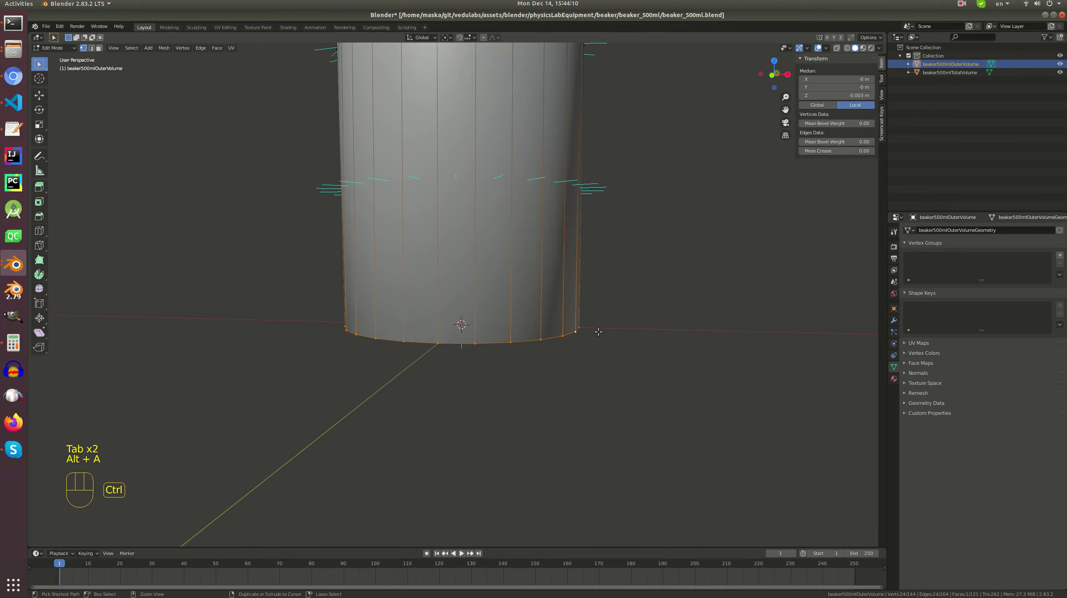
{"action": "key", "text": "ctrl+b"}
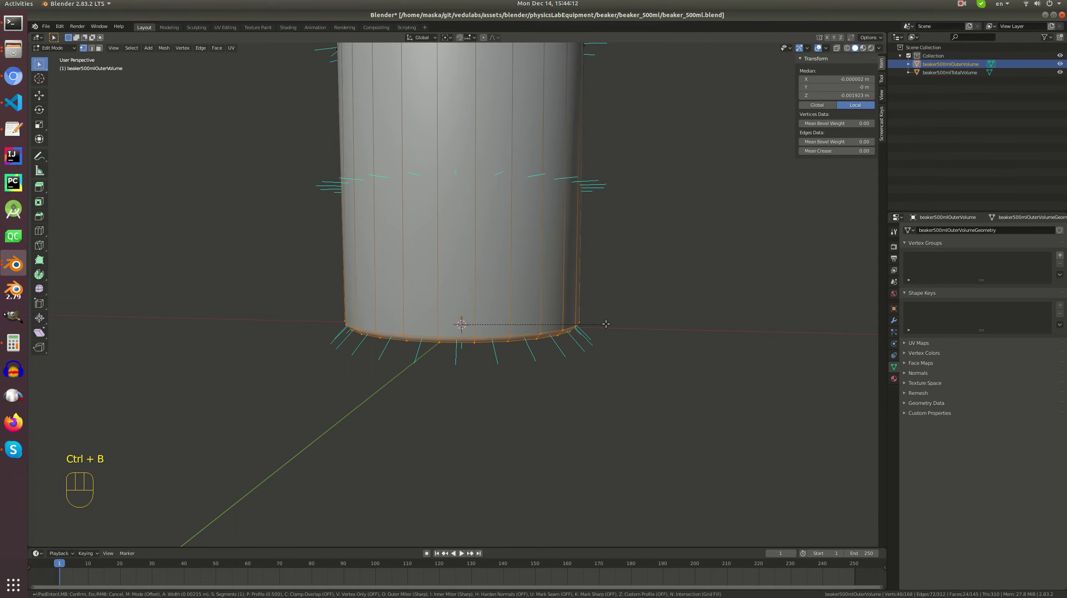
{"action": "left_click", "coordinate": [606, 324]}
- Check the bevelled outer shell mesh and save beaker_500ml.blend
{"action": "key", "text": "Tab"}
{"action": "scroll", "coordinate": [501, 276], "scroll_direction": "down", "scroll_amount": 3}
{"action": "middle_click_drag", "start_coordinate": [500, 276], "coordinate": [560, 298]}
{"action": "key", "text": "Tab"}
{"action": "key", "text": "a"}
{"action": "key", "text": "Tab"}
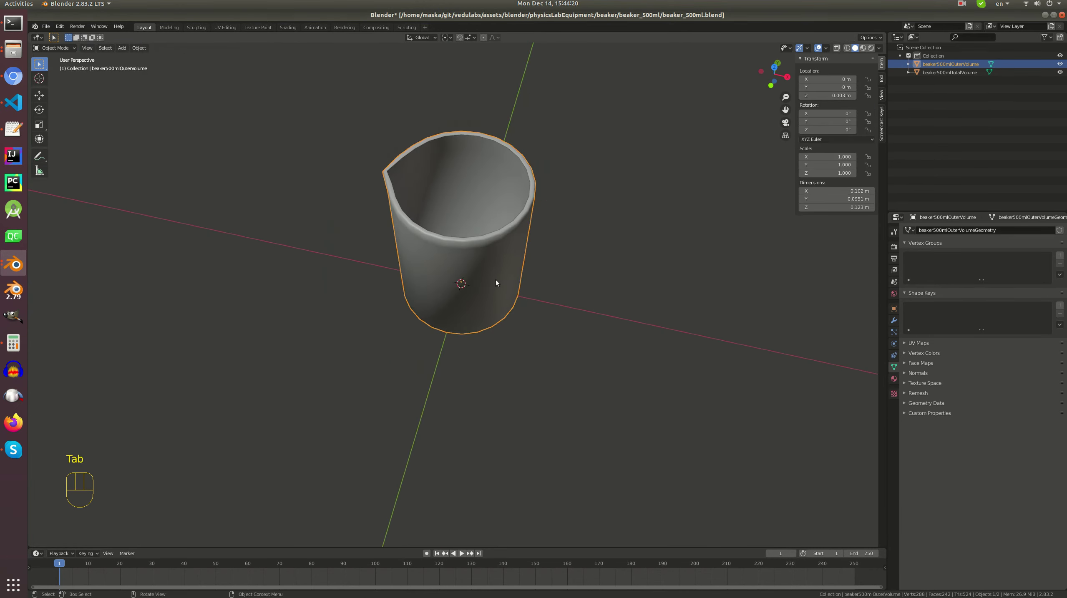
{"action": "key", "text": "ctrl+s"}
{"action": "middle_click_drag", "start_coordinate": [480, 266], "coordinate": [509, 267]}
- Save the file, then view the beaker from the front in wireframe shading
{"action": "key", "text": "ctrl+s"}
{"action": "scroll", "coordinate": [509, 267], "scroll_direction": "up", "scroll_amount": 2}
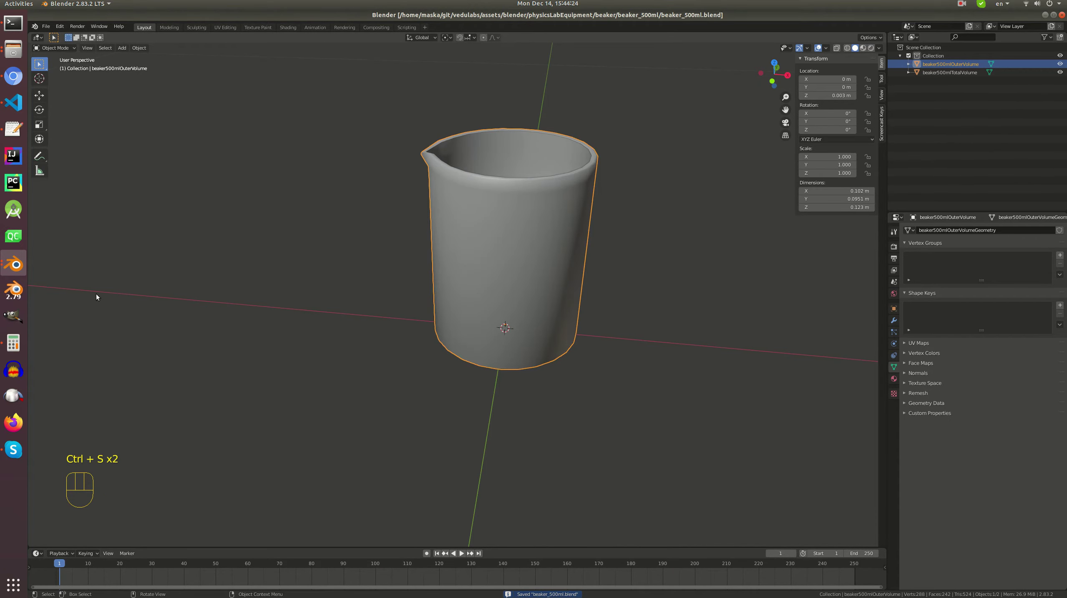
{"action": "middle_click_drag", "start_coordinate": [540, 257], "coordinate": [545, 247]}
{"action": "key", "text": "KP_1"}
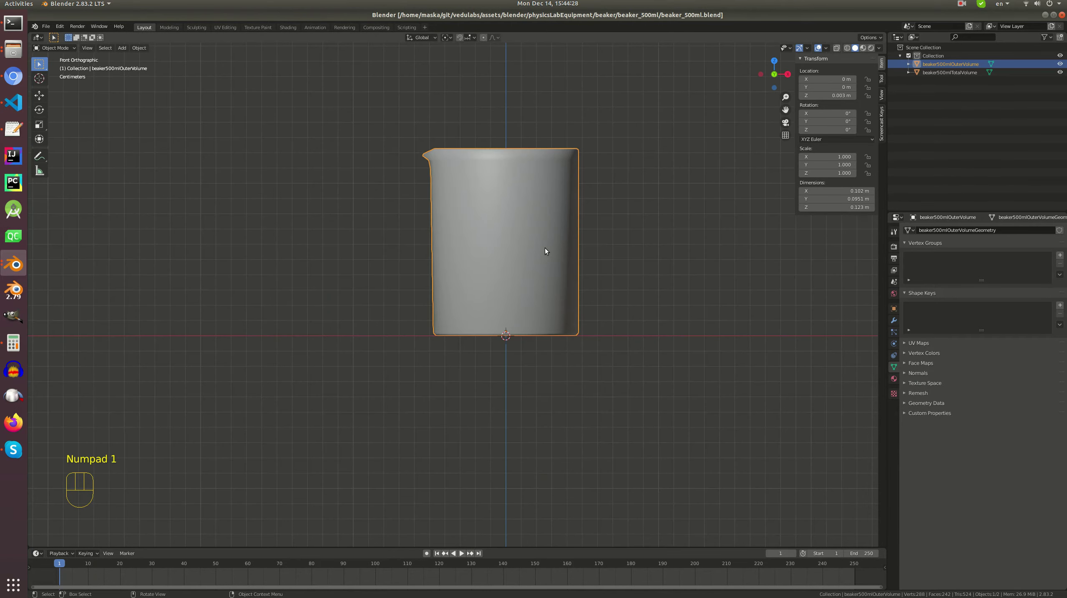
{"action": "scroll", "coordinate": [545, 248], "scroll_direction": "up", "scroll_amount": 1}
{"action": "key", "text": "z"}
{"action": "left_click", "coordinate": [494, 250]}
{"action": "scroll", "coordinate": [552, 286], "scroll_direction": "up", "scroll_amount": 4}
{"action": "middle_click_drag", "start_coordinate": [605, 277], "coordinate": [490, 286], "text": "shift"}
- Move the inner volume's bottom edge loop slightly down and save the file
{"action": "left_click", "coordinate": [503, 383]}
{"action": "key", "text": "Tab"}
{"action": "key", "text": "alt+a"}
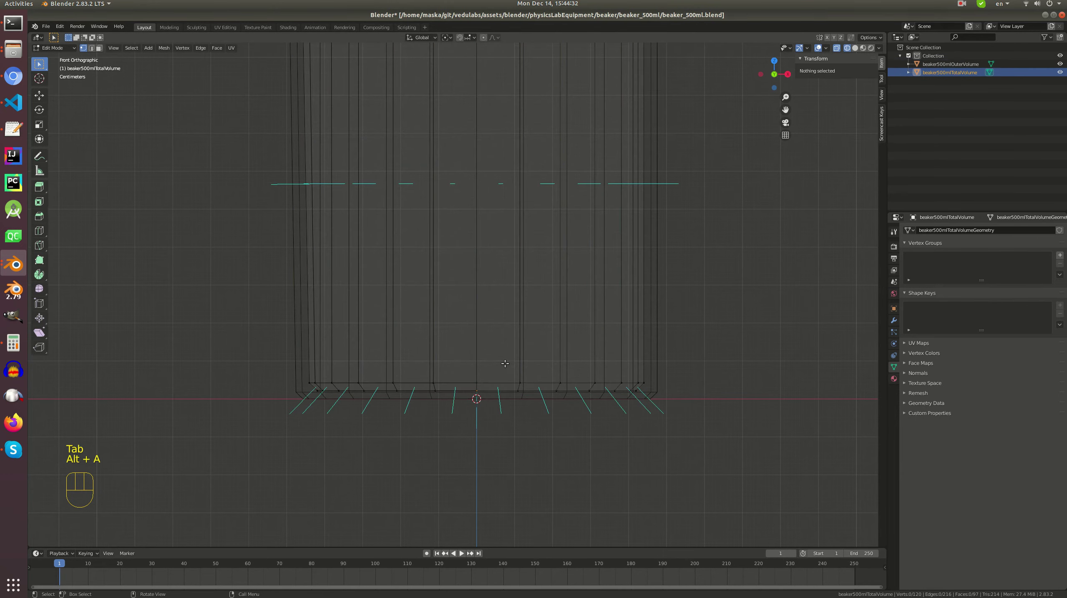
{"action": "left_click", "coordinate": [497, 377], "text": "alt"}
{"action": "key", "text": "g"}
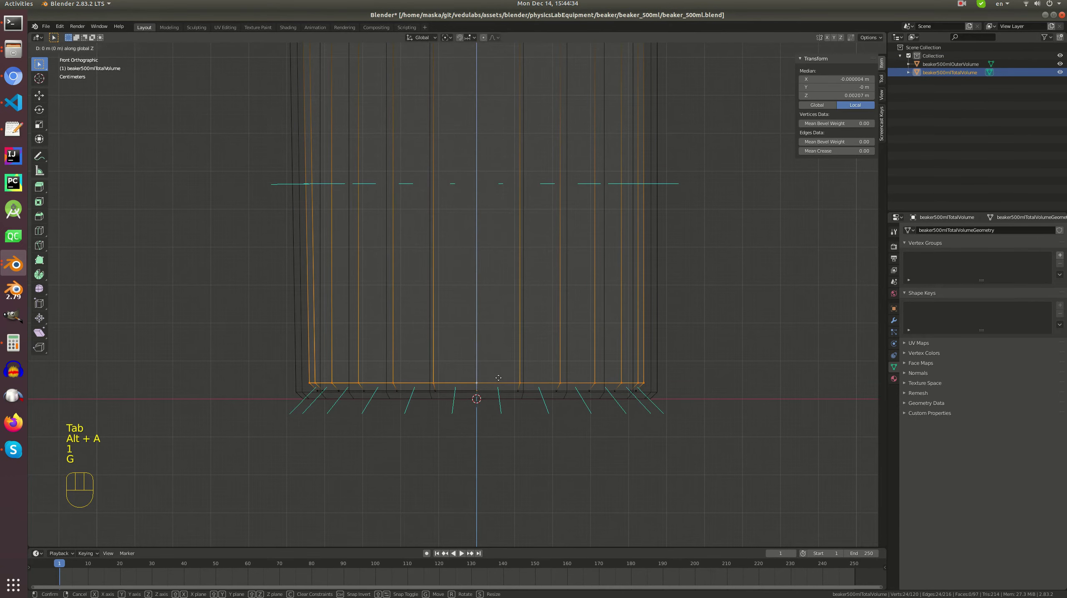
{"action": "left_click", "coordinate": [499, 382]}
{"action": "key", "text": "Tab"}
{"action": "key", "text": "ctrl+s"}
- Return to the front view and re-enter mesh editing on the inner volume
{"action": "middle_click_drag", "start_coordinate": [479, 335], "coordinate": [472, 247]}
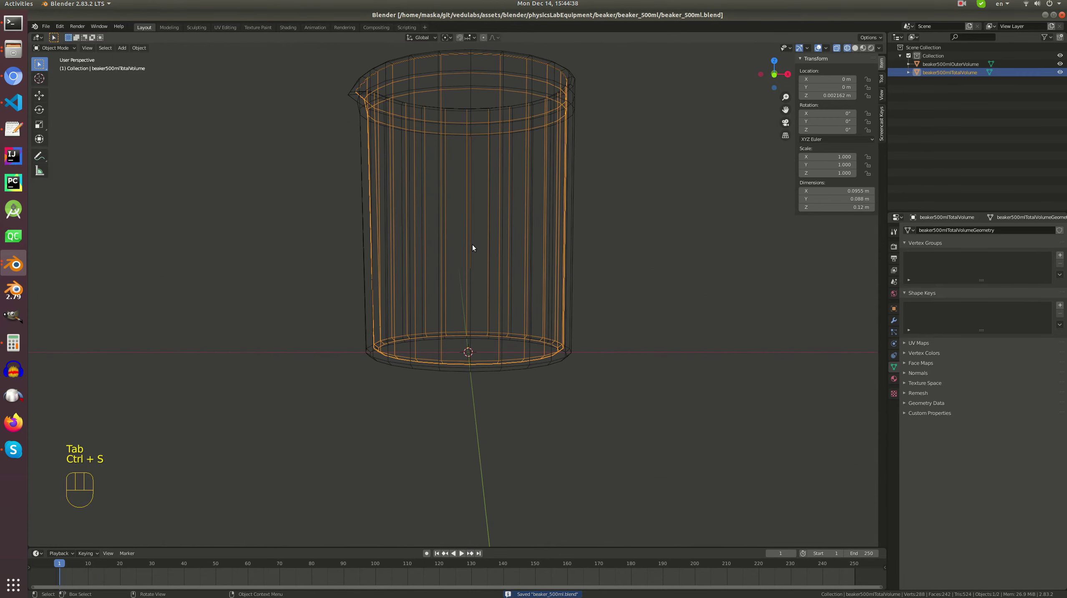
{"action": "key", "text": "KP_1"}
{"action": "scroll", "coordinate": [470, 180], "scroll_direction": "up", "scroll_amount": 1}
{"action": "scroll", "coordinate": [465, 187], "scroll_direction": "up", "scroll_amount": 2}
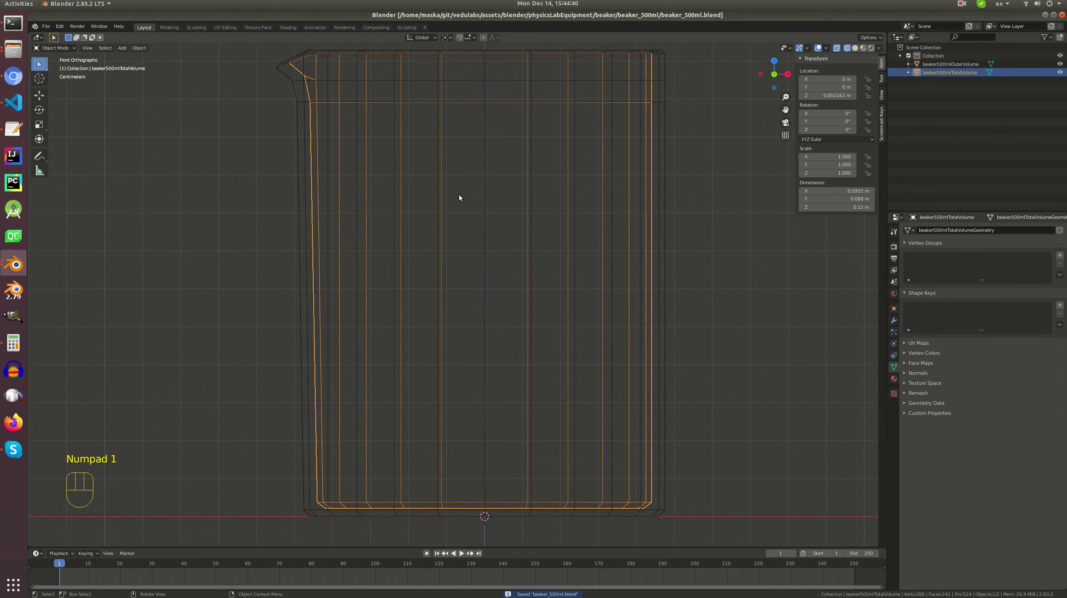
{"action": "key", "text": "Tab"}
{"action": "key", "text": "alt+a"}
{"action": "key", "text": "b"}
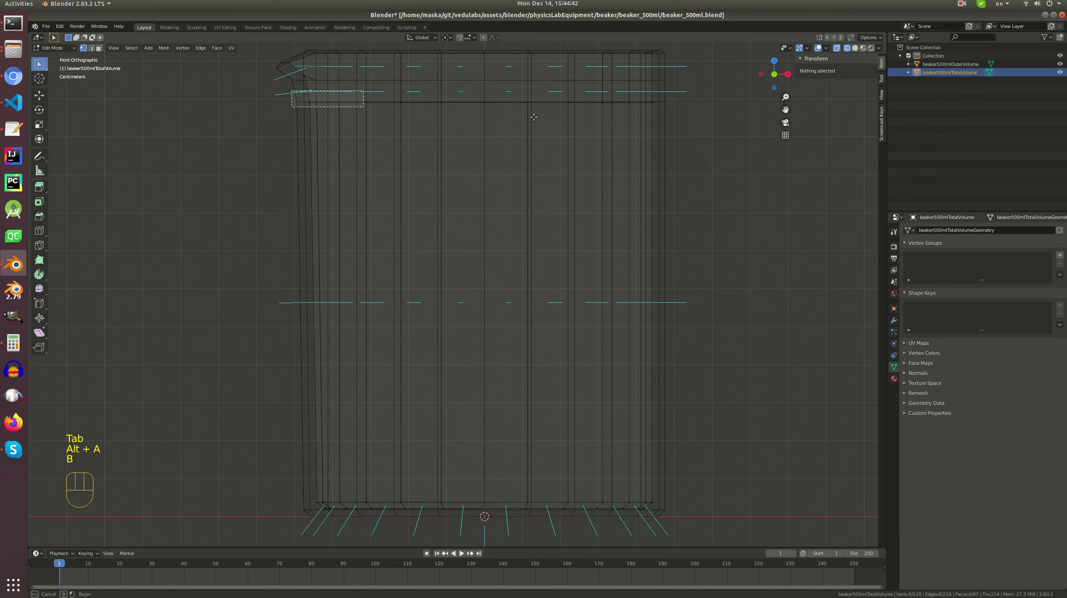
{"action": "left_click_drag", "start_coordinate": [291, 93], "coordinate": [707, 116]}
{"action": "middle_click_drag", "start_coordinate": [447, 135], "coordinate": [484, 146]}
{"action": "key", "text": "KP_1"}
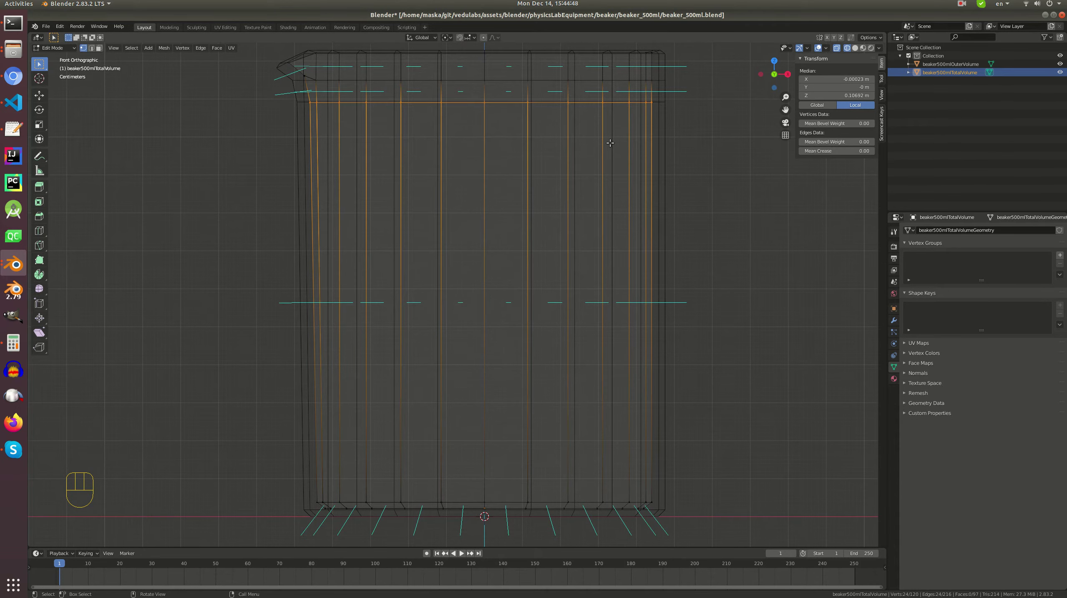
{"action": "key", "text": "alt+a"}
{"action": "key", "text": "b"}
{"action": "left_click_drag", "start_coordinate": [305, 97], "coordinate": [326, 110]}
{"action": "scroll", "coordinate": [326, 110], "scroll_direction": "up", "scroll_amount": 5}
{"action": "scroll", "coordinate": [415, 241], "scroll_direction": "down", "scroll_amount": 3}
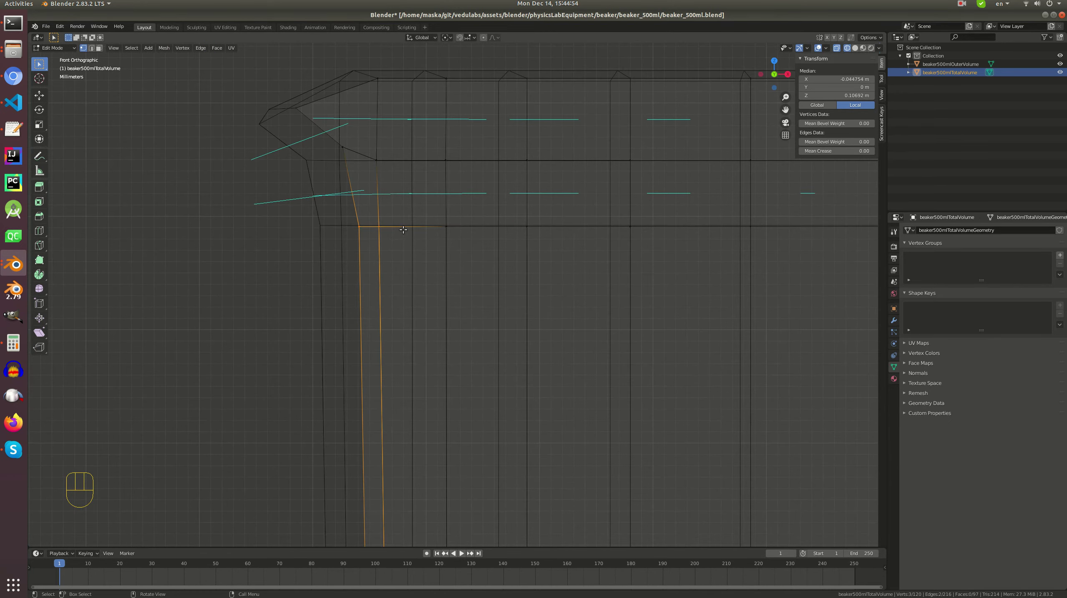
{"action": "key", "text": "g"}
{"action": "key", "text": "x"}
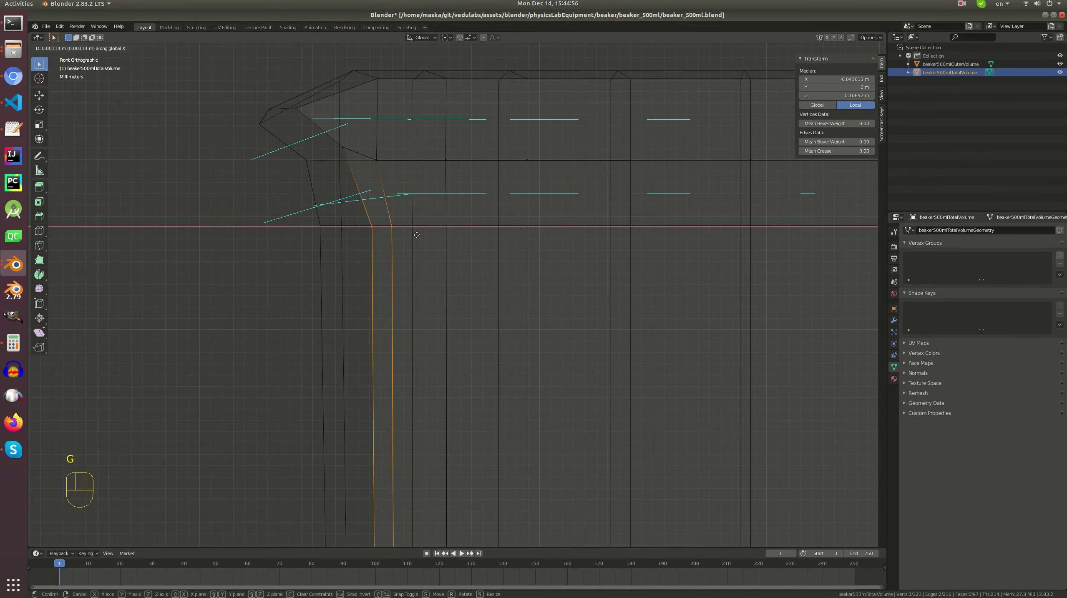
{"action": "right_click", "coordinate": [416, 235]}
{"action": "scroll", "coordinate": [393, 252], "scroll_direction": "down", "scroll_amount": 8}
{"action": "middle_click_drag", "start_coordinate": [448, 319], "coordinate": [416, 160], "text": "shift"}
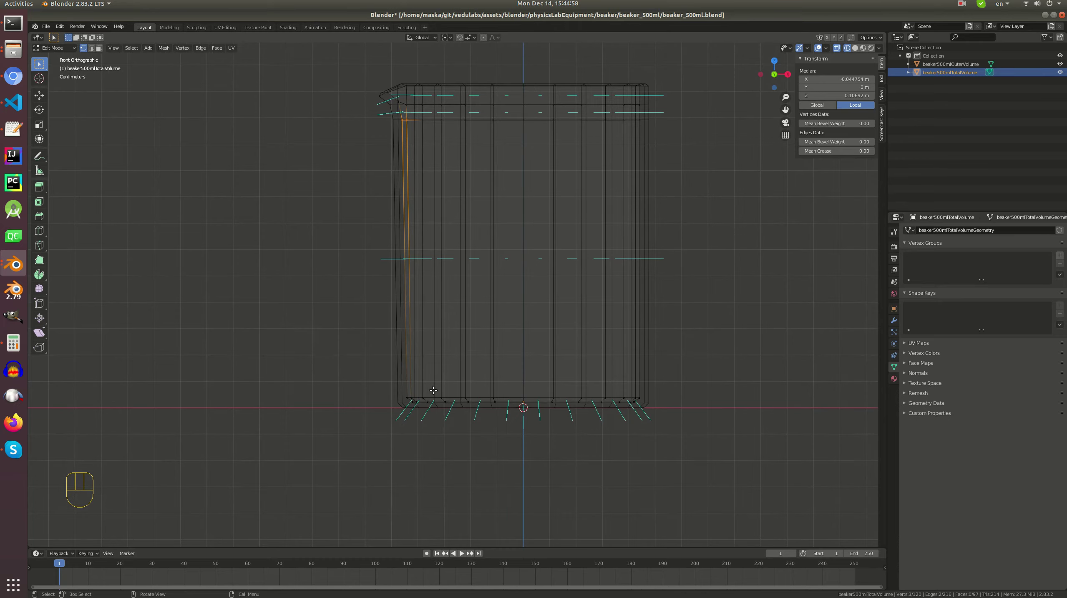
{"action": "scroll", "coordinate": [433, 390], "scroll_direction": "up", "scroll_amount": 3}
{"action": "left_click", "coordinate": [378, 468]}
{"action": "scroll", "coordinate": [402, 289], "scroll_direction": "down", "scroll_amount": 1}
{"action": "middle_click_drag", "start_coordinate": [408, 120], "coordinate": [415, 252], "text": "shift"}
{"action": "middle_click_drag", "start_coordinate": [415, 210], "coordinate": [356, 295]}
{"action": "scroll", "coordinate": [490, 308], "scroll_direction": "up", "scroll_amount": 2}
- Try flattening two spout vertices to one X position by scaling, then undo it
{"action": "left_click", "coordinate": [489, 307], "text": "shift"}
{"action": "middle_click_drag", "start_coordinate": [490, 307], "coordinate": [536, 295]}
{"action": "key", "text": "s"}
{"action": "key", "text": "x"}
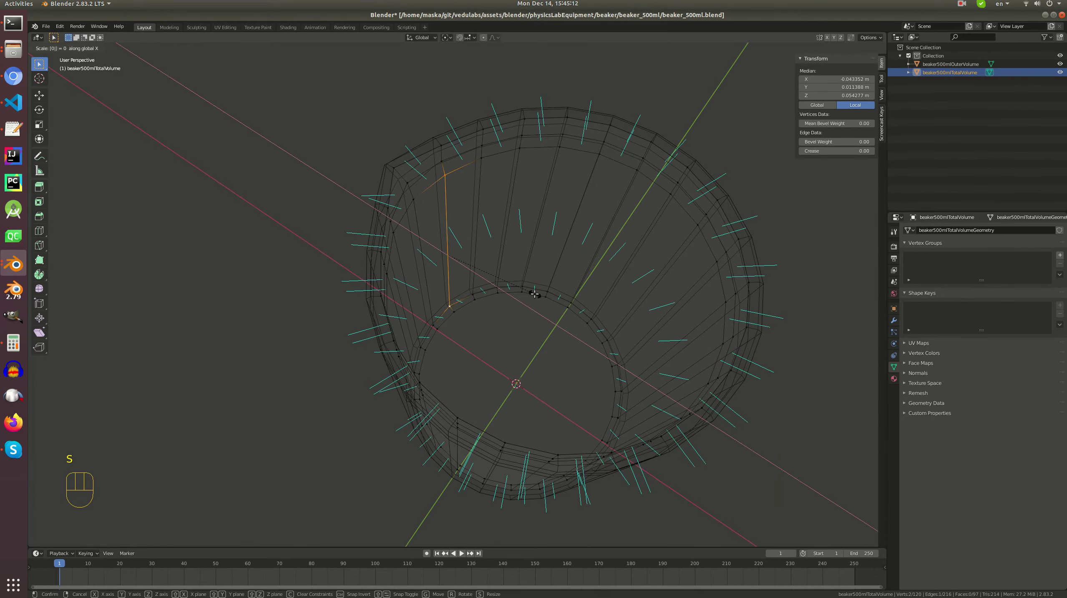
{"action": "key", "text": "Return"}
{"action": "mouse_move", "coordinate": [509, 290]}
{"action": "middle_mouse_down"}
{"action": "mouse_move", "coordinate": [496, 304]}
{"action": "mouse_move", "coordinate": [524, 290]}
{"action": "middle_mouse_up"}
{"action": "key", "text": "ctrl+z"}
{"action": "key", "text": "ctrl+z"}
- Set the upper spout vertex's X to -0.042533 m in the Transform panel
{"action": "left_click", "coordinate": [829, 79]}
{"action": "key", "text": "ctrl+c"}
{"action": "left_click", "coordinate": [453, 172]}
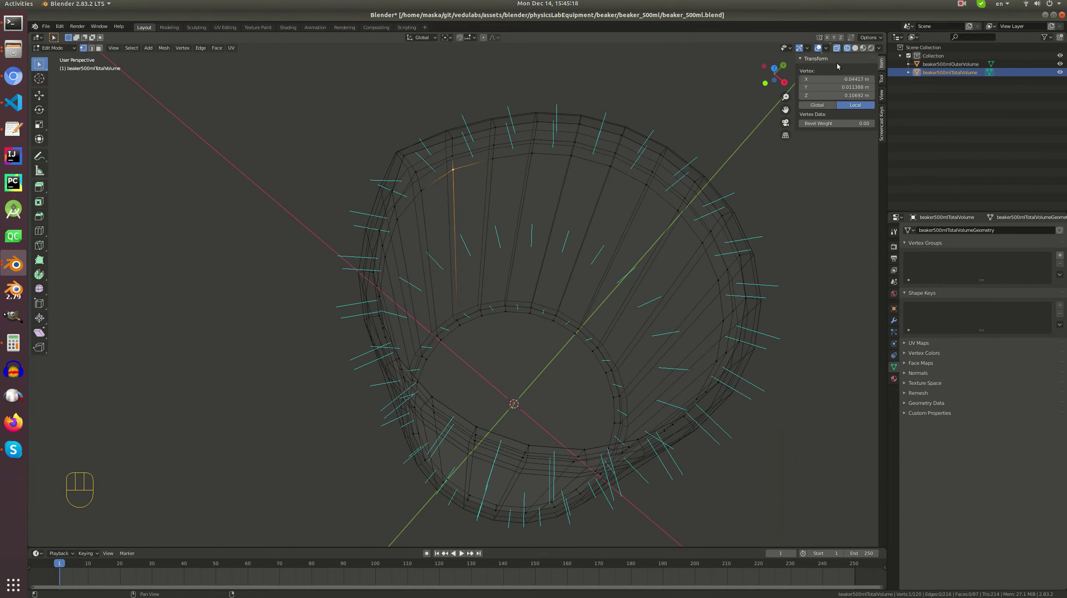
{"action": "key", "text": "ctrl+v"}
{"action": "key", "text": "Return"}
{"action": "left_click", "coordinate": [855, 48]}
{"action": "mouse_move", "coordinate": [545, 188]}
{"action": "middle_mouse_down"}
{"action": "mouse_move", "coordinate": [512, 160]}
{"action": "mouse_move", "coordinate": [541, 180]}
{"action": "mouse_move", "coordinate": [467, 164]}
{"action": "mouse_move", "coordinate": [458, 258]}
{"action": "middle_mouse_up"}
{"action": "key", "text": "Tab"}
{"action": "key", "text": "Tab"}
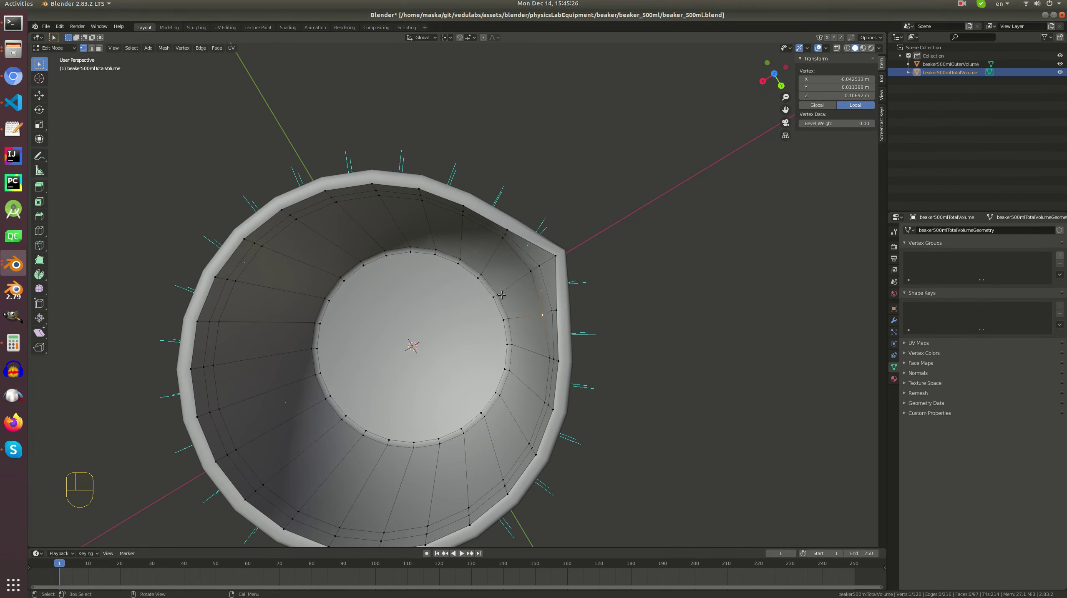
- Give the neighbouring spout vertex the same X of -0.042533 m and inspect the beaker
{"action": "left_click", "coordinate": [838, 78]}
{"action": "key", "text": "ctrl+z"}
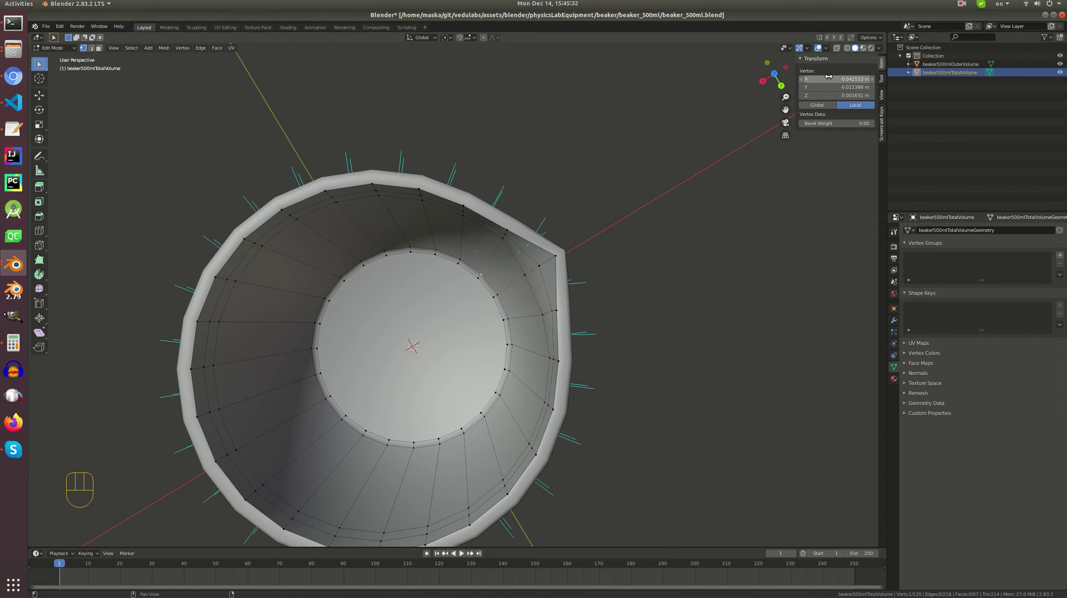
{"action": "left_click", "coordinate": [501, 239]}
{"action": "left_click", "coordinate": [503, 238]}
{"action": "left_click", "coordinate": [840, 98]}
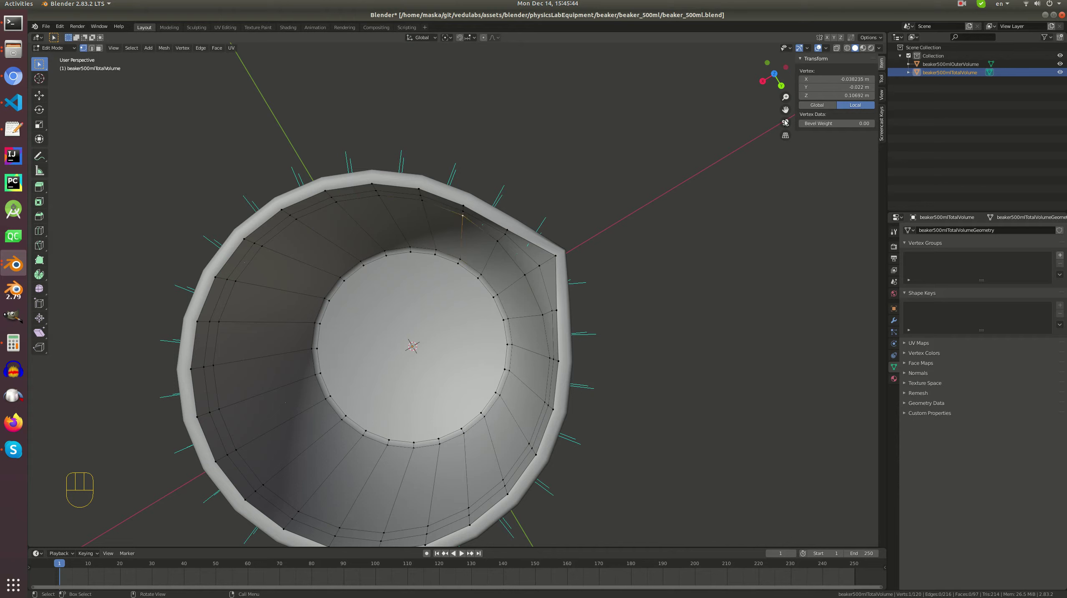
{"action": "left_click", "coordinate": [834, 80]}
{"action": "middle_click_drag", "start_coordinate": [502, 323], "coordinate": [522, 333]}
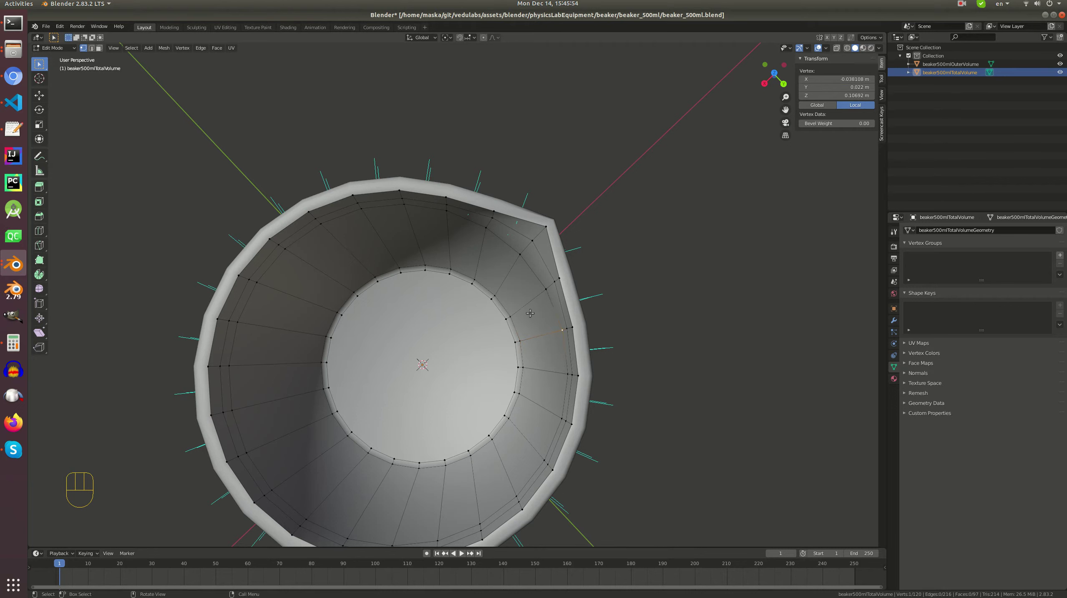
{"action": "mouse_move", "coordinate": [490, 307]}
{"action": "middle_mouse_down"}
{"action": "mouse_move", "coordinate": [548, 273]}
{"action": "mouse_move", "coordinate": [486, 307]}
{"action": "mouse_move", "coordinate": [552, 261]}
{"action": "mouse_move", "coordinate": [566, 232]}
{"action": "middle_mouse_up"}
{"action": "key", "text": "Tab"}
- Switch to front view and vertex select mode, then leave the inner volume's mesh
{"action": "key", "text": "KP_1"}
{"action": "key", "text": "z"}
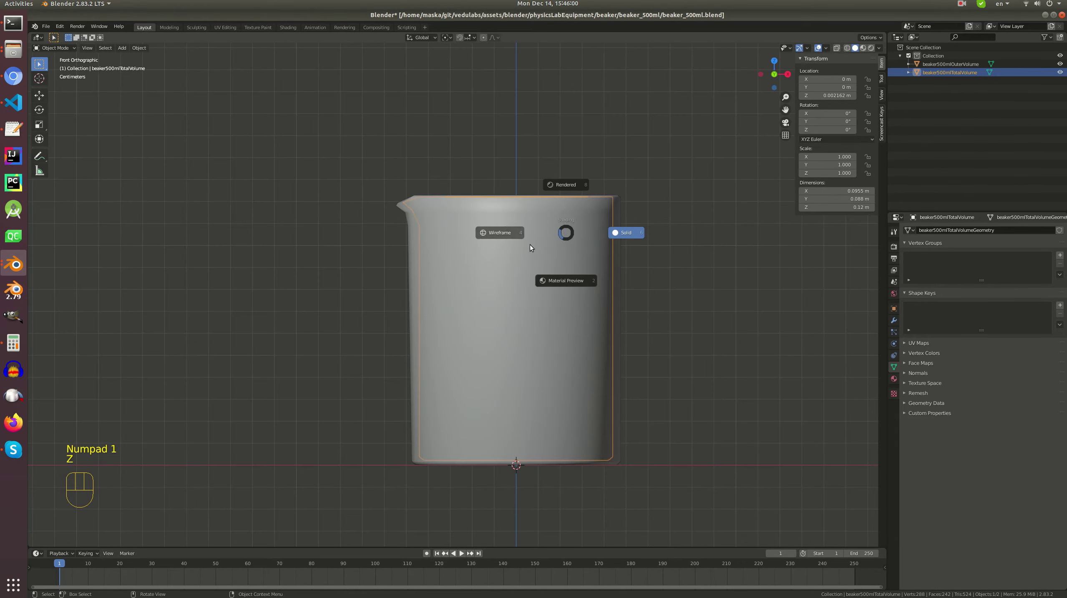
{"action": "scroll", "coordinate": [497, 261], "scroll_direction": "up", "scroll_amount": 3}
{"action": "key", "text": "Tab"}
{"action": "left_click", "coordinate": [385, 197]}
{"action": "middle_click_drag", "start_coordinate": [385, 197], "coordinate": [547, 213]}
{"action": "key", "text": "1"}
{"action": "key", "text": "Tab"}
- Select an outer shell spout vertex and orbit in solid shading so the spout faces front
{"action": "left_click", "coordinate": [555, 209]}
{"action": "key", "text": "Tab"}
{"action": "key", "text": "1"}
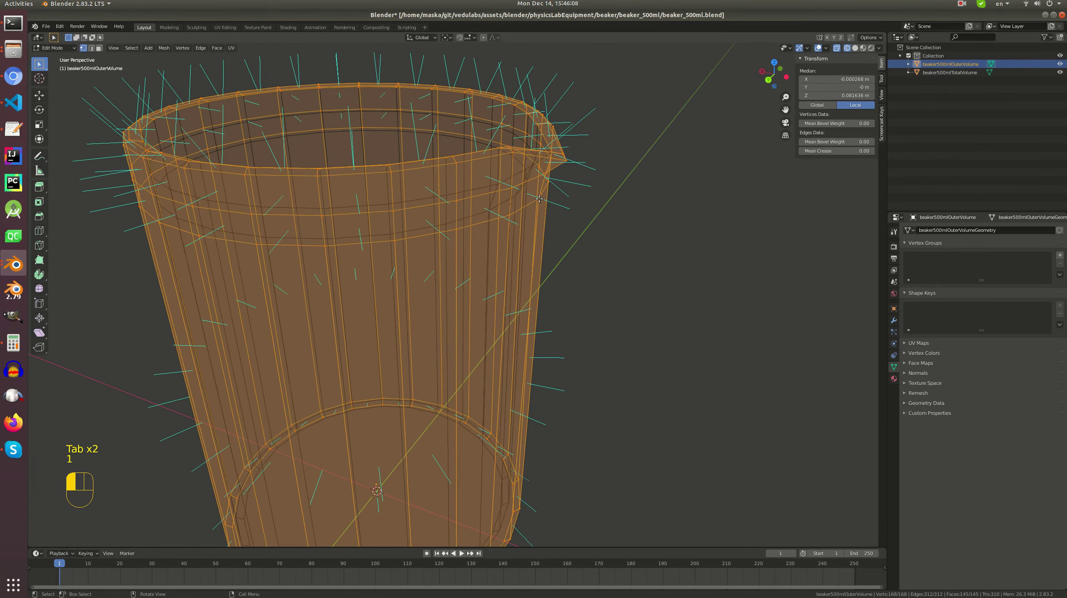
{"action": "left_click", "coordinate": [545, 202]}
{"action": "scroll", "coordinate": [565, 234], "scroll_direction": "down", "scroll_amount": 2}
{"action": "middle_click_drag", "start_coordinate": [576, 251], "coordinate": [441, 283]}
{"action": "mouse_move", "coordinate": [424, 269]}
{"action": "middle_mouse_down"}
{"action": "mouse_move", "coordinate": [432, 265]}
{"action": "mouse_move", "coordinate": [406, 269]}
{"action": "mouse_move", "coordinate": [389, 232]}
{"action": "middle_mouse_up"}
{"action": "left_click", "coordinate": [855, 48]}
{"action": "mouse_move", "coordinate": [390, 232]}
{"action": "middle_mouse_down"}
{"action": "mouse_move", "coordinate": [443, 227]}
{"action": "mouse_move", "coordinate": [459, 418]}
{"action": "middle_mouse_up"}
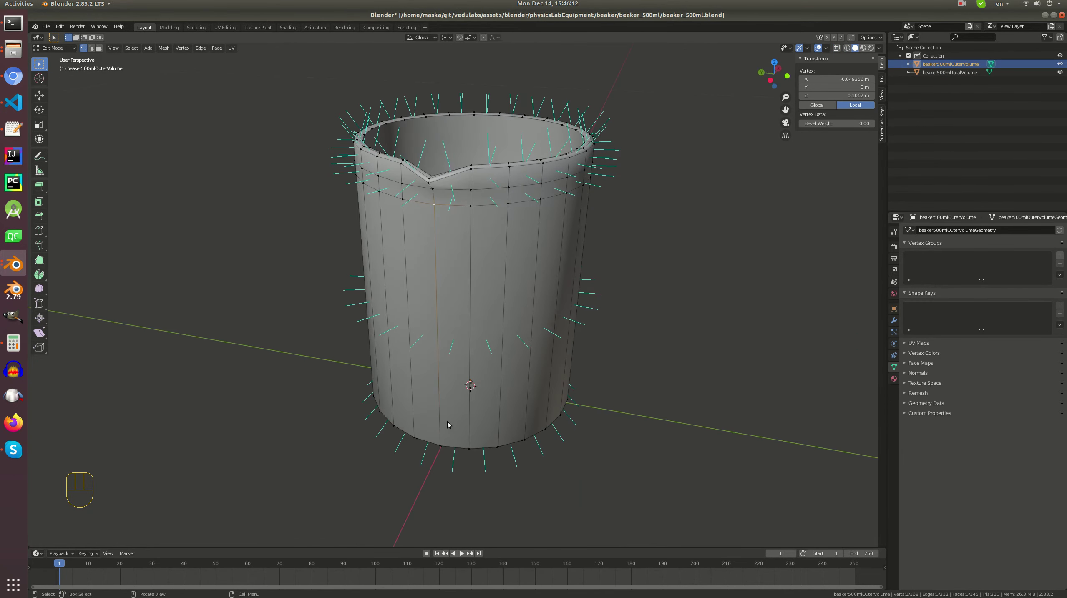
- Paste X -0.047574 m into the upper outer spout vertex and exit edit mode
{"action": "left_click", "coordinate": [829, 79]}
{"action": "key", "text": "ctrl+c"}
{"action": "left_click", "coordinate": [435, 228]}
{"action": "left_click", "coordinate": [435, 205]}
{"action": "left_click", "coordinate": [832, 79]}
{"action": "key", "text": "ctrl+v"}
{"action": "left_click", "coordinate": [842, 122]}
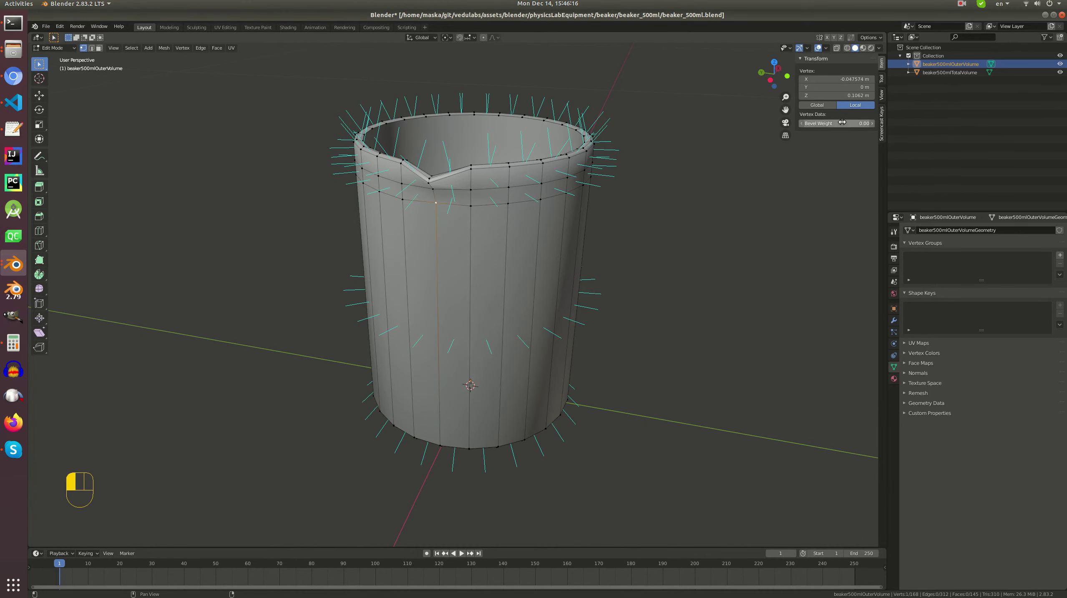
{"action": "middle_click_drag", "start_coordinate": [469, 216], "coordinate": [416, 179]}
{"action": "key", "text": "ctrl+z"}
{"action": "key", "text": "Tab"}
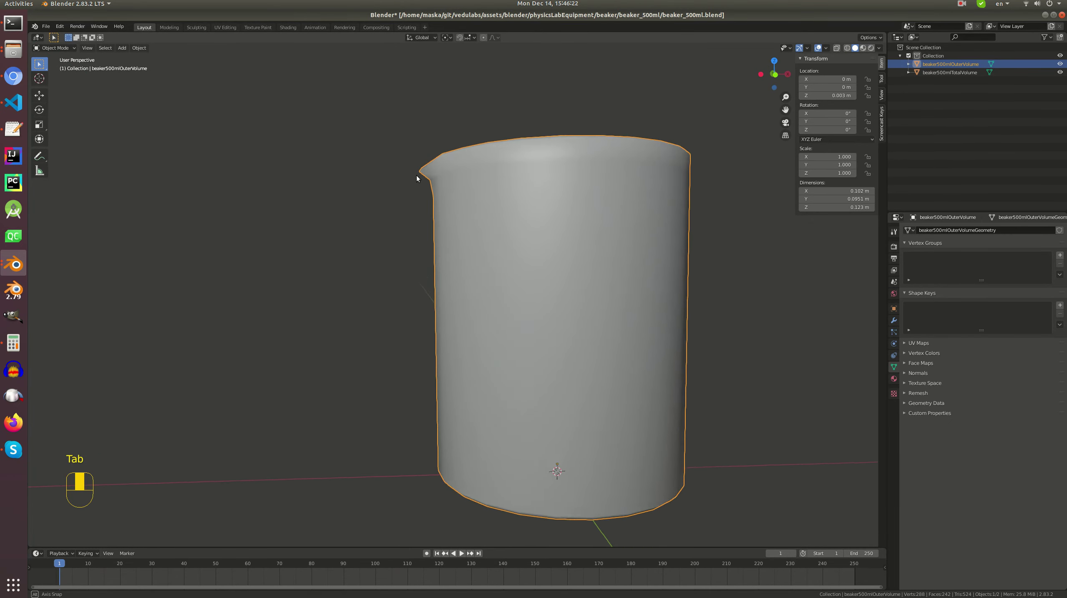
- Inspect the beaker in front wireframe view, then return to solid shading
{"action": "key", "text": "KP_1"}
{"action": "key", "text": "z"}
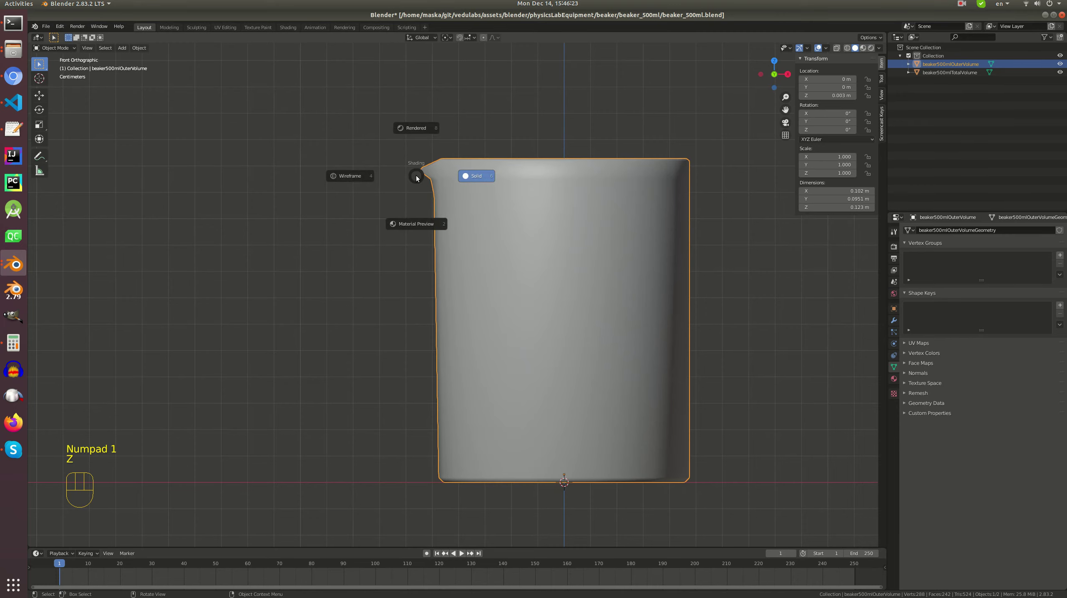
{"action": "left_click", "coordinate": [352, 179]}
{"action": "scroll", "coordinate": [576, 239], "scroll_direction": "up", "scroll_amount": 1}
{"action": "middle_click_drag", "start_coordinate": [575, 237], "coordinate": [514, 234], "text": "shift"}
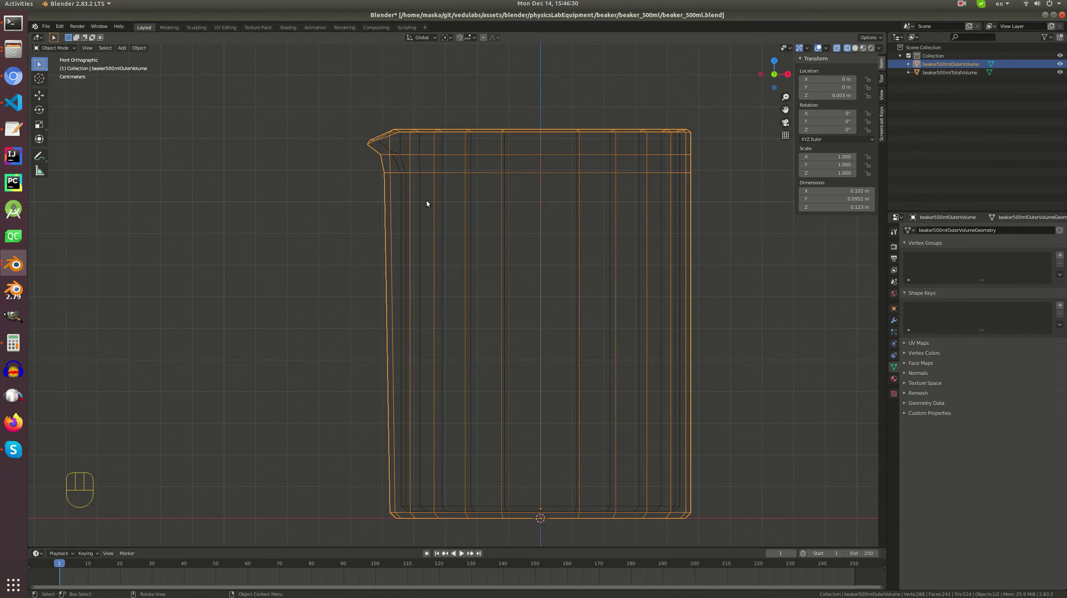
{"action": "scroll", "coordinate": [426, 201], "scroll_direction": "down", "scroll_amount": 2}
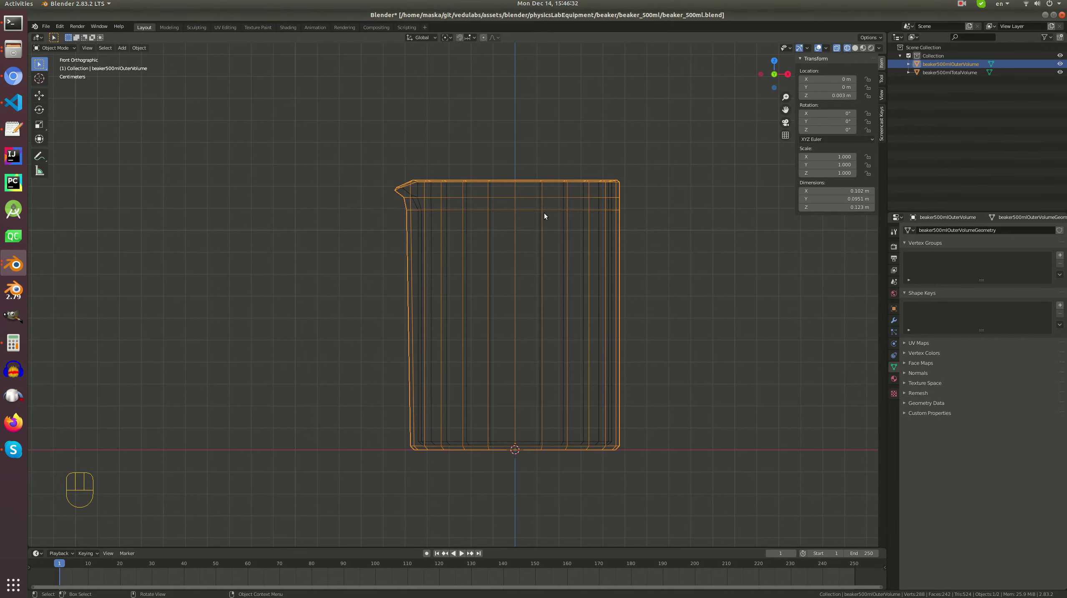
{"action": "mouse_move", "coordinate": [575, 217]}
{"action": "middle_mouse_down"}
{"action": "mouse_move", "coordinate": [514, 256]}
{"action": "mouse_move", "coordinate": [452, 259]}
{"action": "mouse_move", "coordinate": [512, 253]}
{"action": "mouse_move", "coordinate": [611, 212]}
{"action": "mouse_move", "coordinate": [606, 178]}
{"action": "mouse_move", "coordinate": [571, 216]}
{"action": "mouse_move", "coordinate": [585, 240]}
{"action": "mouse_move", "coordinate": [599, 218]}
{"action": "middle_mouse_up"}
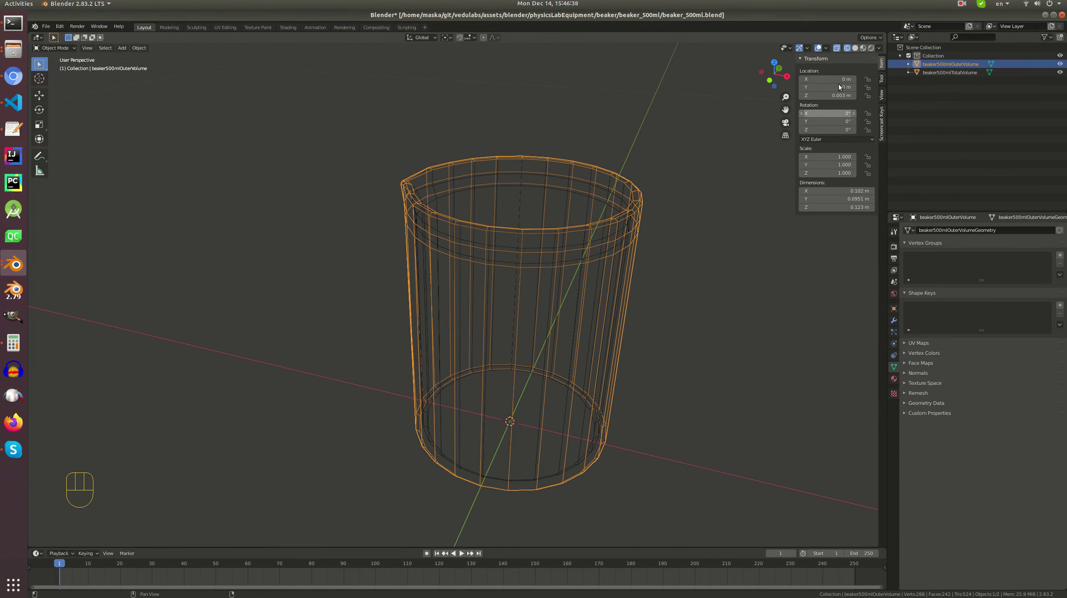
{"action": "left_click", "coordinate": [855, 47]}
{"action": "mouse_move", "coordinate": [641, 145]}
{"action": "middle_mouse_down"}
{"action": "mouse_move", "coordinate": [515, 193]}
{"action": "mouse_move", "coordinate": [679, 132]}
{"action": "mouse_move", "coordinate": [725, 132]}
{"action": "mouse_move", "coordinate": [571, 147]}
{"action": "mouse_move", "coordinate": [592, 156]}
{"action": "mouse_move", "coordinate": [564, 124]}
{"action": "mouse_move", "coordinate": [564, 203]}
{"action": "mouse_move", "coordinate": [557, 150]}
{"action": "middle_mouse_up"}
{"action": "scroll", "coordinate": [578, 162], "scroll_direction": "down", "scroll_amount": 4}
{"action": "scroll", "coordinate": [565, 200], "scroll_direction": "up", "scroll_amount": 3}
- Deselect everything and save beaker_500ml.blend
{"action": "key", "text": "alt+a"}
{"action": "key", "text": "ctrl+s"}
{"action": "scroll", "coordinate": [553, 173], "scroll_direction": "up", "scroll_amount": 2}
{"action": "key", "text": "ctrl+s"}
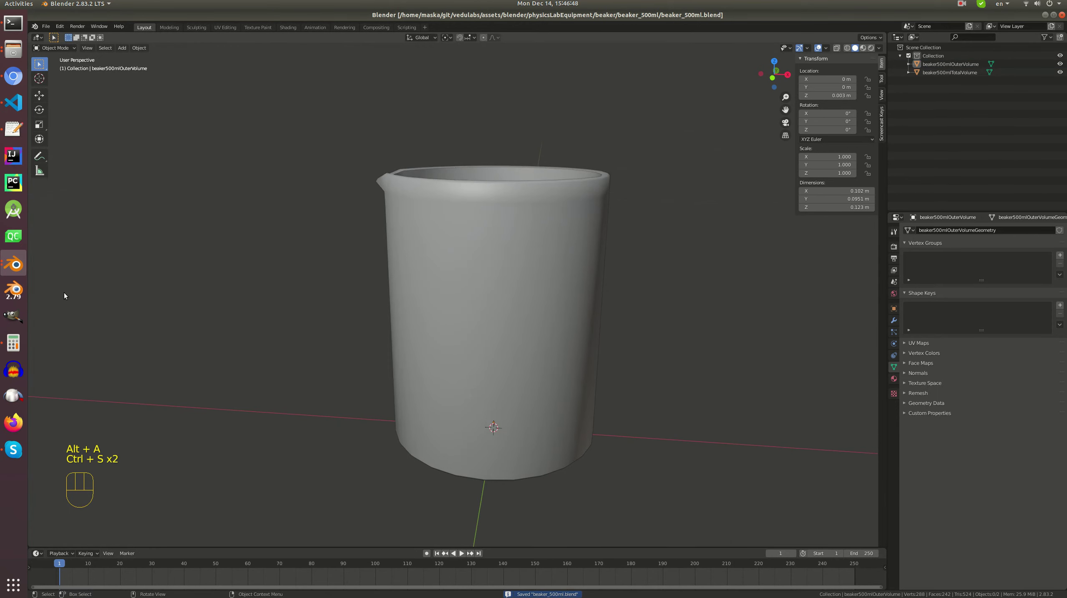
- Launch GIMP, glance at the 500ml beaker search results, and bring GIMP forward
{"action": "left_click", "coordinate": [15, 315]}
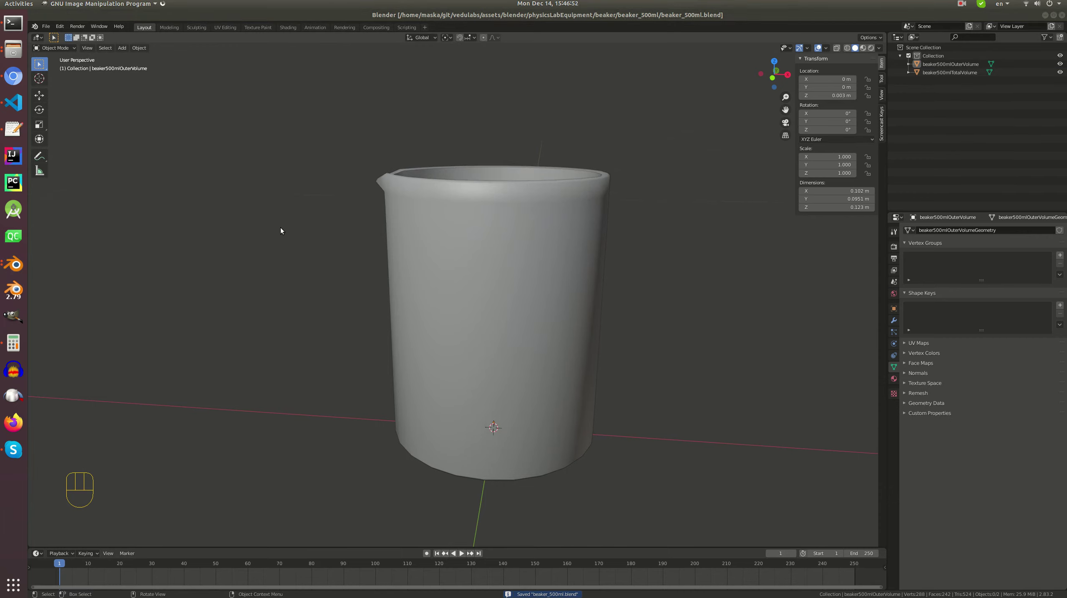
{"action": "left_click", "coordinate": [13, 76]}
{"action": "left_click", "coordinate": [280, 27]}
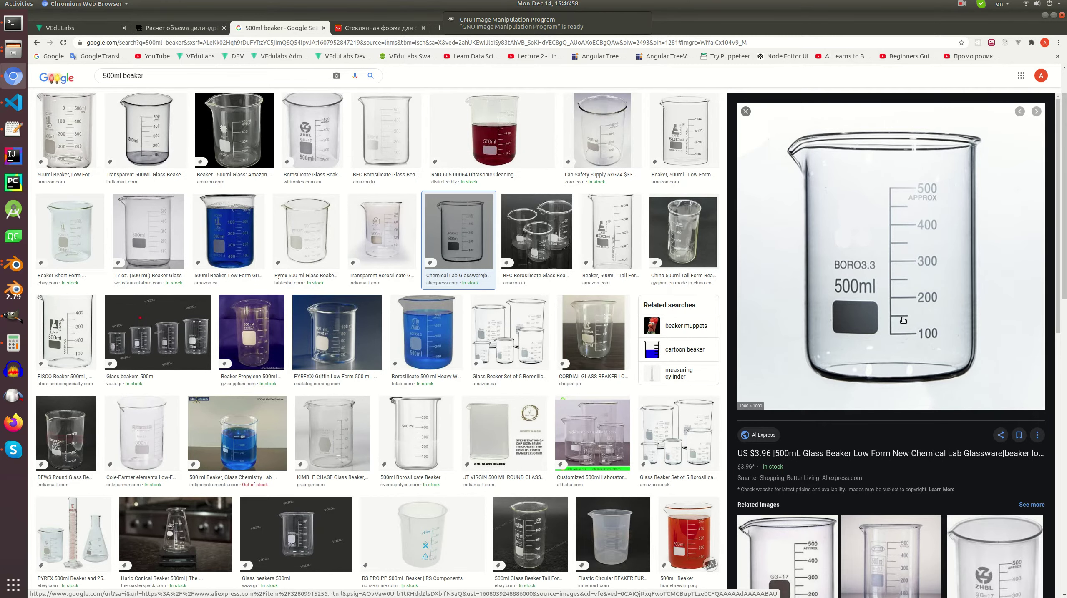
{"action": "key", "text": "alt+Tab"}
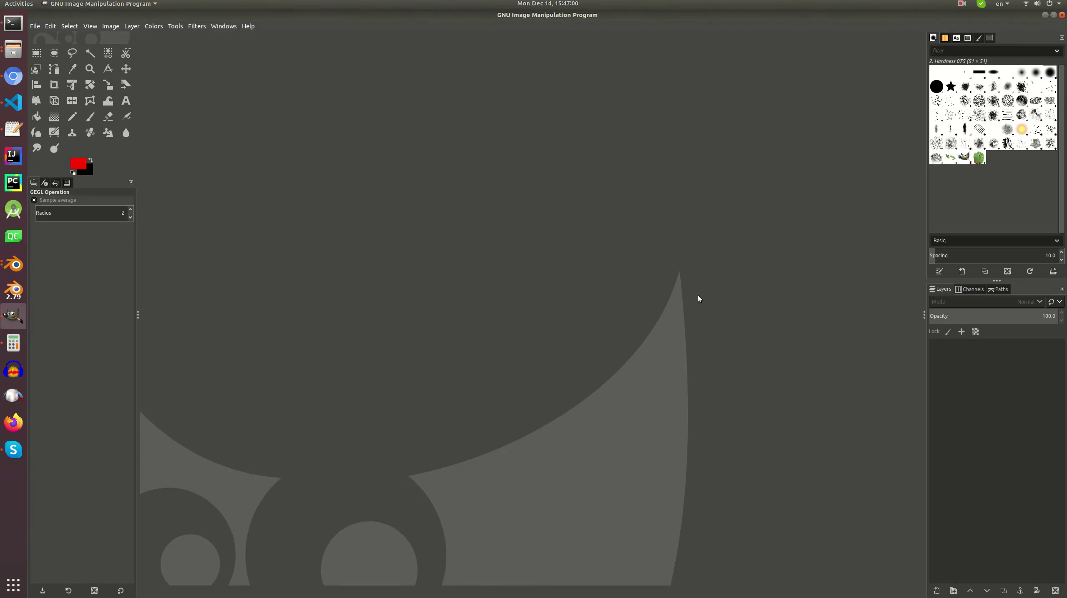
- Create a new 1024×1024 image with its Background layer intact
{"action": "left_click", "coordinate": [35, 26]}
{"action": "left_click", "coordinate": [48, 37]}
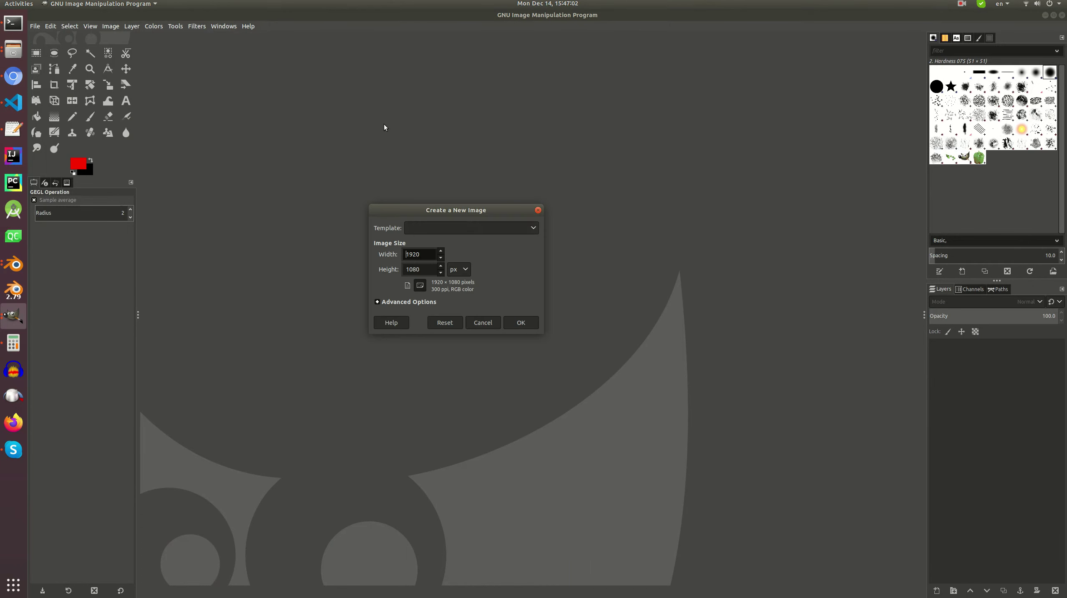
{"action": "type", "text": "1024"}
{"action": "key", "text": "Tab"}
{"action": "type", "text": "1024"}
{"action": "key", "text": "Return"}
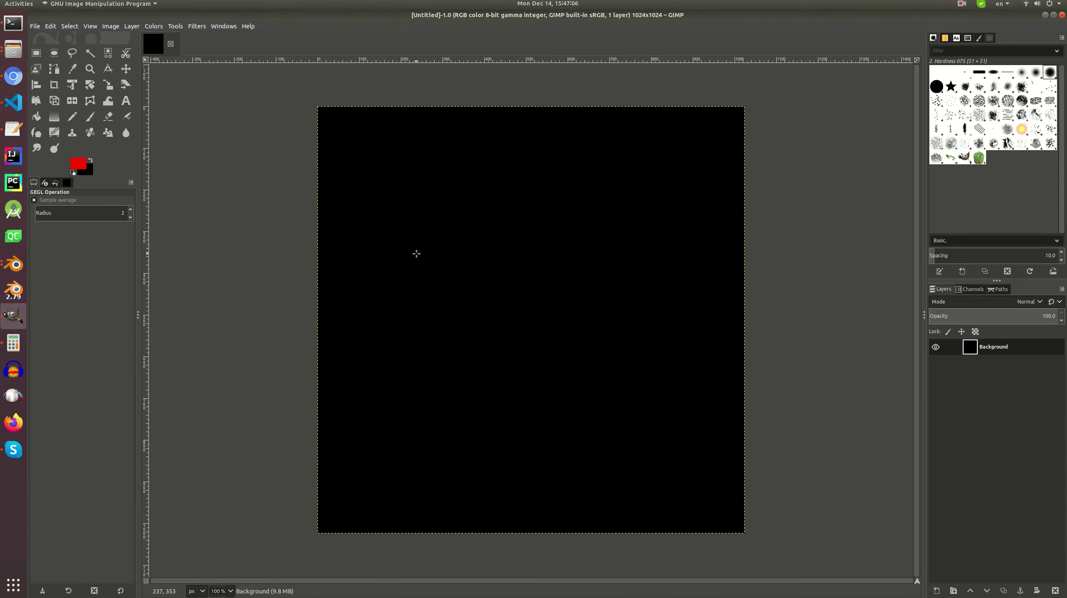
{"action": "left_click", "coordinate": [1055, 591]}
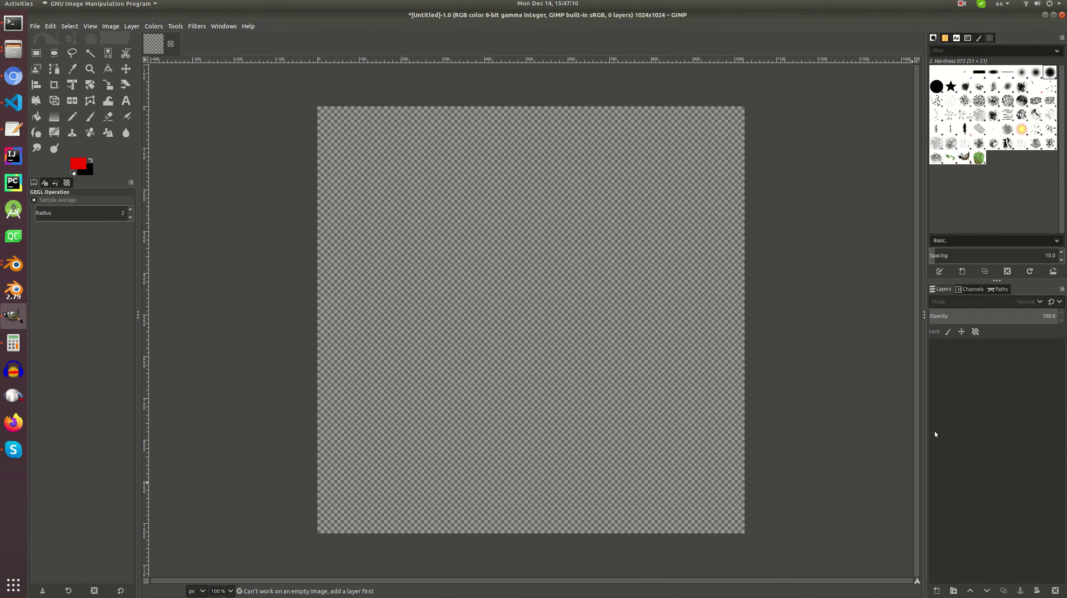
{"action": "key", "text": "ctrl+z"}
- Save it as beaker500ml.xcf in beaker_500ml/maps/src, then return to the browser
{"action": "key", "text": "ctrl+s"}
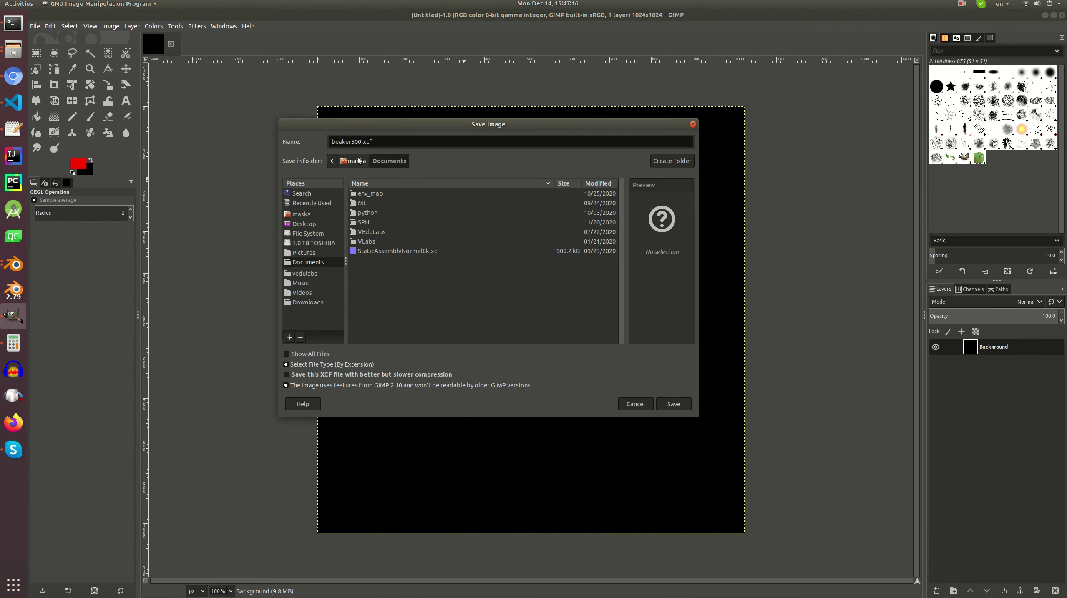
{"action": "left_click", "coordinate": [325, 272]}
{"action": "left_click", "coordinate": [394, 163]}
{"action": "double_click", "coordinate": [376, 194]}
{"action": "double_click", "coordinate": [376, 194]}
{"action": "left_click", "coordinate": [390, 192]}
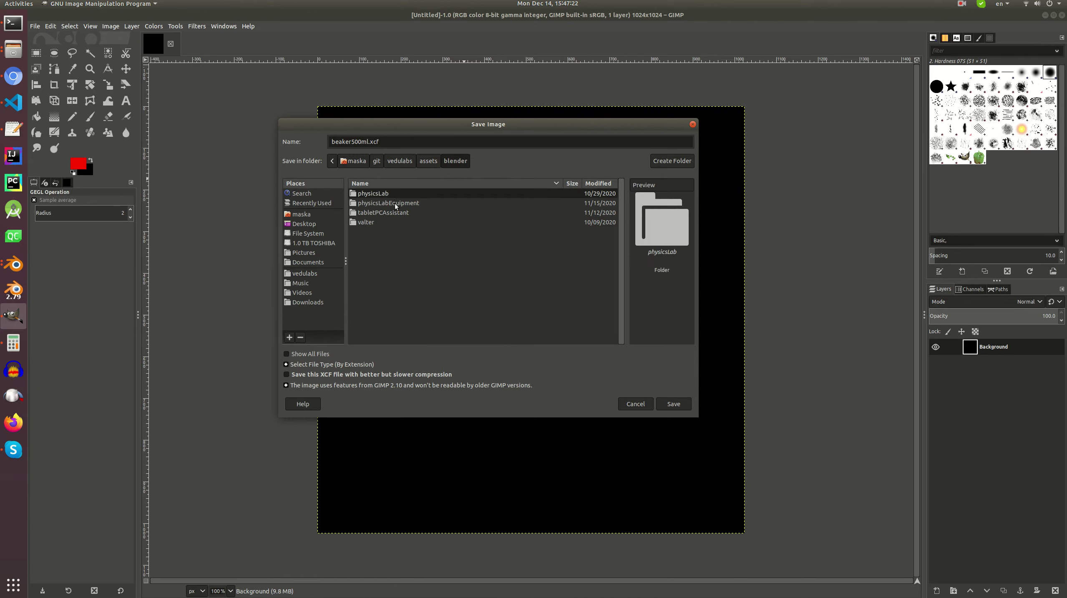
{"action": "double_click", "coordinate": [398, 204]}
{"action": "double_click", "coordinate": [384, 194]}
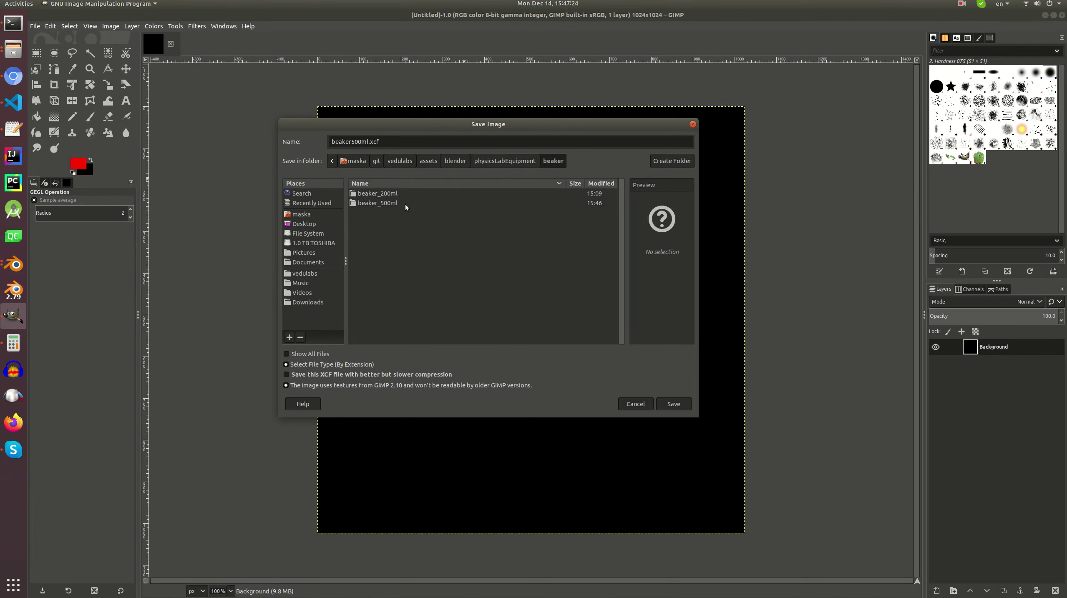
{"action": "double_click", "coordinate": [405, 205]}
{"action": "double_click", "coordinate": [376, 194]}
{"action": "double_click", "coordinate": [362, 194]}
{"action": "left_click", "coordinate": [673, 404]}
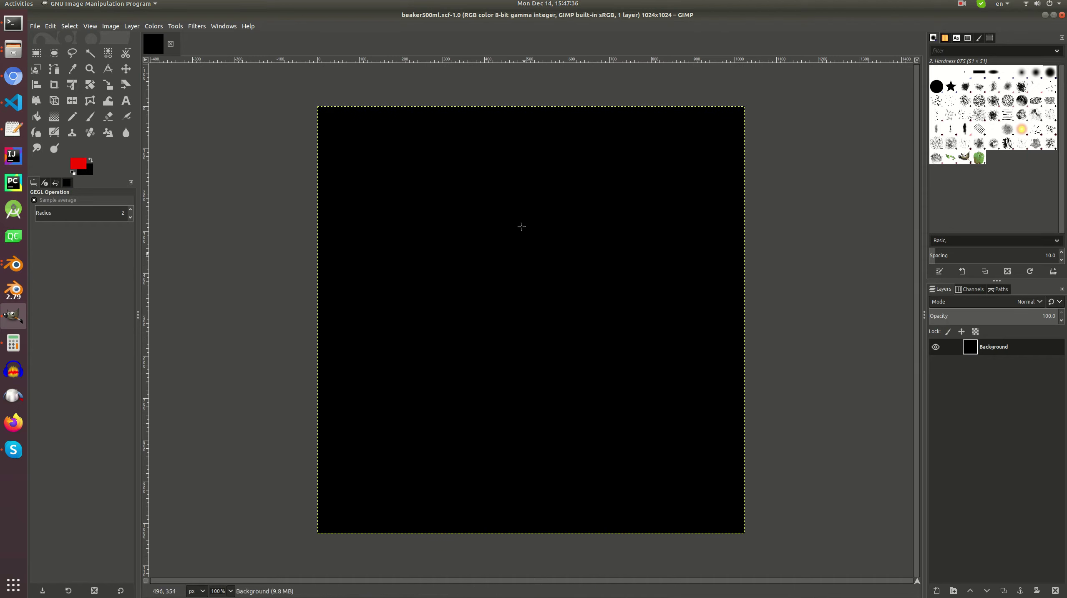
{"action": "mouse_move", "coordinate": [559, 375]}
{"action": "middle_mouse_down"}
{"action": "mouse_move", "coordinate": [537, 372]}
{"action": "mouse_move", "coordinate": [547, 366]}
{"action": "middle_mouse_up"}
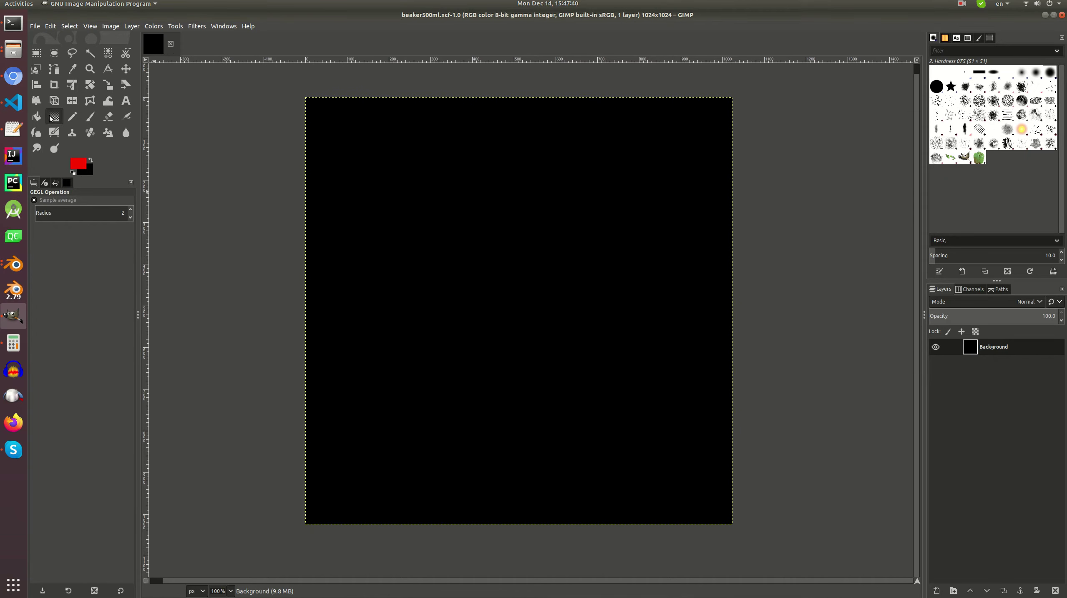
{"action": "left_click", "coordinate": [13, 76]}
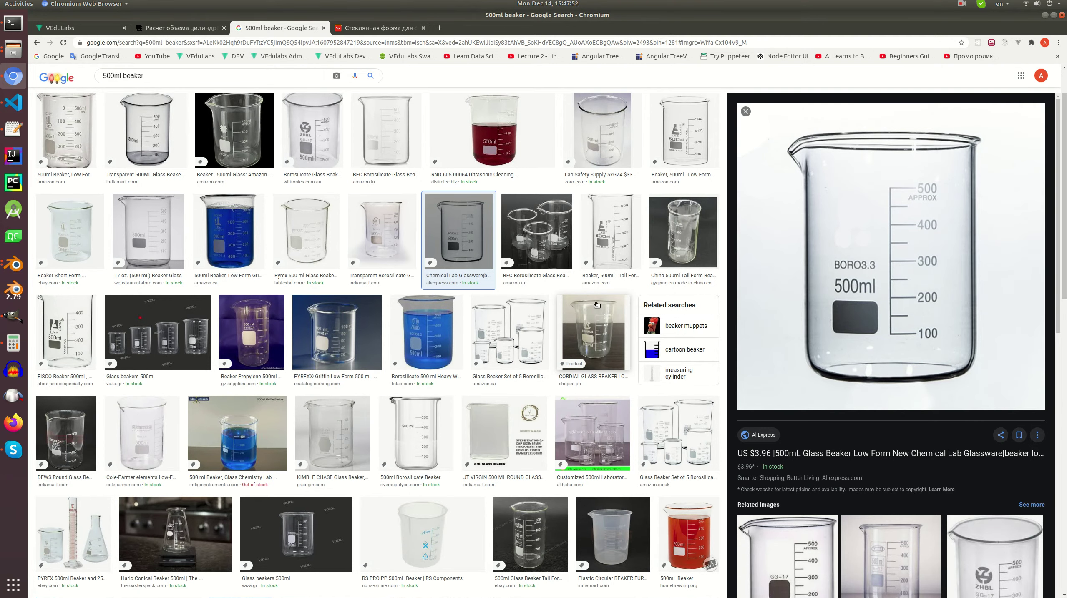
- Switch from the Chromium beaker search to beaker500ml.xcf in GIMP
{"action": "key", "text": "alt+Tab"}
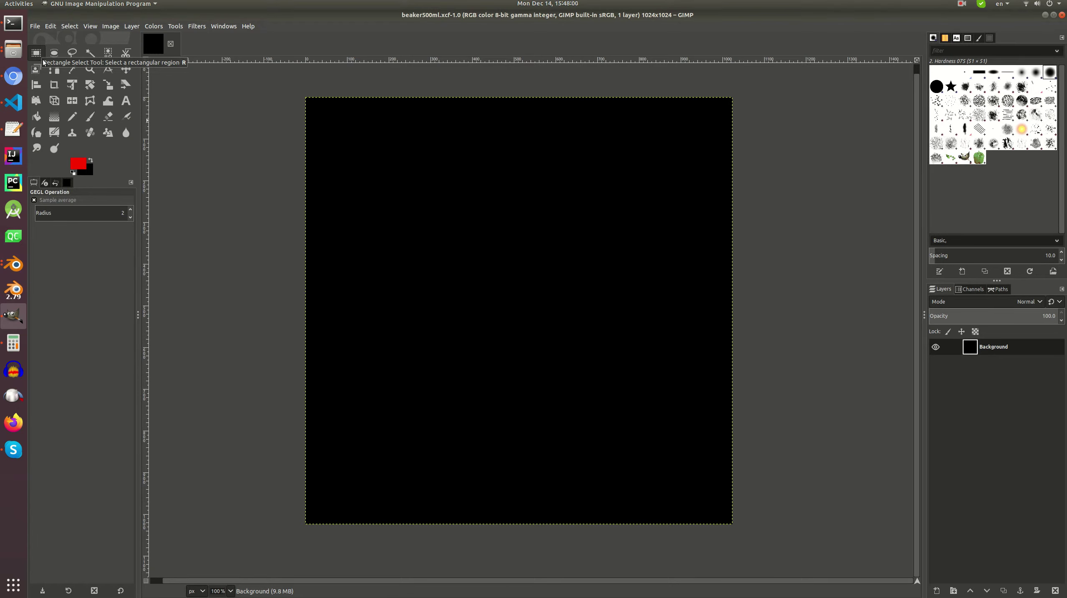
- Add a vertical guide at the image centre, x 512
{"action": "left_click_drag", "start_coordinate": [146, 256], "coordinate": [518, 296]}
{"action": "scroll", "coordinate": [519, 68], "scroll_direction": "up", "scroll_amount": 1}
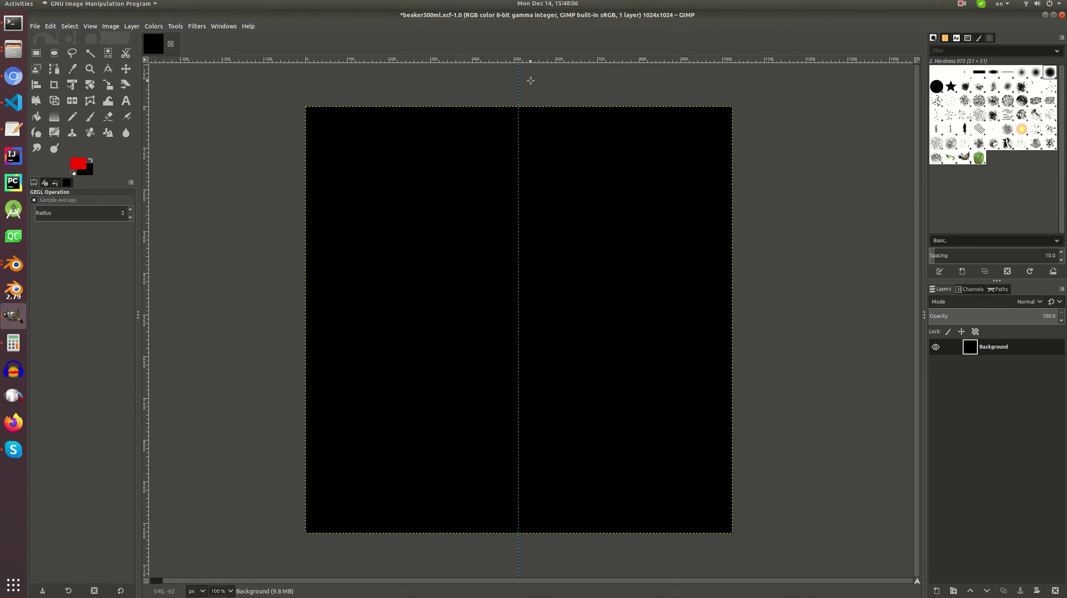
{"action": "scroll", "coordinate": [533, 77], "scroll_direction": "up", "scroll_amount": 11, "text": "ctrl"}
{"action": "scroll", "coordinate": [476, 77], "scroll_direction": "up", "scroll_amount": 1, "text": "ctrl"}
{"action": "key", "text": "m"}
{"action": "left_click_drag", "start_coordinate": [358, 86], "coordinate": [417, 90]}
{"action": "scroll", "coordinate": [453, 155], "scroll_direction": "down", "scroll_amount": 5, "text": "ctrl"}
{"action": "scroll", "coordinate": [455, 171], "scroll_direction": "down", "scroll_amount": 10, "text": "ctrl"}
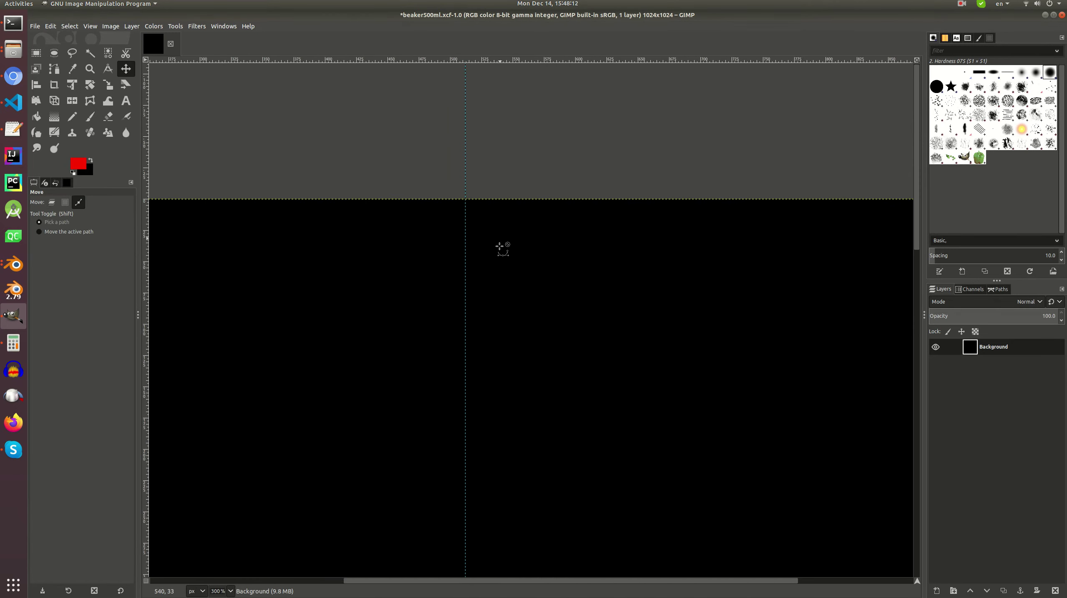
{"action": "scroll", "coordinate": [471, 261], "scroll_direction": "up", "scroll_amount": 3, "text": "ctrl"}
{"action": "scroll", "coordinate": [471, 261], "scroll_direction": "up", "scroll_amount": 5, "text": "ctrl"}
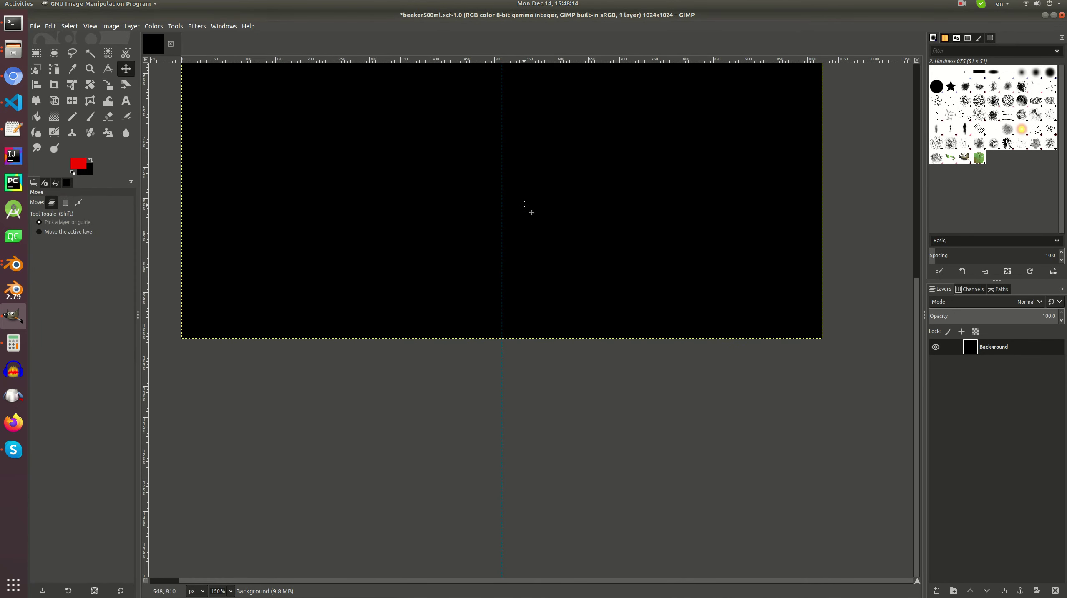
- Select a thin strip near the image bottom and add a second vertical guide at x 425
{"action": "key", "text": "r"}
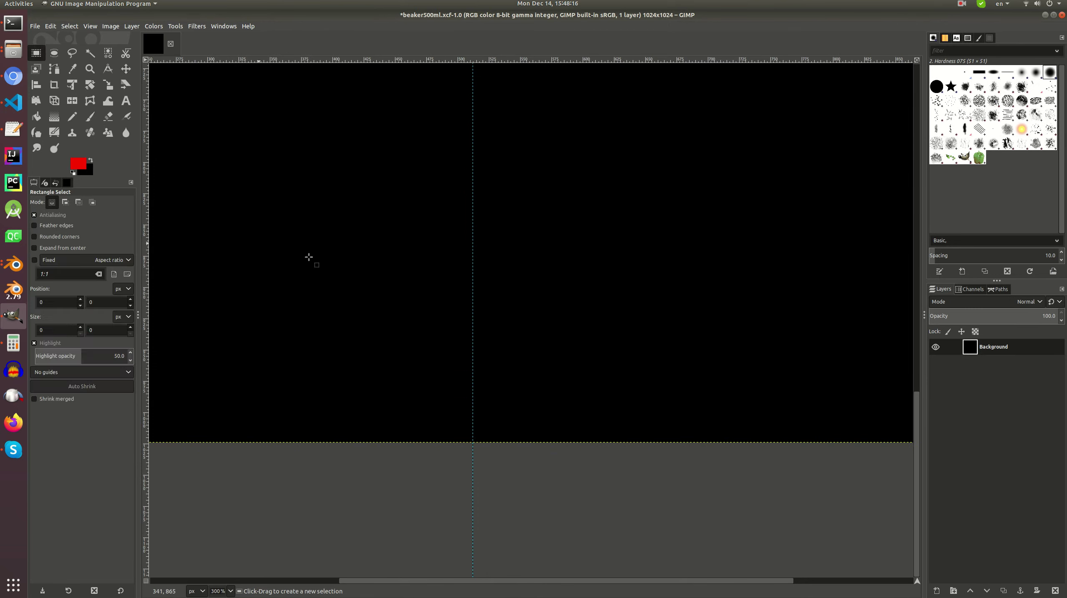
{"action": "left_click_drag", "start_coordinate": [386, 407], "coordinate": [558, 409]}
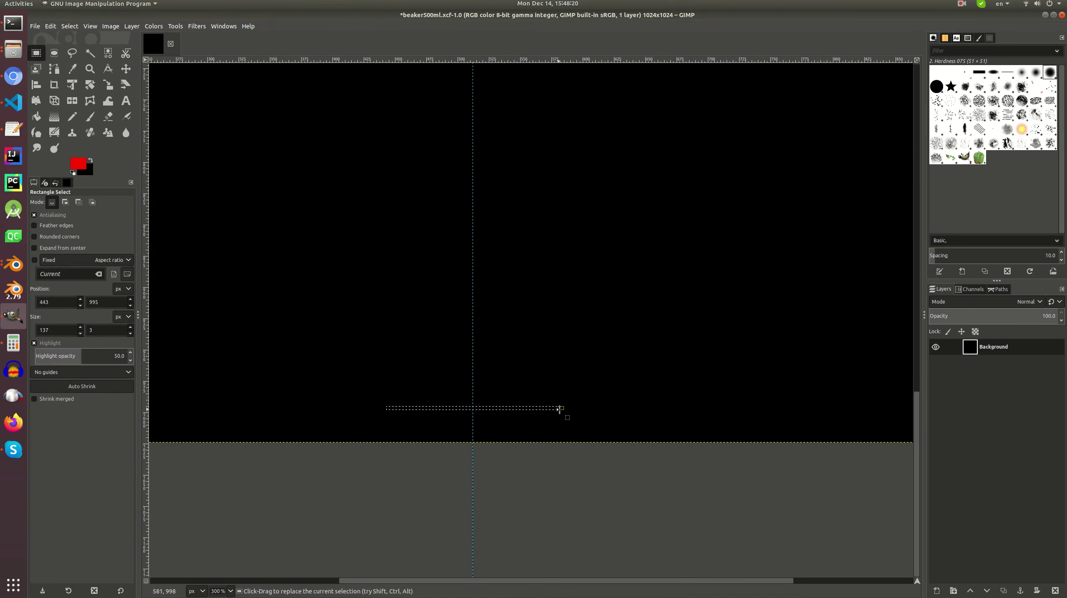
{"action": "left_click_drag", "start_coordinate": [145, 112], "coordinate": [362, 120]}
{"action": "scroll", "coordinate": [359, 67], "scroll_direction": "up", "scroll_amount": 9, "text": "ctrl"}
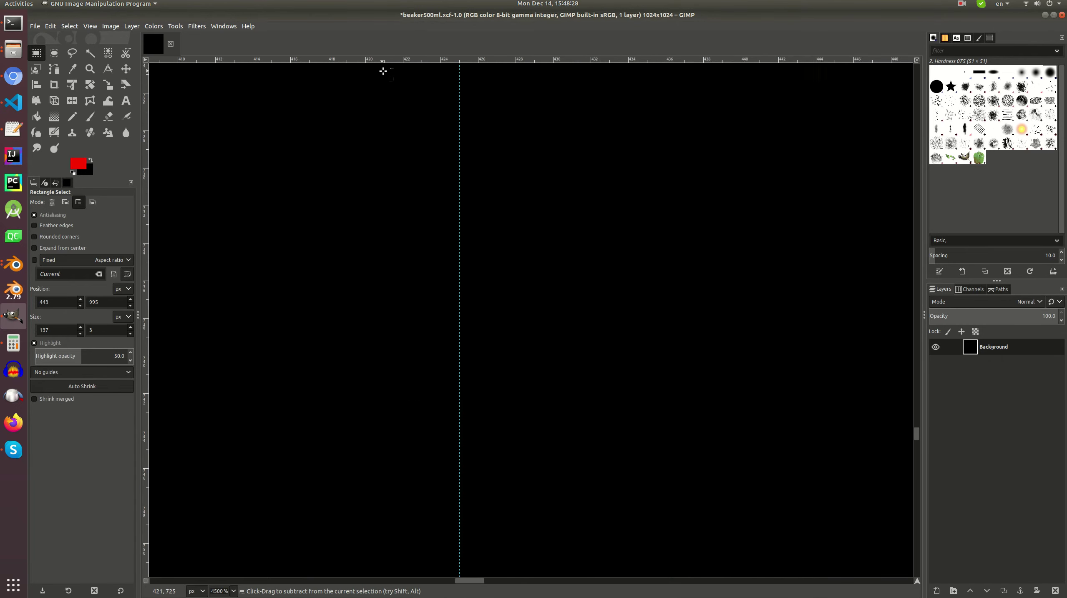
{"action": "key", "text": "m"}
{"action": "mouse_move", "coordinate": [492, 90]}
{"action": "left_mouse_down"}
{"action": "mouse_move", "coordinate": [477, 89]}
{"action": "mouse_move", "coordinate": [513, 88]}
{"action": "mouse_move", "coordinate": [450, 86]}
{"action": "mouse_move", "coordinate": [491, 84]}
{"action": "left_mouse_up"}
{"action": "scroll", "coordinate": [553, 274], "scroll_direction": "down", "scroll_amount": 12, "text": "ctrl"}
{"action": "scroll", "coordinate": [503, 353], "scroll_direction": "up", "scroll_amount": 8, "text": "ctrl"}
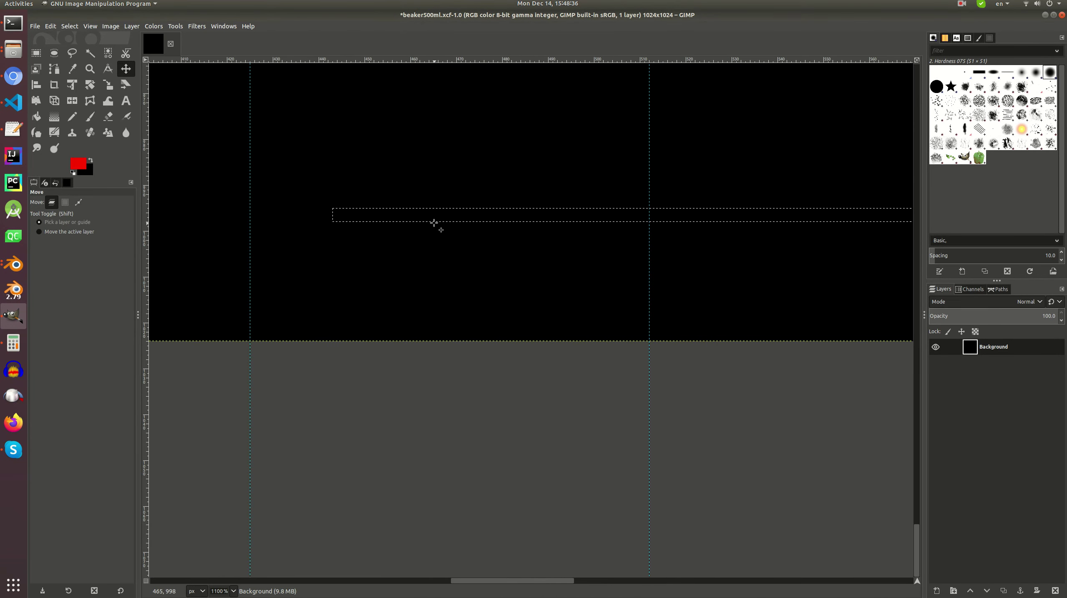
- Extend the strip's left end to the 425 guide, making a 155×3 px selection at 425,995
{"action": "key", "text": "r"}
{"action": "left_click", "coordinate": [369, 213]}
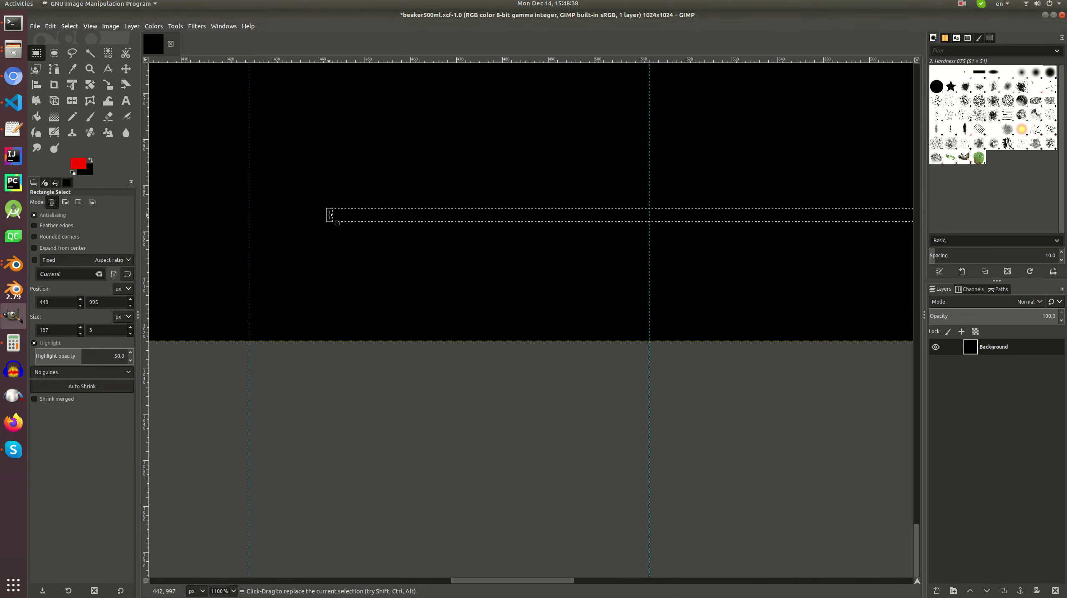
{"action": "left_click_drag", "start_coordinate": [330, 214], "coordinate": [250, 216]}
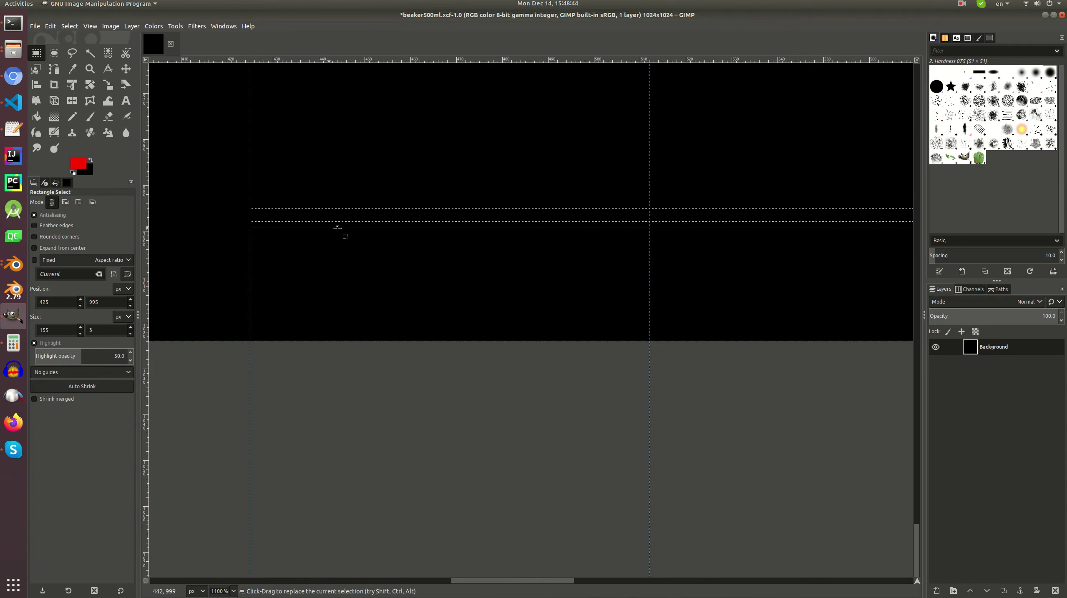
{"action": "scroll", "coordinate": [738, 214], "scroll_direction": "down", "scroll_amount": 2, "text": "ctrl"}
{"action": "middle_click_drag", "start_coordinate": [616, 228], "coordinate": [560, 245]}
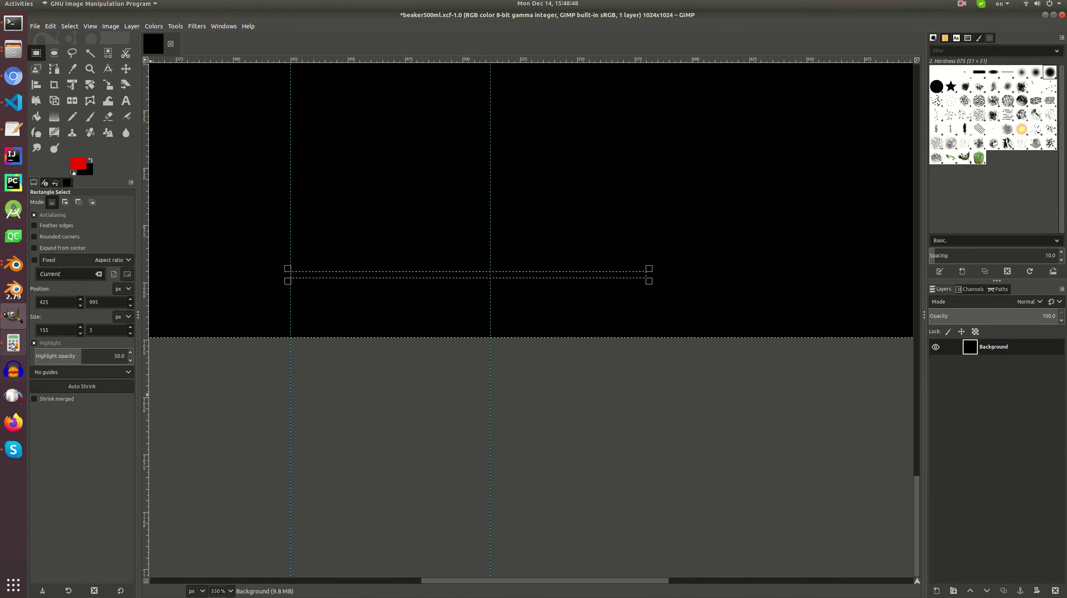
- Compute the mirrored guide position in Calculator: 512−425 = 87, so 512+87 = 599
{"action": "left_click", "coordinate": [14, 348]}
{"action": "type", "text": "512-425"}
{"action": "key", "text": "Return"}
{"action": "key", "text": "Home"}
{"action": "type", "text": "512+"}
{"action": "key", "text": "Return"}
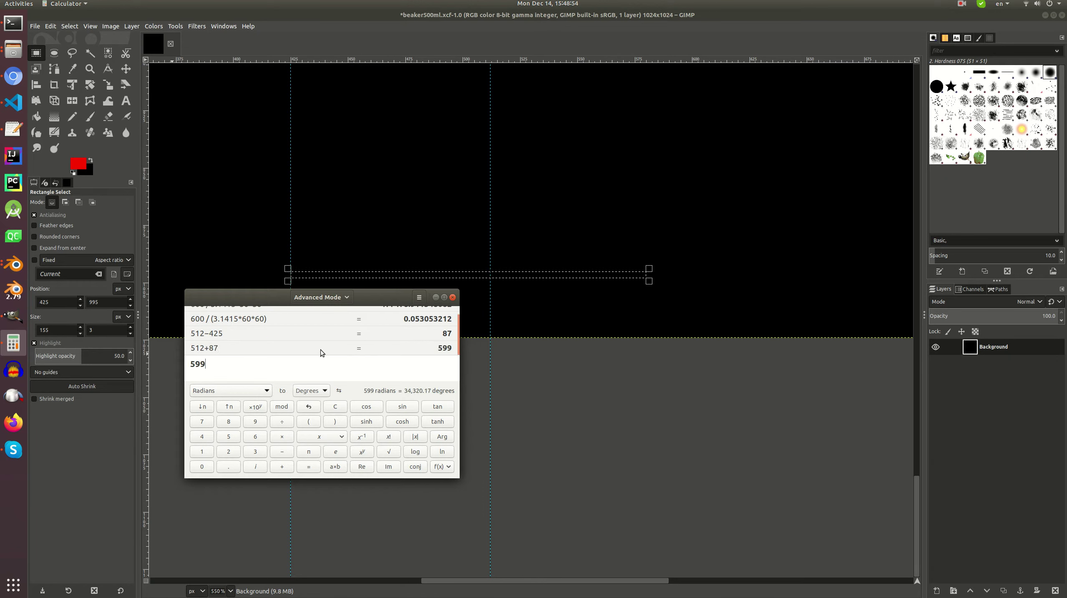
{"action": "key", "text": "ctrl+a"}
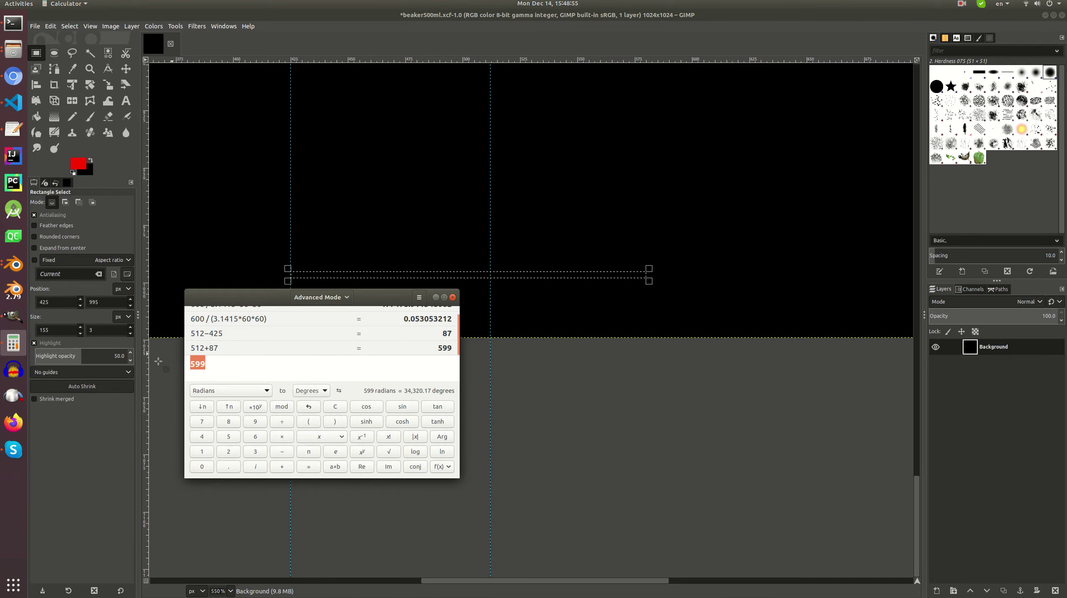
{"action": "left_click", "coordinate": [438, 298]}
- Add a vertical guide at x 599, mirroring the 425 guide around the centre
{"action": "scroll", "coordinate": [167, 155], "scroll_direction": "up", "scroll_amount": 3}
{"action": "left_click_drag", "start_coordinate": [150, 167], "coordinate": [688, 169]}
{"action": "scroll", "coordinate": [691, 88], "scroll_direction": "up", "scroll_amount": 15, "text": "ctrl"}
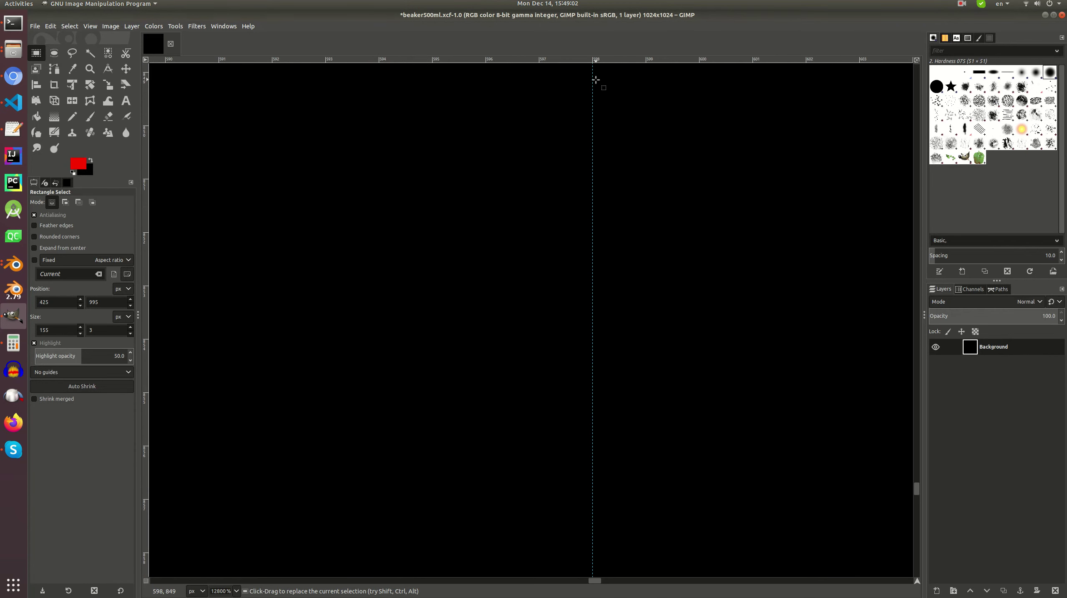
{"action": "key", "text": "m"}
{"action": "scroll", "coordinate": [599, 88], "scroll_direction": "down", "scroll_amount": 8, "text": "ctrl"}
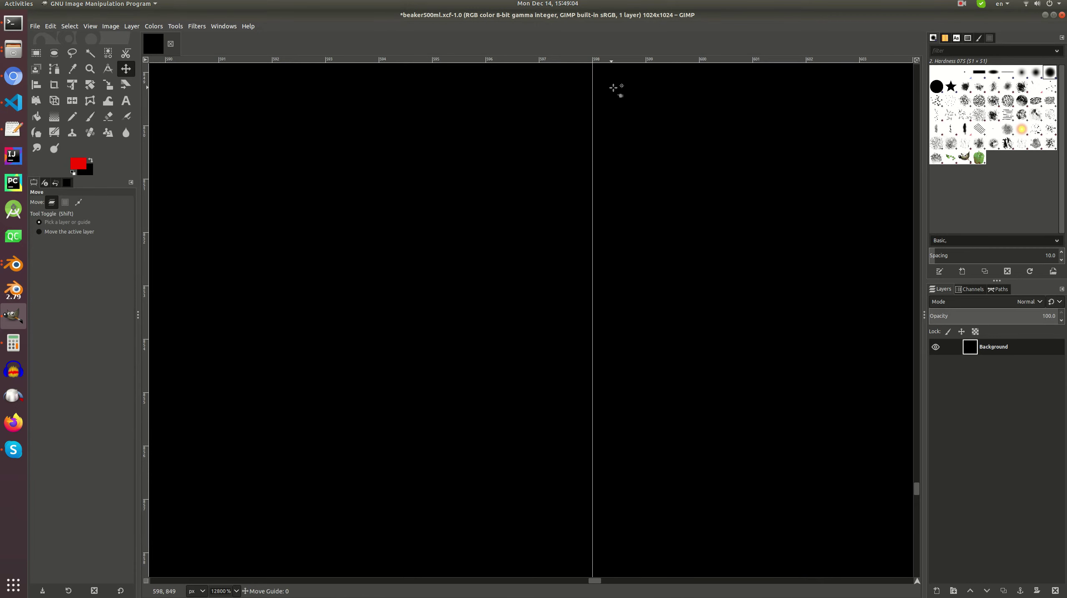
{"action": "scroll", "coordinate": [560, 405], "scroll_direction": "down", "scroll_amount": 12, "text": "ctrl"}
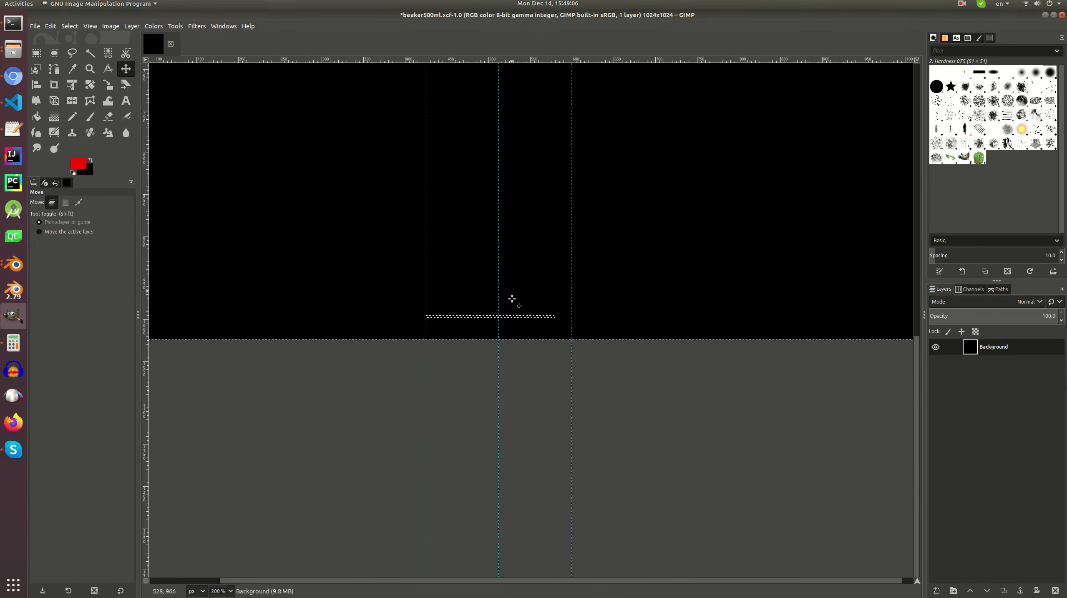
{"action": "scroll", "coordinate": [517, 433], "scroll_direction": "up", "scroll_amount": 3, "text": "ctrl"}
{"action": "middle_click_drag", "start_coordinate": [536, 293], "coordinate": [569, 101]}
{"action": "middle_click_drag", "start_coordinate": [559, 369], "coordinate": [542, 126]}
{"action": "scroll", "coordinate": [522, 255], "scroll_direction": "down", "scroll_amount": 1, "text": "ctrl"}
{"action": "scroll", "coordinate": [527, 257], "scroll_direction": "up", "scroll_amount": 1, "text": "ctrl"}
- Widen the strip selection right to the 599 guide, making it 174×3 px
{"action": "key", "text": "r"}
{"action": "left_click", "coordinate": [562, 372]}
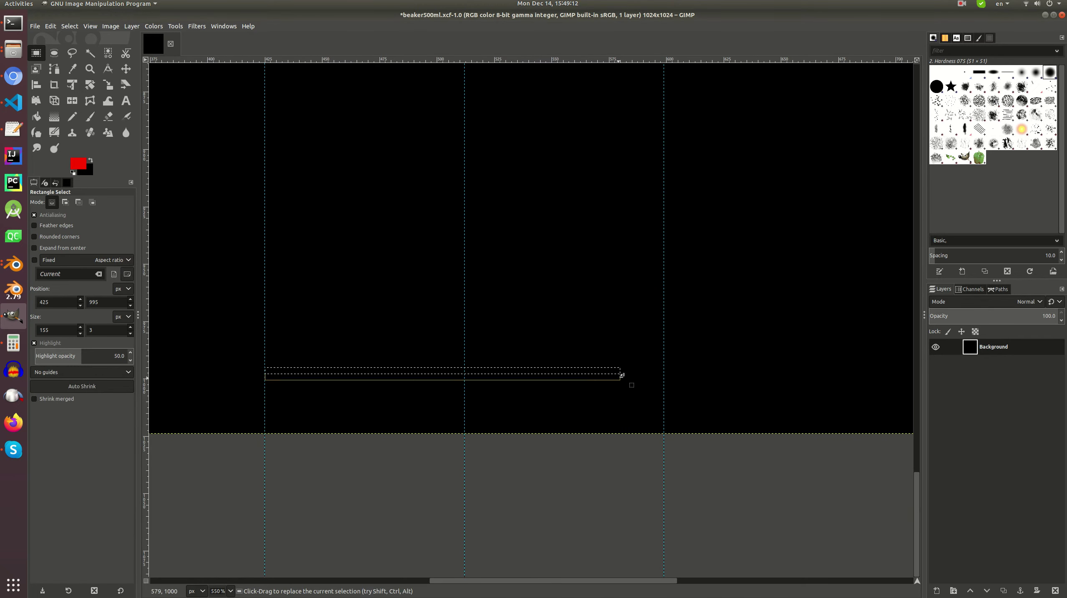
{"action": "scroll", "coordinate": [657, 390], "scroll_direction": "up", "scroll_amount": 3, "text": "ctrl"}
{"action": "left_click_drag", "start_coordinate": [552, 335], "coordinate": [661, 337]}
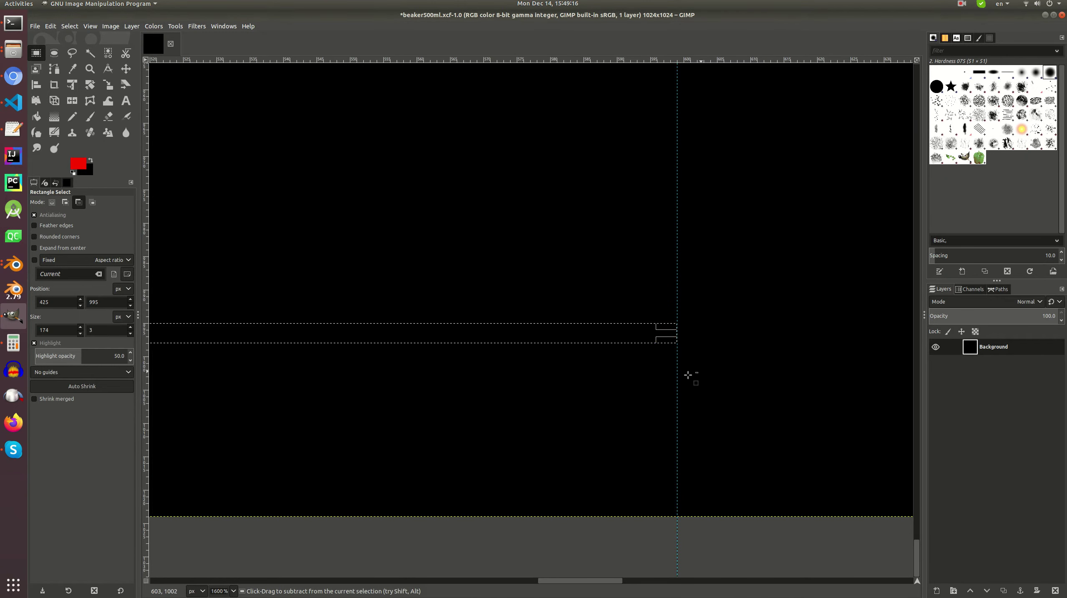
{"action": "scroll", "coordinate": [688, 374], "scroll_direction": "down", "scroll_amount": 5, "text": "ctrl"}
- Add a transparent layer above Background and pick light grey e8e8e8 as the fill colour
{"action": "left_click", "coordinate": [937, 591]}
{"action": "left_click", "coordinate": [1006, 588]}
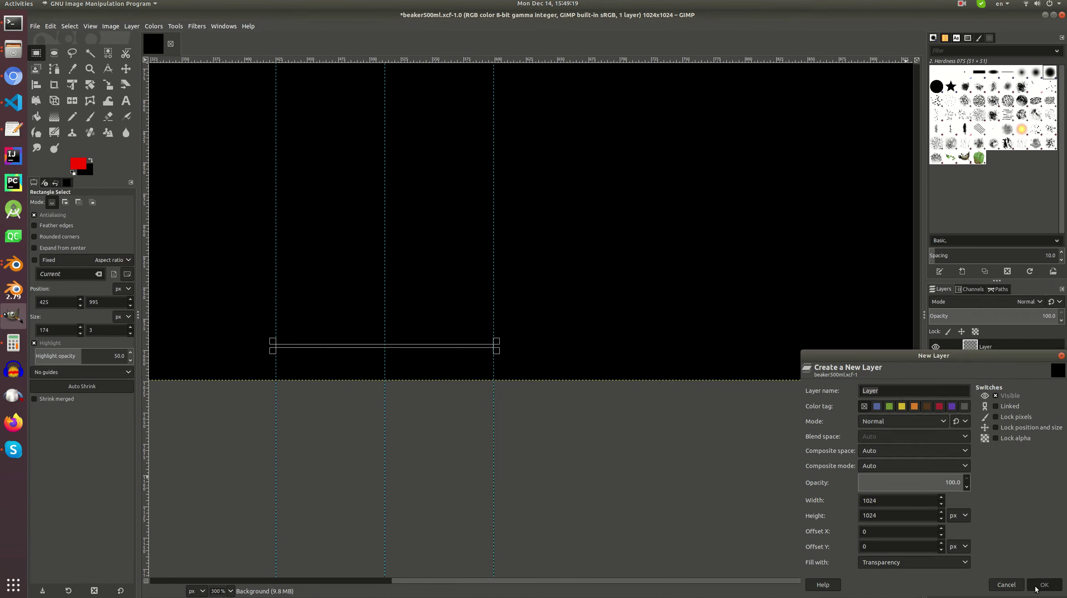
{"action": "left_click", "coordinate": [36, 117]}
{"action": "left_click", "coordinate": [78, 164]}
{"action": "left_click_drag", "start_coordinate": [377, 92], "coordinate": [306, 50]}
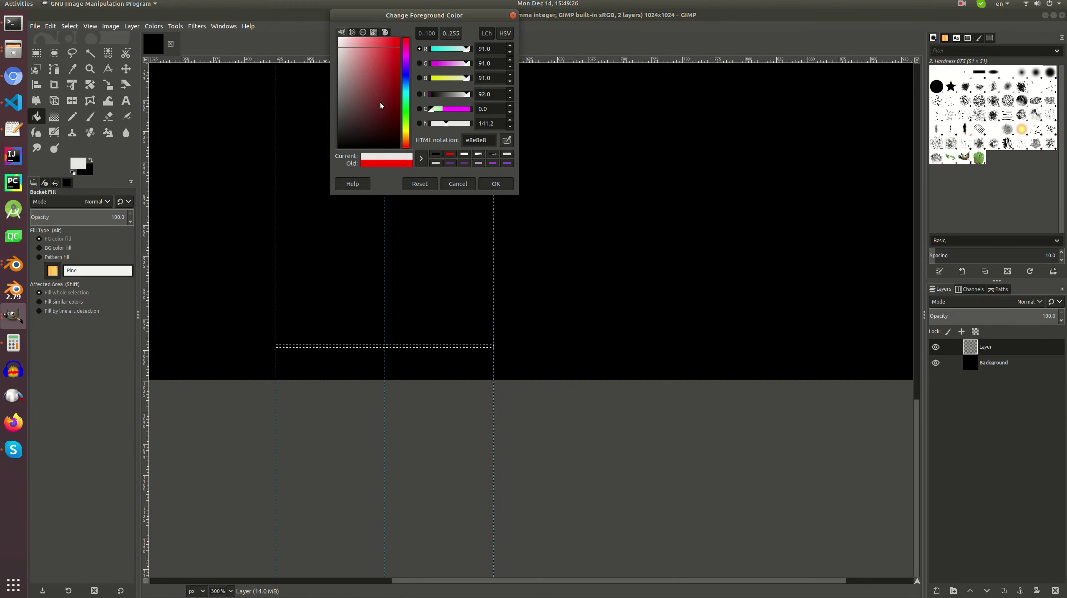
- Close the open Blender window without saving and return to GIMP's colour chooser
{"action": "left_click", "coordinate": [406, 133]}
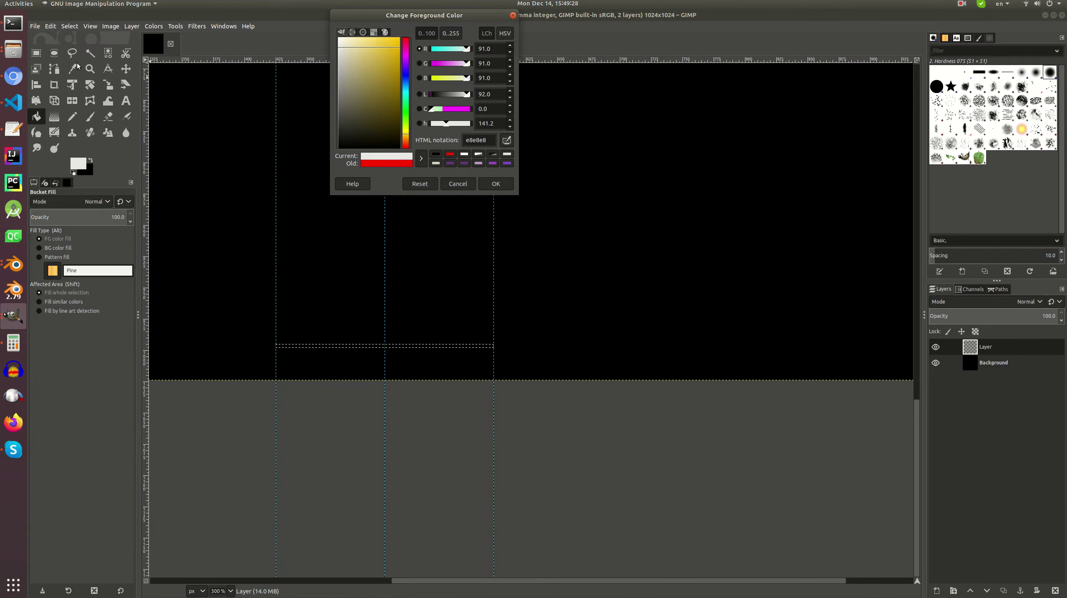
{"action": "left_click", "coordinate": [13, 76]}
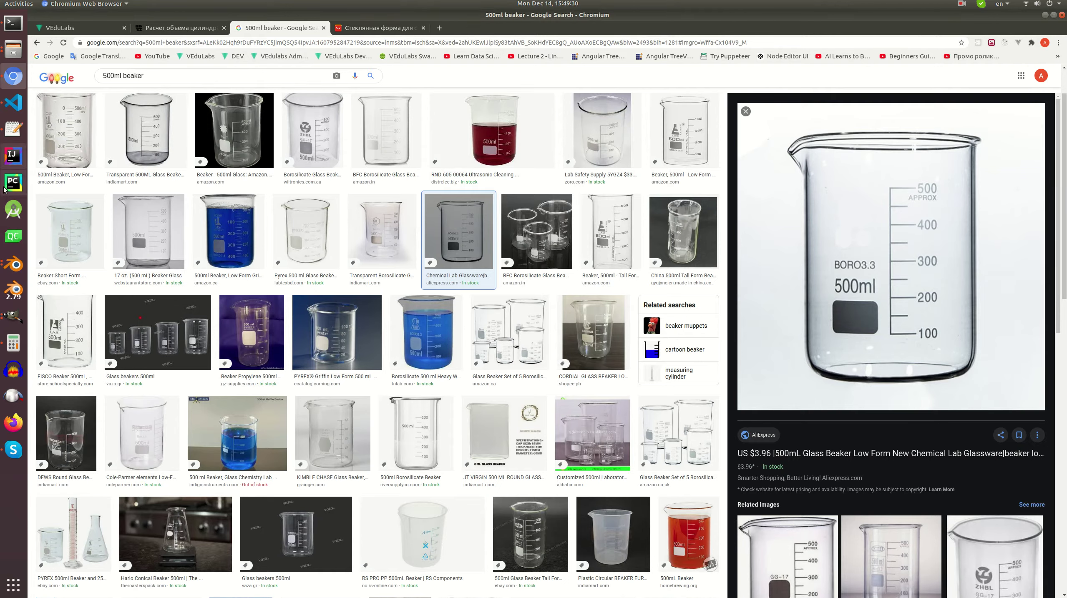
{"action": "left_click", "coordinate": [13, 317]}
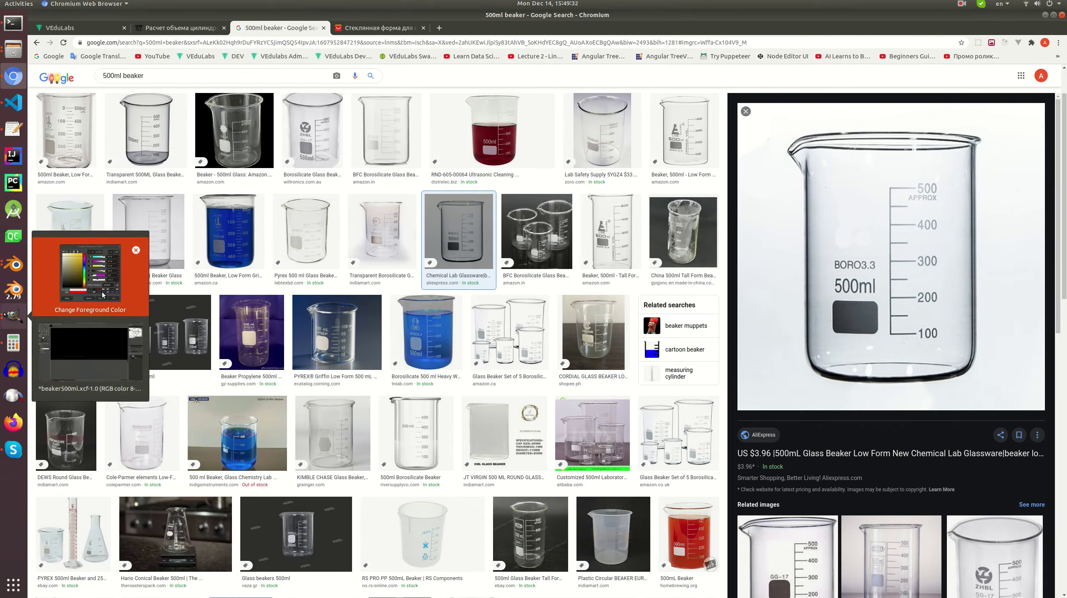
{"action": "left_click", "coordinate": [96, 310]}
{"action": "left_click", "coordinate": [17, 268]}
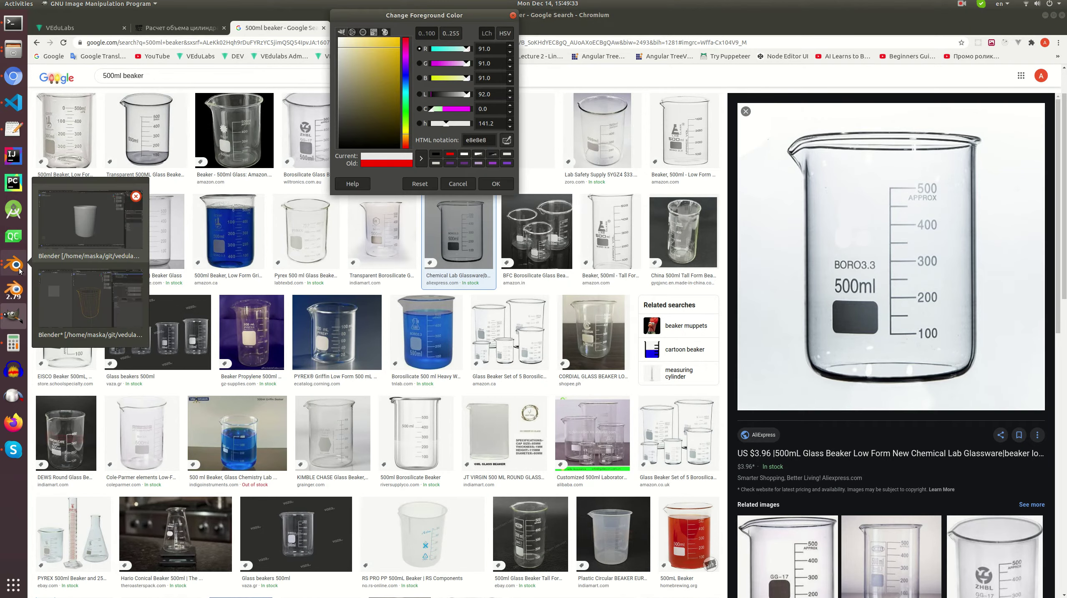
{"action": "left_click", "coordinate": [81, 295]}
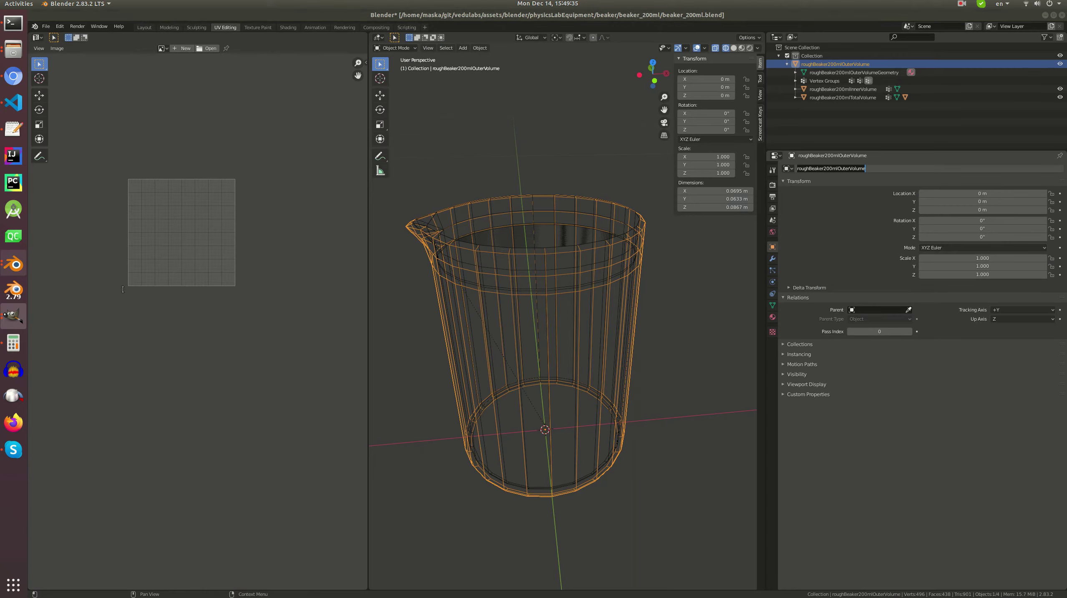
{"action": "left_click", "coordinate": [1063, 16]}
{"action": "left_click", "coordinate": [510, 324]}
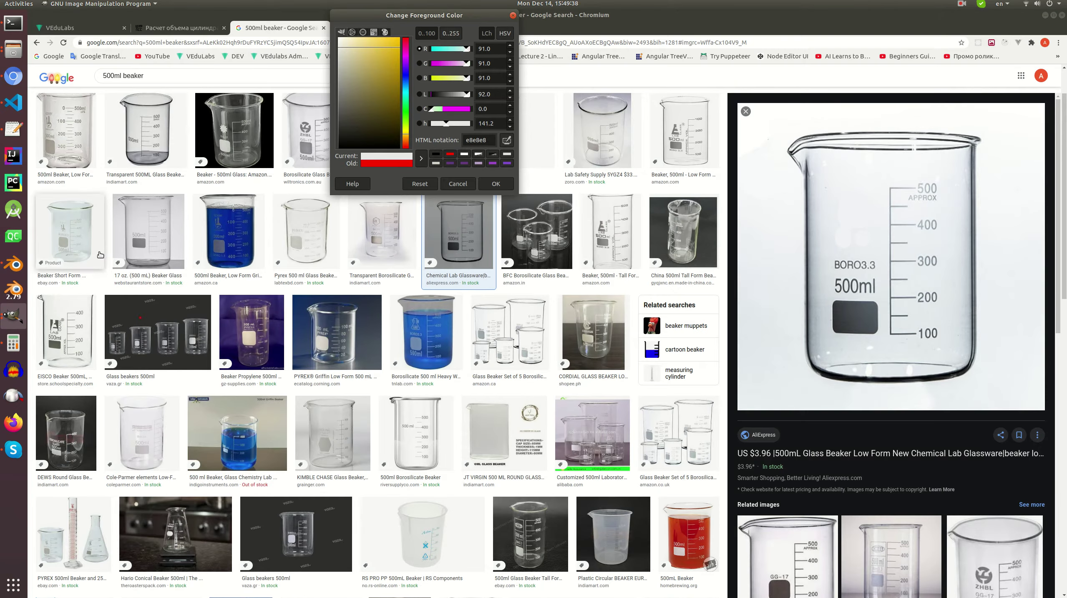
{"action": "left_click", "coordinate": [14, 328]}
{"action": "left_click", "coordinate": [89, 356]}
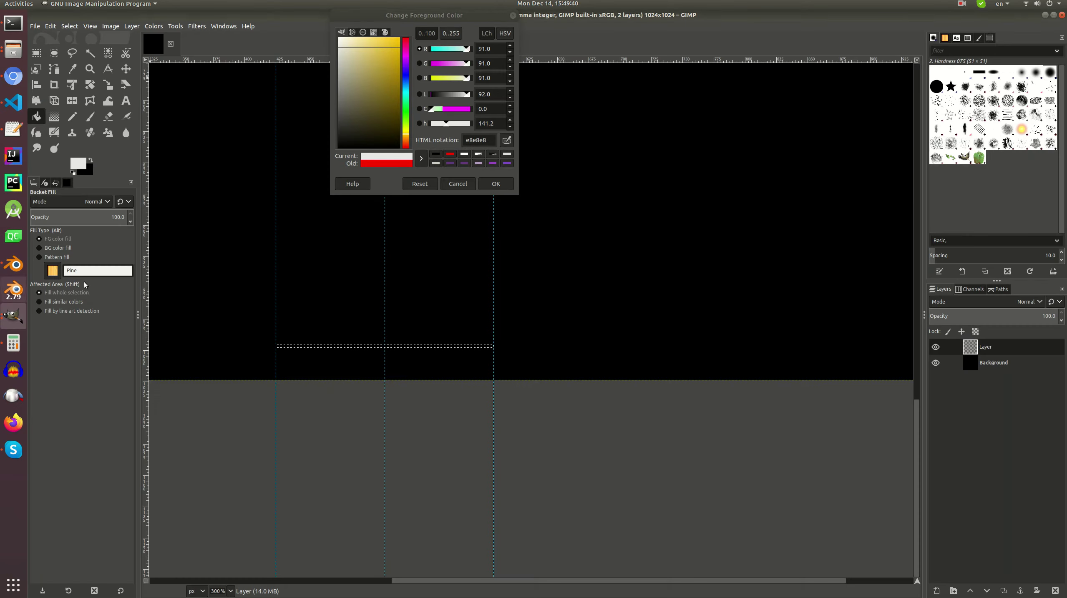
- Set the foreground to mid grey 828282, bucket-fill the strip, and deselect it
{"action": "mouse_move", "coordinate": [405, 108]}
{"action": "left_mouse_down"}
{"action": "mouse_move", "coordinate": [405, 85]}
{"action": "mouse_move", "coordinate": [336, 109]}
{"action": "mouse_move", "coordinate": [323, 91]}
{"action": "left_mouse_up"}
{"action": "left_click", "coordinate": [496, 184]}
{"action": "scroll", "coordinate": [369, 347], "scroll_direction": "up", "scroll_amount": 2, "text": "ctrl"}
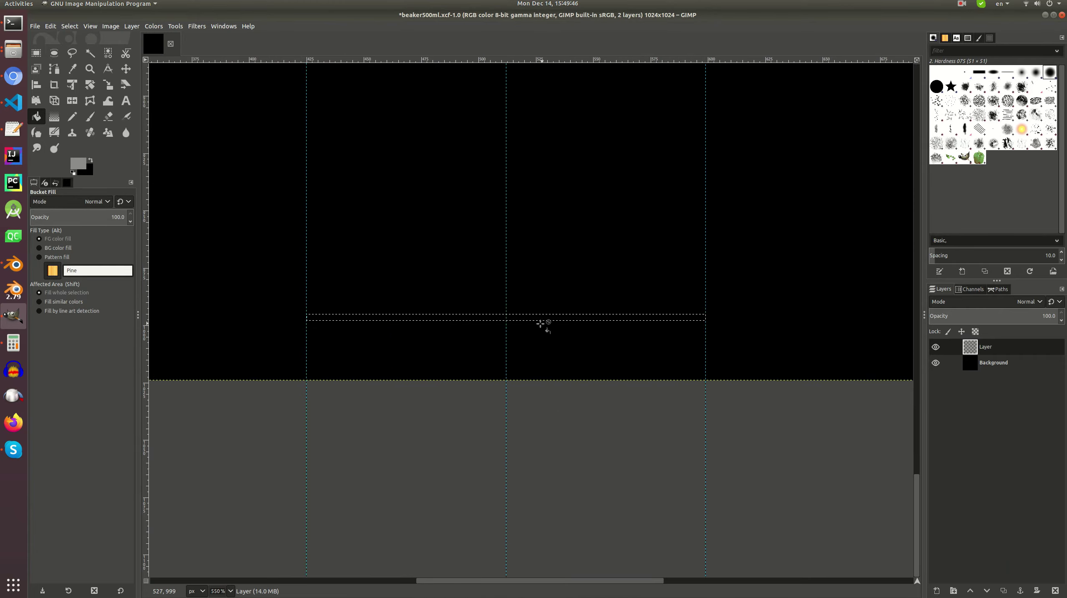
{"action": "left_click", "coordinate": [600, 328]}
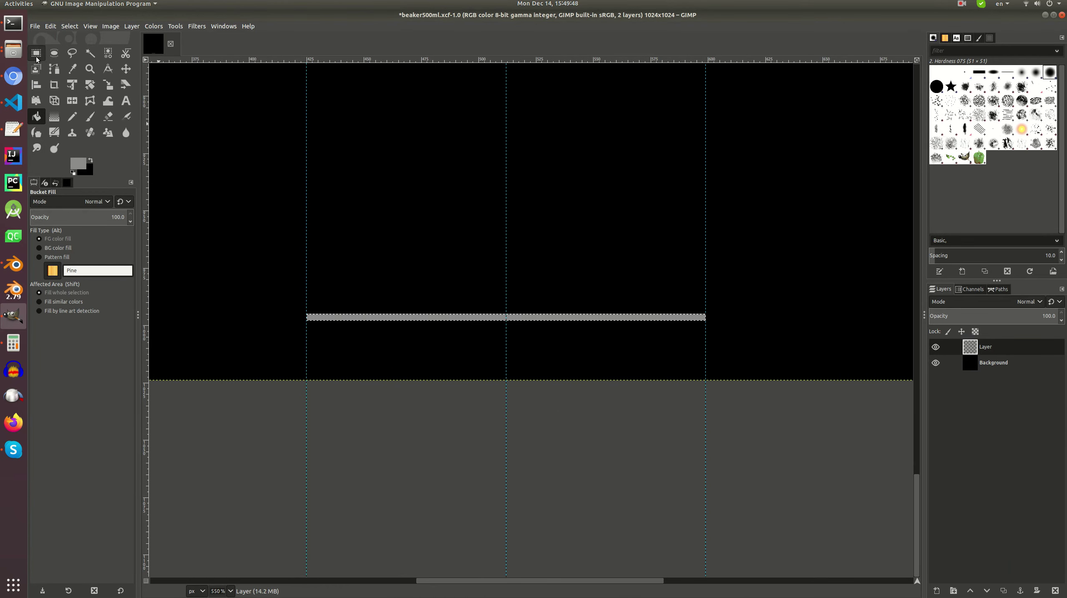
{"action": "key", "text": "r"}
{"action": "left_click", "coordinate": [597, 399]}
- Hide the black Background layer and save beaker500ml.xcf
{"action": "scroll", "coordinate": [588, 405], "scroll_direction": "down", "scroll_amount": 4, "text": "ctrl"}
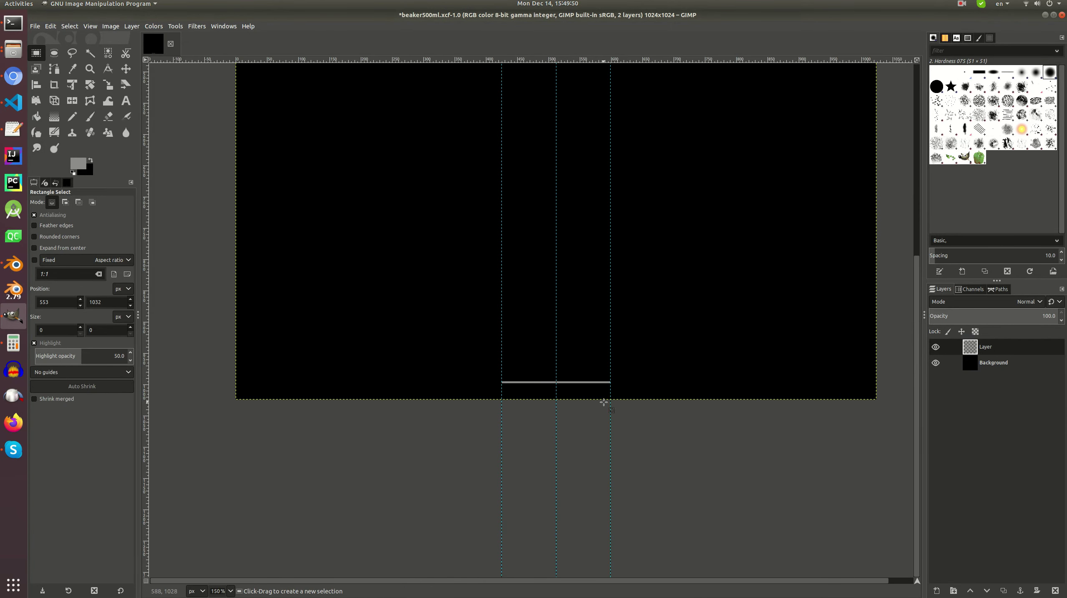
{"action": "scroll", "coordinate": [545, 410], "scroll_direction": "right", "scroll_amount": 2}
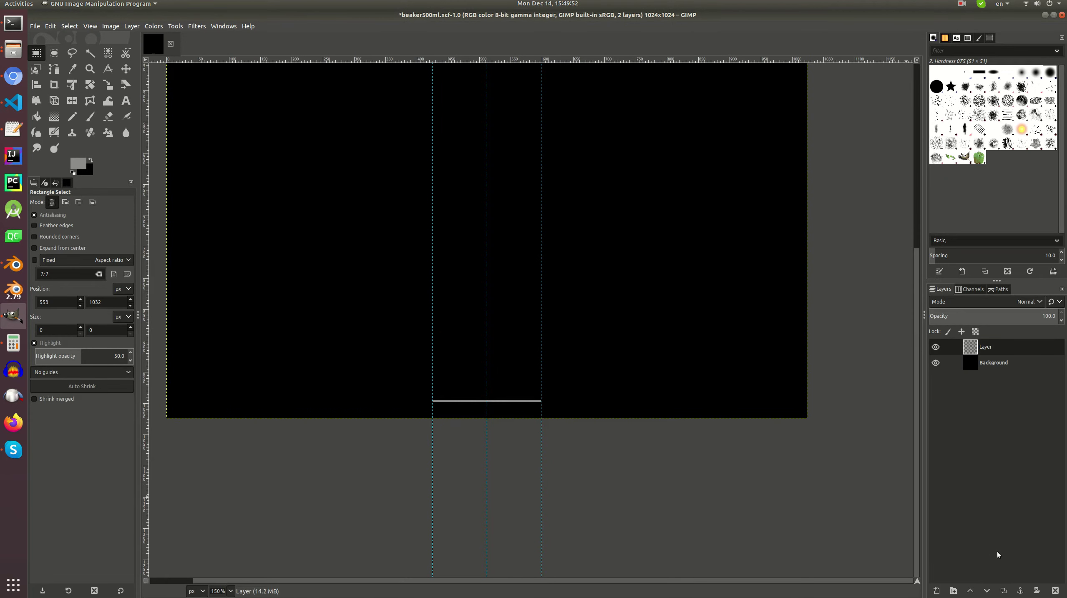
{"action": "left_click", "coordinate": [978, 364]}
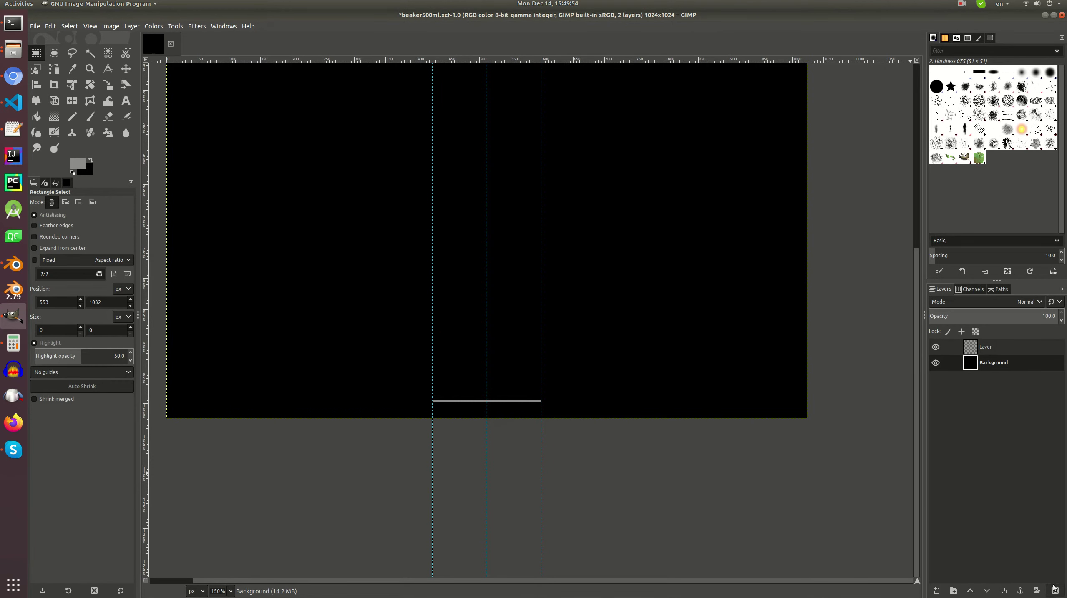
{"action": "left_click", "coordinate": [936, 363]}
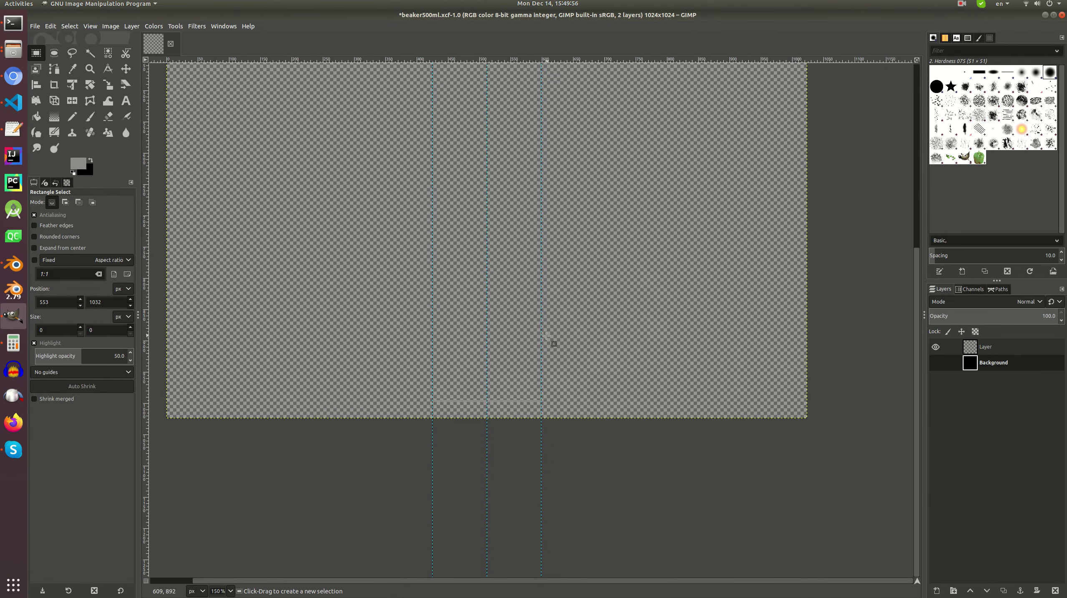
{"action": "key", "text": "ctrl+s"}
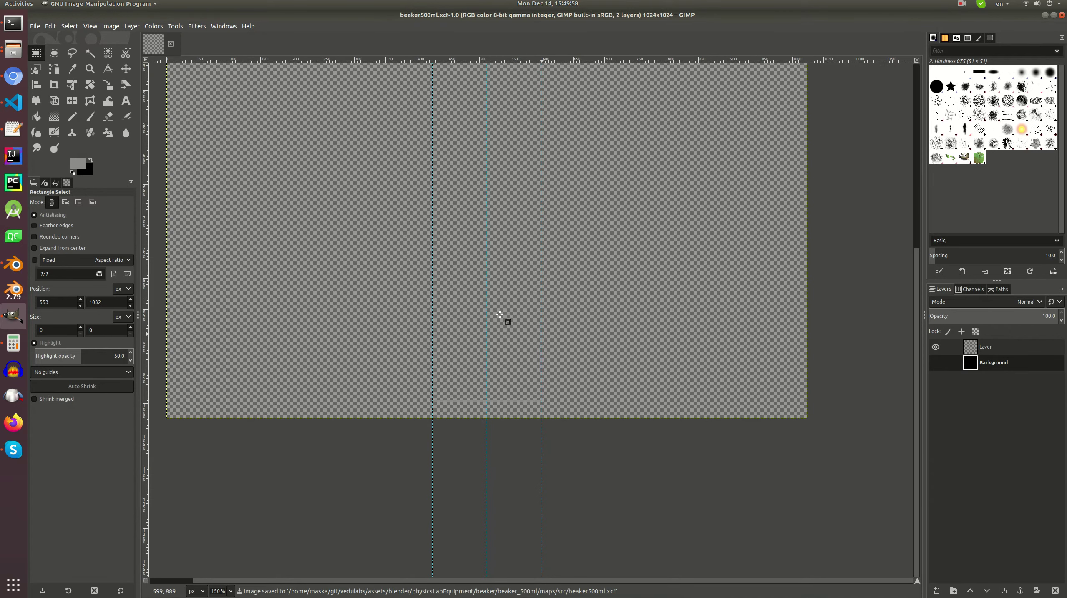
- Export the image as beaker500ml.png into the maps folder with default PNG options
{"action": "left_click", "coordinate": [39, 28]}
{"action": "left_click", "coordinate": [91, 174]}
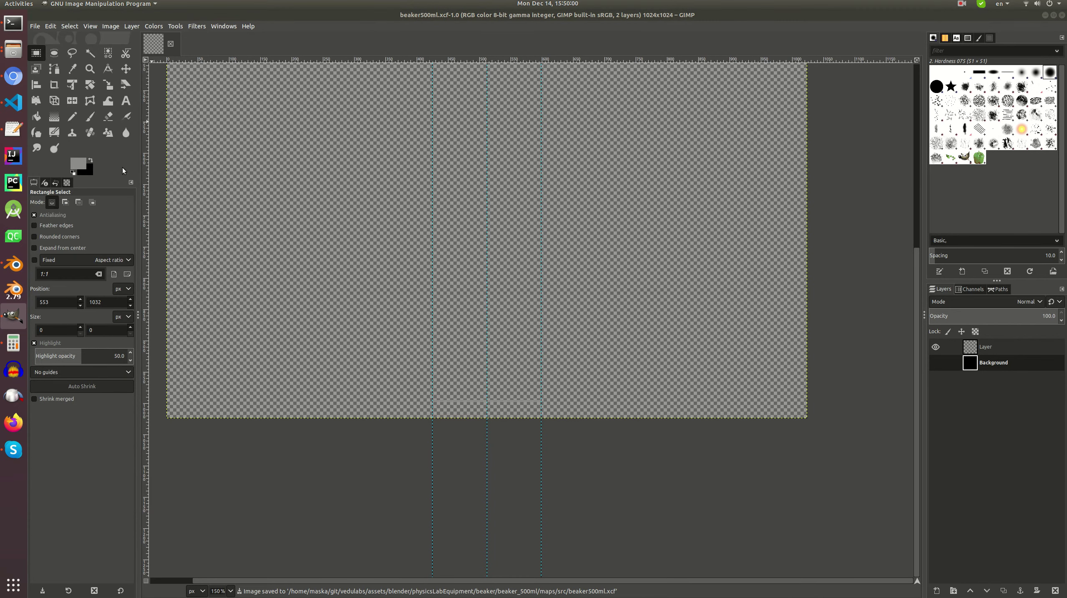
{"action": "left_click", "coordinate": [636, 186]}
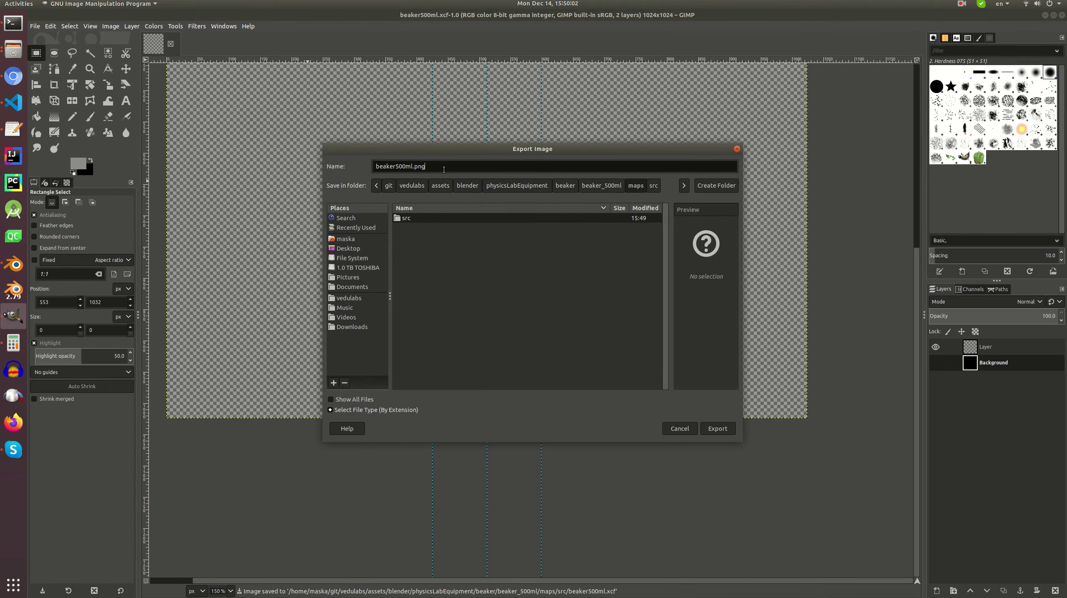
{"action": "left_click", "coordinate": [717, 429]}
{"action": "left_click", "coordinate": [577, 374]}
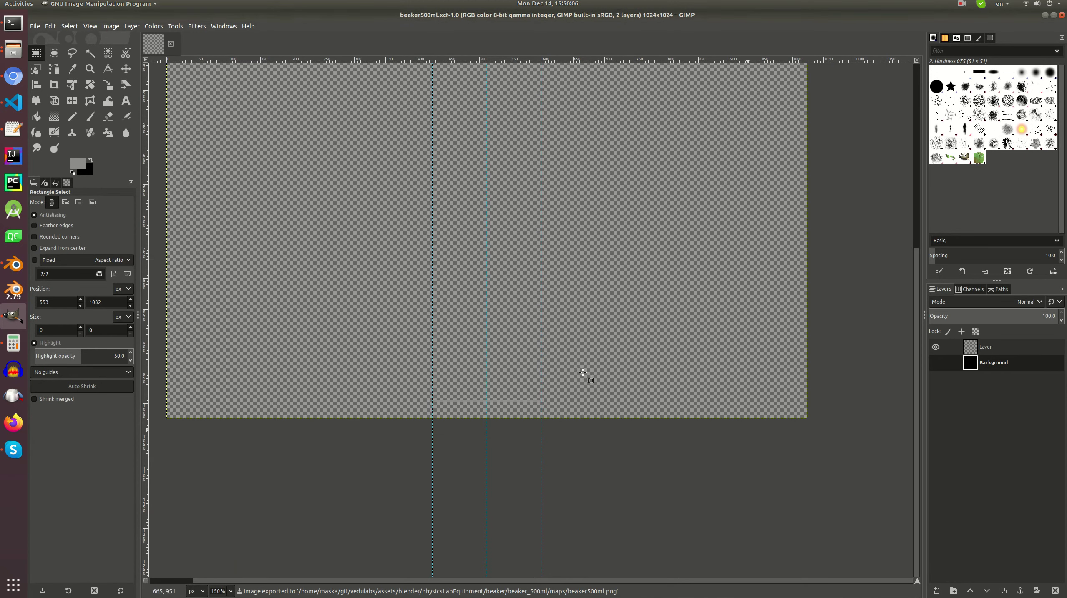
{"action": "left_click", "coordinate": [13, 264]}
- Create a new material named beaker500mMaterial for the beaker and save the file
{"action": "middle_click_drag", "start_coordinate": [502, 282], "coordinate": [480, 291]}
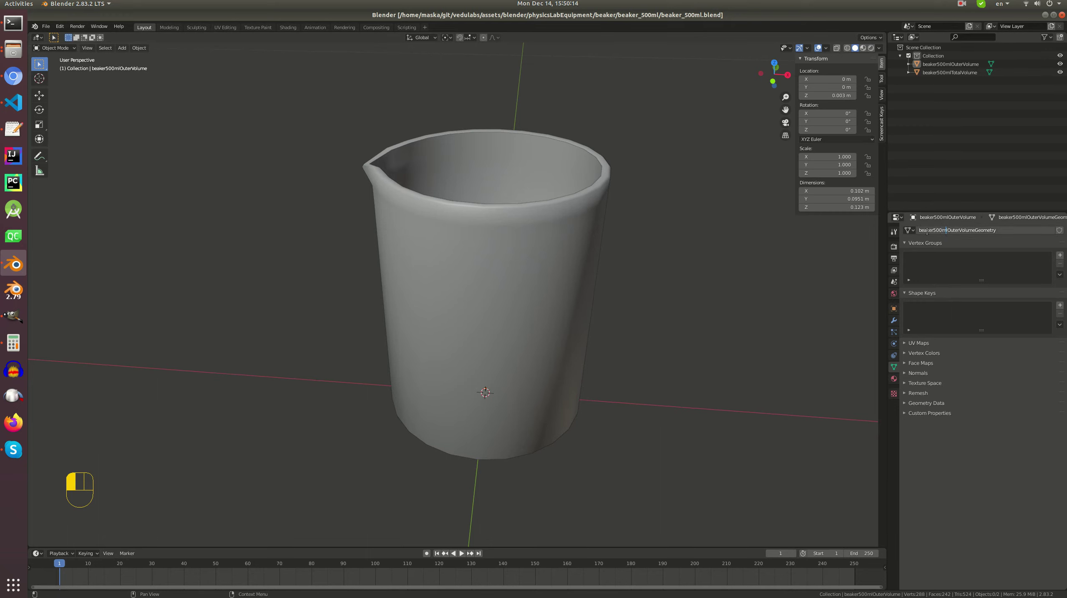
{"action": "left_click", "coordinate": [894, 378]}
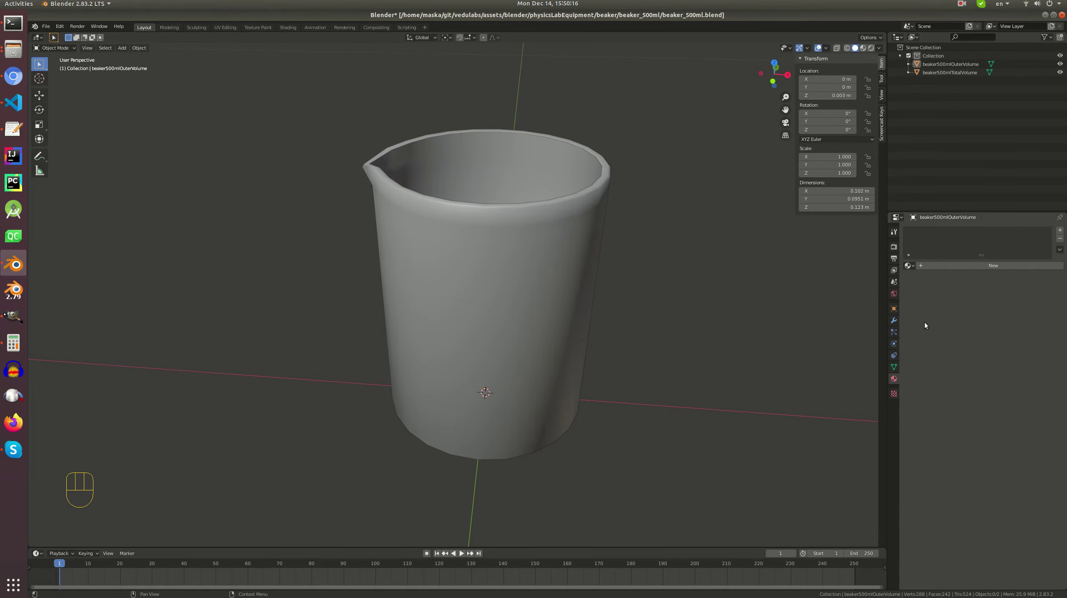
{"action": "left_click", "coordinate": [947, 265]}
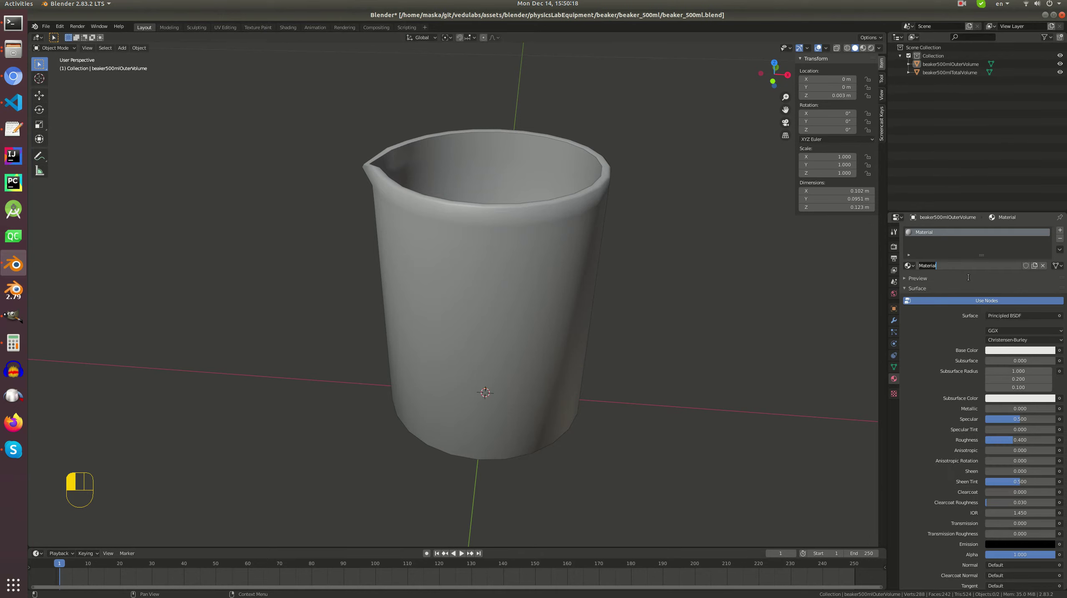
{"action": "key", "text": "Return"}
{"action": "key", "text": "ctrl+s"}
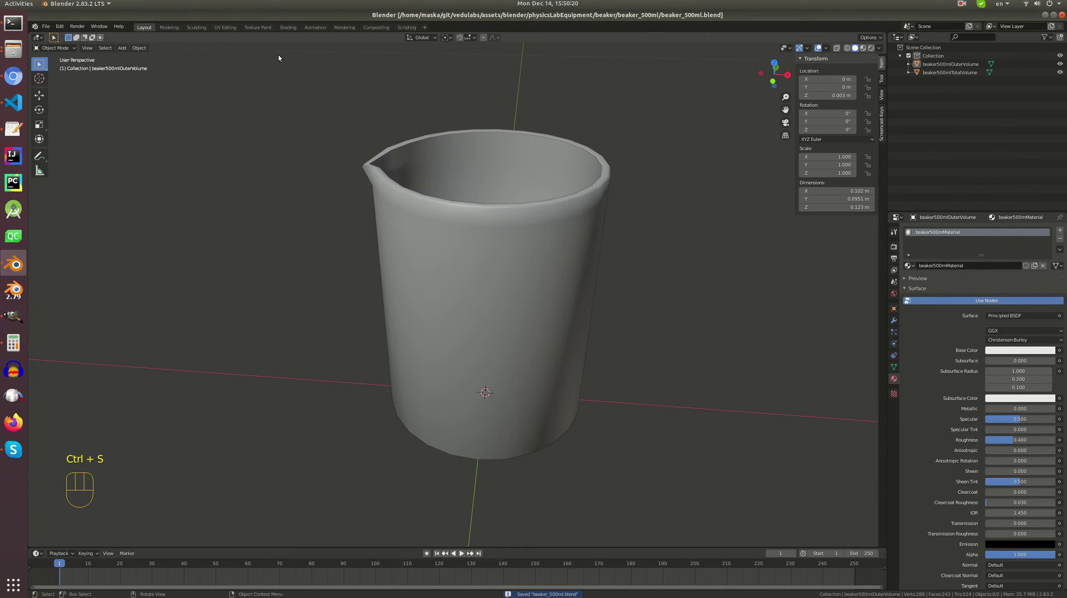
- In the Shading workspace, select the outer beaker volume to display its material node tree
{"action": "left_click", "coordinate": [288, 28]}
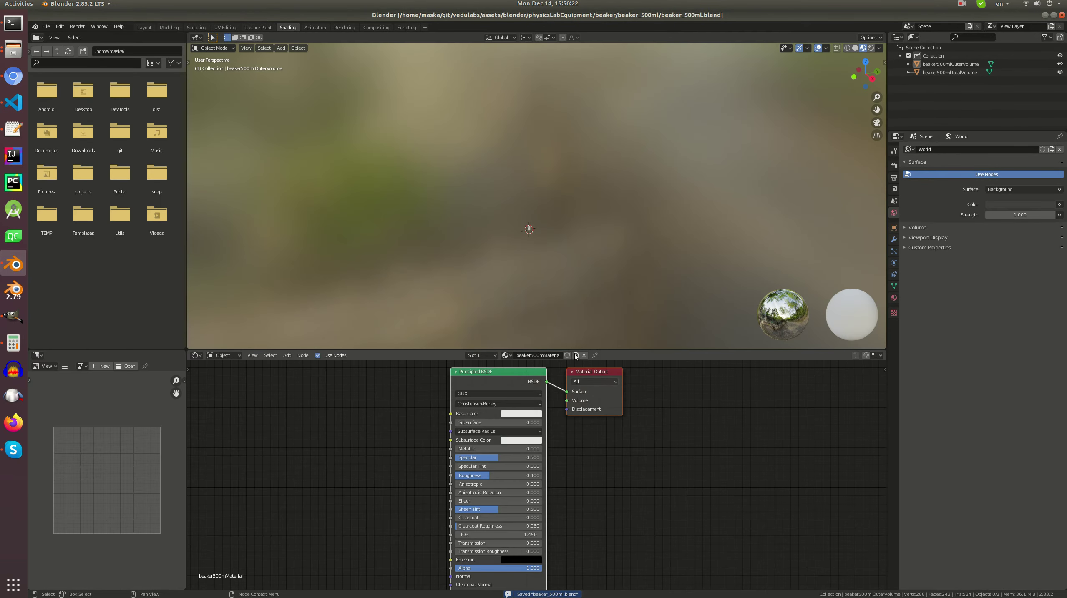
{"action": "left_click_drag", "start_coordinate": [605, 351], "coordinate": [605, 315]}
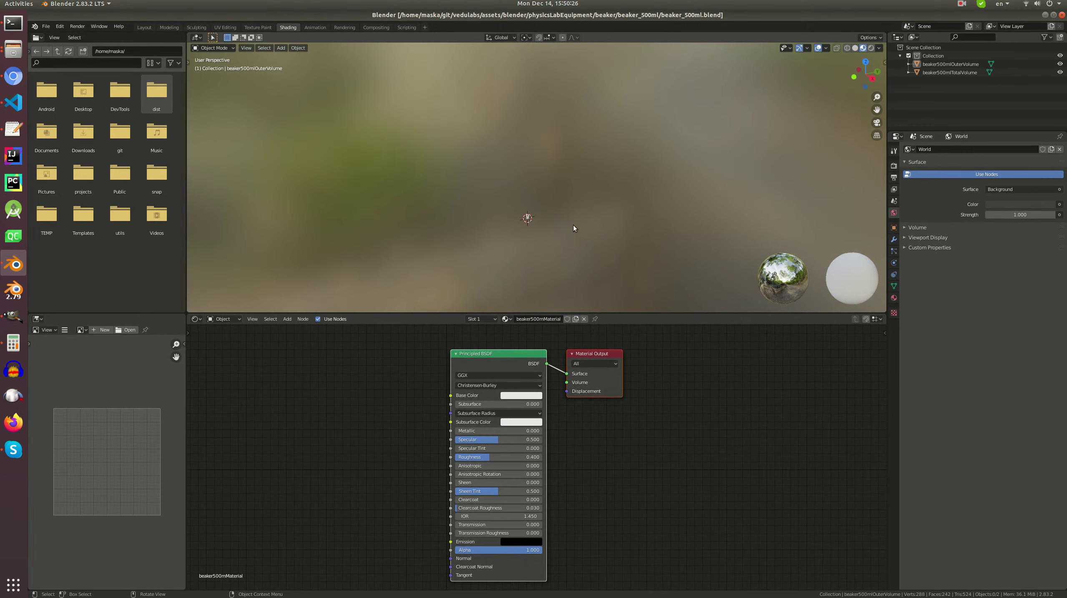
{"action": "left_click", "coordinate": [529, 221]}
{"action": "key", "text": "KP_Decimal"}
{"action": "middle_click_drag", "start_coordinate": [542, 229], "coordinate": [594, 186]}
{"action": "key", "text": "alt+a"}
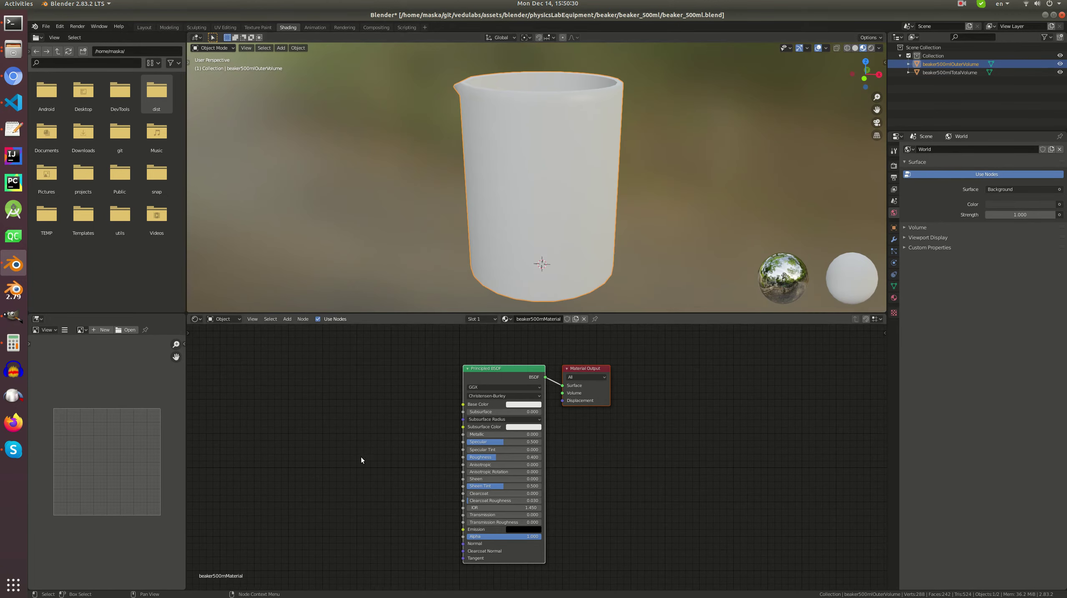
{"action": "left_click", "coordinate": [554, 80]}
{"action": "left_click", "coordinate": [557, 112]}
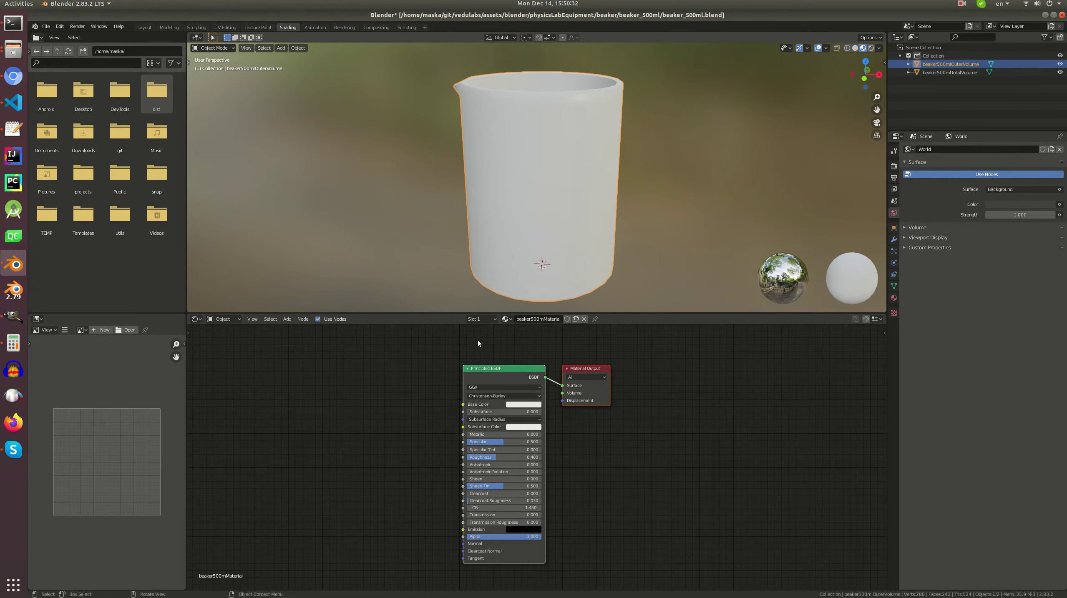
{"action": "middle_click_drag", "start_coordinate": [393, 392], "coordinate": [452, 388]}
{"action": "key", "text": "shift+a"}
{"action": "left_click", "coordinate": [407, 397]}
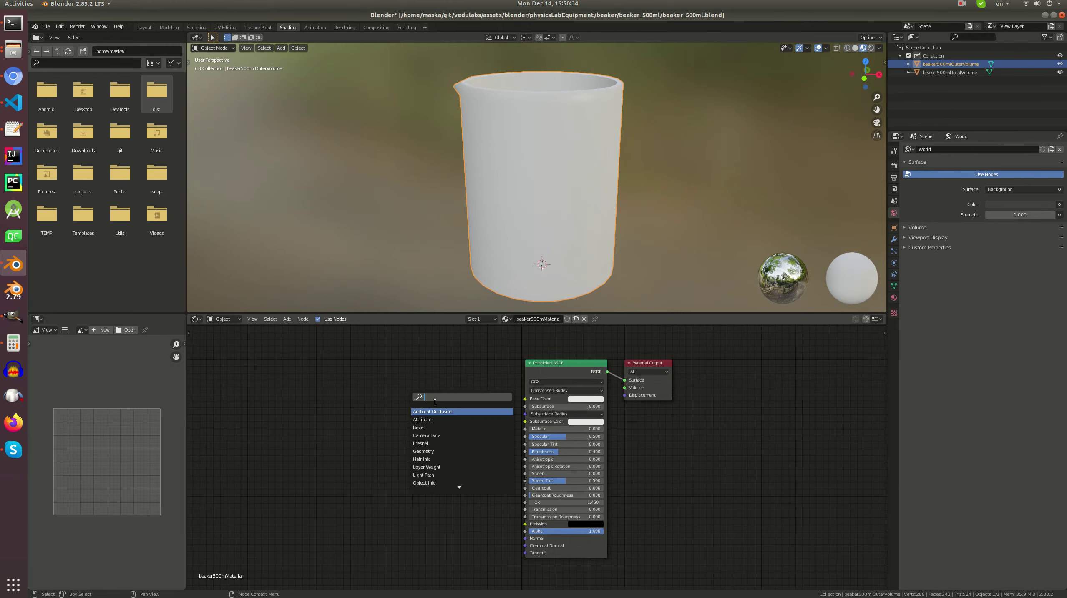
- Add an Image Texture node loading beaker500ml.png and link its Color to Base Color
{"action": "type", "text": "image"}
{"action": "key", "text": "Return"}
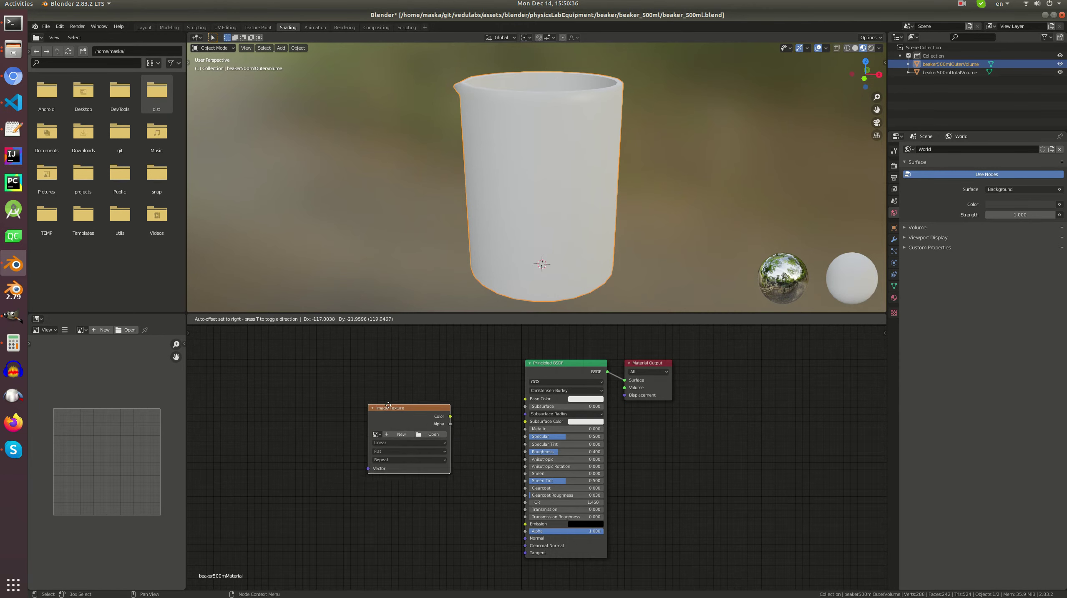
{"action": "left_click", "coordinate": [412, 401]}
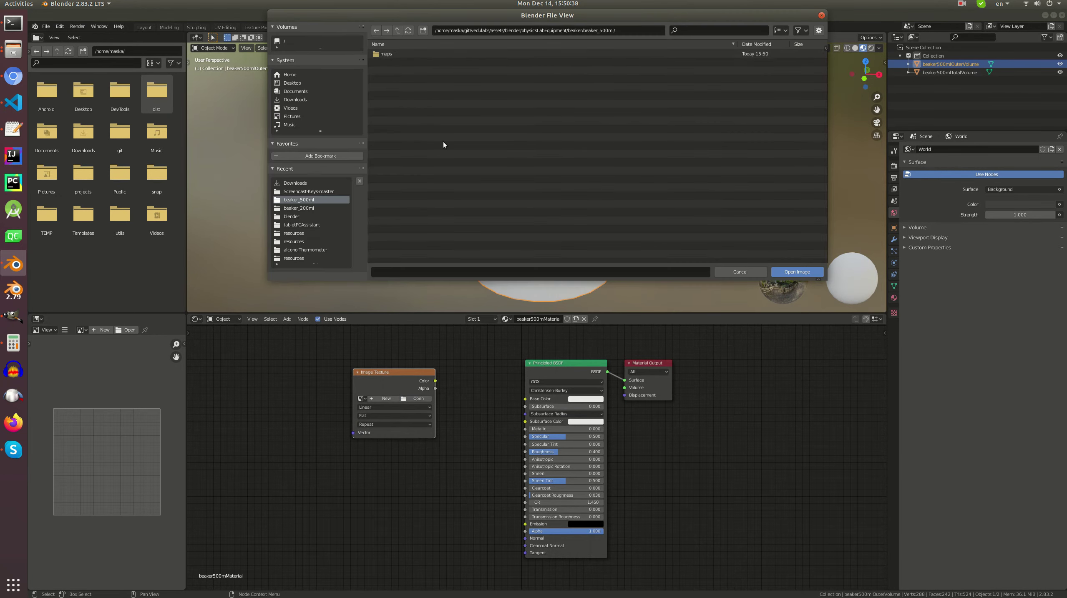
{"action": "double_click", "coordinate": [396, 53]}
{"action": "double_click", "coordinate": [400, 62]}
{"action": "left_click_drag", "start_coordinate": [436, 381], "coordinate": [525, 399]}
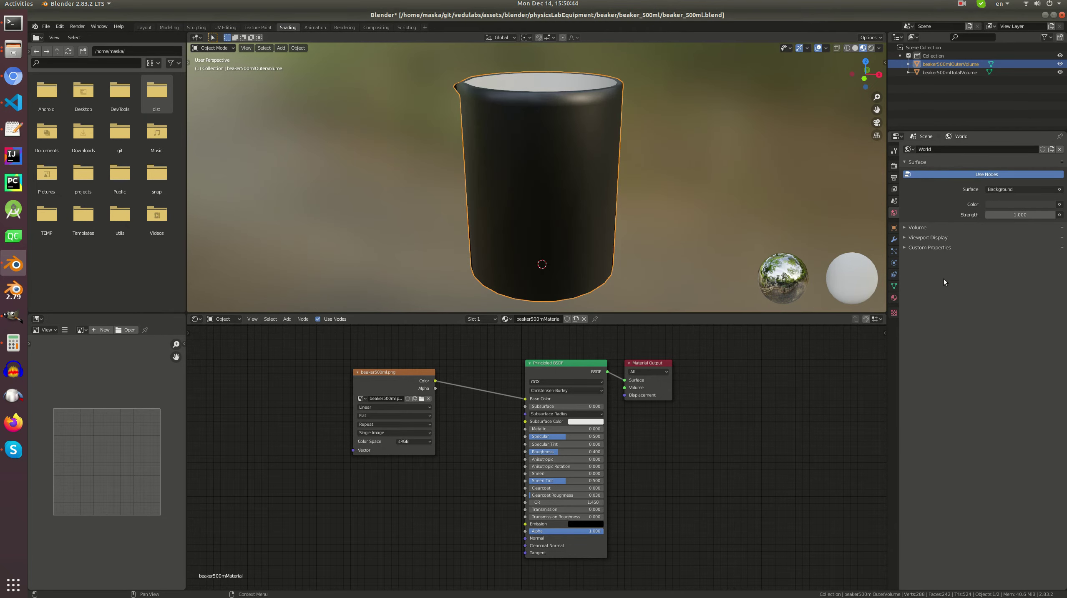
- Set the material Blend Mode to Alpha Blend and connect the image alpha to the shader's Alpha
{"action": "left_click", "coordinate": [894, 298]}
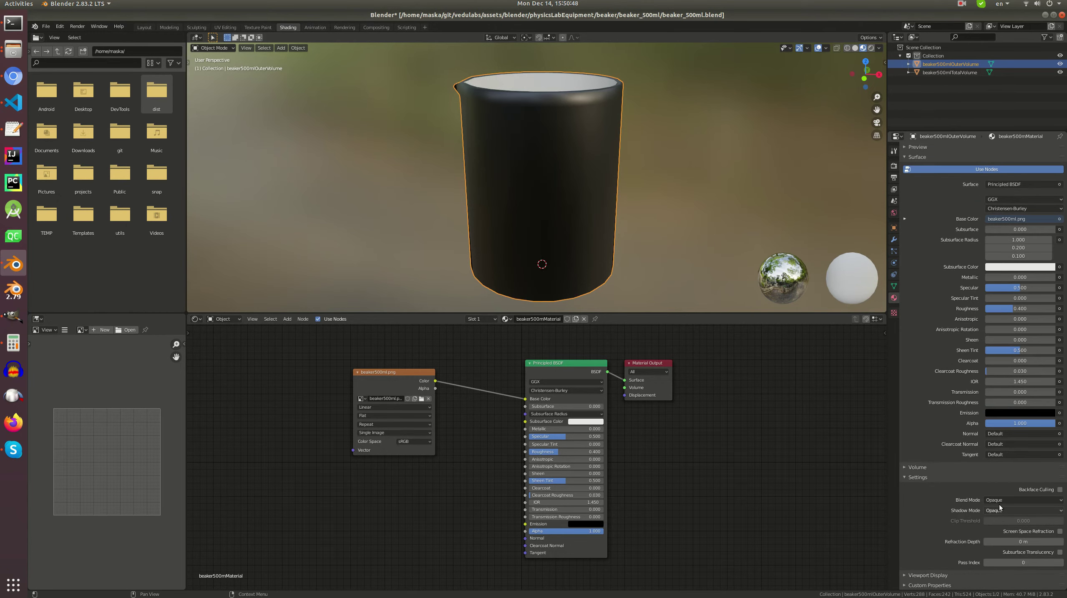
{"action": "left_click", "coordinate": [1005, 500]}
{"action": "left_click", "coordinate": [1005, 537]}
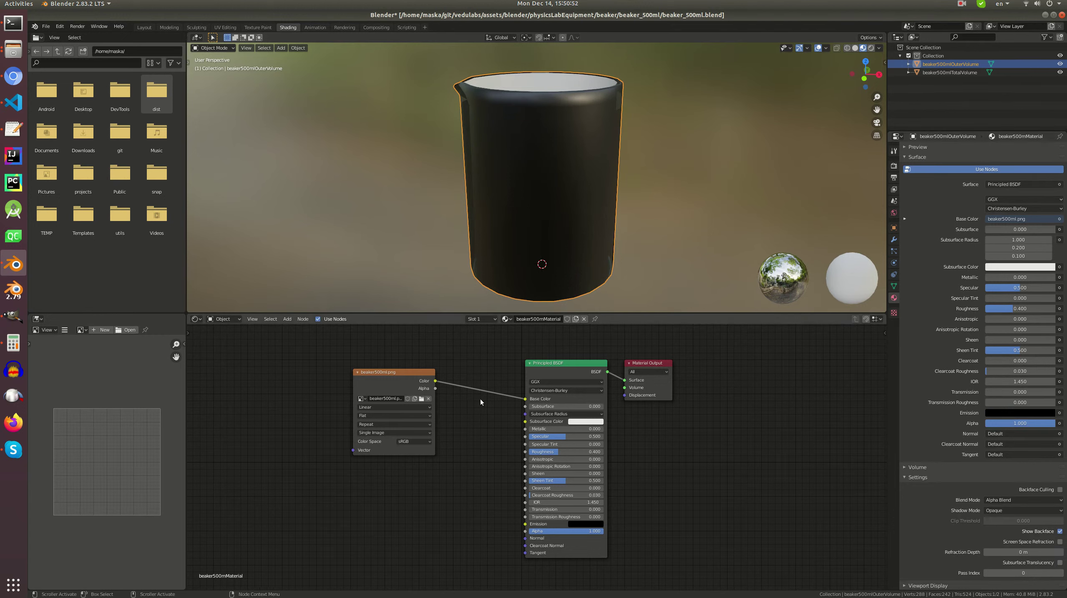
{"action": "left_click_drag", "start_coordinate": [435, 380], "coordinate": [526, 532]}
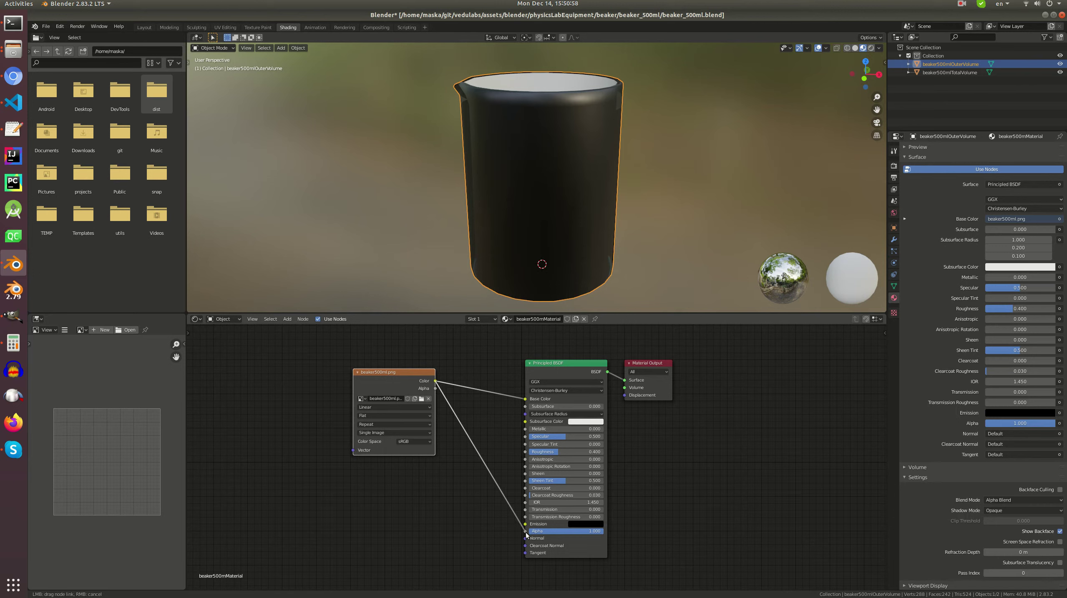
{"action": "left_click_drag", "start_coordinate": [435, 389], "coordinate": [526, 531]}
{"action": "left_click_drag", "start_coordinate": [415, 372], "coordinate": [398, 391]}
- Inspect the rim, then disconnect the image alpha from the shader while keeping Alpha Blend
{"action": "middle_click_drag", "start_coordinate": [510, 107], "coordinate": [543, 115]}
{"action": "key", "text": "alt+a"}
{"action": "middle_click_drag", "start_coordinate": [611, 89], "coordinate": [471, 106]}
{"action": "left_click", "coordinate": [466, 103]}
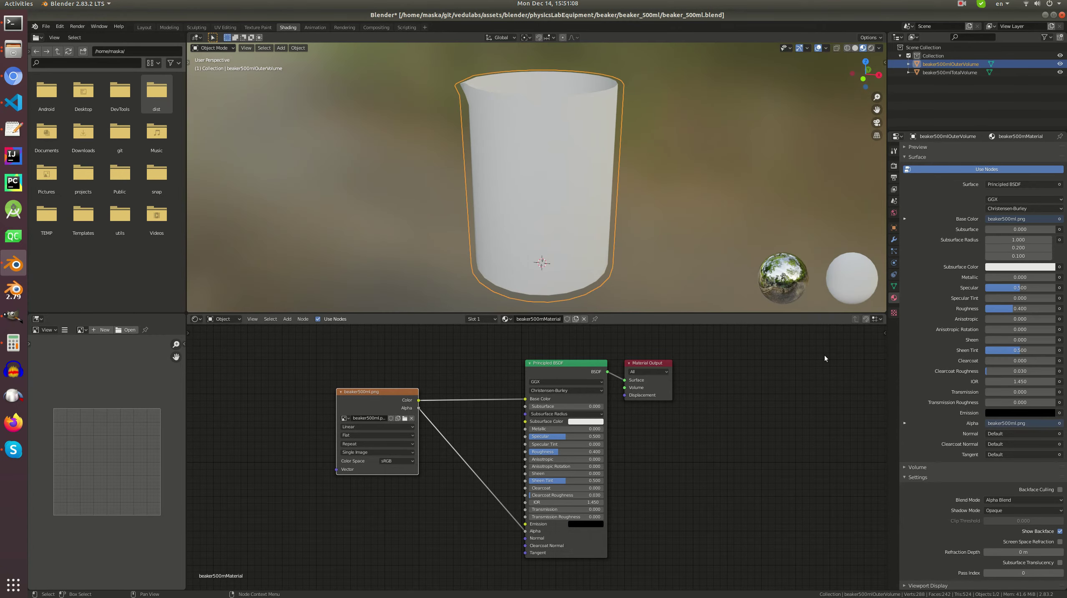
{"action": "left_click_drag", "start_coordinate": [526, 531], "coordinate": [482, 515]}
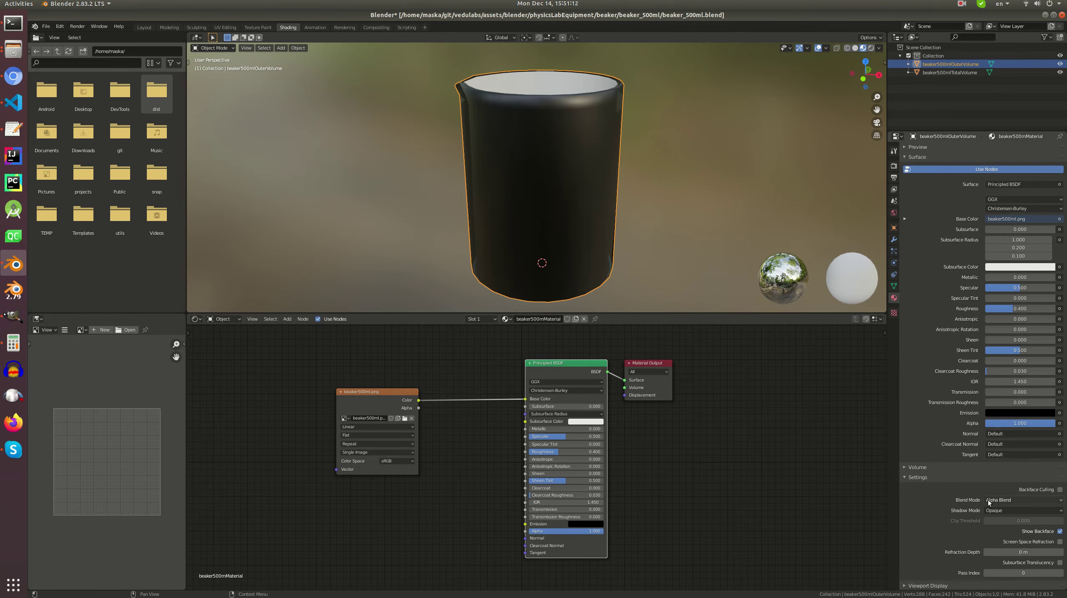
{"action": "left_click", "coordinate": [1016, 499]}
{"action": "left_click", "coordinate": [1016, 497]}
{"action": "middle_click_drag", "start_coordinate": [517, 188], "coordinate": [530, 104]}
- Lower the outer beaker's Roughness to 0.000 for a glossy surface
{"action": "left_click", "coordinate": [527, 85]}
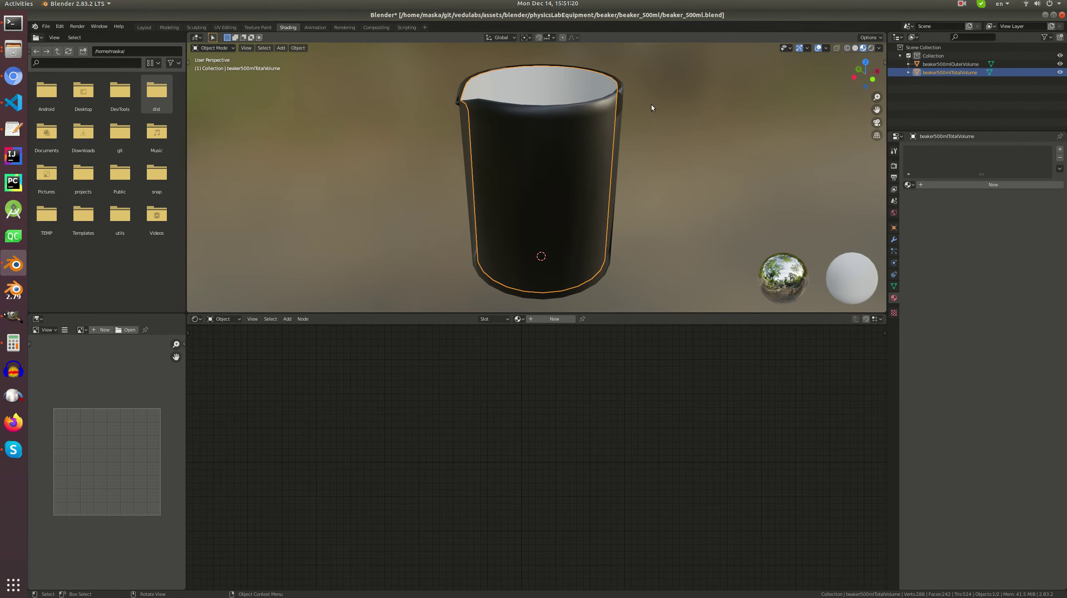
{"action": "mouse_move", "coordinate": [572, 158]}
{"action": "middle_mouse_down"}
{"action": "mouse_move", "coordinate": [546, 143]}
{"action": "mouse_move", "coordinate": [498, 147]}
{"action": "mouse_move", "coordinate": [489, 163]}
{"action": "mouse_move", "coordinate": [552, 154]}
{"action": "middle_mouse_up"}
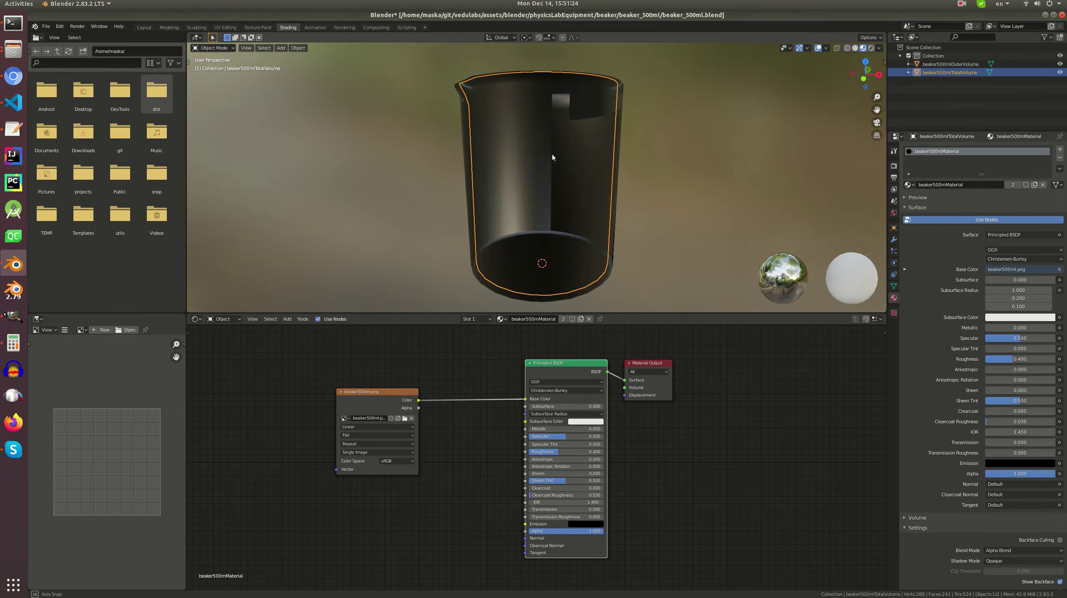
{"action": "left_click", "coordinate": [465, 111]}
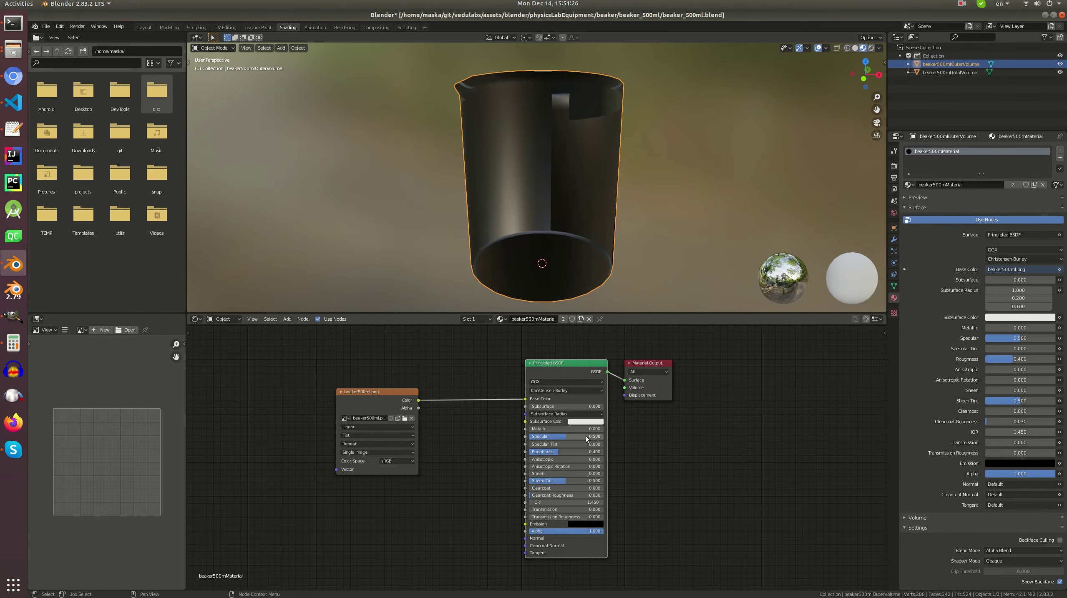
{"action": "mouse_move", "coordinate": [557, 453]}
{"action": "left_mouse_down"}
{"action": "mouse_move", "coordinate": [531, 454]}
{"action": "mouse_move", "coordinate": [561, 436]}
{"action": "left_mouse_up"}
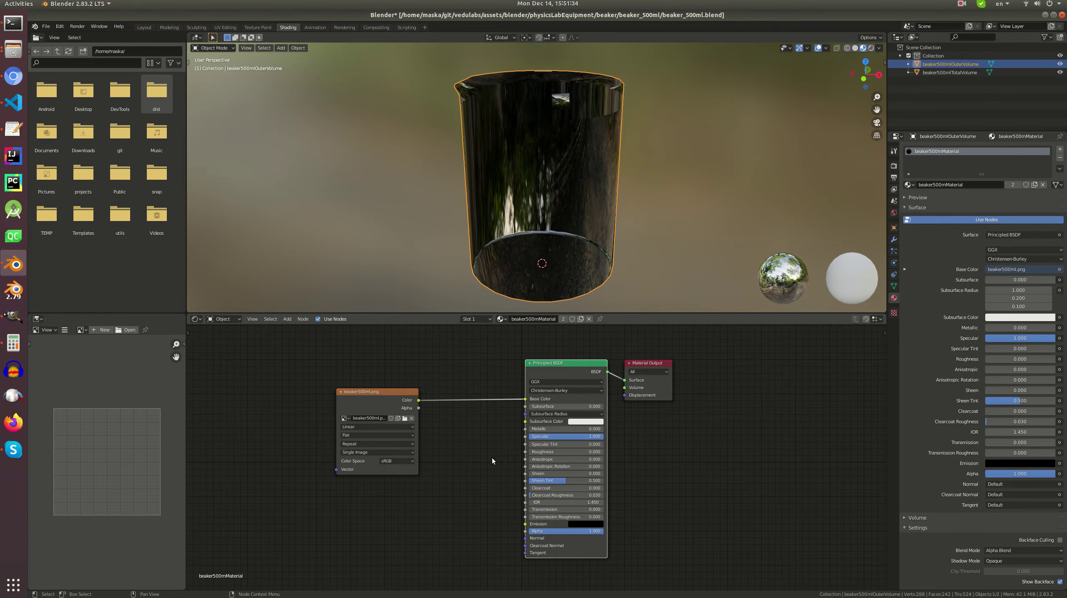
{"action": "mouse_move", "coordinate": [547, 148]}
{"action": "middle_mouse_down"}
{"action": "mouse_move", "coordinate": [551, 163]}
{"action": "mouse_move", "coordinate": [588, 182]}
{"action": "mouse_move", "coordinate": [570, 187]}
{"action": "mouse_move", "coordinate": [586, 172]}
{"action": "middle_mouse_up"}
- Preview the glossy beaker with rendered viewport shading in the Layout workspace
{"action": "left_click", "coordinate": [880, 47]}
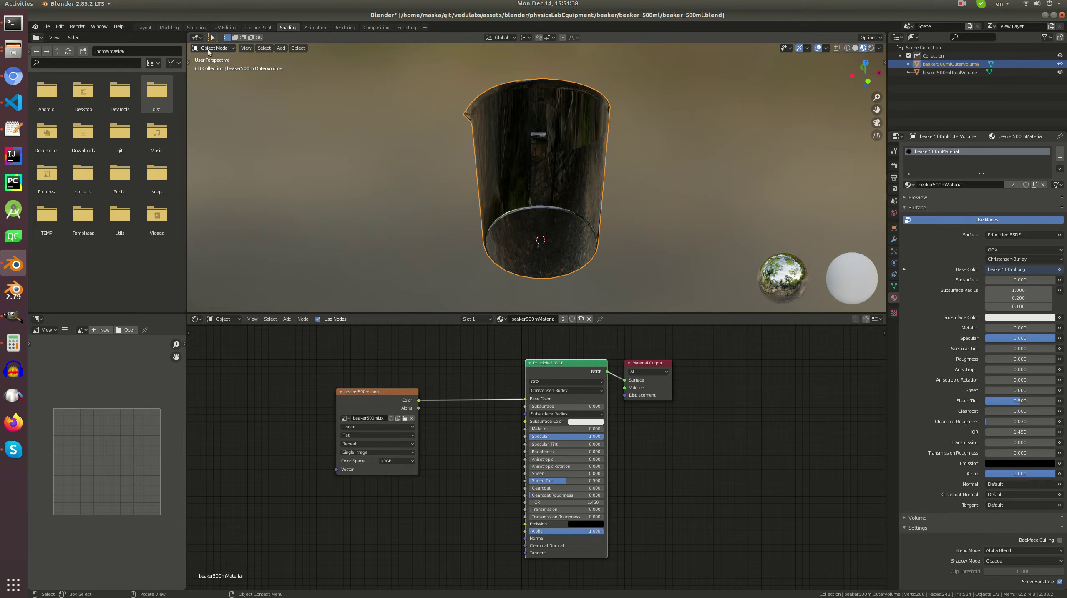
{"action": "left_click", "coordinate": [144, 28]}
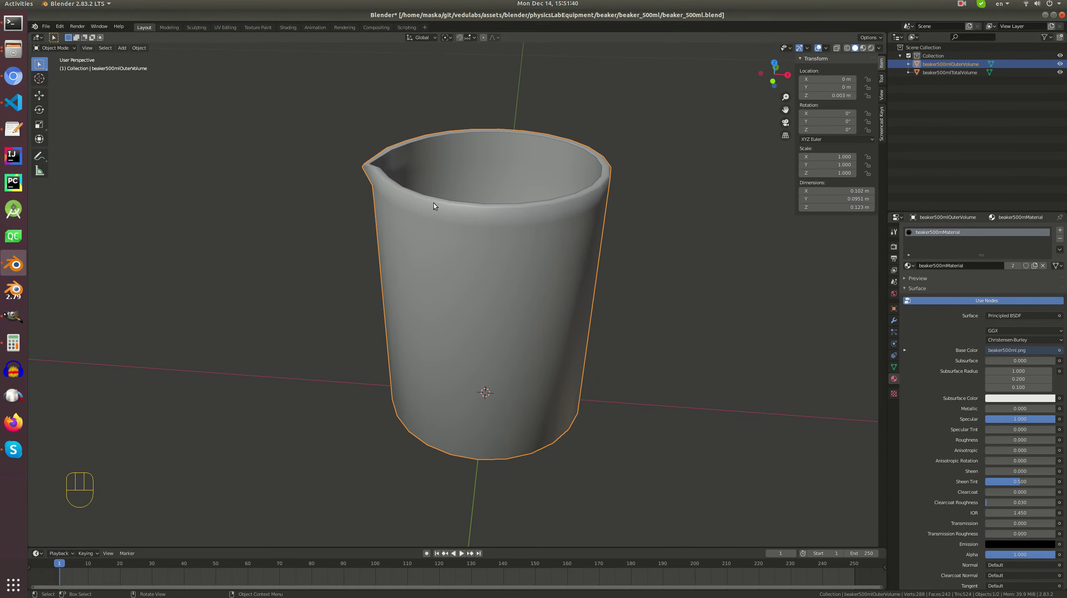
{"action": "left_click", "coordinate": [871, 47]}
{"action": "mouse_move", "coordinate": [505, 238]}
{"action": "middle_mouse_down"}
{"action": "mouse_move", "coordinate": [431, 245]}
{"action": "mouse_move", "coordinate": [517, 231]}
{"action": "mouse_move", "coordinate": [458, 231]}
{"action": "mouse_move", "coordinate": [495, 235]}
{"action": "middle_mouse_up"}
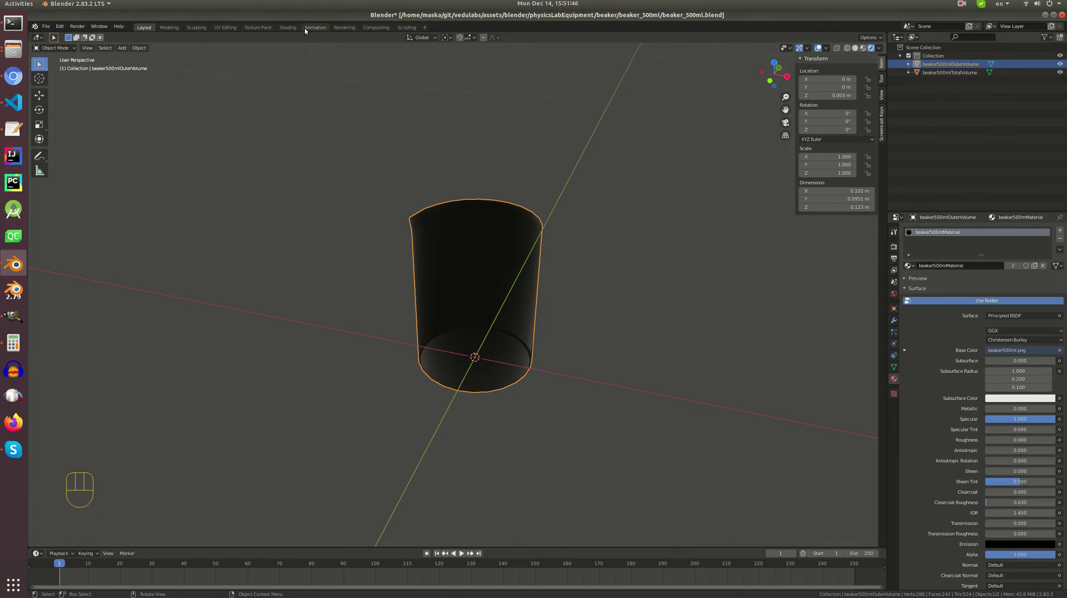
{"action": "left_click", "coordinate": [288, 27]}
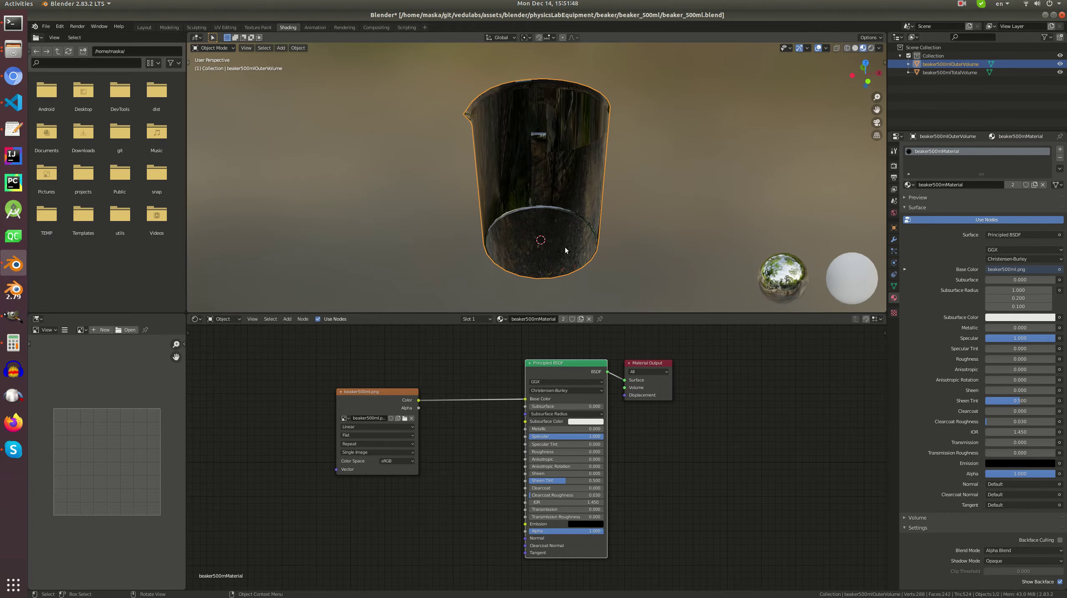
{"action": "middle_click_drag", "start_coordinate": [570, 251], "coordinate": [546, 230]}
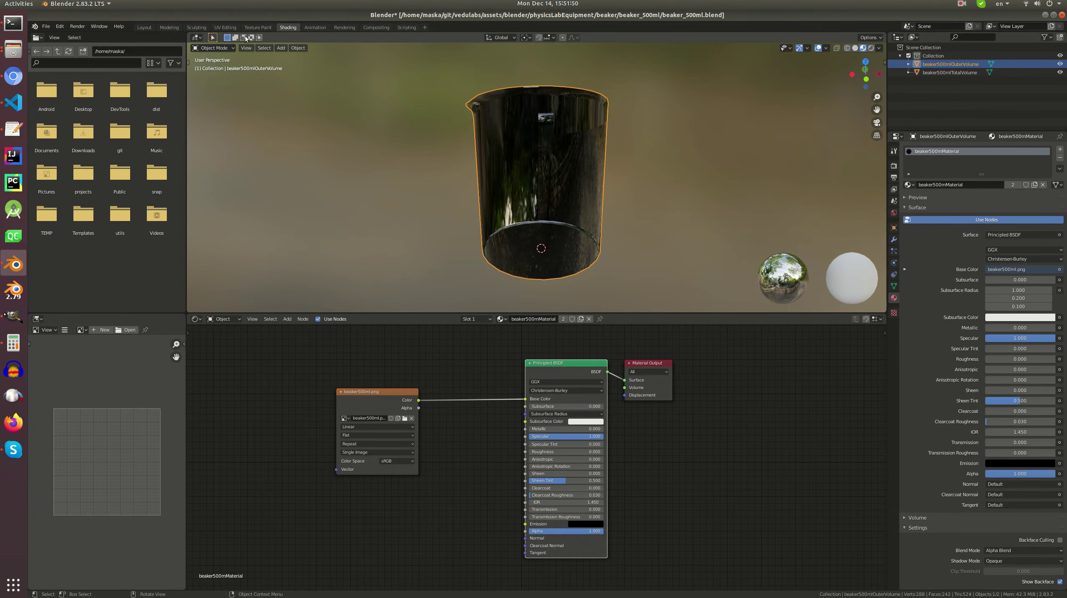
{"action": "left_click", "coordinate": [226, 27]}
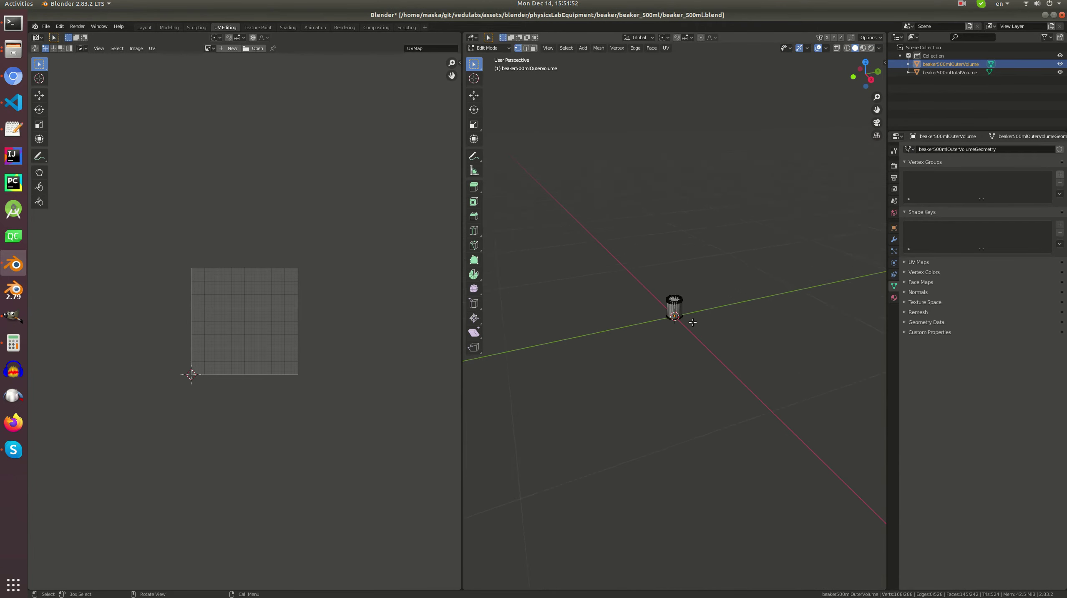
- Select all of the beaker's vertices and switch the viewport to rendered shading
{"action": "key", "text": "a"}
{"action": "scroll", "coordinate": [692, 321], "scroll_direction": "up", "scroll_amount": 15}
{"action": "scroll", "coordinate": [692, 320], "scroll_direction": "down", "scroll_amount": 5}
{"action": "middle_click_drag", "start_coordinate": [684, 256], "coordinate": [747, 265]}
{"action": "left_click", "coordinate": [864, 49]}
{"action": "left_click", "coordinate": [870, 49]}
{"action": "middle_click_drag", "start_coordinate": [729, 222], "coordinate": [710, 212]}
- Reselect the beaker object in object mode and return to edit mode on it
{"action": "key", "text": "alt+a"}
{"action": "key", "text": "a"}
{"action": "scroll", "coordinate": [248, 240], "scroll_direction": "down", "scroll_amount": 3}
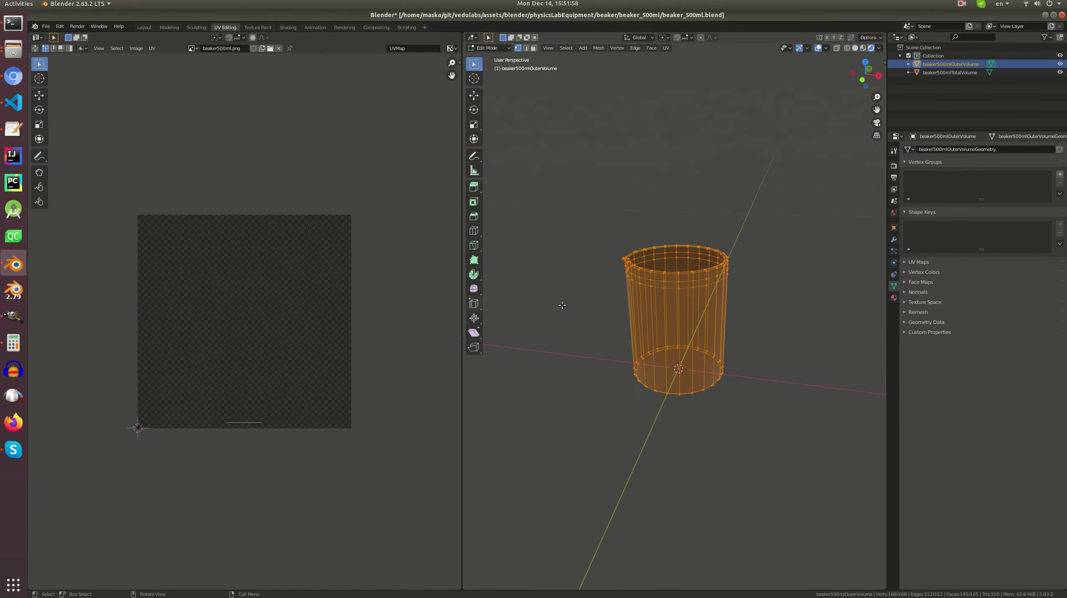
{"action": "key", "text": "alt+a"}
{"action": "middle_click_drag", "start_coordinate": [705, 290], "coordinate": [737, 299]}
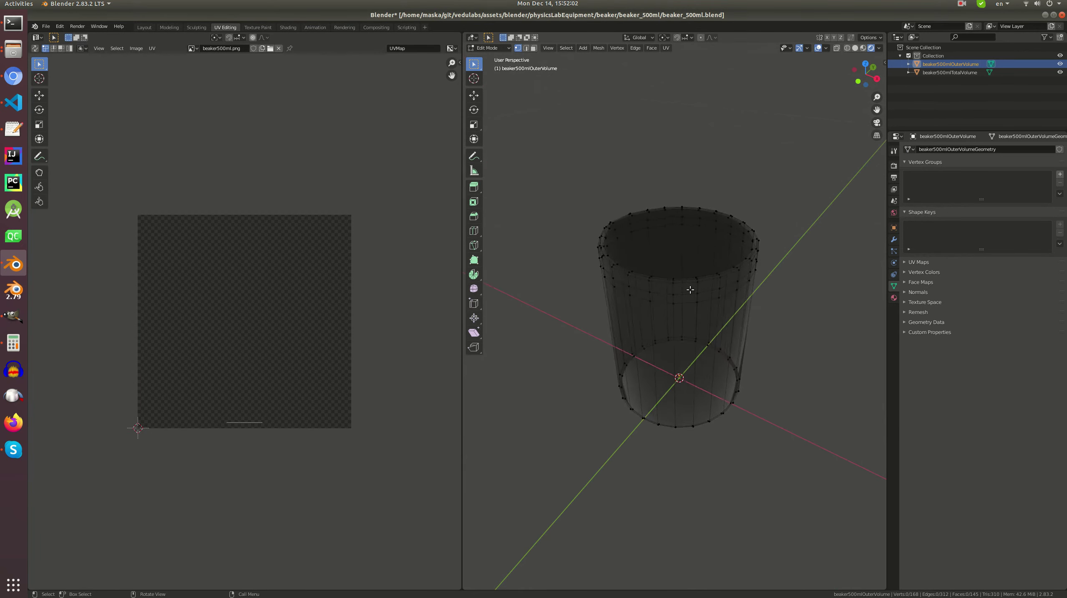
{"action": "key", "text": "Tab"}
{"action": "key", "text": "alt+a"}
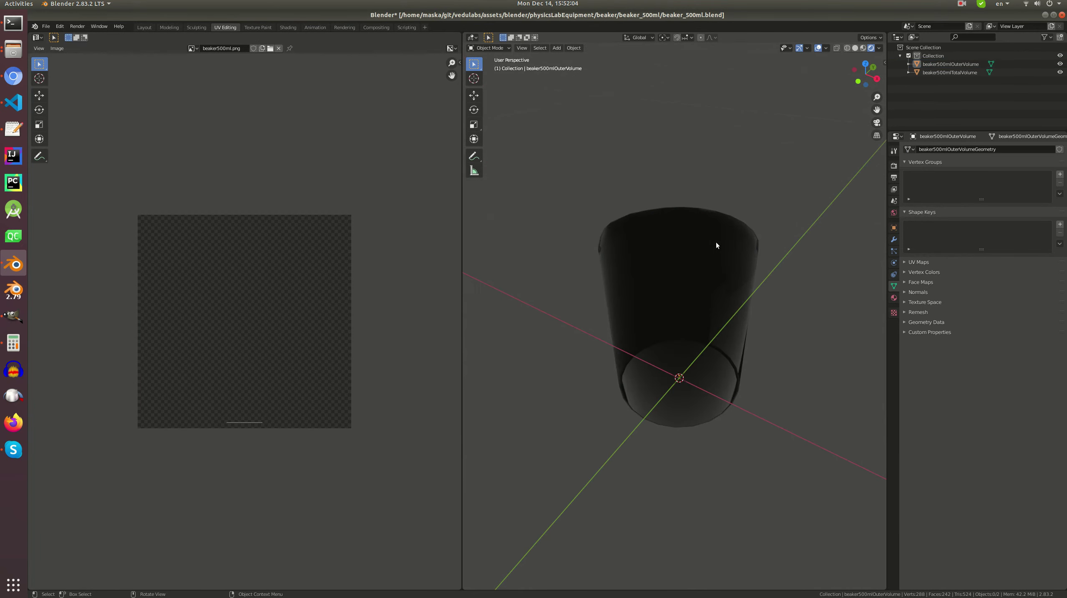
{"action": "left_click", "coordinate": [741, 292]}
{"action": "key", "text": "Tab"}
- Inspect the top rim, a vertical side loop and the lower ring edge loops
{"action": "middle_click_drag", "start_coordinate": [740, 293], "coordinate": [685, 314]}
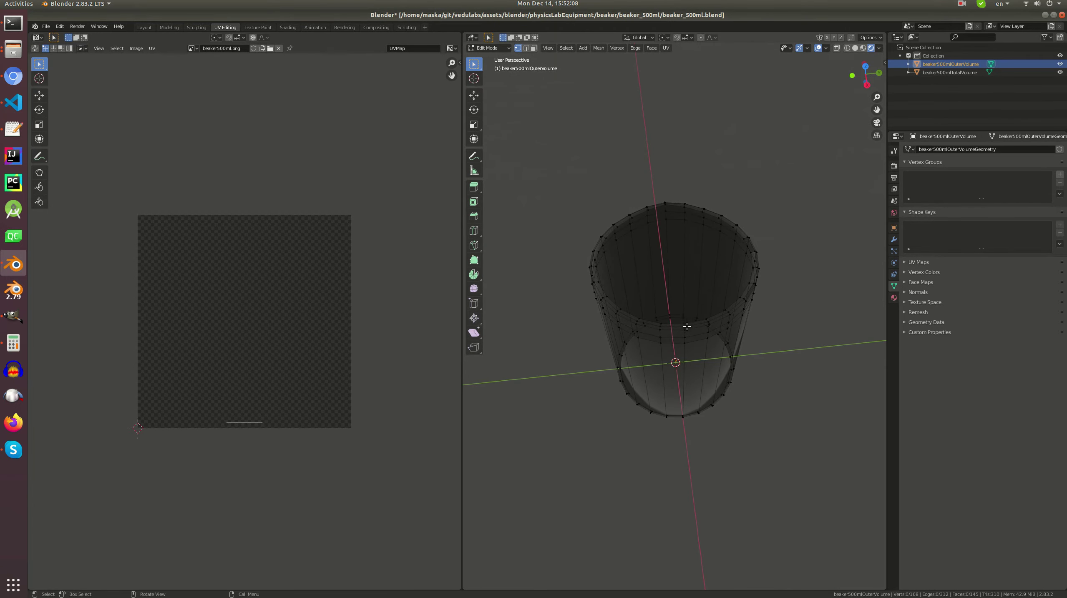
{"action": "left_click", "coordinate": [685, 323], "text": "alt"}
{"action": "left_click", "coordinate": [684, 325], "text": "alt"}
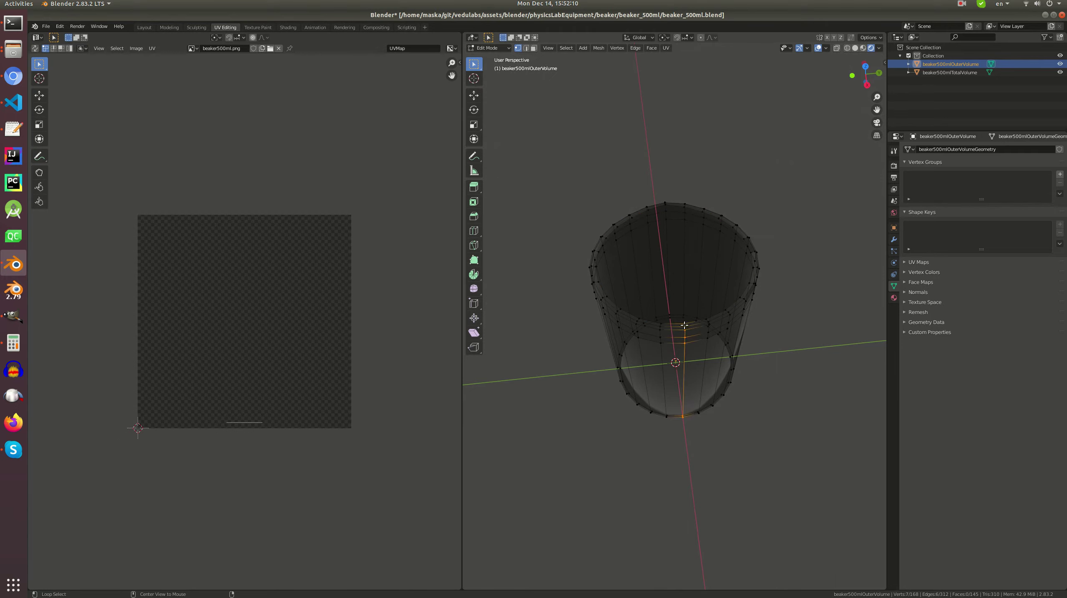
{"action": "middle_click_drag", "start_coordinate": [683, 331], "coordinate": [690, 367]}
{"action": "key", "text": "alt+a"}
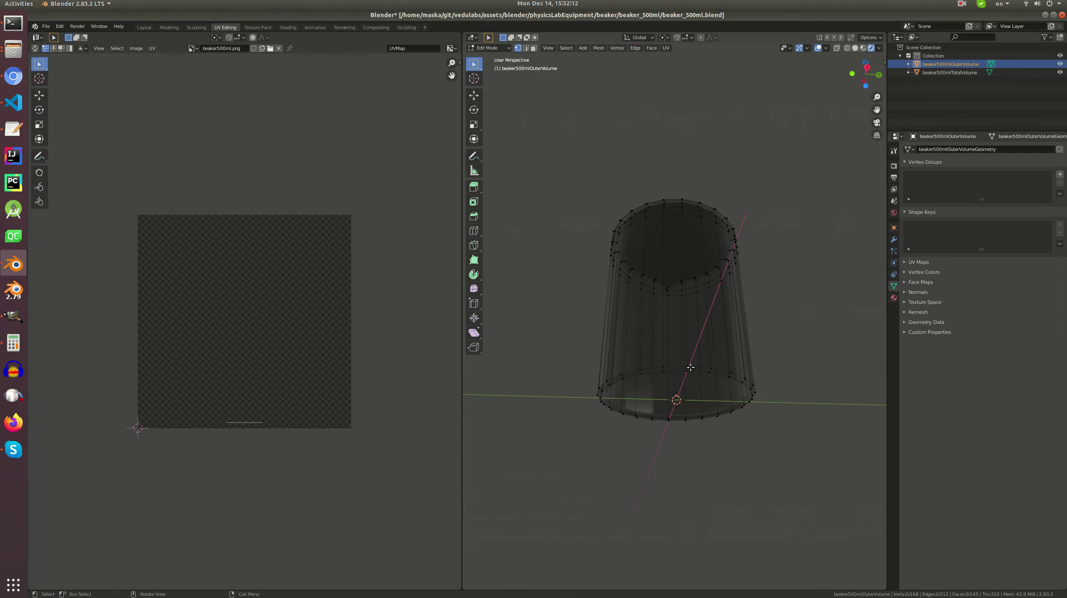
{"action": "left_click", "coordinate": [688, 366], "text": "alt"}
{"action": "key", "text": "alt+a"}
{"action": "middle_click_drag", "start_coordinate": [689, 232], "coordinate": [819, 304]}
- Box-select the spout-side vertices in top view and look over the edge operations without applying any
{"action": "key", "text": "KP_7"}
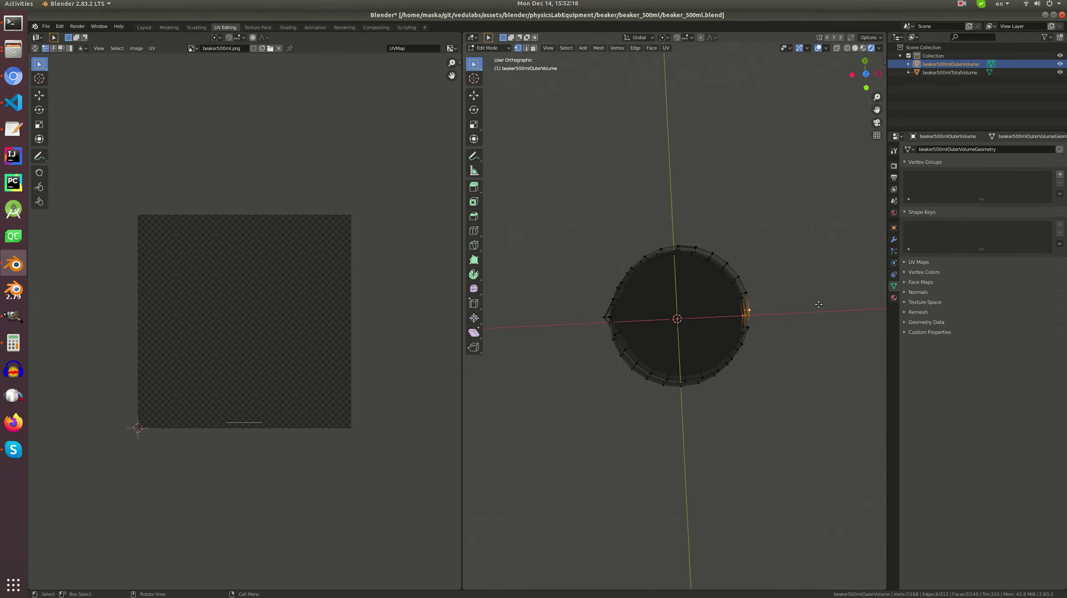
{"action": "scroll", "coordinate": [815, 302], "scroll_direction": "up", "scroll_amount": 4}
{"action": "key", "text": "b"}
{"action": "left_click_drag", "start_coordinate": [503, 303], "coordinate": [586, 327]}
{"action": "mouse_move", "coordinate": [708, 324]}
{"action": "middle_mouse_down"}
{"action": "mouse_move", "coordinate": [774, 256]}
{"action": "mouse_move", "coordinate": [631, 301]}
{"action": "mouse_move", "coordinate": [632, 346]}
{"action": "mouse_move", "coordinate": [687, 317]}
{"action": "middle_mouse_up"}
{"action": "key", "text": "ctrl+e"}
{"action": "key", "text": "Escape"}
{"action": "key", "text": "alt+a"}
- Box-select the overlapping spout tip vertices from top view and pick a vertex context operation
{"action": "middle_click_drag", "start_coordinate": [621, 302], "coordinate": [692, 310], "text": "shift"}
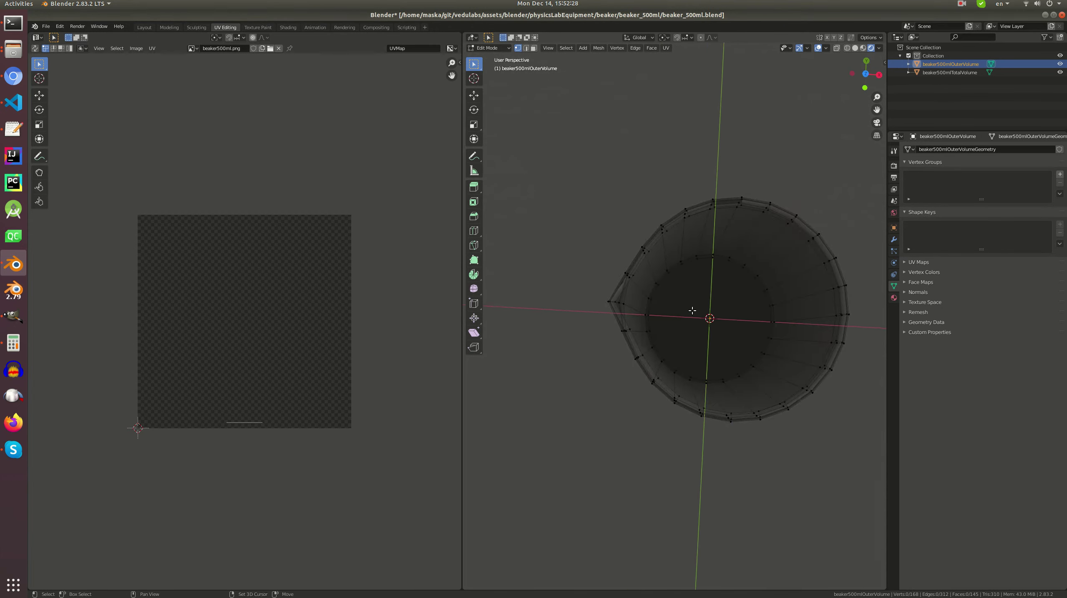
{"action": "key", "text": "KP_7"}
{"action": "key", "text": "b"}
{"action": "left_click_drag", "start_coordinate": [612, 307], "coordinate": [659, 321]}
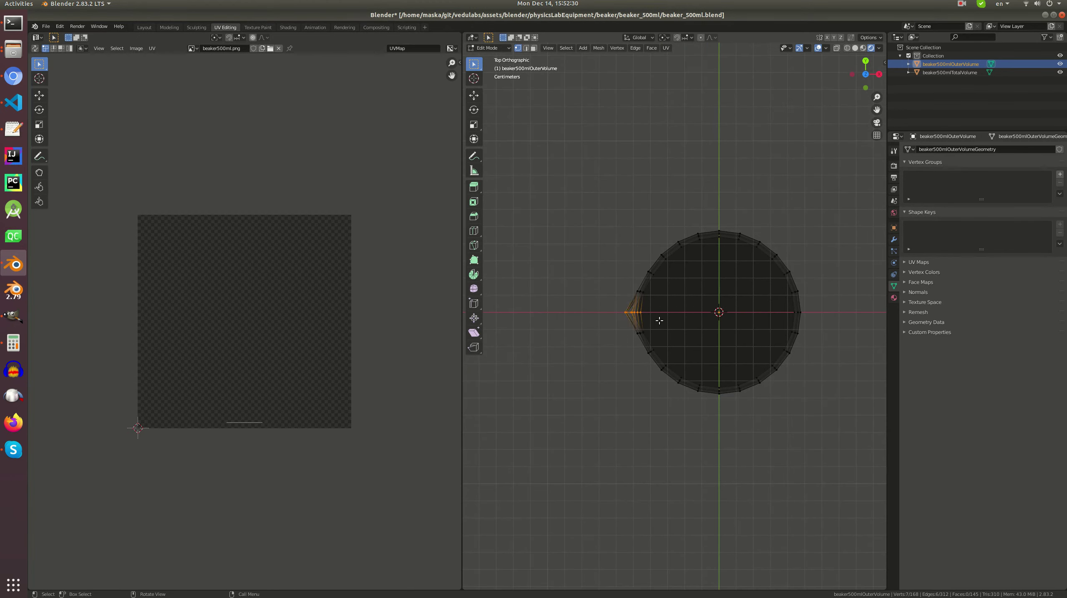
{"action": "right_click", "coordinate": [658, 320]}
{"action": "left_click", "coordinate": [656, 429]}
{"action": "middle_click_drag", "start_coordinate": [656, 426], "coordinate": [734, 268]}
- Try unwrapping the whole beaker mesh, then undo the unwrap
{"action": "key", "text": "a"}
{"action": "key", "text": "u"}
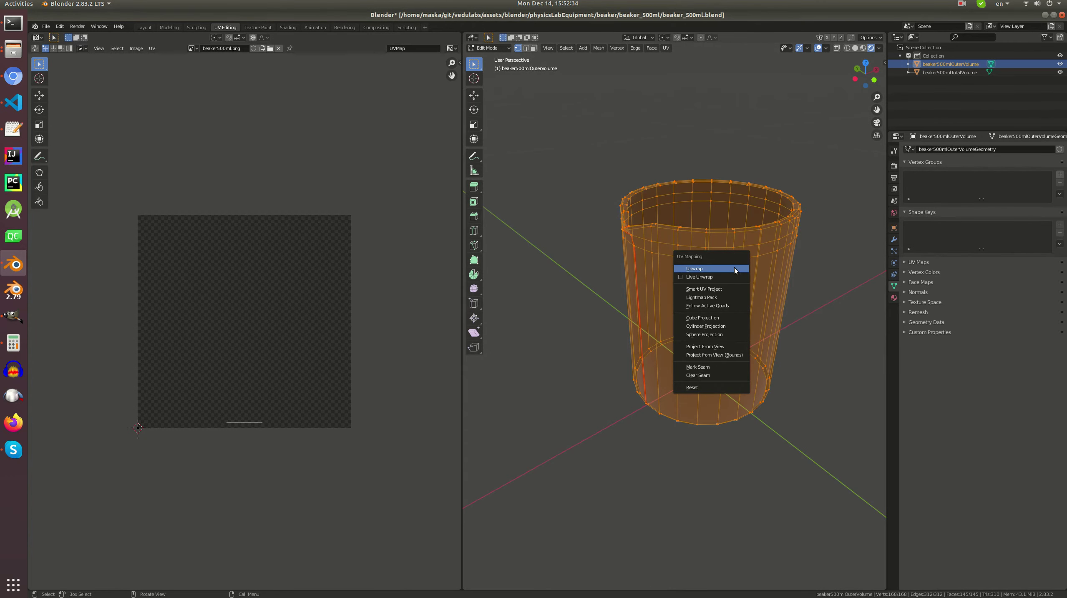
{"action": "left_click", "coordinate": [735, 271]}
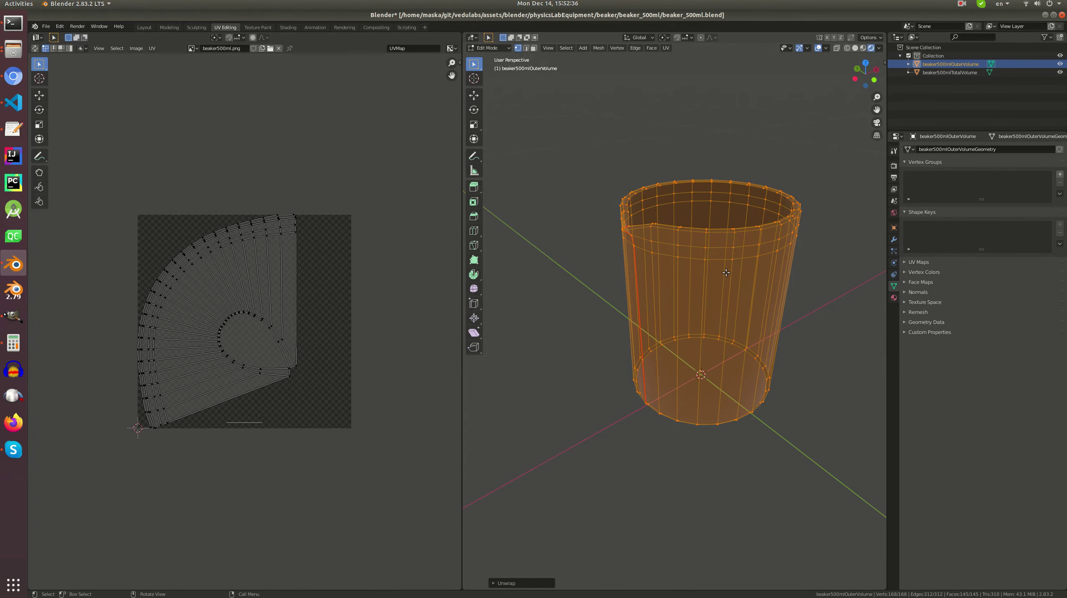
{"action": "key", "text": "ctrl+z"}
- Switch to solid shading, hide beaker500mlTotalVolume and edit beaker500mlOuterVolume
{"action": "mouse_move", "coordinate": [672, 210]}
{"action": "middle_mouse_down"}
{"action": "mouse_move", "coordinate": [642, 221]}
{"action": "mouse_move", "coordinate": [618, 248]}
{"action": "mouse_move", "coordinate": [579, 221]}
{"action": "mouse_move", "coordinate": [617, 226]}
{"action": "mouse_move", "coordinate": [645, 176]}
{"action": "mouse_move", "coordinate": [674, 311]}
{"action": "middle_mouse_up"}
{"action": "scroll", "coordinate": [619, 248], "scroll_direction": "up", "scroll_amount": 3}
{"action": "scroll", "coordinate": [703, 191], "scroll_direction": "down", "scroll_amount": 4}
{"action": "left_click", "coordinate": [854, 49]}
{"action": "scroll", "coordinate": [650, 236], "scroll_direction": "up", "scroll_amount": 3}
{"action": "key", "text": "Tab"}
{"action": "left_click", "coordinate": [652, 207]}
{"action": "key", "text": "h"}
{"action": "left_click", "coordinate": [660, 174]}
{"action": "key", "text": "Tab"}
- Mark the outer beaker's bottom edge loop as a seam
{"action": "scroll", "coordinate": [650, 177], "scroll_direction": "up", "scroll_amount": 1}
{"action": "scroll", "coordinate": [643, 193], "scroll_direction": "down", "scroll_amount": 3}
{"action": "scroll", "coordinate": [680, 325], "scroll_direction": "down", "scroll_amount": 6}
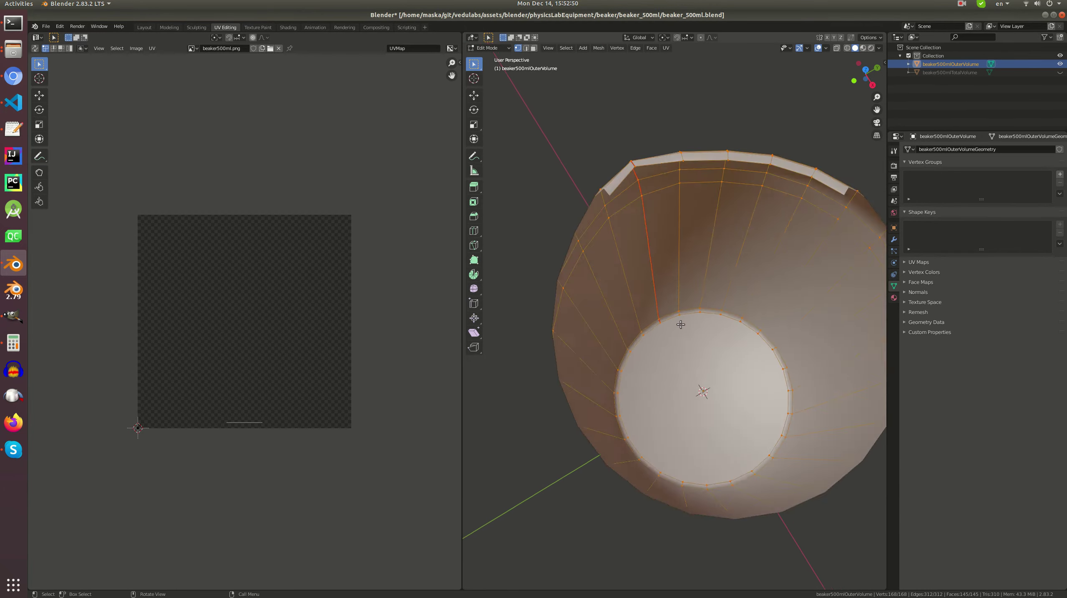
{"action": "key", "text": "alt+a"}
{"action": "key", "text": "ctrl+e"}
{"action": "left_click", "coordinate": [712, 320]}
- Unwrap the whole outer mesh using the new bottom seam
{"action": "key", "text": "a"}
{"action": "key", "text": "u"}
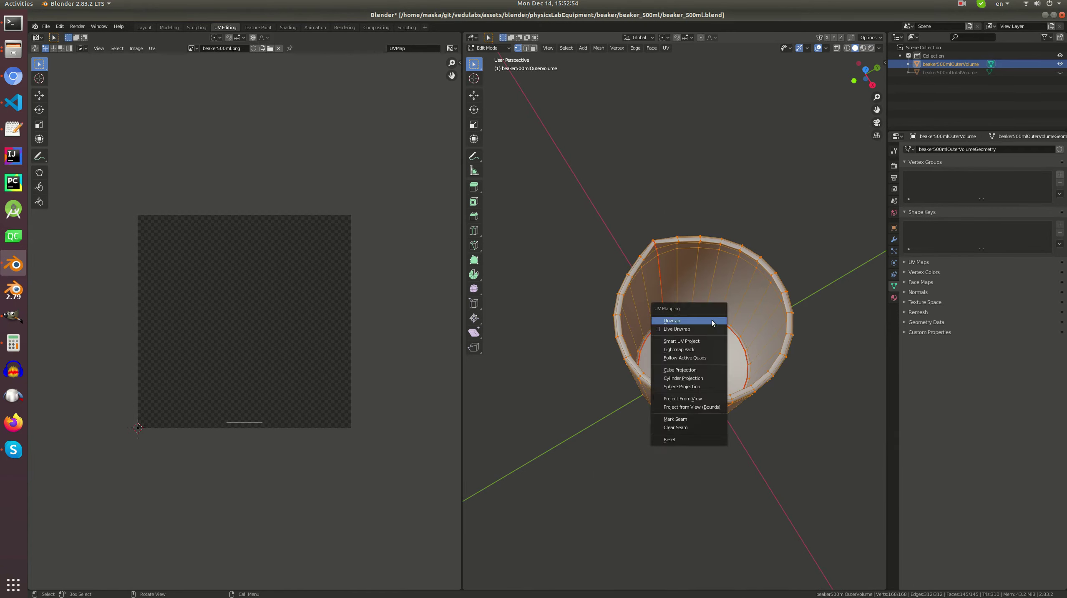
{"action": "left_click", "coordinate": [712, 320]}
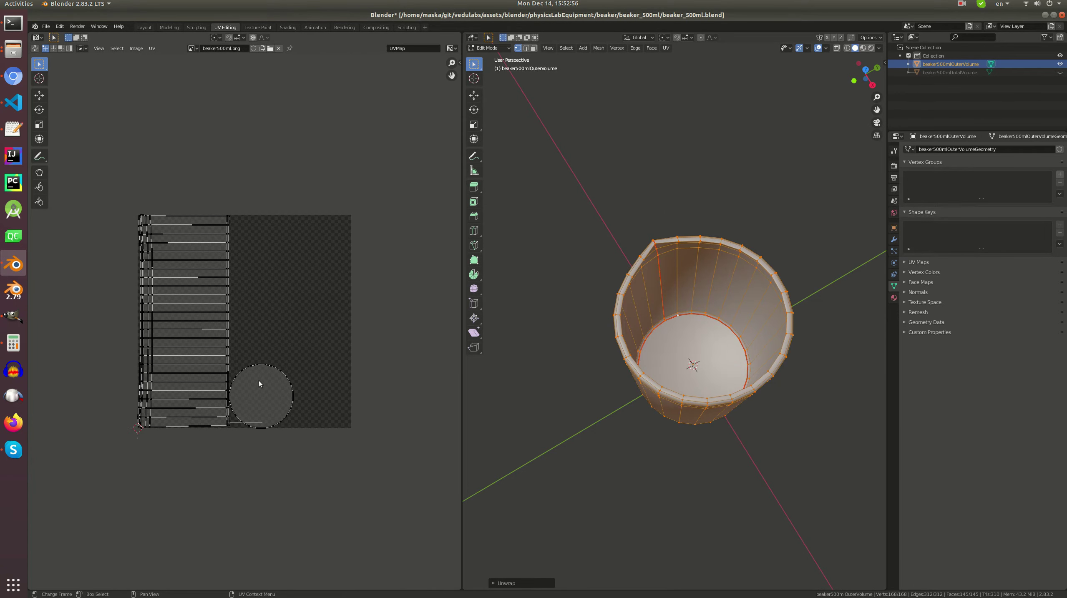
{"action": "scroll", "coordinate": [260, 383], "scroll_direction": "up", "scroll_amount": 1}
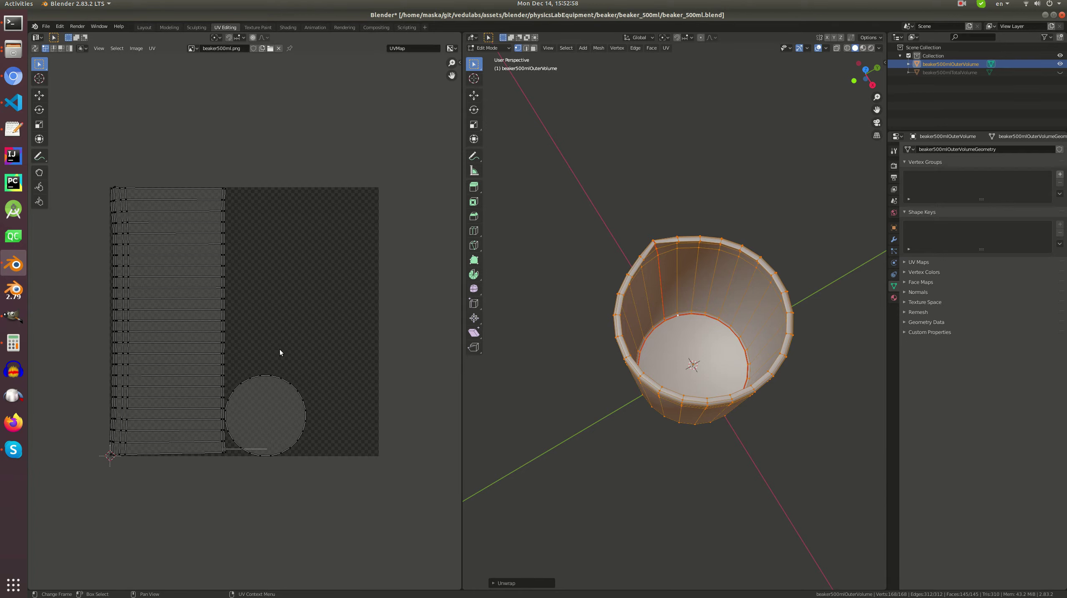
{"action": "middle_click_drag", "start_coordinate": [683, 345], "coordinate": [545, 333]}
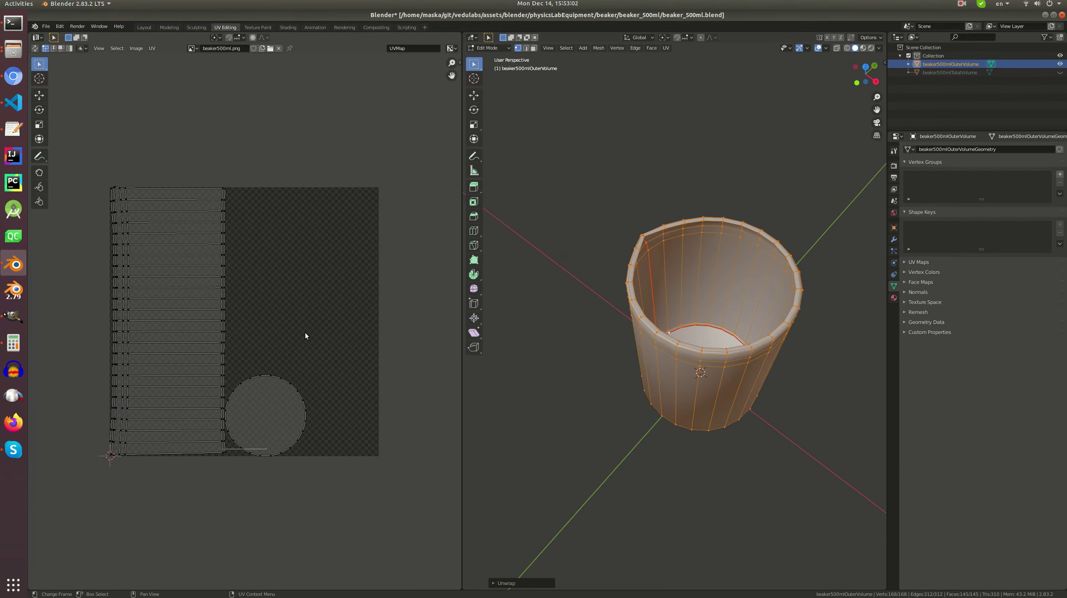
{"action": "middle_click_drag", "start_coordinate": [669, 331], "coordinate": [603, 343]}
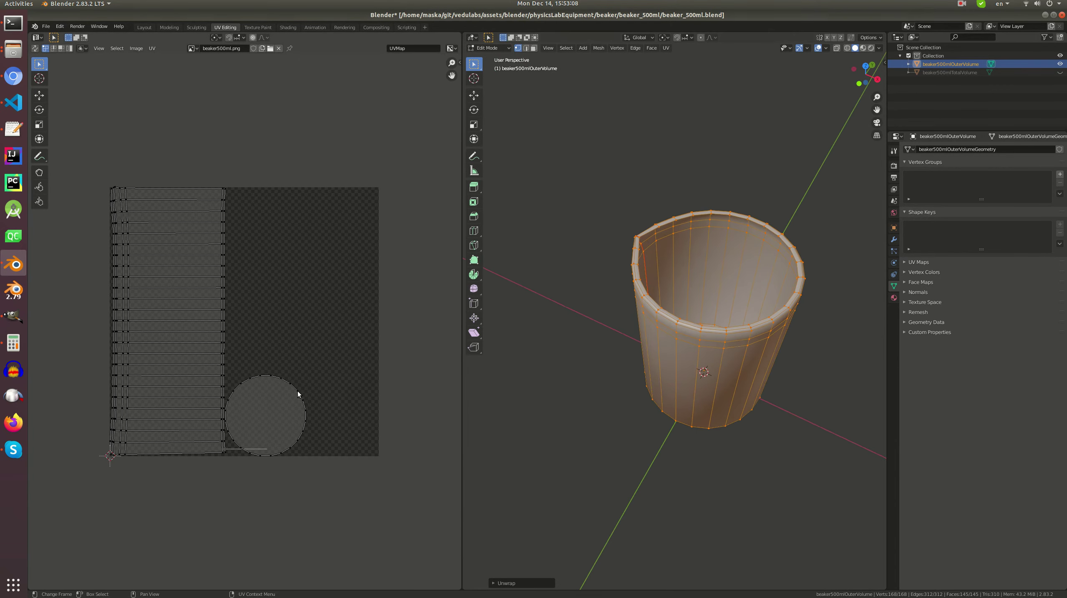
- Move the circular base island above the image and rotate the wall island 90°
{"action": "key", "text": "4"}
{"action": "left_click", "coordinate": [288, 398]}
{"action": "key", "text": "g"}
{"action": "left_click", "coordinate": [322, 97]}
{"action": "left_click", "coordinate": [192, 240]}
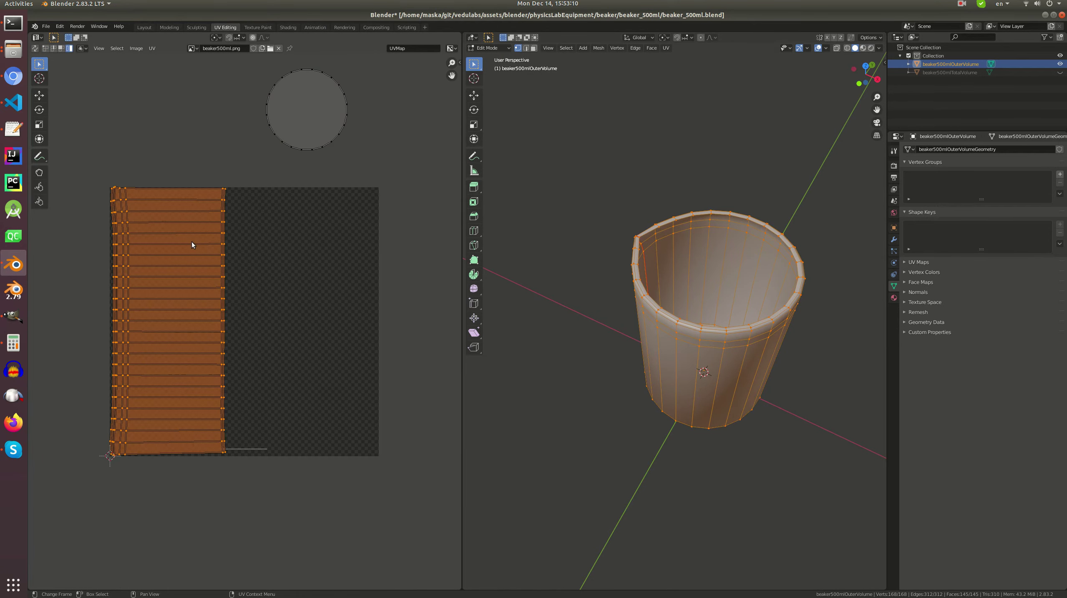
{"action": "type", "text": "r90"}
{"action": "key", "text": "Return"}
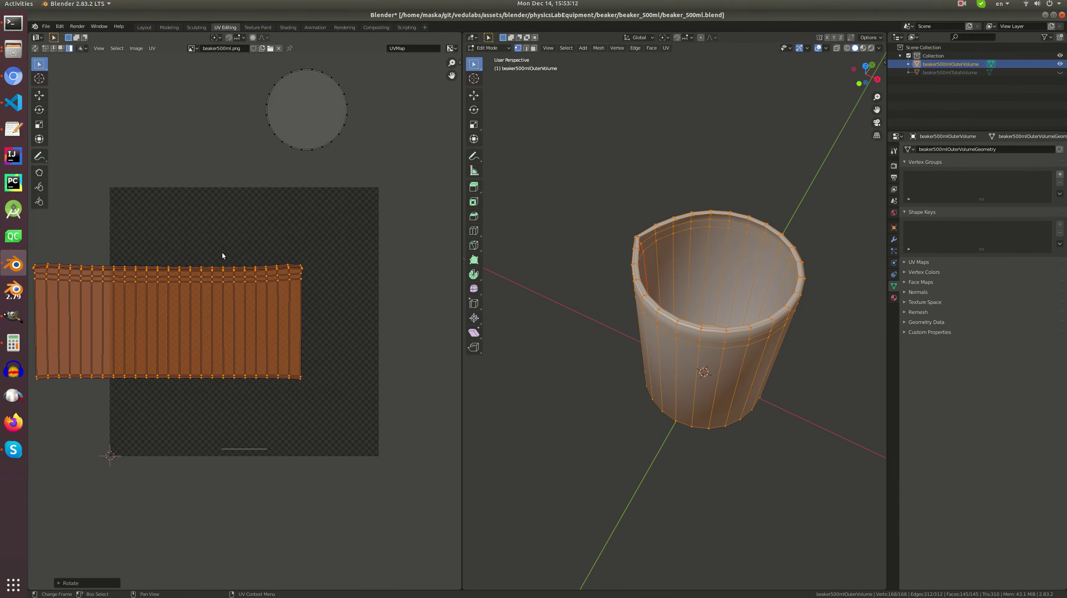
{"action": "key", "text": "KP_Decimal"}
{"action": "scroll", "coordinate": [247, 260], "scroll_direction": "up", "scroll_amount": 3}
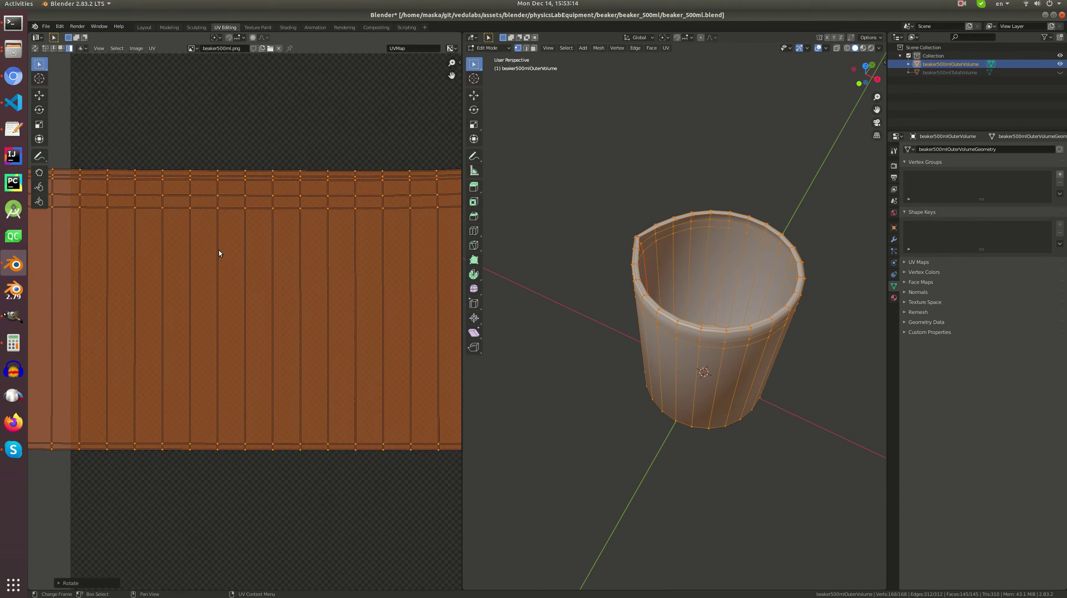
{"action": "middle_click_drag", "start_coordinate": [249, 248], "coordinate": [265, 249], "text": "shift"}
- Flatten two top vertices of the wall island by scaling them to 0 in Y
{"action": "left_click", "coordinate": [262, 231], "text": "alt"}
{"action": "key", "text": "1"}
{"action": "left_click", "coordinate": [246, 227]}
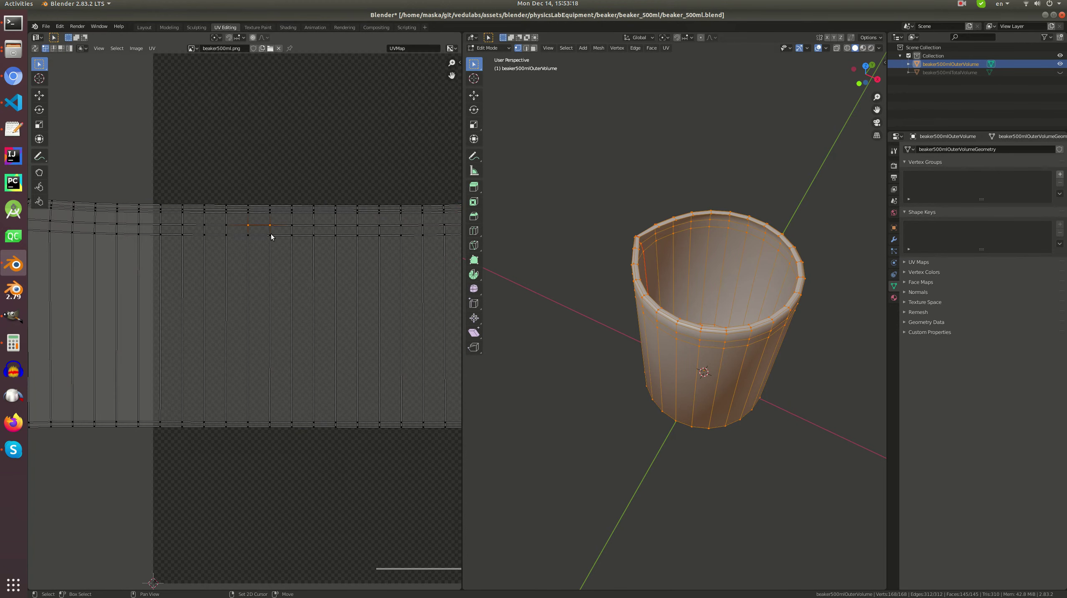
{"action": "key", "text": "shift+s"}
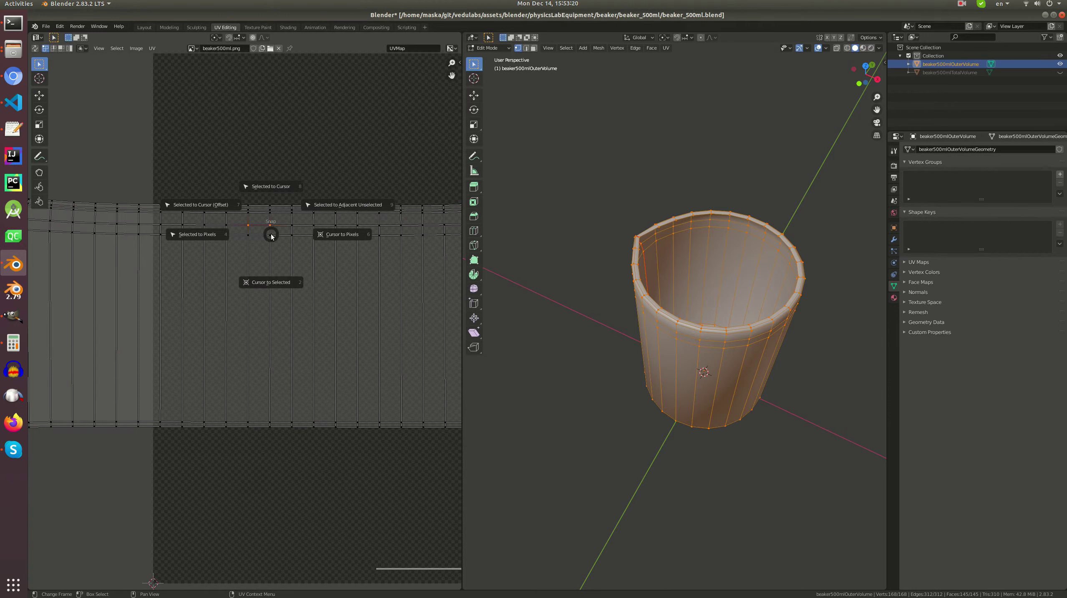
{"action": "key", "text": "Escape"}
{"action": "key", "text": "s"}
{"action": "key", "text": "y"}
{"action": "key", "text": "0"}
{"action": "key", "text": "Return"}
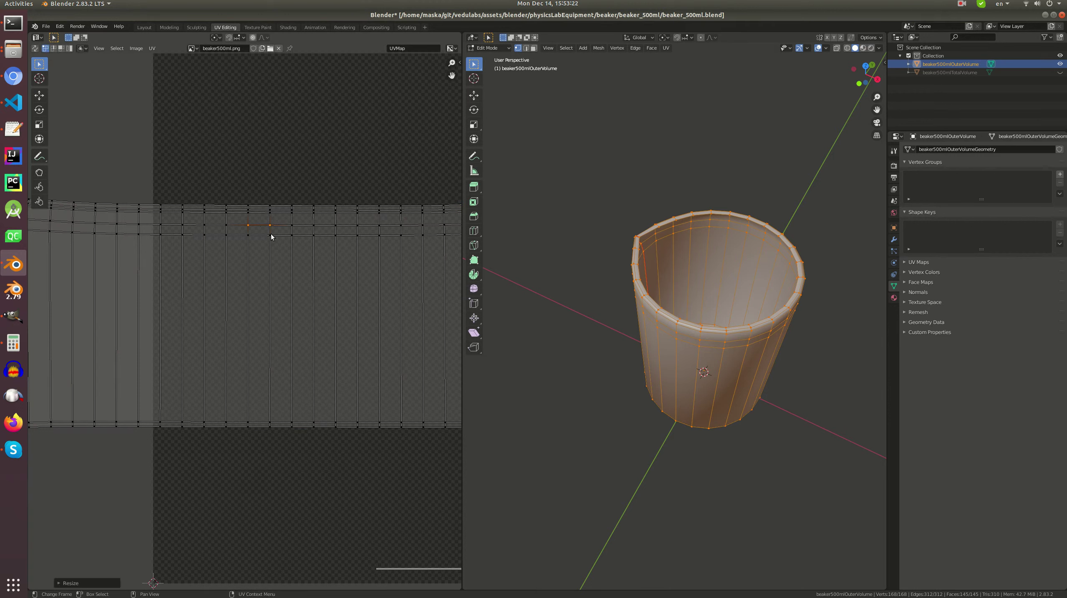
- Scale the wall strip's vertical edge and bottom UV edge
{"action": "left_click", "coordinate": [252, 241]}
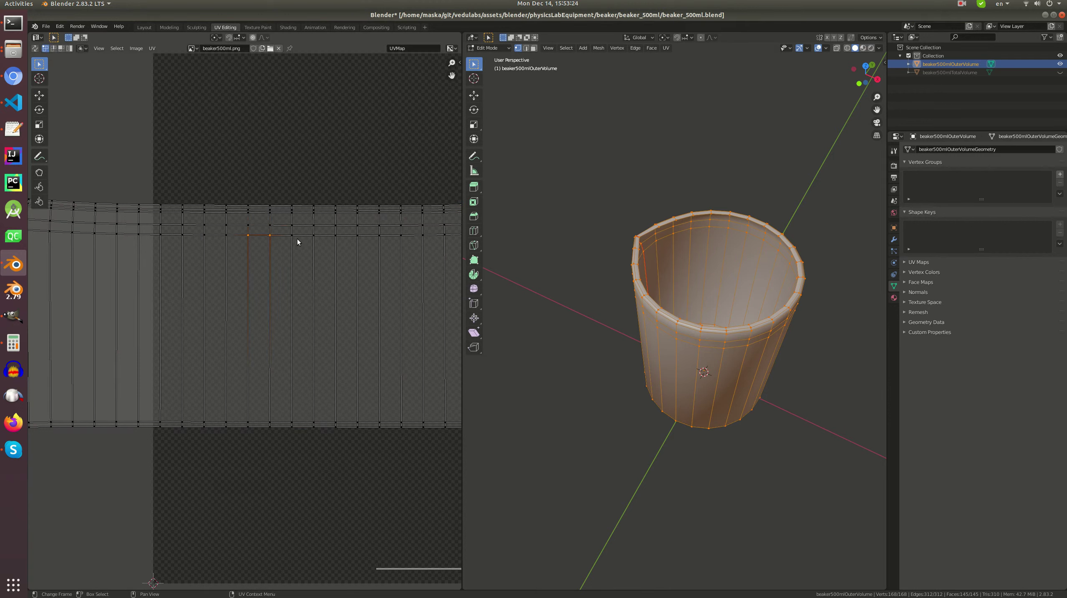
{"action": "key", "text": "s"}
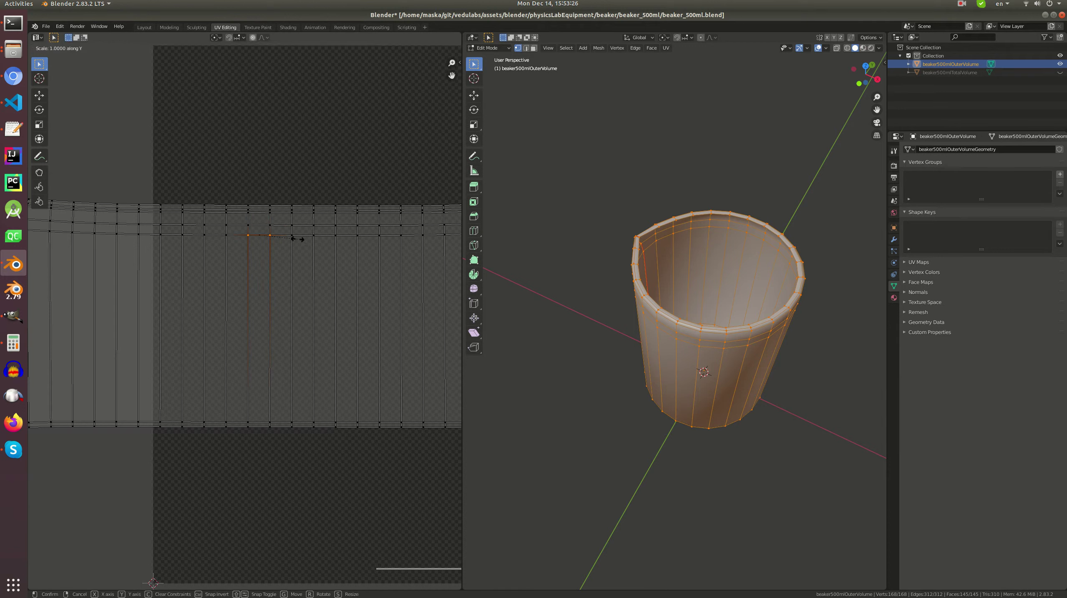
{"action": "key", "text": "Return"}
{"action": "left_click", "coordinate": [884, 62]}
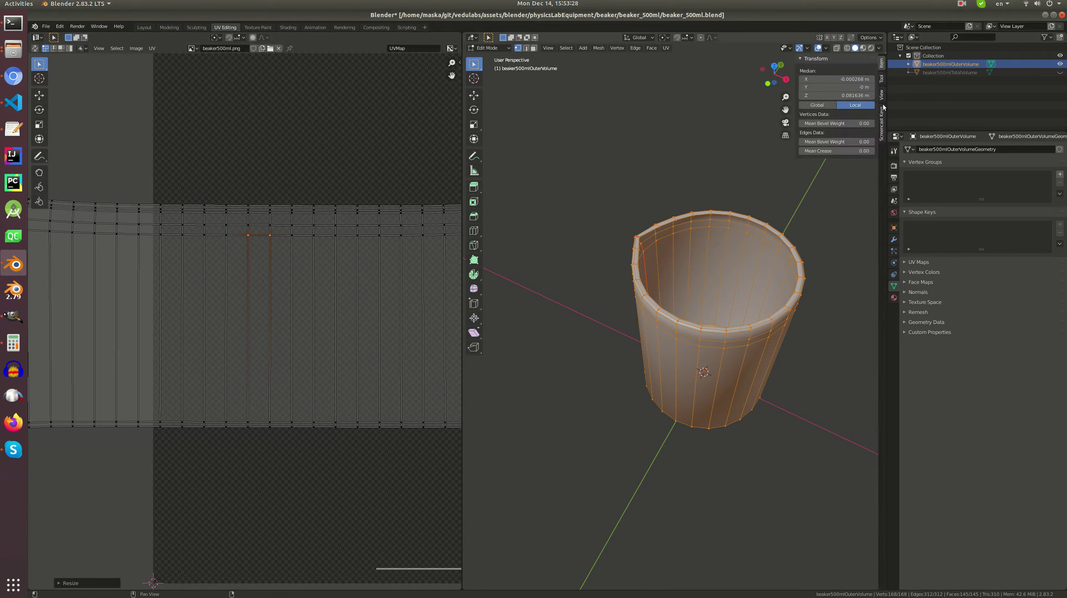
{"action": "left_click", "coordinate": [881, 124]}
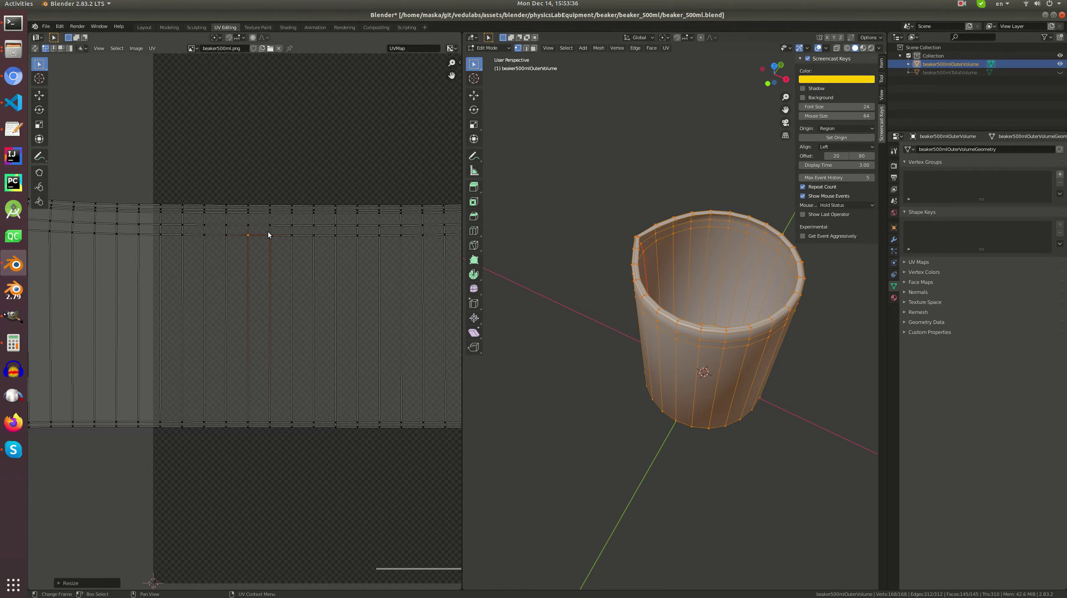
{"action": "left_click", "coordinate": [249, 422]}
{"action": "key", "text": "s"}
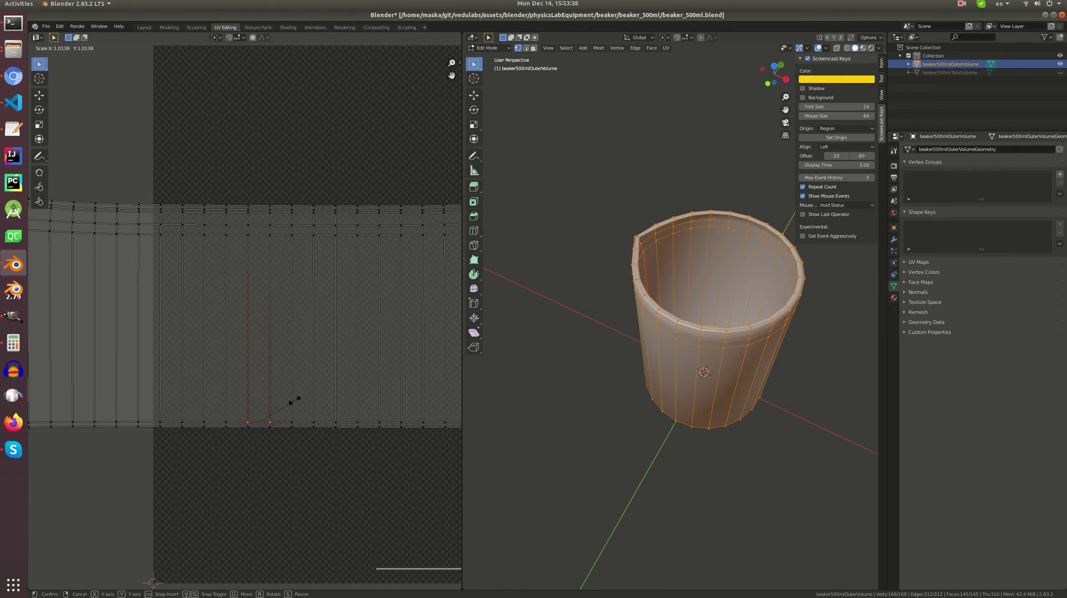
{"action": "left_click", "coordinate": [294, 400]}
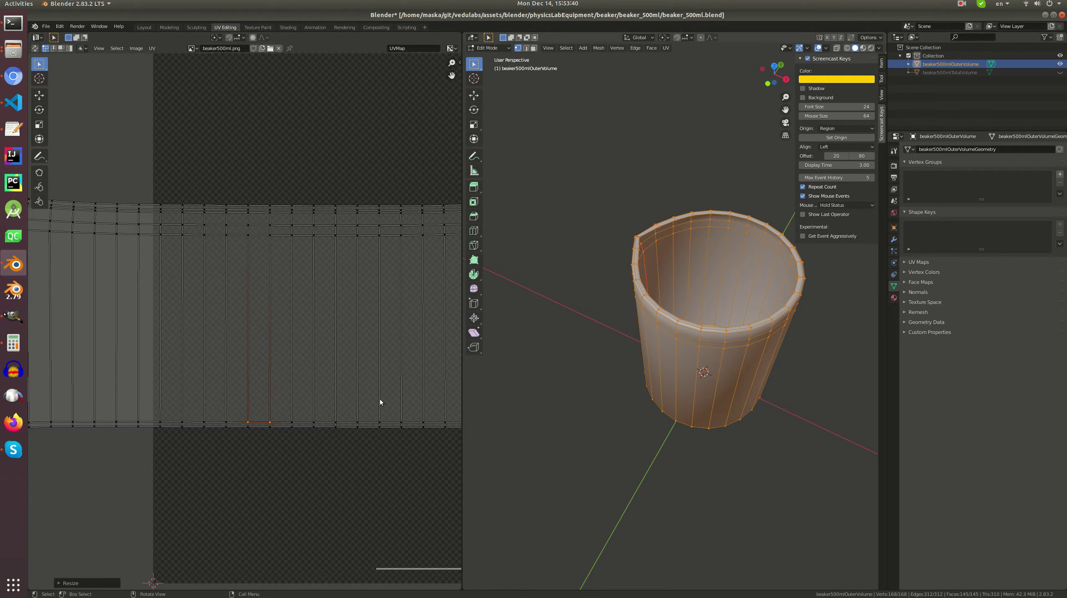
{"action": "left_click", "coordinate": [252, 429]}
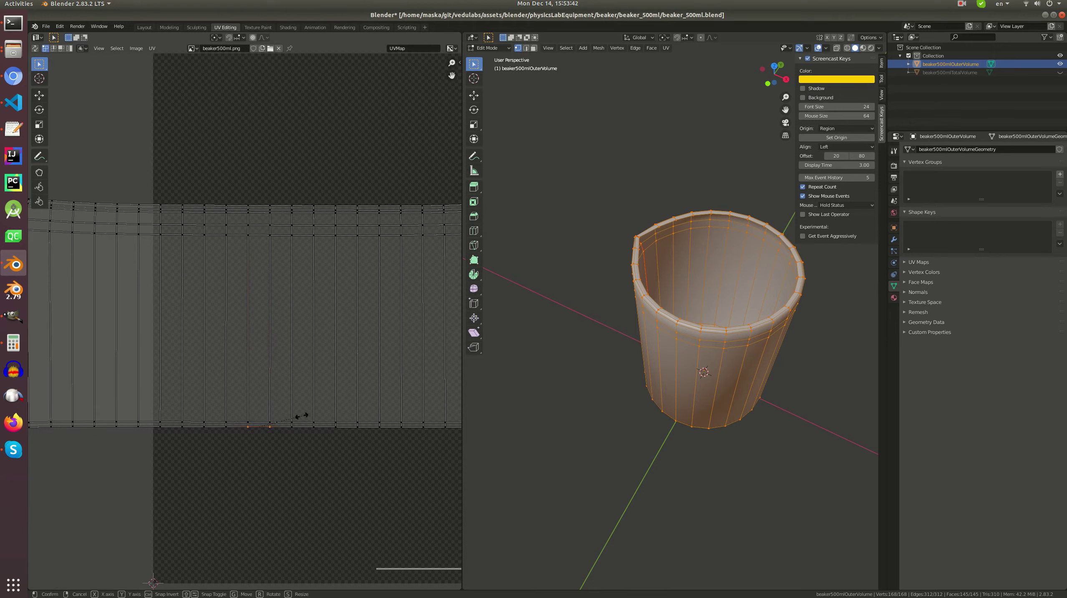
- Flatten the strip's top edge and corner vertex with a Y-scale of 0
{"action": "left_click", "coordinate": [258, 213]}
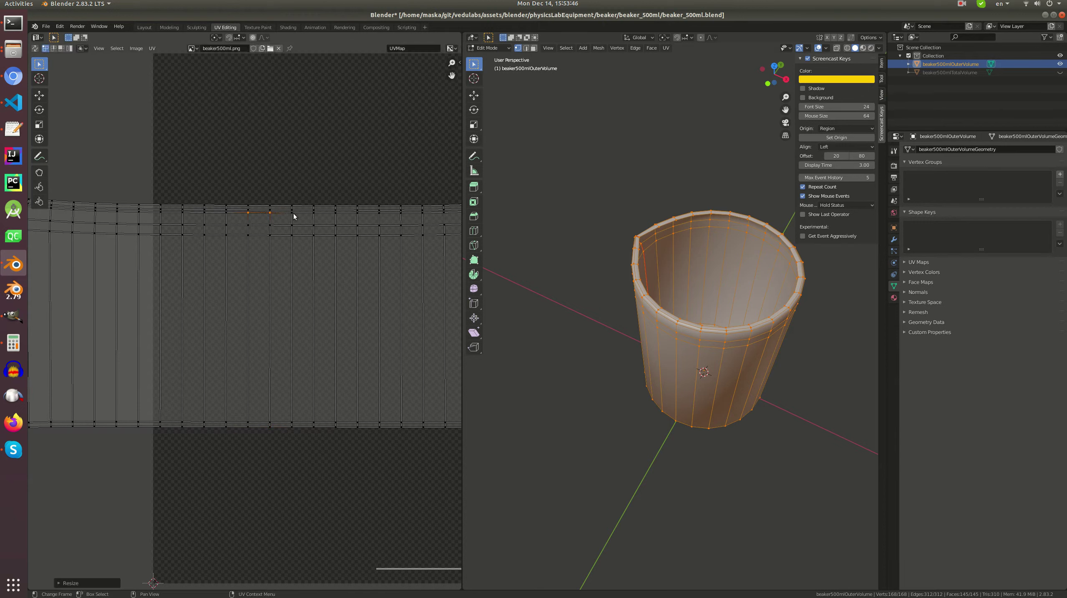
{"action": "key", "text": "s"}
{"action": "type", "text": "y"}
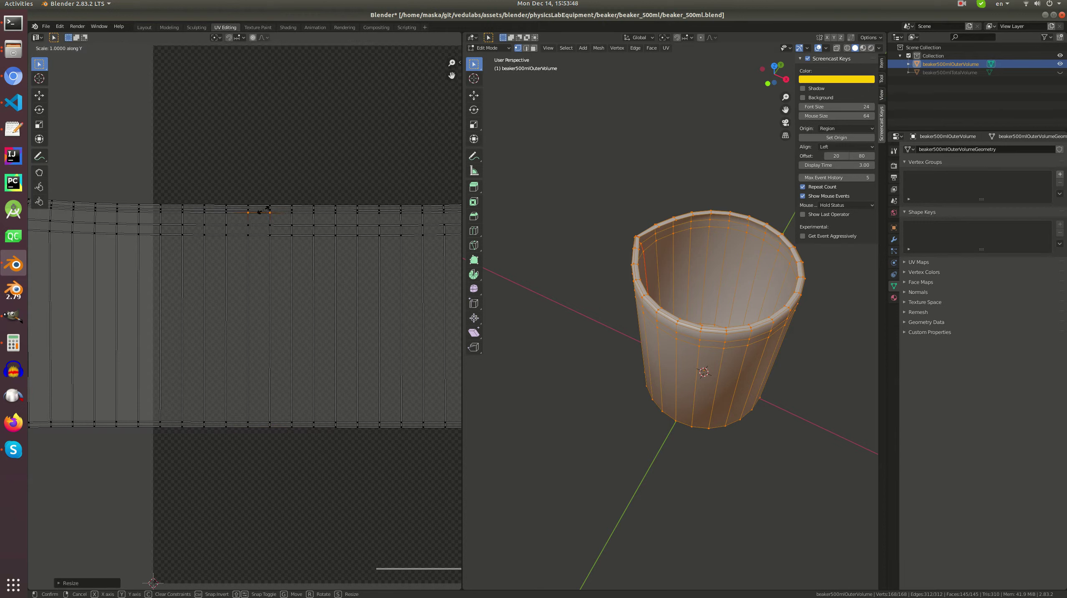
{"action": "type", "text": "0"}
{"action": "key", "text": "Return"}
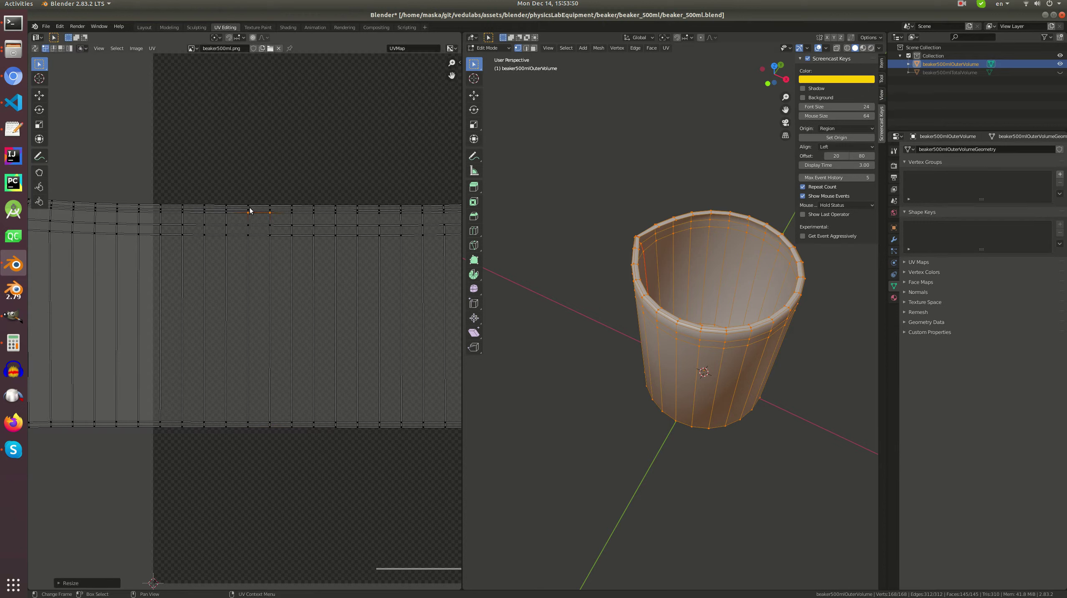
{"action": "left_click", "coordinate": [250, 211]}
{"action": "type", "text": "sy"}
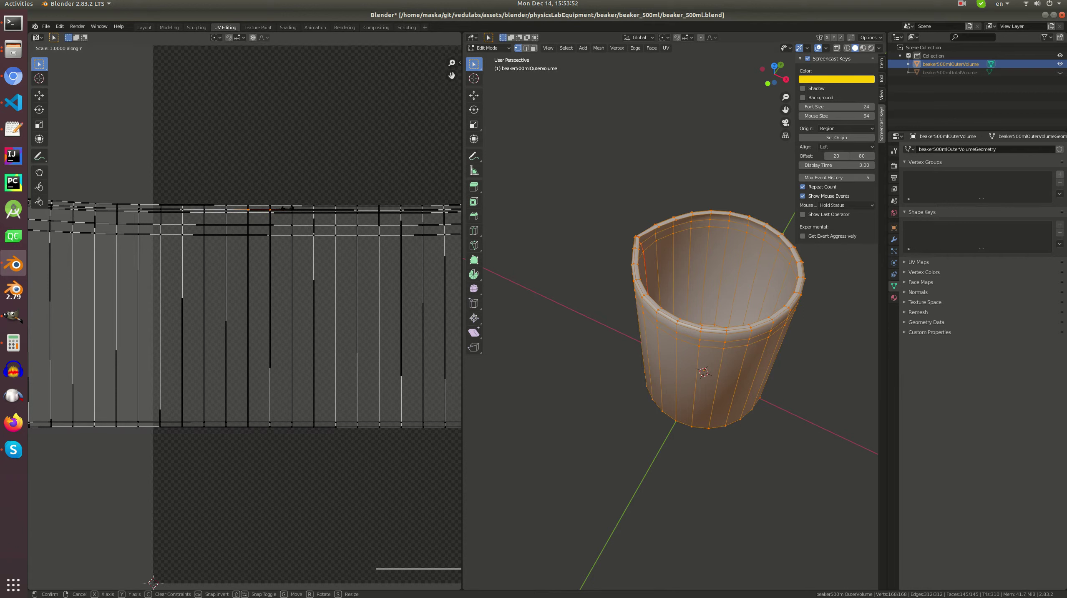
{"action": "type", "text": "0"}
{"action": "key", "text": "Return"}
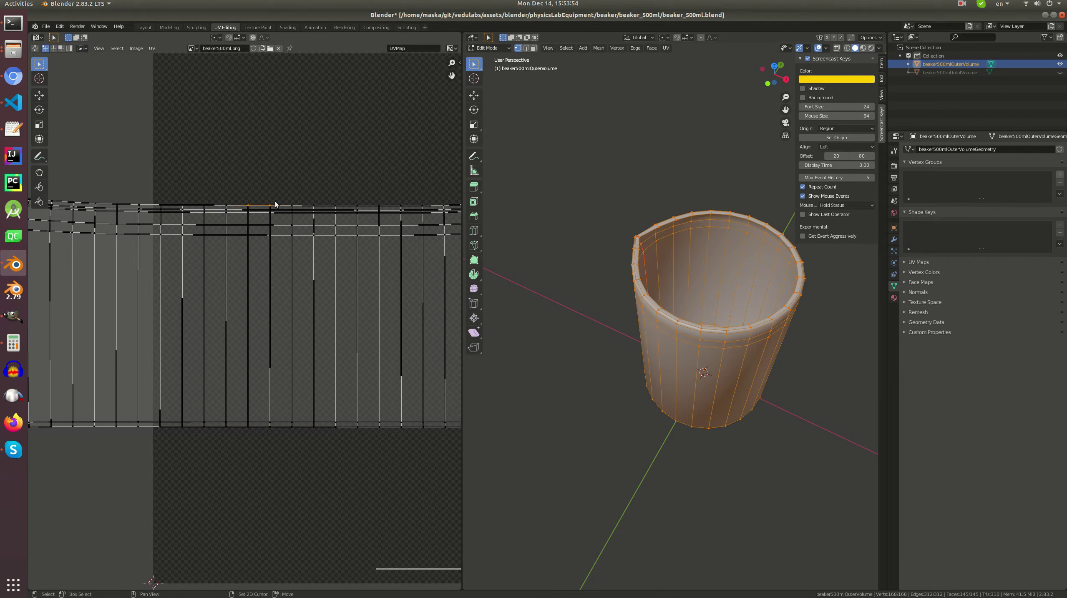
{"action": "key", "text": "s"}
{"action": "key", "text": "y"}
{"action": "left_click", "coordinate": [289, 187]}
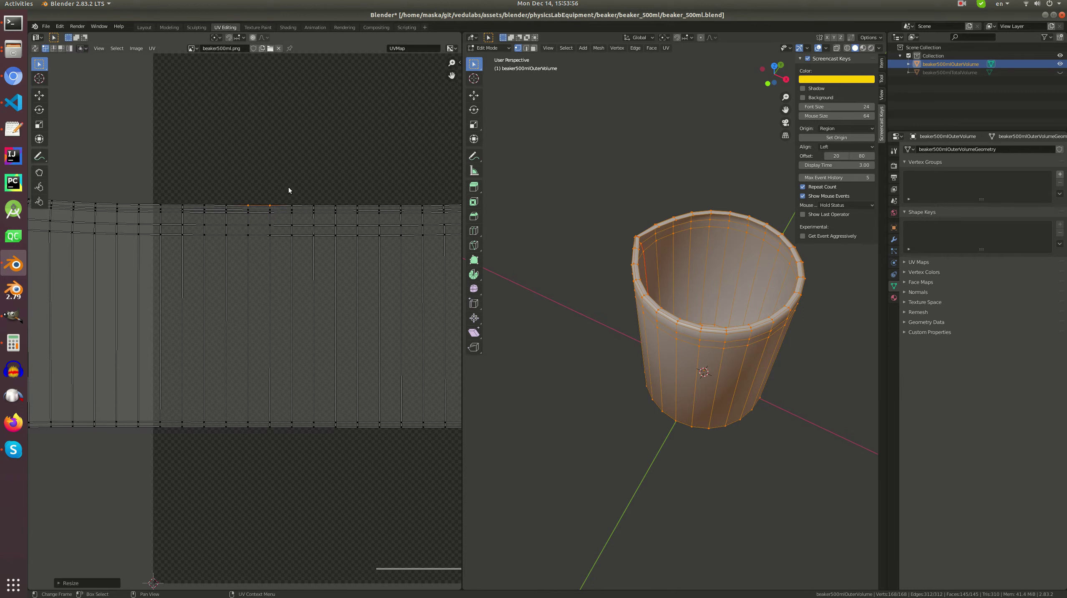
{"action": "scroll", "coordinate": [293, 187], "scroll_direction": "up", "scroll_amount": 2}
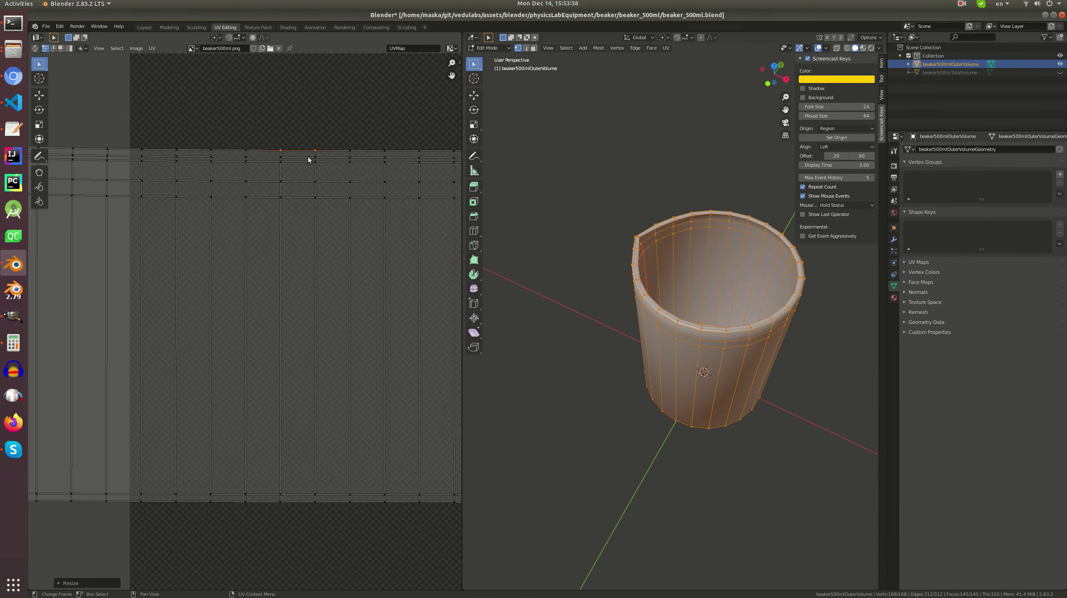
- Switch to face selection and select a column of faces in the wall strip
{"action": "key", "text": "3"}
{"action": "left_click", "coordinate": [299, 164]}
{"action": "left_click", "coordinate": [299, 171], "text": "shift"}
{"action": "left_click", "coordinate": [299, 188], "text": "shift"}
{"action": "left_click", "coordinate": [297, 223], "text": "shift"}
{"action": "left_click", "coordinate": [297, 179], "text": "shift"}
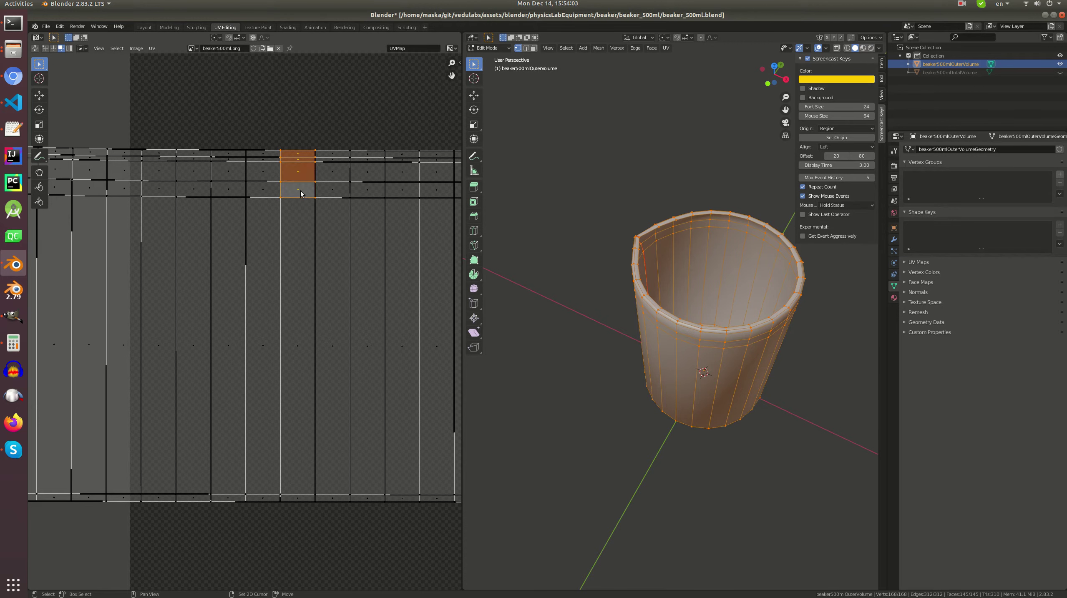
- Make the long lower face active and box-select the entire UV layout
{"action": "left_click", "coordinate": [300, 352], "text": "shift"}
{"action": "scroll", "coordinate": [303, 362], "scroll_direction": "down", "scroll_amount": 5}
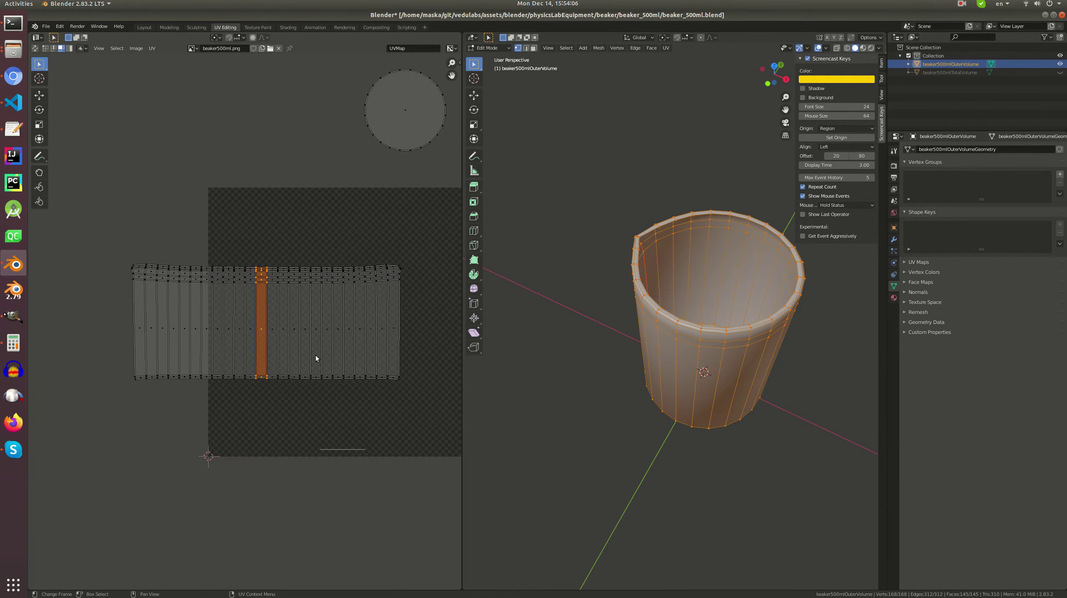
{"action": "key", "text": "a"}
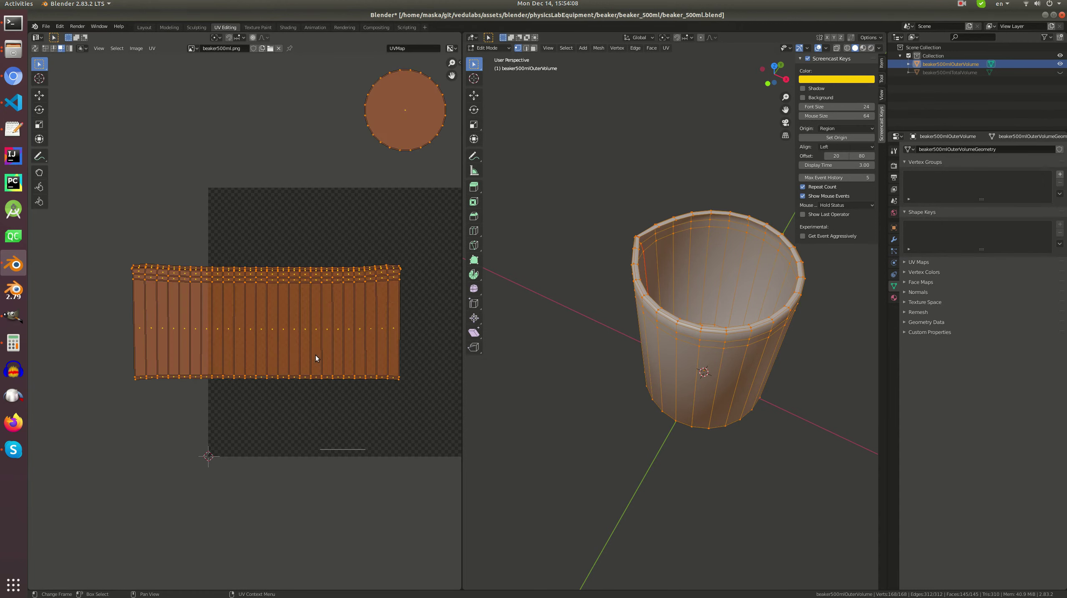
{"action": "key", "text": "ctrl+z"}
{"action": "scroll", "coordinate": [247, 320], "scroll_direction": "up", "scroll_amount": 2}
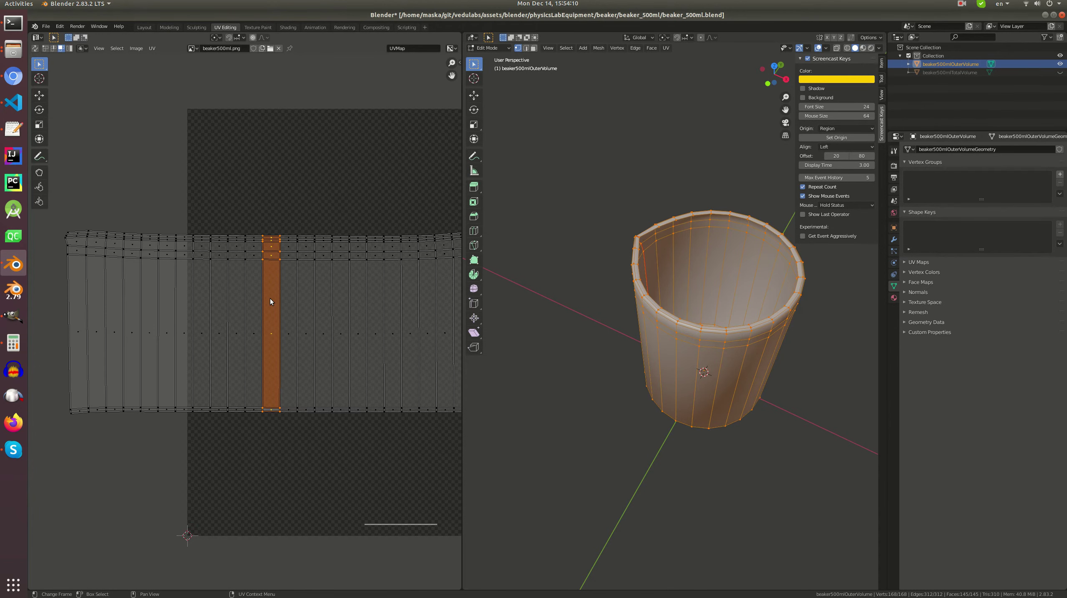
{"action": "scroll", "coordinate": [271, 301], "scroll_direction": "up", "scroll_amount": 1}
{"action": "scroll", "coordinate": [198, 289], "scroll_direction": "down", "scroll_amount": 3}
{"action": "key", "text": "b"}
{"action": "left_click_drag", "start_coordinate": [95, 230], "coordinate": [451, 400]}
{"action": "scroll", "coordinate": [261, 288], "scroll_direction": "up", "scroll_amount": 2}
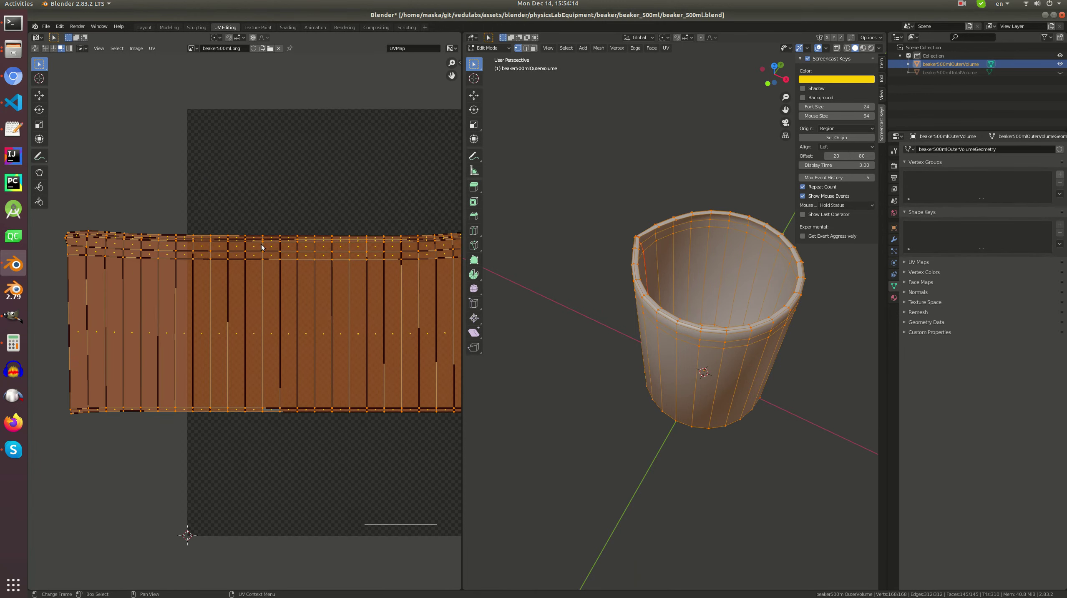
{"action": "scroll", "coordinate": [291, 210], "scroll_direction": "up", "scroll_amount": 2}
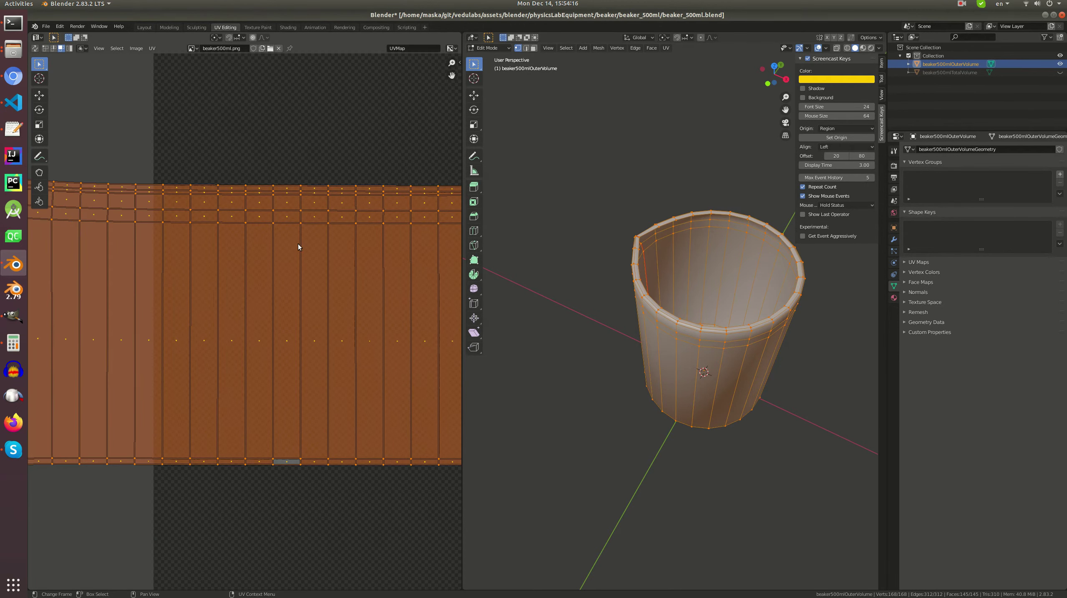
- Select the thin top rim face, invert the selection, and try then undo a re-unwrap
{"action": "left_click", "coordinate": [287, 195]}
{"action": "key", "text": "ctrl+z"}
{"action": "left_click", "coordinate": [288, 190]}
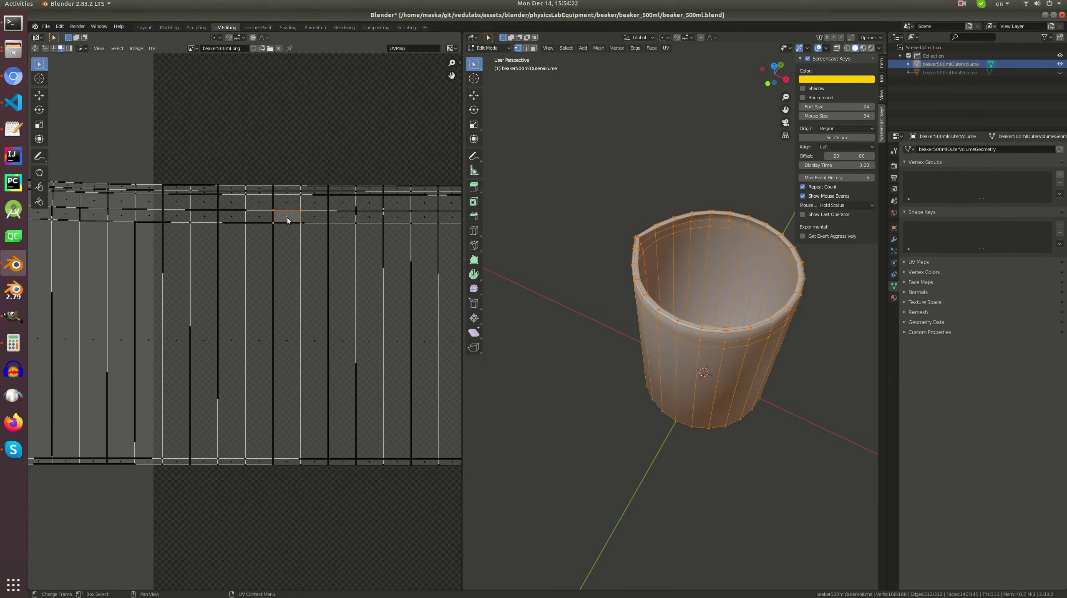
{"action": "key", "text": "ctrl+i"}
{"action": "key", "text": "u"}
{"action": "left_click", "coordinate": [301, 260]}
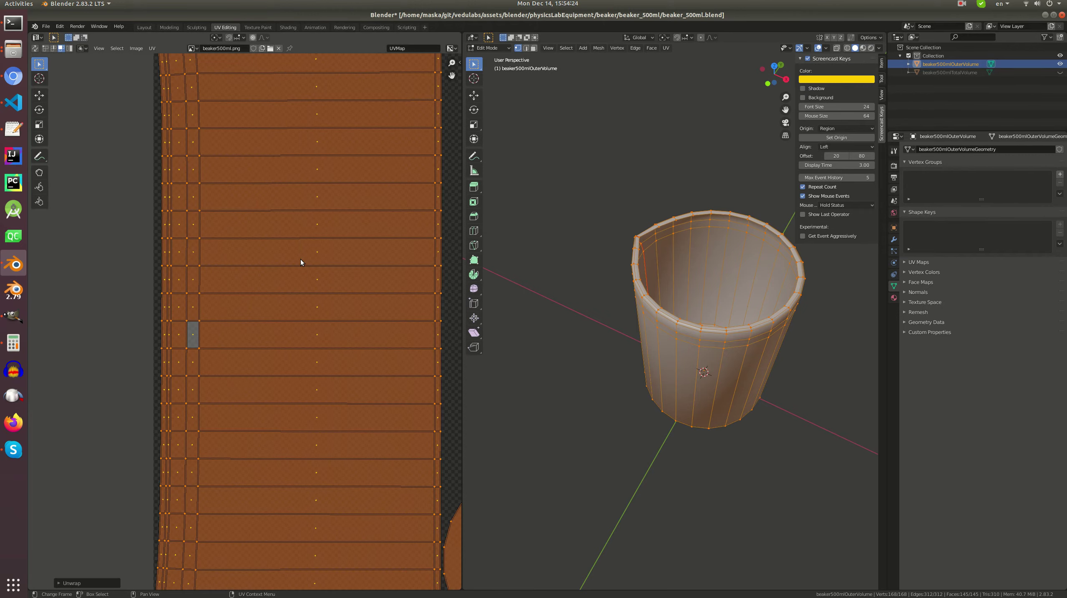
{"action": "key", "text": "ctrl+z"}
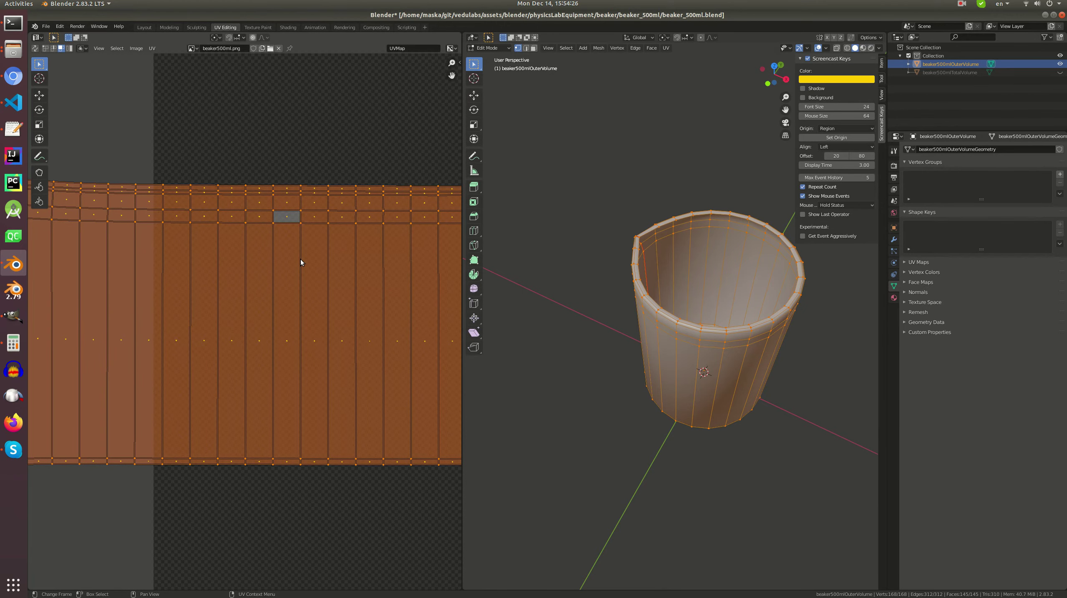
{"action": "right_click", "coordinate": [300, 261]}
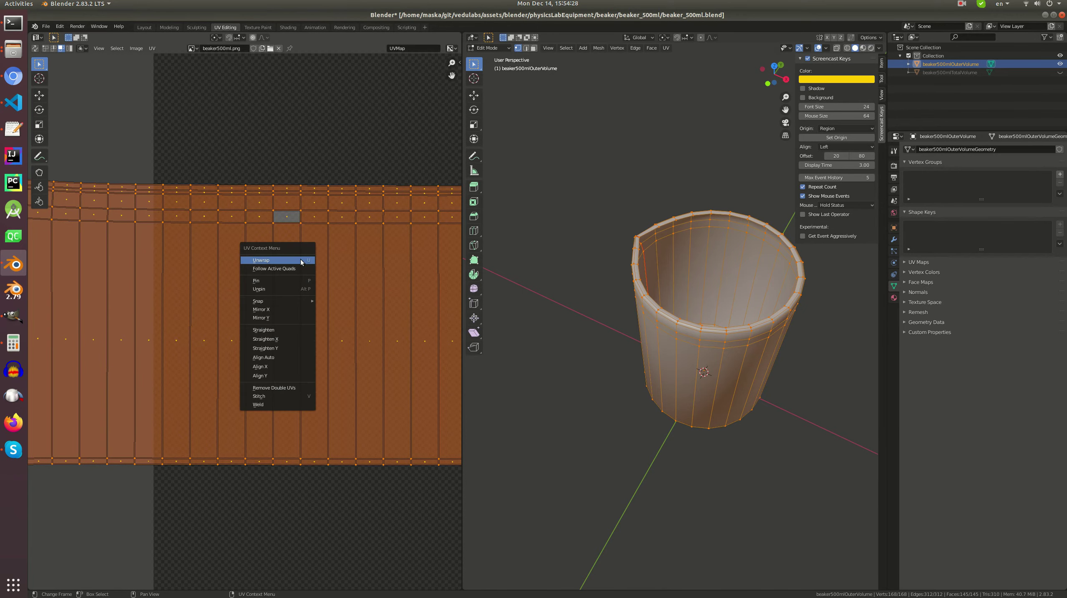
- Straighten the outer-wall UVs into an even grid with Follow Active Quads
{"action": "left_click", "coordinate": [294, 268]}
{"action": "scroll", "coordinate": [298, 297], "scroll_direction": "down", "scroll_amount": 3}
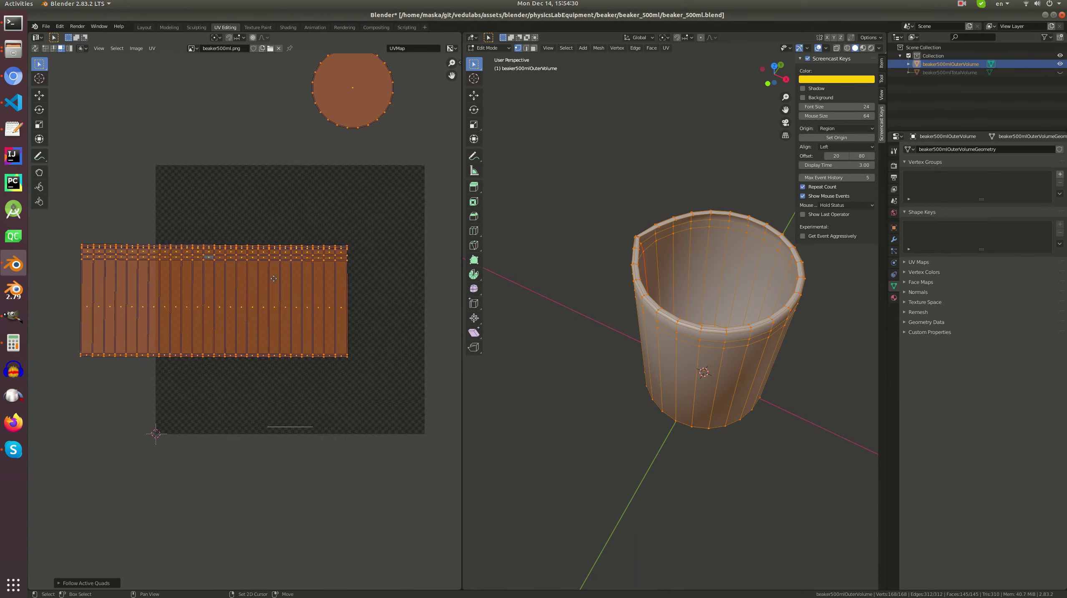
{"action": "scroll", "coordinate": [210, 249], "scroll_direction": "up", "scroll_amount": 2}
{"action": "middle_click_drag", "start_coordinate": [210, 249], "coordinate": [329, 307]}
{"action": "scroll", "coordinate": [317, 258], "scroll_direction": "up", "scroll_amount": 2}
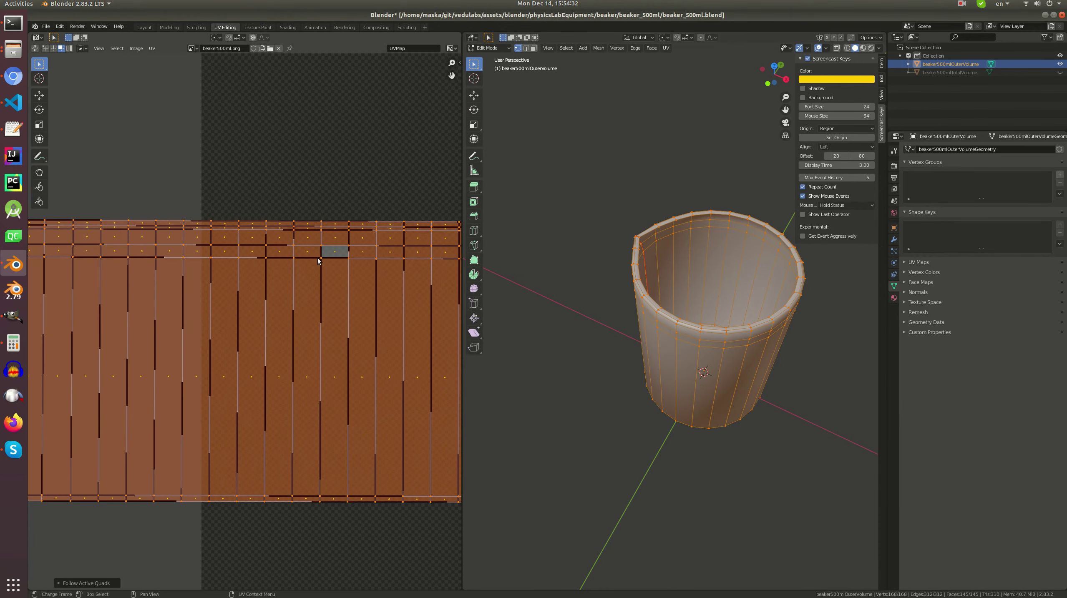
{"action": "left_click", "coordinate": [339, 228]}
{"action": "key", "text": "a"}
{"action": "left_click", "coordinate": [335, 228]}
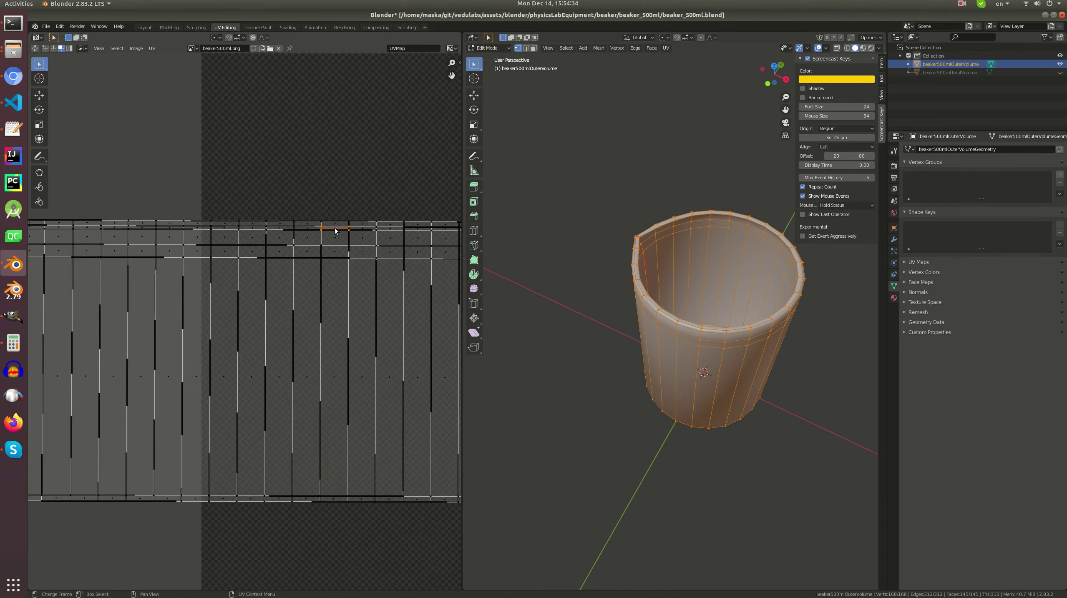
{"action": "key", "text": "ctrl+z"}
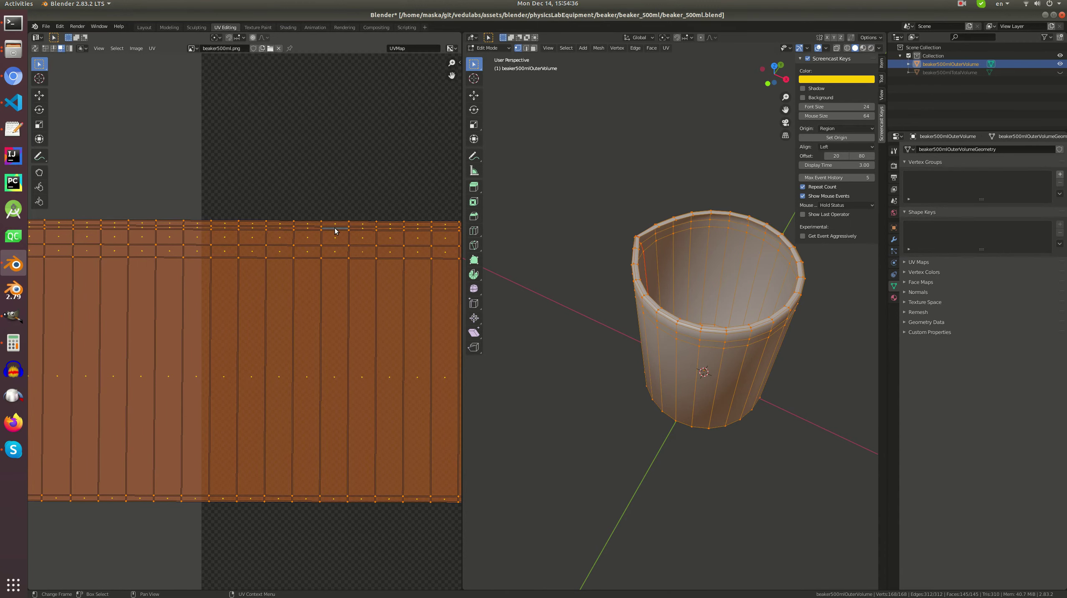
{"action": "key", "text": "ctrl+z"}
{"action": "key", "text": "ctrl+z"}
{"action": "right_click", "coordinate": [322, 240]}
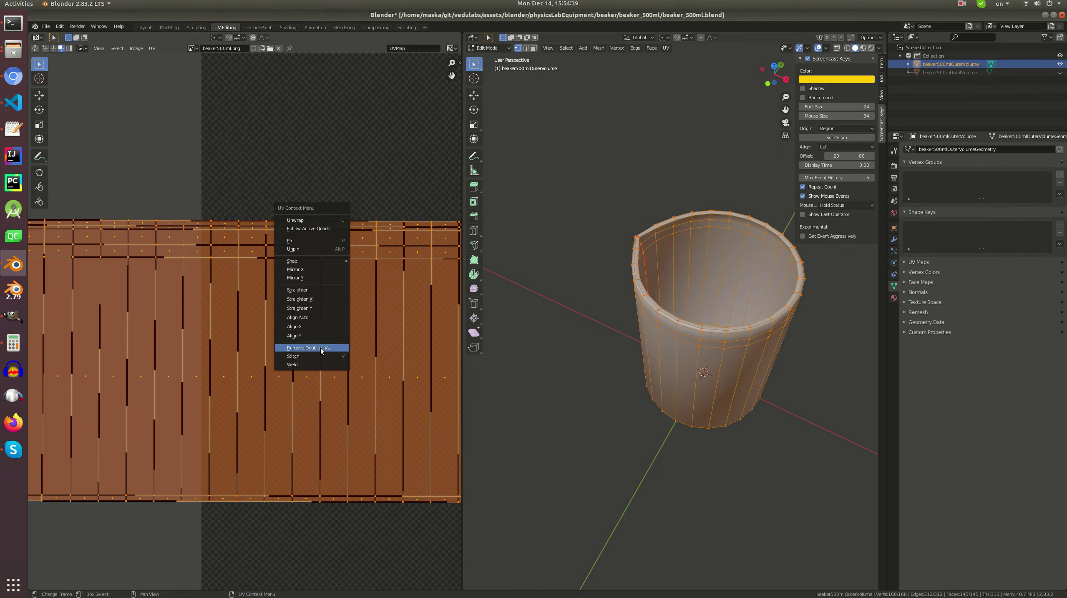
{"action": "left_click", "coordinate": [319, 230]}
{"action": "scroll", "coordinate": [342, 290], "scroll_direction": "down", "scroll_amount": 2}
{"action": "scroll", "coordinate": [342, 292], "scroll_direction": "down", "scroll_amount": 2}
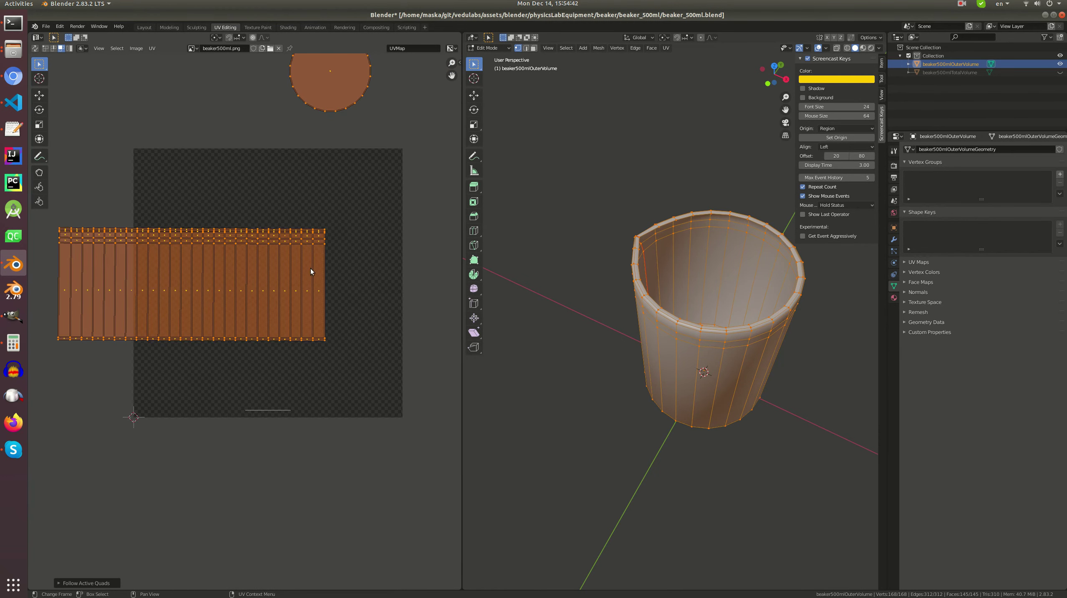
- Scale the UV islands down and move them into the texture area
{"action": "key", "text": "s"}
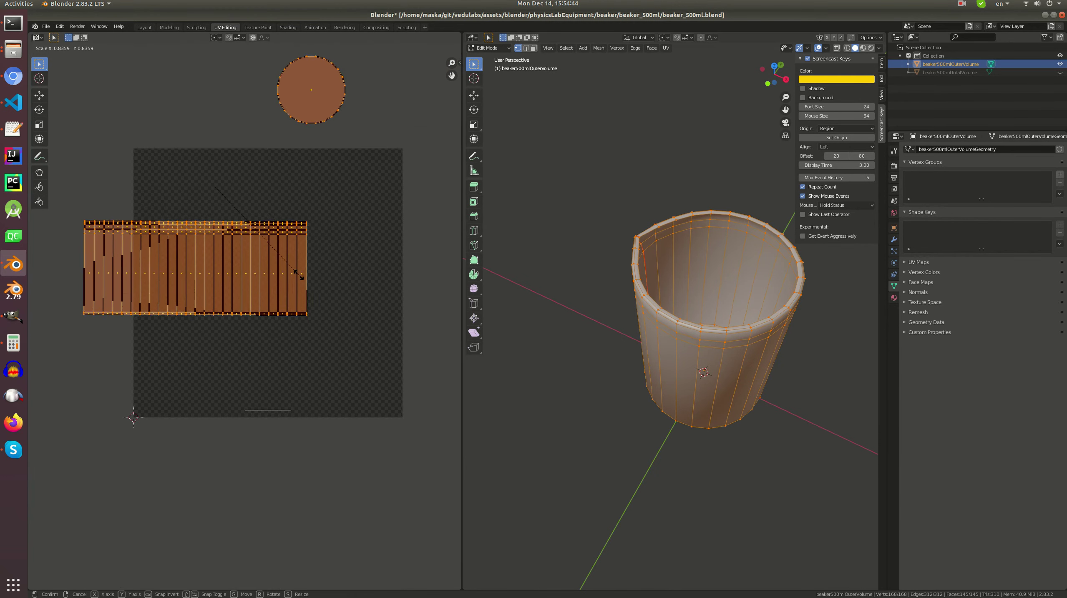
{"action": "left_click", "coordinate": [298, 276]}
{"action": "key", "text": "g"}
{"action": "left_click", "coordinate": [366, 366]}
{"action": "scroll", "coordinate": [359, 360], "scroll_direction": "up", "scroll_amount": 2}
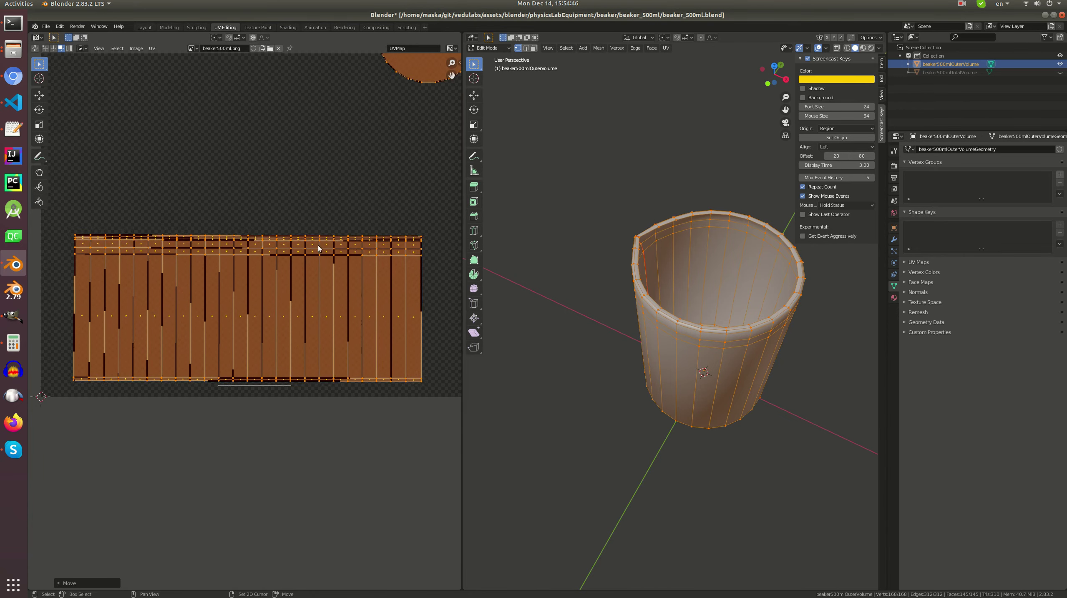
{"action": "key", "text": "s"}
{"action": "left_click", "coordinate": [348, 248]}
- Place the islands along the bottom edge of beaker500ml.png with a small vertical nudge
{"action": "scroll", "coordinate": [343, 260], "scroll_direction": "down", "scroll_amount": 2}
{"action": "key", "text": "g"}
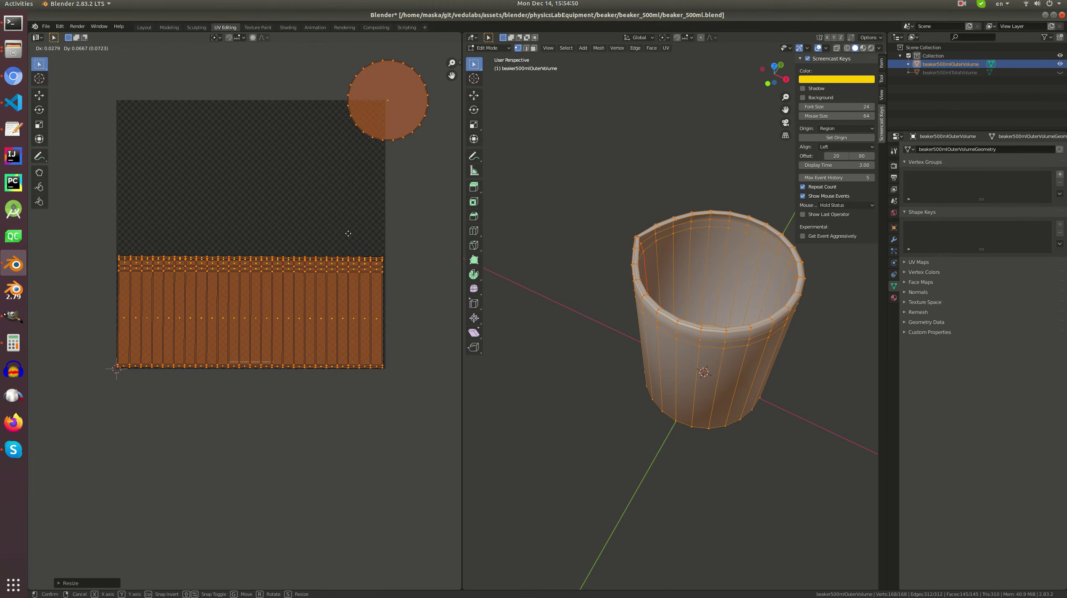
{"action": "left_click", "coordinate": [348, 232]}
{"action": "scroll", "coordinate": [284, 325], "scroll_direction": "up", "scroll_amount": 3}
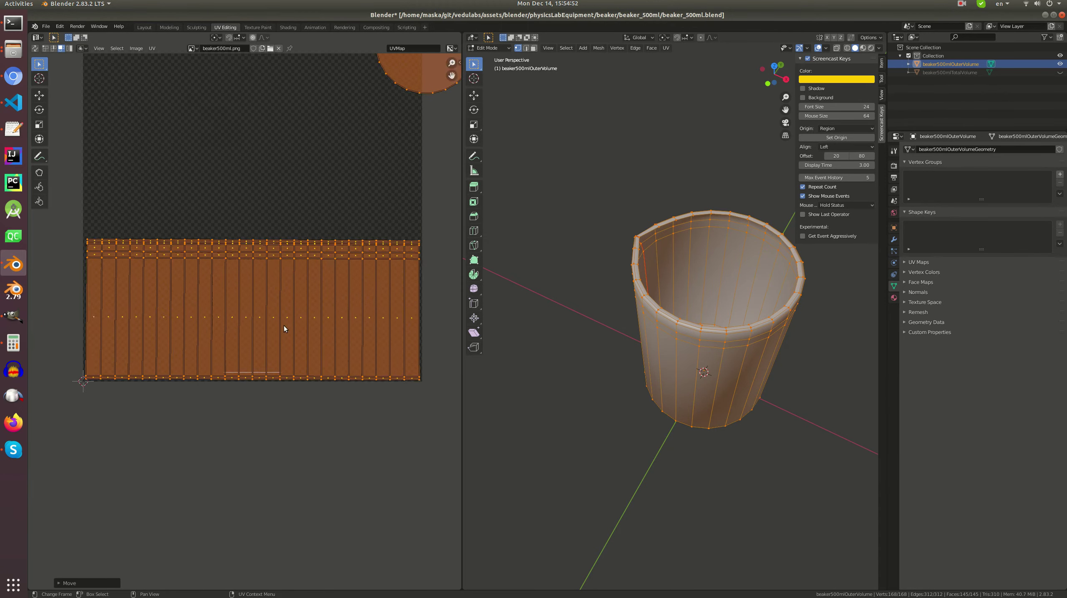
{"action": "scroll", "coordinate": [259, 333], "scroll_direction": "up", "scroll_amount": 2}
{"action": "key", "text": "g"}
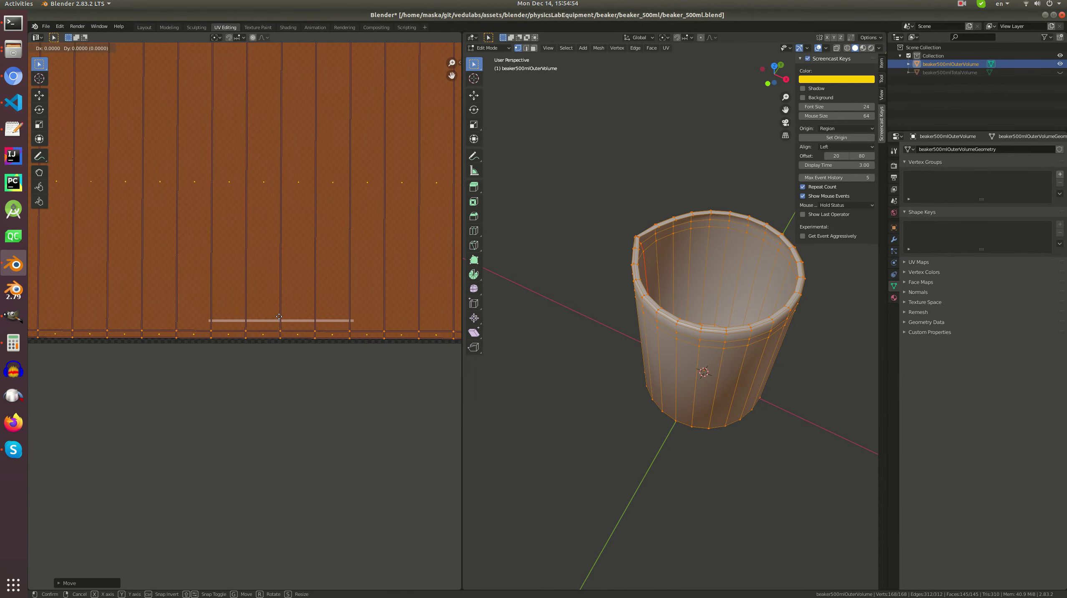
{"action": "key", "text": "y"}
{"action": "left_click", "coordinate": [277, 310]}
- Preview the beaker in Material Preview and return it to Object Mode
{"action": "middle_click_drag", "start_coordinate": [619, 247], "coordinate": [631, 225]}
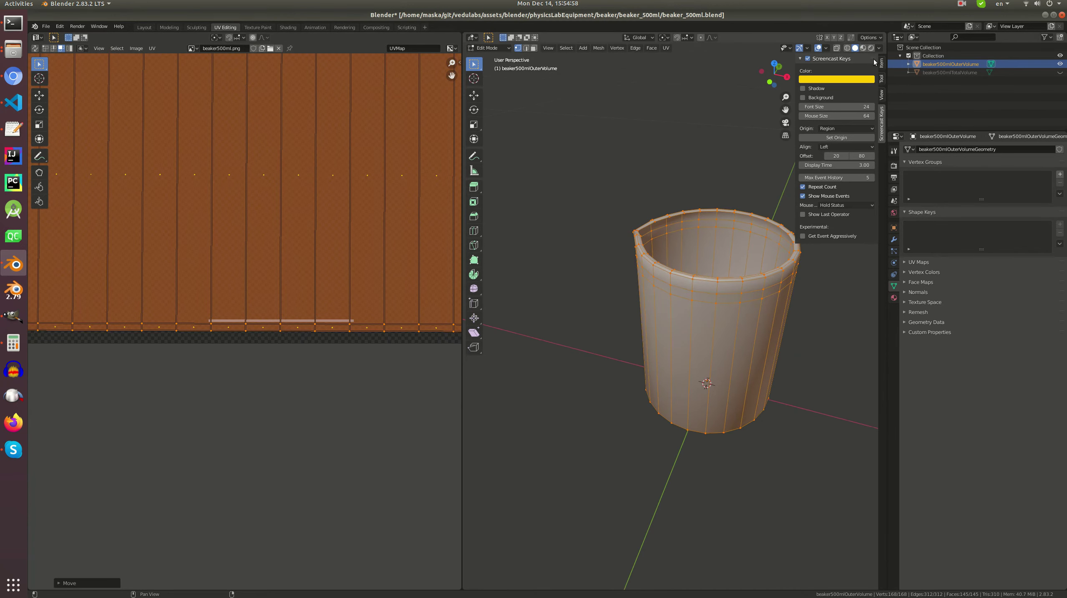
{"action": "left_click", "coordinate": [866, 49]}
{"action": "mouse_move", "coordinate": [729, 364]}
{"action": "middle_mouse_down"}
{"action": "mouse_move", "coordinate": [745, 331]}
{"action": "mouse_move", "coordinate": [783, 321]}
{"action": "mouse_move", "coordinate": [671, 320]}
{"action": "middle_mouse_up"}
{"action": "key", "text": "Tab"}
{"action": "scroll", "coordinate": [693, 449], "scroll_direction": "up", "scroll_amount": 2}
{"action": "mouse_move", "coordinate": [667, 428]}
{"action": "middle_mouse_down"}
{"action": "mouse_move", "coordinate": [710, 447]}
{"action": "mouse_move", "coordinate": [681, 452]}
{"action": "mouse_move", "coordinate": [665, 439]}
{"action": "middle_mouse_up"}
{"action": "scroll", "coordinate": [664, 439], "scroll_direction": "down", "scroll_amount": 2}
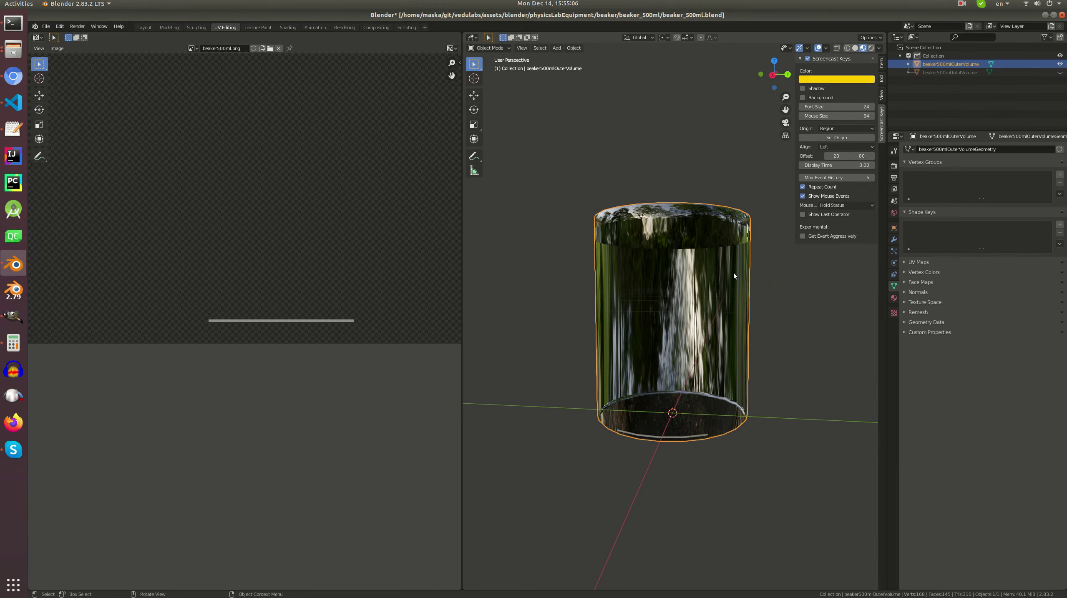
- In the Shading workspace, set the Principled BSDF Alpha to 0.25
{"action": "left_click", "coordinate": [289, 28]}
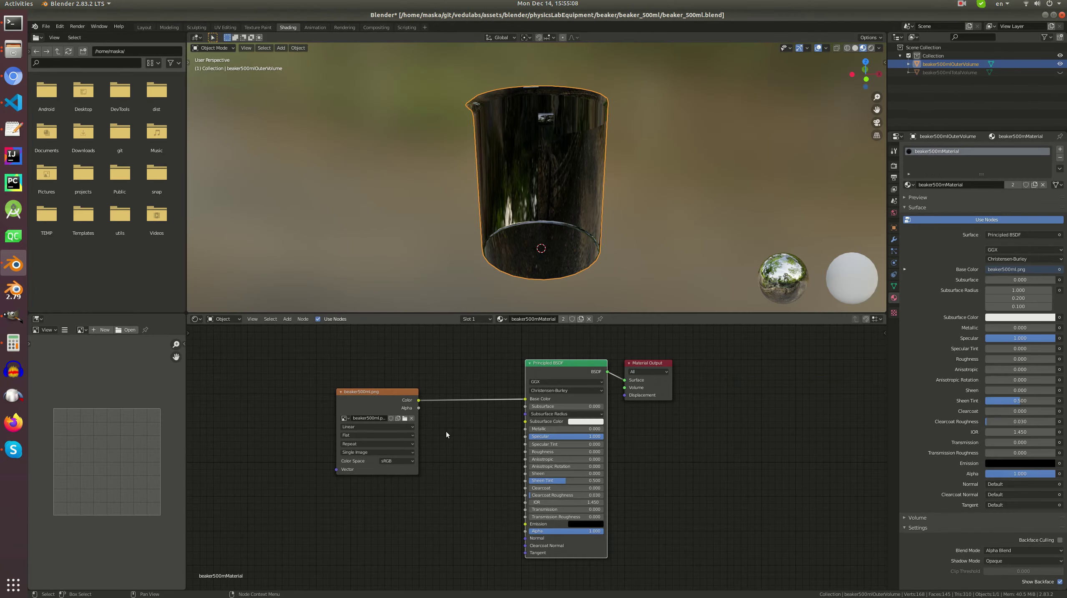
{"action": "left_click_drag", "start_coordinate": [588, 532], "coordinate": [574, 535]}
{"action": "double_click", "coordinate": [574, 534]}
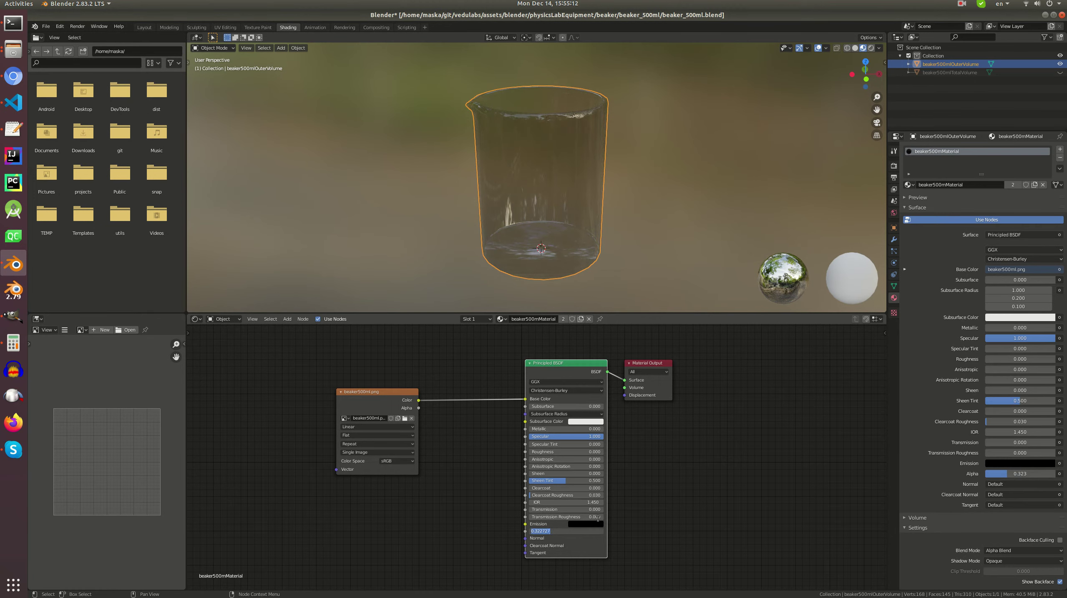
{"action": "type", "text": "0.25"}
{"action": "key", "text": "Return"}
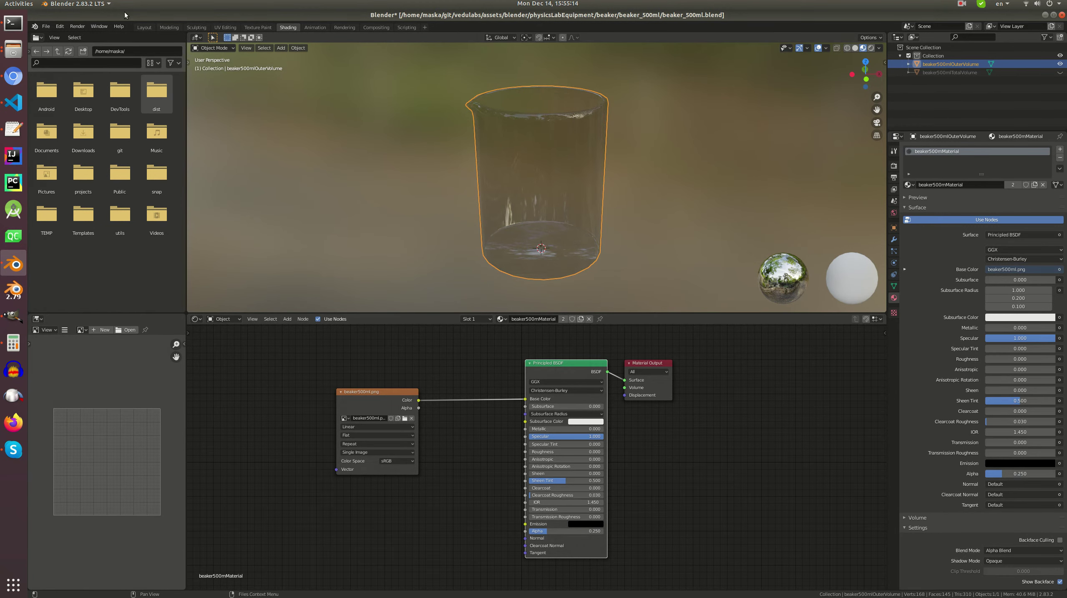
- Return to the Layout workspace and orbit to a front view of the translucent beaker
{"action": "left_click", "coordinate": [147, 27]}
{"action": "mouse_move", "coordinate": [507, 313]}
{"action": "middle_mouse_down"}
{"action": "mouse_move", "coordinate": [521, 288]}
{"action": "mouse_move", "coordinate": [509, 302]}
{"action": "middle_mouse_up"}
{"action": "scroll", "coordinate": [570, 286], "scroll_direction": "up", "scroll_amount": 3}
{"action": "mouse_move", "coordinate": [570, 289]}
{"action": "middle_mouse_down"}
{"action": "mouse_move", "coordinate": [347, 269]}
{"action": "mouse_move", "coordinate": [431, 260]}
{"action": "mouse_move", "coordinate": [583, 298]}
{"action": "mouse_move", "coordinate": [570, 273]}
{"action": "middle_mouse_up"}
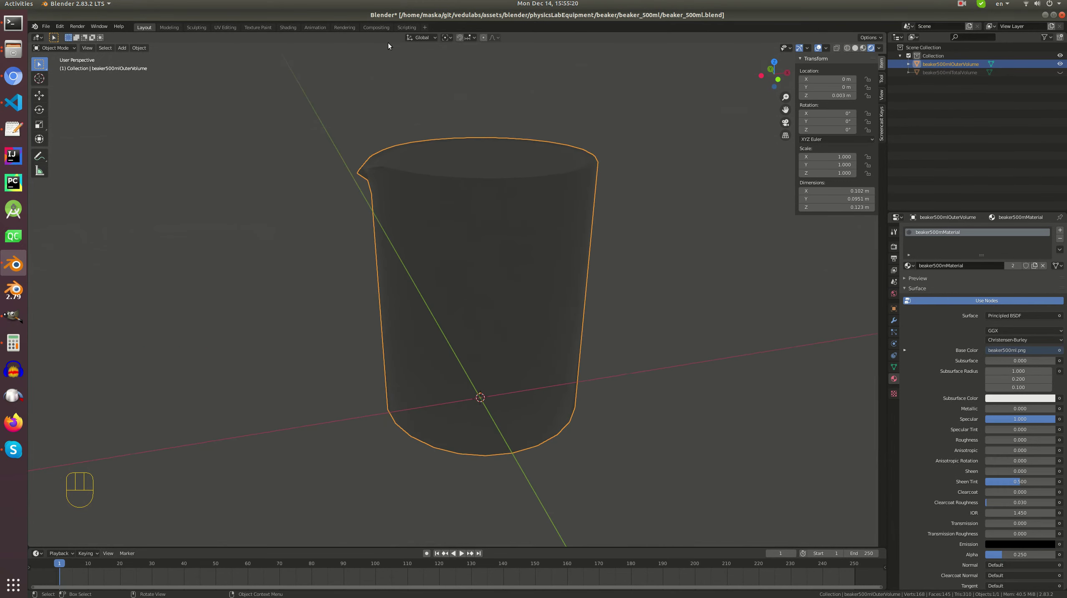
- Restore material Alpha to 1, then edit the beaker in UV Editing and start mirroring UVs
{"action": "left_click_drag", "start_coordinate": [1020, 555], "coordinate": [1059, 555]}
{"action": "middle_click_drag", "start_coordinate": [459, 249], "coordinate": [515, 284]}
{"action": "key", "text": "Tab"}
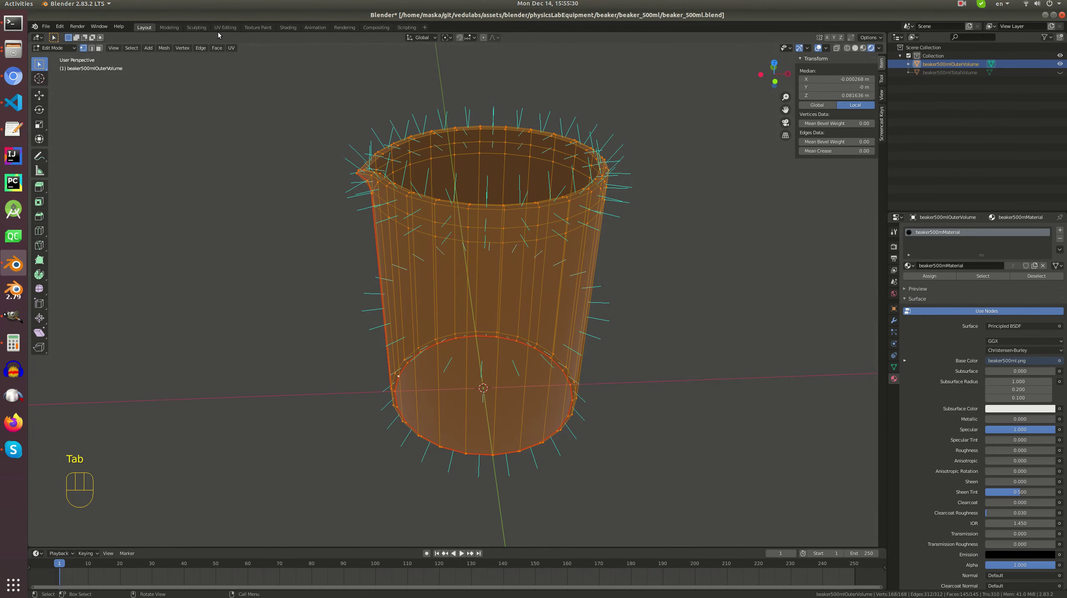
{"action": "left_click", "coordinate": [226, 27]}
{"action": "scroll", "coordinate": [255, 228], "scroll_direction": "down", "scroll_amount": 2}
{"action": "scroll", "coordinate": [284, 223], "scroll_direction": "down", "scroll_amount": 2}
{"action": "middle_click_drag", "start_coordinate": [748, 285], "coordinate": [687, 285]}
{"action": "key", "text": "ctrl+m"}
- Mirror the UV islands along X and slide them left to the texture's left edge
{"action": "key", "text": "x"}
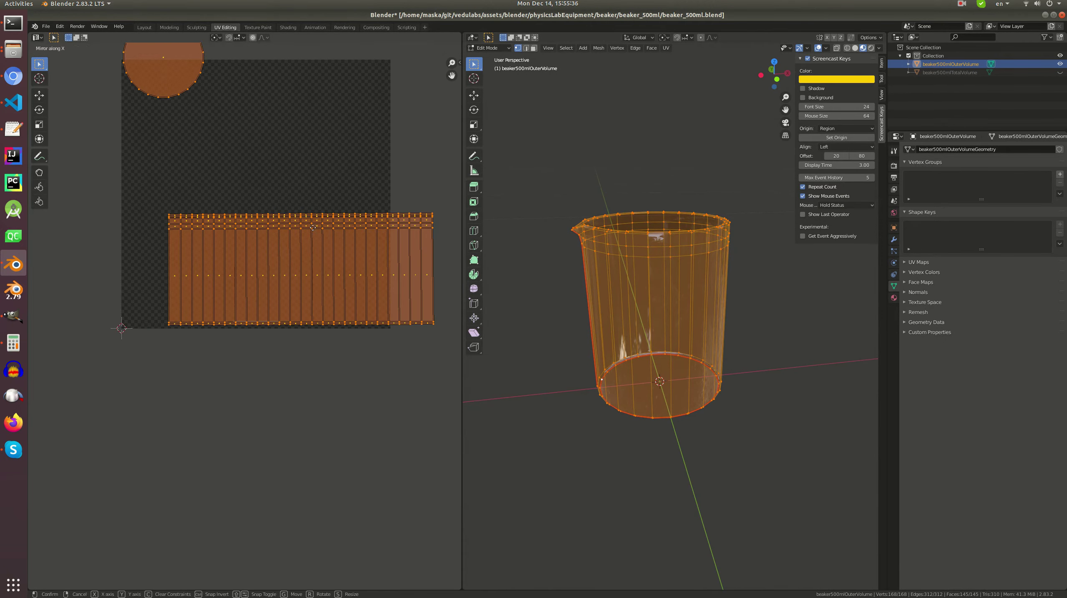
{"action": "key", "text": "Return"}
{"action": "key", "text": "g"}
{"action": "key", "text": "x"}
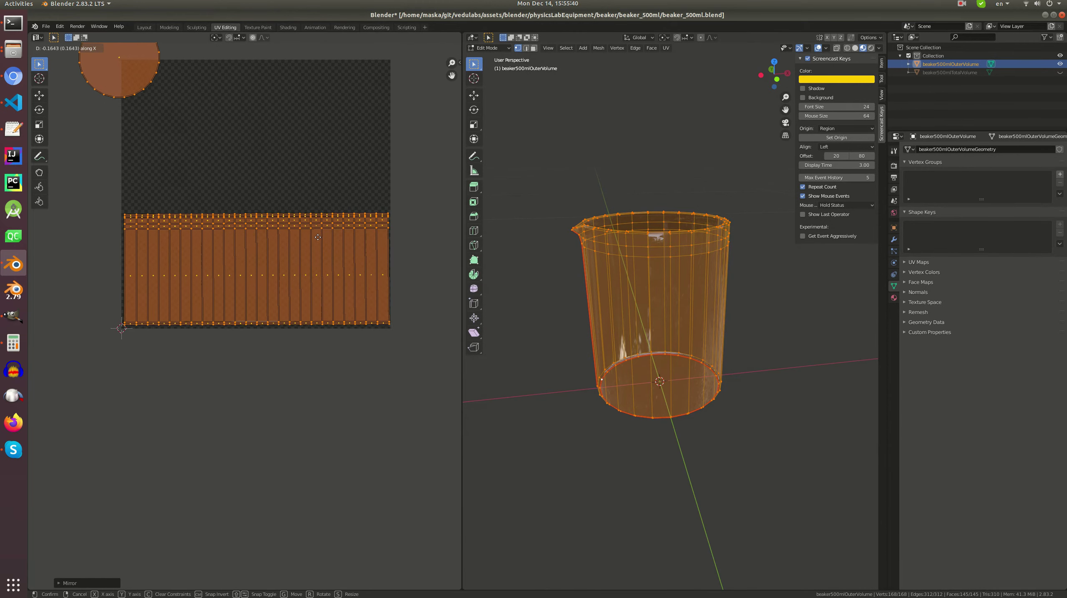
{"action": "left_click", "coordinate": [316, 240]}
- Check the mirrored texture on the beaker in Object Mode, re-enter Edit Mode, and glance at GIMP
{"action": "key", "text": "Tab"}
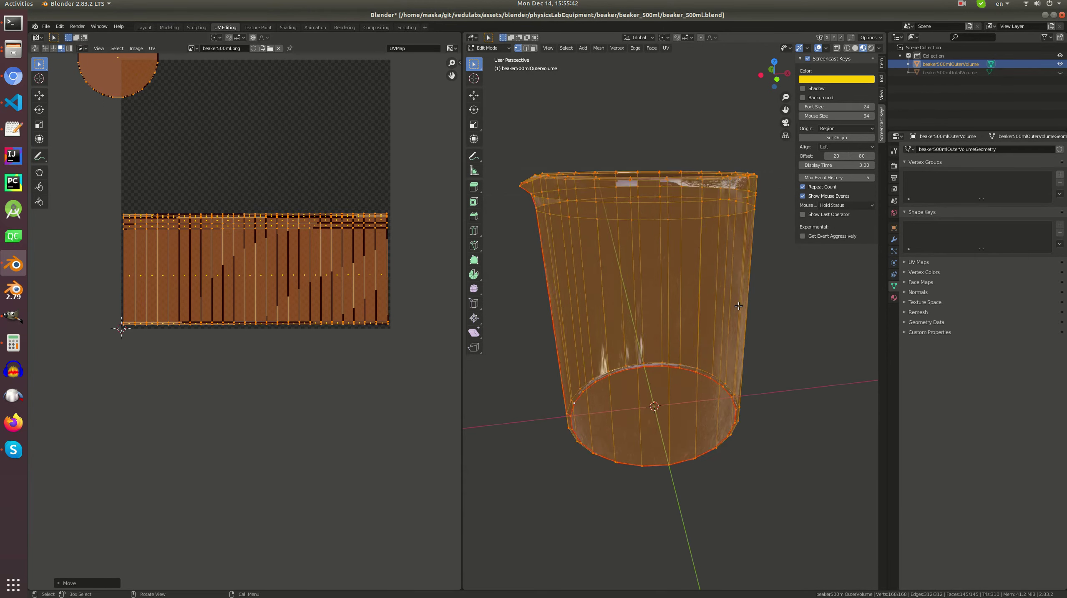
{"action": "middle_click_drag", "start_coordinate": [679, 306], "coordinate": [536, 290]}
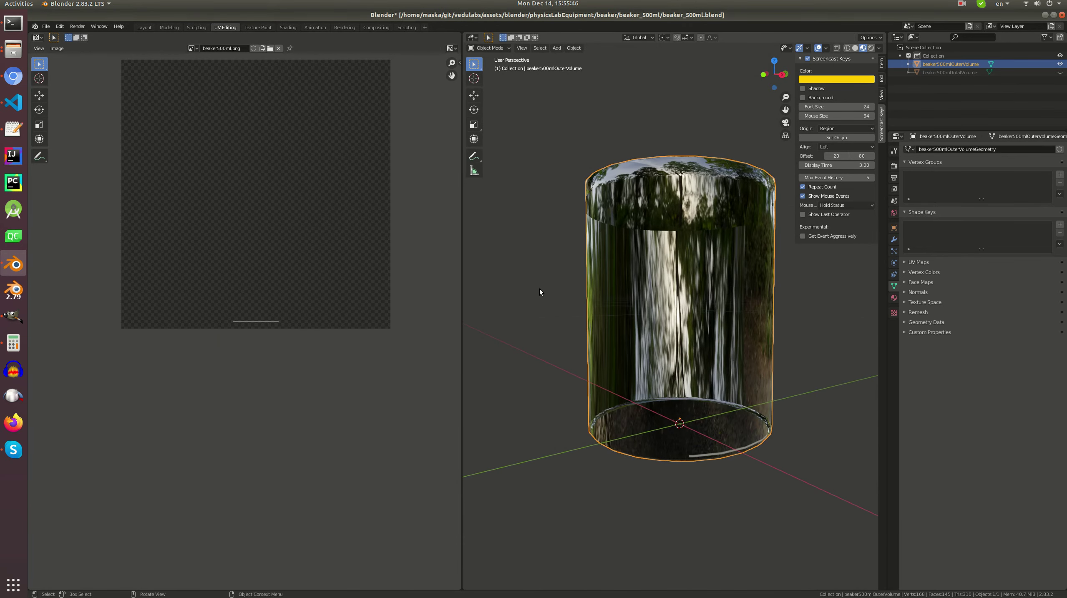
{"action": "key", "text": "Tab"}
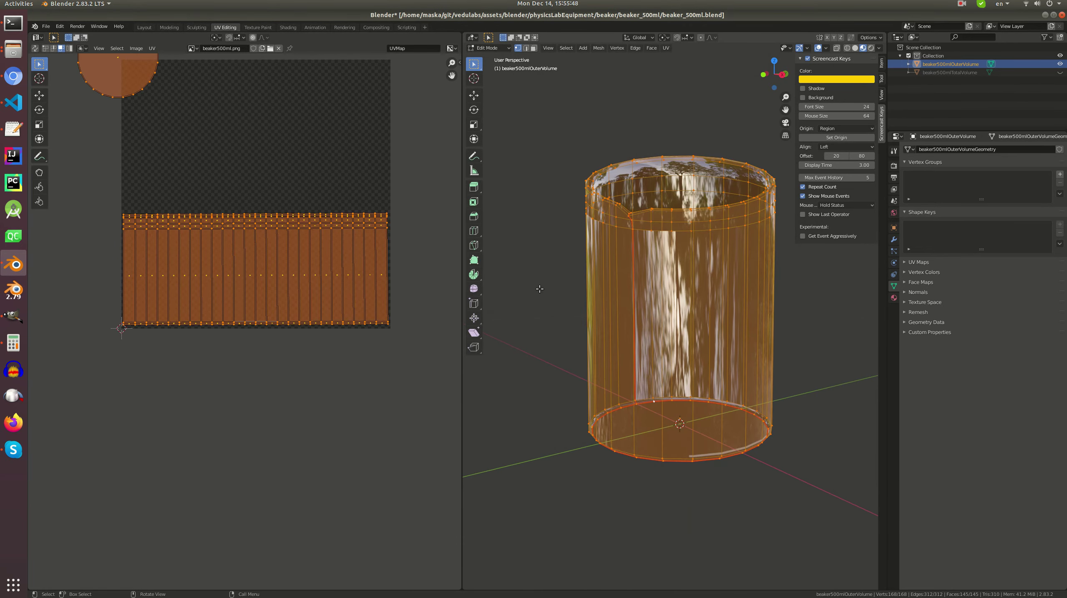
{"action": "middle_click_drag", "start_coordinate": [657, 303], "coordinate": [734, 313]}
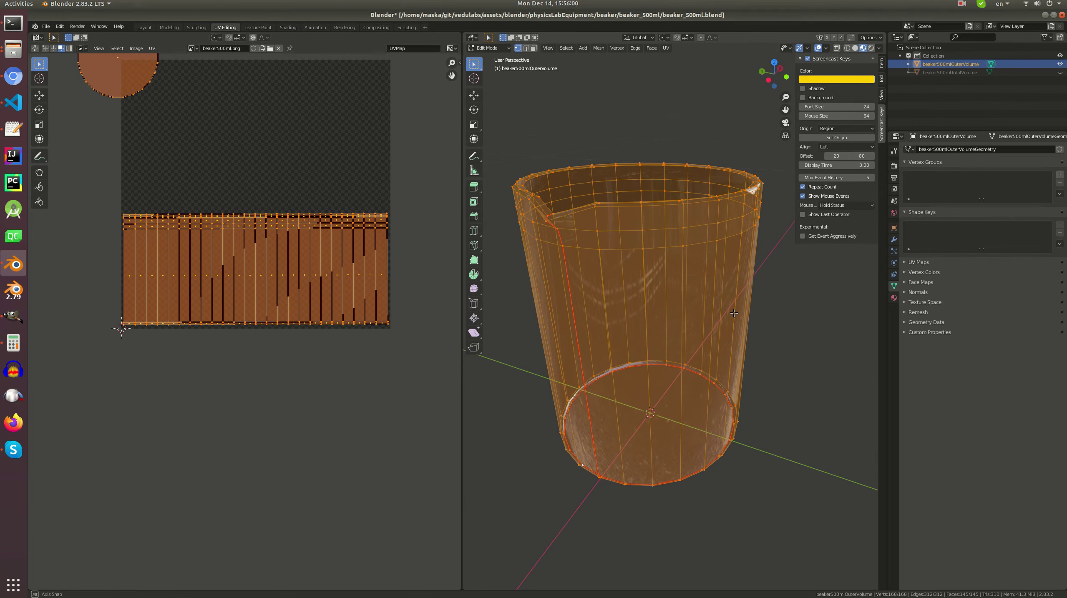
{"action": "middle_click_drag", "start_coordinate": [734, 313], "coordinate": [662, 298]}
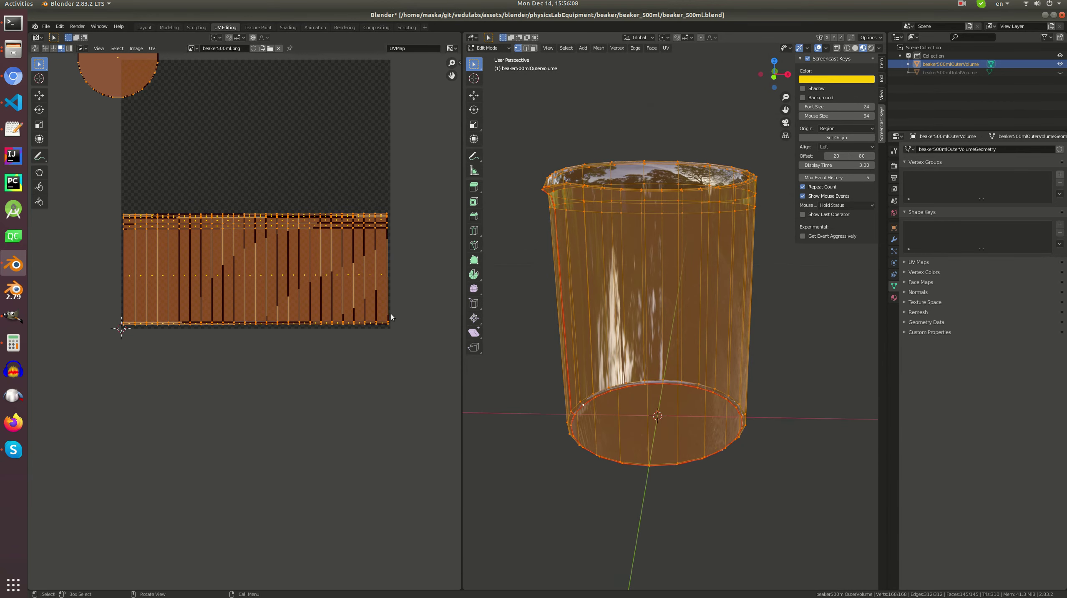
{"action": "left_click", "coordinate": [14, 315]}
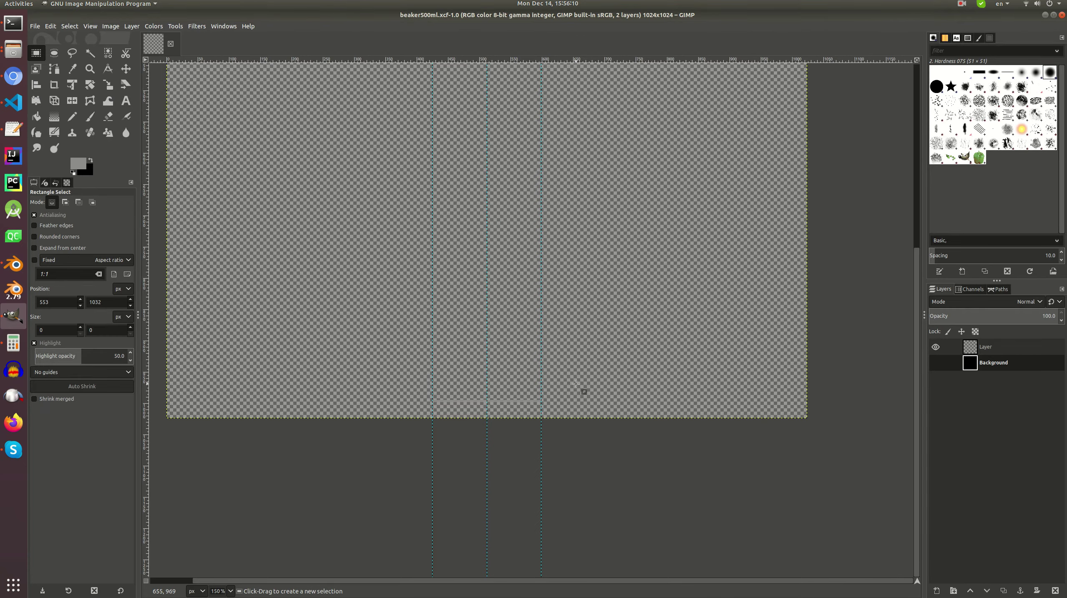
{"action": "key", "text": "alt+Tab"}
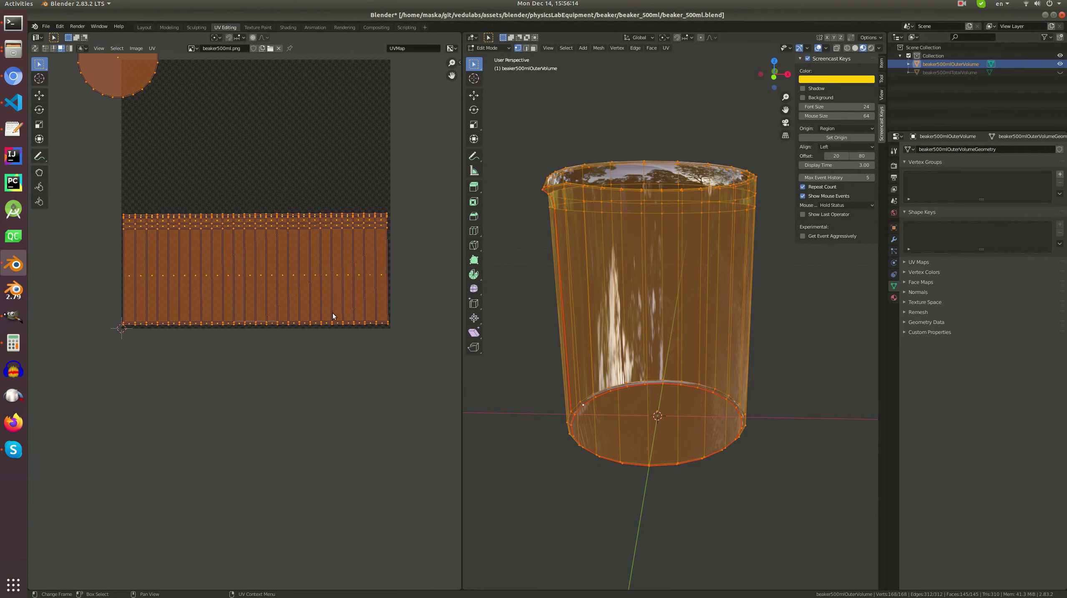
- Box-select the circular base island, shrink it, and place it over the strip's right end
{"action": "scroll", "coordinate": [235, 190], "scroll_direction": "down", "scroll_amount": 1}
{"action": "middle_click_drag", "start_coordinate": [233, 188], "coordinate": [238, 235]}
{"action": "left_click_drag", "start_coordinate": [85, 105], "coordinate": [265, 243]}
{"action": "key", "text": "g"}
{"action": "key", "text": "g"}
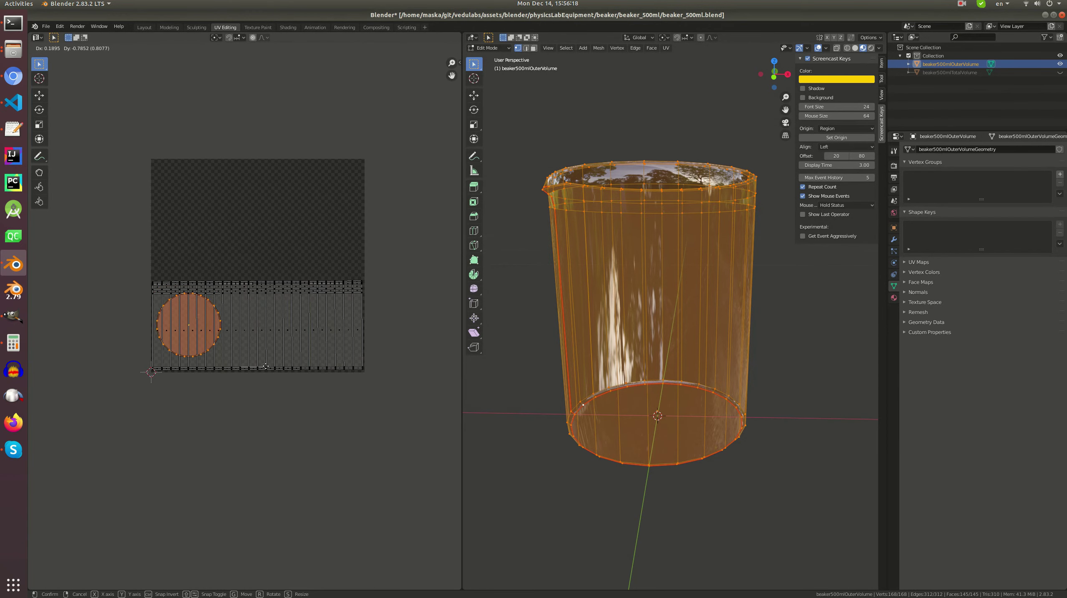
{"action": "left_click", "coordinate": [333, 363]}
{"action": "key", "text": "s"}
{"action": "left_click", "coordinate": [305, 348]}
{"action": "key", "text": "g"}
{"action": "left_click", "coordinate": [394, 353]}
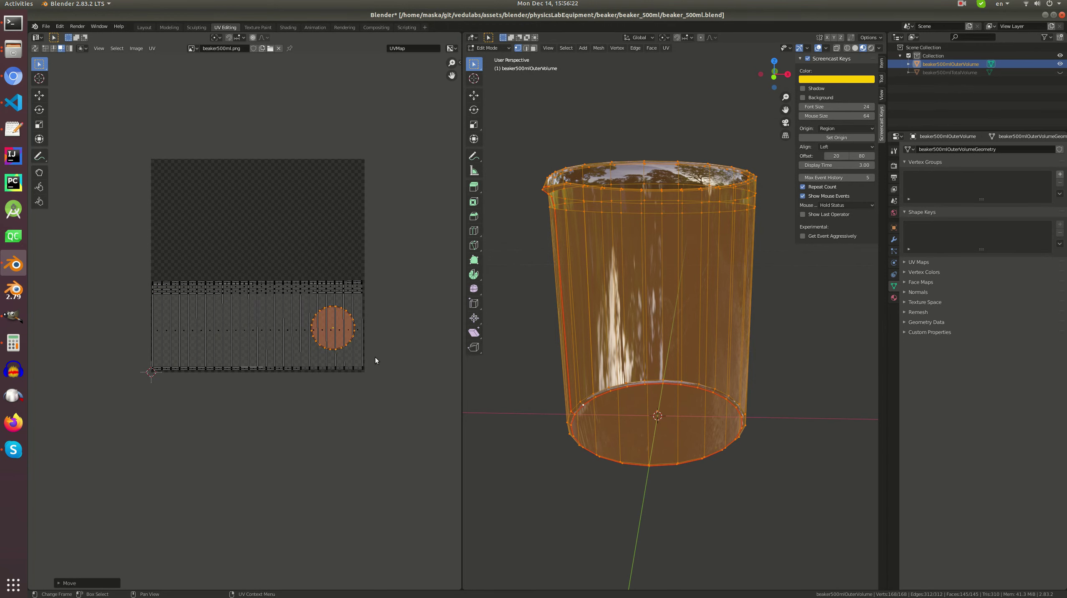
- Select all UV islands to review the layout, then deselect the whole mesh
{"action": "scroll", "coordinate": [372, 358], "scroll_direction": "up", "scroll_amount": 2}
{"action": "key", "text": "a"}
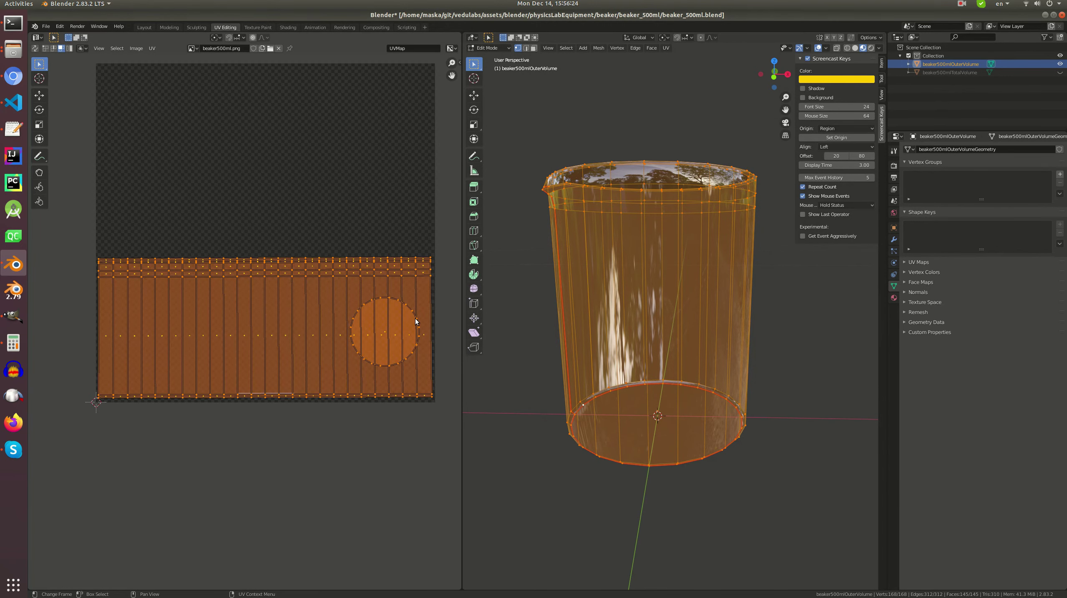
{"action": "middle_click_drag", "start_coordinate": [389, 322], "coordinate": [350, 287]}
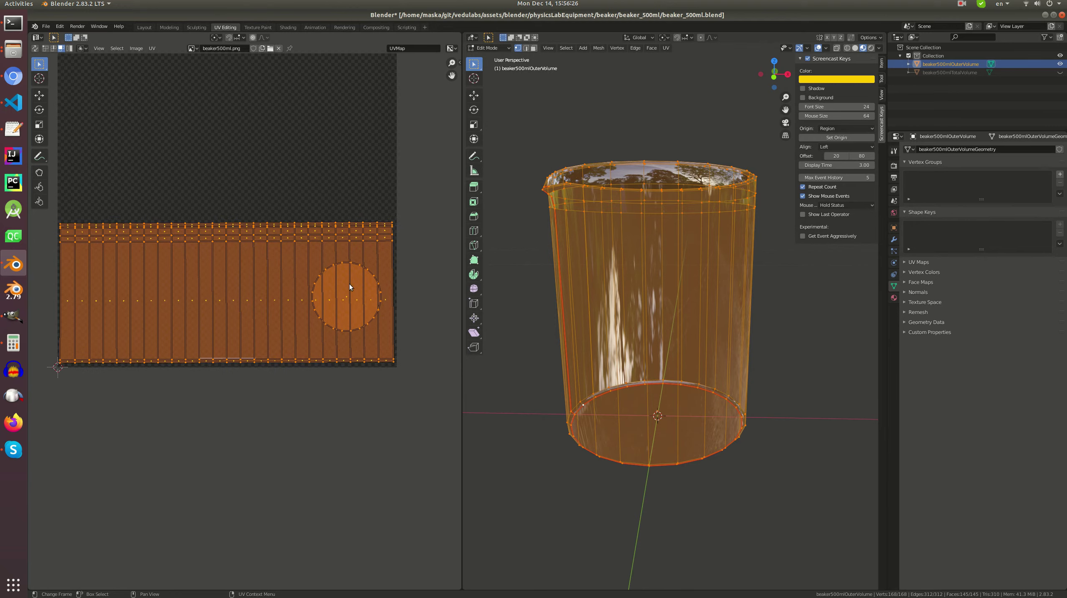
{"action": "middle_click_drag", "start_coordinate": [628, 362], "coordinate": [648, 382]}
{"action": "key", "text": "alt+a"}
- Clear the seam from the existing vertical edge loop
{"action": "scroll", "coordinate": [586, 314], "scroll_direction": "up", "scroll_amount": 1}
{"action": "middle_click_drag", "start_coordinate": [555, 296], "coordinate": [579, 308], "text": "shift"}
{"action": "left_click", "coordinate": [546, 250], "text": "alt"}
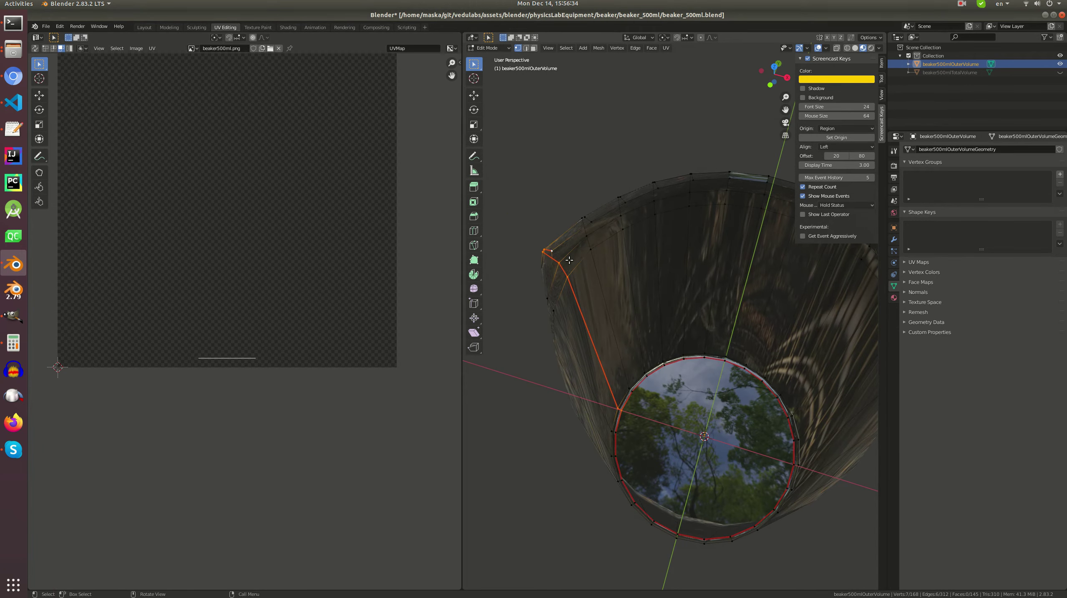
{"action": "key", "text": "ctrl+e"}
{"action": "left_click", "coordinate": [549, 261]}
- Mark a different vertical loop from the rim as the seam and unwrap the whole mesh
{"action": "middle_click_drag", "start_coordinate": [691, 299], "coordinate": [661, 280], "text": "shift"}
{"action": "scroll", "coordinate": [660, 271], "scroll_direction": "down", "scroll_amount": 1}
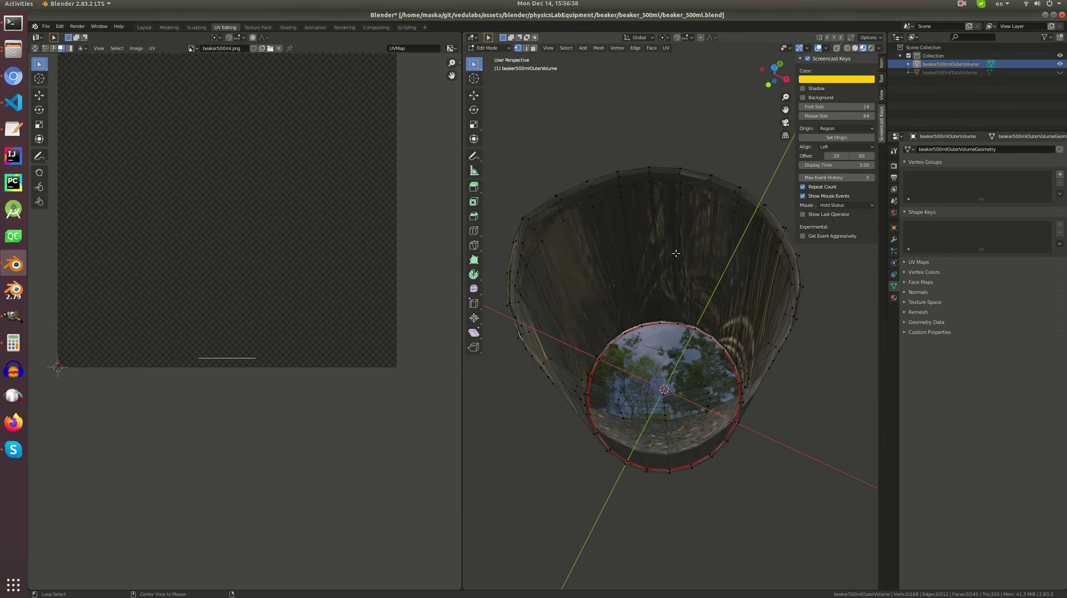
{"action": "left_click", "coordinate": [710, 181], "text": "alt"}
{"action": "key", "text": "ctrl+e"}
{"action": "left_click", "coordinate": [710, 201]}
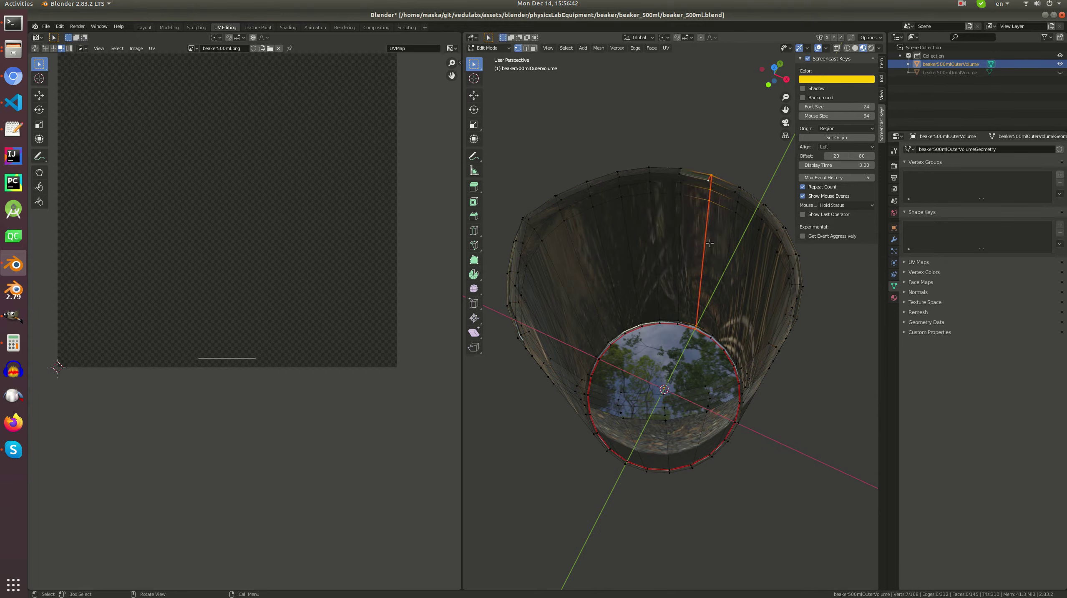
{"action": "key", "text": "a"}
{"action": "key", "text": "u"}
{"action": "left_click", "coordinate": [687, 248]}
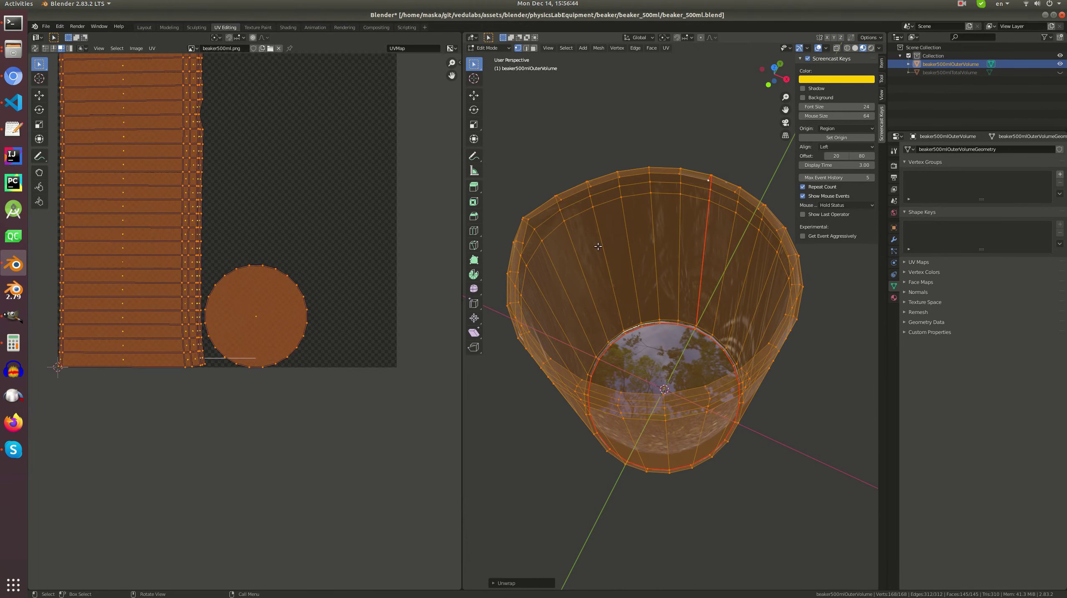
- Rotate the unwrapped UV islands 90° so the side strip lies horizontal
{"action": "scroll", "coordinate": [254, 229], "scroll_direction": "down", "scroll_amount": 1}
{"action": "middle_click_drag", "start_coordinate": [254, 230], "coordinate": [272, 244]}
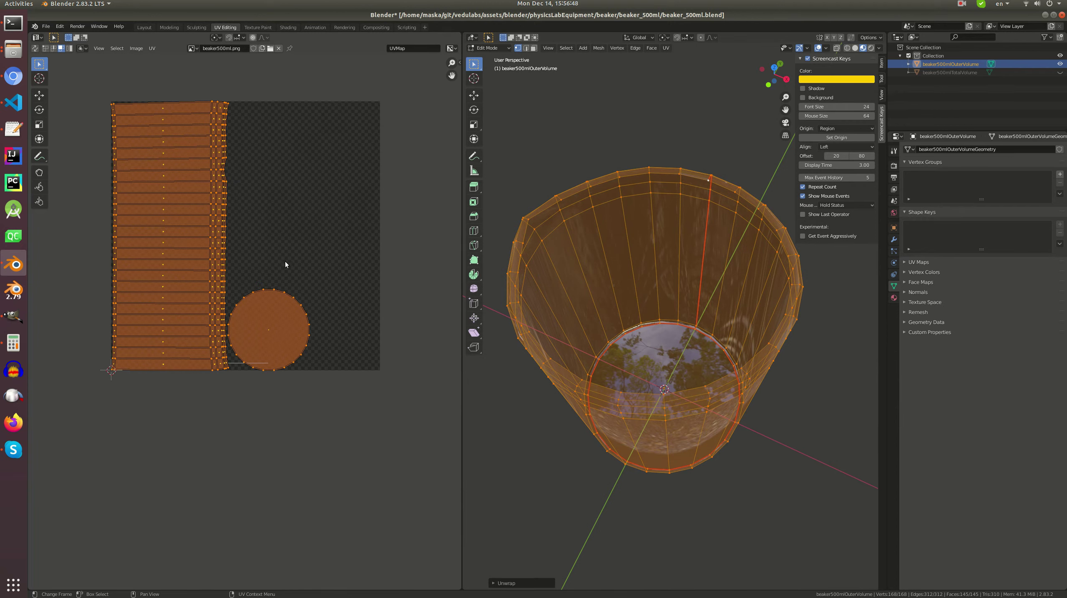
{"action": "key", "text": "r"}
{"action": "key", "text": "9"}
{"action": "key", "text": "0"}
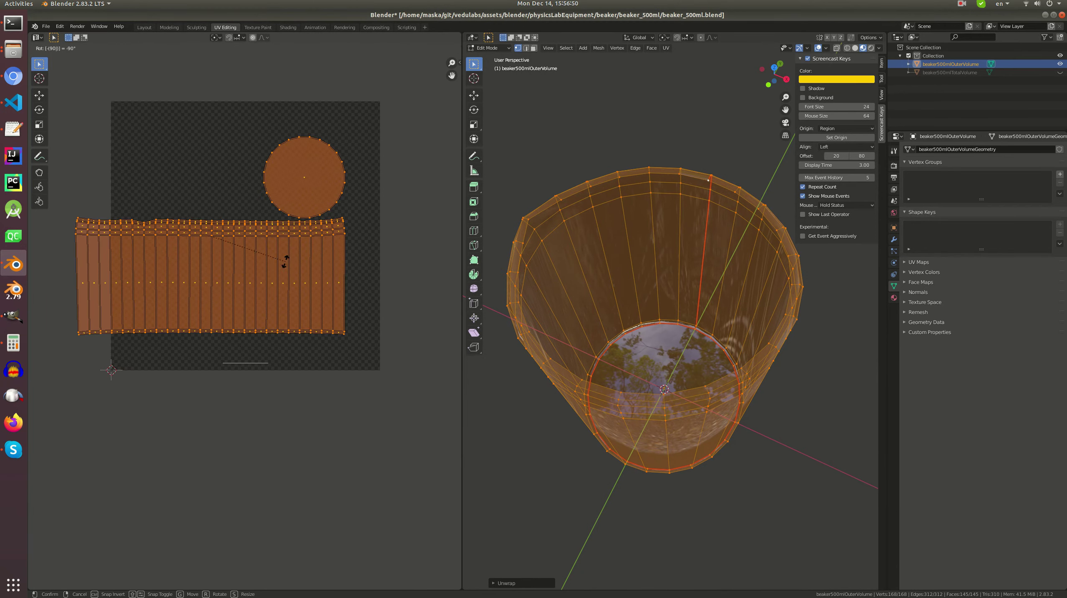
{"action": "key", "text": "Return"}
{"action": "key", "text": "g"}
{"action": "left_click", "coordinate": [333, 324]}
- Move the islands to fit inside the texture square, nudging them slightly left
{"action": "middle_click_drag", "start_coordinate": [586, 352], "coordinate": [599, 234]}
{"action": "middle_click_drag", "start_coordinate": [331, 248], "coordinate": [336, 242]}
{"action": "scroll", "coordinate": [336, 242], "scroll_direction": "down", "scroll_amount": 1}
{"action": "key", "text": "g"}
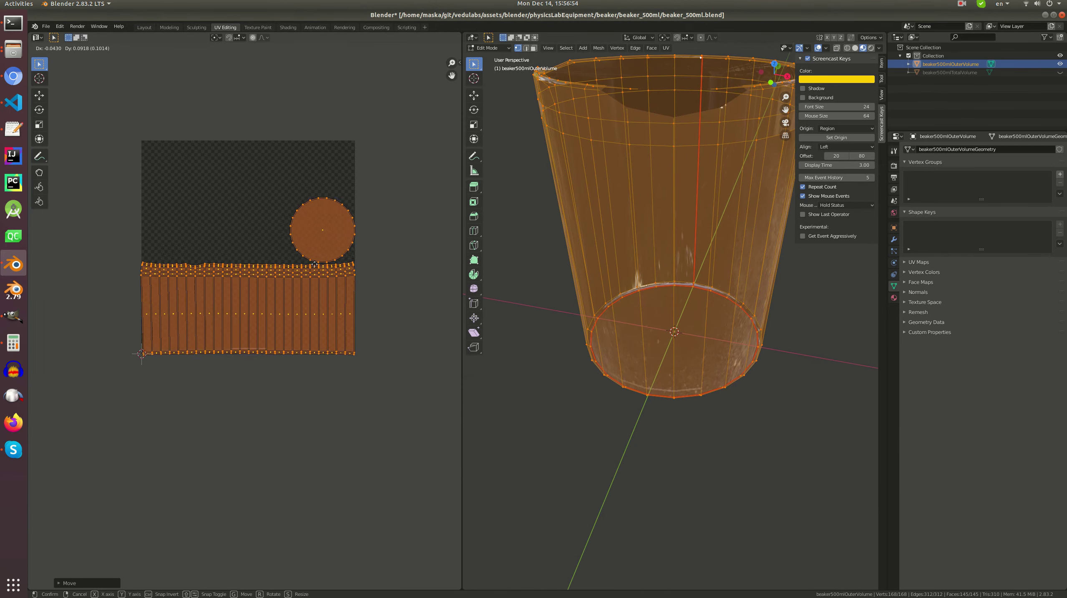
{"action": "left_click", "coordinate": [327, 219]}
{"action": "middle_click_drag", "start_coordinate": [548, 325], "coordinate": [573, 307]}
{"action": "key", "text": "g"}
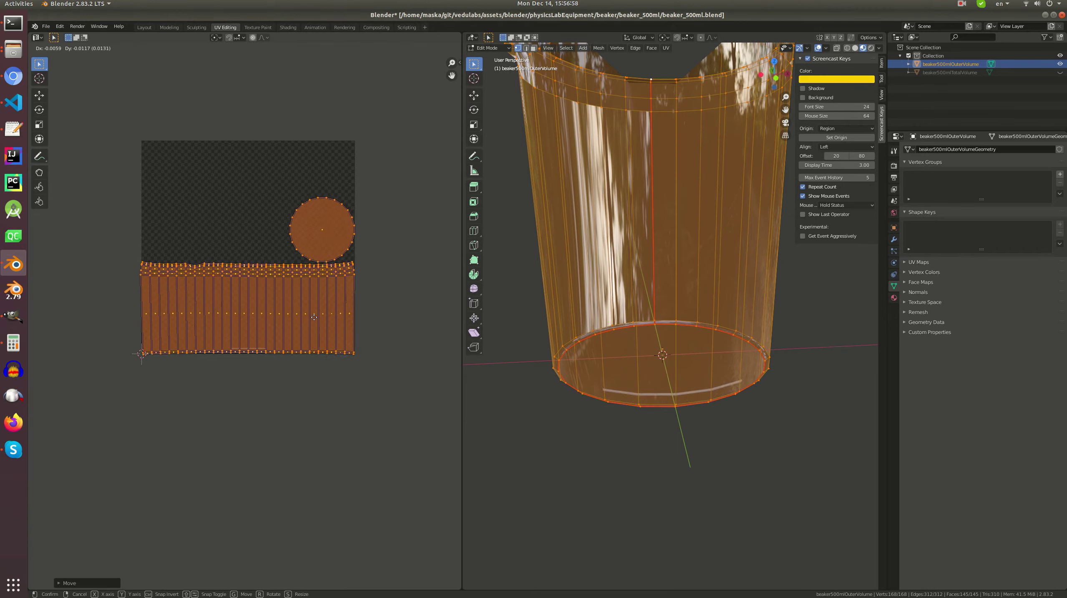
{"action": "left_click", "coordinate": [426, 317]}
{"action": "scroll", "coordinate": [646, 278], "scroll_direction": "down", "scroll_amount": 3}
{"action": "middle_click_drag", "start_coordinate": [646, 278], "coordinate": [646, 268]}
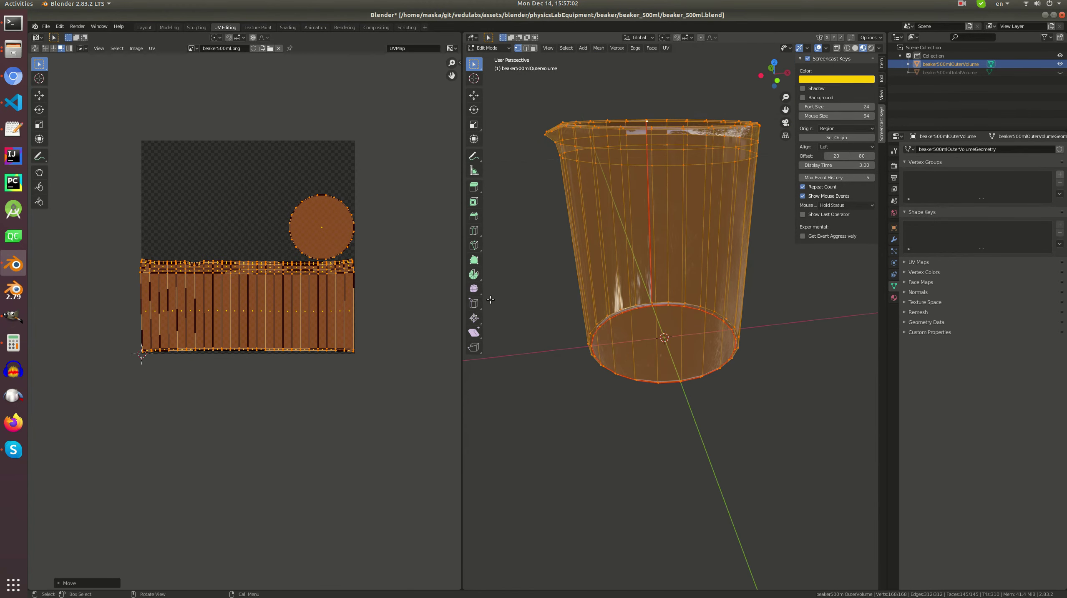
{"action": "scroll", "coordinate": [284, 294], "scroll_direction": "up", "scroll_amount": 3}
{"action": "scroll", "coordinate": [295, 279], "scroll_direction": "down", "scroll_amount": 1}
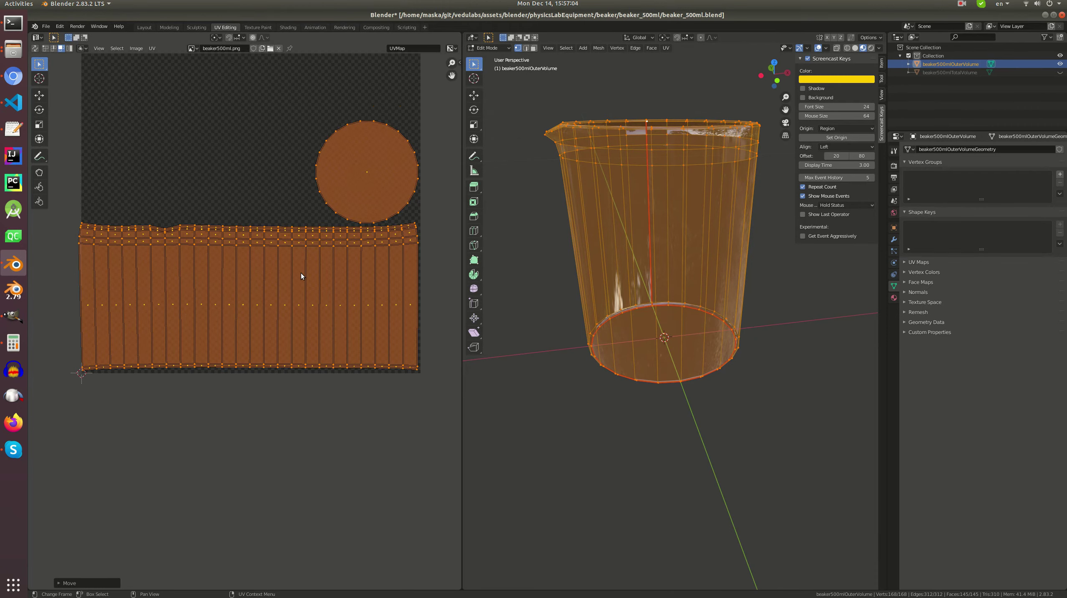
{"action": "scroll", "coordinate": [284, 252], "scroll_direction": "up", "scroll_amount": 1}
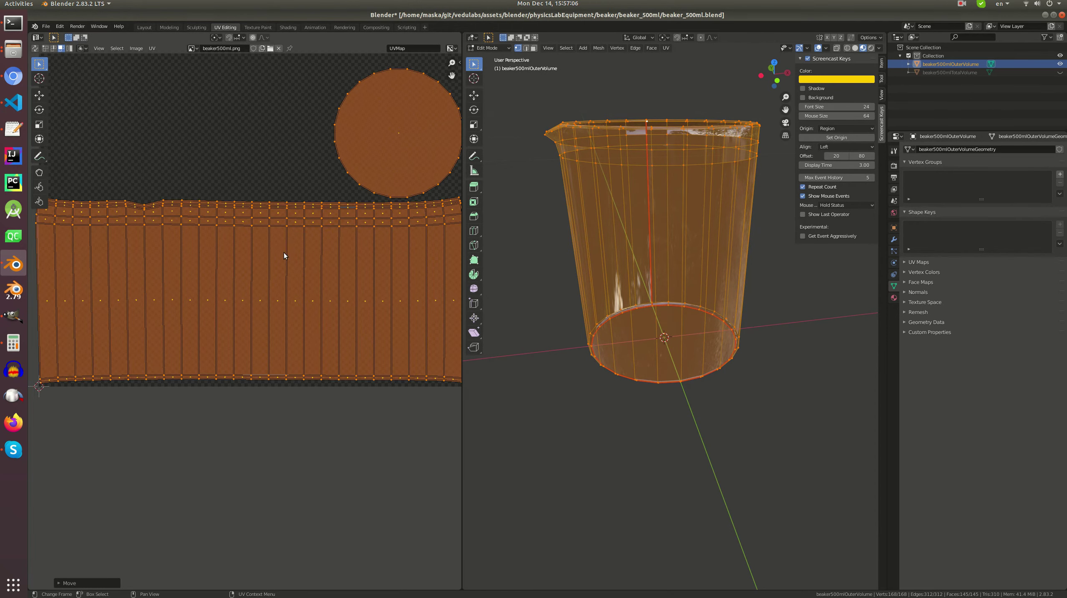
- In vertex select mode, level two uneven vertex pairs on the strip's top edge with S Y 0
{"action": "key", "text": "alt+a"}
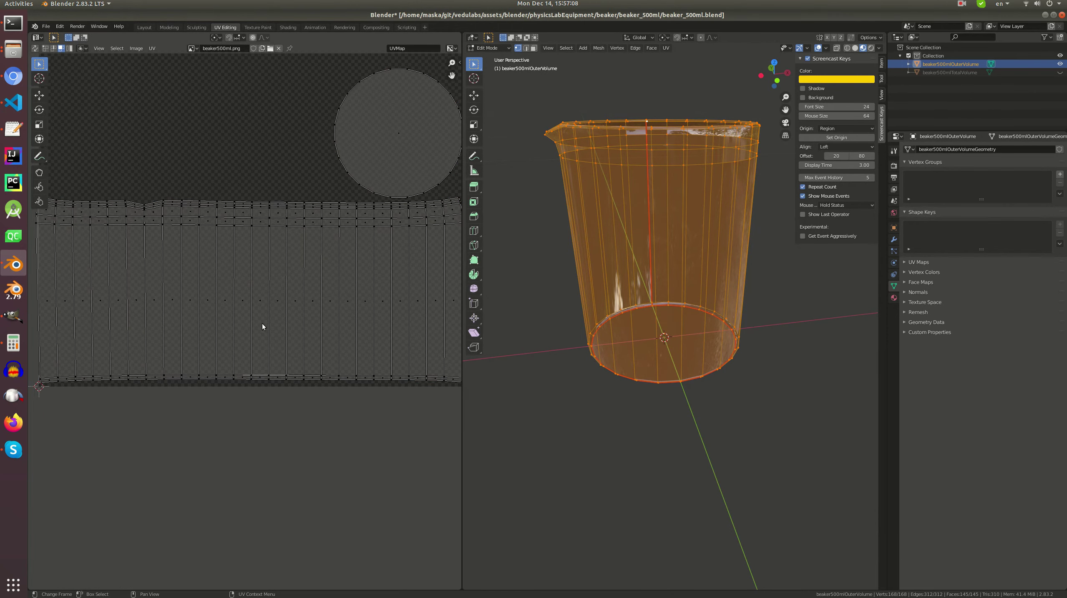
{"action": "scroll", "coordinate": [261, 323], "scroll_direction": "up", "scroll_amount": 3}
{"action": "key", "text": "1"}
{"action": "left_click", "coordinate": [260, 115]}
{"action": "left_click", "coordinate": [293, 115], "text": "shift"}
{"action": "key", "text": "s"}
{"action": "key", "text": "y"}
{"action": "key", "text": "0"}
{"action": "key", "text": "Return"}
{"action": "left_click", "coordinate": [260, 132]}
{"action": "left_click", "coordinate": [294, 132], "text": "shift"}
{"action": "key", "text": "s"}
{"action": "key", "text": "y"}
{"action": "key", "text": "Return"}
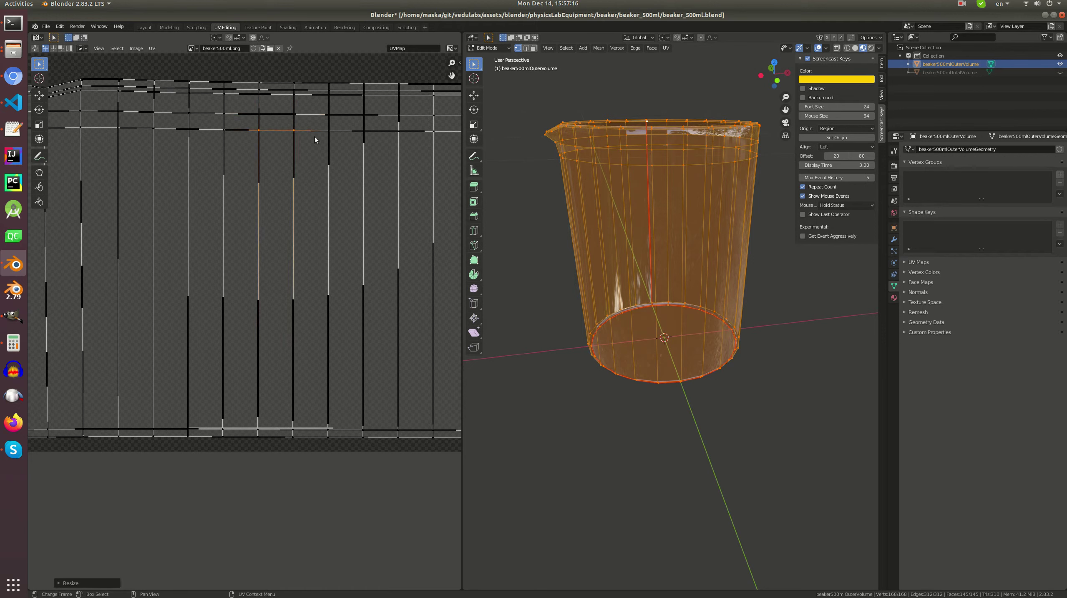
- Flatten the uneven vertex pairs on the strip's top edge by scaling them to 0 along Y
{"action": "left_click", "coordinate": [260, 94]}
{"action": "left_click", "coordinate": [294, 95], "text": "shift"}
{"action": "key", "text": "s"}
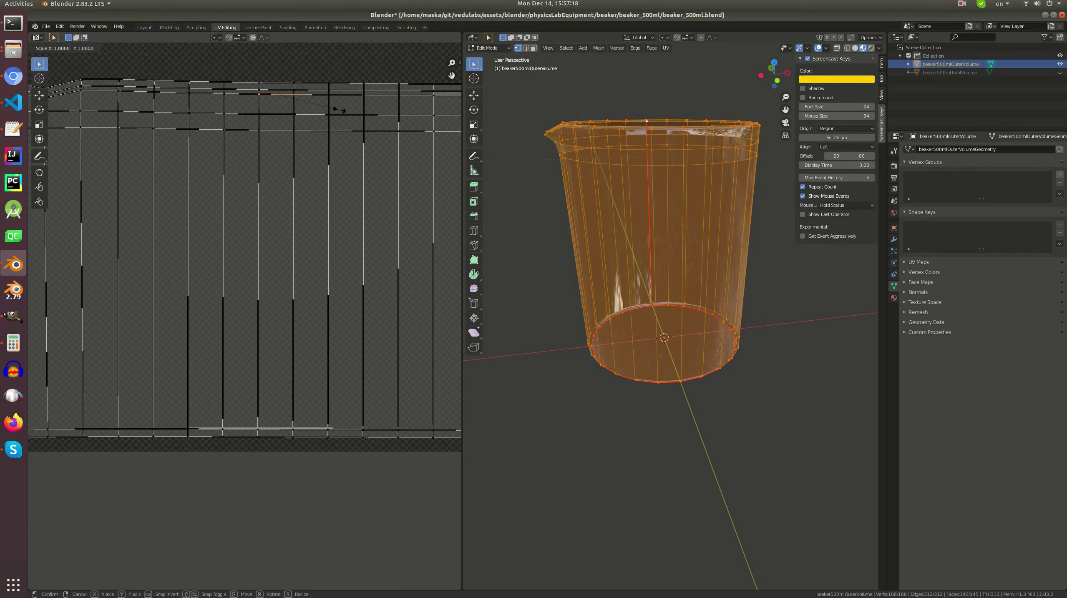
{"action": "key", "text": "Return"}
{"action": "left_click", "coordinate": [260, 91]}
{"action": "left_click", "coordinate": [293, 91], "text": "shift"}
{"action": "key", "text": "s"}
{"action": "key", "text": "y"}
{"action": "key", "text": "0"}
{"action": "key", "text": "Return"}
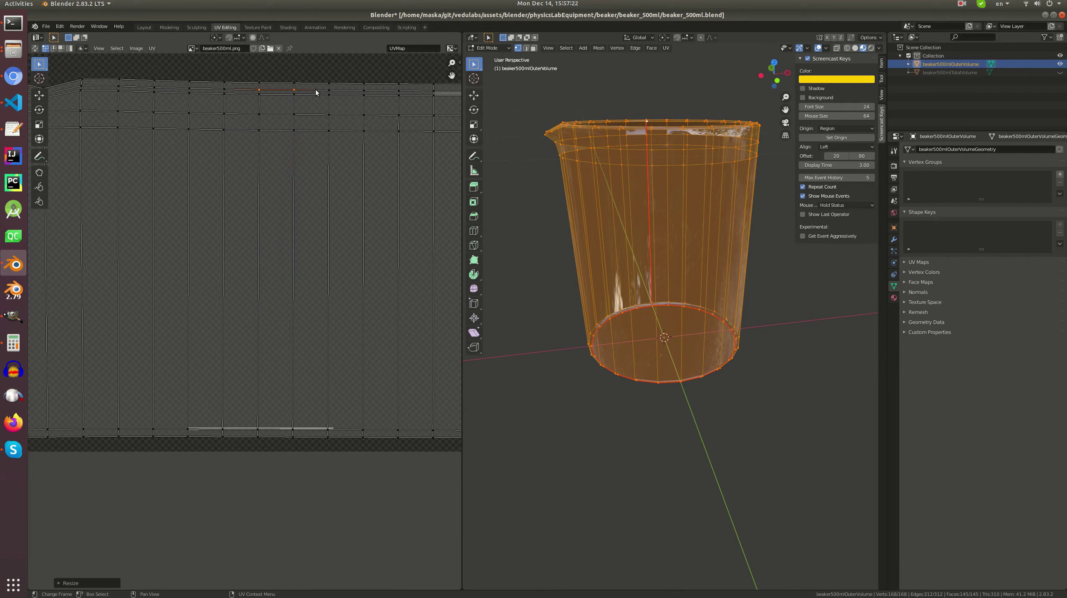
{"action": "key", "text": "s"}
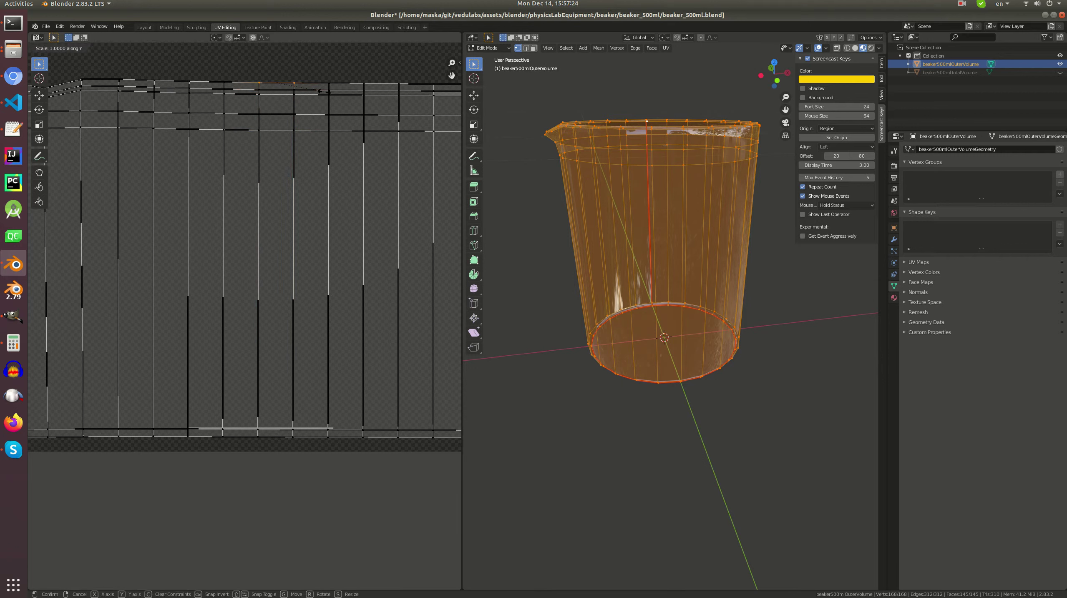
{"action": "key", "text": "Return"}
- Flatten the two bottom rows of UV vertex pairs with a zero Y scale
{"action": "left_click", "coordinate": [257, 428]}
{"action": "left_click", "coordinate": [292, 428], "text": "shift"}
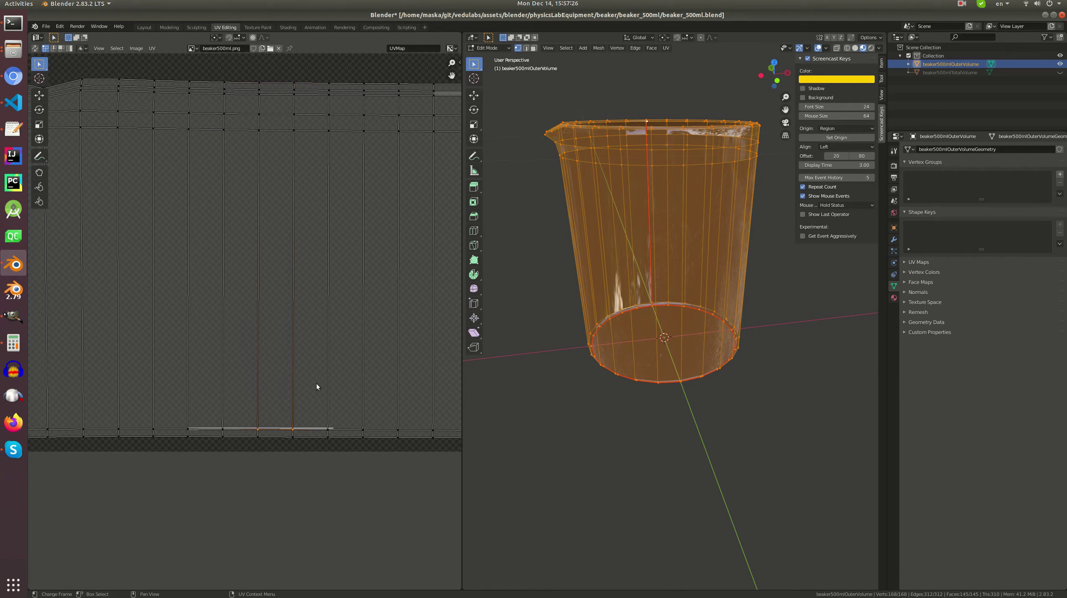
{"action": "key", "text": "s"}
{"action": "key", "text": "y"}
{"action": "key", "text": "0"}
{"action": "key", "text": "Return"}
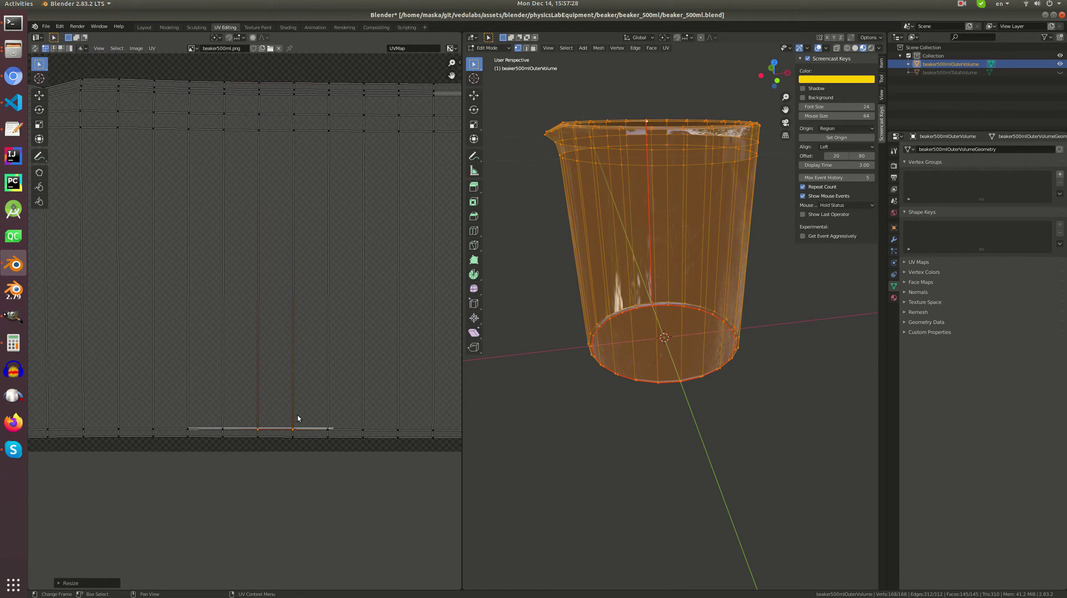
{"action": "left_click", "coordinate": [259, 438]}
{"action": "left_click", "coordinate": [292, 437], "text": "shift"}
{"action": "key", "text": "s"}
{"action": "key", "text": "y"}
{"action": "key", "text": "0"}
{"action": "key", "text": "Return"}
- Straighten the crooked UV vertex columns by scaling them to 0 along X
{"action": "left_click", "coordinate": [257, 436]}
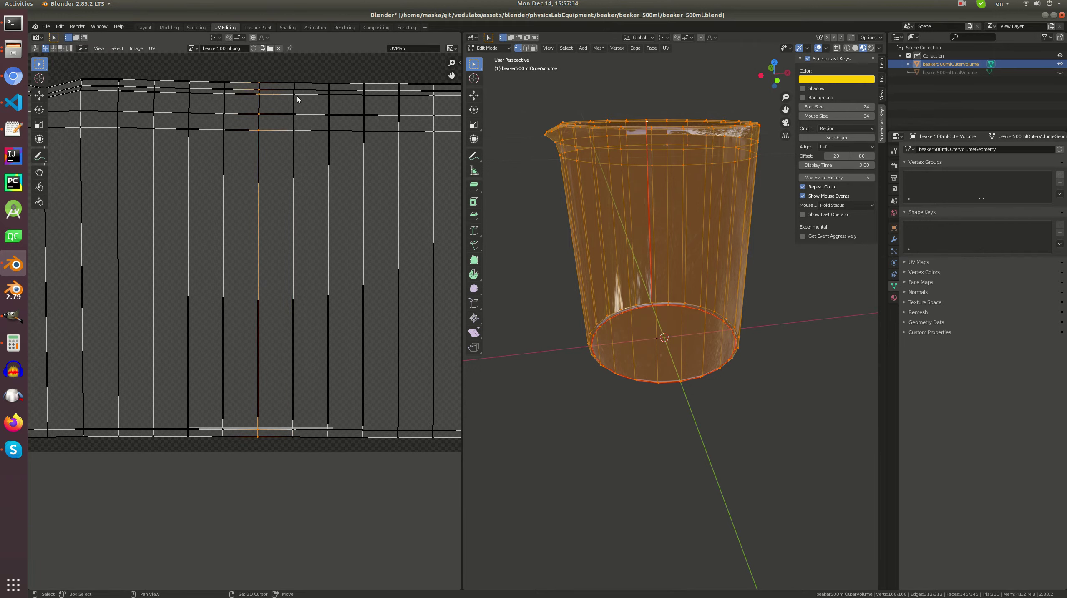
{"action": "key", "text": "s"}
{"action": "key", "text": "x"}
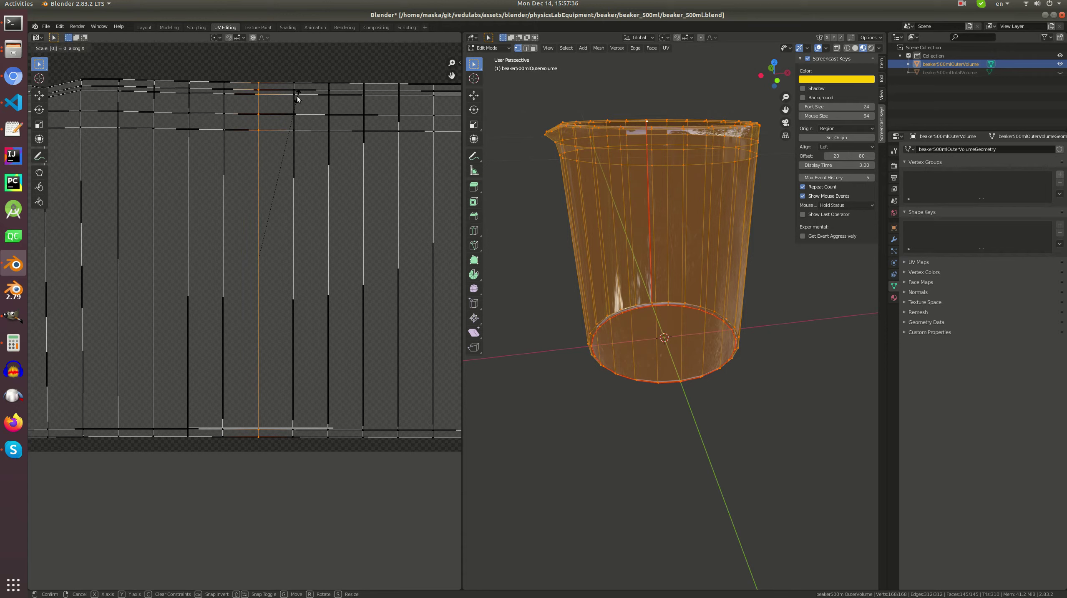
{"action": "key", "text": "Return"}
{"action": "left_click", "coordinate": [293, 86]}
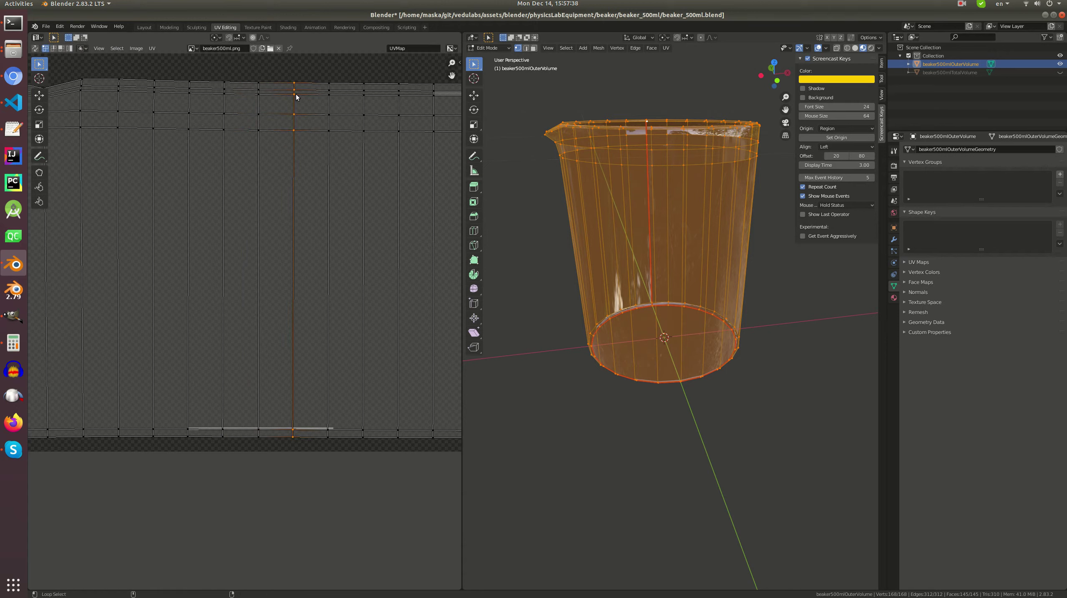
{"action": "key", "text": "s"}
{"action": "key", "text": "x"}
{"action": "key", "text": "0"}
{"action": "key", "text": "Return"}
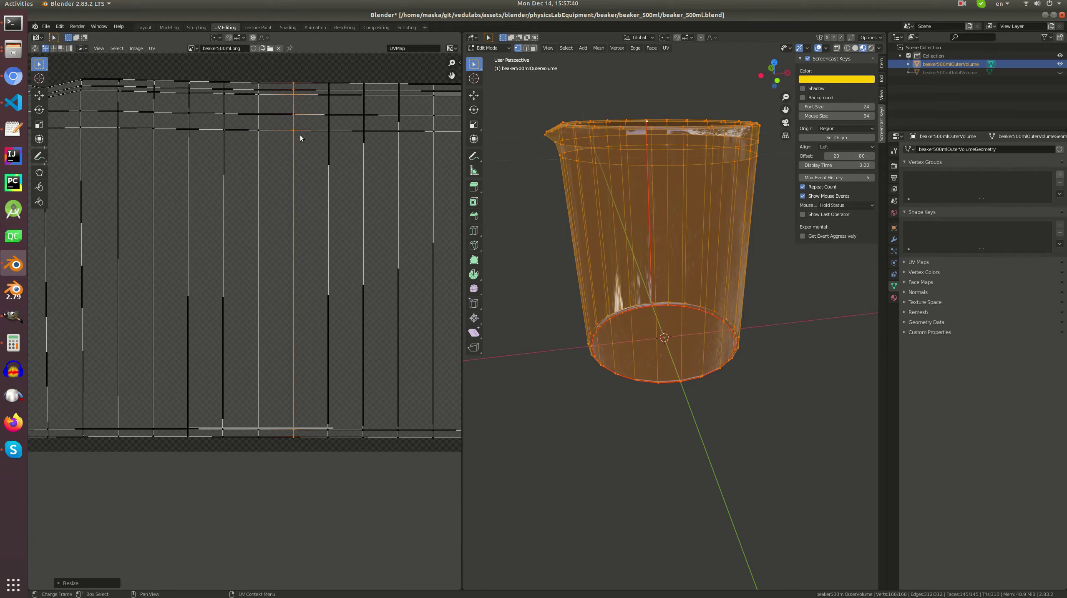
{"action": "scroll", "coordinate": [287, 196], "scroll_direction": "down", "scroll_amount": 4}
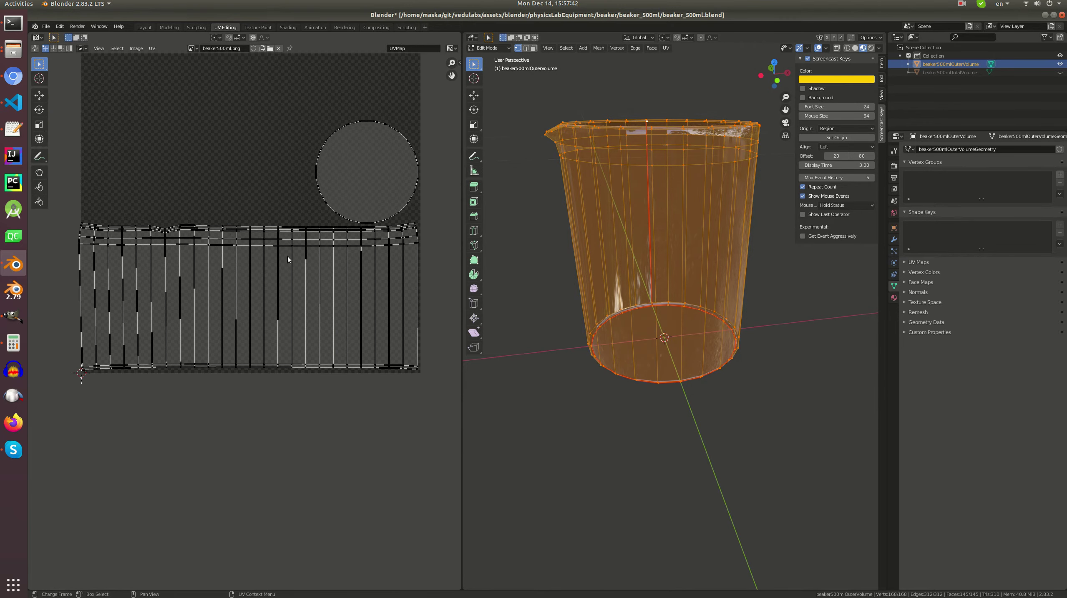
- Move the circular UV island out of the way, above the image
{"action": "scroll", "coordinate": [275, 239], "scroll_direction": "up", "scroll_amount": 2}
{"action": "scroll", "coordinate": [278, 221], "scroll_direction": "down", "scroll_amount": 2}
{"action": "key", "text": "l"}
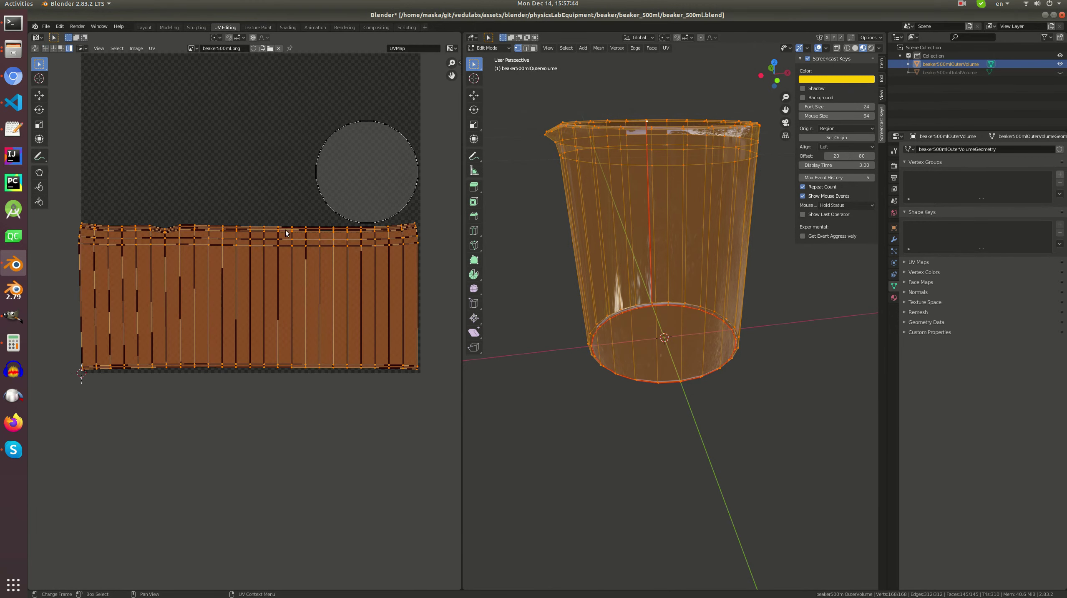
{"action": "scroll", "coordinate": [276, 227], "scroll_direction": "up", "scroll_amount": 2}
{"action": "scroll", "coordinate": [281, 222], "scroll_direction": "down", "scroll_amount": 2}
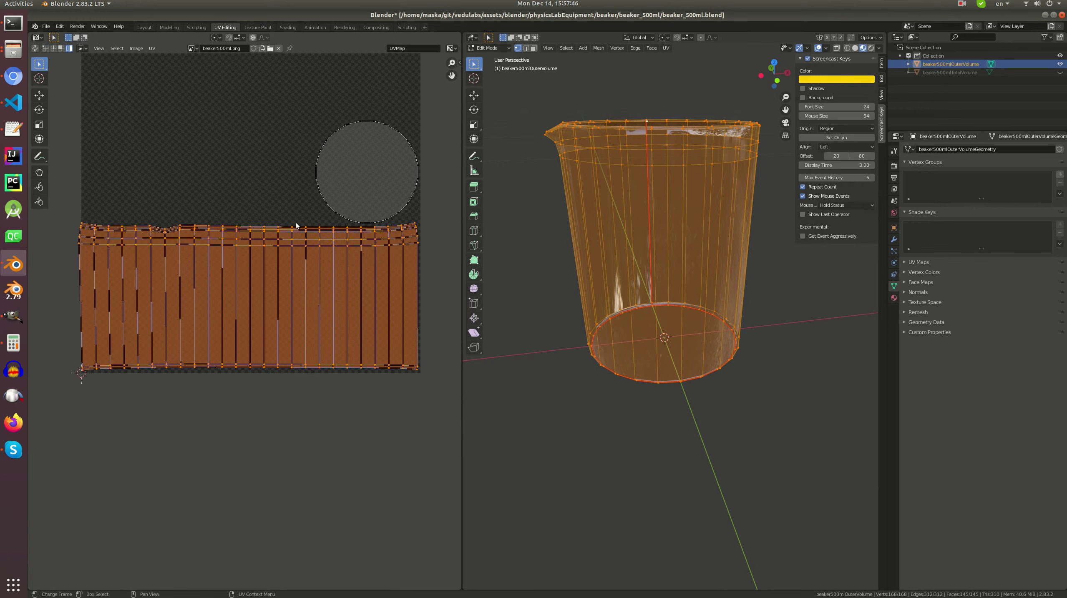
{"action": "left_click", "coordinate": [362, 183]}
{"action": "scroll", "coordinate": [363, 183], "scroll_direction": "down", "scroll_amount": 2}
{"action": "left_click", "coordinate": [345, 204]}
{"action": "key", "text": "g"}
{"action": "left_click", "coordinate": [294, 88]}
{"action": "scroll", "coordinate": [257, 256], "scroll_direction": "up", "scroll_amount": 2}
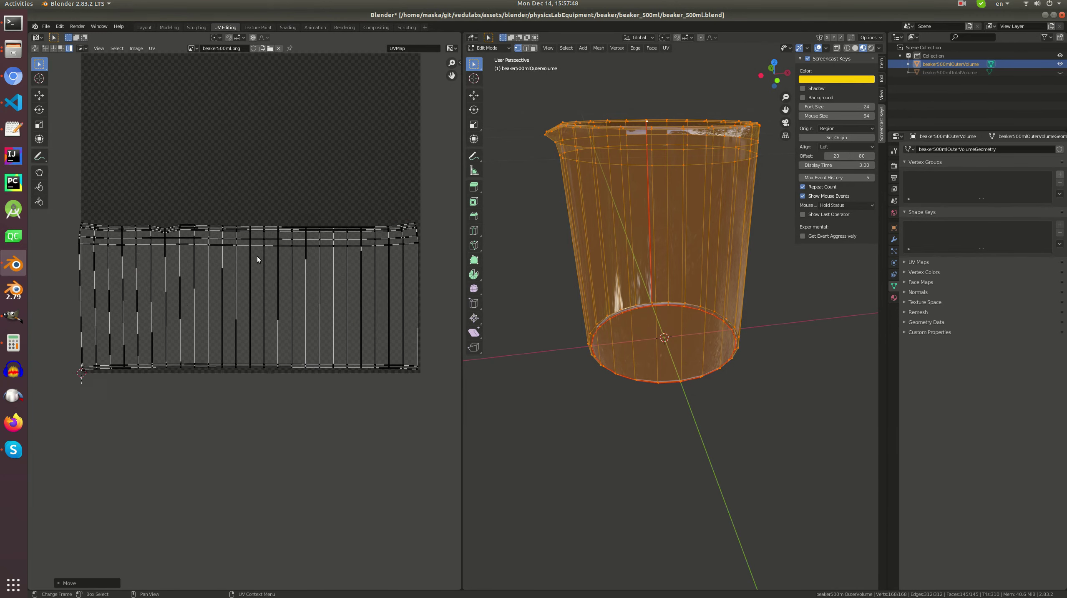
{"action": "scroll", "coordinate": [258, 257], "scroll_direction": "up", "scroll_amount": 4}
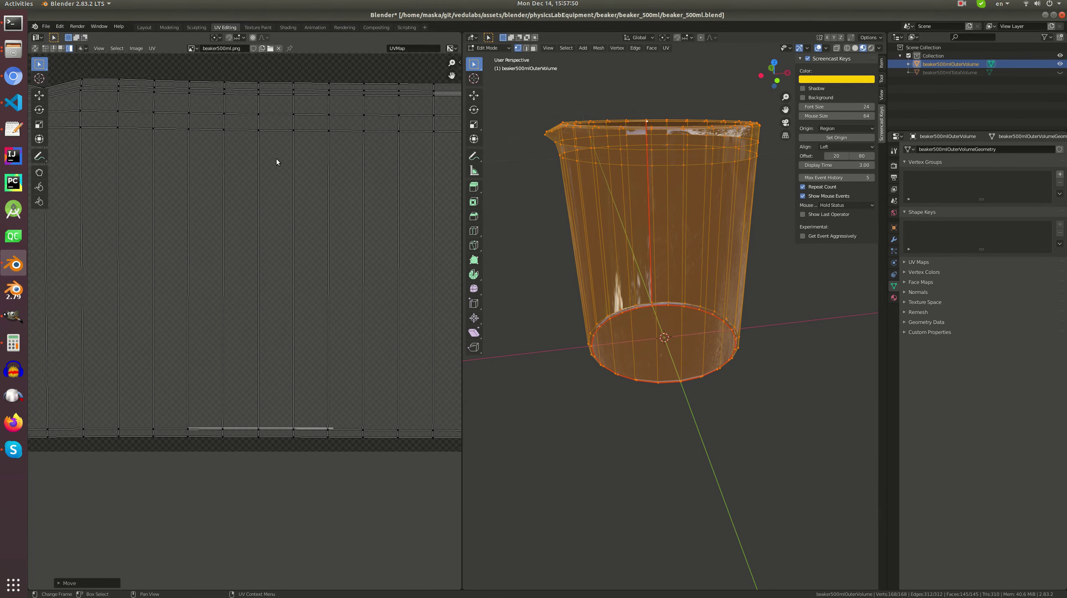
- Straighten the side strip into an even grid with Follow Active Quads, using one reference quad
{"action": "key", "text": "3"}
{"action": "left_click", "coordinate": [273, 125]}
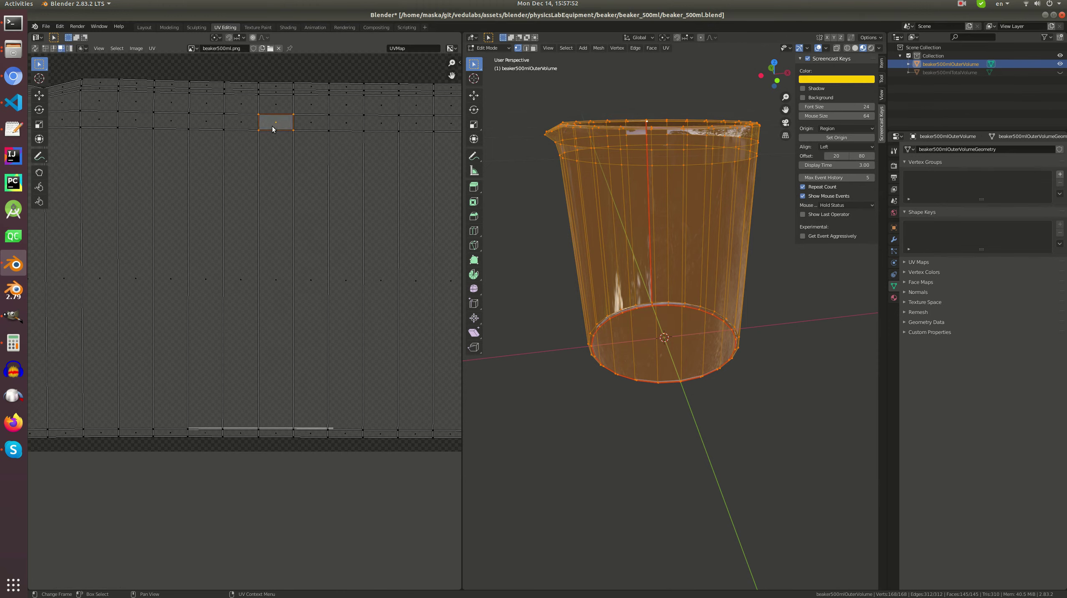
{"action": "scroll", "coordinate": [274, 130], "scroll_direction": "up", "scroll_amount": 2}
{"action": "middle_click_drag", "start_coordinate": [283, 106], "coordinate": [248, 315]}
{"action": "scroll", "coordinate": [274, 188], "scroll_direction": "up", "scroll_amount": 1}
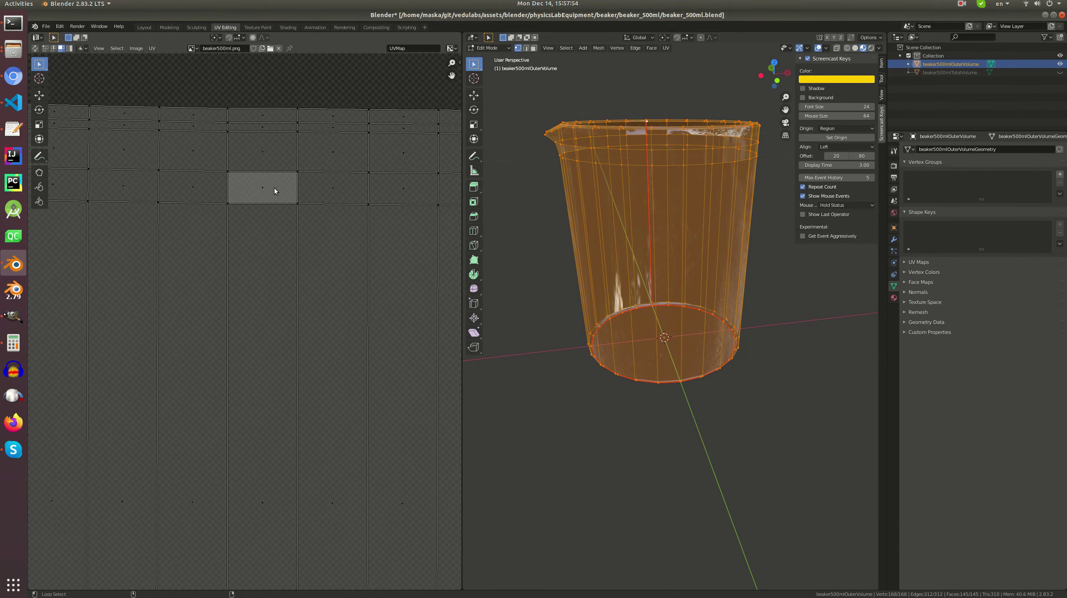
{"action": "left_click", "coordinate": [264, 187]}
{"action": "scroll", "coordinate": [262, 190], "scroll_direction": "down", "scroll_amount": 4}
{"action": "key", "text": "a"}
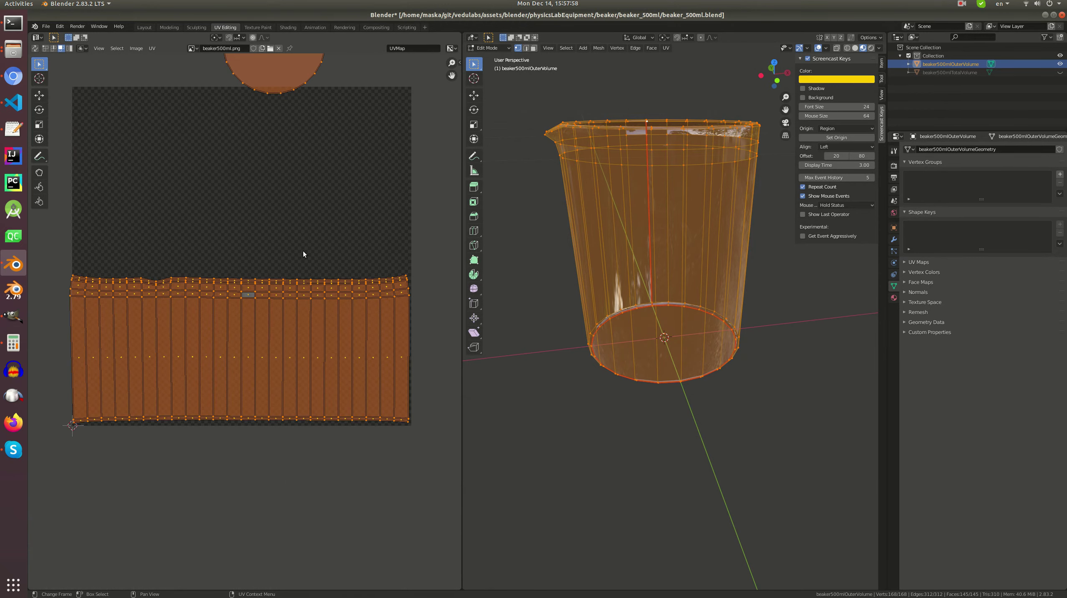
{"action": "right_click", "coordinate": [287, 292]}
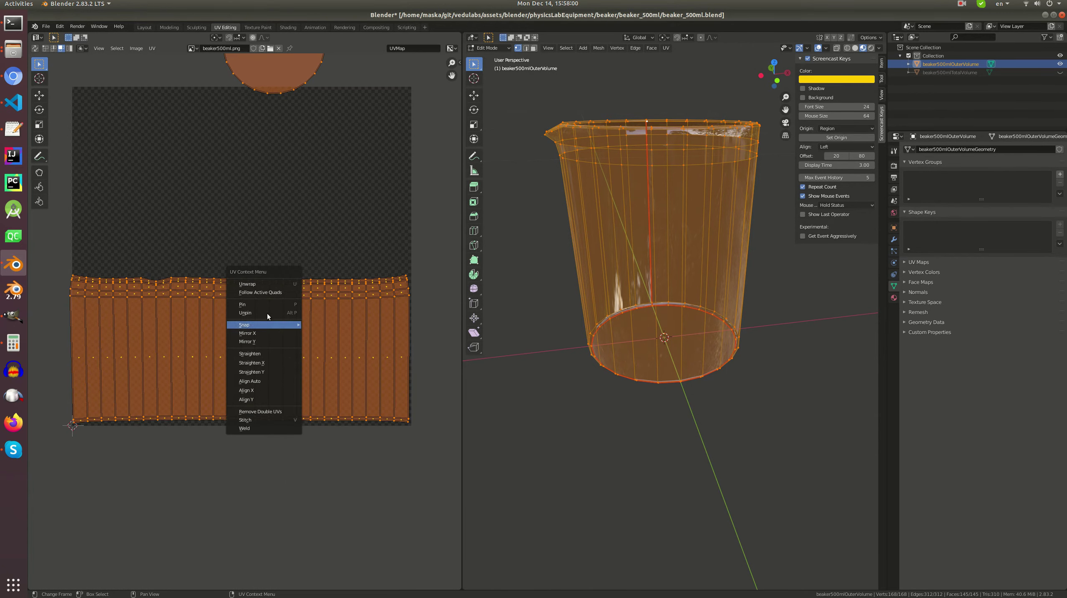
{"action": "left_click", "coordinate": [268, 292]}
- Nudge the UV layout slightly and, checking in front ortho view, shift it along Y
{"action": "scroll", "coordinate": [262, 323], "scroll_direction": "up", "scroll_amount": 1}
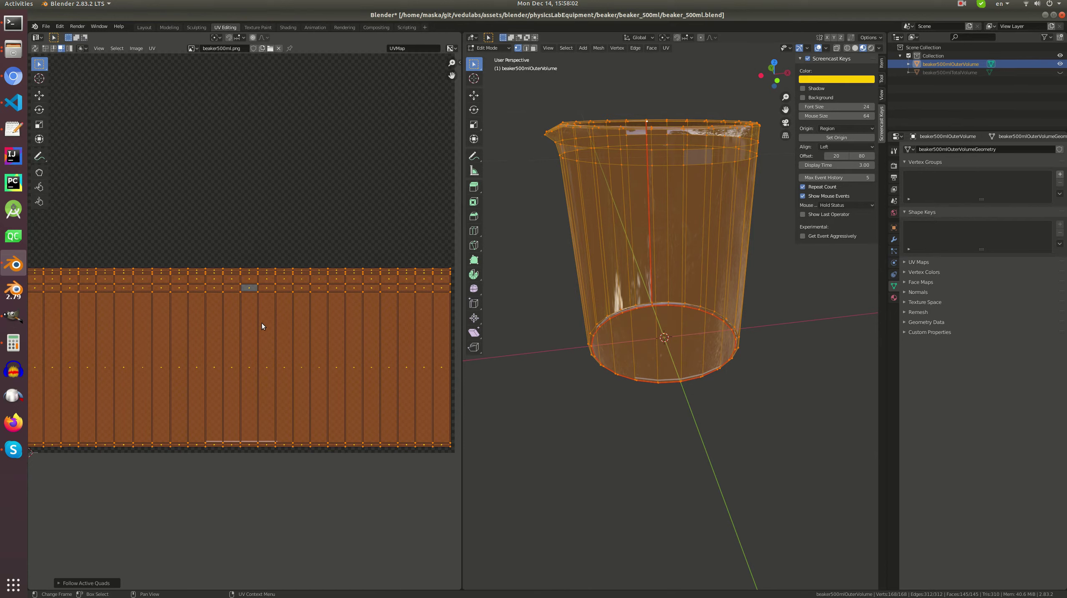
{"action": "key", "text": "g"}
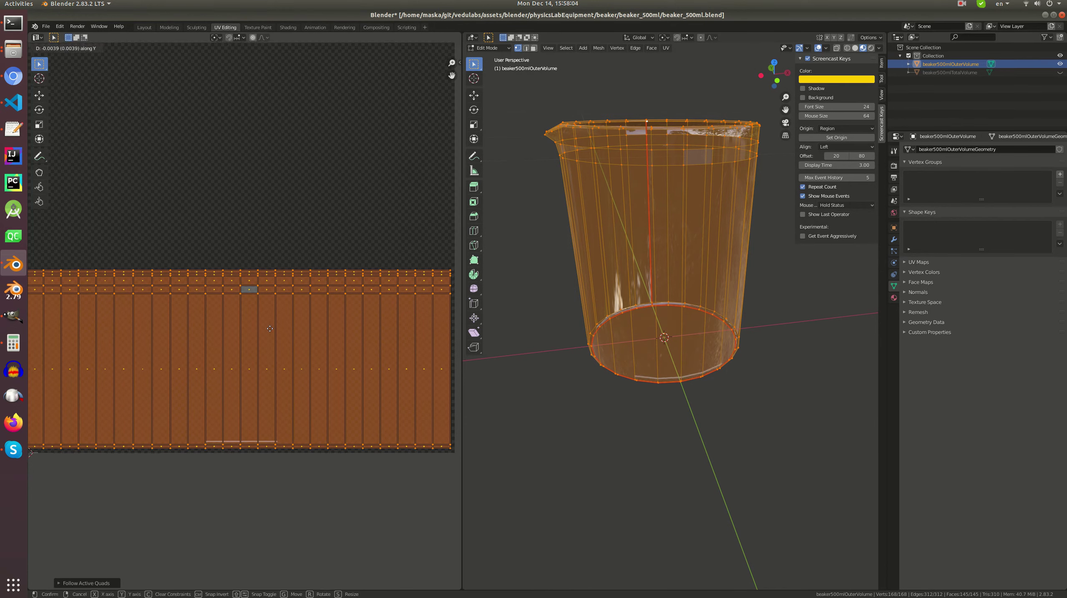
{"action": "left_click", "coordinate": [270, 328]}
{"action": "middle_click_drag", "start_coordinate": [605, 278], "coordinate": [606, 270]}
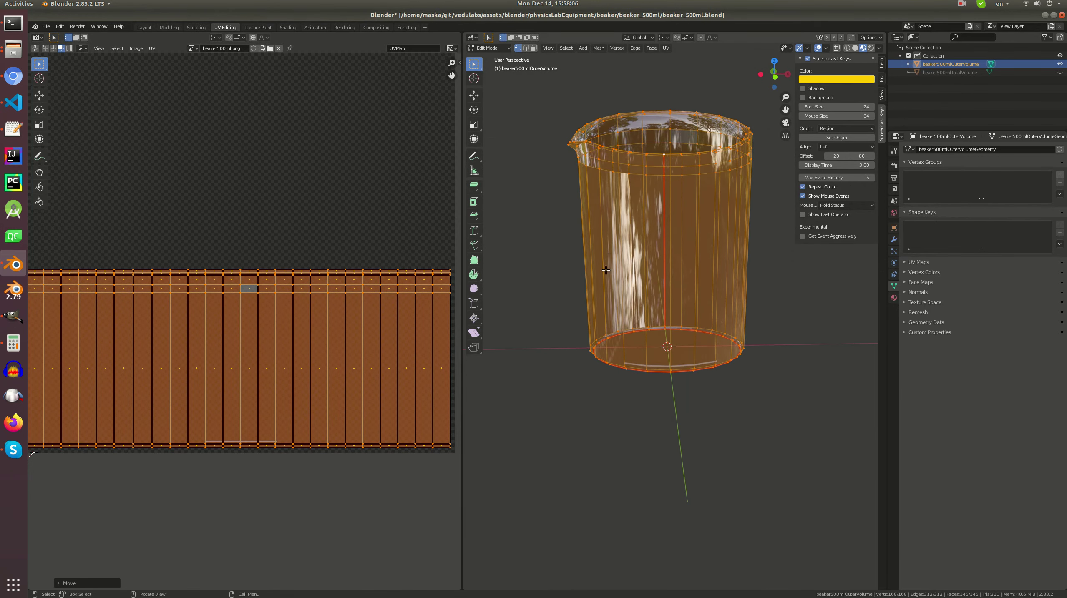
{"action": "key", "text": "KP_3"}
{"action": "key", "text": "KP_1"}
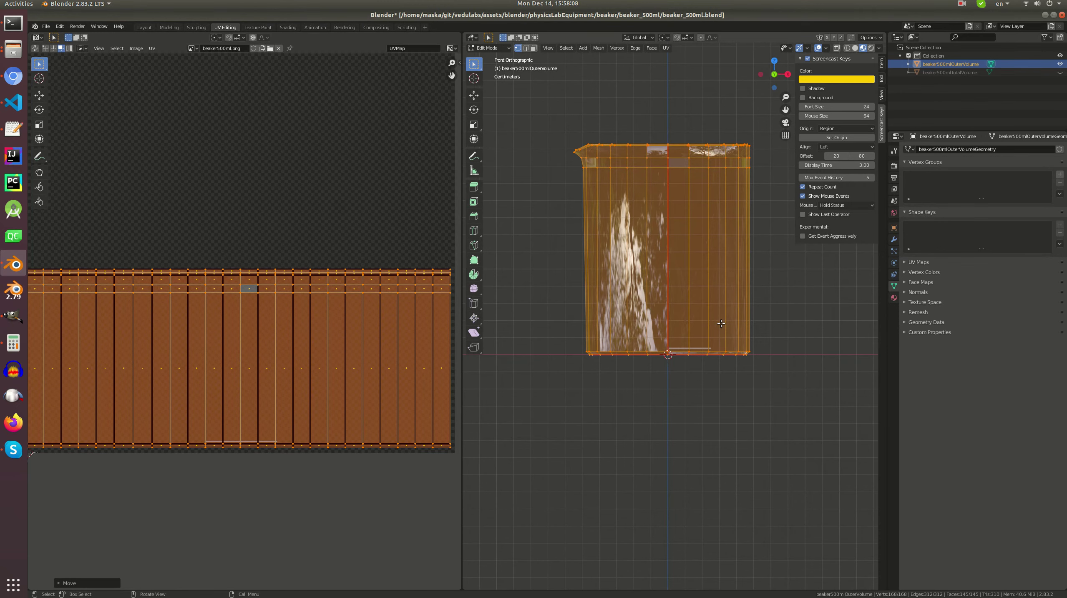
{"action": "scroll", "coordinate": [712, 325], "scroll_direction": "up", "scroll_amount": 4}
{"action": "key", "text": "g"}
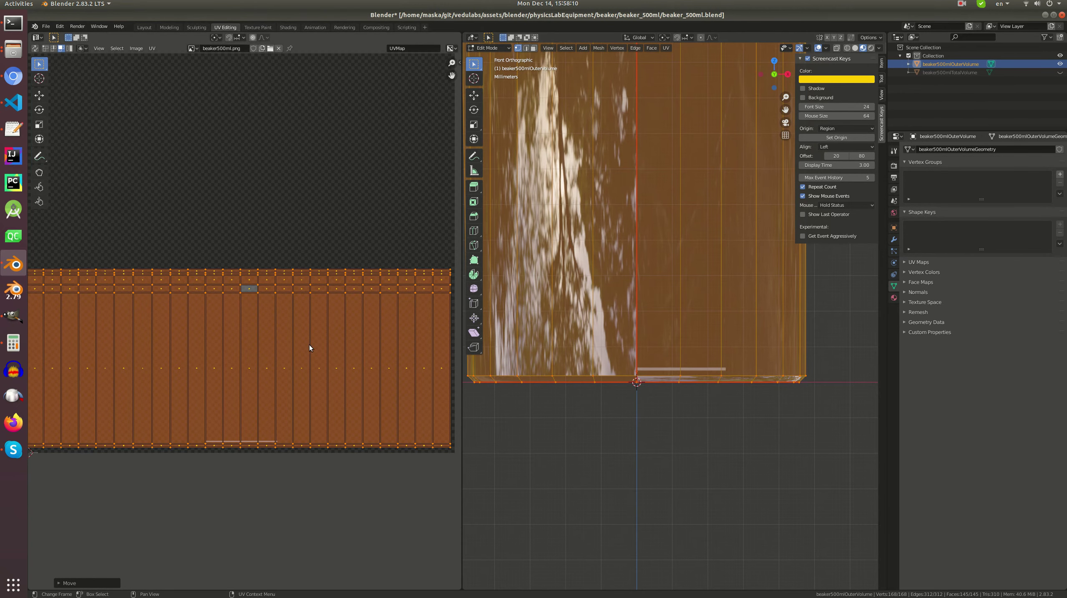
{"action": "key", "text": "y"}
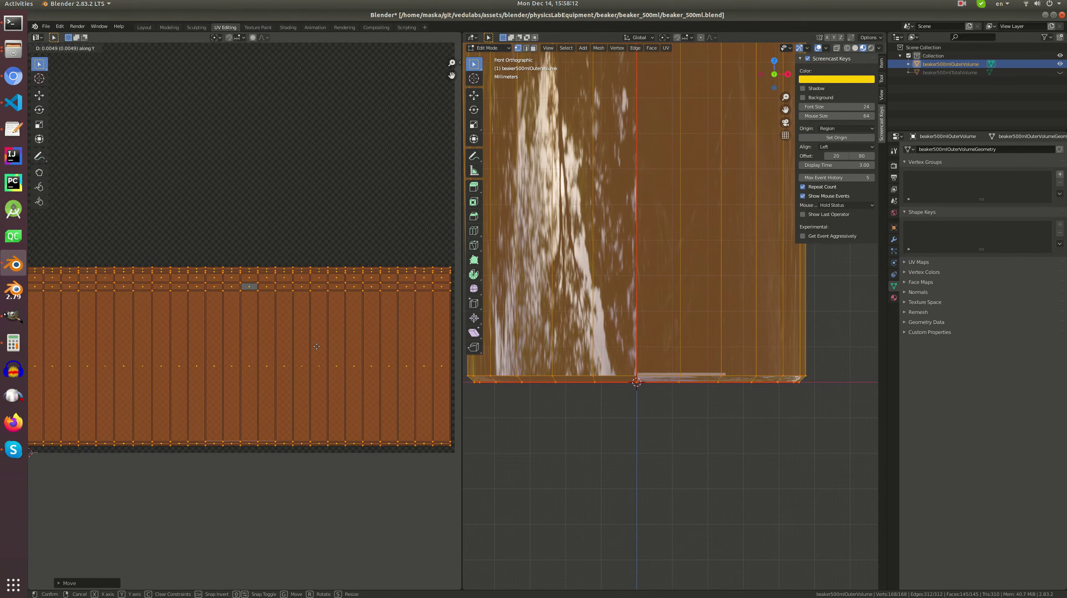
{"action": "left_click", "coordinate": [316, 345]}
- Back in Edit Mode, box-select the circular base UV island
{"action": "key", "text": "Tab"}
{"action": "scroll", "coordinate": [690, 345], "scroll_direction": "down", "scroll_amount": 3}
{"action": "mouse_move", "coordinate": [690, 343]}
{"action": "middle_mouse_down"}
{"action": "mouse_move", "coordinate": [685, 369]}
{"action": "mouse_move", "coordinate": [696, 355]}
{"action": "middle_mouse_up"}
{"action": "key", "text": "Tab"}
{"action": "scroll", "coordinate": [302, 295], "scroll_direction": "down", "scroll_amount": 5}
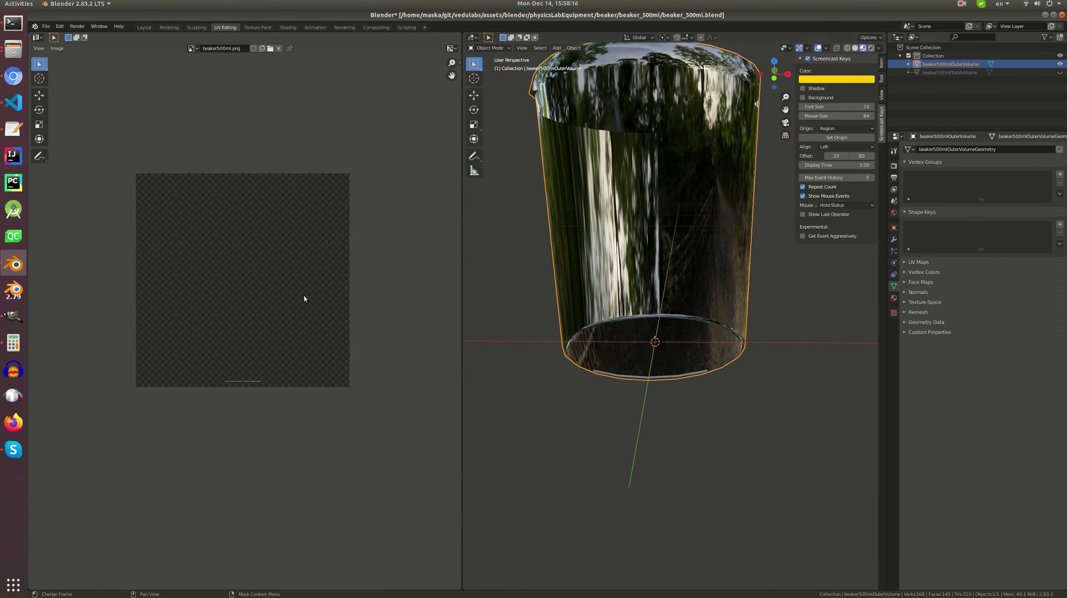
{"action": "key", "text": "a"}
{"action": "left_click_drag", "start_coordinate": [200, 160], "coordinate": [315, 241]}
{"action": "key", "text": "g"}
{"action": "left_click", "coordinate": [265, 226]}
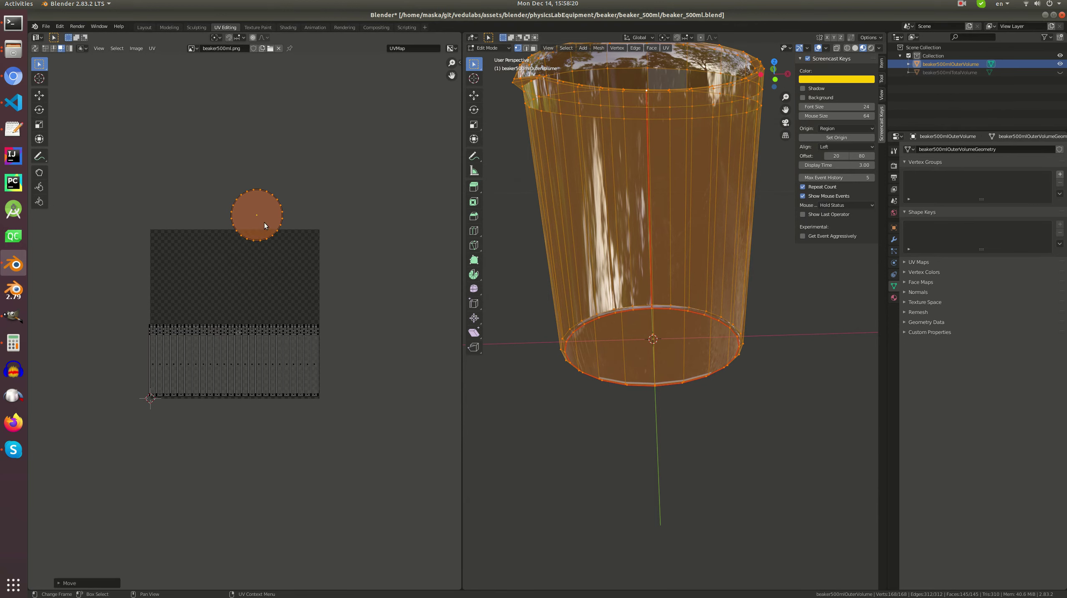
- Shrink the circular island and place it over the right end of the wall strip
{"action": "key", "text": "g"}
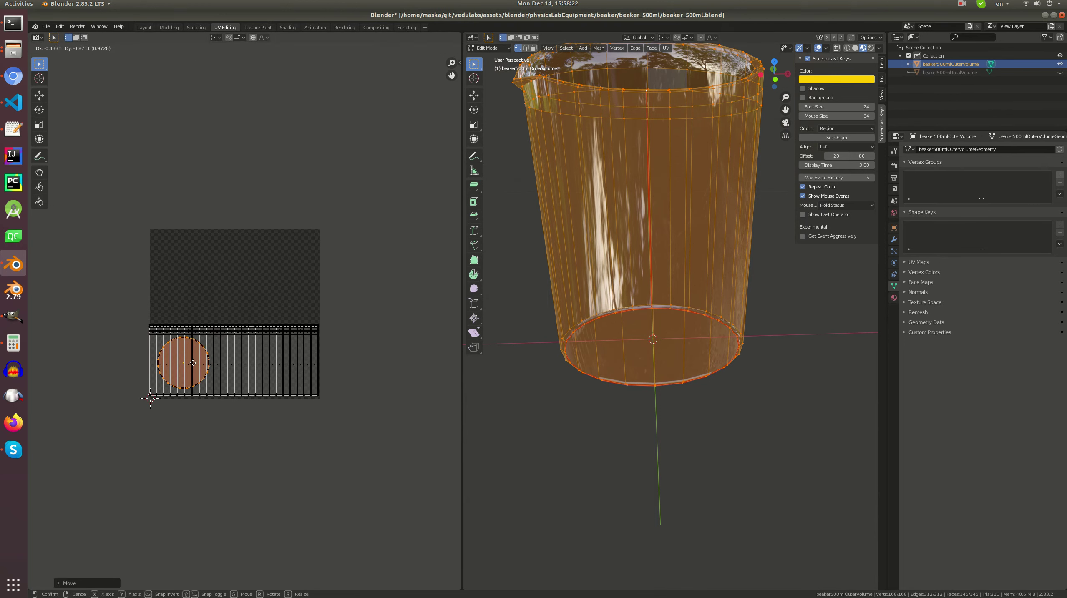
{"action": "left_click", "coordinate": [193, 363]}
{"action": "key", "text": "s"}
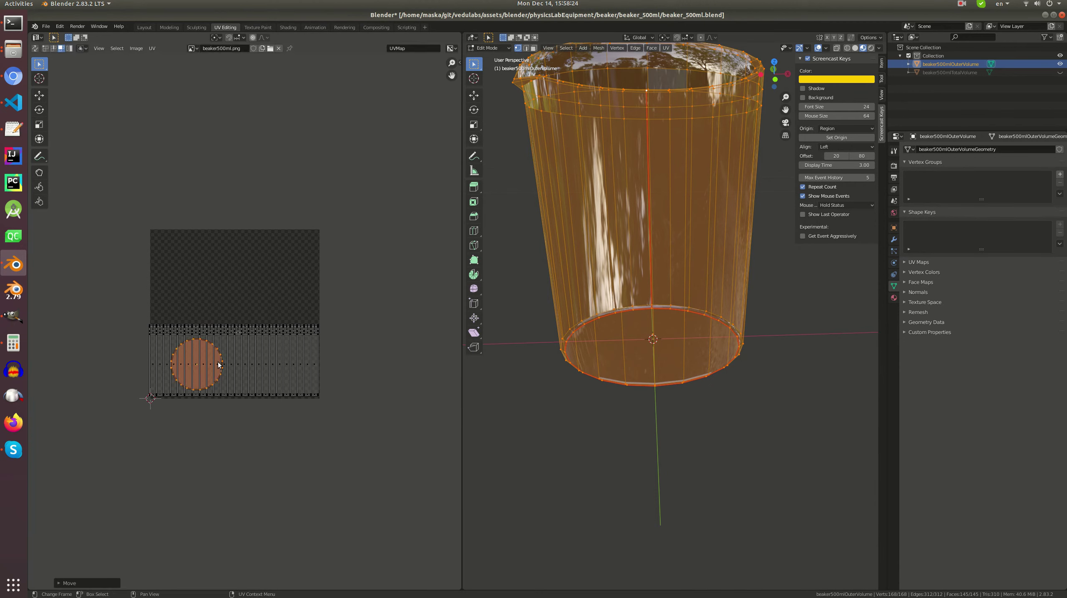
{"action": "left_click", "coordinate": [209, 362]}
{"action": "key", "text": "g"}
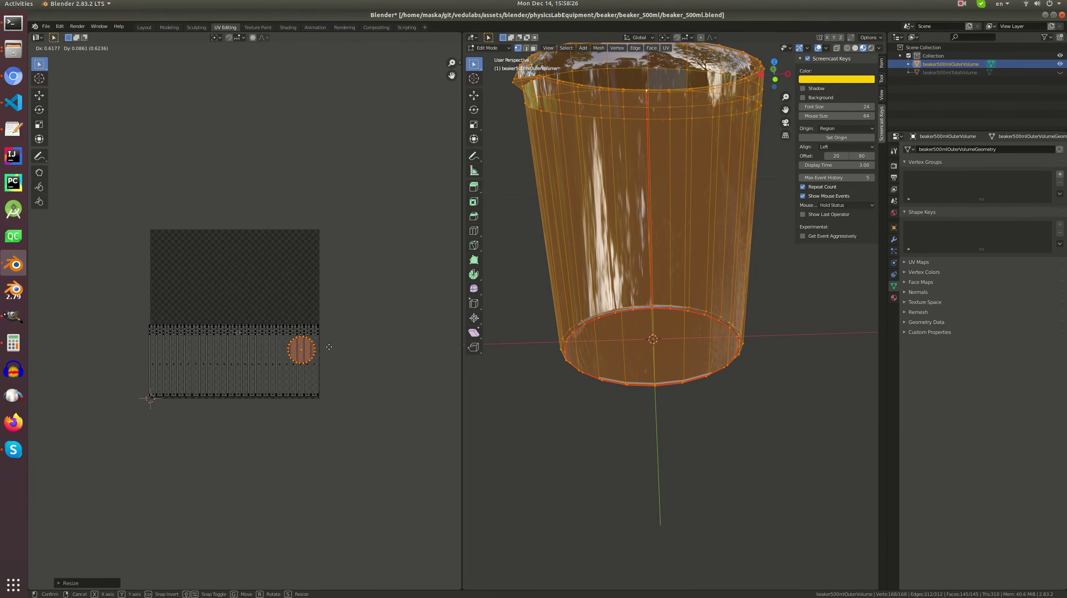
{"action": "left_click", "coordinate": [329, 347]}
{"action": "scroll", "coordinate": [633, 285], "scroll_direction": "up", "scroll_amount": 1}
- Return to Object Mode and save beaker_500ml.blend
{"action": "key", "text": "Tab"}
{"action": "scroll", "coordinate": [649, 273], "scroll_direction": "down", "scroll_amount": 2}
{"action": "mouse_move", "coordinate": [649, 270]}
{"action": "middle_mouse_down"}
{"action": "mouse_move", "coordinate": [732, 286]}
{"action": "mouse_move", "coordinate": [679, 289]}
{"action": "mouse_move", "coordinate": [679, 321]}
{"action": "mouse_move", "coordinate": [650, 285]}
{"action": "middle_mouse_up"}
{"action": "key", "text": "ctrl+s"}
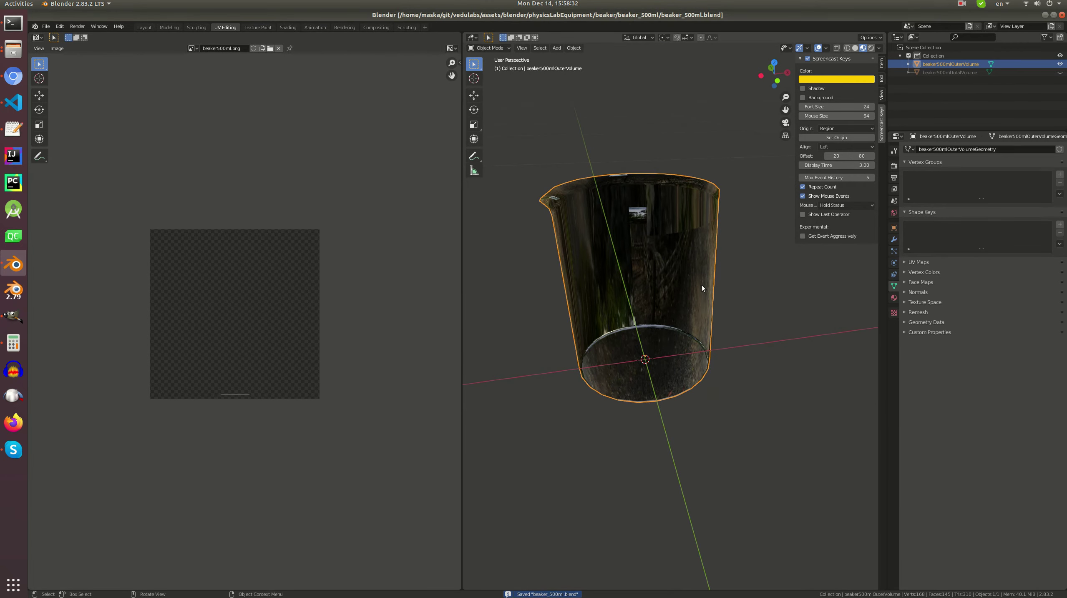
- Lower the beaker material's Alpha to 0.250 for transparent glass
{"action": "mouse_move", "coordinate": [754, 361]}
{"action": "middle_mouse_down"}
{"action": "mouse_move", "coordinate": [721, 334]}
{"action": "mouse_move", "coordinate": [725, 318]}
{"action": "middle_mouse_up"}
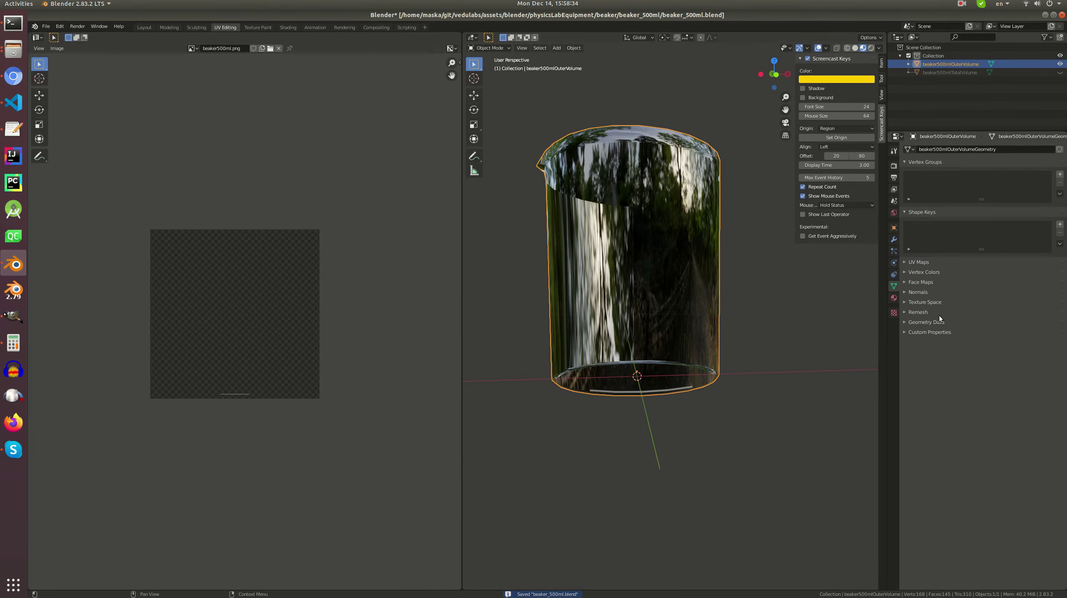
{"action": "left_click", "coordinate": [894, 298]}
{"action": "left_click_drag", "start_coordinate": [1028, 474], "coordinate": [998, 474]}
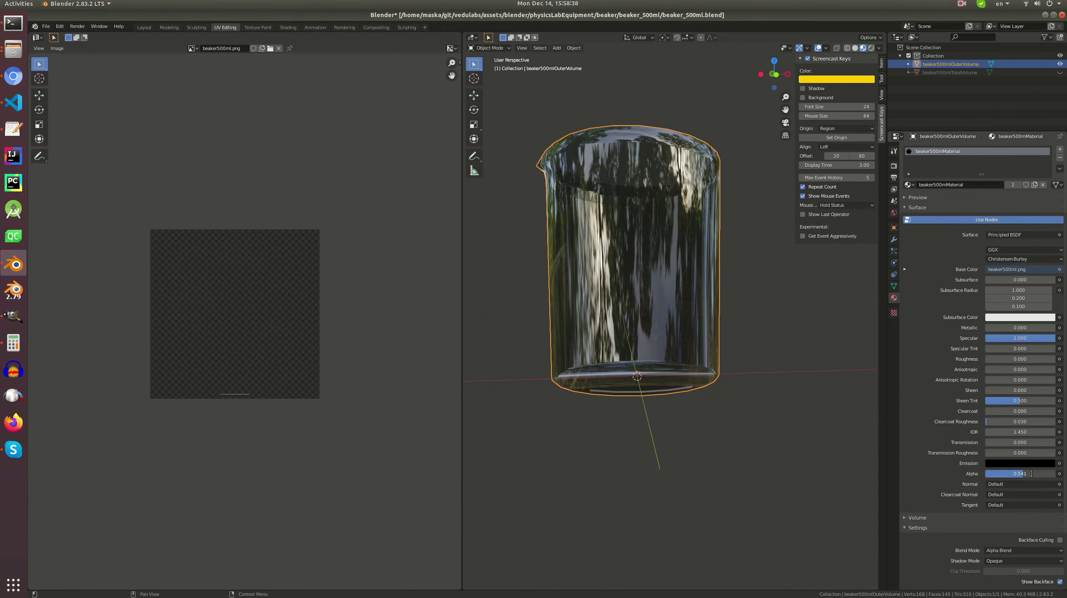
{"action": "key", "text": "Return"}
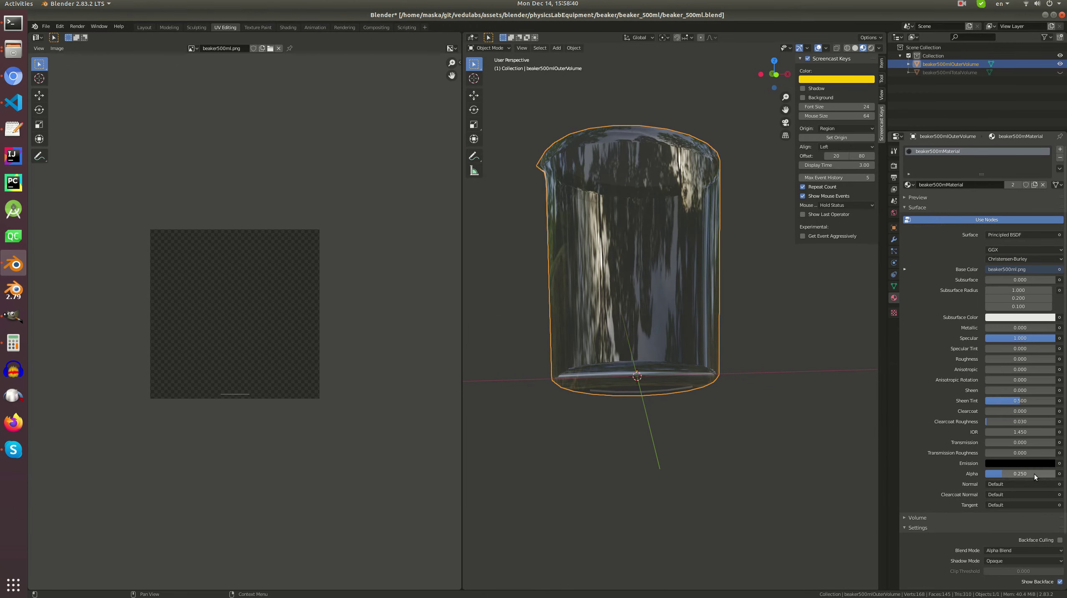
- Try Scene World viewport lighting, turn it back off, and save the file
{"action": "mouse_move", "coordinate": [757, 400]}
{"action": "middle_mouse_down"}
{"action": "mouse_move", "coordinate": [730, 401]}
{"action": "mouse_move", "coordinate": [767, 413]}
{"action": "middle_mouse_up"}
{"action": "left_click", "coordinate": [879, 49]}
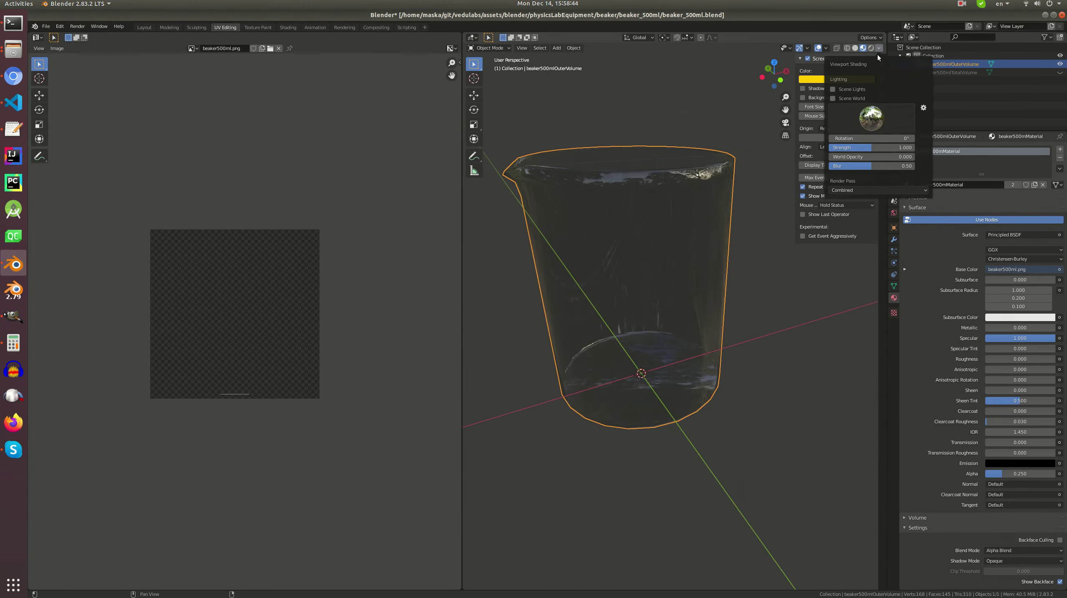
{"action": "left_click", "coordinate": [833, 99]}
{"action": "left_click", "coordinate": [832, 99]}
{"action": "mouse_move", "coordinate": [749, 260]}
{"action": "middle_mouse_down"}
{"action": "mouse_move", "coordinate": [736, 273]}
{"action": "mouse_move", "coordinate": [758, 274]}
{"action": "middle_mouse_up"}
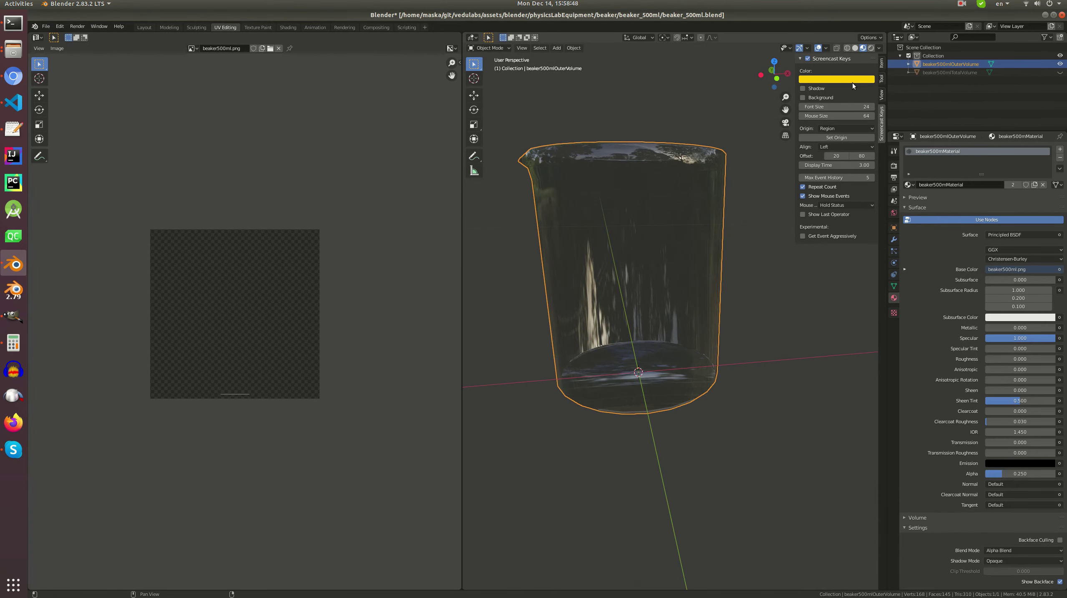
{"action": "left_click", "coordinate": [881, 66]}
{"action": "middle_click_drag", "start_coordinate": [676, 272], "coordinate": [662, 281]}
{"action": "key", "text": "ctrl+s"}
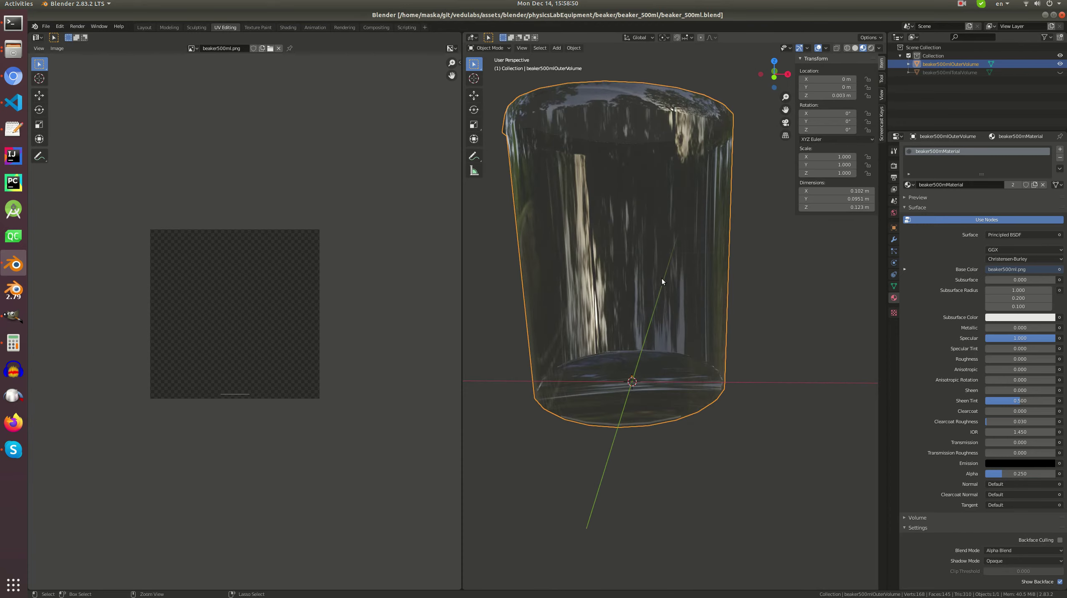
- Make the texture's Background layer visible in GIMP, then return to editing the outer mesh
{"action": "left_click", "coordinate": [13, 316]}
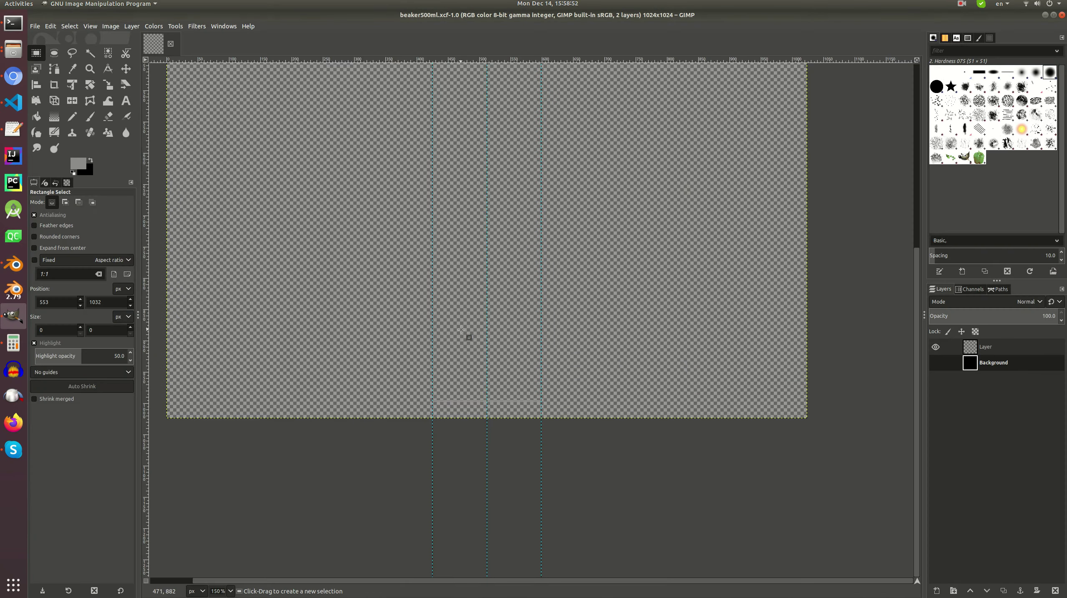
{"action": "scroll", "coordinate": [496, 334], "scroll_direction": "down", "scroll_amount": 1, "text": "ctrl"}
{"action": "middle_click_drag", "start_coordinate": [491, 329], "coordinate": [521, 392]}
{"action": "scroll", "coordinate": [484, 371], "scroll_direction": "up", "scroll_amount": 3, "text": "ctrl"}
{"action": "left_click", "coordinate": [935, 363]}
{"action": "scroll", "coordinate": [507, 374], "scroll_direction": "up", "scroll_amount": 1, "text": "ctrl"}
{"action": "scroll", "coordinate": [486, 365], "scroll_direction": "down", "scroll_amount": 1, "text": "ctrl"}
{"action": "scroll", "coordinate": [479, 327], "scroll_direction": "down", "scroll_amount": 3, "text": "ctrl"}
{"action": "middle_click_drag", "start_coordinate": [497, 245], "coordinate": [494, 267]}
{"action": "key", "text": "alt+Tab"}
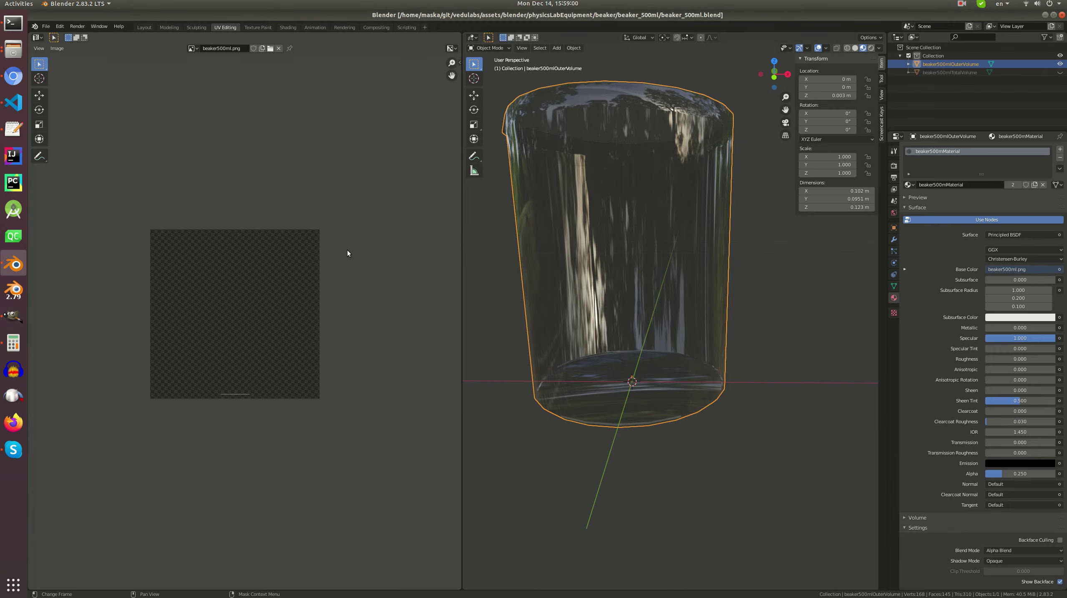
{"action": "key", "text": "Tab"}
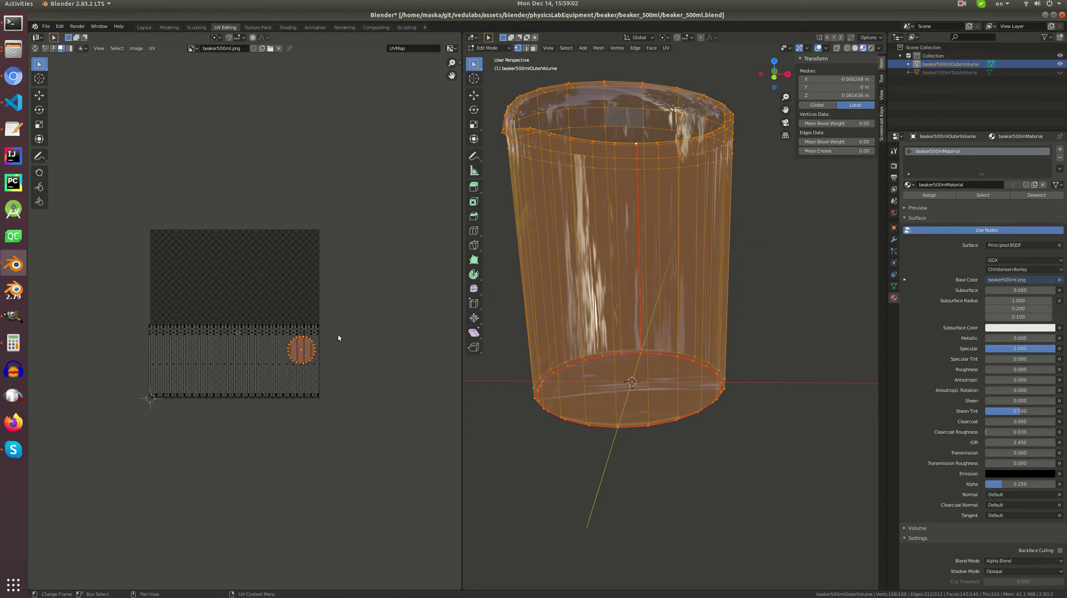
- Select all UVs and export the layout as beaker500mlOuterVolume-UV.png in maps/src
{"action": "key", "text": "a"}
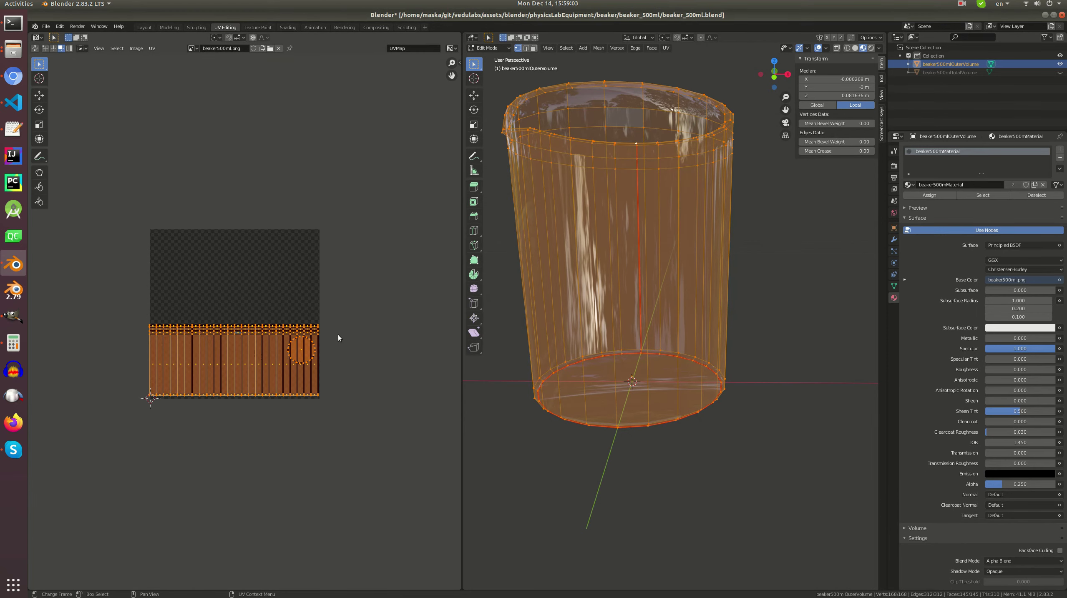
{"action": "left_click", "coordinate": [151, 49]}
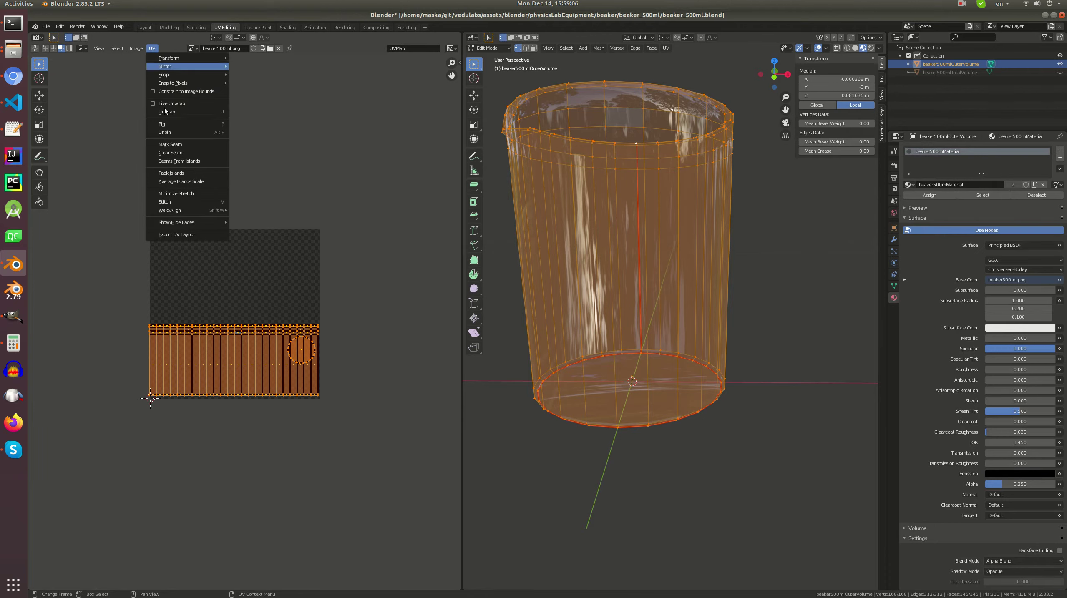
{"action": "left_click", "coordinate": [177, 234]}
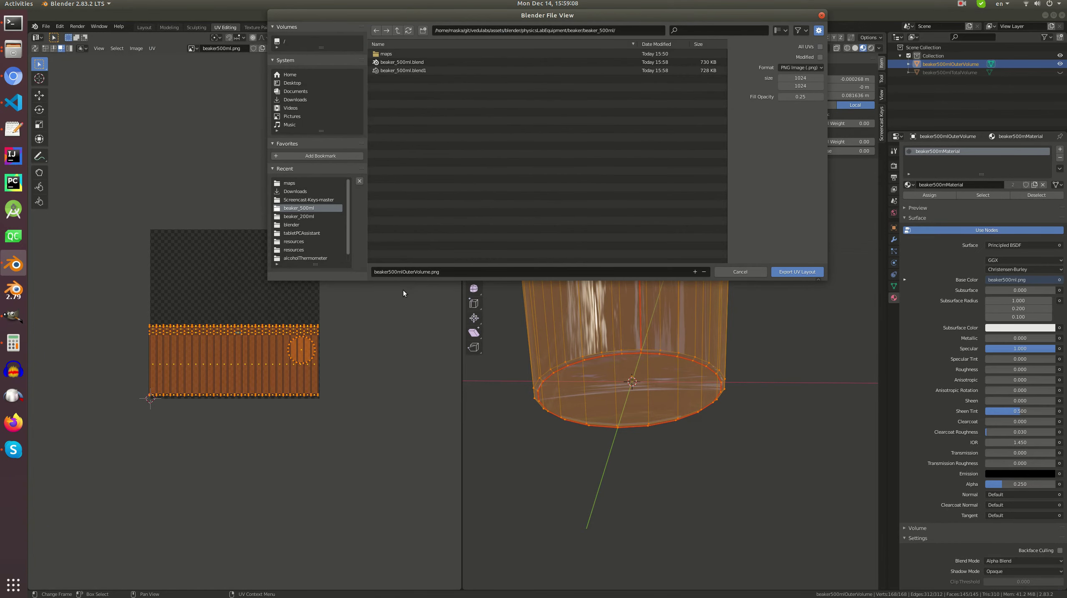
{"action": "left_click", "coordinate": [446, 271]}
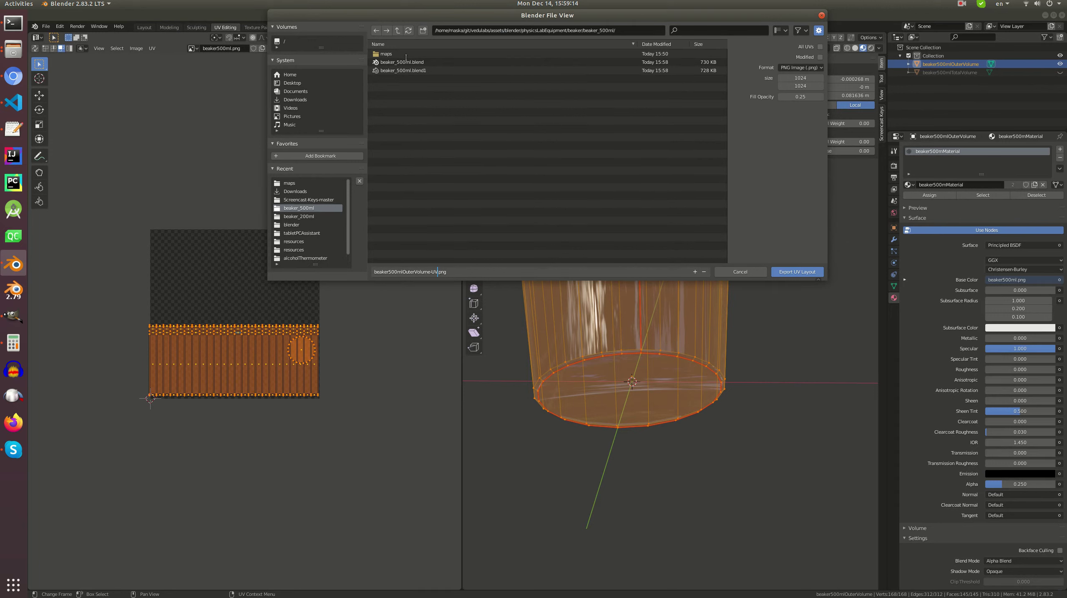
{"action": "key", "text": "Return"}
{"action": "double_click", "coordinate": [418, 52]}
{"action": "double_click", "coordinate": [404, 52]}
{"action": "left_click", "coordinate": [789, 272]}
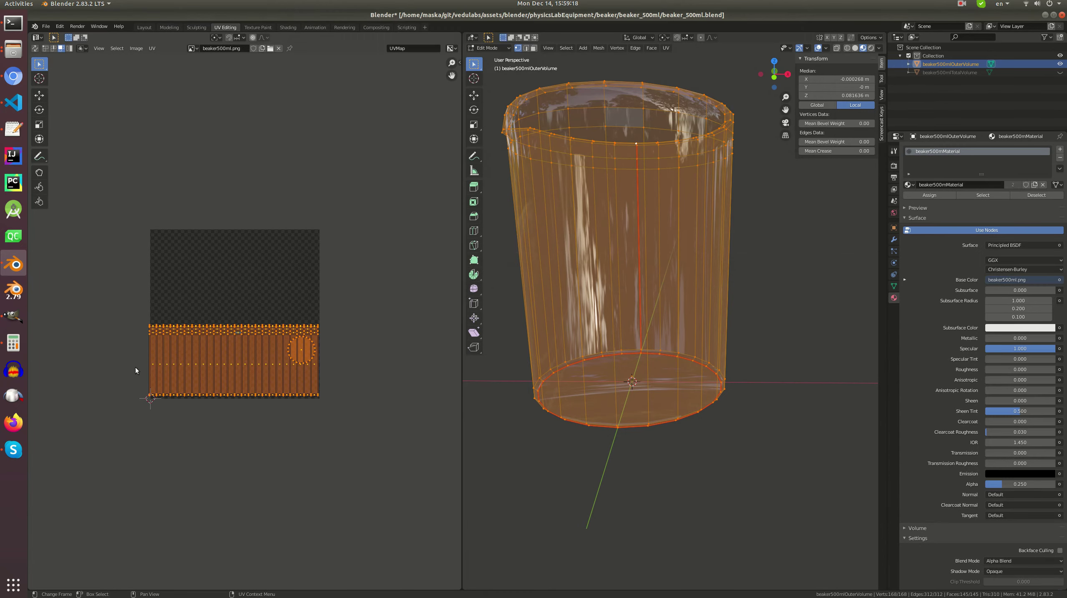
- Open beaker500mlOuterVolume-UV.png and paste it into beaker500ml.xcf as a new layer
{"action": "left_click", "coordinate": [13, 313]}
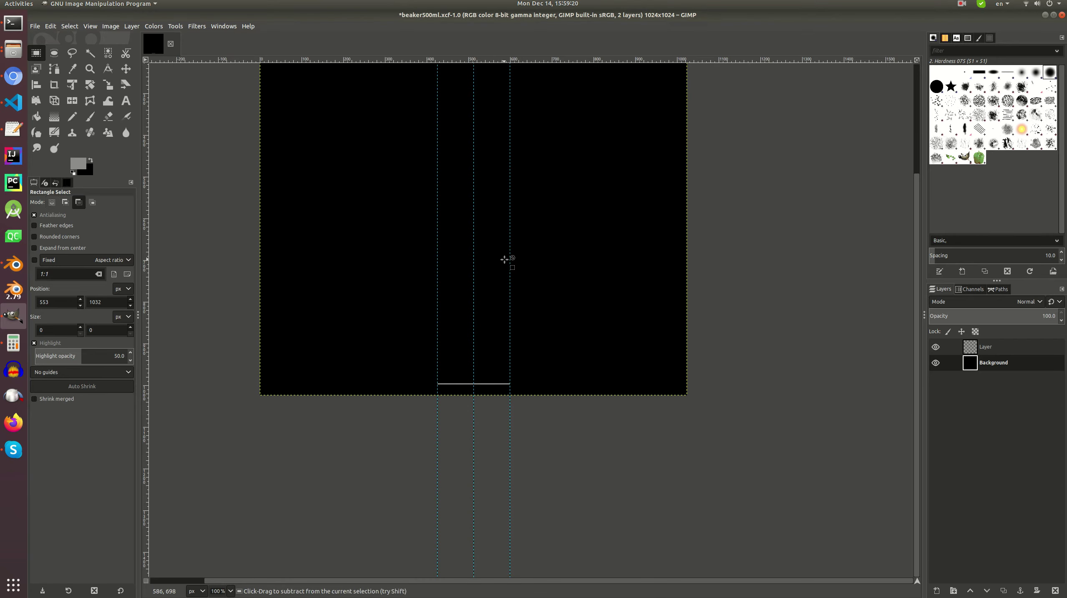
{"action": "key", "text": "ctrl+o"}
{"action": "double_click", "coordinate": [386, 150]}
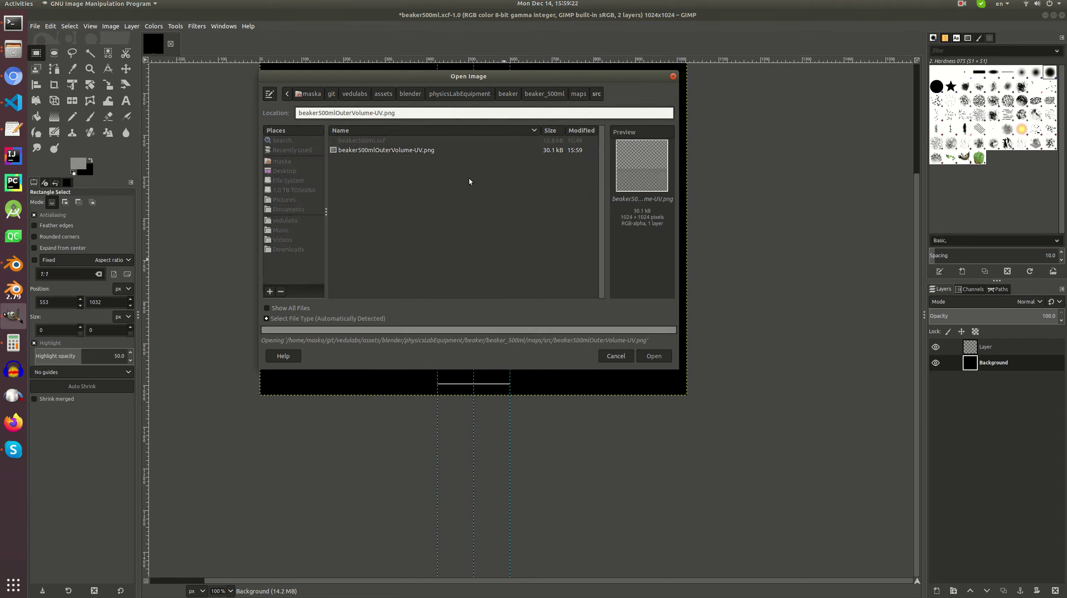
{"action": "left_click", "coordinate": [153, 44]}
{"action": "key", "text": "ctrl+v"}
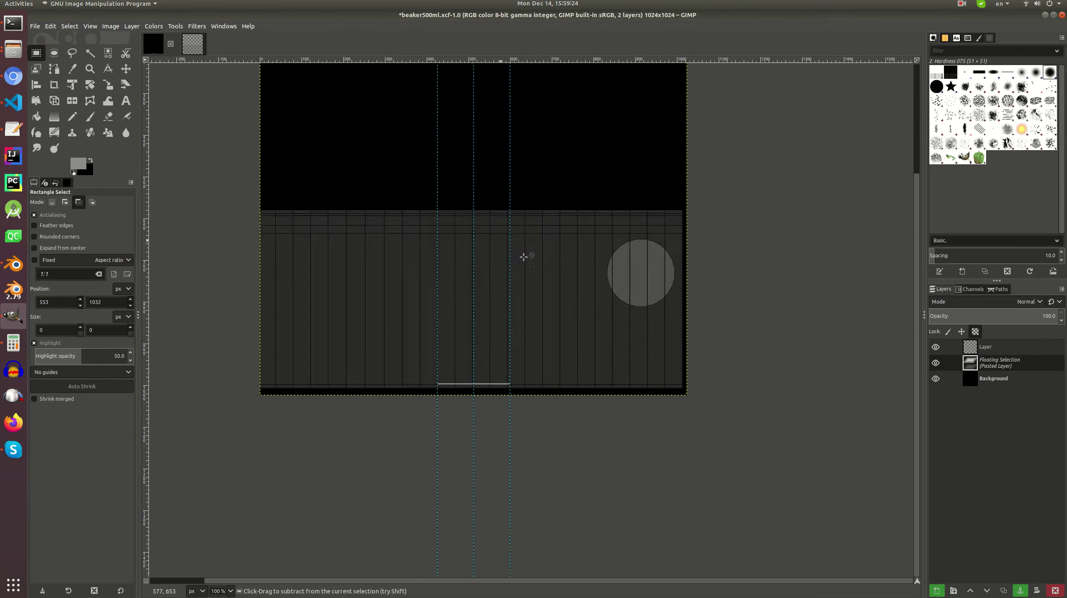
{"action": "left_click", "coordinate": [935, 592]}
{"action": "scroll", "coordinate": [507, 389], "scroll_direction": "up", "scroll_amount": 3, "text": "ctrl"}
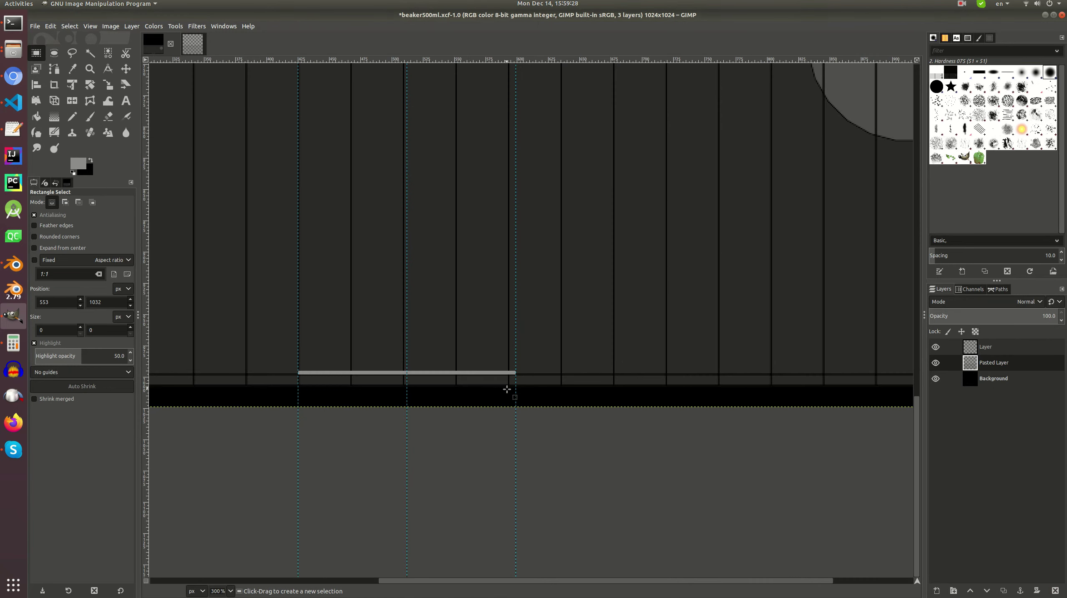
{"action": "middle_click_drag", "start_coordinate": [398, 314], "coordinate": [527, 386]}
{"action": "left_click", "coordinate": [935, 363]}
{"action": "left_click", "coordinate": [935, 364]}
- Crop the layer named 'Layer' to its content
{"action": "left_click", "coordinate": [972, 353]}
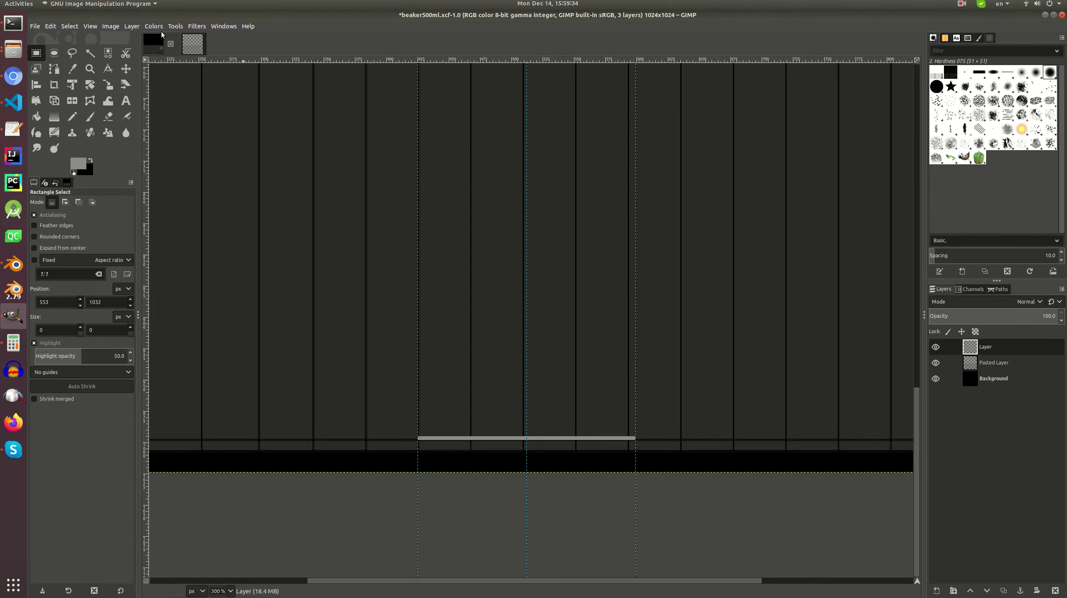
{"action": "left_click", "coordinate": [131, 26]}
{"action": "left_click", "coordinate": [180, 205]}
{"action": "scroll", "coordinate": [536, 290], "scroll_direction": "down", "scroll_amount": 3, "text": "ctrl"}
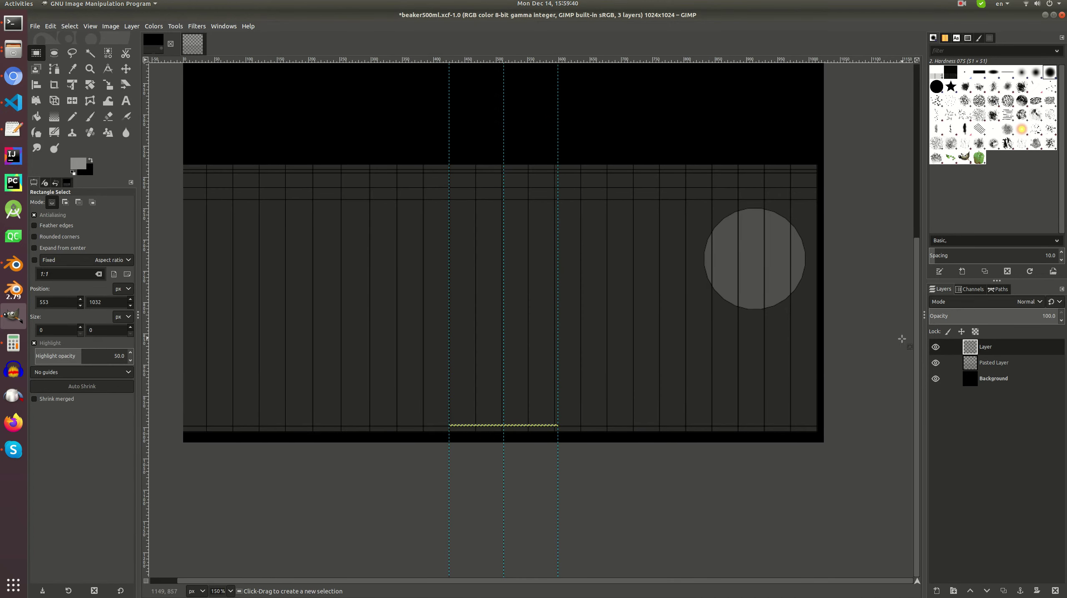
{"action": "left_click", "coordinate": [14, 265]}
{"action": "key", "text": "KP_3"}
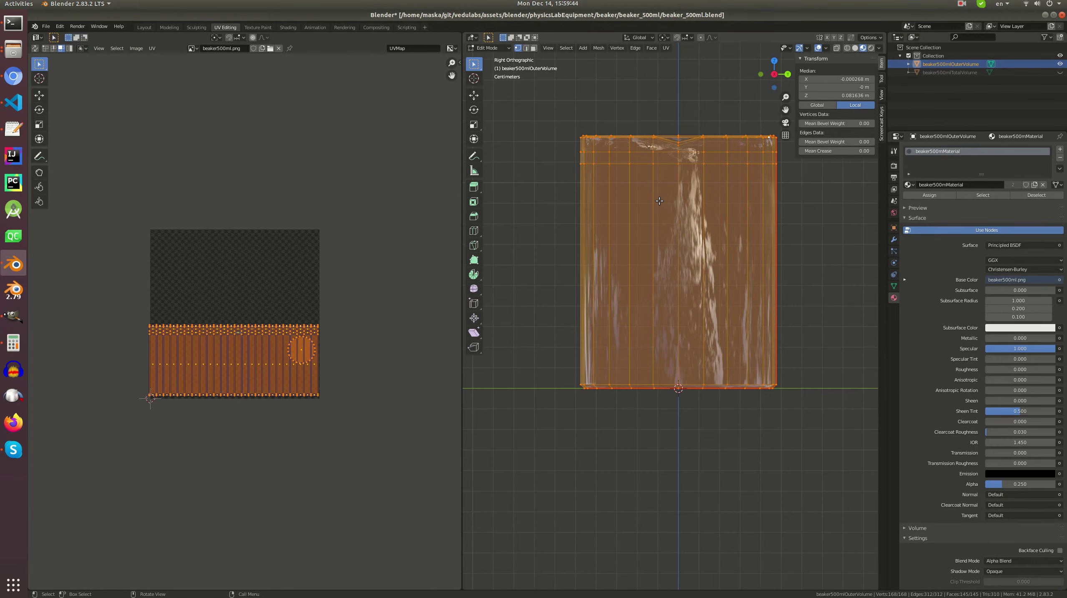
- Switch Blender to front orthographic view, then show the cylinder-volume calculator in Chromium
{"action": "key", "text": "KP_1"}
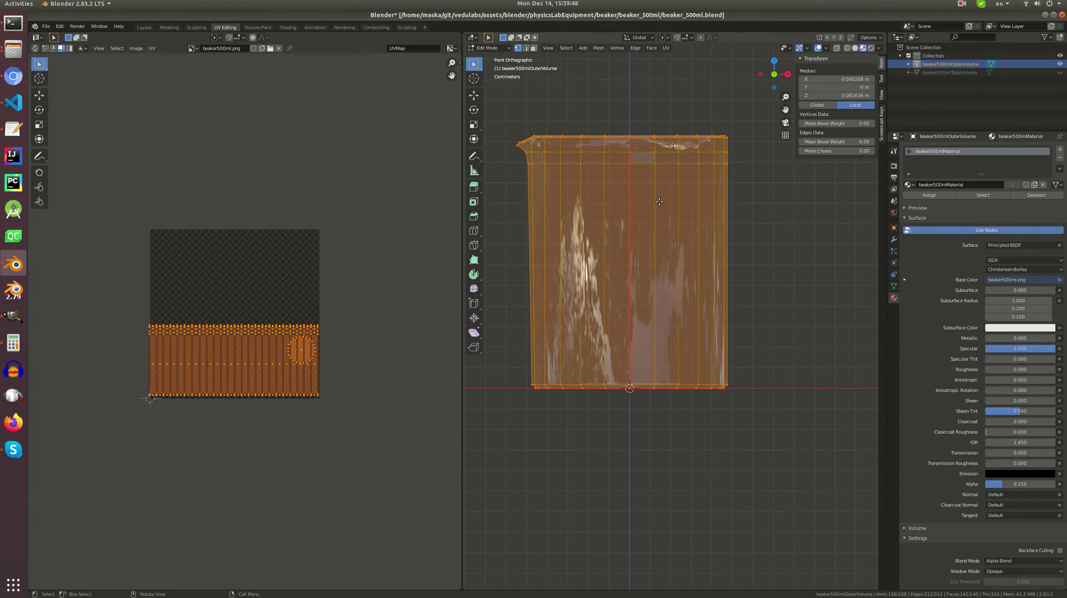
{"action": "left_click", "coordinate": [13, 76]}
{"action": "left_click", "coordinate": [182, 28]}
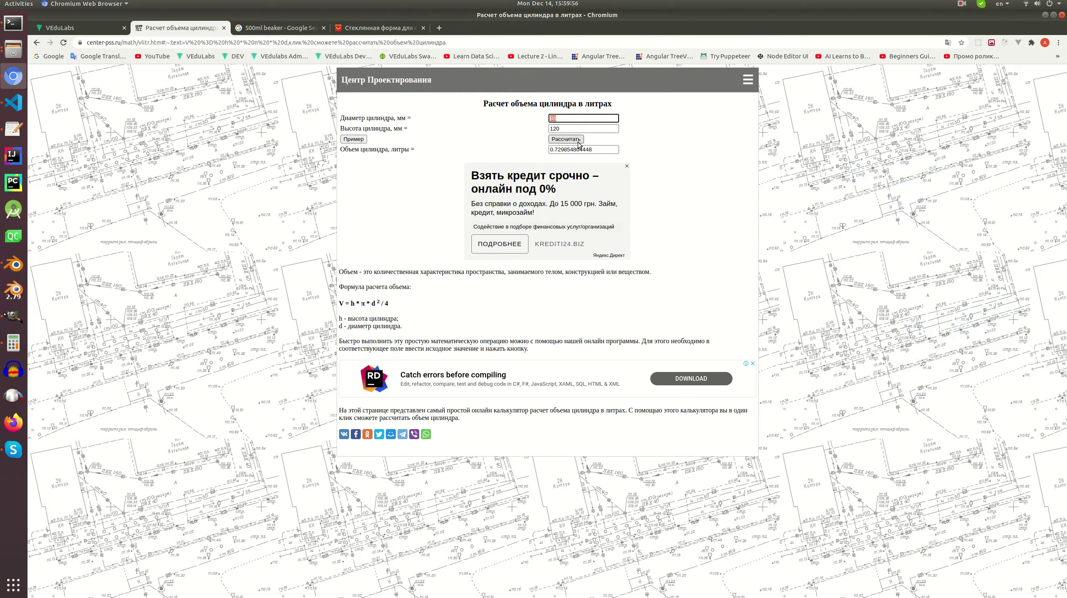
- Calculate the 88 mm cylinder's volume for heights 100, 90, 85 and 80
{"action": "key", "text": "Tab"}
{"action": "type", "text": "1"}
{"action": "left_click", "coordinate": [560, 138]}
{"action": "double_click", "coordinate": [576, 132]}
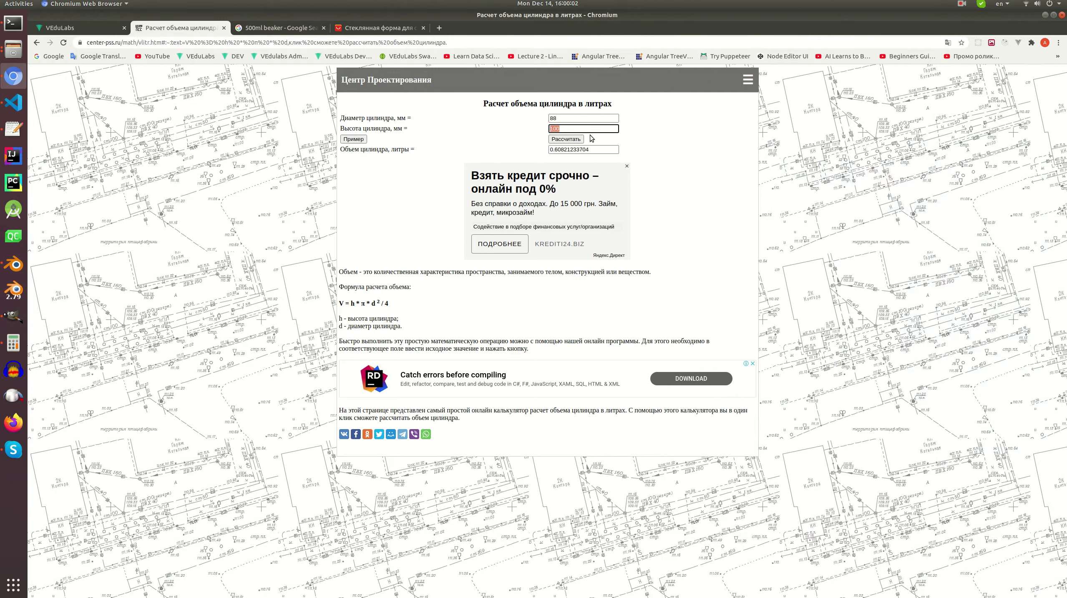
{"action": "type", "text": "90"}
{"action": "left_click", "coordinate": [575, 140]}
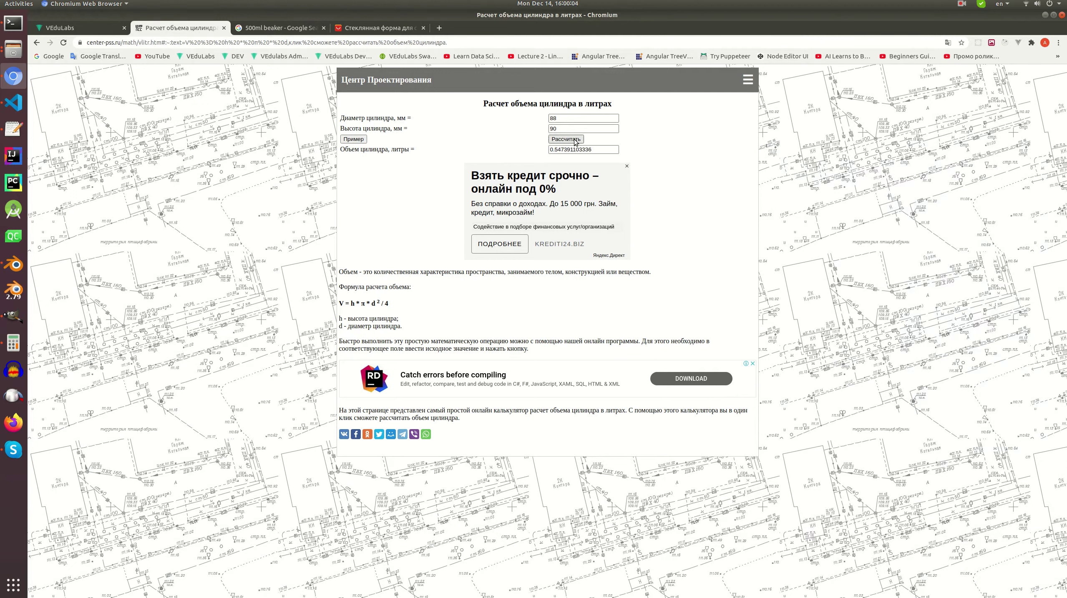
{"action": "double_click", "coordinate": [574, 129]}
{"action": "type", "text": "85"}
{"action": "left_click", "coordinate": [565, 138]}
{"action": "double_click", "coordinate": [575, 129]}
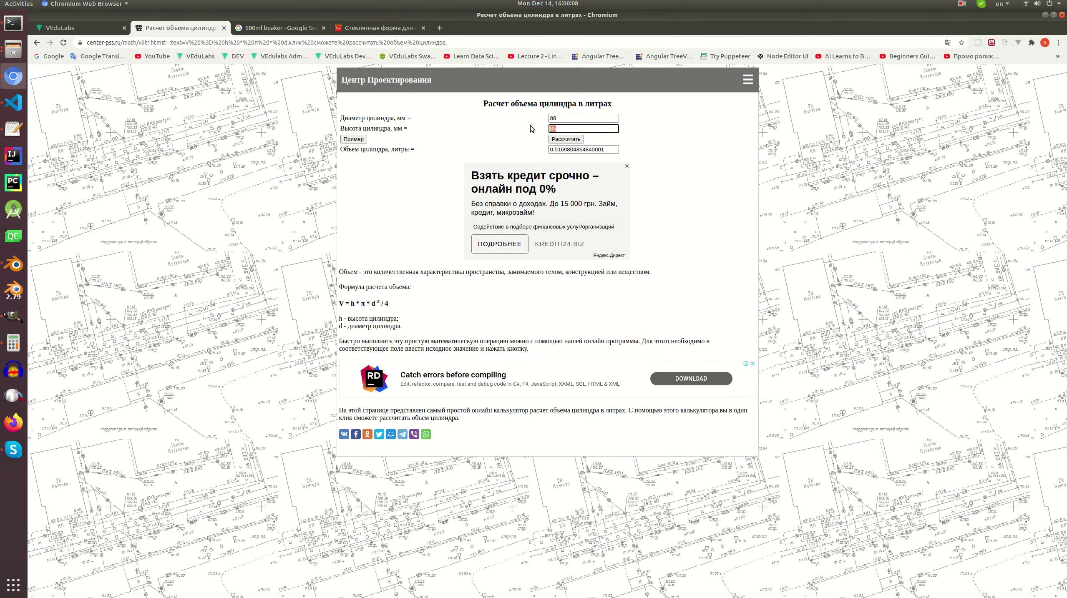
{"action": "type", "text": "80"}
{"action": "left_click", "coordinate": [571, 139]}
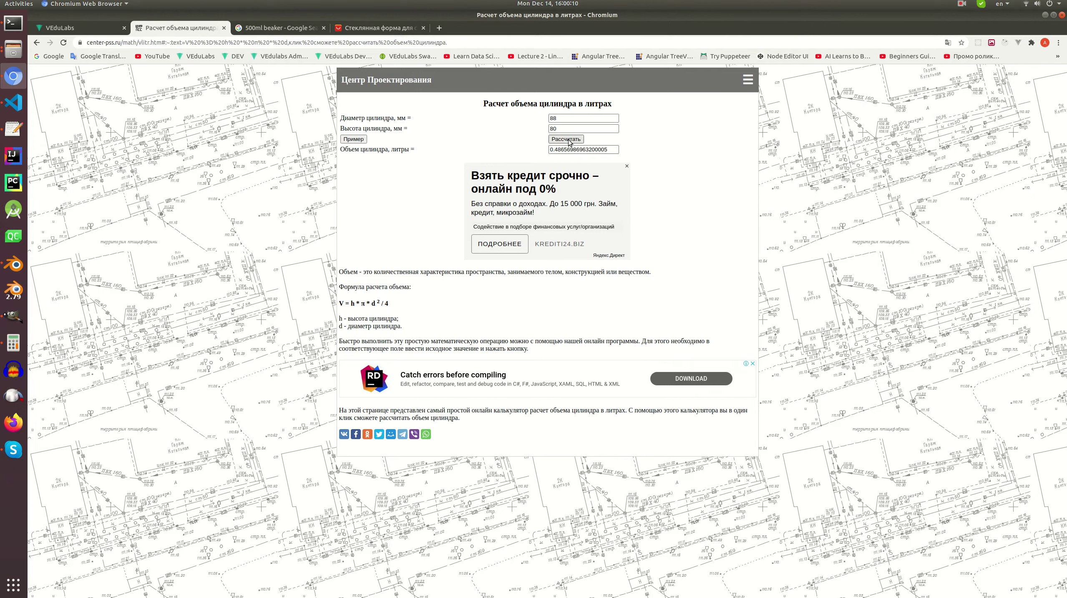
- Refine the height through 82, 84, 83, 825 and 822, settling on 825 (volume 5.01775178058)
{"action": "left_click", "coordinate": [557, 128]}
{"action": "type", "text": "2"}
{"action": "left_click", "coordinate": [571, 139]}
{"action": "left_click", "coordinate": [558, 130]}
{"action": "type", "text": "4"}
{"action": "left_click", "coordinate": [569, 139]}
{"action": "left_click", "coordinate": [560, 130]}
{"action": "left_click_drag", "start_coordinate": [561, 129], "coordinate": [564, 131]}
{"action": "left_click", "coordinate": [565, 139]}
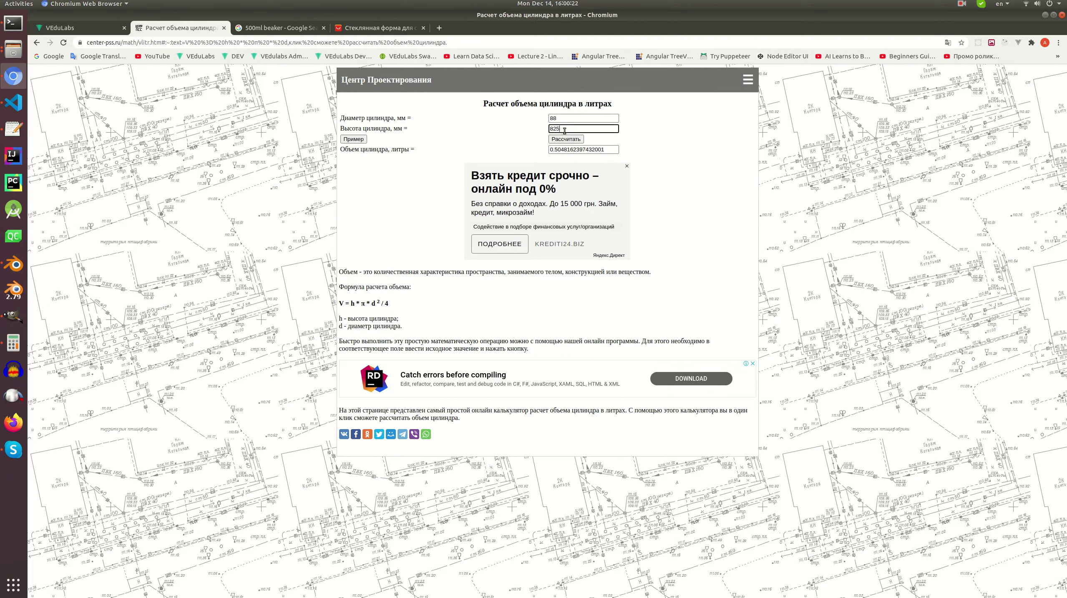
{"action": "left_click", "coordinate": [565, 139]}
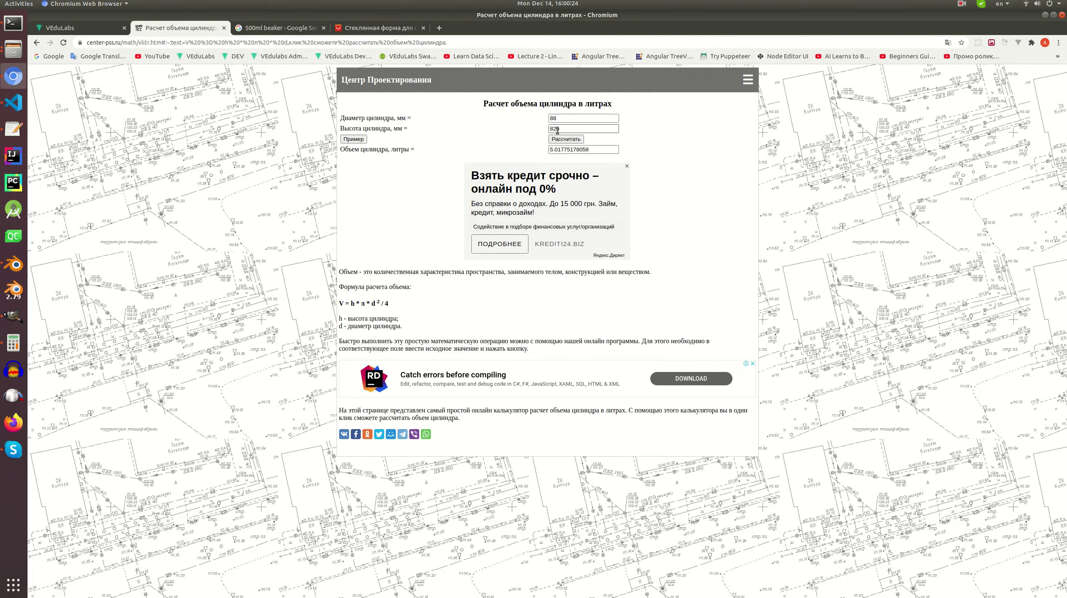
{"action": "left_click_drag", "start_coordinate": [555, 129], "coordinate": [561, 130]}
{"action": "type", "text": "2"}
{"action": "left_click", "coordinate": [565, 139]}
{"action": "left_click", "coordinate": [557, 128]}
{"action": "left_click", "coordinate": [565, 139]}
- Loop-cut a horizontal edge loop around the outer beaker and set its Median Z to 0.0825 m
{"action": "key", "text": "alt+Tab"}
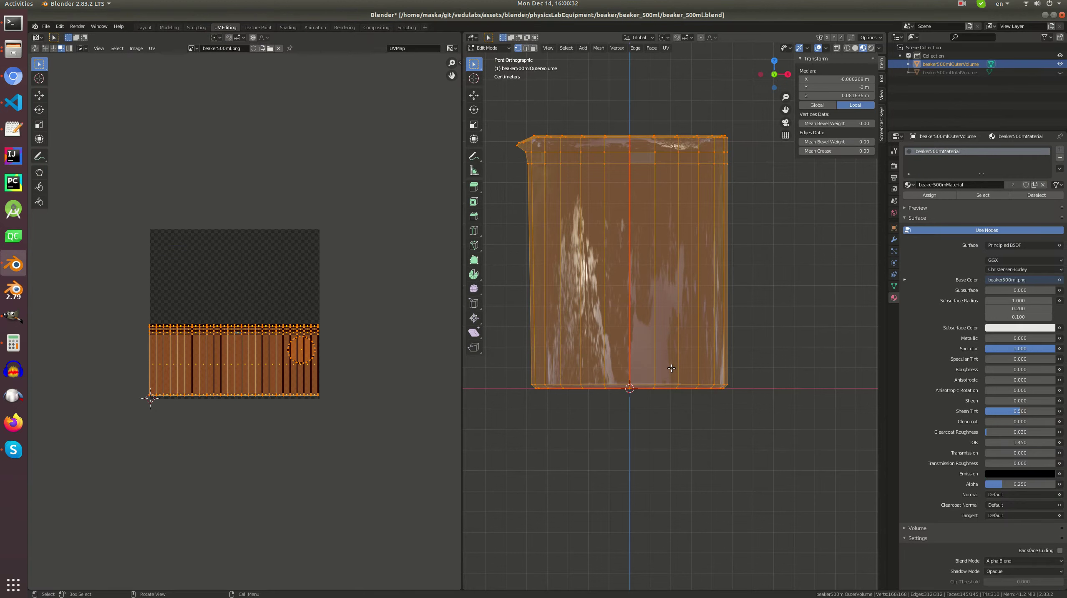
{"action": "key", "text": "alt+a"}
{"action": "key", "text": "ctrl+r"}
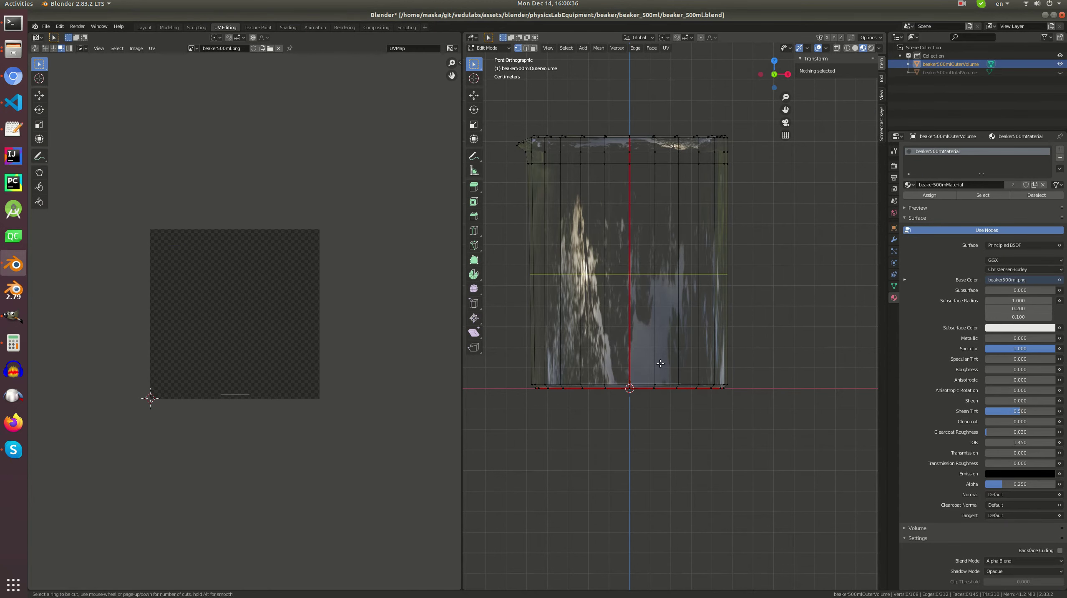
{"action": "left_click", "coordinate": [714, 281]}
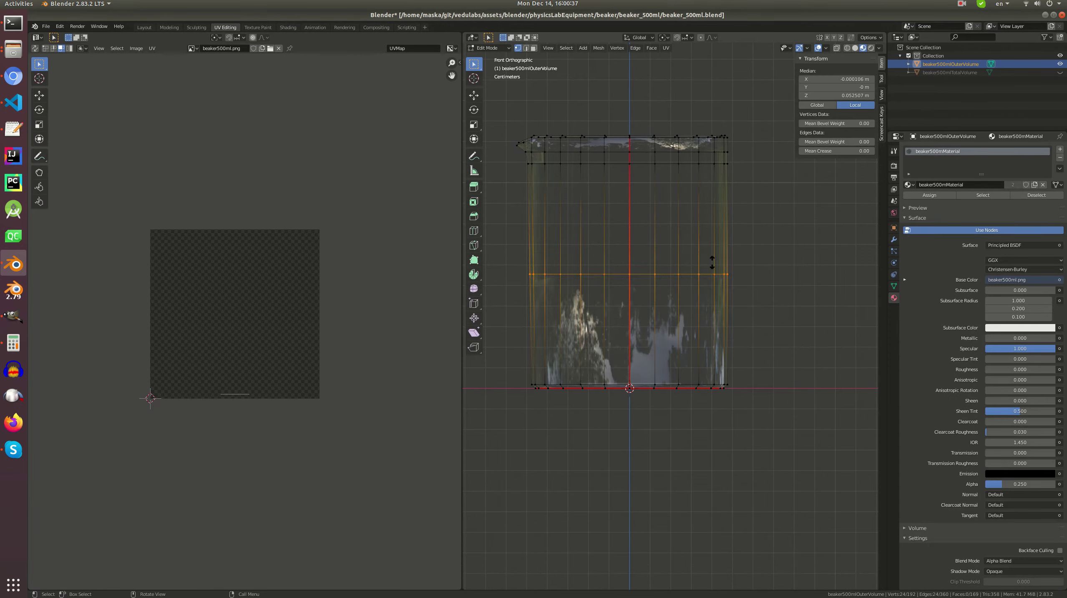
{"action": "left_click", "coordinate": [710, 209]}
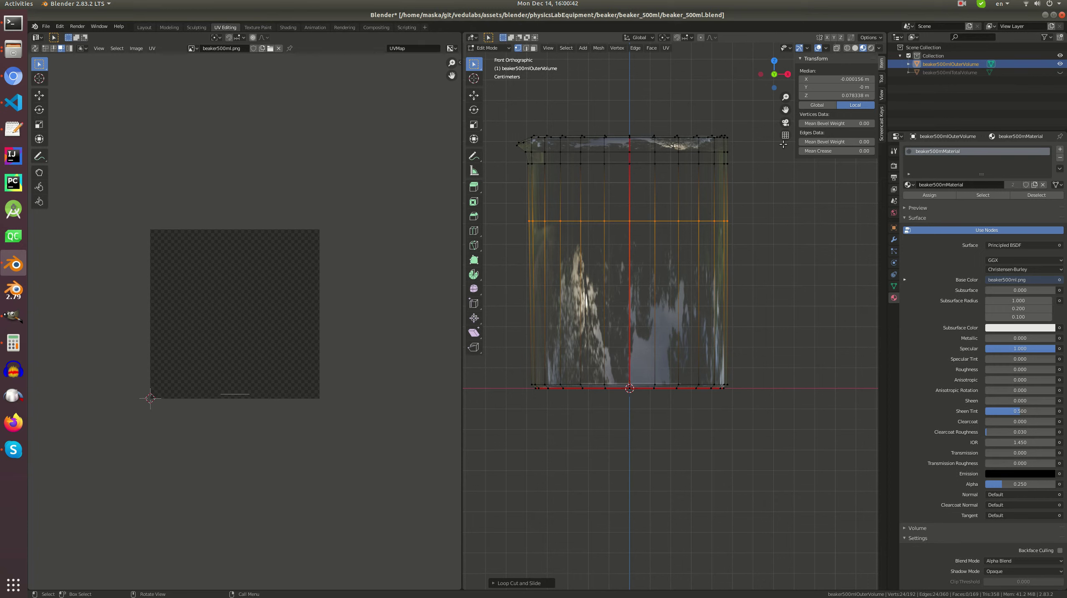
{"action": "left_click", "coordinate": [836, 96]}
{"action": "type", "text": "0.0825"}
{"action": "key", "text": "Return"}
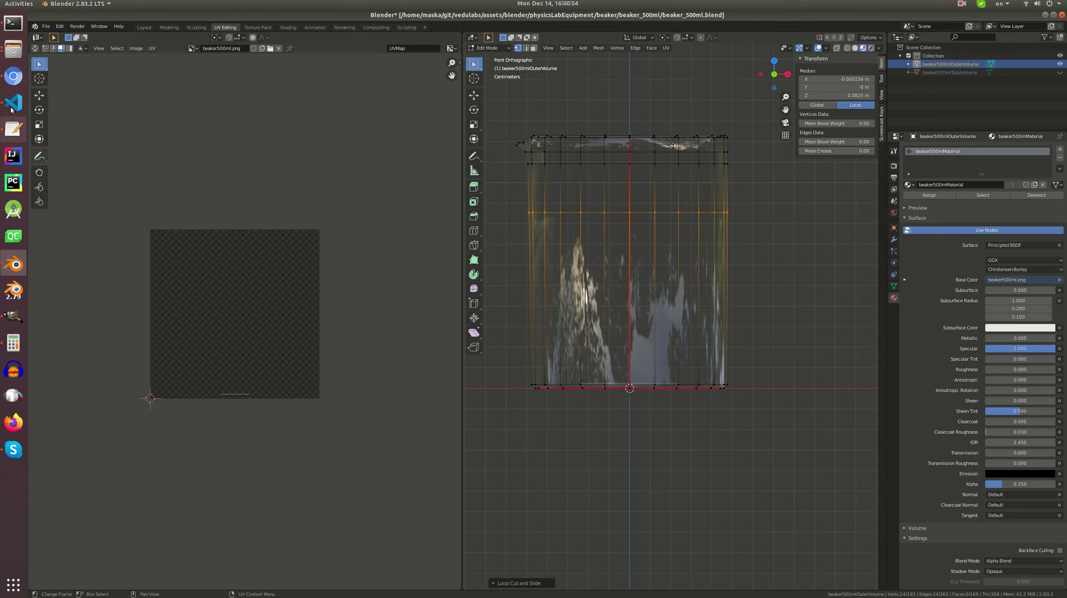
{"action": "left_click", "coordinate": [14, 76]}
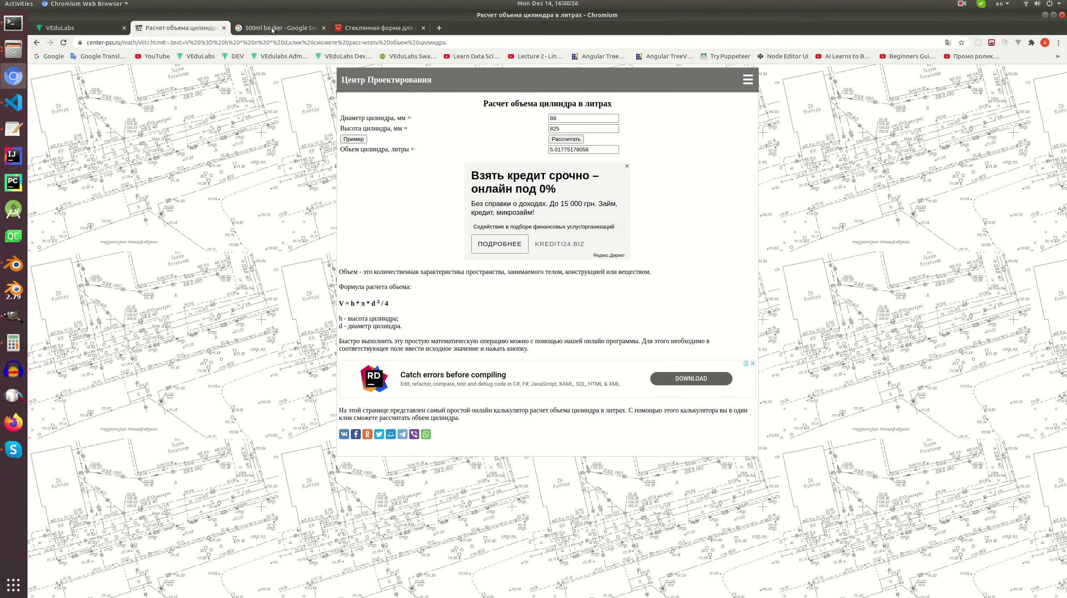
- Look through the '500ml beaker' Google image results for reference photos
{"action": "key", "text": "alt+Tab"}
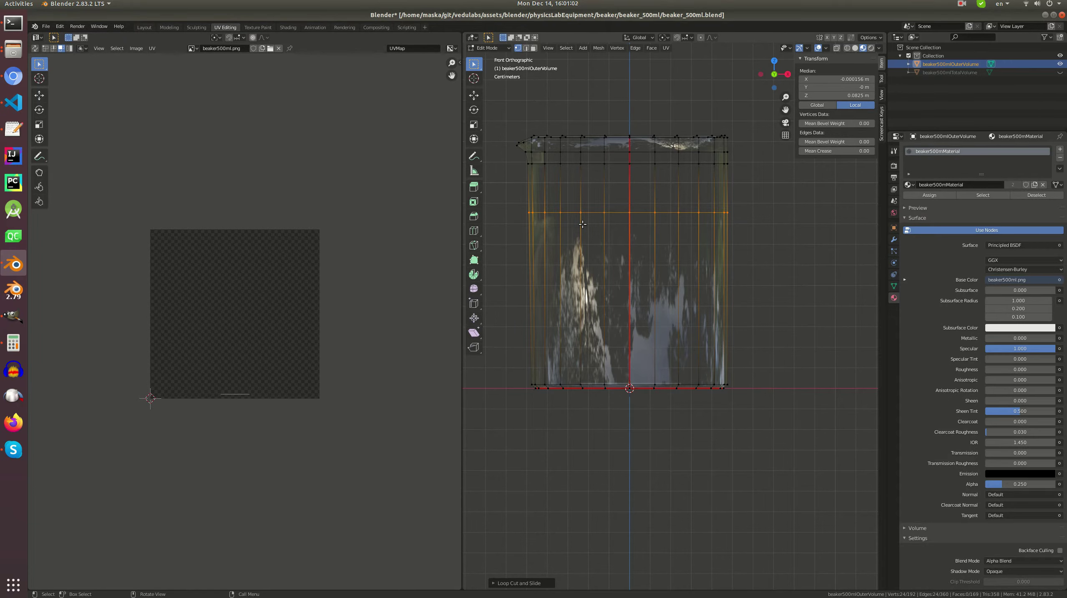
{"action": "key", "text": "alt+Tab"}
{"action": "left_click", "coordinate": [289, 28]}
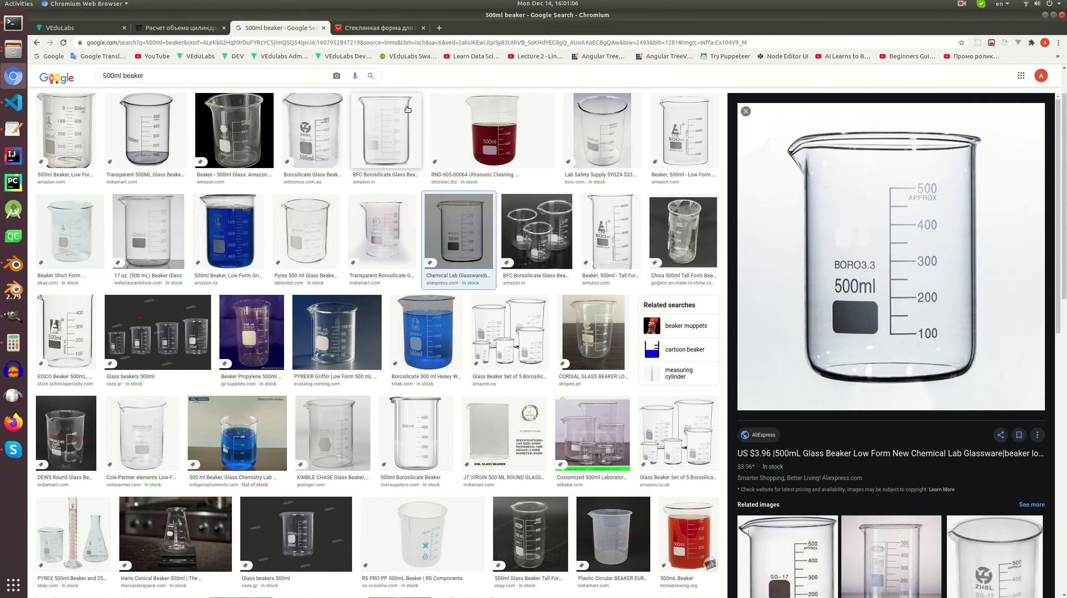
{"action": "left_click", "coordinate": [13, 264]}
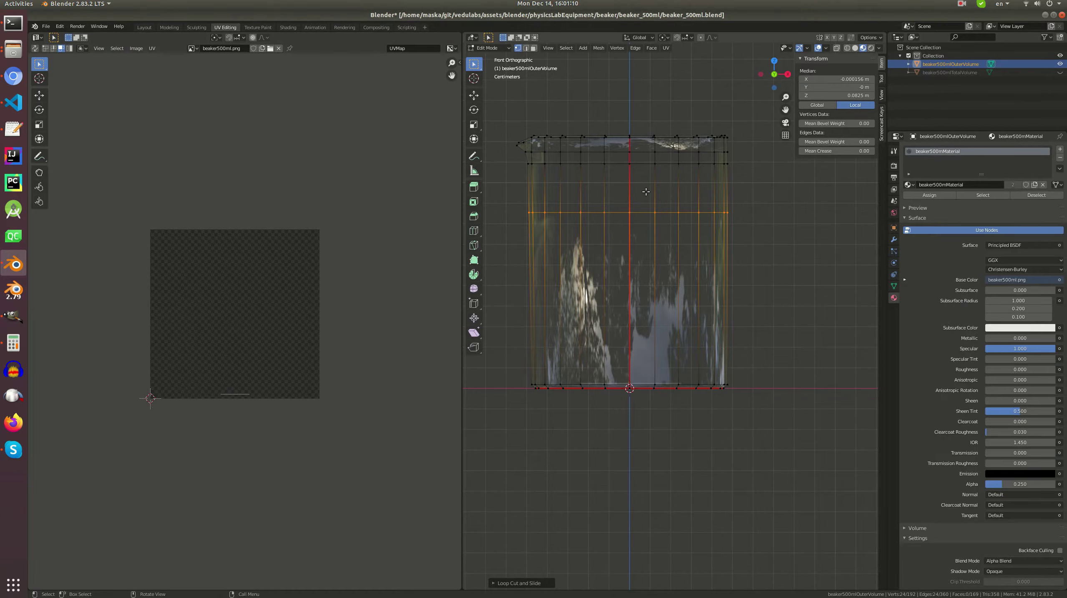
- Select the whole outer mesh and export its UV layout as a PNG into the beaker_500ml folder
{"action": "key", "text": "alt+a"}
{"action": "key", "text": "a"}
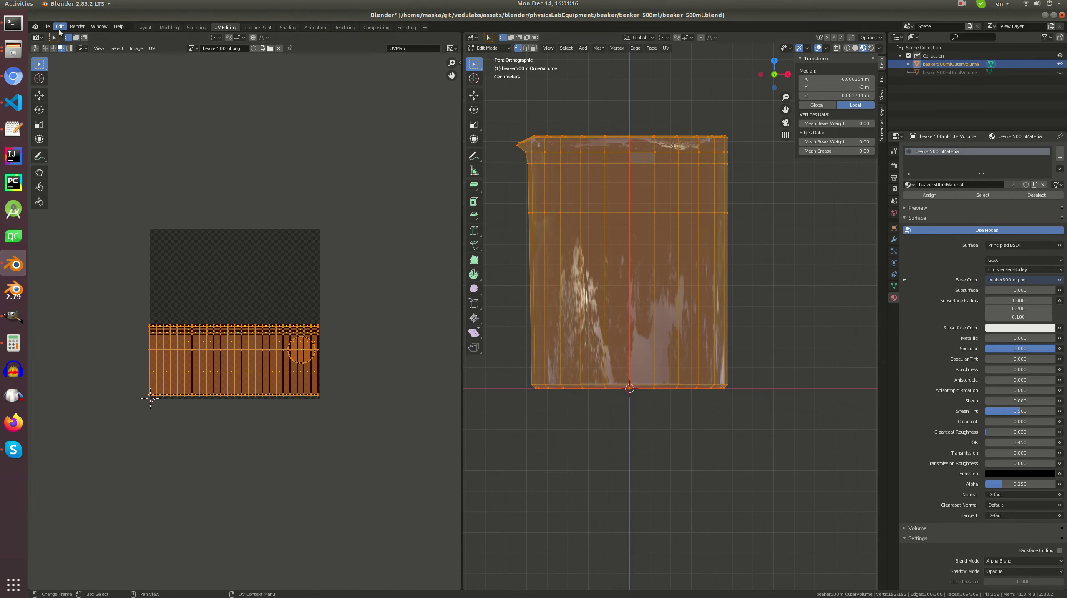
{"action": "left_click", "coordinate": [45, 25]}
{"action": "left_click", "coordinate": [152, 48]}
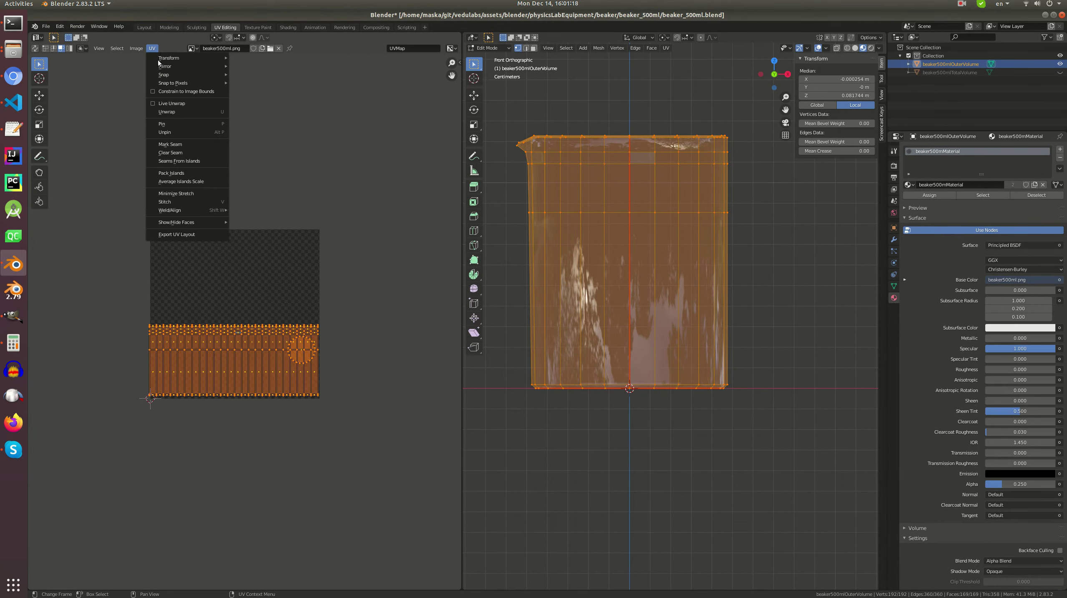
{"action": "left_click", "coordinate": [197, 235]}
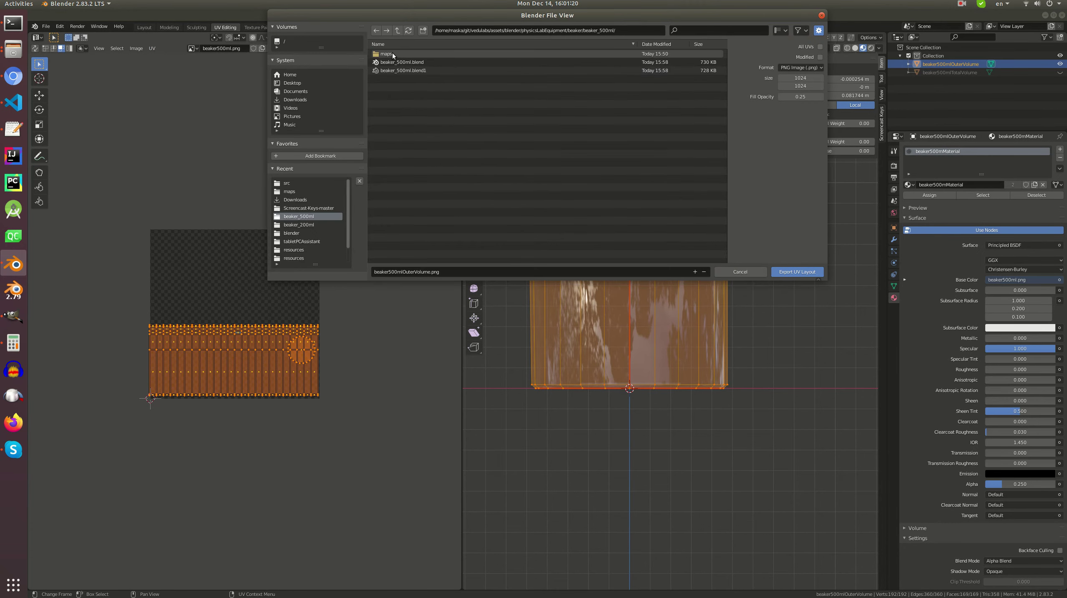
{"action": "double_click", "coordinate": [393, 55]}
{"action": "double_click", "coordinate": [402, 54]}
{"action": "double_click", "coordinate": [409, 61]}
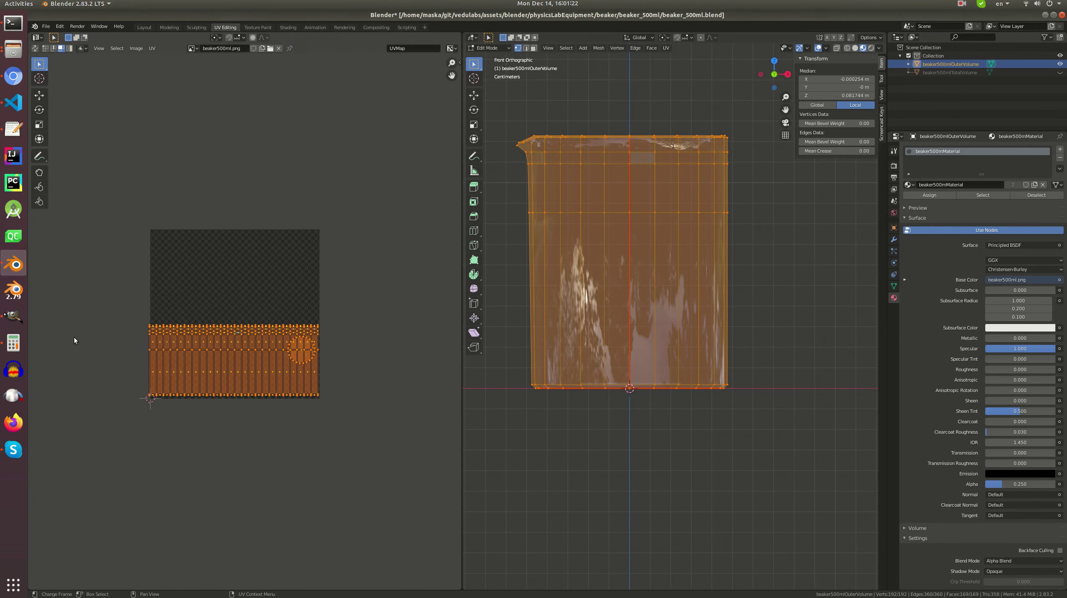
{"action": "left_click", "coordinate": [13, 316]}
{"action": "left_click", "coordinate": [994, 363]}
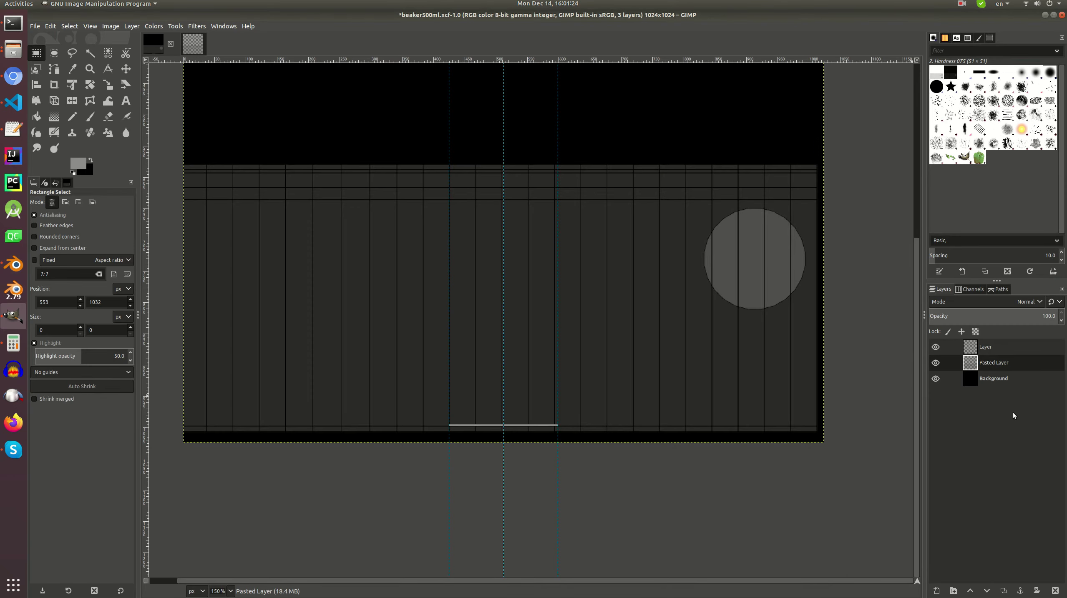
- Replace the old Pasted Layer with beaker500mlOuterVolume-UV.png pasted into beaker500ml.xcf
{"action": "left_click", "coordinate": [1055, 591]}
{"action": "key", "text": "ctrl+o"}
{"action": "double_click", "coordinate": [521, 151]}
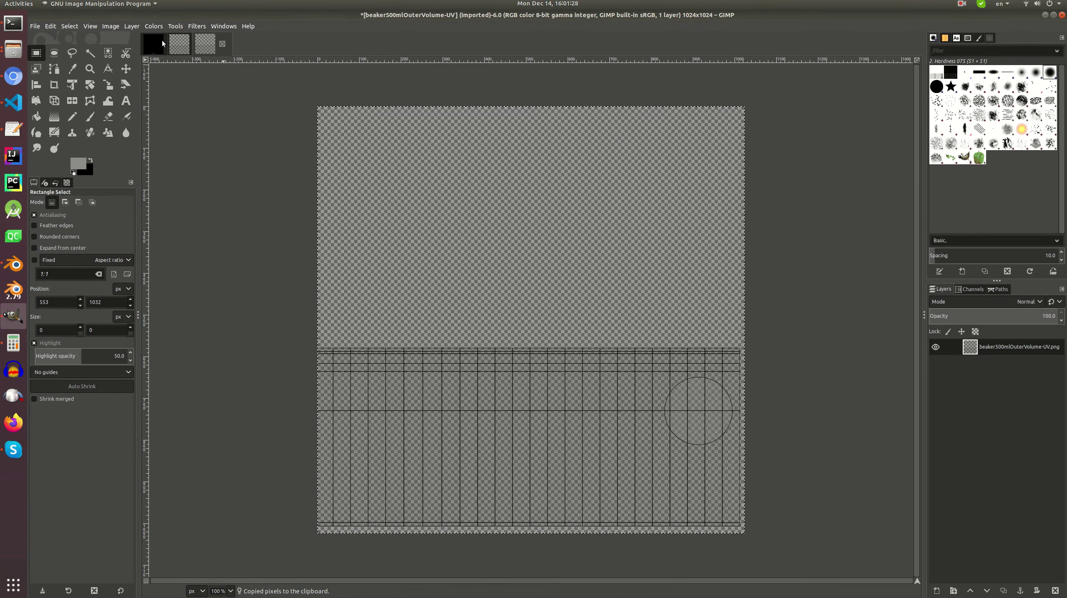
{"action": "left_click", "coordinate": [158, 45]}
{"action": "key", "text": "ctrl+v"}
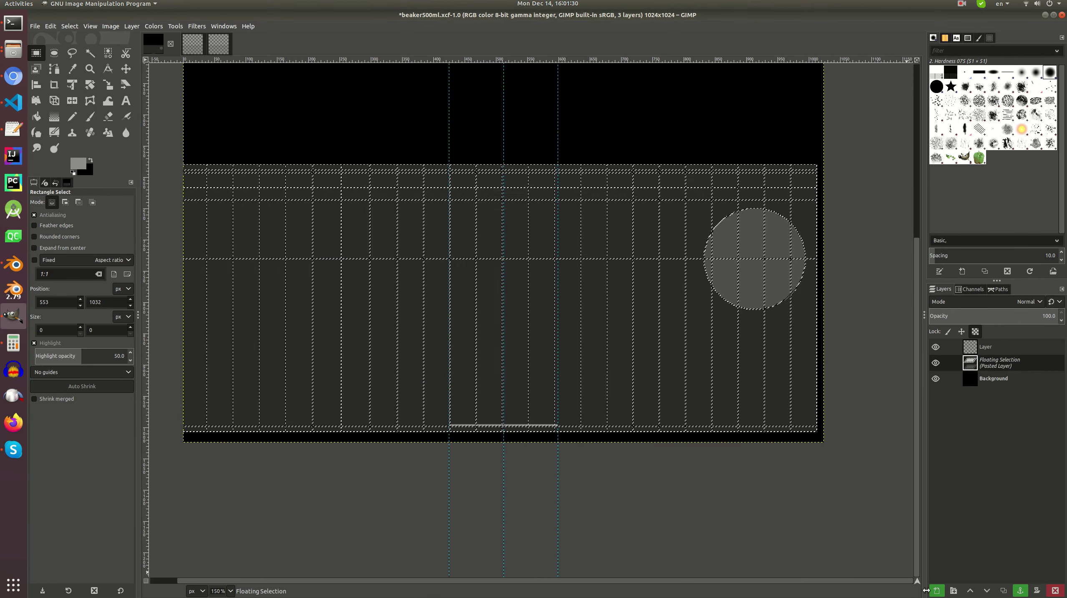
- Duplicate the graduation strip Layer and move the copy up 240 px onto the new line
{"action": "left_click", "coordinate": [971, 349]}
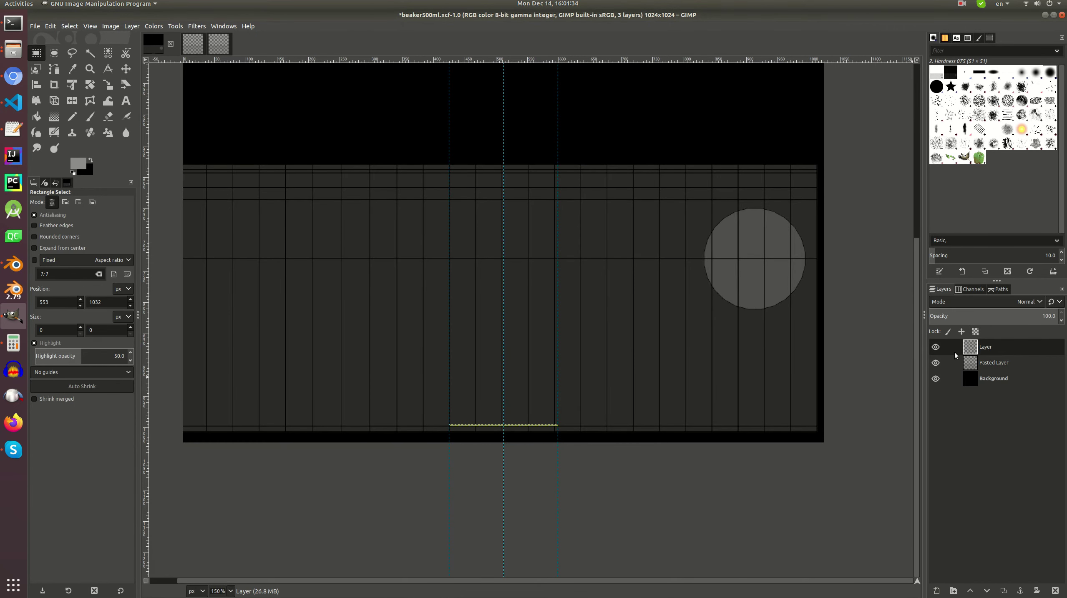
{"action": "right_click", "coordinate": [983, 343]}
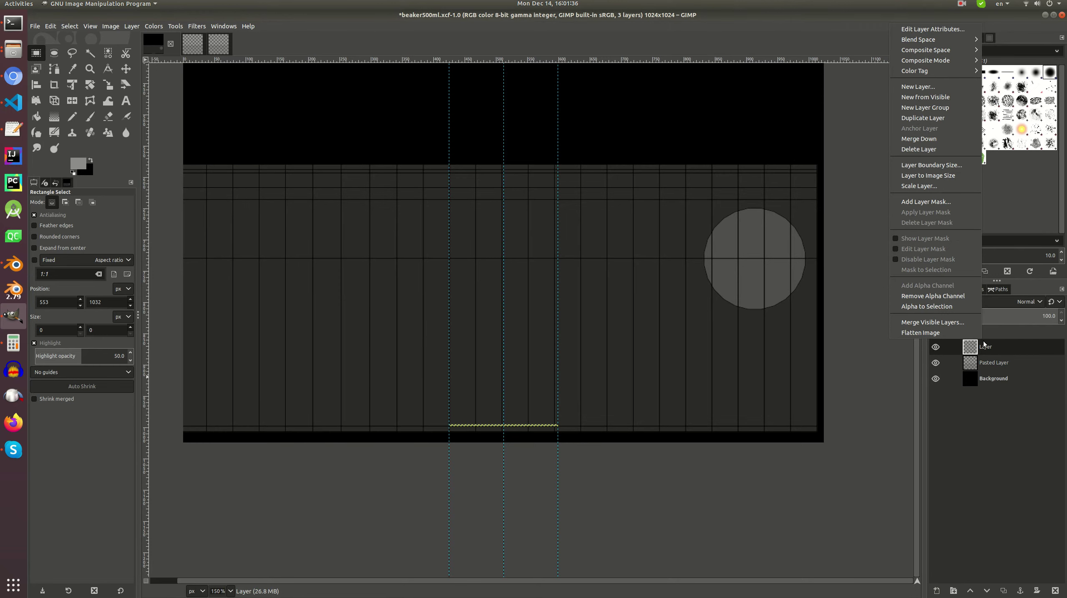
{"action": "left_click", "coordinate": [936, 118]}
{"action": "scroll", "coordinate": [532, 377], "scroll_direction": "up", "scroll_amount": 2, "text": "ctrl"}
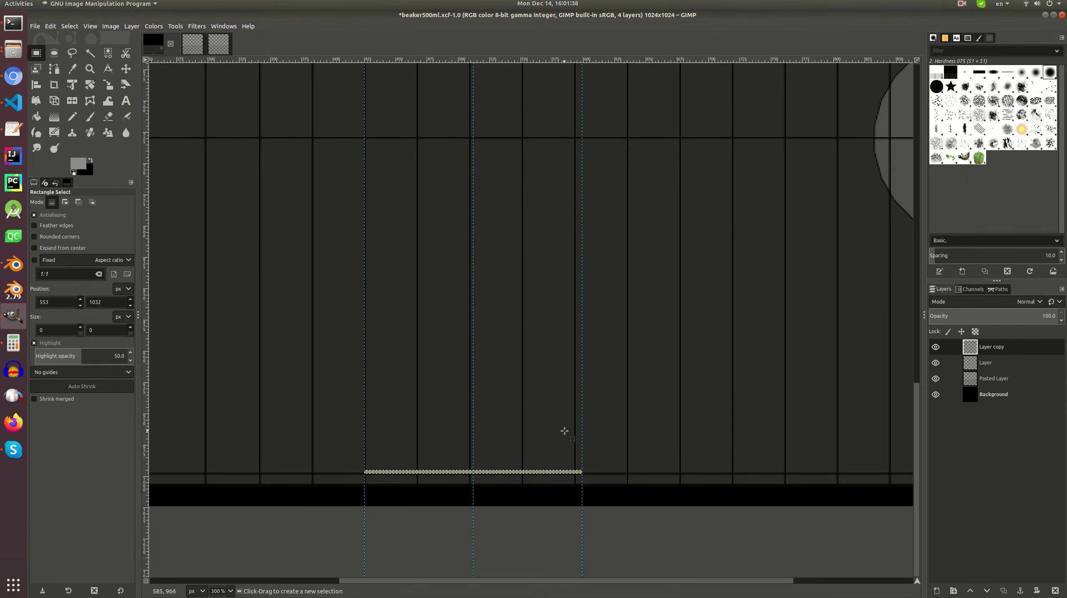
{"action": "key", "text": "m"}
{"action": "left_click_drag", "start_coordinate": [554, 471], "coordinate": [525, 136]}
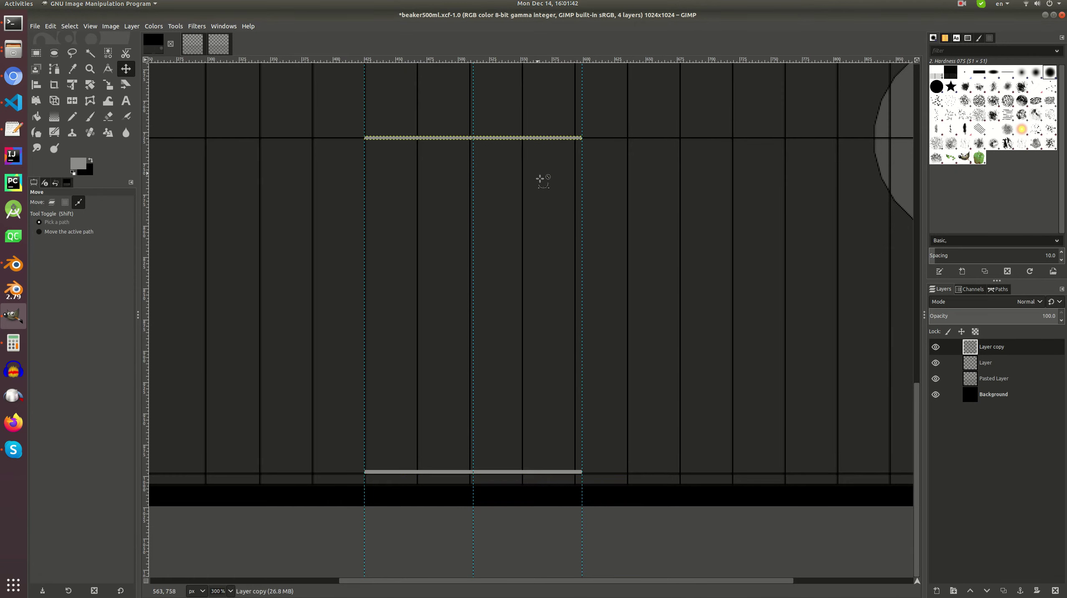
{"action": "scroll", "coordinate": [529, 151], "scroll_direction": "down", "scroll_amount": 3, "text": "ctrl"}
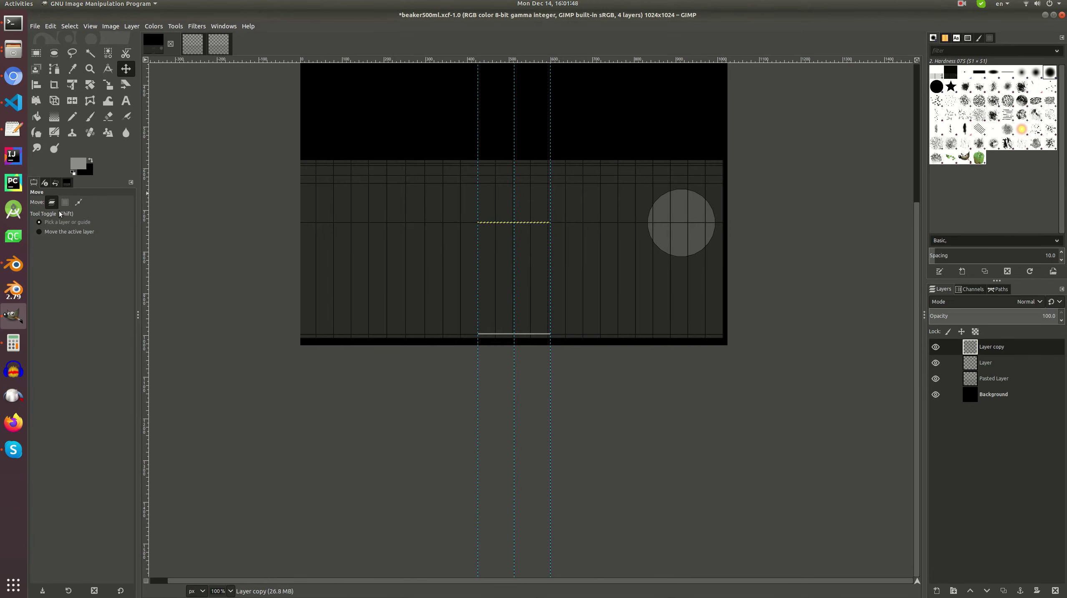
- Back in Blender, toggle the outer mesh out of and back into Edit Mode
{"action": "left_click", "coordinate": [14, 264]}
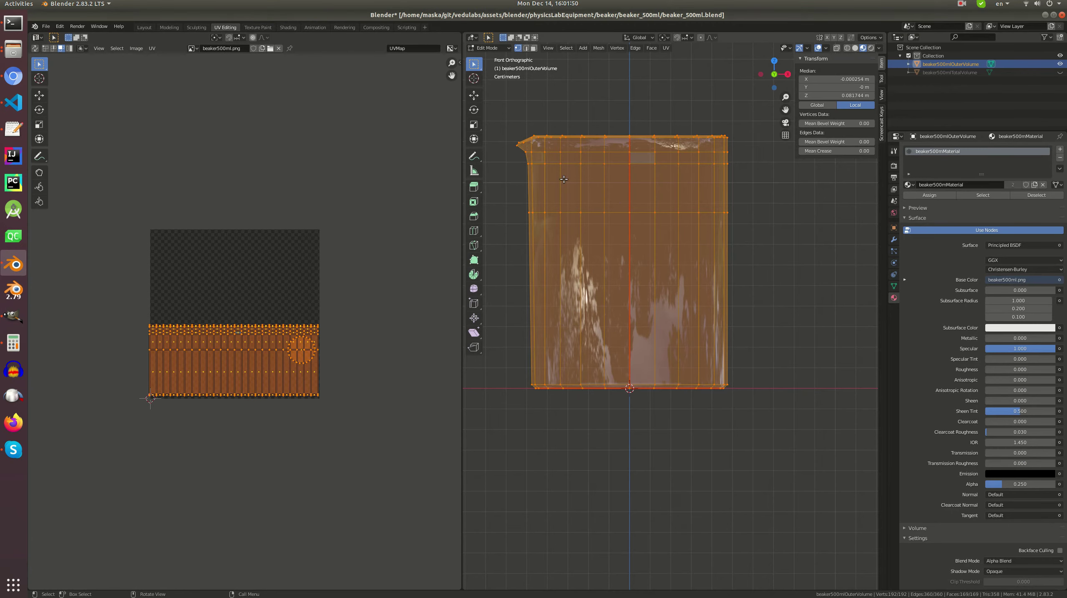
{"action": "key", "text": "Tab"}
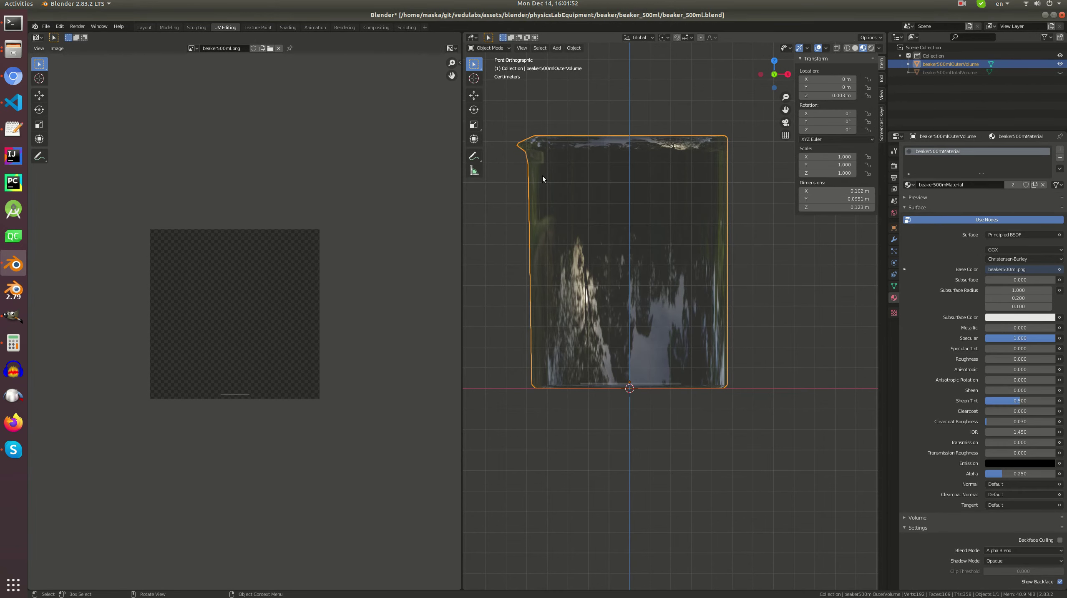
{"action": "key", "text": "Tab"}
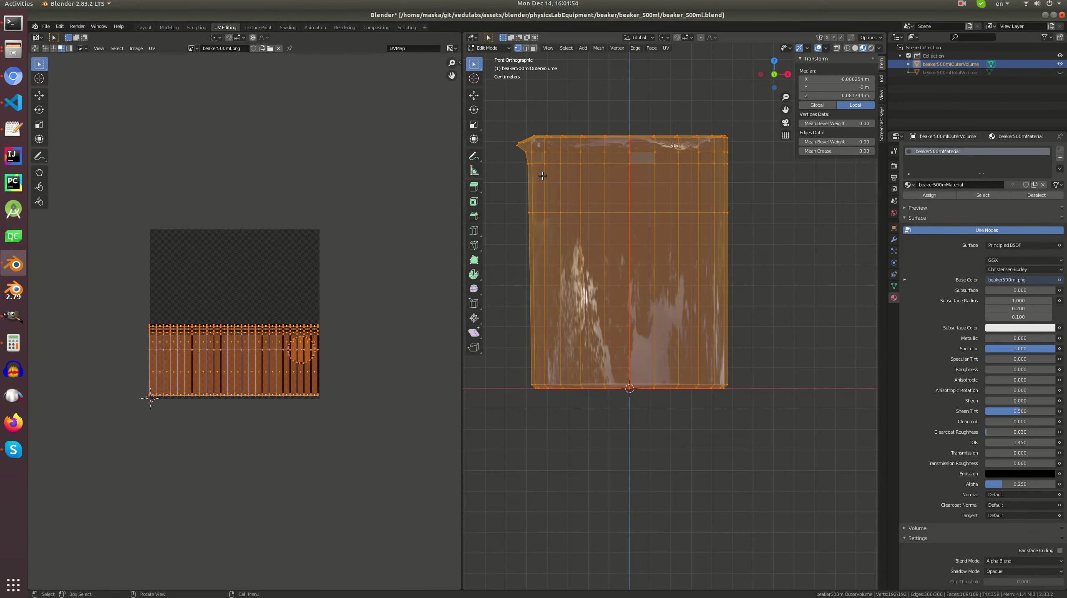
- Unhide beaker500mlTotalVolume and enter Edit Mode on it together with beaker500mlOuterVolume
{"action": "key", "text": "Tab"}
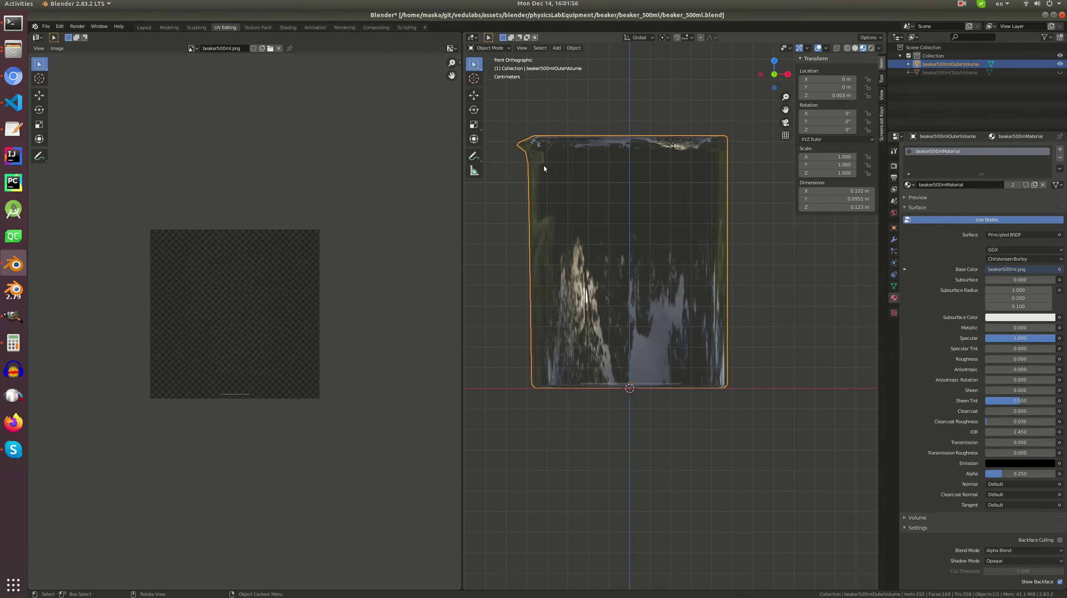
{"action": "left_click", "coordinate": [544, 162], "text": "shift"}
{"action": "left_click", "coordinate": [544, 162]}
{"action": "left_click", "coordinate": [555, 145], "text": "shift"}
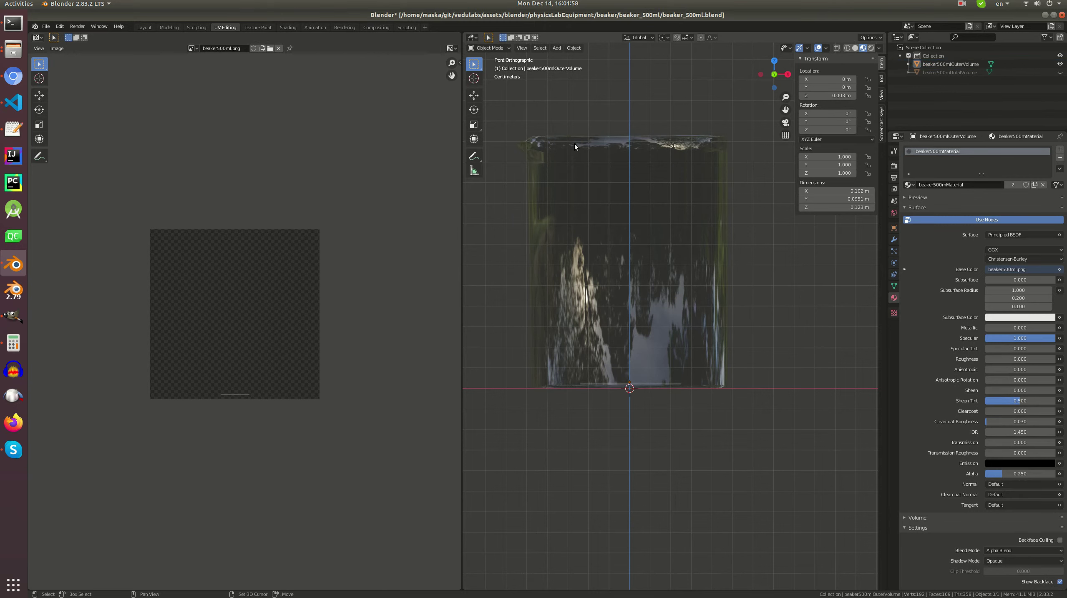
{"action": "left_click", "coordinate": [1055, 74]}
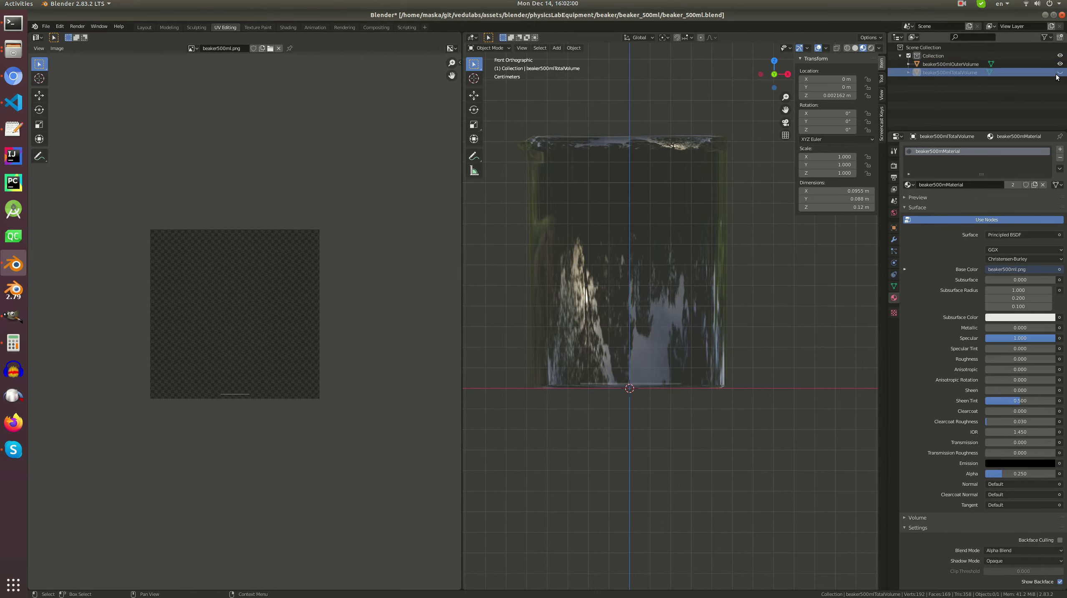
{"action": "left_click", "coordinate": [1060, 73]}
{"action": "left_click", "coordinate": [930, 65]}
{"action": "left_click", "coordinate": [930, 73], "text": "shift"}
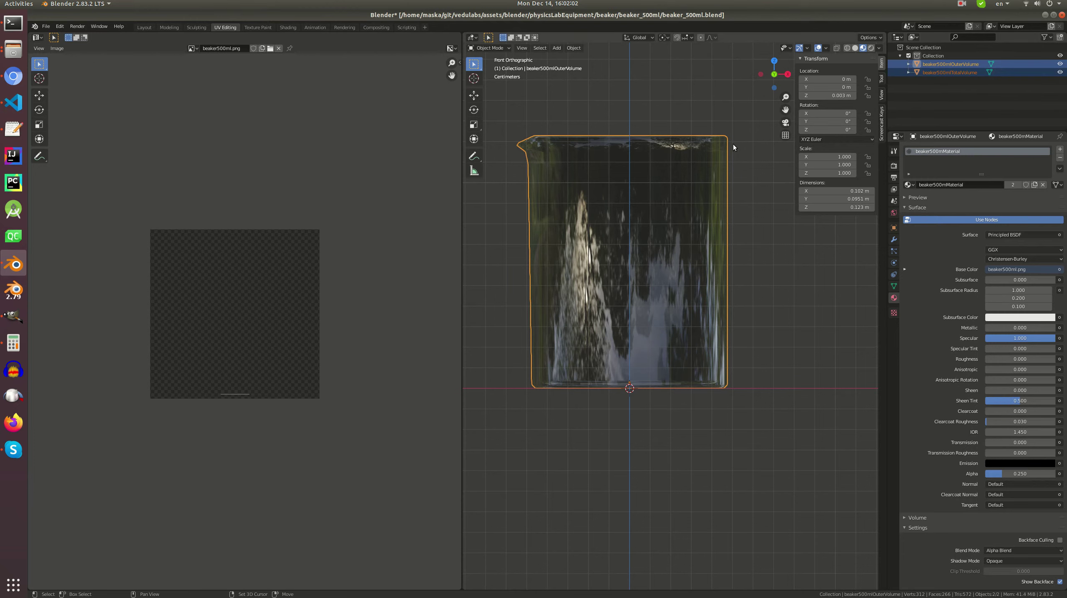
{"action": "key", "text": "Tab"}
- In wireframe view, box-select the rim vertices of both meshes and move them down along Z
{"action": "key", "text": "alt+a"}
{"action": "key", "text": "b"}
{"action": "left_click_drag", "start_coordinate": [510, 118], "coordinate": [750, 164]}
{"action": "key", "text": "g"}
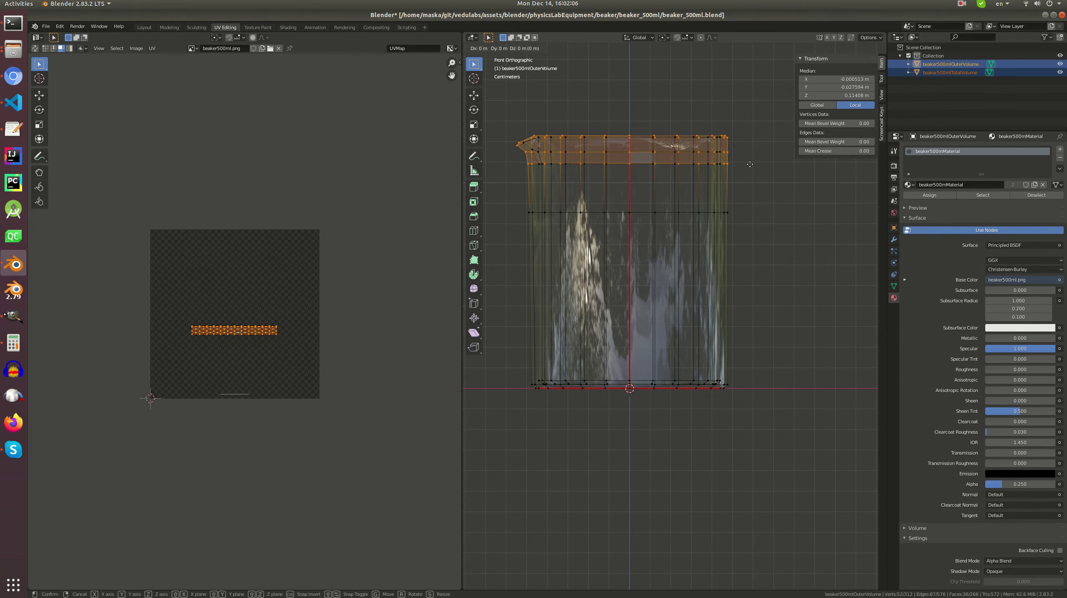
{"action": "key", "text": "z"}
{"action": "right_click", "coordinate": [749, 181]}
{"action": "key", "text": "z"}
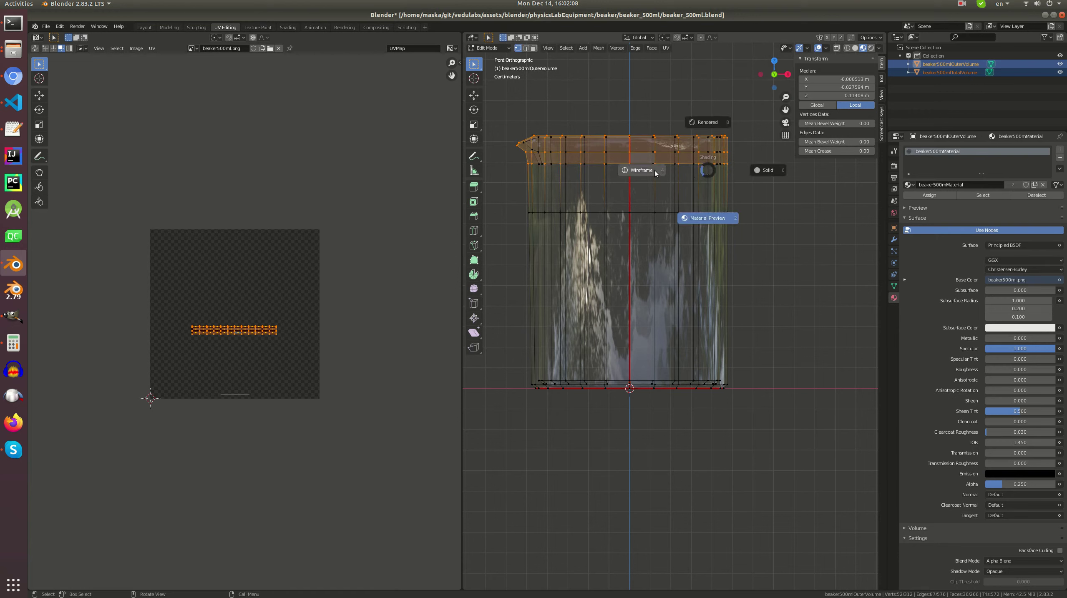
{"action": "left_click", "coordinate": [657, 173]}
{"action": "key", "text": "alt+a"}
{"action": "key", "text": "b"}
{"action": "mouse_move", "coordinate": [501, 117]}
{"action": "left_mouse_down"}
{"action": "mouse_move", "coordinate": [552, 148]}
{"action": "mouse_move", "coordinate": [775, 175]}
{"action": "left_mouse_up"}
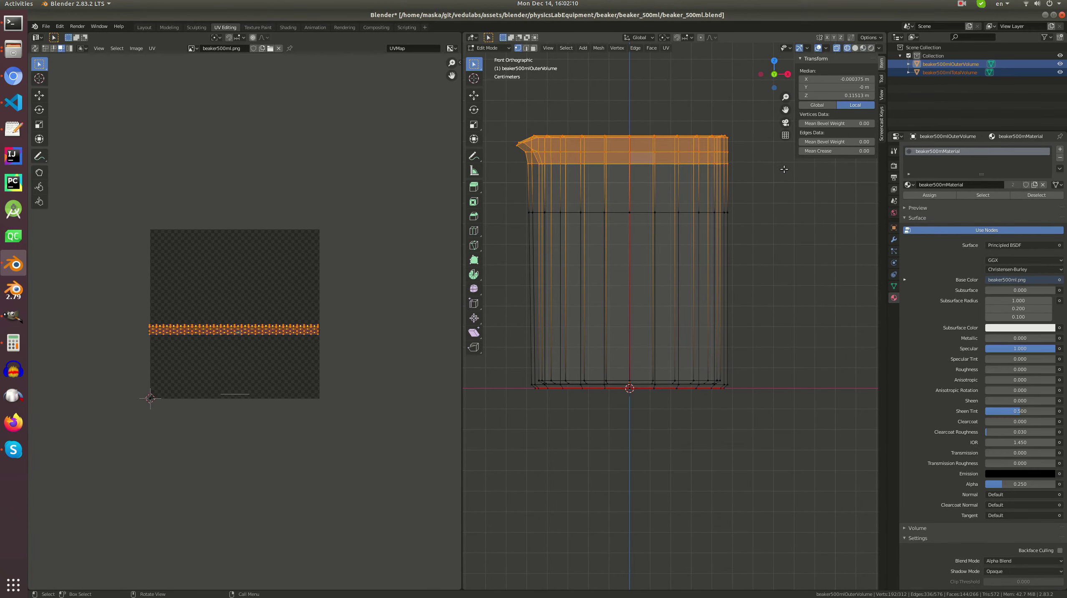
{"action": "key", "text": "g"}
{"action": "key", "text": "z"}
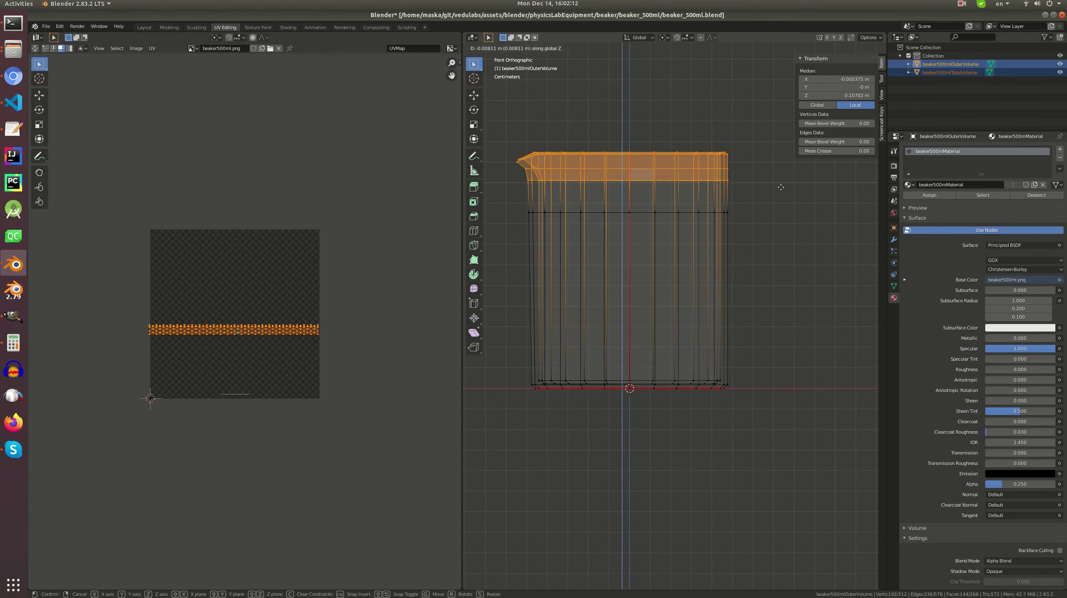
{"action": "left_click", "coordinate": [780, 193]}
- Hide beaker500mlTotalVolume again and return to material preview with the outer beaker selected
{"action": "key", "text": "Tab"}
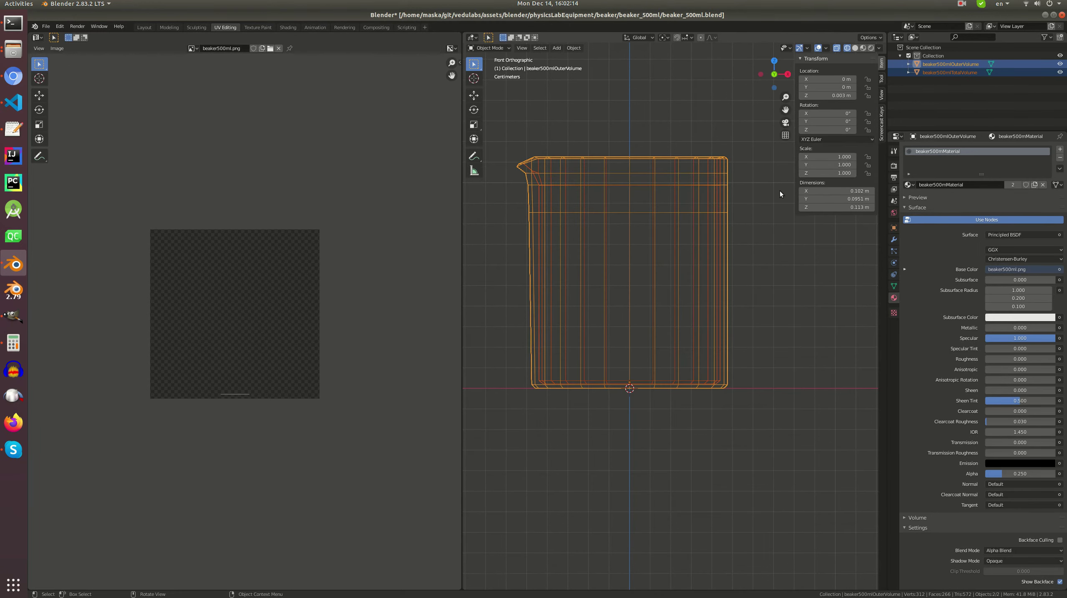
{"action": "left_click", "coordinate": [933, 72]}
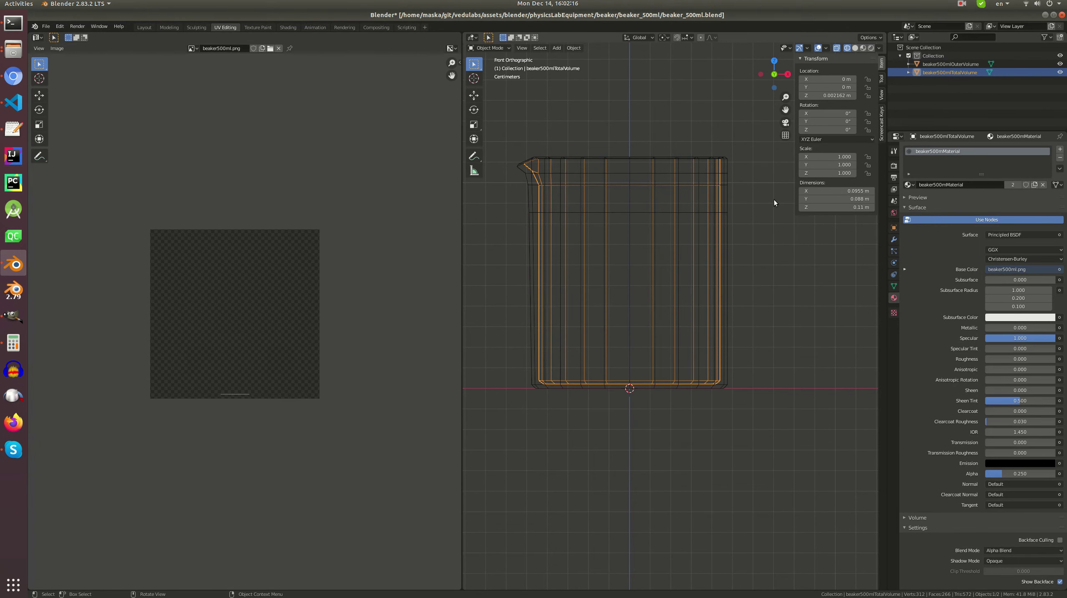
{"action": "key", "text": "h"}
{"action": "left_click", "coordinate": [863, 48]}
{"action": "left_click", "coordinate": [705, 171]}
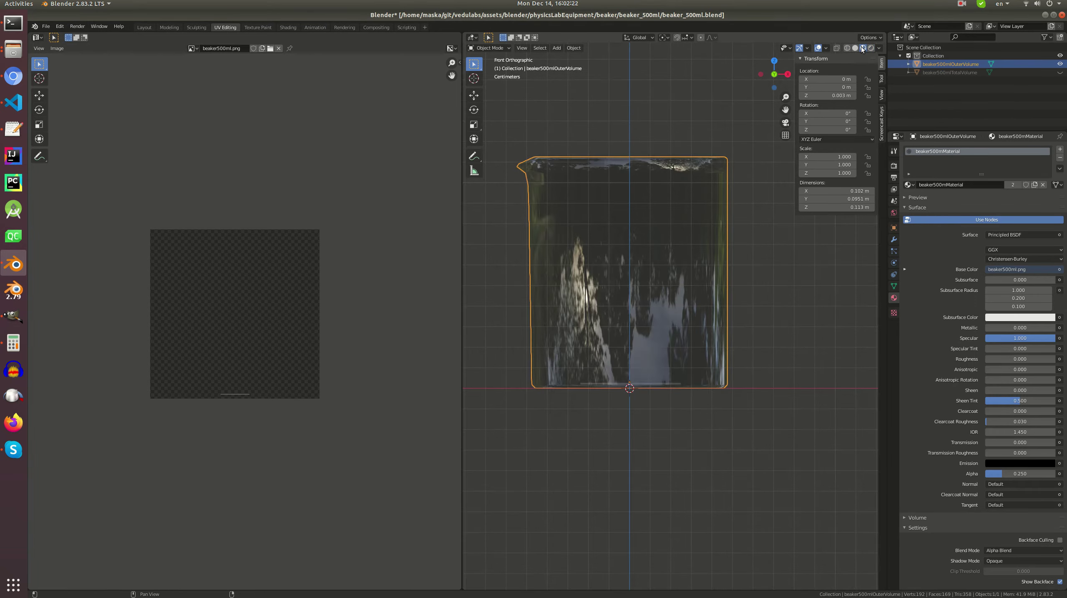
- View the outer mesh's full UV layout in Edit Mode, then save beaker_500ml.blend
{"action": "key", "text": "Tab"}
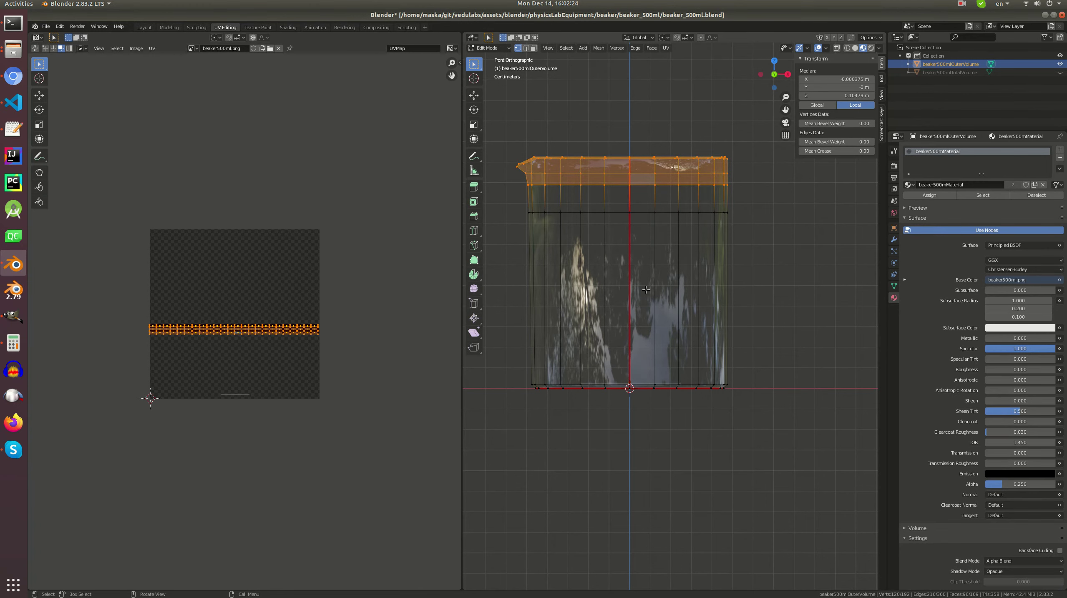
{"action": "key", "text": "alt+a"}
{"action": "key", "text": "Tab"}
{"action": "key", "text": "Tab"}
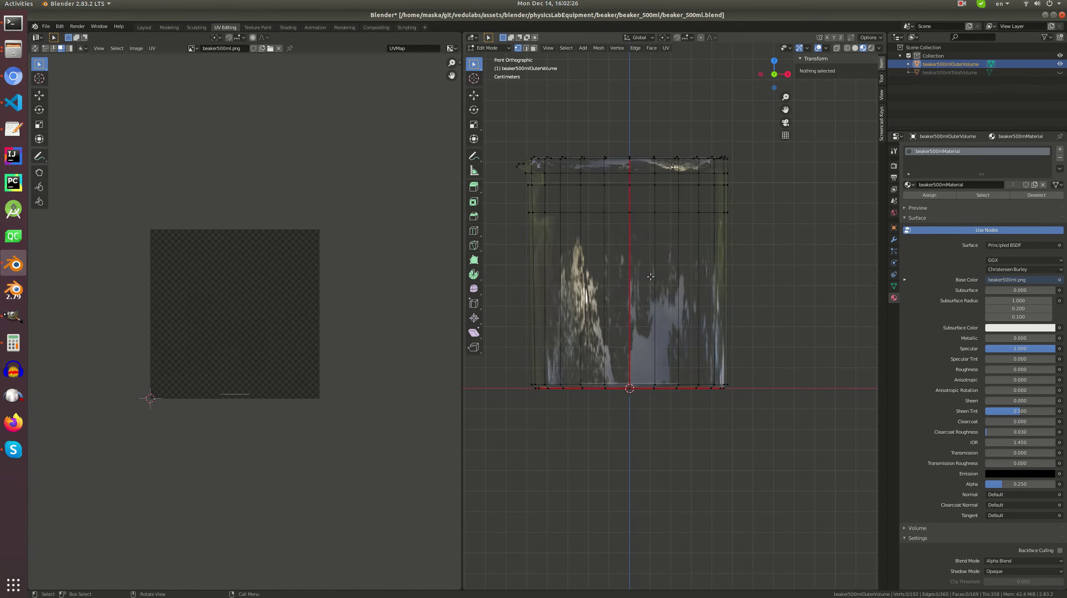
{"action": "key", "text": "a"}
{"action": "key", "text": "Tab"}
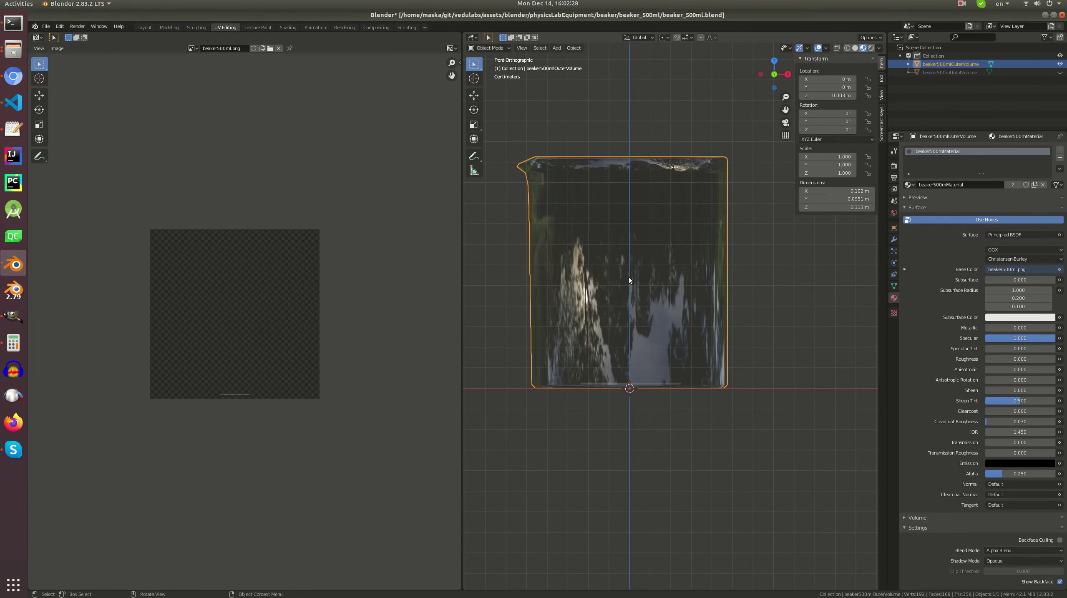
{"action": "key", "text": "Tab"}
{"action": "key", "text": "ctrl+s"}
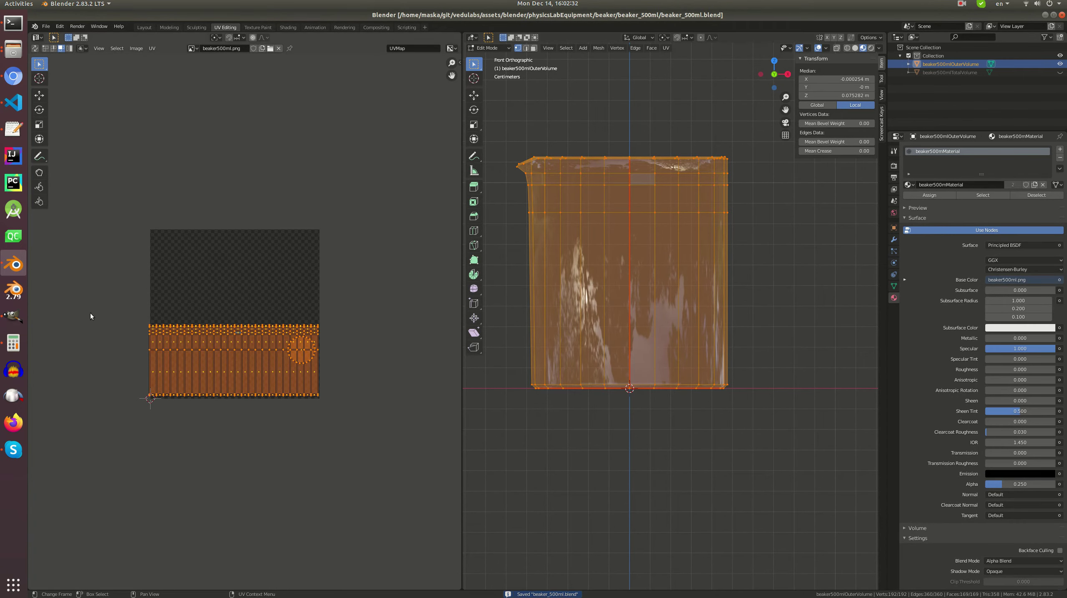
- Compare the UV layout against the graduation texture in GIMP, then select the right vertical edge loop
{"action": "left_click", "coordinate": [13, 316]}
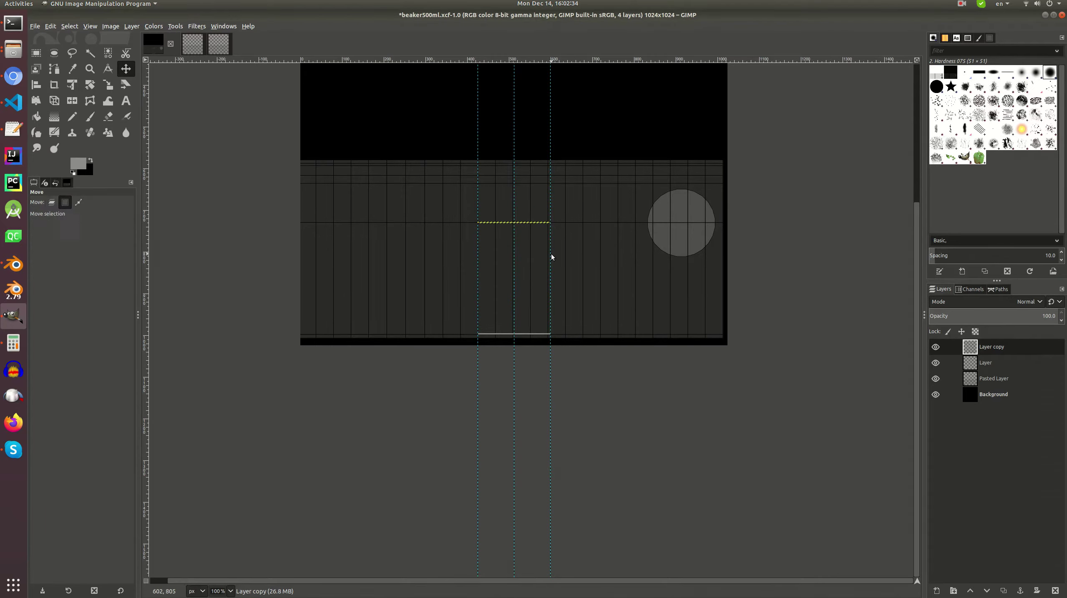
{"action": "key", "text": "alt+Tab"}
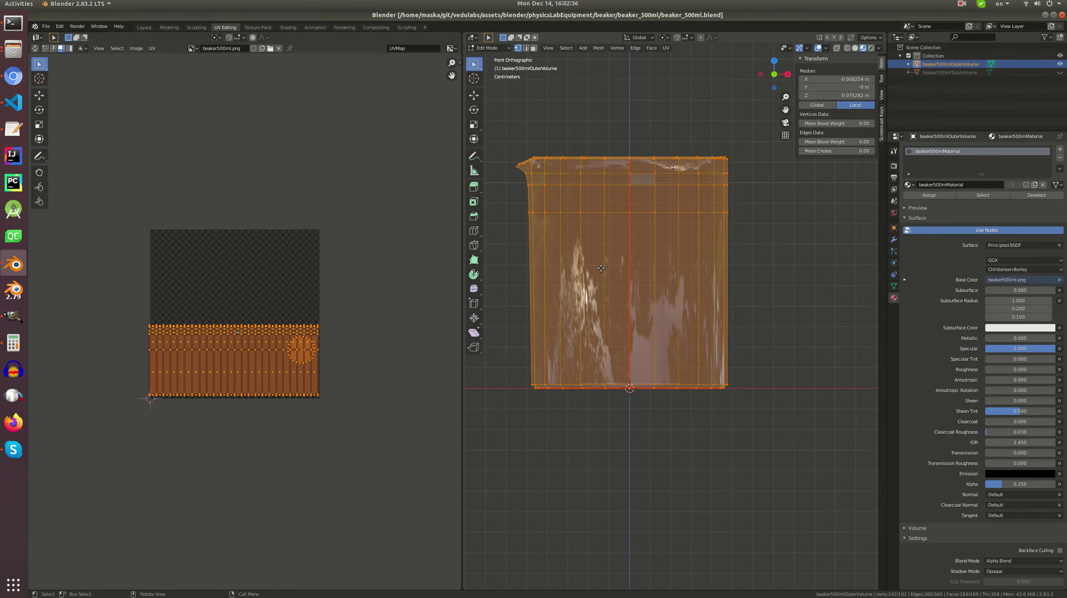
{"action": "key", "text": "alt+Tab"}
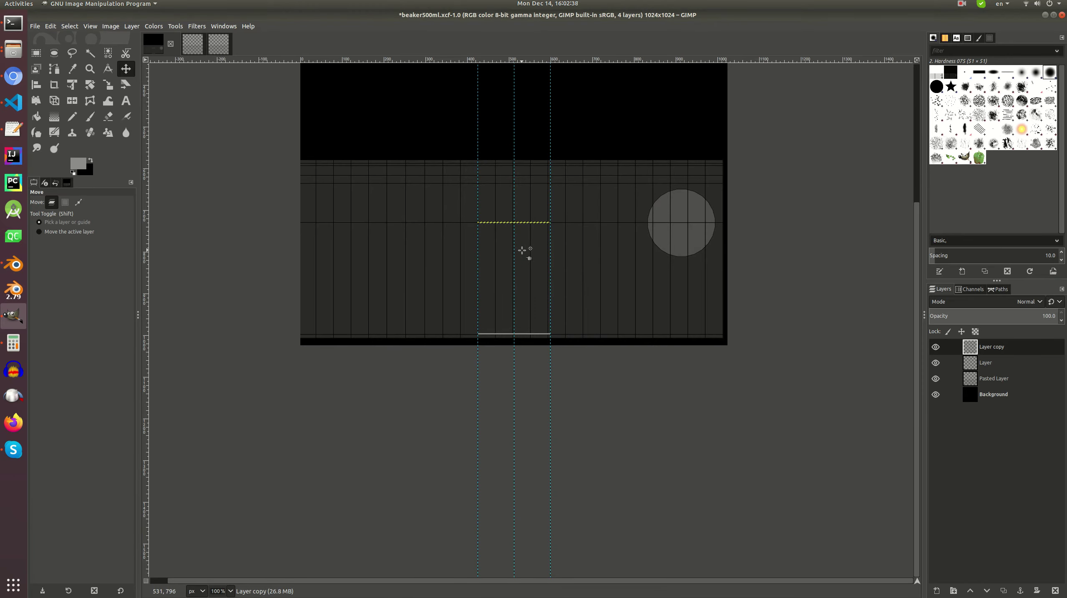
{"action": "key", "text": "alt+Tab"}
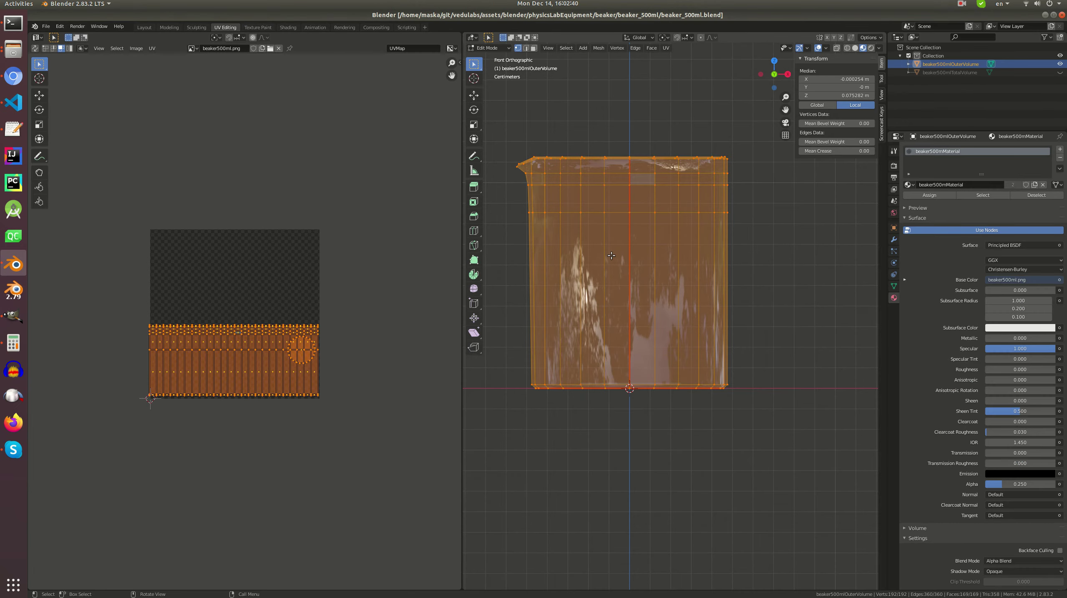
{"action": "key", "text": "alt+a"}
{"action": "left_click", "coordinate": [728, 214], "text": "alt"}
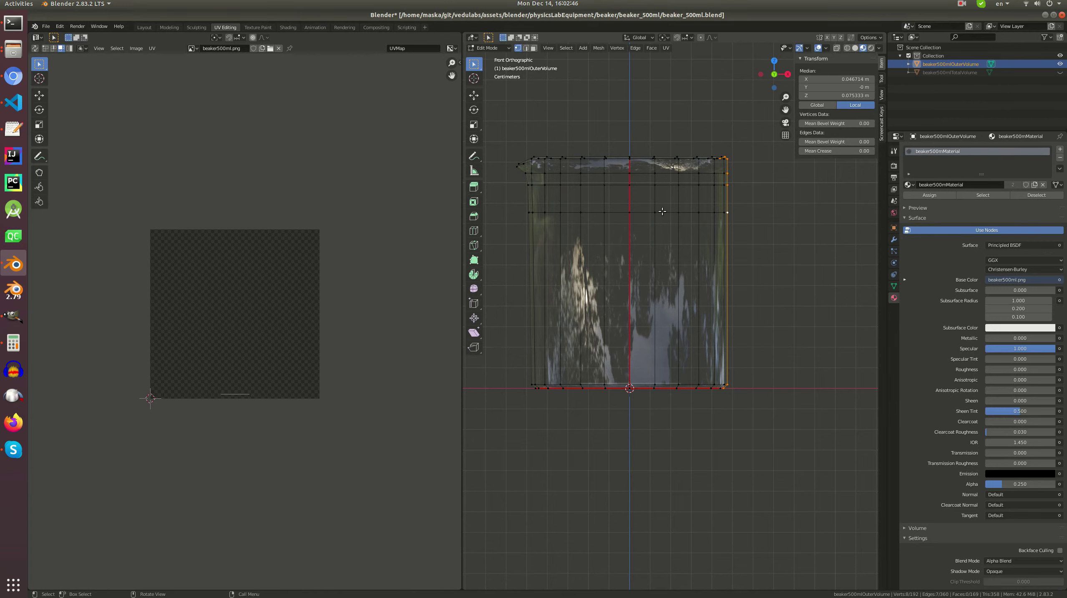
- Trial-delete the horizontal edge loop below the rim and box-select the remaining rings in wireframe
{"action": "key", "text": "alt+a"}
{"action": "left_click", "coordinate": [683, 212], "text": "alt"}
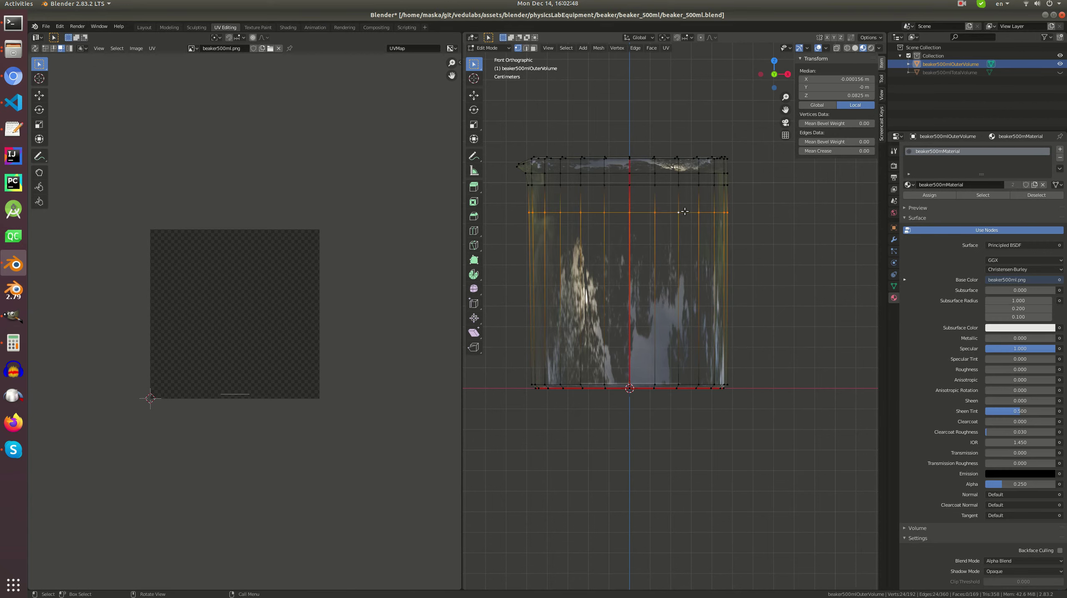
{"action": "key", "text": "x"}
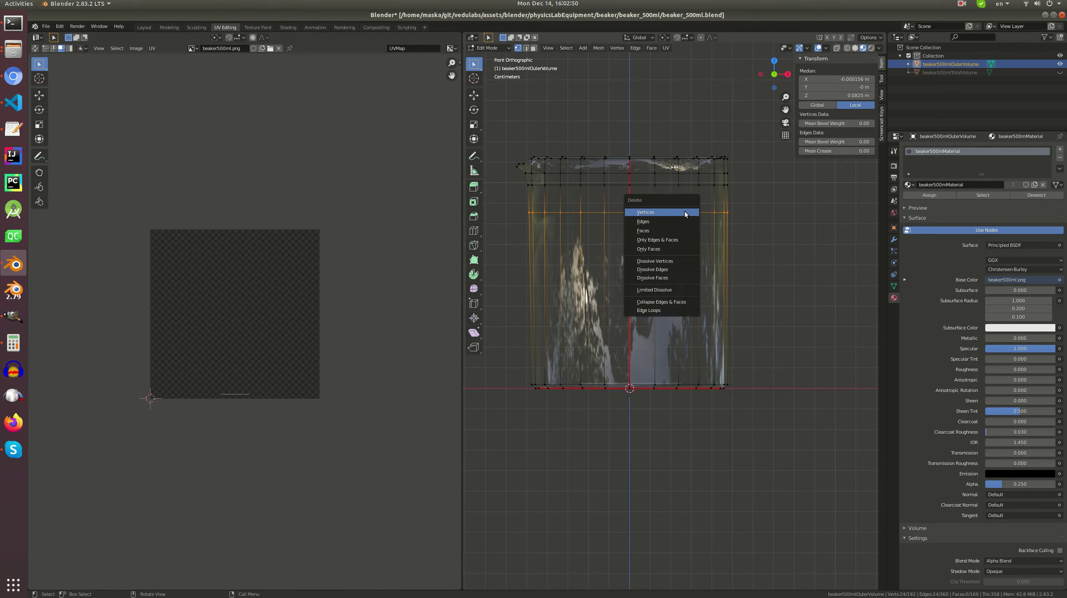
{"action": "left_click", "coordinate": [684, 211]}
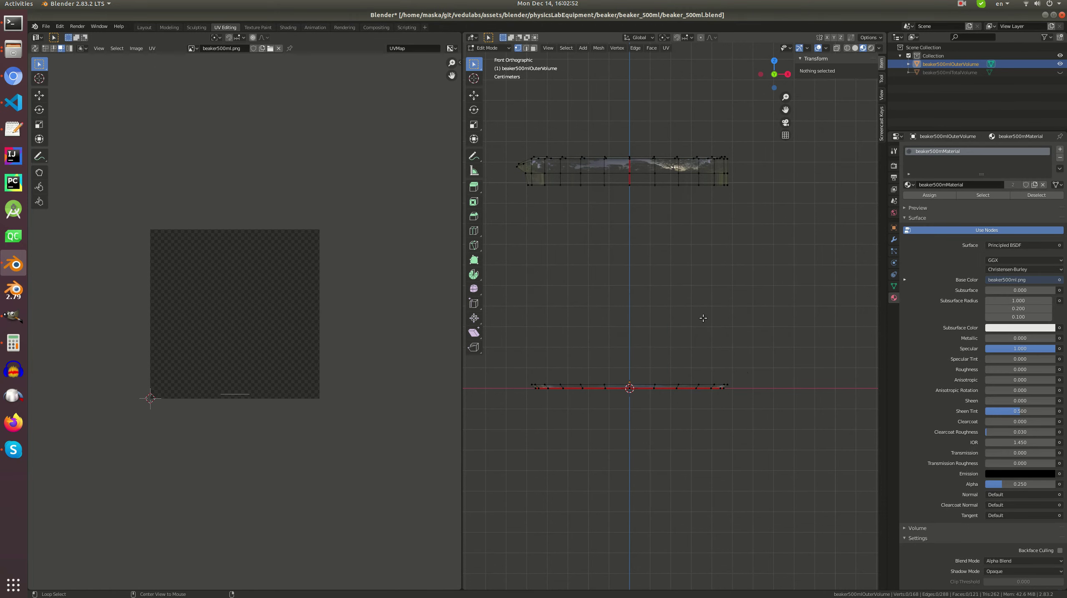
{"action": "key", "text": "z"}
{"action": "left_click", "coordinate": [465, 217]}
{"action": "key", "text": "b"}
{"action": "left_click_drag", "start_coordinate": [514, 197], "coordinate": [752, 181]}
{"action": "left_click_drag", "start_coordinate": [516, 352], "coordinate": [753, 377], "text": "shift"}
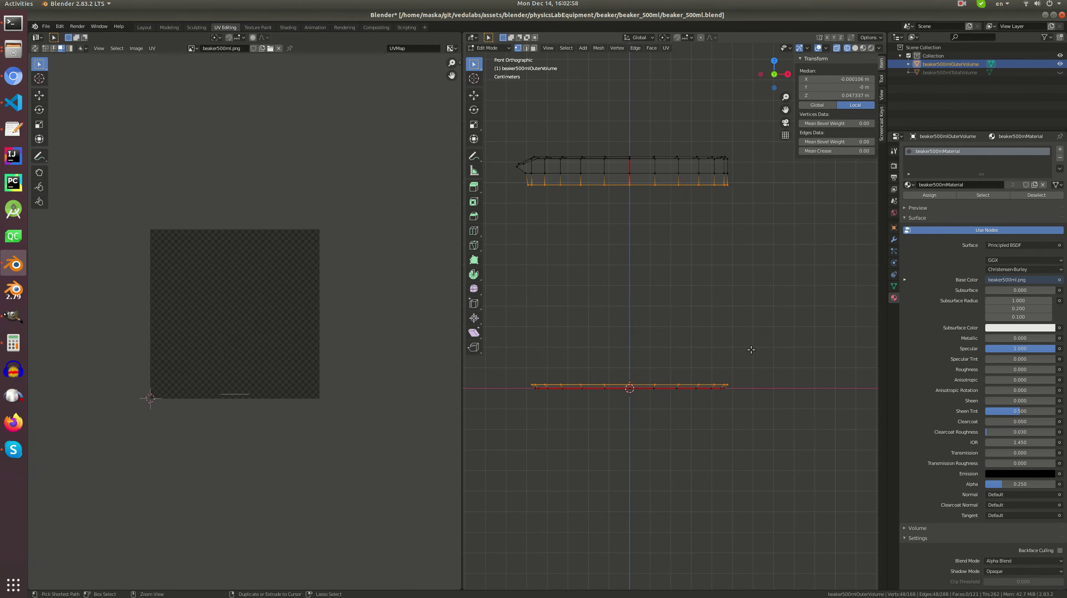
- Undo back to the intact single outer shell and return to object mode
{"action": "key", "text": "ctrl+z"}
{"action": "key", "text": "ctrl+z"}
{"action": "key", "text": "ctrl+z"}
{"action": "key", "text": "ctrl+z"}
{"action": "key", "text": "ctrl+z"}
{"action": "key", "text": "ctrl+z"}
{"action": "key", "text": "ctrl+z"}
{"action": "key", "text": "ctrl+z"}
{"action": "key", "text": "ctrl+z"}
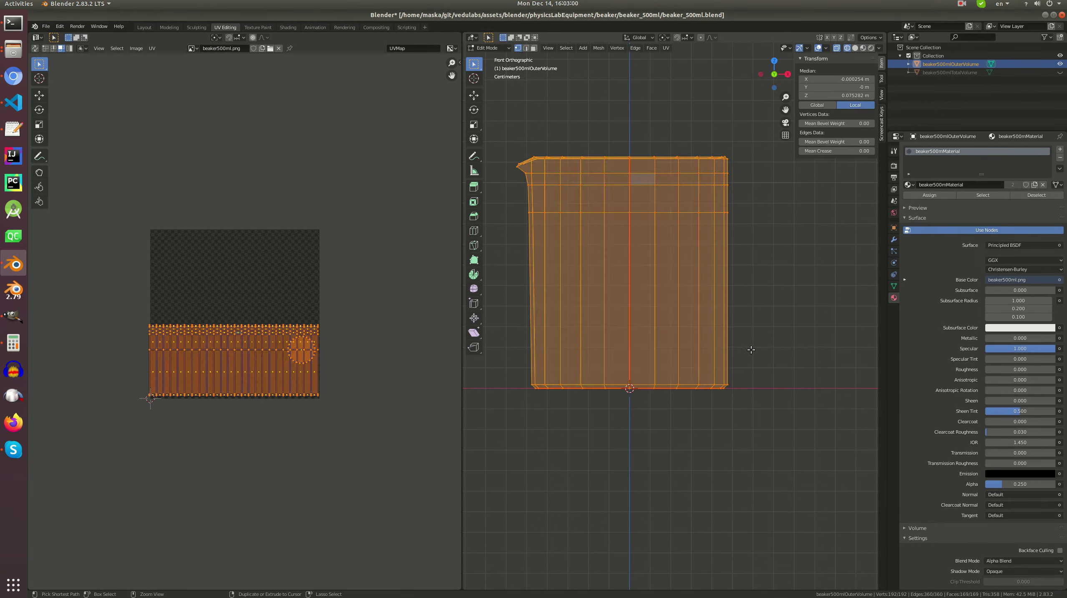
{"action": "key", "text": "ctrl+z"}
{"action": "key", "text": "ctrl+z"}
{"action": "key", "text": "ctrl+z"}
{"action": "key", "text": "ctrl+z"}
{"action": "key", "text": "ctrl+z"}
{"action": "key", "text": "ctrl+z"}
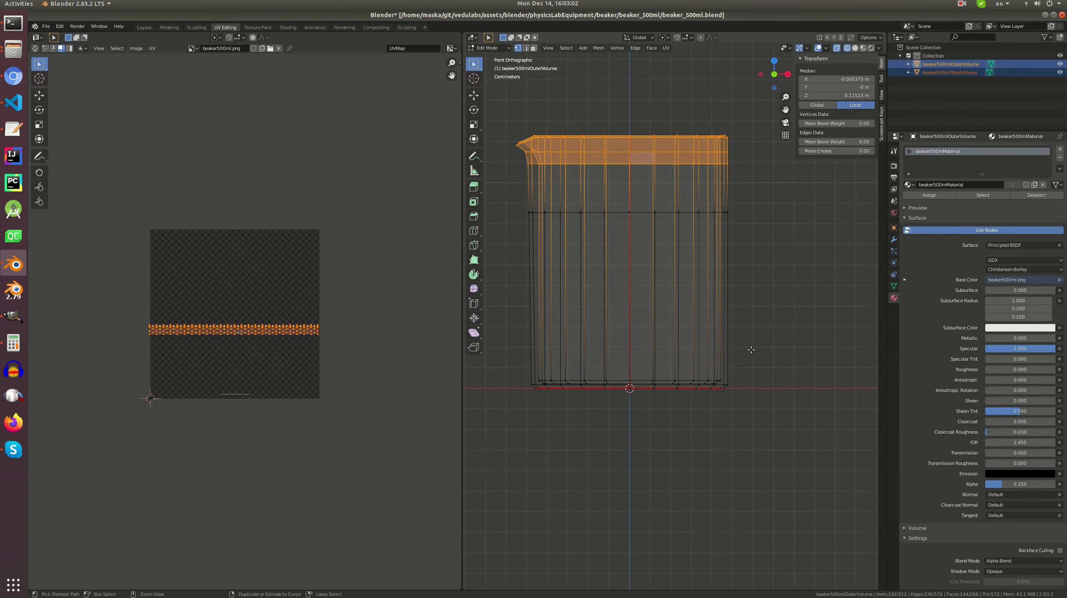
{"action": "key", "text": "ctrl+z"}
{"action": "key", "text": "ctrl+z"}
{"action": "key", "text": "ctrl+z"}
{"action": "key", "text": "ctrl+z"}
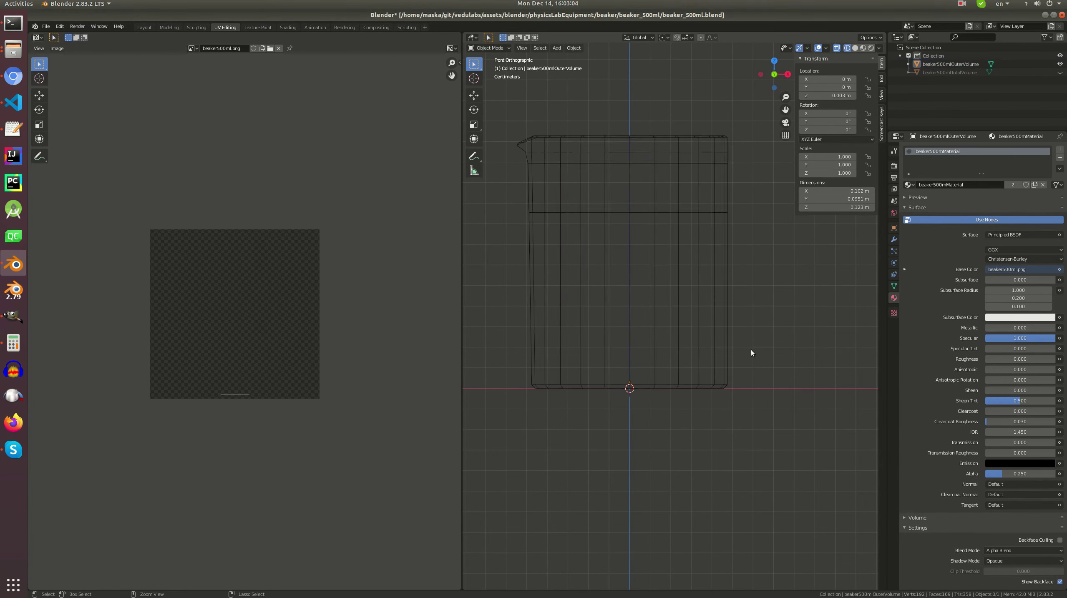
{"action": "key", "text": "ctrl+z"}
{"action": "key", "text": "ctrl+z"}
{"action": "key", "text": "ctrl+z"}
{"action": "key", "text": "ctrl+z"}
{"action": "key", "text": "ctrl+z"}
{"action": "key", "text": "ctrl+z"}
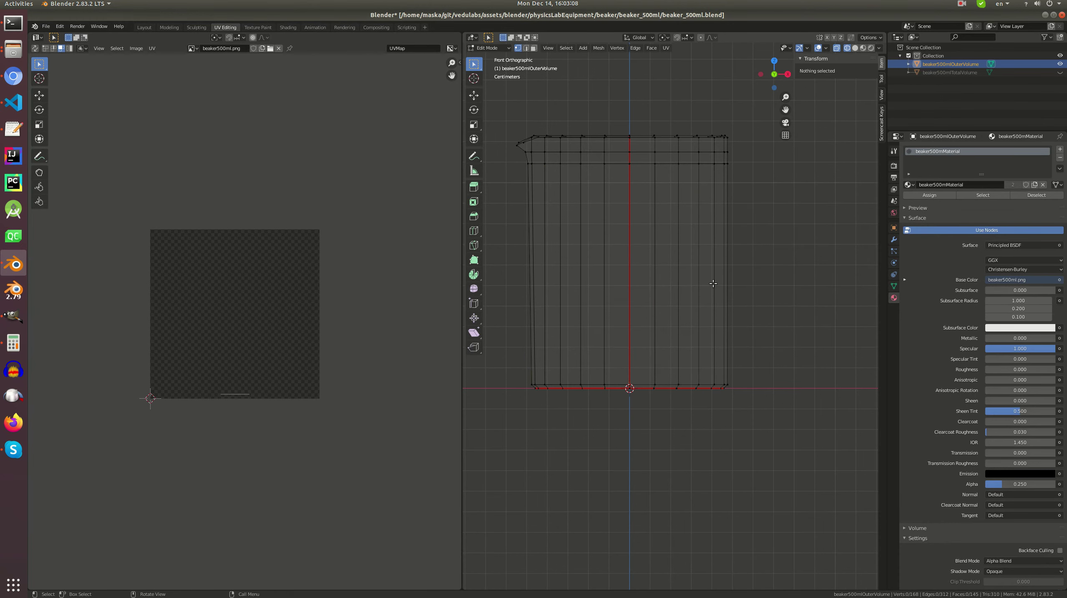
{"action": "key", "text": "Tab"}
- Lower both meshes' top rim vertices about 10 mm along Z, then hide beaker500mlTotalVolume
{"action": "left_click", "coordinate": [946, 73]}
{"action": "left_click", "coordinate": [948, 64], "text": "ctrl"}
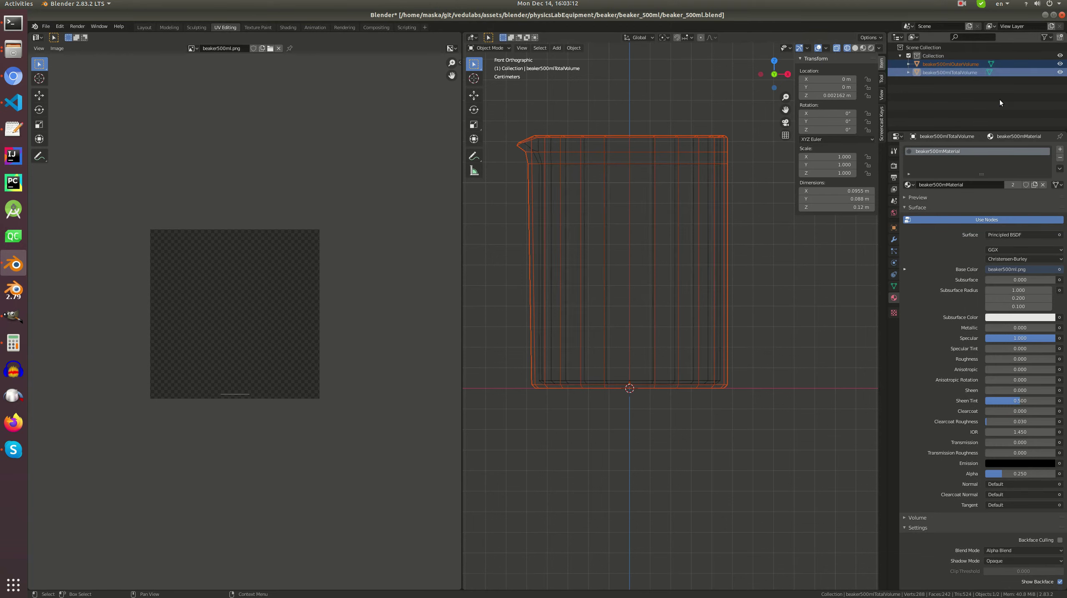
{"action": "key", "text": "Tab"}
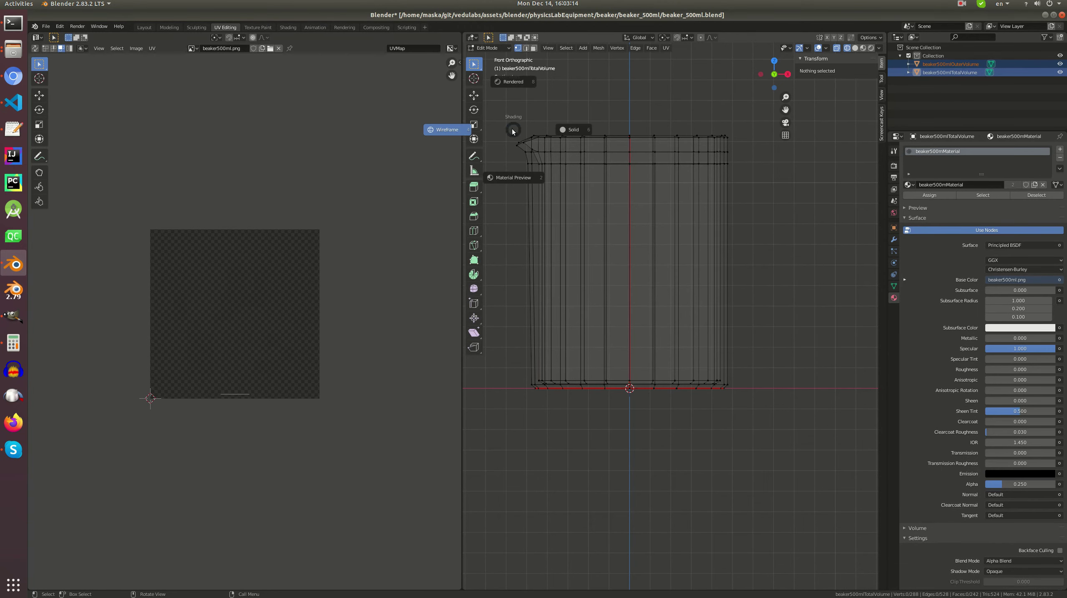
{"action": "key", "text": "b"}
{"action": "left_click_drag", "start_coordinate": [501, 120], "coordinate": [762, 179]}
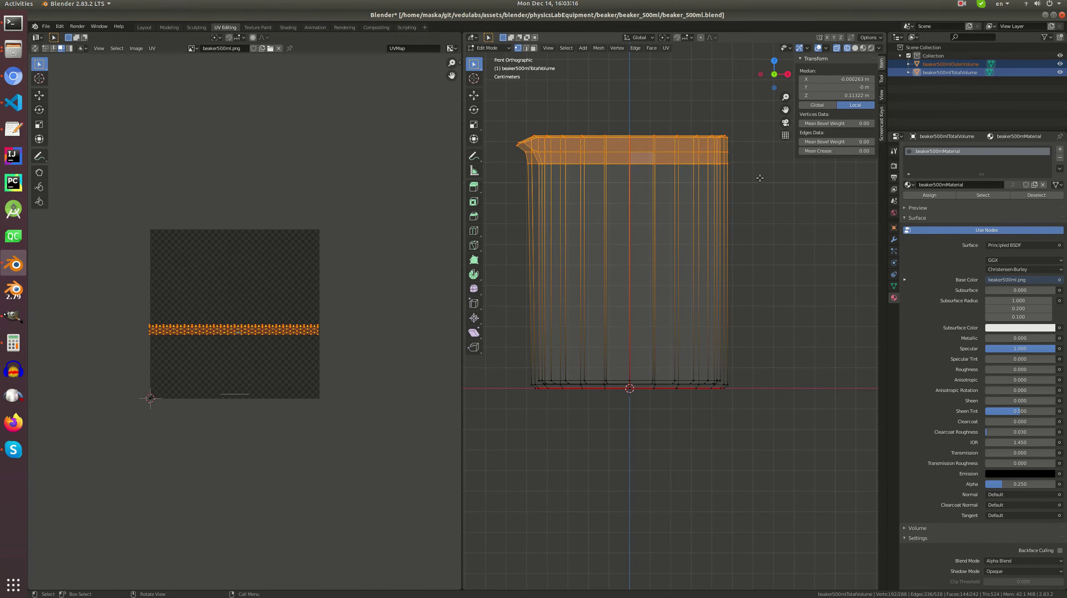
{"action": "key", "text": "g"}
{"action": "key", "text": "z"}
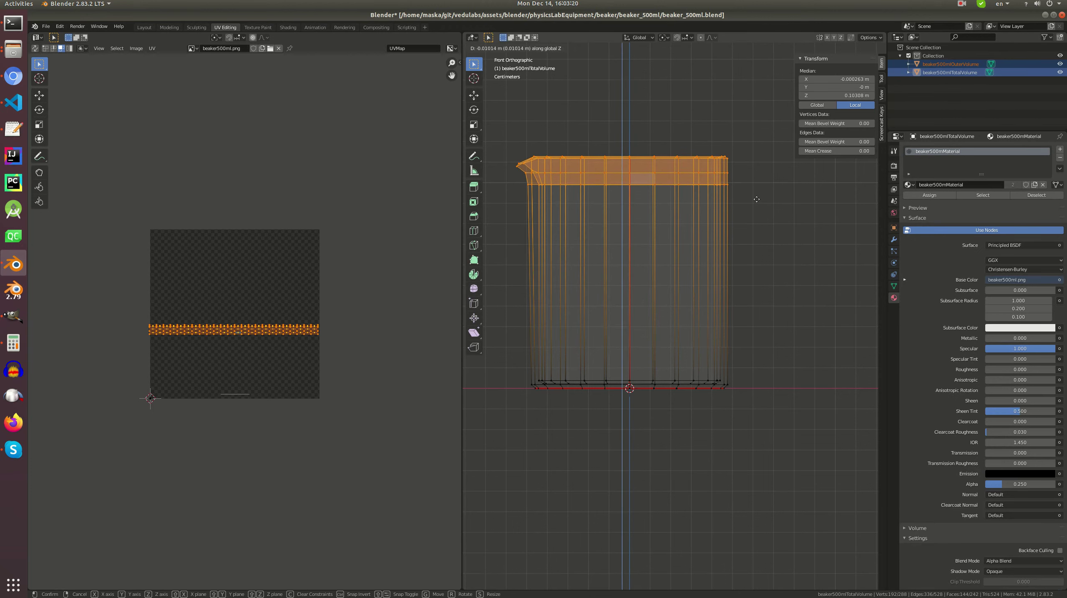
{"action": "left_click", "coordinate": [760, 226]}
{"action": "key", "text": "Tab"}
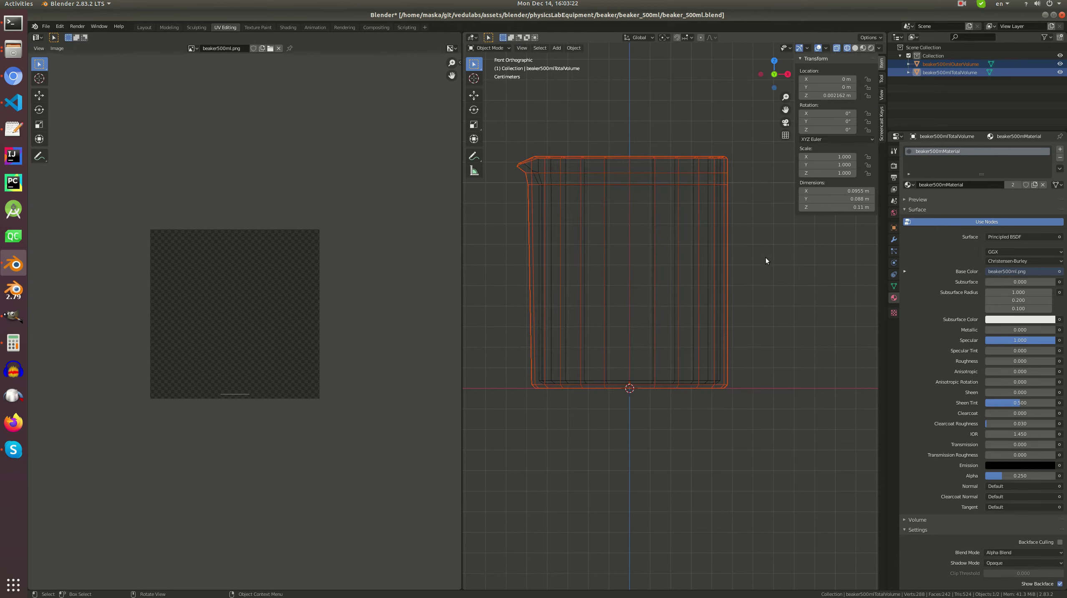
{"action": "left_click", "coordinate": [1059, 72]}
{"action": "left_click", "coordinate": [716, 364]}
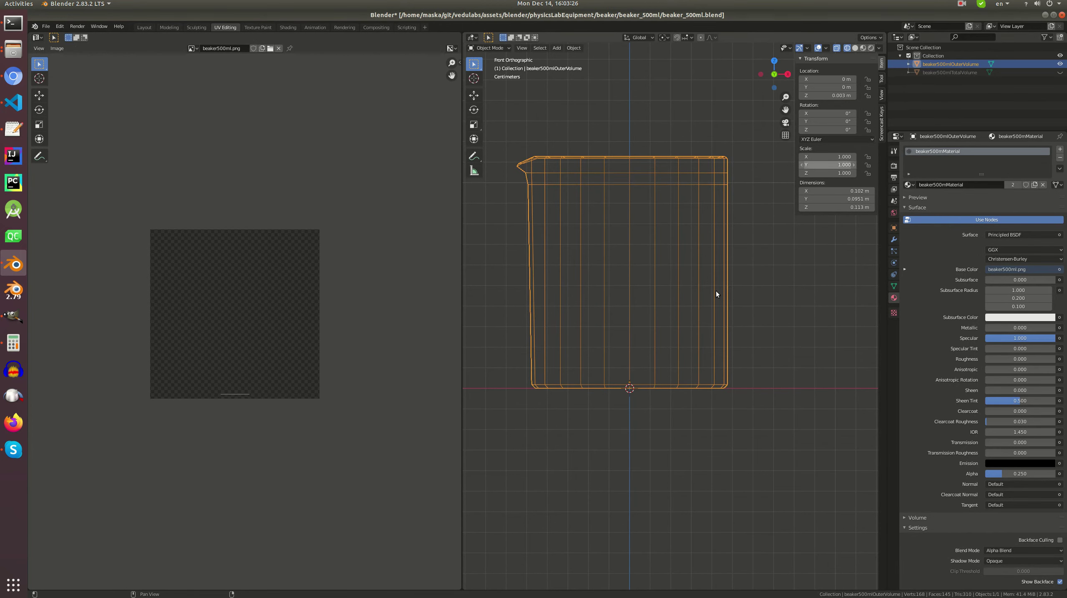
- Enter Edit Mode on the outer beaker mesh and select its bottom edge loop
{"action": "key", "text": "Tab"}
{"action": "key", "text": "alt+a"}
{"action": "left_click", "coordinate": [674, 381], "text": "alt"}
{"action": "key", "text": "alt+a"}
{"action": "left_click", "coordinate": [704, 389], "text": "alt"}
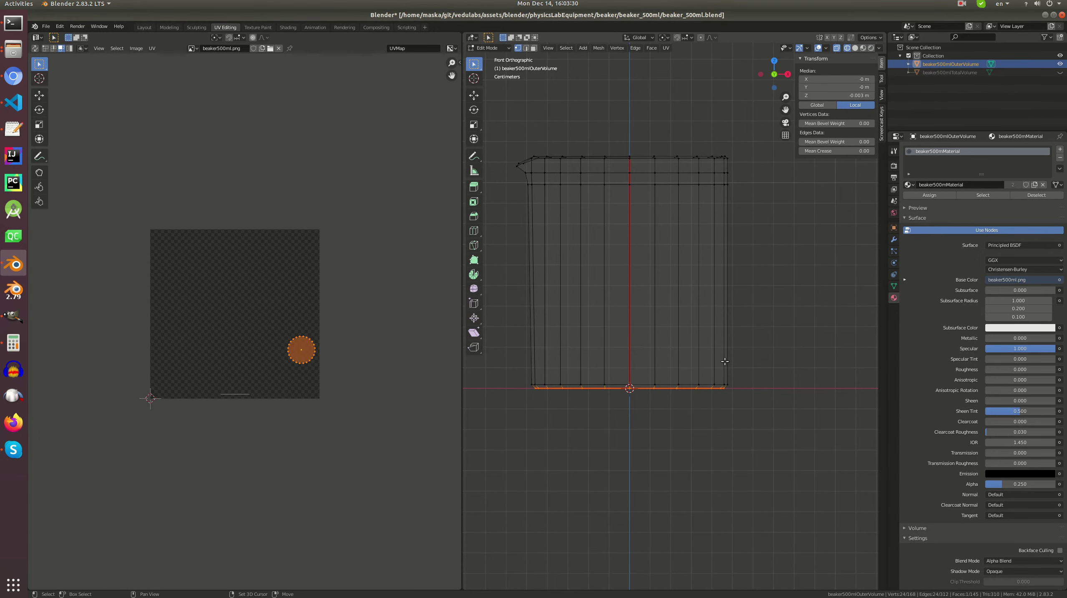
- Duplicate the bottom loop straight upward and set its median Z to 0.0825 m
{"action": "key", "text": "shift+d"}
{"action": "key", "text": "z"}
{"action": "left_click", "coordinate": [731, 213]}
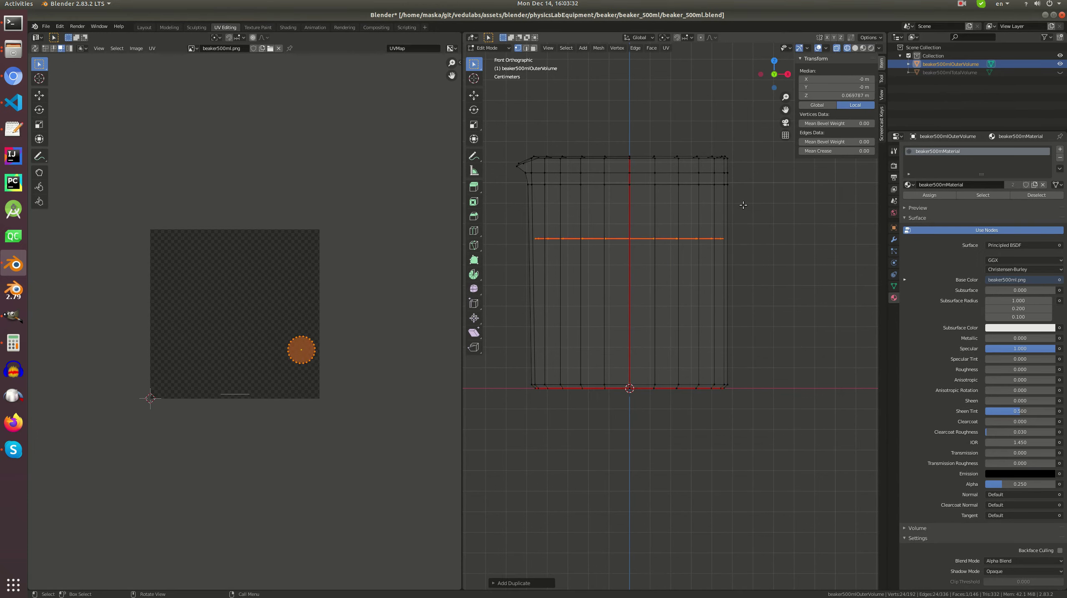
{"action": "double_click", "coordinate": [854, 96]}
{"action": "type", "text": "0.0825"}
{"action": "key", "text": "Return"}
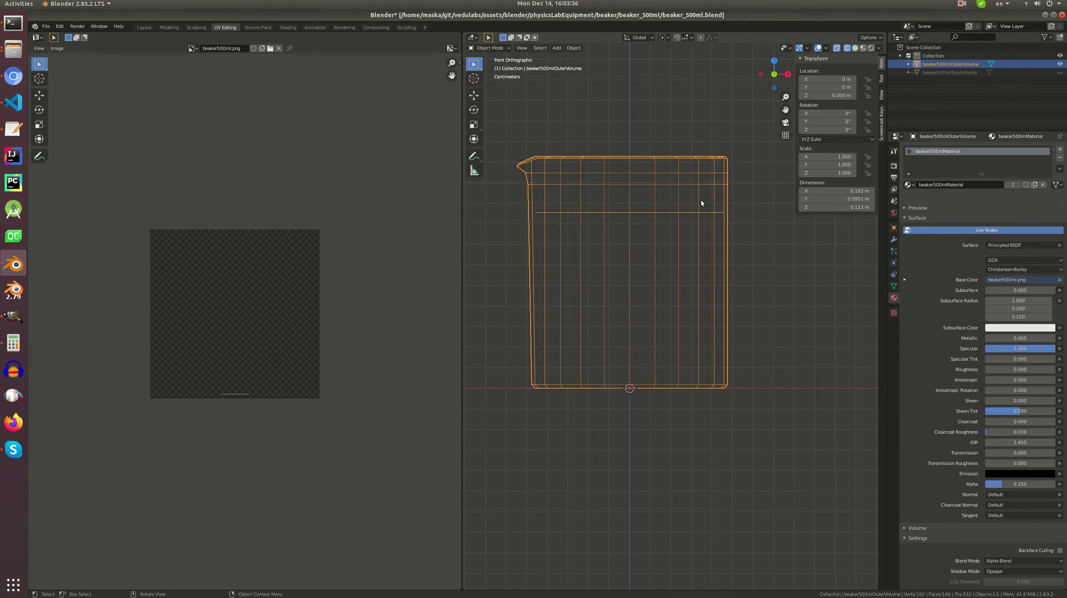
- Clear the seam on the new horizontal edge loop at 0.0825 m
{"action": "key", "text": "a"}
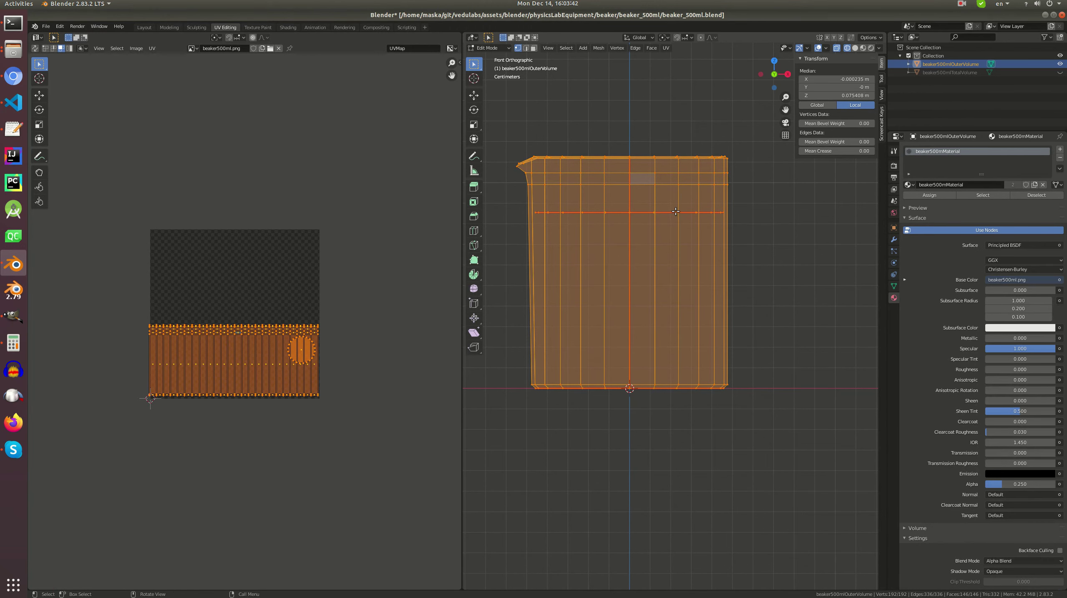
{"action": "key", "text": "alt+a"}
{"action": "left_click", "coordinate": [649, 212], "text": "alt"}
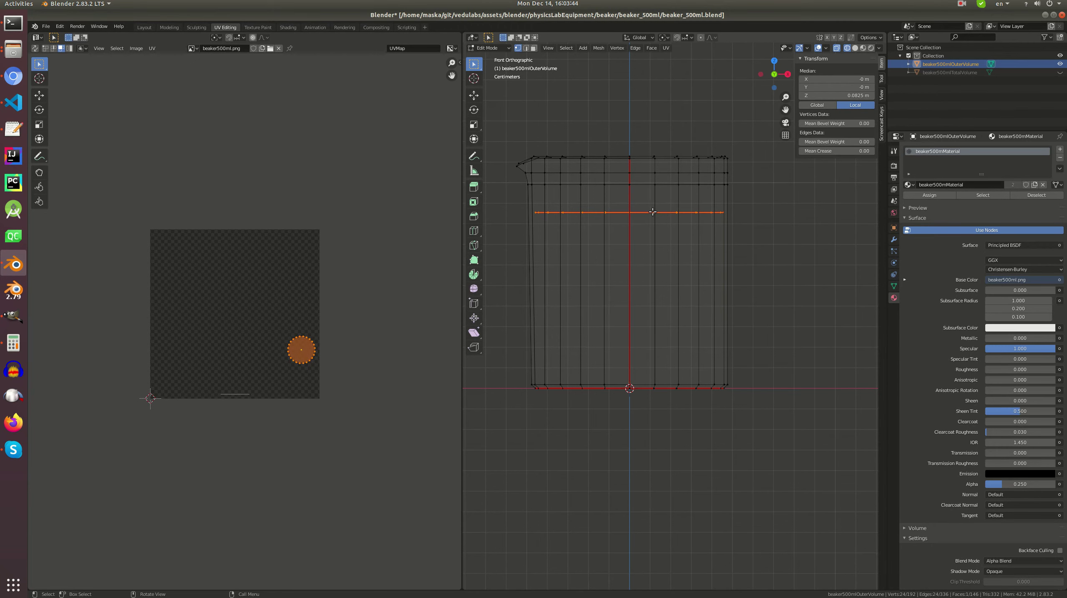
{"action": "key", "text": "ctrl+e"}
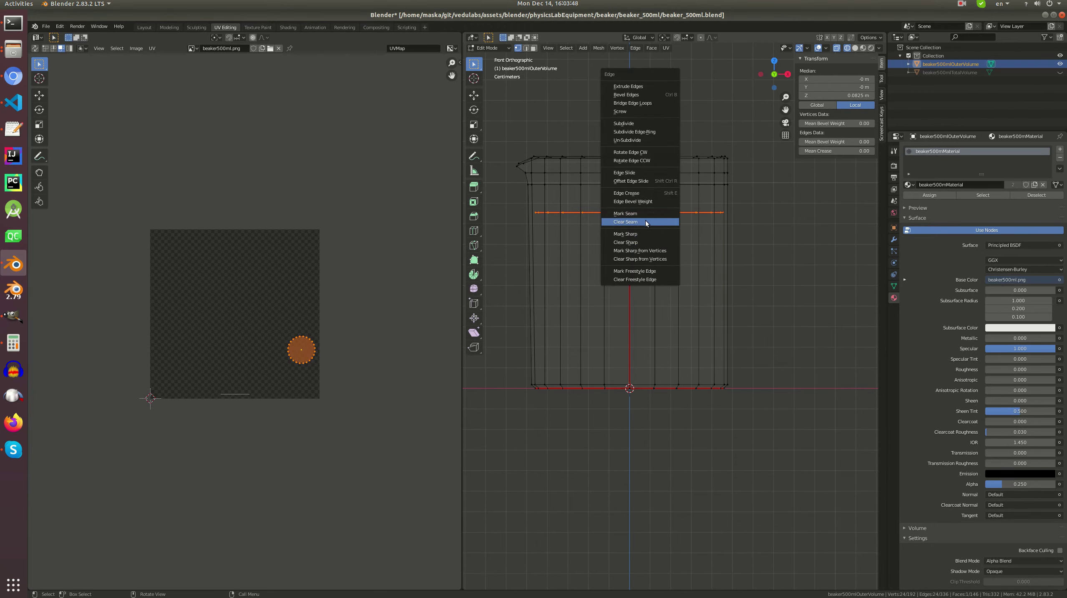
{"action": "left_click", "coordinate": [645, 221]}
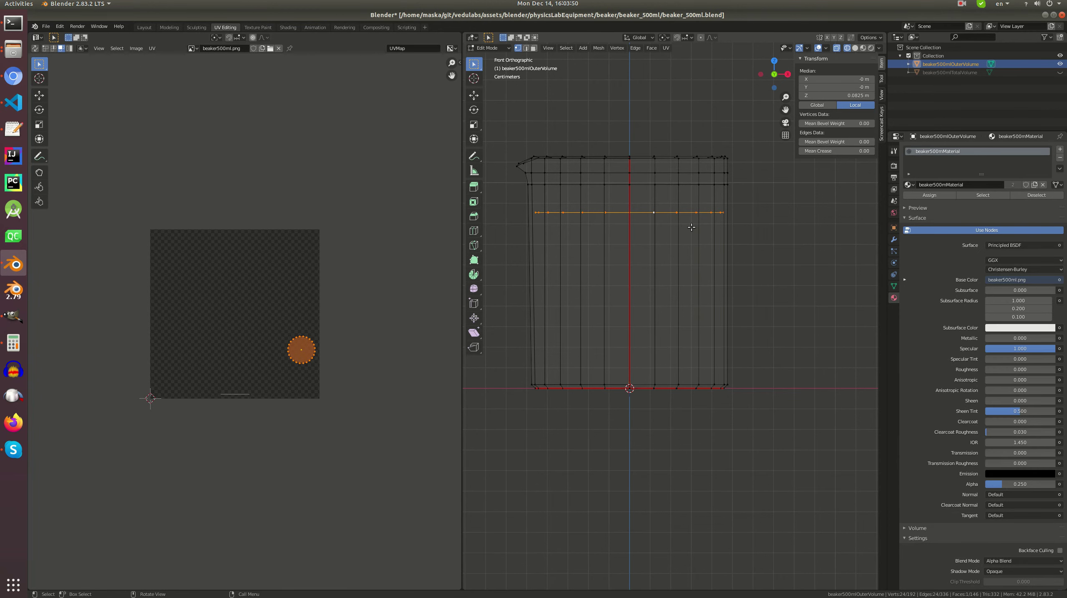
{"action": "key", "text": "a"}
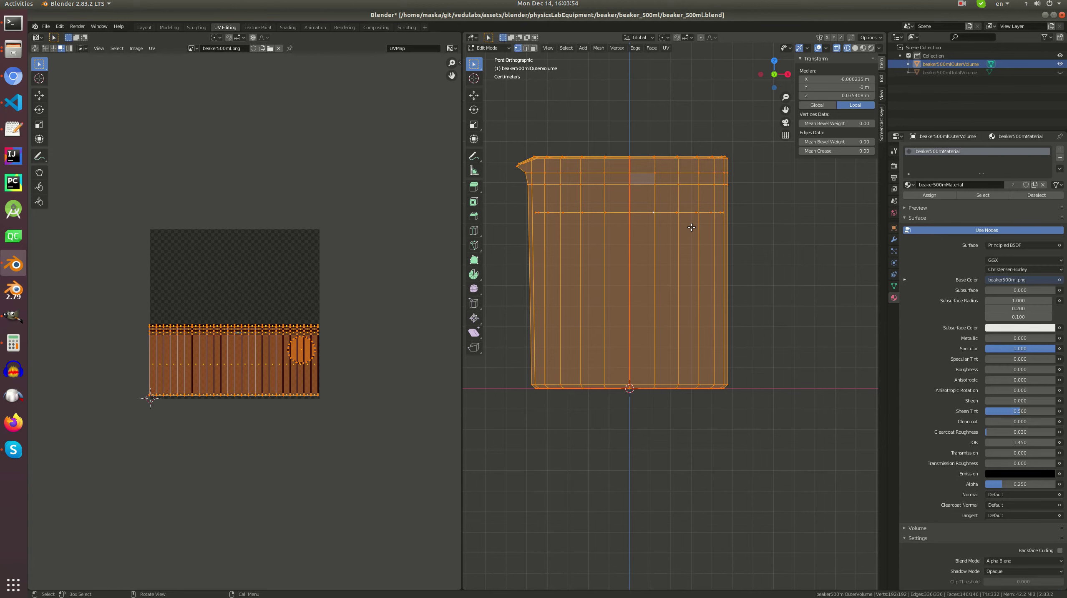
{"action": "left_click", "coordinate": [681, 213], "text": "alt"}
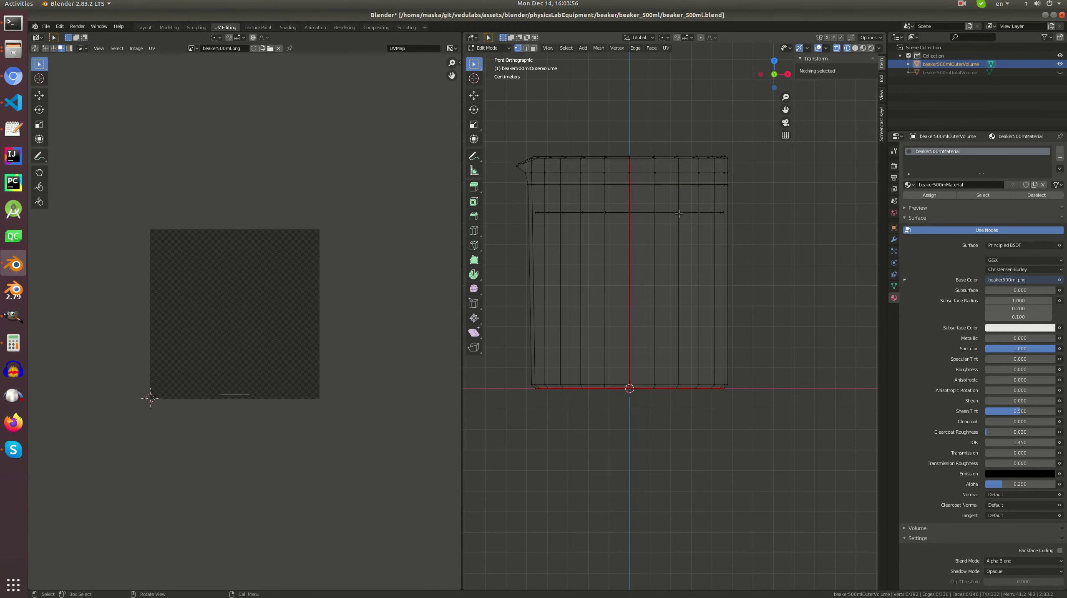
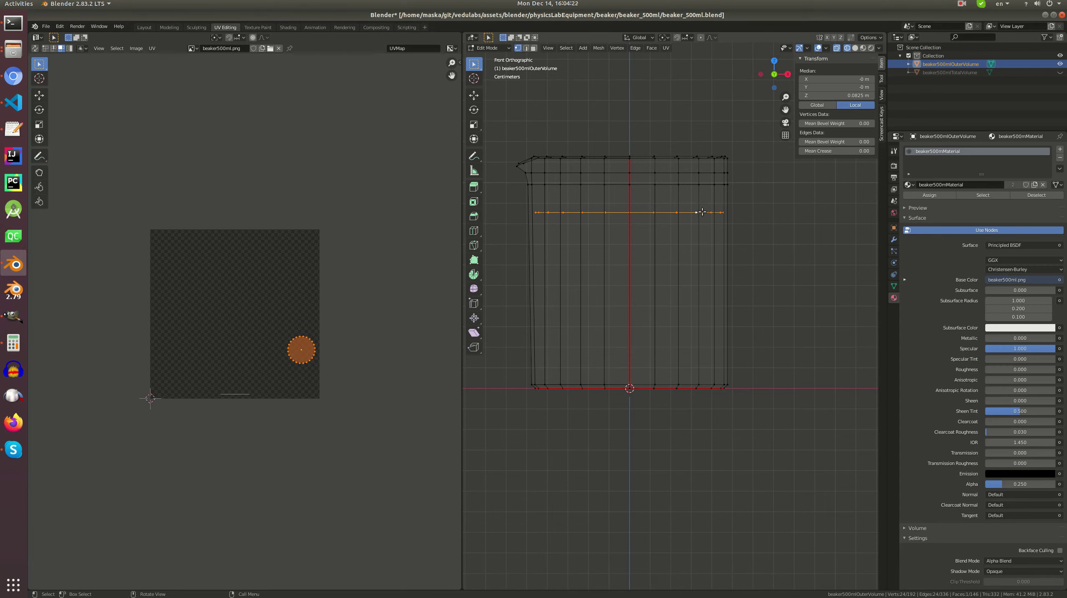
- Project the selected loop's UVs from view instead of unwrapping, then delete its faces
{"action": "key", "text": "u"}
{"action": "left_click", "coordinate": [702, 211]}
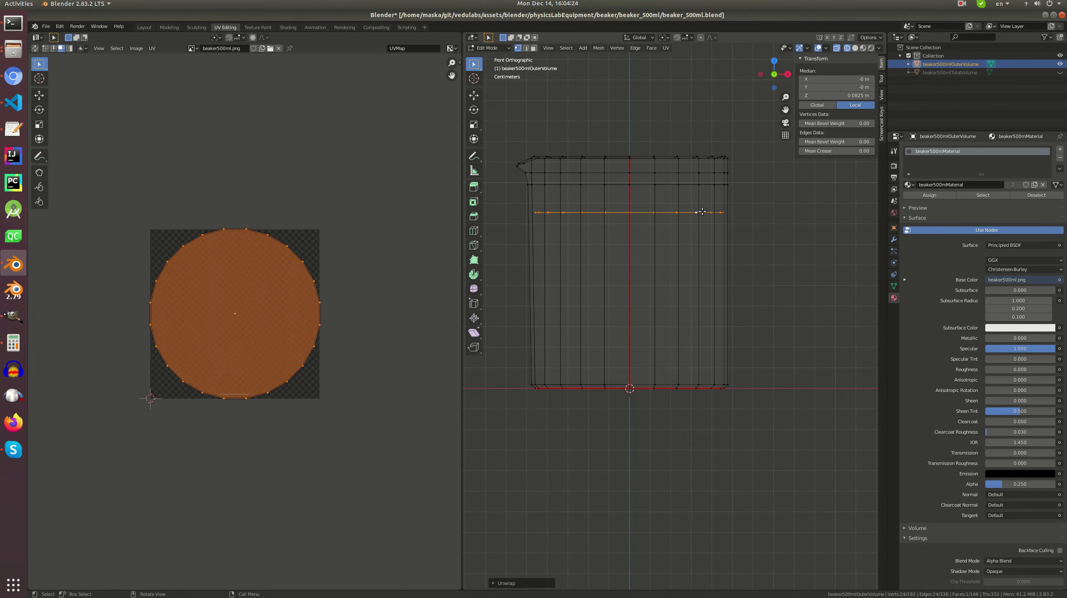
{"action": "key", "text": "ctrl+z"}
{"action": "key", "text": "u"}
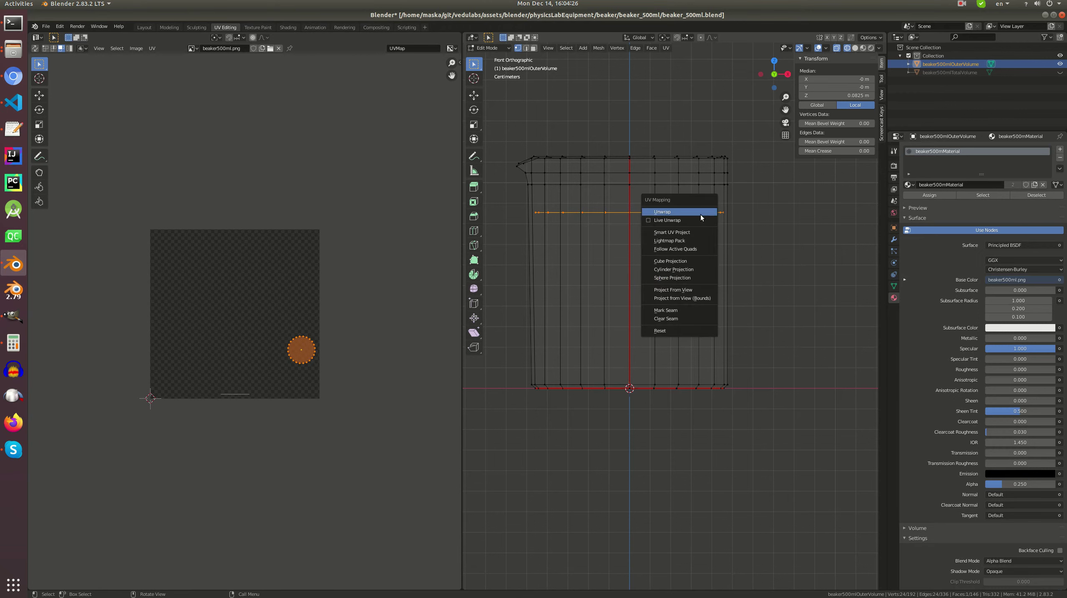
{"action": "left_click", "coordinate": [688, 280]}
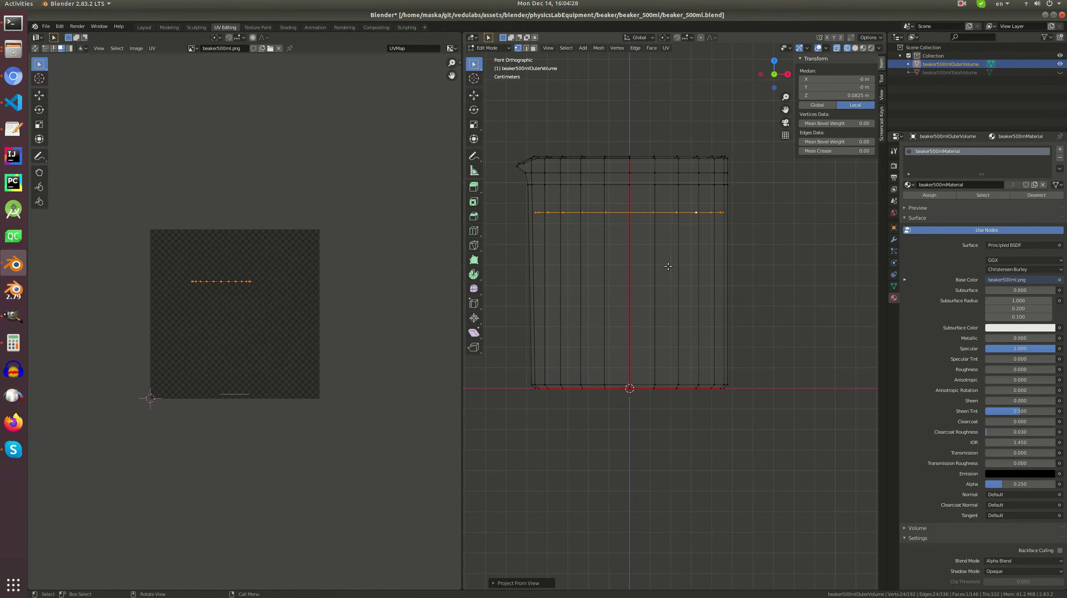
{"action": "key", "text": "x"}
{"action": "left_click", "coordinate": [655, 259]}
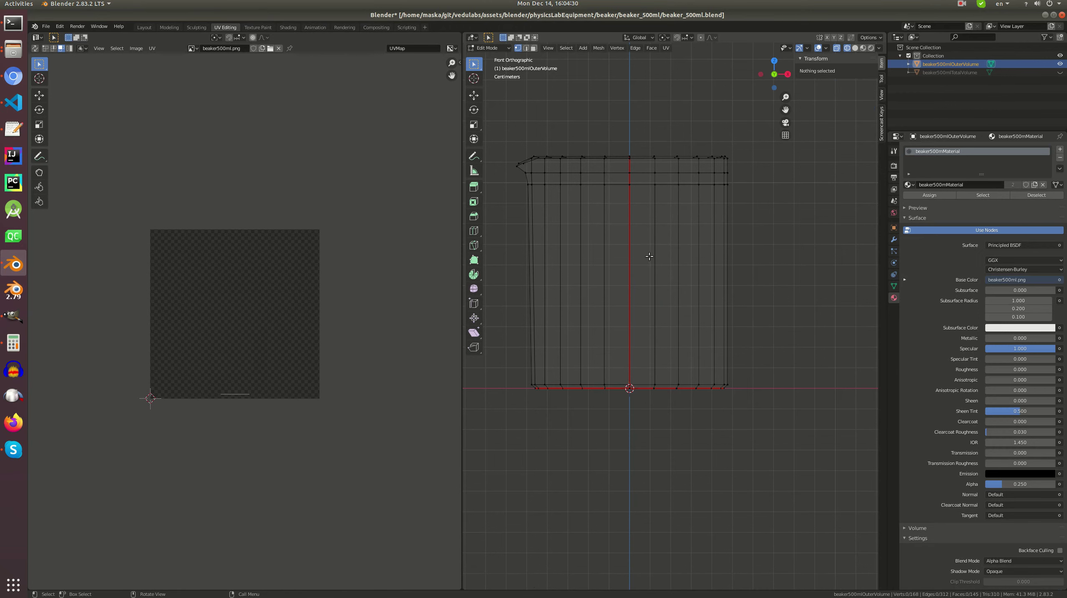
- Return to Object Mode and view the beaker in Material Preview shading
{"action": "key", "text": "Tab"}
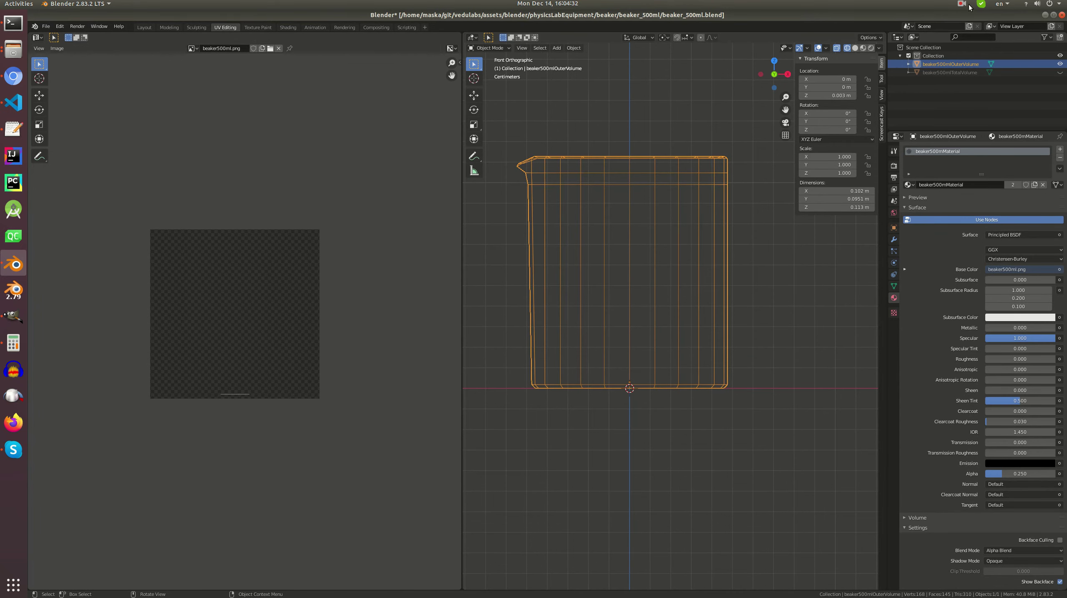
{"action": "middle_click_drag", "start_coordinate": [603, 239], "coordinate": [604, 295]}
{"action": "left_click", "coordinate": [863, 47]}
{"action": "mouse_move", "coordinate": [737, 176]}
{"action": "middle_mouse_down"}
{"action": "mouse_move", "coordinate": [677, 224]}
{"action": "mouse_move", "coordinate": [650, 226]}
{"action": "mouse_move", "coordinate": [649, 246]}
{"action": "mouse_move", "coordinate": [681, 276]}
{"action": "mouse_move", "coordinate": [714, 257]}
{"action": "mouse_move", "coordinate": [658, 269]}
{"action": "mouse_move", "coordinate": [691, 263]}
{"action": "middle_mouse_up"}
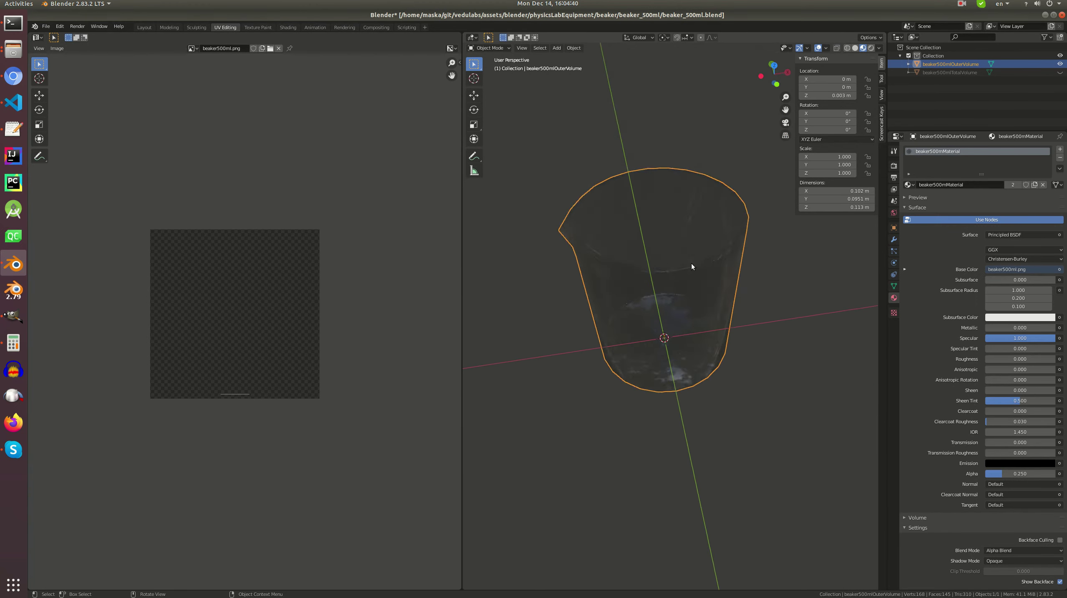
{"action": "scroll", "coordinate": [691, 263], "scroll_direction": "up", "scroll_amount": 3}
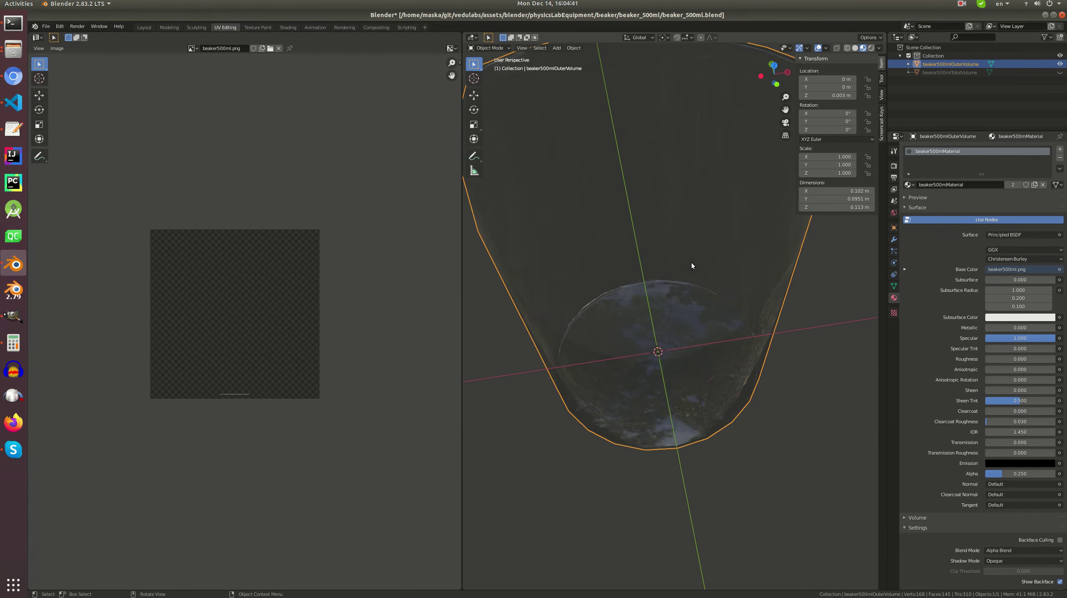
- Set the viewport Clip Start to 0.001 m and End to 10 m, then save
{"action": "left_click", "coordinate": [881, 95]}
{"action": "left_click", "coordinate": [863, 80]}
{"action": "type", "text": "0.001"}
{"action": "key", "text": "Return"}
{"action": "left_click", "coordinate": [855, 87]}
{"action": "type", "text": "10"}
{"action": "key", "text": "Return"}
{"action": "scroll", "coordinate": [735, 168], "scroll_direction": "down", "scroll_amount": 3}
{"action": "key", "text": "ctrl+s"}
- Save again, reselect the beaker and look at it from the front view
{"action": "middle_click_drag", "start_coordinate": [670, 179], "coordinate": [640, 166]}
{"action": "key", "text": "alt+a"}
{"action": "scroll", "coordinate": [636, 179], "scroll_direction": "up", "scroll_amount": 2}
{"action": "key", "text": "ctrl+s"}
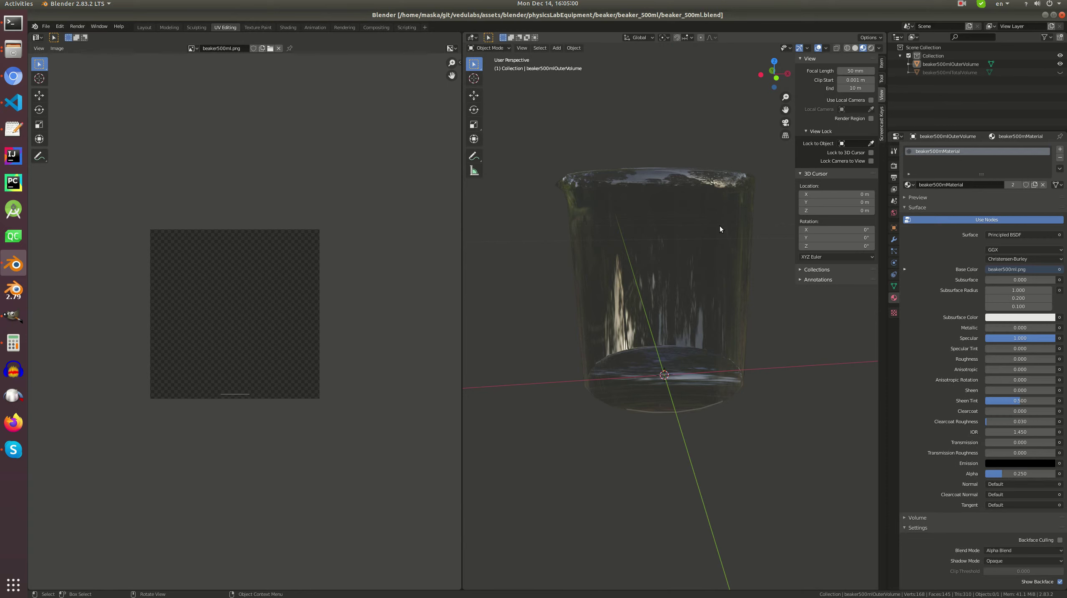
{"action": "left_click", "coordinate": [719, 237]}
{"action": "key", "text": "KP_1"}
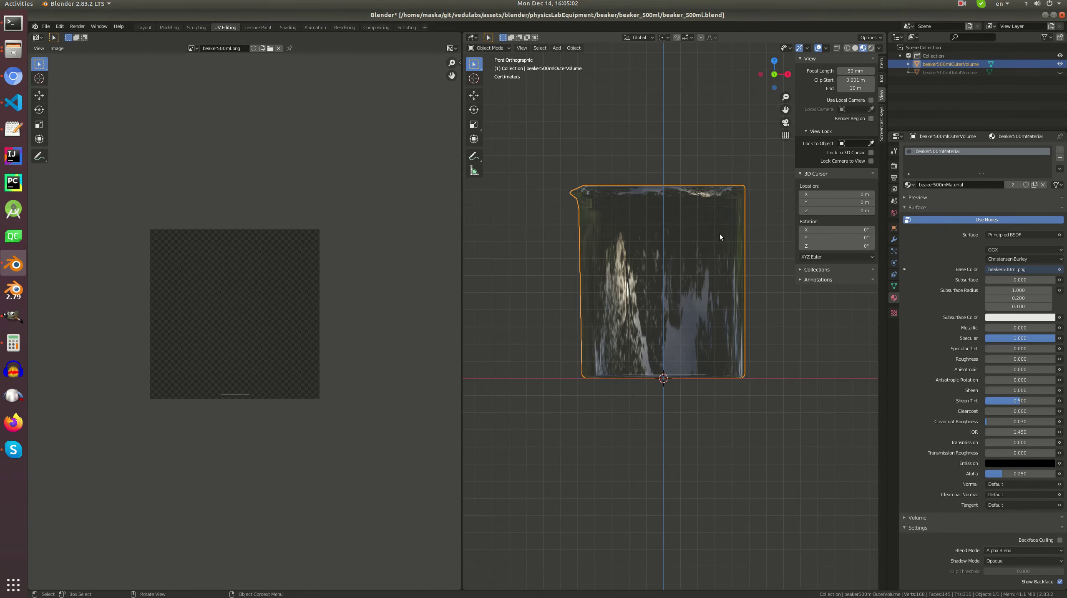
- Enter Edit Mode on the beaker mesh and clear its selection
{"action": "key", "text": "Tab"}
{"action": "scroll", "coordinate": [743, 276], "scroll_direction": "up", "scroll_amount": 2}
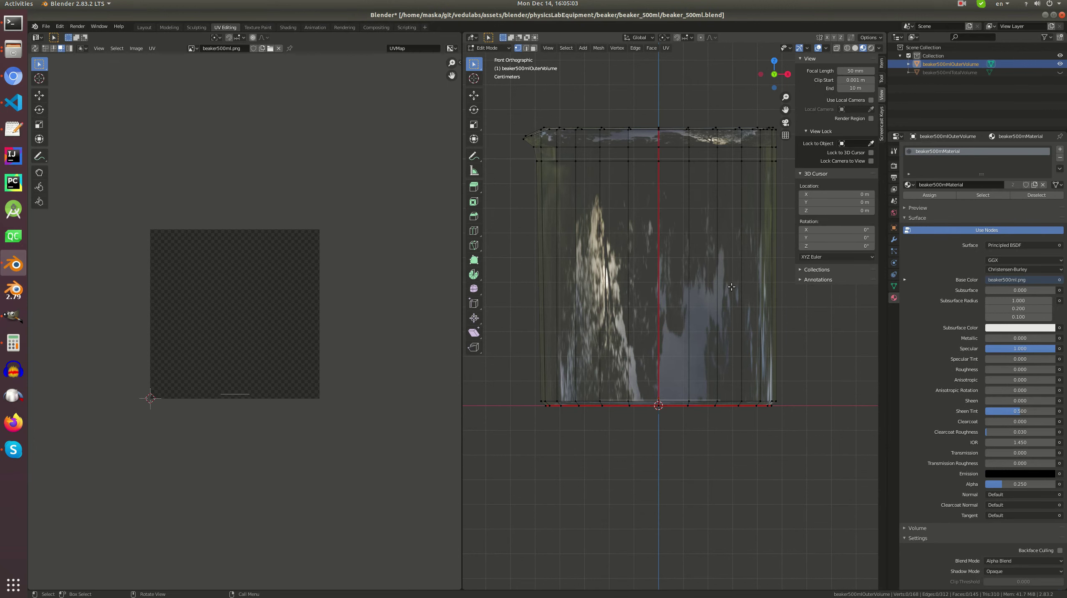
{"action": "left_click", "coordinate": [734, 399], "text": "alt"}
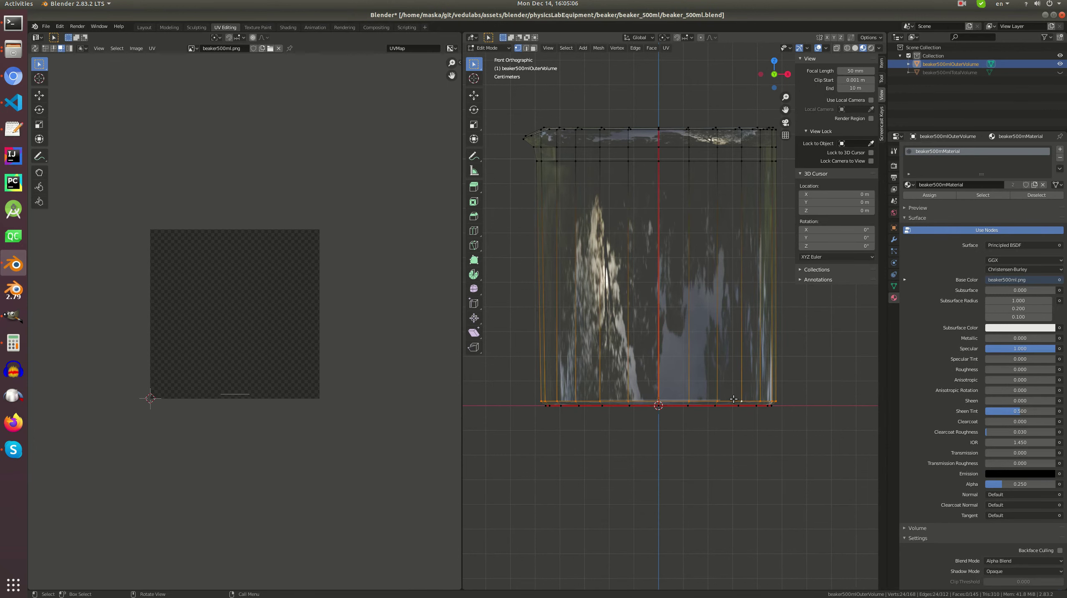
{"action": "key", "text": "shift"}
{"action": "key", "text": "a"}
{"action": "key", "text": "alt+a"}
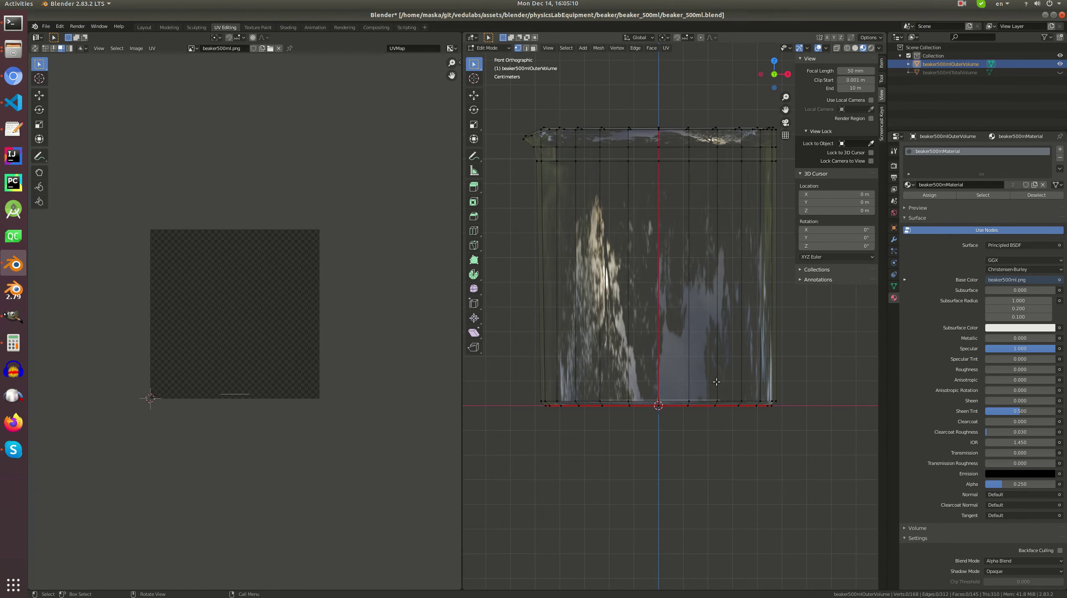
- Loop-cut a new edge loop around the wall and set its median Z to 0.0825 m
{"action": "key", "text": "ctrl+r"}
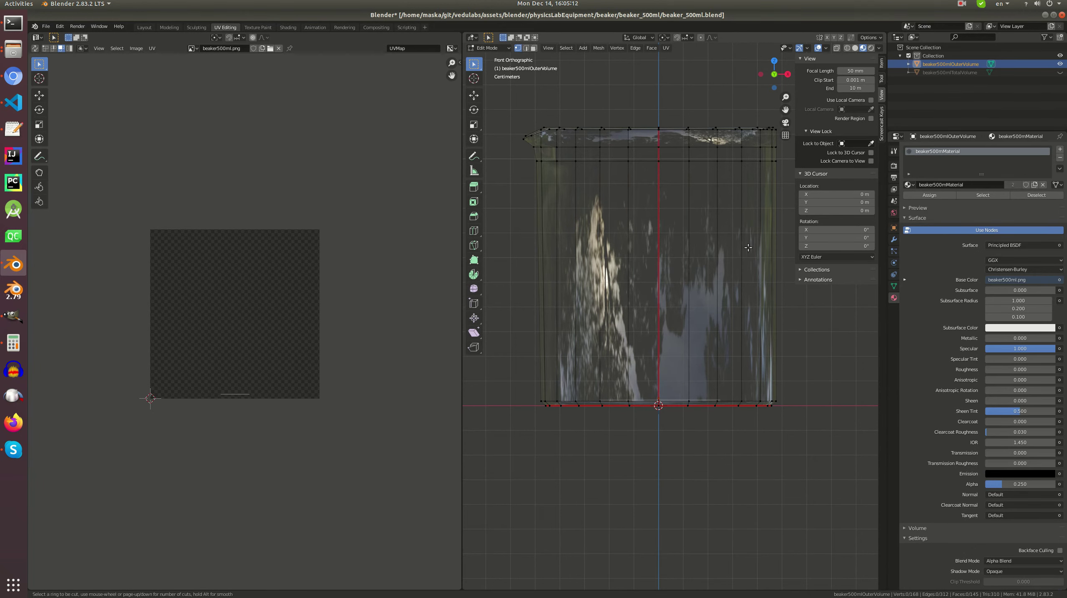
{"action": "left_click", "coordinate": [771, 296]}
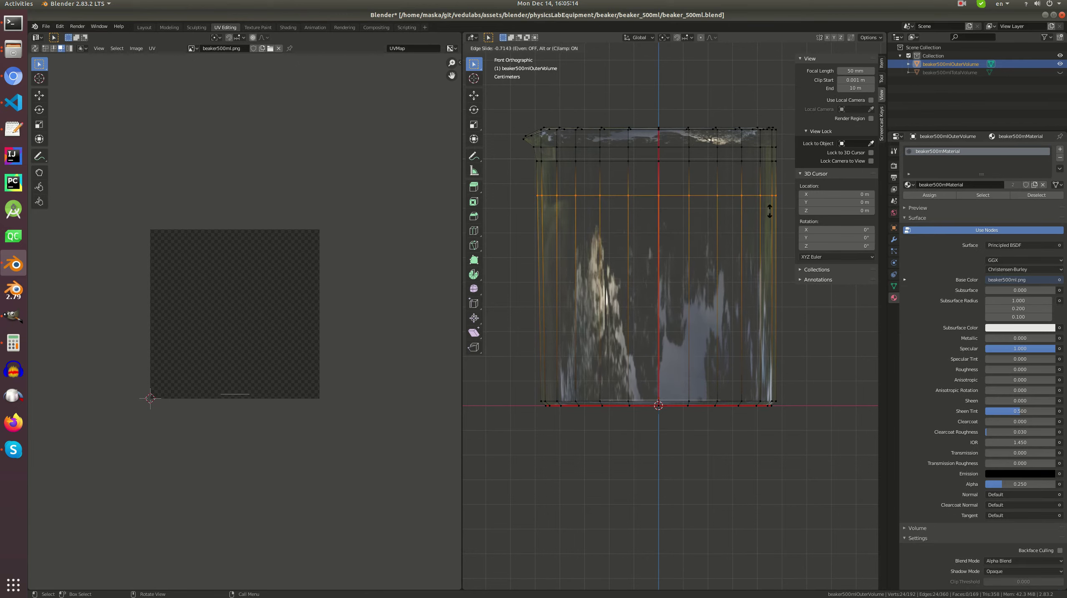
{"action": "left_click", "coordinate": [770, 210]}
{"action": "left_click", "coordinate": [881, 63]}
{"action": "double_click", "coordinate": [846, 96]}
{"action": "left_click", "coordinate": [817, 95]}
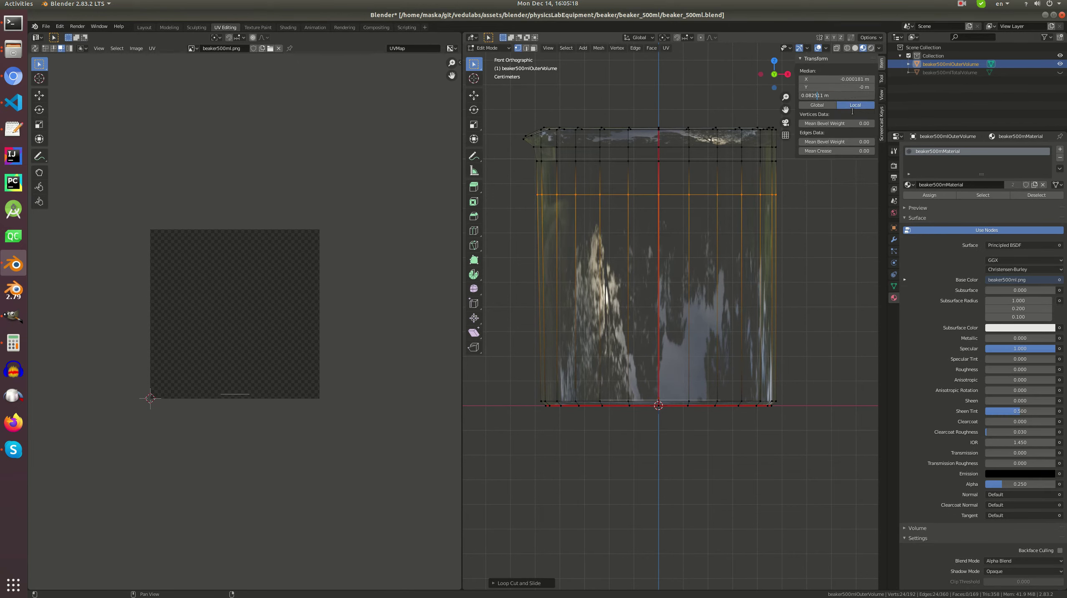
{"action": "key", "text": "Delete"}
{"action": "key", "text": "Delete"}
{"action": "type", "text": "5"}
{"action": "key", "text": "Return"}
- Inspect the mesh from an orbited view, return to front view and reselect the new loop
{"action": "key", "text": "a"}
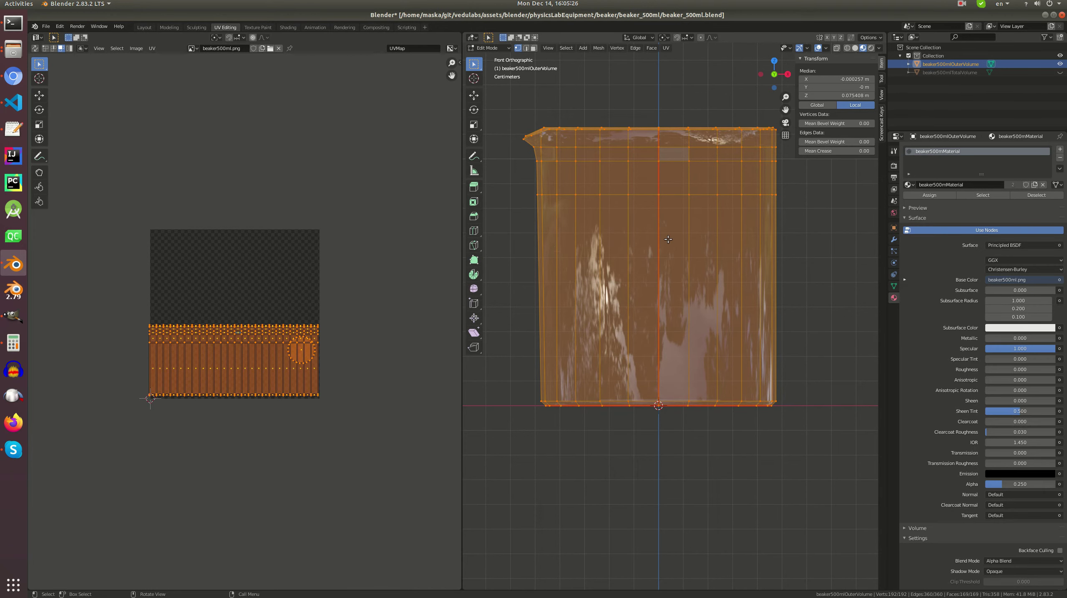
{"action": "key", "text": "alt+a"}
{"action": "left_click", "coordinate": [749, 195], "text": "alt"}
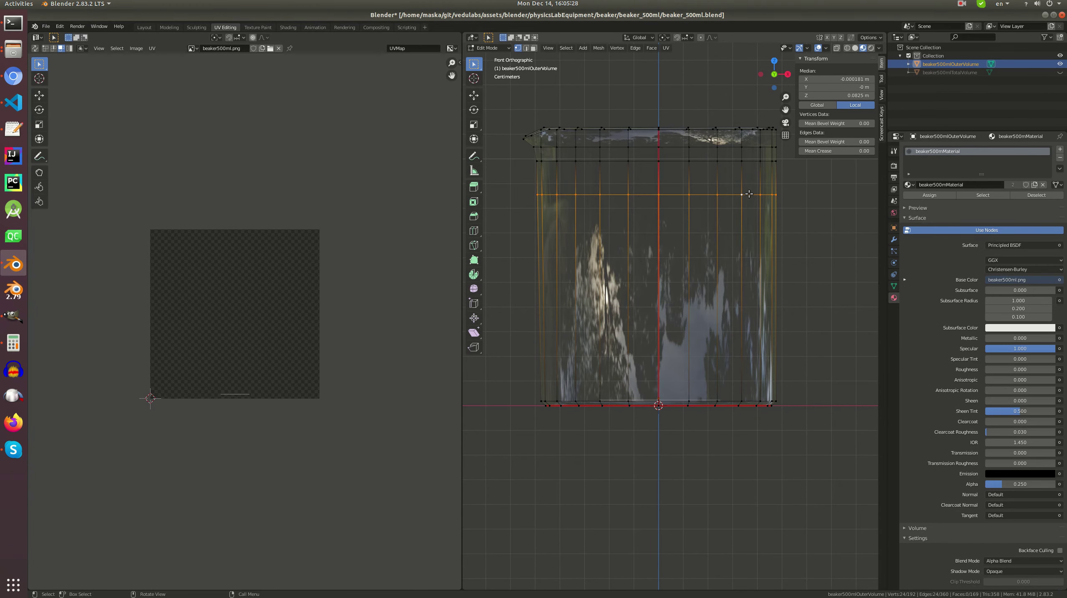
{"action": "key", "text": "a"}
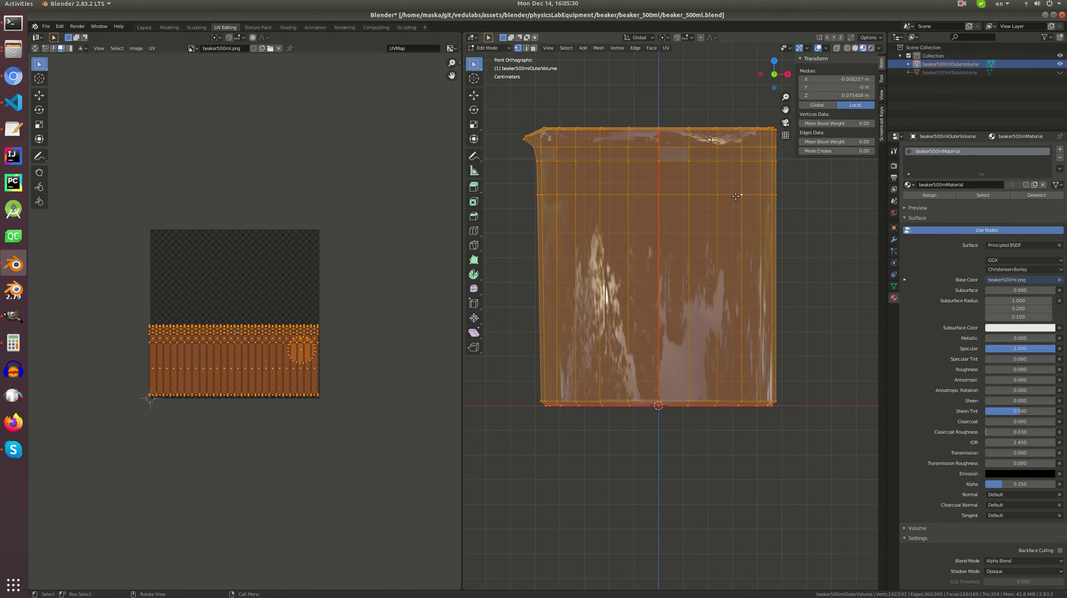
{"action": "middle_click_drag", "start_coordinate": [736, 196], "coordinate": [694, 250]}
{"action": "key", "text": "g"}
{"action": "right_click", "coordinate": [679, 218]}
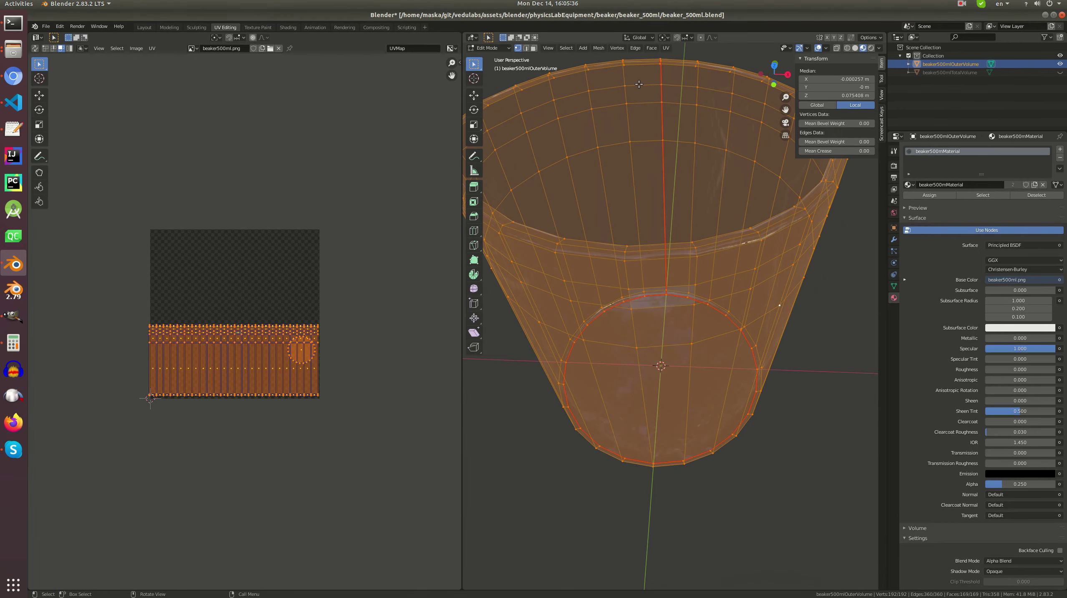
{"action": "scroll", "coordinate": [660, 157], "scroll_direction": "down", "scroll_amount": 4}
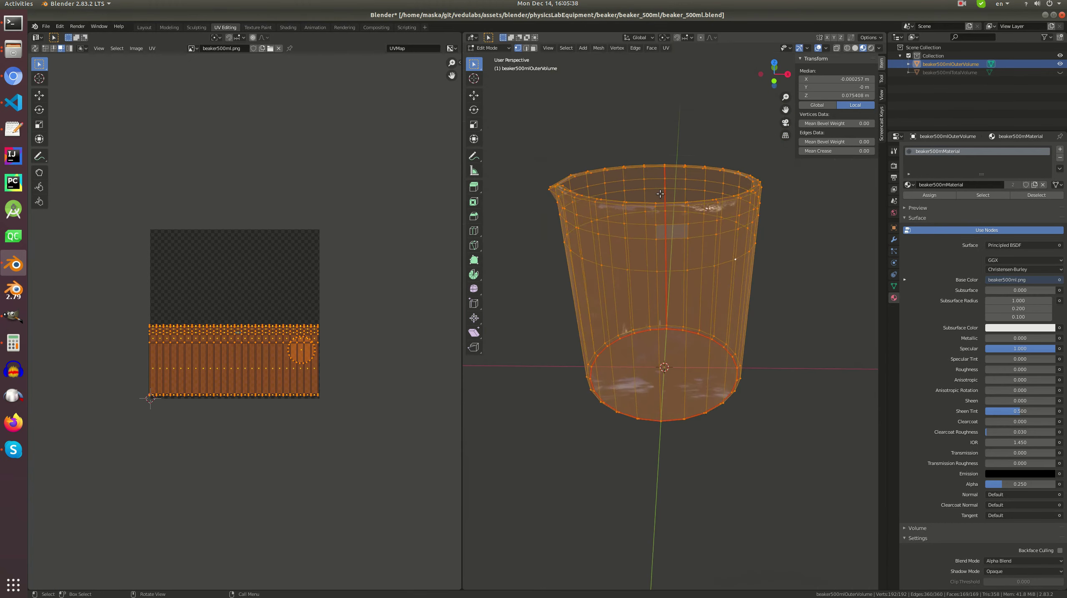
{"action": "key", "text": "KP_1"}
{"action": "scroll", "coordinate": [697, 243], "scroll_direction": "up", "scroll_amount": 2}
{"action": "left_click", "coordinate": [716, 193], "text": "alt"}
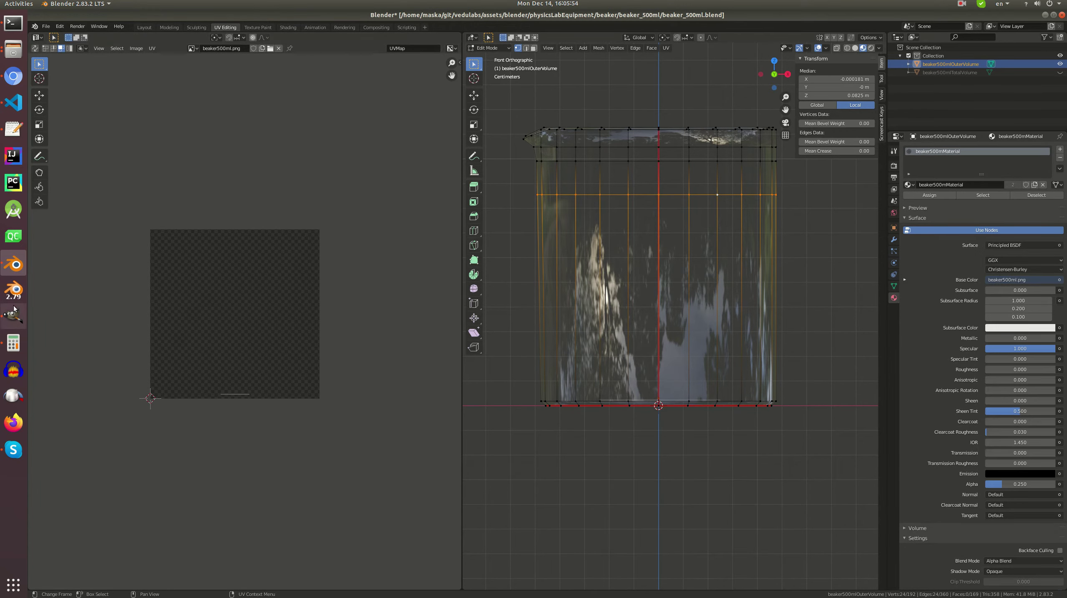
{"action": "key", "text": "alt+Tab"}
- Save beaker500ml.xcf, export it as beaker500ml.png and reload the image in Blender
{"action": "key", "text": "ctrl+s"}
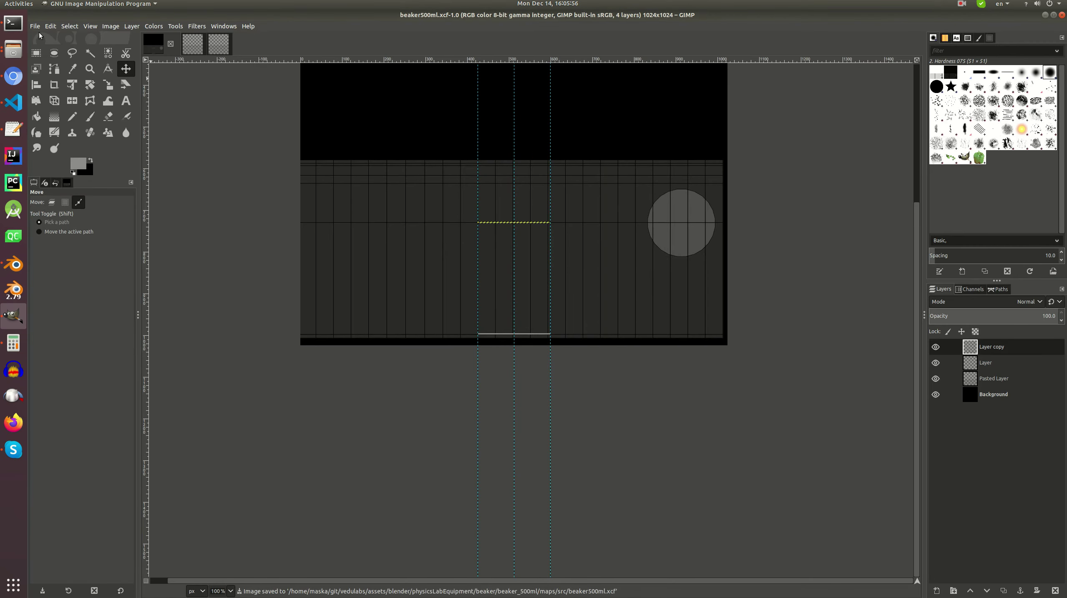
{"action": "left_click", "coordinate": [43, 27]}
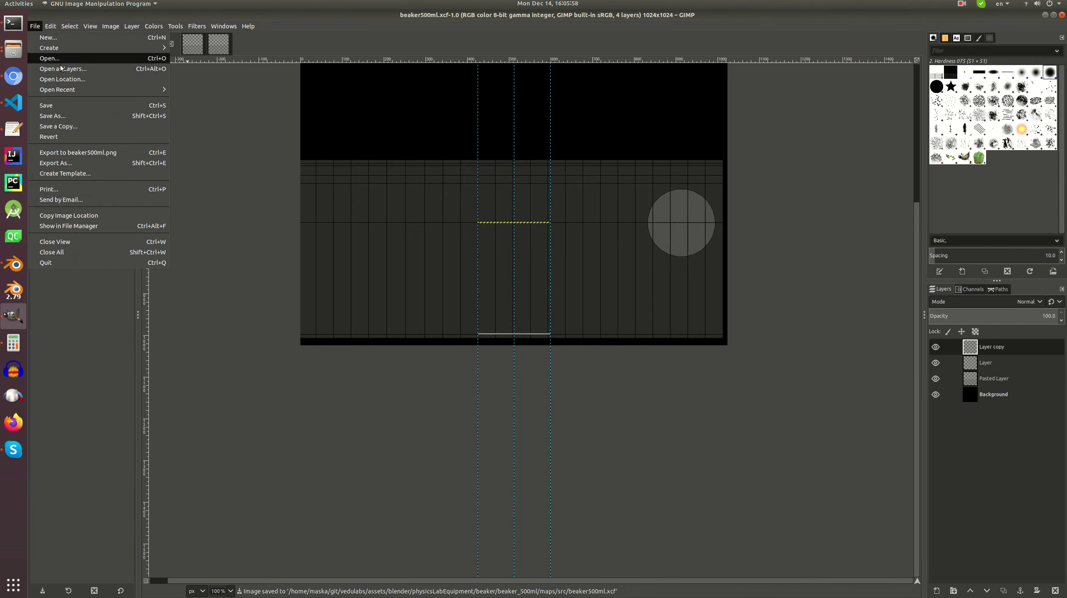
{"action": "left_click", "coordinate": [103, 159]}
{"action": "left_click", "coordinate": [13, 264]}
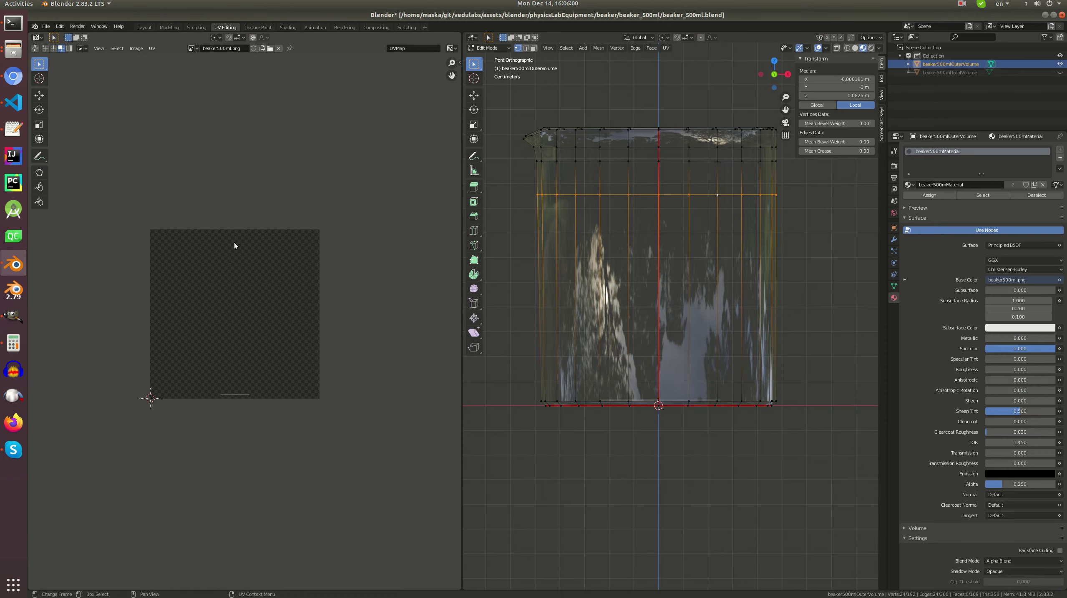
{"action": "key", "text": "alt+r"}
{"action": "key", "text": "alt+Tab"}
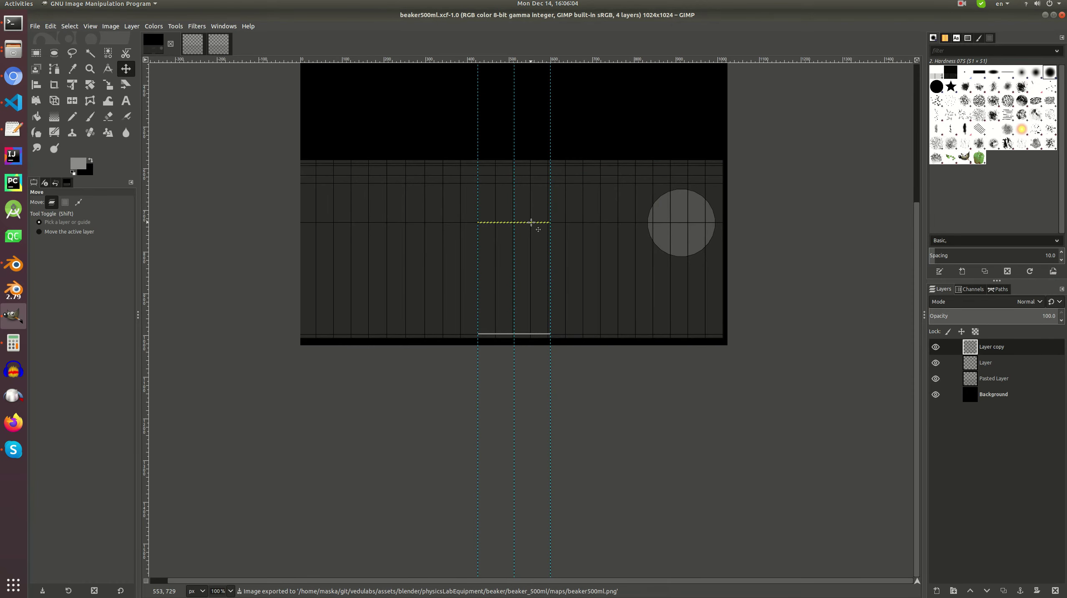
- Move the Layer copy strip up 104 px with the Move tool
{"action": "key", "text": "g"}
{"action": "key", "text": "m"}
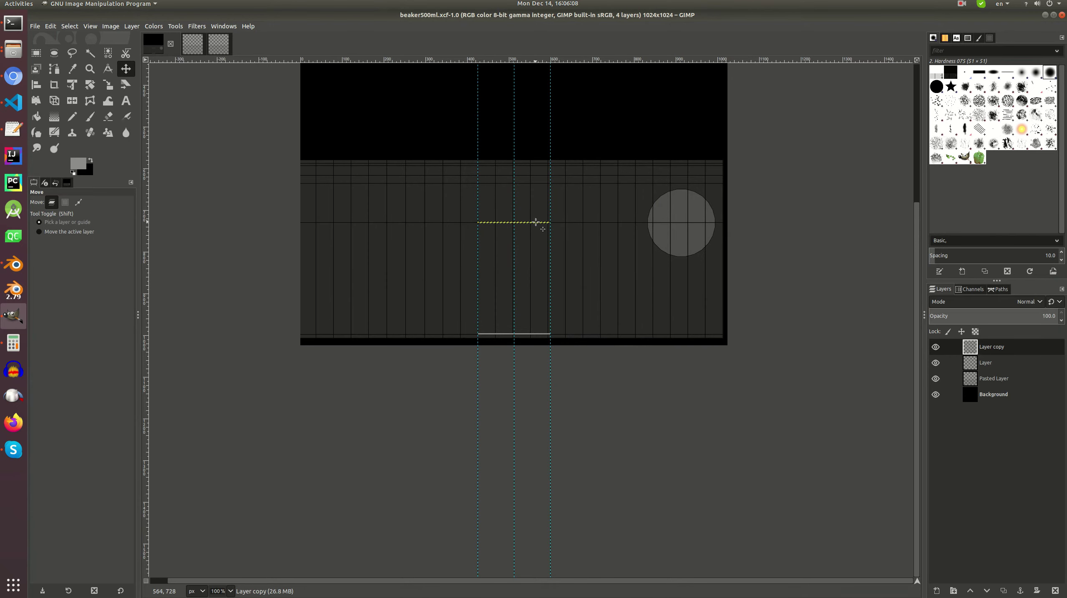
{"action": "scroll", "coordinate": [535, 221], "scroll_direction": "up", "scroll_amount": 5}
{"action": "key", "text": "ctrl"}
{"action": "left_click_drag", "start_coordinate": [571, 313], "coordinate": [571, 196]}
- Discard an accidental duplicate image, re-export the texture and reload it in Blender
{"action": "key", "text": "ctrl+d"}
{"action": "key", "text": "ctrl+e"}
{"action": "key", "text": "Escape"}
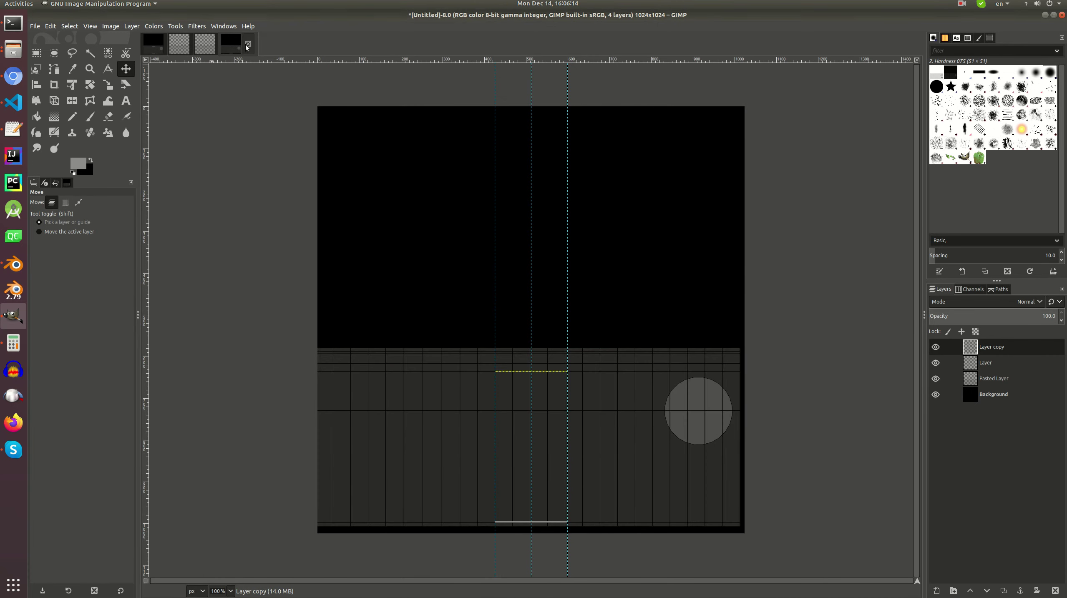
{"action": "left_click", "coordinate": [248, 44]}
{"action": "left_click", "coordinate": [607, 356]}
{"action": "left_click", "coordinate": [153, 43]}
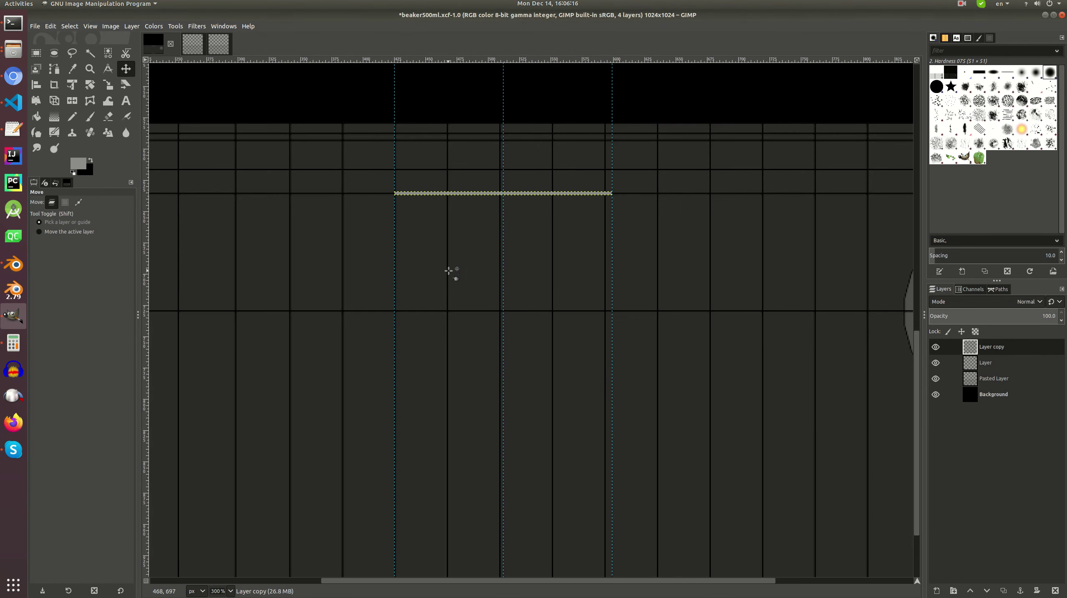
{"action": "key", "text": "ctrl+e"}
{"action": "key", "text": "alt+Tab"}
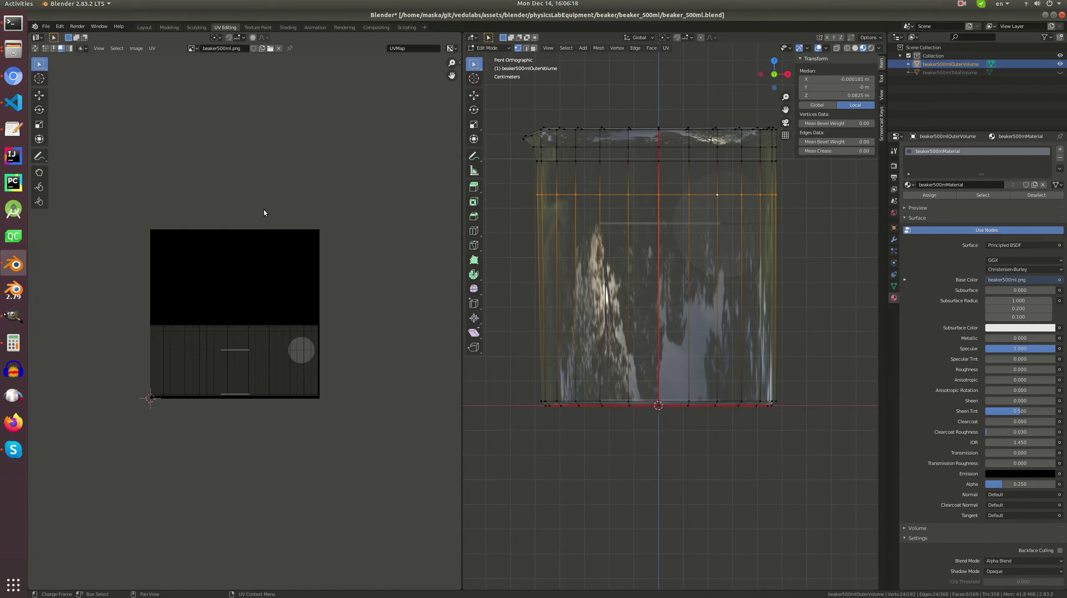
{"action": "key", "text": "alt+r"}
{"action": "key", "text": "alt+Tab"}
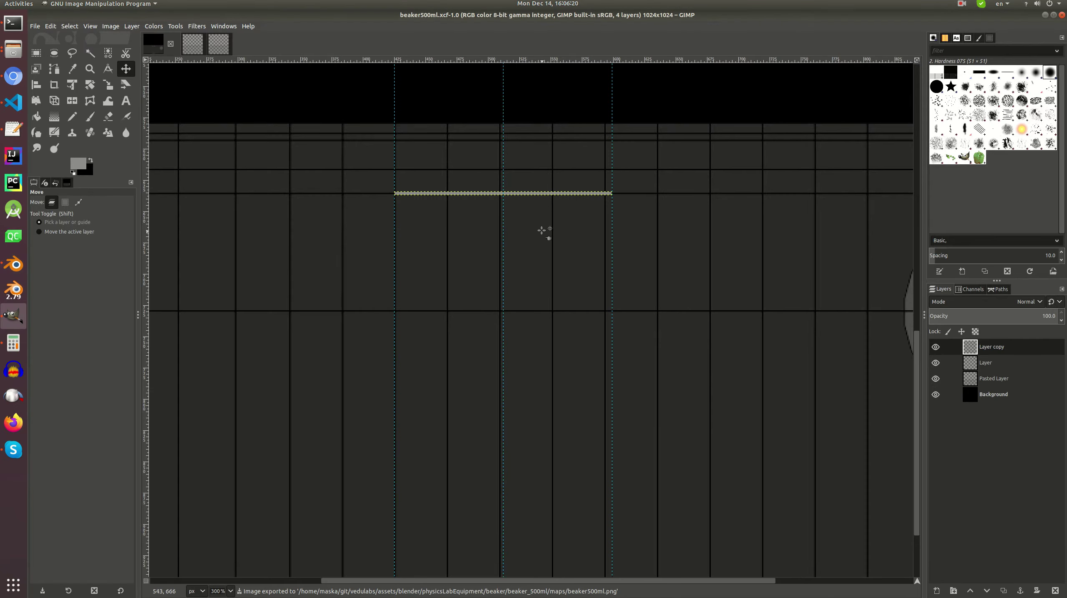
- Drag the grey line lower, save, re-export and reload it in Blender
{"action": "left_click_drag", "start_coordinate": [541, 201], "coordinate": [543, 221]}
{"action": "key", "text": "ctrl+s"}
{"action": "key", "text": "ctrl+e"}
{"action": "key", "text": "alt+Tab"}
{"action": "key", "text": "alt+r"}
{"action": "key", "text": "alt+Tab"}
- Nudge the grey line down twice, re-exporting and reloading the texture in Blender each time
{"action": "key", "text": "Down"}
{"action": "key", "text": "Down"}
{"action": "key", "text": "Down"}
{"action": "key", "text": "Down"}
{"action": "key", "text": "Down"}
{"action": "key", "text": "Down"}
{"action": "key", "text": "Down"}
{"action": "key", "text": "Down"}
{"action": "key", "text": "Down"}
{"action": "key", "text": "Down"}
{"action": "key", "text": "Down"}
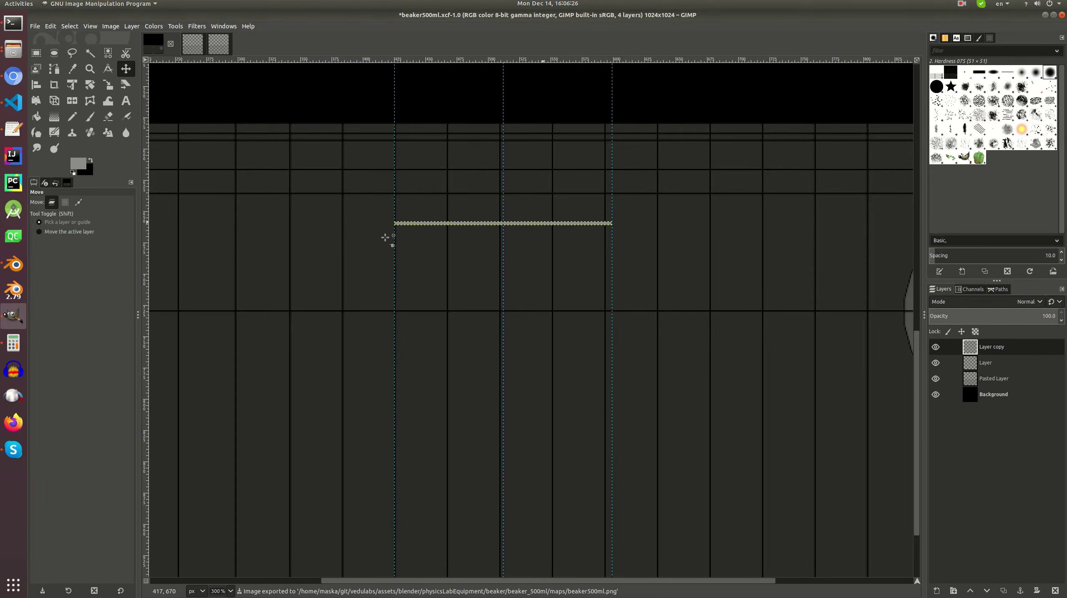
{"action": "key", "text": "ctrl+s"}
{"action": "key", "text": "ctrl+e"}
{"action": "key", "text": "alt+Tab"}
{"action": "key", "text": "alt+r"}
{"action": "key", "text": "alt+Tab"}
{"action": "key", "text": "Down"}
- Nudge the line down further, check it in Blender and save the image
{"action": "key", "text": "Down"}
{"action": "key", "text": "Down"}
{"action": "key", "text": "Down"}
{"action": "key", "text": "Down"}
{"action": "key", "text": "ctrl+e"}
{"action": "key", "text": "alt+Tab"}
{"action": "key", "text": "alt+r"}
{"action": "key", "text": "alt+Tab"}
{"action": "key", "text": "Down"}
{"action": "key", "text": "Down"}
{"action": "key", "text": "Down"}
{"action": "key", "text": "Down"}
{"action": "key", "text": "Down"}
{"action": "key", "text": "Down"}
{"action": "key", "text": "Down"}
{"action": "key", "text": "Down"}
{"action": "key", "text": "Down"}
{"action": "key", "text": "Down"}
{"action": "key", "text": "Down"}
{"action": "key", "text": "Down"}
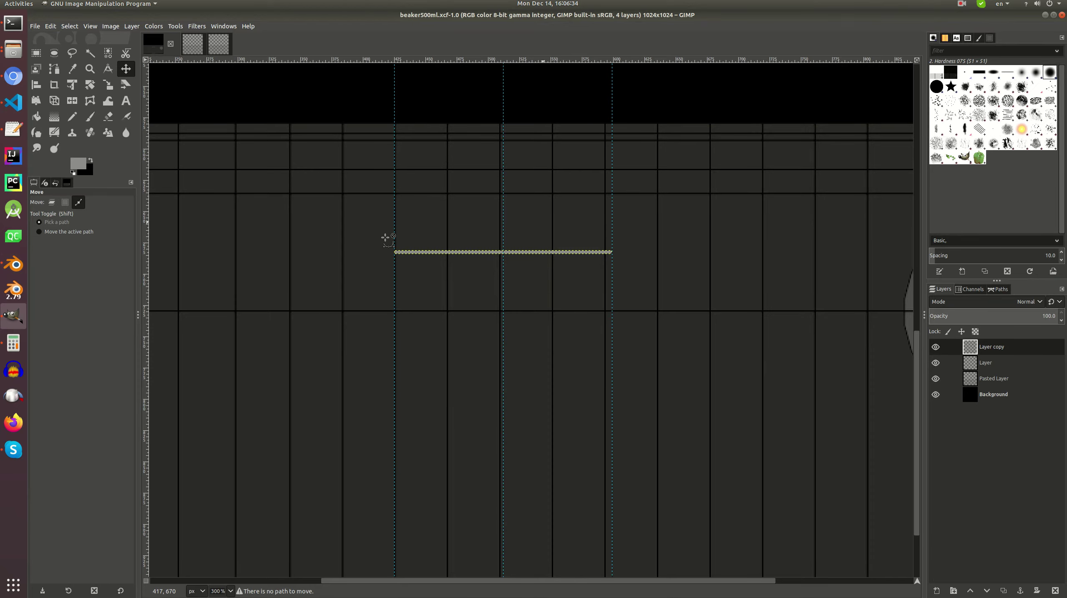
{"action": "key", "text": "ctrl+e"}
{"action": "key", "text": "alt+Tab"}
{"action": "key", "text": "alt+r"}
{"action": "key", "text": "alt+Tab"}
{"action": "key", "text": "Down"}
{"action": "key", "text": "Down"}
{"action": "key", "text": "ctrl+s"}
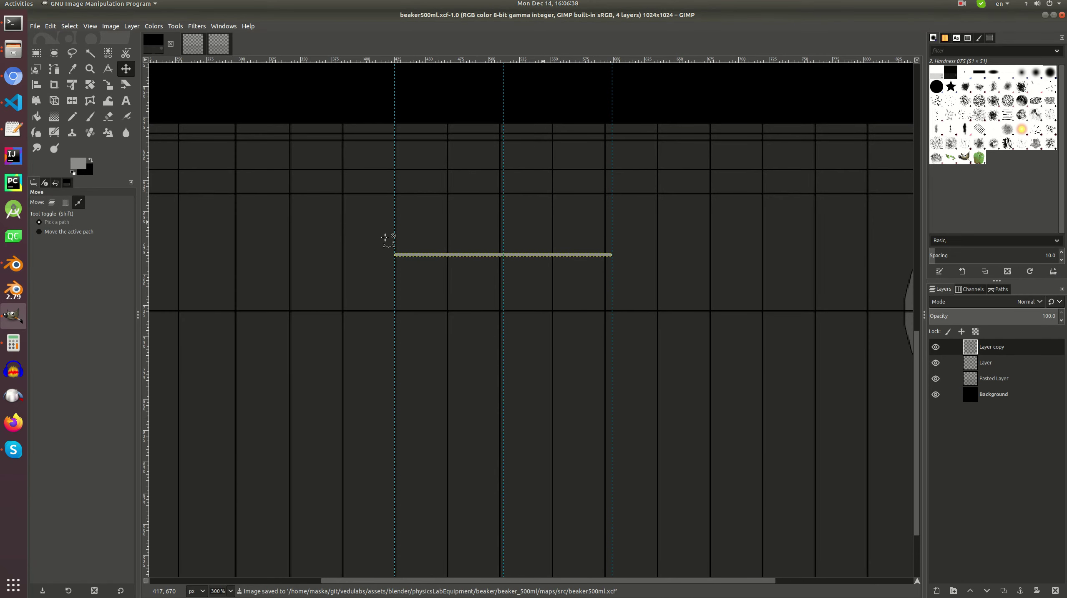
{"action": "key", "text": "alt+r"}
{"action": "key", "text": "Escape"}
{"action": "key", "text": "alt+Tab"}
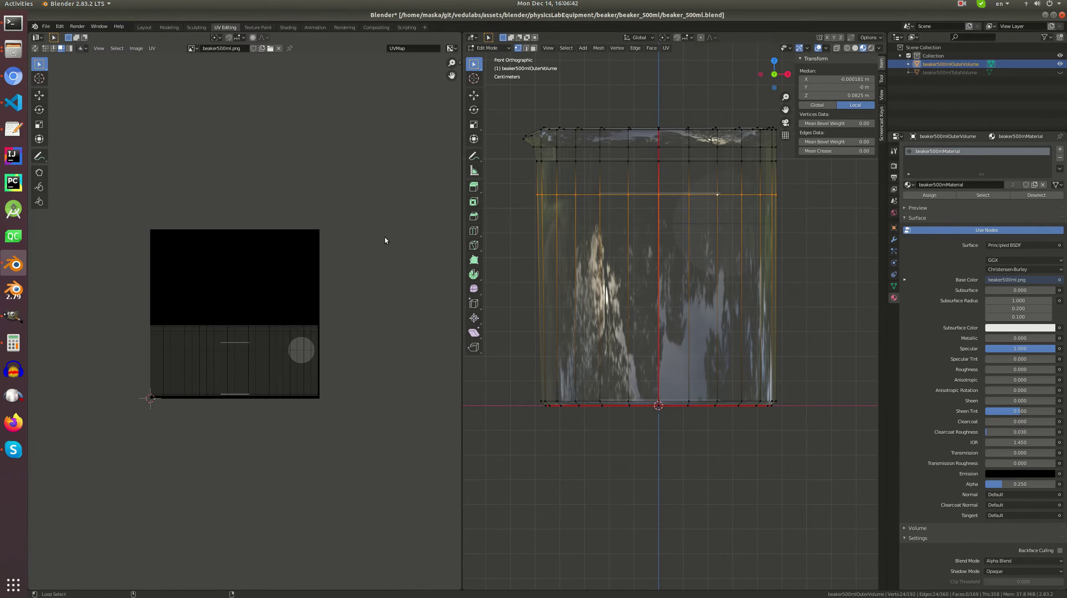
{"action": "key", "text": "alt+Tab"}
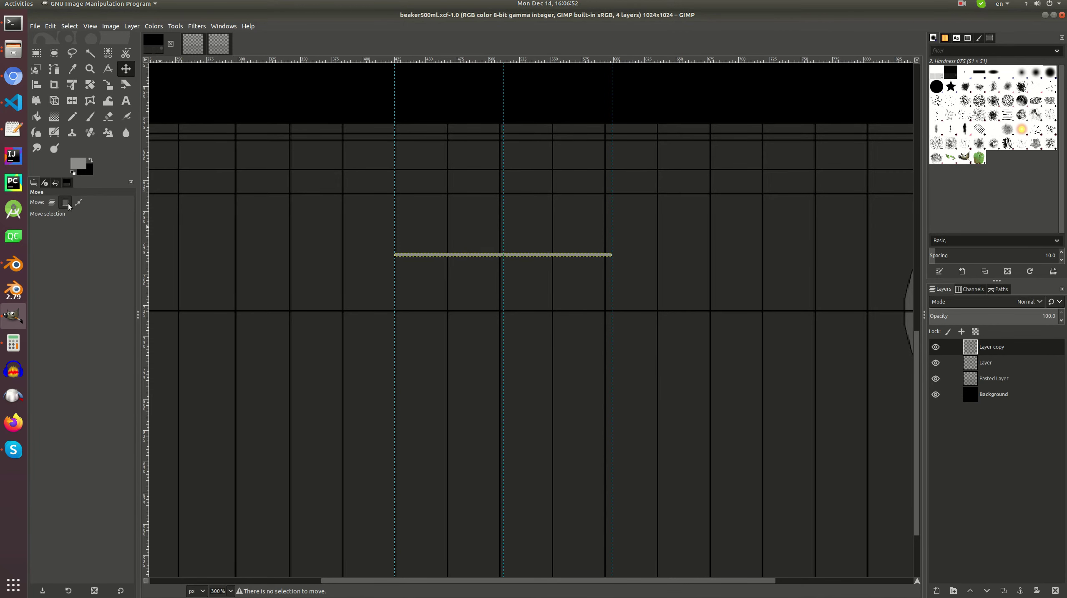
- Set the Move tool back to acting on layers and pick the grey line's layer
{"action": "left_click", "coordinate": [51, 202]}
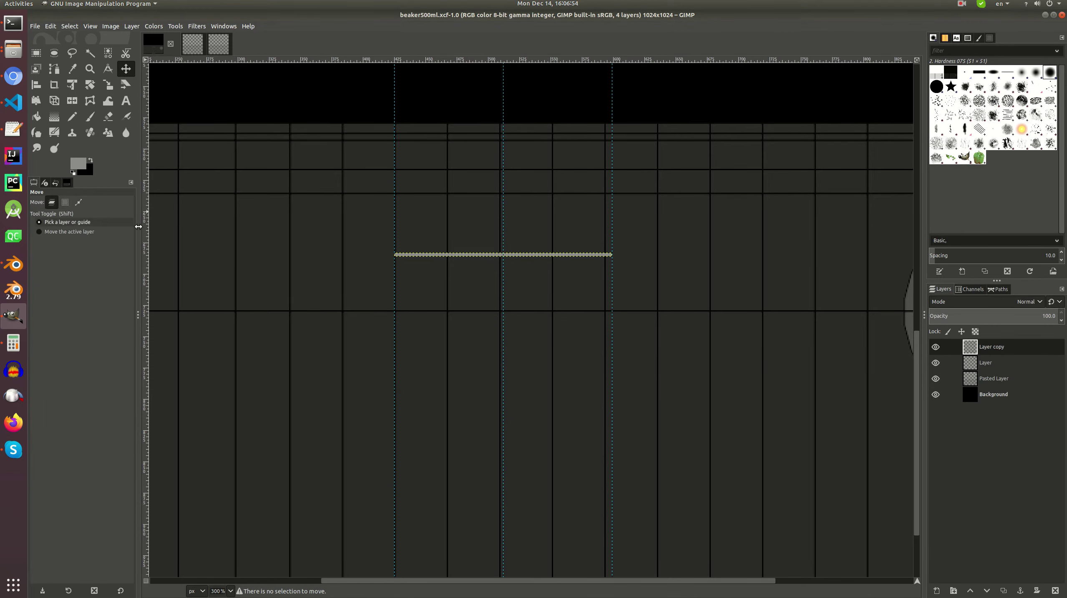
{"action": "left_click", "coordinate": [522, 254]}
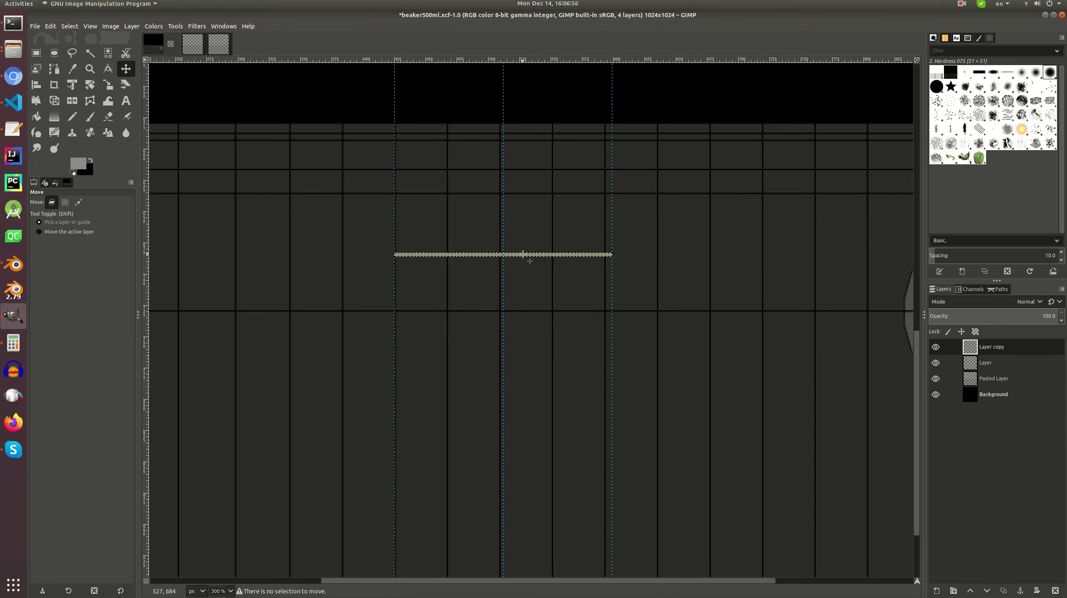
{"action": "key", "text": "alt+Tab"}
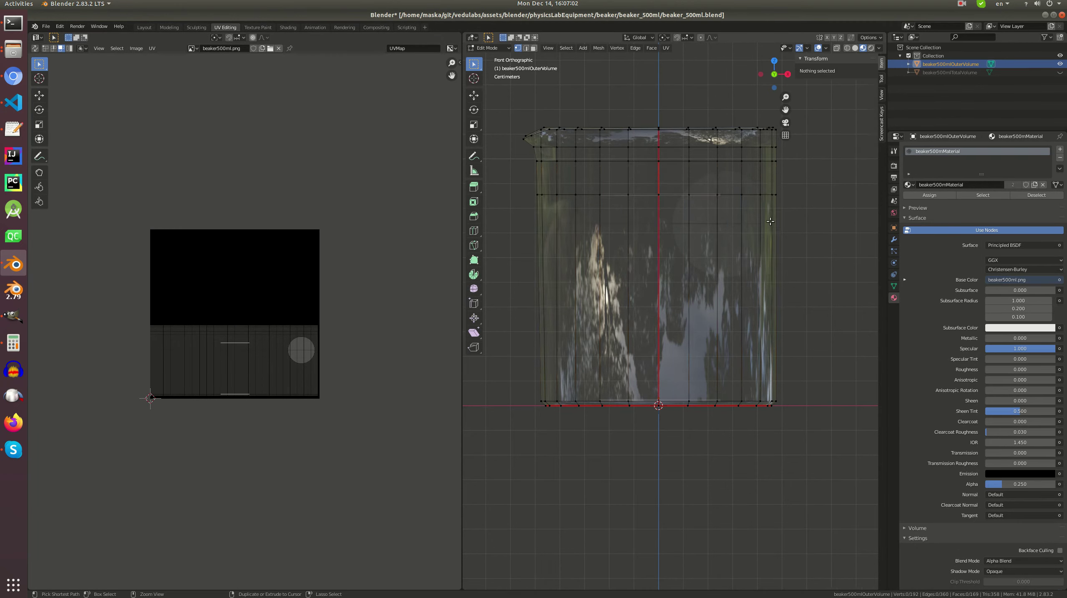
- Orbit and front-view the beaker, switch to Object Mode and save beaker_500ml.blend
{"action": "middle_click_drag", "start_coordinate": [730, 226], "coordinate": [770, 221]}
{"action": "key", "text": "a"}
{"action": "key", "text": "alt+a"}
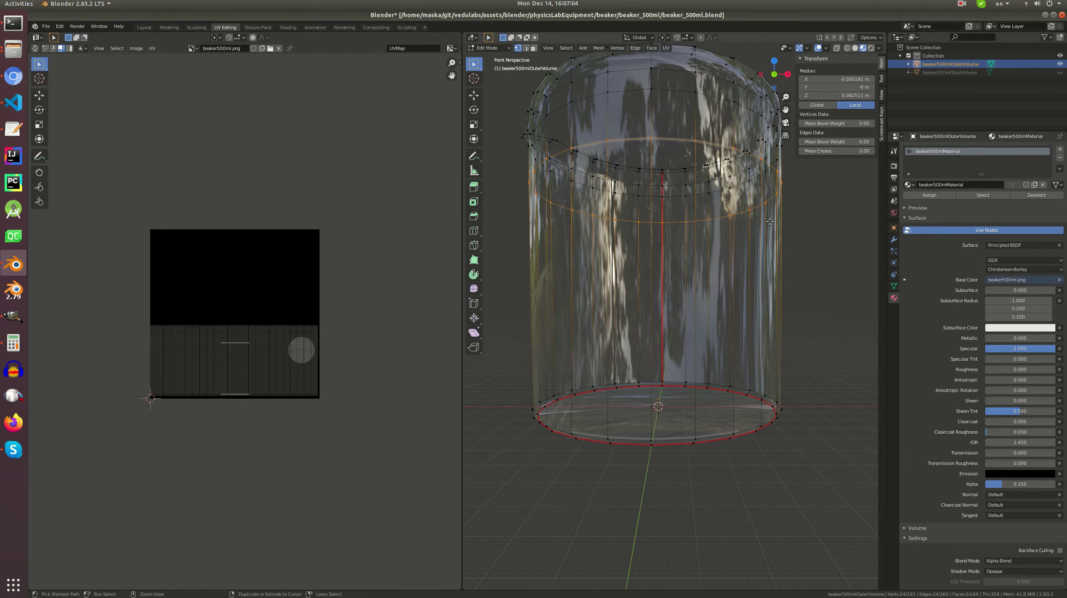
{"action": "key", "text": "KP_1"}
{"action": "key", "text": "Tab"}
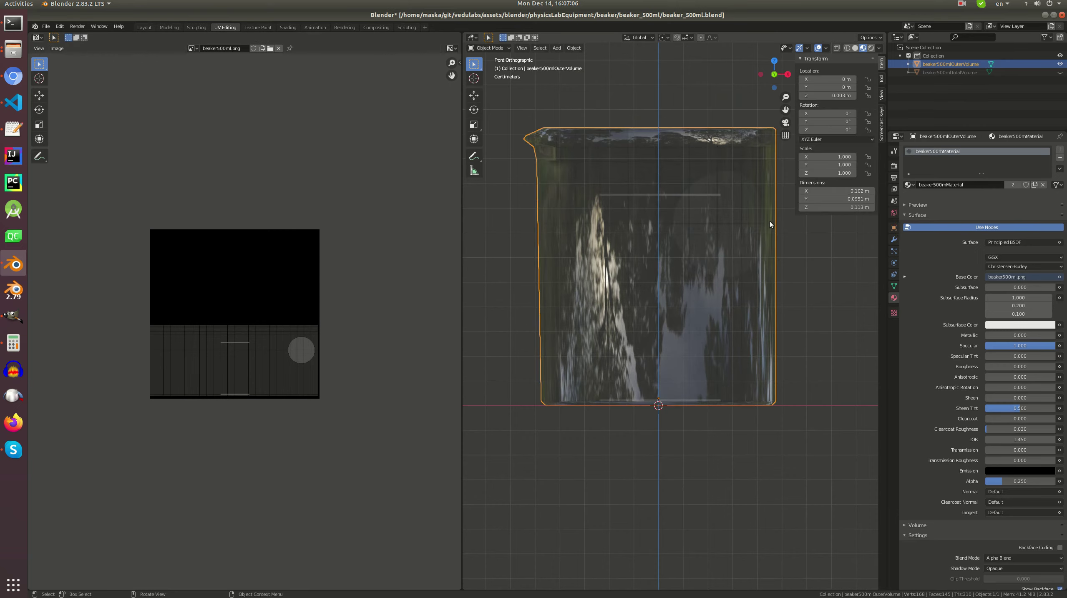
{"action": "key", "text": "ctrl+s"}
{"action": "middle_click_drag", "start_coordinate": [746, 222], "coordinate": [682, 224]}
{"action": "key", "text": "alt+a"}
{"action": "scroll", "coordinate": [723, 242], "scroll_direction": "down", "scroll_amount": 2}
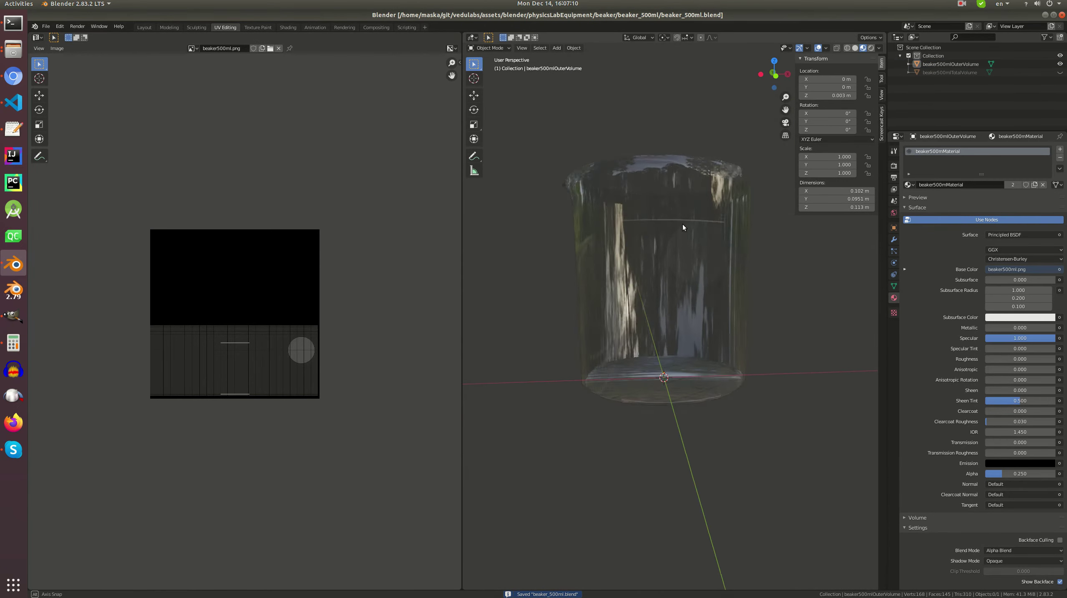
{"action": "key", "text": "alt+Tab"}
{"action": "scroll", "coordinate": [578, 261], "scroll_direction": "down", "scroll_amount": 3, "text": "ctrl"}
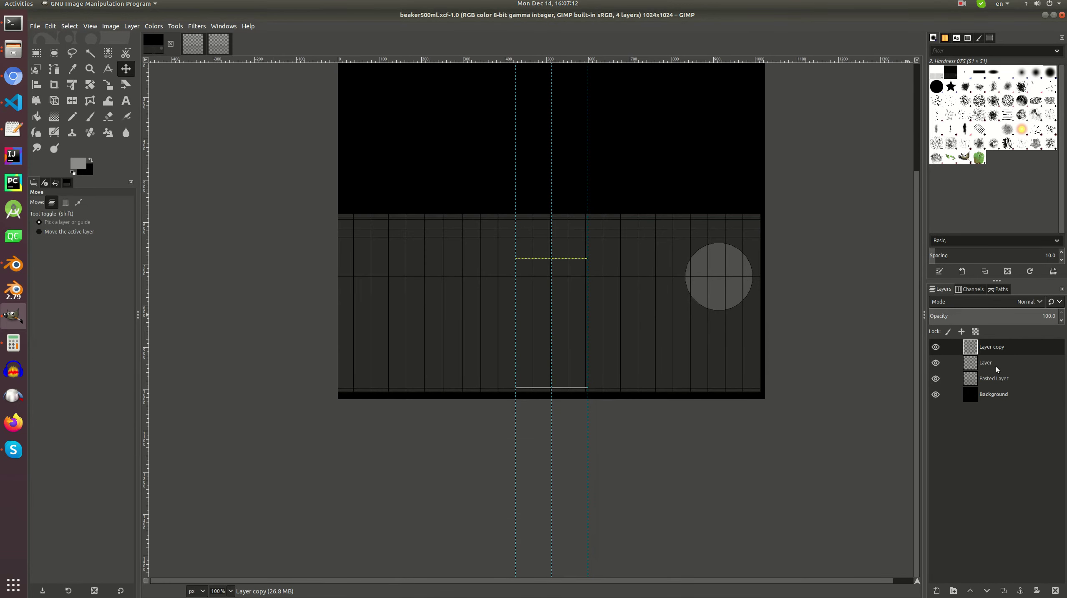
- Delete the Pasted Layer grid and place a horizontal guide on the lower grey bar
{"action": "left_click", "coordinate": [996, 379]}
{"action": "left_click", "coordinate": [1054, 590]}
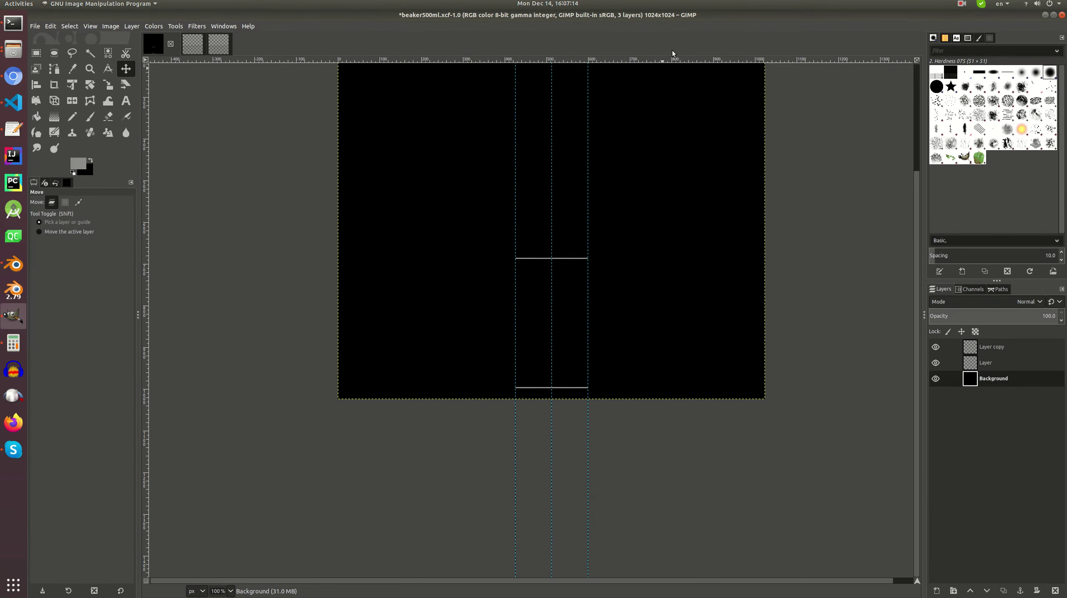
{"action": "left_click_drag", "start_coordinate": [705, 63], "coordinate": [732, 388]}
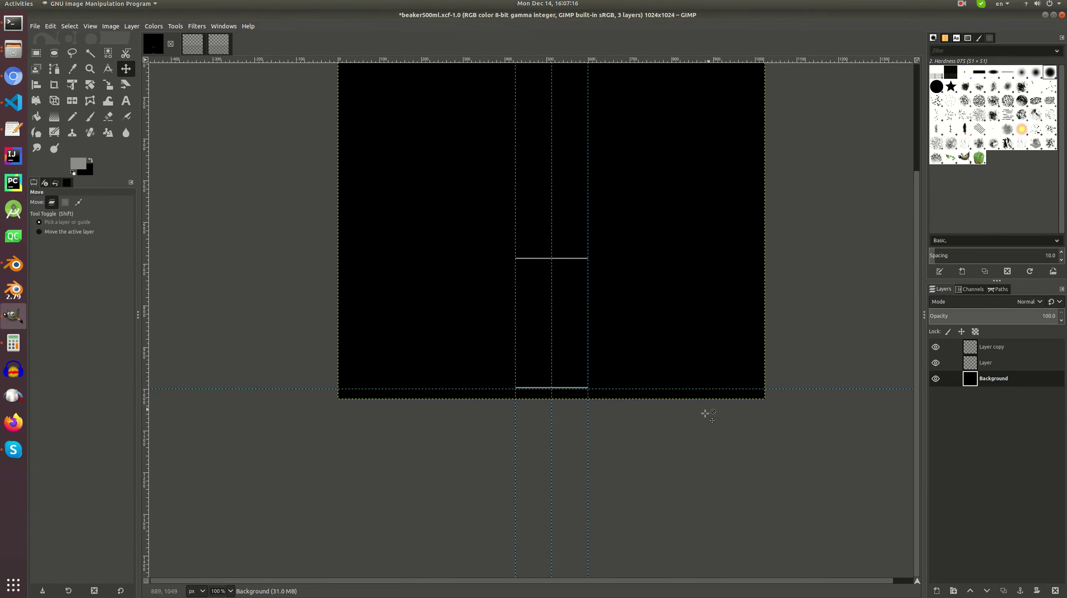
{"action": "scroll", "coordinate": [670, 419], "scroll_direction": "up", "scroll_amount": 4, "text": "ctrl"}
{"action": "scroll", "coordinate": [641, 322], "scroll_direction": "up", "scroll_amount": 1, "text": "ctrl"}
{"action": "middle_click_drag", "start_coordinate": [307, 251], "coordinate": [752, 259]}
{"action": "scroll", "coordinate": [590, 289], "scroll_direction": "up", "scroll_amount": 2, "text": "ctrl"}
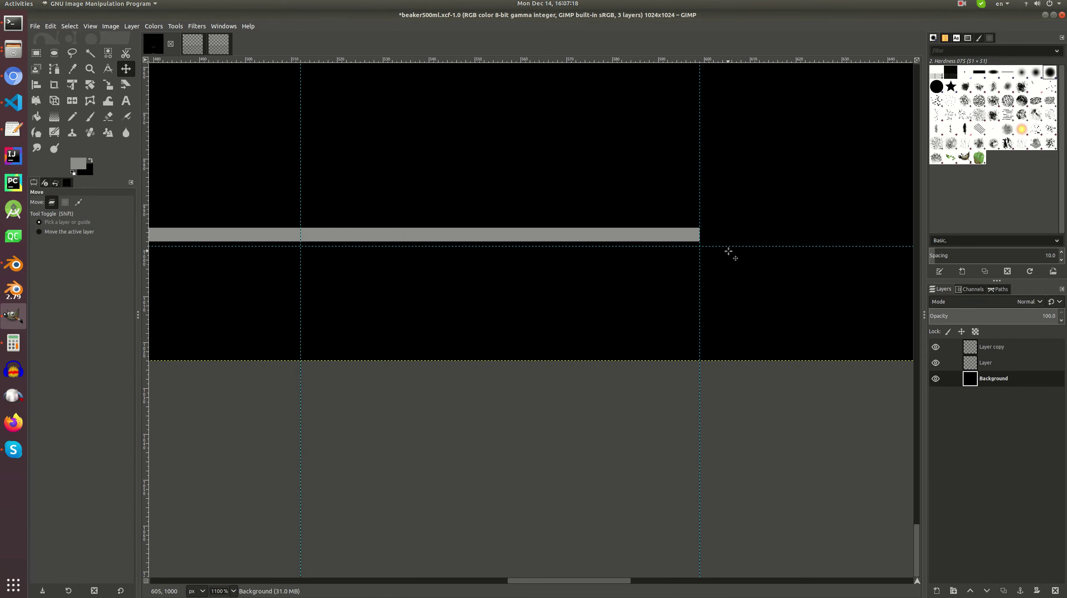
{"action": "left_click_drag", "start_coordinate": [728, 248], "coordinate": [728, 235]}
{"action": "scroll", "coordinate": [712, 247], "scroll_direction": "down", "scroll_amount": 8, "text": "ctrl"}
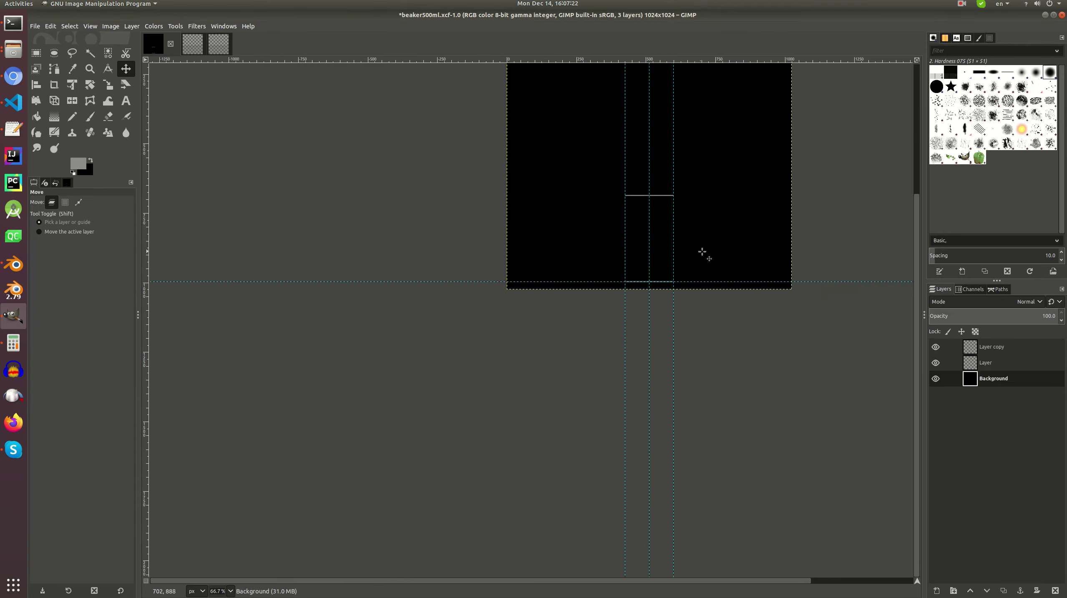
- Add a second horizontal guide on the upper grey bar and save the image
{"action": "left_click_drag", "start_coordinate": [713, 62], "coordinate": [701, 273]}
{"action": "scroll", "coordinate": [586, 256], "scroll_direction": "up", "scroll_amount": 1, "text": "ctrl"}
{"action": "scroll", "coordinate": [589, 257], "scroll_direction": "up", "scroll_amount": 5, "text": "ctrl"}
{"action": "middle_click_drag", "start_coordinate": [586, 287], "coordinate": [720, 136]}
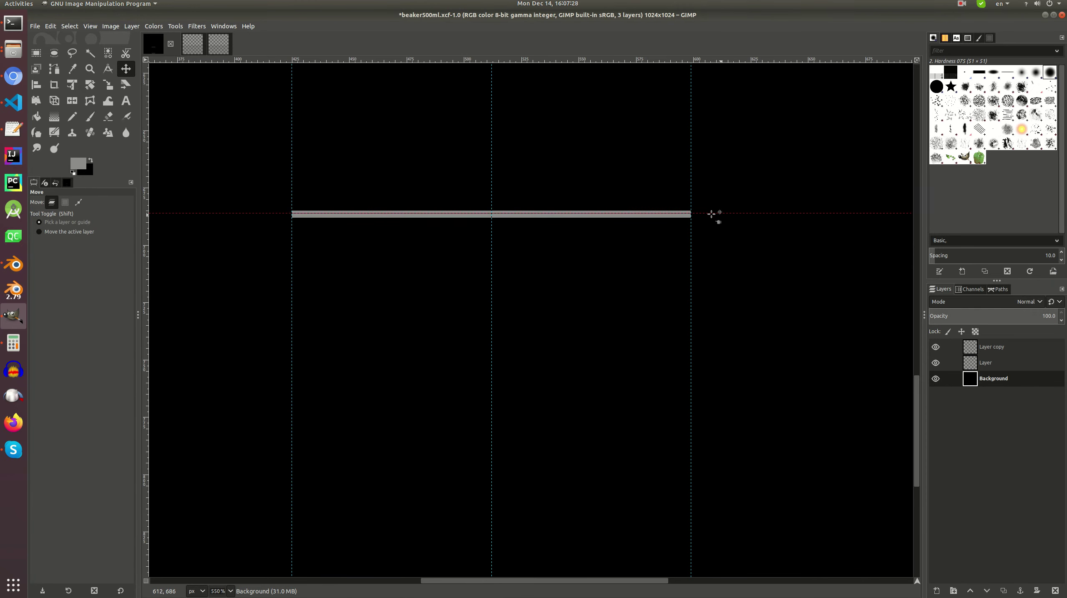
{"action": "scroll", "coordinate": [647, 219], "scroll_direction": "down", "scroll_amount": 5, "text": "ctrl"}
{"action": "scroll", "coordinate": [488, 181], "scroll_direction": "left", "scroll_amount": 3}
{"action": "key", "text": "ctrl+s"}
{"action": "scroll", "coordinate": [553, 221], "scroll_direction": "up", "scroll_amount": 5}
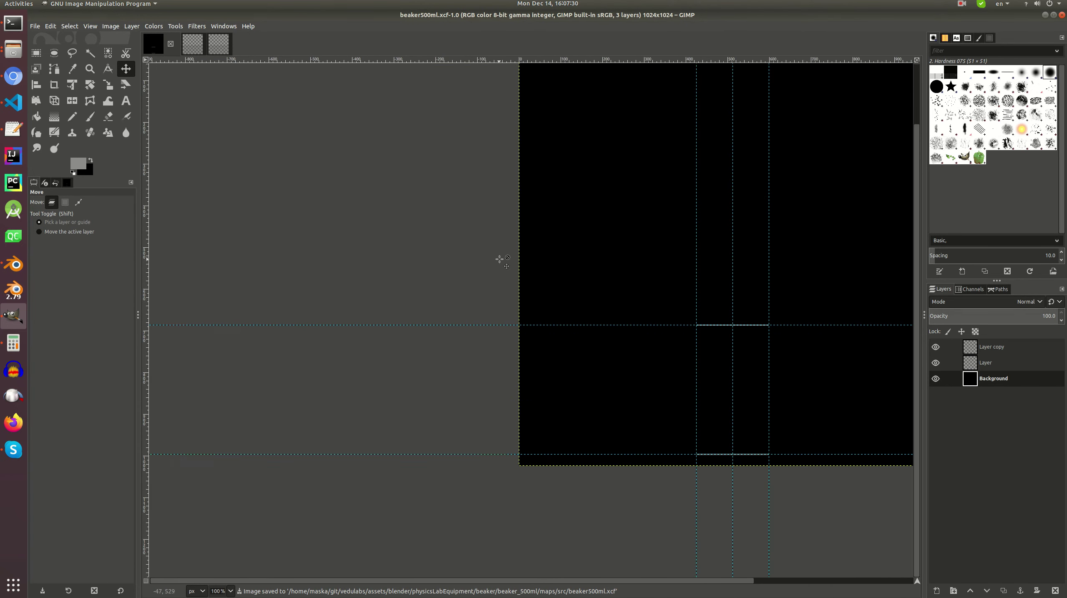
{"action": "scroll", "coordinate": [457, 482], "scroll_direction": "up", "scroll_amount": 7, "text": "ctrl"}
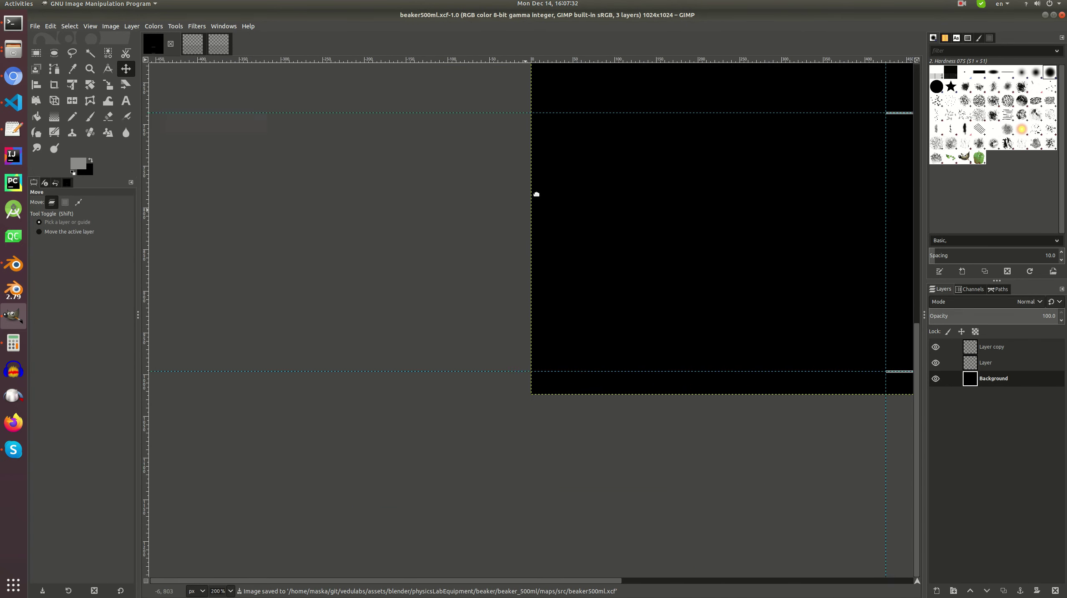
{"action": "scroll", "coordinate": [443, 310], "scroll_direction": "up", "scroll_amount": 7, "text": "ctrl"}
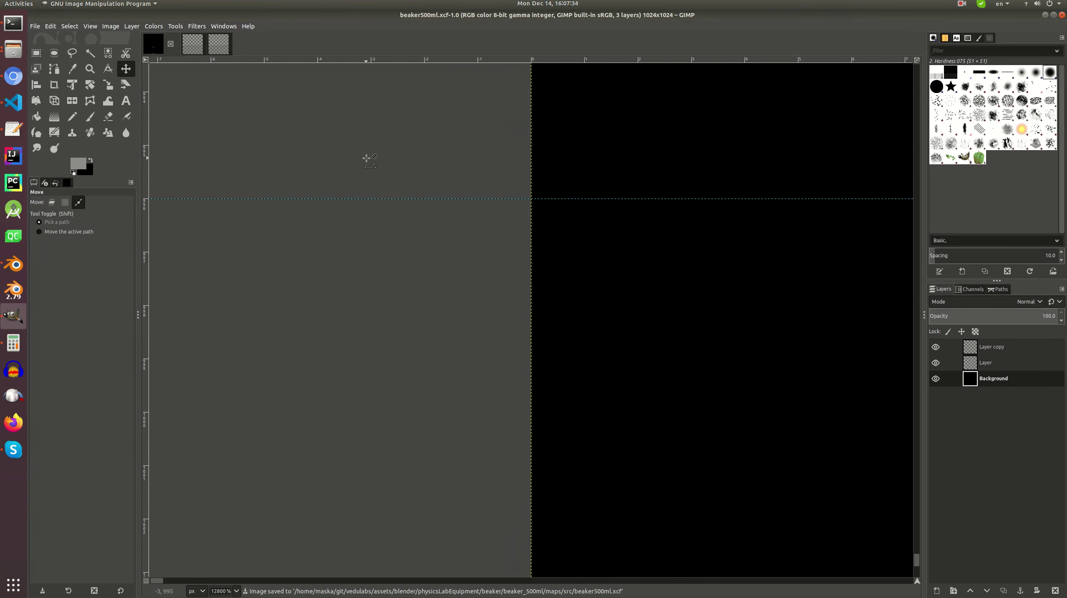
- Read the guide's position and compute the 996−686 = 310 px gap in Calculator
{"action": "left_click", "coordinate": [363, 198]}
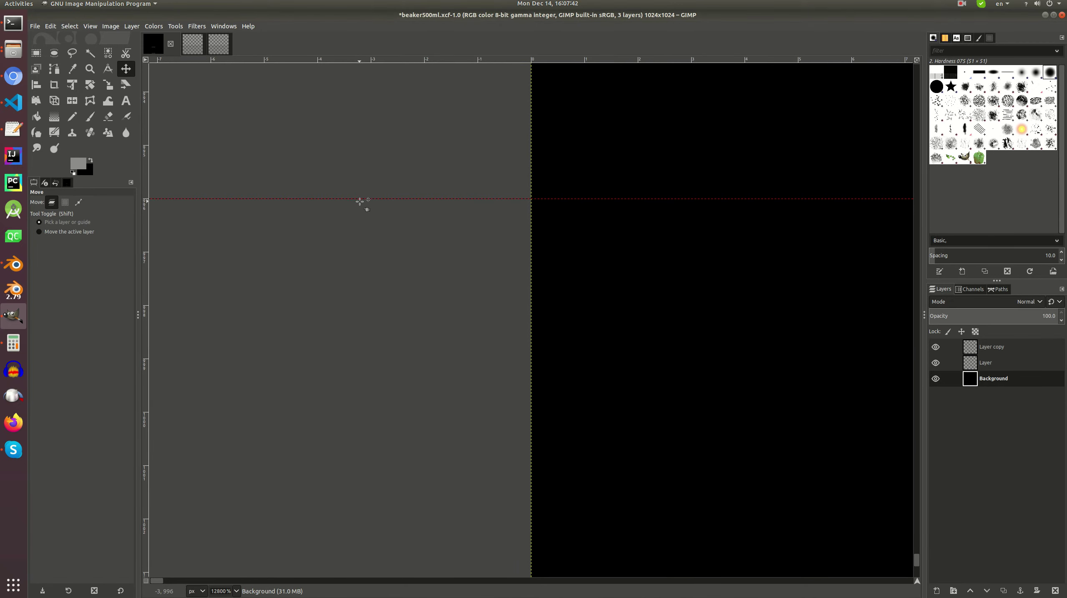
{"action": "key", "text": "alt+Tab"}
{"action": "type", "text": "9"}
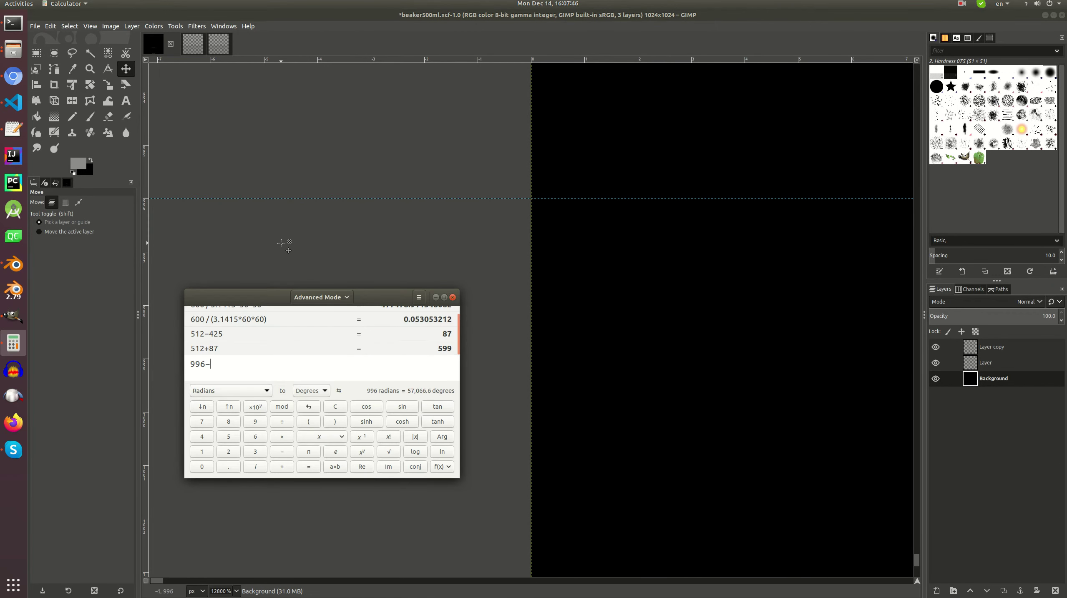
{"action": "key", "text": "alt+Tab"}
{"action": "scroll", "coordinate": [436, 228], "scroll_direction": "down", "scroll_amount": 12, "text": "ctrl"}
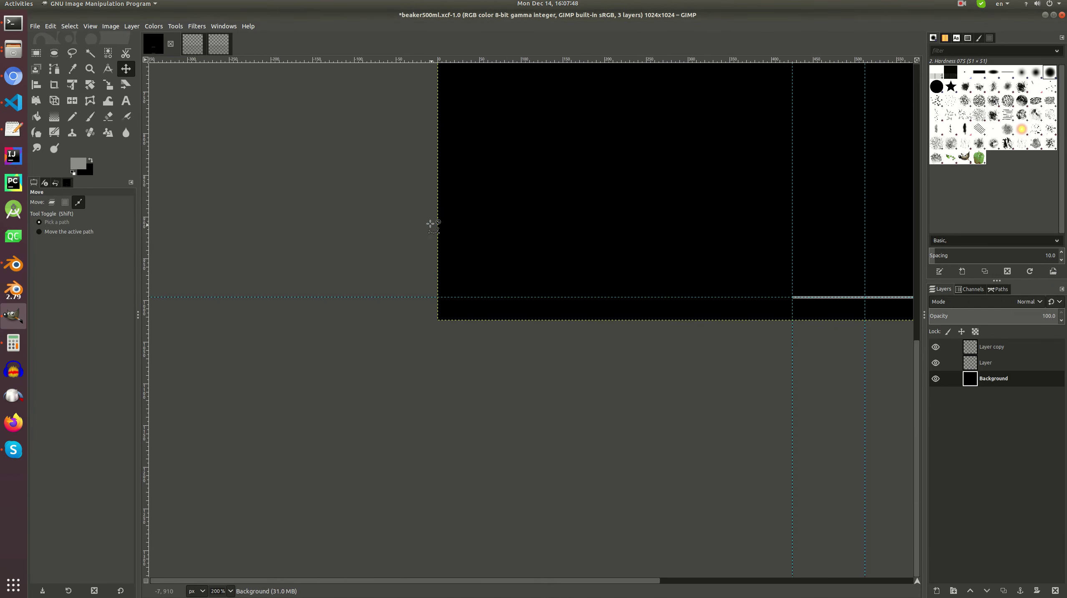
{"action": "scroll", "coordinate": [436, 230], "scroll_direction": "up", "scroll_amount": 6, "text": "ctrl"}
{"action": "key", "text": "alt"}
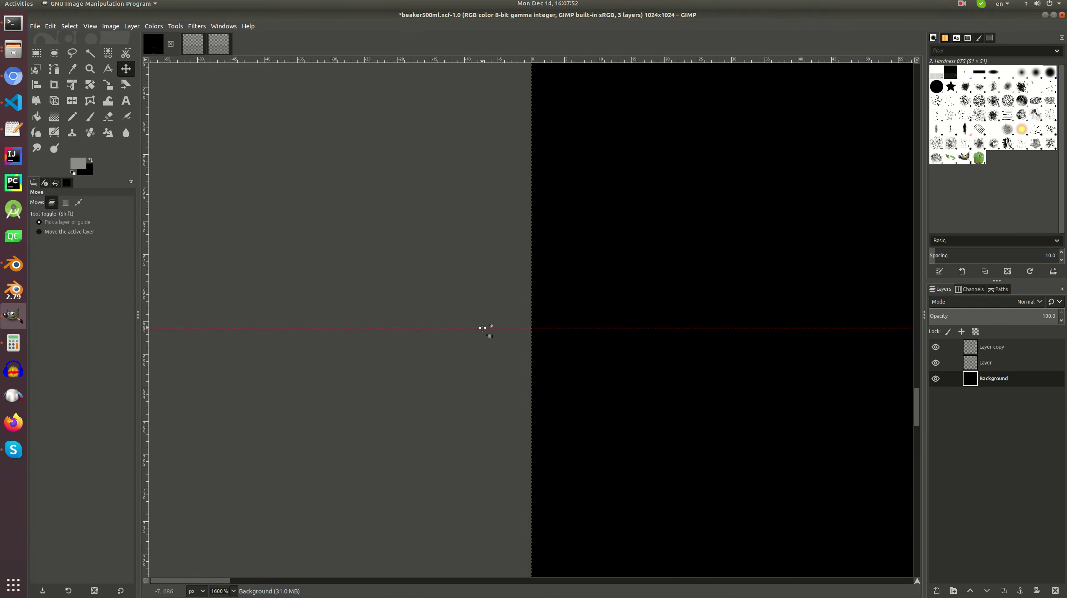
{"action": "key", "text": "alt+Tab"}
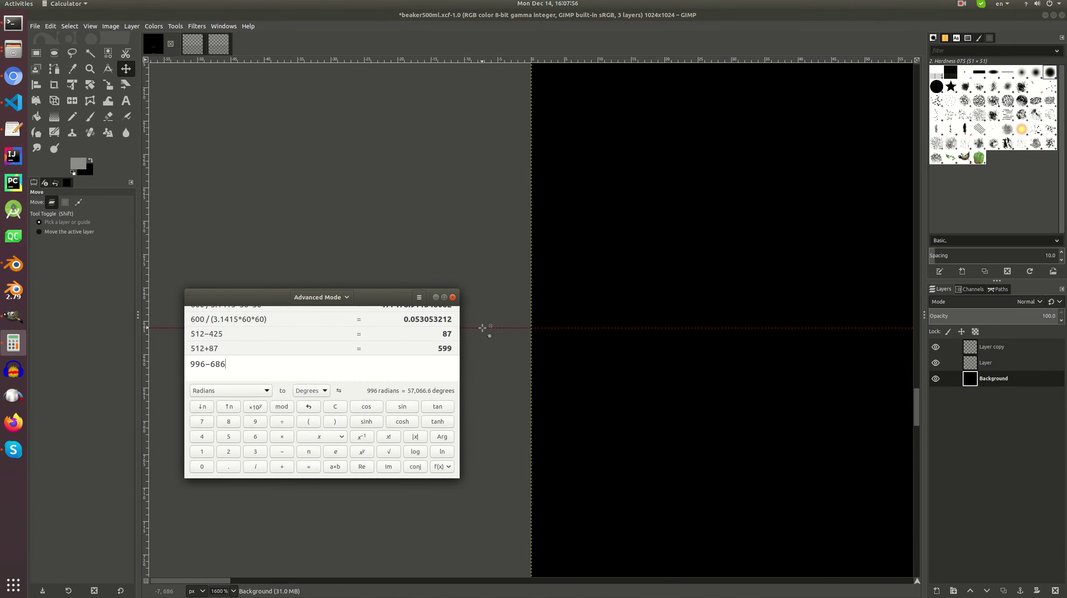
{"action": "key", "text": "Return"}
{"action": "left_click", "coordinate": [435, 297]}
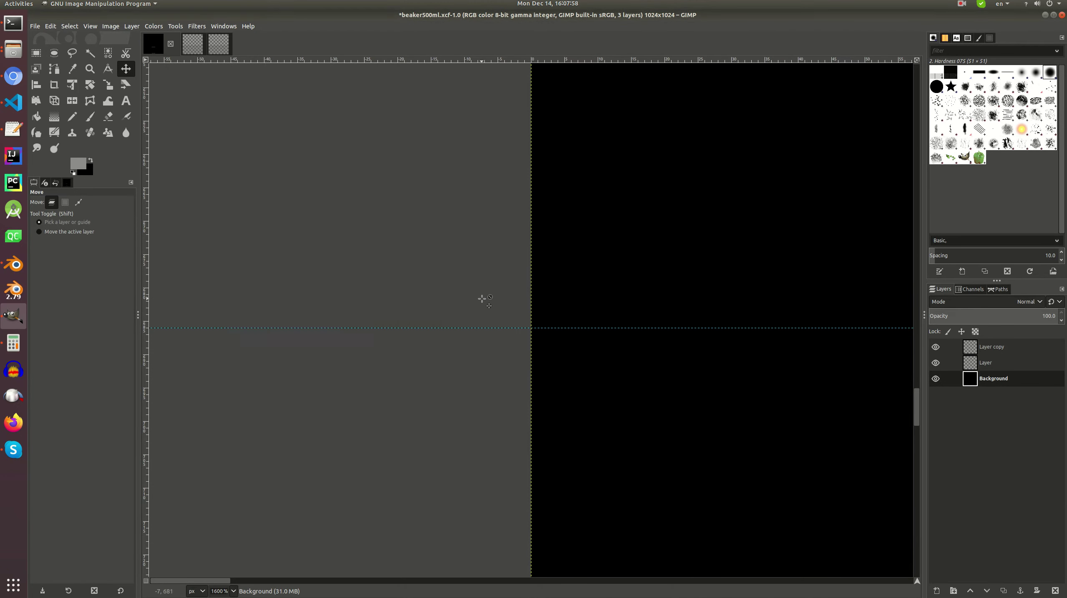
{"action": "scroll", "coordinate": [483, 300], "scroll_direction": "down", "scroll_amount": 4, "text": "ctrl"}
{"action": "scroll", "coordinate": [483, 300], "scroll_direction": "down", "scroll_amount": 3, "text": "ctrl"}
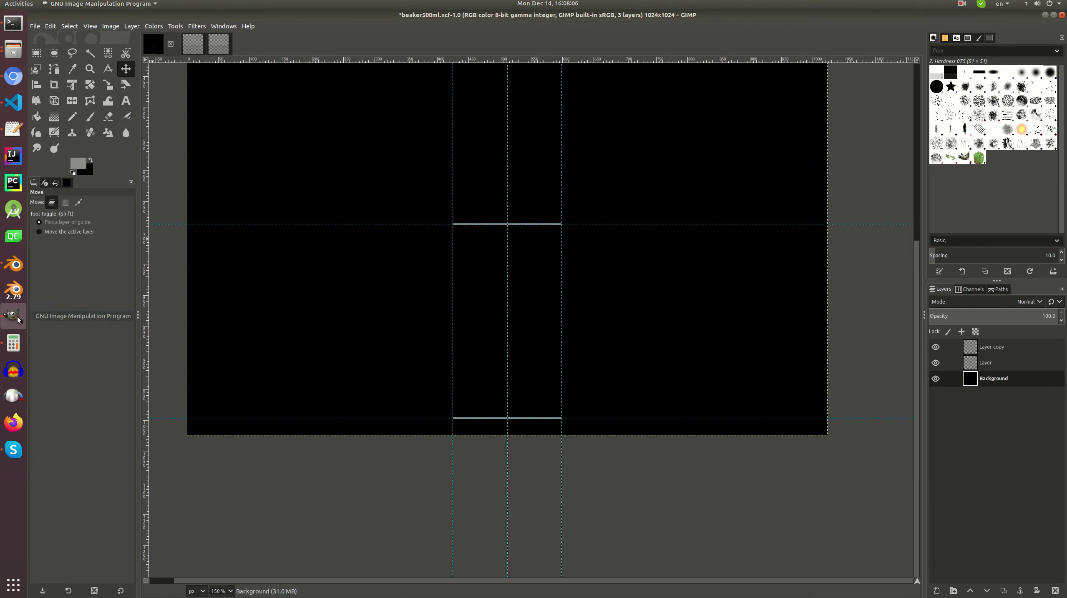
- In Calculator, divide the 310 px gap by 5, then compute 686+62
{"action": "left_click", "coordinate": [14, 344]}
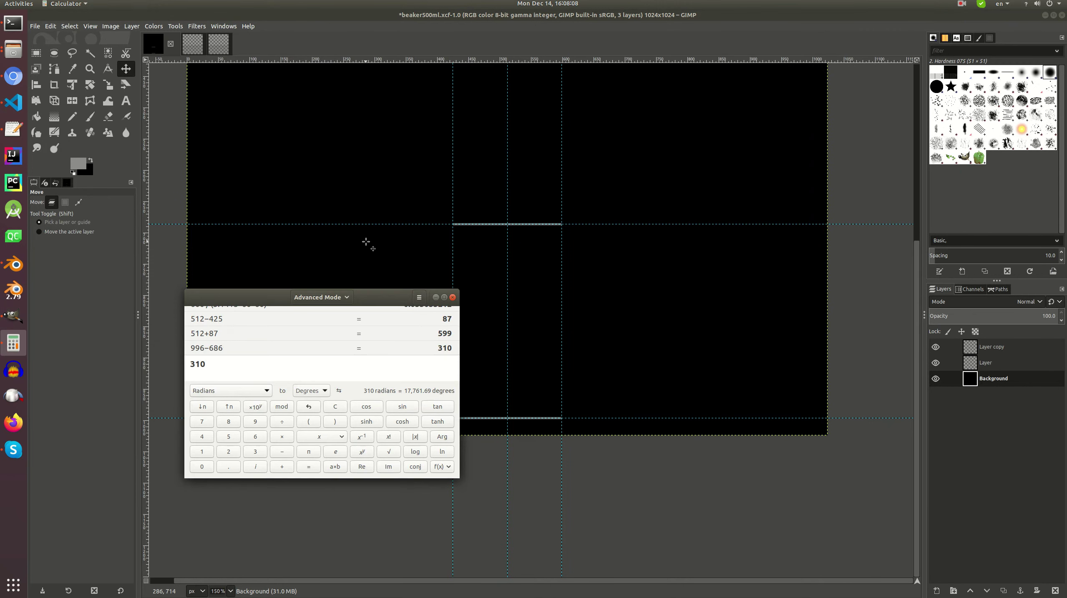
{"action": "type", "text": "5"}
{"action": "key", "text": "Return"}
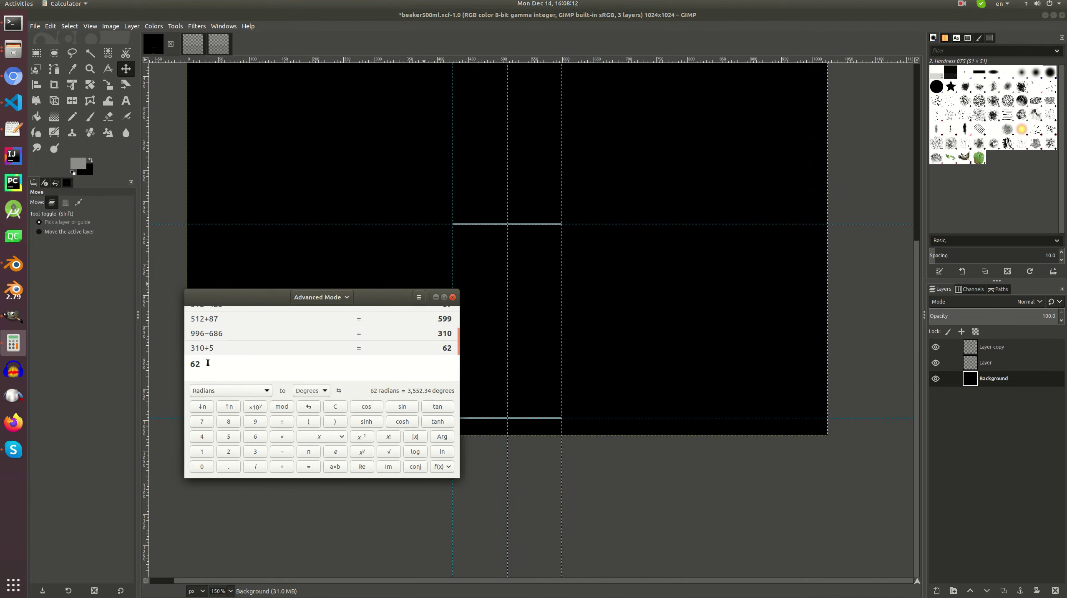
{"action": "key", "text": "Up"}
{"action": "key", "text": "Up"}
{"action": "left_click_drag", "start_coordinate": [211, 364], "coordinate": [161, 360]}
{"action": "key", "text": "BackSpace"}
{"action": "type", "text": "+62"}
{"action": "key", "text": "Return"}
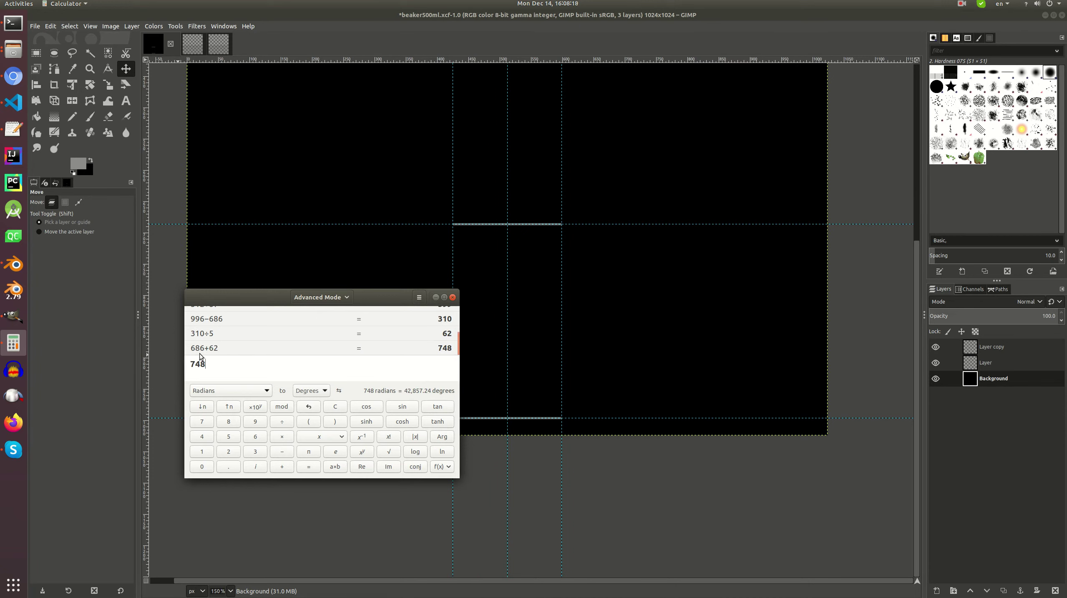
- Drag a new horizontal guide down to the computed height of 748 px
{"action": "left_click", "coordinate": [425, 133]}
{"action": "left_click_drag", "start_coordinate": [496, 59], "coordinate": [486, 257]}
{"action": "scroll", "coordinate": [253, 262], "scroll_direction": "up", "scroll_amount": 5, "text": "ctrl"}
{"action": "scroll", "coordinate": [168, 256], "scroll_direction": "up", "scroll_amount": 6, "text": "ctrl"}
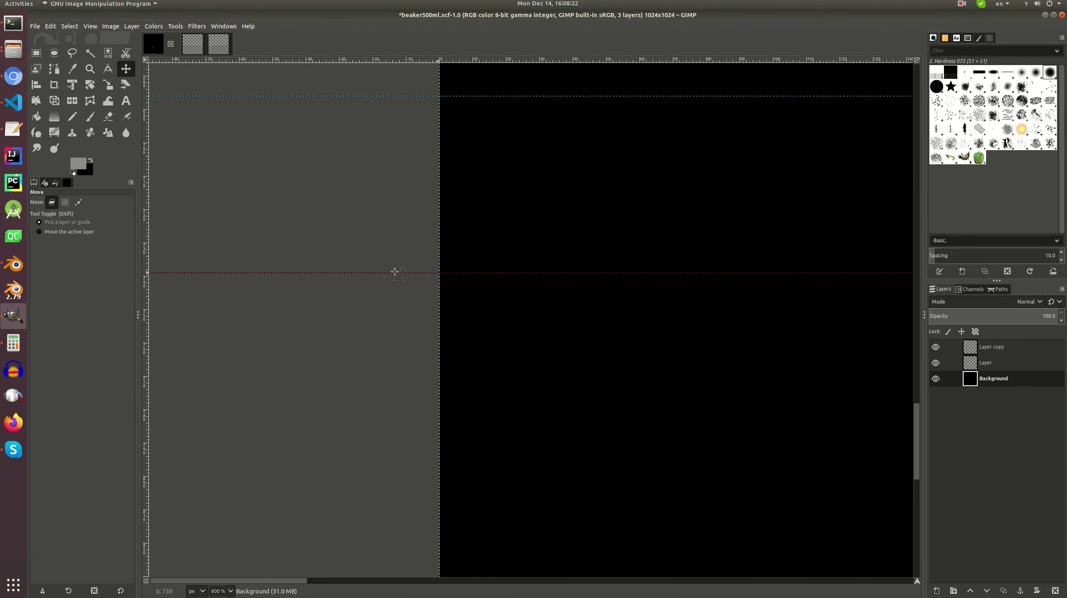
{"action": "mouse_move", "coordinate": [254, 360]}
{"action": "left_mouse_down"}
{"action": "mouse_move", "coordinate": [262, 335]}
{"action": "mouse_move", "coordinate": [258, 353]}
{"action": "left_mouse_up"}
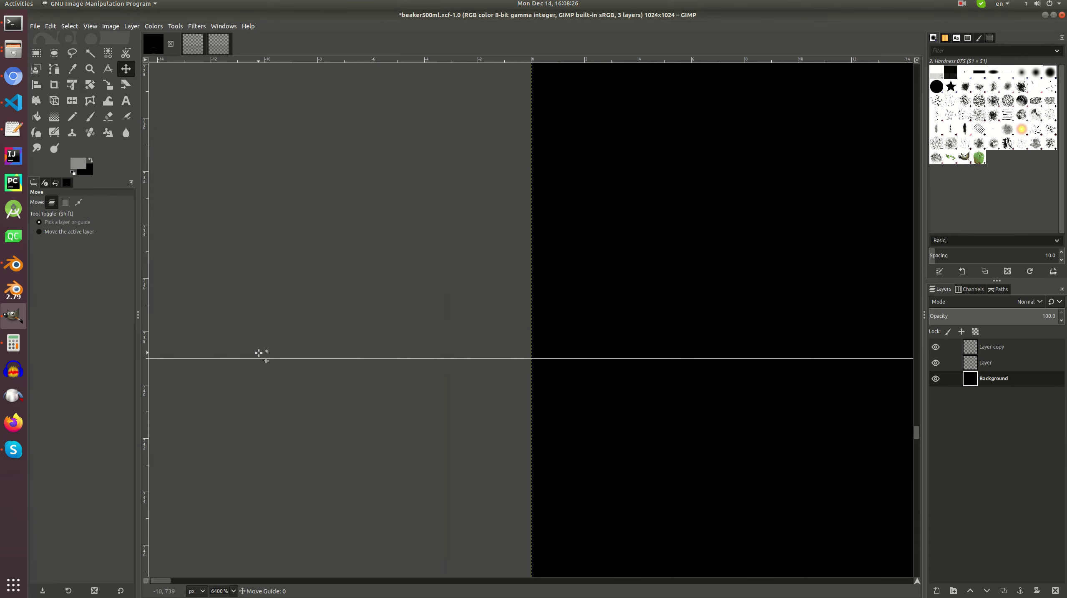
{"action": "left_click_drag", "start_coordinate": [258, 353], "coordinate": [313, 274]}
{"action": "scroll", "coordinate": [362, 375], "scroll_direction": "down", "scroll_amount": 13, "text": "ctrl"}
{"action": "middle_click_drag", "start_coordinate": [586, 330], "coordinate": [501, 256]}
{"action": "scroll", "coordinate": [452, 267], "scroll_direction": "up", "scroll_amount": 3, "text": "ctrl"}
{"action": "middle_click_drag", "start_coordinate": [428, 276], "coordinate": [516, 131]}
{"action": "left_click", "coordinate": [992, 345]}
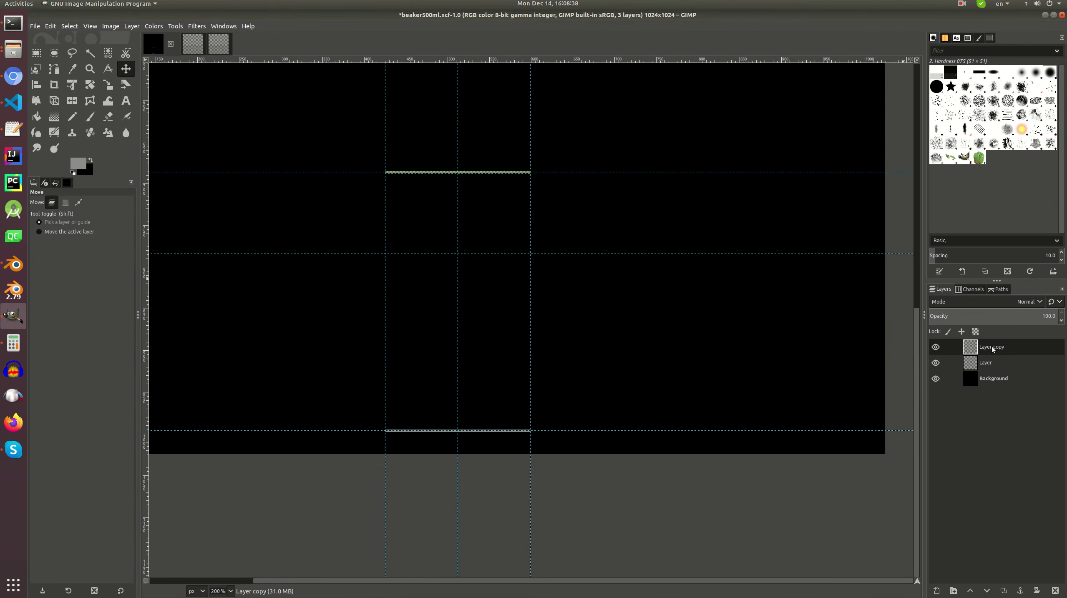
- Duplicate Layer copy, move the duplicated bar onto the middle guide, and save
{"action": "right_click", "coordinate": [991, 346]}
{"action": "left_click", "coordinate": [955, 126]}
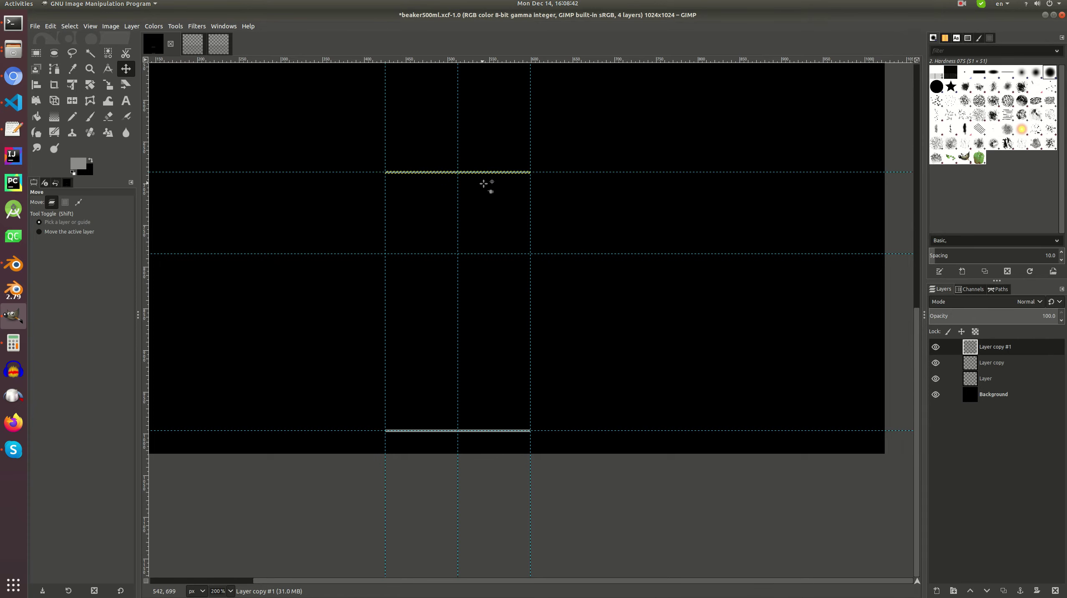
{"action": "scroll", "coordinate": [490, 178], "scroll_direction": "up", "scroll_amount": 3, "text": "ctrl"}
{"action": "left_click_drag", "start_coordinate": [498, 166], "coordinate": [503, 387]}
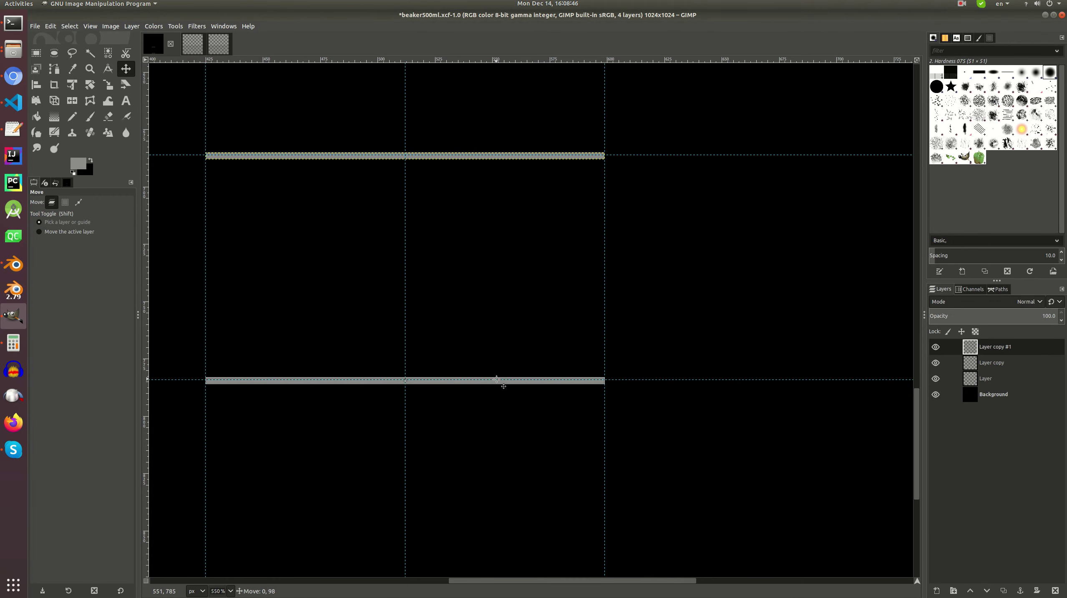
{"action": "key", "text": "1"}
{"action": "key", "text": "ctrl+s"}
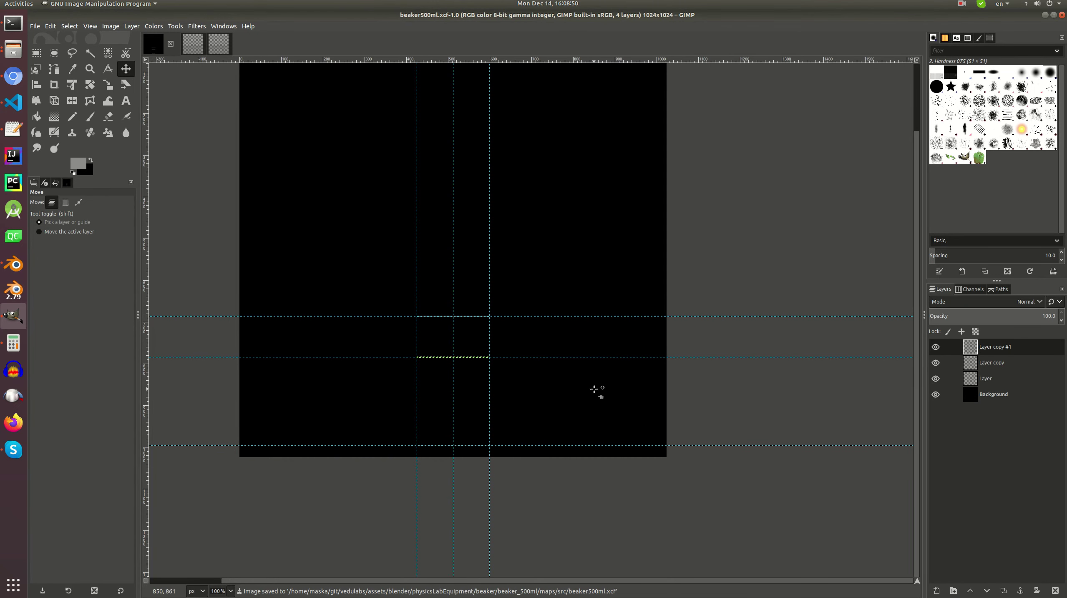
{"action": "scroll", "coordinate": [489, 376], "scroll_direction": "up", "scroll_amount": 2, "text": "ctrl"}
{"action": "middle_click_drag", "start_coordinate": [467, 329], "coordinate": [522, 294]}
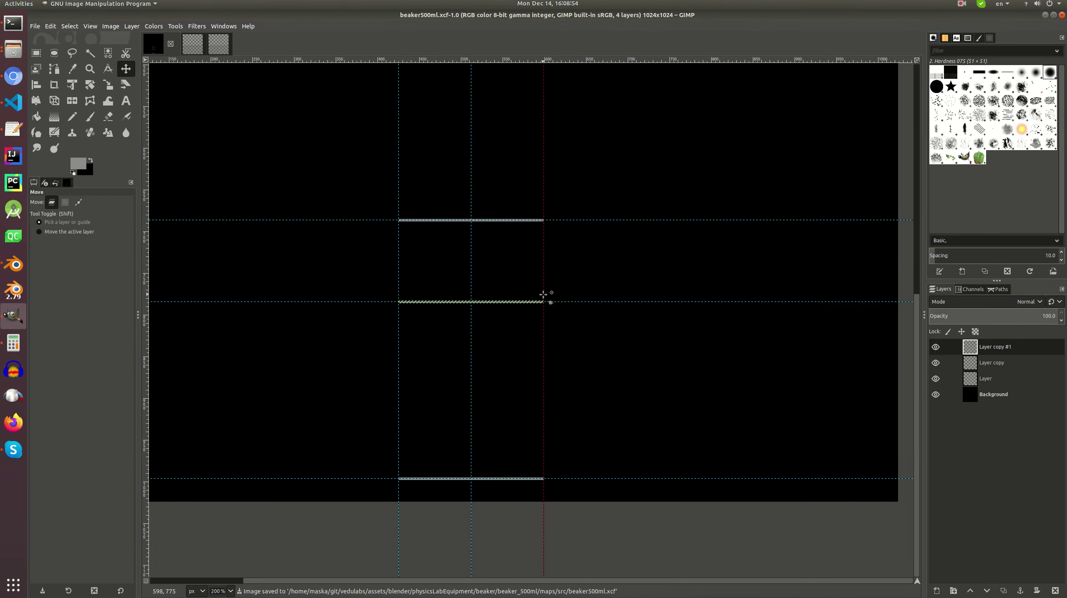
- Export beaker500ml.png and reload the texture in Blender to inspect the new mark on the beaker
{"action": "key", "text": "ctrl+e"}
{"action": "key", "text": "alt+Tab"}
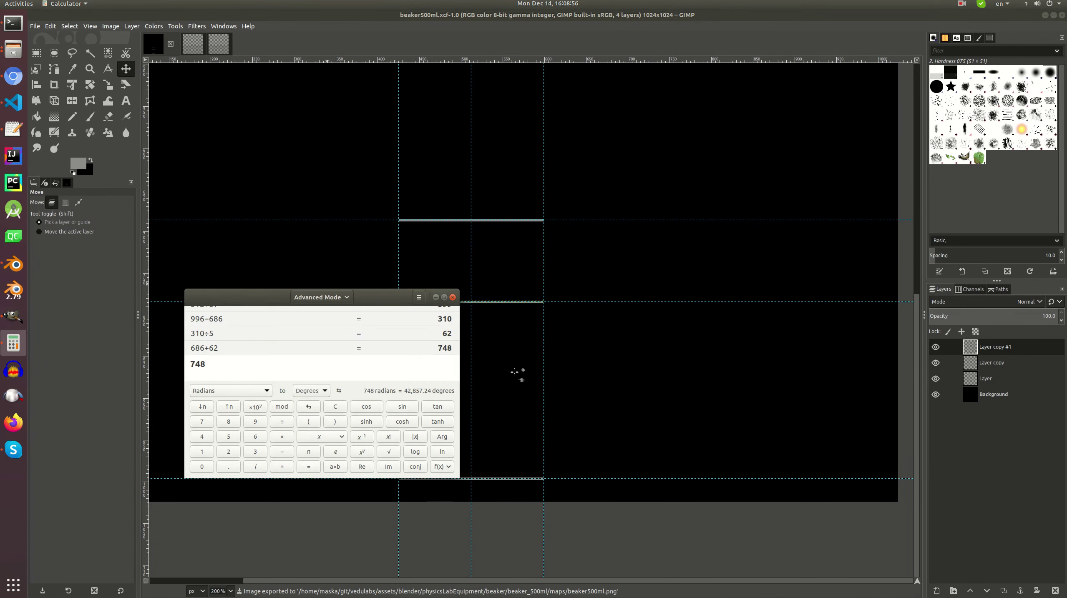
{"action": "key", "text": "alt+Tab"}
{"action": "key", "text": "ctrl+s"}
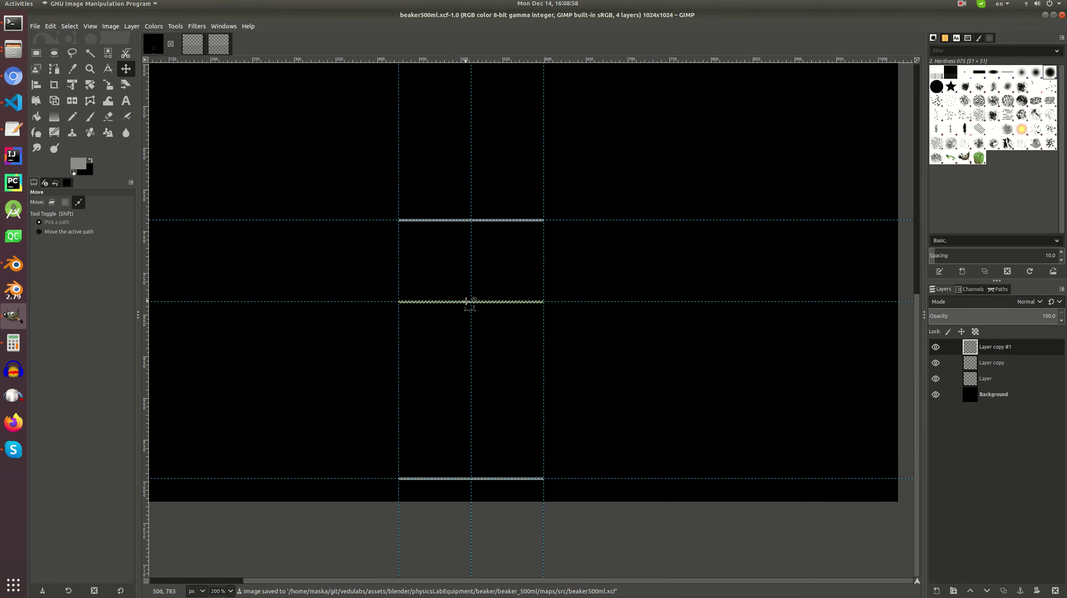
{"action": "left_click", "coordinate": [13, 264]}
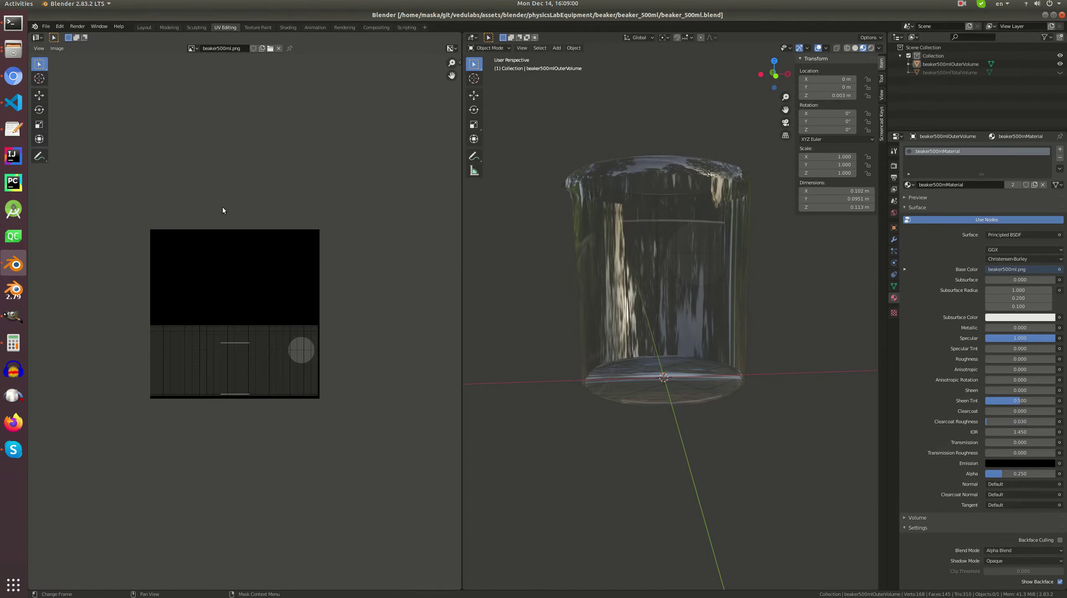
{"action": "key", "text": "alt+r"}
{"action": "scroll", "coordinate": [686, 280], "scroll_direction": "up", "scroll_amount": 3}
{"action": "scroll", "coordinate": [696, 279], "scroll_direction": "down", "scroll_amount": 3}
{"action": "middle_click_drag", "start_coordinate": [696, 279], "coordinate": [650, 287]}
{"action": "key", "text": "alt+Tab"}
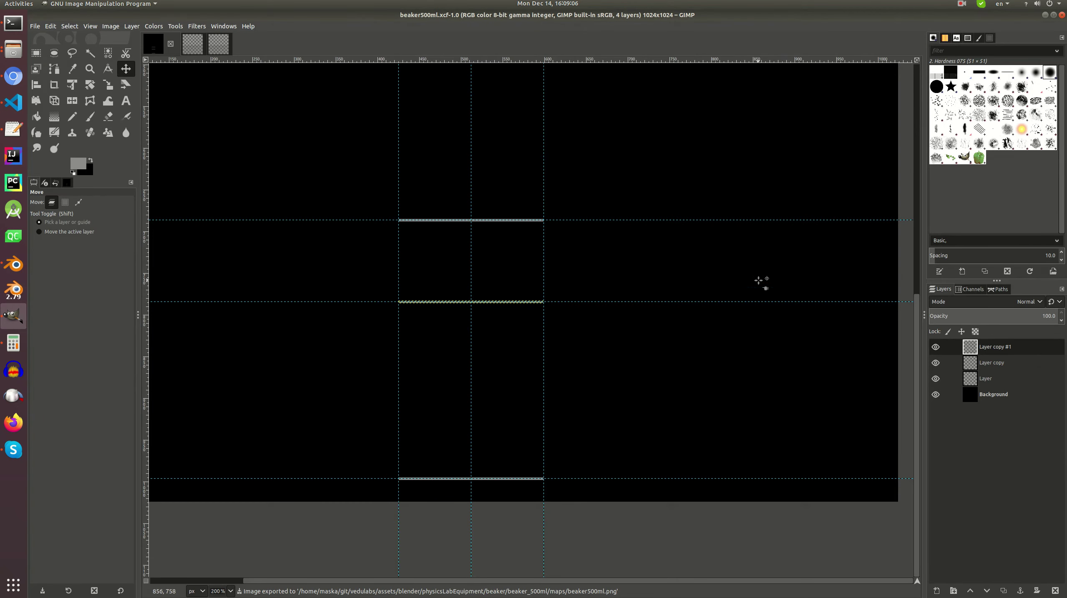
- Bucket-fill each of the three tick bars with white (ffffff), one layer at a time
{"action": "left_click", "coordinate": [36, 117]}
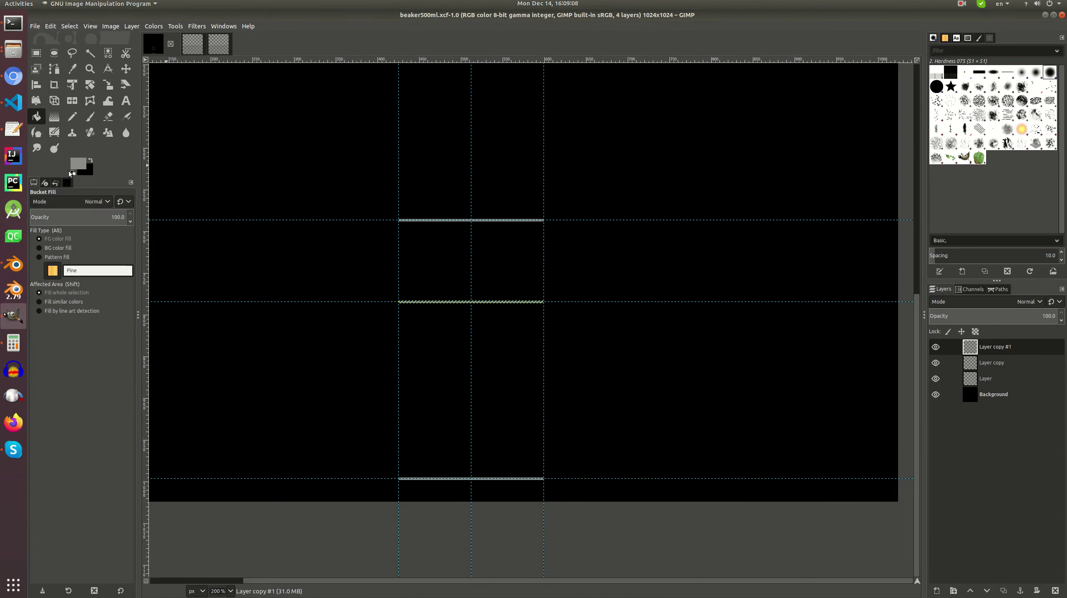
{"action": "left_click", "coordinate": [78, 164]}
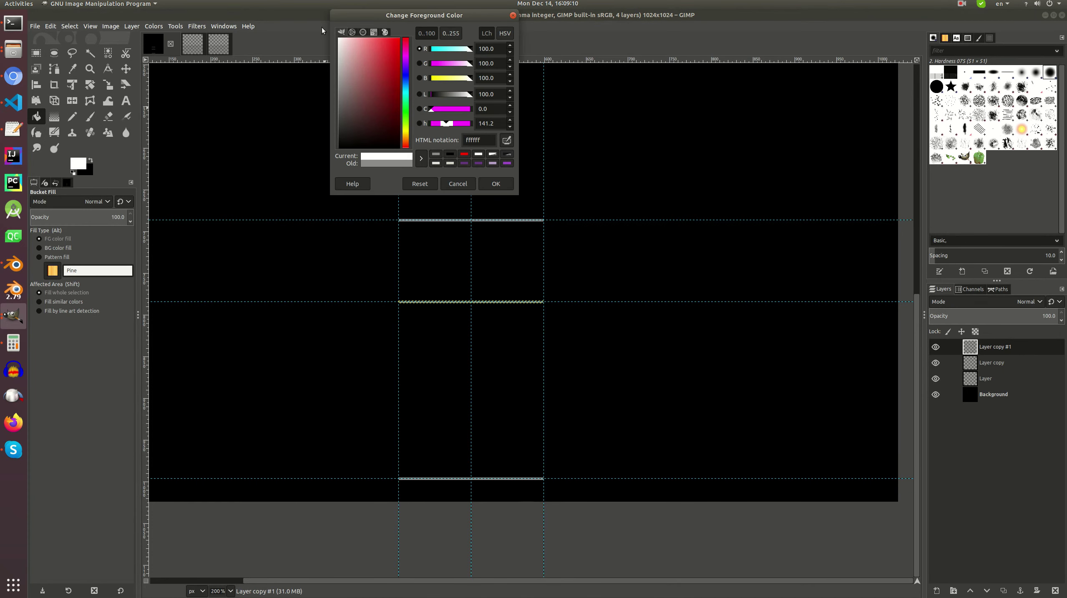
{"action": "left_click", "coordinate": [496, 184]}
{"action": "scroll", "coordinate": [495, 238], "scroll_direction": "up", "scroll_amount": 3, "text": "ctrl"}
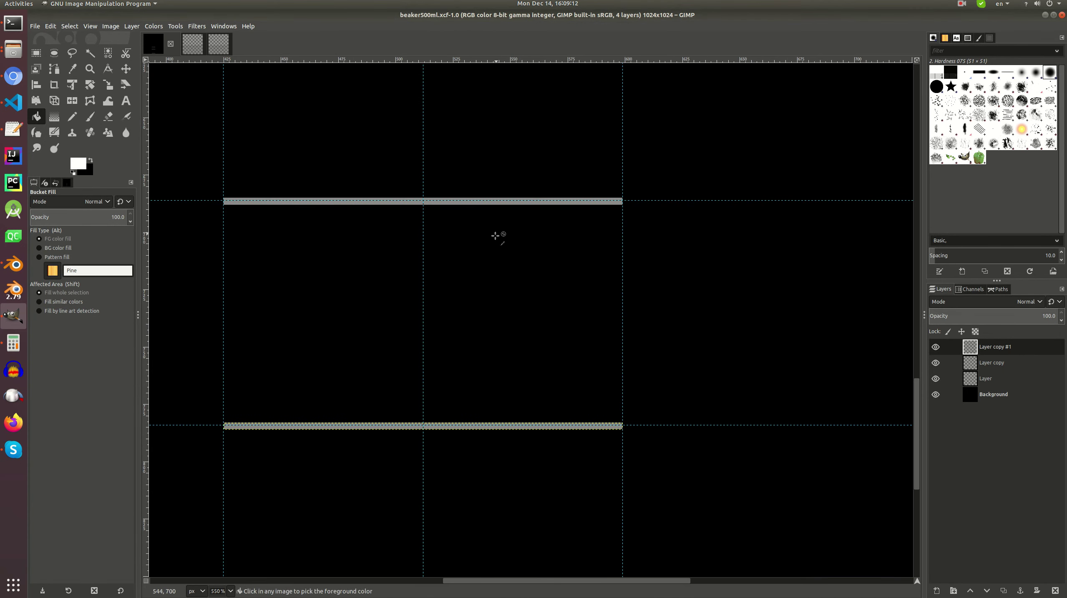
{"action": "left_click", "coordinate": [543, 426]}
{"action": "left_click", "coordinate": [972, 365]}
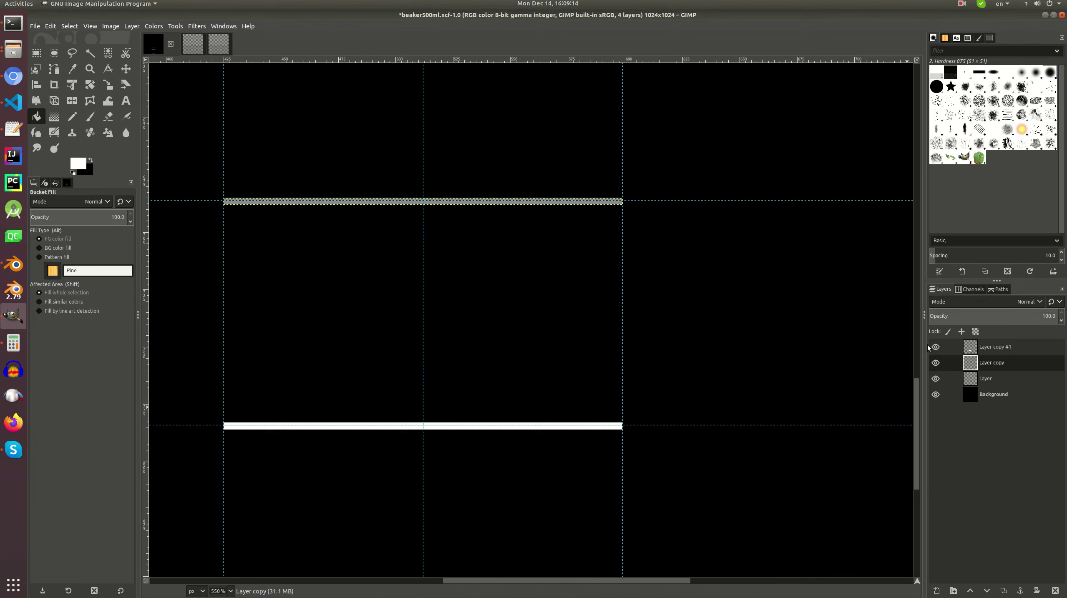
{"action": "left_click", "coordinate": [600, 207]}
{"action": "left_click", "coordinate": [951, 378]}
{"action": "scroll", "coordinate": [529, 322], "scroll_direction": "down", "scroll_amount": 5}
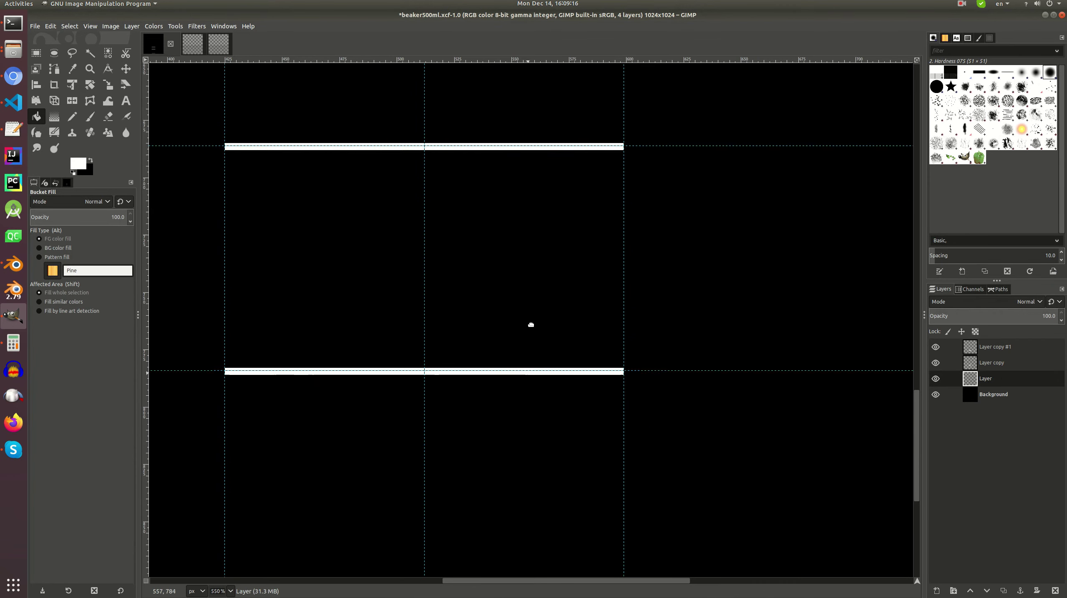
{"action": "left_click", "coordinate": [523, 375]}
- Re-export the PNG, check the white marks in Blender's front view, then save the XCF
{"action": "key", "text": "ctrl+e"}
{"action": "key", "text": "alt+Tab"}
{"action": "middle_click_drag", "start_coordinate": [463, 235], "coordinate": [647, 278]}
{"action": "scroll", "coordinate": [658, 258], "scroll_direction": "up", "scroll_amount": 5}
{"action": "scroll", "coordinate": [631, 267], "scroll_direction": "down", "scroll_amount": 4}
{"action": "scroll", "coordinate": [647, 278], "scroll_direction": "up", "scroll_amount": 3}
{"action": "middle_click_drag", "start_coordinate": [613, 266], "coordinate": [679, 268]}
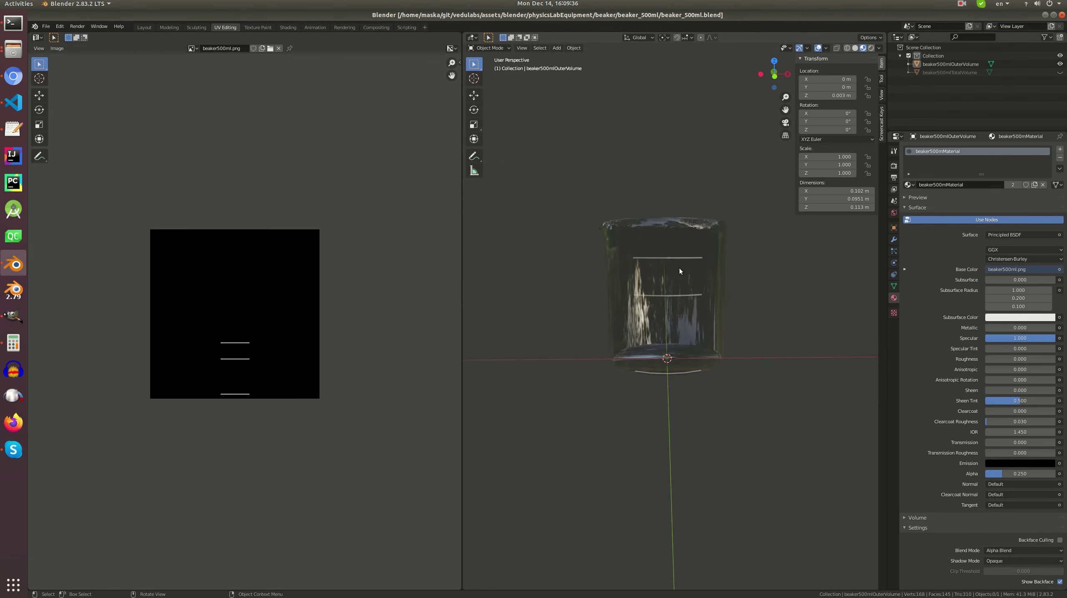
{"action": "key", "text": "KP_1"}
{"action": "scroll", "coordinate": [685, 269], "scroll_direction": "up", "scroll_amount": 4}
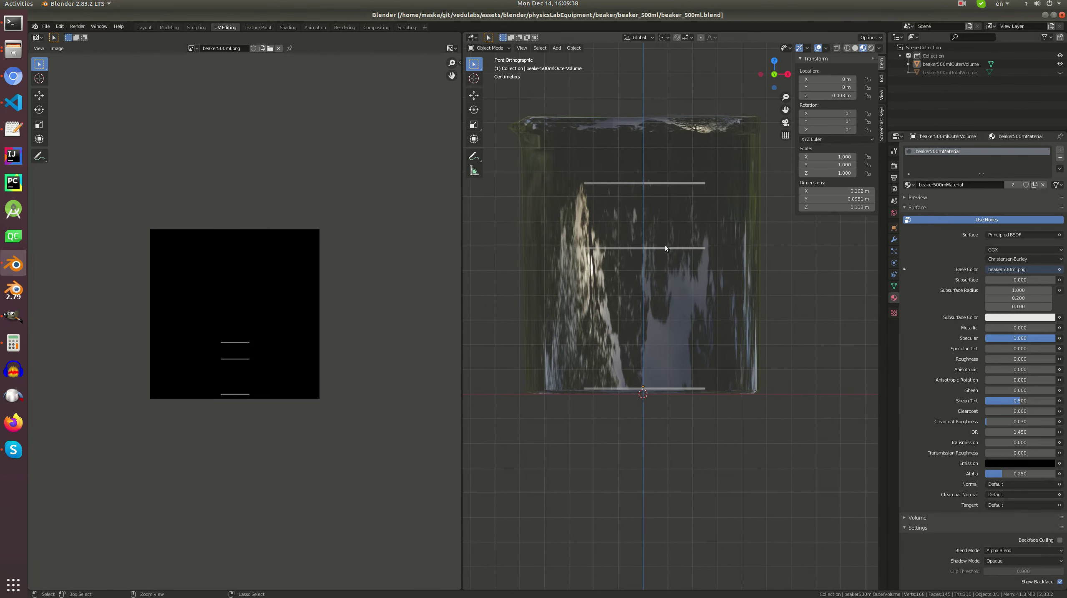
{"action": "key", "text": "alt+Tab"}
{"action": "scroll", "coordinate": [424, 253], "scroll_direction": "down", "scroll_amount": 5, "text": "ctrl"}
{"action": "scroll", "coordinate": [431, 262], "scroll_direction": "up", "scroll_amount": 5, "text": "ctrl"}
{"action": "key", "text": "ctrl+s"}
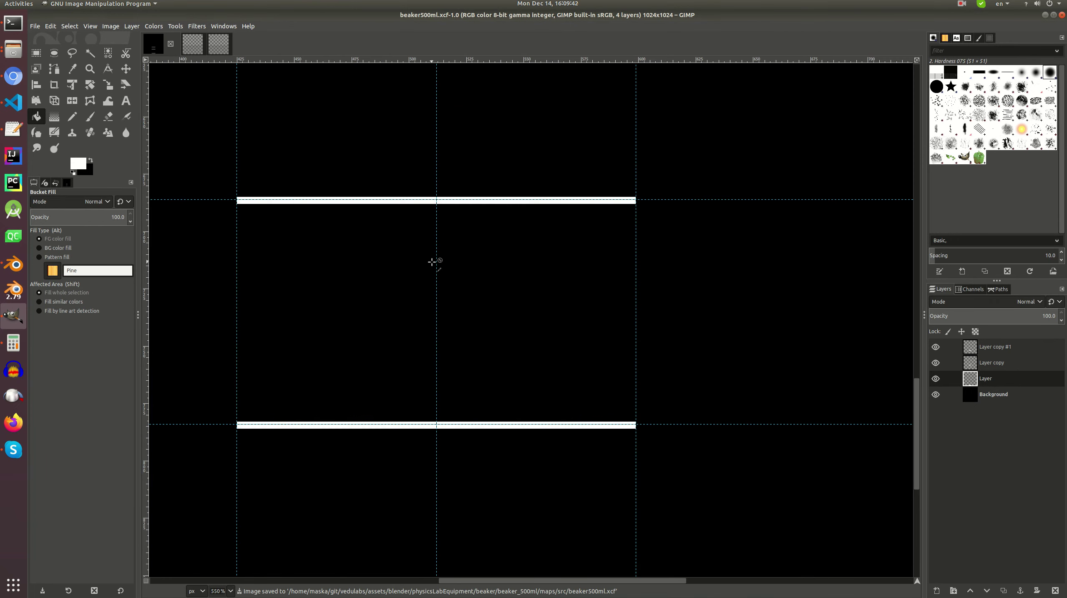
{"action": "middle_click_drag", "start_coordinate": [388, 182], "coordinate": [523, 176]}
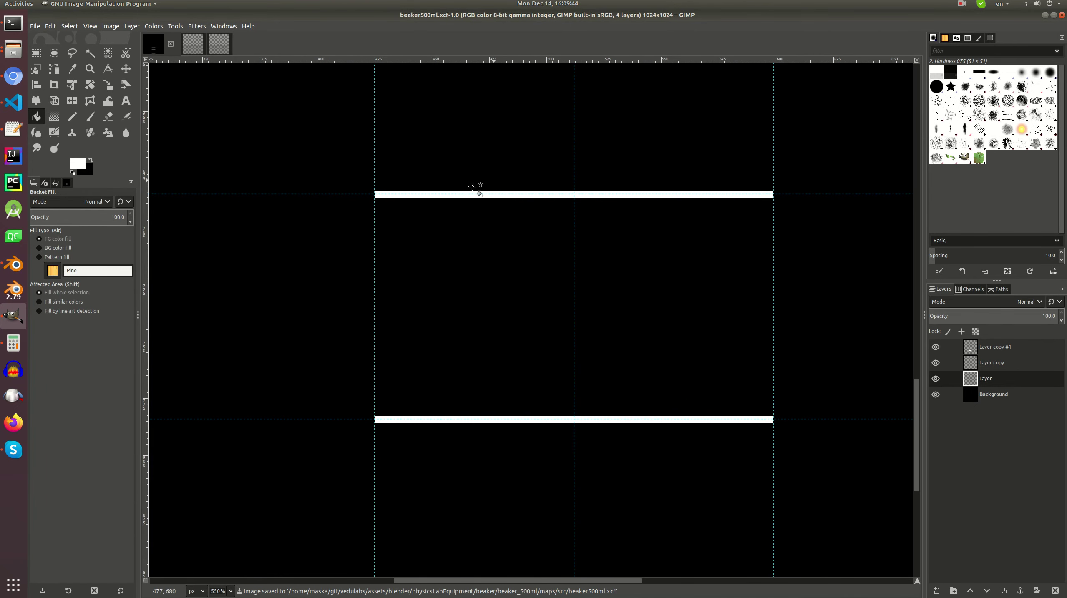
{"action": "left_click", "coordinate": [13, 342]}
{"action": "left_click", "coordinate": [275, 347]}
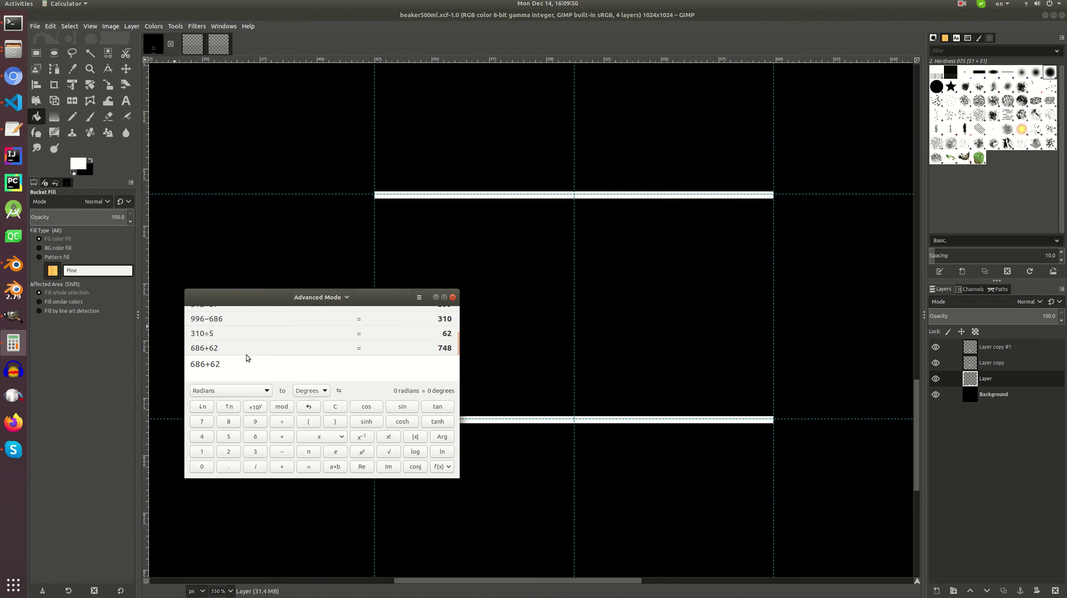
{"action": "key", "text": "Return"}
{"action": "left_click_drag", "start_coordinate": [226, 365], "coordinate": [182, 367]}
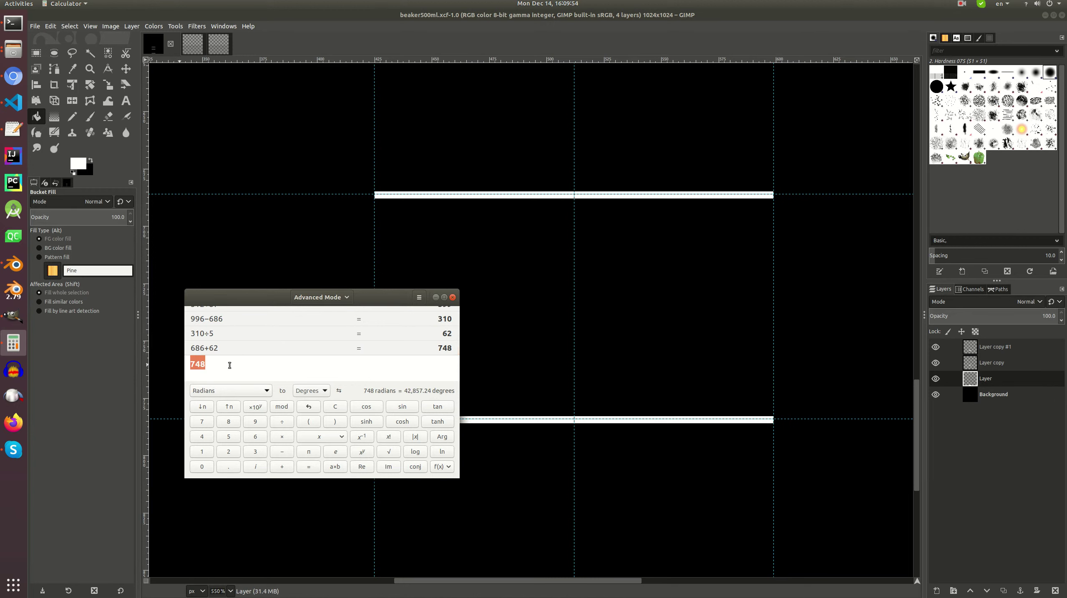
{"action": "type", "text": "62"}
{"action": "key", "text": "BackSpace"}
{"action": "type", "text": "86+62"}
{"action": "key", "text": "shift+Left"}
{"action": "key", "text": "shift+Left"}
{"action": "key", "text": "shift+Left"}
{"action": "key", "text": "Right"}
{"action": "key", "text": "shift+Left"}
{"action": "key", "text": "shift+Left"}
{"action": "type", "text": "31"}
{"action": "key", "text": "Return"}
{"action": "left_click", "coordinate": [436, 297]}
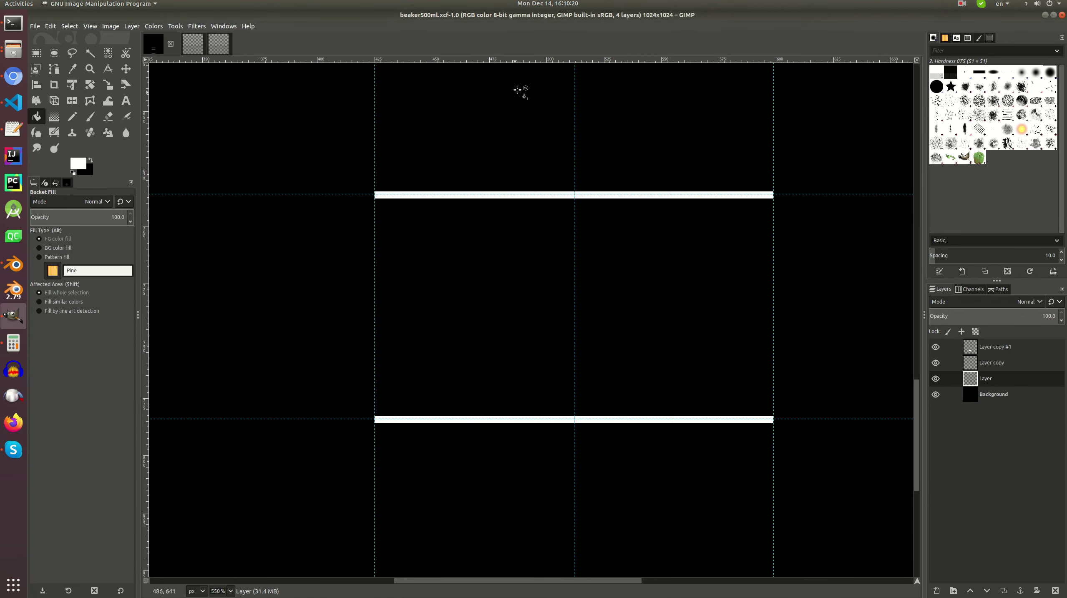
- Add a horizontal guide, move one guide lower, remove an unwanted guide, and save the image
{"action": "left_click_drag", "start_coordinate": [526, 60], "coordinate": [506, 252]}
{"action": "scroll", "coordinate": [289, 250], "scroll_direction": "up", "scroll_amount": 3, "text": "ctrl"}
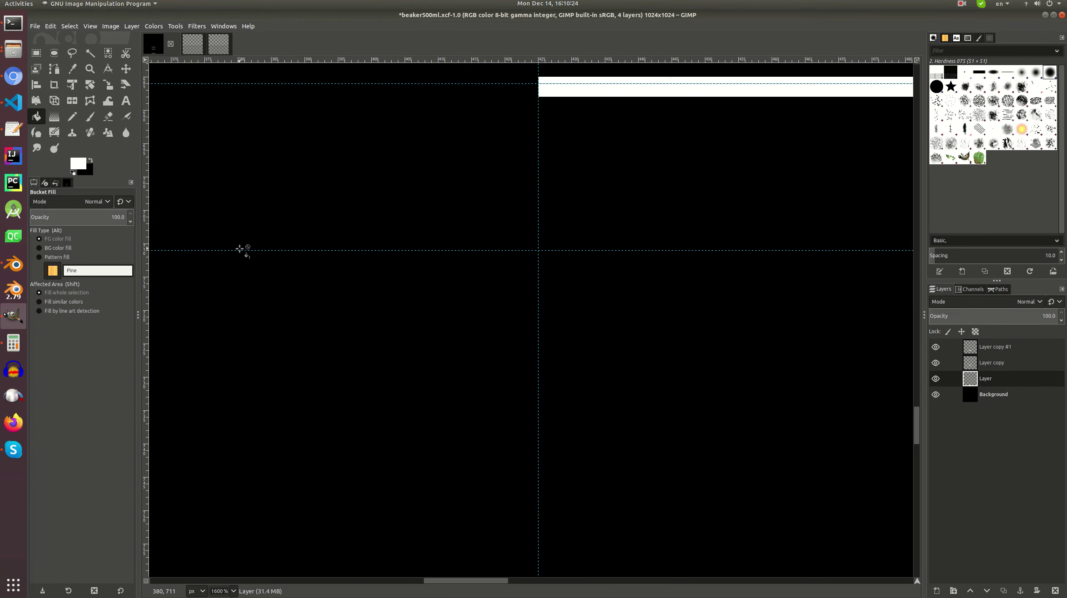
{"action": "left_click", "coordinate": [126, 68]}
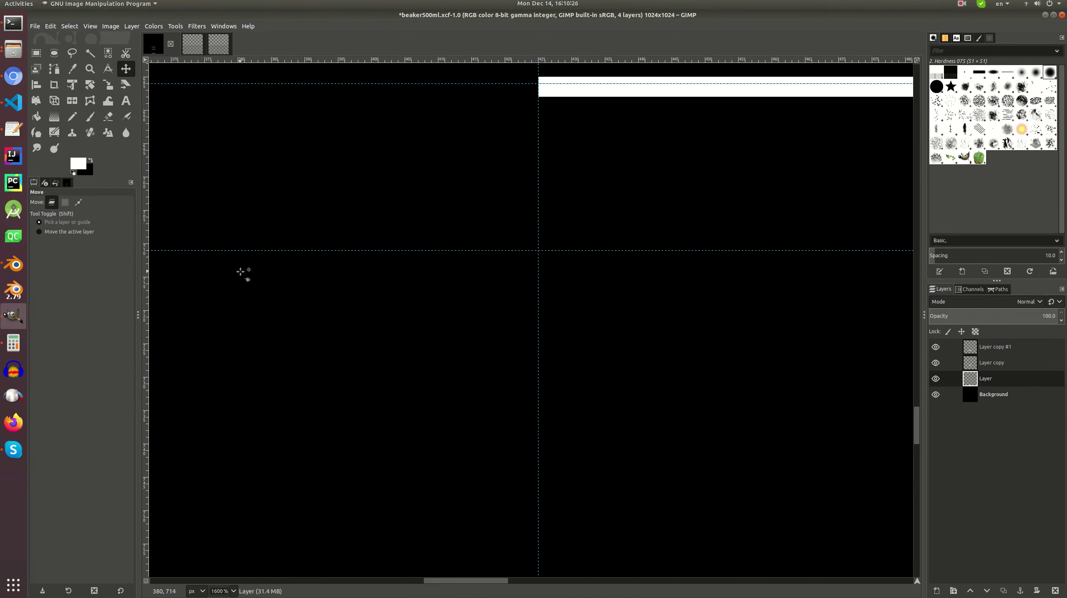
{"action": "left_click_drag", "start_coordinate": [249, 251], "coordinate": [278, 289]}
{"action": "scroll", "coordinate": [443, 333], "scroll_direction": "down", "scroll_amount": 5, "text": "ctrl"}
{"action": "middle_click_drag", "start_coordinate": [594, 326], "coordinate": [516, 290]}
{"action": "scroll", "coordinate": [505, 290], "scroll_direction": "up", "scroll_amount": 3, "text": "ctrl"}
{"action": "key", "text": "ctrl+s"}
{"action": "scroll", "coordinate": [502, 290], "scroll_direction": "down", "scroll_amount": 1, "text": "ctrl"}
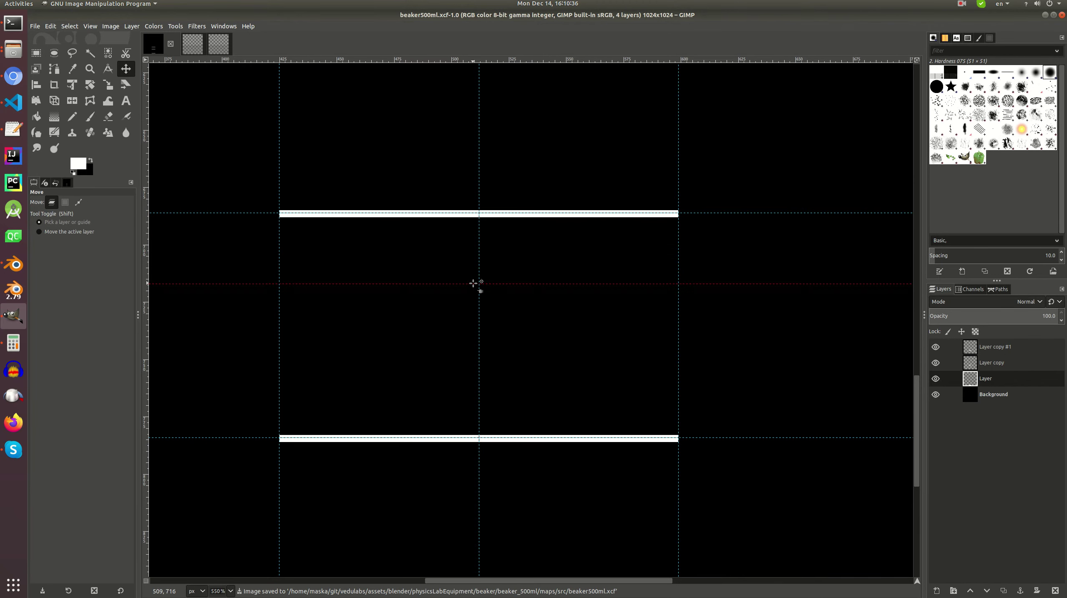
{"action": "left_click_drag", "start_coordinate": [473, 283], "coordinate": [479, 40]}
- Recall 996−686 = 310 in the calculator and add it back to 686
{"action": "key", "text": "alt+Tab"}
{"action": "key", "text": "alt+Tab"}
{"action": "left_click", "coordinate": [13, 343]}
{"action": "key", "text": "Up"}
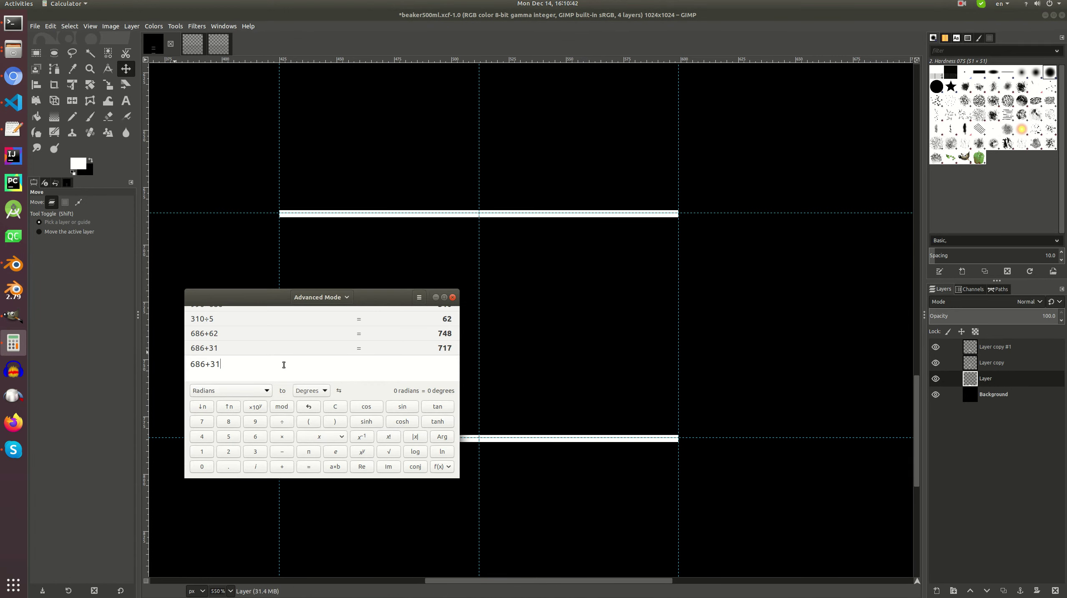
{"action": "key", "text": "Up"}
{"action": "key", "text": "Up"}
{"action": "key", "text": "Up"}
{"action": "key", "text": "Return"}
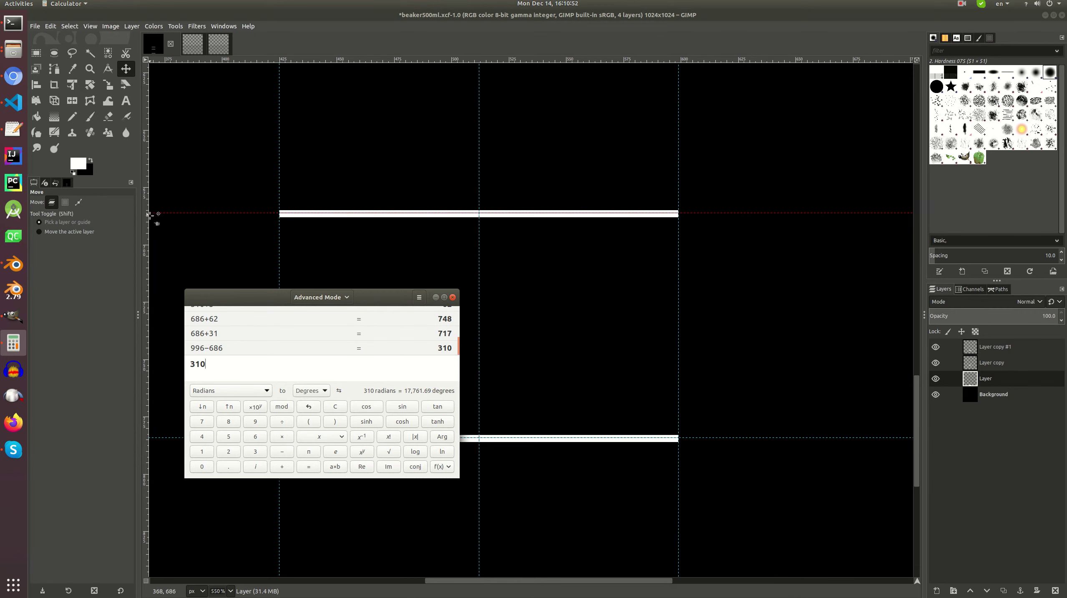
{"action": "scroll", "coordinate": [150, 213], "scroll_direction": "up", "scroll_amount": 3, "text": "ctrl"}
{"action": "scroll", "coordinate": [180, 214], "scroll_direction": "up", "scroll_amount": 2, "text": "ctrl"}
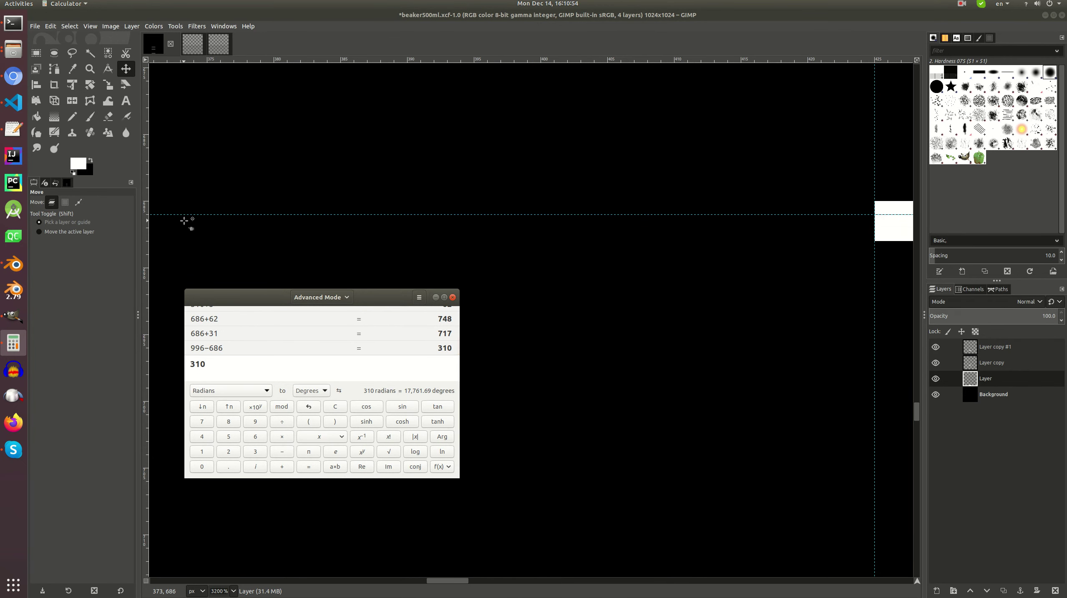
{"action": "scroll", "coordinate": [183, 217], "scroll_direction": "up", "scroll_amount": 1, "text": "ctrl"}
{"action": "left_click", "coordinate": [228, 362]}
{"action": "key", "text": "Home"}
{"action": "type", "text": "686+"}
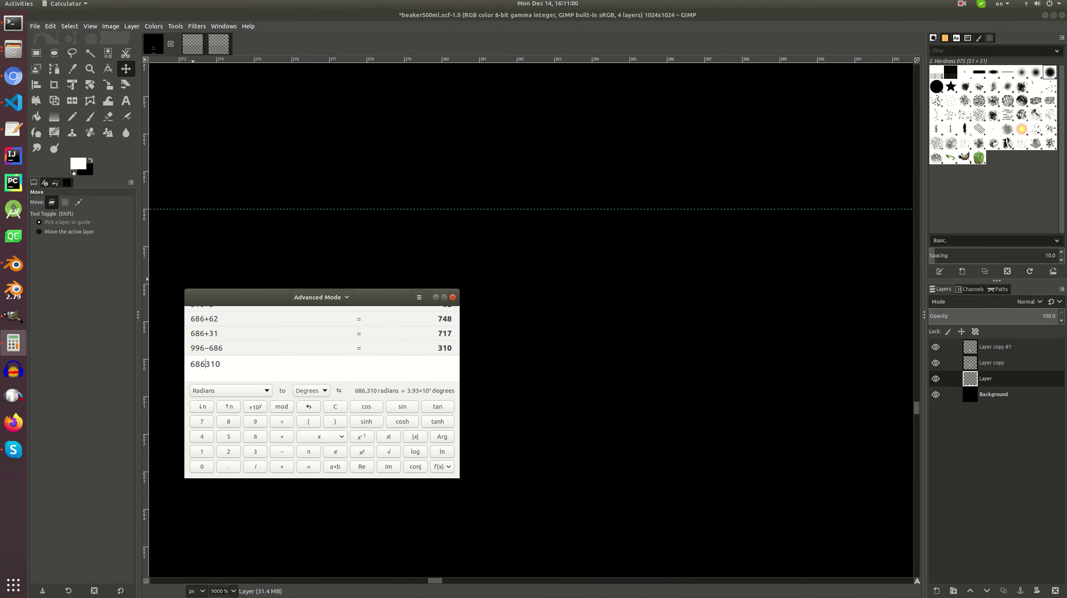
{"action": "key", "text": "Return"}
- Clear the calculator entry and pan the texture to check the lower guide and upper tick lines
{"action": "scroll", "coordinate": [562, 323], "scroll_direction": "down", "scroll_amount": 4, "text": "ctrl"}
{"action": "middle_click_drag", "start_coordinate": [569, 366], "coordinate": [608, 84]}
{"action": "middle_click_drag", "start_coordinate": [532, 440], "coordinate": [555, 187]}
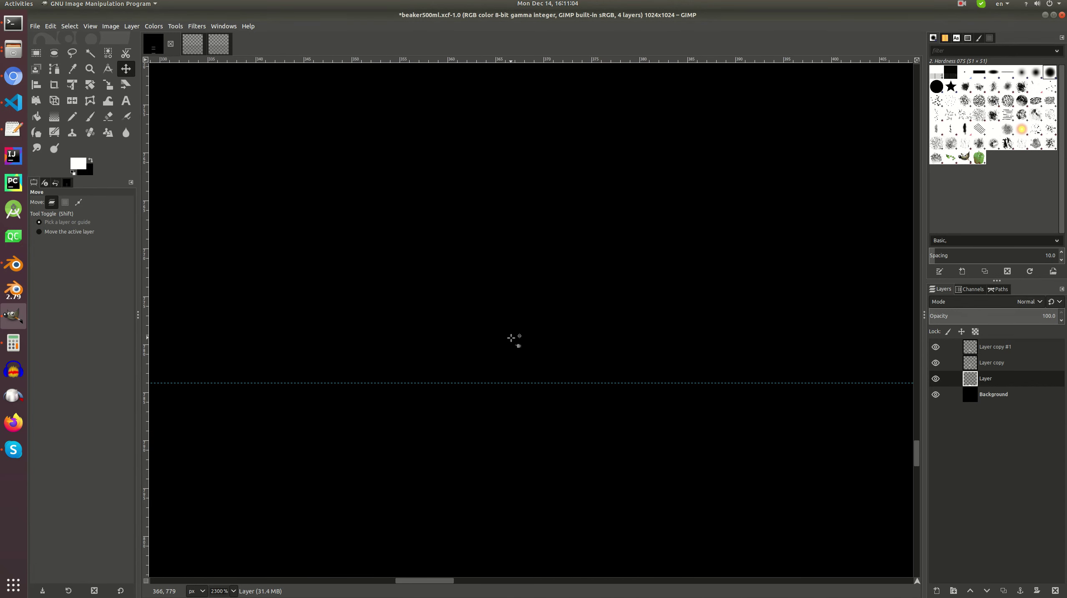
{"action": "key", "text": "alt+Tab"}
{"action": "left_click", "coordinate": [426, 364]}
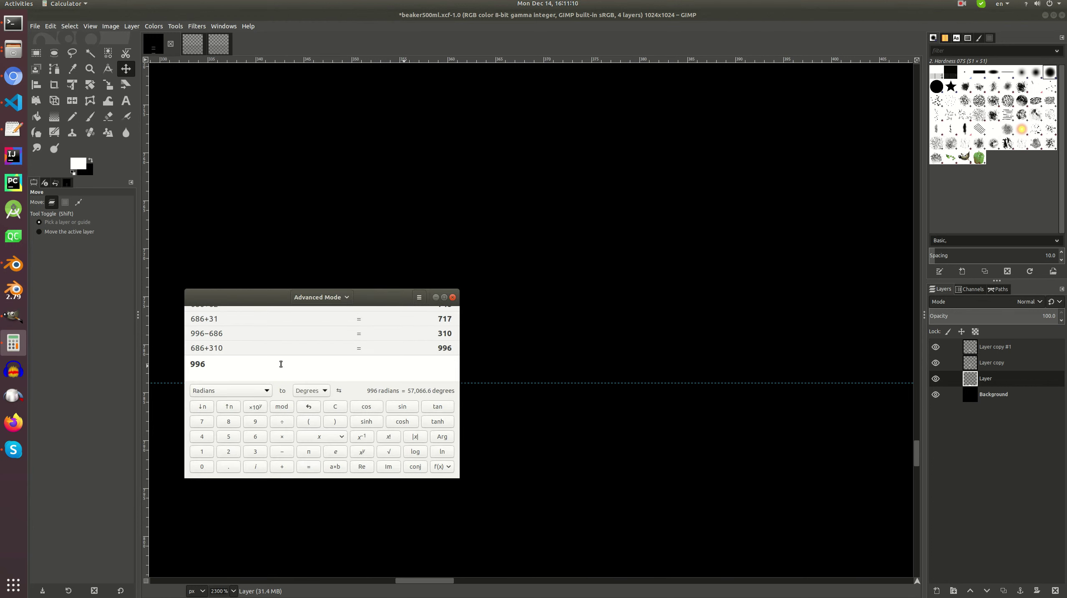
{"action": "key", "text": "Escape"}
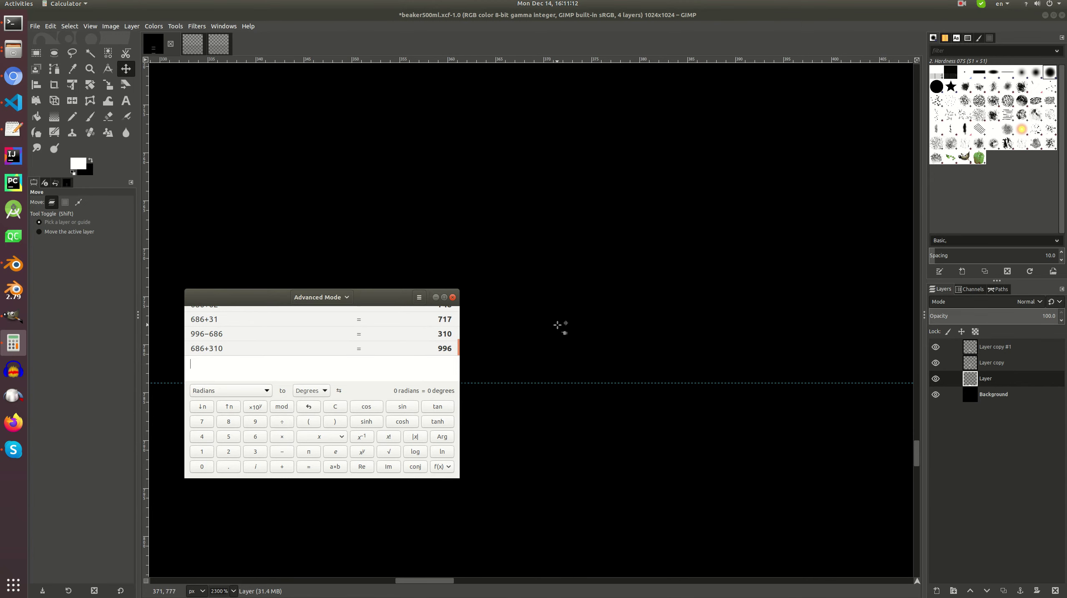
{"action": "scroll", "coordinate": [669, 351], "scroll_direction": "down", "scroll_amount": 8, "text": "ctrl"}
{"action": "middle_click_drag", "start_coordinate": [719, 361], "coordinate": [525, 310]}
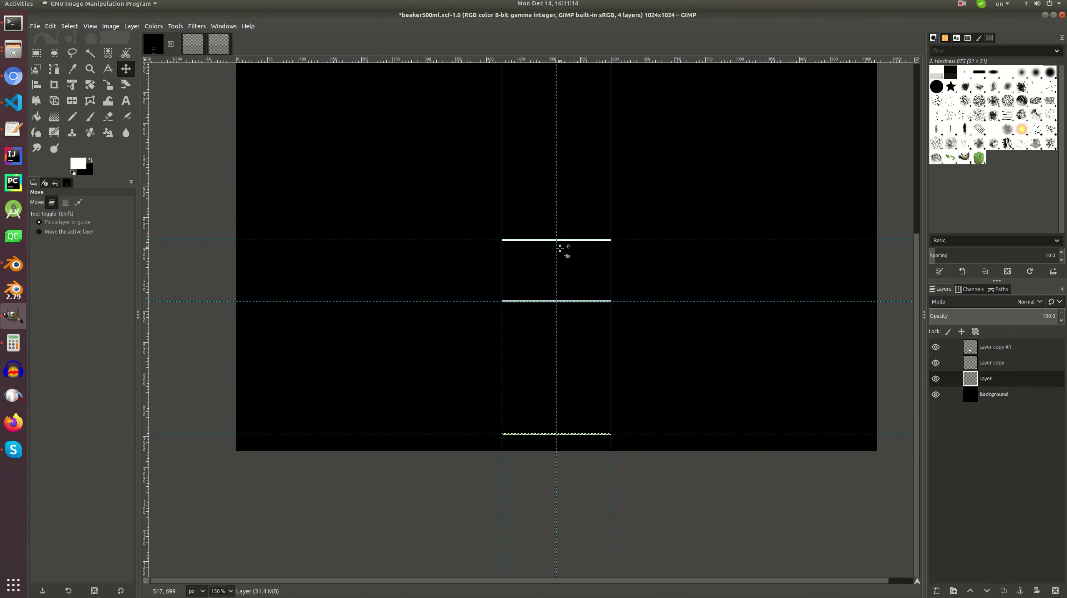
{"action": "scroll", "coordinate": [564, 242], "scroll_direction": "up", "scroll_amount": 3, "text": "ctrl"}
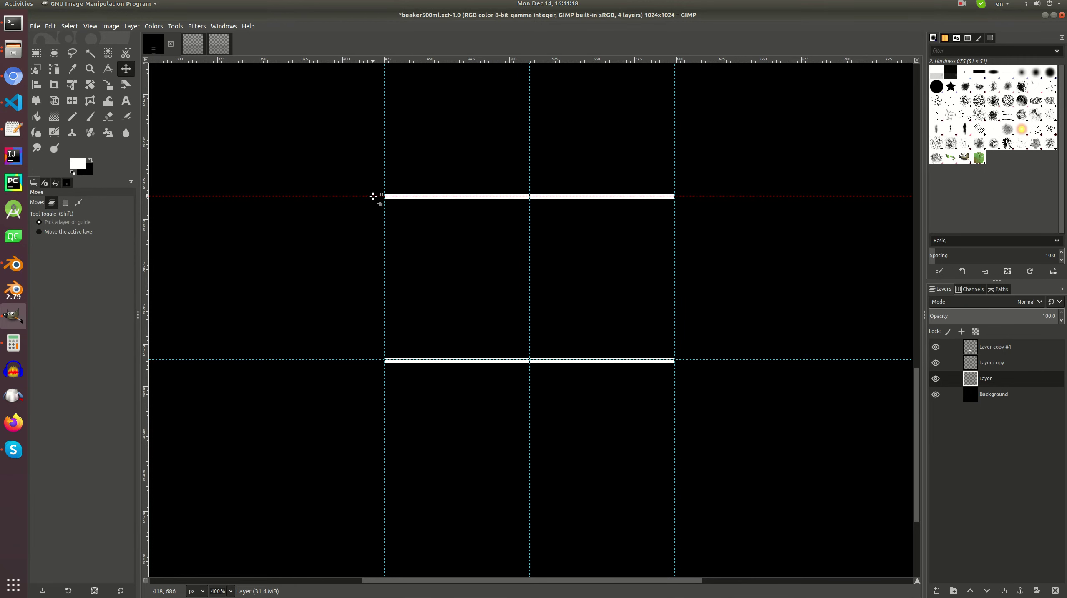
- Compute the 98 px tick gap as 784−686, then multiply by 5 for 490
{"action": "key", "text": "alt+Tab"}
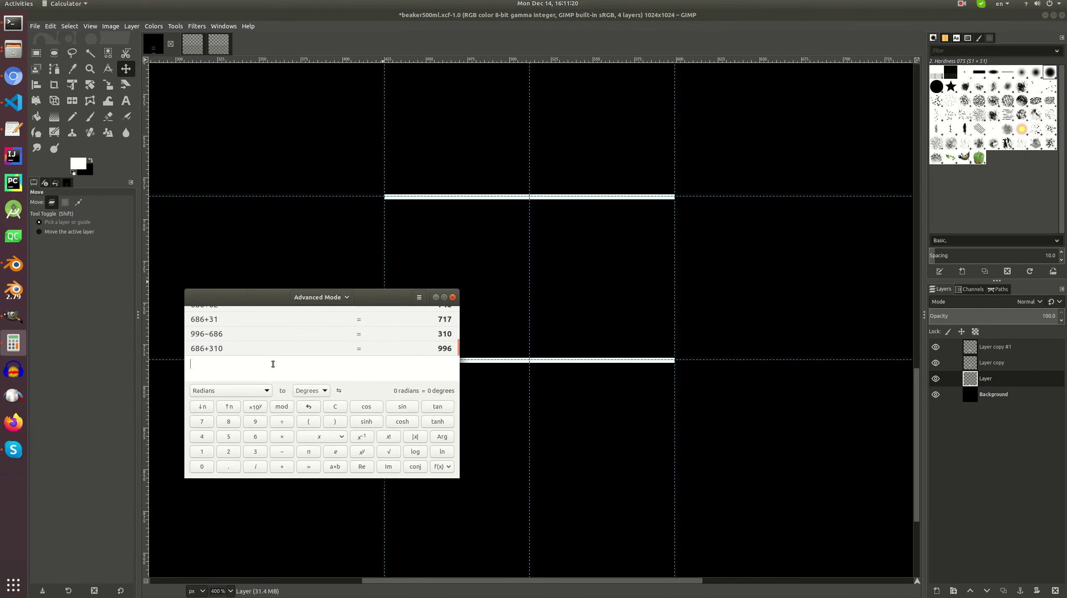
{"action": "key", "text": "alt+Tab"}
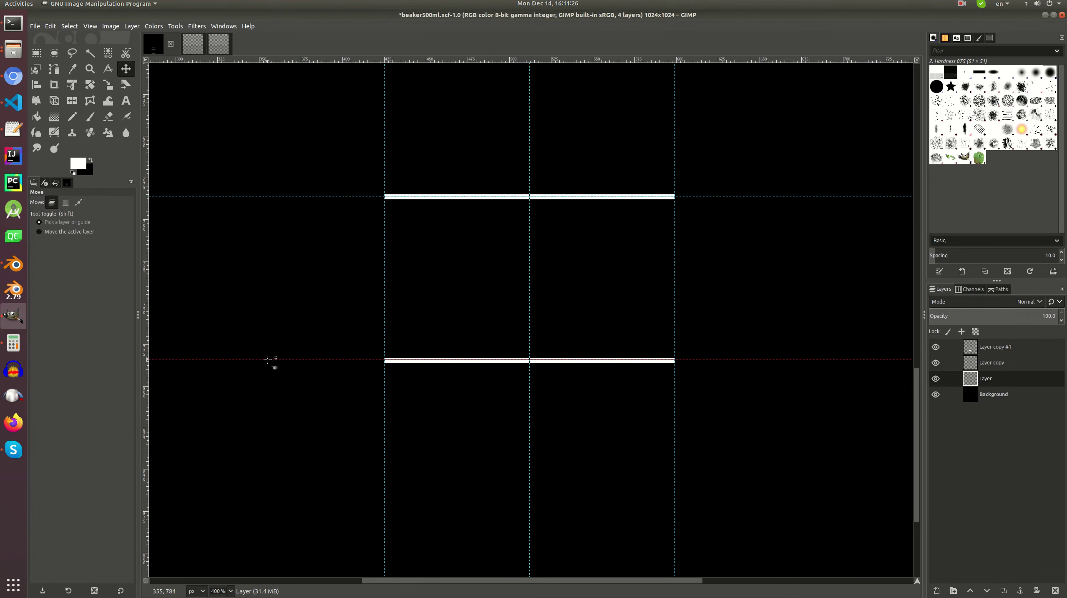
{"action": "key", "text": "alt+Tab"}
{"action": "type", "text": "784"}
{"action": "type", "text": "-"}
{"action": "key", "text": "alt+Tab"}
{"action": "key", "text": "alt+Tab"}
{"action": "type", "text": "686"}
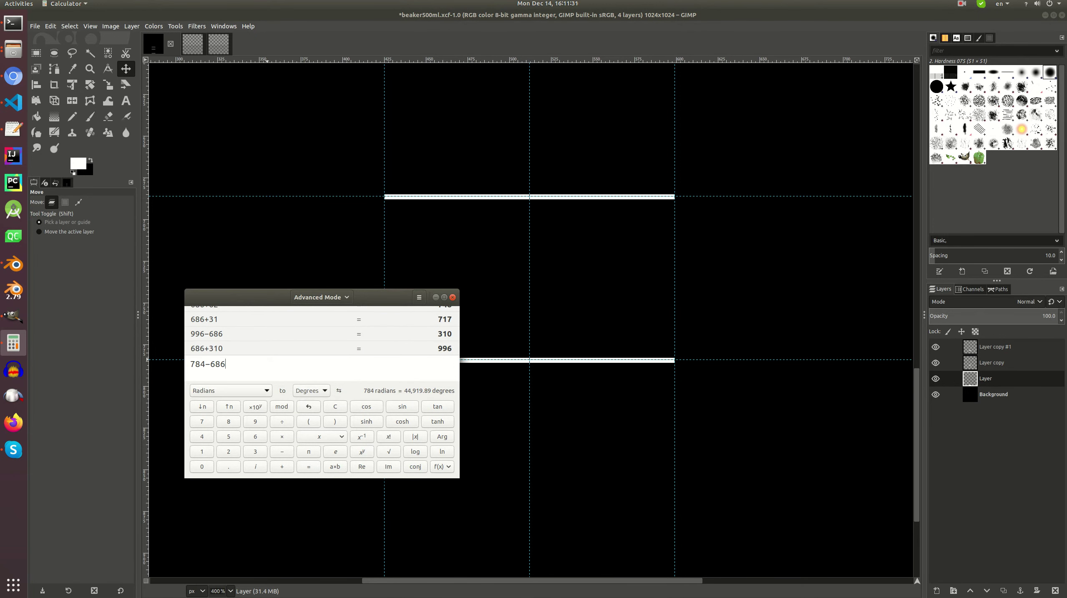
{"action": "key", "text": "Return"}
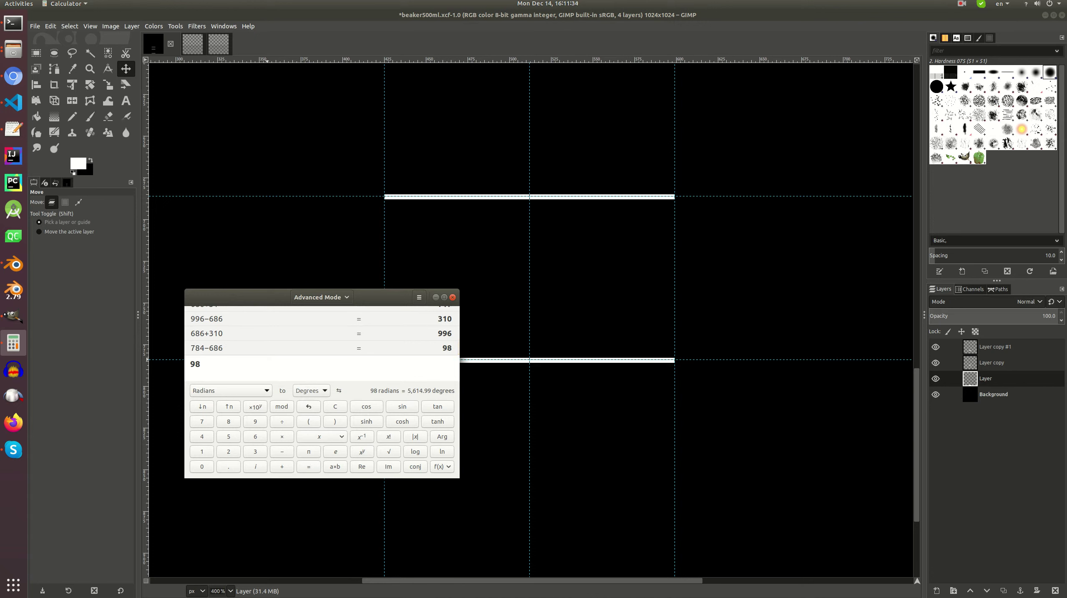
{"action": "type", "text": "8z"}
{"action": "key", "text": "ctrl+z"}
{"action": "type", "text": "*5"}
{"action": "key", "text": "Return"}
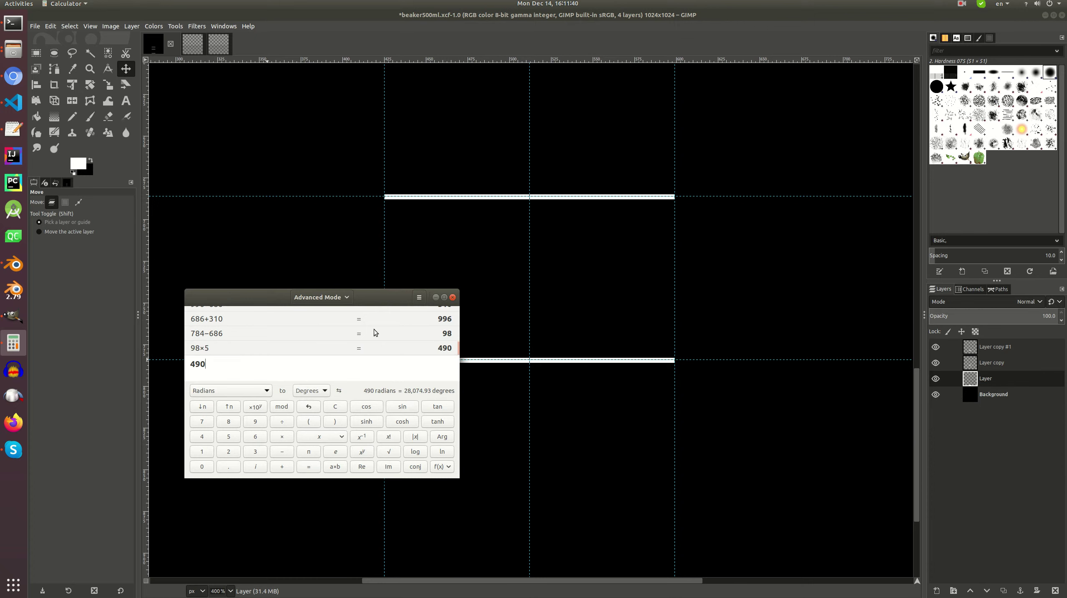
- Add 490 to 686 to get the next mark at 1176, then minimize the calculator
{"action": "key", "text": "alt+Tab"}
{"action": "middle_click_drag", "start_coordinate": [388, 384], "coordinate": [394, 333]}
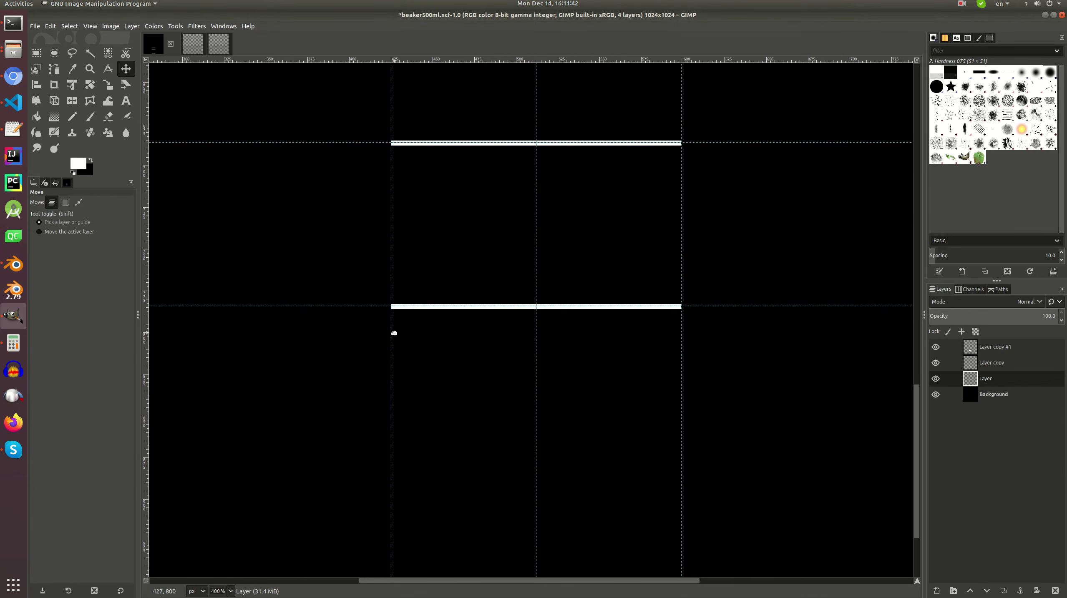
{"action": "key", "text": "alt+Tab"}
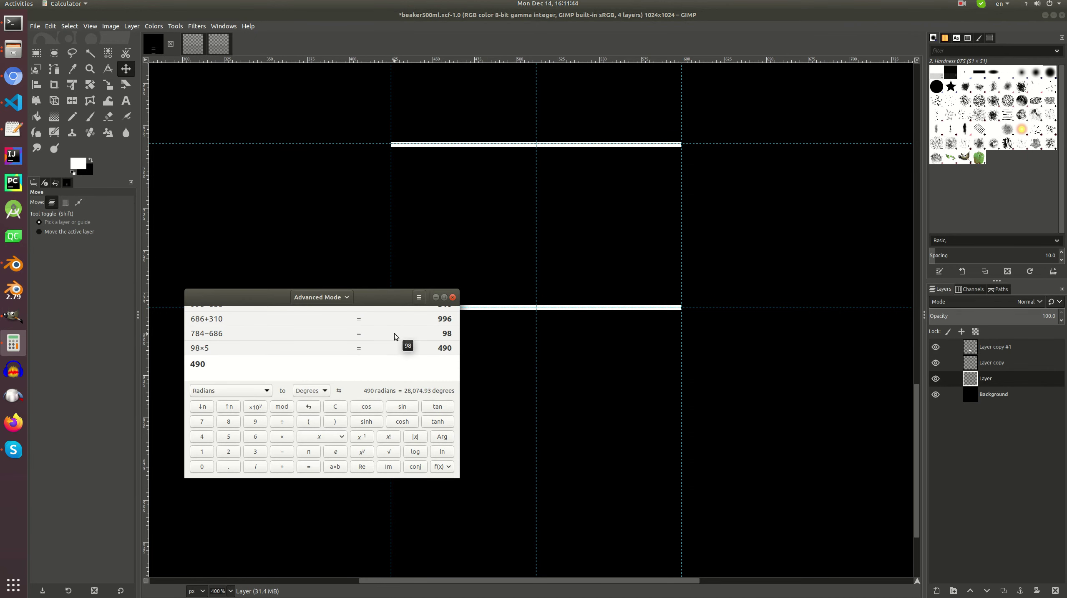
{"action": "type", "text": "+686"}
{"action": "key", "text": "Return"}
{"action": "key", "text": "Home"}
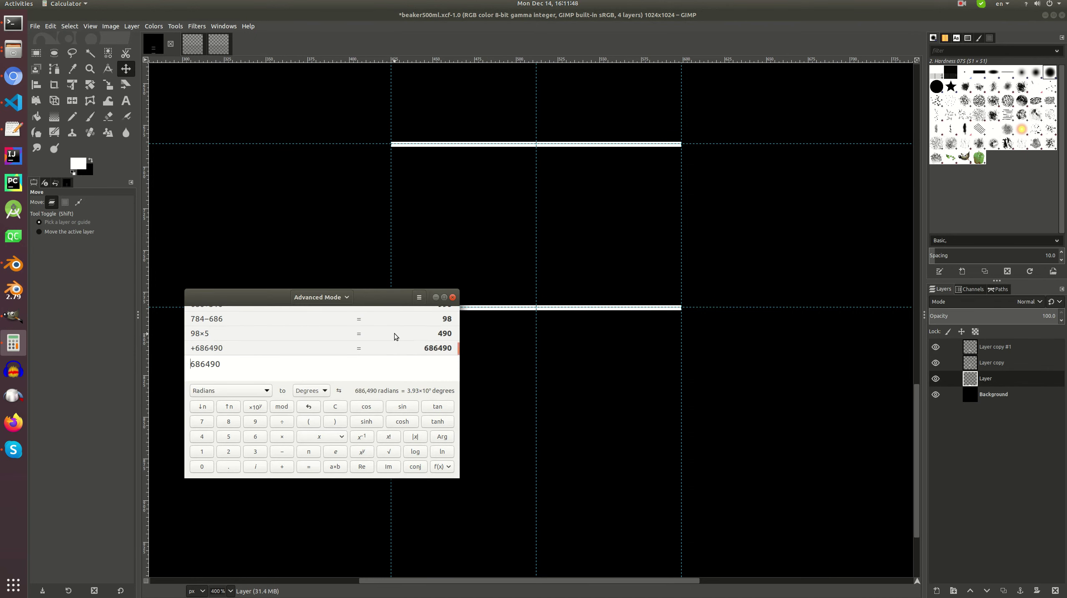
{"action": "type", "text": "+"}
{"action": "key", "text": "Return"}
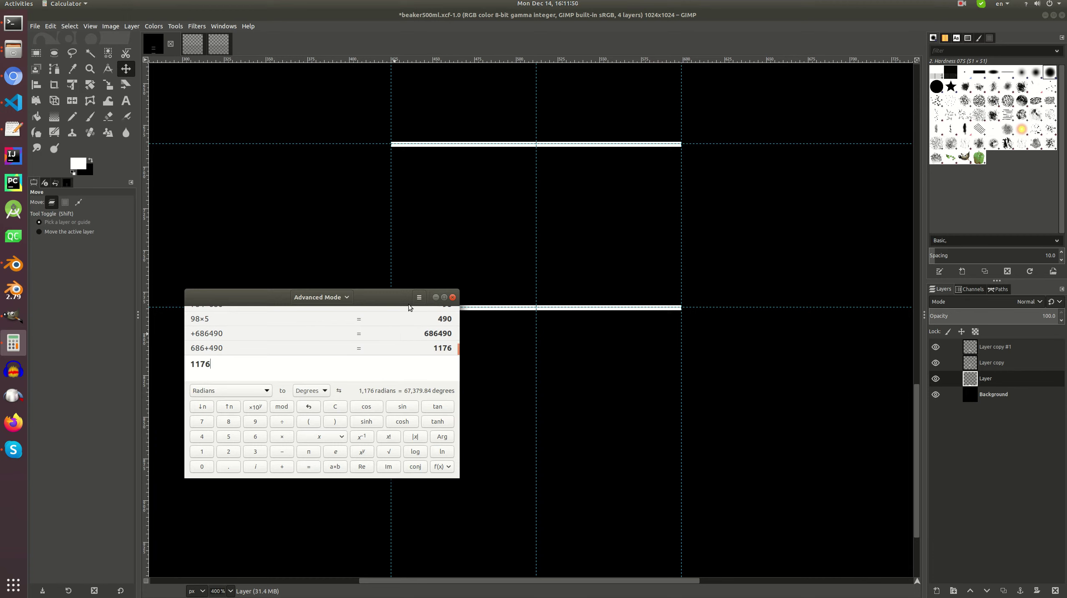
{"action": "left_click", "coordinate": [435, 298]}
{"action": "scroll", "coordinate": [440, 335], "scroll_direction": "down", "scroll_amount": 4, "text": "ctrl"}
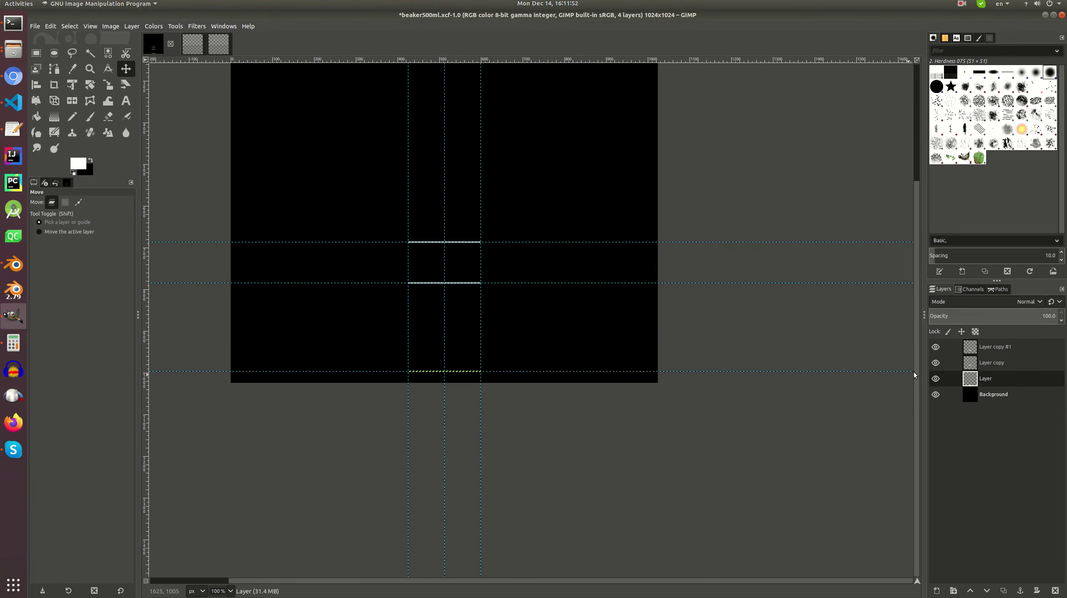
- Delete the Layer copy #1 layer, leaving three layers, and save the file
{"action": "left_click", "coordinate": [976, 364]}
{"action": "left_click", "coordinate": [988, 347]}
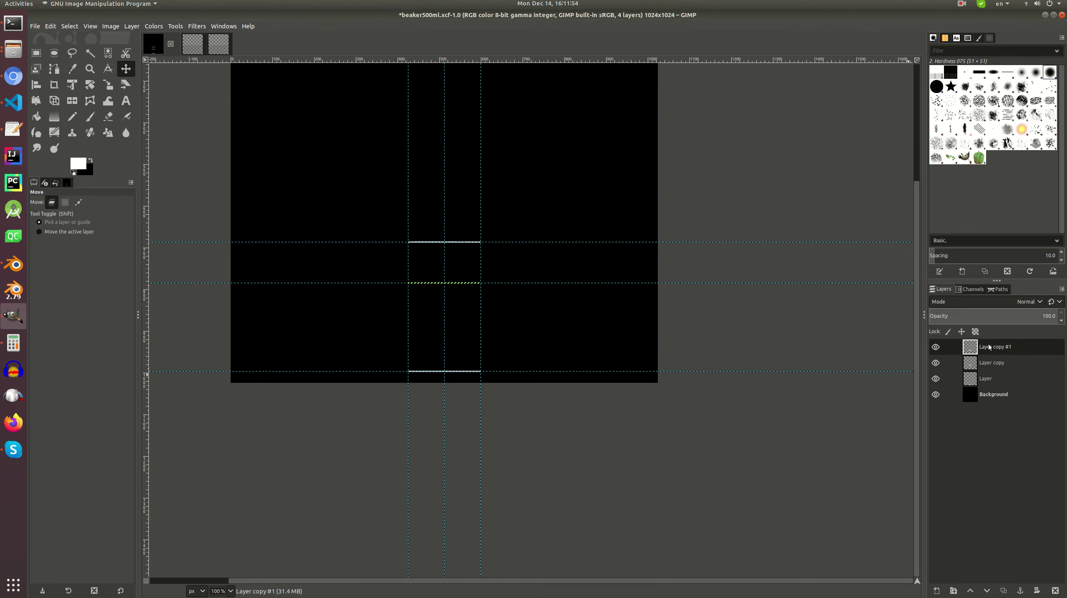
{"action": "left_click", "coordinate": [1055, 591]}
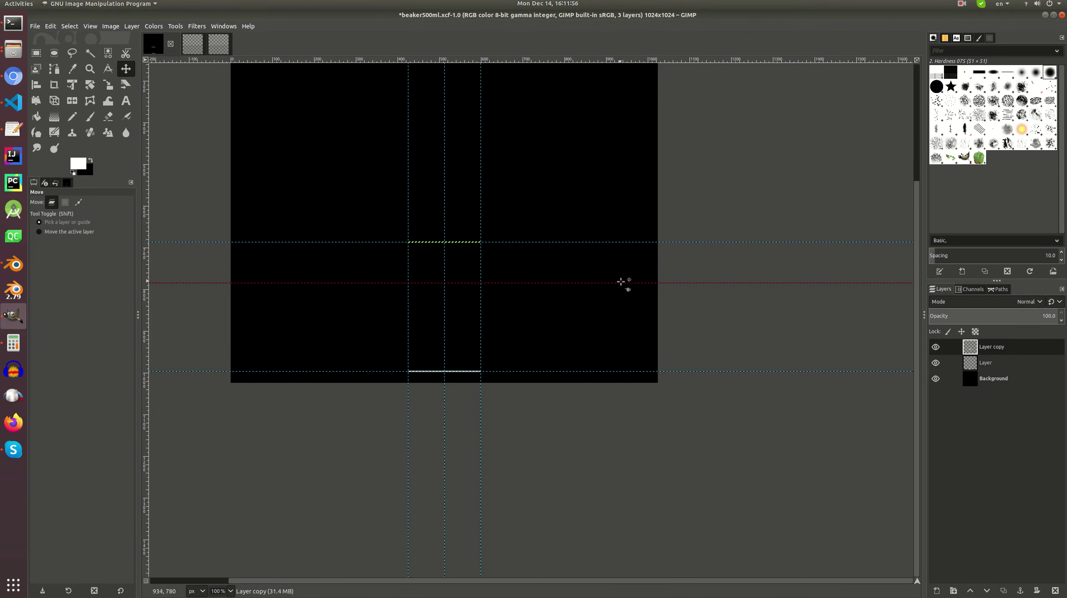
{"action": "key", "text": "ctrl+s"}
{"action": "scroll", "coordinate": [484, 260], "scroll_direction": "up", "scroll_amount": 2, "text": "ctrl"}
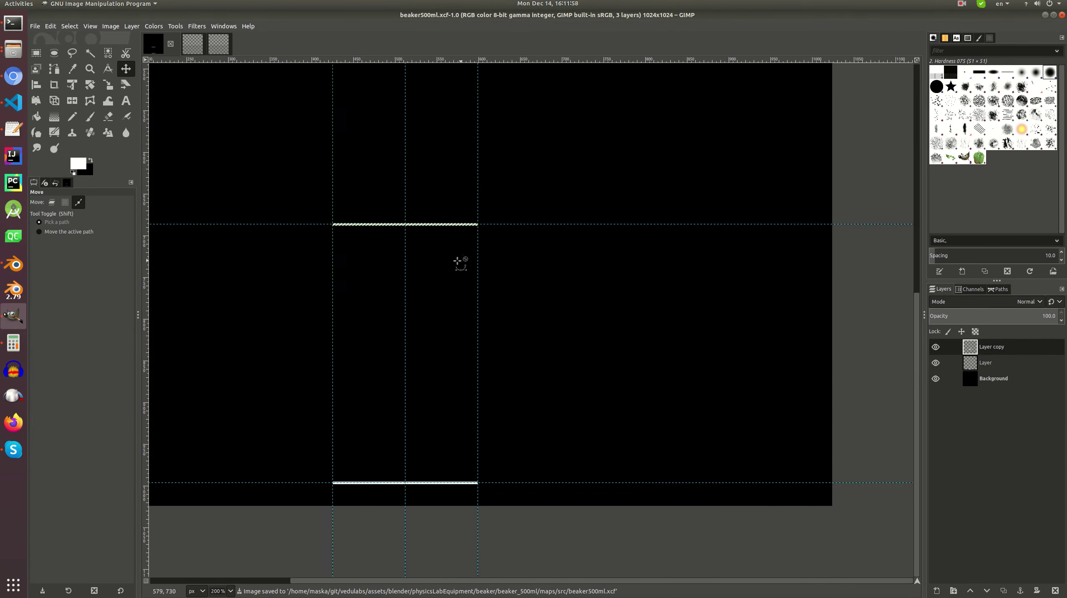
{"action": "middle_click_drag", "start_coordinate": [337, 266], "coordinate": [601, 237]}
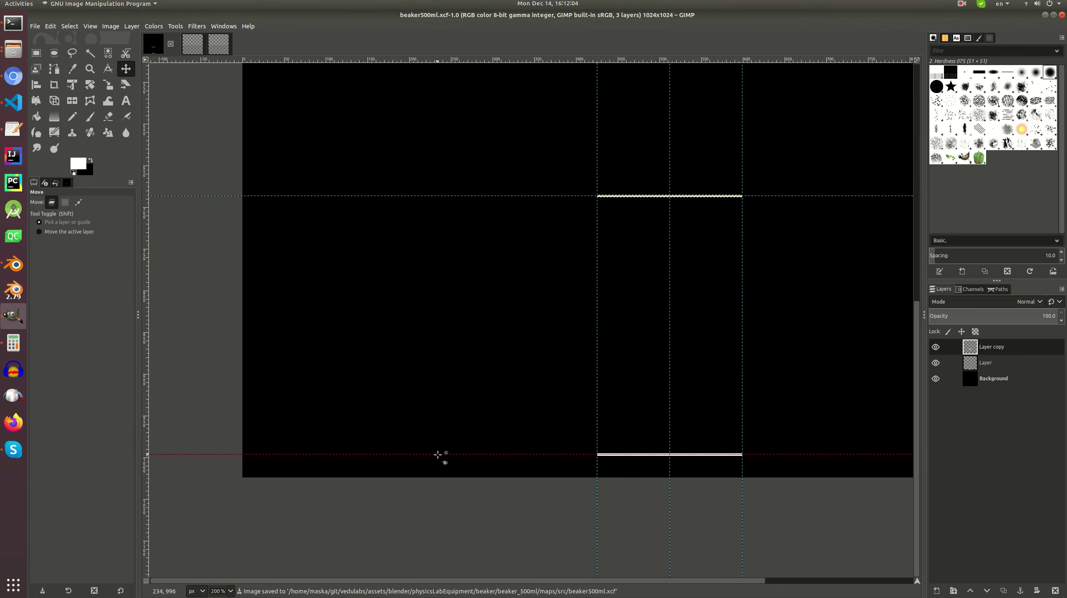
- Compute 996−686 = 310, divide by 5 to get 62, and add 686 for 748
{"action": "key", "text": "alt+Tab"}
{"action": "key", "text": "alt+Tab"}
{"action": "left_click", "coordinate": [13, 342]}
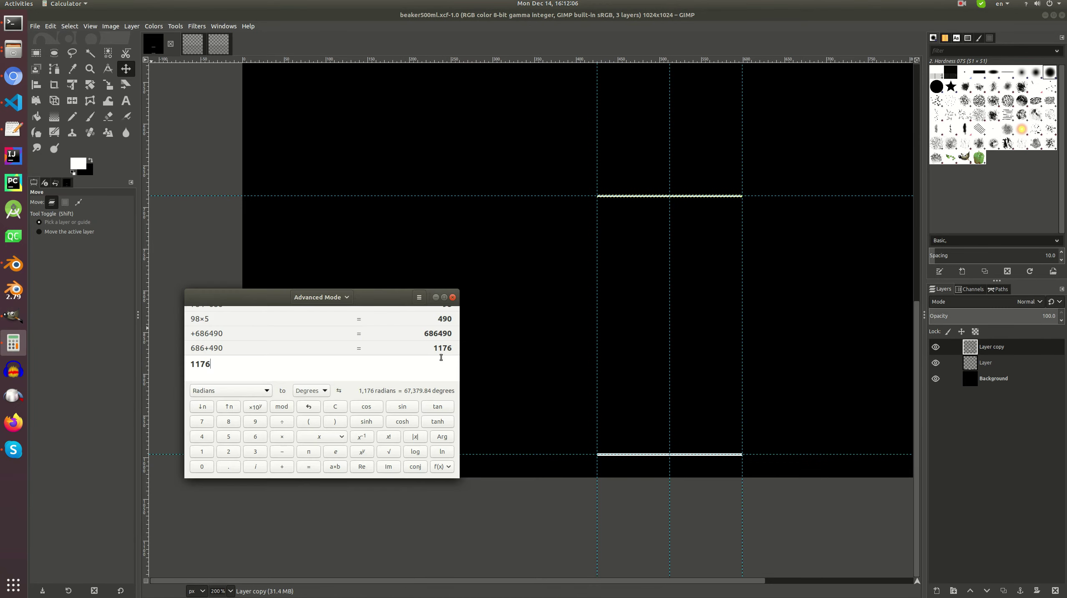
{"action": "key", "text": "Escape"}
{"action": "type", "text": "996"}
{"action": "key", "text": "alt+Tab"}
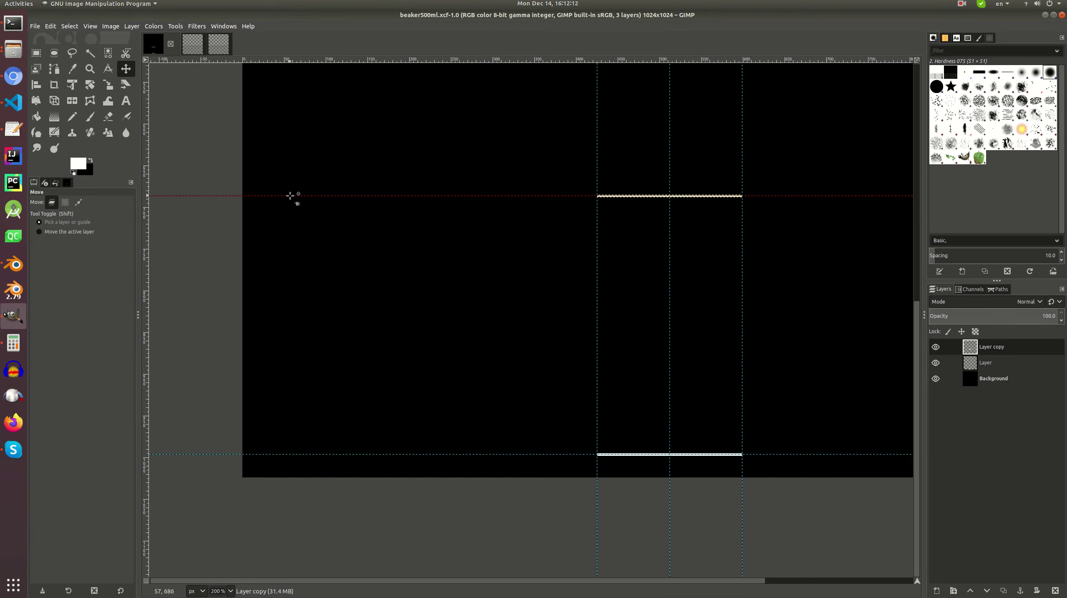
{"action": "key", "text": "alt+Tab"}
{"action": "type", "text": "-686"}
{"action": "key", "text": "Return"}
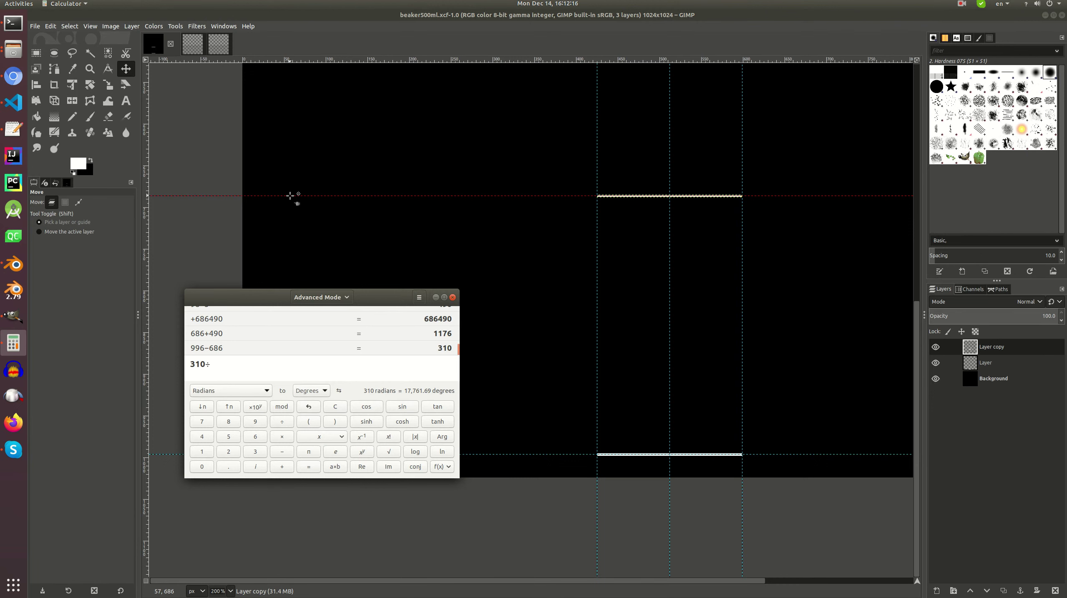
{"action": "type", "text": "/5"}
{"action": "key", "text": "Return"}
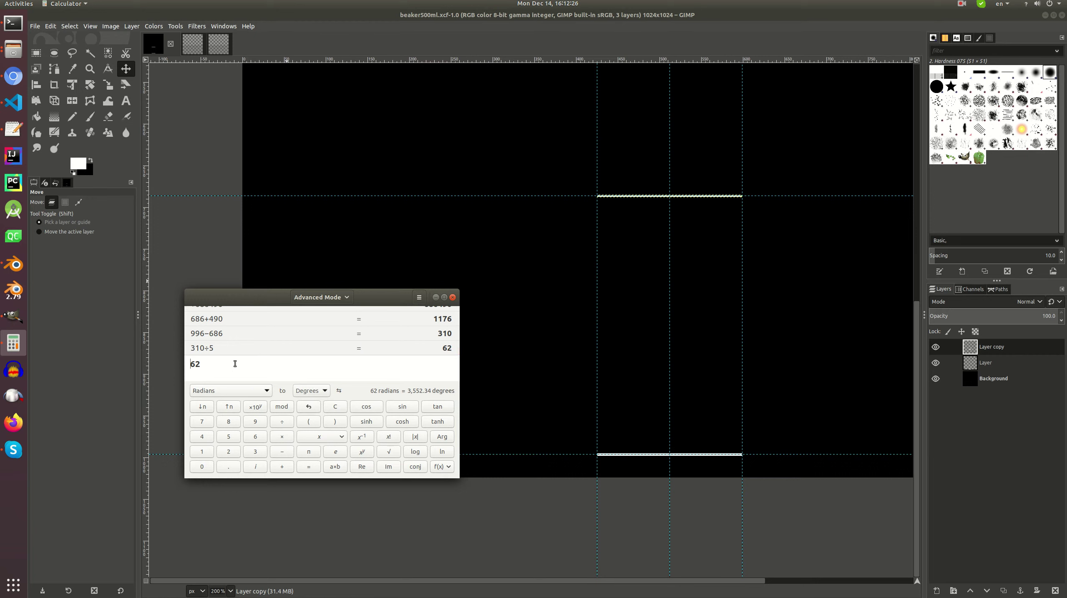
{"action": "type", "text": "686+"}
{"action": "key", "text": "Return"}
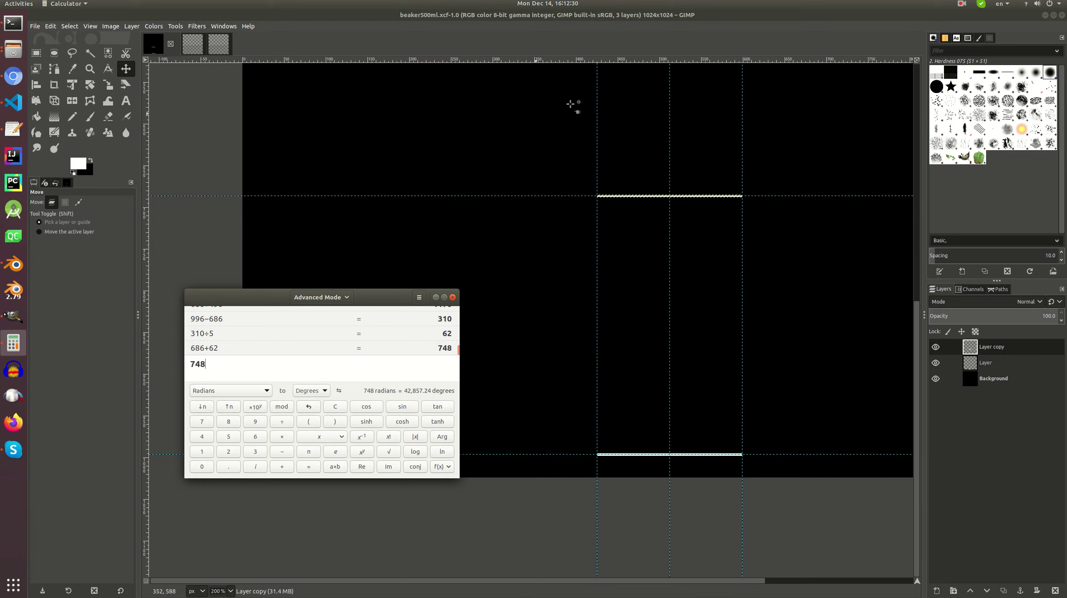
- Place trial horizontal guides near 736 and 713, computing 686+31 = 717 along the way
{"action": "left_click_drag", "start_coordinate": [666, 62], "coordinate": [671, 239]}
{"action": "scroll", "coordinate": [628, 234], "scroll_direction": "up", "scroll_amount": 4, "text": "ctrl"}
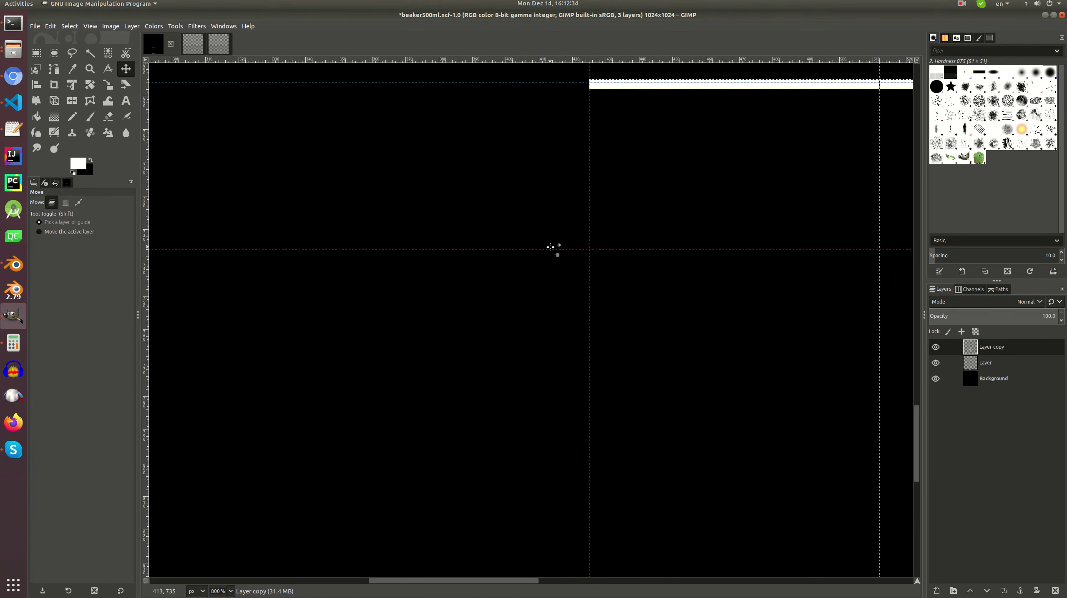
{"action": "left_click_drag", "start_coordinate": [553, 250], "coordinate": [555, 289]}
{"action": "scroll", "coordinate": [672, 269], "scroll_direction": "down", "scroll_amount": 5, "text": "ctrl"}
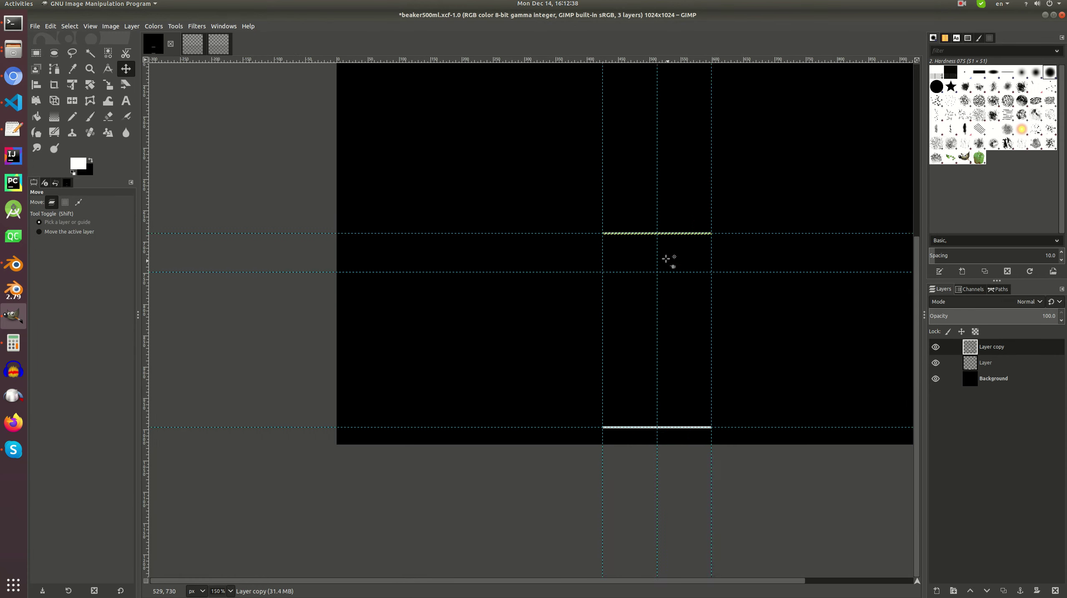
{"action": "left_click", "coordinate": [13, 343]}
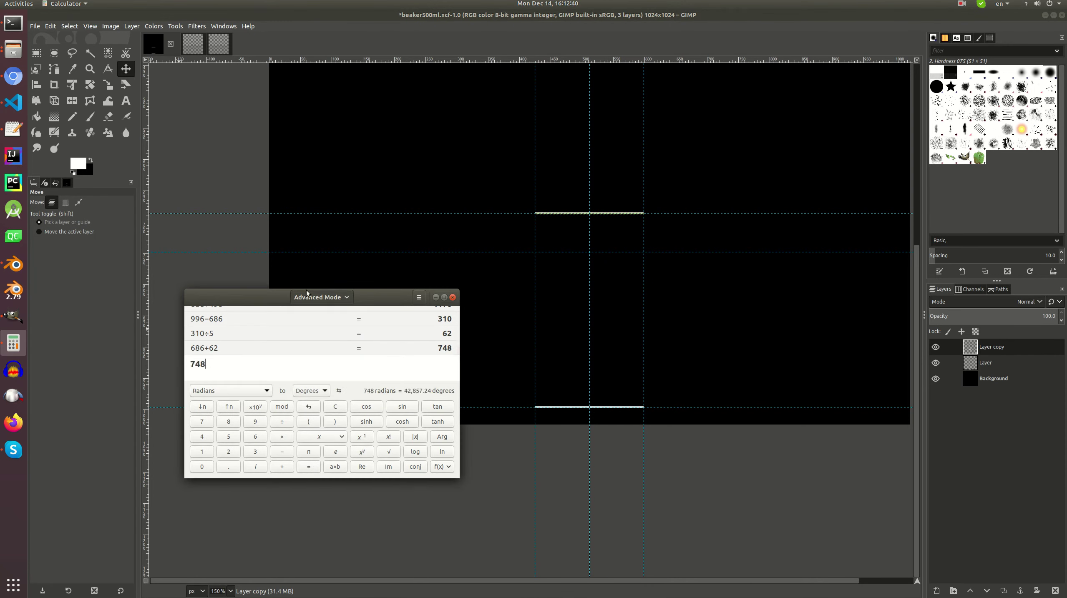
{"action": "left_click_drag", "start_coordinate": [209, 364], "coordinate": [240, 366]}
{"action": "type", "text": "31"}
{"action": "key", "text": "Return"}
{"action": "left_click_drag", "start_coordinate": [591, 59], "coordinate": [598, 231]}
{"action": "scroll", "coordinate": [598, 231], "scroll_direction": "up", "scroll_amount": 6, "text": "ctrl"}
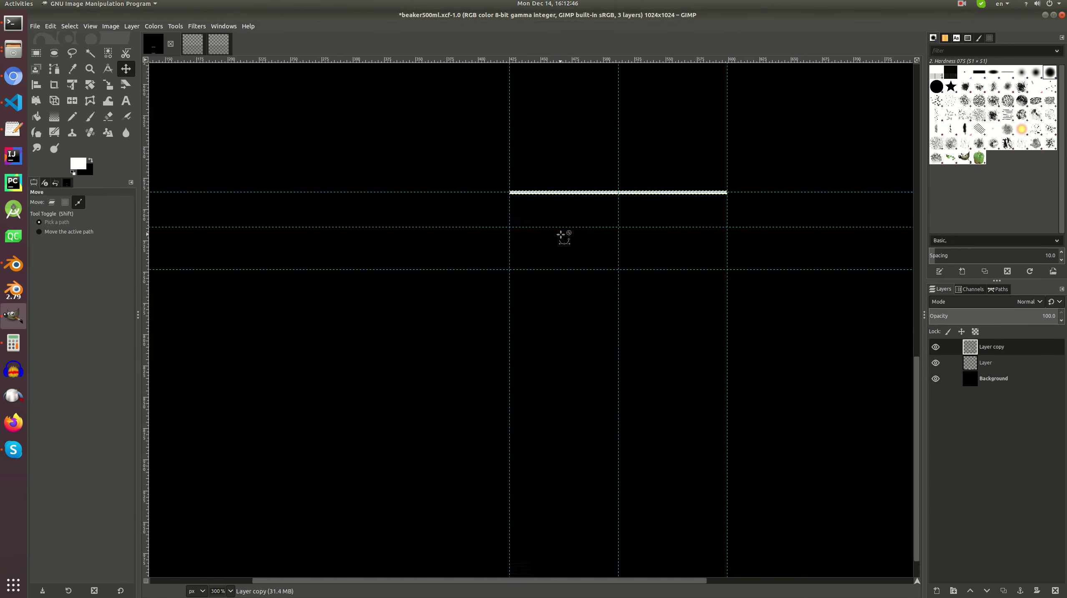
{"action": "mouse_move", "coordinate": [522, 211]}
{"action": "left_mouse_down"}
{"action": "mouse_move", "coordinate": [524, 233]}
{"action": "mouse_move", "coordinate": [528, 225]}
{"action": "left_mouse_up"}
{"action": "scroll", "coordinate": [635, 215], "scroll_direction": "up", "scroll_amount": 3, "text": "ctrl"}
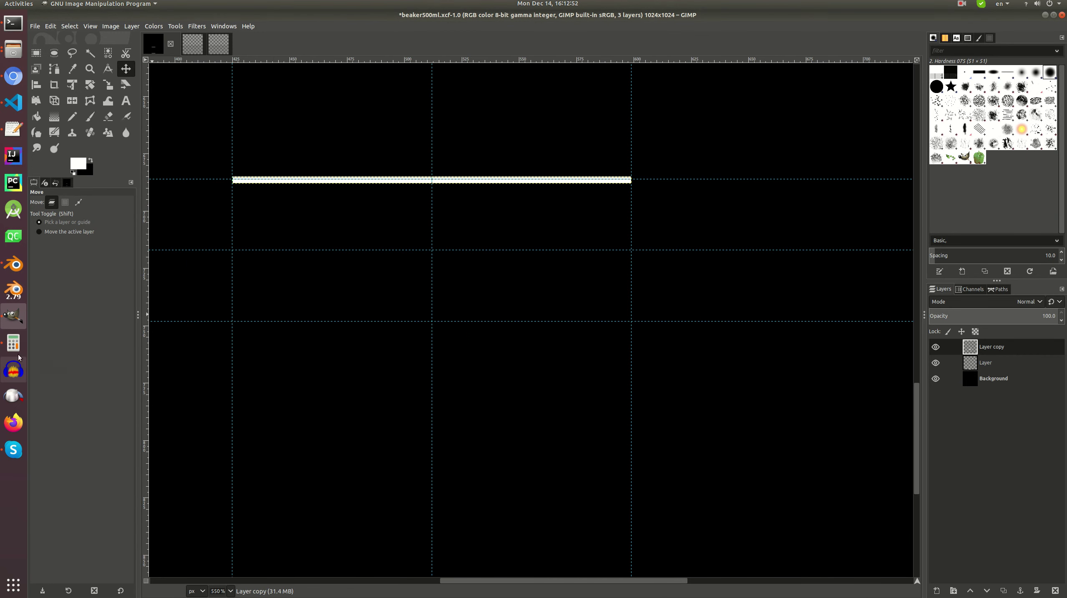
- Compute 31÷5 = 6.2 and 686+6.2 = 692.2, then drag a horizontal guide to y≈692
{"action": "left_click", "coordinate": [13, 343]}
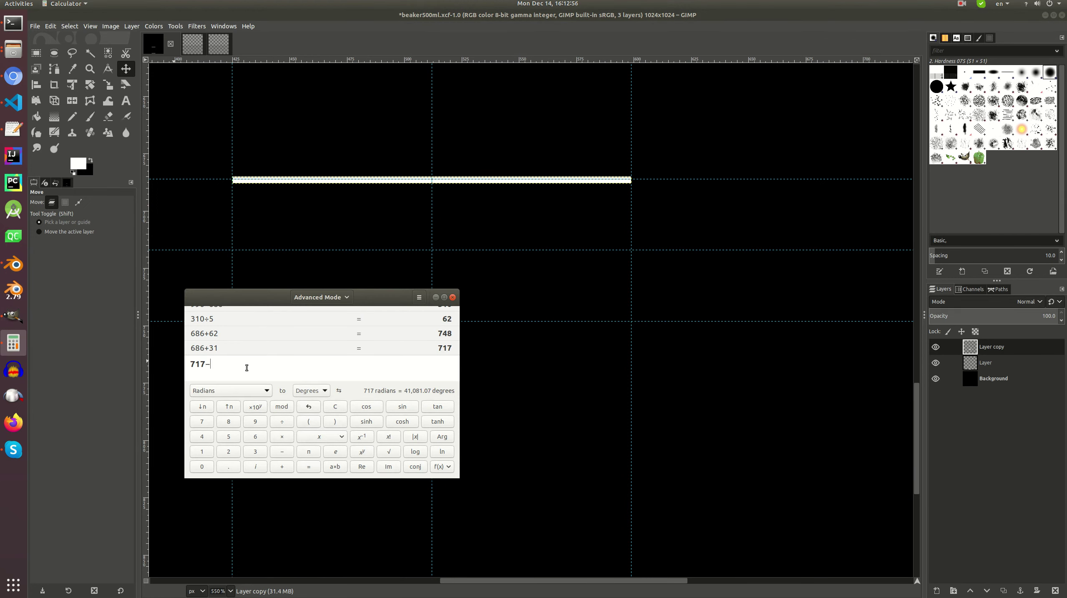
{"action": "key", "text": "Return"}
{"action": "type", "text": "/5"}
{"action": "key", "text": "Return"}
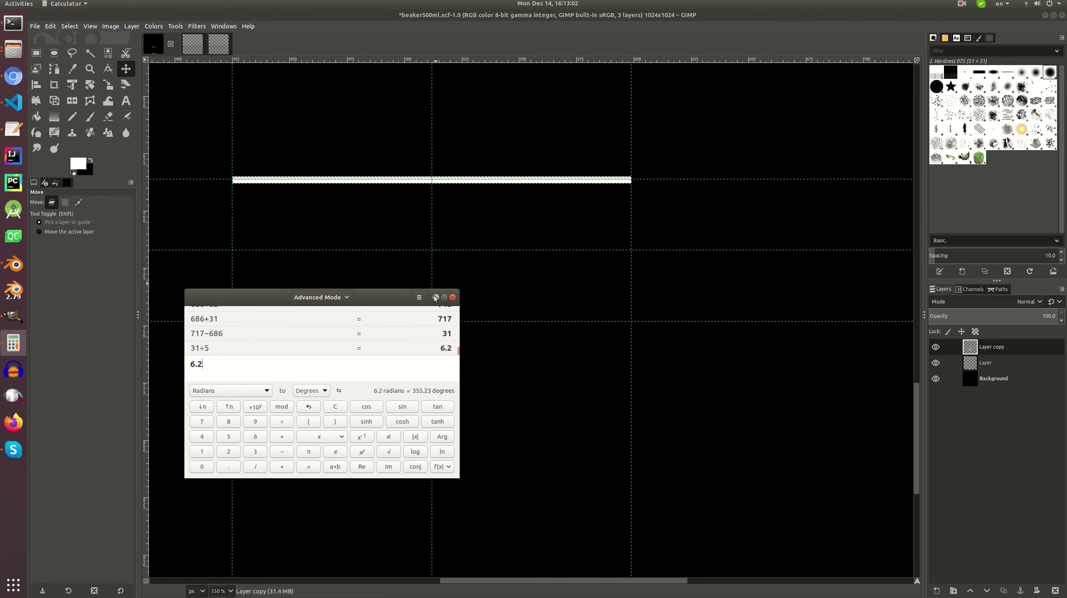
{"action": "type", "text": "686+6.2"}
{"action": "key", "text": "Return"}
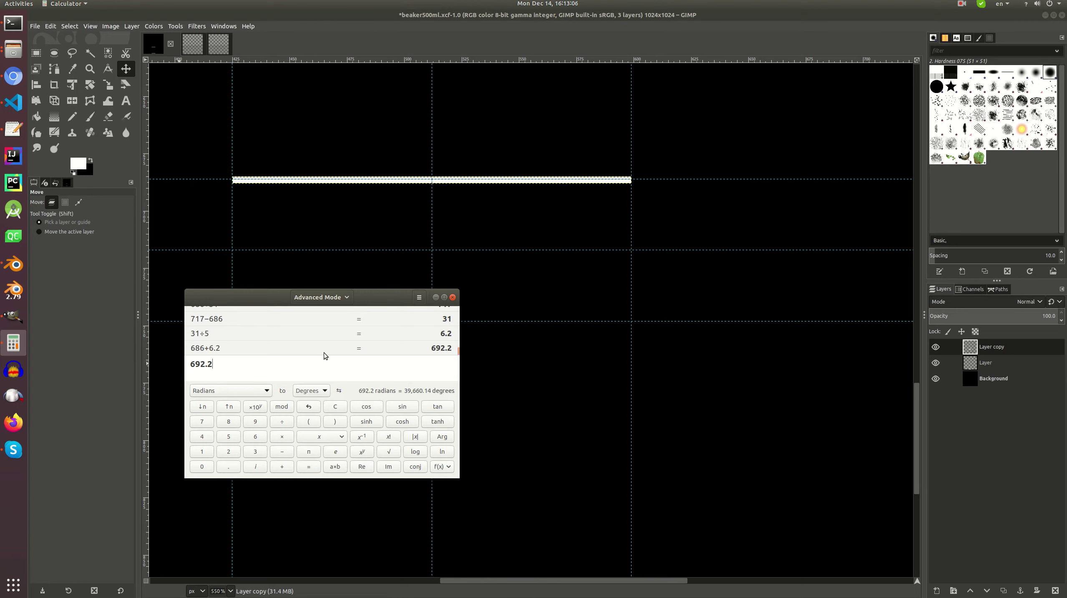
{"action": "left_click", "coordinate": [454, 84]}
{"action": "left_click_drag", "start_coordinate": [498, 61], "coordinate": [470, 180]}
{"action": "scroll", "coordinate": [439, 200], "scroll_direction": "up", "scroll_amount": 2, "text": "ctrl"}
{"action": "scroll", "coordinate": [439, 200], "scroll_direction": "up", "scroll_amount": 1, "text": "ctrl"}
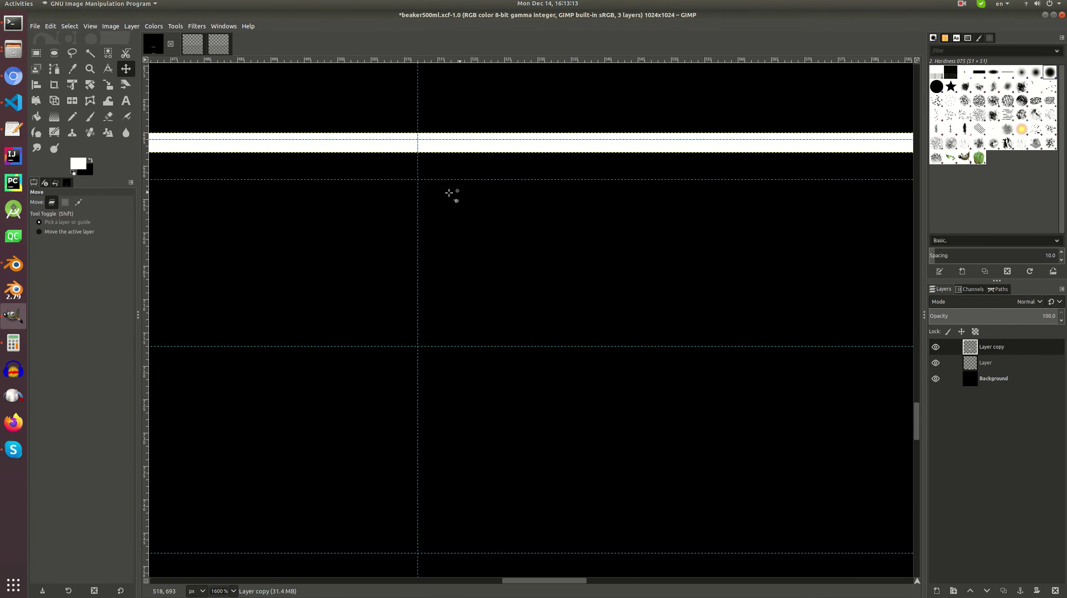
- Duplicate Layer copy and move the copied stripe down onto the new guide
{"action": "right_click", "coordinate": [975, 347]}
{"action": "left_click", "coordinate": [921, 127]}
{"action": "scroll", "coordinate": [576, 173], "scroll_direction": "down", "scroll_amount": 1, "text": "ctrl"}
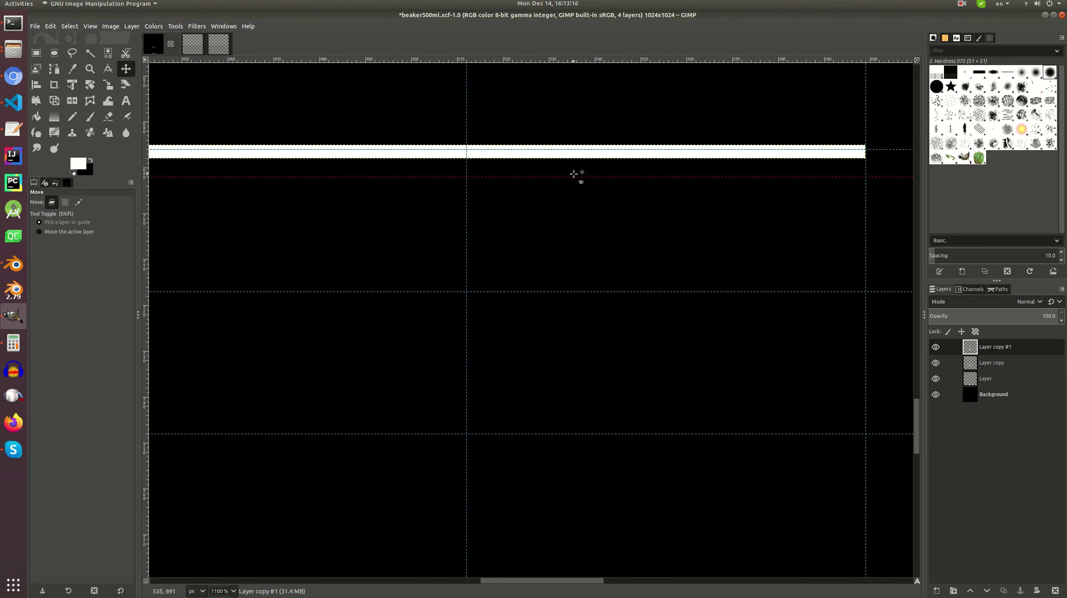
{"action": "left_click_drag", "start_coordinate": [559, 156], "coordinate": [558, 181]}
{"action": "scroll", "coordinate": [488, 174], "scroll_direction": "up", "scroll_amount": 3, "text": "ctrl"}
{"action": "mouse_move", "coordinate": [452, 198]}
{"action": "left_mouse_down"}
{"action": "mouse_move", "coordinate": [452, 187]}
{"action": "mouse_move", "coordinate": [459, 195]}
{"action": "mouse_move", "coordinate": [434, 195]}
{"action": "left_mouse_up"}
- Scale the copied stripe shorter toward its centre with Unified Transform and apply it
{"action": "key", "text": "shift+t"}
{"action": "left_click", "coordinate": [473, 238]}
{"action": "scroll", "coordinate": [451, 207], "scroll_direction": "down", "scroll_amount": 3, "text": "ctrl"}
{"action": "scroll", "coordinate": [381, 215], "scroll_direction": "up", "scroll_amount": 2, "text": "ctrl"}
{"action": "scroll", "coordinate": [416, 224], "scroll_direction": "up", "scroll_amount": 2, "text": "ctrl"}
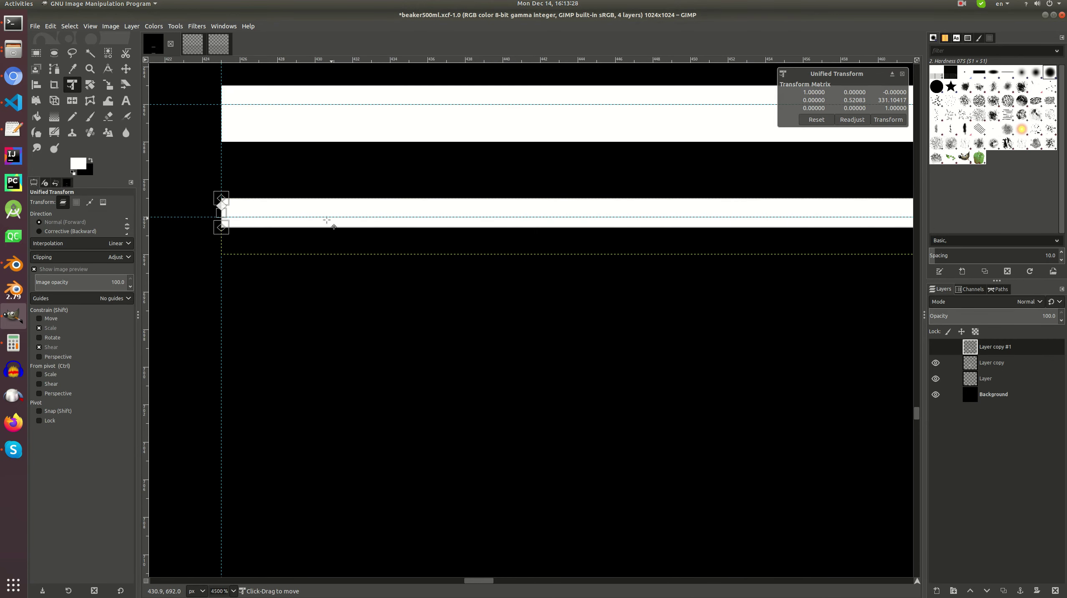
{"action": "left_click_drag", "start_coordinate": [227, 212], "coordinate": [624, 214]}
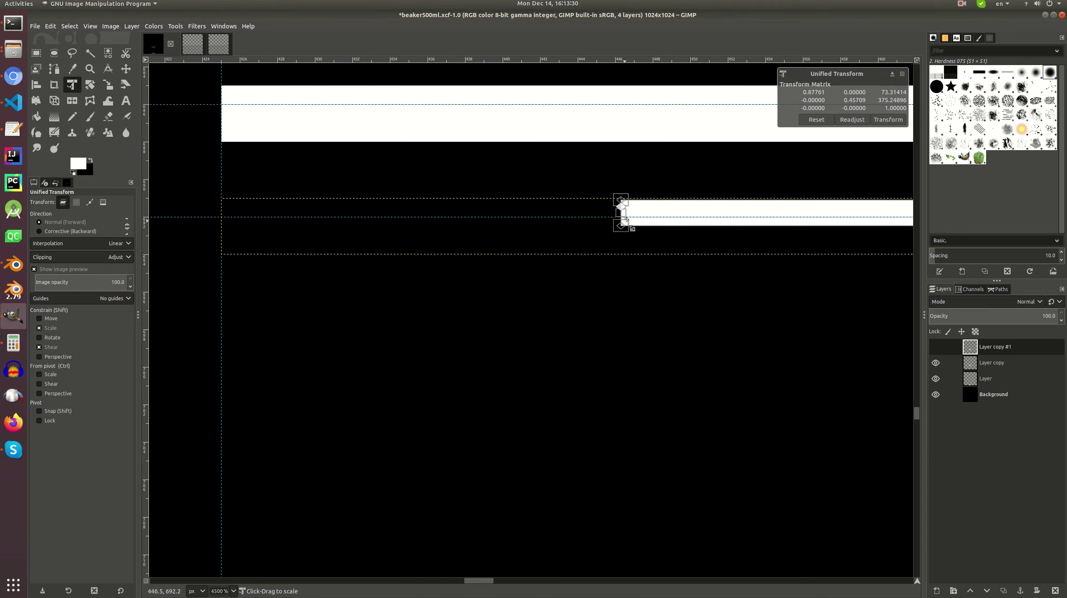
{"action": "scroll", "coordinate": [691, 243], "scroll_direction": "down", "scroll_amount": 4, "text": "ctrl"}
{"action": "middle_click_drag", "start_coordinate": [549, 236], "coordinate": [426, 225]}
{"action": "key", "text": "ctrl+z"}
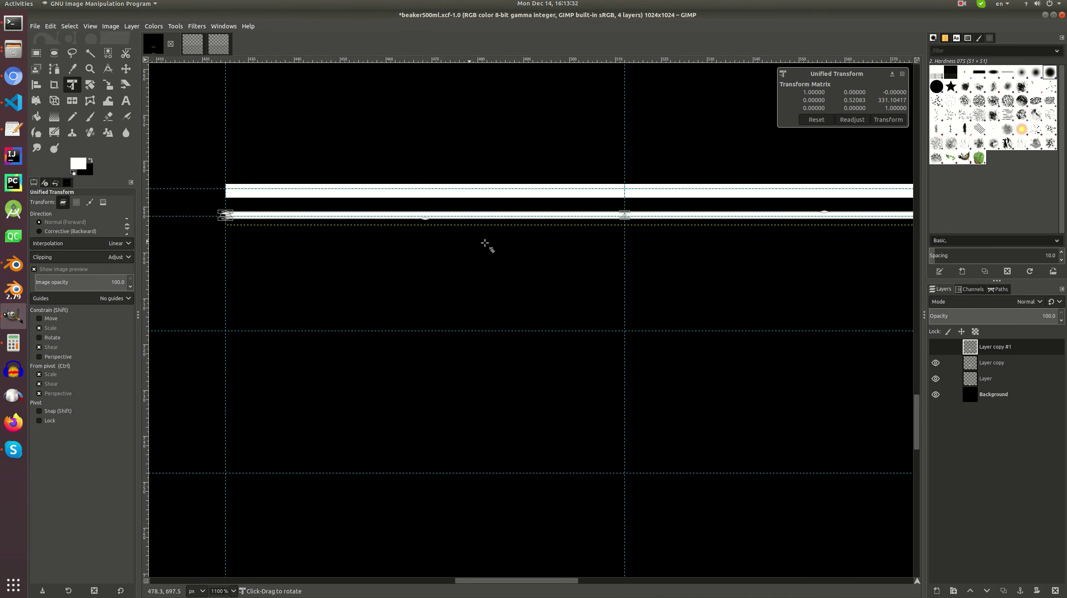
{"action": "scroll", "coordinate": [484, 243], "scroll_direction": "down", "scroll_amount": 1, "text": "ctrl"}
{"action": "middle_click_drag", "start_coordinate": [625, 250], "coordinate": [524, 243]}
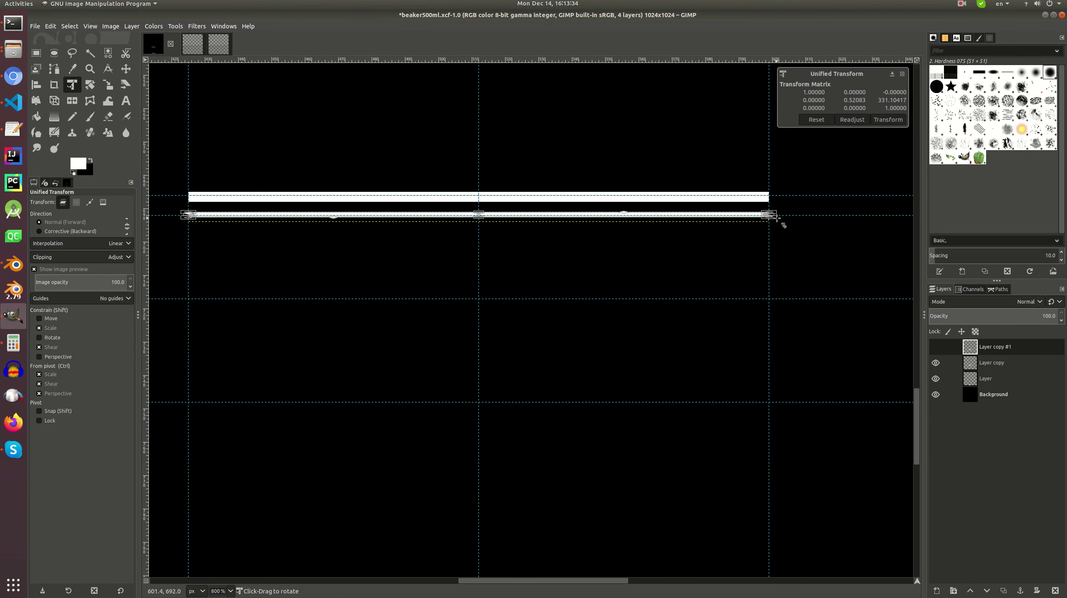
{"action": "left_click_drag", "start_coordinate": [774, 214], "coordinate": [670, 214]}
{"action": "mouse_move", "coordinate": [580, 210]}
{"action": "left_mouse_down"}
{"action": "mouse_move", "coordinate": [595, 211]}
{"action": "mouse_move", "coordinate": [553, 211]}
{"action": "mouse_move", "coordinate": [597, 209]}
{"action": "left_mouse_up"}
{"action": "left_click", "coordinate": [888, 120]}
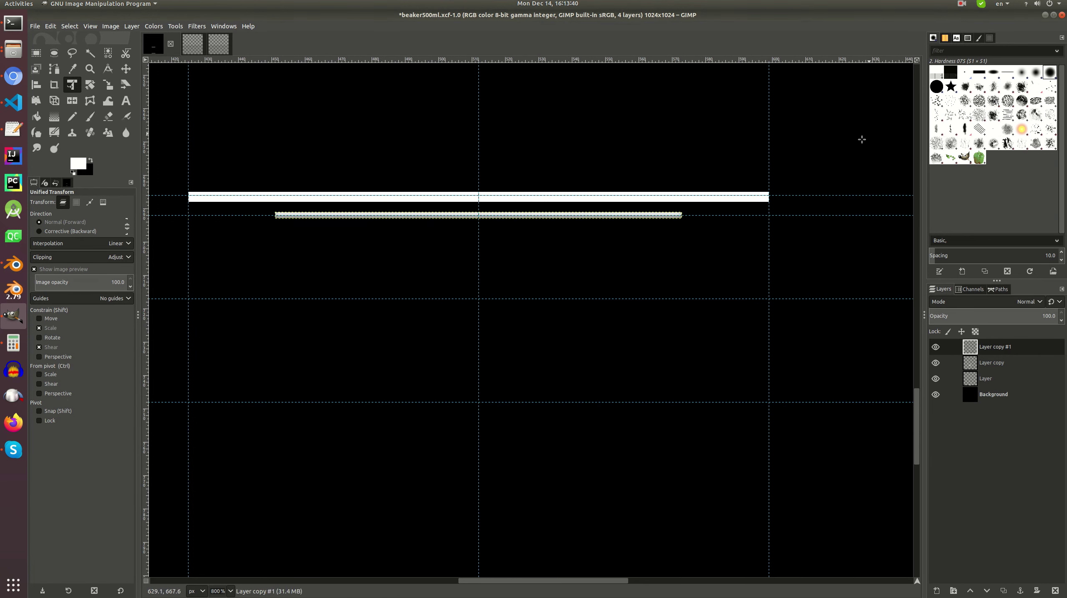
- Save, work out 692.2 + 6.2 in the calculator, and add a horizontal guide for the next tick
{"action": "left_click", "coordinate": [36, 53]}
{"action": "scroll", "coordinate": [468, 209], "scroll_direction": "up", "scroll_amount": 1, "text": "ctrl"}
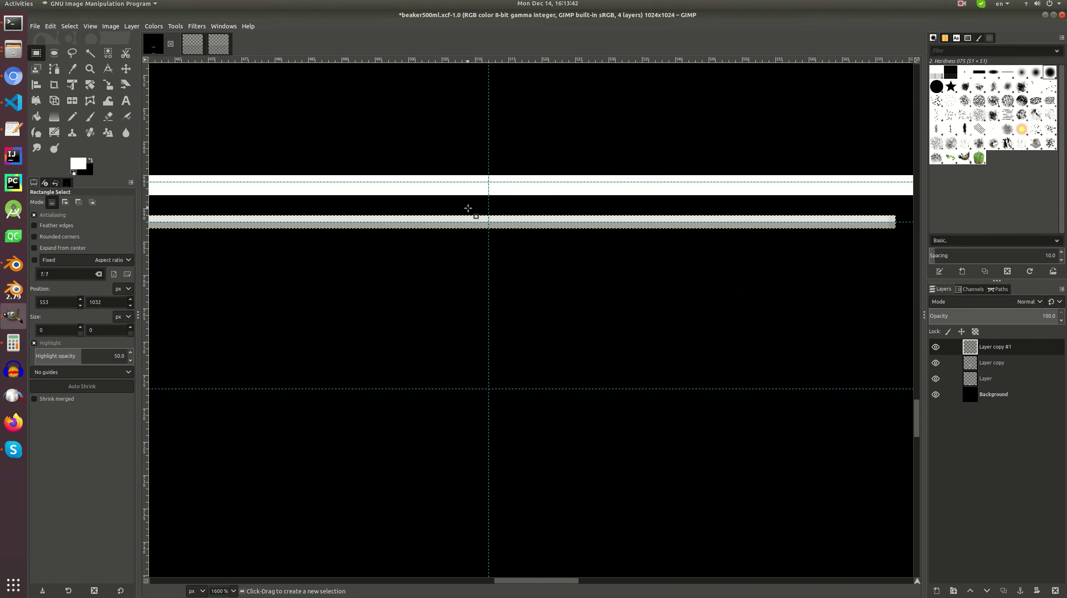
{"action": "key", "text": "ctrl+s"}
{"action": "key", "text": "alt+Tab"}
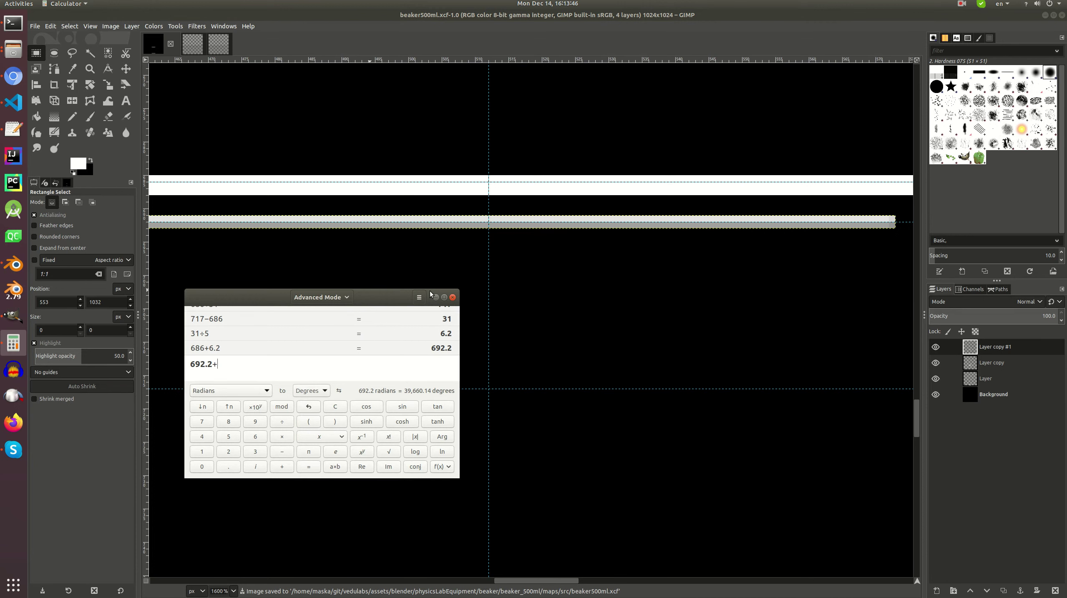
{"action": "key", "text": "Return"}
{"action": "key", "text": "alt+Tab"}
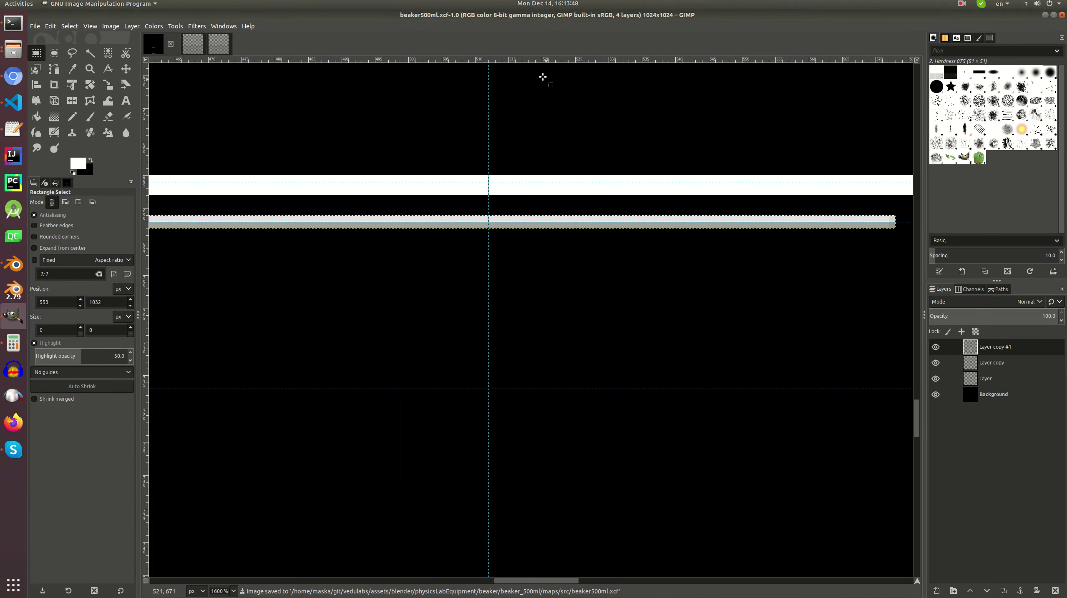
{"action": "left_click_drag", "start_coordinate": [531, 63], "coordinate": [527, 262]}
- Duplicate Layer copy #1 and move the copy down onto the new guide
{"action": "right_click", "coordinate": [986, 348]}
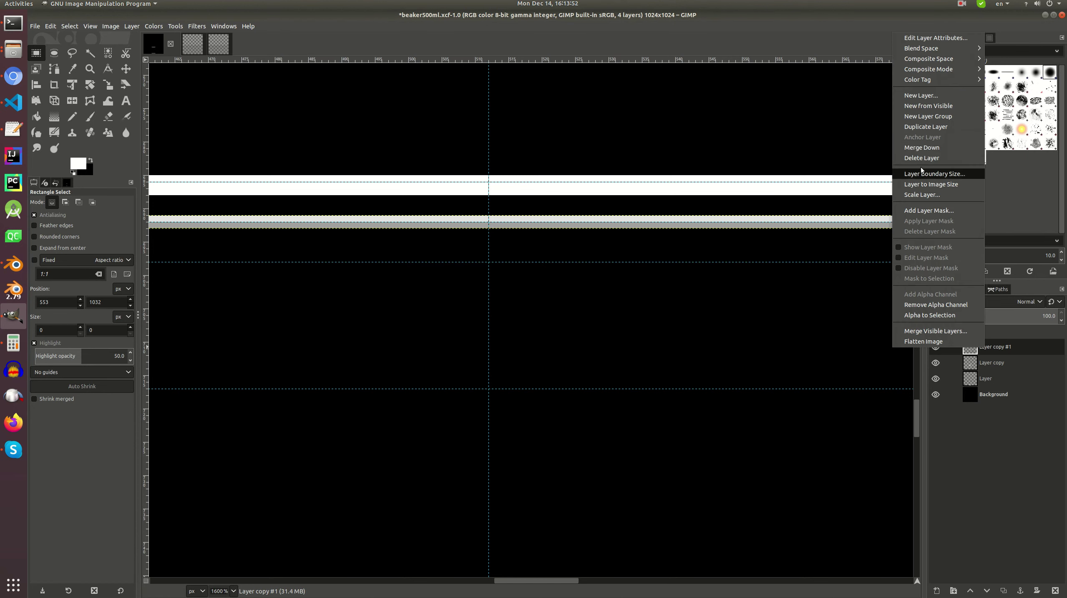
{"action": "right_click", "coordinate": [1002, 348]}
{"action": "right_click", "coordinate": [1002, 347]}
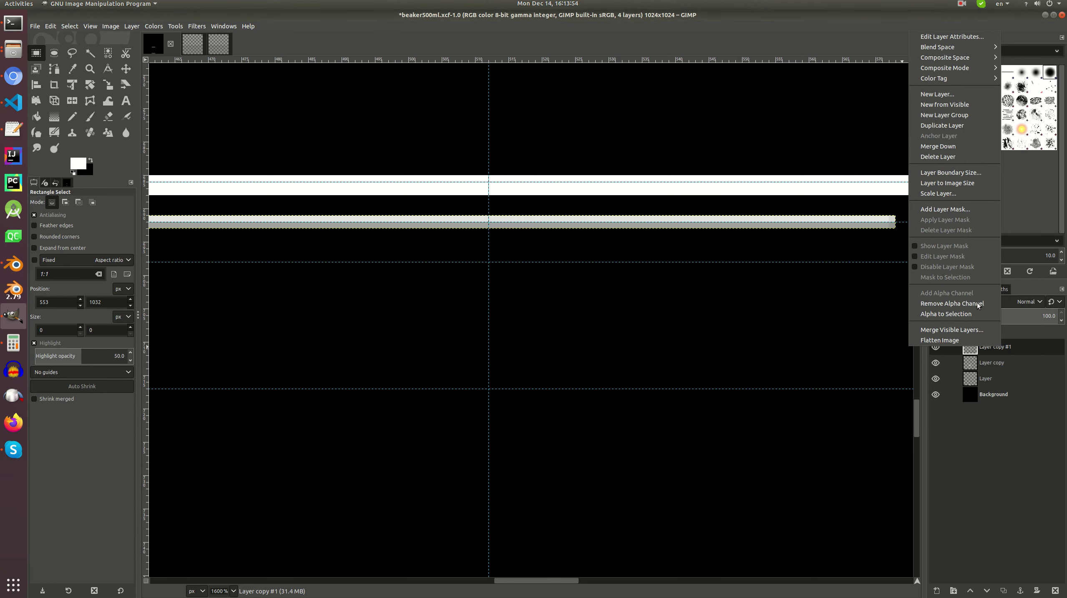
{"action": "left_click", "coordinate": [925, 127]}
{"action": "scroll", "coordinate": [505, 208], "scroll_direction": "up", "scroll_amount": 2, "text": "ctrl"}
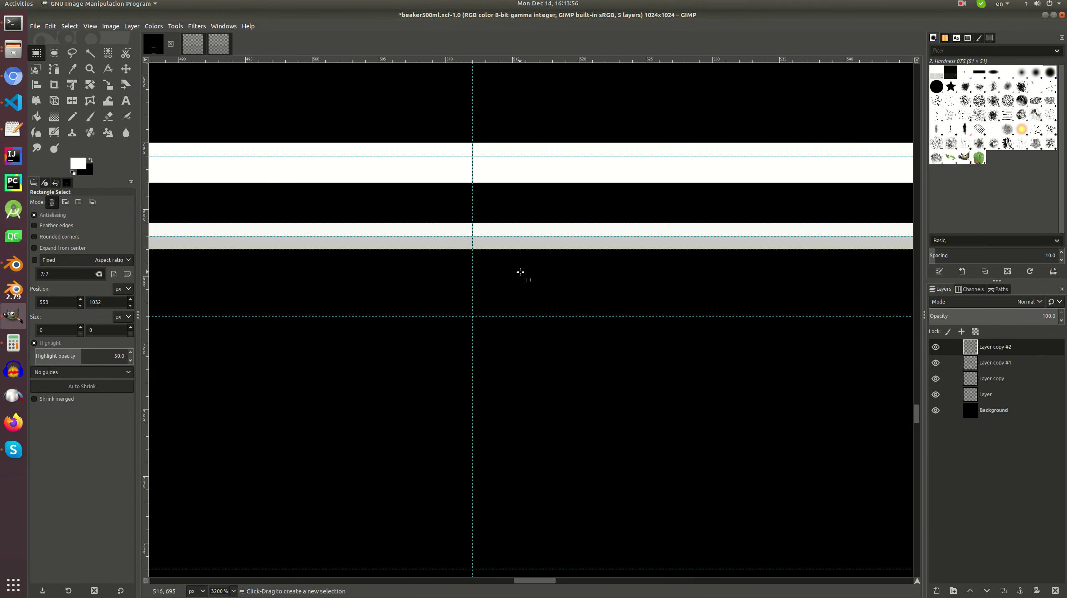
{"action": "key", "text": "m"}
{"action": "left_click_drag", "start_coordinate": [517, 251], "coordinate": [514, 318]}
- Fill the lower and grey bands white and save, then undo the fills and the move
{"action": "left_click", "coordinate": [36, 117]}
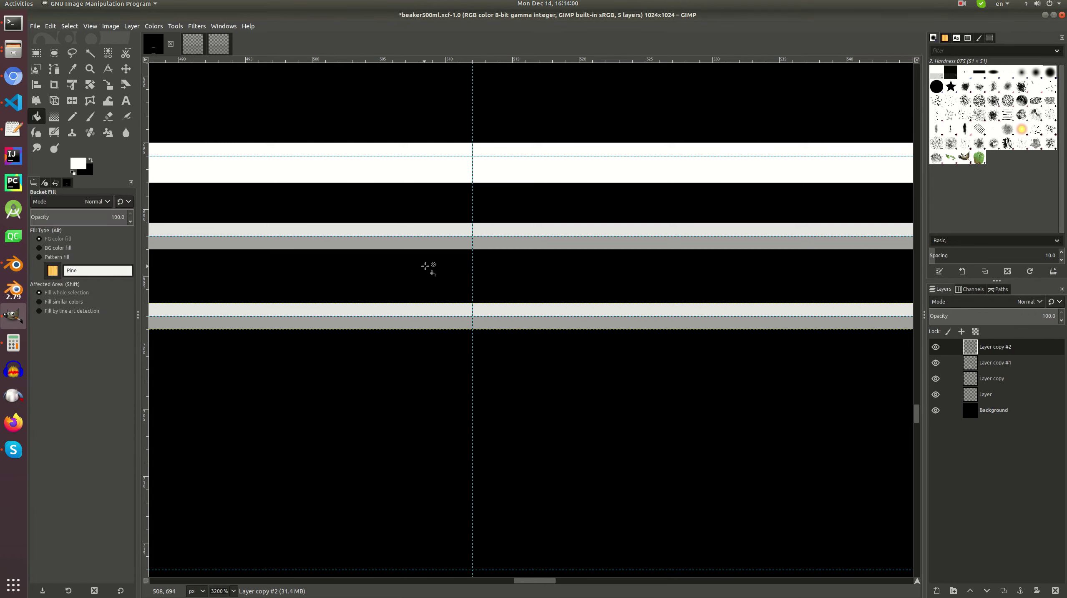
{"action": "left_click", "coordinate": [429, 313]}
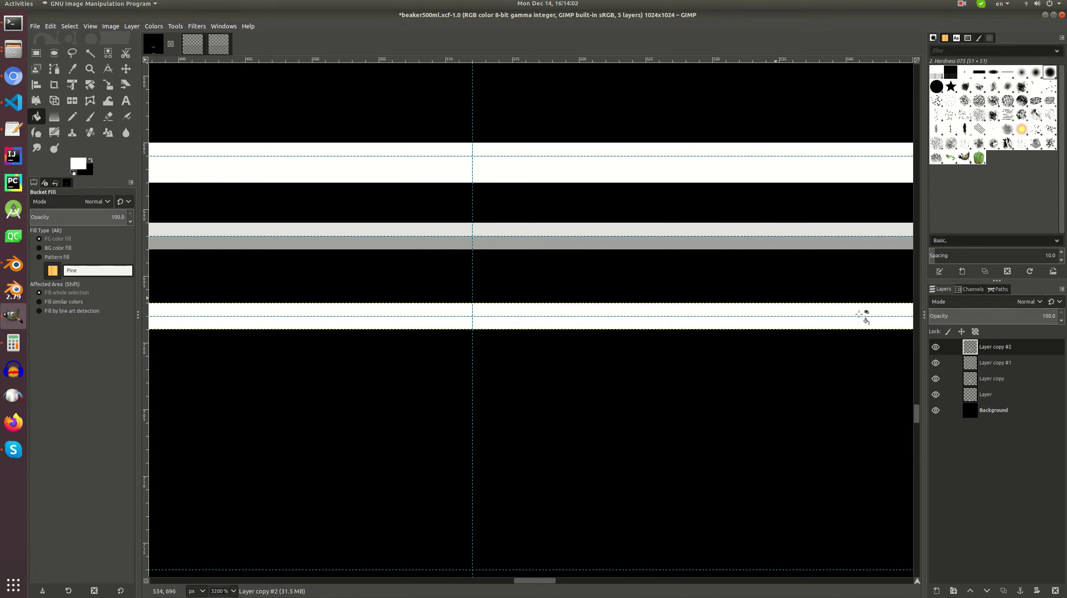
{"action": "left_click", "coordinate": [996, 362]}
{"action": "left_click", "coordinate": [603, 242]}
{"action": "key", "text": "4"}
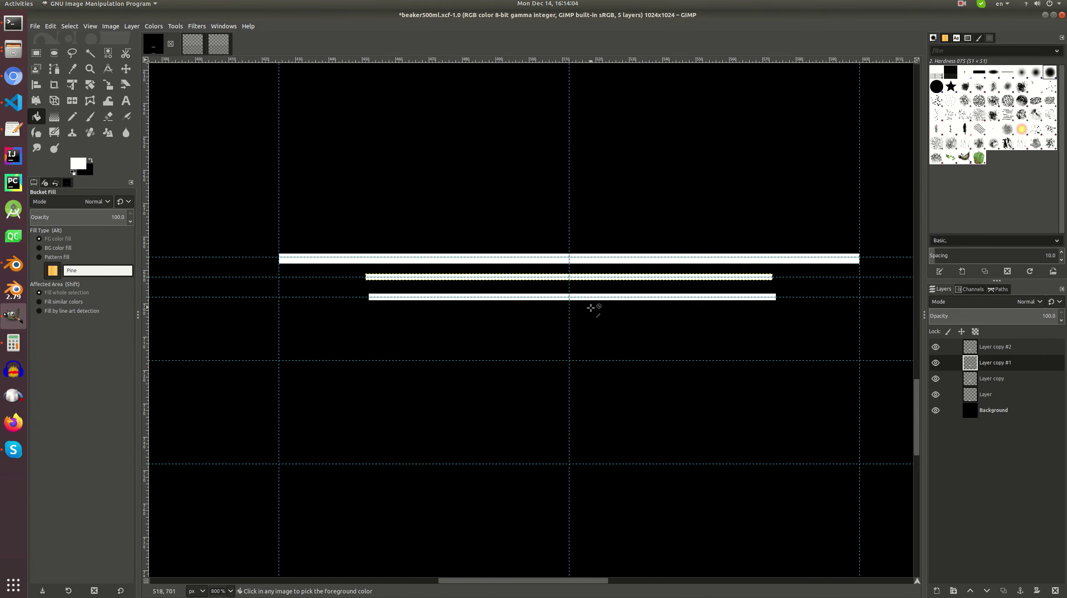
{"action": "key", "text": "ctrl+s"}
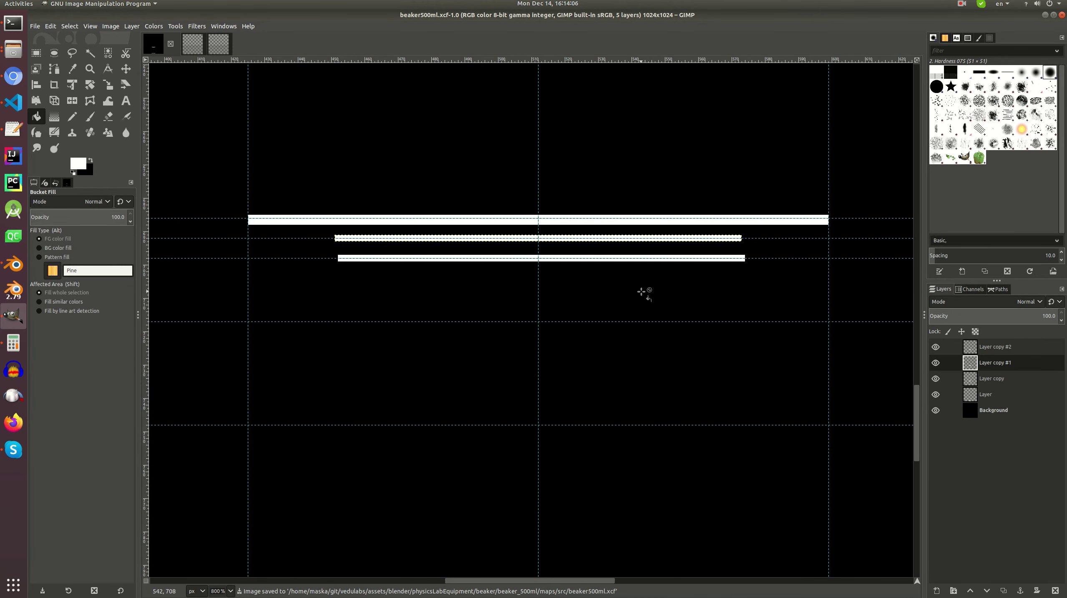
{"action": "scroll", "coordinate": [476, 265], "scroll_direction": "up", "scroll_amount": 1, "text": "ctrl"}
{"action": "key", "text": "ctrl+z"}
{"action": "key", "text": "ctrl+z"}
{"action": "key", "text": "ctrl+z"}
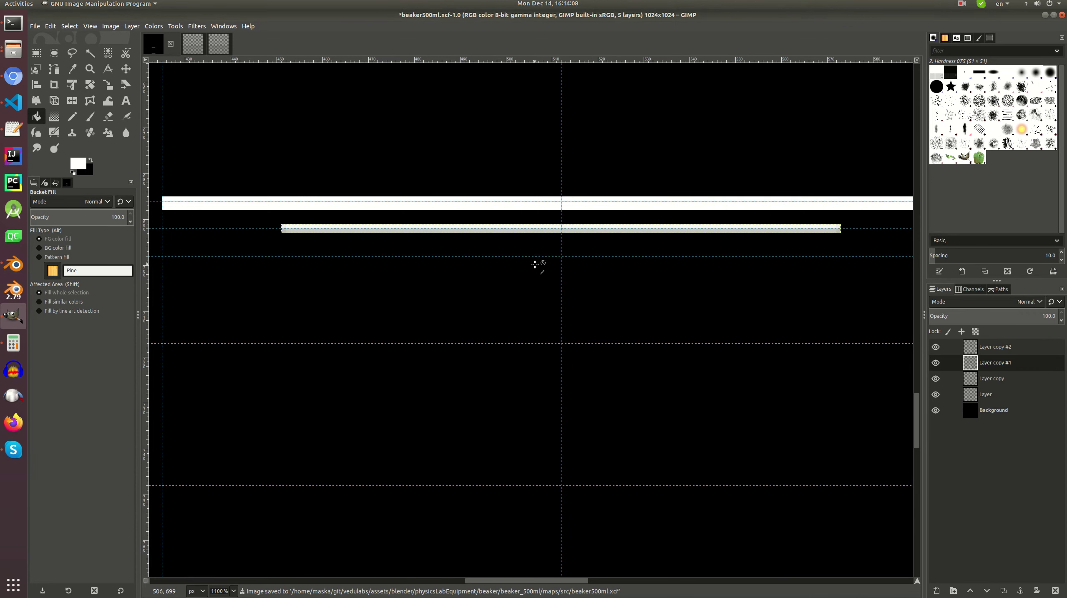
- Move Layer copy #2's grey band down onto the lower guide, fill it white, and save
{"action": "key", "text": "m"}
{"action": "scroll", "coordinate": [560, 241], "scroll_direction": "up", "scroll_amount": 1, "text": "ctrl"}
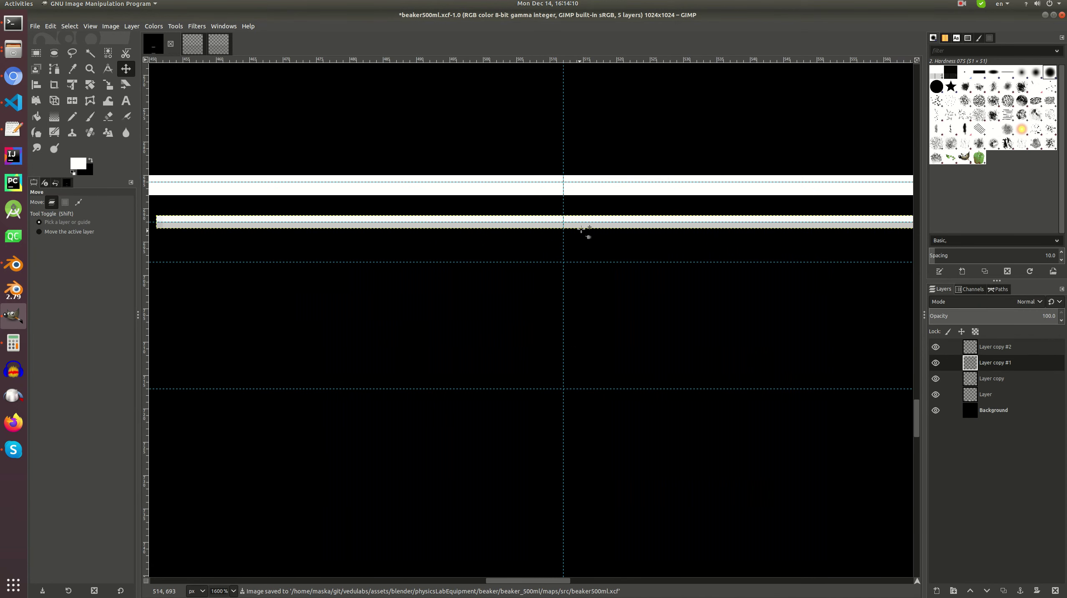
{"action": "left_click", "coordinate": [580, 230]}
{"action": "left_click_drag", "start_coordinate": [581, 228], "coordinate": [585, 268]}
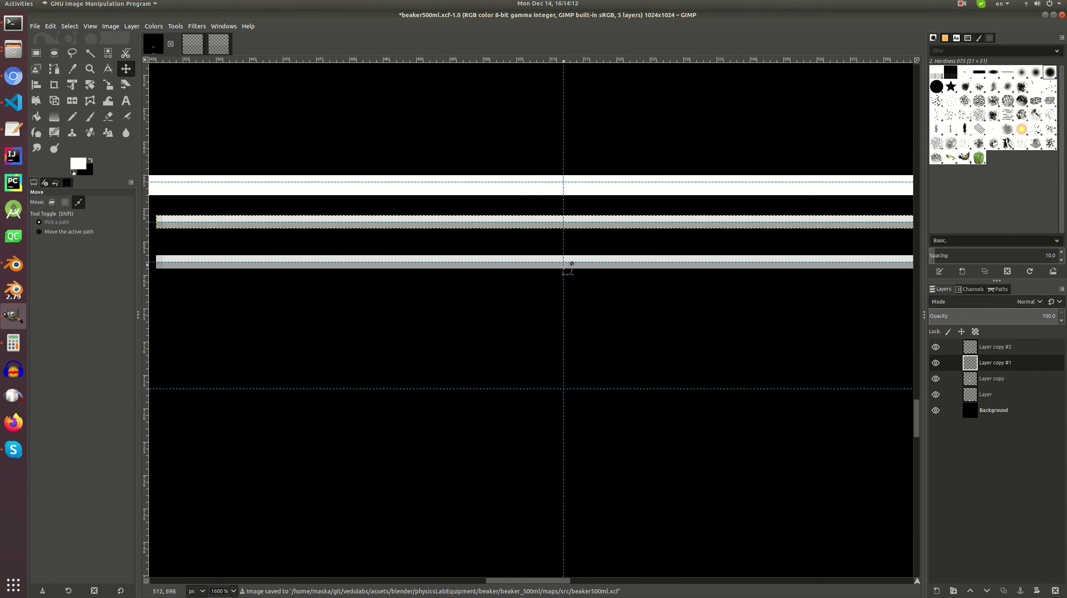
{"action": "left_click", "coordinate": [36, 116]}
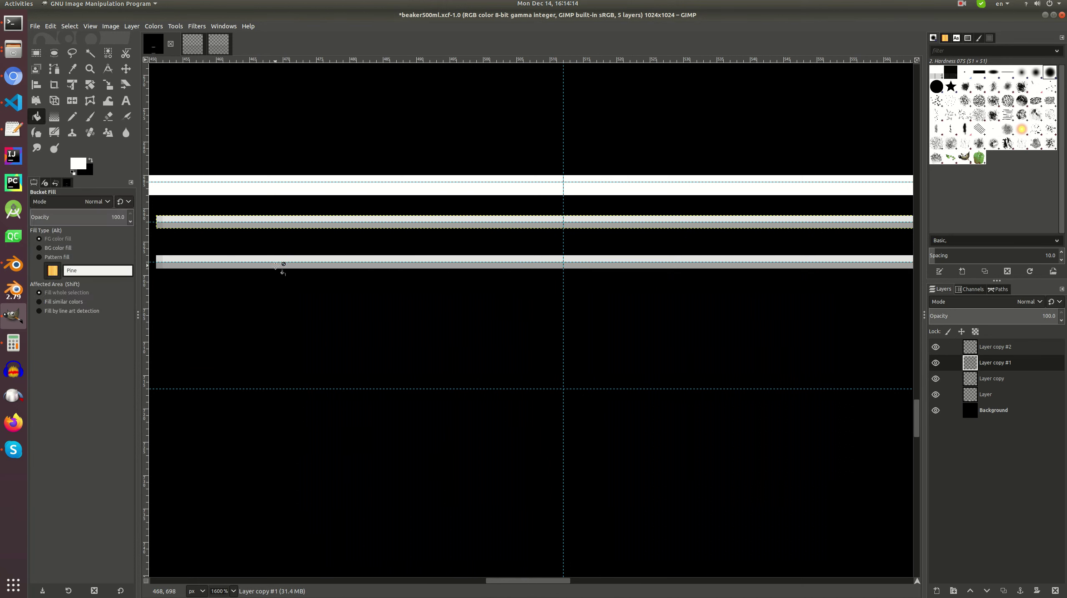
{"action": "scroll", "coordinate": [605, 279], "scroll_direction": "up", "scroll_amount": 3, "text": "ctrl"}
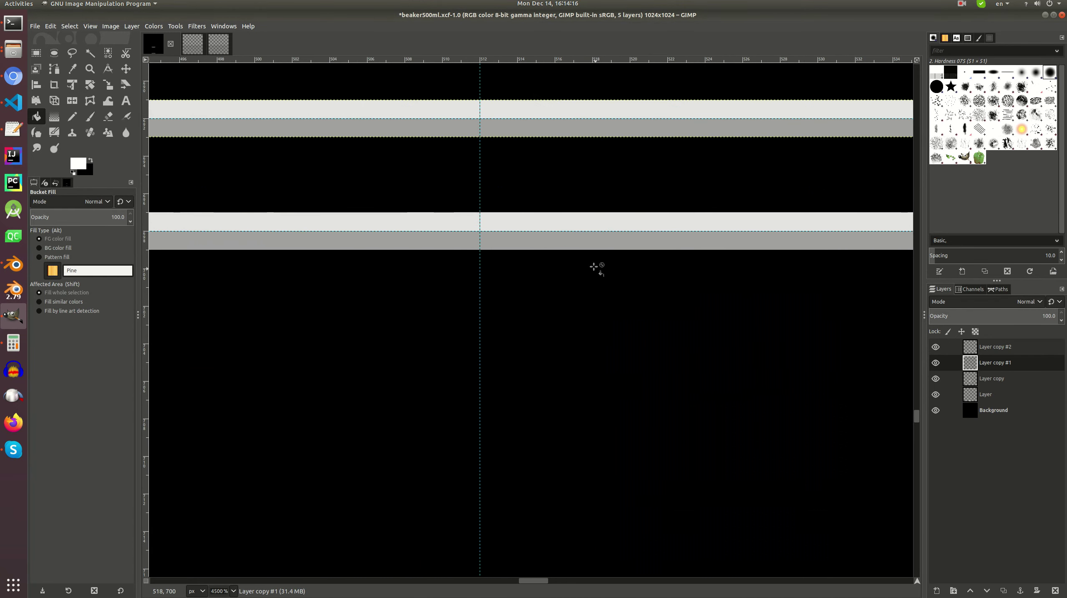
{"action": "left_click", "coordinate": [549, 129]}
{"action": "left_click", "coordinate": [958, 352]}
{"action": "left_click", "coordinate": [603, 236]}
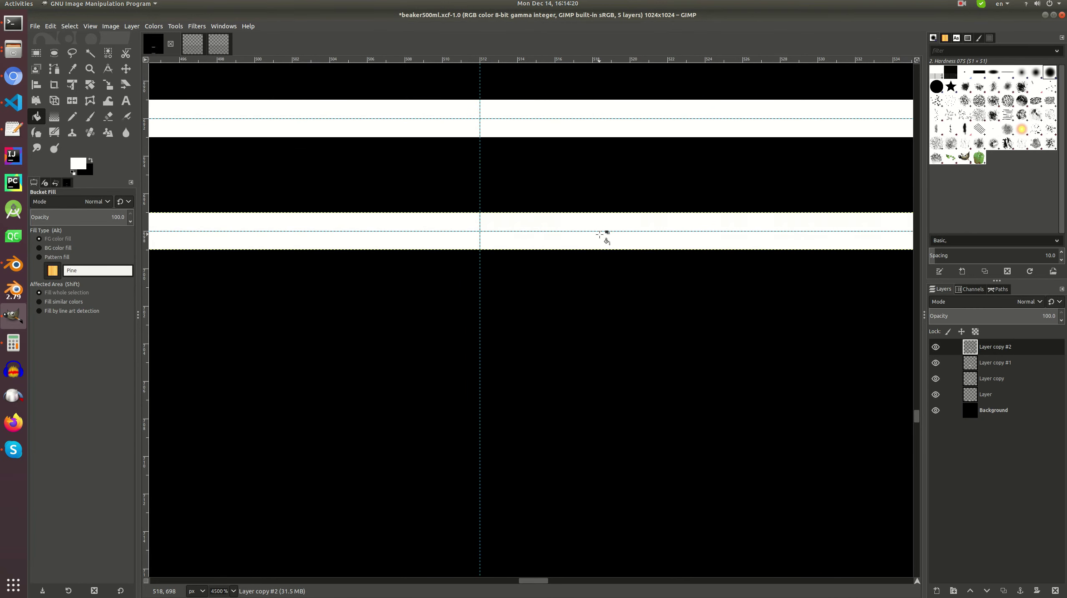
{"action": "scroll", "coordinate": [610, 259], "scroll_direction": "down", "scroll_amount": 4, "text": "ctrl"}
{"action": "key", "text": "r"}
{"action": "key", "text": "ctrl+s"}
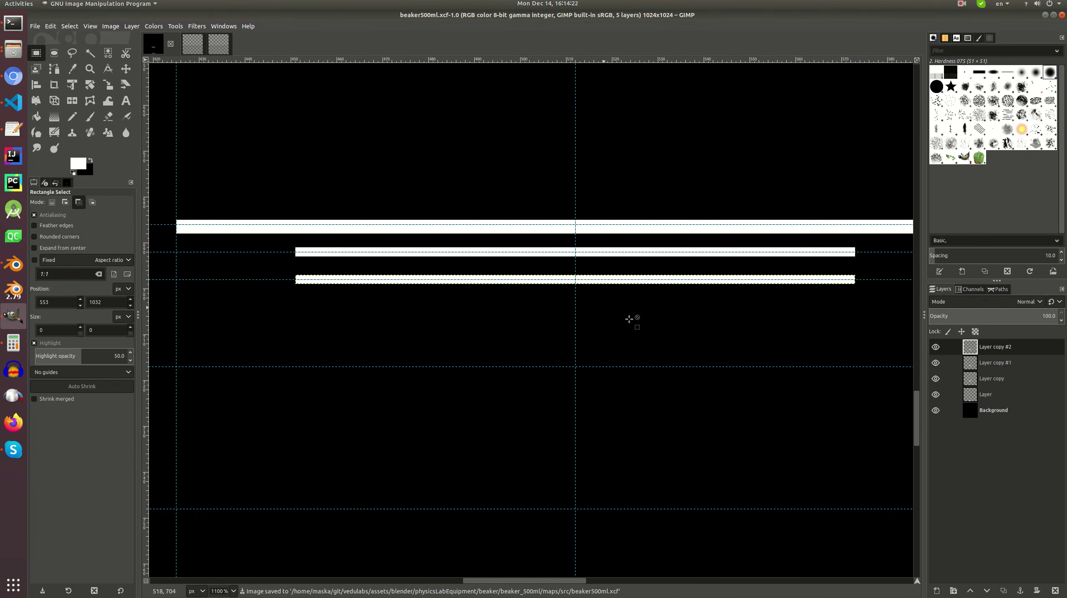
- Duplicate the top tick layer and try moving the new strip down, then undo the move
{"action": "right_click", "coordinate": [980, 347]}
{"action": "left_click", "coordinate": [919, 123]}
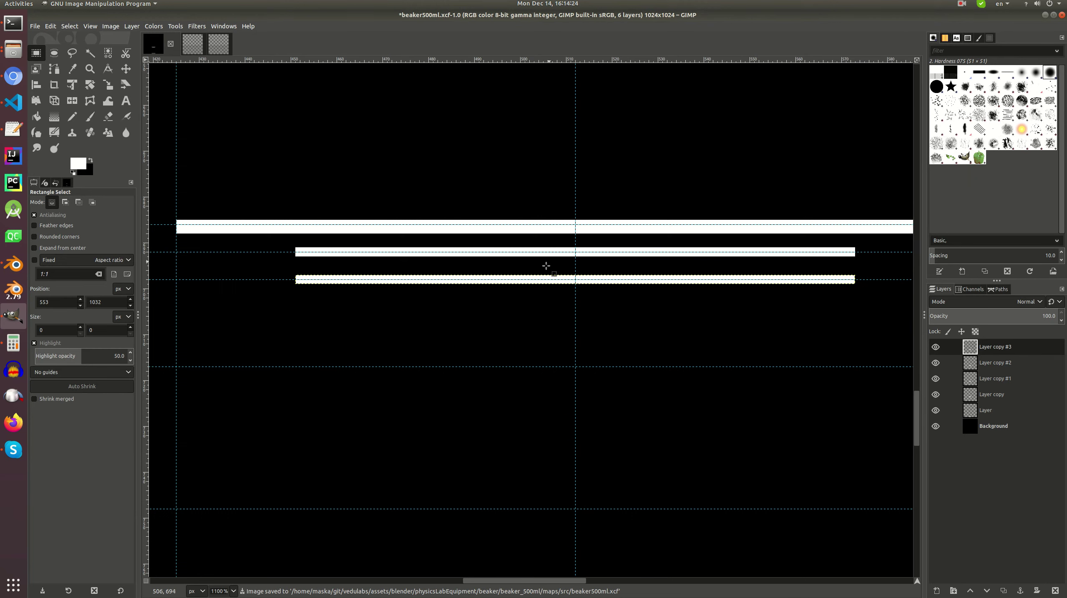
{"action": "scroll", "coordinate": [616, 292], "scroll_direction": "up", "scroll_amount": 1, "text": "ctrl"}
{"action": "left_click", "coordinate": [617, 295]}
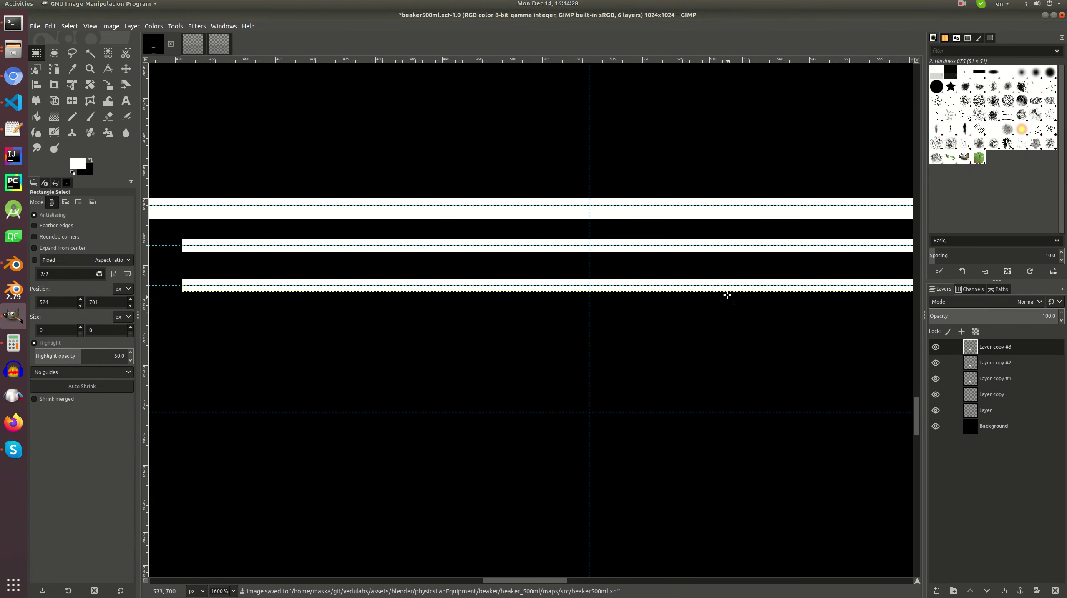
{"action": "key", "text": "m"}
{"action": "left_click_drag", "start_coordinate": [628, 283], "coordinate": [629, 313]}
{"action": "key", "text": "ctrl+z"}
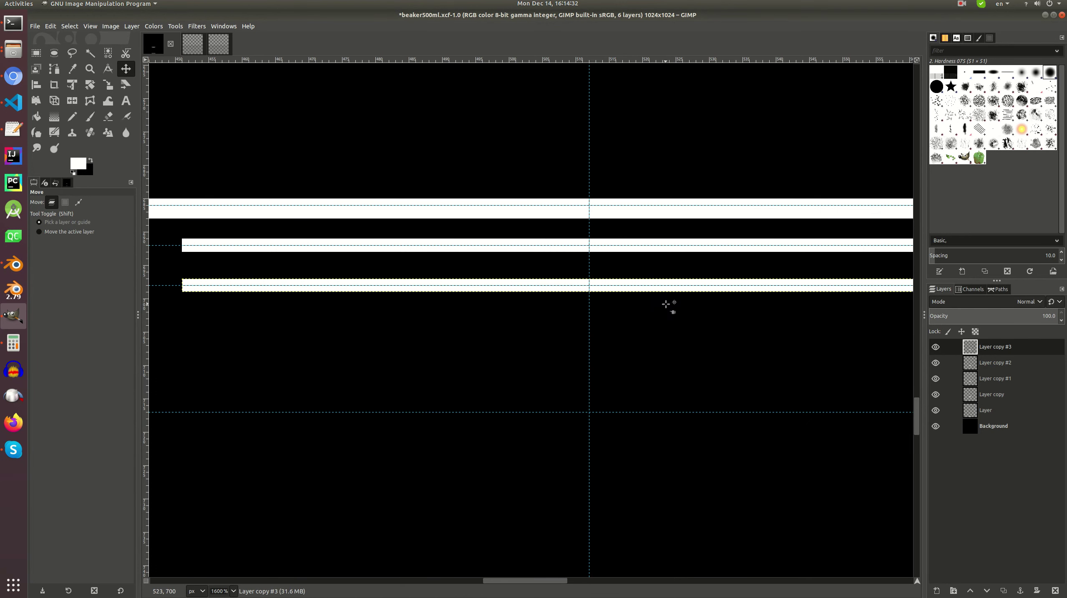
- Add a guide at 704 px (698.4 + 6.2) and move Layer copy #3's bar onto it
{"action": "key", "text": "alt+Tab"}
{"action": "type", "text": "+6.2"}
{"action": "key", "text": "Return"}
{"action": "key", "text": "alt+Tab"}
{"action": "left_click_drag", "start_coordinate": [615, 64], "coordinate": [624, 327]}
{"action": "left_click_drag", "start_coordinate": [653, 290], "coordinate": [660, 329]}
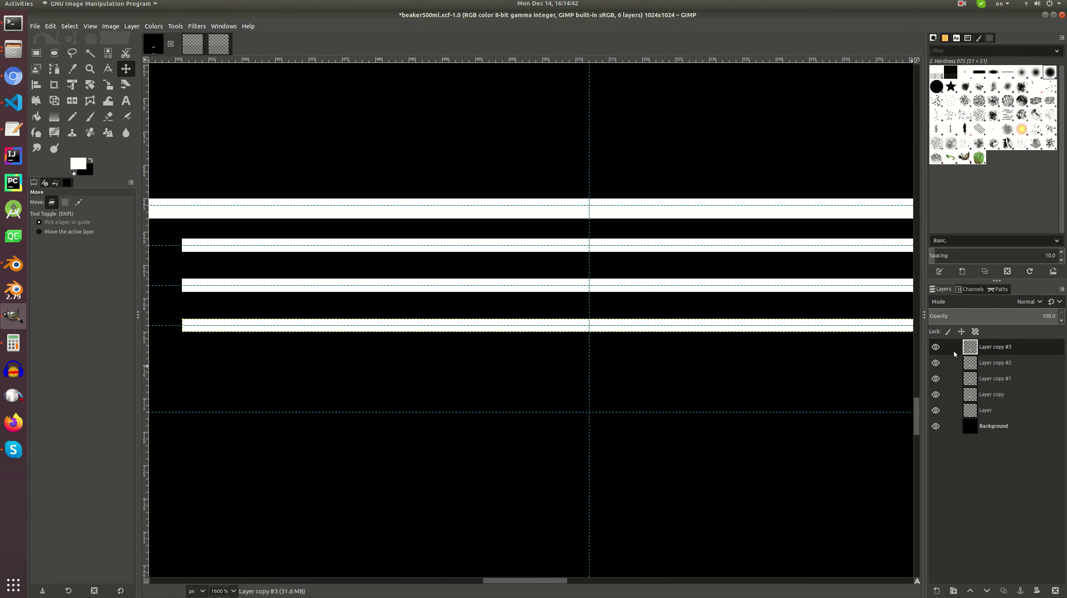
- Compute the next position (704.6 + 6.2) and add a horizontal guide at 710 px
{"action": "left_click", "coordinate": [13, 343]}
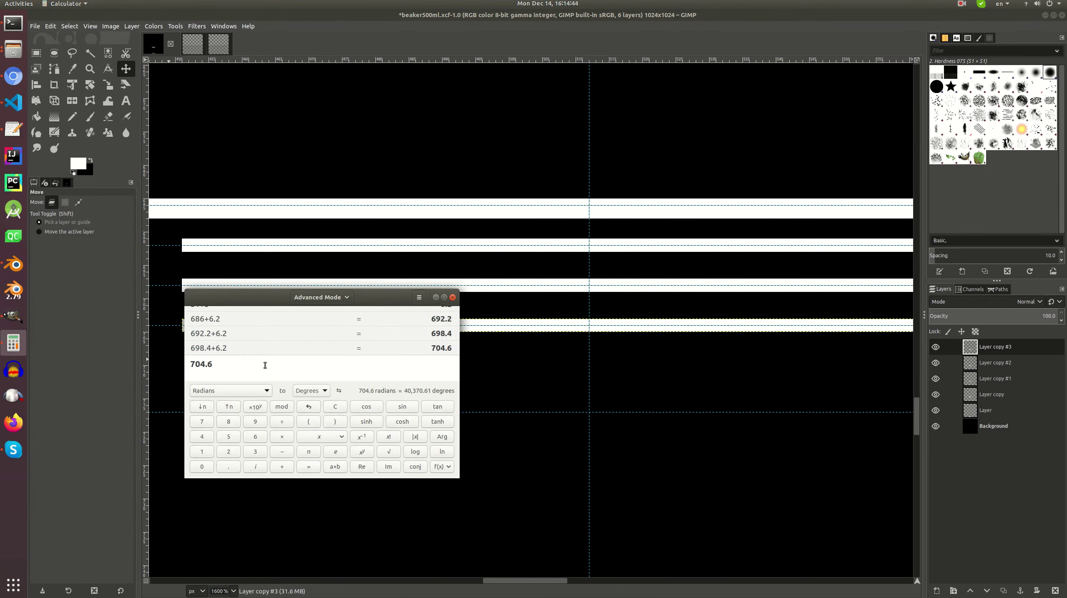
{"action": "type", "text": "+6.2"}
{"action": "key", "text": "Return"}
{"action": "left_click", "coordinate": [499, 88]}
{"action": "left_click_drag", "start_coordinate": [565, 63], "coordinate": [595, 371]}
- Duplicate Layer copy #3 and move the new bar down onto the 710 px guide
{"action": "right_click", "coordinate": [982, 346]}
{"action": "left_click", "coordinate": [917, 126]}
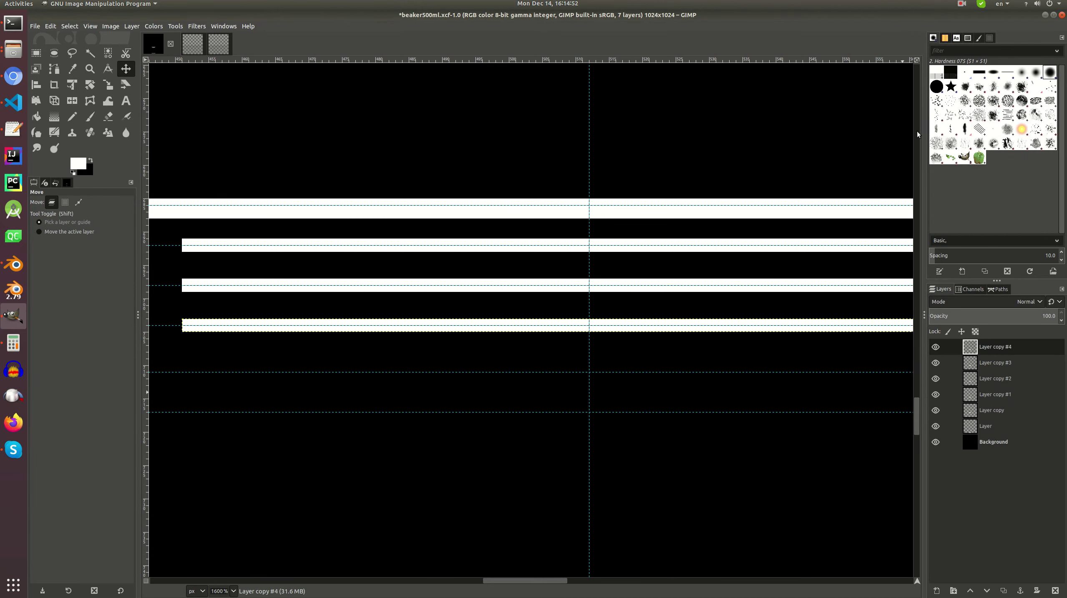
{"action": "key", "text": "ctrl+z"}
{"action": "left_click_drag", "start_coordinate": [620, 326], "coordinate": [620, 363]}
{"action": "key", "text": "ctrl+z"}
{"action": "key", "text": "ctrl+z"}
{"action": "right_click", "coordinate": [997, 343]}
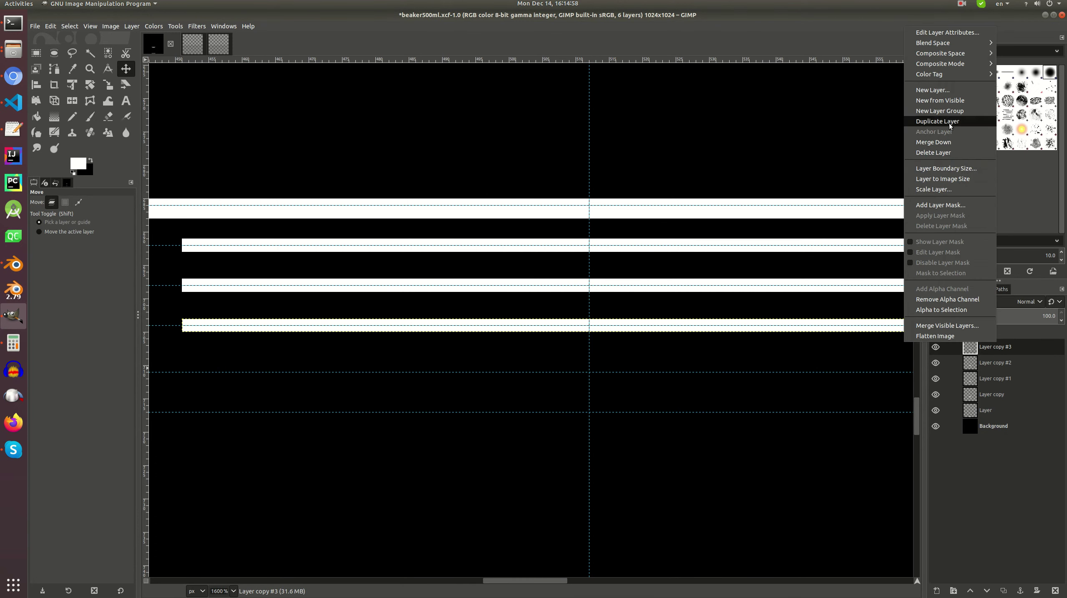
{"action": "left_click", "coordinate": [963, 123]}
{"action": "left_click_drag", "start_coordinate": [607, 333], "coordinate": [609, 371]}
- Duplicate Layer copy #4 into Layer copy #5, nudge it down, and stretch it wider with Unified Transform
{"action": "scroll", "coordinate": [624, 388], "scroll_direction": "down", "scroll_amount": 2, "text": "ctrl"}
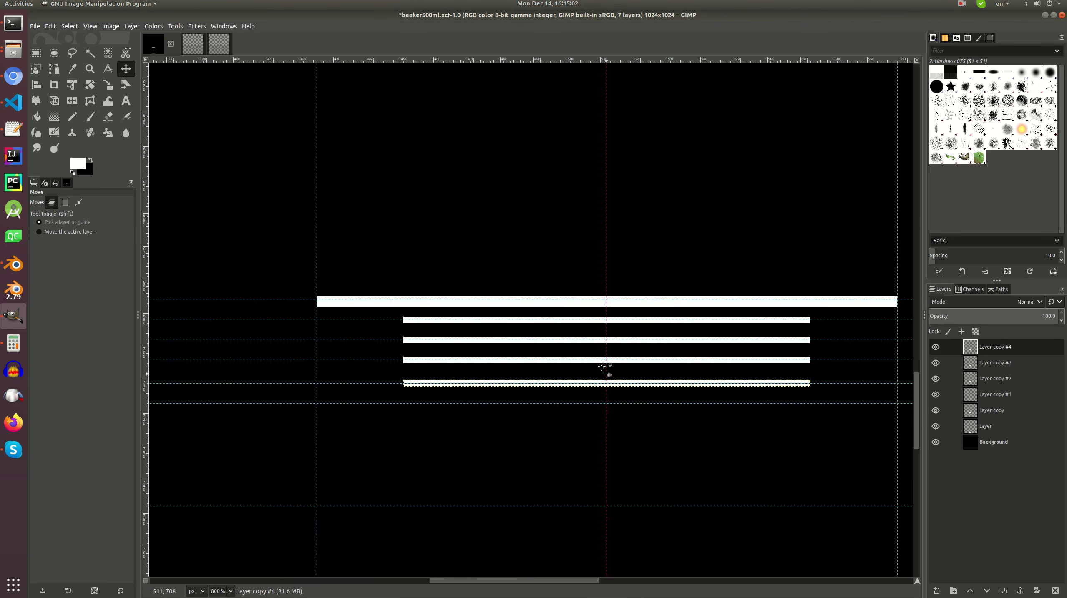
{"action": "scroll", "coordinate": [563, 312], "scroll_direction": "up", "scroll_amount": 1, "text": "ctrl"}
{"action": "right_click", "coordinate": [970, 352]}
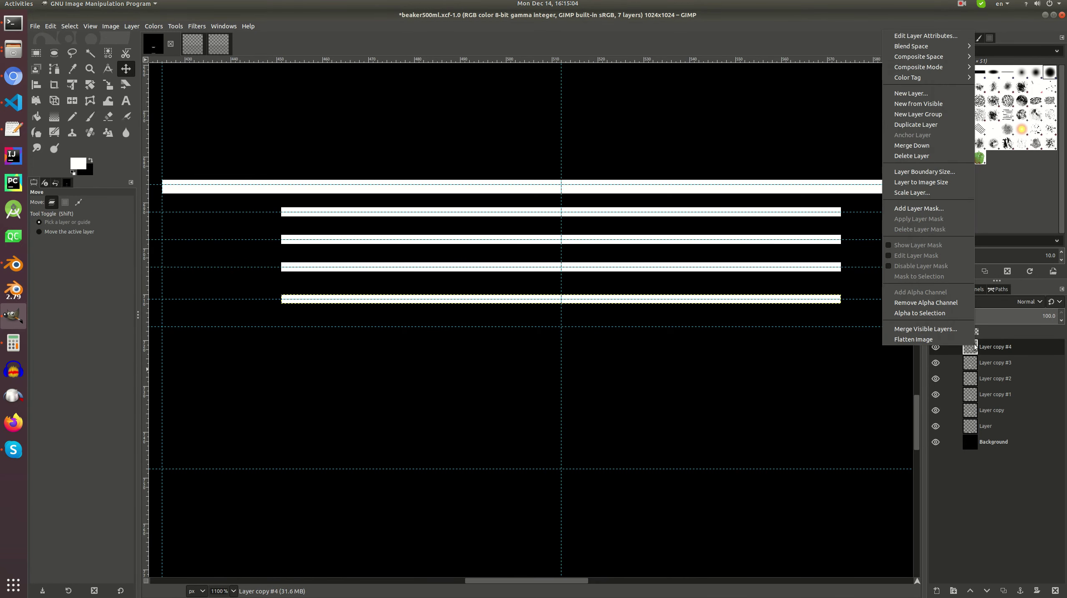
{"action": "left_click", "coordinate": [912, 123]}
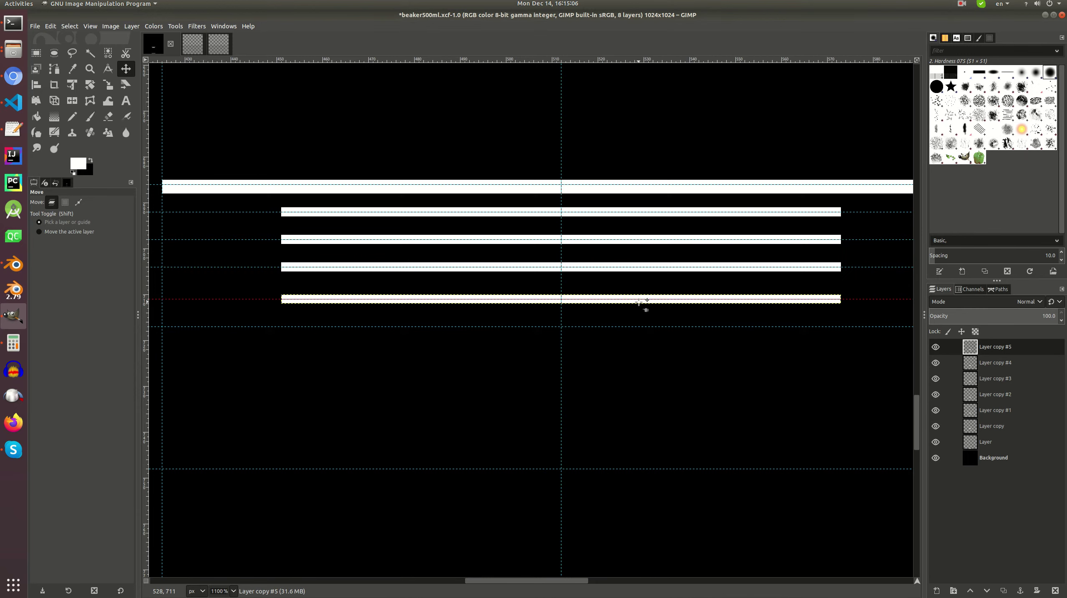
{"action": "scroll", "coordinate": [616, 317], "scroll_direction": "up", "scroll_amount": 3, "text": "ctrl"}
{"action": "key", "text": "Down"}
{"action": "key", "text": "Down"}
{"action": "key", "text": "Down"}
{"action": "key", "text": "Down"}
{"action": "key", "text": "Down"}
{"action": "key", "text": "Down"}
{"action": "scroll", "coordinate": [557, 371], "scroll_direction": "down", "scroll_amount": 4, "text": "ctrl"}
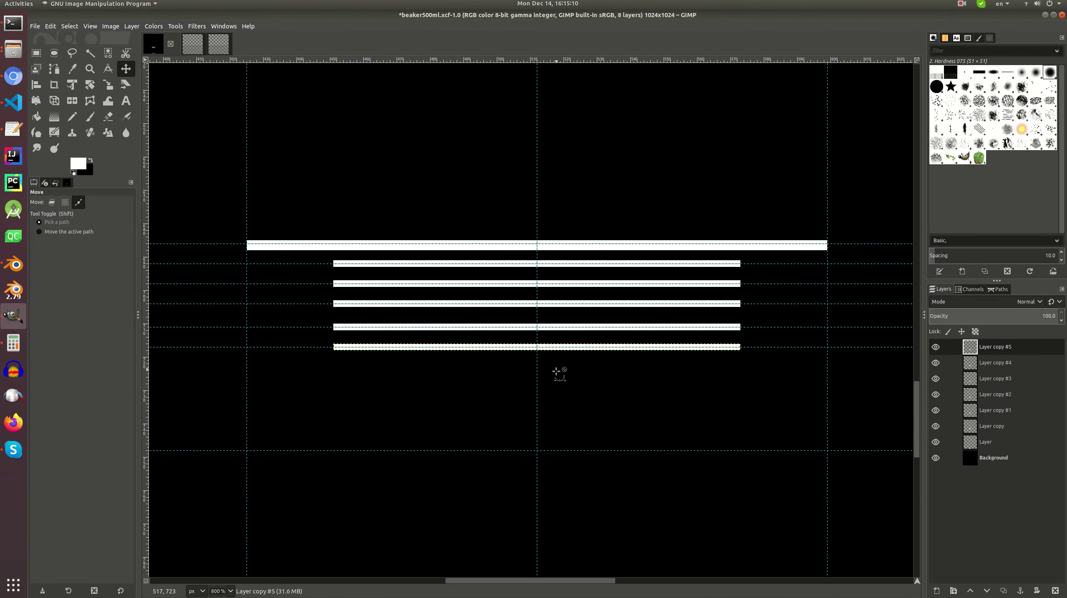
{"action": "scroll", "coordinate": [555, 372], "scroll_direction": "up", "scroll_amount": 3, "text": "ctrl"}
{"action": "scroll", "coordinate": [556, 372], "scroll_direction": "down", "scroll_amount": 2, "text": "ctrl"}
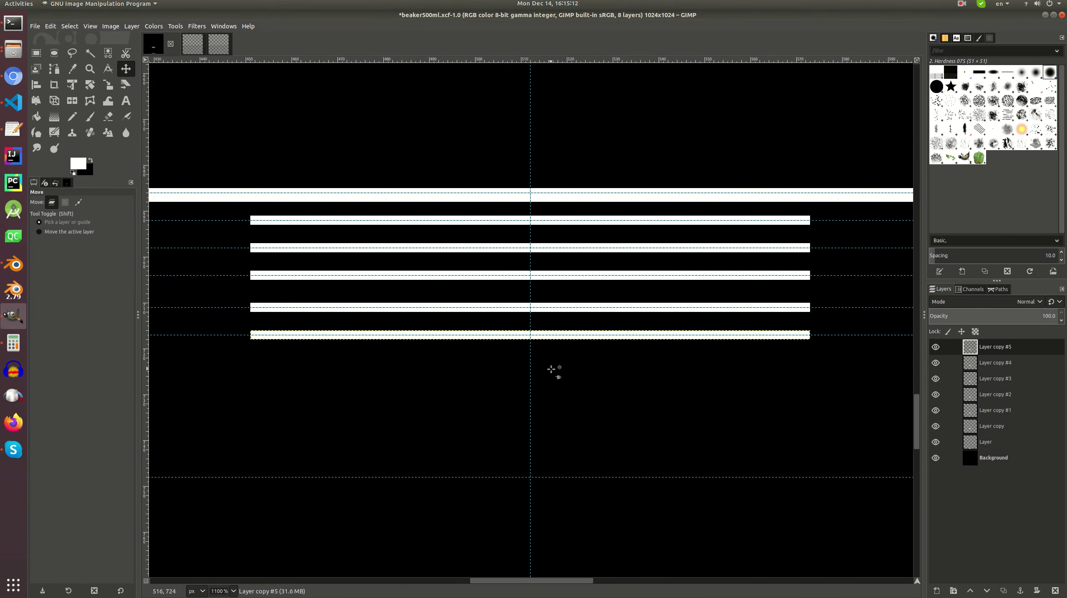
{"action": "key", "text": "shift+t"}
{"action": "left_click_drag", "start_coordinate": [823, 349], "coordinate": [916, 373]}
- Apply the widening, then select the bottom white bar by colour with threshold 0
{"action": "left_click", "coordinate": [888, 120]}
{"action": "scroll", "coordinate": [757, 258], "scroll_direction": "down", "scroll_amount": 3, "text": "ctrl"}
{"action": "key", "text": "r"}
{"action": "scroll", "coordinate": [565, 278], "scroll_direction": "up", "scroll_amount": 4, "text": "ctrl"}
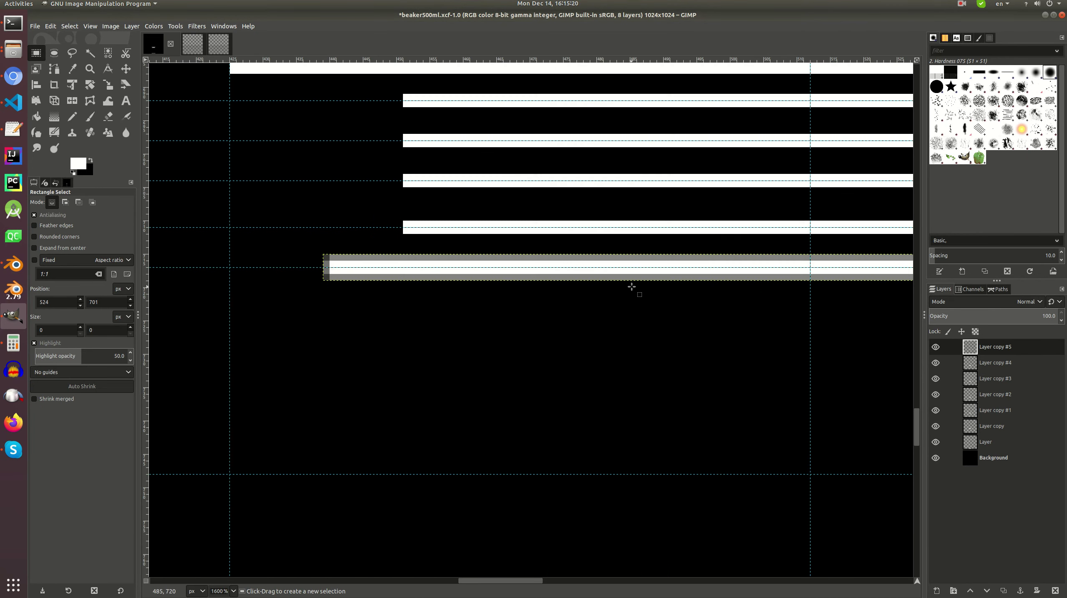
{"action": "left_click", "coordinate": [90, 53]}
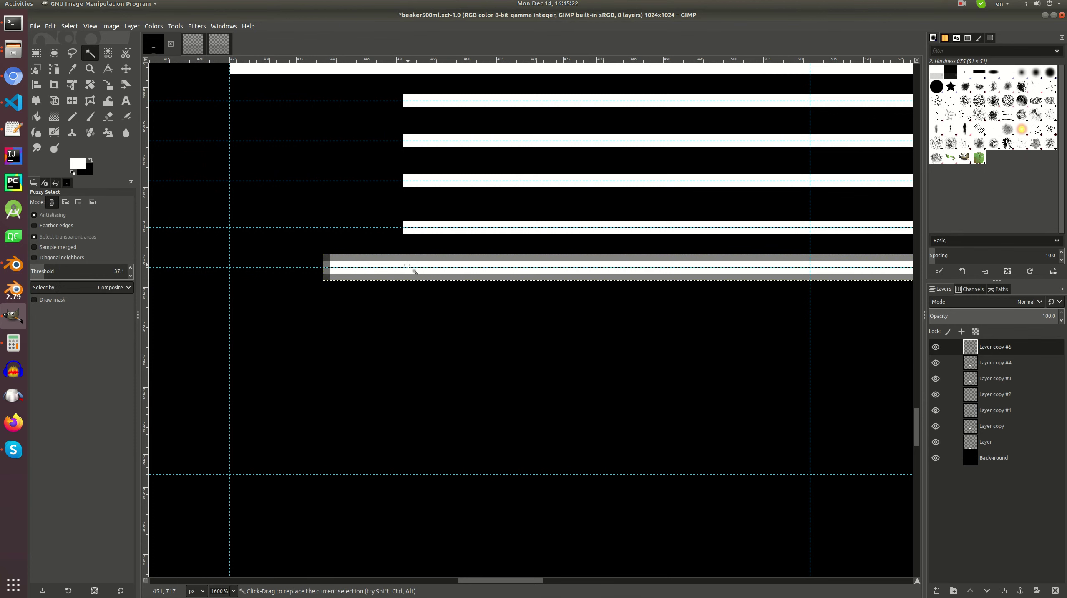
{"action": "left_click_drag", "start_coordinate": [44, 270], "coordinate": [28, 271]}
{"action": "left_click", "coordinate": [355, 266]}
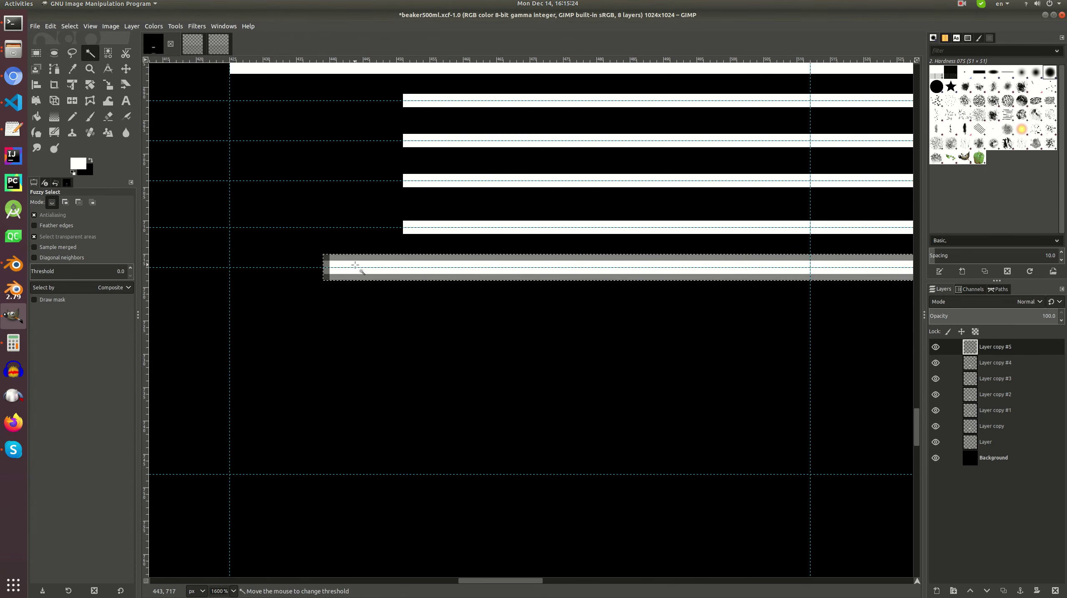
{"action": "key", "text": "r"}
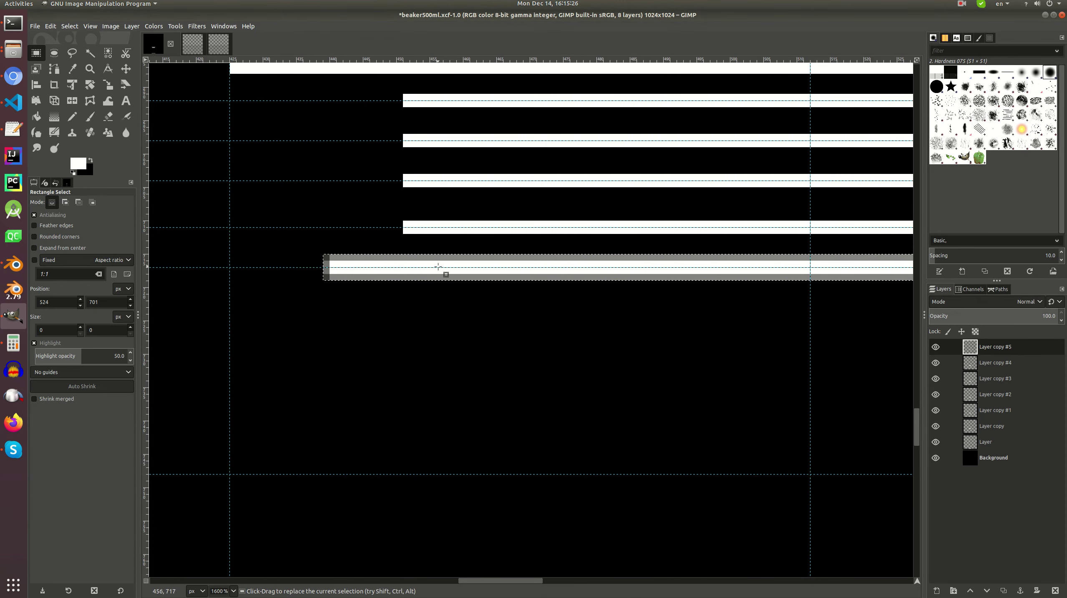
- Move the bottom bar down onto the next guide
{"action": "scroll", "coordinate": [482, 275], "scroll_direction": "down", "scroll_amount": 2, "text": "ctrl"}
{"action": "scroll", "coordinate": [497, 285], "scroll_direction": "up", "scroll_amount": 1, "text": "ctrl"}
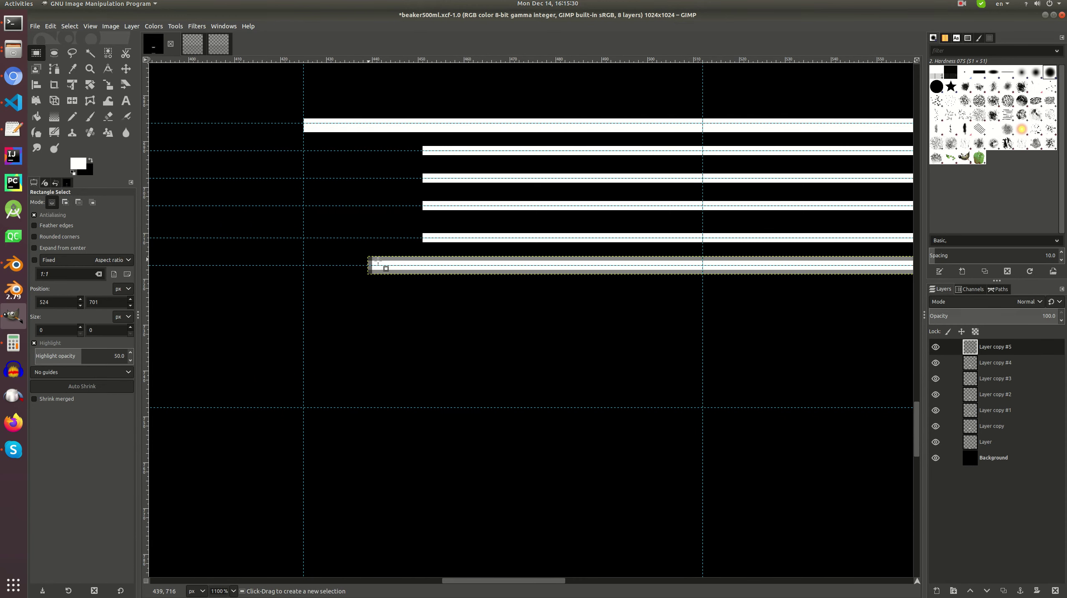
{"action": "scroll", "coordinate": [560, 298], "scroll_direction": "down", "scroll_amount": 3}
{"action": "middle_click_drag", "start_coordinate": [599, 306], "coordinate": [433, 387]}
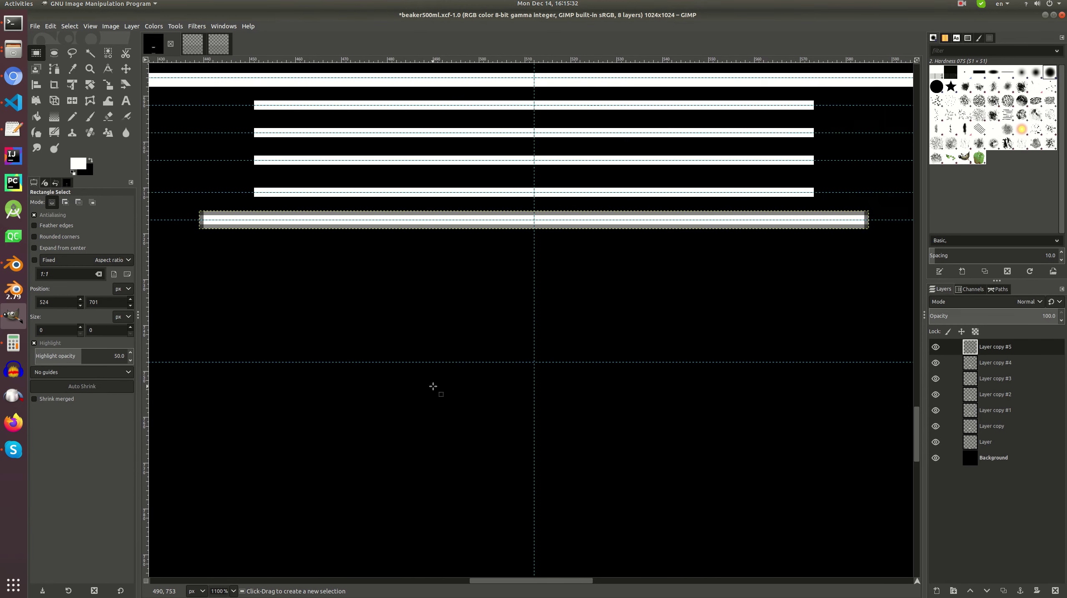
{"action": "scroll", "coordinate": [460, 360], "scroll_direction": "down", "scroll_amount": 1, "text": "ctrl"}
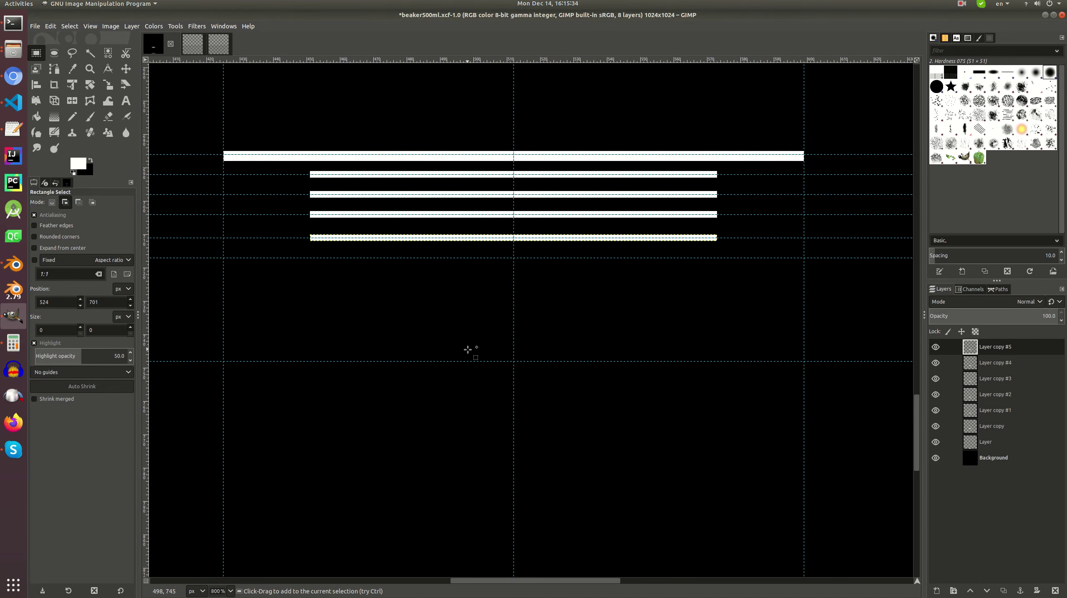
{"action": "scroll", "coordinate": [469, 308], "scroll_direction": "up", "scroll_amount": 1, "text": "ctrl"}
{"action": "key", "text": "m"}
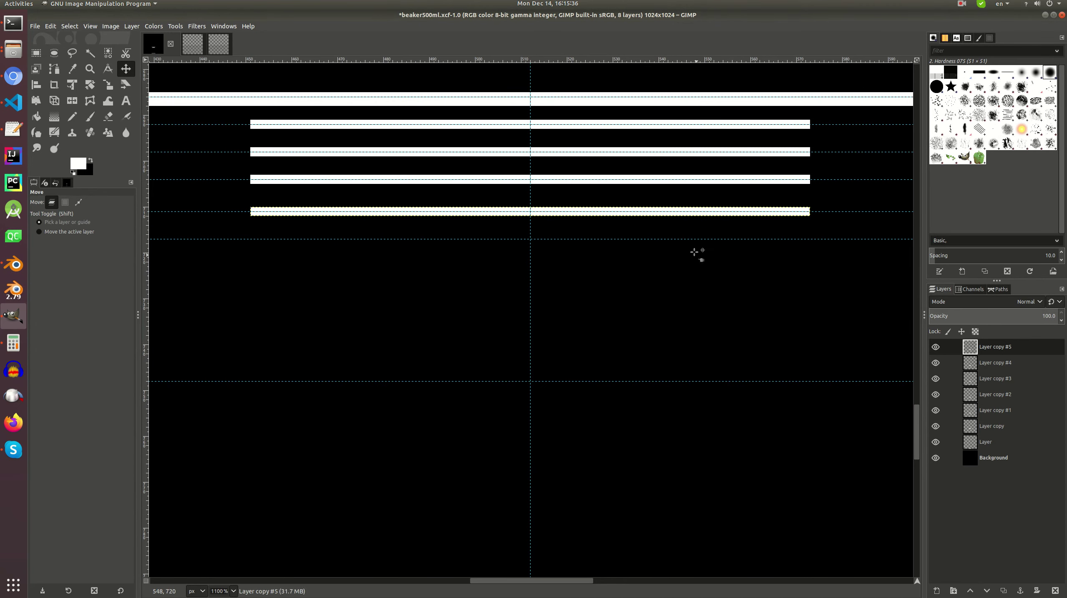
{"action": "scroll", "coordinate": [648, 231], "scroll_direction": "up", "scroll_amount": 1, "text": "ctrl"}
{"action": "left_click_drag", "start_coordinate": [651, 207], "coordinate": [659, 255]}
{"action": "key", "text": "ctrl+z"}
{"action": "left_click_drag", "start_coordinate": [606, 209], "coordinate": [593, 248]}
{"action": "scroll", "coordinate": [583, 255], "scroll_direction": "down", "scroll_amount": 2, "text": "ctrl"}
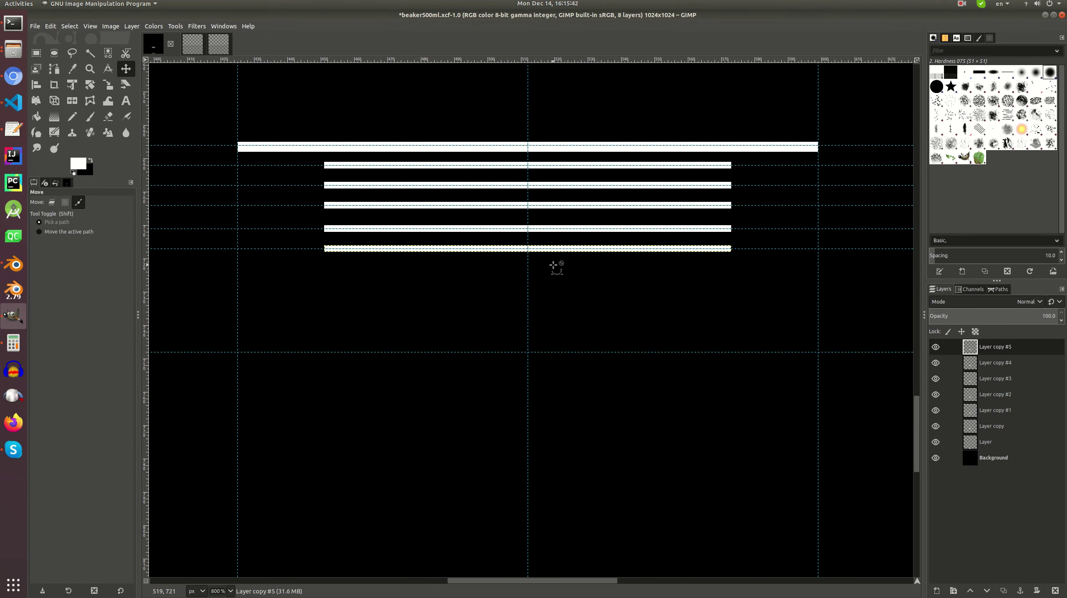
- Widen the bottom bar on both sides with Unified Transform, then clear and refill it solid white
{"action": "key", "text": "shift+t"}
{"action": "left_click", "coordinate": [498, 262]}
{"action": "scroll", "coordinate": [598, 274], "scroll_direction": "up", "scroll_amount": 2, "text": "ctrl"}
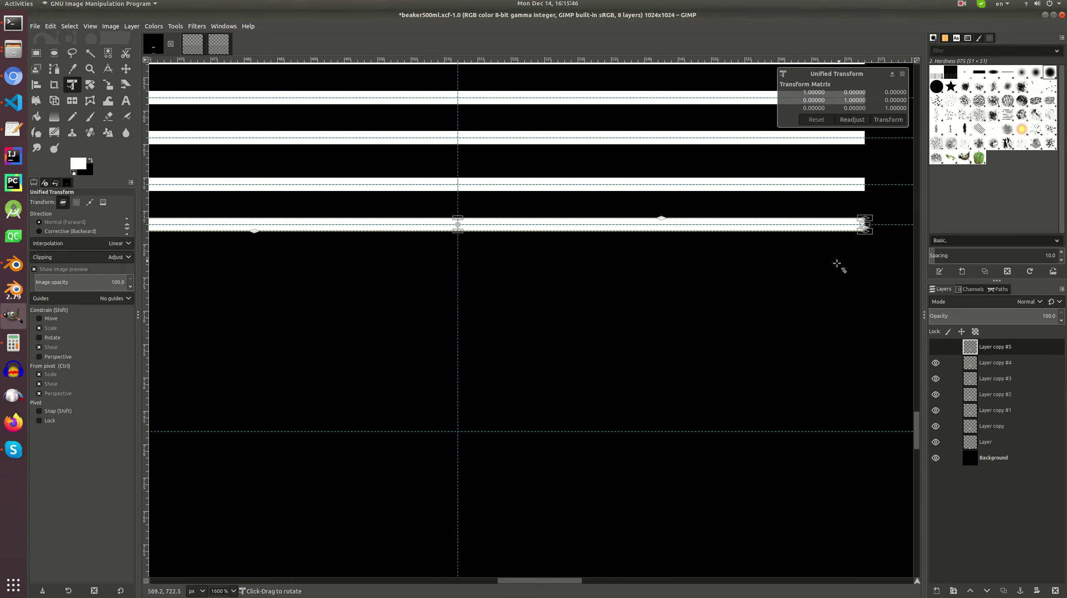
{"action": "scroll", "coordinate": [846, 258], "scroll_direction": "down", "scroll_amount": 1, "text": "ctrl"}
{"action": "left_click_drag", "start_coordinate": [860, 240], "coordinate": [969, 286]}
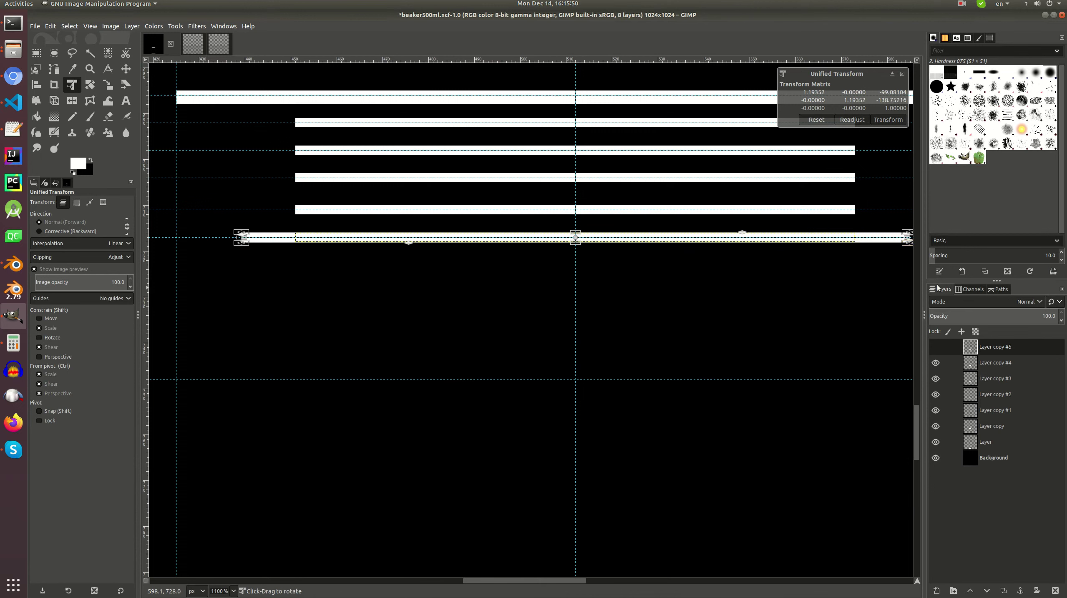
{"action": "left_click", "coordinate": [39, 349]}
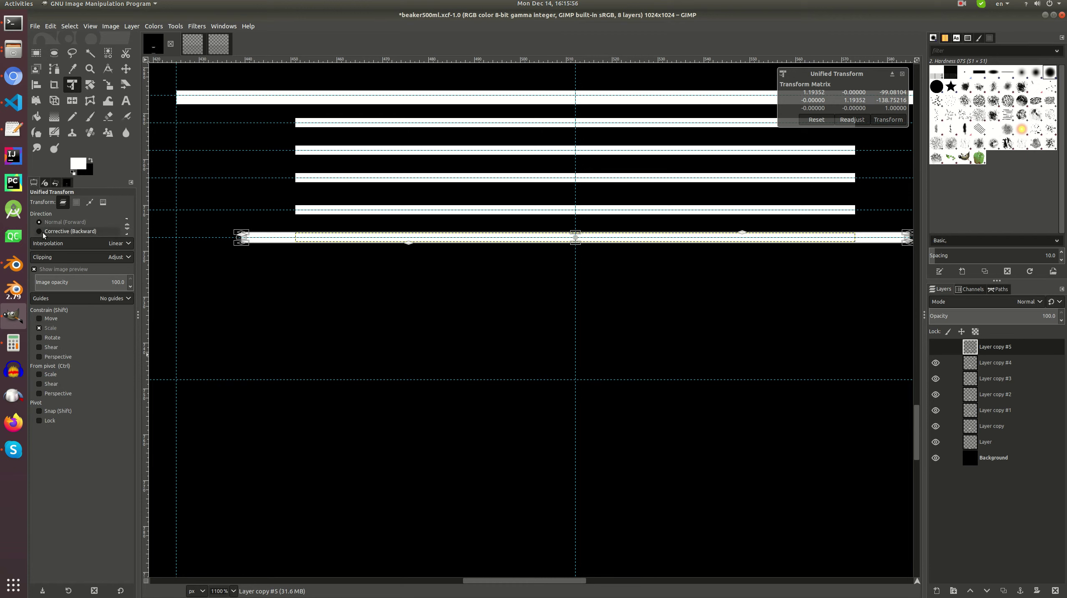
{"action": "left_click", "coordinate": [888, 119]}
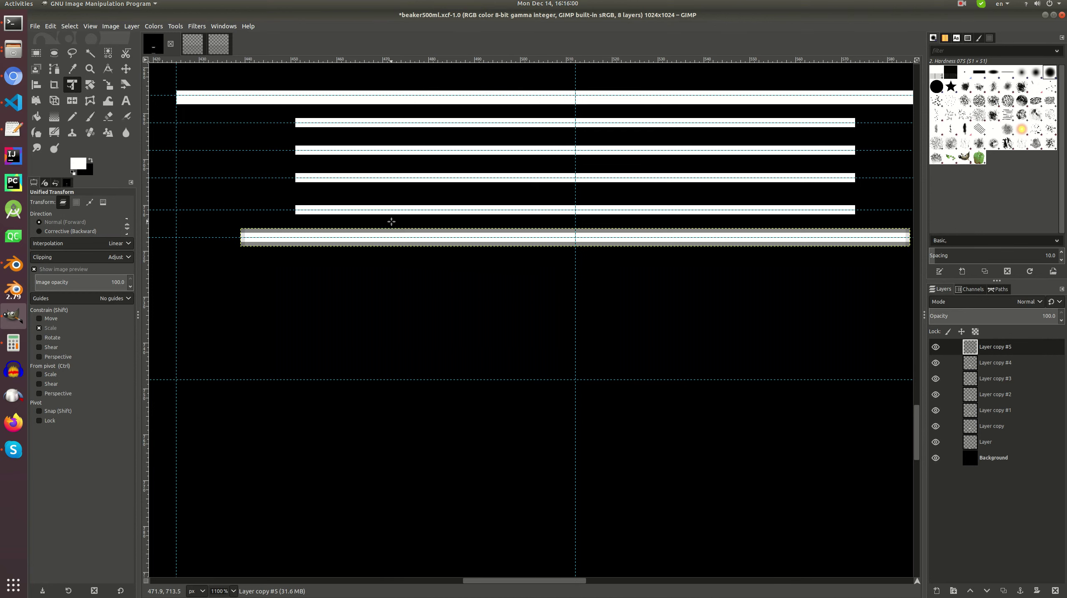
{"action": "key", "text": "Delete"}
{"action": "key", "text": "shift+b"}
{"action": "left_click", "coordinate": [304, 232]}
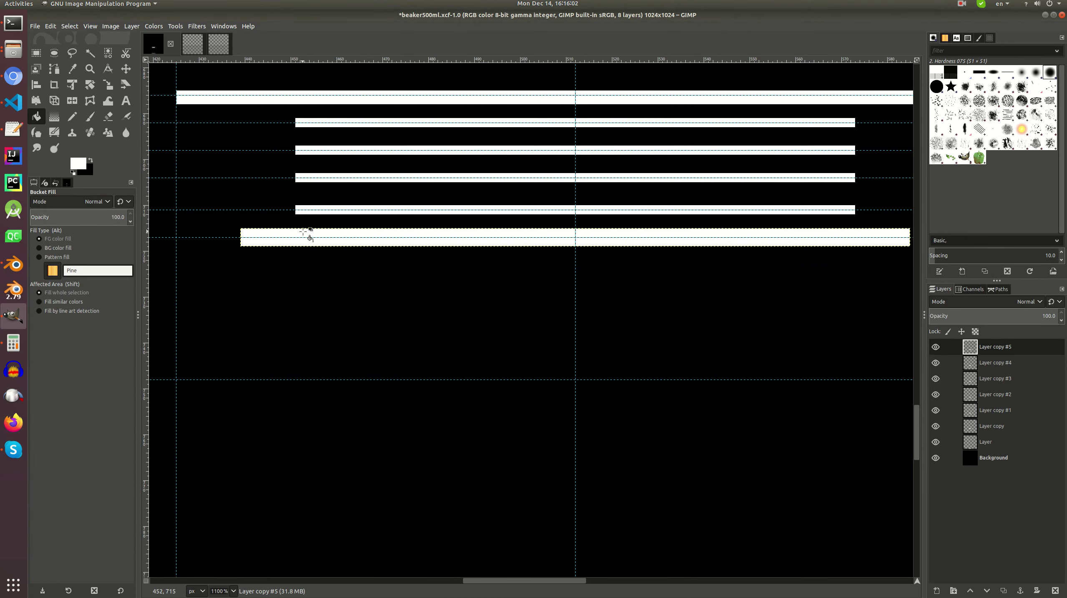
- Scale the bottom bar's height down to a slimmer bar, apply, and save beaker500ml.xcf
{"action": "key", "text": "shift+t"}
{"action": "left_click", "coordinate": [612, 248]}
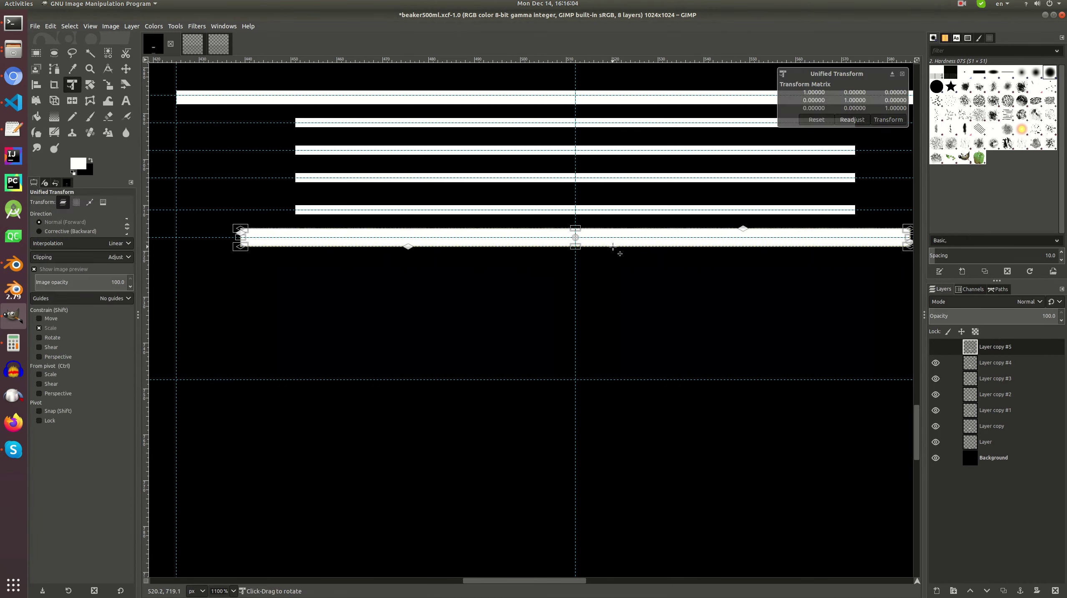
{"action": "left_click_drag", "start_coordinate": [577, 246], "coordinate": [577, 239]}
{"action": "key", "text": "ctrl+z"}
{"action": "scroll", "coordinate": [583, 241], "scroll_direction": "up", "scroll_amount": 4, "text": "ctrl"}
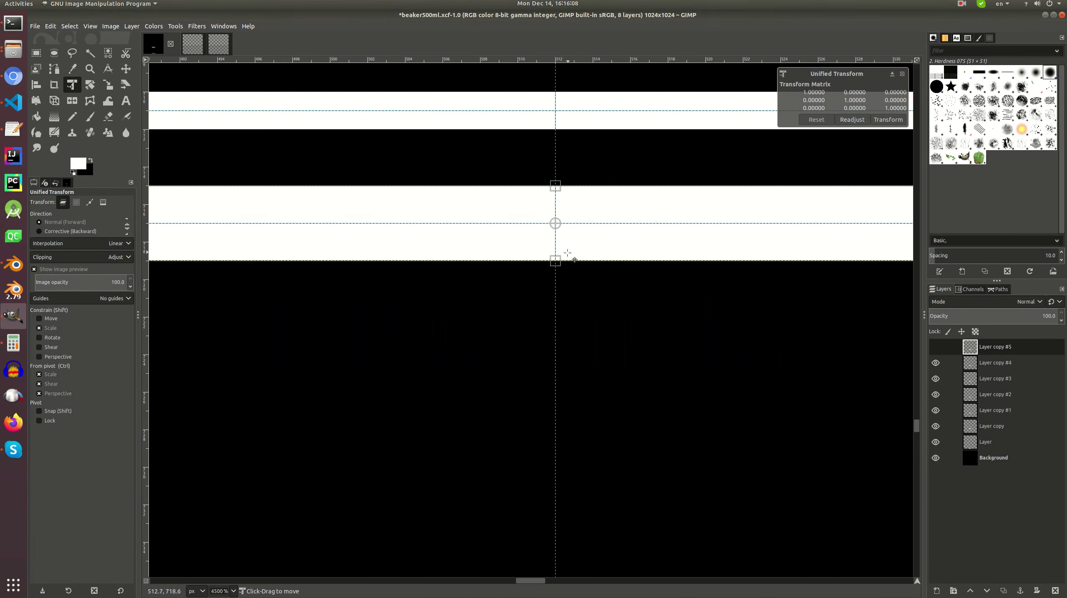
{"action": "key", "text": "shift"}
{"action": "left_click_drag", "start_coordinate": [553, 184], "coordinate": [555, 196]}
{"action": "left_click_drag", "start_coordinate": [556, 243], "coordinate": [556, 242]}
{"action": "left_click_drag", "start_coordinate": [555, 195], "coordinate": [555, 201]}
{"action": "scroll", "coordinate": [563, 212], "scroll_direction": "up", "scroll_amount": 5, "text": "ctrl"}
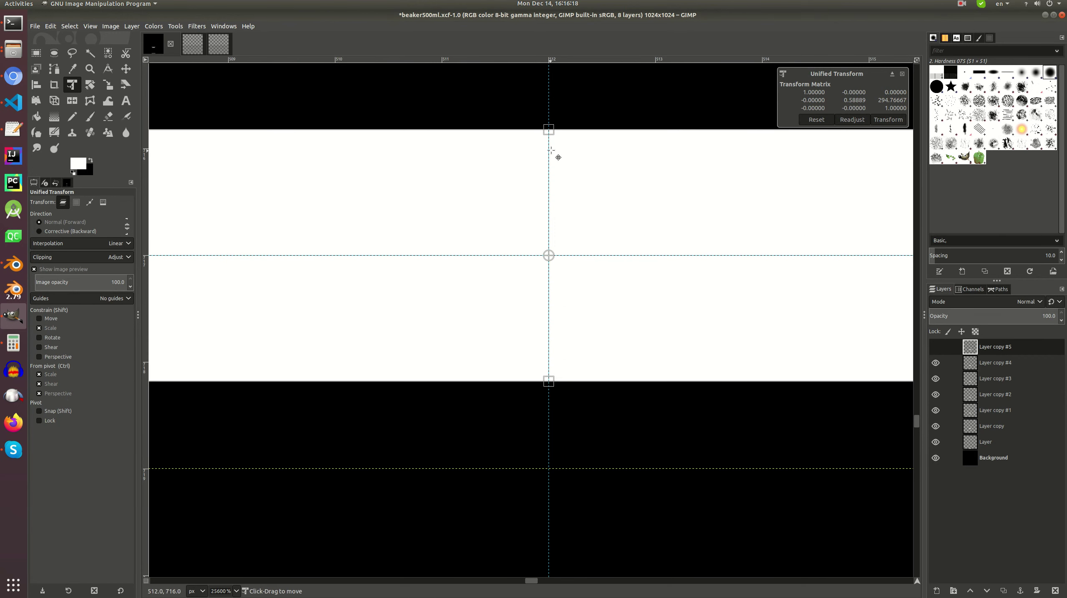
{"action": "left_click", "coordinate": [887, 121]}
{"action": "scroll", "coordinate": [863, 136], "scroll_direction": "down", "scroll_amount": 10, "text": "ctrl"}
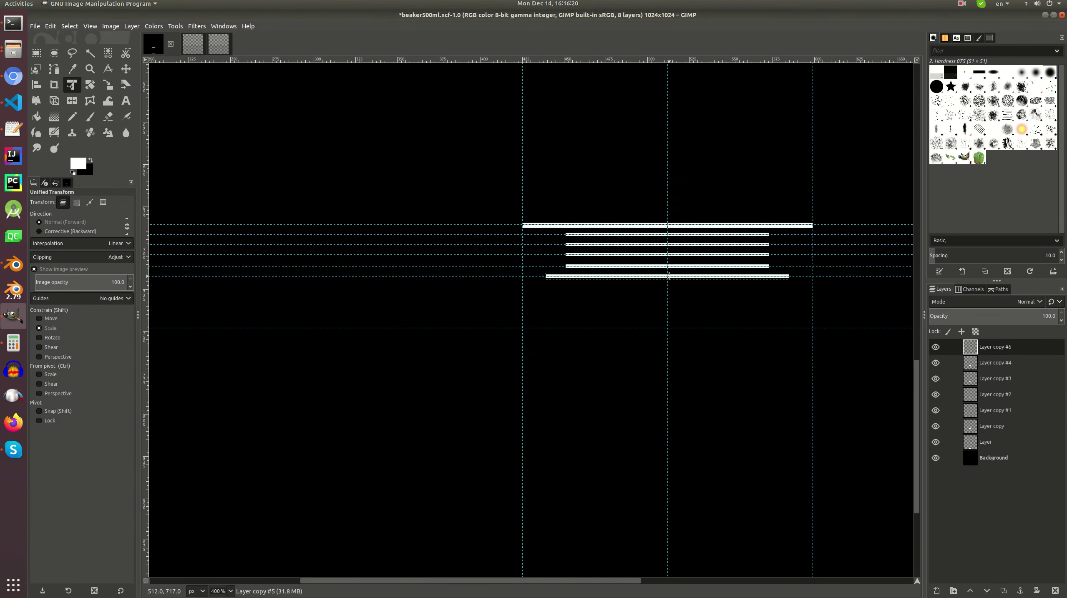
{"action": "left_click", "coordinate": [37, 55]}
{"action": "key", "text": "ctrl+s"}
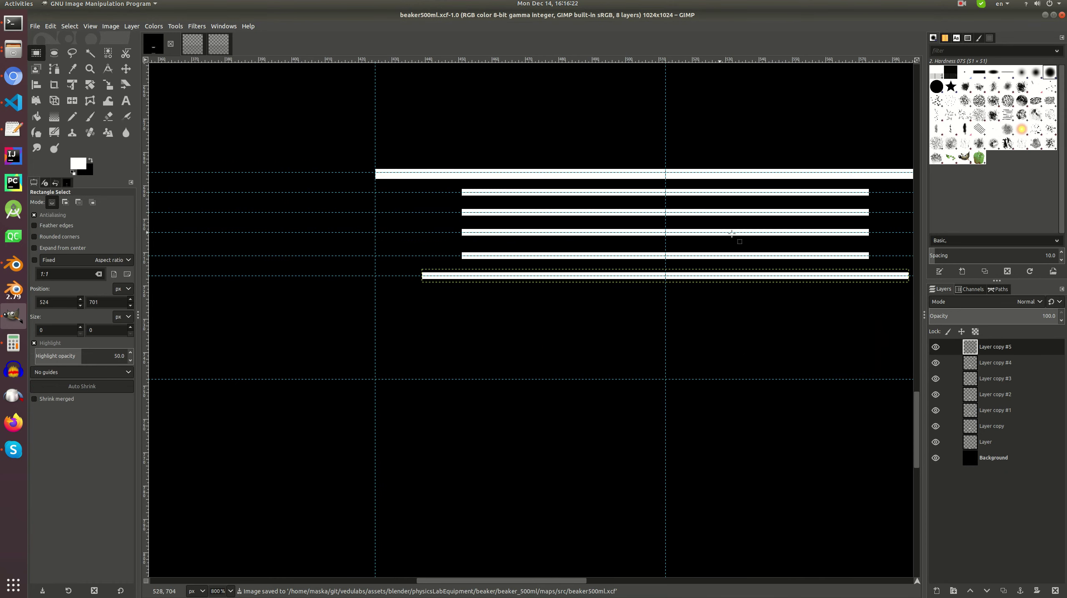
- Export the texture as beaker500ml.png and save the working XCF
{"action": "scroll", "coordinate": [568, 231], "scroll_direction": "right", "scroll_amount": 5}
{"action": "key", "text": "ctrl+e"}
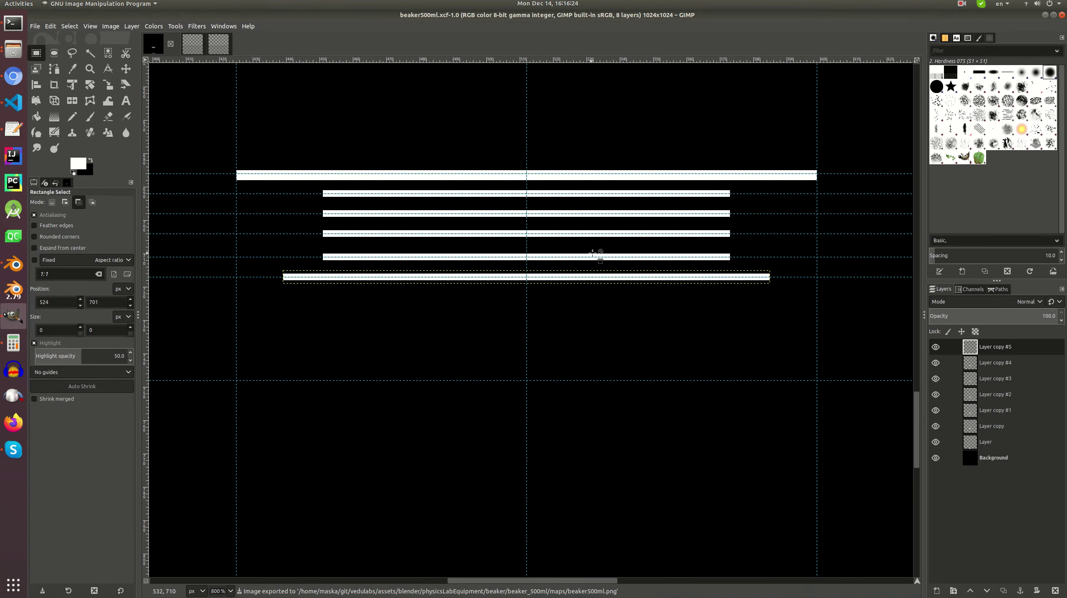
{"action": "scroll", "coordinate": [595, 252], "scroll_direction": "down", "scroll_amount": 5, "text": "ctrl"}
{"action": "scroll", "coordinate": [614, 265], "scroll_direction": "up", "scroll_amount": 1, "text": "ctrl"}
{"action": "scroll", "coordinate": [614, 264], "scroll_direction": "right", "scroll_amount": 2}
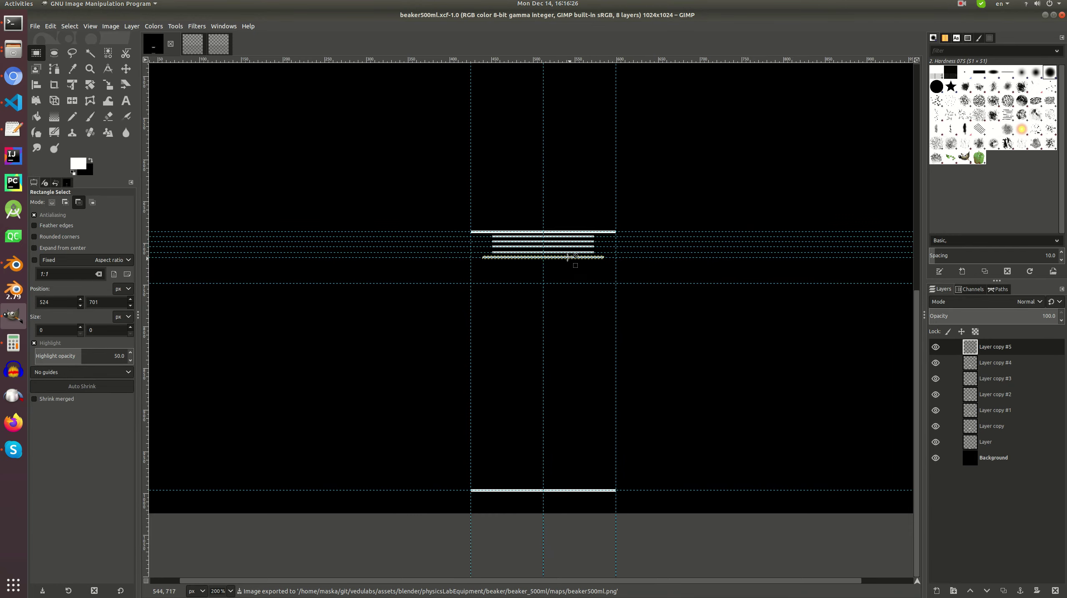
{"action": "scroll", "coordinate": [562, 255], "scroll_direction": "up", "scroll_amount": 3, "text": "ctrl"}
{"action": "key", "text": "ctrl+s"}
{"action": "scroll", "coordinate": [562, 255], "scroll_direction": "down", "scroll_amount": 2, "text": "ctrl"}
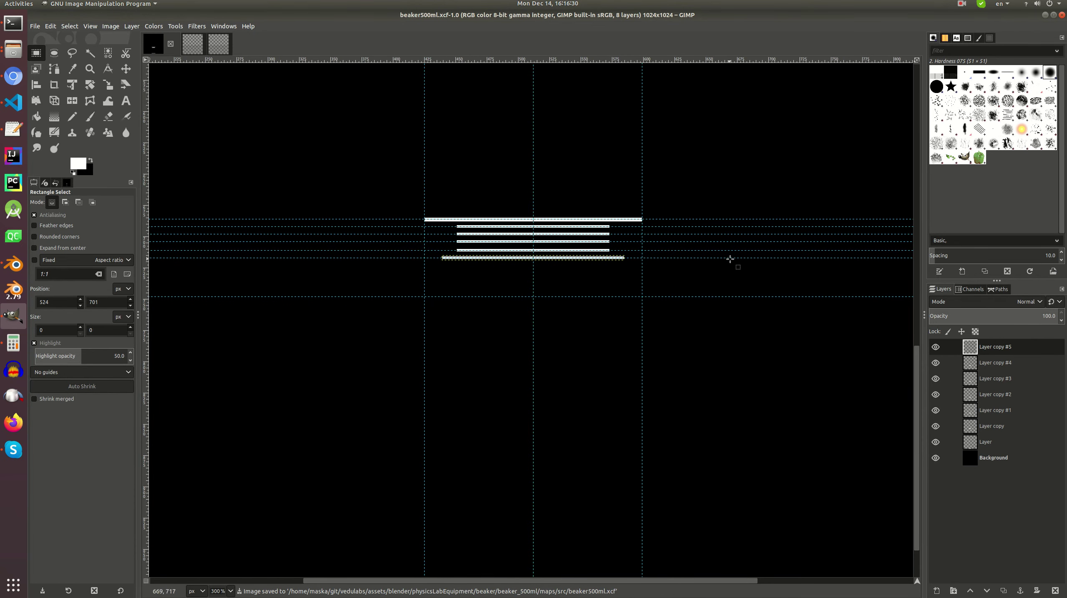
- Drag the intermediate horizontal guides off the canvas, keeping the top and bottom ones
{"action": "middle_click_drag", "start_coordinate": [670, 297], "coordinate": [594, 291]}
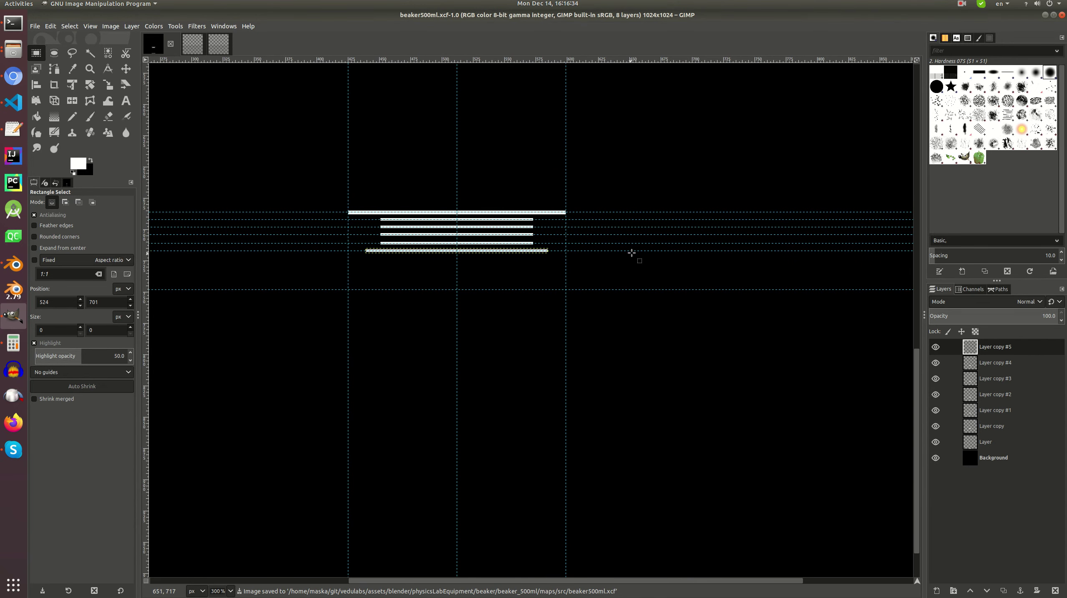
{"action": "key", "text": "m"}
{"action": "left_click_drag", "start_coordinate": [635, 251], "coordinate": [692, 6]}
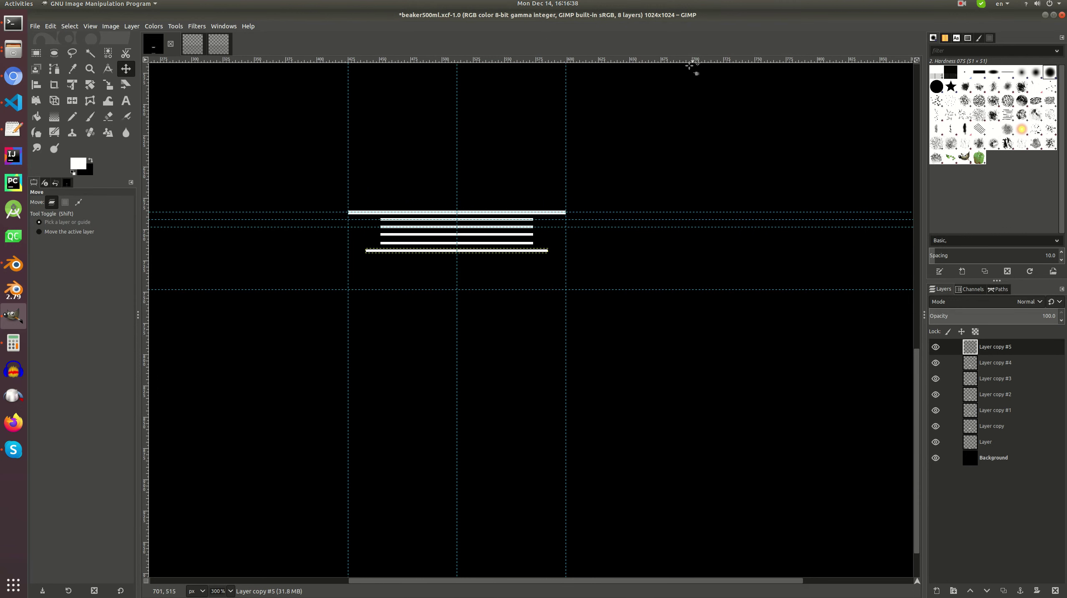
{"action": "left_click_drag", "start_coordinate": [695, 227], "coordinate": [690, 25]}
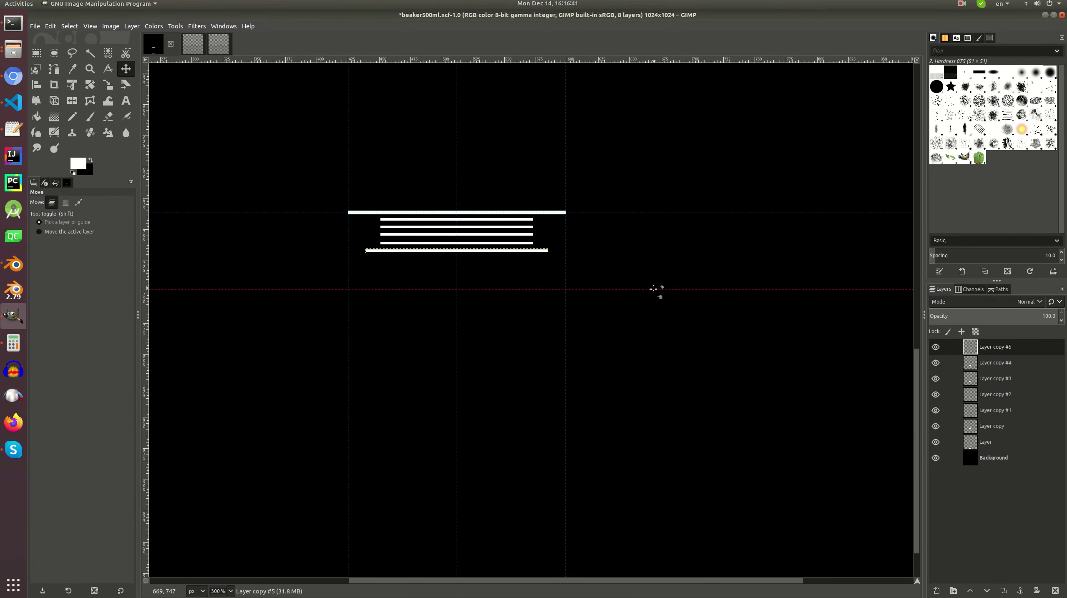
- Merge the top tick layers down and delete the two leftover short tick-bar copies
{"action": "left_click", "coordinate": [989, 440]}
{"action": "left_click", "coordinate": [986, 348]}
{"action": "right_click", "coordinate": [985, 347]}
{"action": "key", "text": "w"}
{"action": "right_click", "coordinate": [985, 347]}
{"action": "key", "text": "w"}
{"action": "right_click", "coordinate": [985, 347]}
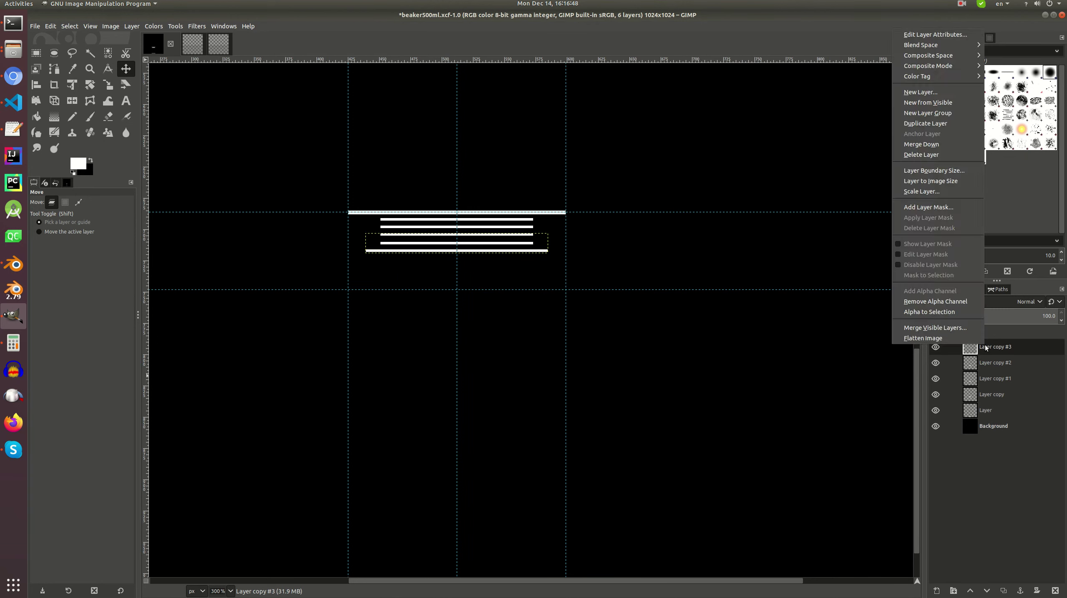
{"action": "key", "text": "d"}
{"action": "right_click", "coordinate": [984, 344]}
{"action": "key", "text": "d"}
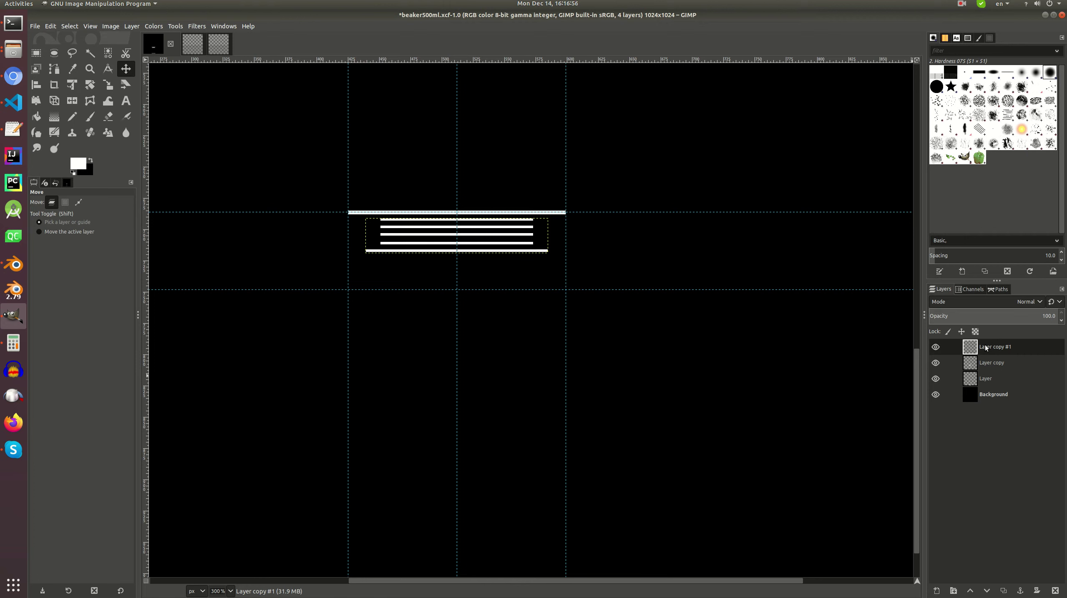
- Duplicate Layer copy #1, flip it vertically, and move the mirrored ticks below the long mark
{"action": "right_click", "coordinate": [984, 345]}
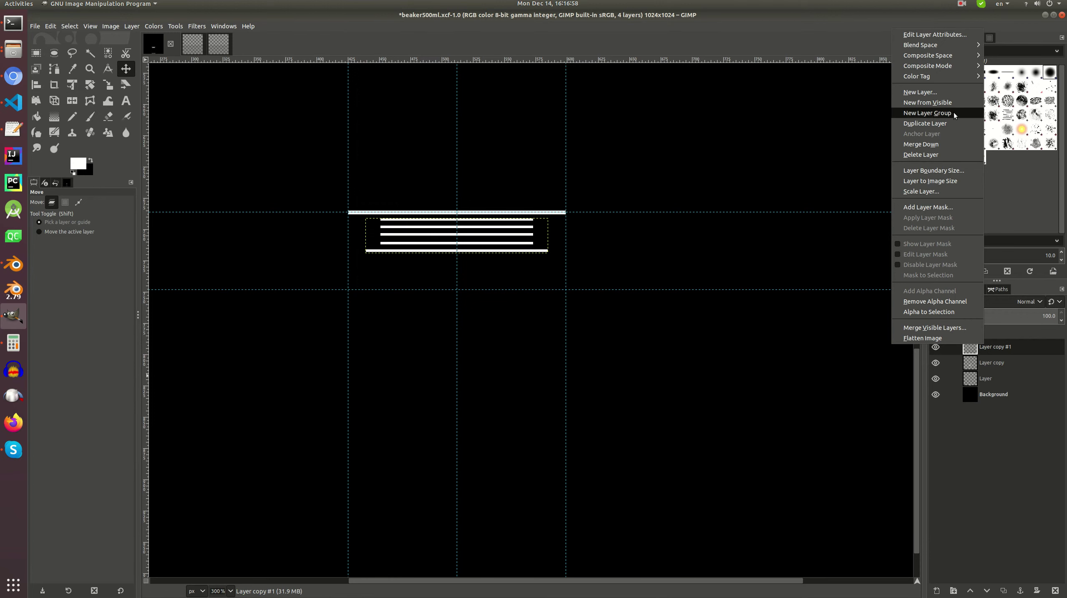
{"action": "left_click", "coordinate": [939, 126]}
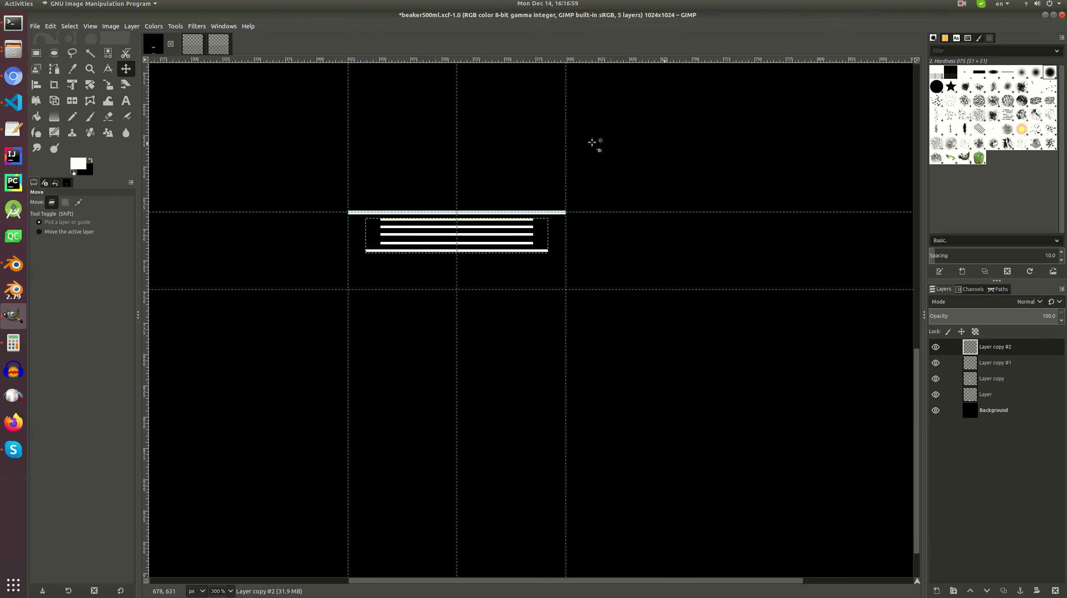
{"action": "left_click", "coordinate": [132, 26]}
{"action": "mouse_move", "coordinate": [172, 147]}
{"action": "left_click", "coordinate": [285, 159]}
{"action": "scroll", "coordinate": [426, 246], "scroll_direction": "up", "scroll_amount": 1, "text": "ctrl"}
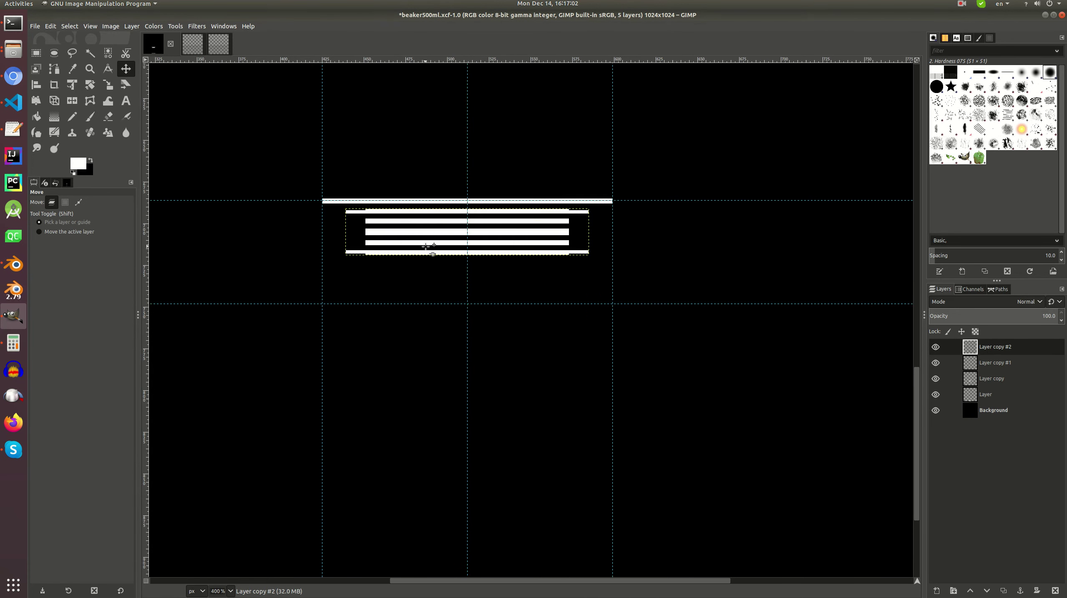
{"action": "scroll", "coordinate": [426, 246], "scroll_direction": "up", "scroll_amount": 1, "text": "ctrl"}
{"action": "left_click_drag", "start_coordinate": [643, 203], "coordinate": [641, 255]}
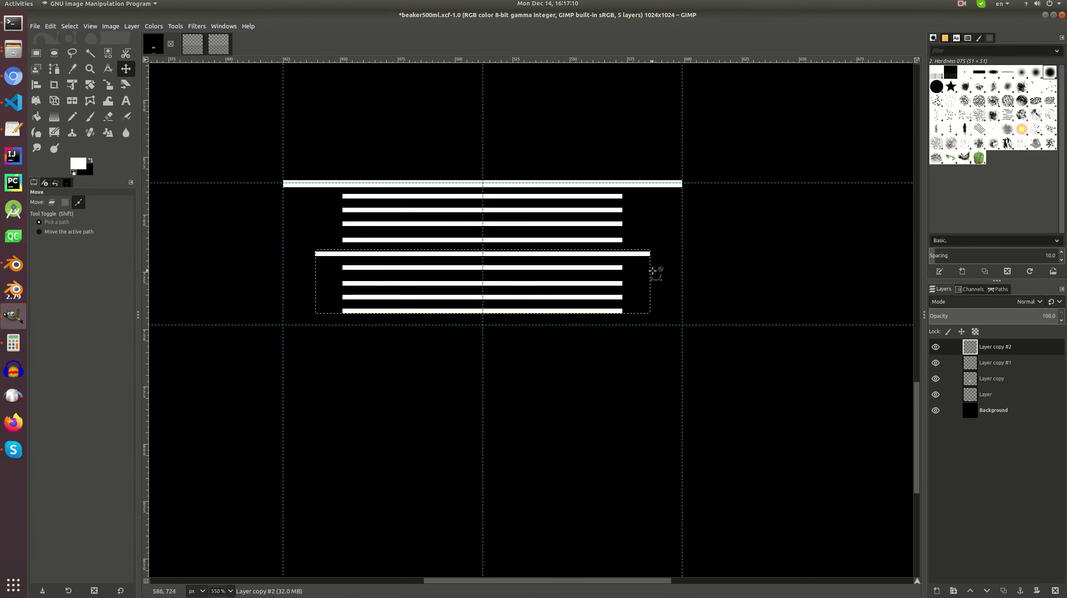
- Duplicate the top bar layer and move the copy to the block's bottom, undoing a stray guide
{"action": "left_click", "coordinate": [988, 380]}
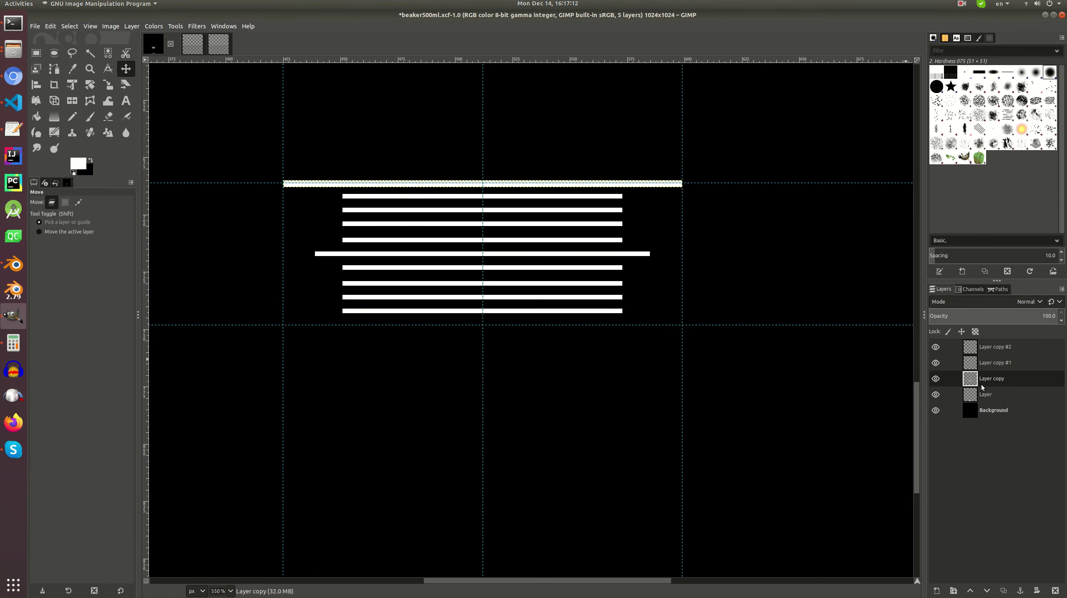
{"action": "right_click", "coordinate": [1007, 377]}
{"action": "left_click", "coordinate": [955, 152]}
{"action": "left_click_drag", "start_coordinate": [680, 185], "coordinate": [672, 293]}
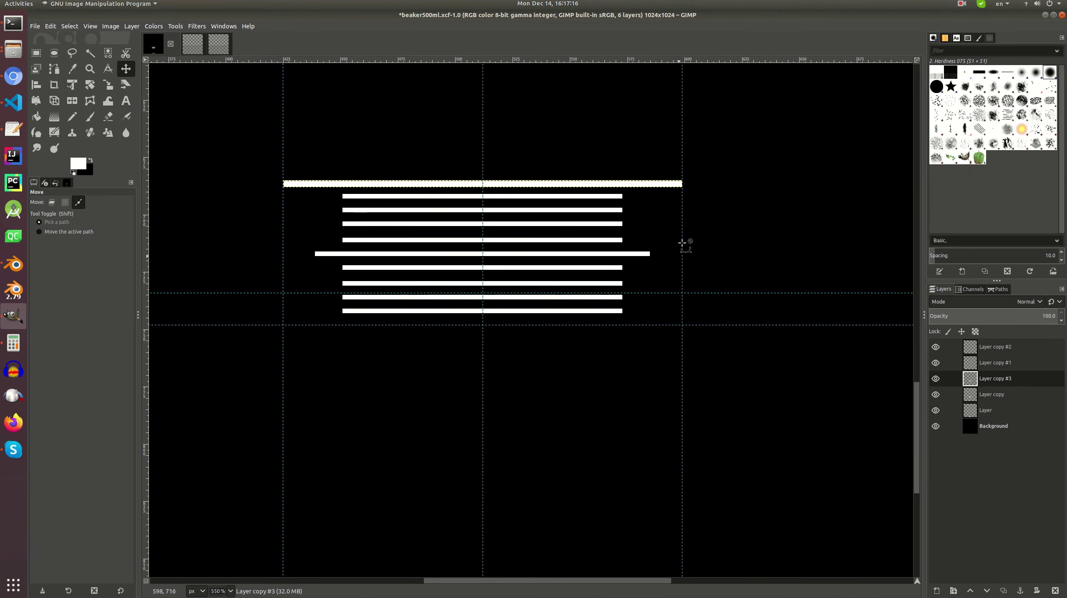
{"action": "key", "text": "ctrl+z"}
{"action": "scroll", "coordinate": [665, 193], "scroll_direction": "up", "scroll_amount": 1, "text": "ctrl"}
{"action": "left_click_drag", "start_coordinate": [670, 185], "coordinate": [668, 386]}
- Fine-tune the bottom bar's vertical position with one-pixel arrow-key nudges until aligned
{"action": "scroll", "coordinate": [392, 408], "scroll_direction": "up", "scroll_amount": 4, "text": "ctrl"}
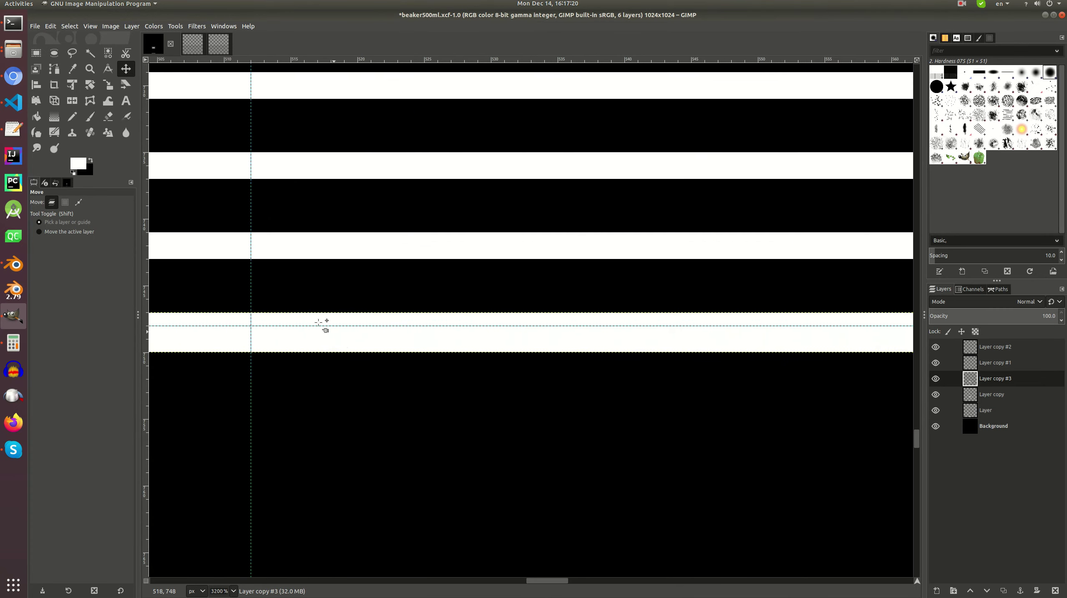
{"action": "key", "text": "Up"}
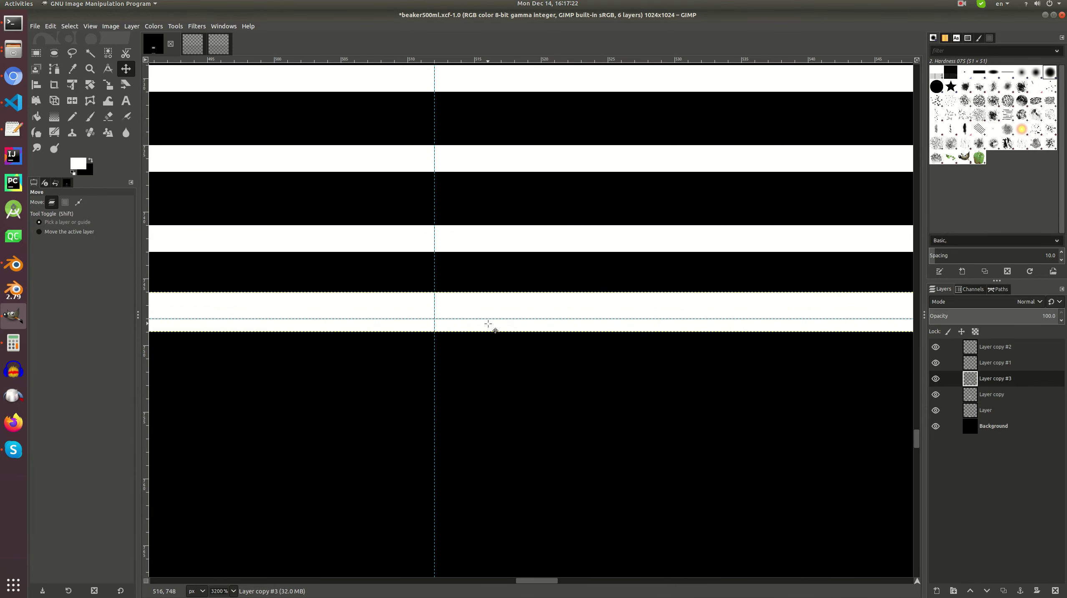
{"action": "key", "text": "Down"}
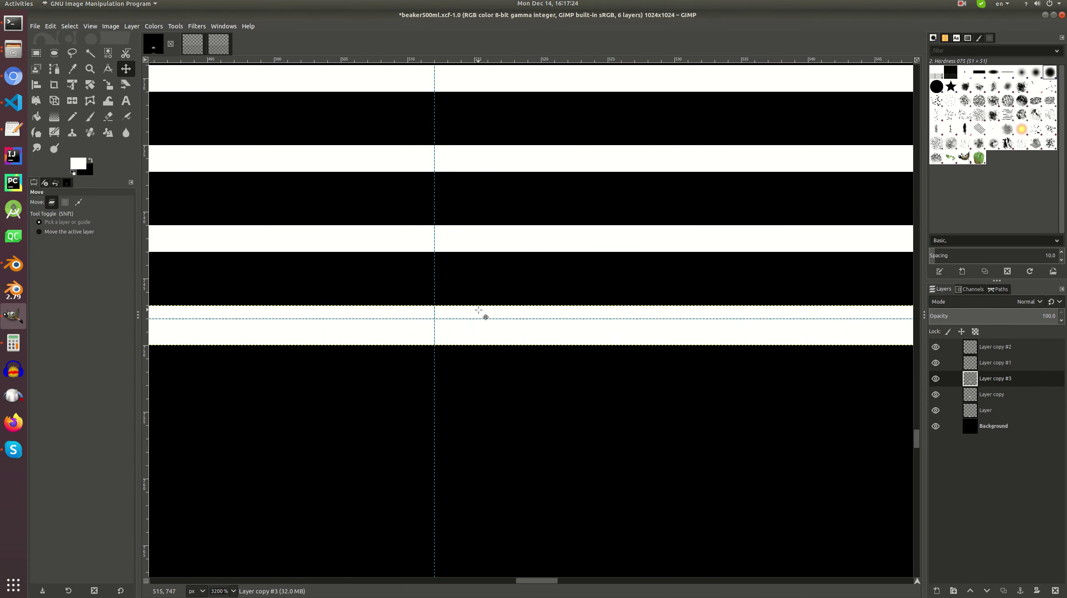
{"action": "scroll", "coordinate": [479, 310], "scroll_direction": "down", "scroll_amount": 5, "text": "ctrl"}
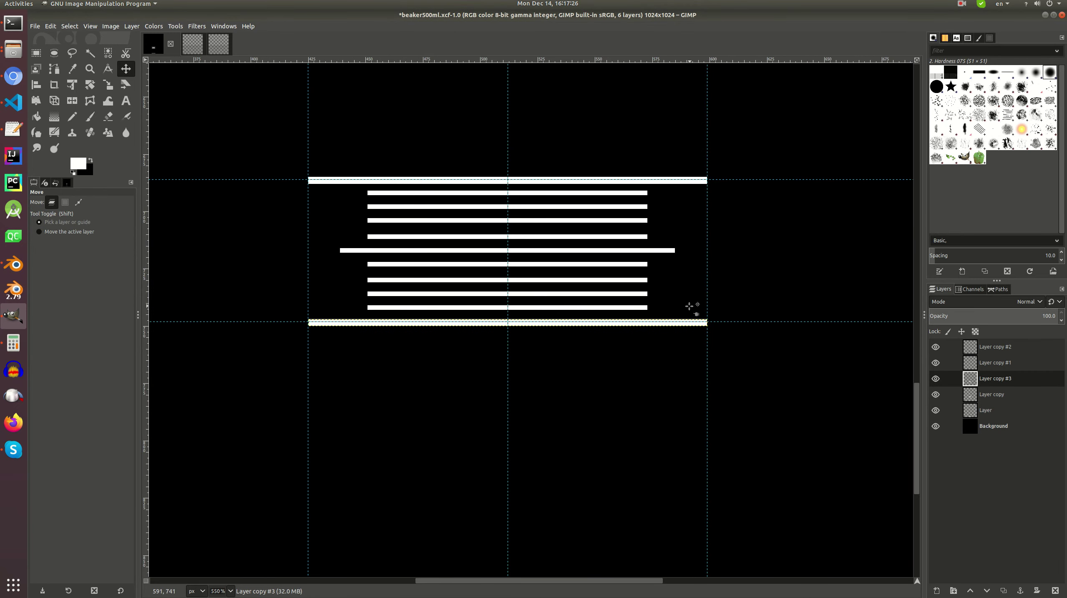
{"action": "scroll", "coordinate": [550, 318], "scroll_direction": "up", "scroll_amount": 5, "text": "ctrl"}
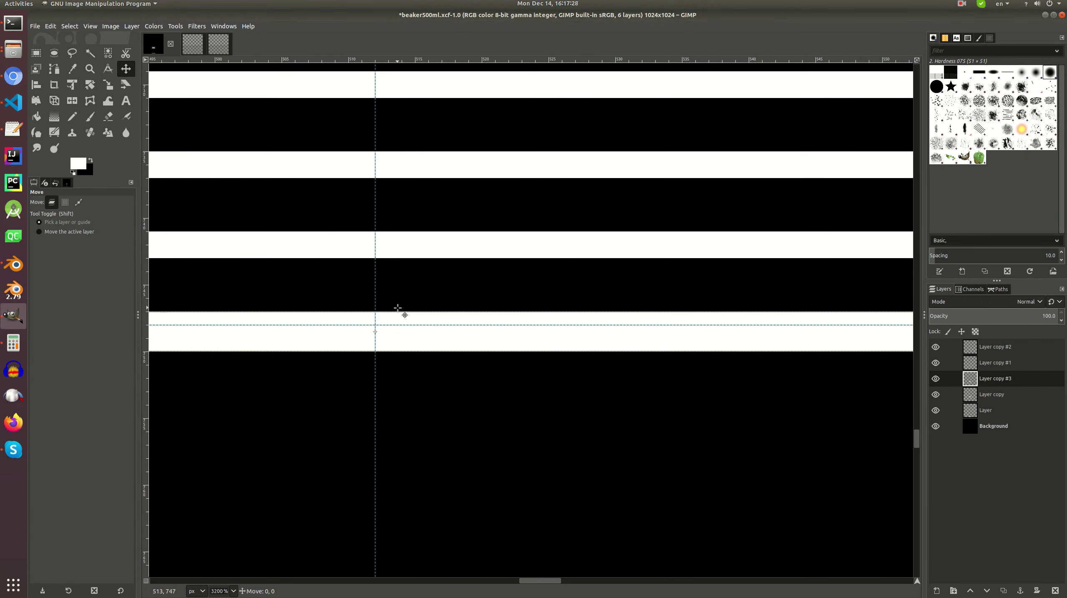
{"action": "left_click_drag", "start_coordinate": [398, 305], "coordinate": [381, 303]}
{"action": "scroll", "coordinate": [384, 314], "scroll_direction": "up", "scroll_amount": 3, "text": "ctrl"}
{"action": "key", "text": "Down"}
{"action": "key", "text": "Up"}
{"action": "key", "text": "Down"}
{"action": "scroll", "coordinate": [464, 310], "scroll_direction": "down", "scroll_amount": 4, "text": "ctrl"}
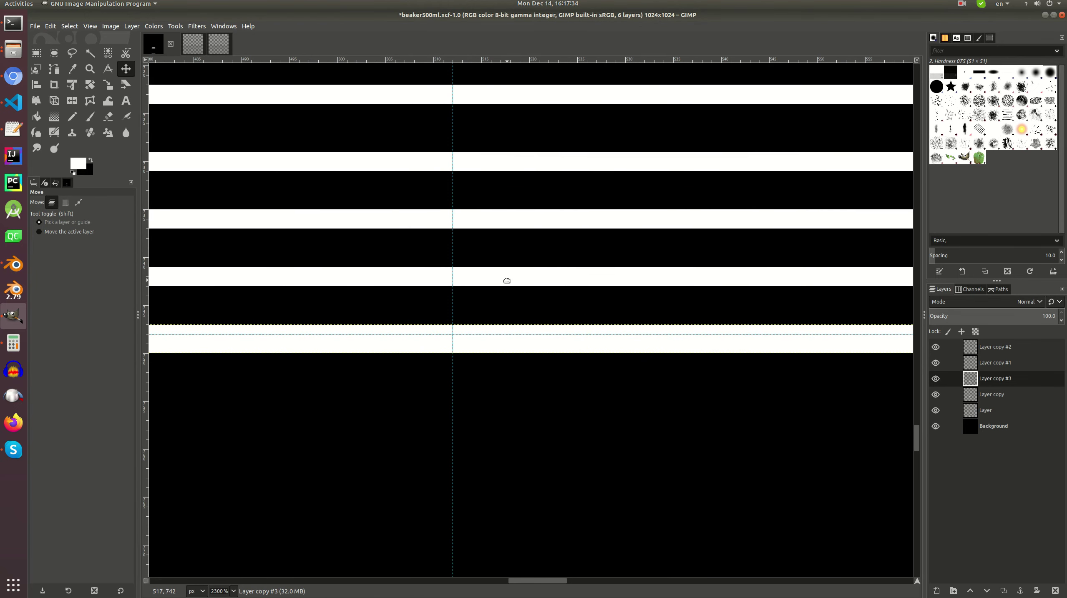
{"action": "scroll", "coordinate": [509, 285], "scroll_direction": "down", "scroll_amount": 4, "text": "ctrl"}
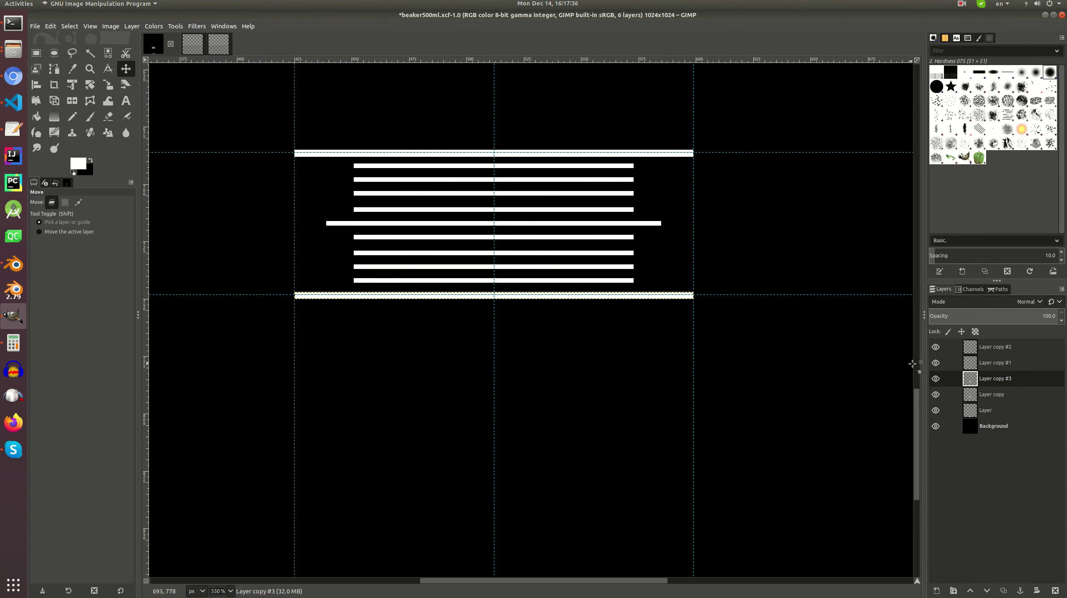
- Merge Layer copy #2 and Layer copy #3 down into a single block layer
{"action": "left_click", "coordinate": [986, 348]}
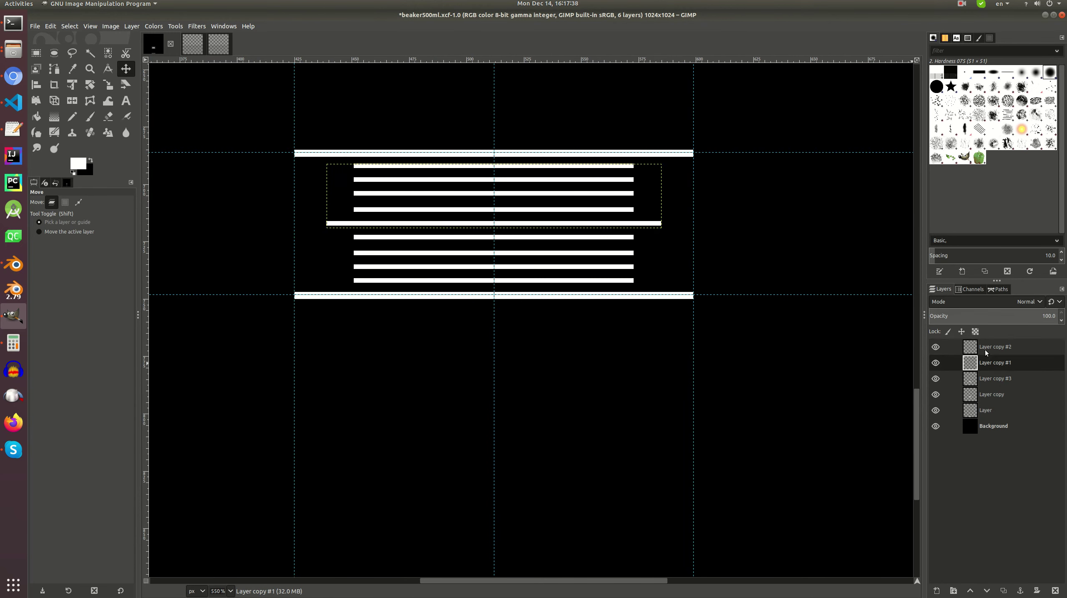
{"action": "right_click", "coordinate": [983, 348]}
{"action": "key", "text": "w"}
{"action": "right_click", "coordinate": [983, 349]}
{"action": "left_click", "coordinate": [963, 341]}
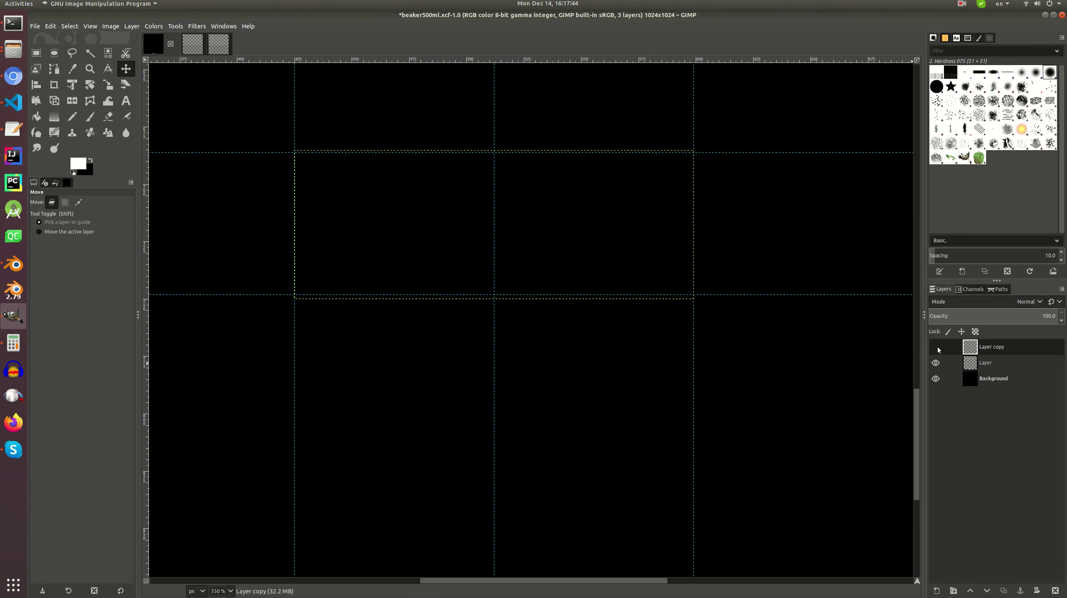
- Duplicate the merged block layer and drag the copy down until its top bar meets the first block
{"action": "scroll", "coordinate": [755, 351], "scroll_direction": "down", "scroll_amount": 3, "text": "ctrl"}
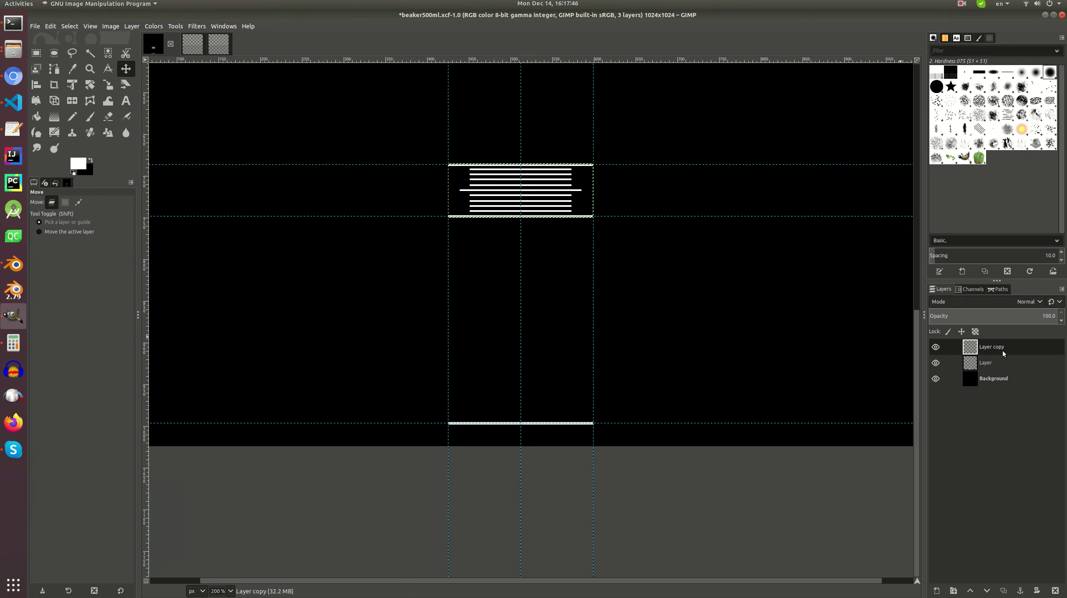
{"action": "right_click", "coordinate": [1002, 350]}
{"action": "left_click", "coordinate": [921, 113]}
{"action": "scroll", "coordinate": [591, 186], "scroll_direction": "up", "scroll_amount": 3, "text": "ctrl"}
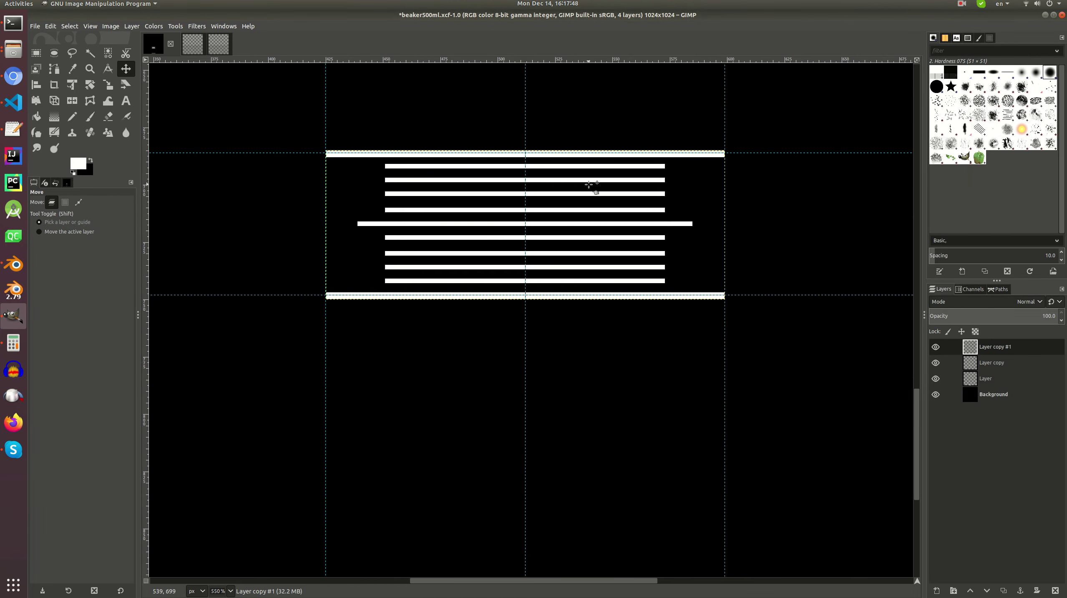
{"action": "left_click_drag", "start_coordinate": [652, 167], "coordinate": [667, 308]}
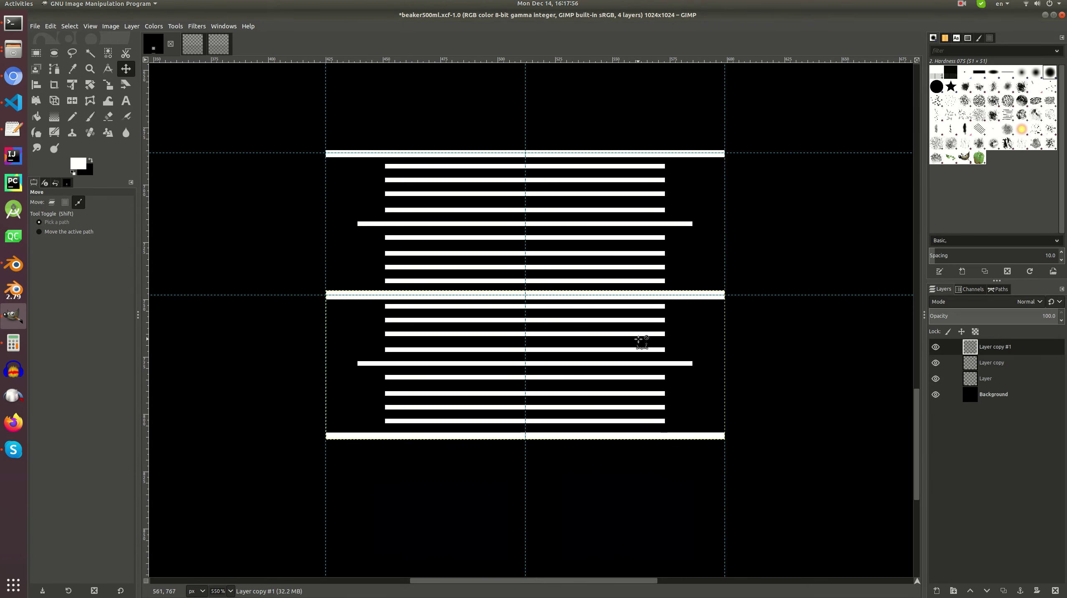
{"action": "scroll", "coordinate": [607, 318], "scroll_direction": "down", "scroll_amount": 4, "text": "ctrl"}
{"action": "scroll", "coordinate": [548, 273], "scroll_direction": "up", "scroll_amount": 2, "text": "ctrl"}
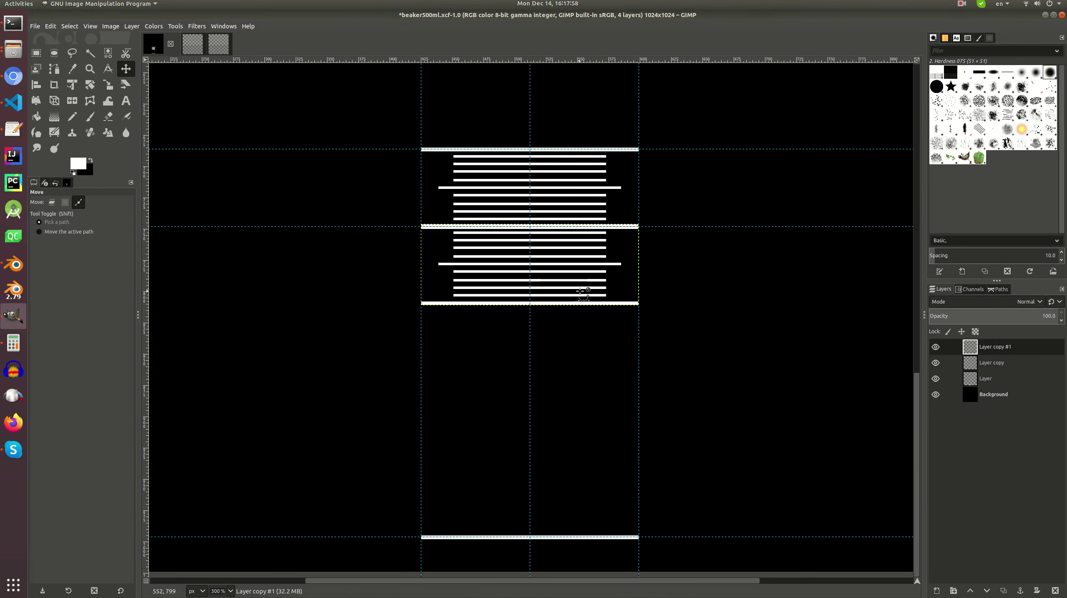
{"action": "scroll", "coordinate": [586, 288], "scroll_direction": "up", "scroll_amount": 3, "text": "ctrl"}
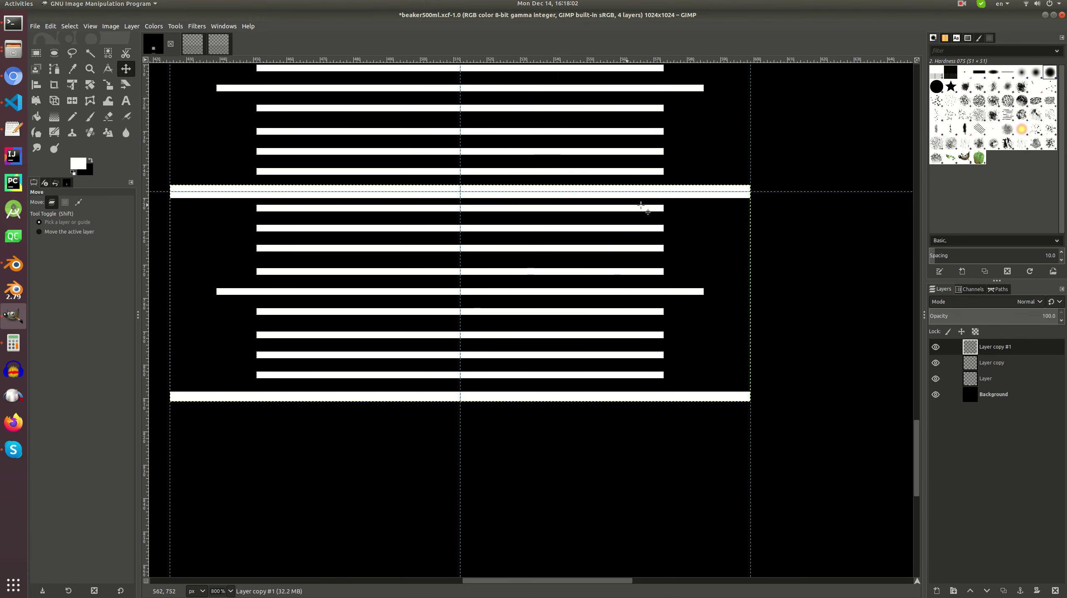
{"action": "scroll", "coordinate": [675, 203], "scroll_direction": "up", "scroll_amount": 1, "text": "ctrl"}
{"action": "left_click_drag", "start_coordinate": [731, 183], "coordinate": [734, 194]}
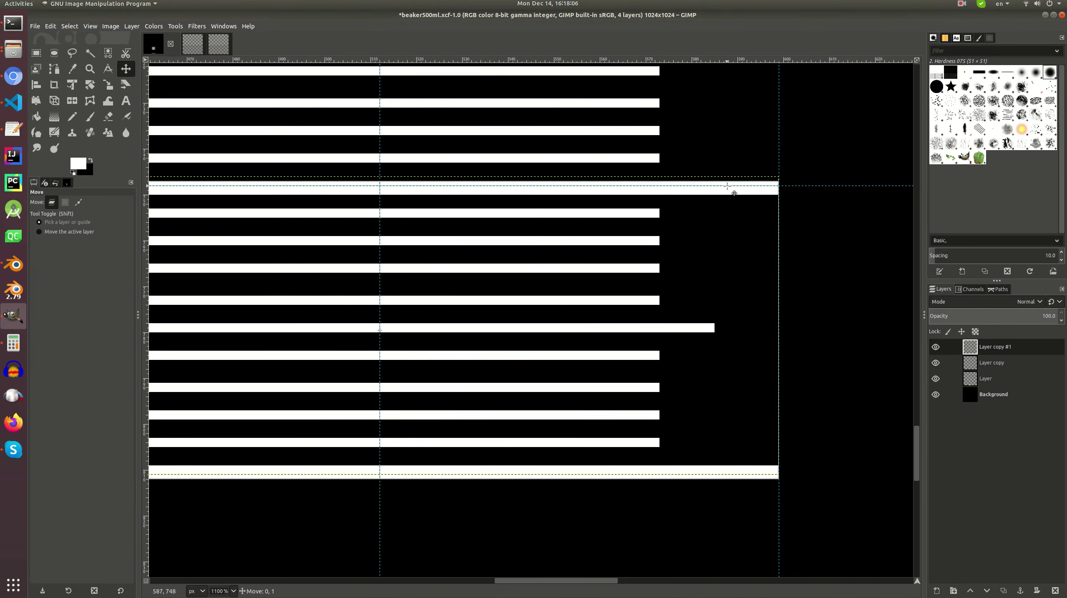
{"action": "scroll", "coordinate": [670, 235], "scroll_direction": "down", "scroll_amount": 3, "text": "ctrl"}
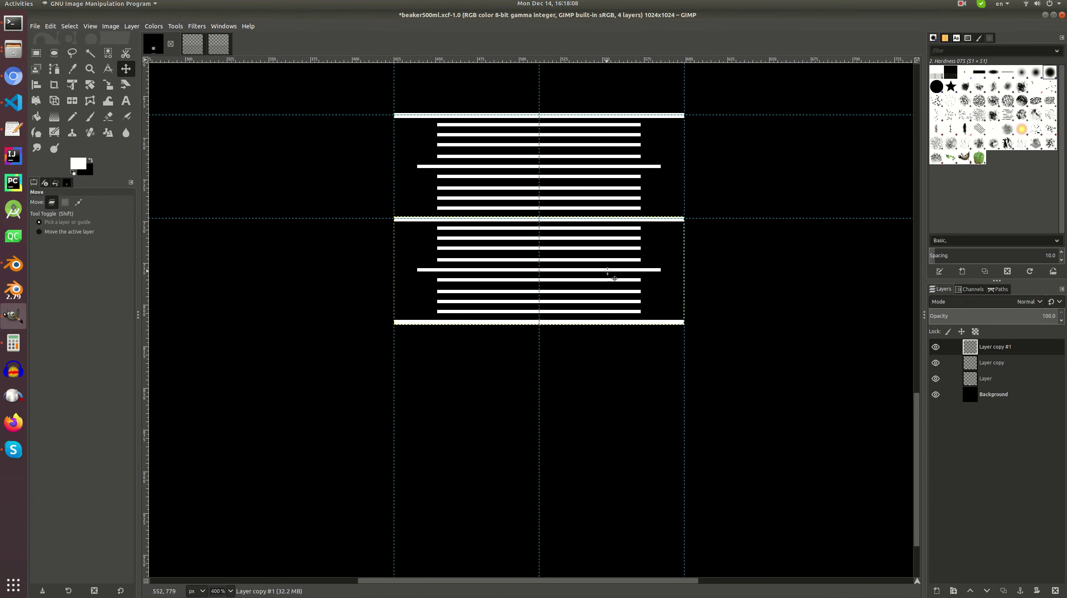
{"action": "scroll", "coordinate": [608, 272], "scroll_direction": "down", "scroll_amount": 1, "text": "ctrl"}
{"action": "scroll", "coordinate": [562, 210], "scroll_direction": "down", "scroll_amount": 2}
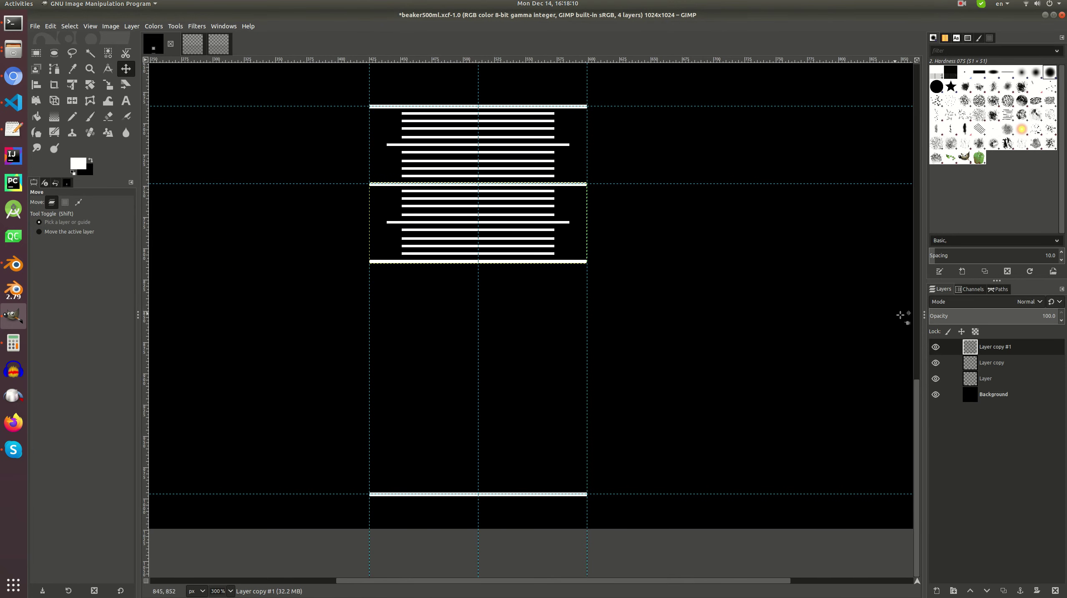
- Duplicate Layer copy #1 and move the third block below the second
{"action": "right_click", "coordinate": [974, 348]}
{"action": "left_click", "coordinate": [1000, 126]}
{"action": "scroll", "coordinate": [645, 246], "scroll_direction": "up", "scroll_amount": 3, "text": "ctrl"}
{"action": "left_click_drag", "start_coordinate": [657, 239], "coordinate": [660, 447]}
{"action": "scroll", "coordinate": [588, 418], "scroll_direction": "down", "scroll_amount": 3, "text": "ctrl"}
{"action": "scroll", "coordinate": [581, 363], "scroll_direction": "up", "scroll_amount": 3, "text": "ctrl"}
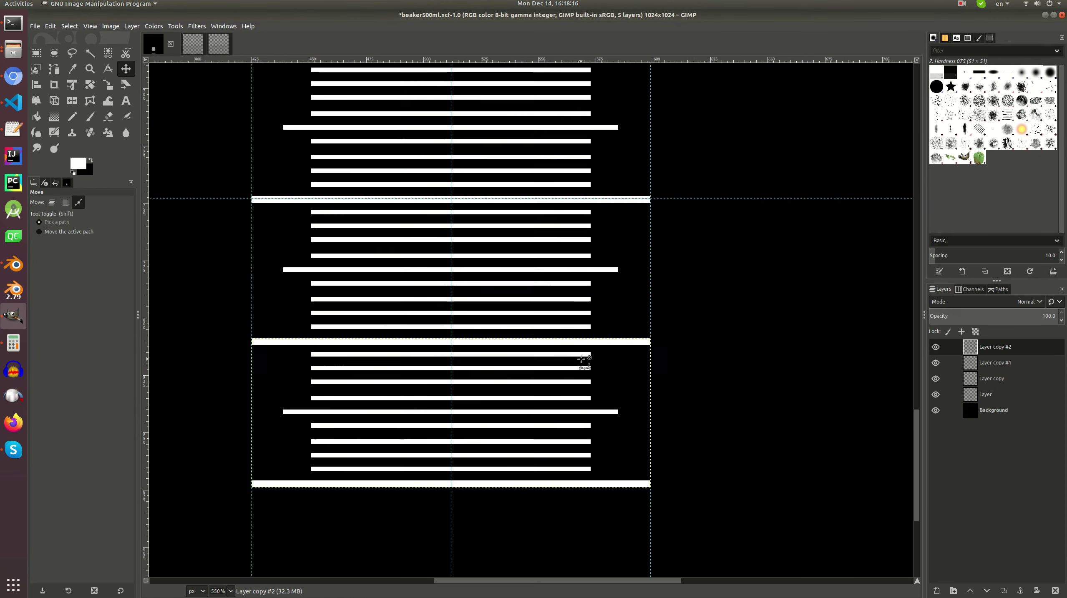
{"action": "scroll", "coordinate": [571, 369], "scroll_direction": "down", "scroll_amount": 5, "text": "ctrl"}
{"action": "scroll", "coordinate": [562, 397], "scroll_direction": "down", "scroll_amount": 4}
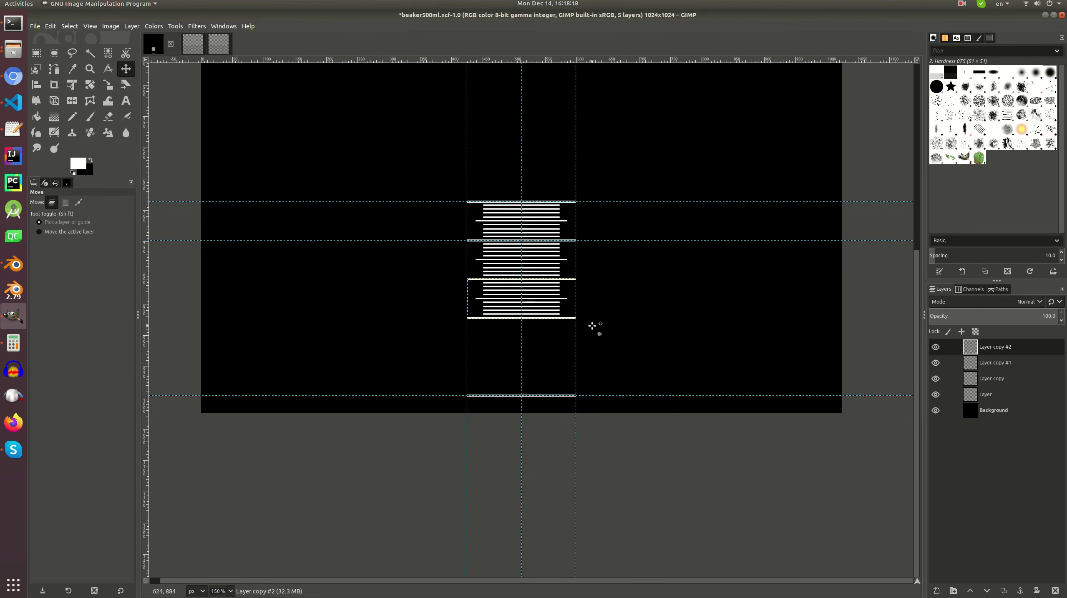
- Add fourth and fifth block copies from Layer copy #2 and #3, each moved into the next slot
{"action": "right_click", "coordinate": [988, 346]}
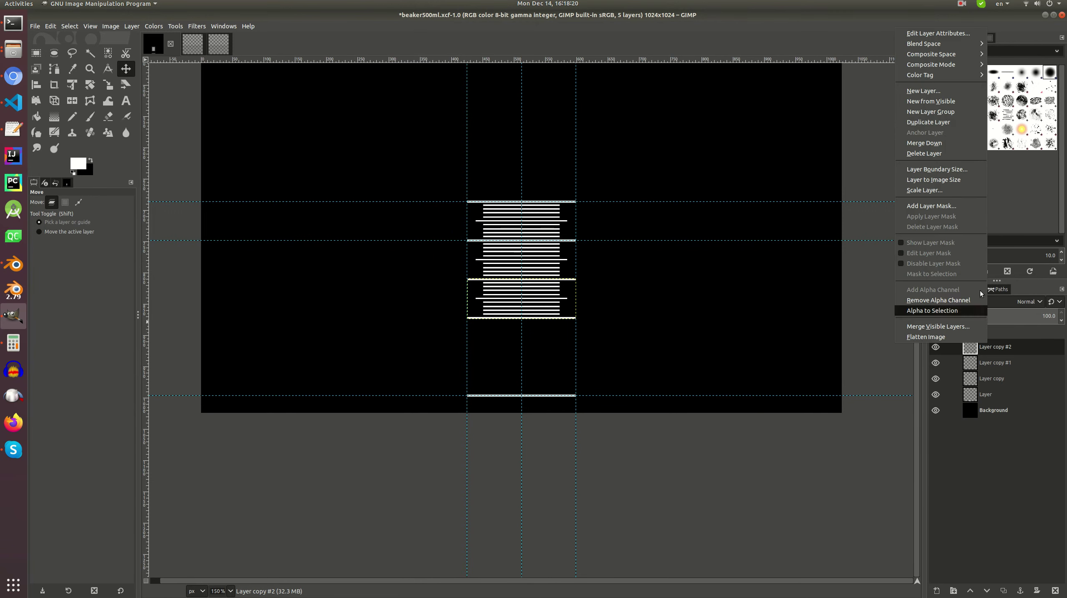
{"action": "left_click", "coordinate": [943, 110]}
{"action": "scroll", "coordinate": [606, 330], "scroll_direction": "up", "scroll_amount": 2, "text": "ctrl"}
{"action": "scroll", "coordinate": [606, 330], "scroll_direction": "up", "scroll_amount": 1, "text": "ctrl"}
{"action": "left_click_drag", "start_coordinate": [520, 298], "coordinate": [518, 402]}
{"action": "scroll", "coordinate": [515, 355], "scroll_direction": "up", "scroll_amount": 4, "text": "ctrl"}
{"action": "scroll", "coordinate": [516, 356], "scroll_direction": "down", "scroll_amount": 4, "text": "ctrl"}
{"action": "scroll", "coordinate": [511, 416], "scroll_direction": "down", "scroll_amount": 3}
{"action": "right_click", "coordinate": [996, 349]}
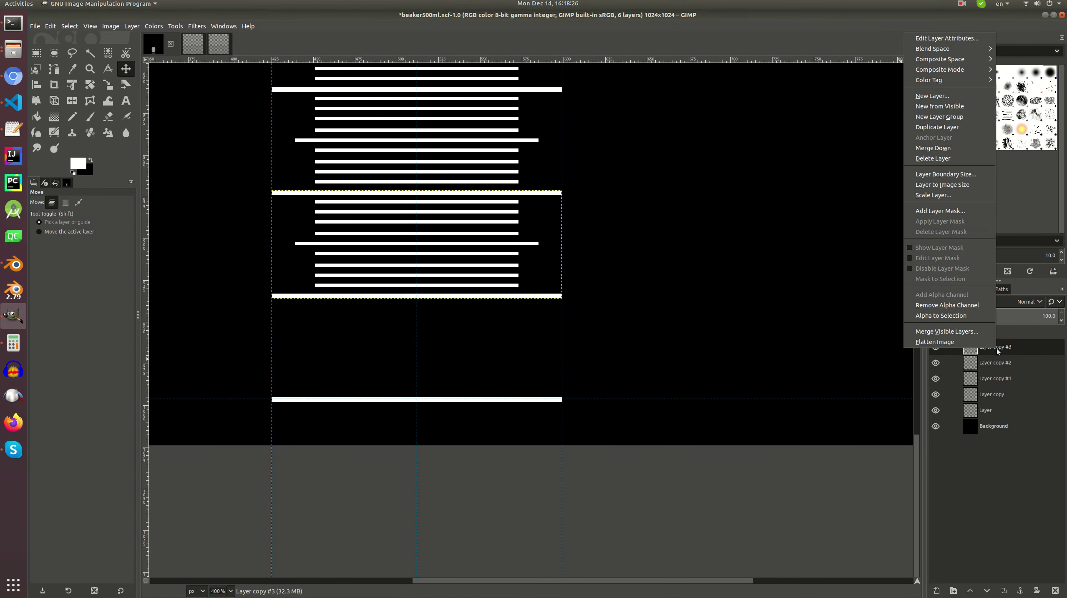
{"action": "left_click", "coordinate": [943, 112]}
{"action": "left_click_drag", "start_coordinate": [544, 298], "coordinate": [550, 400]}
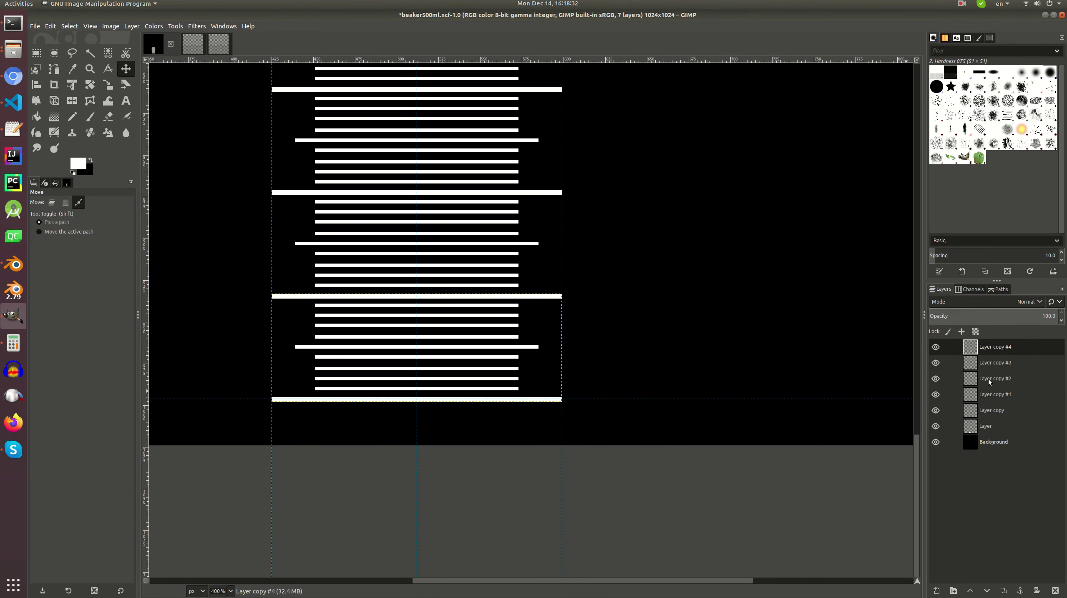
- Save the beaker500ml.xcf texture with all five stacked blocks
{"action": "key", "text": "ctrl+s"}
{"action": "scroll", "coordinate": [564, 305], "scroll_direction": "down", "scroll_amount": 3, "text": "ctrl"}
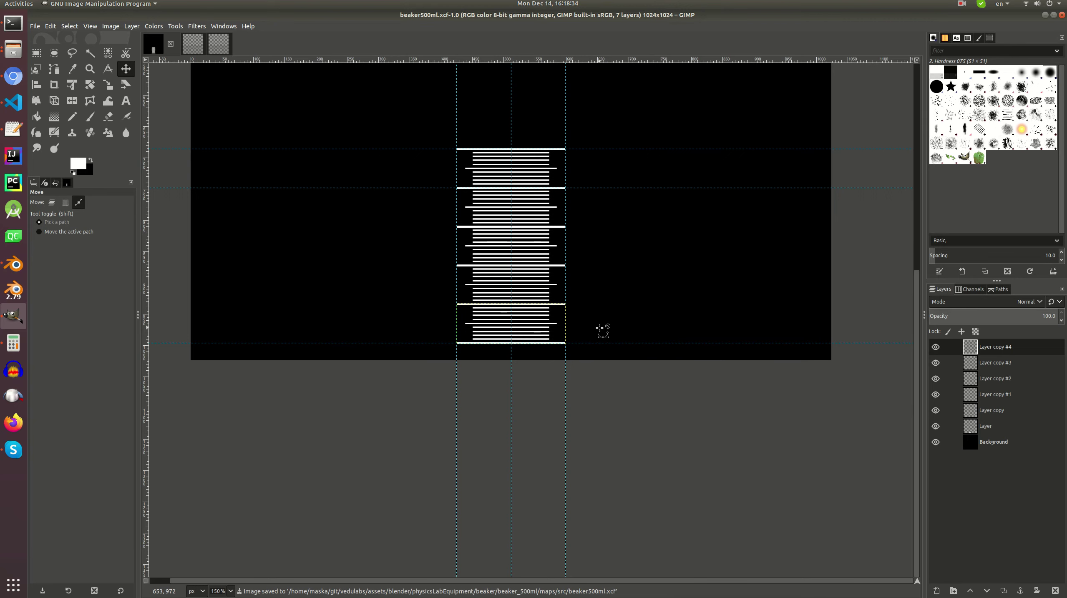
{"action": "key", "text": "alt+Tab"}
- Reload the graduation texture in Blender, orbit around the beaker to inspect it, and save beaker_500ml.blend
{"action": "left_click", "coordinate": [14, 264]}
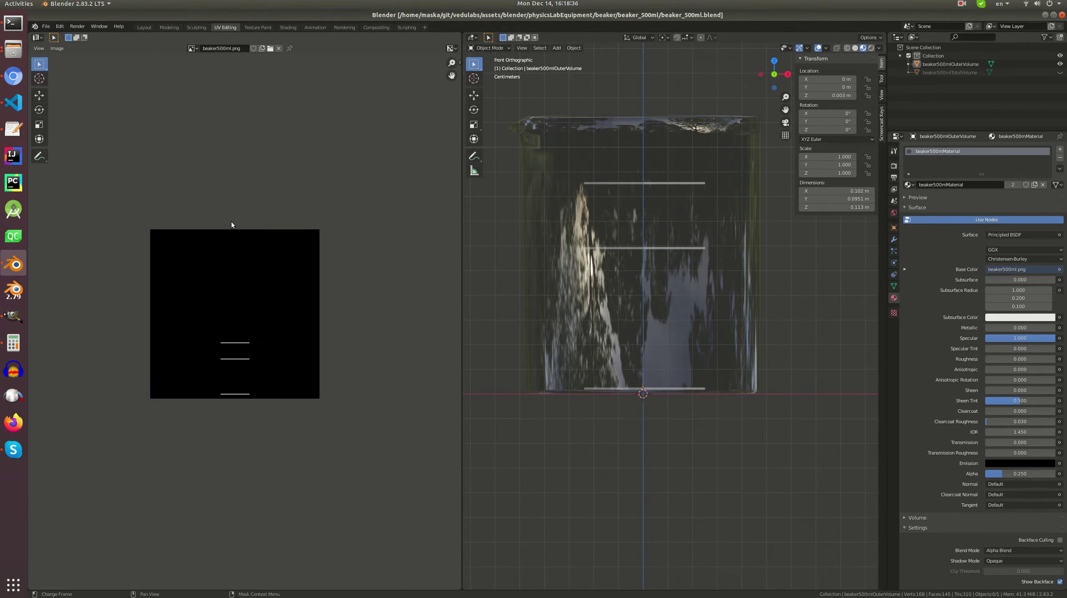
{"action": "key", "text": "alt+r"}
{"action": "mouse_move", "coordinate": [678, 265]}
{"action": "middle_mouse_down"}
{"action": "mouse_move", "coordinate": [621, 291]}
{"action": "mouse_move", "coordinate": [653, 294]}
{"action": "mouse_move", "coordinate": [626, 254]}
{"action": "mouse_move", "coordinate": [696, 259]}
{"action": "mouse_move", "coordinate": [650, 258]}
{"action": "mouse_move", "coordinate": [671, 267]}
{"action": "middle_mouse_up"}
{"action": "scroll", "coordinate": [652, 295], "scroll_direction": "down", "scroll_amount": 2}
{"action": "key", "text": "ctrl+s"}
{"action": "scroll", "coordinate": [672, 267], "scroll_direction": "up", "scroll_amount": 3}
{"action": "scroll", "coordinate": [673, 267], "scroll_direction": "up", "scroll_amount": 4}
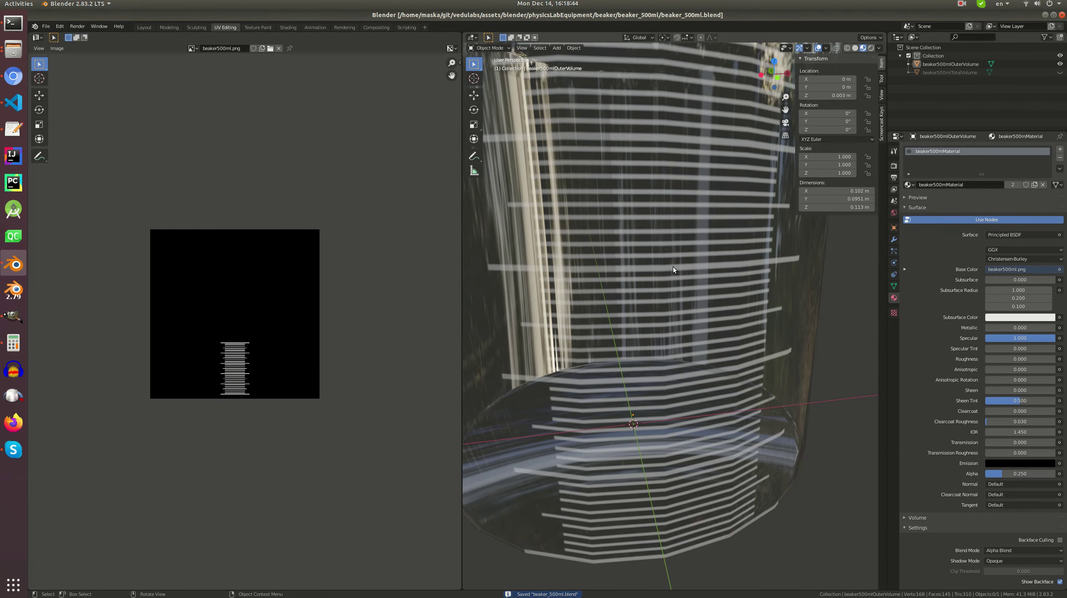
{"action": "scroll", "coordinate": [672, 267], "scroll_direction": "down", "scroll_amount": 6}
{"action": "middle_click_drag", "start_coordinate": [672, 267], "coordinate": [639, 263]}
{"action": "key", "text": "alt+Tab"}
{"action": "key", "text": "alt+Tab"}
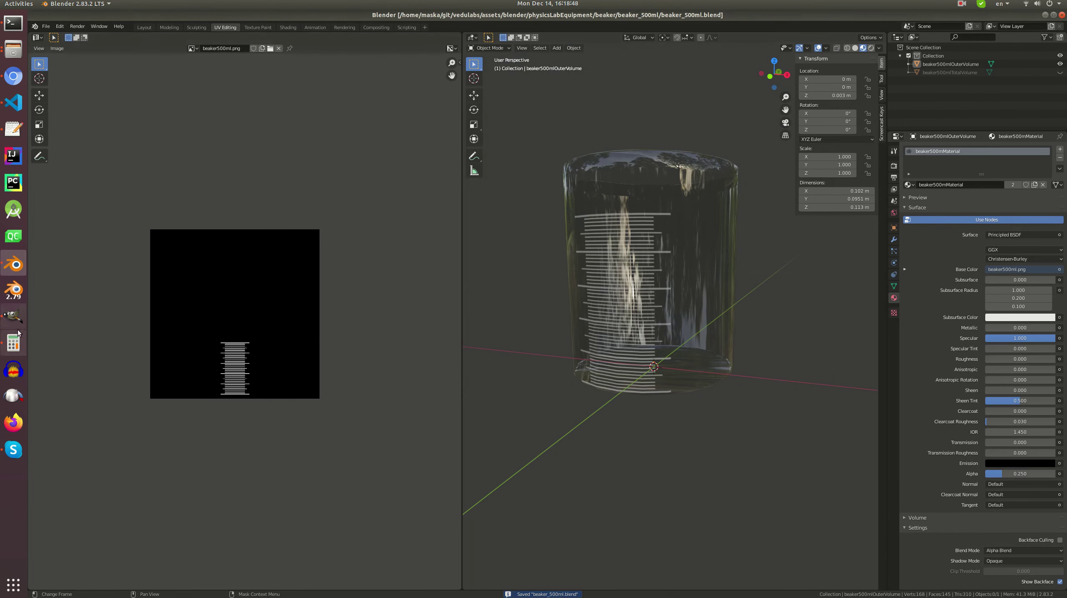
{"action": "left_click", "coordinate": [13, 317]}
- Merge the block layers down repeatedly until only Layer remains above Background
{"action": "right_click", "coordinate": [994, 347]}
{"action": "key", "text": "w"}
{"action": "right_click", "coordinate": [1001, 346]}
{"action": "key", "text": "w"}
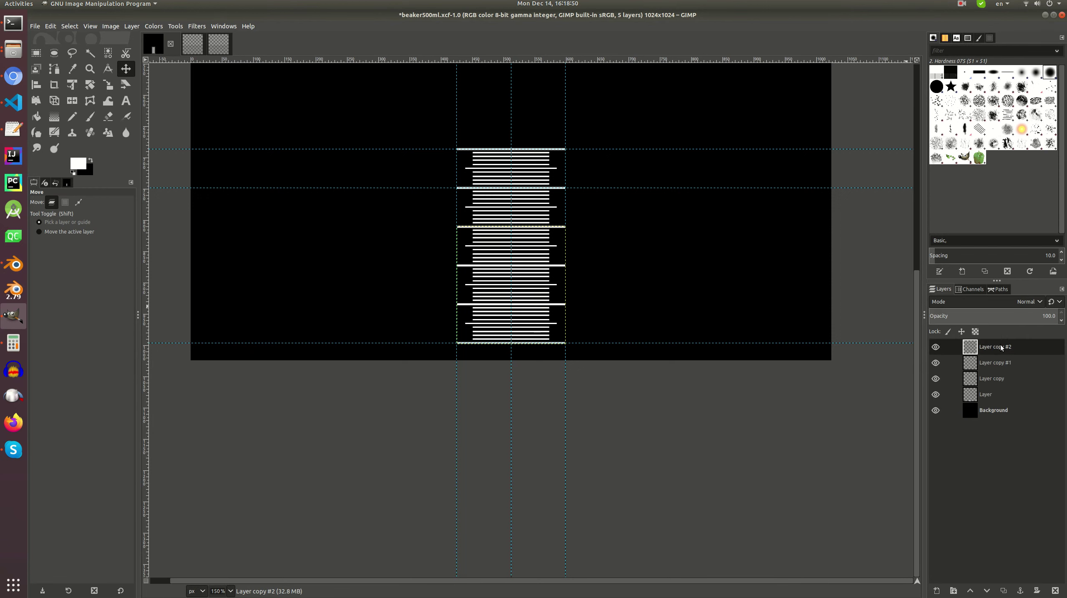
{"action": "right_click", "coordinate": [1001, 346]}
{"action": "key", "text": "w"}
{"action": "right_click", "coordinate": [1001, 346]}
{"action": "key", "text": "w"}
{"action": "left_click", "coordinate": [937, 144]}
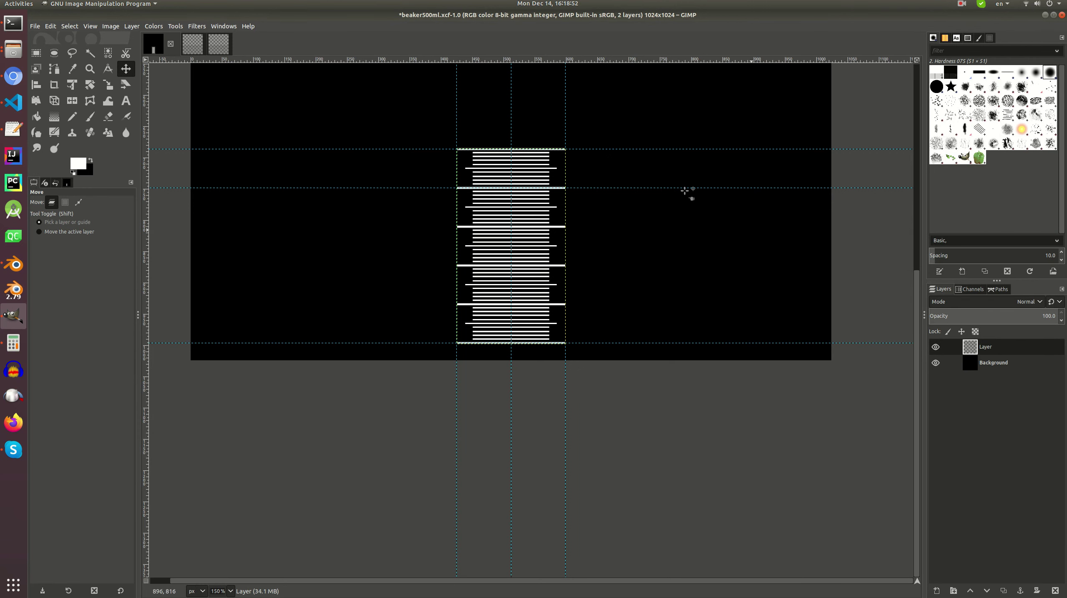
- Try Unsharp Mask with amount 10.630 and a different radius, then cancel without applying
{"action": "left_click", "coordinate": [197, 27]}
{"action": "mouse_move", "coordinate": [252, 131]}
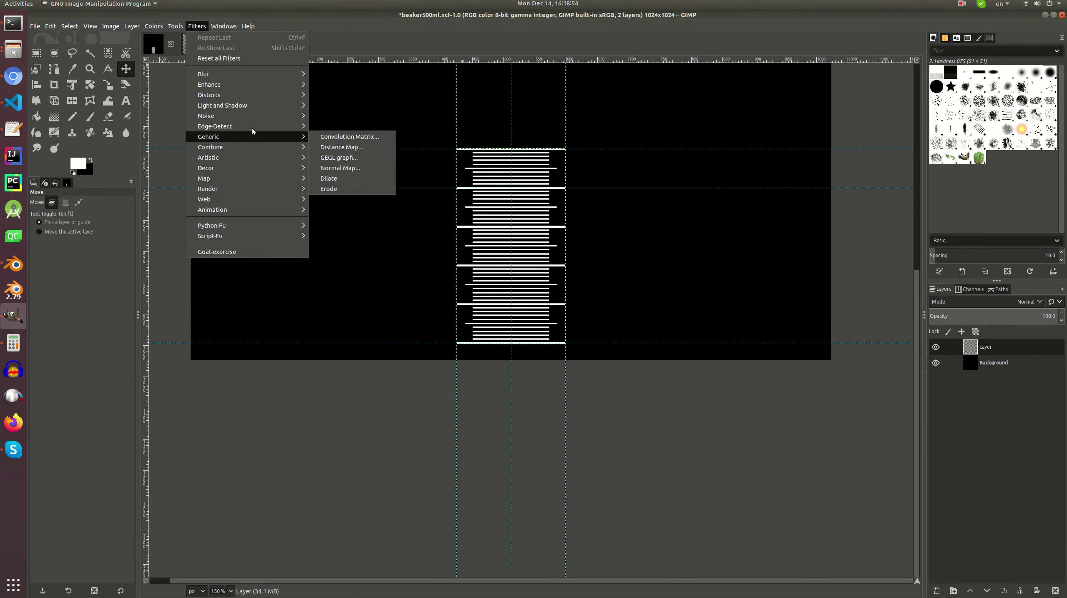
{"action": "mouse_move", "coordinate": [253, 86]}
{"action": "left_click", "coordinate": [375, 146]}
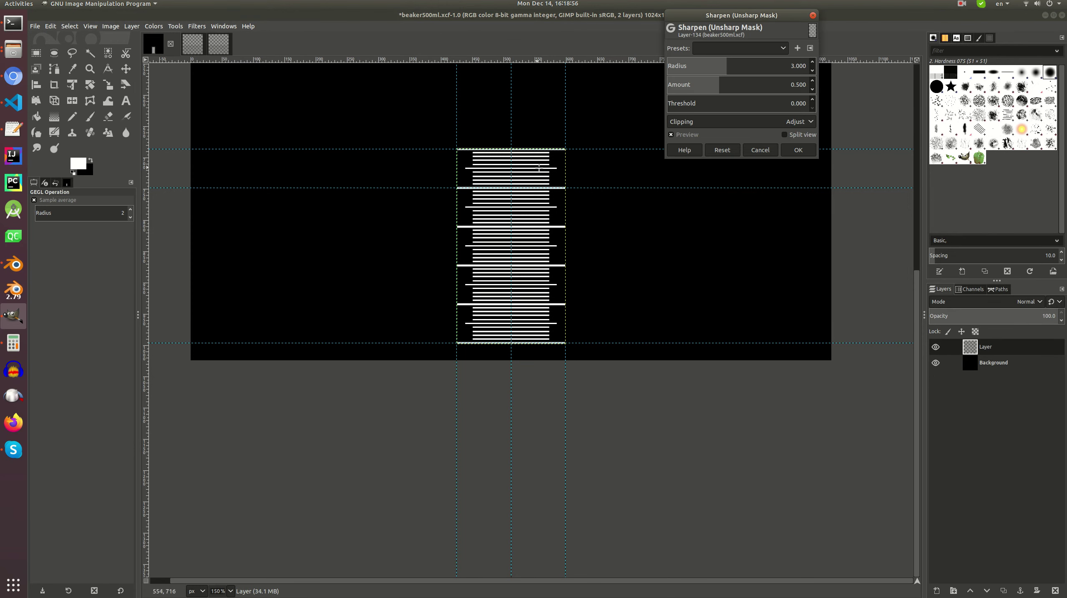
{"action": "left_click_drag", "start_coordinate": [707, 84], "coordinate": [811, 86]}
{"action": "scroll", "coordinate": [592, 174], "scroll_direction": "up", "scroll_amount": 3, "text": "ctrl"}
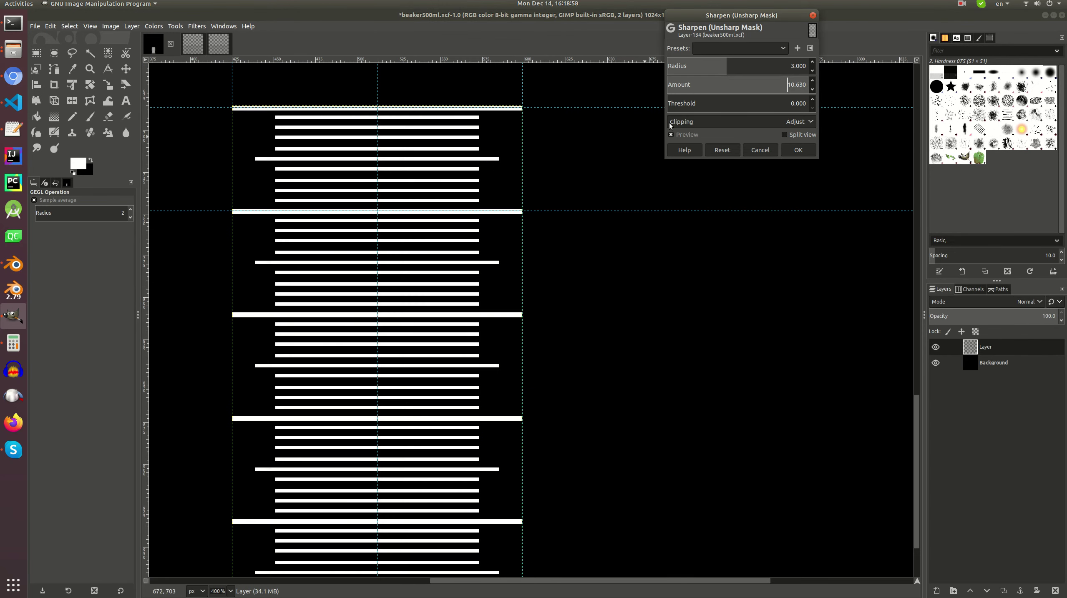
{"action": "mouse_move", "coordinate": [725, 66]}
{"action": "left_mouse_down"}
{"action": "mouse_move", "coordinate": [789, 66]}
{"action": "mouse_move", "coordinate": [734, 66]}
{"action": "left_mouse_up"}
{"action": "left_click", "coordinate": [761, 149]}
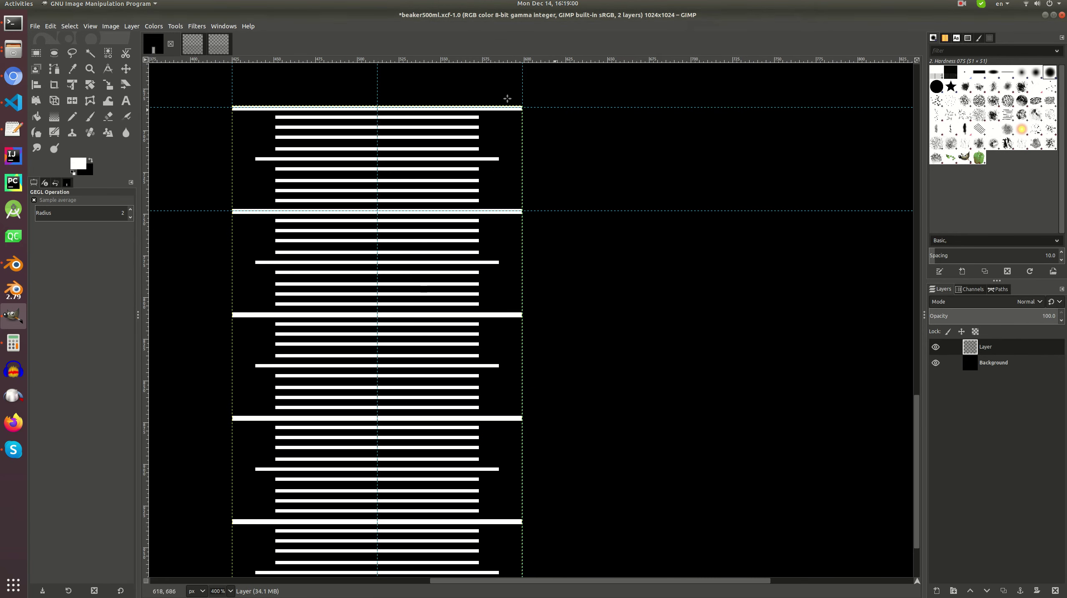
{"action": "left_click", "coordinate": [195, 27]}
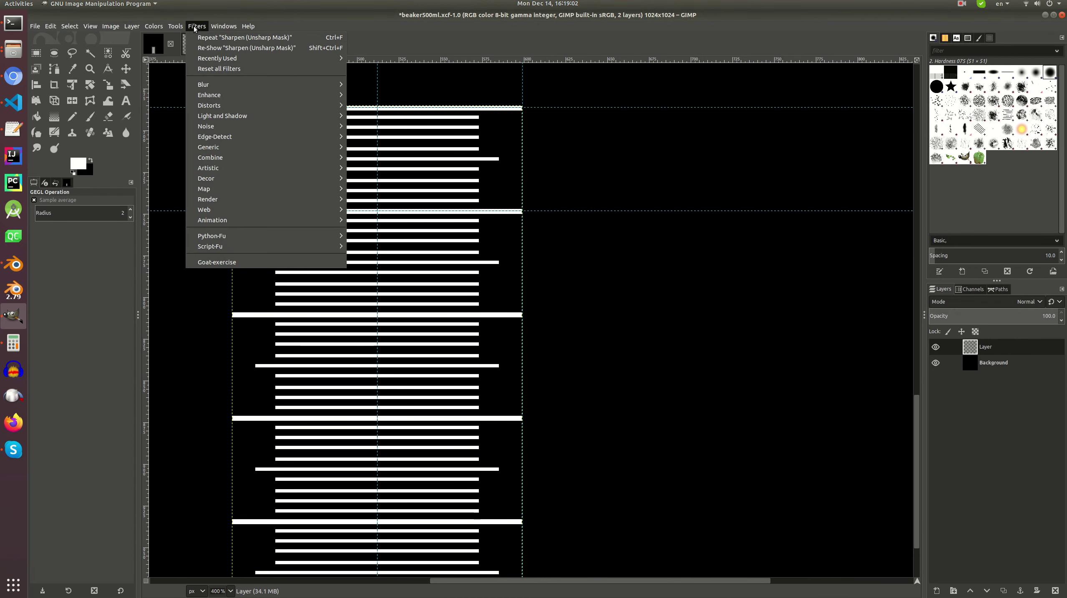
- Apply a trial Erode to the tick lines, then undo it to restore the short ticks
{"action": "mouse_move", "coordinate": [241, 148]}
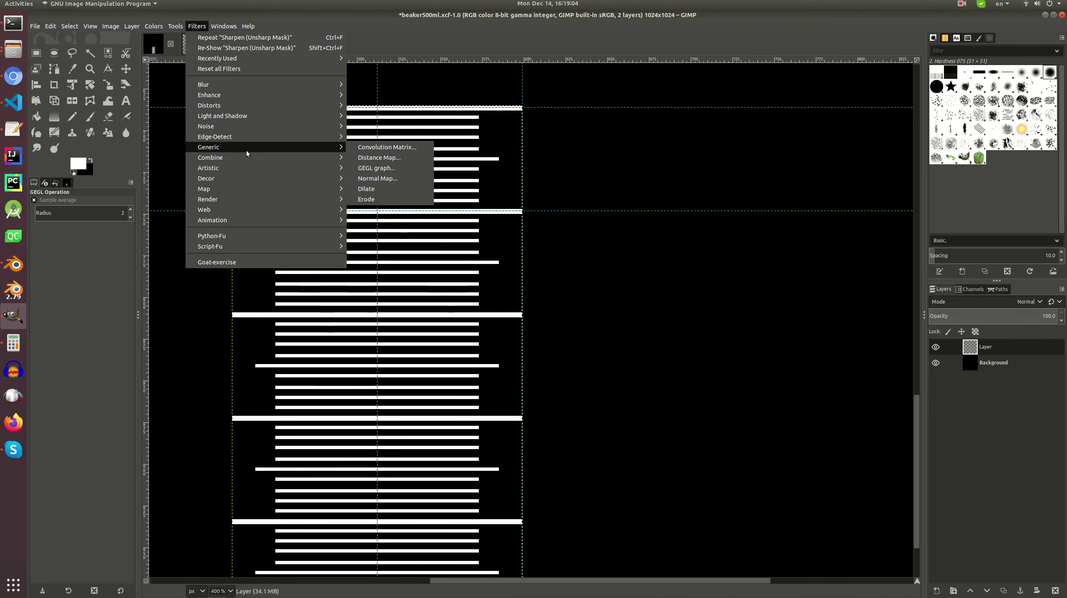
{"action": "left_click", "coordinate": [387, 199]}
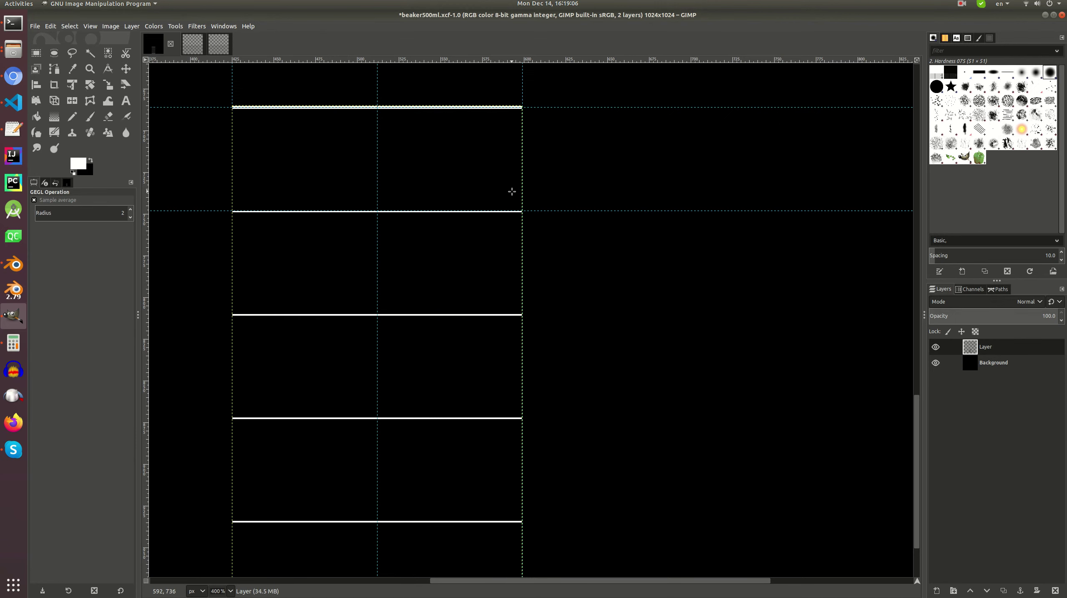
{"action": "scroll", "coordinate": [400, 177], "scroll_direction": "down", "scroll_amount": 2, "text": "ctrl"}
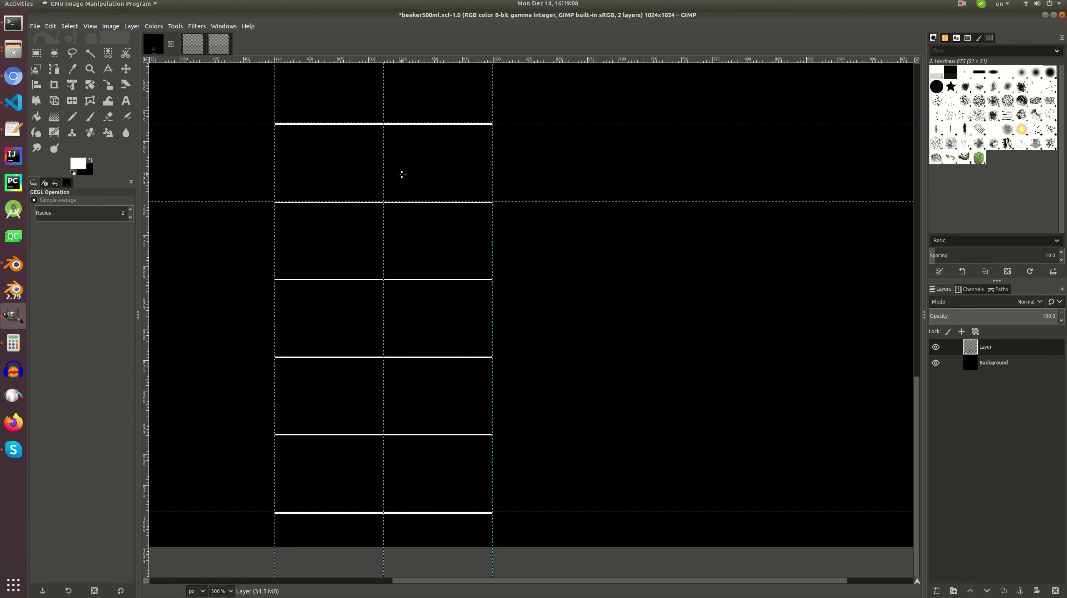
{"action": "key", "text": "ctrl+z"}
- Apply the Edge filter from Edge-Detect to the merged tick layer
{"action": "left_click", "coordinate": [195, 27]}
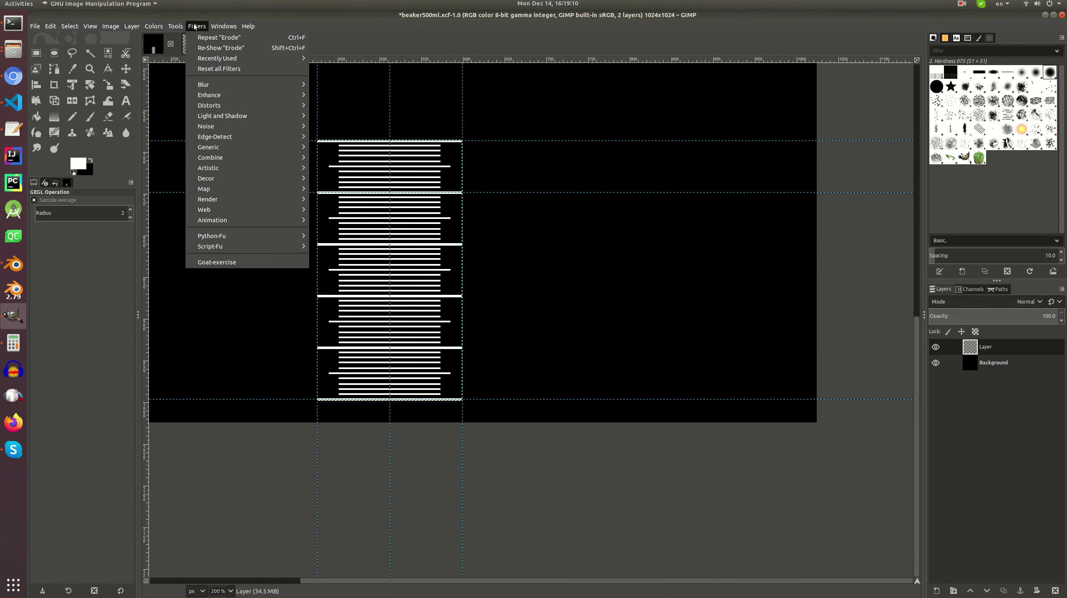
{"action": "mouse_move", "coordinate": [230, 137]}
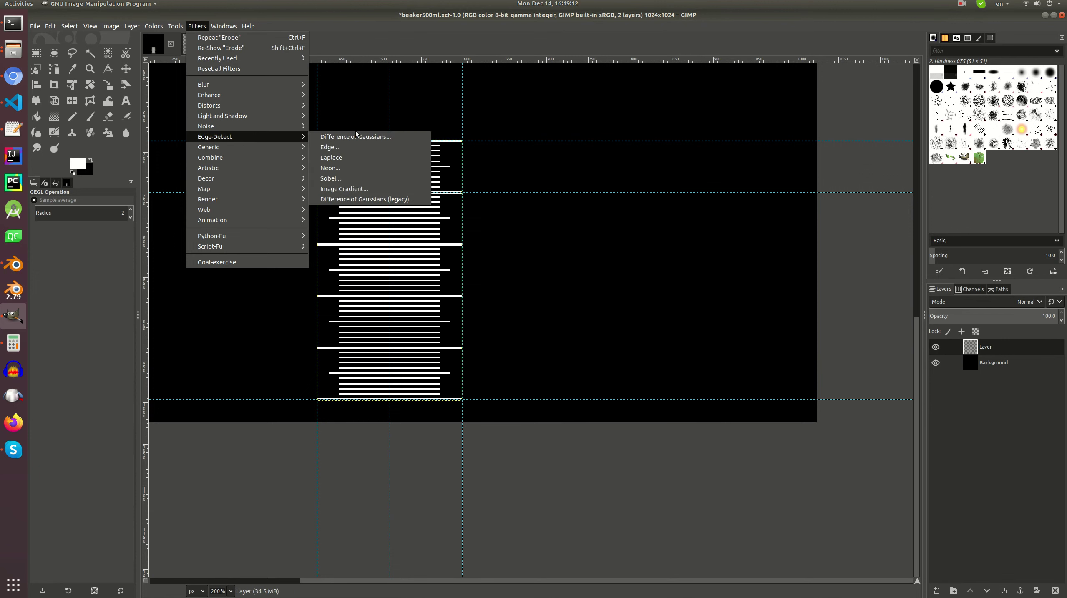
{"action": "left_click", "coordinate": [355, 147]}
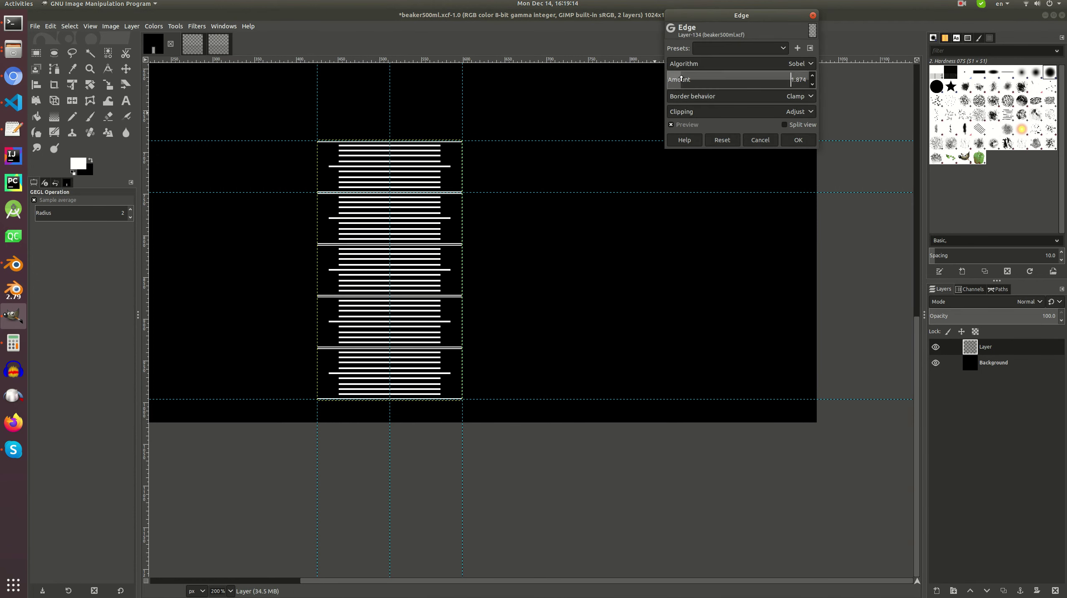
{"action": "left_click", "coordinate": [798, 139]}
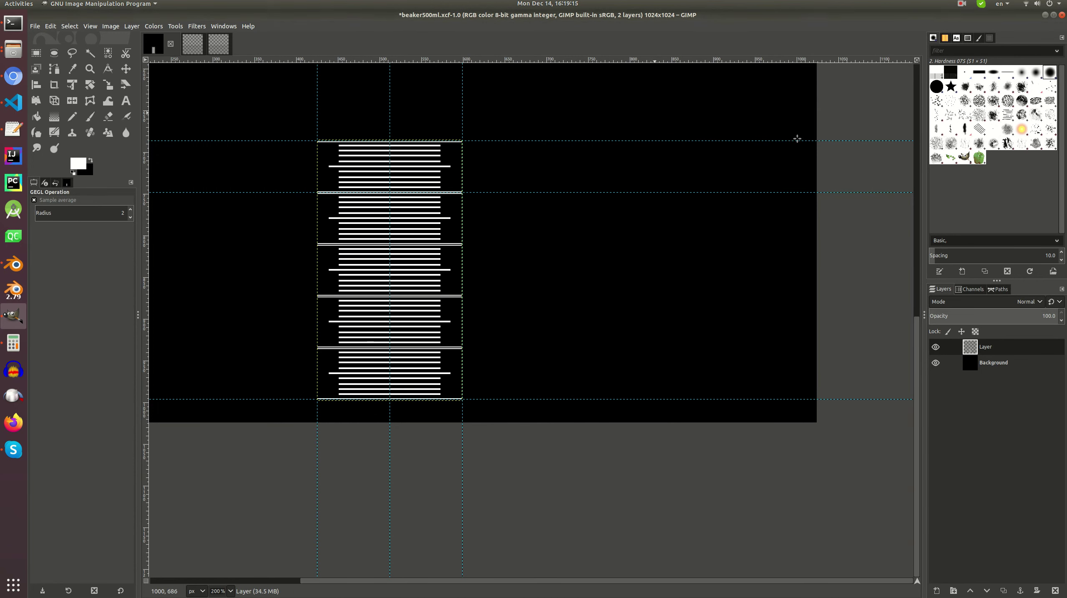
- Redo the Edge filter from the Edit menu and return to the Edge-Detect filters
{"action": "left_click", "coordinate": [197, 26]}
{"action": "left_click", "coordinate": [223, 26]}
{"action": "left_click", "coordinate": [52, 28]}
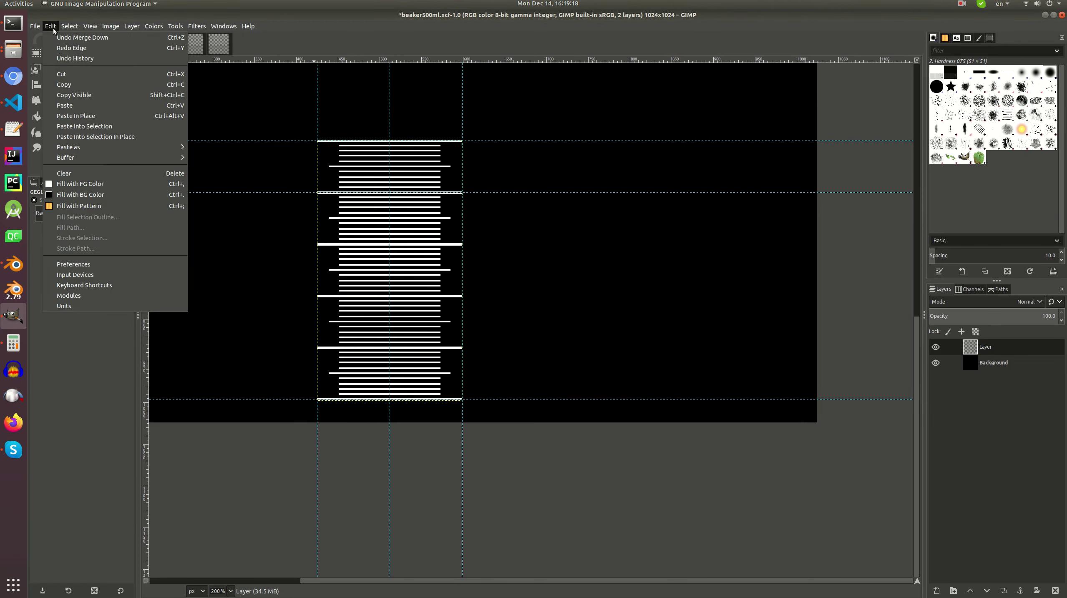
{"action": "left_click", "coordinate": [61, 49]}
{"action": "scroll", "coordinate": [338, 104], "scroll_direction": "up", "scroll_amount": 2, "text": "ctrl"}
{"action": "scroll", "coordinate": [341, 104], "scroll_direction": "up", "scroll_amount": 1, "text": "ctrl"}
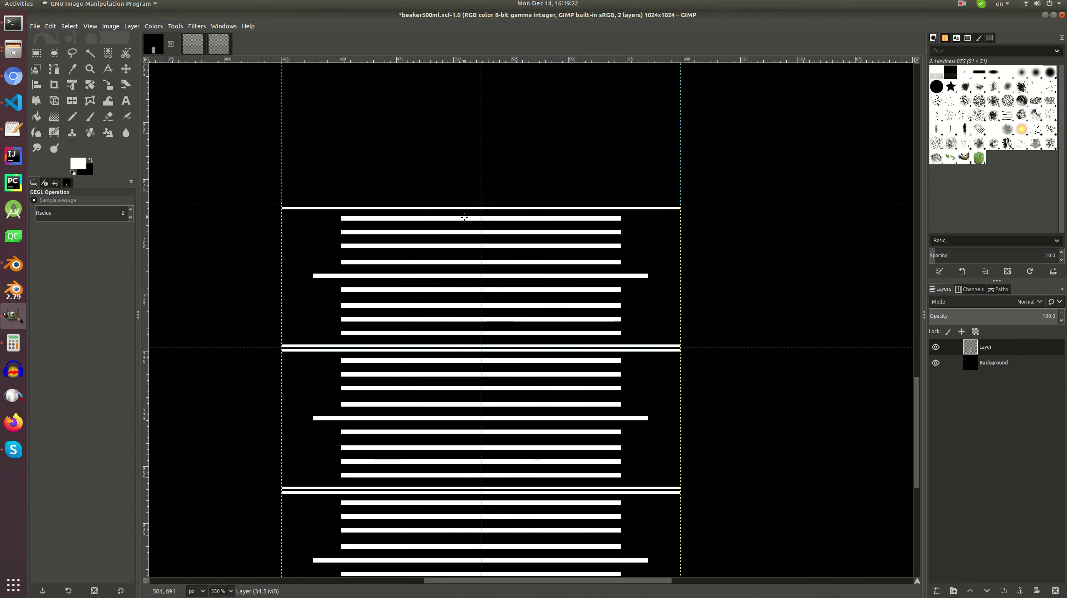
{"action": "left_click", "coordinate": [195, 27]}
{"action": "mouse_move", "coordinate": [239, 150]}
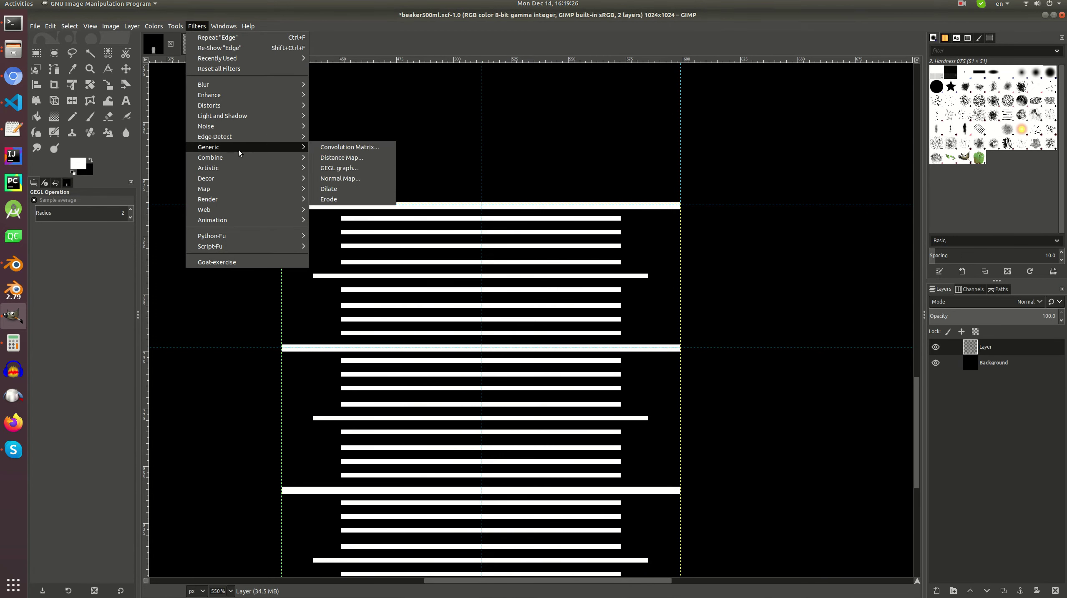
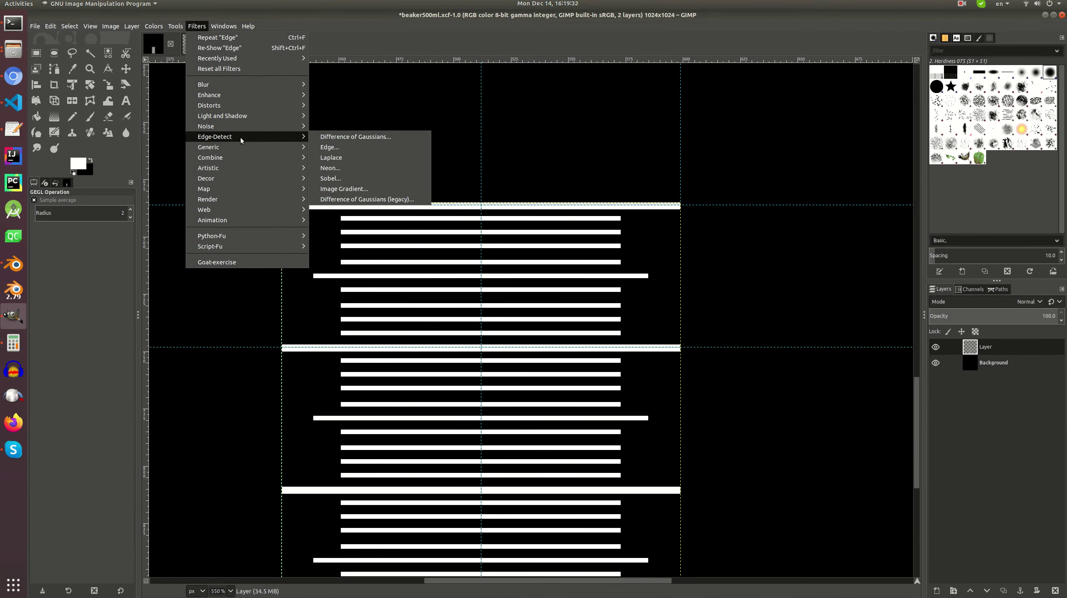
- Leave the Edge-Detect and Enhance filters unapplied and pick the Rectangle Select tool
{"action": "mouse_move", "coordinate": [236, 93]}
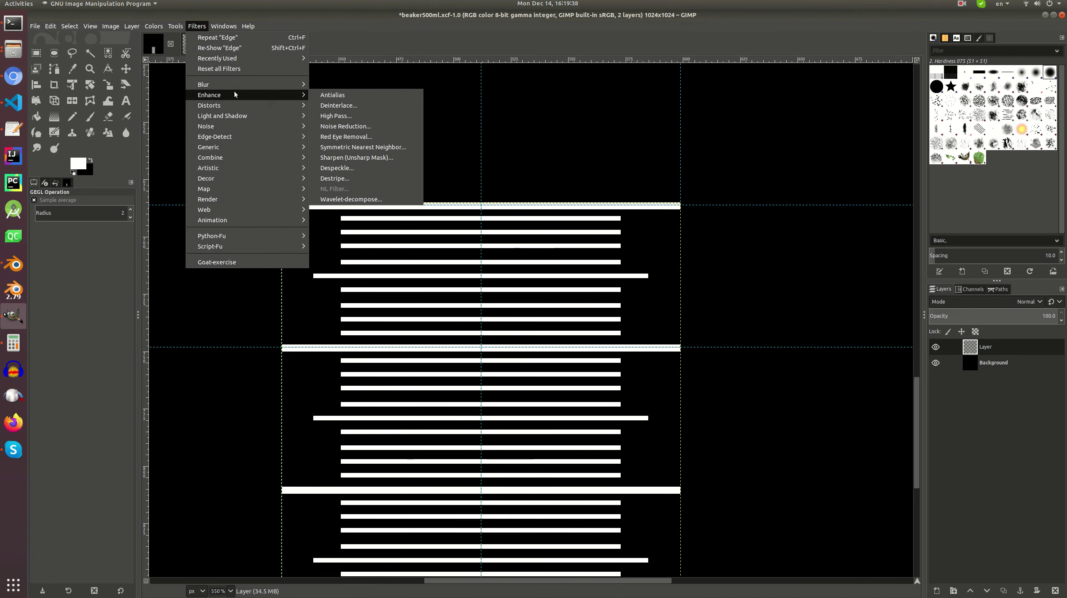
{"action": "left_click", "coordinate": [32, 48]}
{"action": "left_click", "coordinate": [33, 48]}
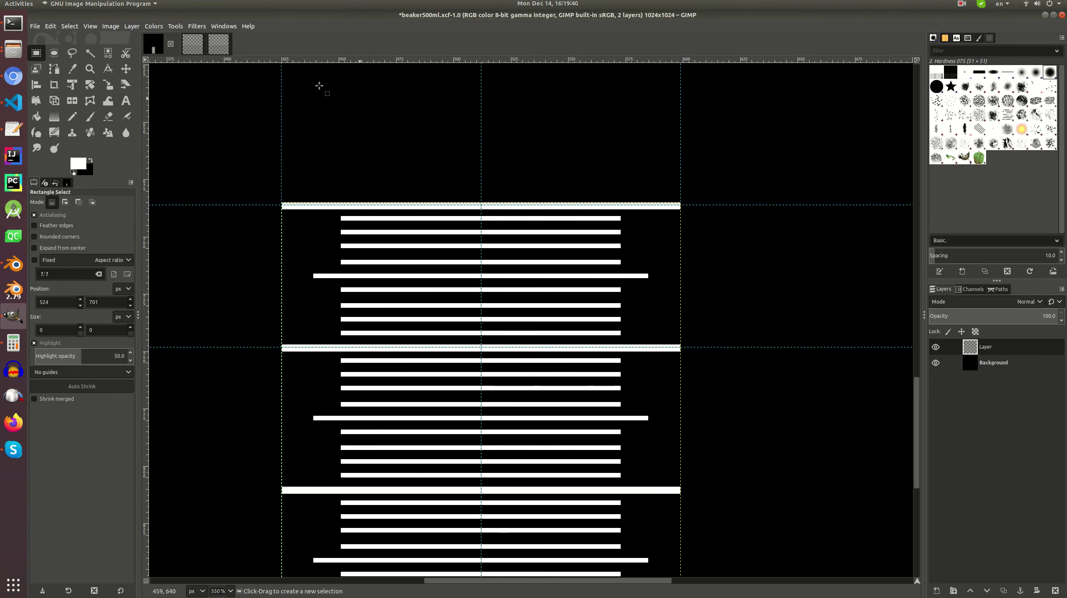
- Lower the exposure of the white graduation lines so they turn grey
{"action": "left_click", "coordinate": [153, 26]}
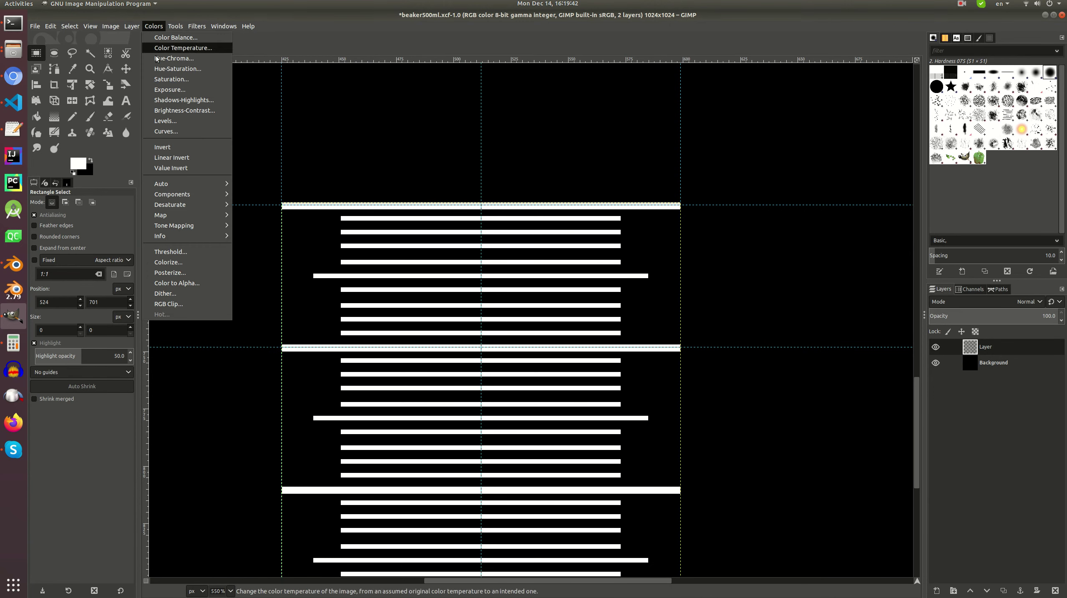
{"action": "left_click", "coordinate": [167, 93]}
{"action": "left_click", "coordinate": [725, 85]}
{"action": "mouse_move", "coordinate": [725, 85]}
{"action": "left_mouse_down"}
{"action": "mouse_move", "coordinate": [757, 69]}
{"action": "mouse_move", "coordinate": [710, 70]}
{"action": "mouse_move", "coordinate": [735, 85]}
{"action": "left_mouse_up"}
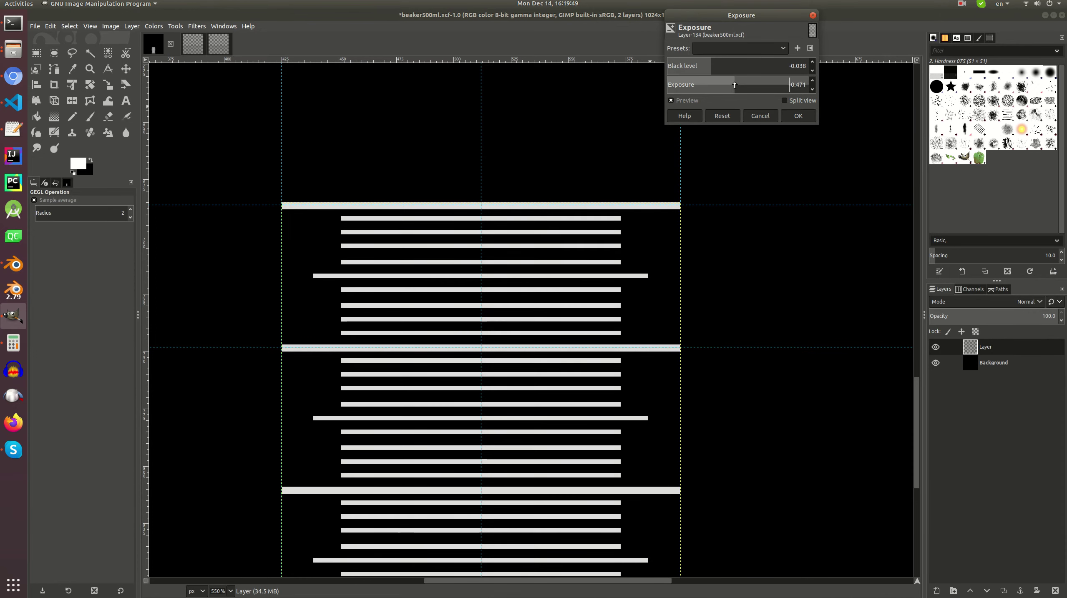
{"action": "left_click", "coordinate": [795, 117]}
- Try Color Balance on the lines, then cancel without changes
{"action": "left_click", "coordinate": [163, 28]}
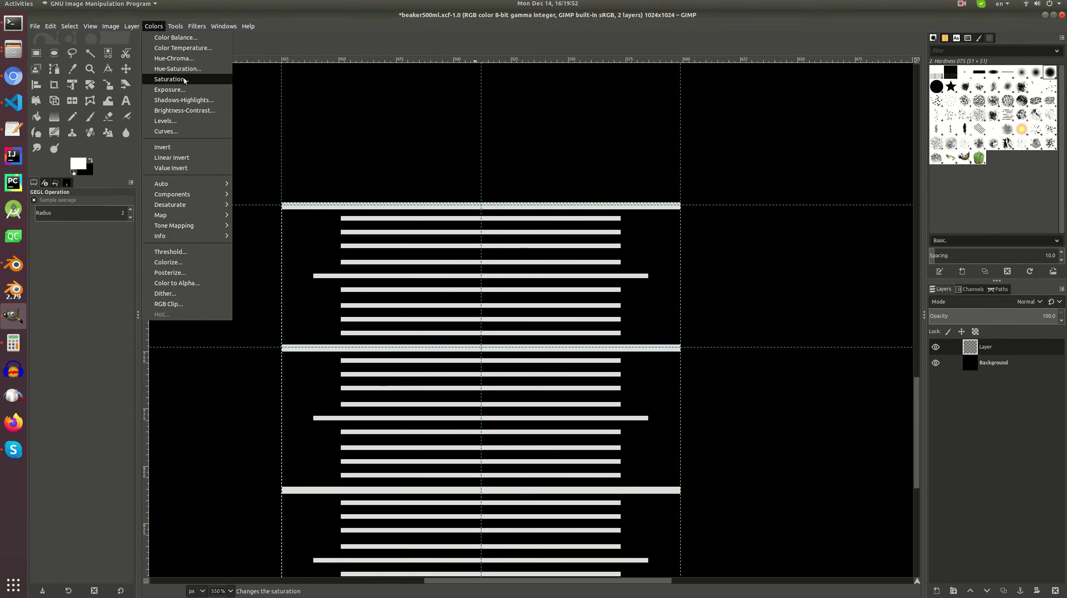
{"action": "left_click", "coordinate": [216, 53]}
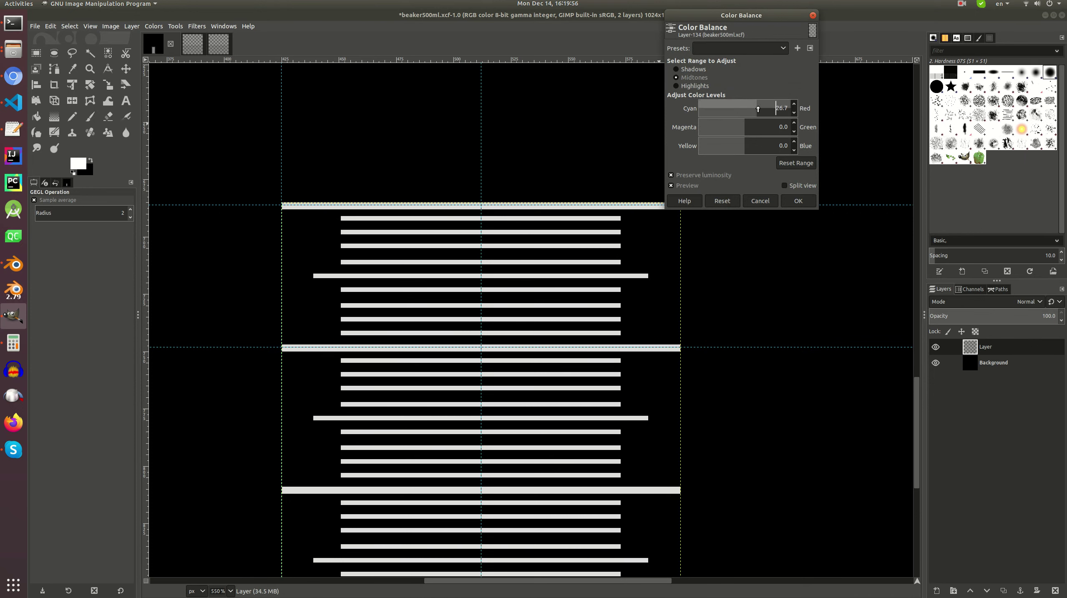
{"action": "left_click", "coordinate": [760, 202]}
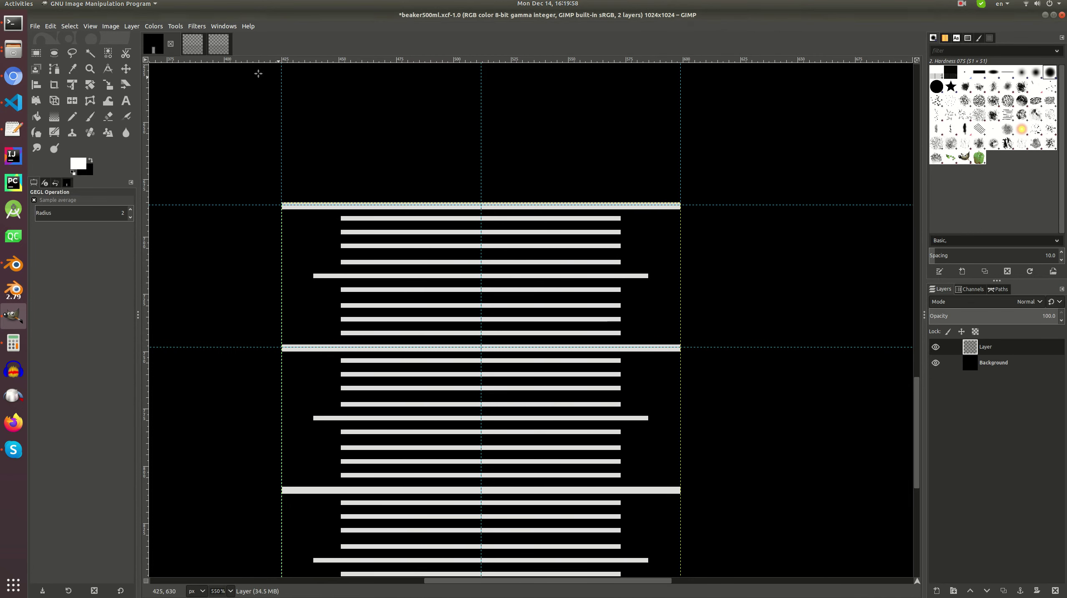
- Colorize the lines with a pale grey tint and export as beaker500ml.png
{"action": "left_click", "coordinate": [150, 26]}
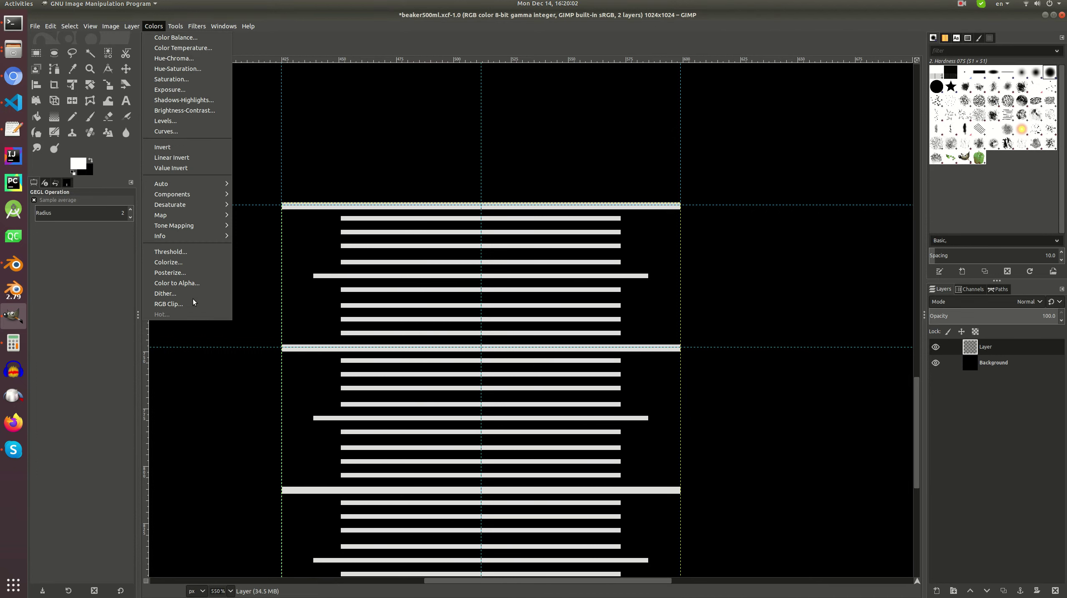
{"action": "left_click", "coordinate": [179, 263]}
{"action": "left_click", "coordinate": [764, 119]}
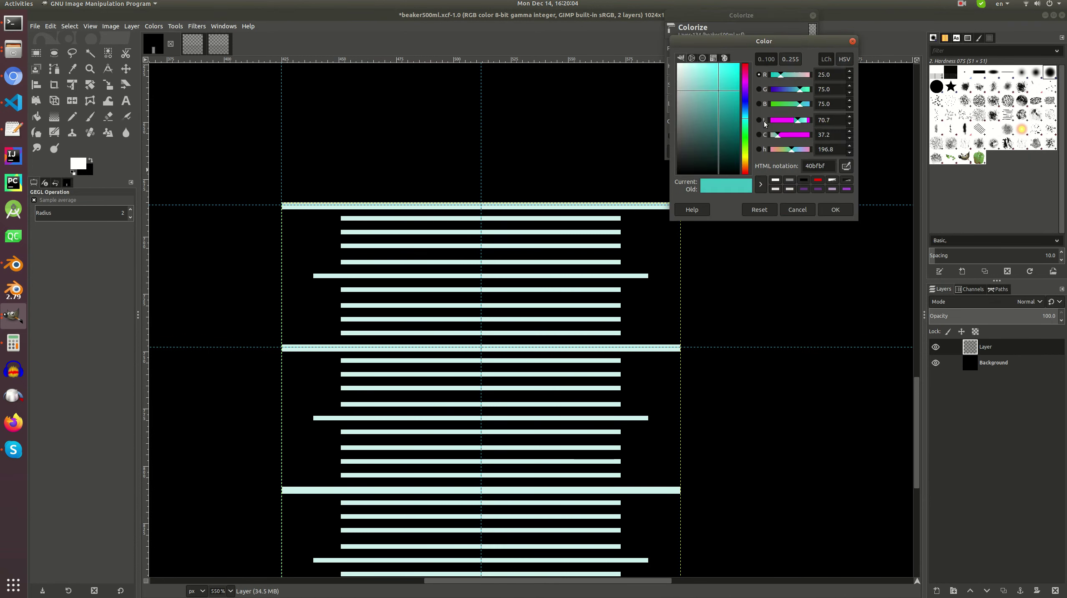
{"action": "mouse_move", "coordinate": [750, 145]}
{"action": "left_mouse_down"}
{"action": "mouse_move", "coordinate": [745, 165]}
{"action": "mouse_move", "coordinate": [748, 106]}
{"action": "mouse_move", "coordinate": [748, 120]}
{"action": "mouse_move", "coordinate": [700, 135]}
{"action": "mouse_move", "coordinate": [725, 125]}
{"action": "mouse_move", "coordinate": [712, 95]}
{"action": "mouse_move", "coordinate": [693, 96]}
{"action": "mouse_move", "coordinate": [687, 134]}
{"action": "mouse_move", "coordinate": [685, 117]}
{"action": "left_mouse_up"}
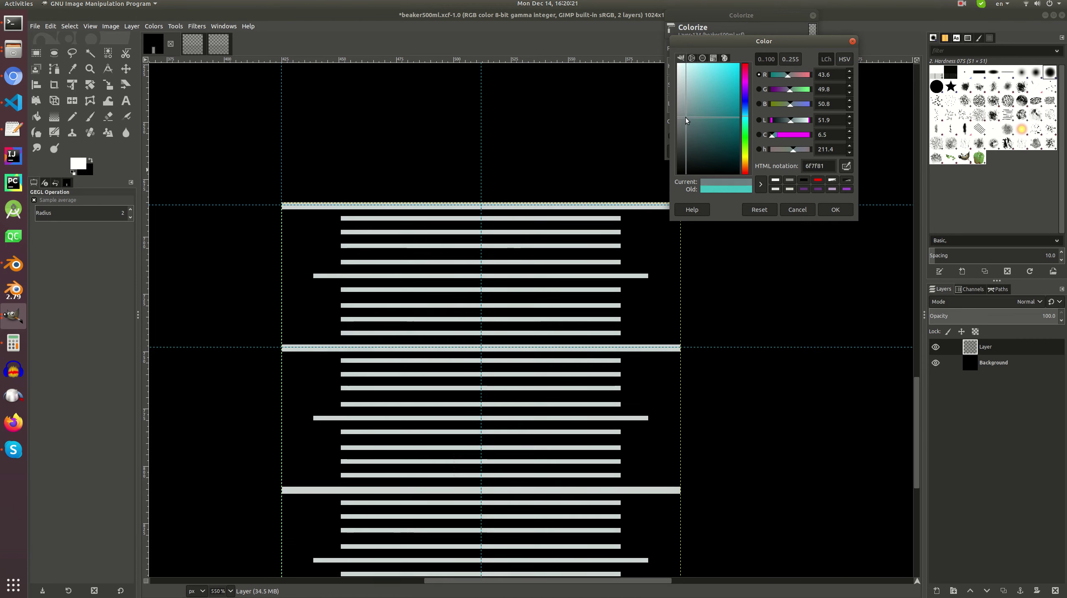
{"action": "left_click", "coordinate": [835, 209]}
{"action": "key", "text": "2"}
{"action": "left_click", "coordinate": [798, 152]}
{"action": "key", "text": "ctrl+e"}
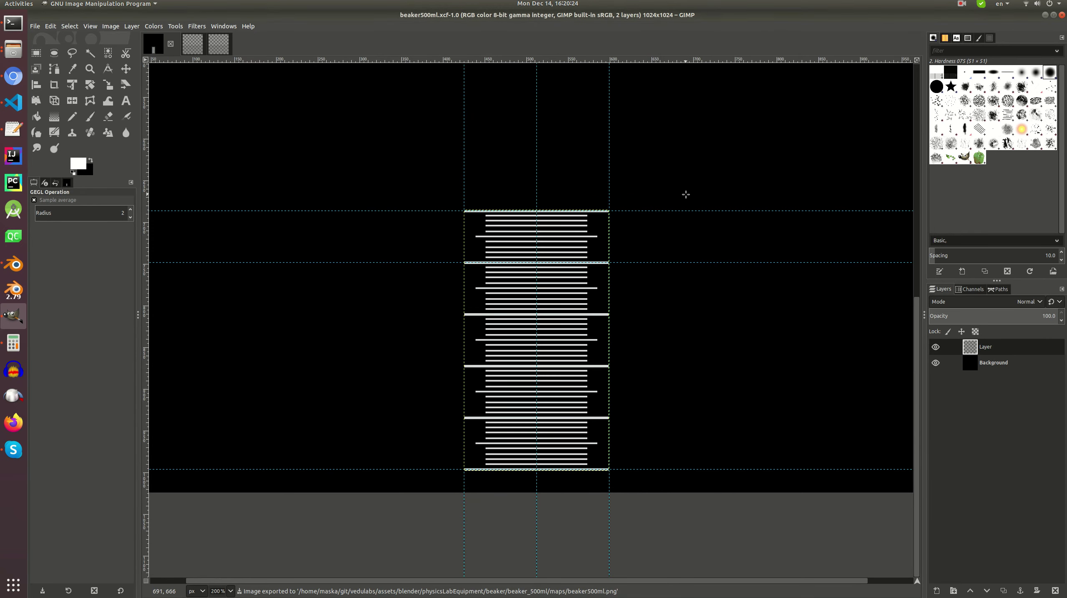
- Reload the graduation texture on the Blender beaker and compare it with the reference images
{"action": "key", "text": "alt+Tab"}
{"action": "key", "text": "alt+r"}
{"action": "middle_click_drag", "start_coordinate": [675, 252], "coordinate": [699, 264]}
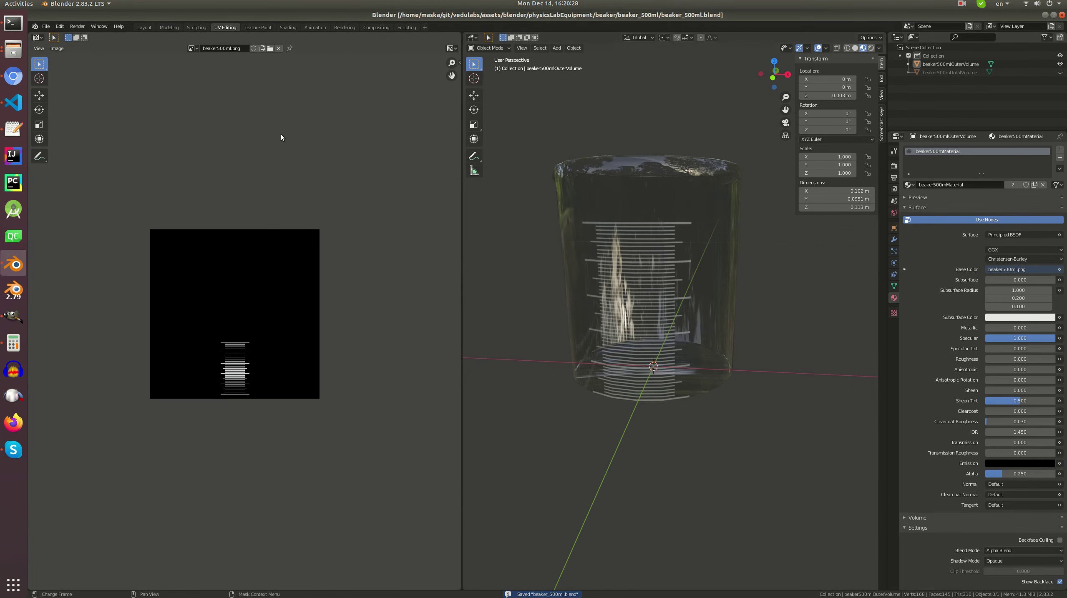
{"action": "key", "text": "alt+Tab"}
{"action": "key", "text": "alt+Tab"}
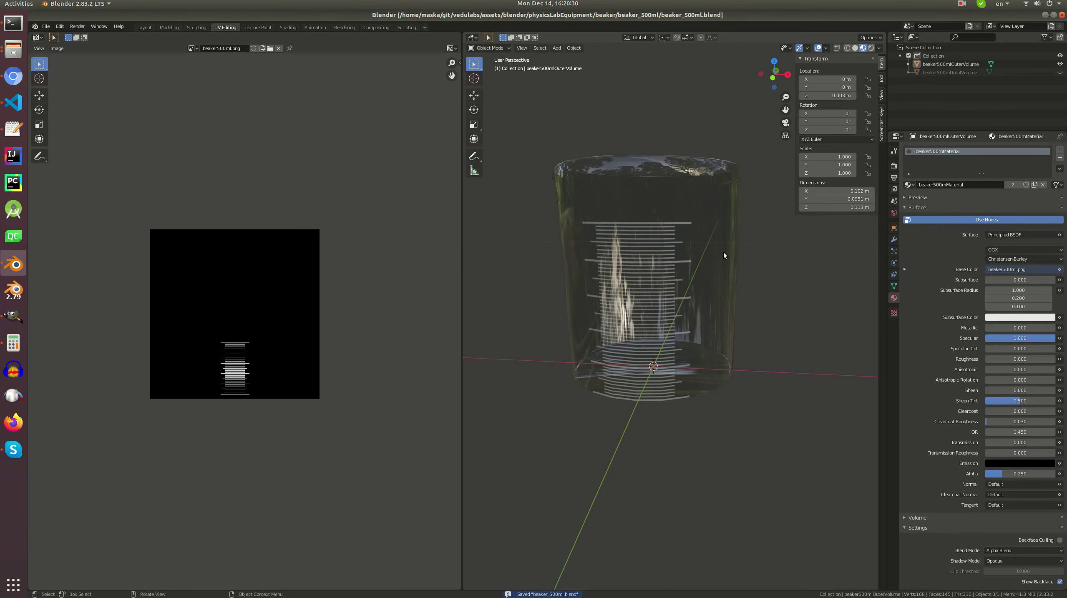
{"action": "middle_click_drag", "start_coordinate": [657, 243], "coordinate": [674, 235]}
{"action": "key", "text": "alt+Tab"}
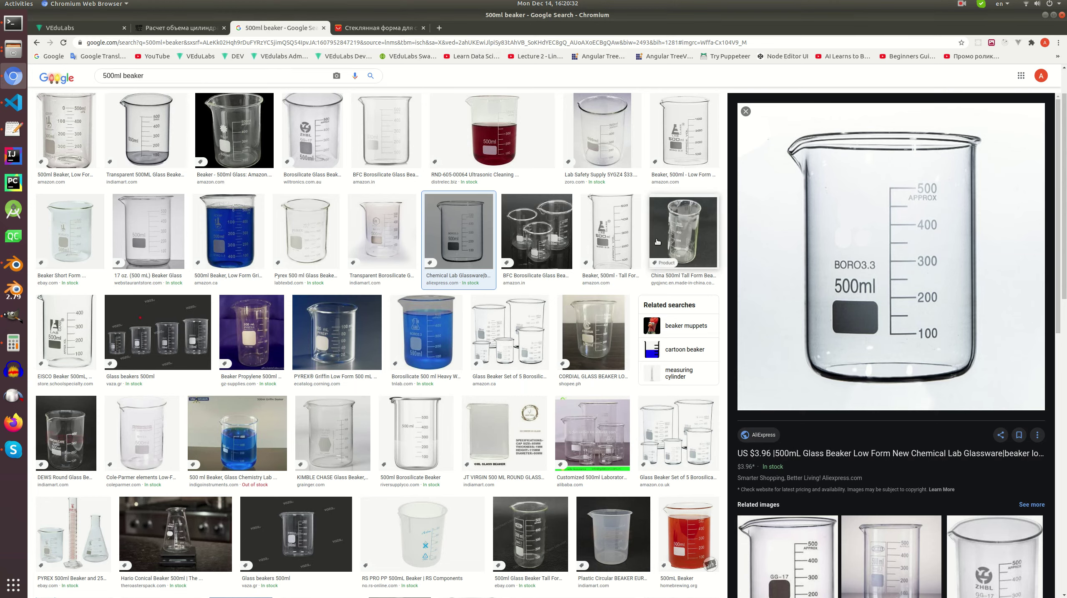
- Delete the left half of the graduation strip and save beaker500ml.xcf
{"action": "left_click", "coordinate": [14, 316]}
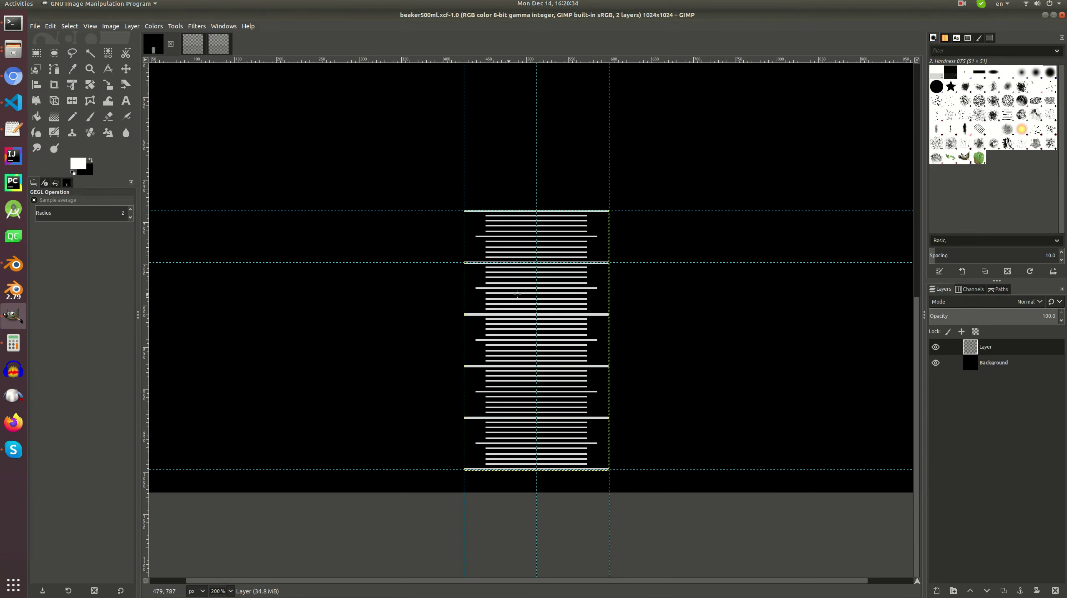
{"action": "left_click", "coordinate": [36, 53]}
{"action": "left_click_drag", "start_coordinate": [421, 166], "coordinate": [537, 519]}
{"action": "key", "text": "Delete"}
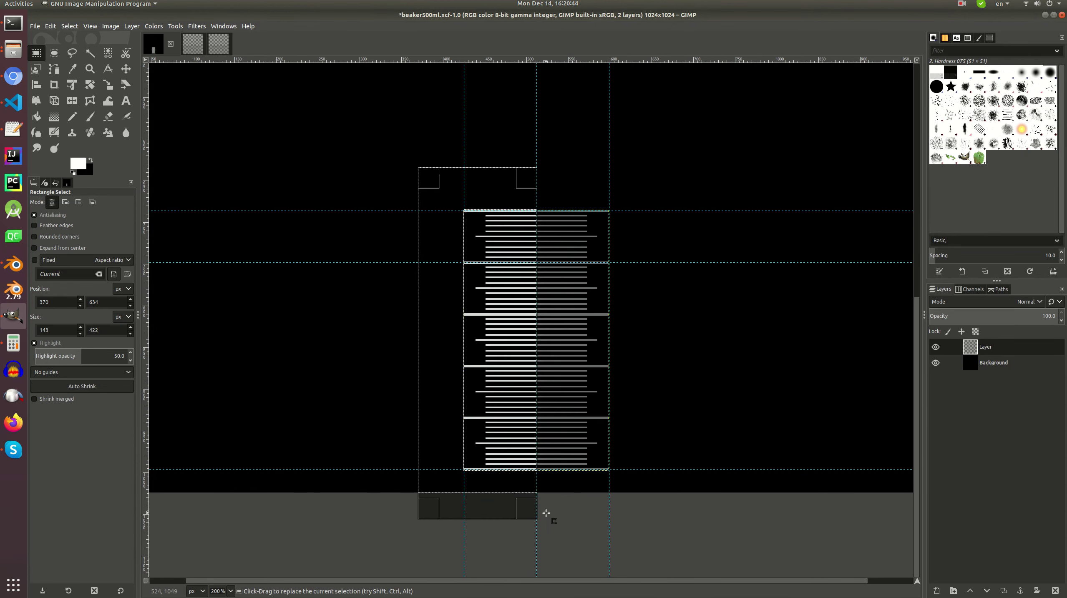
{"action": "left_click", "coordinate": [696, 513]}
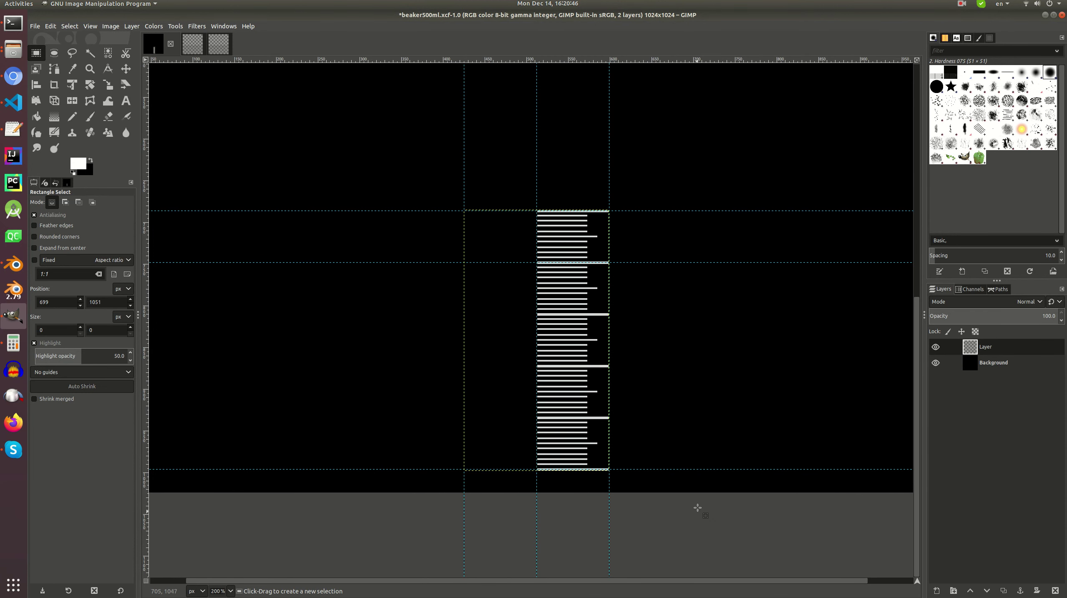
{"action": "key", "text": "ctrl+s"}
- Reload the edited texture in Blender to inspect the beaker, then return to GIMP
{"action": "key", "text": "alt+Tab"}
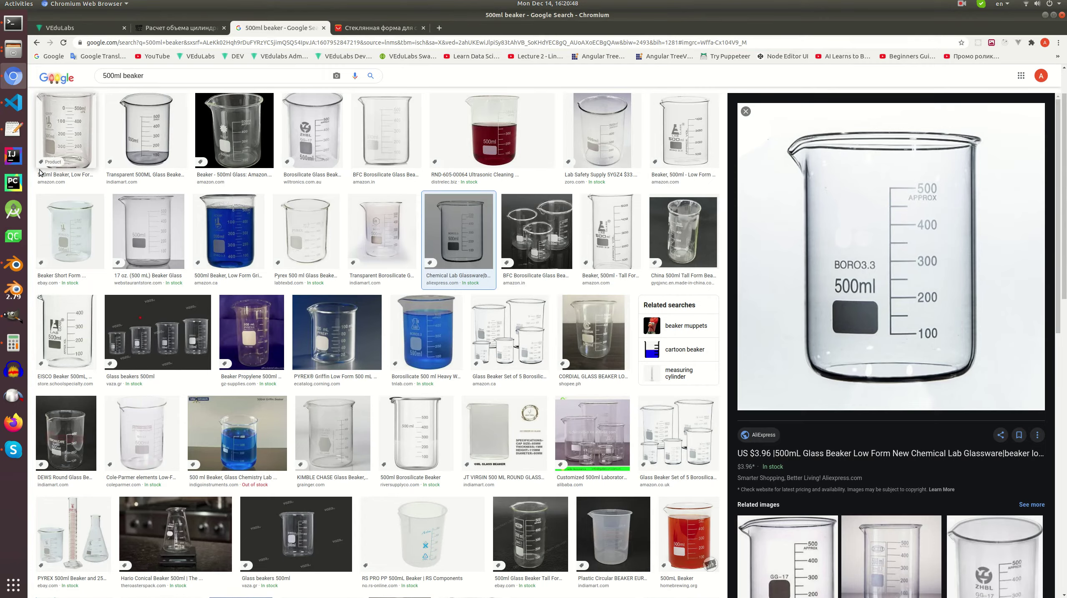
{"action": "left_click", "coordinate": [15, 264]}
{"action": "key", "text": "alt+r"}
{"action": "middle_click_drag", "start_coordinate": [559, 292], "coordinate": [667, 268]}
{"action": "scroll", "coordinate": [657, 302], "scroll_direction": "down", "scroll_amount": 3}
{"action": "key", "text": "alt+Tab"}
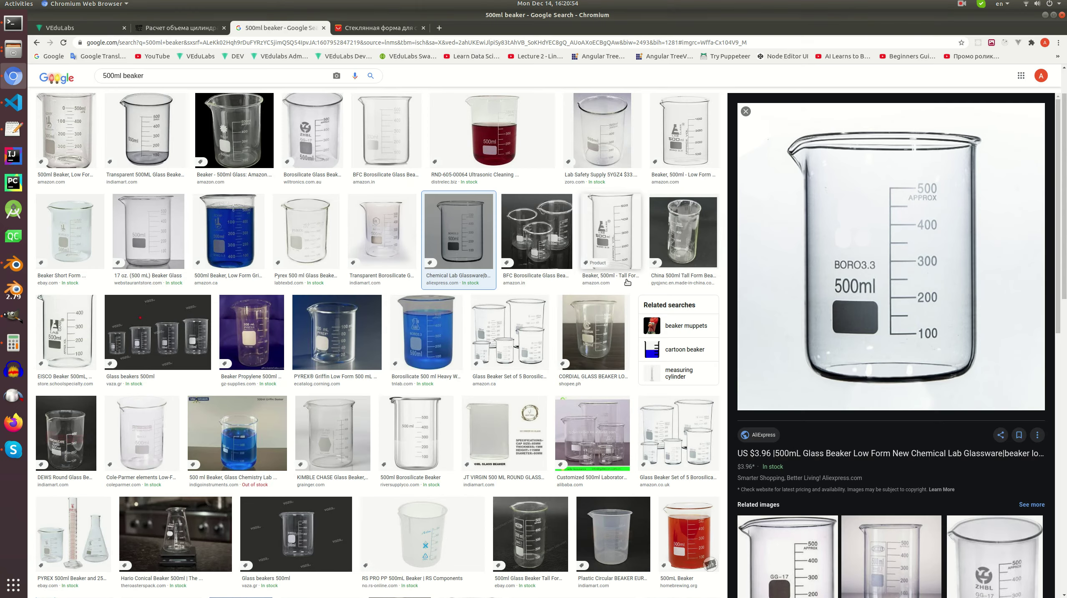
{"action": "left_click", "coordinate": [13, 315]}
{"action": "scroll", "coordinate": [582, 302], "scroll_direction": "right", "scroll_amount": 3}
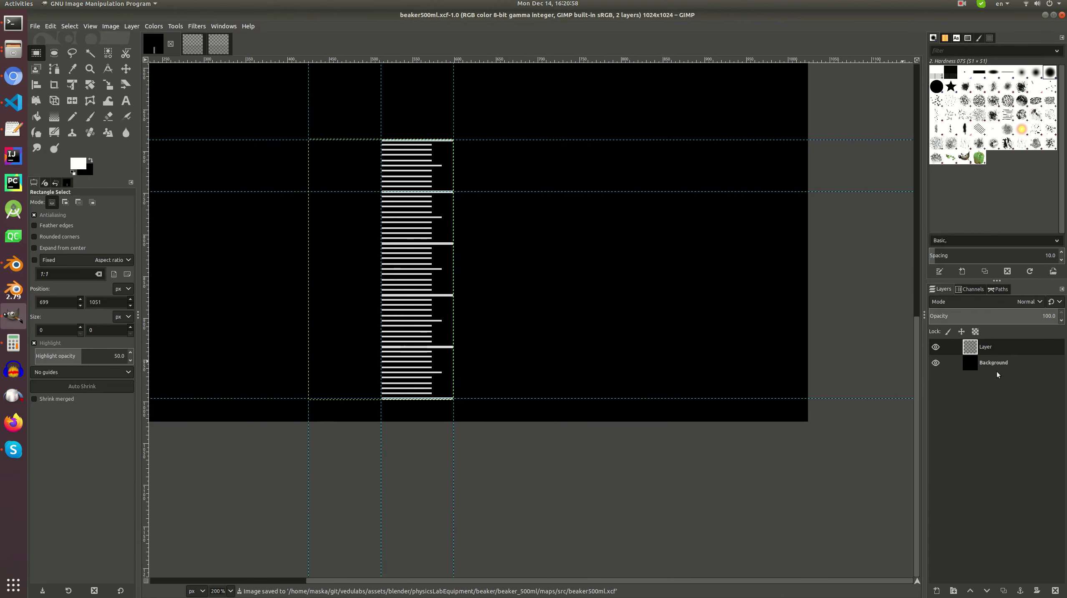
- Add a '0' text label and align it beside the bottom graduation line
{"action": "left_click", "coordinate": [126, 100]}
{"action": "left_click", "coordinate": [467, 389]}
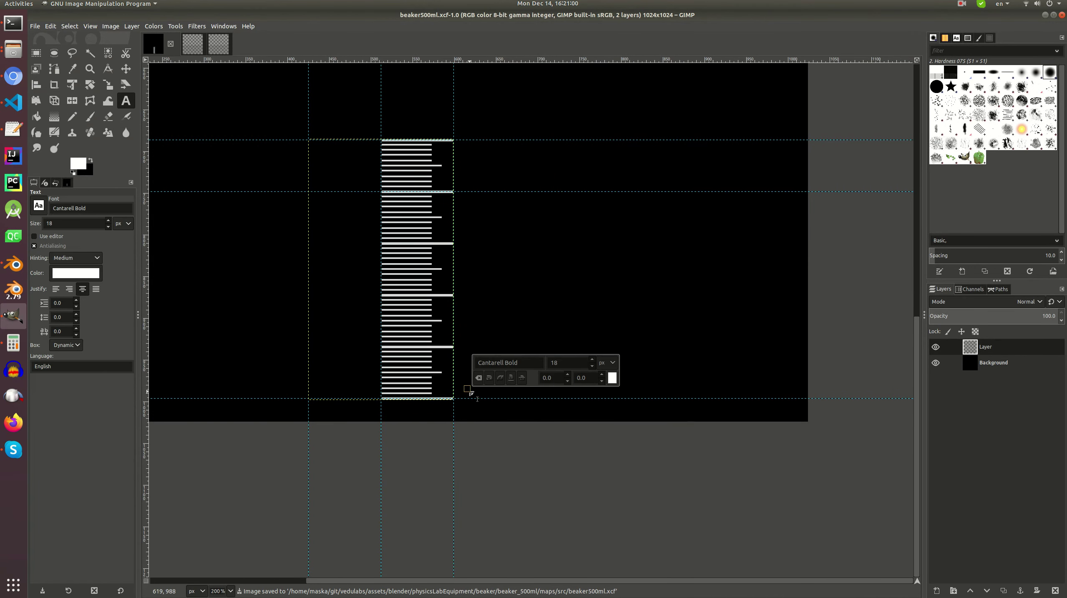
{"action": "type", "text": "0"}
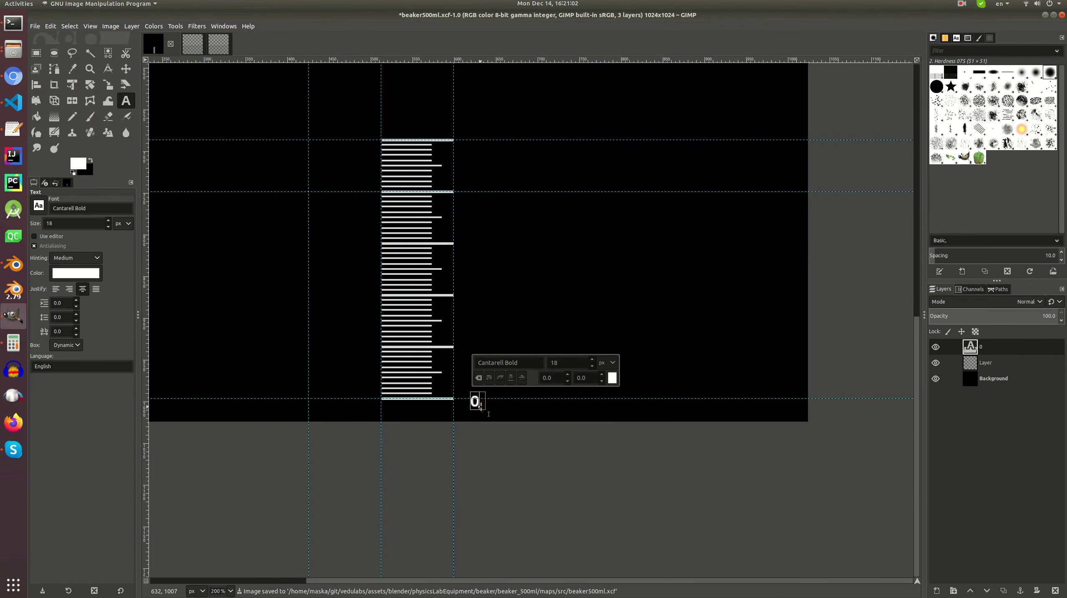
{"action": "left_click", "coordinate": [36, 54]}
{"action": "scroll", "coordinate": [482, 390], "scroll_direction": "up", "scroll_amount": 2, "text": "ctrl"}
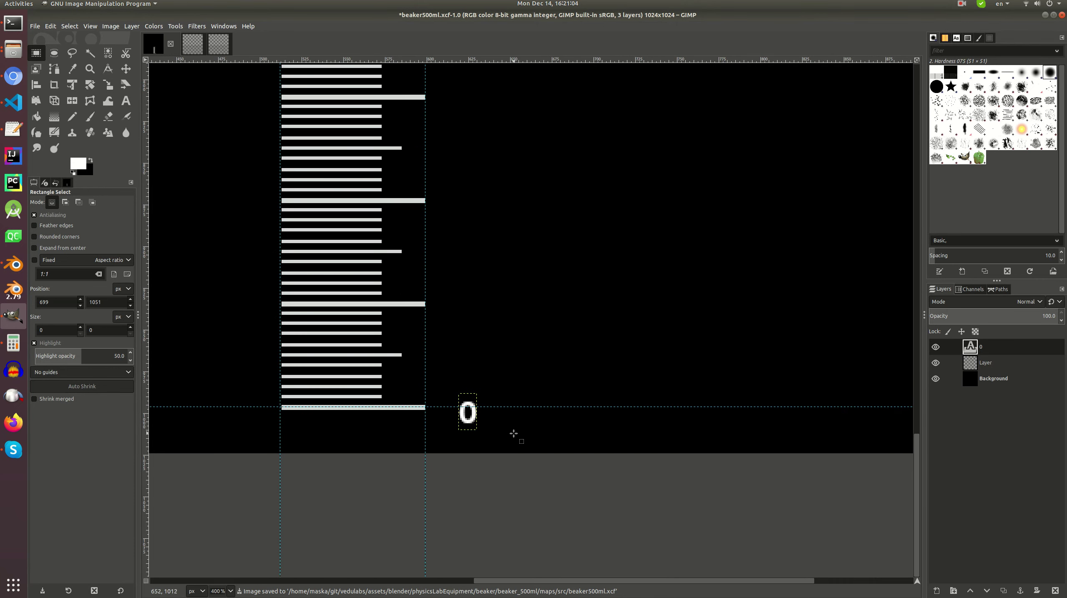
{"action": "key", "text": "m"}
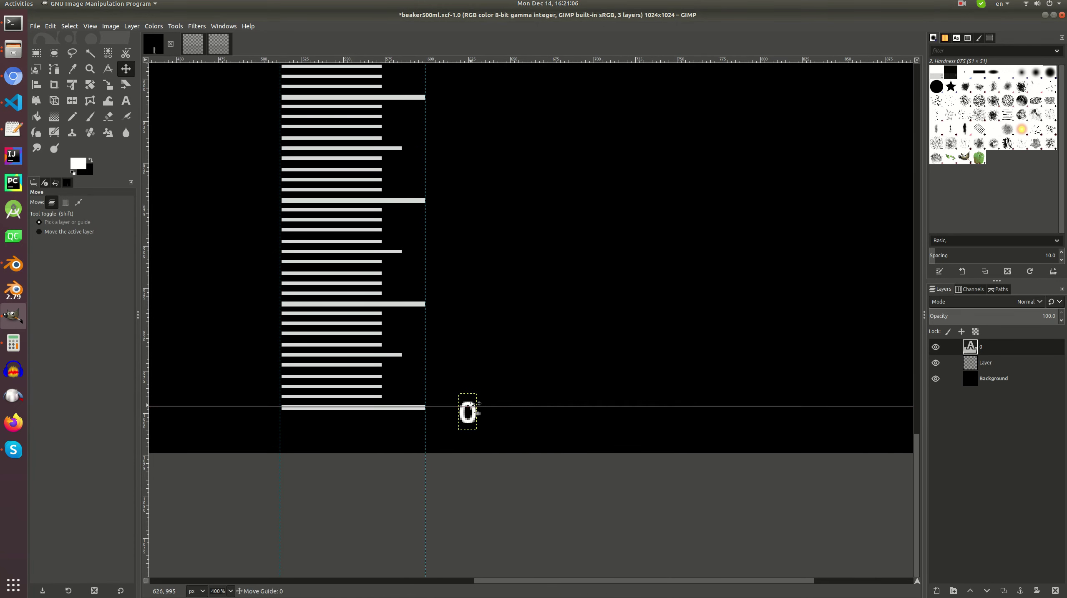
{"action": "scroll", "coordinate": [463, 426], "scroll_direction": "up", "scroll_amount": 2, "text": "ctrl"}
{"action": "left_click_drag", "start_coordinate": [478, 390], "coordinate": [366, 335]}
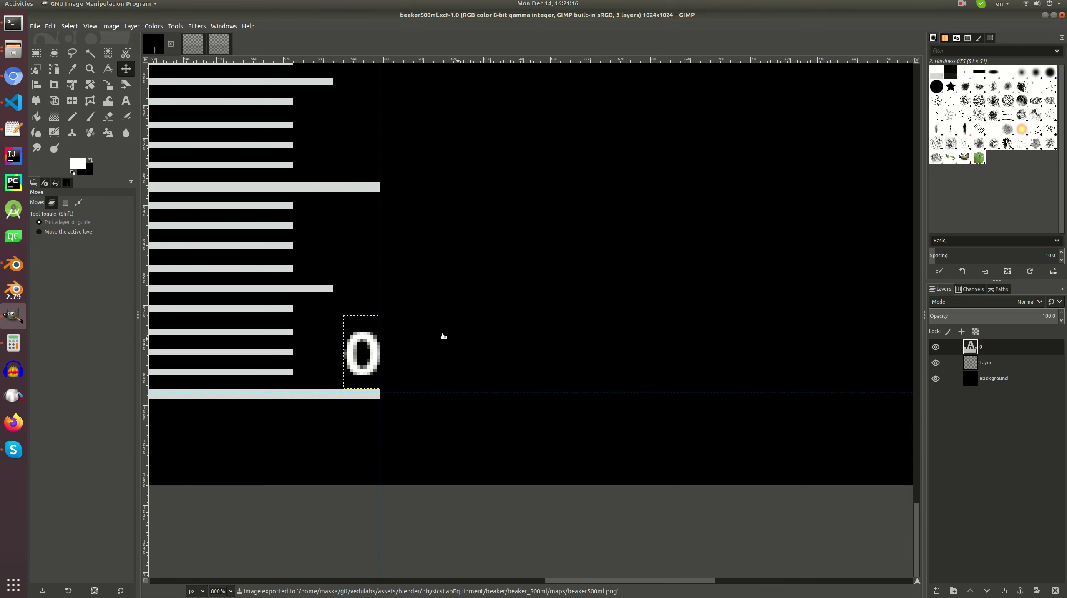
- Check the 0 label on the Blender beaker, then pan the GIMP canvas back to it
{"action": "key", "text": "alt+Tab"}
{"action": "left_click", "coordinate": [17, 262]}
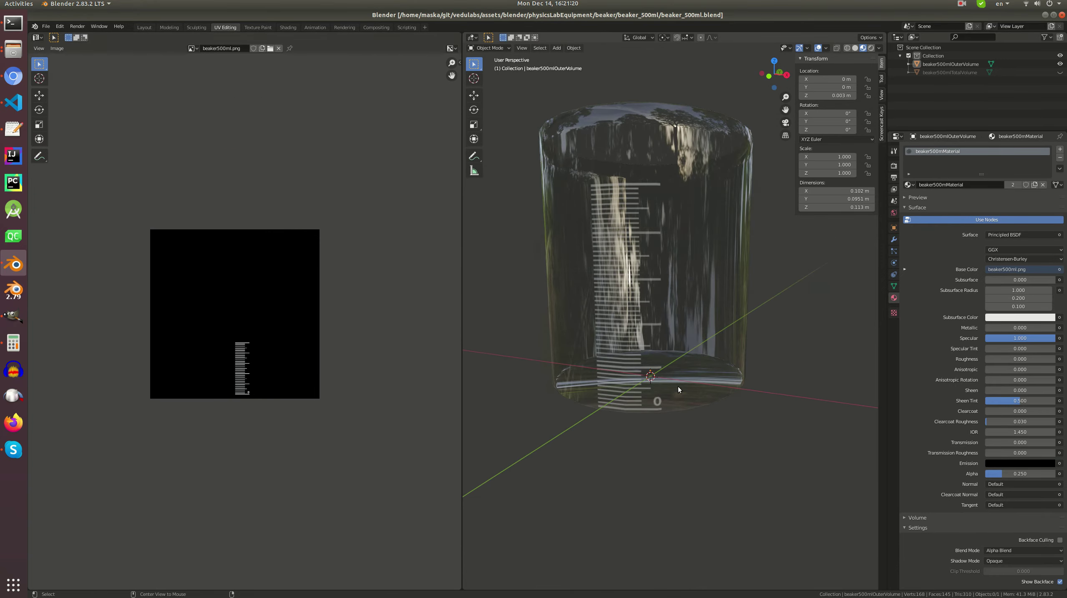
{"action": "key", "text": "alt+Tab"}
{"action": "key", "text": "alt+Tab"}
{"action": "left_click", "coordinate": [19, 317]}
{"action": "middle_click_drag", "start_coordinate": [435, 316], "coordinate": [562, 388]}
- Duplicate the 0 label, move it up to the next long line and change it to 100
{"action": "right_click", "coordinate": [971, 344]}
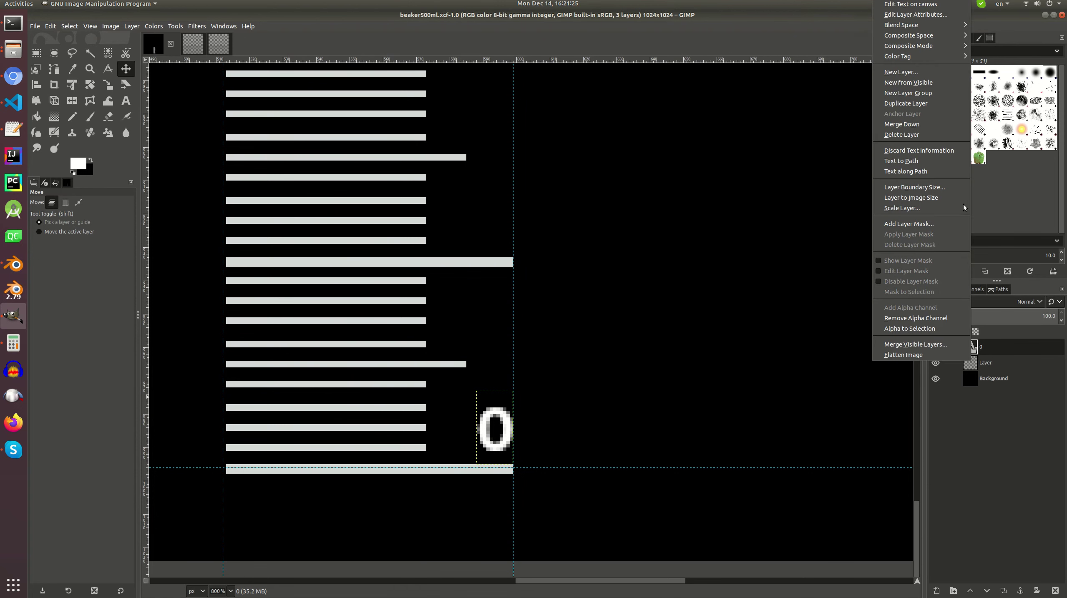
{"action": "left_click", "coordinate": [905, 103]}
{"action": "left_click_drag", "start_coordinate": [498, 413], "coordinate": [502, 202]}
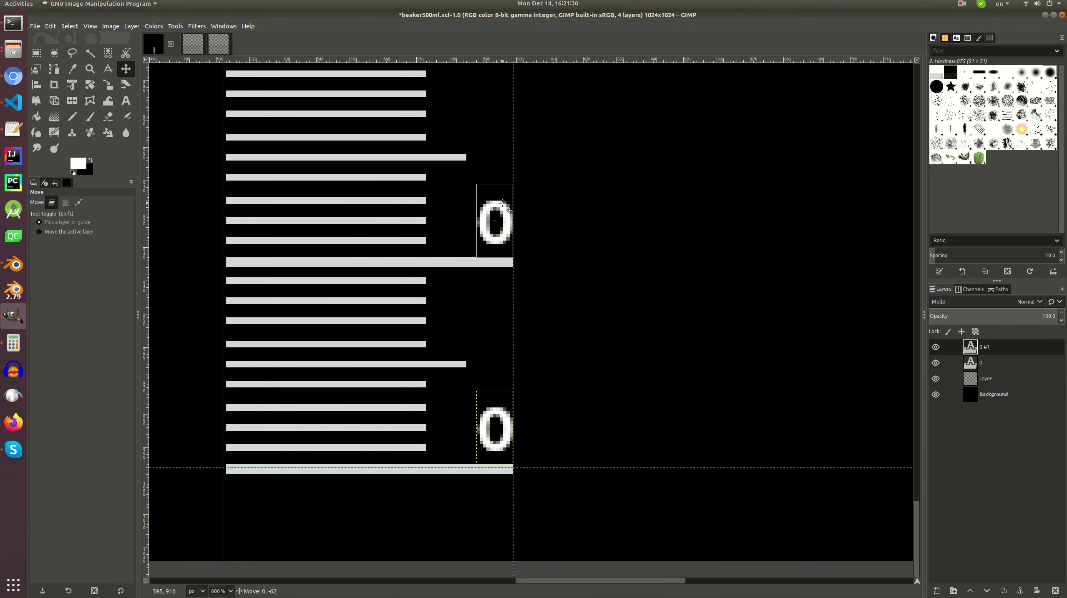
{"action": "key", "text": "t"}
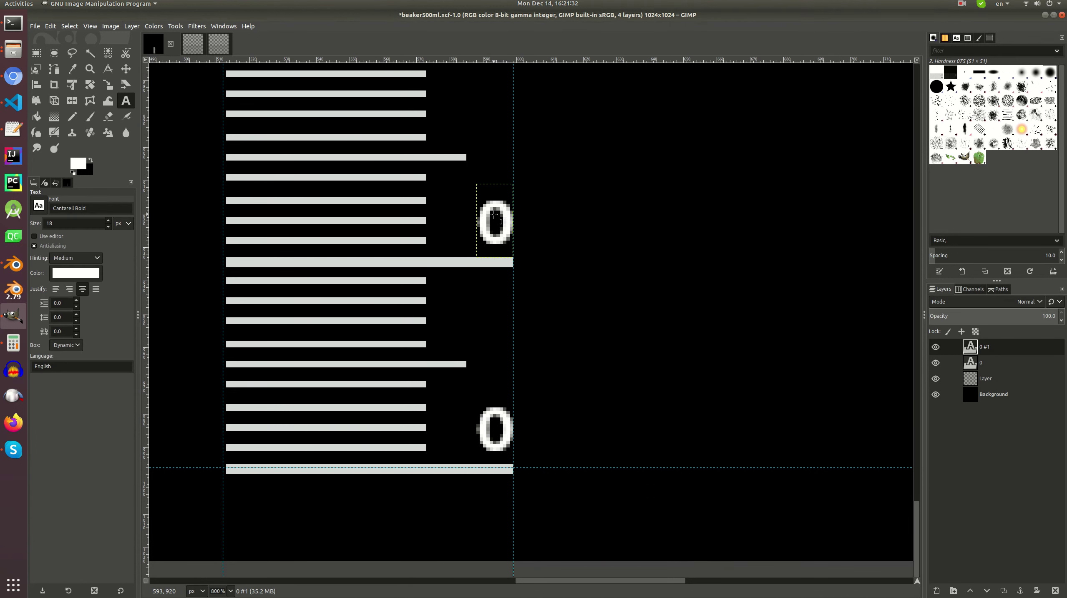
{"action": "left_click", "coordinate": [495, 215]}
{"action": "type", "text": "1"}
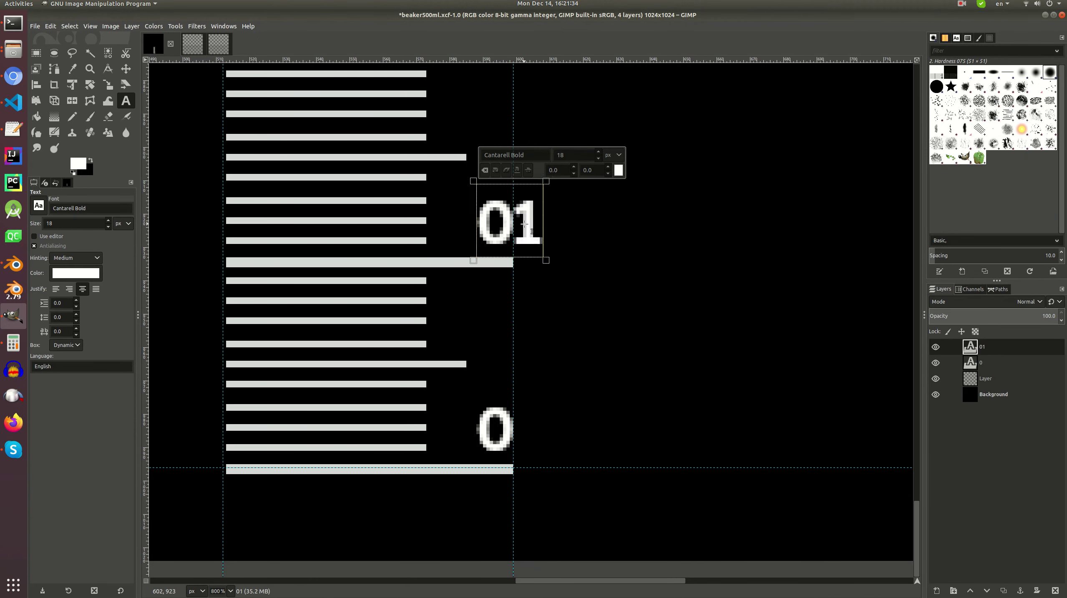
{"action": "type", "text": "00"}
{"action": "key", "text": "Home"}
{"action": "key", "text": "Delete"}
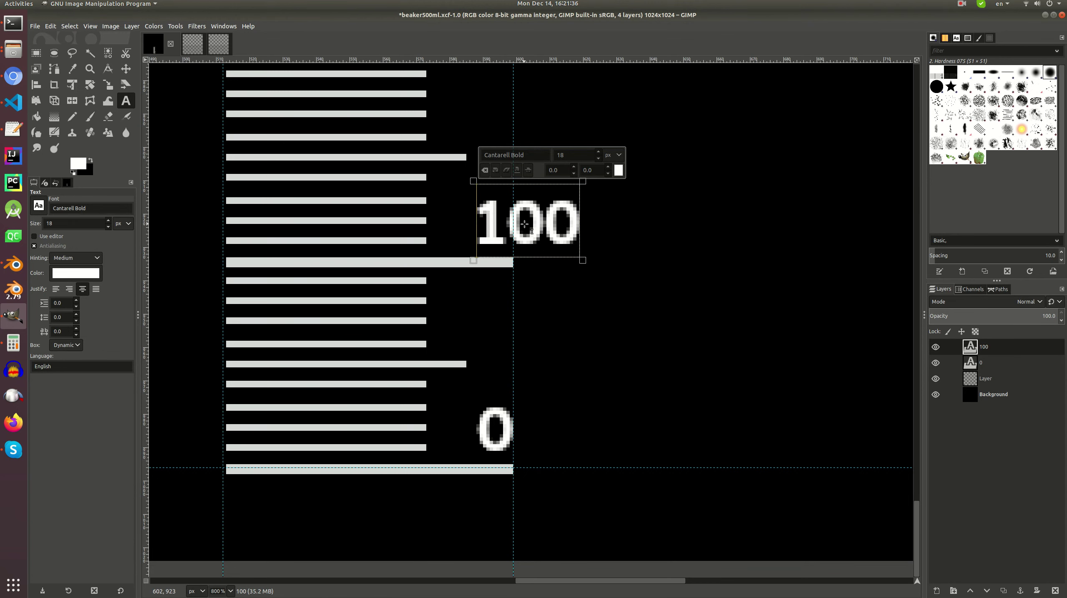
{"action": "left_click", "coordinate": [43, 55]}
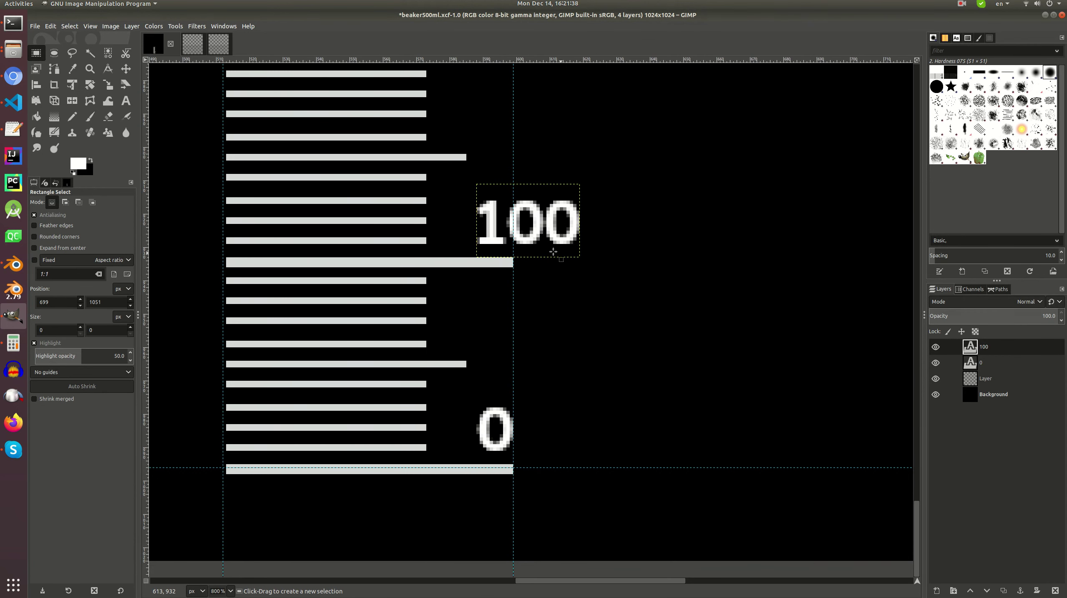
{"action": "scroll", "coordinate": [590, 268], "scroll_direction": "up", "scroll_amount": 1}
- Duplicate the 100 label, place the copy at the next major line, save, and make it 200
{"action": "right_click", "coordinate": [972, 347]}
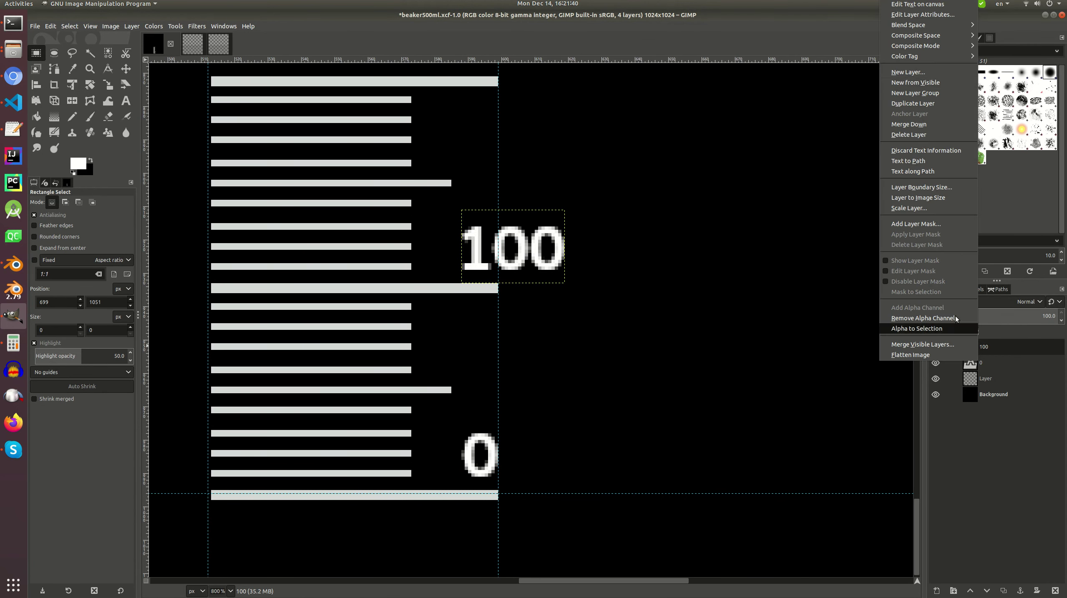
{"action": "left_click", "coordinate": [913, 103]}
{"action": "key", "text": "m"}
{"action": "left_click_drag", "start_coordinate": [524, 231], "coordinate": [529, 120]}
{"action": "scroll", "coordinate": [531, 240], "scroll_direction": "up", "scroll_amount": 3}
{"action": "left_click_drag", "start_coordinate": [516, 229], "coordinate": [463, 124]}
{"action": "scroll", "coordinate": [512, 279], "scroll_direction": "up", "scroll_amount": 5}
{"action": "key", "text": "ctrl+s"}
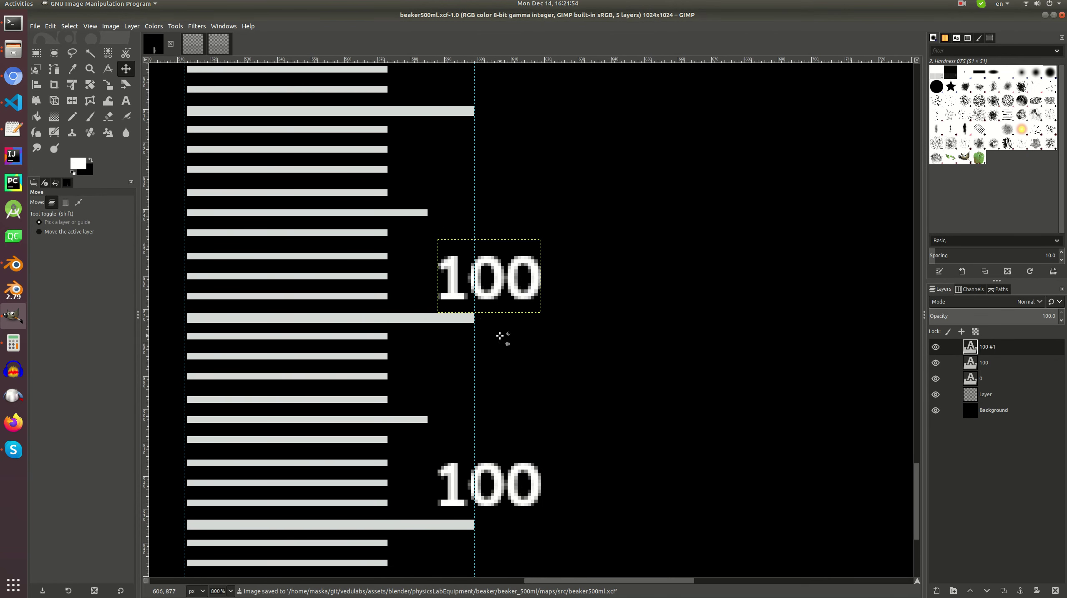
{"action": "key", "text": "t"}
{"action": "left_click", "coordinate": [462, 289]}
{"action": "type", "text": "2"}
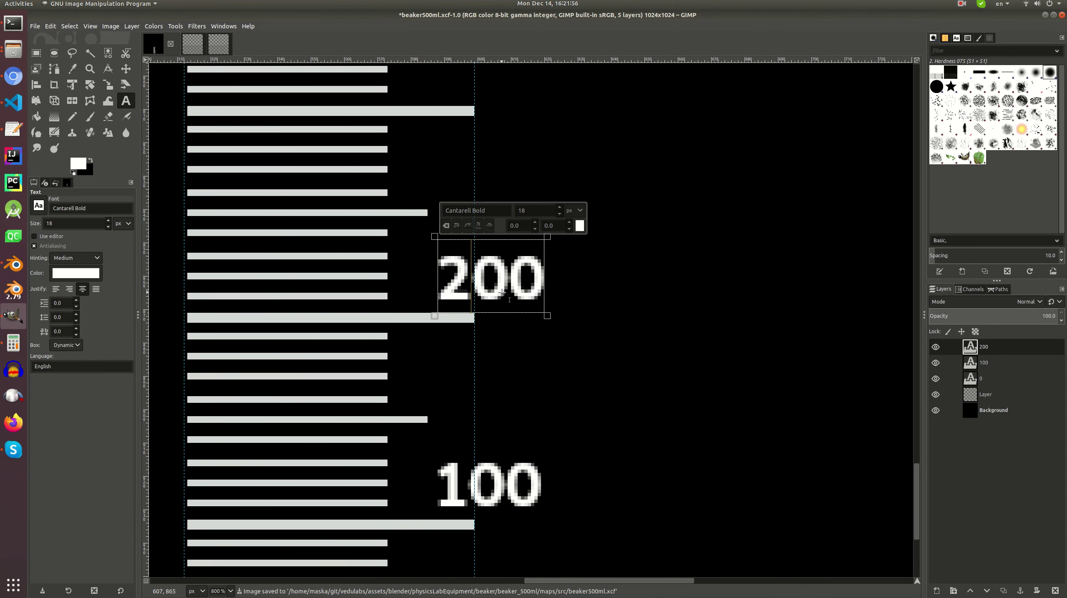
{"action": "left_click", "coordinate": [42, 53]}
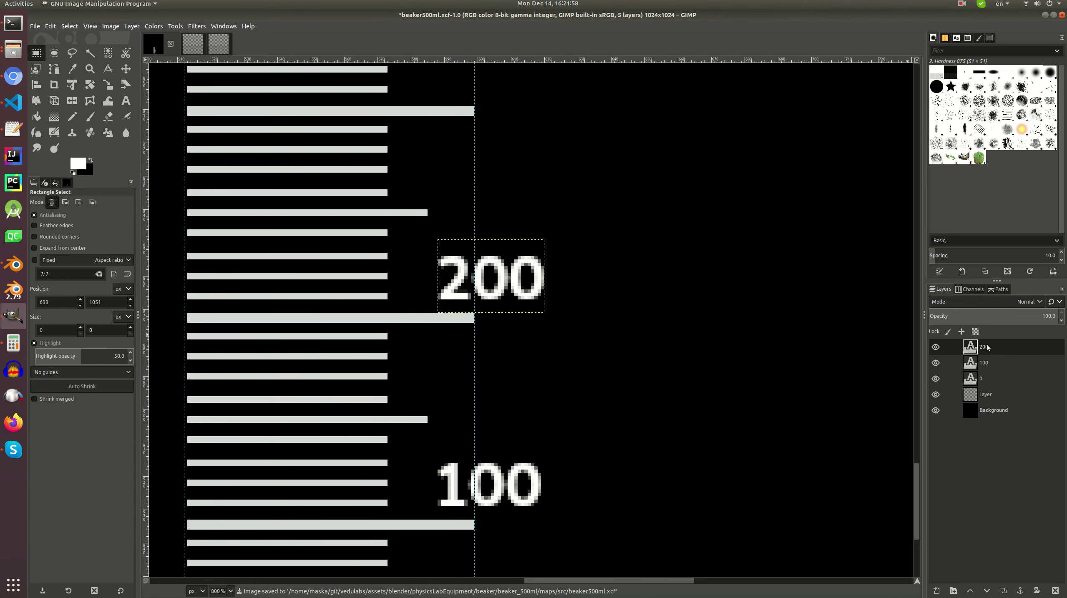
- Duplicate the 200 label, move it up to the next major line and change it to 300
{"action": "right_click", "coordinate": [972, 346]}
{"action": "left_click", "coordinate": [932, 103]}
{"action": "middle_click_drag", "start_coordinate": [439, 223], "coordinate": [456, 359]}
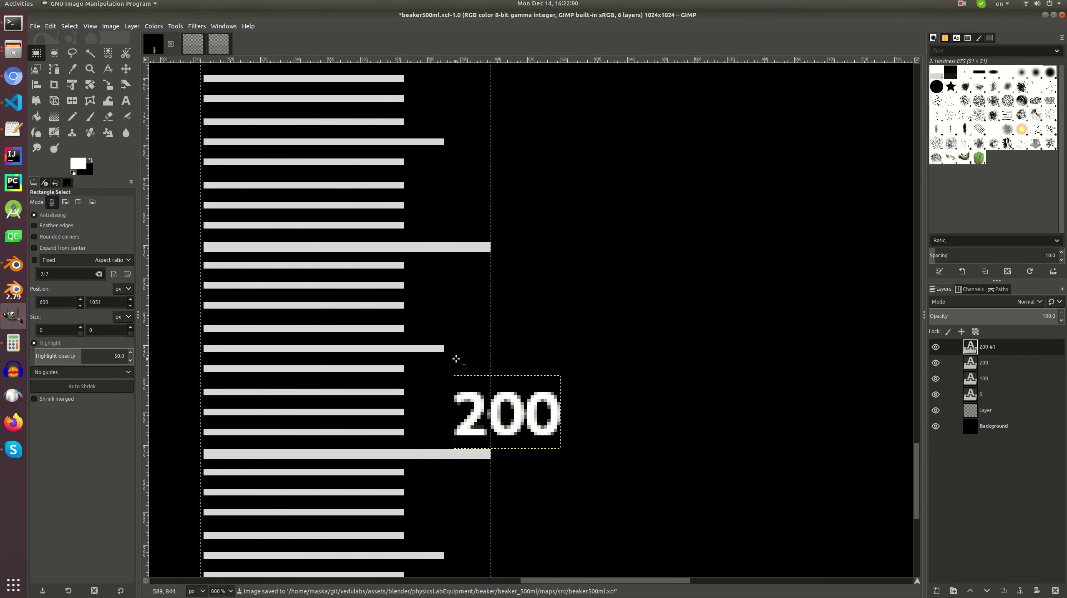
{"action": "key", "text": "m"}
{"action": "left_click_drag", "start_coordinate": [474, 399], "coordinate": [463, 190]}
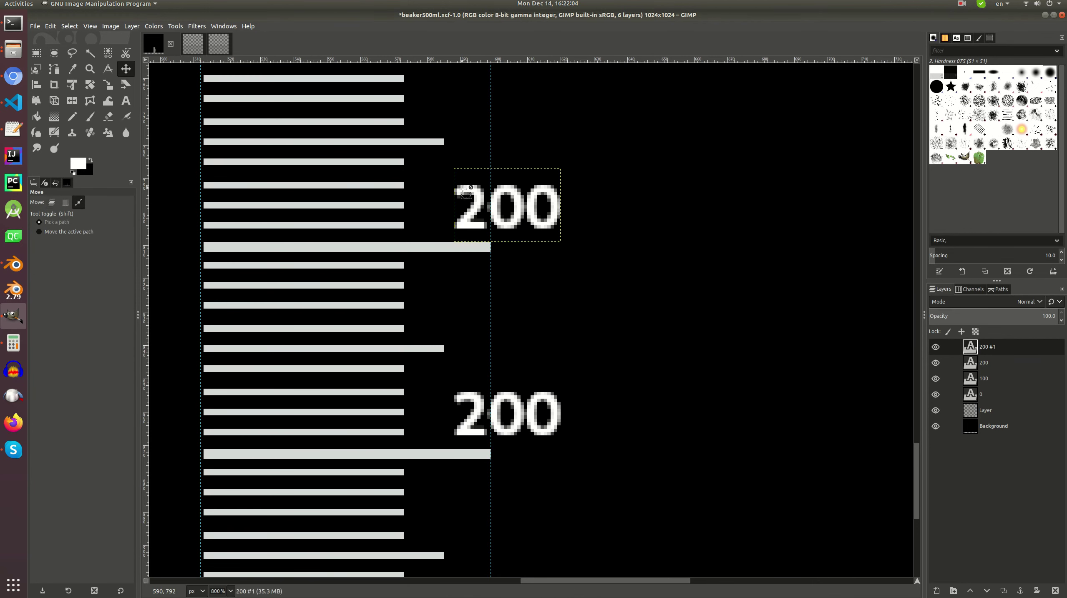
{"action": "key", "text": "t"}
{"action": "left_click", "coordinate": [488, 210]}
{"action": "key", "text": "BackSpace"}
{"action": "type", "text": "3"}
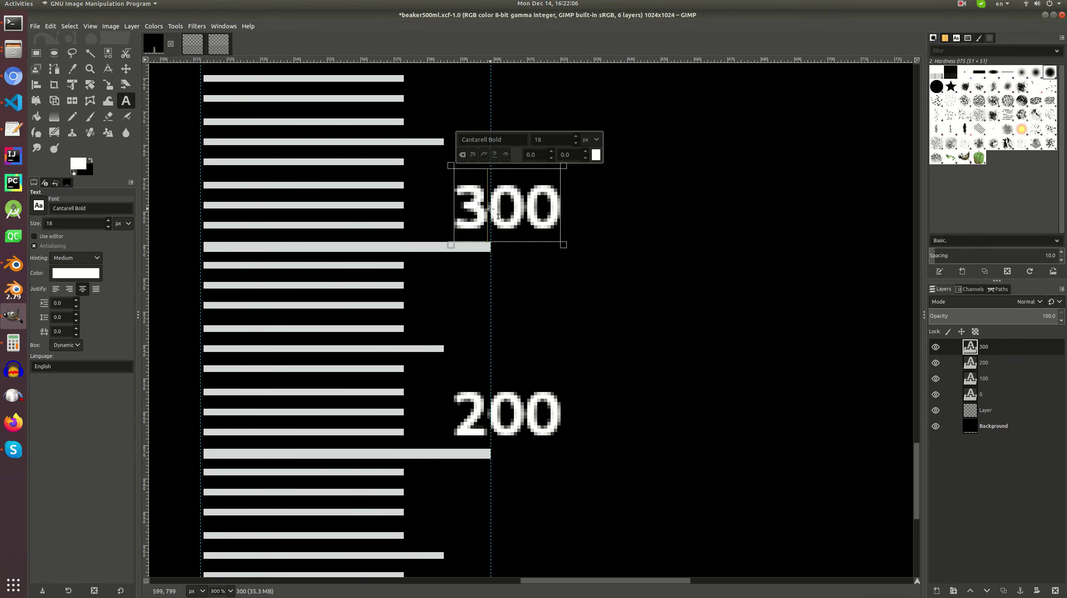
{"action": "left_click", "coordinate": [36, 53]}
{"action": "scroll", "coordinate": [531, 318], "scroll_direction": "up", "scroll_amount": 5}
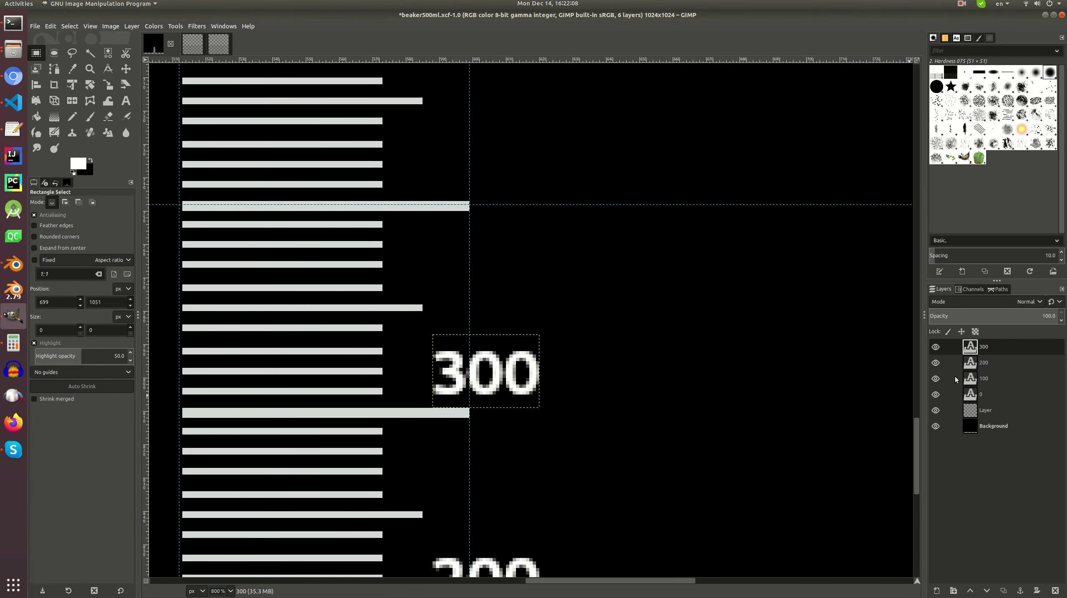
{"action": "right_click", "coordinate": [975, 344]}
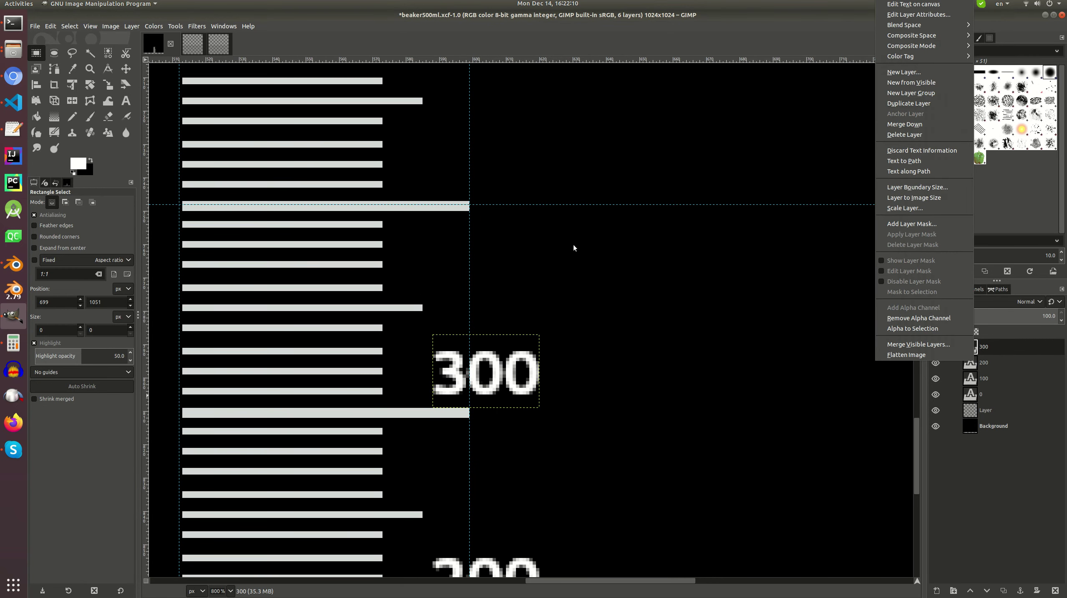
{"action": "left_click", "coordinate": [476, 257]}
{"action": "scroll", "coordinate": [476, 257], "scroll_direction": "down", "scroll_amount": 2, "text": "ctrl"}
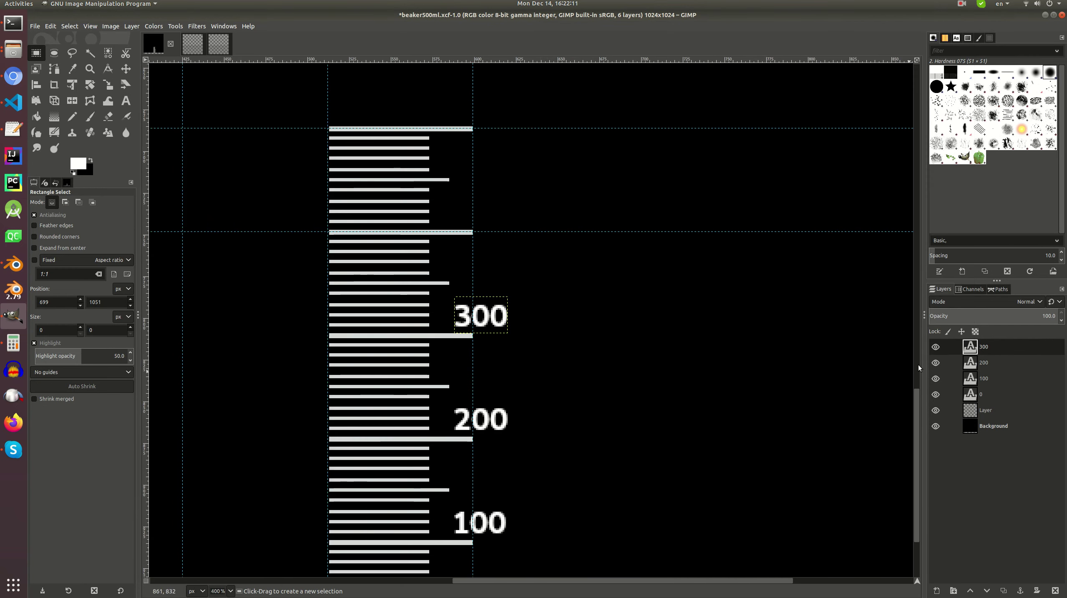
- Stretch the graduation-lines layer wider to the left with Unified Transform
{"action": "left_click", "coordinate": [976, 415]}
{"action": "key", "text": "shift+t"}
{"action": "left_click", "coordinate": [536, 359]}
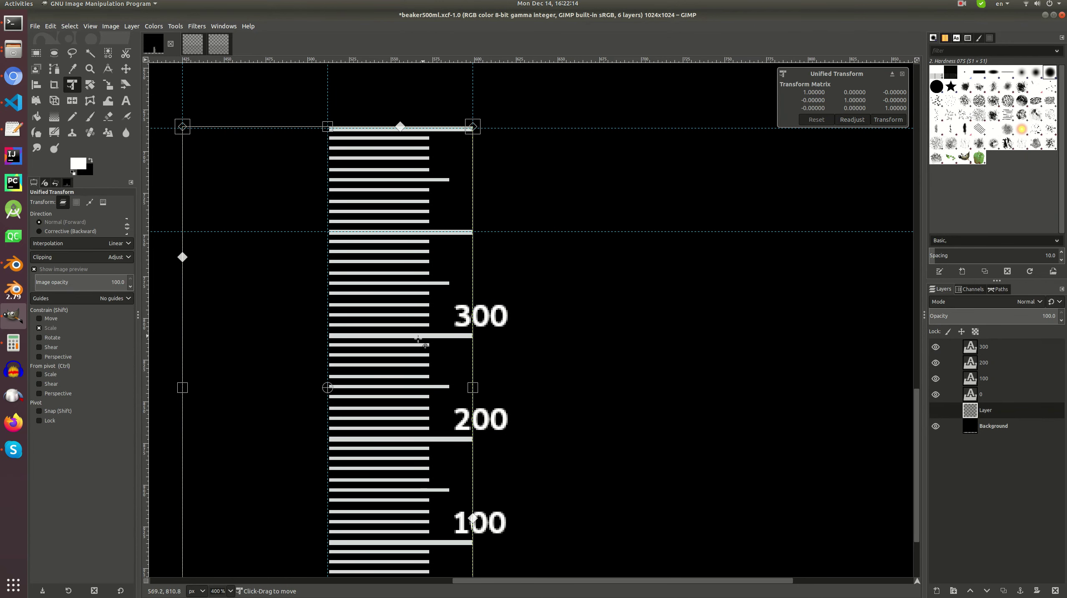
{"action": "scroll", "coordinate": [424, 336], "scroll_direction": "down", "scroll_amount": 2, "text": "ctrl"}
{"action": "left_click_drag", "start_coordinate": [299, 363], "coordinate": [253, 363], "text": "shift"}
{"action": "left_click", "coordinate": [887, 120]}
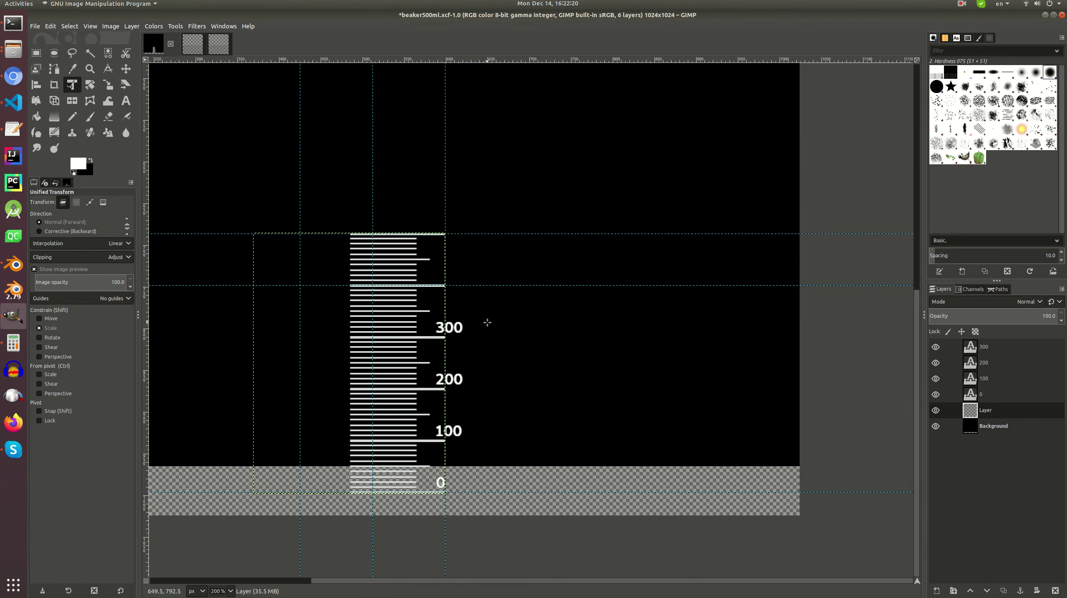
- Delete the black Background layer, save, and reselect the 300 label layer
{"action": "left_click", "coordinate": [976, 427]}
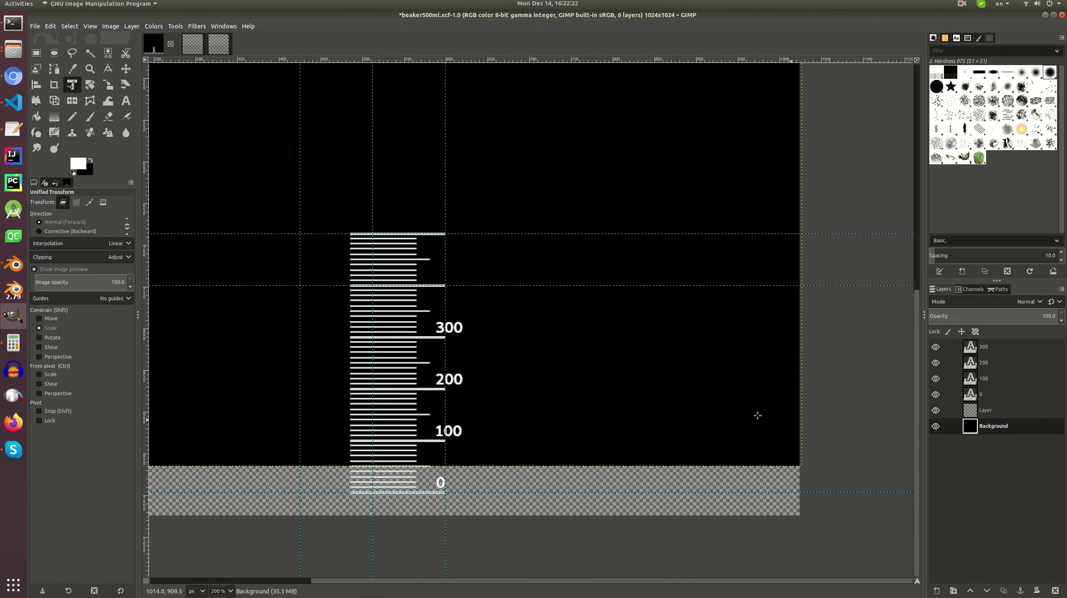
{"action": "scroll", "coordinate": [758, 414], "scroll_direction": "down", "scroll_amount": 1, "text": "ctrl"}
{"action": "left_click", "coordinate": [1059, 590]}
{"action": "key", "text": "ctrl+s"}
{"action": "scroll", "coordinate": [504, 315], "scroll_direction": "up", "scroll_amount": 3, "text": "ctrl"}
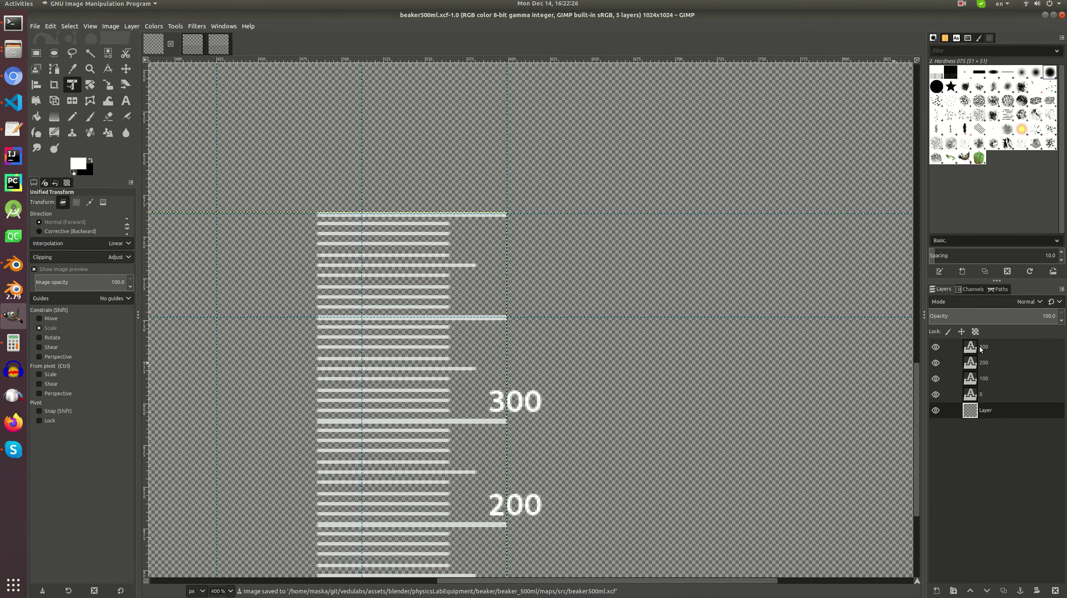
{"action": "left_click", "coordinate": [982, 348]}
{"action": "scroll", "coordinate": [542, 357], "scroll_direction": "up", "scroll_amount": 2, "text": "ctrl"}
{"action": "key", "text": "m"}
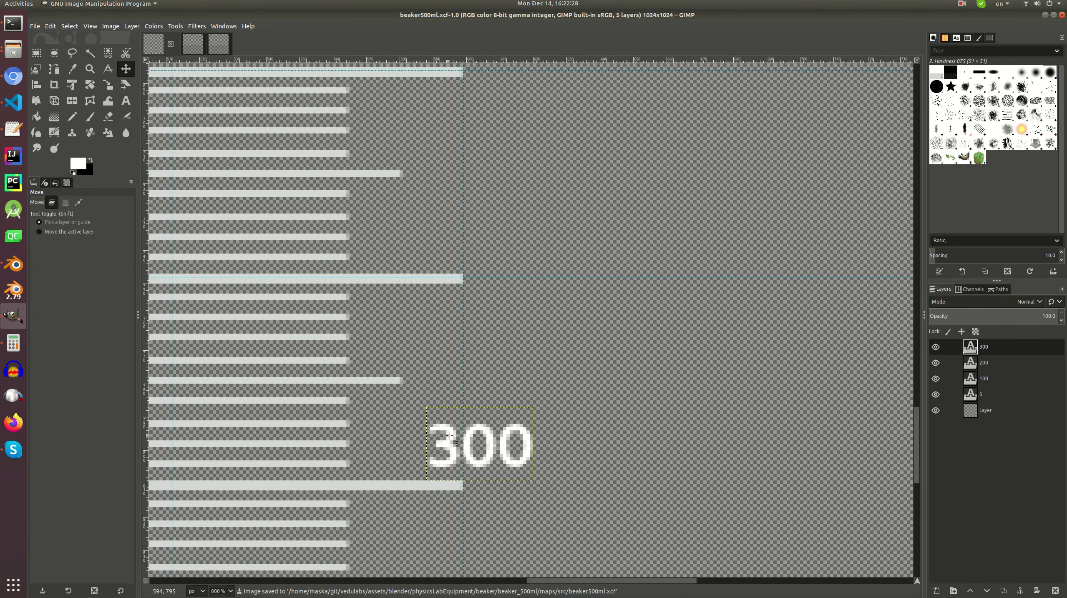
{"action": "right_click", "coordinate": [987, 344]}
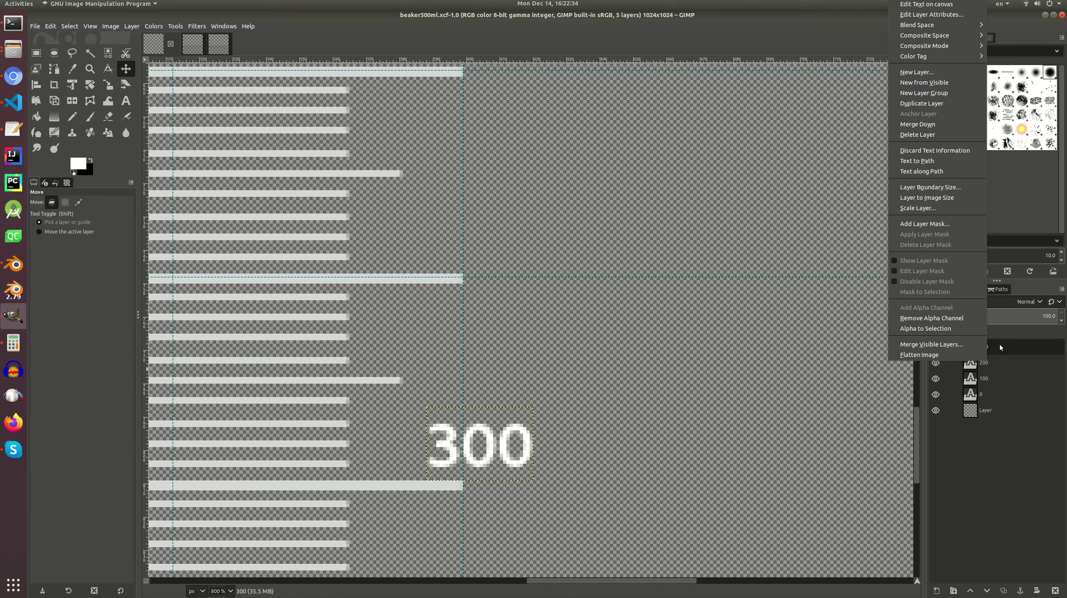
- Duplicate the 300 label, move it up to the next major line and change it to 400
{"action": "key", "text": "u"}
{"action": "mouse_move", "coordinate": [455, 413]}
{"action": "middle_mouse_down"}
{"action": "mouse_move", "coordinate": [455, 541]}
{"action": "mouse_move", "coordinate": [460, 432]}
{"action": "middle_mouse_up"}
{"action": "left_click_drag", "start_coordinate": [454, 447], "coordinate": [449, 237]}
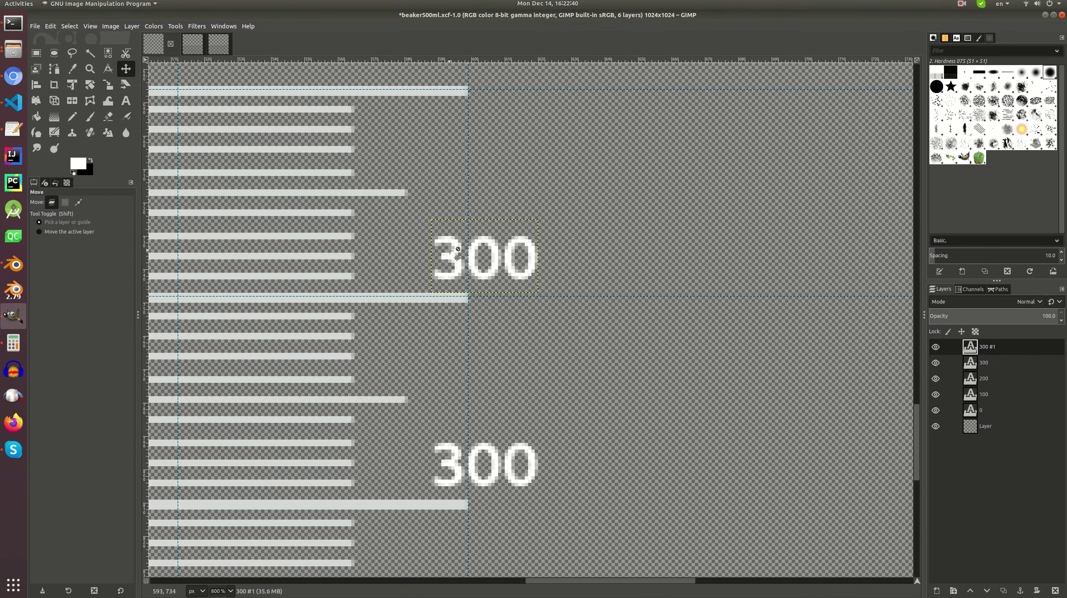
{"action": "key", "text": "t"}
{"action": "left_click", "coordinate": [462, 257]}
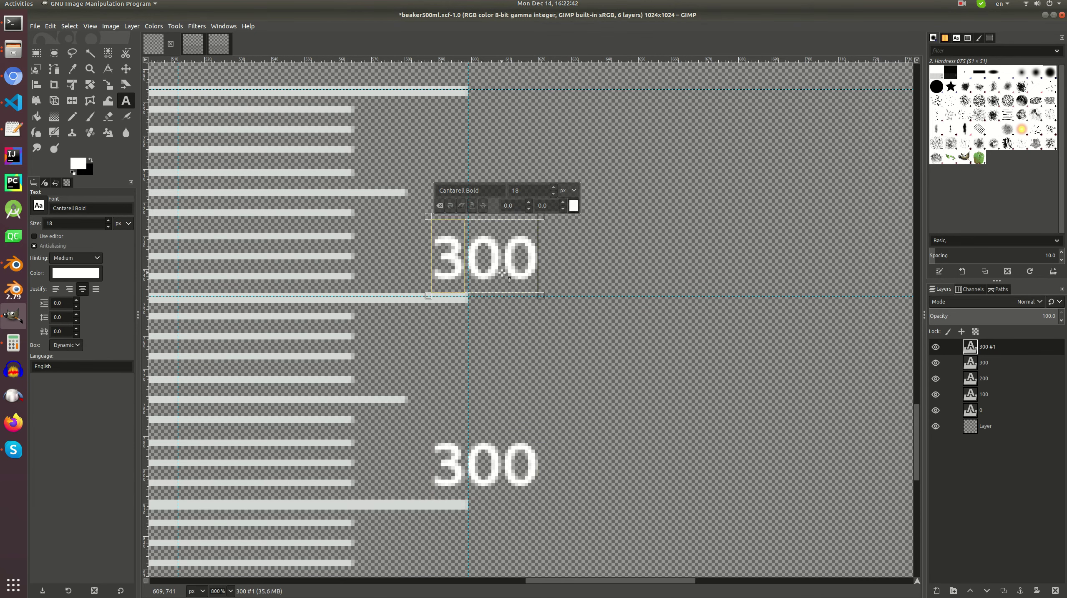
{"action": "key", "text": "BackSpace"}
{"action": "type", "text": "4"}
{"action": "key", "text": "Escape"}
{"action": "scroll", "coordinate": [333, 233], "scroll_direction": "up", "scroll_amount": 4}
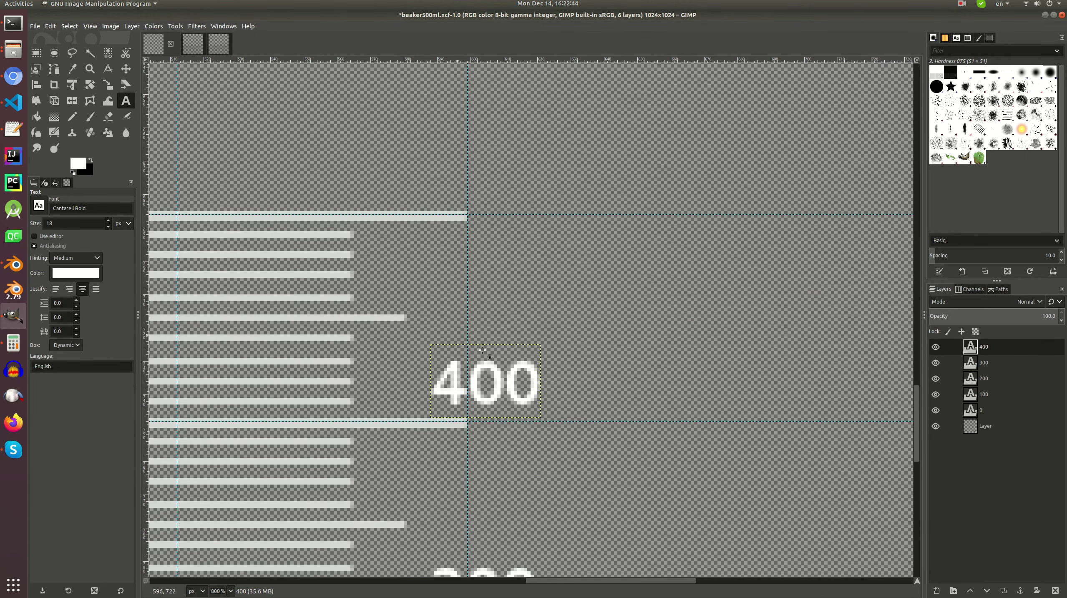
- Duplicate the 400 label, place it at the top major line as 500, and save
{"action": "right_click", "coordinate": [973, 345]}
{"action": "left_click", "coordinate": [908, 103]}
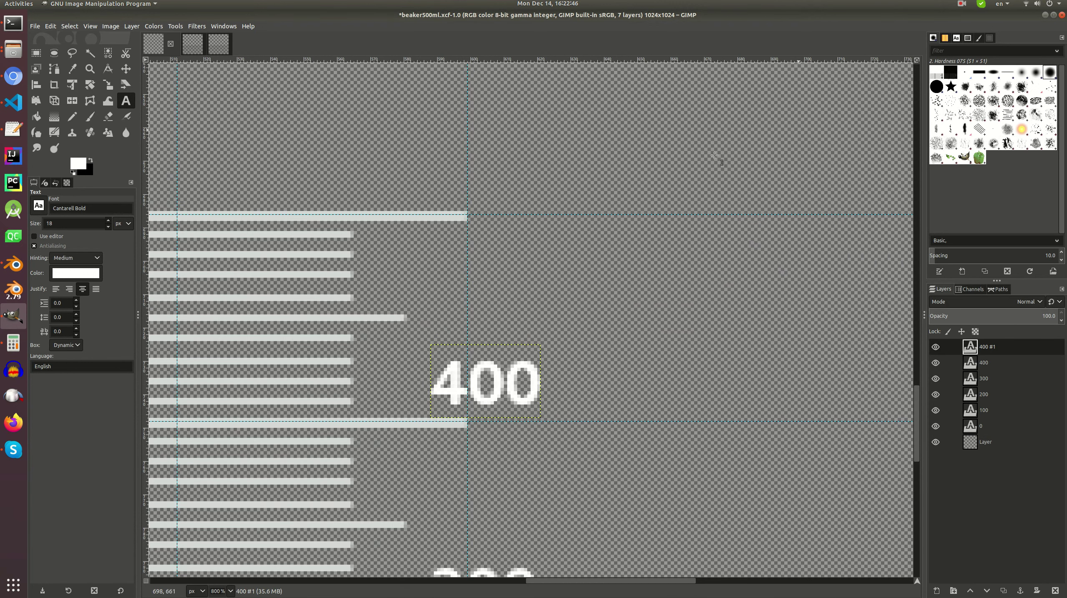
{"action": "key", "text": "m"}
{"action": "left_click_drag", "start_coordinate": [462, 371], "coordinate": [451, 167]}
{"action": "left_click_drag", "start_coordinate": [452, 178], "coordinate": [454, 179]}
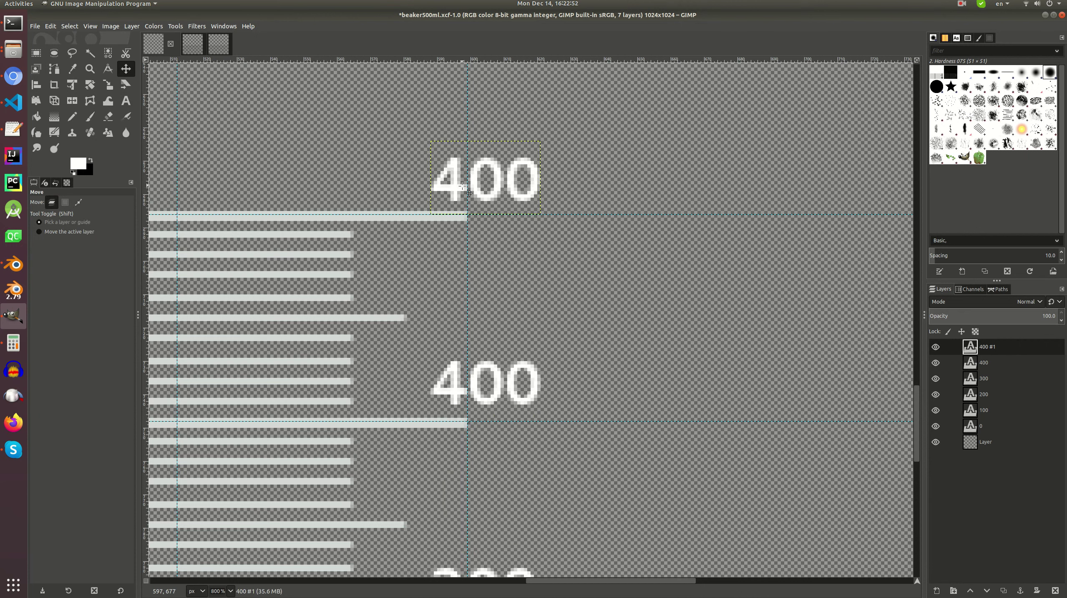
{"action": "key", "text": "t"}
{"action": "left_click", "coordinate": [514, 208]}
{"action": "type", "text": "5"}
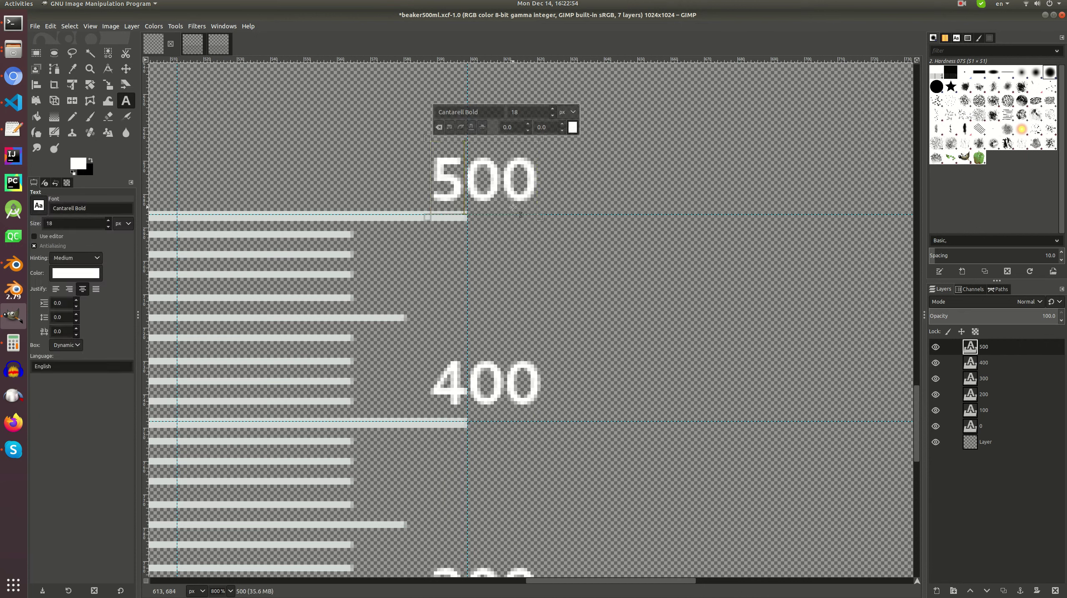
{"action": "left_click", "coordinate": [42, 51]}
{"action": "scroll", "coordinate": [474, 273], "scroll_direction": "down", "scroll_amount": 4, "text": "ctrl"}
{"action": "key", "text": "ctrl+s"}
{"action": "middle_click_drag", "start_coordinate": [431, 298], "coordinate": [514, 241]}
- Reload the 0–500 texture on the beaker, inspect it, and save beaker_500ml.blend
{"action": "key", "text": "alt+Tab"}
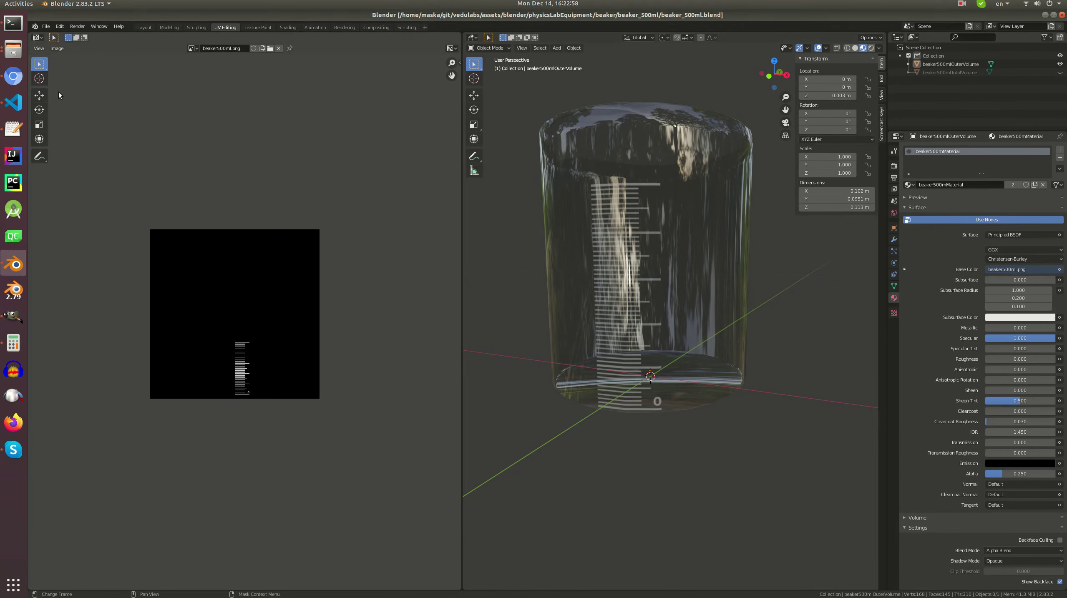
{"action": "key", "text": "alt+Tab"}
{"action": "key", "text": "alt+Tab"}
{"action": "key", "text": "alt+r"}
{"action": "middle_click_drag", "start_coordinate": [629, 310], "coordinate": [695, 294]}
{"action": "scroll", "coordinate": [644, 315], "scroll_direction": "down", "scroll_amount": 4}
{"action": "scroll", "coordinate": [700, 315], "scroll_direction": "up", "scroll_amount": 6}
{"action": "scroll", "coordinate": [679, 354], "scroll_direction": "down", "scroll_amount": 3}
{"action": "scroll", "coordinate": [668, 339], "scroll_direction": "down", "scroll_amount": 2}
{"action": "key", "text": "ctrl+s"}
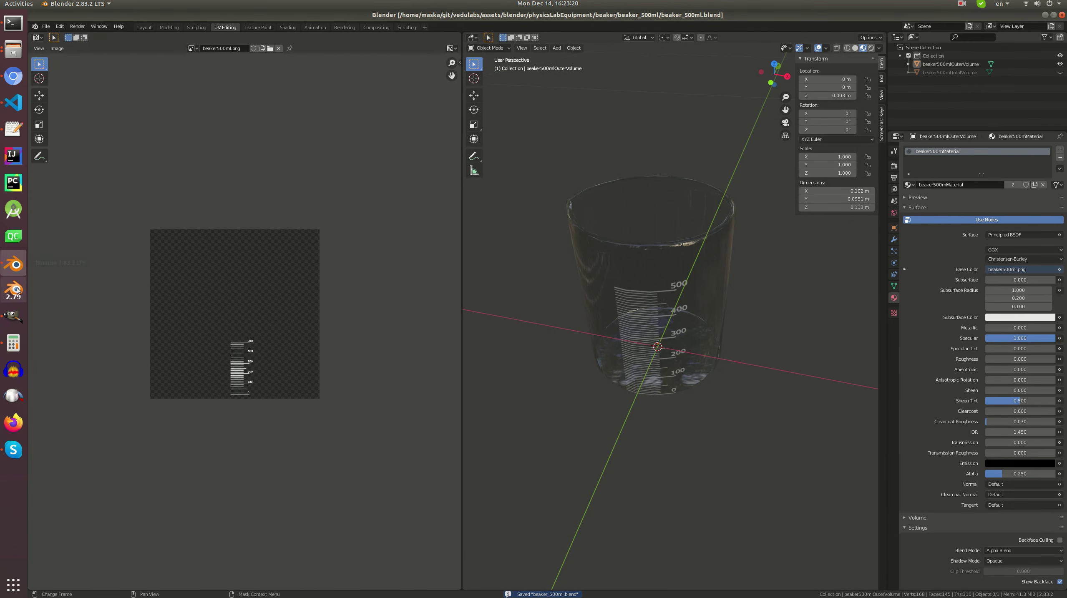
{"action": "left_click", "coordinate": [14, 316]}
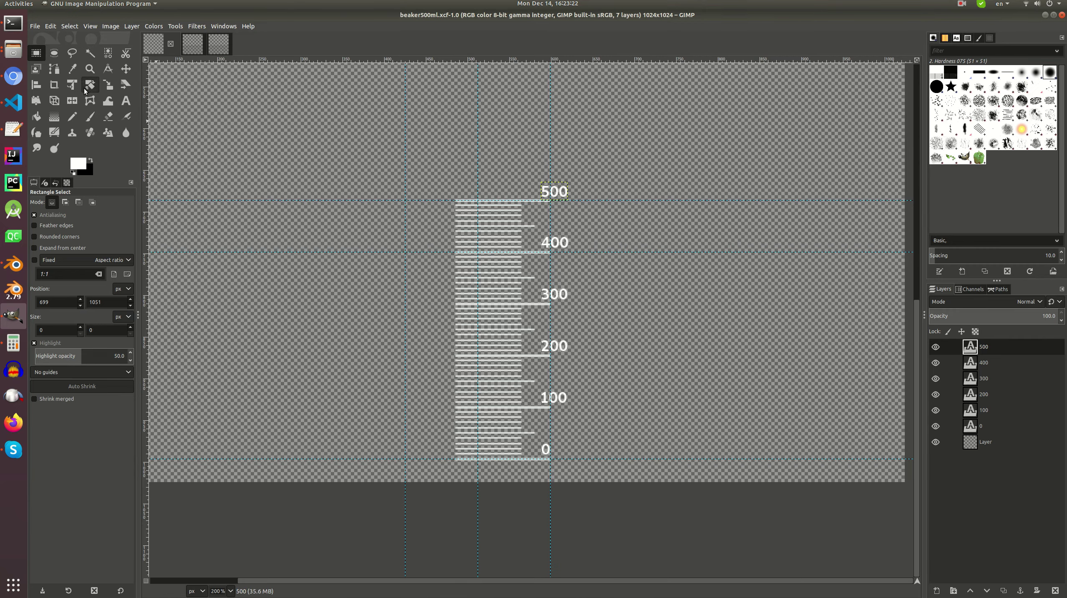
- Look over the 500 ml beaker reference photo, then zoom back into the GIMP texture
{"action": "left_click", "coordinate": [13, 76]}
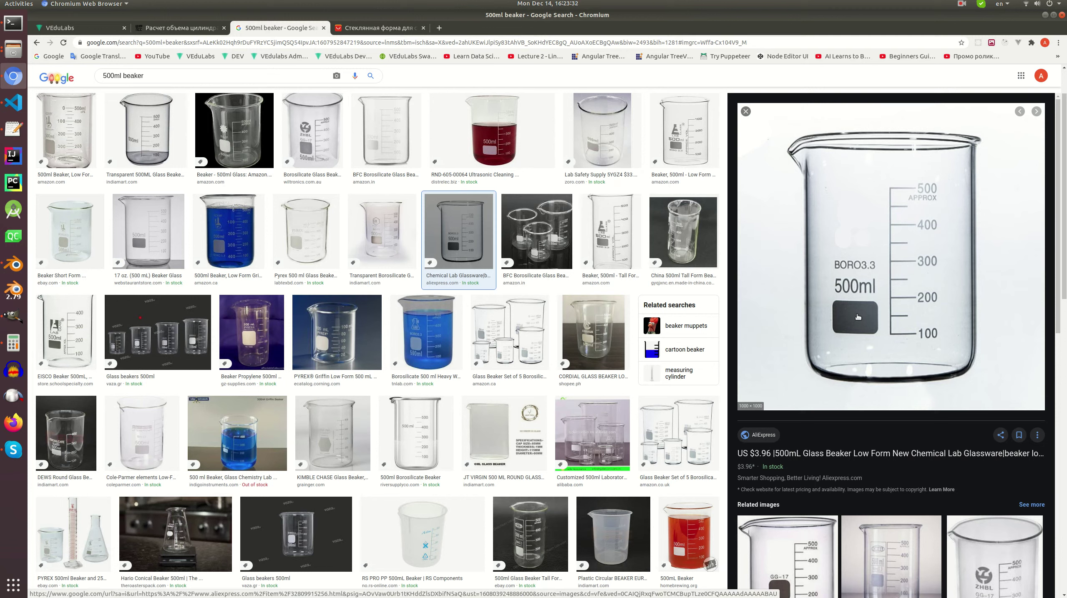
{"action": "right_click", "coordinate": [858, 316]}
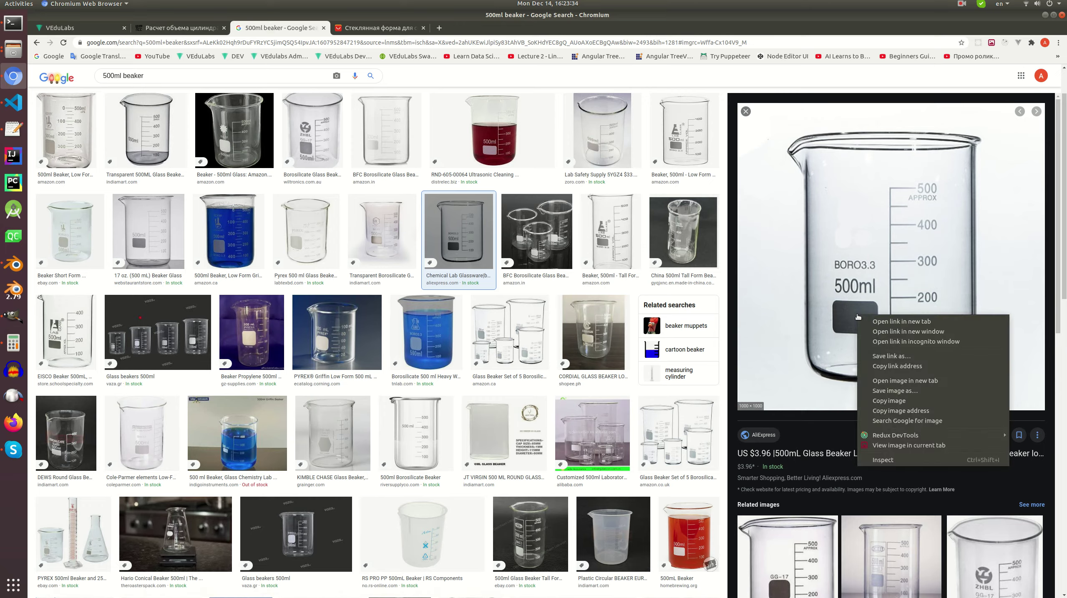
{"action": "key", "text": "alt+Tab"}
{"action": "scroll", "coordinate": [571, 192], "scroll_direction": "up", "scroll_amount": 5, "text": "ctrl"}
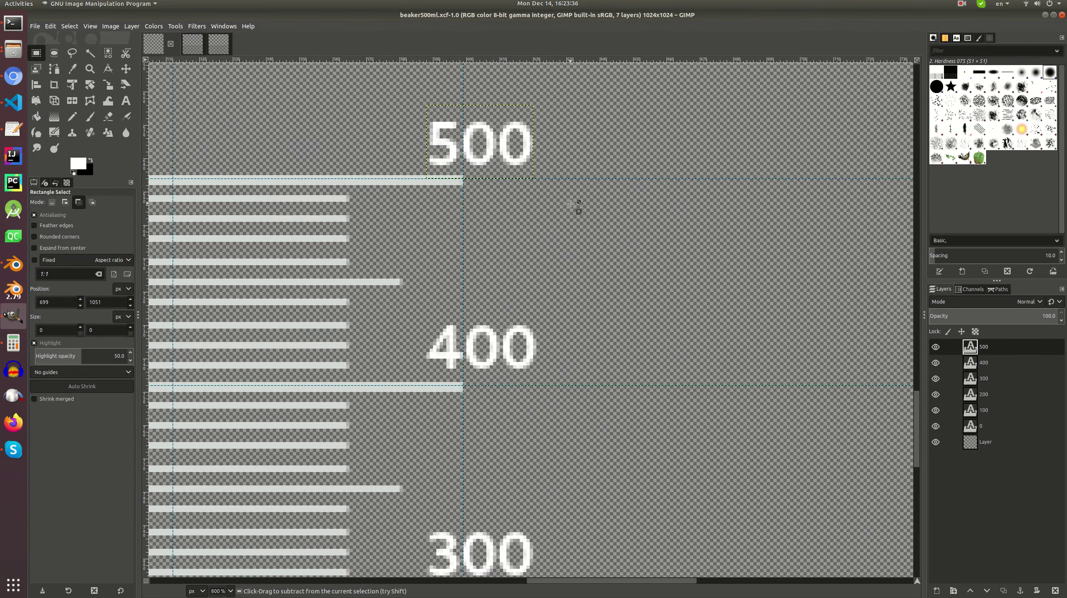
- Add a smaller 'approx' text label below the 500 mark
{"action": "left_click", "coordinate": [127, 101]}
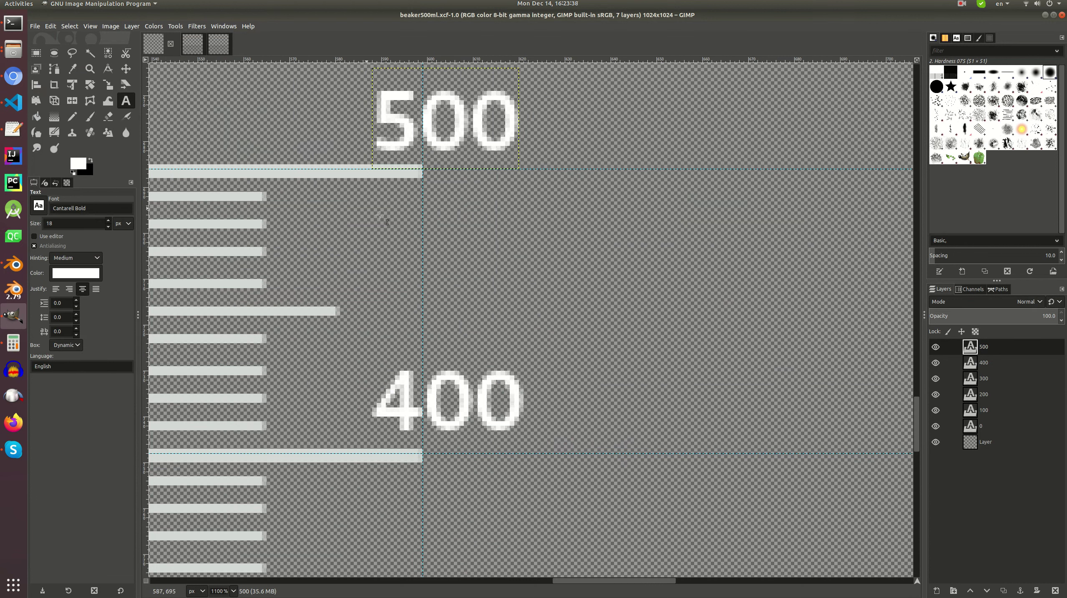
{"action": "left_click", "coordinate": [382, 199]}
{"action": "type", "text": "approx"}
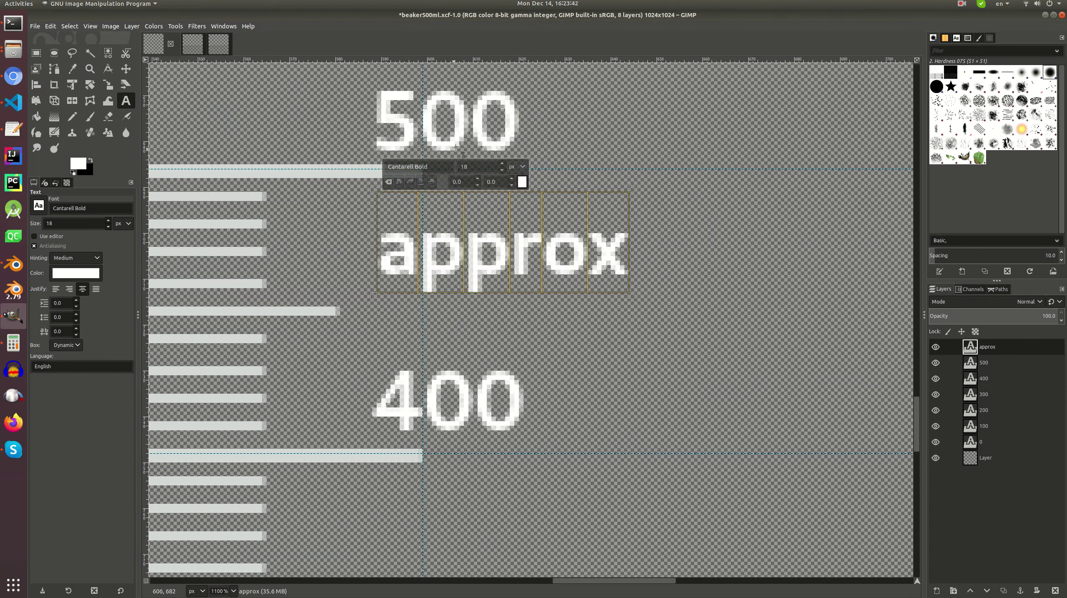
{"action": "left_click", "coordinate": [501, 170]}
{"action": "left_click", "coordinate": [501, 169]}
{"action": "left_click", "coordinate": [501, 170]}
{"action": "left_click", "coordinate": [501, 169]}
{"action": "left_click", "coordinate": [502, 170]}
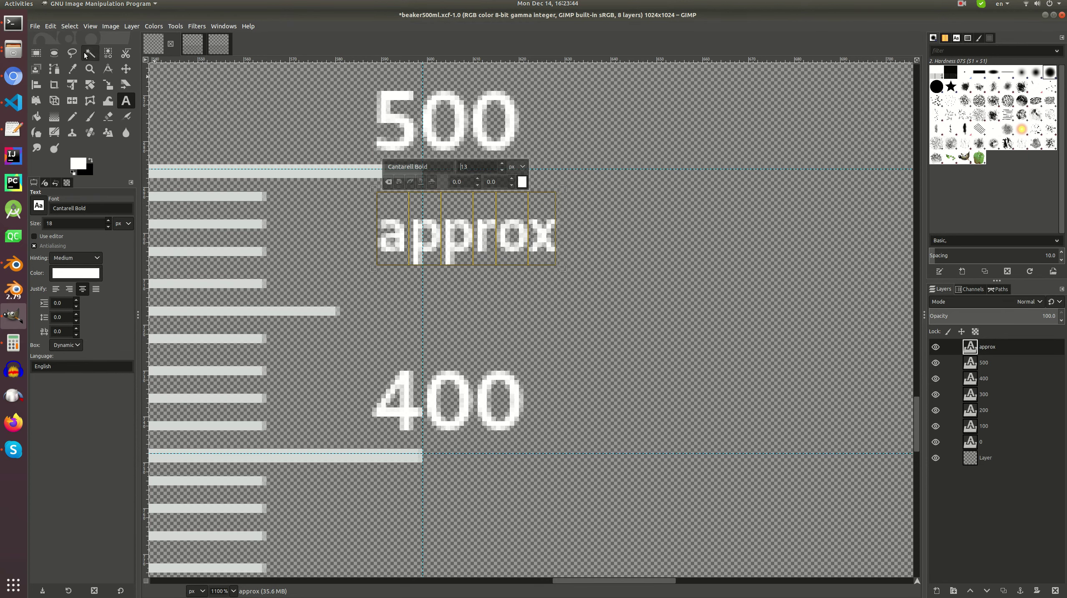
{"action": "left_click", "coordinate": [36, 54]}
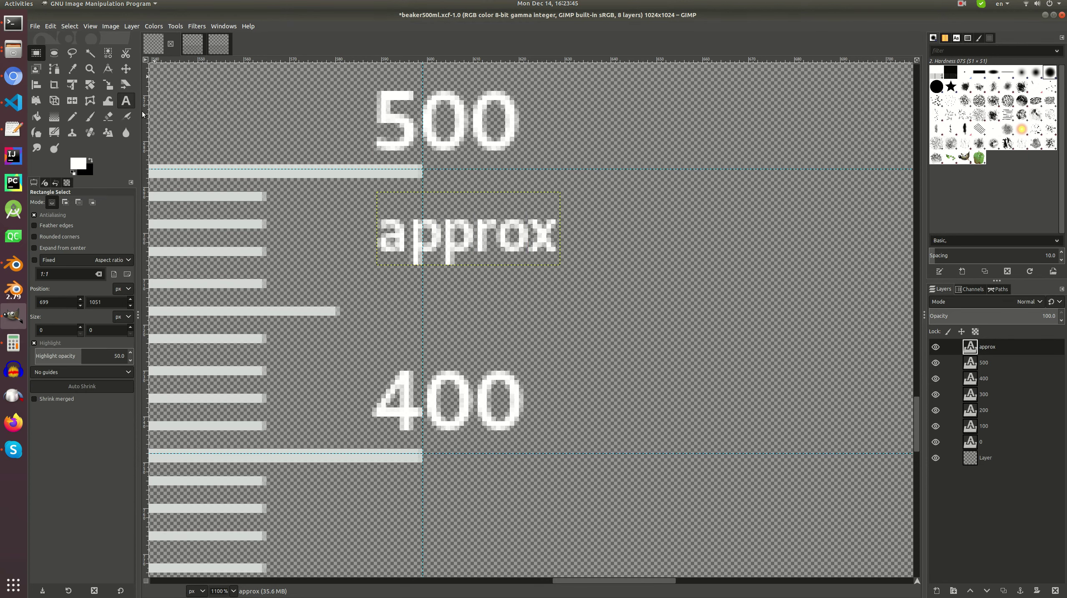
- Clear the selection, raise the approx label slightly, and save the texture
{"action": "left_click", "coordinate": [463, 224]}
{"action": "key", "text": "m"}
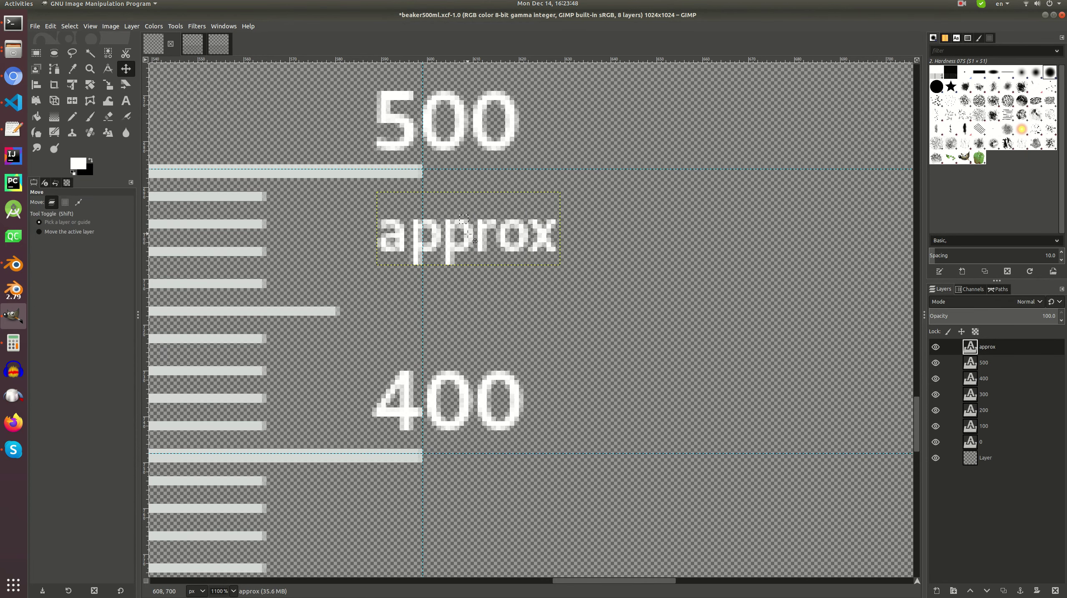
{"action": "key", "text": "r"}
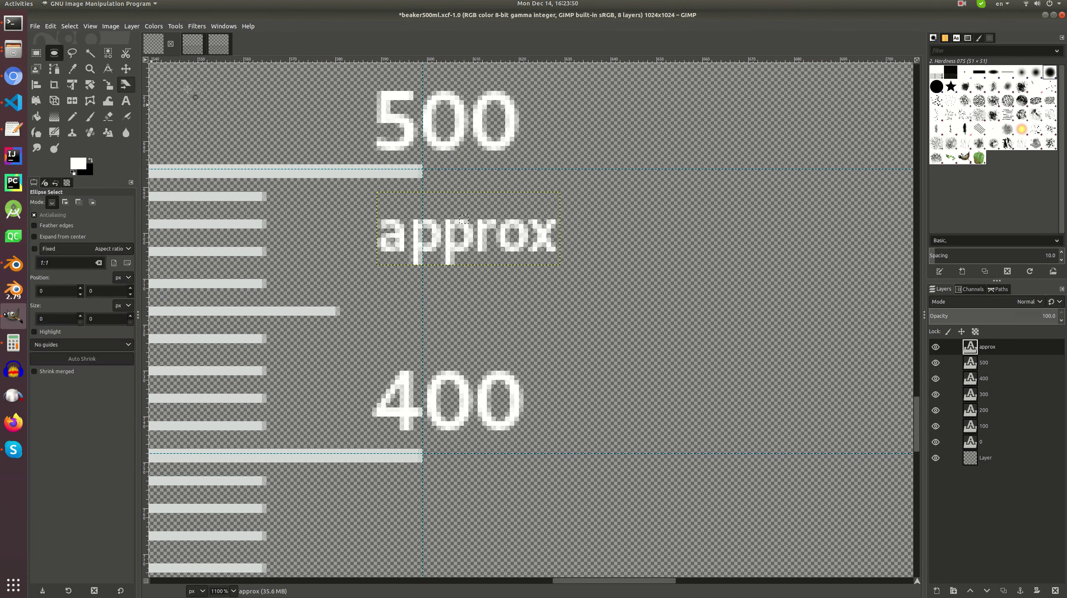
{"action": "left_click", "coordinate": [271, 95]}
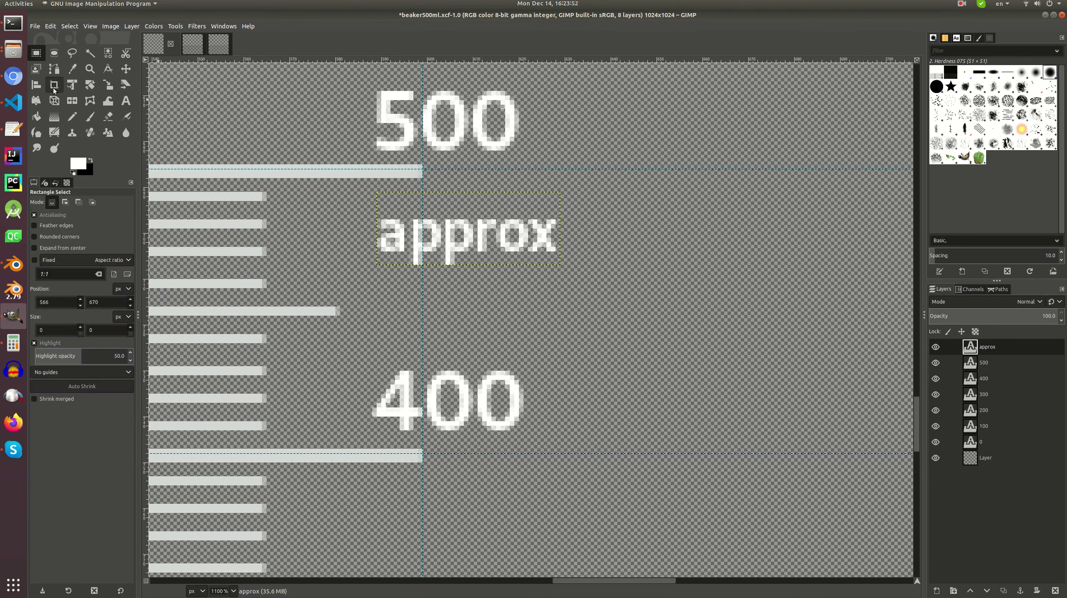
{"action": "key", "text": "m"}
{"action": "left_click_drag", "start_coordinate": [483, 227], "coordinate": [483, 204]}
{"action": "key", "text": "ctrl+s"}
- Copy the reference beaker photo from the browser and paste it into GIMP as a new image
{"action": "key", "text": "2"}
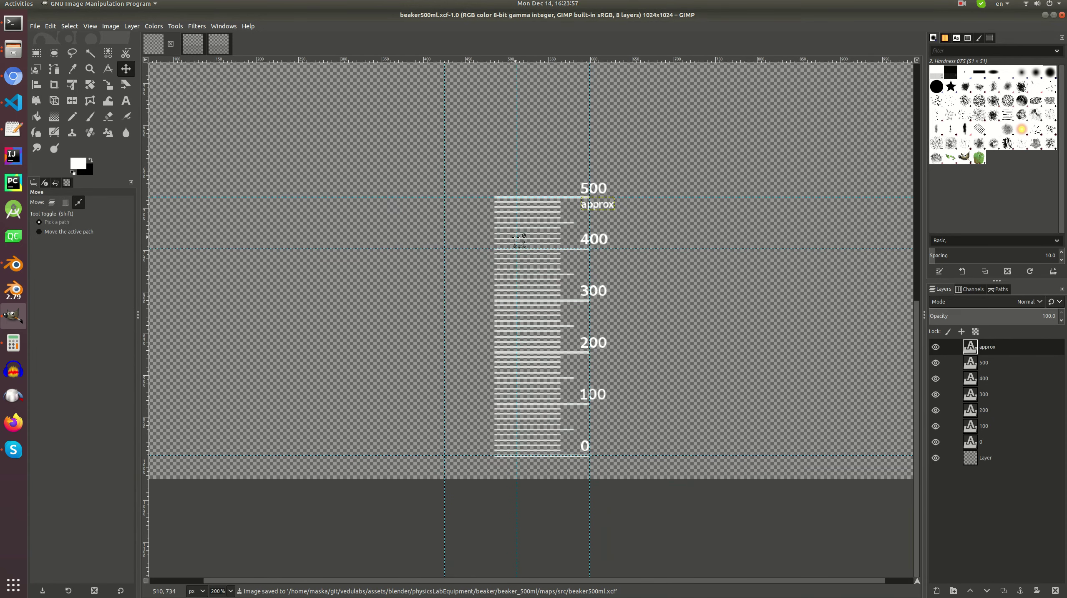
{"action": "left_click", "coordinate": [14, 75]}
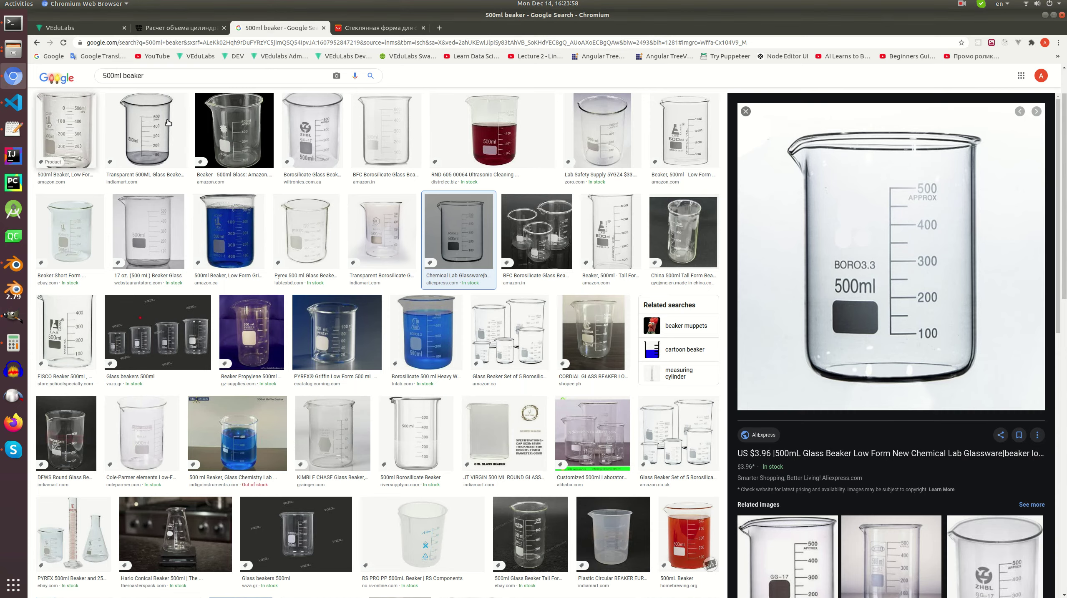
{"action": "right_click", "coordinate": [865, 280]}
{"action": "left_click", "coordinate": [898, 365]}
{"action": "key", "text": "alt+Tab"}
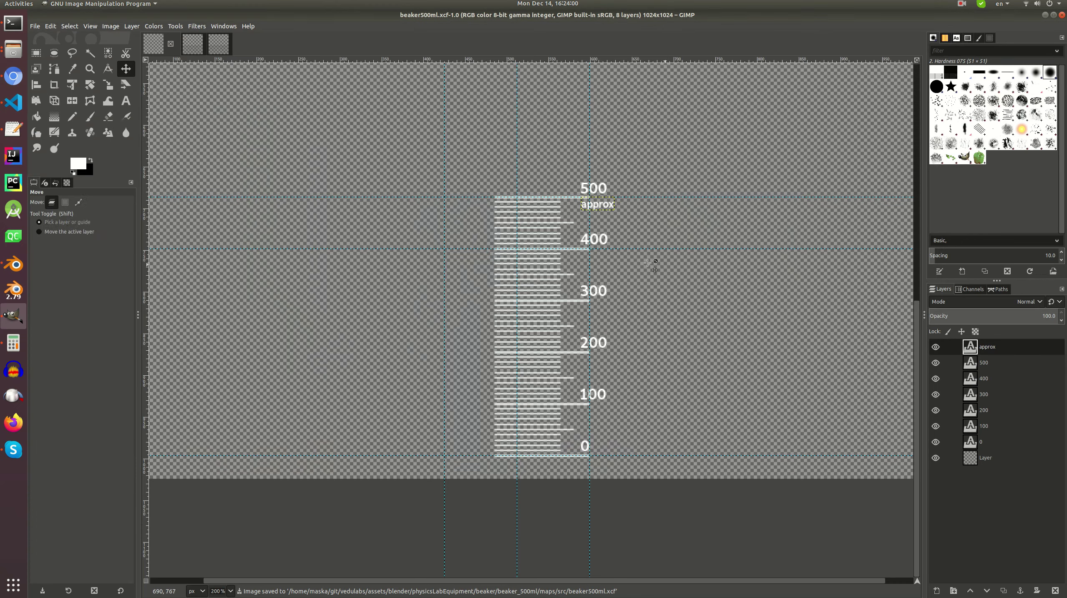
{"action": "key", "text": "ctrl+shift+v"}
{"action": "key", "text": "plus"}
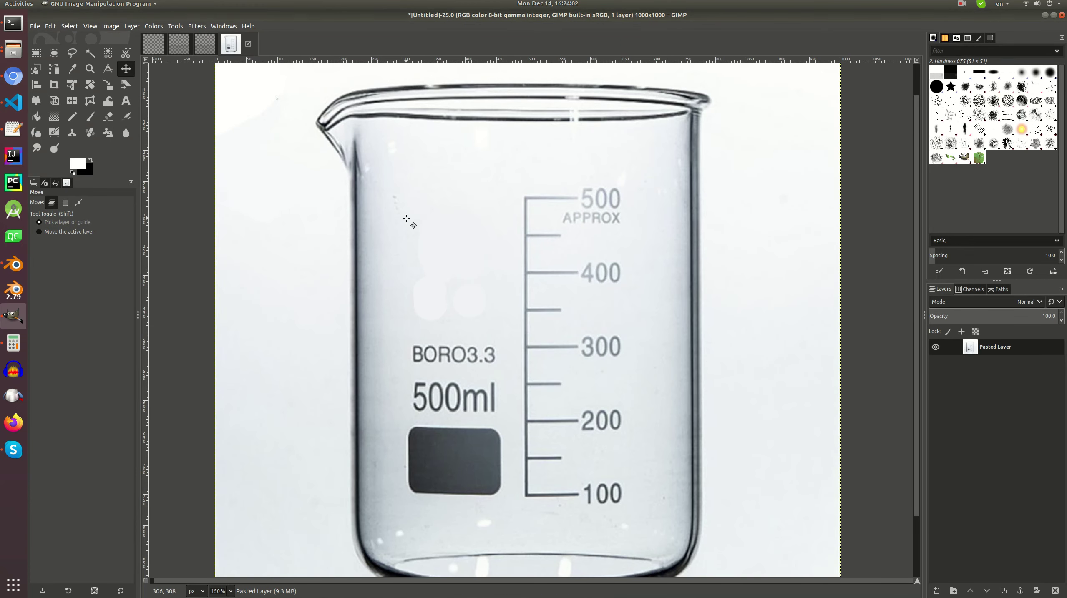
- Select the BORO3.3 / 500ml label area and paste it as its own new image
{"action": "left_click", "coordinate": [36, 52]}
{"action": "scroll", "coordinate": [364, 251], "scroll_direction": "down", "scroll_amount": 5}
{"action": "left_click_drag", "start_coordinate": [361, 226], "coordinate": [485, 403]}
{"action": "key", "text": "ctrl+c"}
{"action": "key", "text": "ctrl+shift+v"}
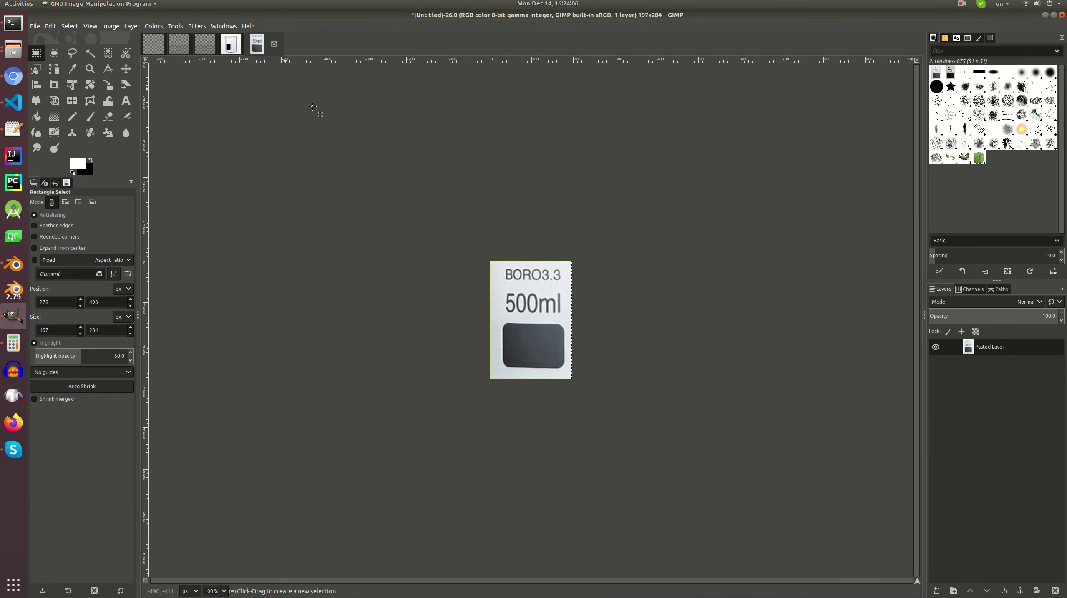
- Straighten the label with a perspective transform by adjusting all four corners
{"action": "key", "text": "shift+t"}
{"action": "left_click", "coordinate": [575, 303]}
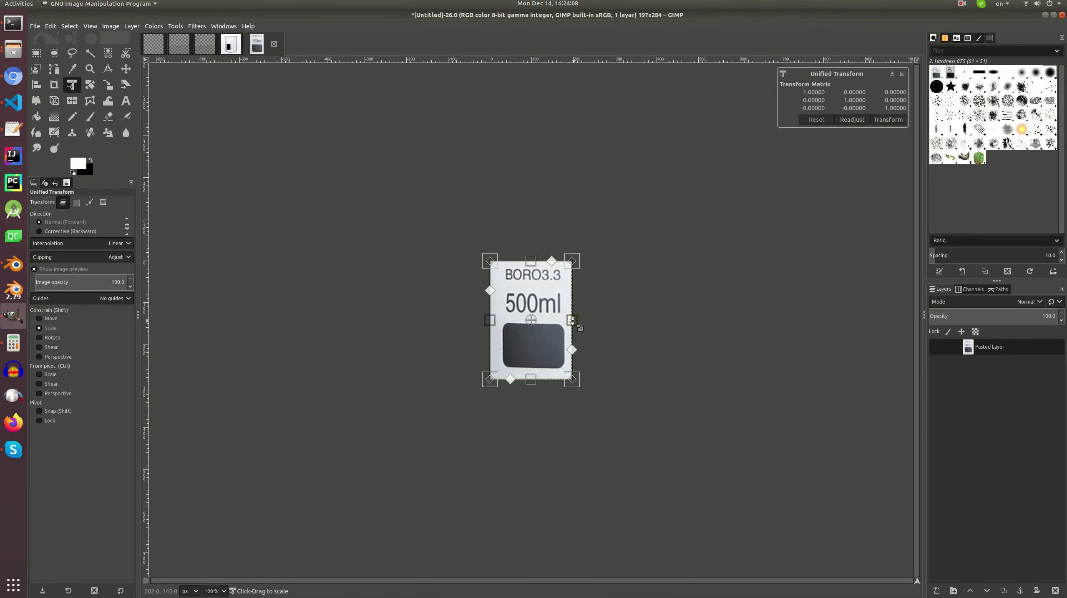
{"action": "left_click", "coordinate": [55, 101]}
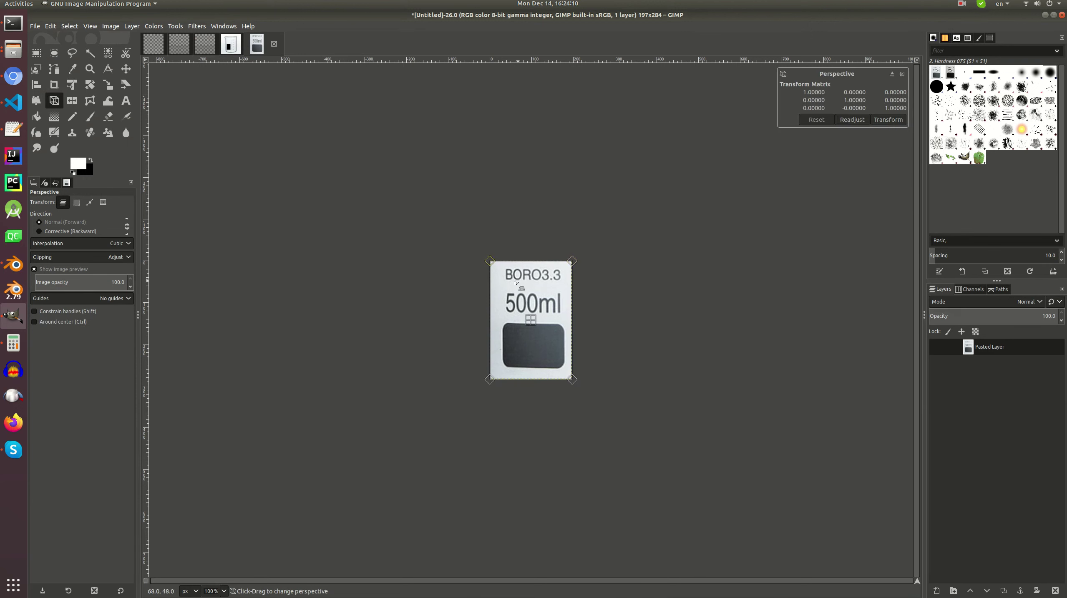
{"action": "left_click_drag", "start_coordinate": [490, 262], "coordinate": [485, 273]}
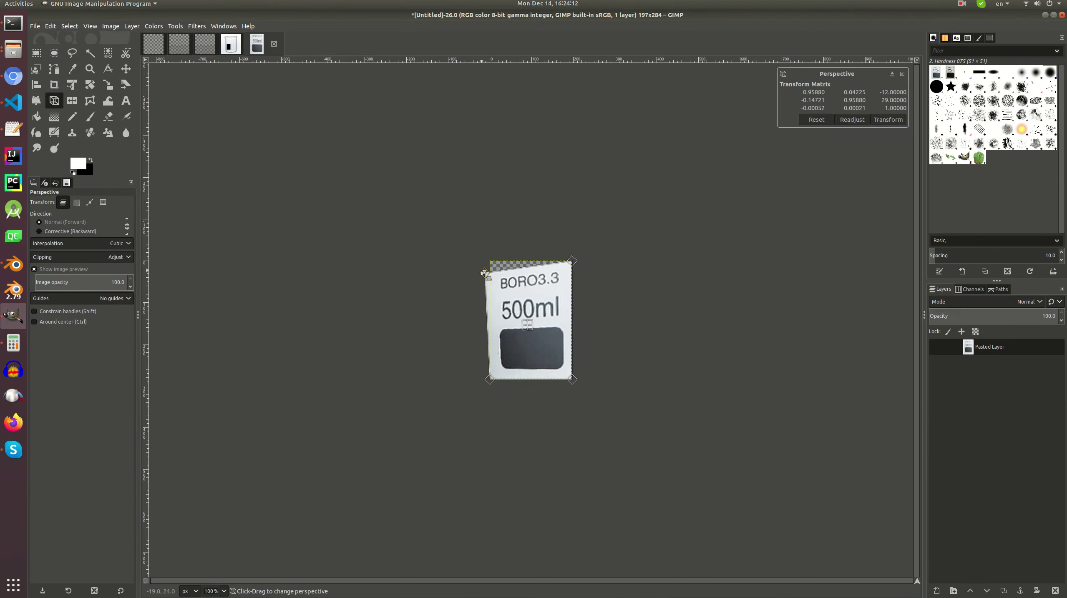
{"action": "left_click_drag", "start_coordinate": [569, 260], "coordinate": [573, 272]}
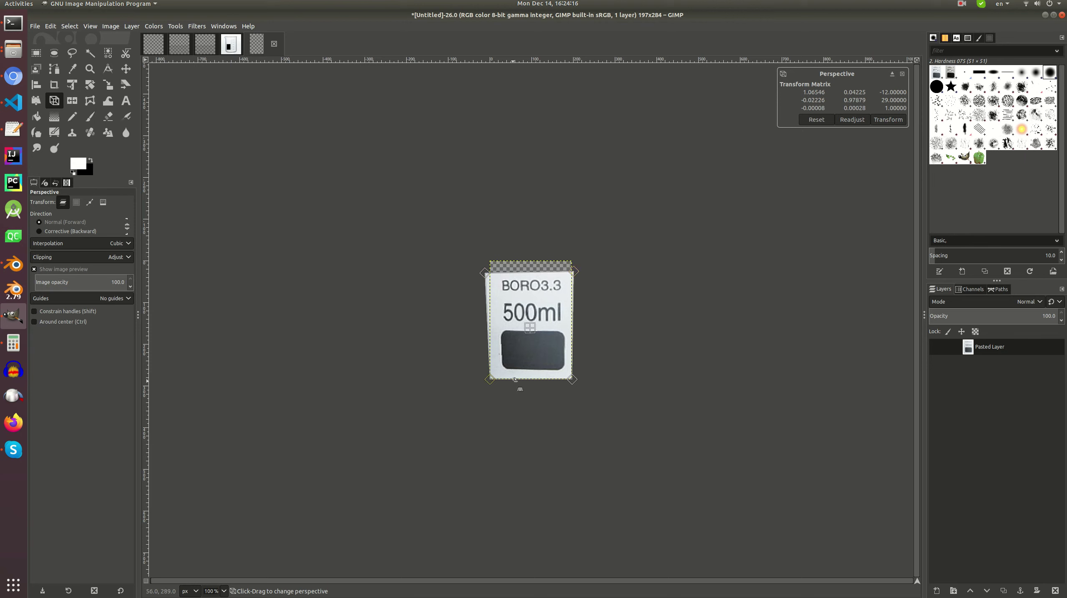
{"action": "left_click_drag", "start_coordinate": [492, 378], "coordinate": [491, 381]}
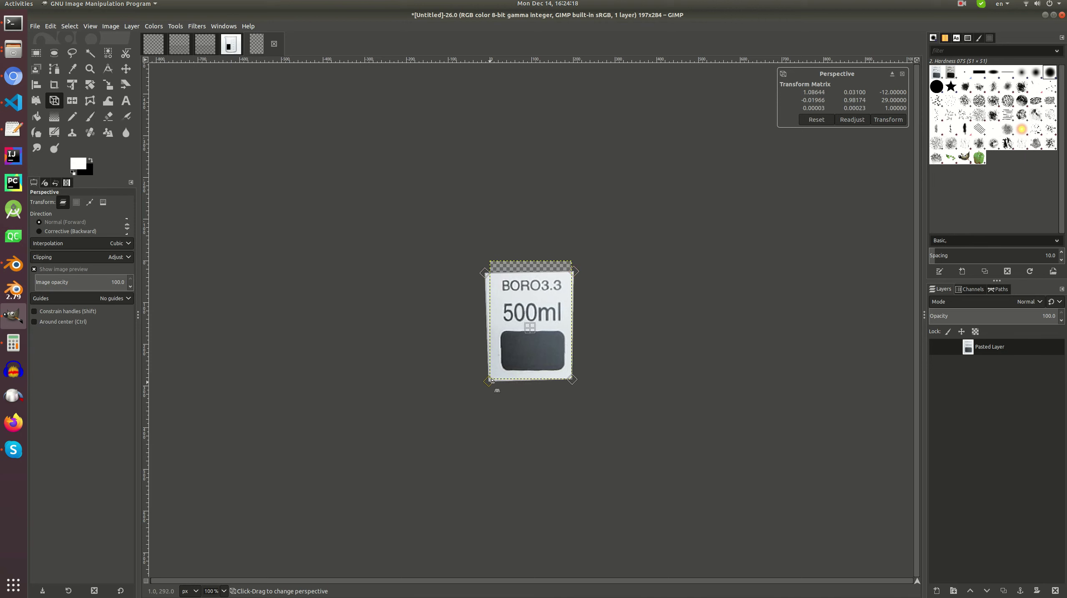
{"action": "left_click_drag", "start_coordinate": [575, 379], "coordinate": [569, 377]}
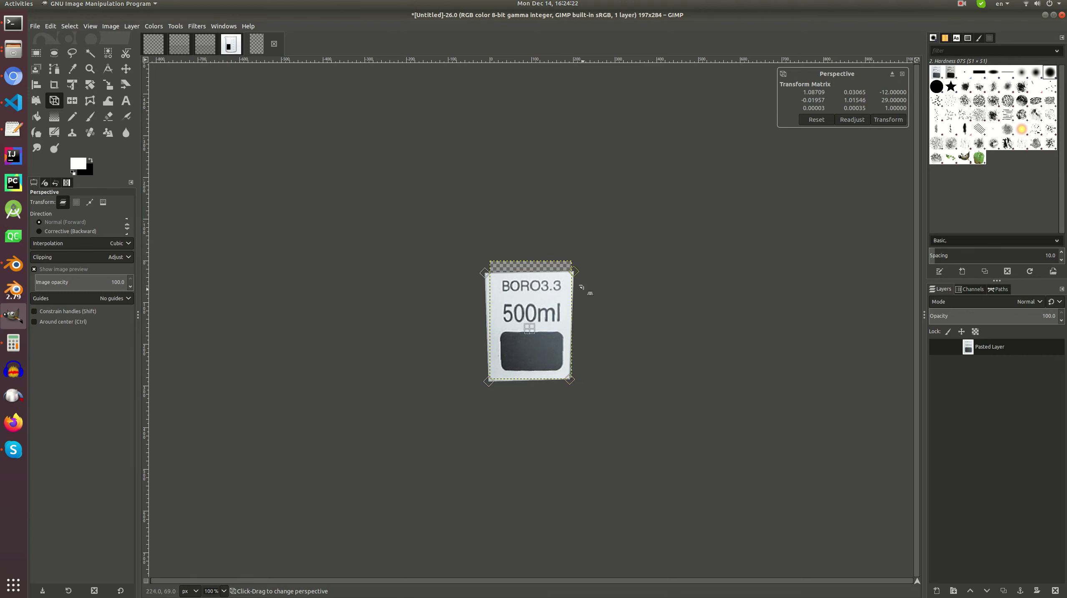
{"action": "left_click_drag", "start_coordinate": [575, 273], "coordinate": [575, 273]}
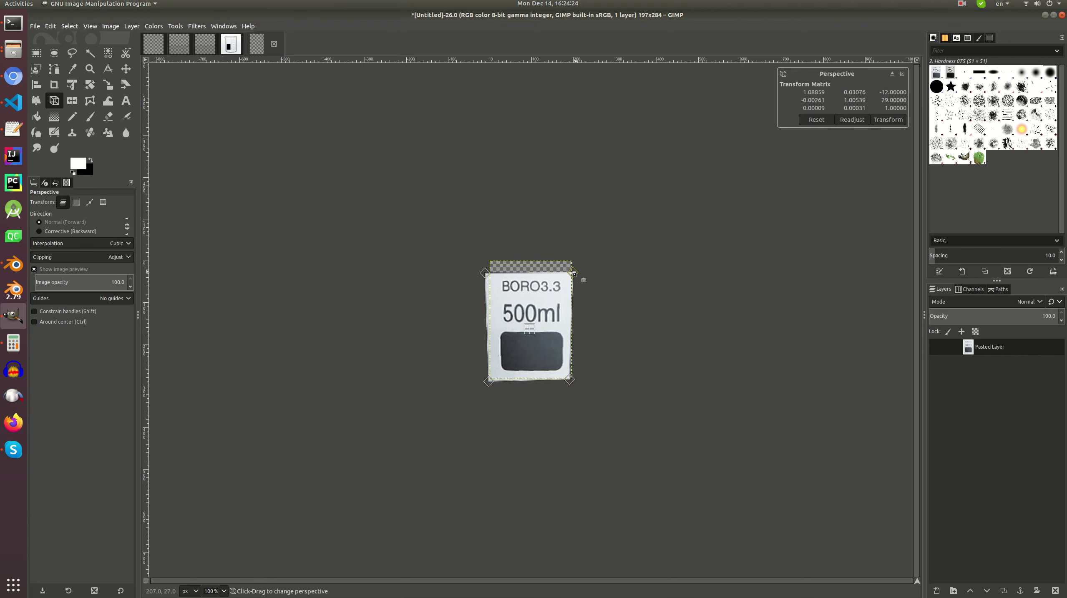
{"action": "left_click", "coordinate": [888, 120]}
{"action": "left_click", "coordinate": [153, 26]}
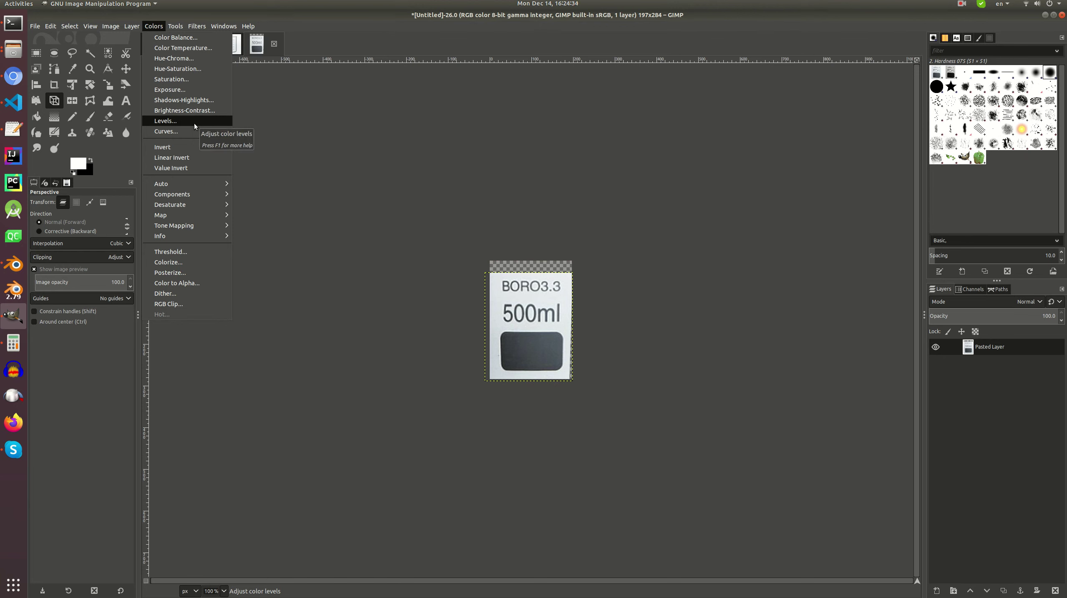
- Apply Color to Alpha with the label's light grey background picked as the colour to remove
{"action": "left_click", "coordinate": [90, 53]}
{"action": "left_click", "coordinate": [154, 26]}
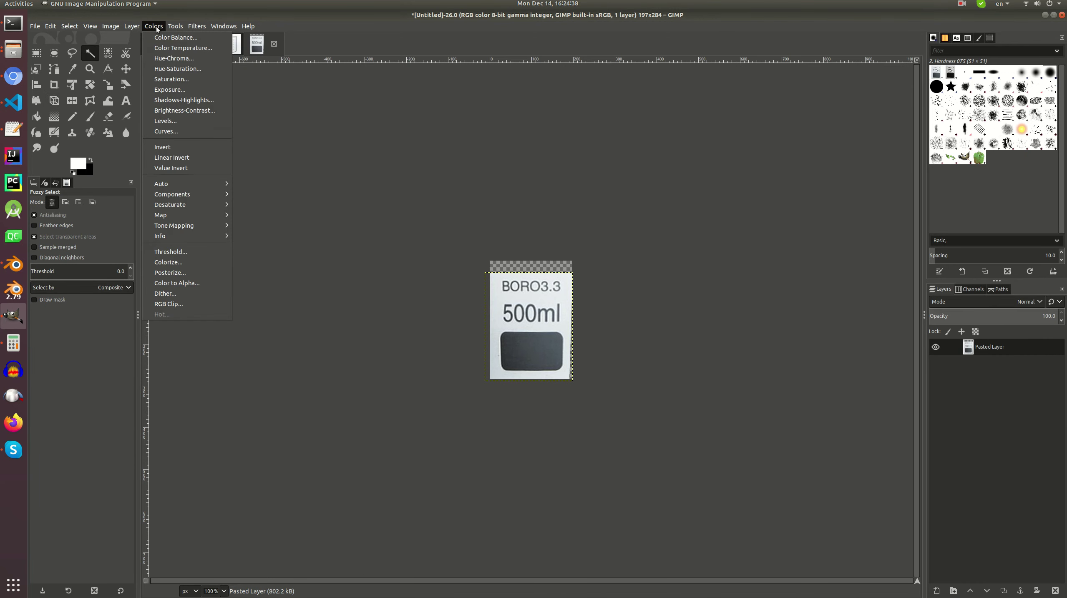
{"action": "left_click", "coordinate": [198, 263]}
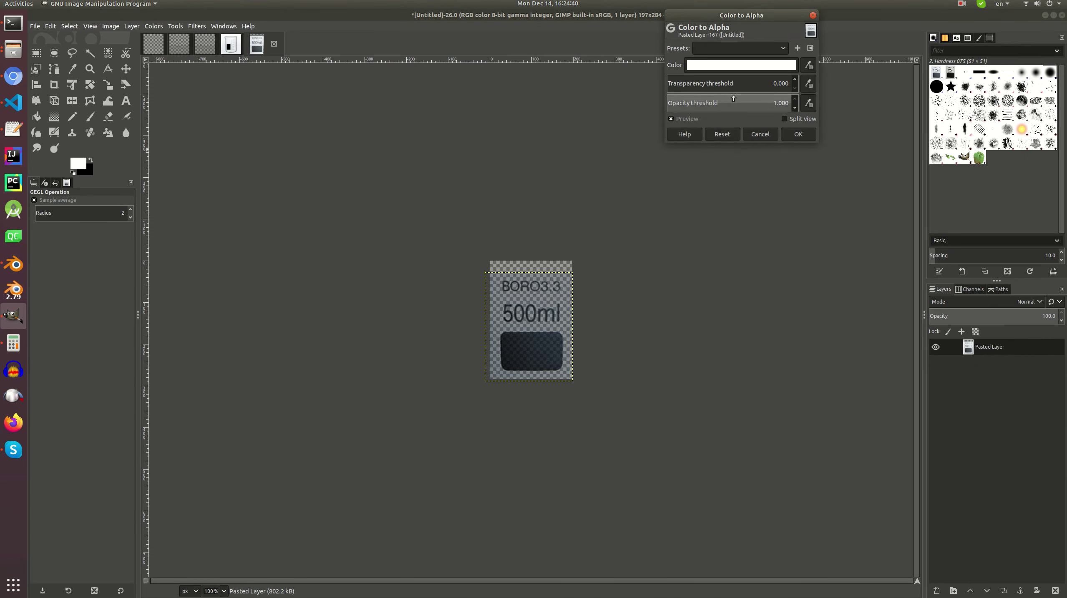
{"action": "left_click", "coordinate": [570, 325]}
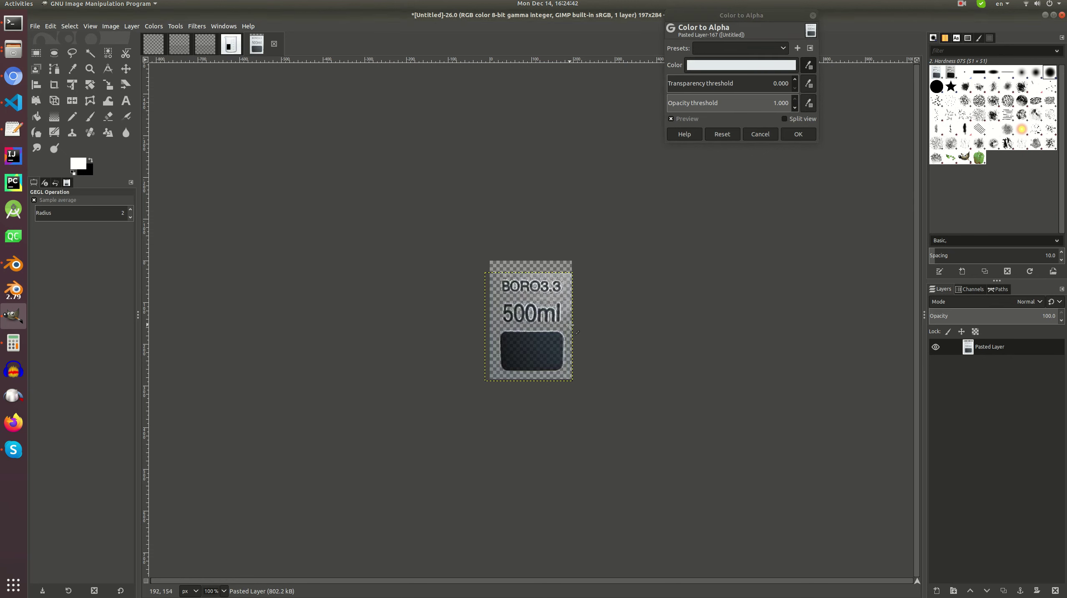
{"action": "left_click", "coordinate": [497, 354]}
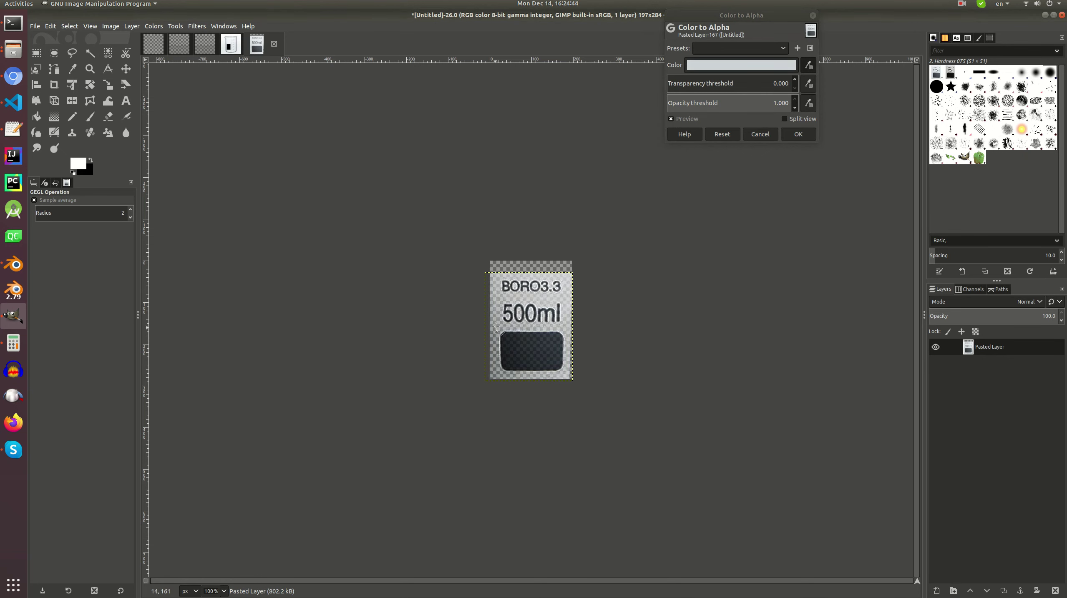
{"action": "left_click", "coordinate": [521, 297]}
{"action": "left_click", "coordinate": [797, 135]}
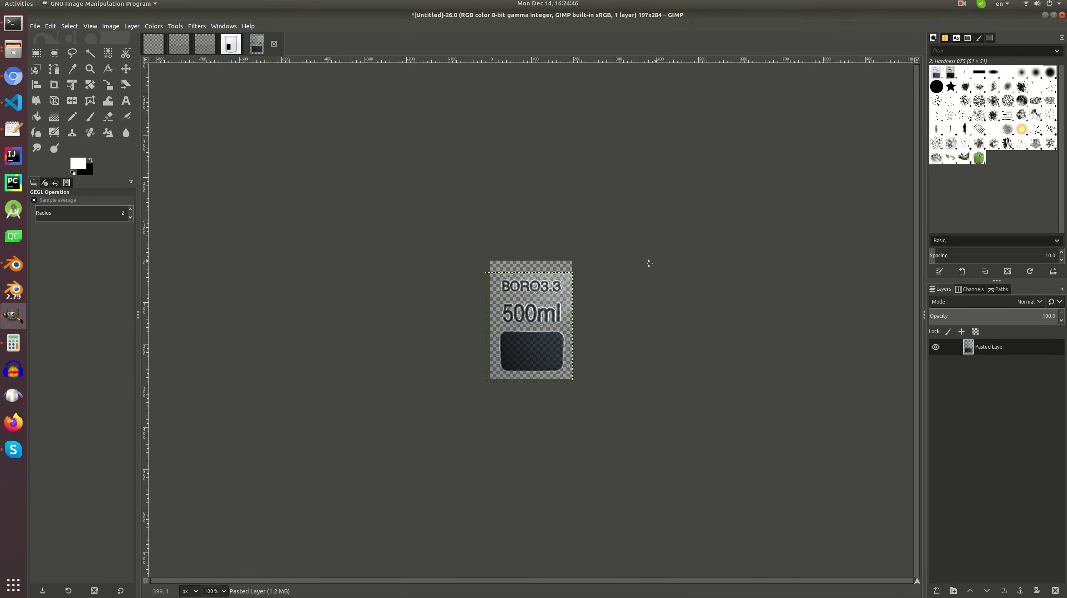
{"action": "left_click", "coordinate": [90, 53]}
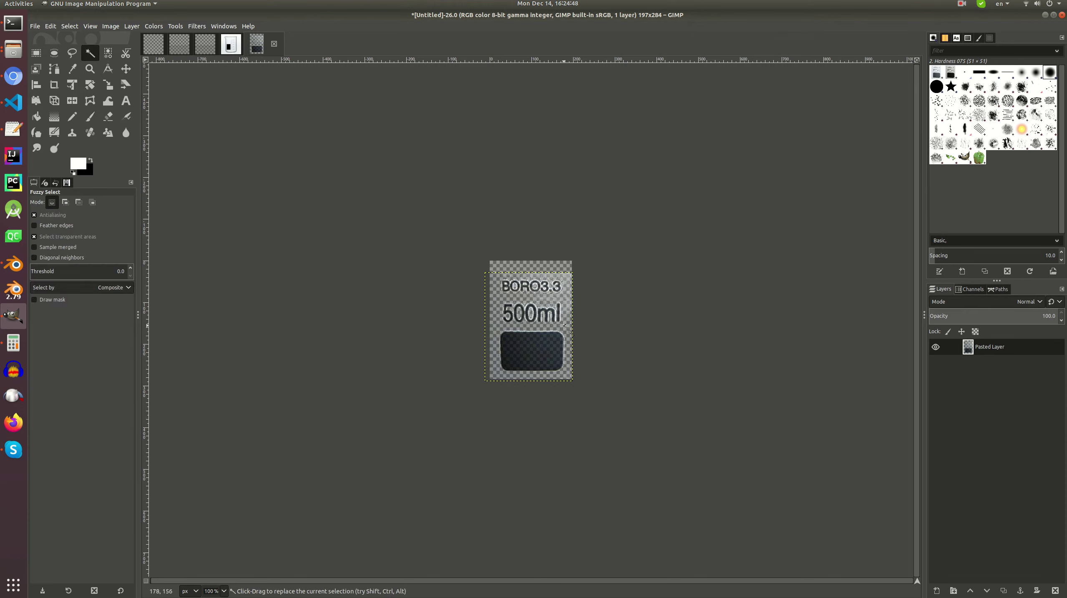
{"action": "key", "text": "r"}
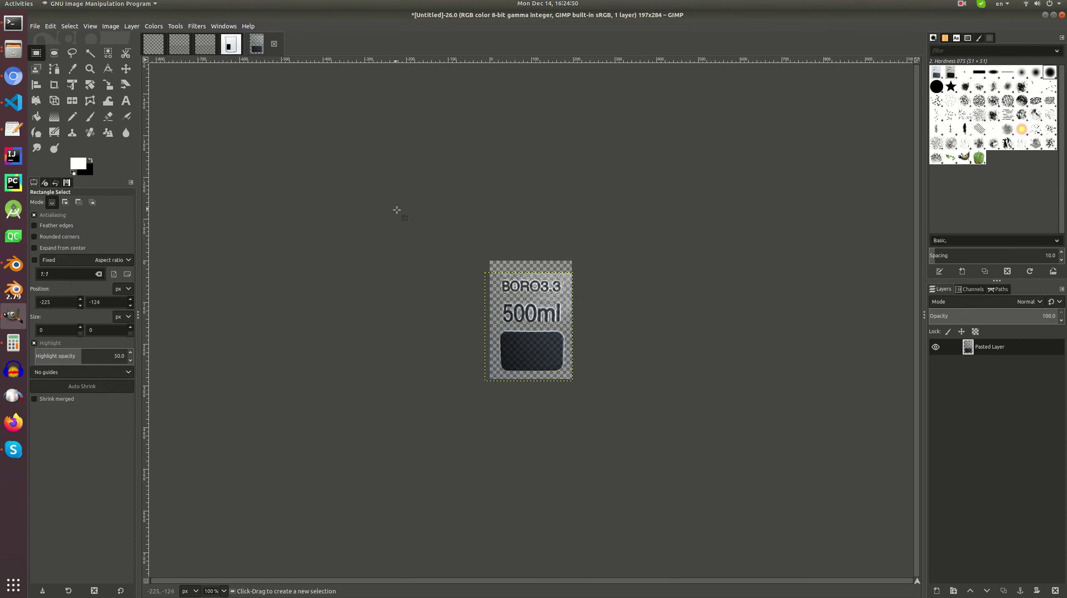
- Close the cut-out label, beaker photo and both UV images, discarding their changes
{"action": "left_click", "coordinate": [276, 44]}
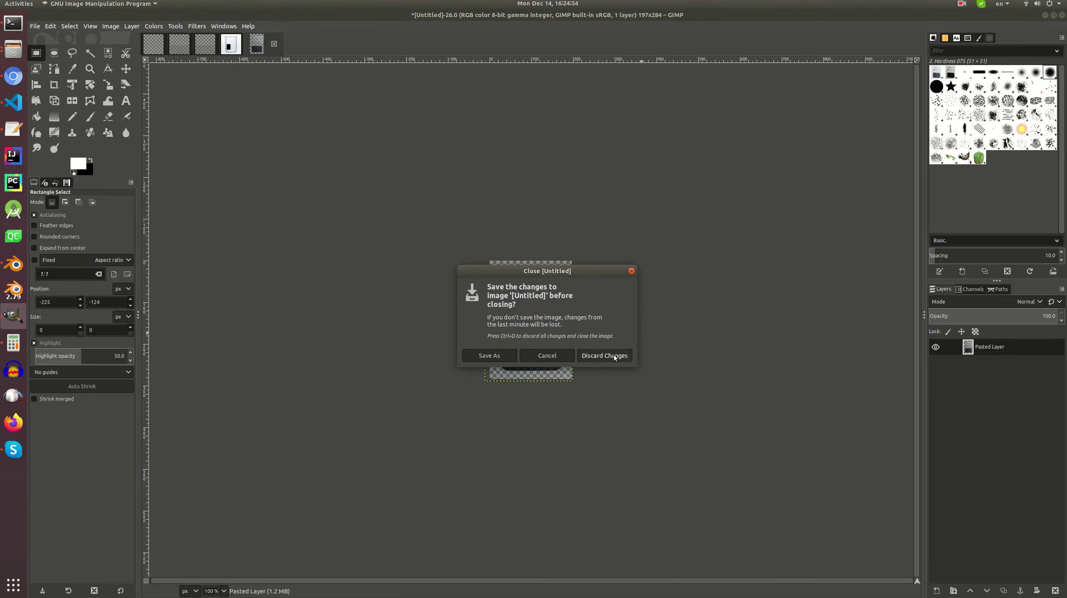
{"action": "left_click", "coordinate": [615, 356]}
{"action": "key", "text": "alt+Tab"}
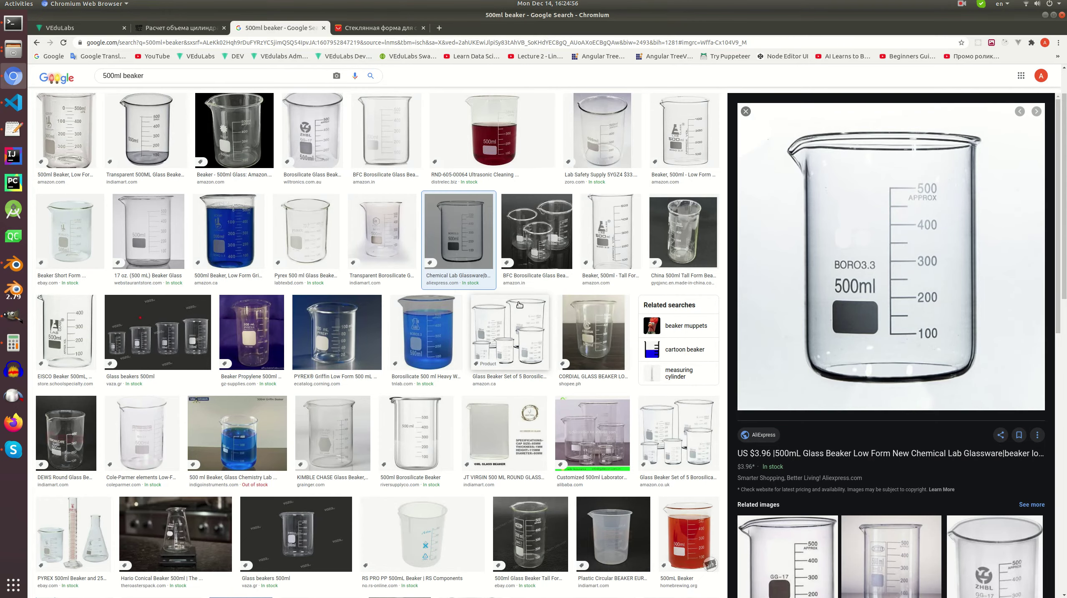
{"action": "key", "text": "alt+Tab"}
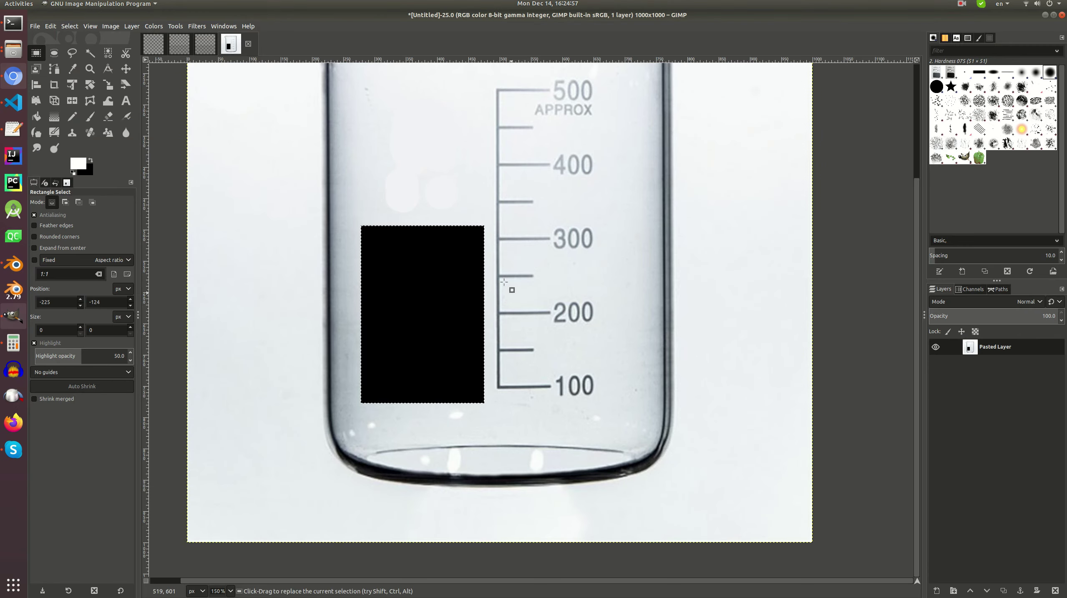
{"action": "left_click", "coordinate": [248, 43]}
{"action": "left_click", "coordinate": [605, 355]}
{"action": "left_click", "coordinate": [222, 43]}
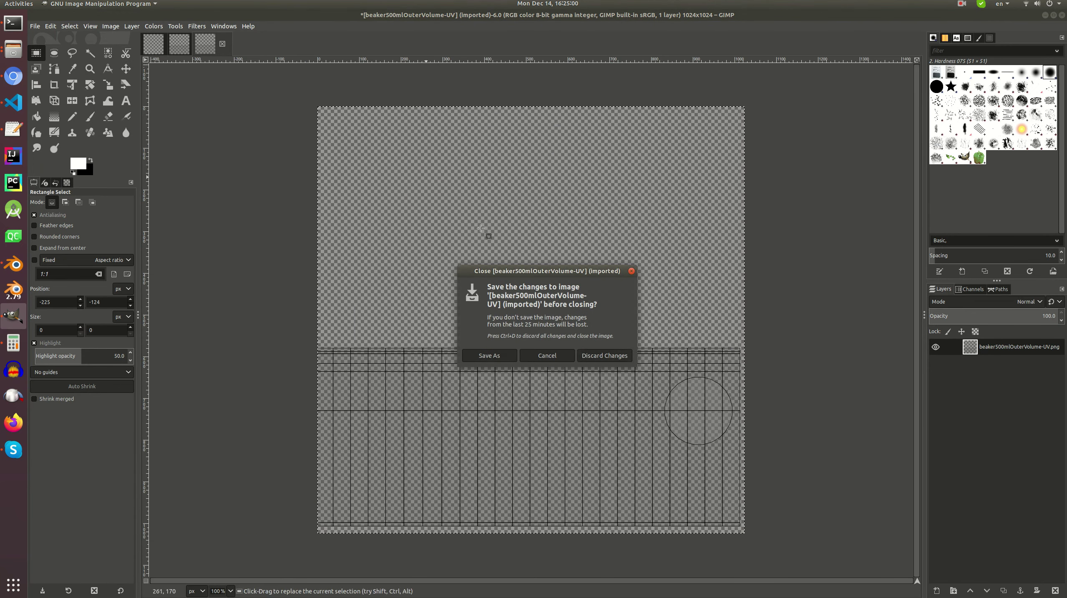
{"action": "left_click", "coordinate": [605, 356]}
{"action": "left_click", "coordinate": [197, 44]}
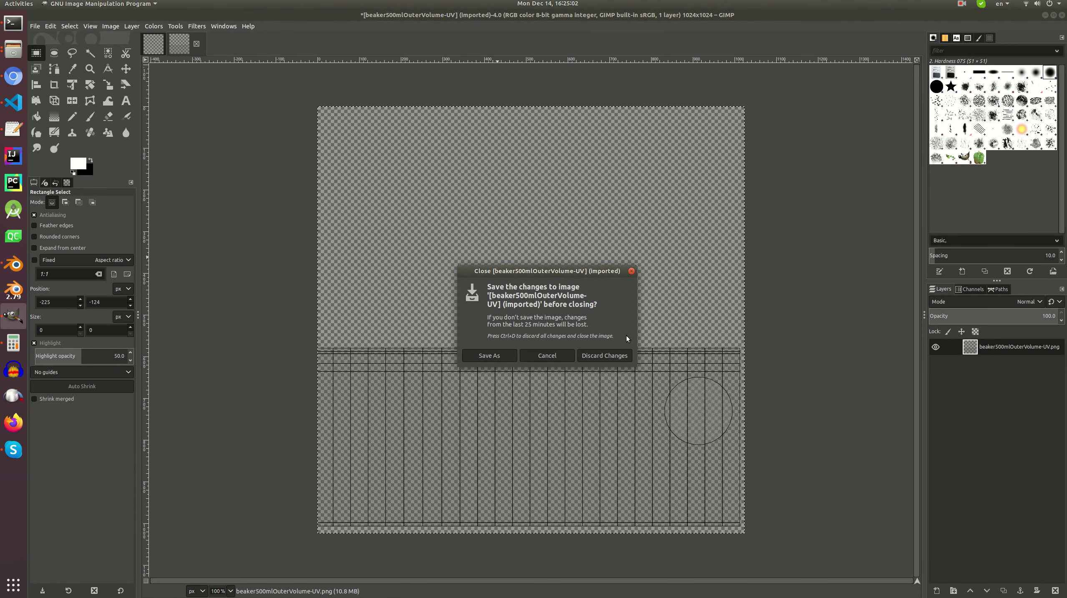
{"action": "left_click", "coordinate": [604, 356]}
{"action": "scroll", "coordinate": [636, 254], "scroll_direction": "left", "scroll_amount": 3}
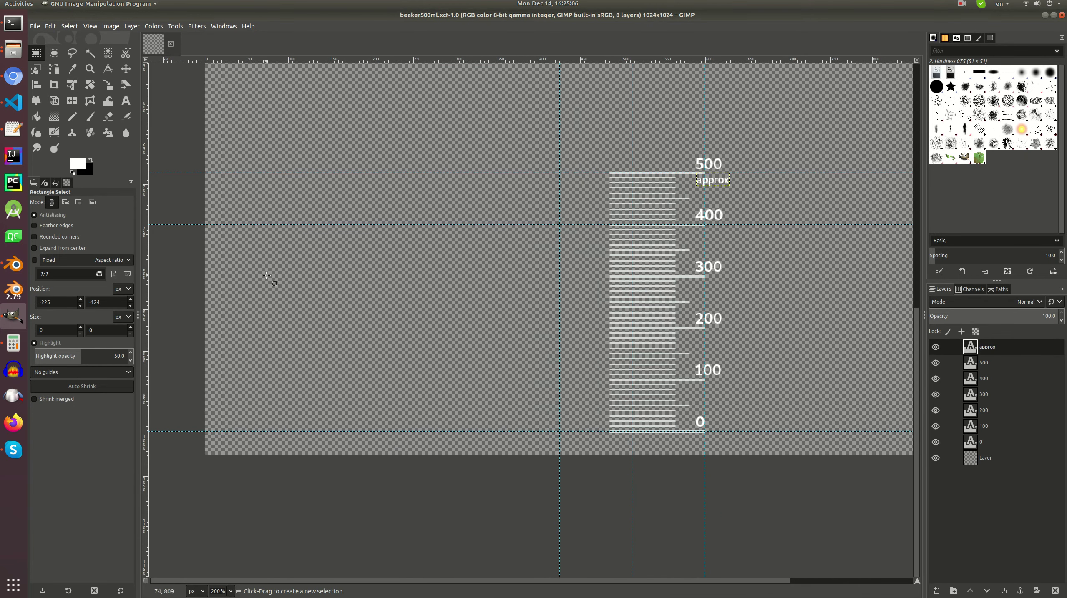
- Draw a rounded-rectangle selection with corner radius 10.3 near the bottom of the scale
{"action": "left_click", "coordinate": [34, 236]}
{"action": "left_click_drag", "start_coordinate": [489, 365], "coordinate": [551, 404]}
{"action": "key", "text": "ctrl+z"}
{"action": "left_click", "coordinate": [42, 250]}
{"action": "left_click_drag", "start_coordinate": [43, 252], "coordinate": [39, 252]}
{"action": "left_click_drag", "start_coordinate": [500, 382], "coordinate": [555, 423]}
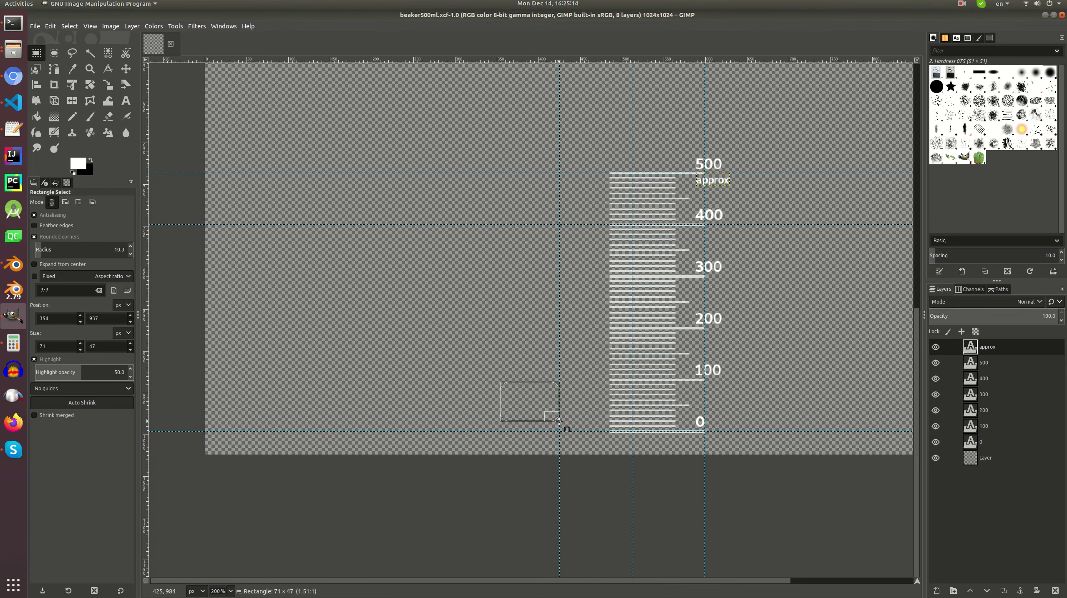
{"action": "left_click_drag", "start_coordinate": [536, 403], "coordinate": [545, 400]}
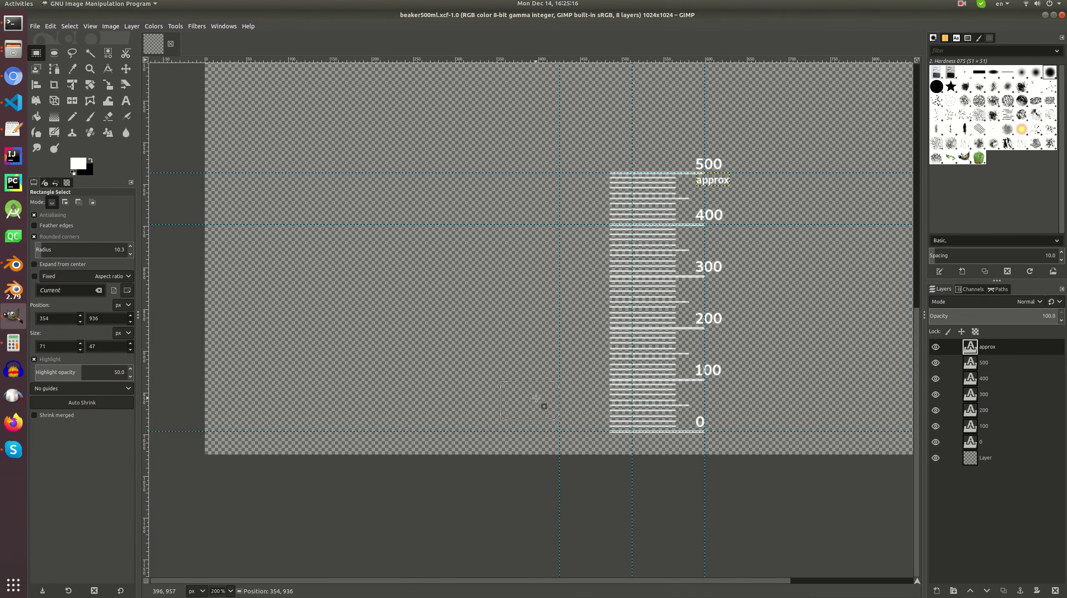
- Pick a light grey from the image and fill the selection on a new Layer #1
{"action": "key", "text": "shift+b"}
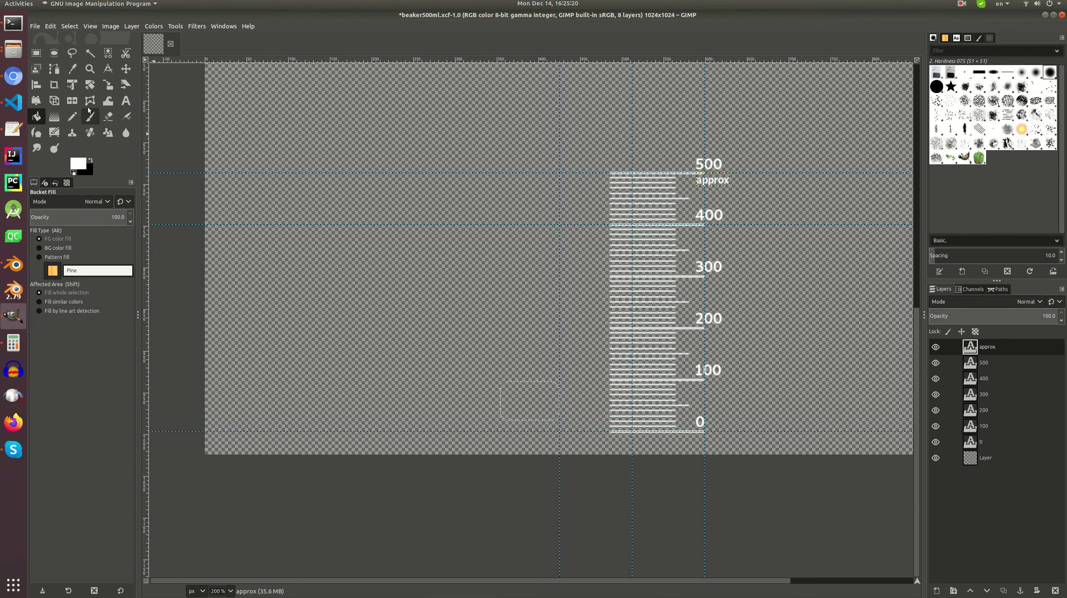
{"action": "left_click", "coordinate": [72, 69]}
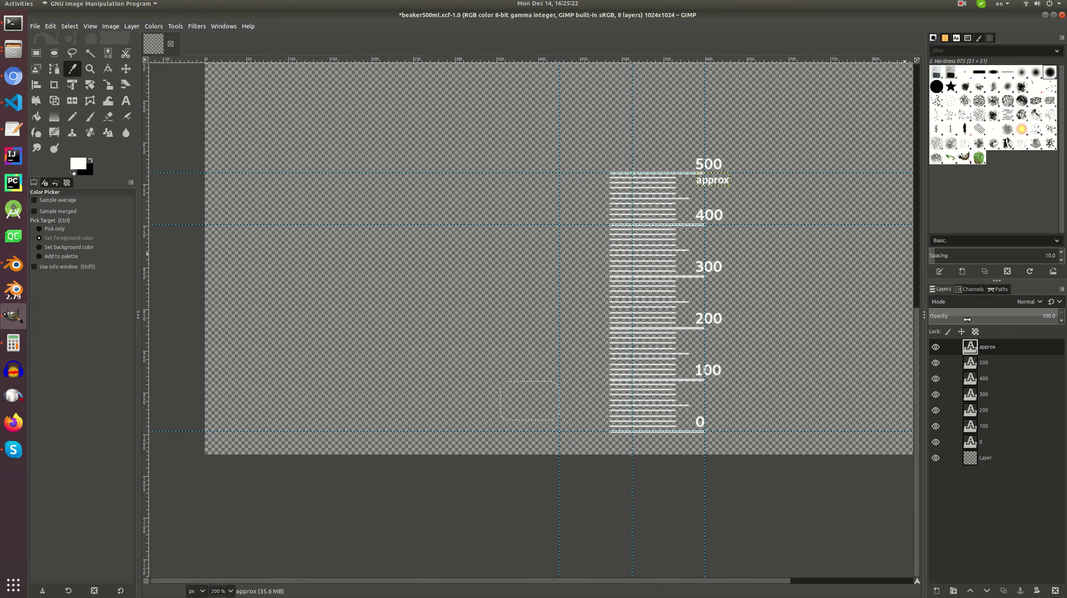
{"action": "left_click", "coordinate": [990, 458]}
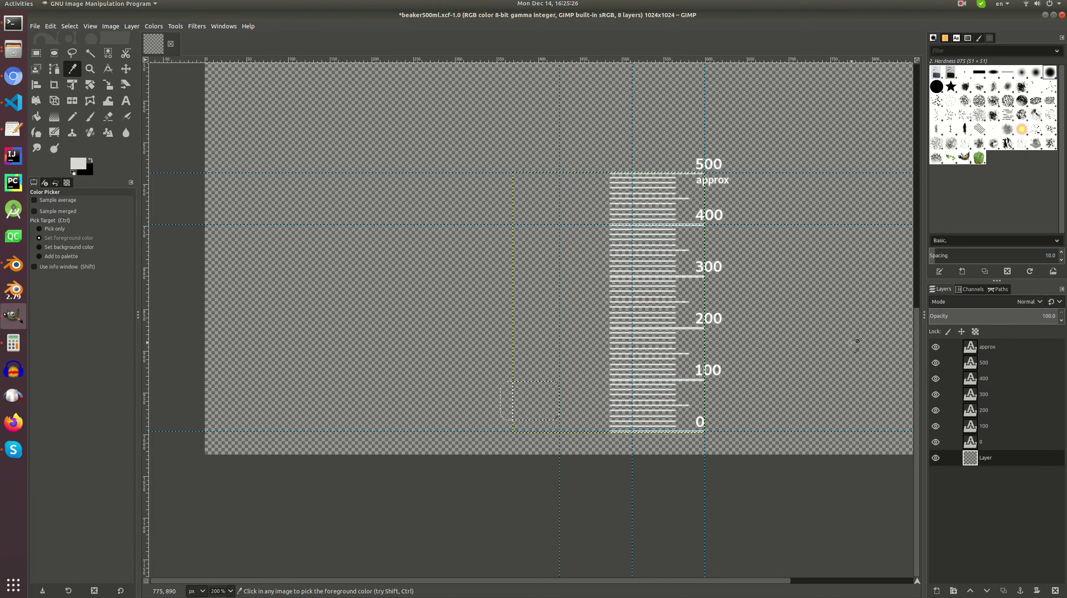
{"action": "left_click", "coordinate": [37, 117]}
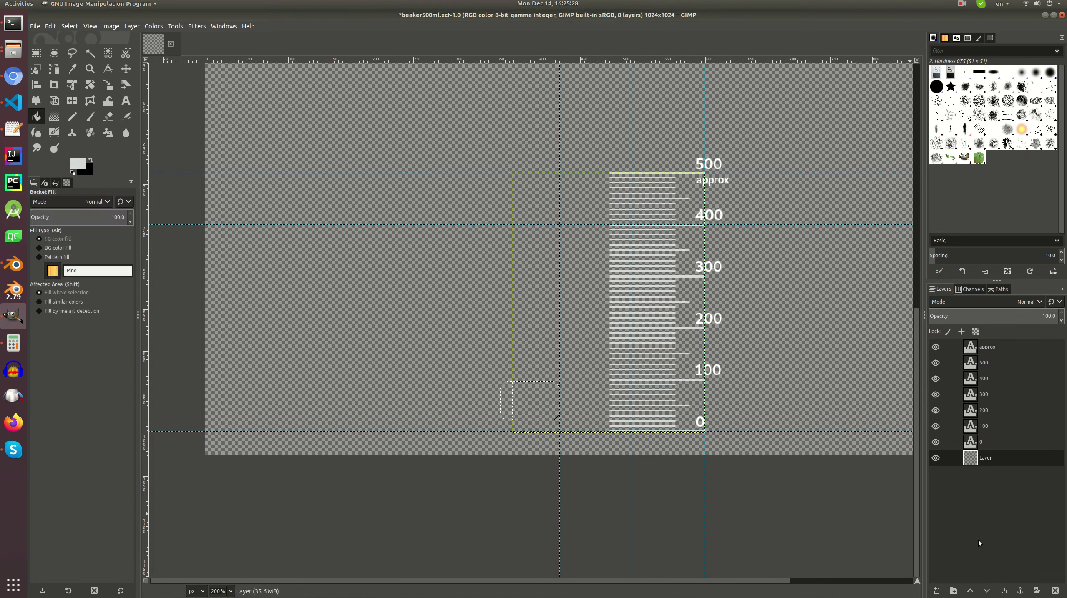
{"action": "left_click", "coordinate": [936, 591]}
{"action": "left_click", "coordinate": [1039, 582]}
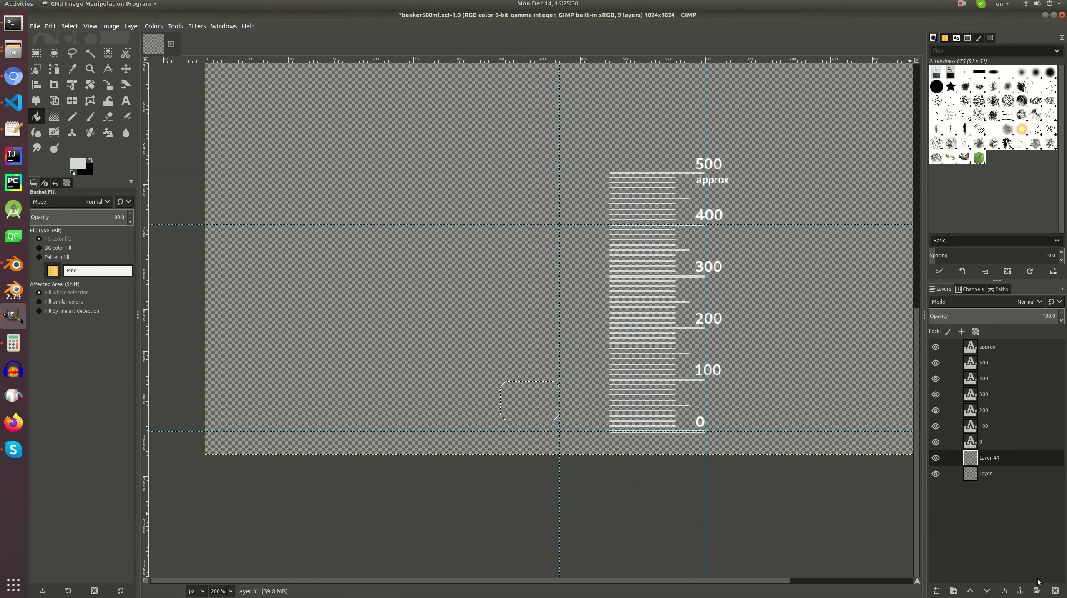
{"action": "left_click", "coordinate": [598, 424]}
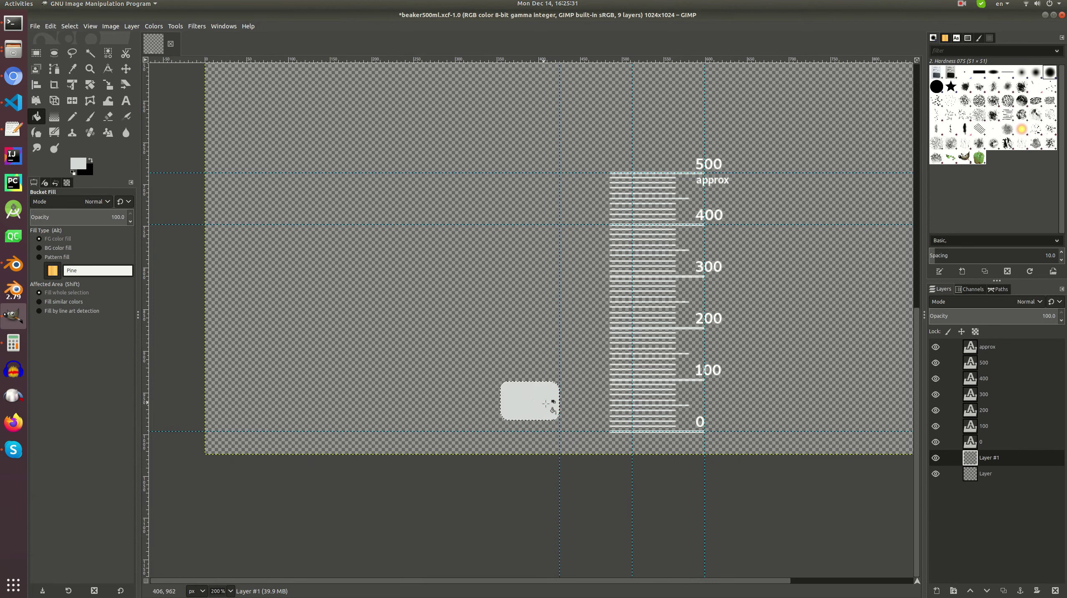
- Clear the rounded selection and start a text box above the grey box
{"action": "left_click", "coordinate": [37, 54]}
{"action": "left_click", "coordinate": [529, 274]}
{"action": "key", "text": "alt+Tab"}
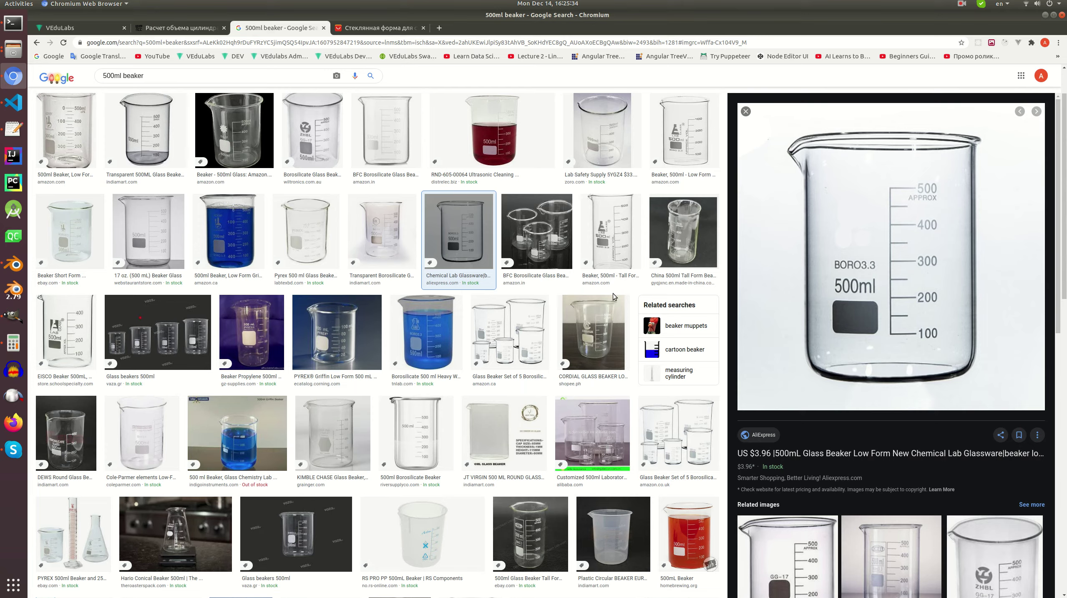
{"action": "key", "text": "alt+Tab"}
{"action": "key", "text": "t"}
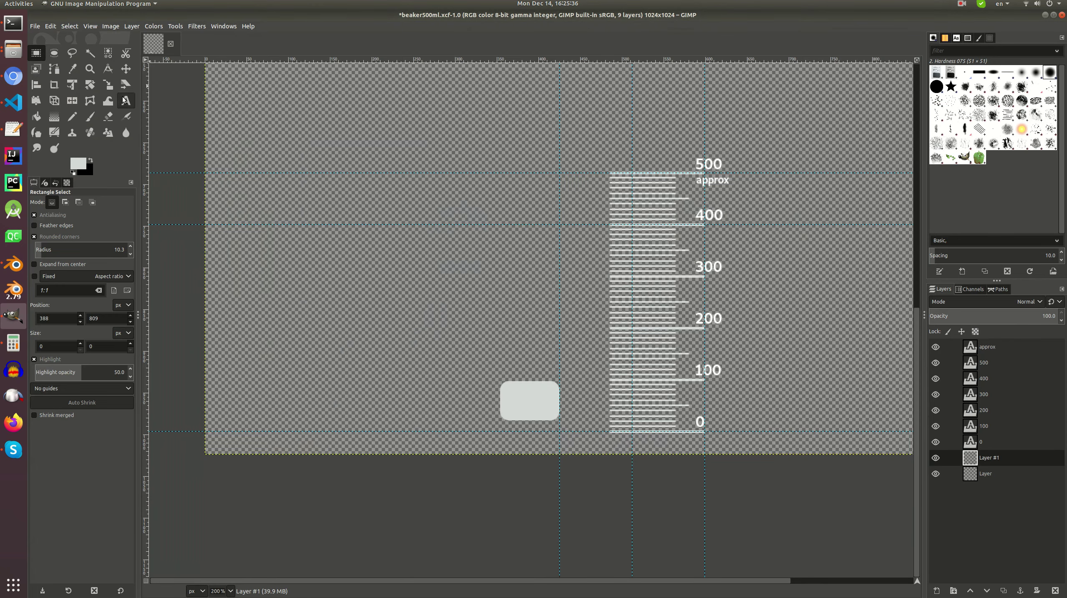
{"action": "left_click", "coordinate": [513, 355]}
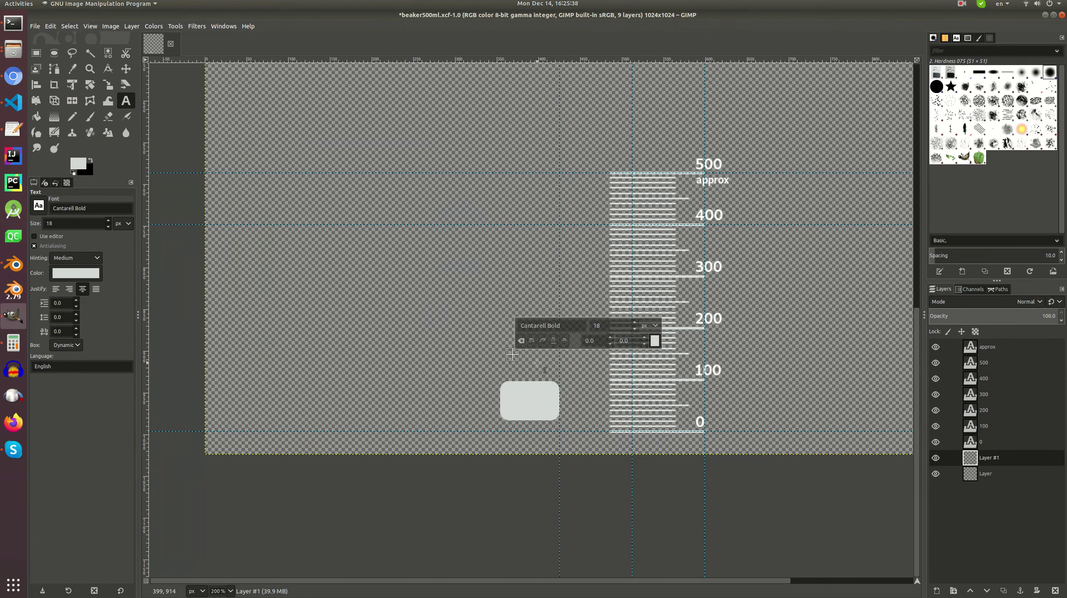
- Type '500ml' at size 22 and shift the label left over the grey box
{"action": "type", "text": "500ml"}
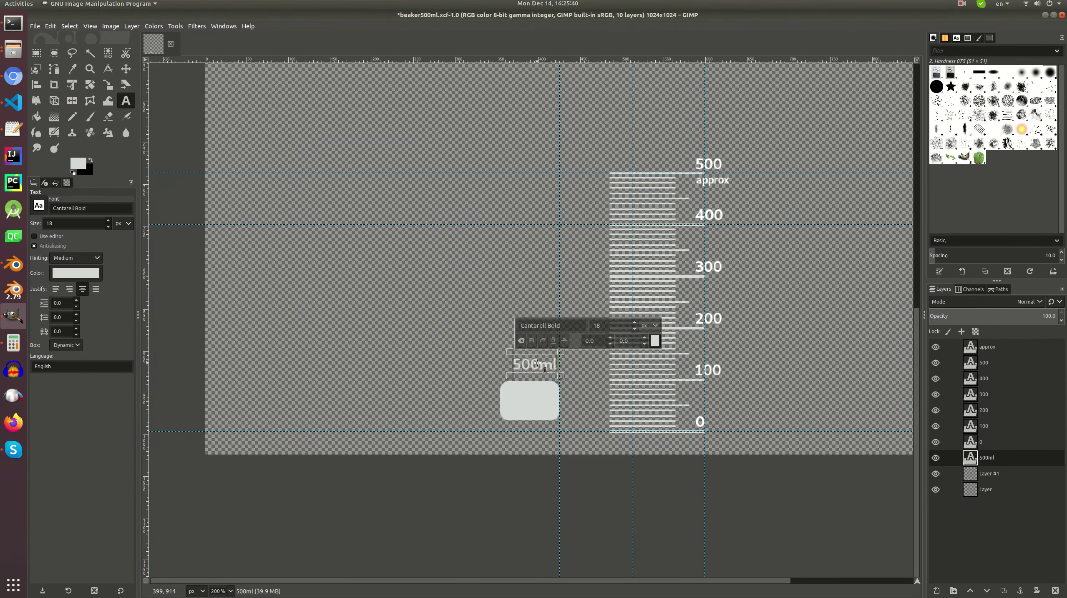
{"action": "left_click", "coordinate": [635, 323]}
{"action": "left_click", "coordinate": [635, 322]}
{"action": "left_click", "coordinate": [634, 323]}
{"action": "left_click", "coordinate": [635, 323]}
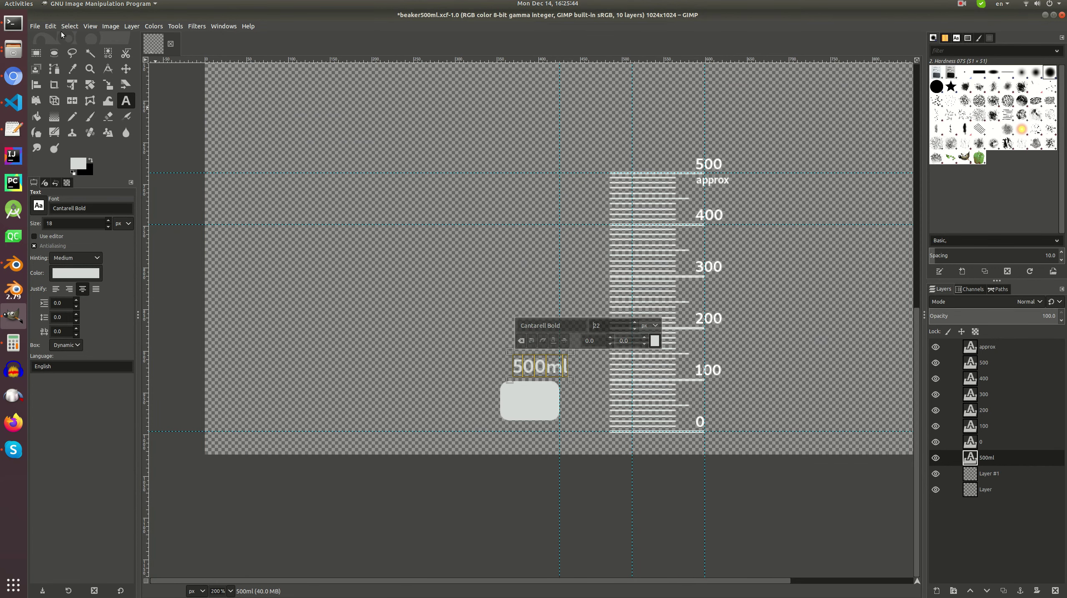
{"action": "left_click", "coordinate": [35, 53]}
{"action": "scroll", "coordinate": [477, 373], "scroll_direction": "up", "scroll_amount": 2, "text": "ctrl"}
{"action": "key", "text": "m"}
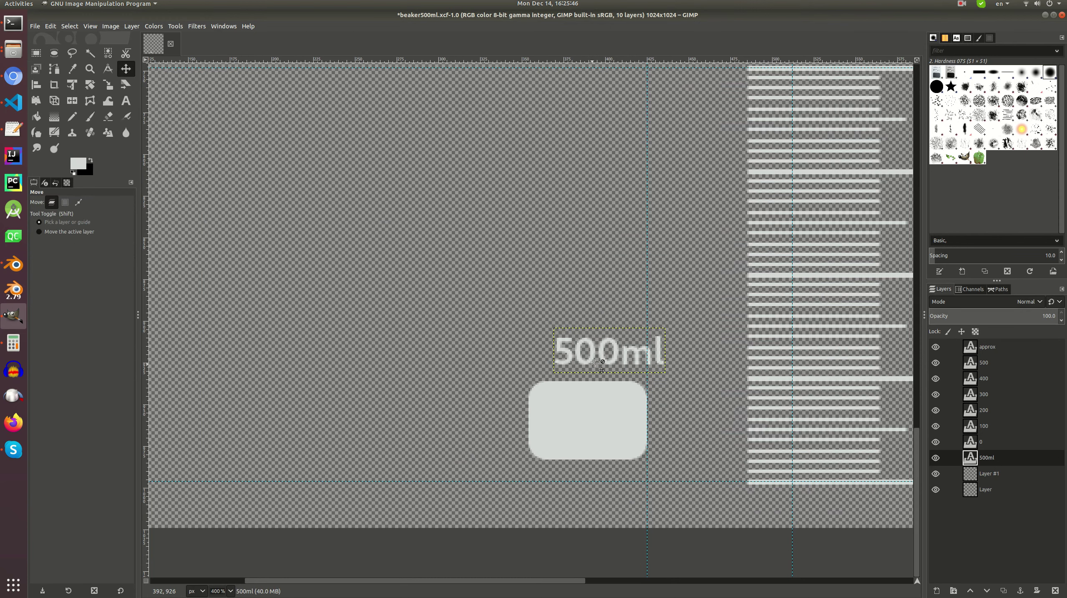
{"action": "left_click_drag", "start_coordinate": [619, 350], "coordinate": [601, 352]}
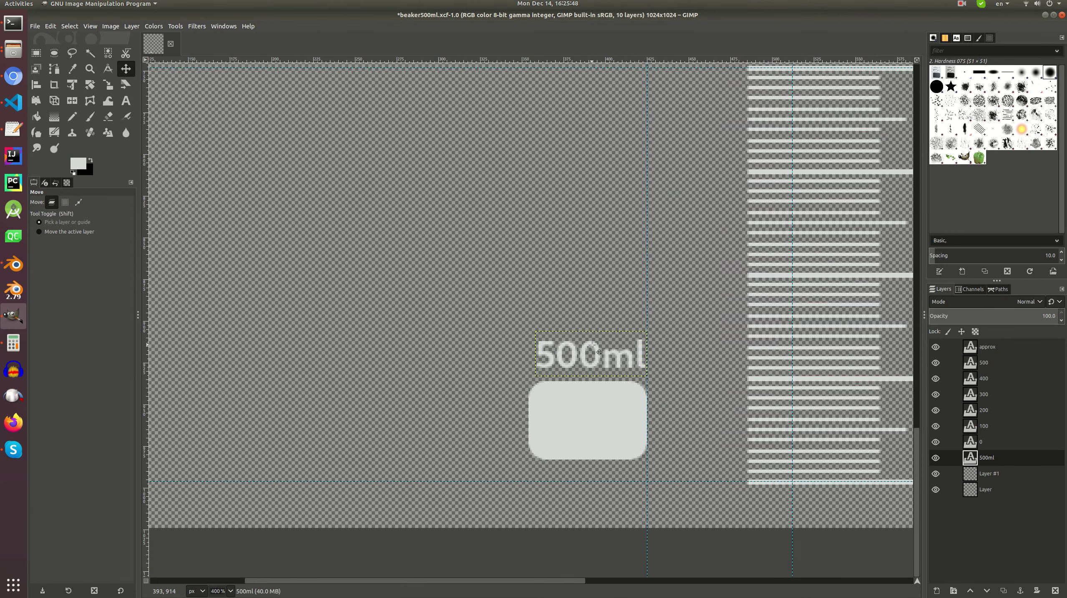
- Save and export the texture PNG, then reload it in Blender to inspect the label
{"action": "scroll", "coordinate": [633, 371], "scroll_direction": "down", "scroll_amount": 1, "text": "ctrl"}
{"action": "scroll", "coordinate": [629, 369], "scroll_direction": "down", "scroll_amount": 2, "text": "ctrl"}
{"action": "key", "text": "ctrl+s"}
{"action": "key", "text": "ctrl+e"}
{"action": "key", "text": "alt+Tab"}
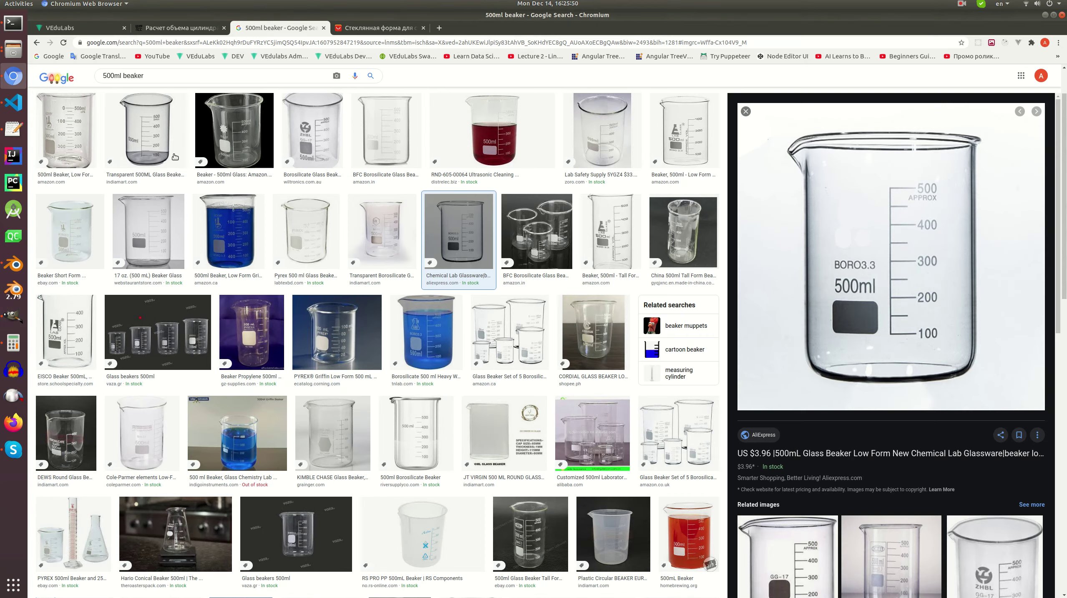
{"action": "left_click", "coordinate": [13, 264]}
{"action": "key", "text": "alt+r"}
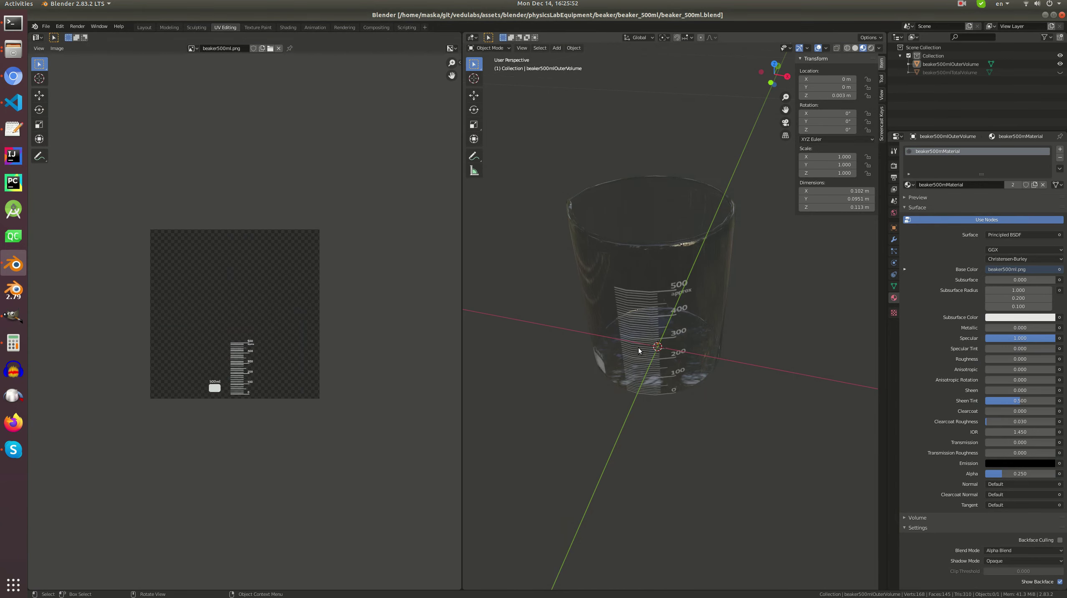
{"action": "mouse_move", "coordinate": [628, 318]}
{"action": "middle_mouse_down"}
{"action": "mouse_move", "coordinate": [654, 299]}
{"action": "mouse_move", "coordinate": [621, 304]}
{"action": "mouse_move", "coordinate": [672, 309]}
{"action": "mouse_move", "coordinate": [626, 298]}
{"action": "middle_mouse_up"}
{"action": "key", "text": "alt+Tab"}
{"action": "key", "text": "alt+Tab"}
{"action": "left_click", "coordinate": [14, 317]}
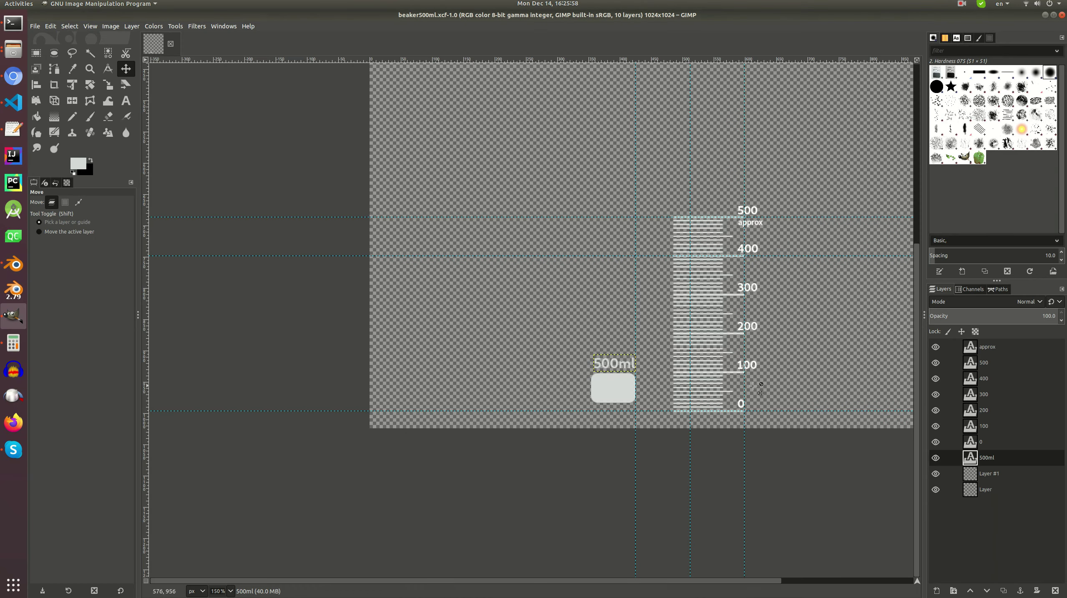
- Link the 500ml text with Layer #1, move both upward, save, and check the beaker in Blender
{"action": "left_click", "coordinate": [948, 463]}
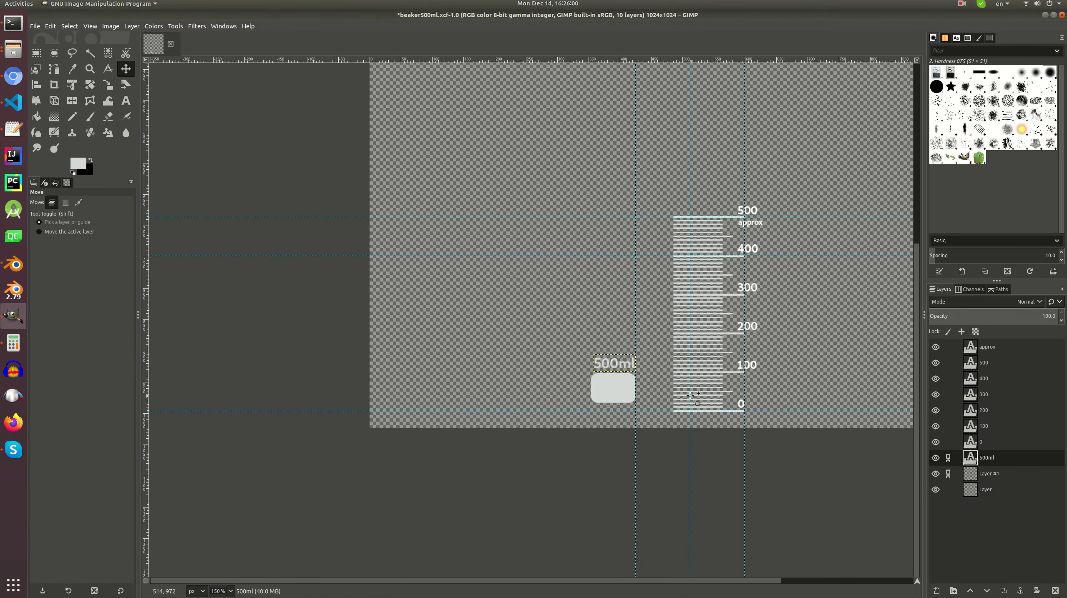
{"action": "left_click", "coordinate": [970, 472]}
{"action": "left_click_drag", "start_coordinate": [618, 382], "coordinate": [618, 289]}
{"action": "key", "text": "ctrl+s"}
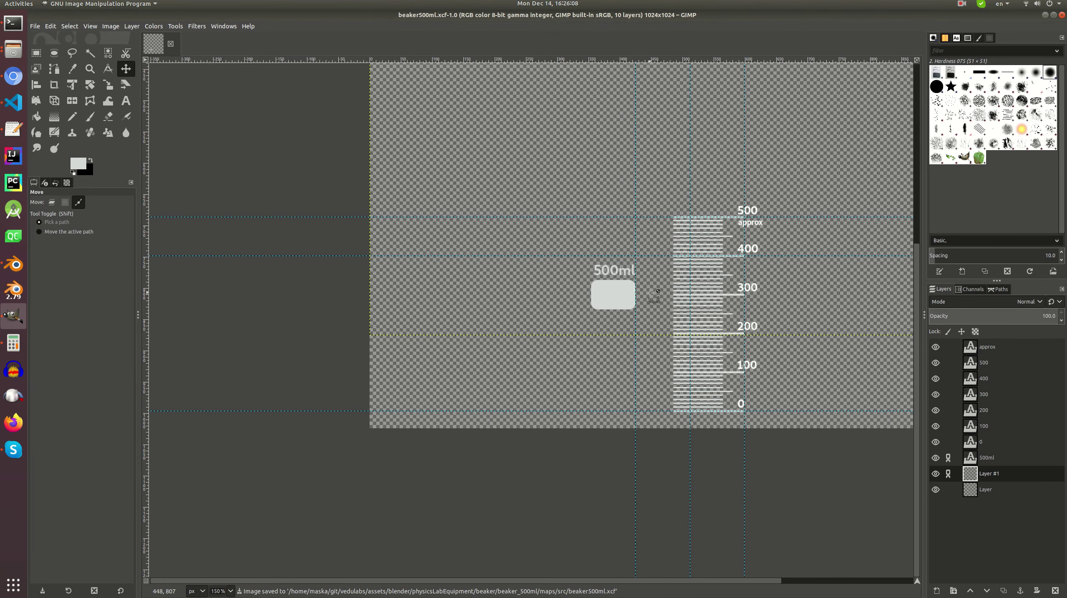
{"action": "key", "text": "alt+Tab"}
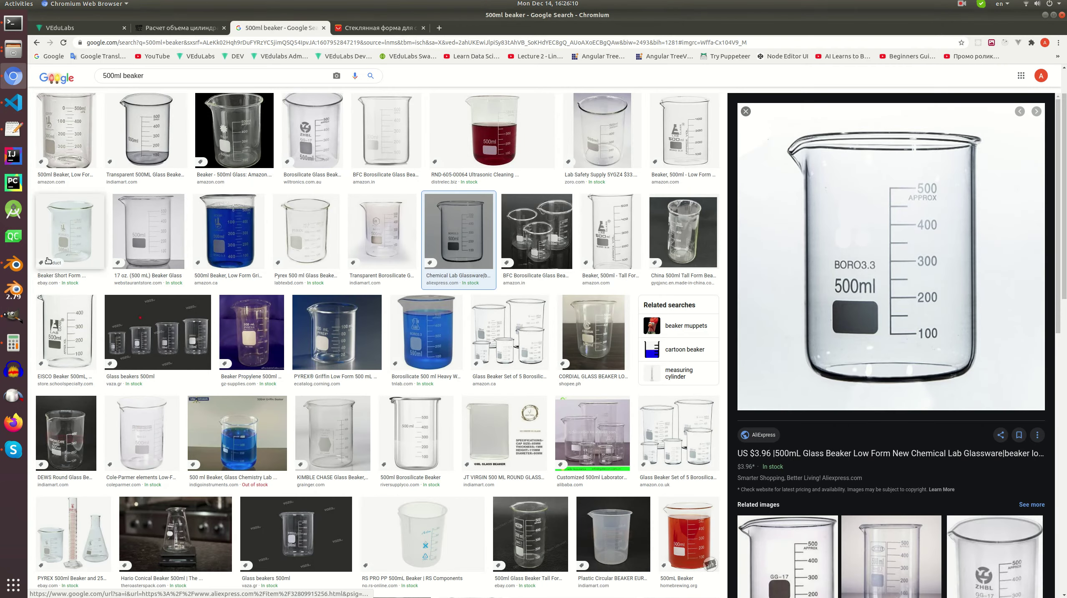
{"action": "key", "text": "alt+Tab"}
{"action": "middle_click_drag", "start_coordinate": [620, 273], "coordinate": [676, 277]}
- Save the blend file and briefly enter and leave Edit Mode on the outer beaker
{"action": "key", "text": "ctrl+s"}
{"action": "scroll", "coordinate": [734, 240], "scroll_direction": "up", "scroll_amount": 3}
{"action": "scroll", "coordinate": [722, 252], "scroll_direction": "down", "scroll_amount": 3}
{"action": "left_click", "coordinate": [673, 271]}
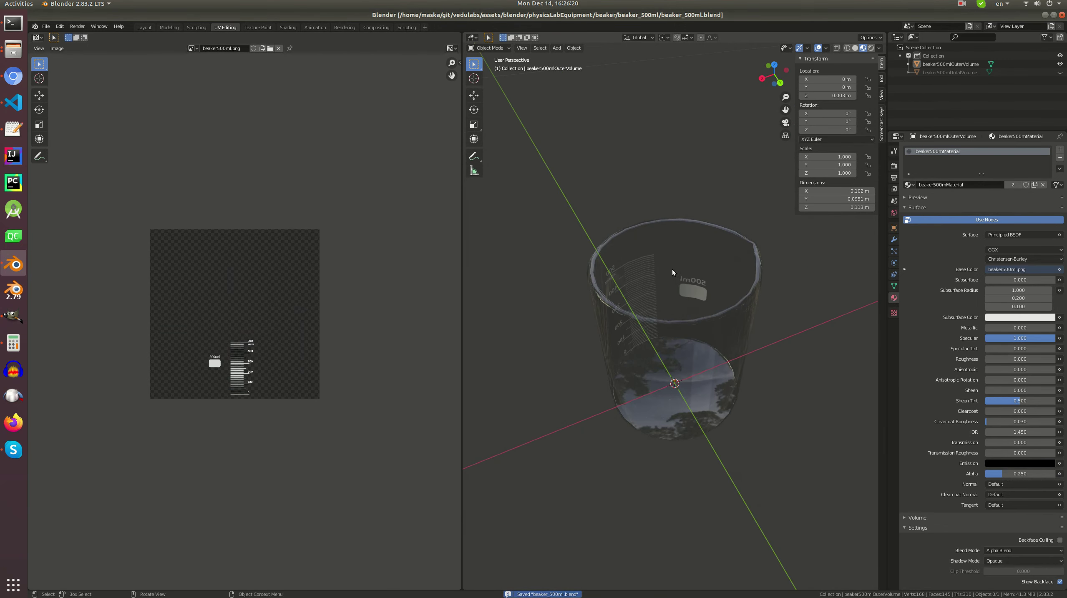
{"action": "key", "text": "Tab"}
{"action": "scroll", "coordinate": [659, 271], "scroll_direction": "up", "scroll_amount": 1}
{"action": "key", "text": "Tab"}
{"action": "middle_click_drag", "start_coordinate": [791, 337], "coordinate": [726, 297]}
{"action": "key", "text": "ctrl+s"}
{"action": "scroll", "coordinate": [759, 295], "scroll_direction": "up", "scroll_amount": 2}
{"action": "scroll", "coordinate": [726, 296], "scroll_direction": "down", "scroll_amount": 3}
- Unhide beaker500mlTotalVolume and unwrap its mesh in Edit Mode
{"action": "left_click", "coordinate": [1025, 74]}
{"action": "left_click", "coordinate": [1059, 73]}
{"action": "middle_click_drag", "start_coordinate": [697, 228], "coordinate": [717, 242]}
{"action": "key", "text": "Tab"}
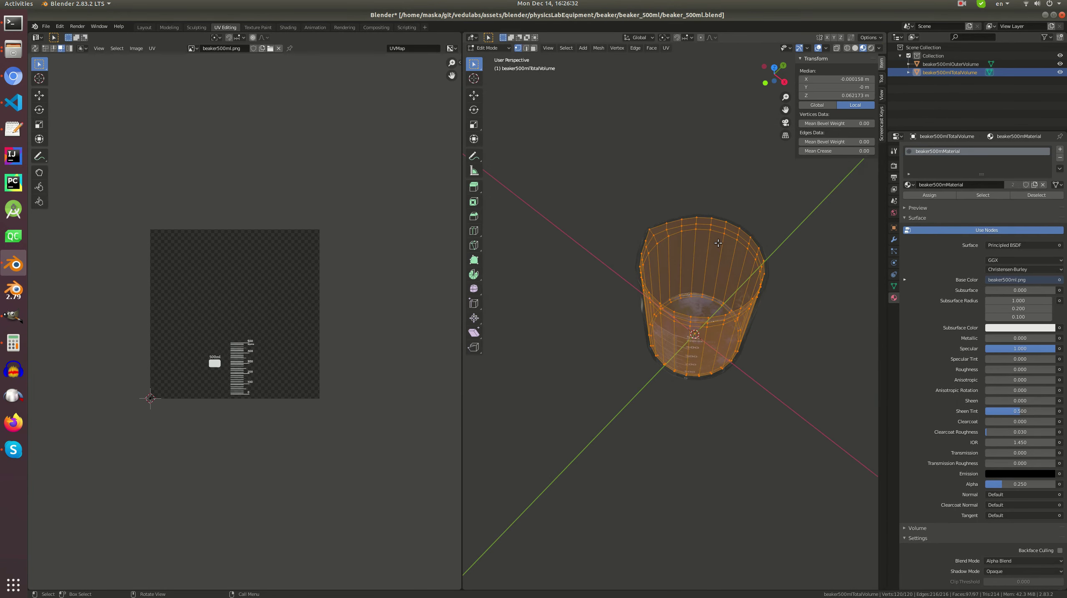
{"action": "key", "text": "u"}
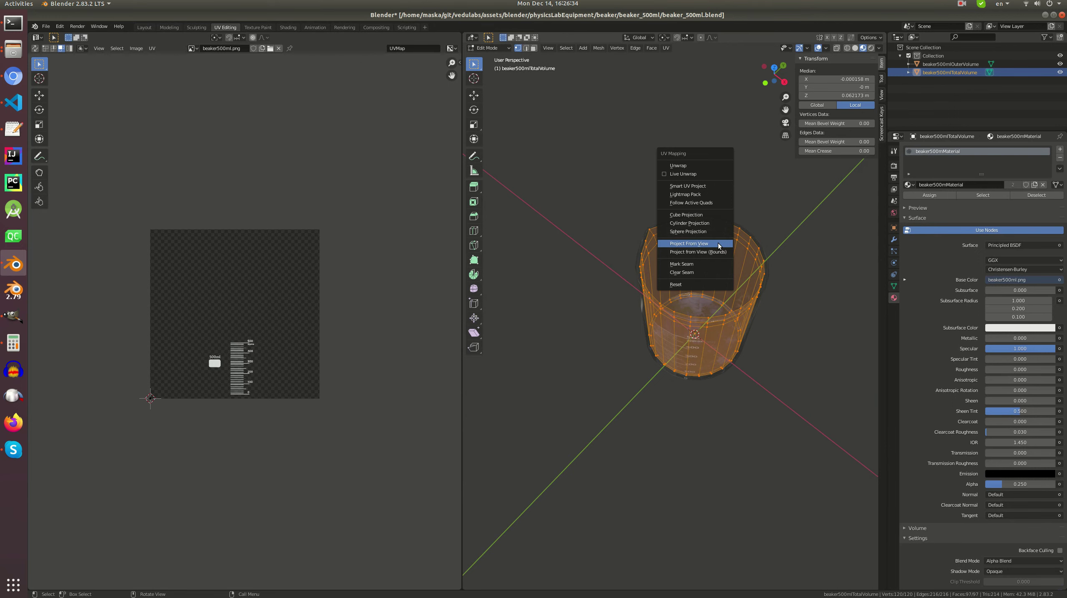
{"action": "left_click", "coordinate": [693, 166]}
- Deselect all and select one vertical edge loop on the beaker's side
{"action": "middle_click_drag", "start_coordinate": [693, 167], "coordinate": [793, 246]}
{"action": "key", "text": "alt+a"}
{"action": "left_click", "coordinate": [688, 218], "text": "alt"}
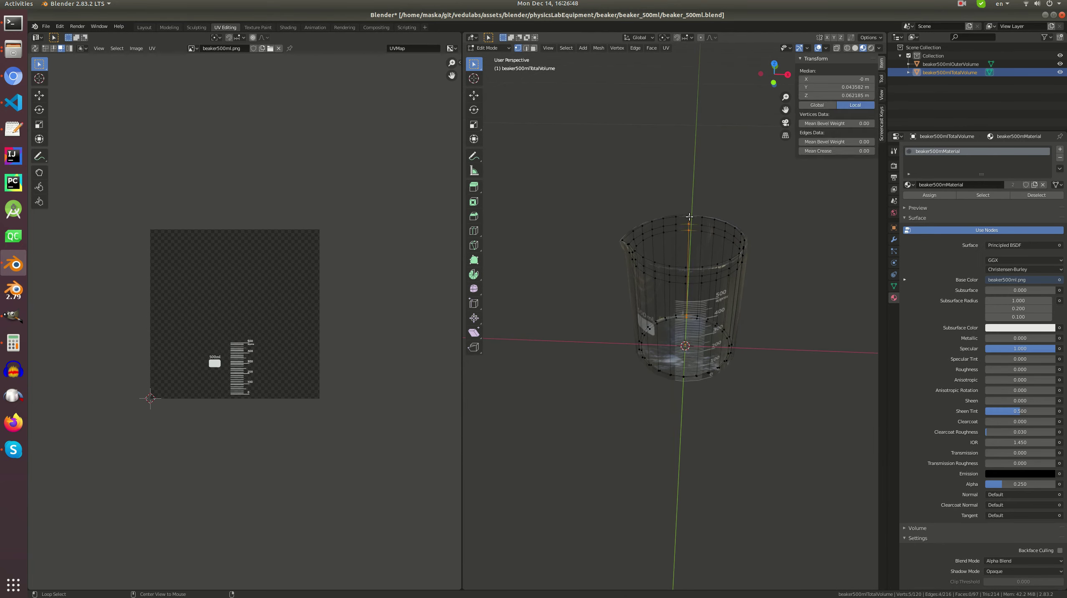
- Mark seams on the side edge loop and bottom rim, then re-unwrap the whole mesh
{"action": "middle_click_drag", "start_coordinate": [714, 239], "coordinate": [711, 282]}
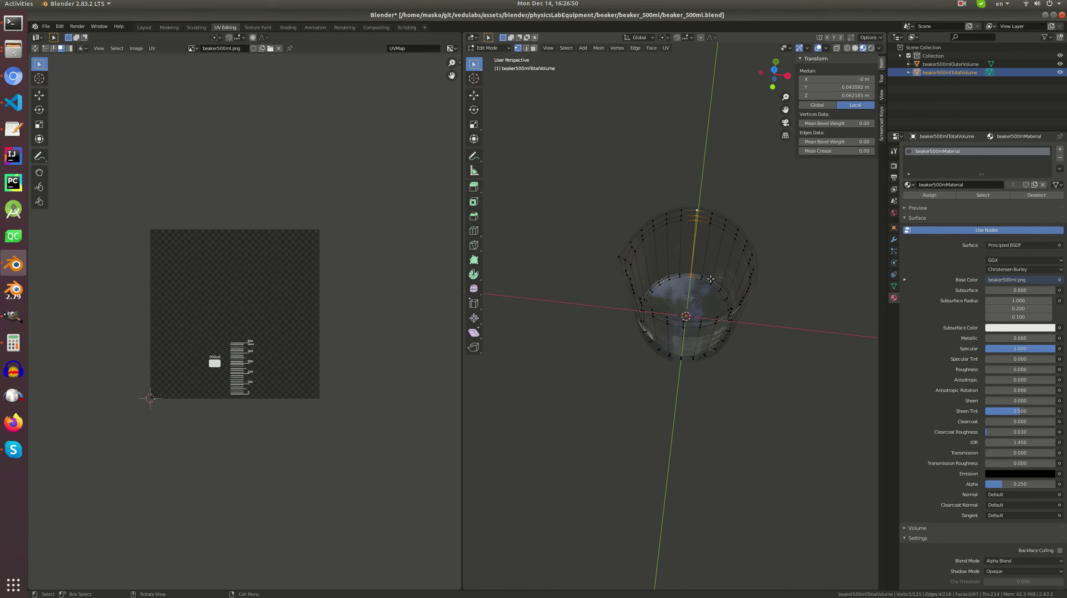
{"action": "key", "text": "ctrl+e"}
{"action": "left_click", "coordinate": [708, 272]}
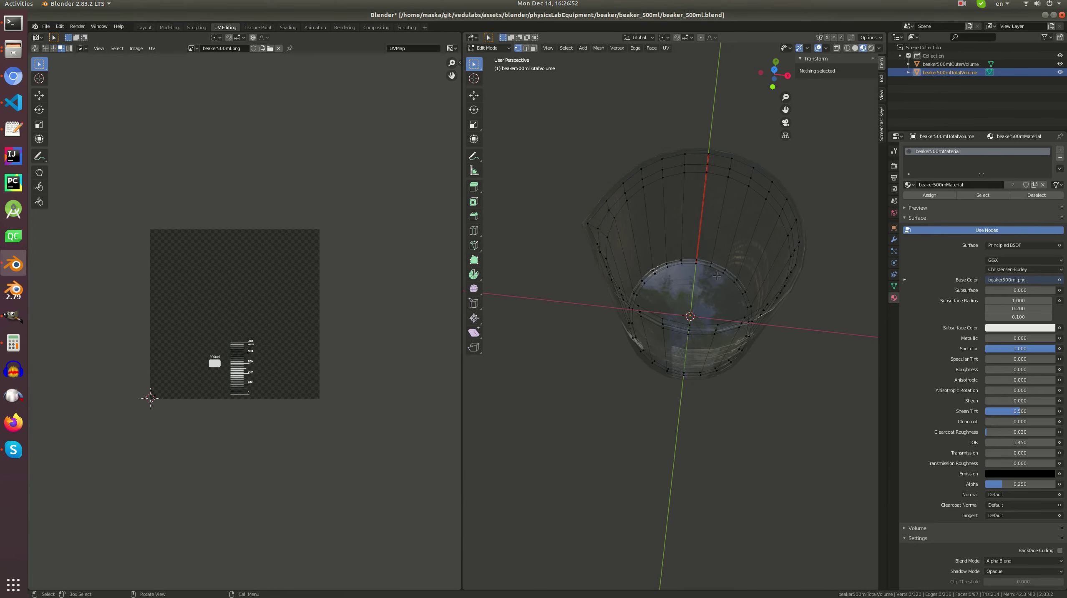
{"action": "left_click", "coordinate": [720, 273], "text": "alt"}
{"action": "key", "text": "ctrl+e"}
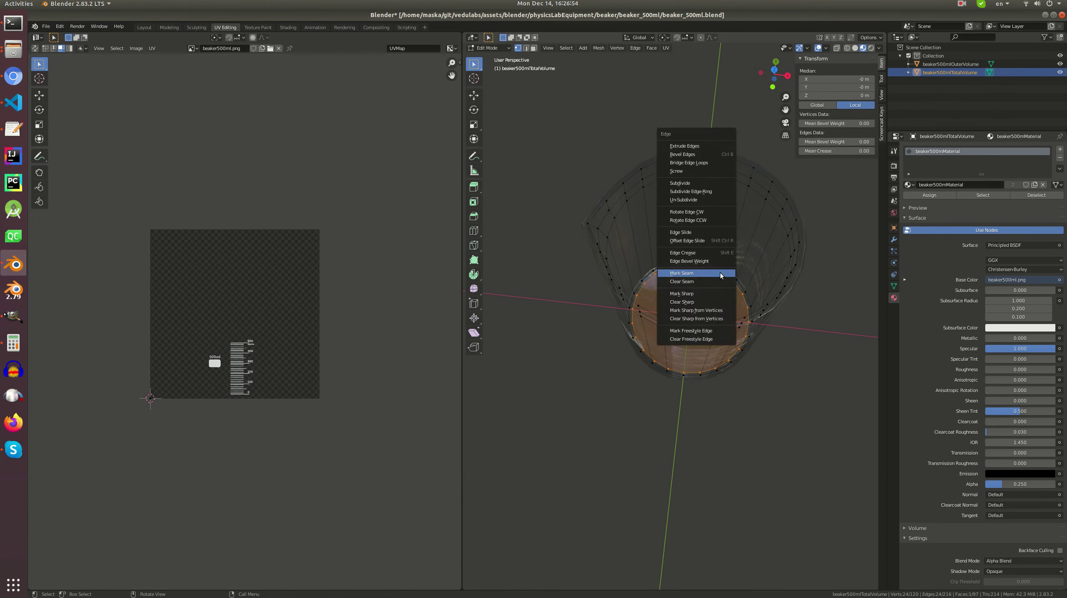
{"action": "left_click", "coordinate": [720, 273]}
{"action": "key", "text": "a"}
{"action": "key", "text": "u"}
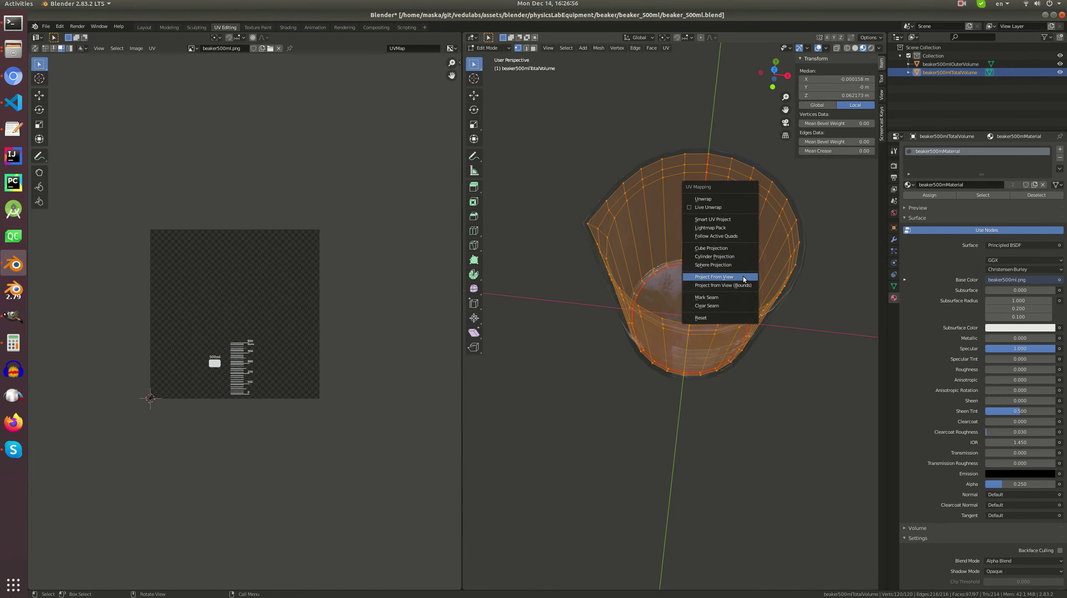
{"action": "left_click", "coordinate": [741, 209]}
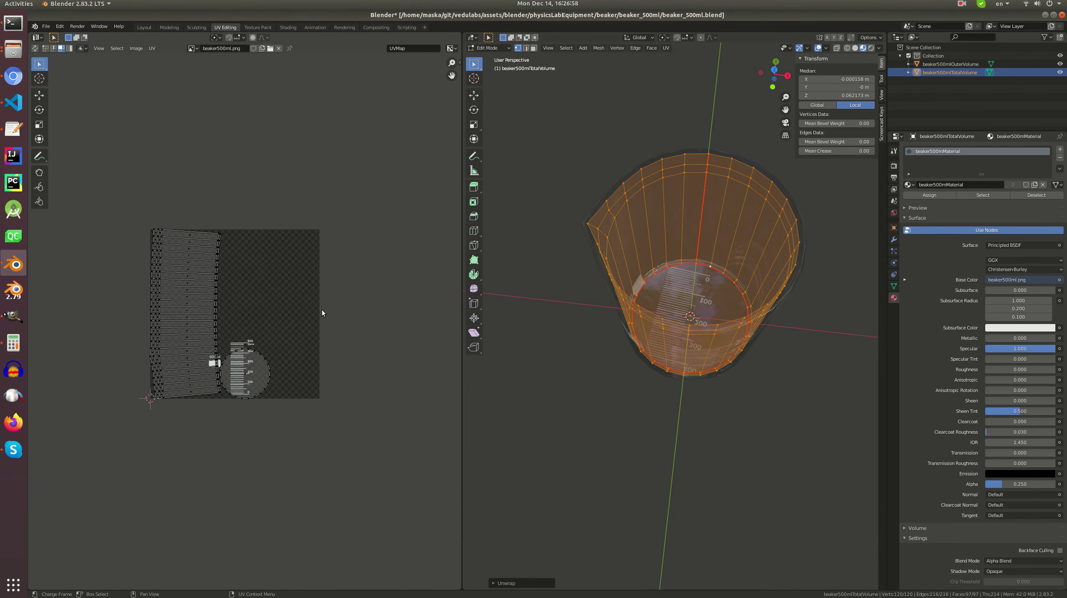
- Rotate the UV islands 90°, move the circular bottom island above the texture, and select the side strip
{"action": "type", "text": "ar90"}
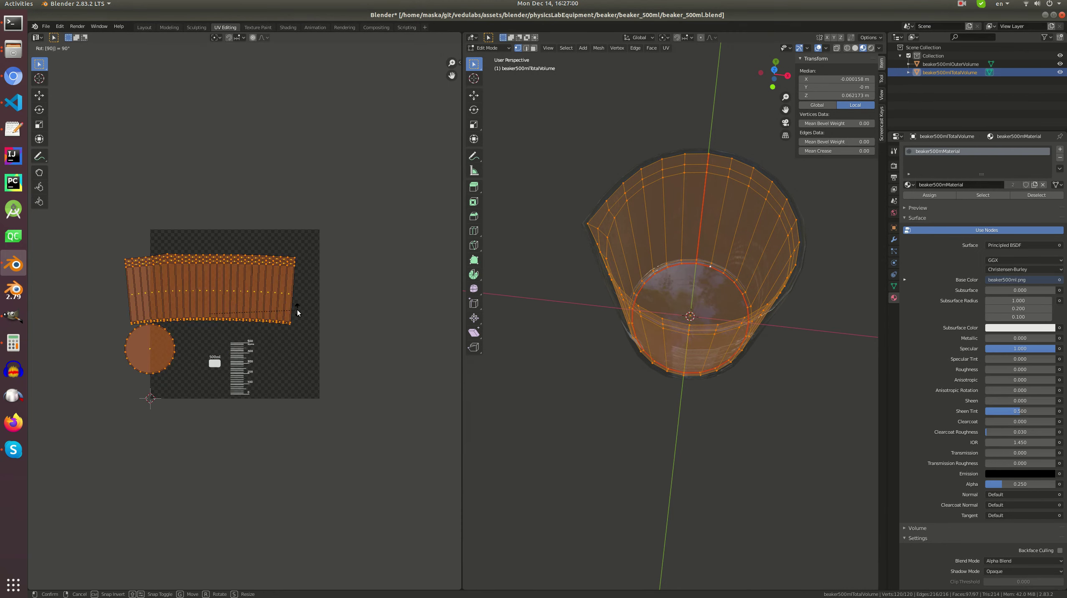
{"action": "key", "text": "Return"}
{"action": "key", "text": "4"}
{"action": "key", "text": "g"}
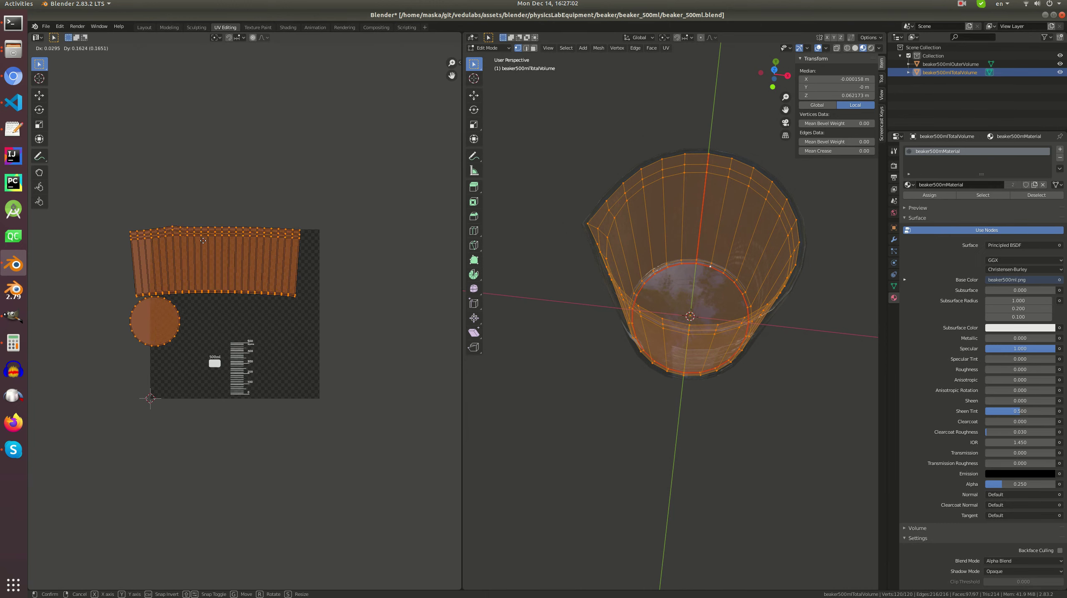
{"action": "left_click", "coordinate": [145, 338]}
{"action": "left_click", "coordinate": [139, 350]}
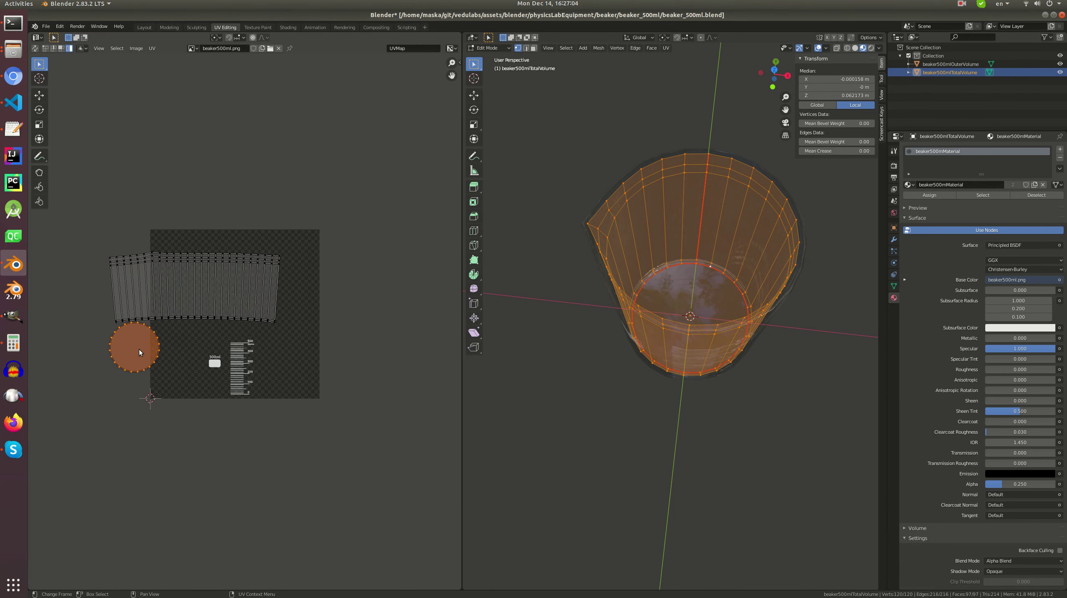
{"action": "key", "text": "g"}
{"action": "left_click", "coordinate": [261, 128]}
{"action": "left_click", "coordinate": [201, 262]}
- Move the beaker side-strip UV island below the texture
{"action": "key", "text": "g"}
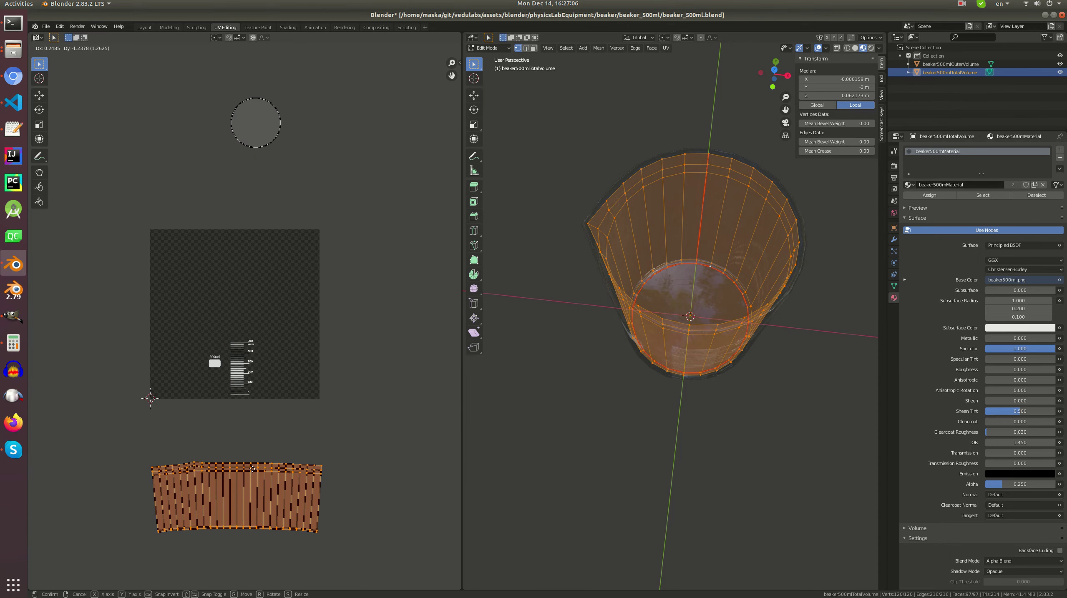
{"action": "left_click", "coordinate": [252, 469]}
{"action": "scroll", "coordinate": [252, 465], "scroll_direction": "up", "scroll_amount": 2}
{"action": "middle_click_drag", "start_coordinate": [252, 465], "coordinate": [299, 221]}
{"action": "scroll", "coordinate": [319, 220], "scroll_direction": "up", "scroll_amount": 2}
- Flatten a stray UV column into a straight vertical line by scaling X to 0
{"action": "left_click", "coordinate": [334, 210]}
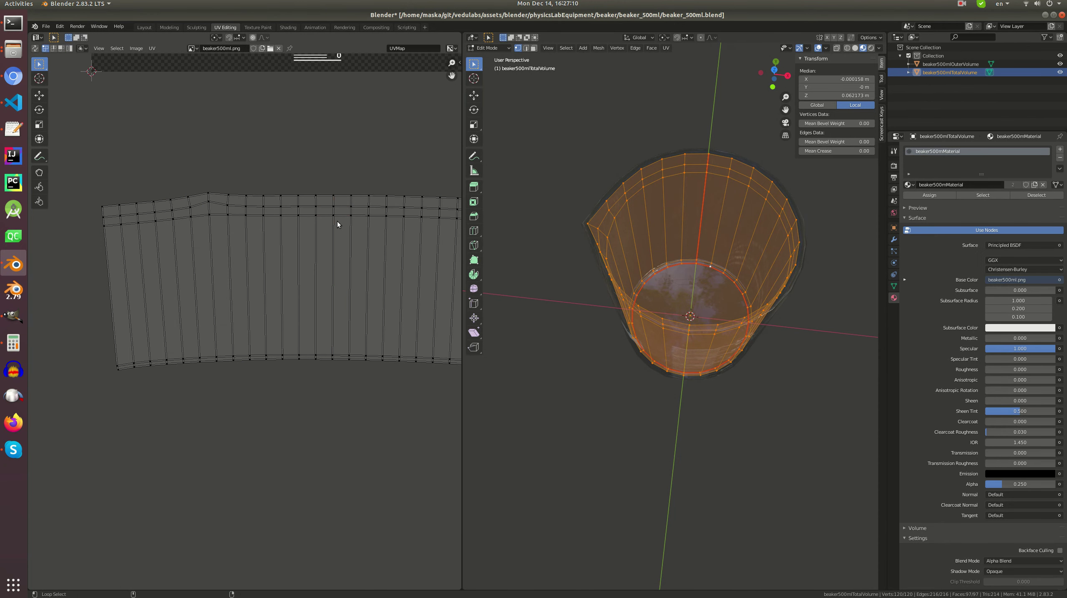
{"action": "key", "text": "s"}
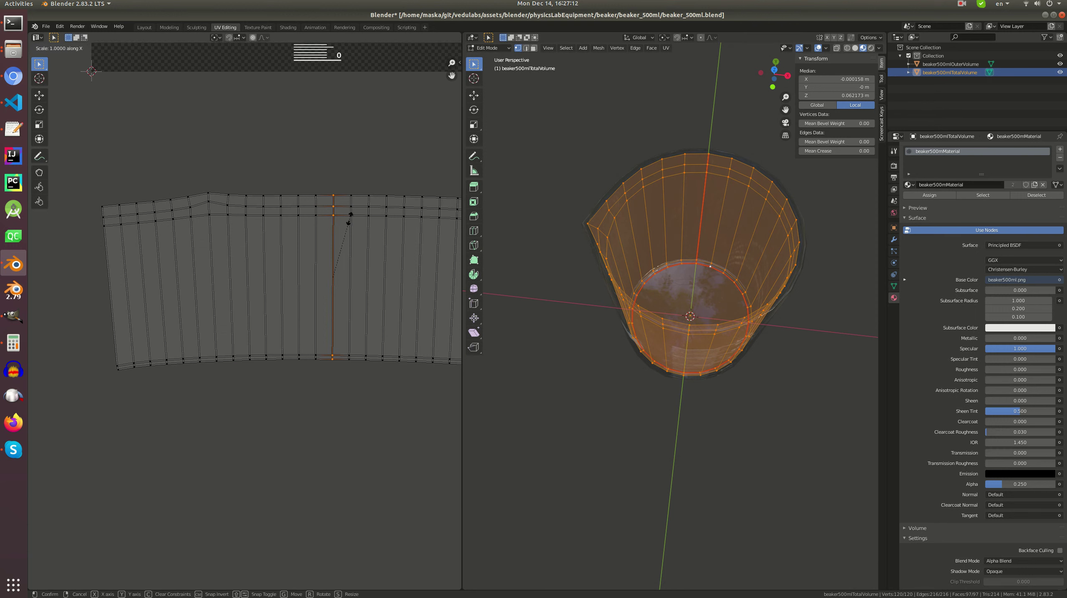
{"action": "key", "text": "Escape"}
{"action": "left_click", "coordinate": [351, 212]}
{"action": "key", "text": "s"}
{"action": "key", "text": "x"}
{"action": "key", "text": "0"}
{"action": "key", "text": "Return"}
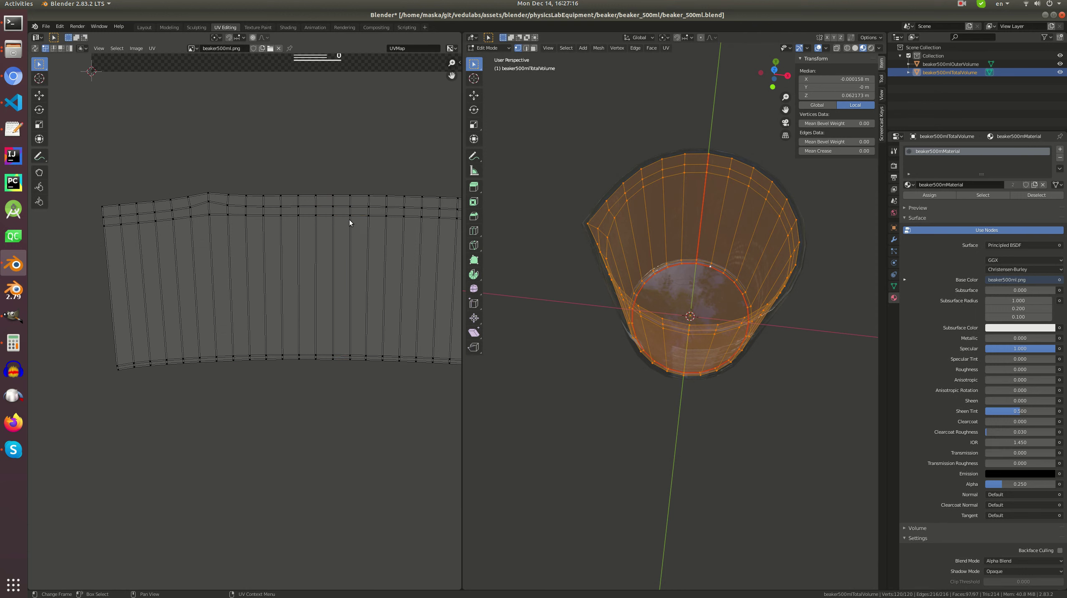
- In face select mode, select all UV faces and apply Follow Active Quads
{"action": "key", "text": "3"}
{"action": "key", "text": "a"}
{"action": "key", "text": "u"}
{"action": "left_click", "coordinate": [339, 220]}
{"action": "scroll", "coordinate": [338, 218], "scroll_direction": "down", "scroll_amount": 2}
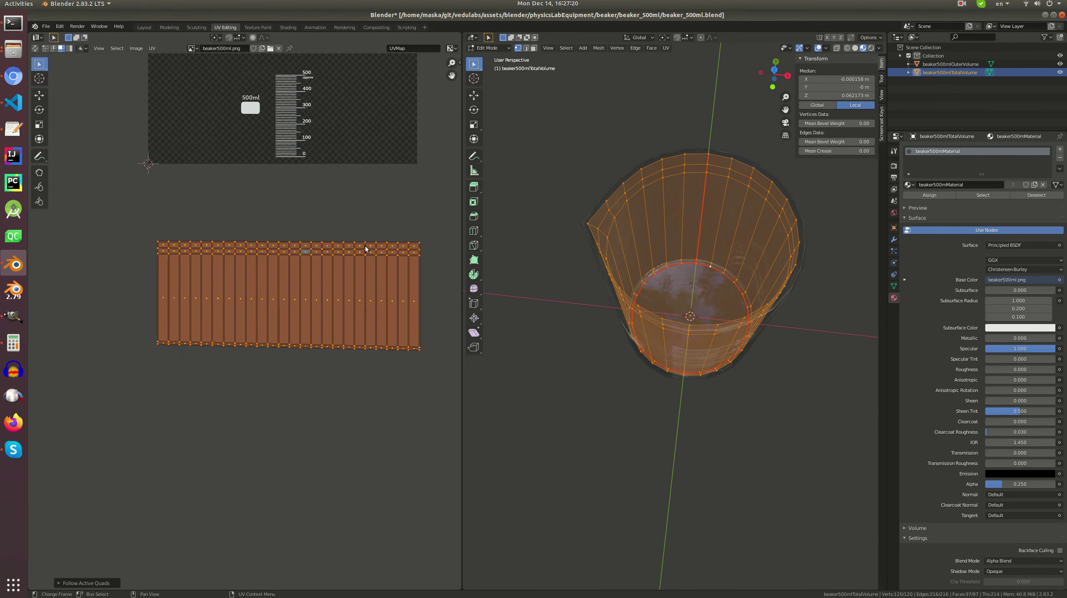
{"action": "scroll", "coordinate": [370, 255], "scroll_direction": "up", "scroll_amount": 3}
- Level the two bottom UV vertices to one height by scaling Y to 0
{"action": "key", "text": "alt+a"}
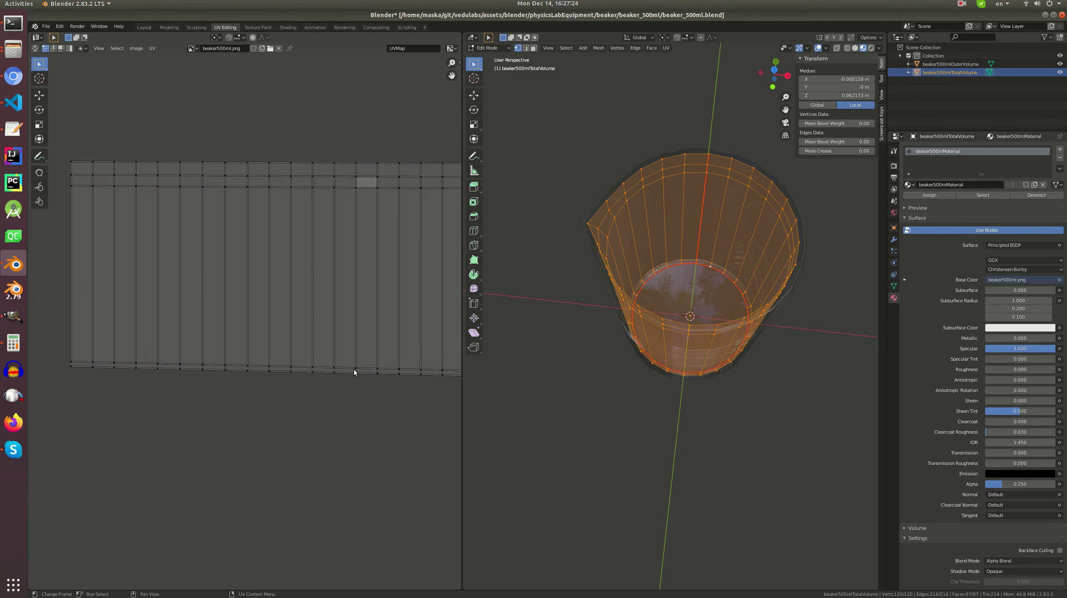
{"action": "key", "text": "s"}
{"action": "left_click", "coordinate": [409, 353]}
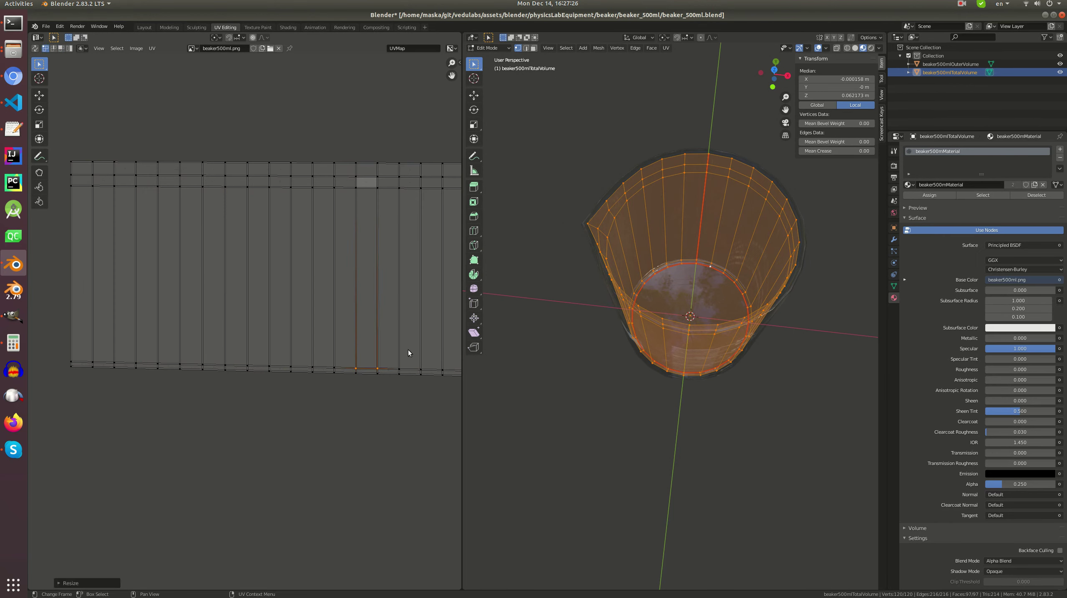
{"action": "left_click", "coordinate": [378, 375], "text": "shift"}
{"action": "key", "text": "s"}
{"action": "key", "text": "y"}
{"action": "key", "text": "0"}
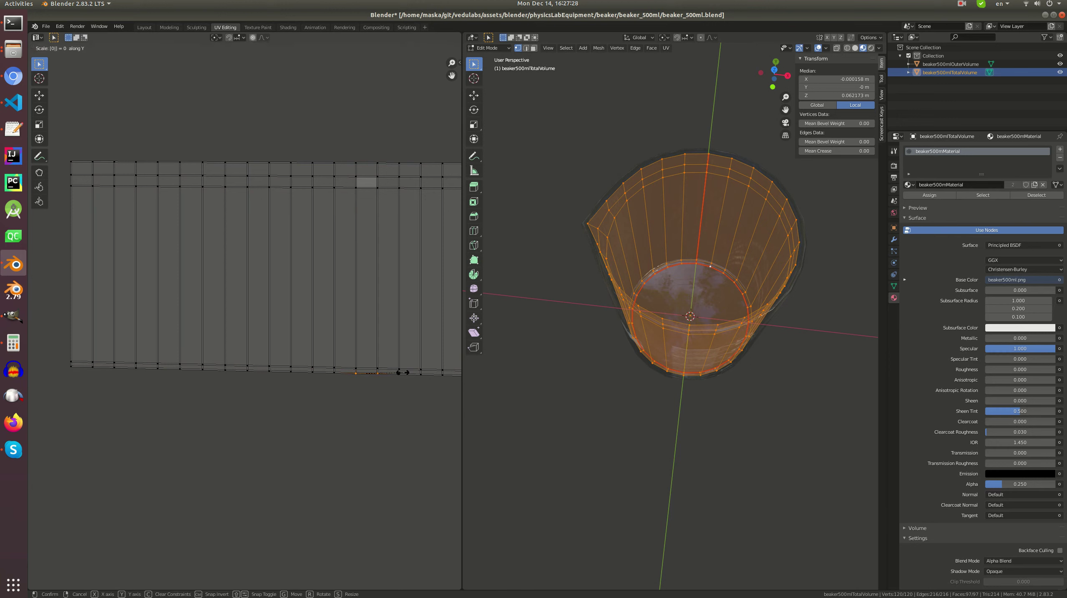
{"action": "left_click", "coordinate": [400, 372]}
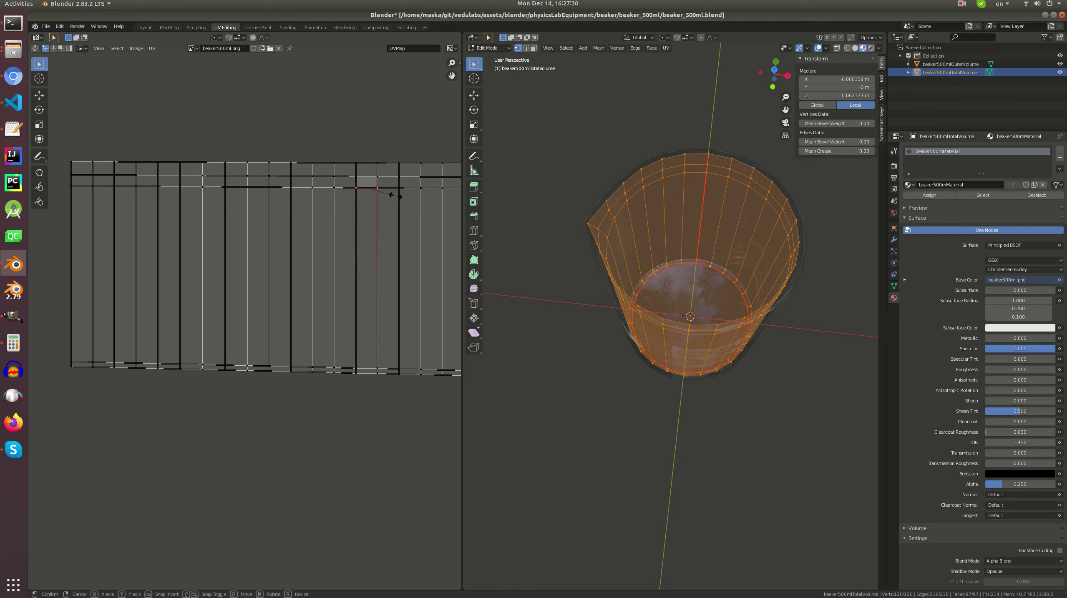
- Level two neighbouring vertices on the upper UV row to the same height
{"action": "left_click", "coordinate": [354, 177]}
{"action": "left_click", "coordinate": [378, 177], "text": "shift"}
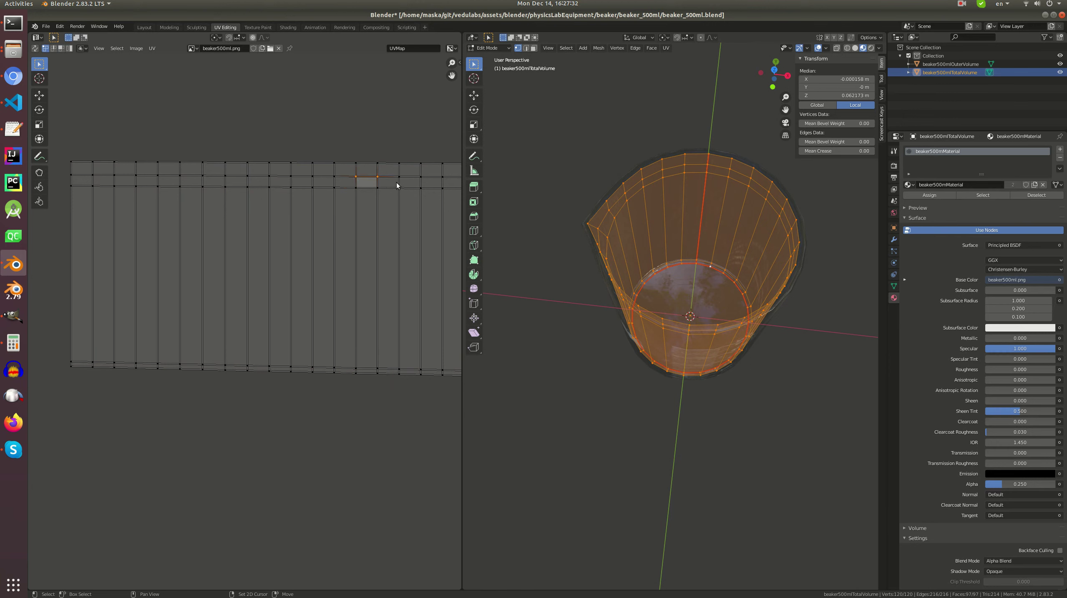
{"action": "key", "text": "s"}
{"action": "key", "text": "Return"}
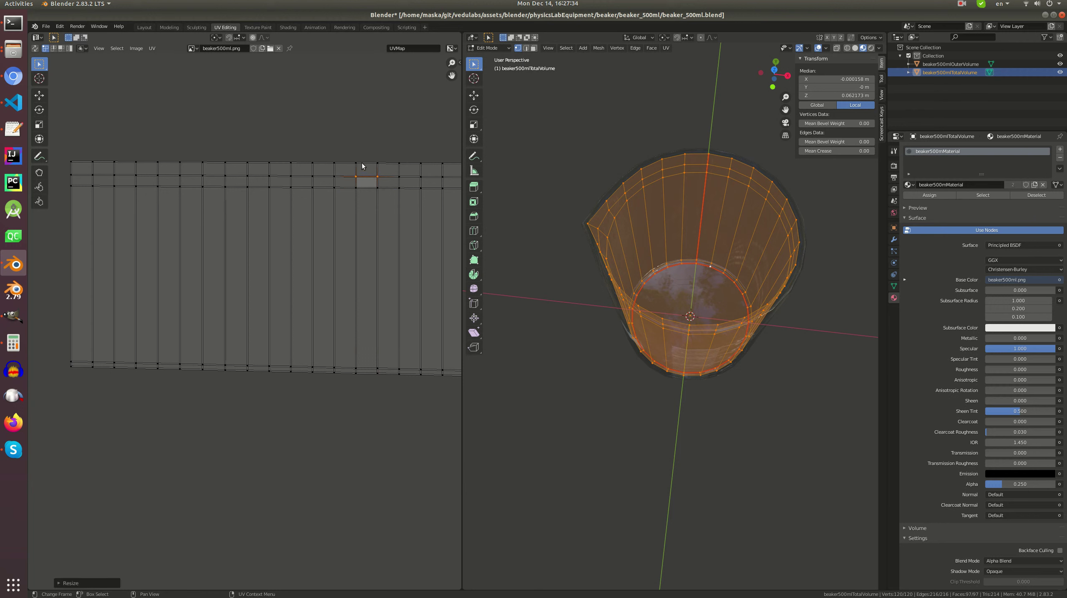
{"action": "key", "text": "s"}
{"action": "key", "text": "Return"}
- Select all UVs and reapply Follow Active Quads to get an even grid
{"action": "key", "text": "a"}
{"action": "right_click", "coordinate": [374, 188]}
{"action": "left_click", "coordinate": [356, 182]}
{"action": "scroll", "coordinate": [340, 183], "scroll_direction": "down", "scroll_amount": 3}
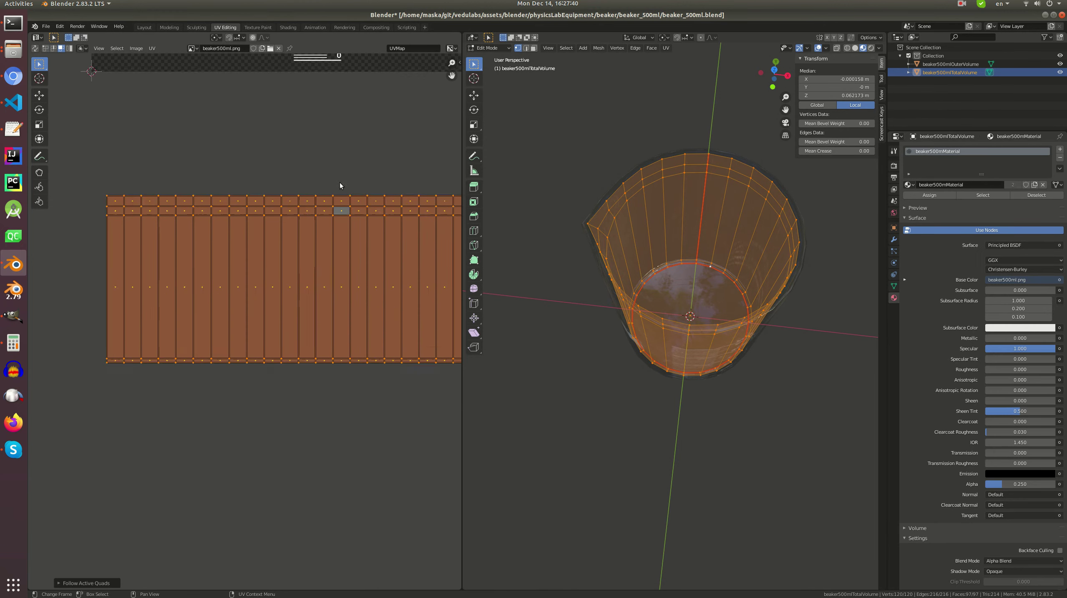
- Move the UV grid up and place it over the graduation texture
{"action": "key", "text": "g"}
{"action": "left_click", "coordinate": [327, 100]}
{"action": "scroll", "coordinate": [326, 101], "scroll_direction": "down", "scroll_amount": 1}
{"action": "middle_click_drag", "start_coordinate": [311, 164], "coordinate": [297, 238]}
{"action": "key", "text": "g"}
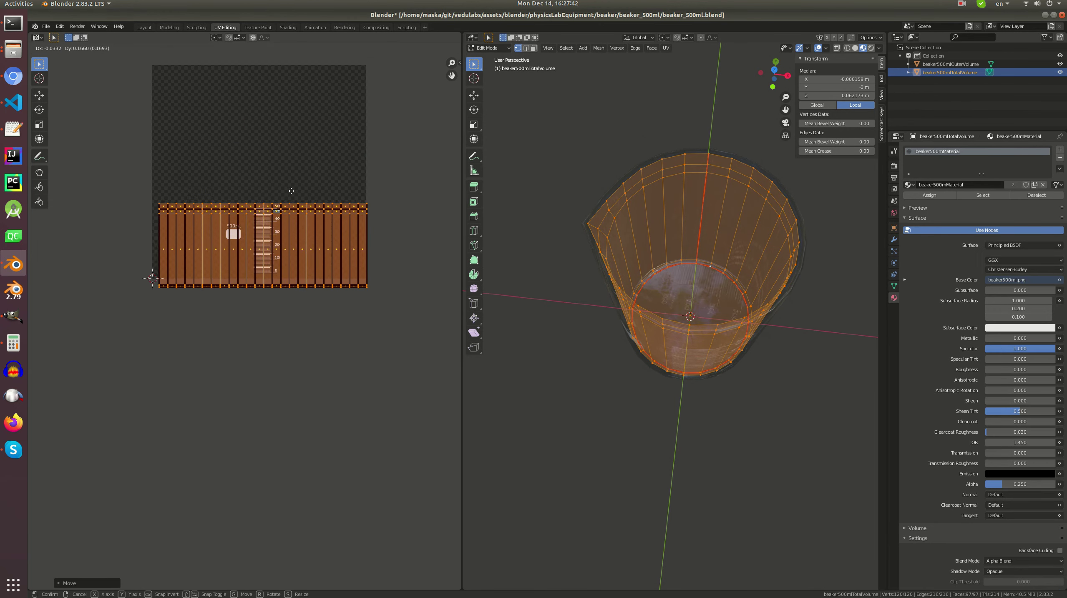
{"action": "left_click", "coordinate": [289, 183]}
- Select the circular base UV island, then reposition and resize it on the texture
{"action": "scroll", "coordinate": [586, 222], "scroll_direction": "up", "scroll_amount": 1}
{"action": "middle_click_drag", "start_coordinate": [586, 222], "coordinate": [579, 203]}
{"action": "scroll", "coordinate": [296, 188], "scroll_direction": "down", "scroll_amount": 3}
{"action": "middle_click_drag", "start_coordinate": [262, 123], "coordinate": [257, 193]}
{"action": "key", "text": "alt+a"}
{"action": "key", "text": "g"}
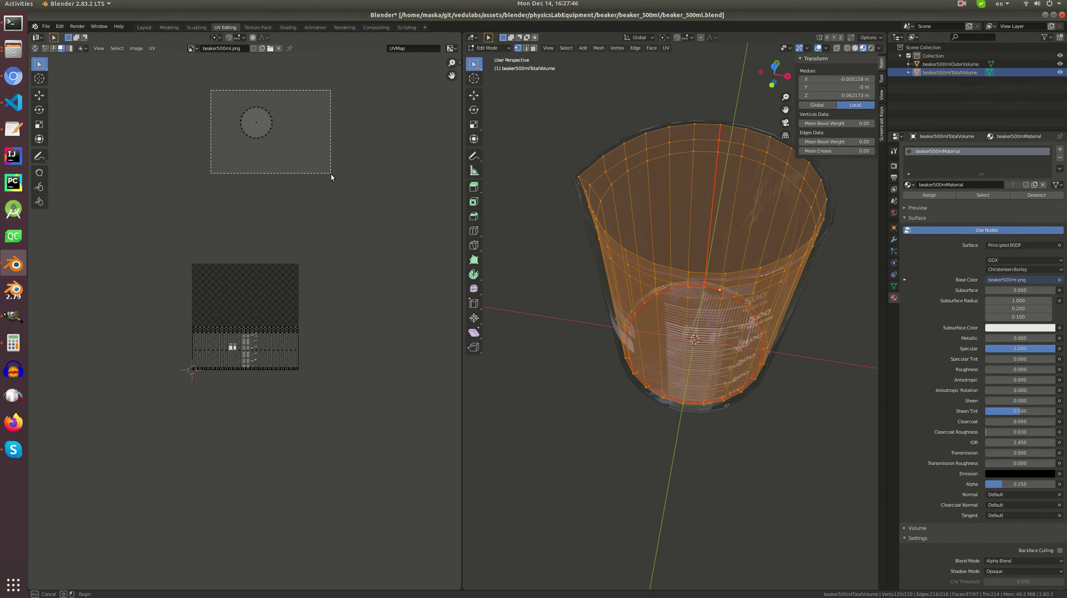
{"action": "left_click", "coordinate": [268, 373]}
{"action": "key", "text": "s"}
{"action": "left_click", "coordinate": [244, 362]}
{"action": "key", "text": "g"}
{"action": "left_click", "coordinate": [242, 365]}
- In Front Ortho view, select all UVs and move them to line up with the graduations
{"action": "scroll", "coordinate": [695, 316], "scroll_direction": "down", "scroll_amount": 1}
{"action": "middle_click_drag", "start_coordinate": [695, 309], "coordinate": [778, 340]}
{"action": "key", "text": "KP_1"}
{"action": "scroll", "coordinate": [784, 342], "scroll_direction": "up", "scroll_amount": 2}
{"action": "scroll", "coordinate": [258, 317], "scroll_direction": "up", "scroll_amount": 3}
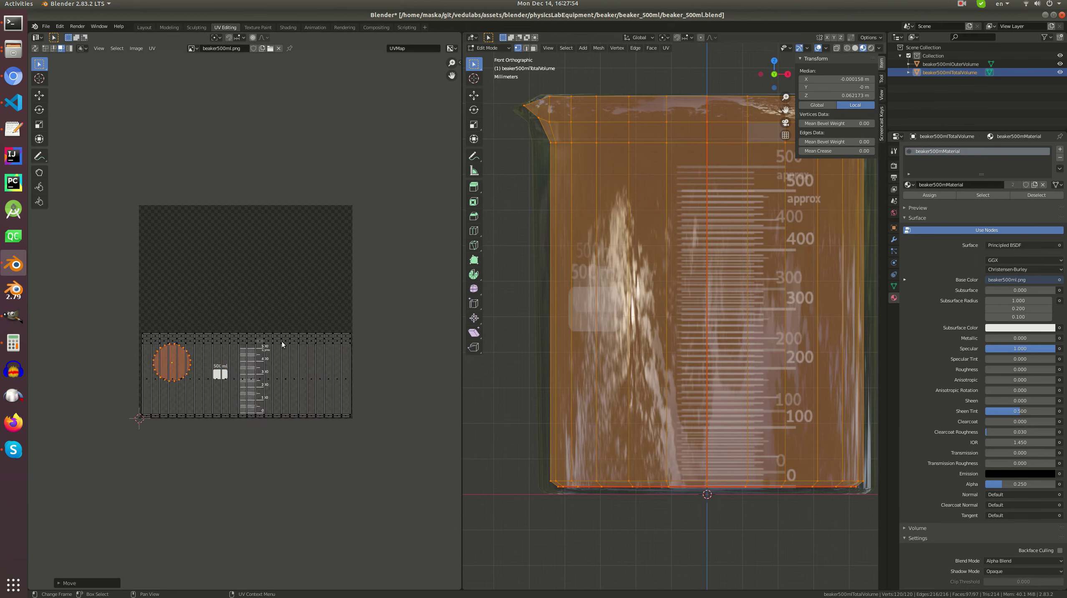
{"action": "key", "text": "a"}
{"action": "scroll", "coordinate": [277, 279], "scroll_direction": "up", "scroll_amount": 2}
{"action": "scroll", "coordinate": [325, 236], "scroll_direction": "up", "scroll_amount": 1}
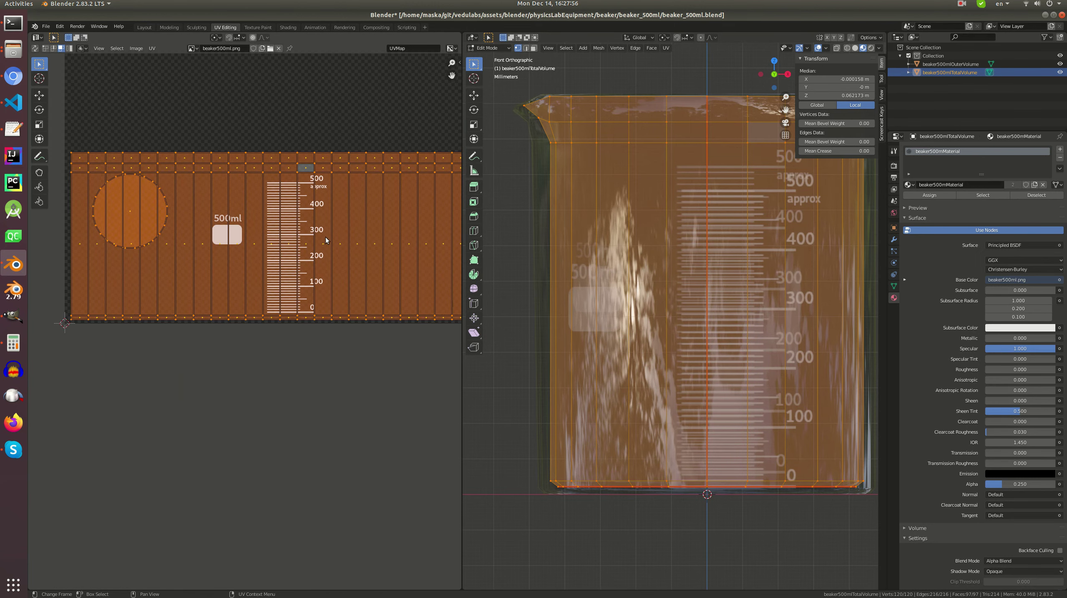
{"action": "key", "text": "g"}
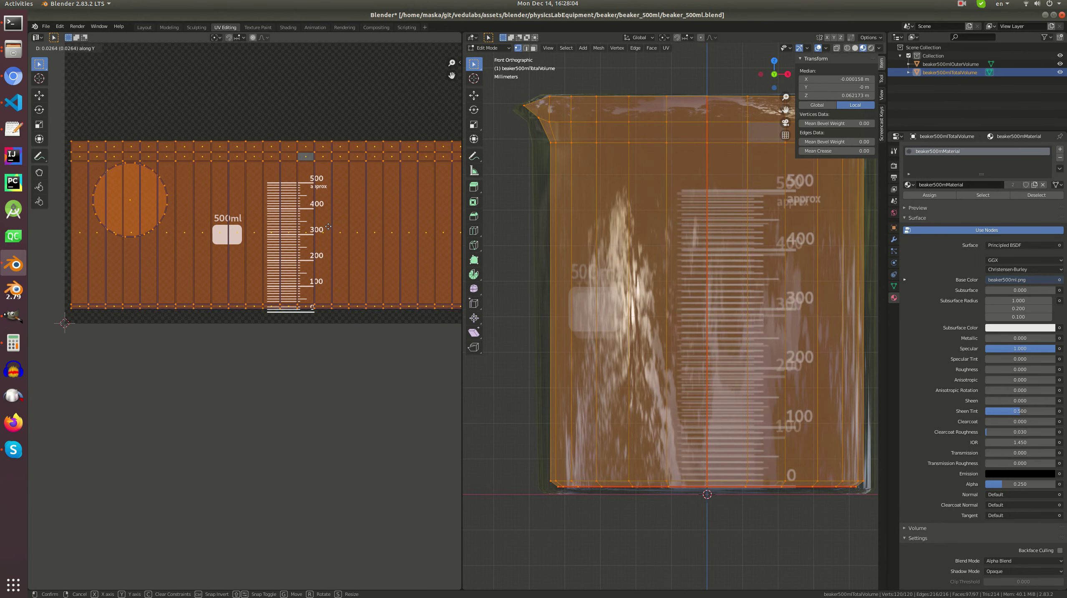
{"action": "left_click", "coordinate": [328, 229]}
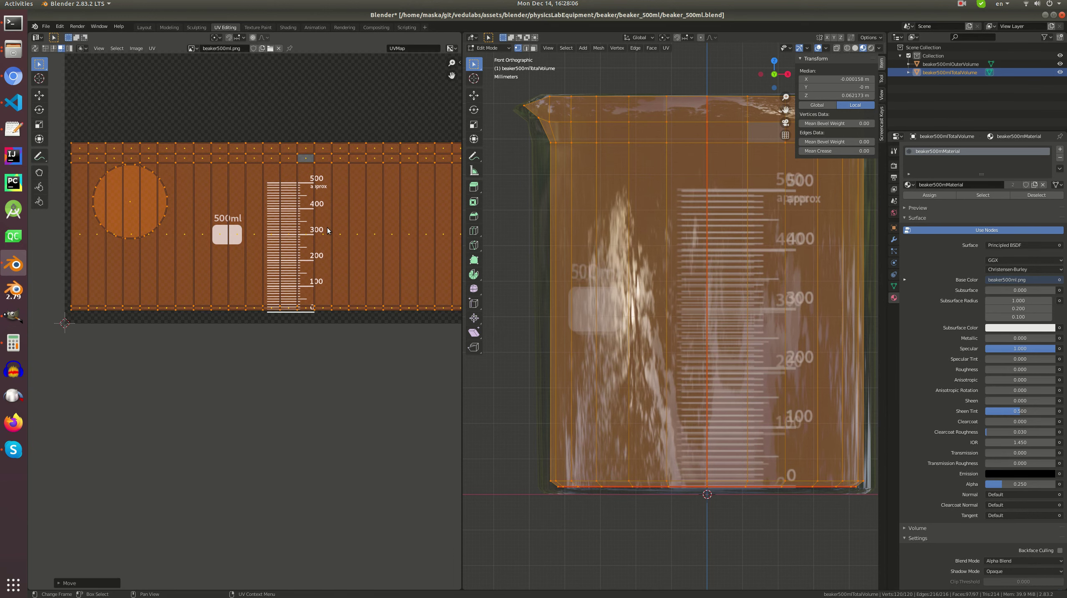
- Fine-tune the UV size, enlarging slightly and then shrinking by about 1%
{"action": "key", "text": "g"}
{"action": "left_click", "coordinate": [328, 228]}
{"action": "key", "text": "s"}
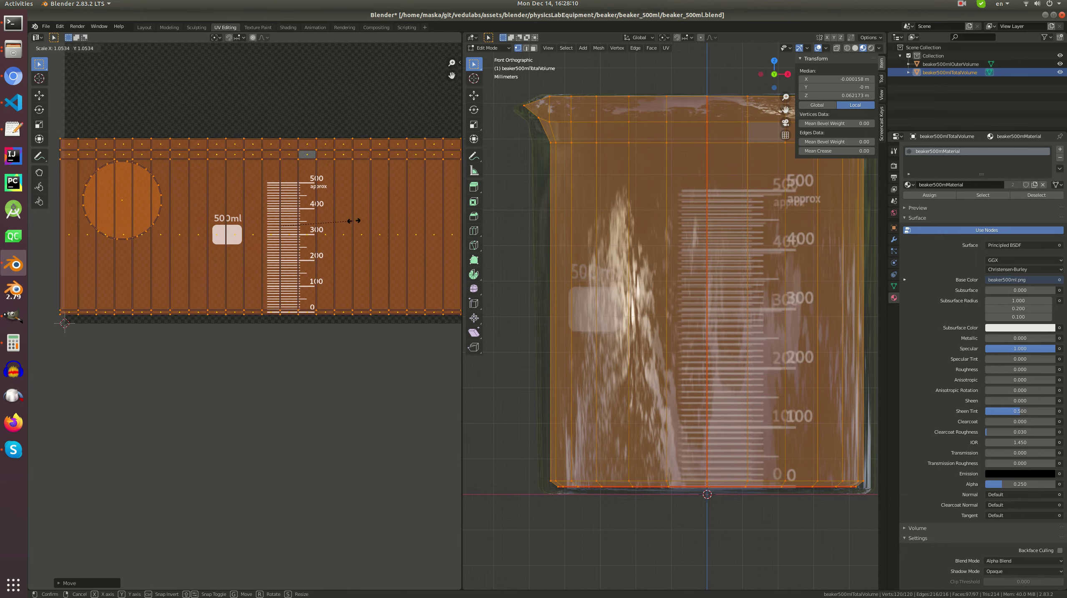
{"action": "left_click", "coordinate": [342, 222]}
{"action": "scroll", "coordinate": [339, 238], "scroll_direction": "down", "scroll_amount": 2}
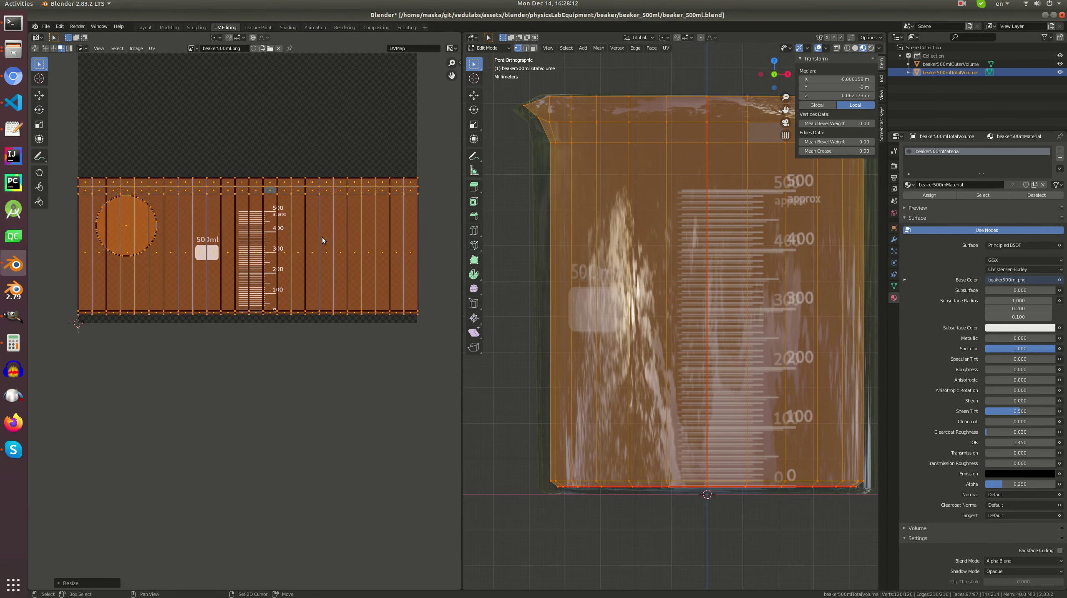
{"action": "key", "text": "s"}
{"action": "left_click", "coordinate": [346, 237]}
{"action": "scroll", "coordinate": [320, 250], "scroll_direction": "up", "scroll_amount": 1}
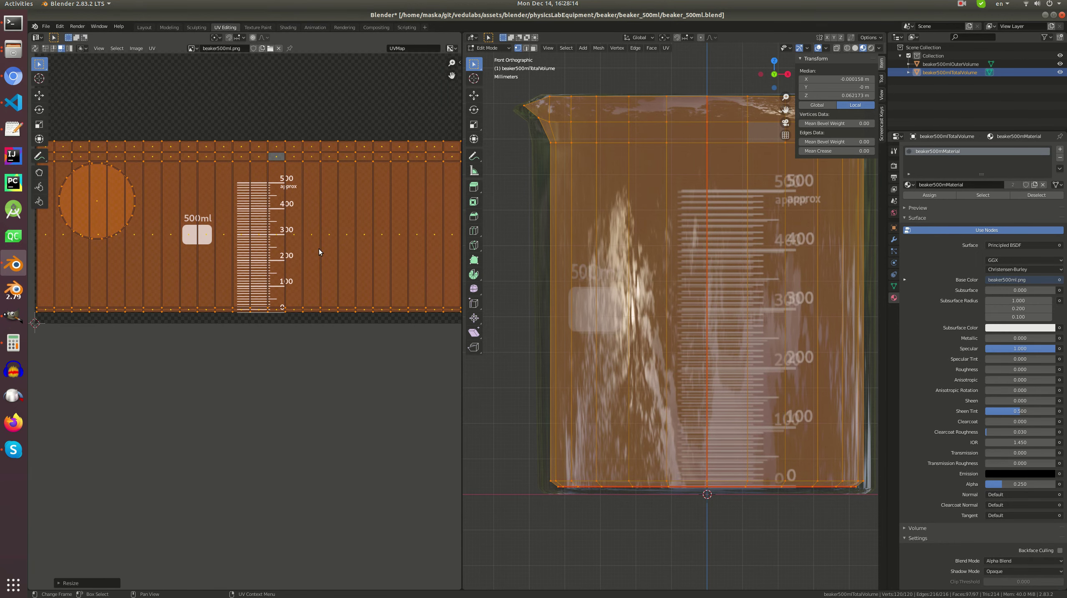
- Shift the UVs vertically to match the graduation marks and narrow them along X
{"action": "key", "text": "g"}
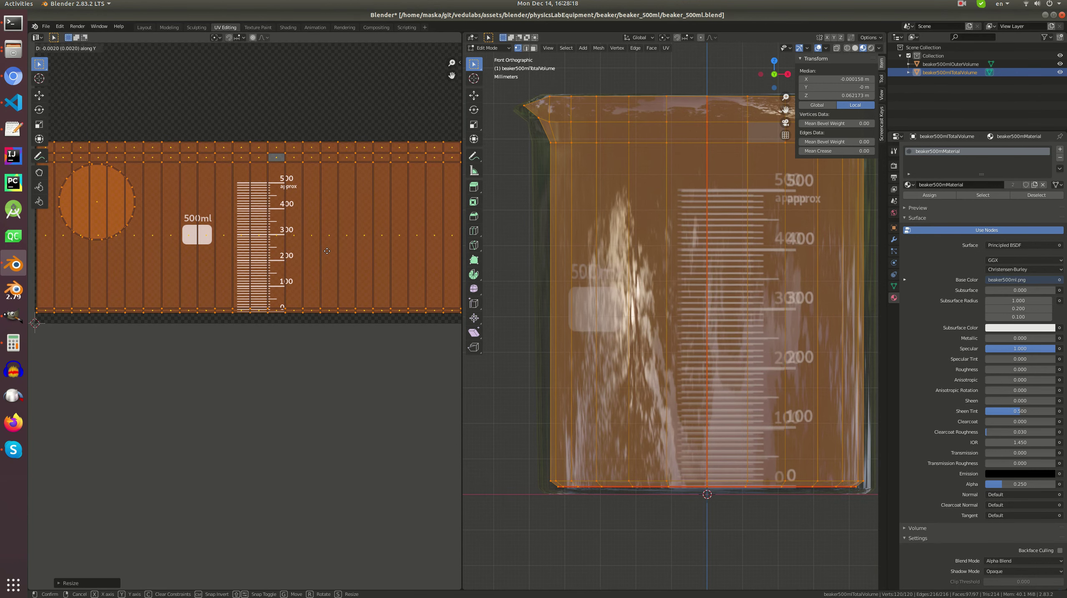
{"action": "left_click", "coordinate": [316, 252]}
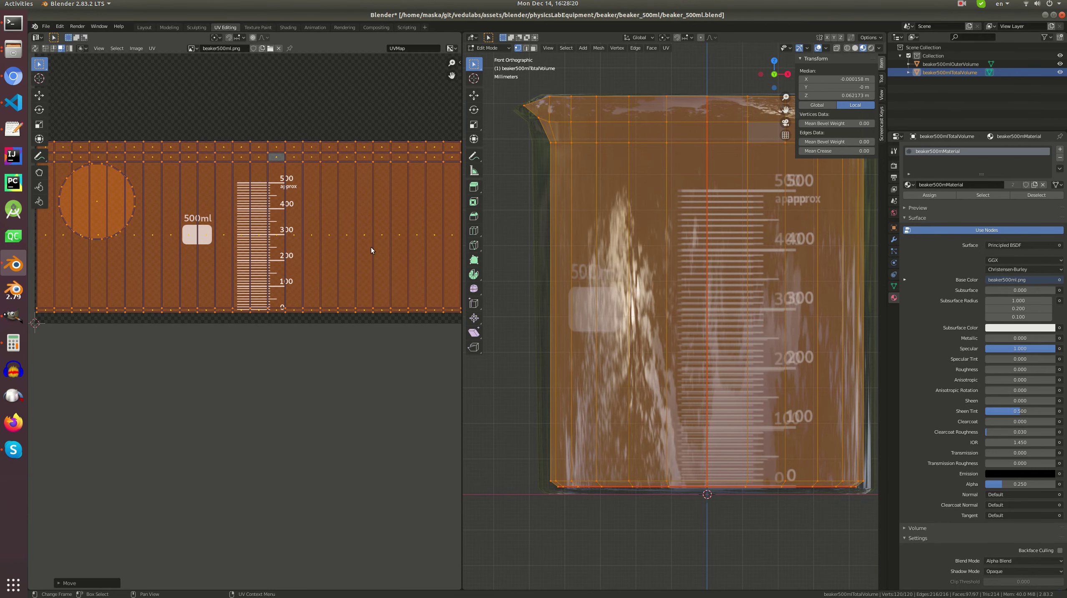
{"action": "key", "text": "s"}
{"action": "key", "text": "x"}
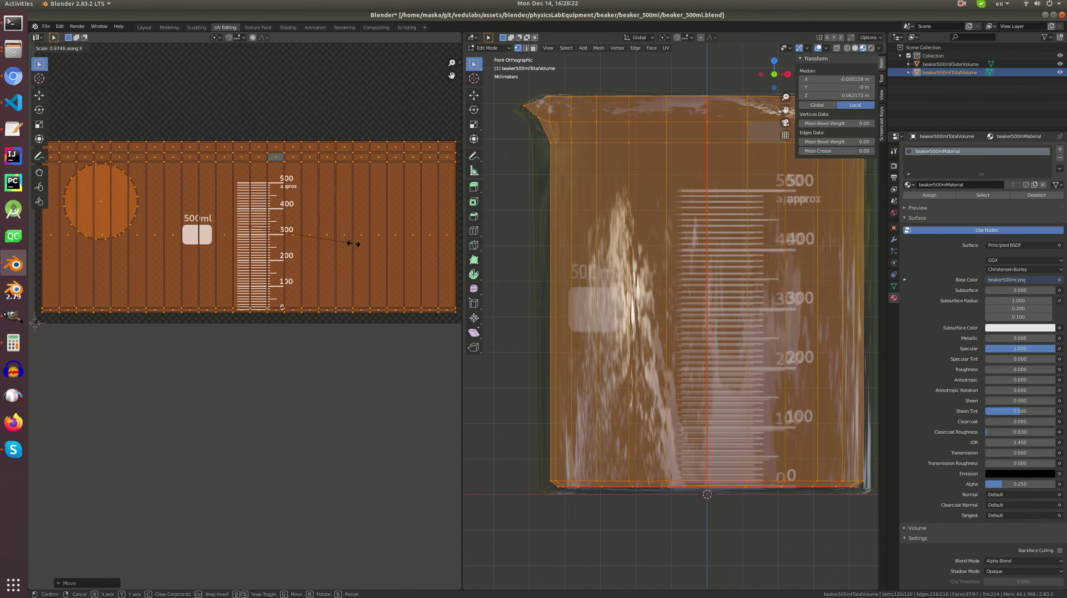
{"action": "left_click", "coordinate": [181, 249]}
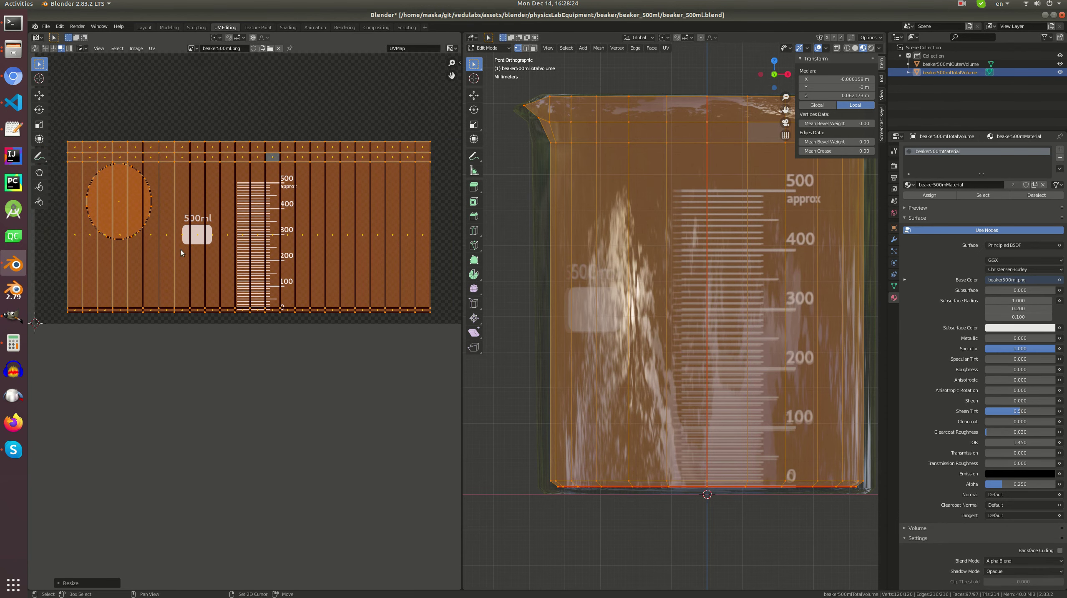
- Shift the UVs left along X and check the scale alignment on the beaker
{"action": "middle_click_drag", "start_coordinate": [670, 293], "coordinate": [719, 278]}
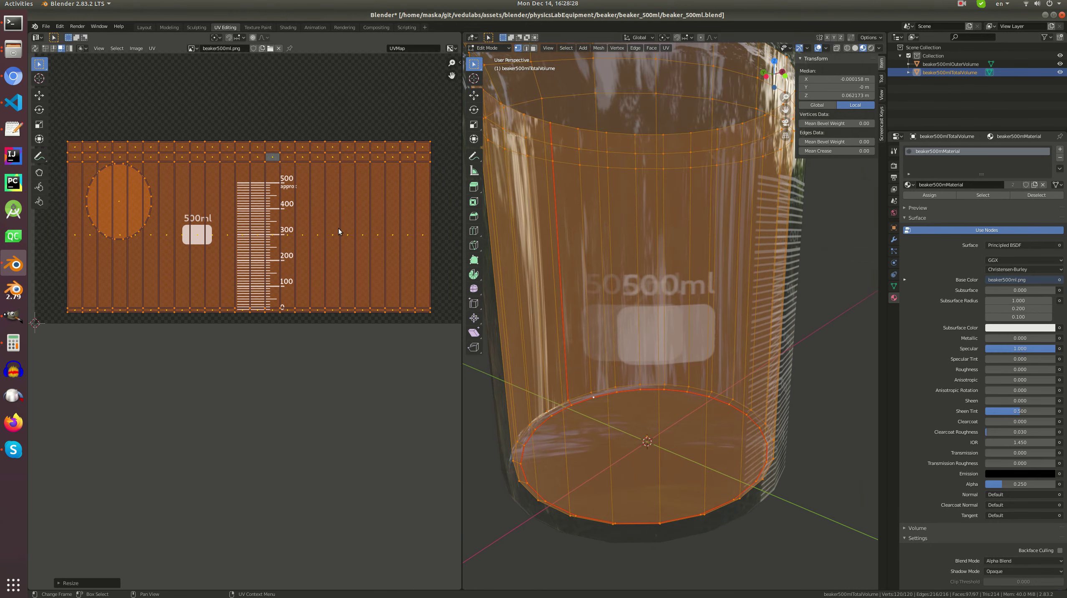
{"action": "key", "text": "g"}
{"action": "key", "text": "x"}
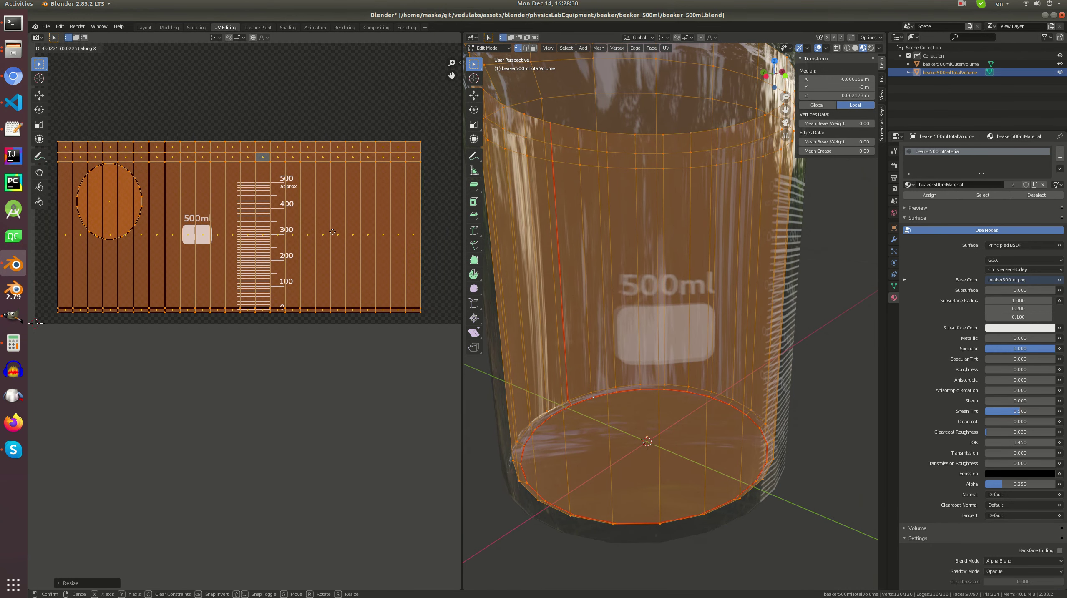
{"action": "left_click", "coordinate": [326, 235]}
{"action": "scroll", "coordinate": [726, 272], "scroll_direction": "down", "scroll_amount": 2}
{"action": "middle_click_drag", "start_coordinate": [731, 272], "coordinate": [598, 300]}
{"action": "scroll", "coordinate": [598, 300], "scroll_direction": "up", "scroll_amount": 4}
{"action": "scroll", "coordinate": [598, 300], "scroll_direction": "down", "scroll_amount": 4}
{"action": "scroll", "coordinate": [384, 261], "scroll_direction": "down", "scroll_amount": 5}
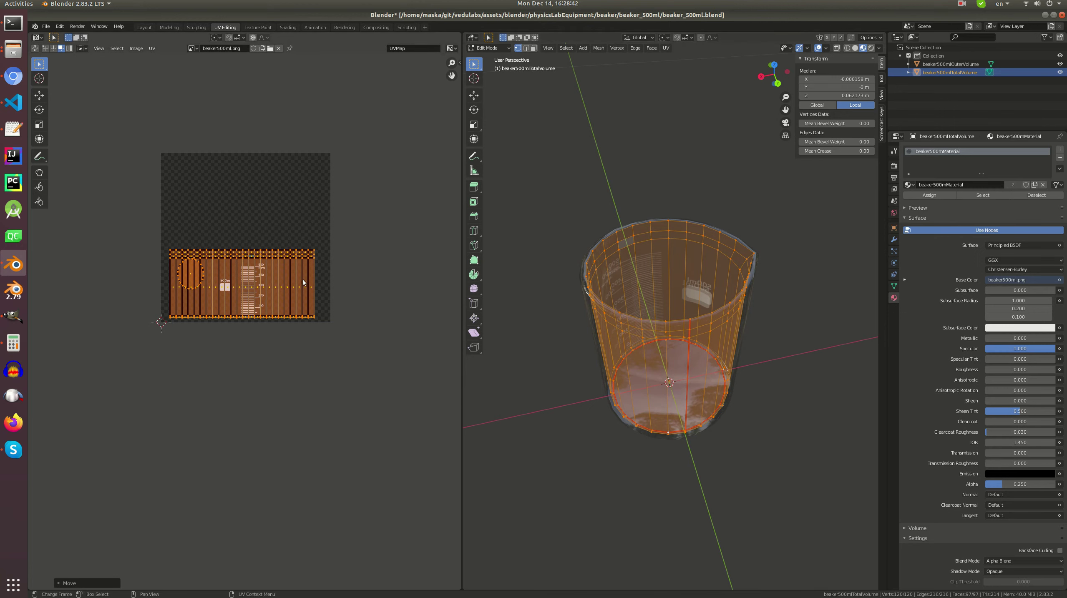
- Undo and redo the recent UV adjustments, then clear the UV selection
{"action": "key", "text": "ctrl+z"}
{"action": "key", "text": "ctrl+z"}
{"action": "key", "text": "ctrl+z"}
{"action": "key", "text": "ctrl+z"}
{"action": "key", "text": "ctrl+z"}
{"action": "key", "text": "ctrl+z"}
{"action": "key", "text": "ctrl+z"}
{"action": "key", "text": "ctrl+z"}
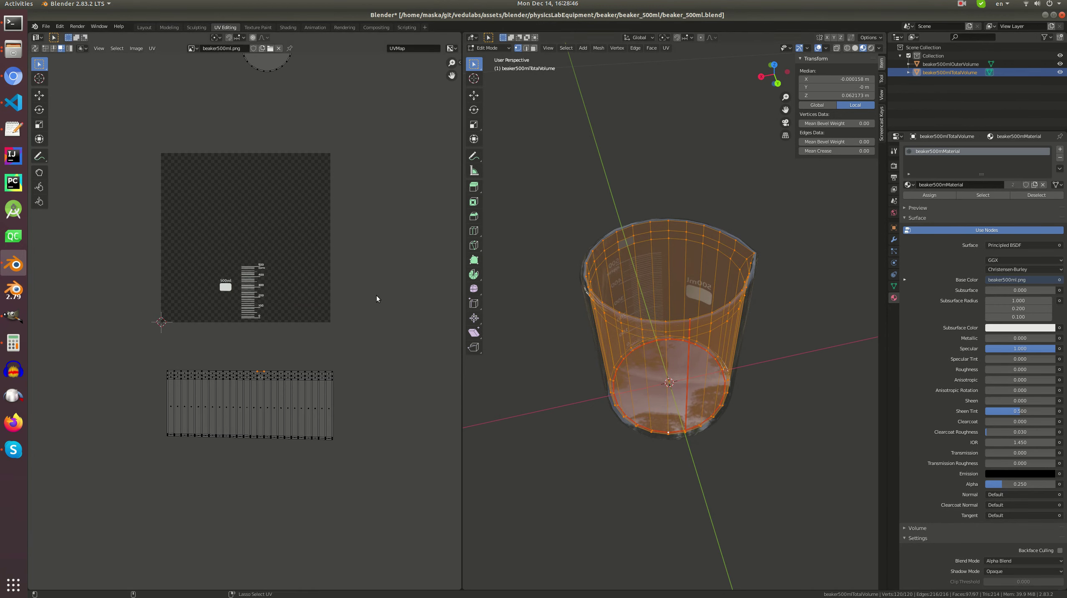
{"action": "key", "text": "ctrl+shift+z"}
{"action": "key", "text": "ctrl+shift+z"}
{"action": "key", "text": "ctrl+shift+z"}
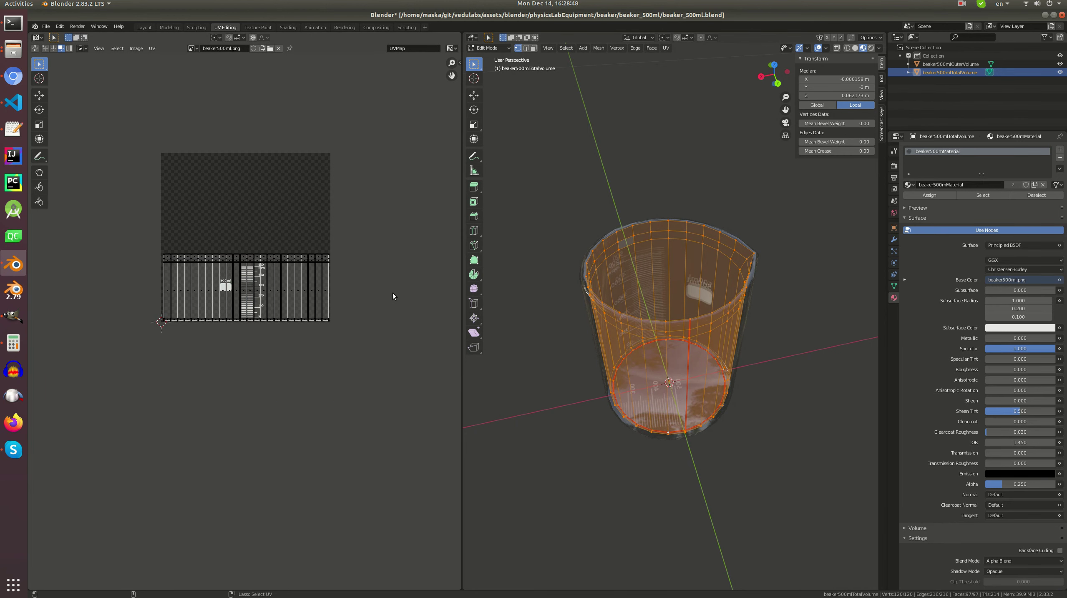
{"action": "key", "text": "a"}
{"action": "scroll", "coordinate": [347, 257], "scroll_direction": "down", "scroll_amount": 2}
{"action": "scroll", "coordinate": [247, 146], "scroll_direction": "down", "scroll_amount": 2}
{"action": "left_click", "coordinate": [235, 174]}
- Move the circle island to the image's lower left and shrink it
{"action": "key", "text": "g"}
{"action": "left_click", "coordinate": [257, 378]}
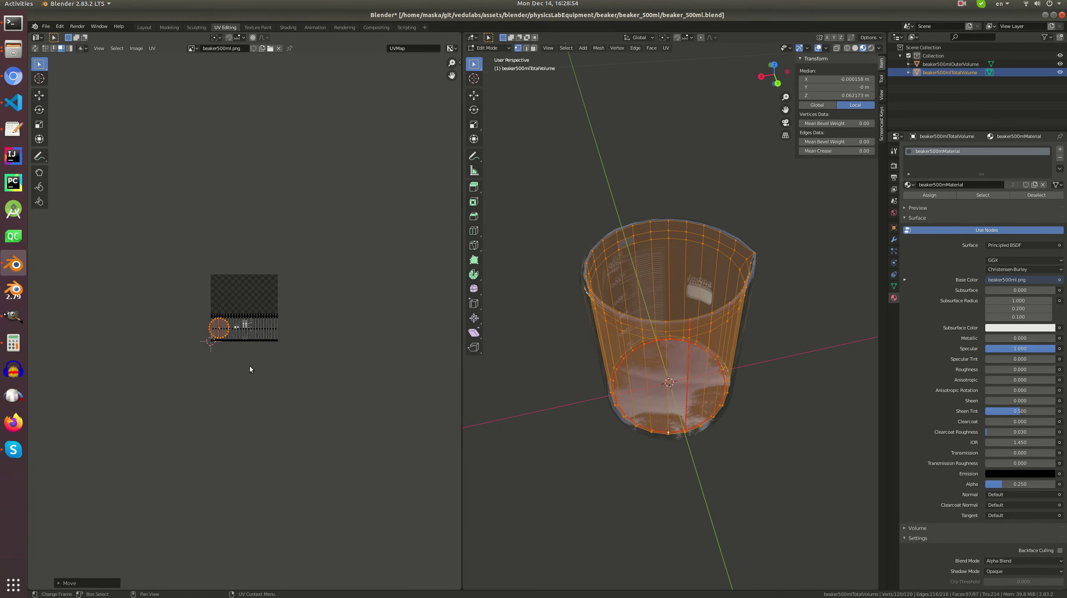
{"action": "scroll", "coordinate": [244, 322], "scroll_direction": "up", "scroll_amount": 7}
{"action": "key", "text": "s"}
{"action": "left_click", "coordinate": [209, 356]}
{"action": "scroll", "coordinate": [210, 357], "scroll_direction": "down", "scroll_amount": 3}
{"action": "left_click", "coordinate": [386, 356]}
- Scale all UVs to about 0.33 and place them in the texture's lower right
{"action": "key", "text": "a"}
{"action": "key", "text": "s"}
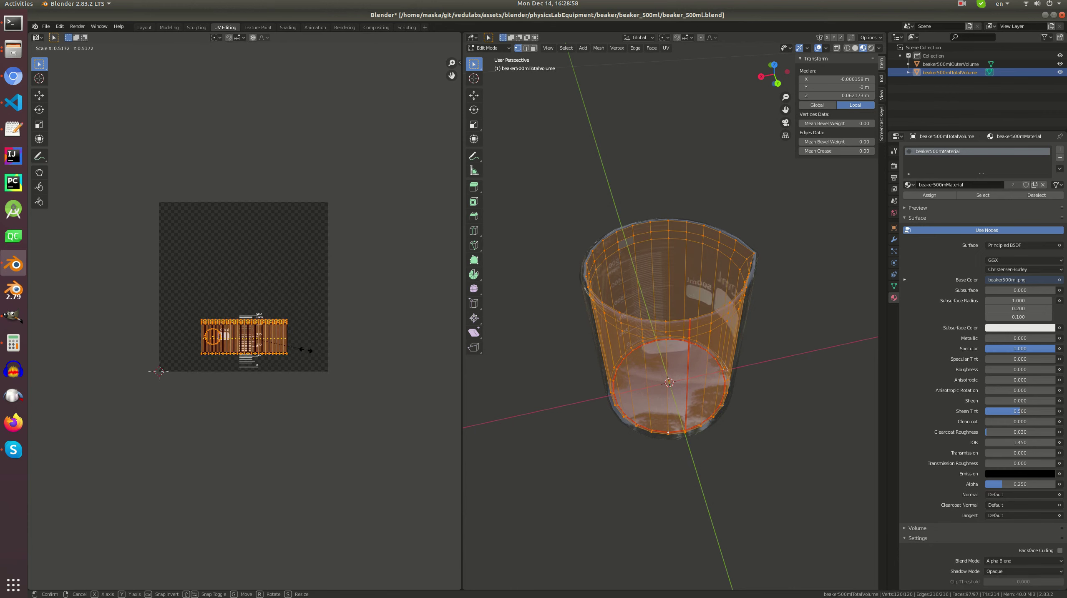
{"action": "left_click", "coordinate": [285, 353]}
{"action": "key", "text": "g"}
{"action": "left_click", "coordinate": [344, 371]}
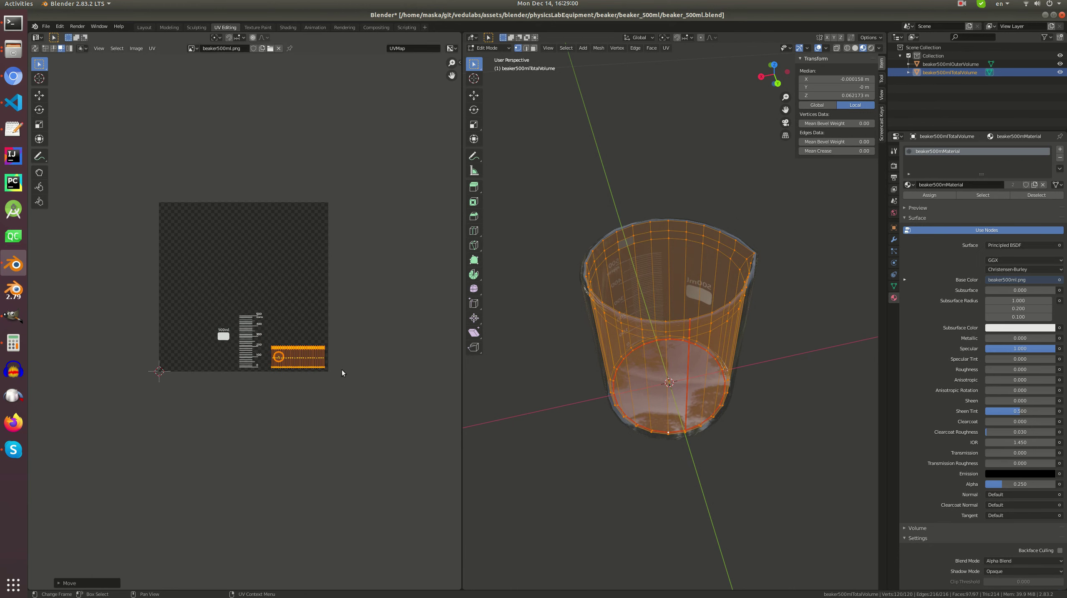
- Return to Object Mode, deselect the beaker and save beaker_500ml.blend
{"action": "key", "text": "Tab"}
{"action": "scroll", "coordinate": [670, 331], "scroll_direction": "down", "scroll_amount": 4}
{"action": "middle_click_drag", "start_coordinate": [670, 331], "coordinate": [713, 277]}
{"action": "scroll", "coordinate": [739, 311], "scroll_direction": "up", "scroll_amount": 2}
{"action": "key", "text": "alt+a"}
{"action": "scroll", "coordinate": [737, 311], "scroll_direction": "down", "scroll_amount": 2}
{"action": "key", "text": "ctrl+s"}
{"action": "scroll", "coordinate": [677, 311], "scroll_direction": "up", "scroll_amount": 3}
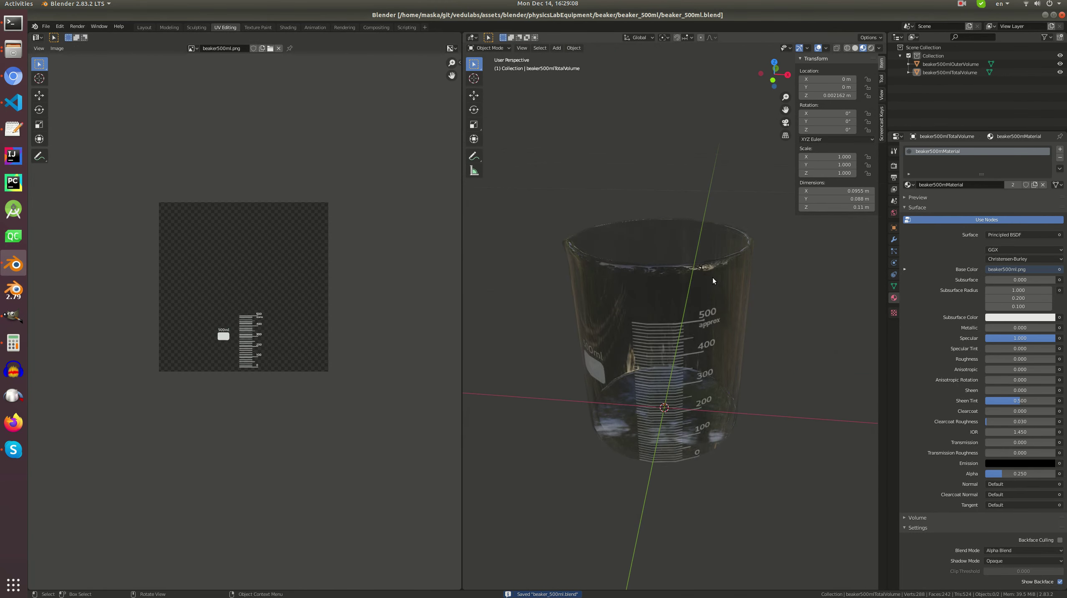
- Select the beaker's outer volume object in front view and save the file
{"action": "left_click", "coordinate": [962, 4]}
{"action": "left_click", "coordinate": [972, 43]}
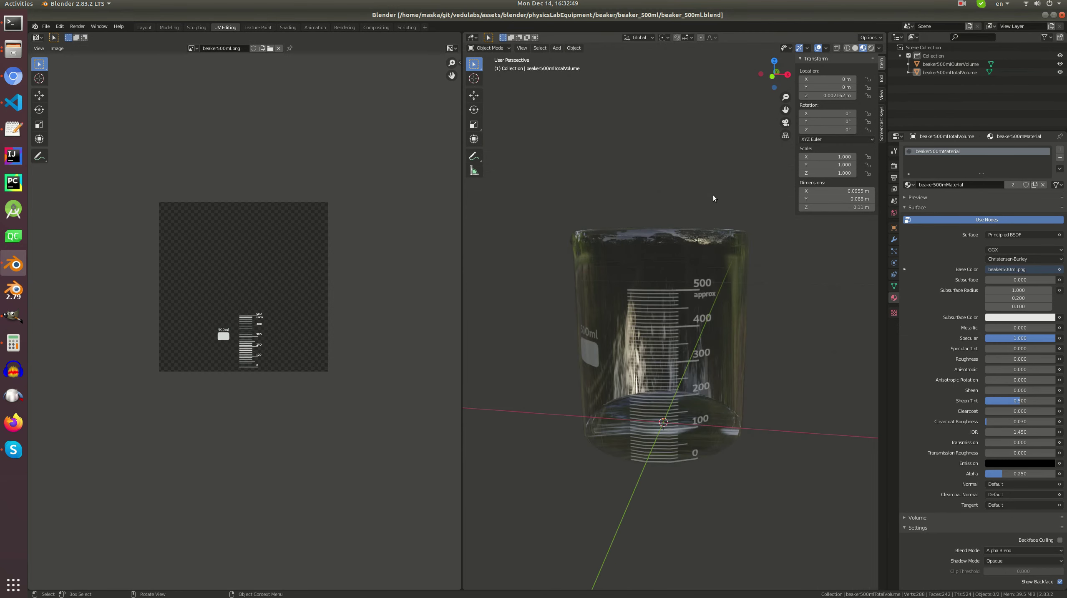
{"action": "key", "text": "KP_1"}
{"action": "scroll", "coordinate": [719, 444], "scroll_direction": "up", "scroll_amount": 5}
{"action": "middle_click_drag", "start_coordinate": [719, 444], "coordinate": [721, 203], "text": "shift"}
{"action": "left_click", "coordinate": [686, 405]}
{"action": "mouse_move", "coordinate": [692, 406]}
{"action": "middle_mouse_down"}
{"action": "mouse_move", "coordinate": [691, 373]}
{"action": "mouse_move", "coordinate": [681, 398]}
{"action": "middle_mouse_up"}
{"action": "scroll", "coordinate": [680, 396], "scroll_direction": "down", "scroll_amount": 4}
{"action": "middle_click_drag", "start_coordinate": [656, 285], "coordinate": [625, 307]}
{"action": "key", "text": "ctrl+s"}
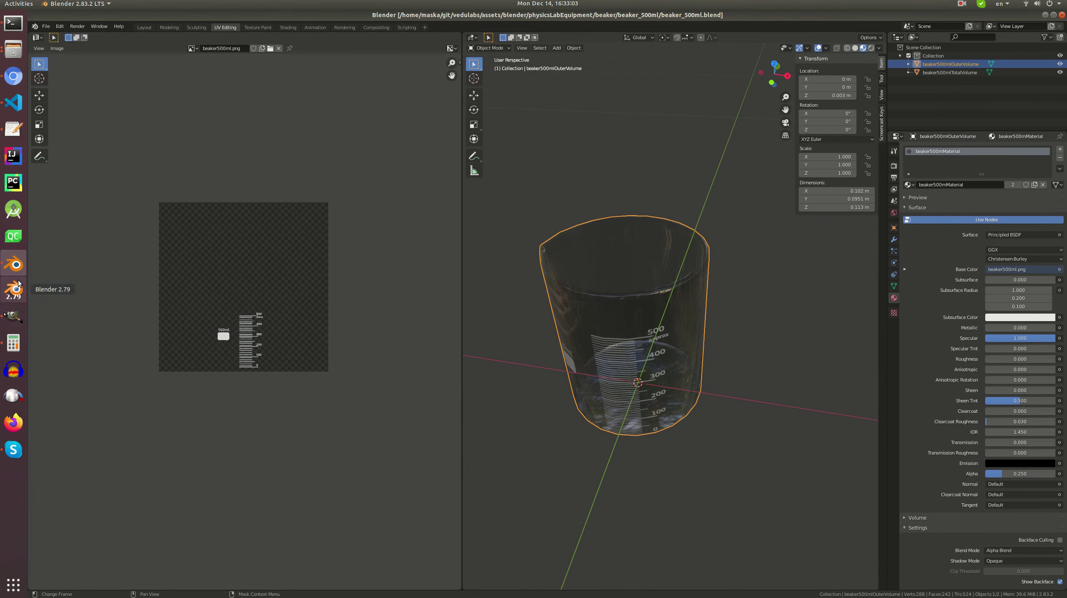
- Orbit so the beaker faces front and save the file again
{"action": "scroll", "coordinate": [550, 255], "scroll_direction": "up", "scroll_amount": 3}
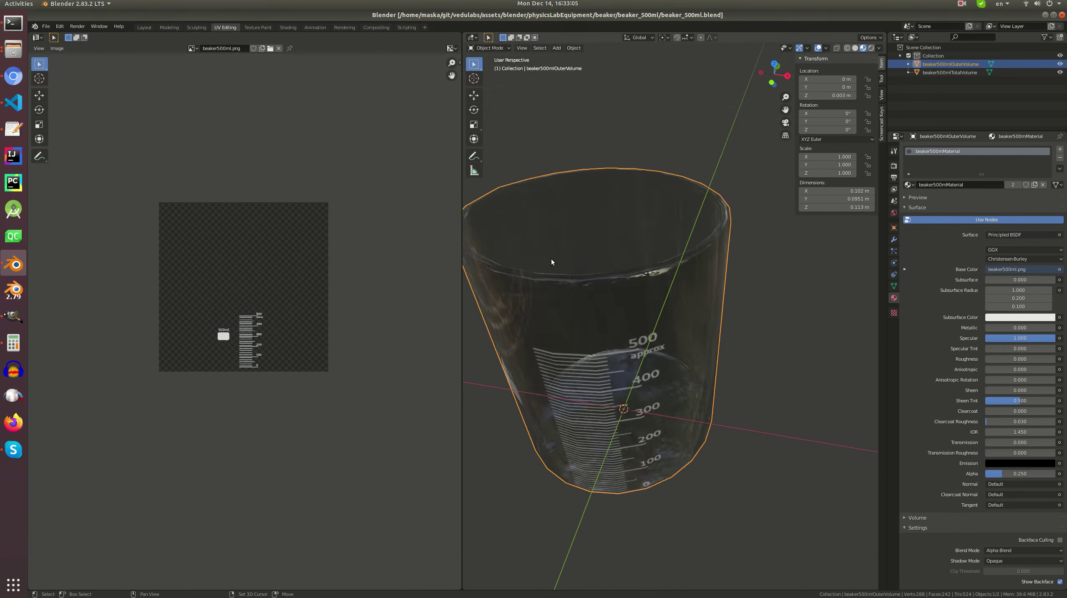
{"action": "mouse_move", "coordinate": [576, 297]}
{"action": "middle_mouse_down"}
{"action": "mouse_move", "coordinate": [593, 310]}
{"action": "mouse_move", "coordinate": [599, 296]}
{"action": "mouse_move", "coordinate": [584, 294]}
{"action": "middle_mouse_up"}
{"action": "scroll", "coordinate": [585, 294], "scroll_direction": "up", "scroll_amount": 2}
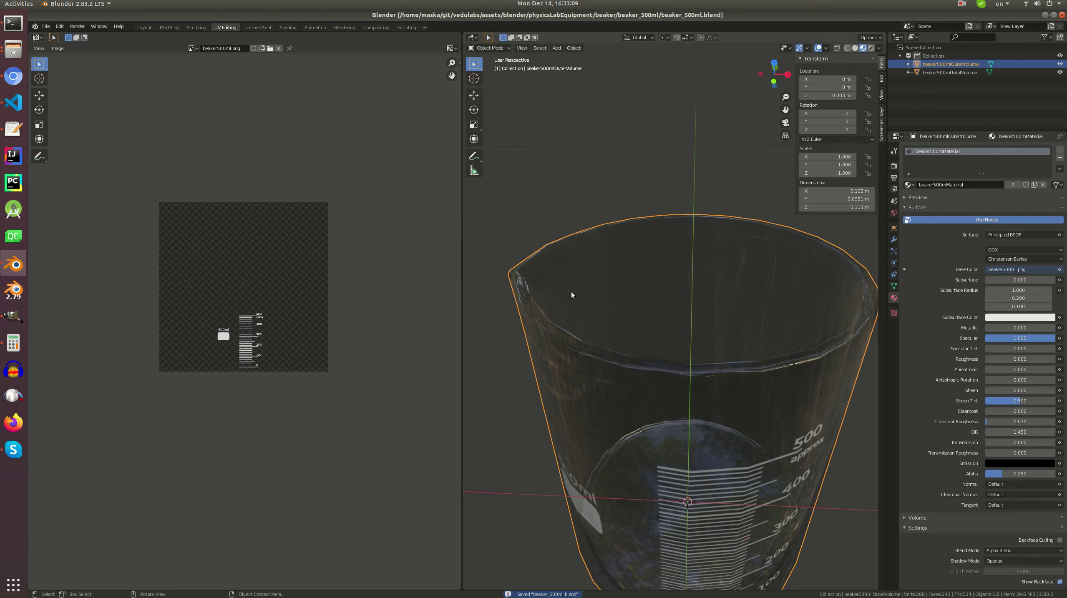
{"action": "scroll", "coordinate": [649, 312], "scroll_direction": "down", "scroll_amount": 4}
{"action": "mouse_move", "coordinate": [622, 275]}
{"action": "middle_mouse_down"}
{"action": "mouse_move", "coordinate": [629, 289]}
{"action": "mouse_move", "coordinate": [624, 253]}
{"action": "mouse_move", "coordinate": [631, 323]}
{"action": "mouse_move", "coordinate": [623, 268]}
{"action": "mouse_move", "coordinate": [617, 354]}
{"action": "mouse_move", "coordinate": [559, 332]}
{"action": "mouse_move", "coordinate": [609, 325]}
{"action": "mouse_move", "coordinate": [648, 296]}
{"action": "mouse_move", "coordinate": [623, 292]}
{"action": "mouse_move", "coordinate": [558, 317]}
{"action": "mouse_move", "coordinate": [637, 296]}
{"action": "mouse_move", "coordinate": [626, 293]}
{"action": "middle_mouse_up"}
{"action": "key", "text": "ctrl+s"}
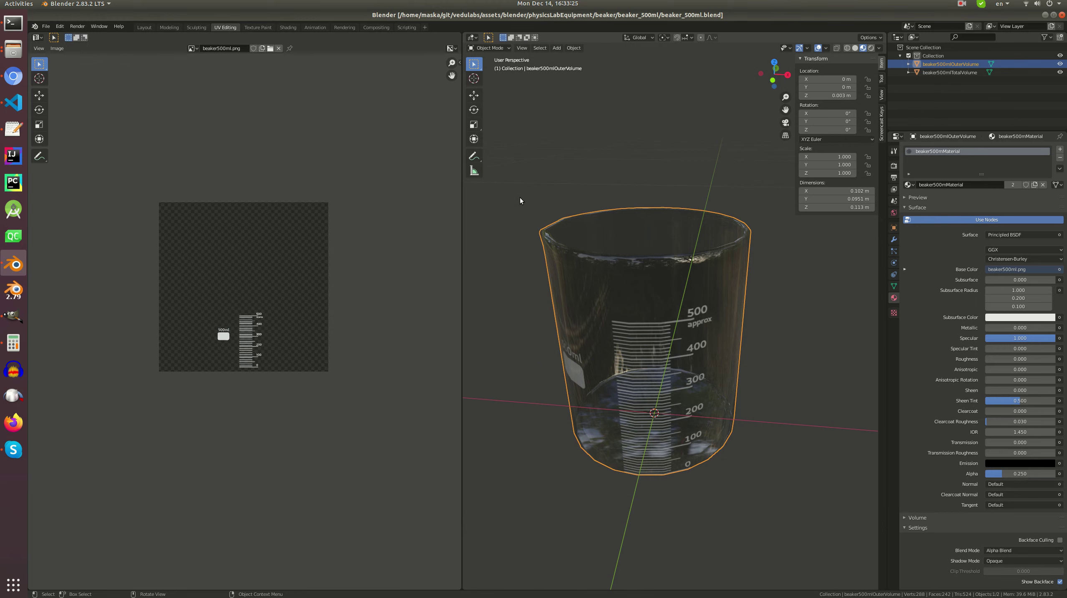
- Widen the 3D view, then open a maximised second Blender window with a default scene
{"action": "left_click_drag", "start_coordinate": [463, 200], "coordinate": [407, 202]}
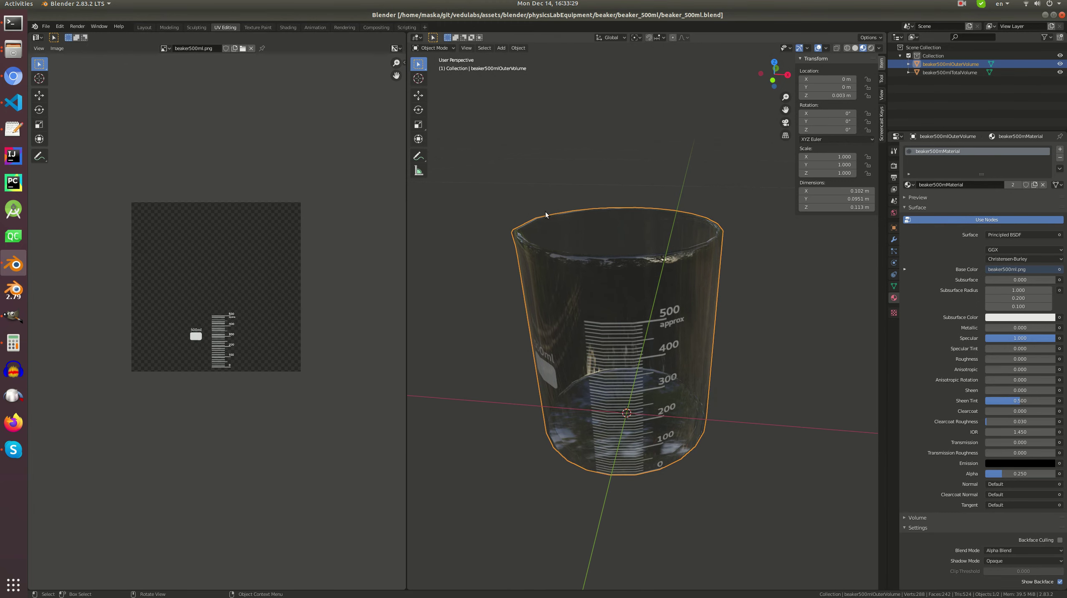
{"action": "mouse_move", "coordinate": [593, 209]}
{"action": "middle_mouse_down"}
{"action": "mouse_move", "coordinate": [623, 185]}
{"action": "mouse_move", "coordinate": [683, 198]}
{"action": "mouse_move", "coordinate": [614, 201]}
{"action": "mouse_move", "coordinate": [596, 206]}
{"action": "mouse_move", "coordinate": [590, 235]}
{"action": "mouse_move", "coordinate": [594, 222]}
{"action": "middle_mouse_up"}
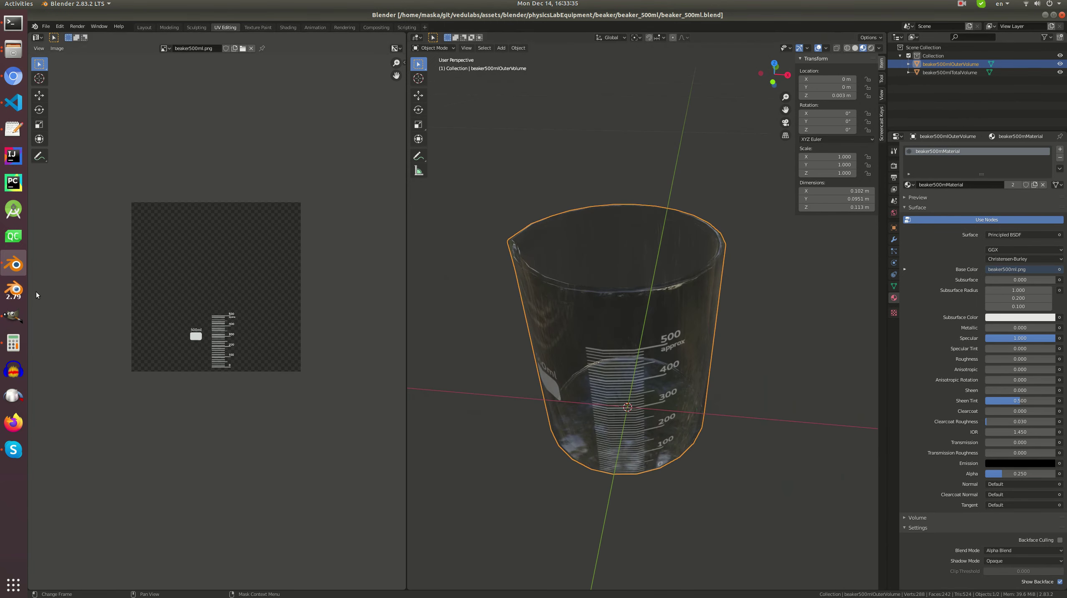
{"action": "middle_click", "coordinate": [12, 266]}
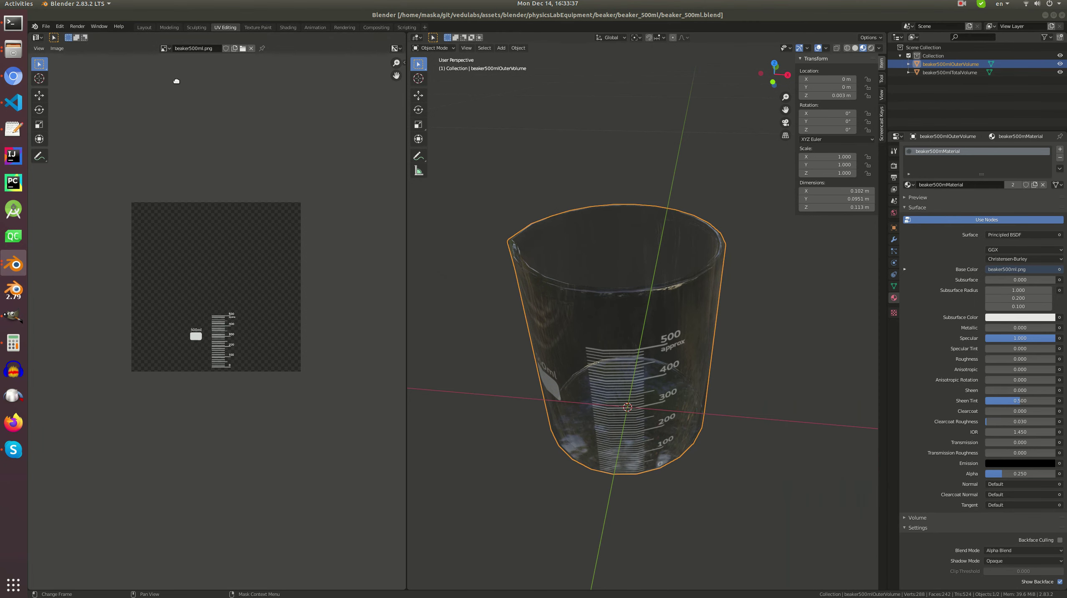
{"action": "double_click", "coordinate": [563, 154]}
{"action": "left_click", "coordinate": [46, 26]}
- Open beaker_200ml.blend from the recent files list
{"action": "left_click", "coordinate": [46, 26]}
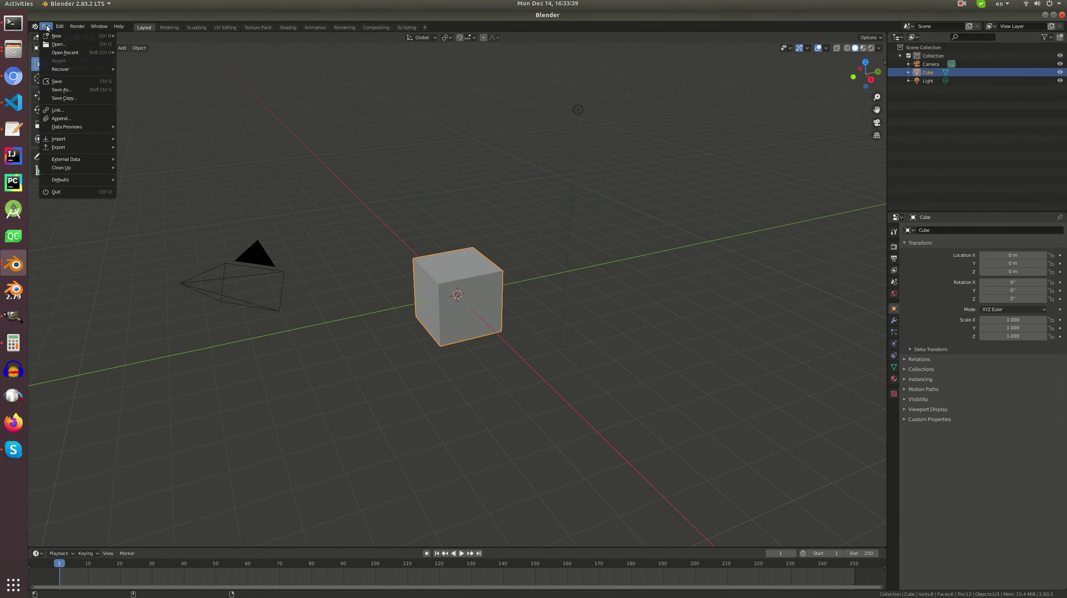
{"action": "mouse_move", "coordinate": [80, 53]}
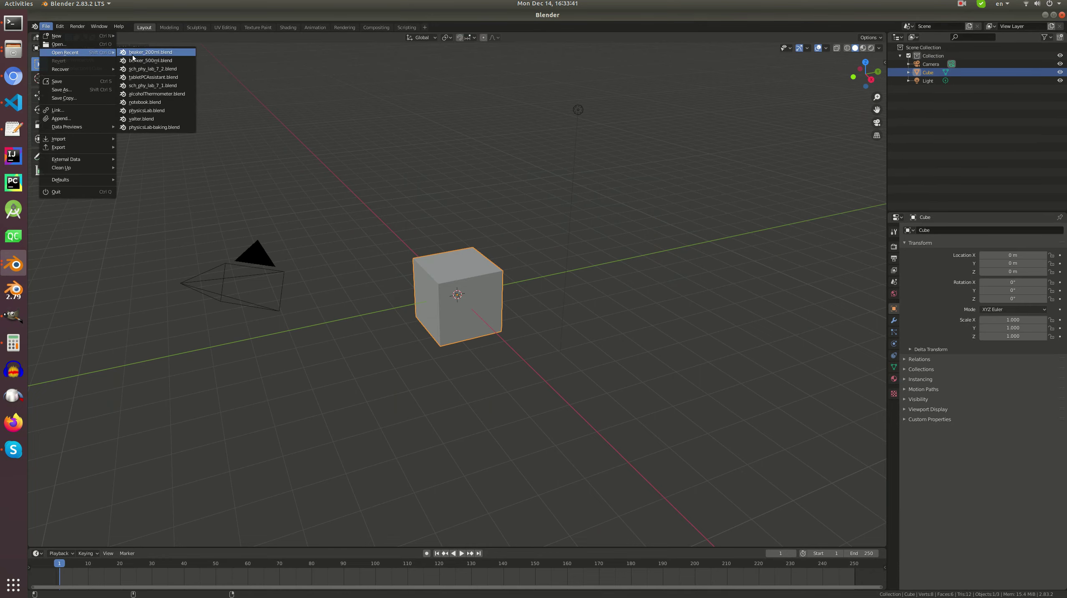
{"action": "left_click", "coordinate": [148, 61]}
{"action": "left_click", "coordinate": [45, 26]}
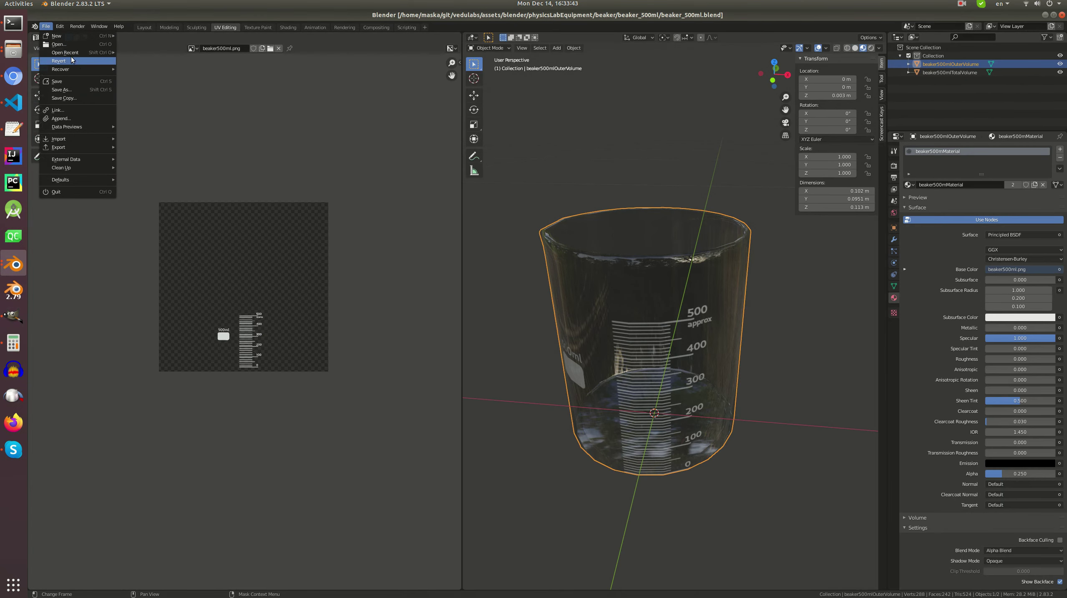
{"action": "mouse_move", "coordinate": [80, 52]}
{"action": "left_click", "coordinate": [149, 60]}
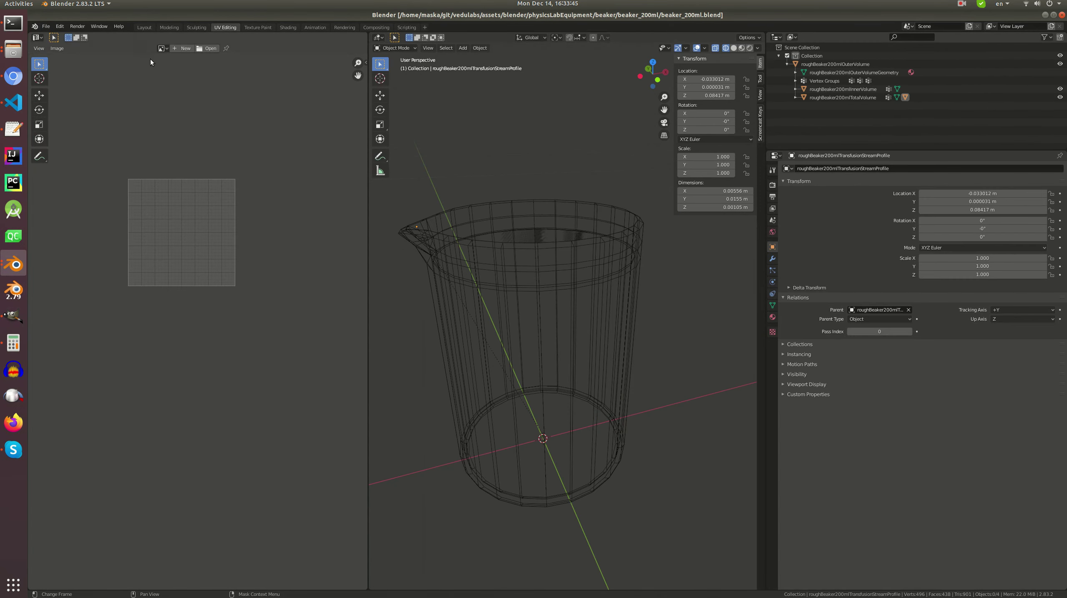
- Cycle through the 200 ml beaker's overlapping volume objects, then return to the 500 ml window
{"action": "middle_click_drag", "start_coordinate": [543, 232], "coordinate": [519, 226]}
{"action": "left_click", "coordinate": [519, 227]}
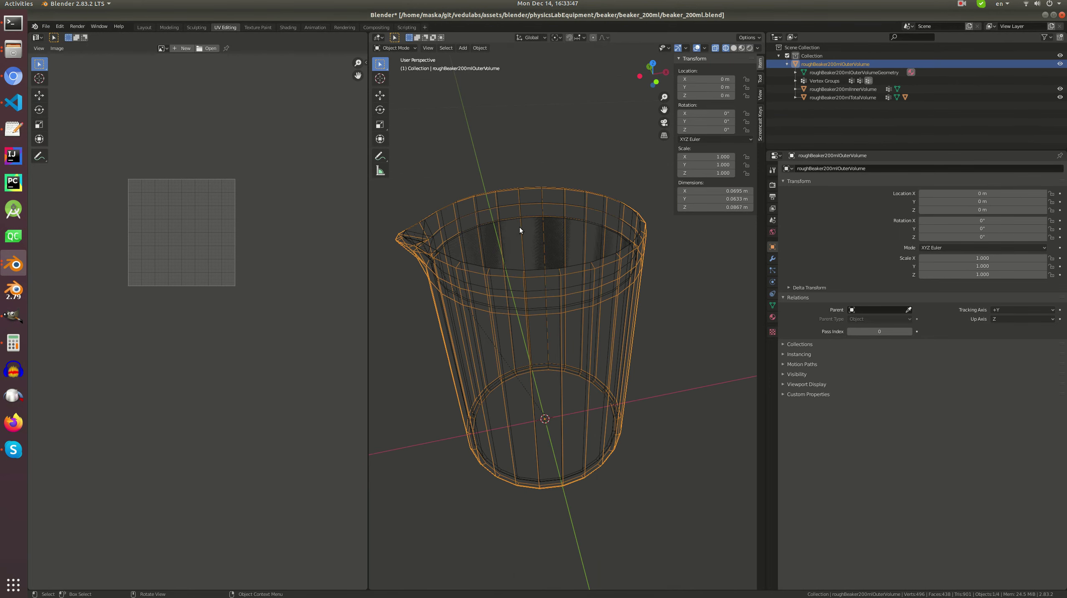
{"action": "left_click", "coordinate": [525, 224]}
{"action": "left_click", "coordinate": [526, 217]}
{"action": "middle_click_drag", "start_coordinate": [544, 222], "coordinate": [515, 227]}
{"action": "left_click", "coordinate": [517, 208]}
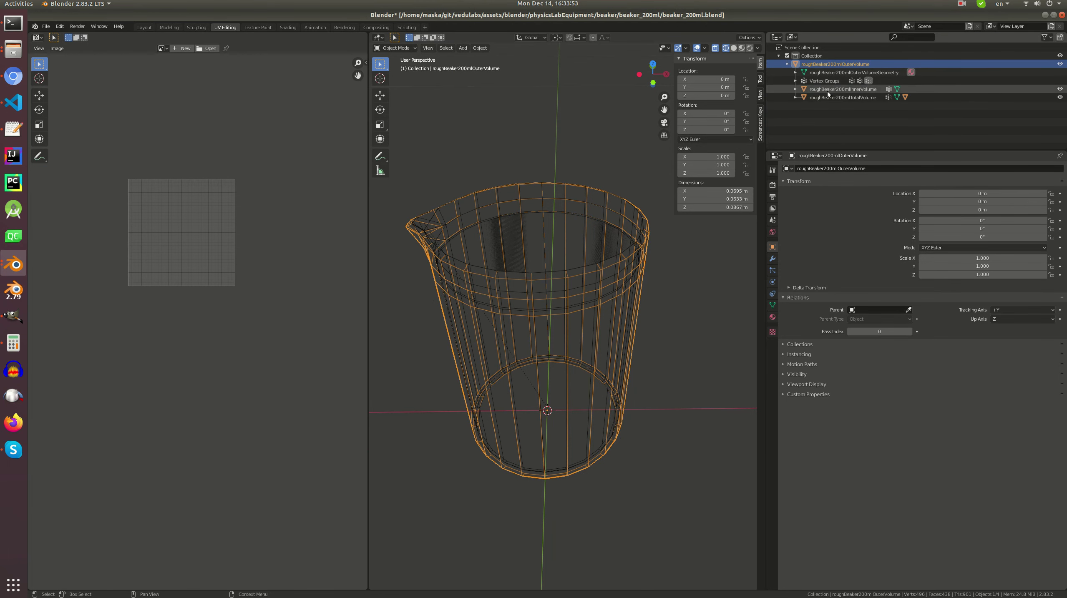
{"action": "left_click", "coordinate": [14, 264]}
{"action": "left_click", "coordinate": [84, 299]}
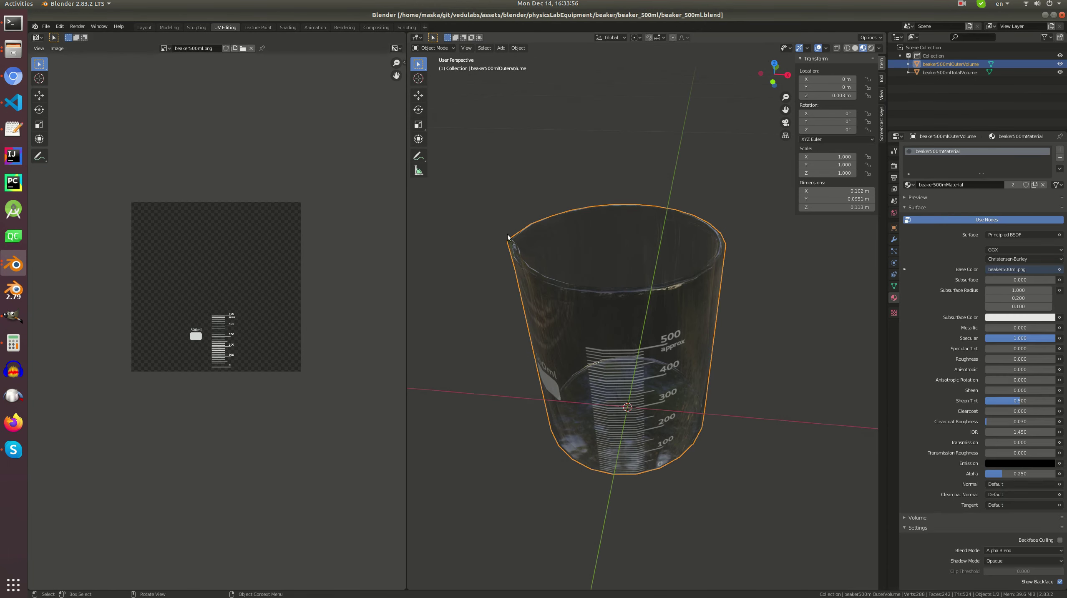
- Parent beaker500mlTotalVolume to beaker500mlOuterVolume with Ctrl+P > Object
{"action": "left_click", "coordinate": [946, 72]}
{"action": "left_click", "coordinate": [727, 252], "text": "shift"}
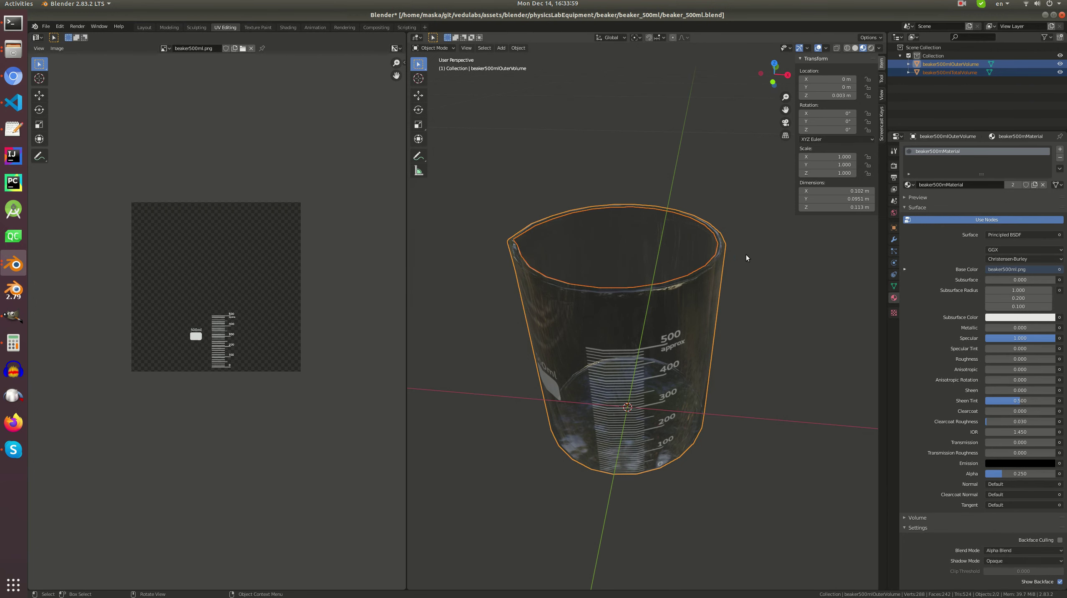
{"action": "key", "text": "ctrl+p"}
{"action": "left_click", "coordinate": [746, 255]}
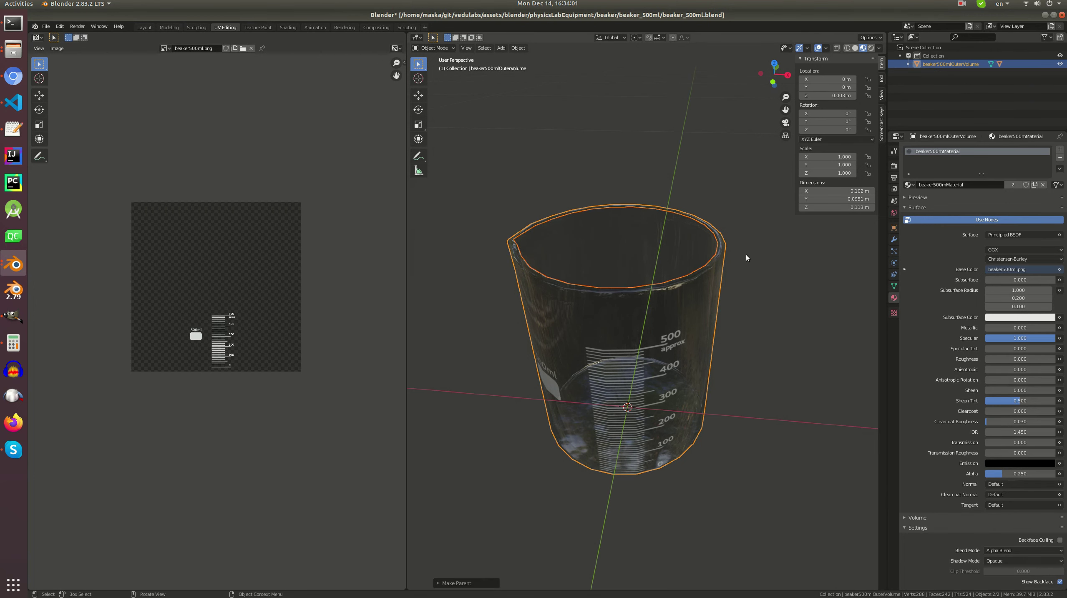
{"action": "left_click", "coordinate": [908, 65]}
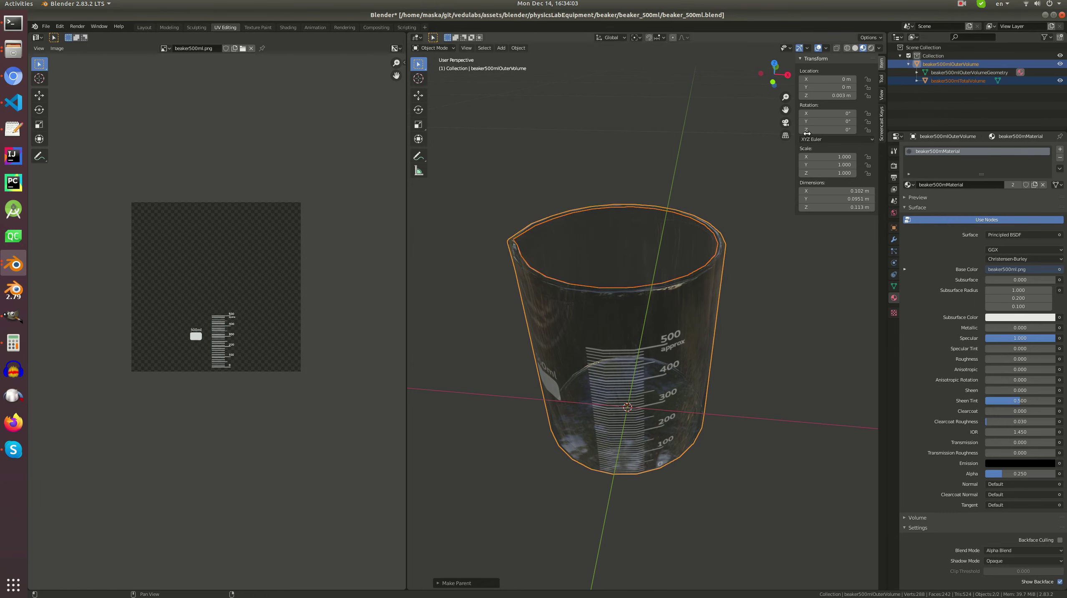
- Compare against the 200 ml file's roughBeaker200mlInnerVolume and roughBeaker200mlTotalVolume objects
{"action": "left_click", "coordinate": [15, 264]}
{"action": "left_click", "coordinate": [86, 238]}
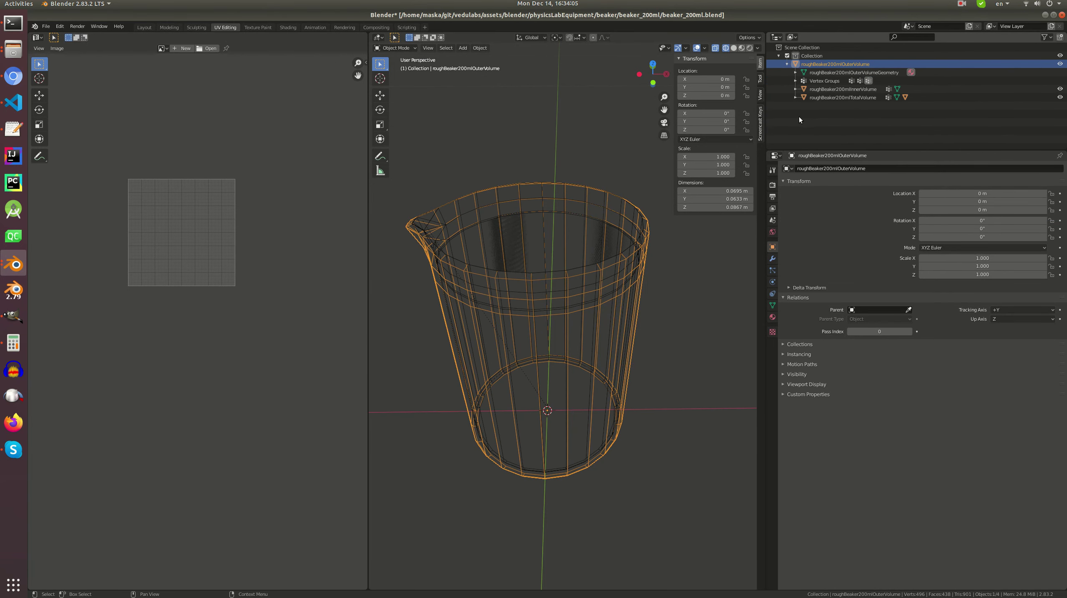
{"action": "left_click", "coordinate": [846, 89]}
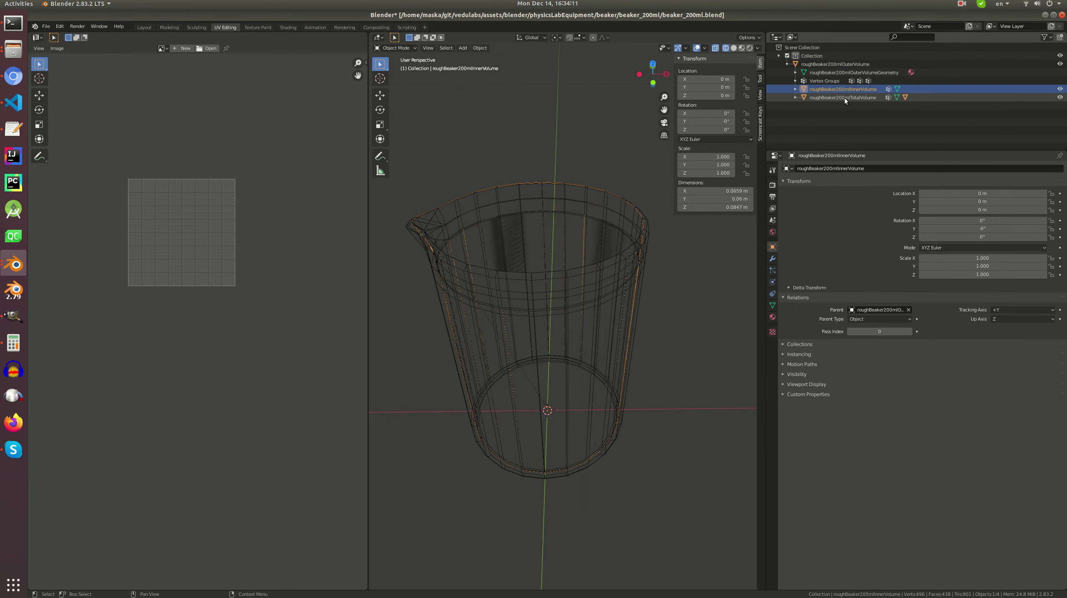
{"action": "left_click", "coordinate": [845, 97]}
{"action": "middle_click_drag", "start_coordinate": [534, 235], "coordinate": [504, 190]}
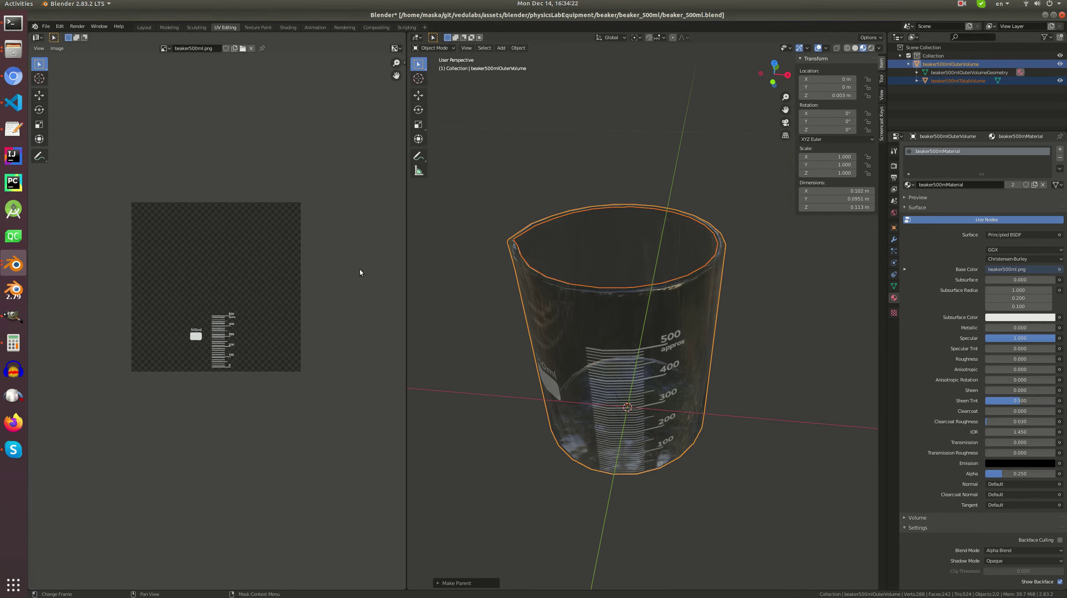
{"action": "scroll", "coordinate": [565, 220], "scroll_direction": "up", "scroll_amount": 2}
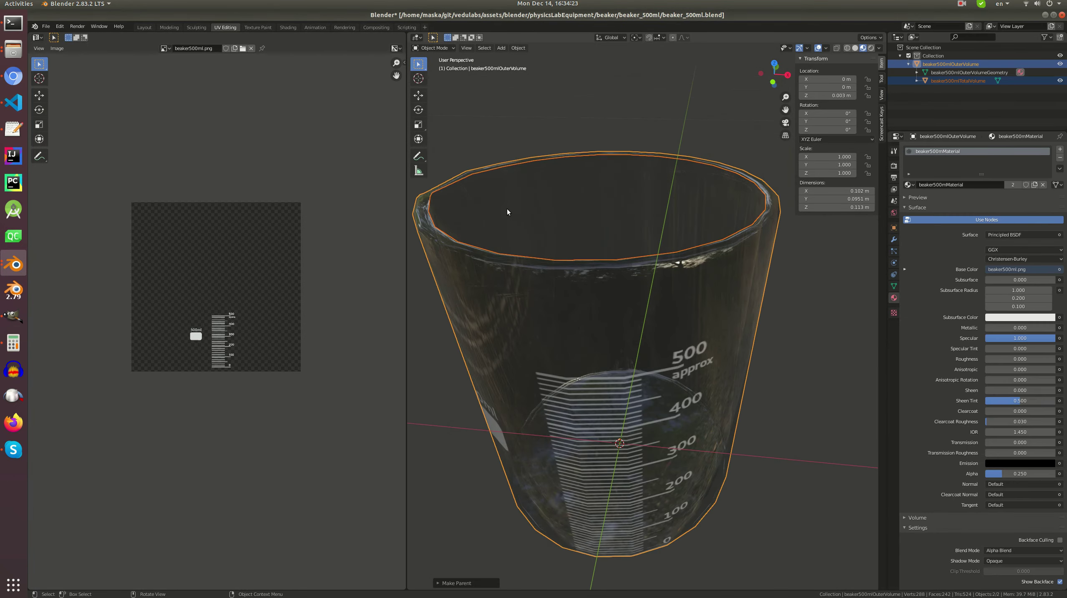
- Select a rim vertex on beaker500mlOuterVolume and pull it outward along X
{"action": "key", "text": "alt+a"}
{"action": "left_click", "coordinate": [463, 197]}
{"action": "middle_click_drag", "start_coordinate": [464, 200], "coordinate": [546, 348]}
{"action": "left_click", "coordinate": [488, 350]}
{"action": "key", "text": "Tab"}
{"action": "scroll", "coordinate": [485, 332], "scroll_direction": "up", "scroll_amount": 1}
{"action": "left_click", "coordinate": [547, 349]}
{"action": "key", "text": "g"}
{"action": "key", "text": "x"}
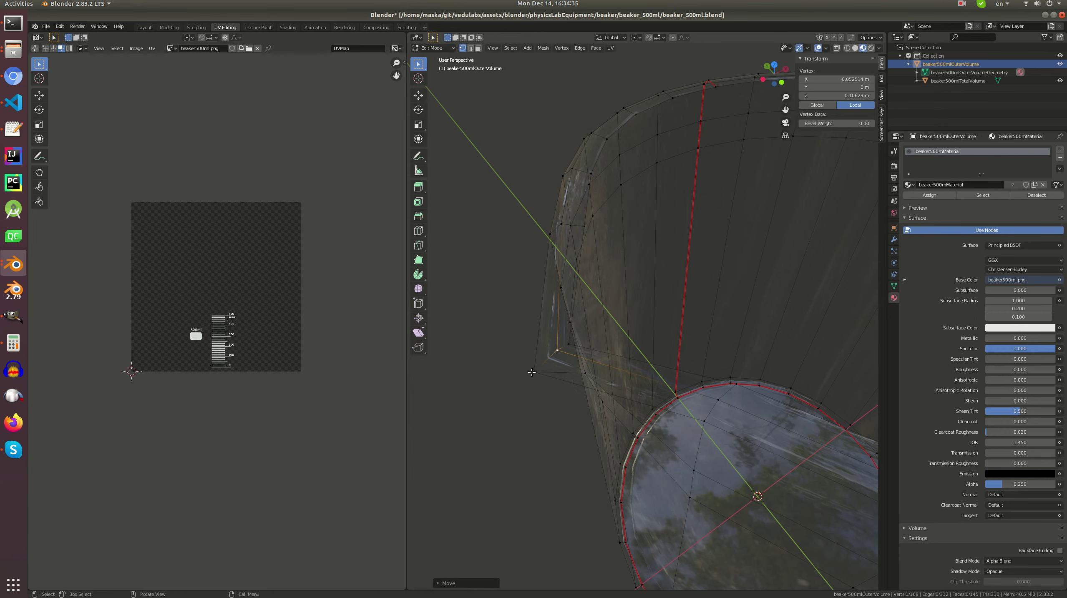
{"action": "left_click", "coordinate": [550, 359]}
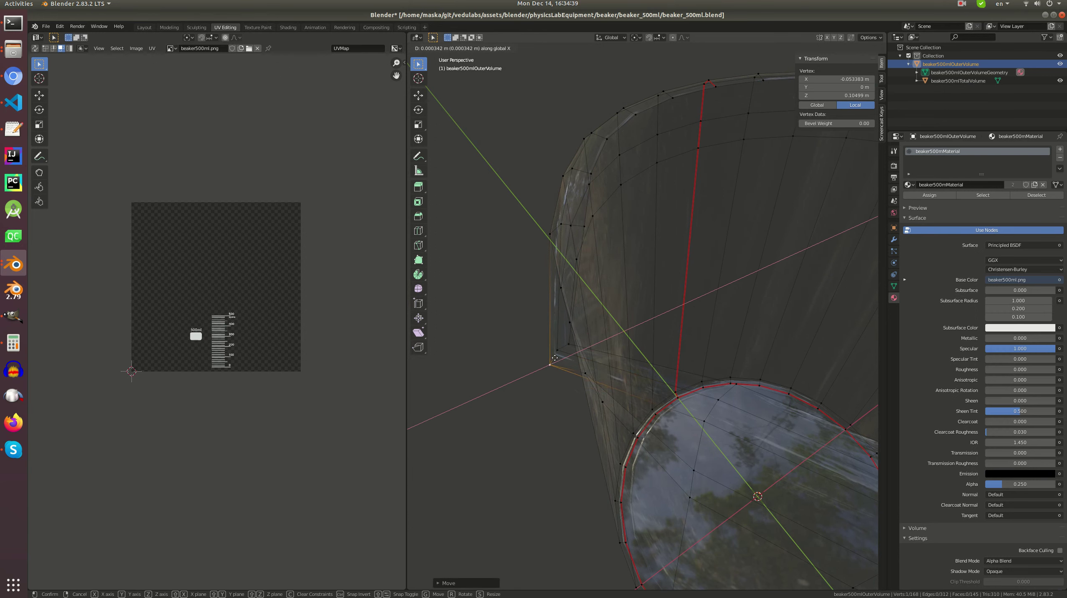
- Readjust the spout vertex along X, checking the spout shape outside Edit Mode
{"action": "key", "text": "Tab"}
{"action": "middle_click_drag", "start_coordinate": [578, 350], "coordinate": [562, 334]}
{"action": "middle_click_drag", "start_coordinate": [561, 334], "coordinate": [592, 376], "text": "shift"}
{"action": "key", "text": "Tab"}
{"action": "key", "text": "g"}
{"action": "key", "text": "x"}
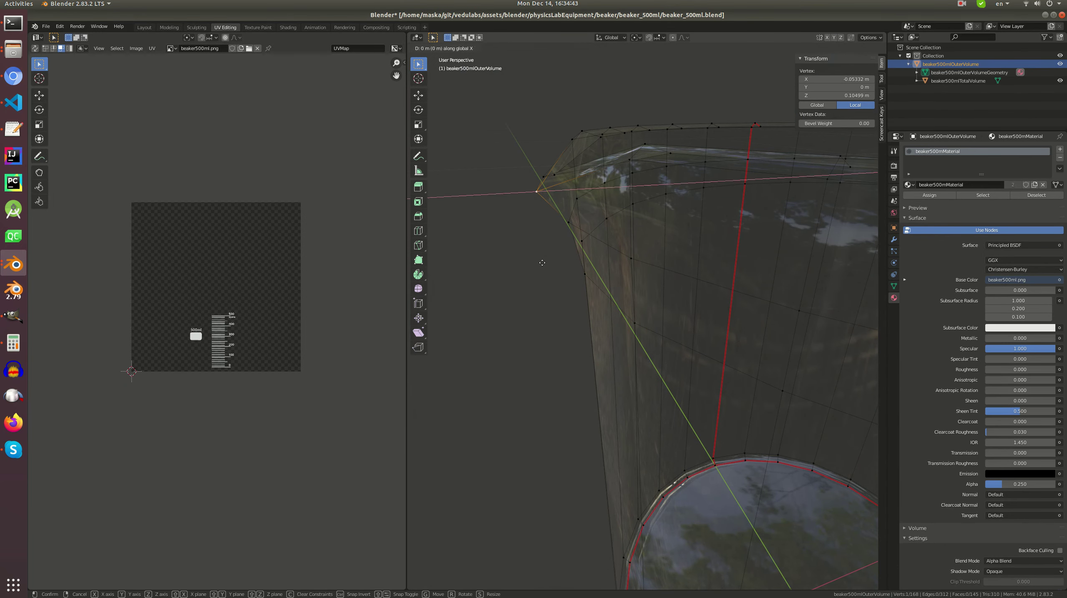
{"action": "left_click", "coordinate": [539, 262]}
{"action": "middle_click_drag", "start_coordinate": [532, 256], "coordinate": [510, 219]}
{"action": "key", "text": "Tab"}
{"action": "key", "text": "Tab"}
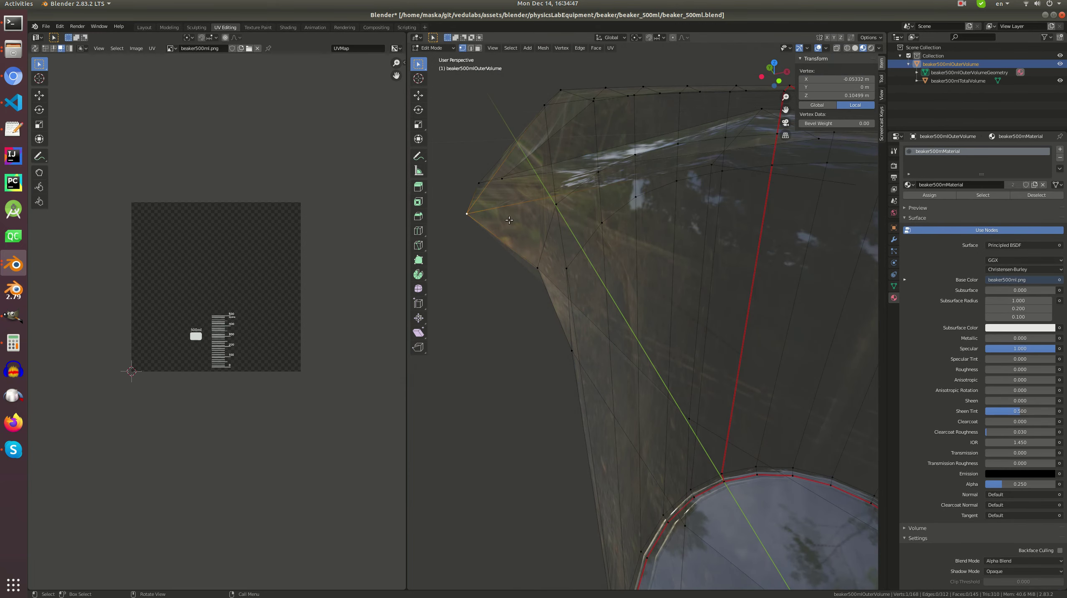
{"action": "middle_click_drag", "start_coordinate": [479, 182], "coordinate": [523, 254]}
{"action": "key", "text": "Tab"}
{"action": "middle_click_drag", "start_coordinate": [610, 263], "coordinate": [529, 303]}
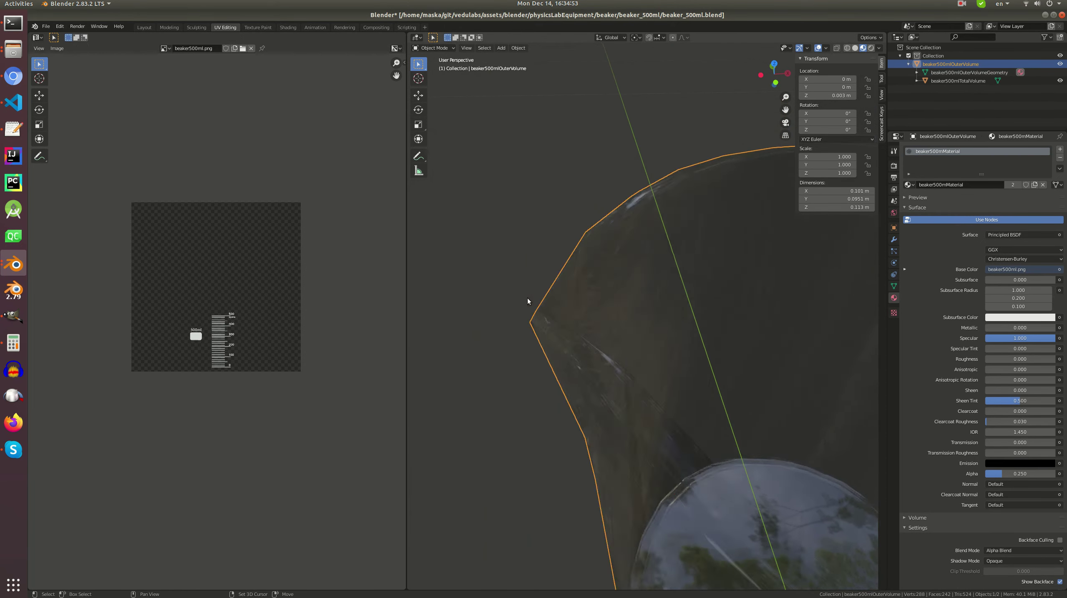
{"action": "key", "text": "Tab"}
{"action": "scroll", "coordinate": [547, 313], "scroll_direction": "up", "scroll_amount": 2}
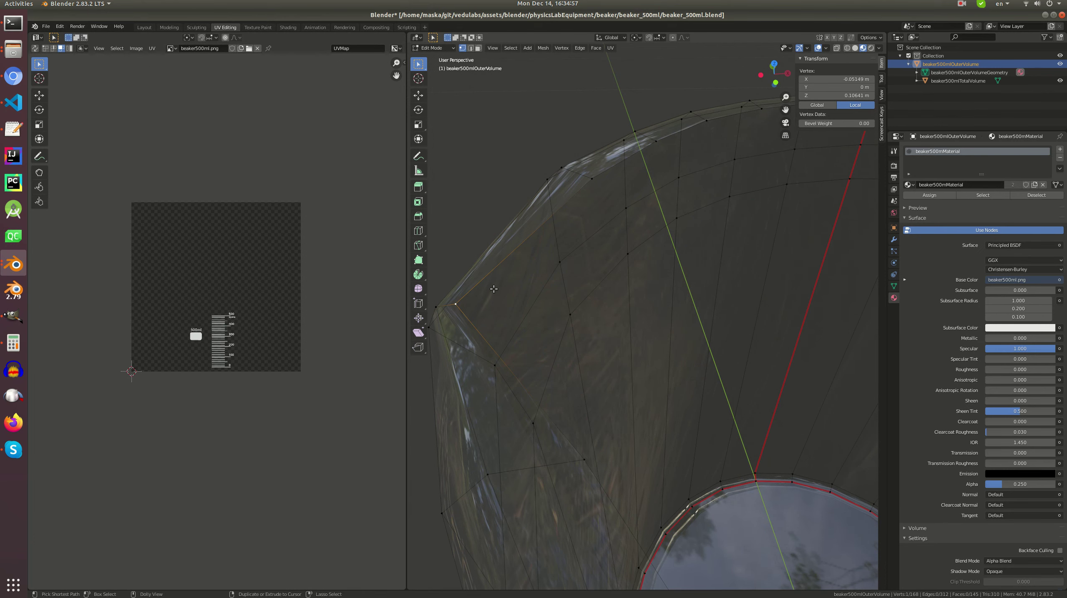
- Bevel the spout vertex into a small triangle and merge by distance to remove a duplicate
{"action": "key", "text": "ctrl+shift+b"}
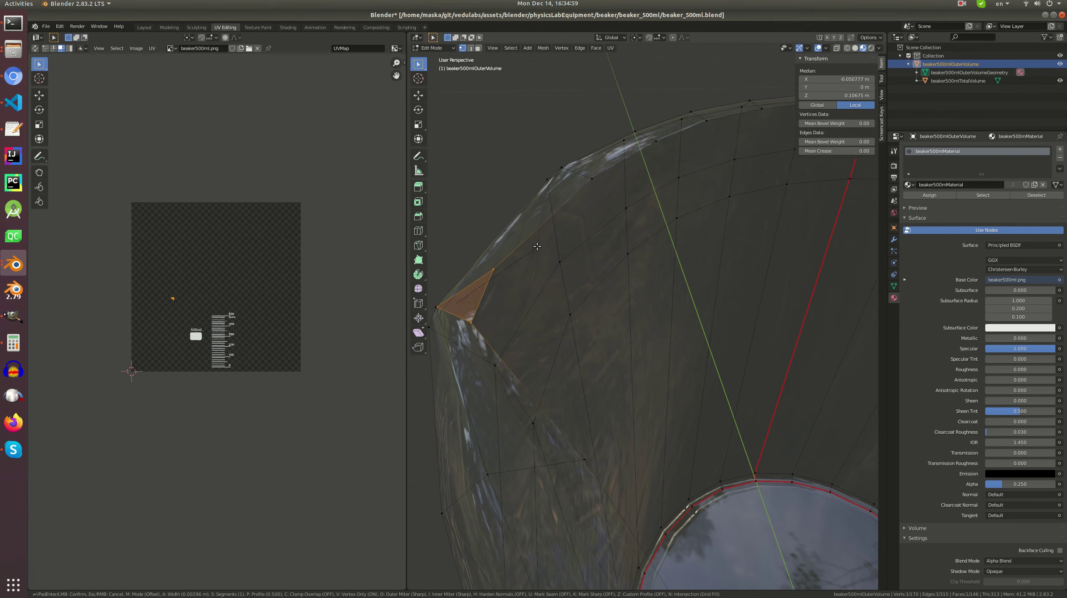
{"action": "left_click", "coordinate": [529, 251]}
{"action": "middle_click_drag", "start_coordinate": [530, 251], "coordinate": [550, 299]}
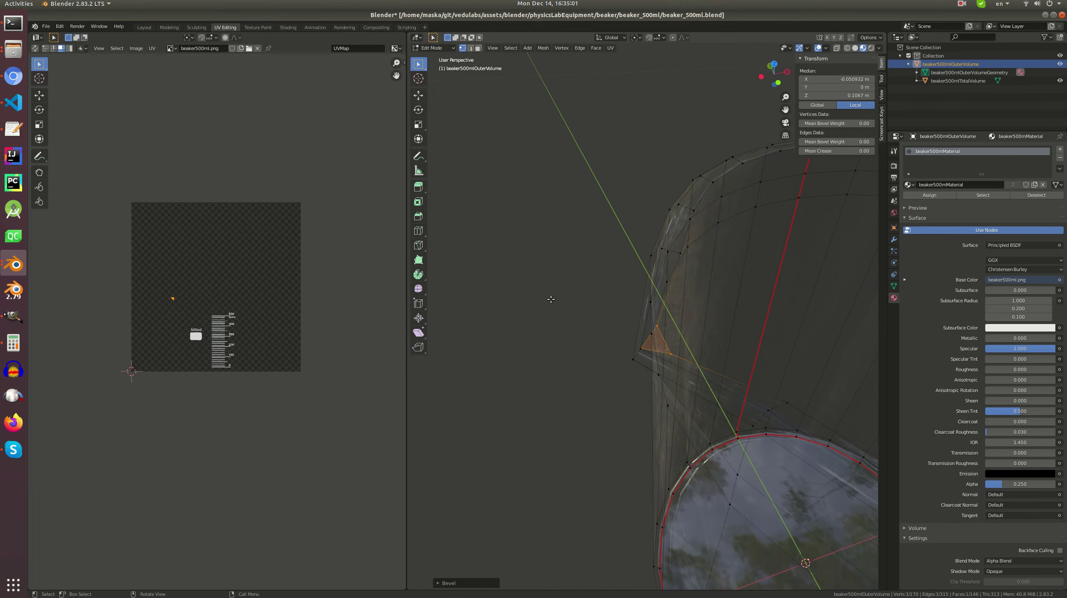
{"action": "key", "text": "a"}
{"action": "key", "text": "m"}
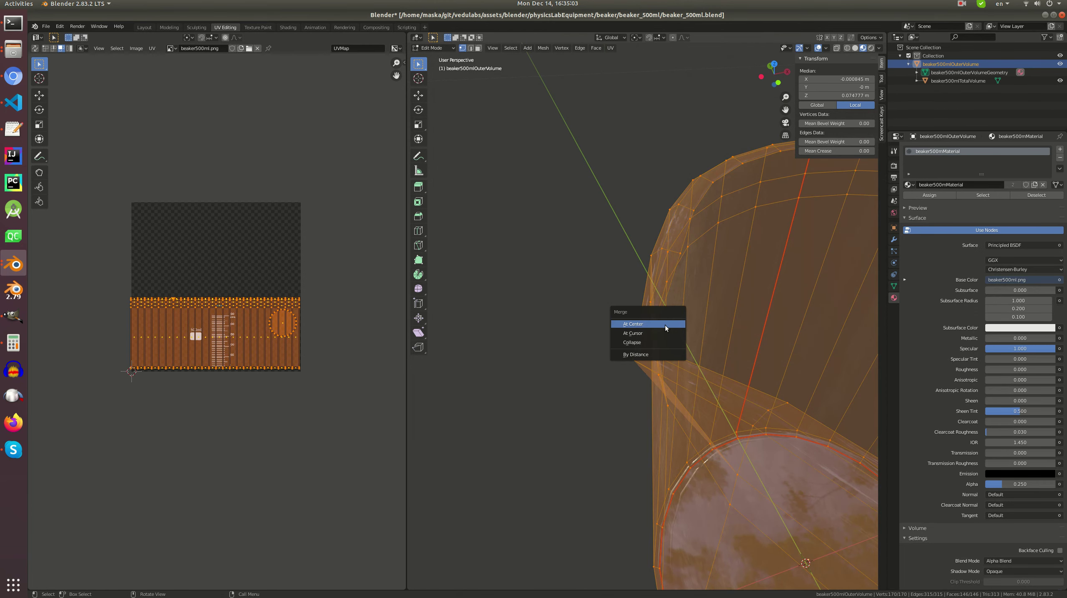
{"action": "left_click", "coordinate": [645, 352]}
{"action": "key", "text": "Tab"}
{"action": "middle_click_drag", "start_coordinate": [675, 340], "coordinate": [593, 331]}
- Clear the mesh's vertex selection and select beaker500mlTotalVolume
{"action": "scroll", "coordinate": [593, 331], "scroll_direction": "down", "scroll_amount": 3}
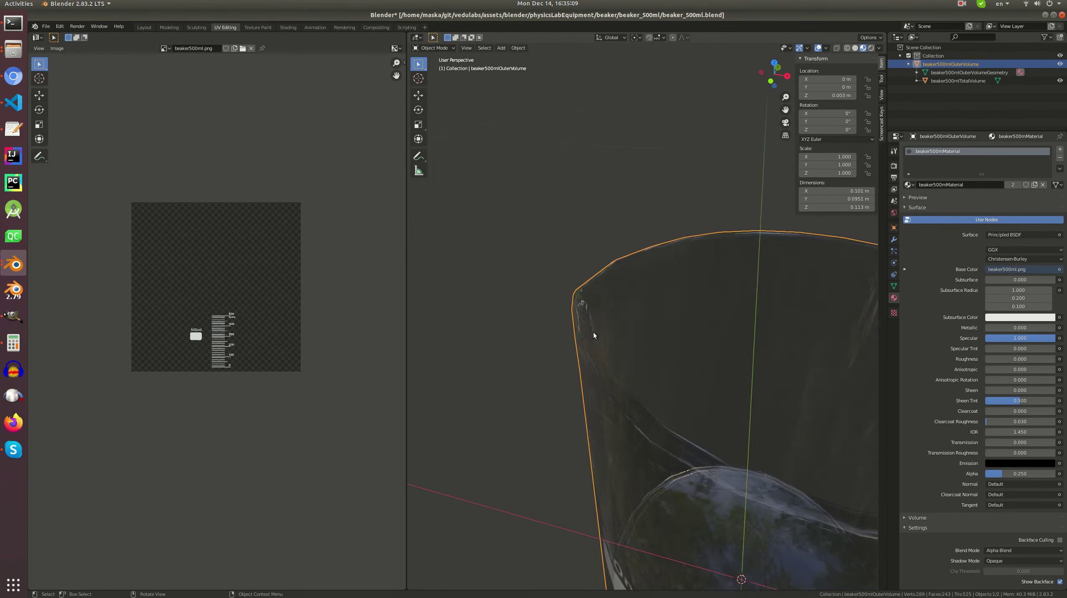
{"action": "key", "text": "Tab"}
{"action": "key", "text": "alt+a"}
{"action": "key", "text": "Tab"}
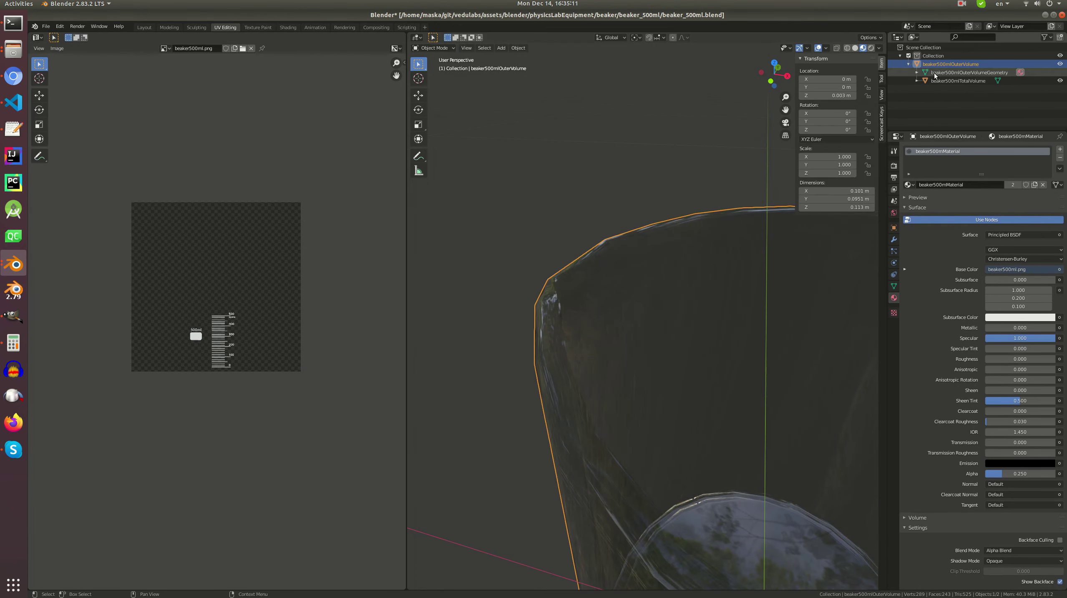
{"action": "left_click", "coordinate": [957, 80]}
{"action": "scroll", "coordinate": [632, 288], "scroll_direction": "up", "scroll_amount": 1}
{"action": "middle_click_drag", "start_coordinate": [632, 286], "coordinate": [625, 268]}
- Glance at the Chrome reference images, then select the 200 ml inner and total volume objects
{"action": "key", "text": "alt+Tab"}
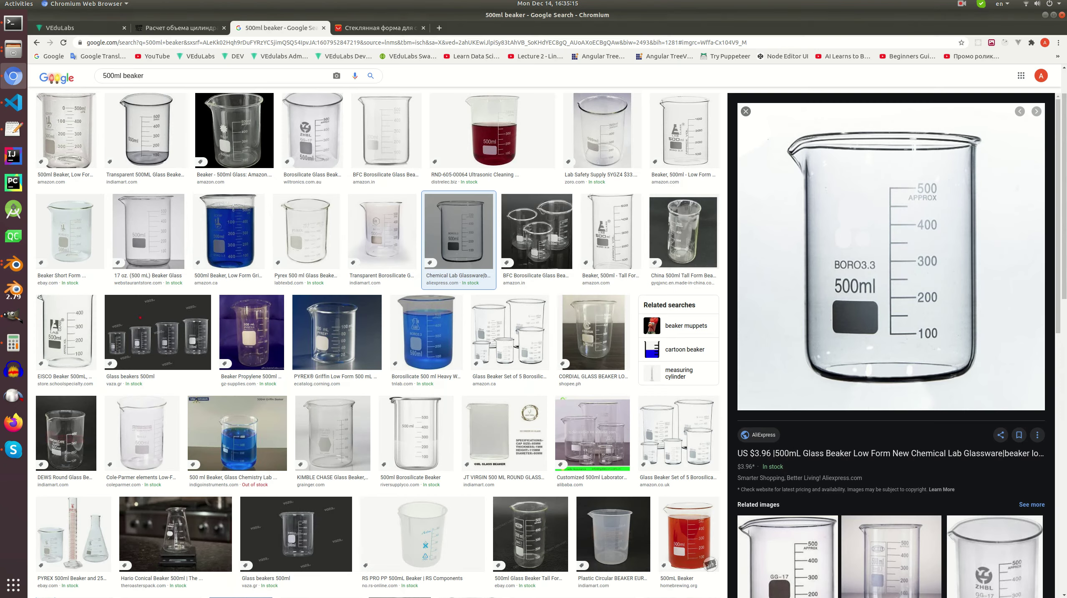
{"action": "key", "text": "alt+Tab"}
{"action": "left_click", "coordinate": [20, 269]}
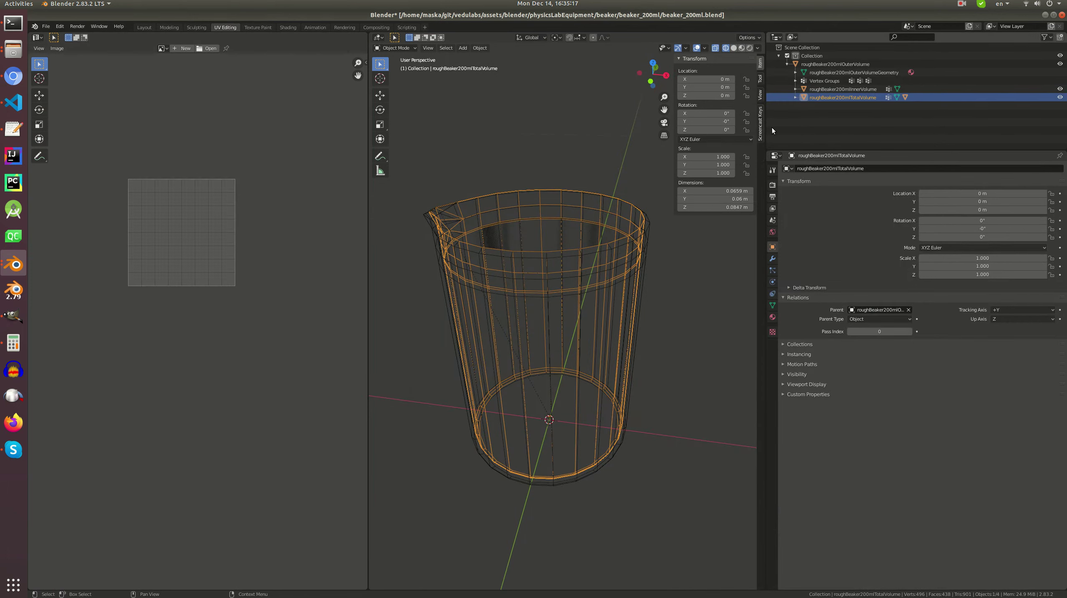
{"action": "left_click", "coordinate": [850, 89]}
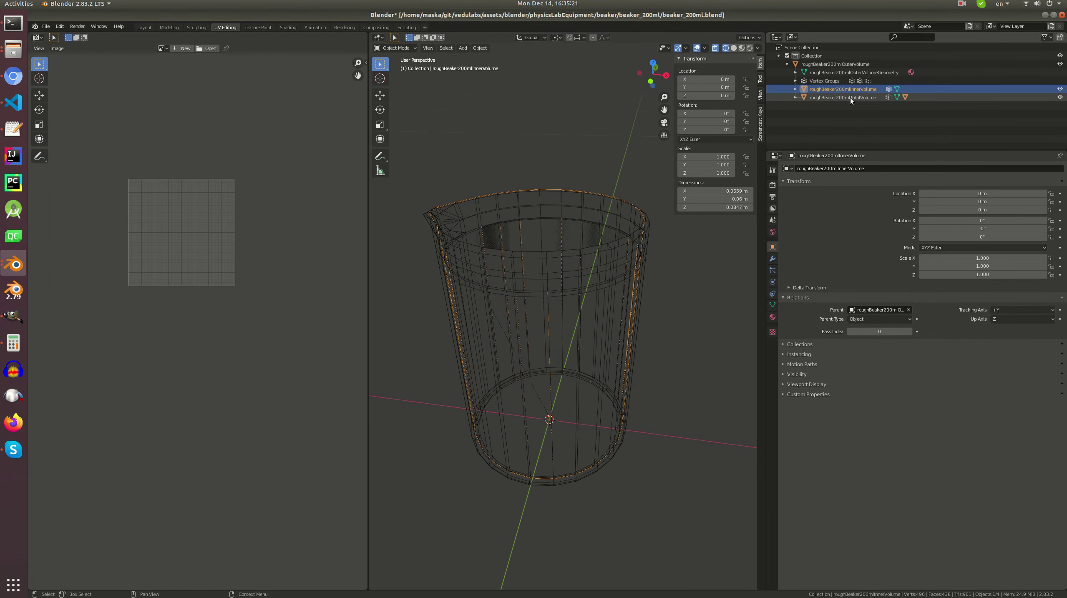
{"action": "left_click", "coordinate": [850, 98]}
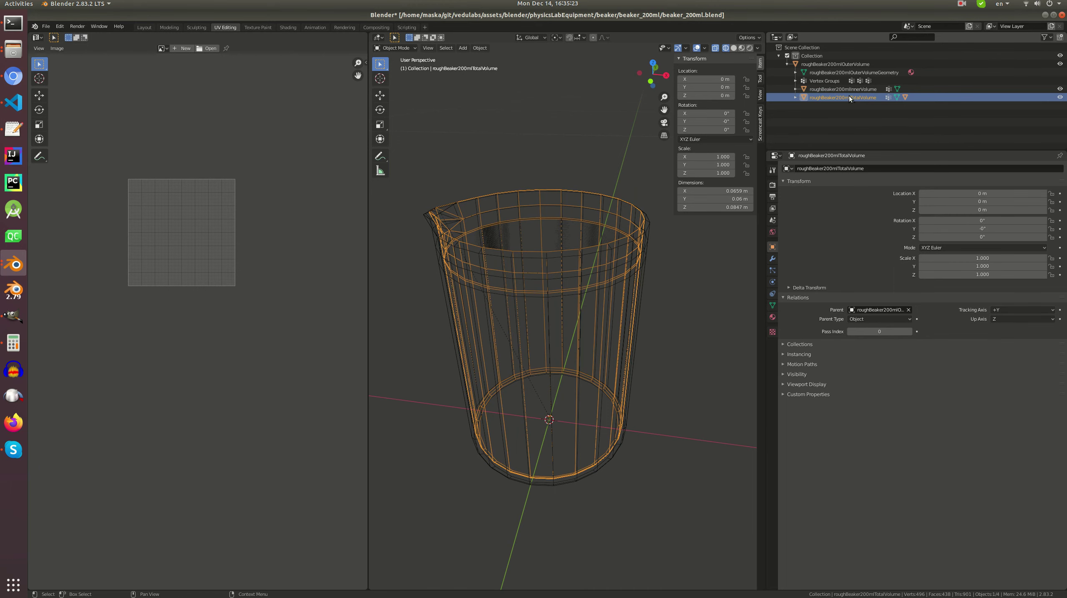
{"action": "left_click", "coordinate": [848, 90]}
- Inspect roughBeaker200mlInnerVolume in Edit Mode, then return to the 500 ml file
{"action": "key", "text": "Tab"}
{"action": "middle_click_drag", "start_coordinate": [633, 201], "coordinate": [535, 212]}
{"action": "scroll", "coordinate": [502, 215], "scroll_direction": "up", "scroll_amount": 2}
{"action": "key", "text": "Tab"}
{"action": "key", "text": "alt+a"}
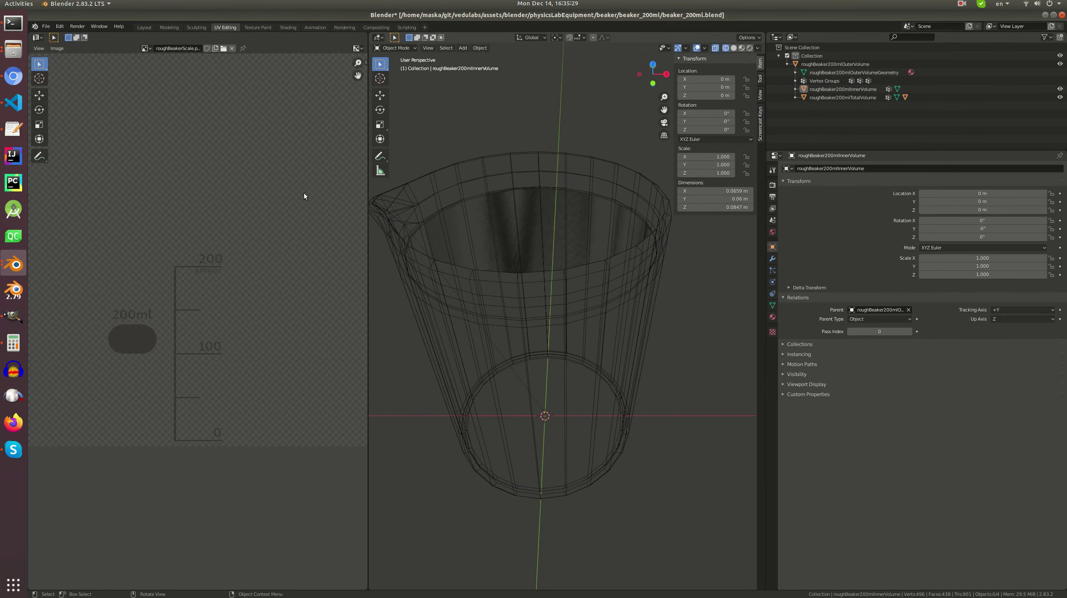
{"action": "key", "text": "Tab"}
{"action": "key", "text": "Tab"}
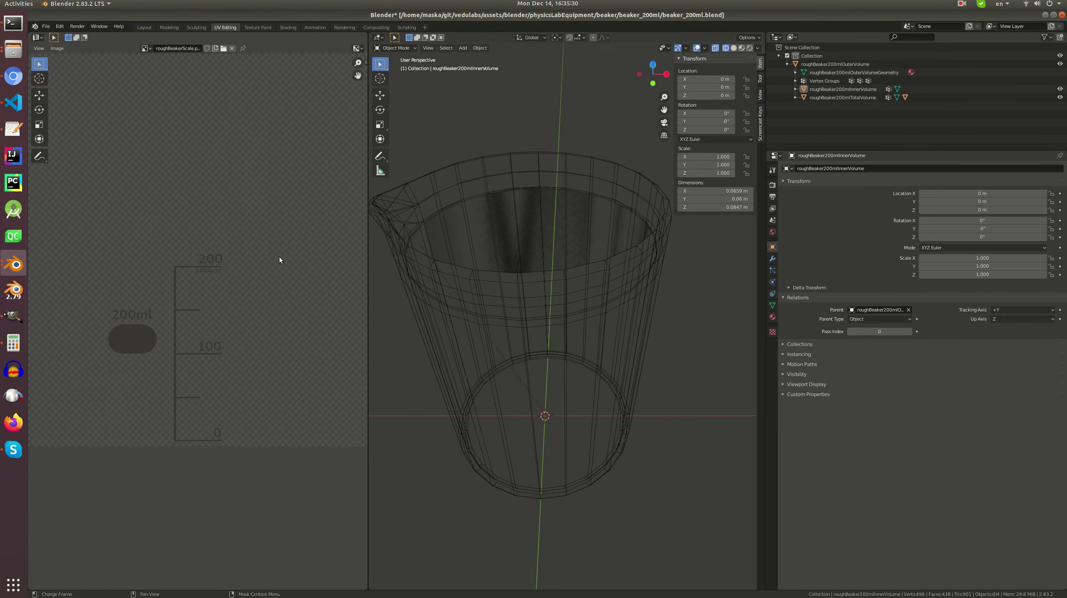
{"action": "left_click", "coordinate": [18, 269]}
{"action": "left_click", "coordinate": [63, 286]}
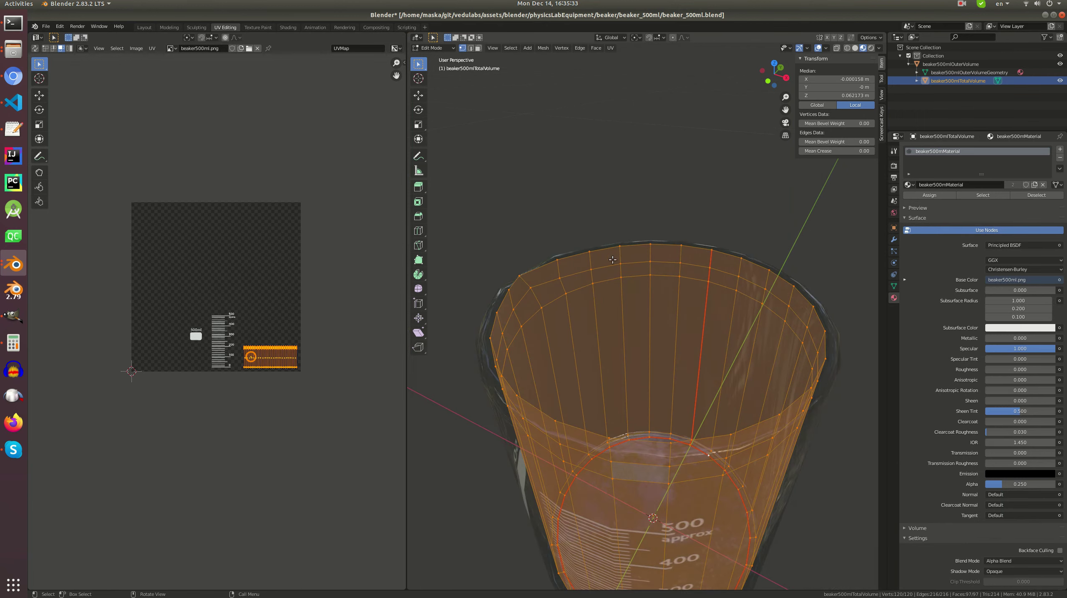
- Display face normals in the viewport overlays at length 0.01
{"action": "left_click", "coordinate": [826, 47]}
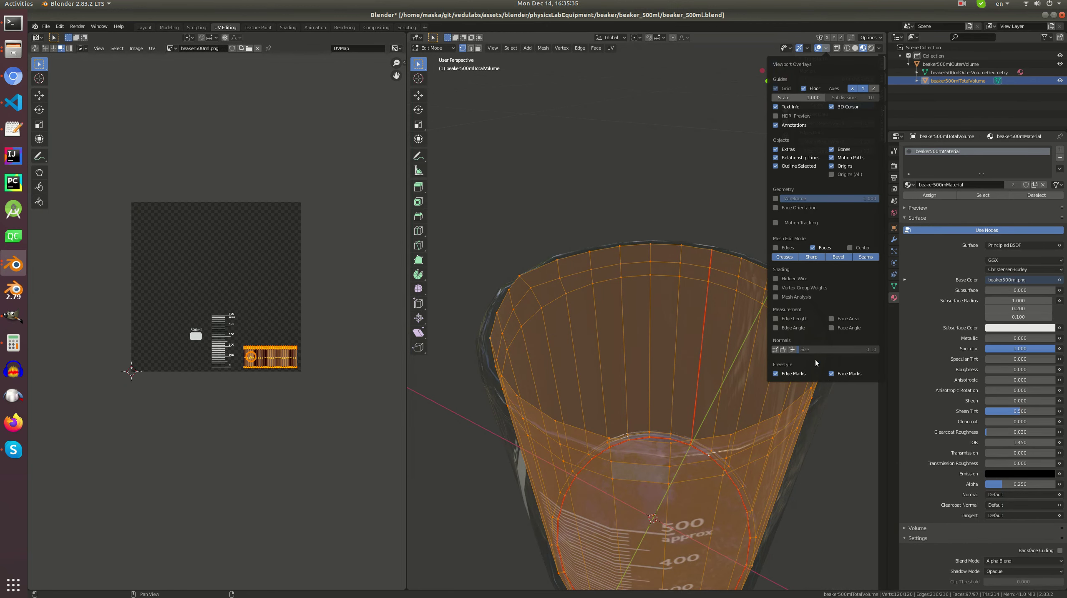
{"action": "left_click", "coordinate": [793, 350]}
{"action": "left_click", "coordinate": [839, 350]}
{"action": "type", "text": "0"}
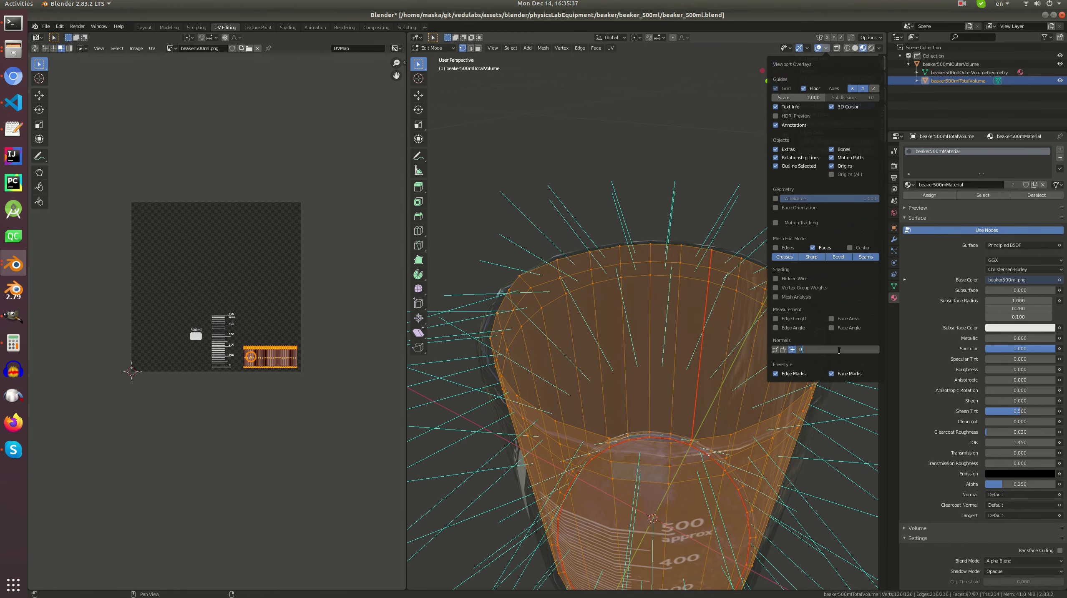
{"action": "type", "text": ".01"}
{"action": "key", "text": "Return"}
{"action": "middle_click_drag", "start_coordinate": [570, 332], "coordinate": [611, 311]}
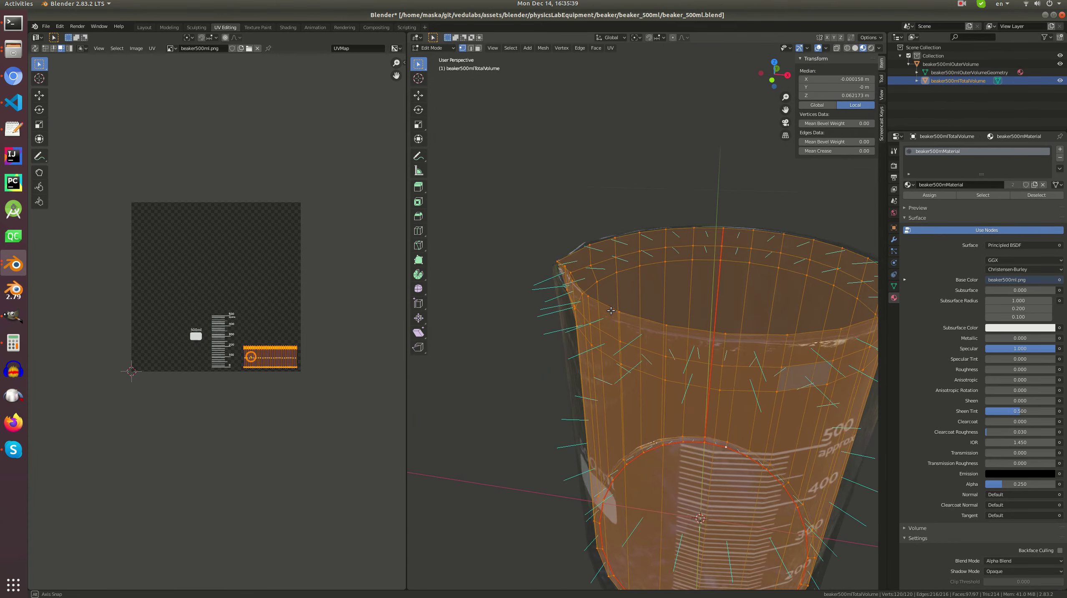
- Recalculate the normals to point inward, leave Edit Mode and save beaker_500ml.blend
{"action": "key", "text": "ctrl+shift+n"}
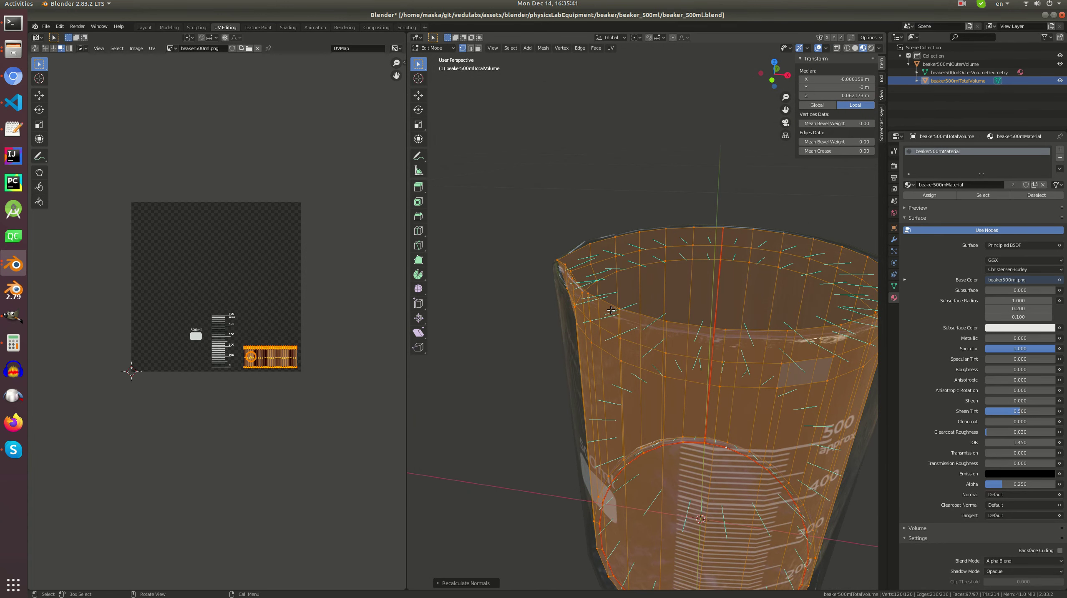
{"action": "middle_click_drag", "start_coordinate": [612, 311], "coordinate": [670, 268]}
{"action": "key", "text": "Tab"}
{"action": "middle_click_drag", "start_coordinate": [647, 224], "coordinate": [633, 211]}
{"action": "key", "text": "ctrl+s"}
{"action": "key", "text": "ctrl+s"}
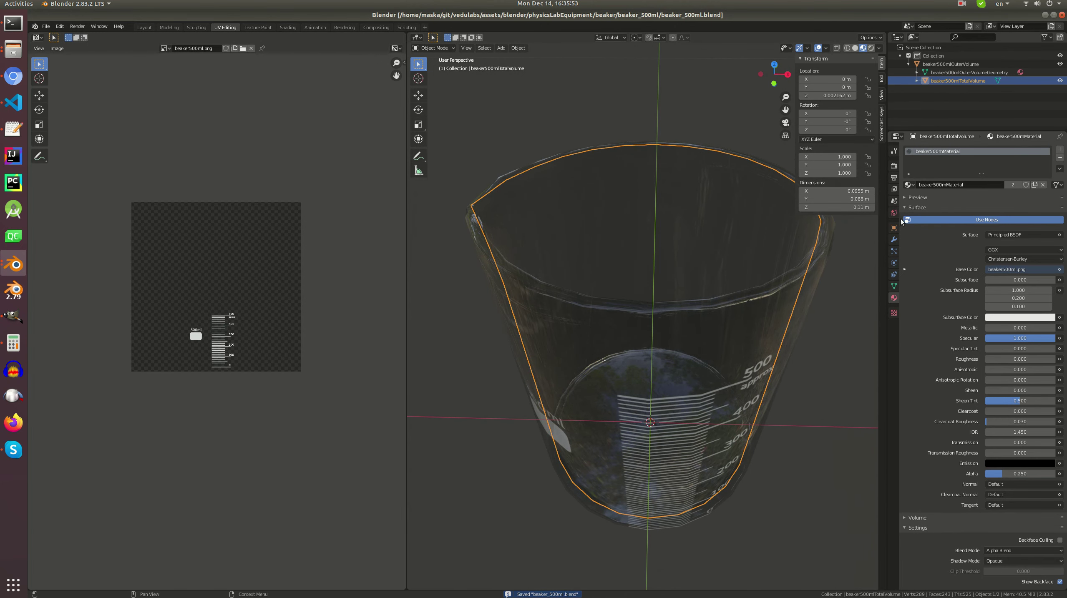
- Duplicate the total volume in place as beaker500mlInnerVolume with mesh beaker500mlInnerVolumeGeometry
{"action": "key", "text": "shift+d"}
{"action": "key", "text": "Escape"}
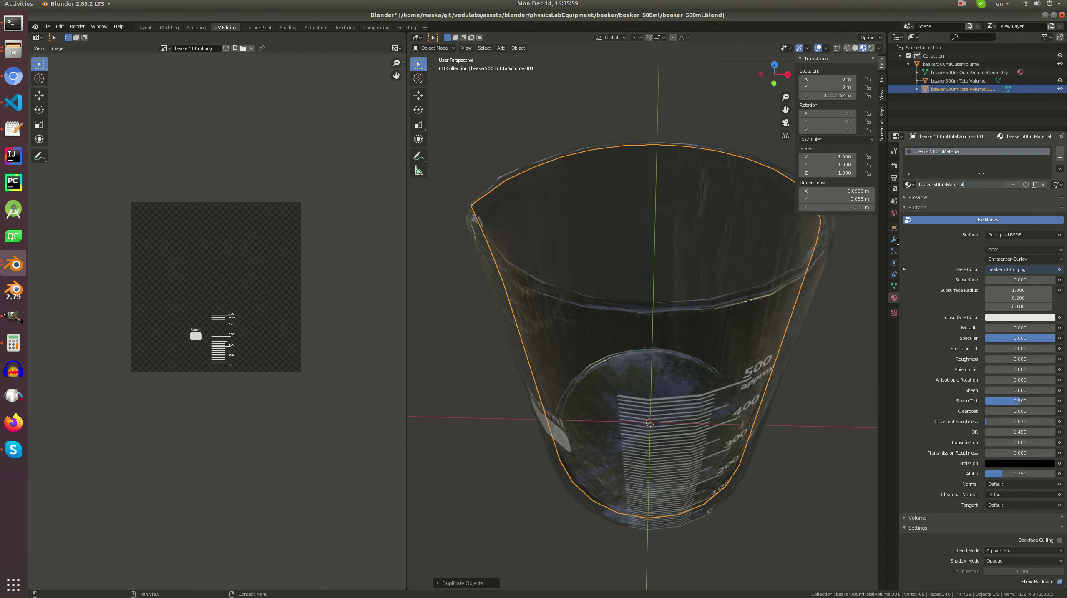
{"action": "left_click", "coordinate": [894, 285]}
{"action": "left_click", "coordinate": [1011, 149]}
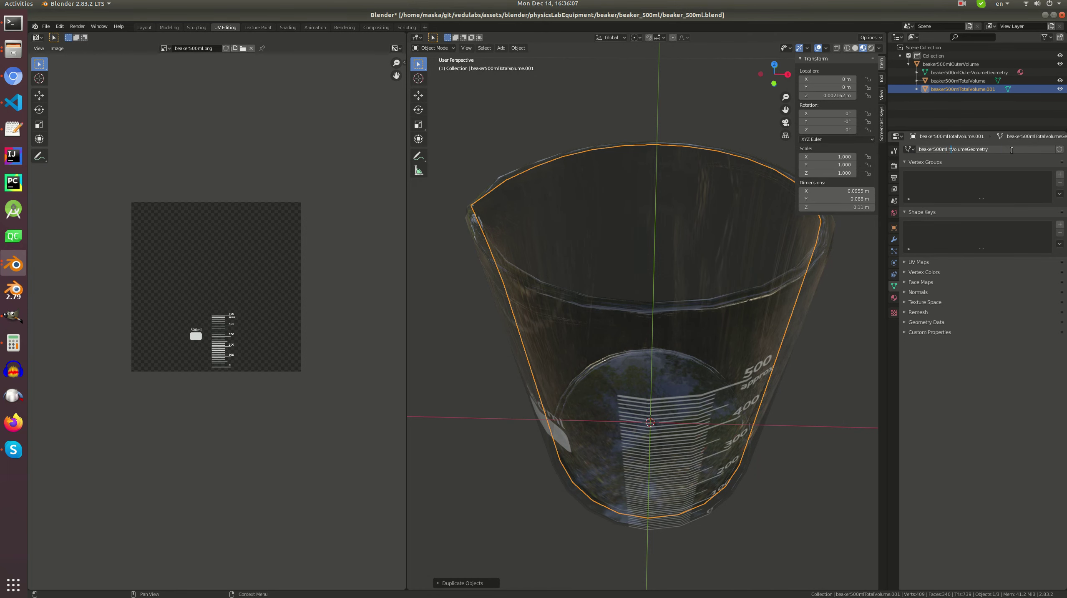
{"action": "left_click", "coordinate": [1009, 150]}
{"action": "key", "text": "ctrl+c"}
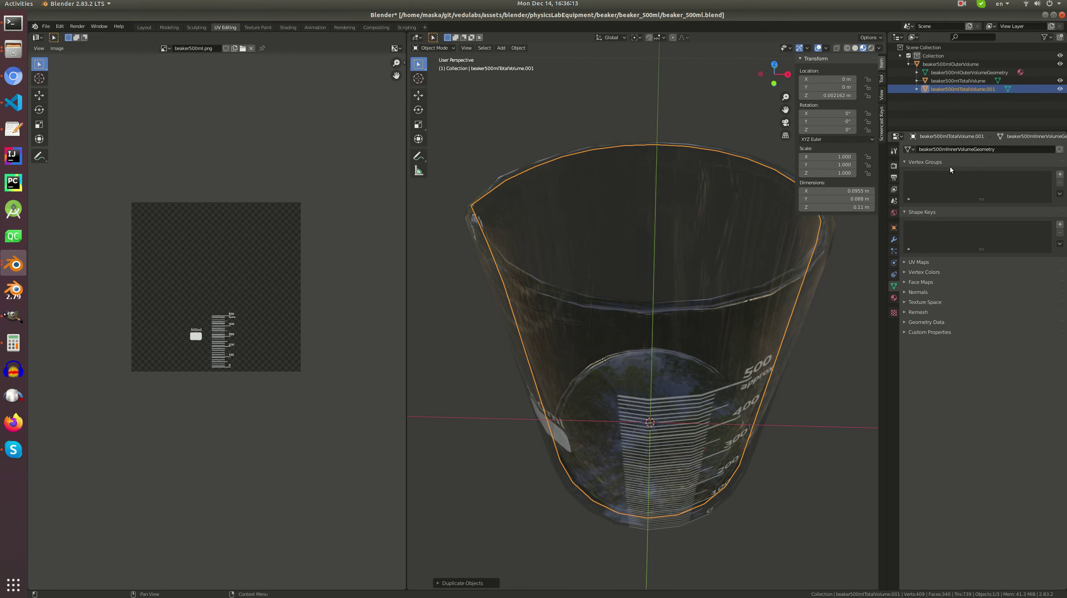
{"action": "left_click", "coordinate": [894, 228]}
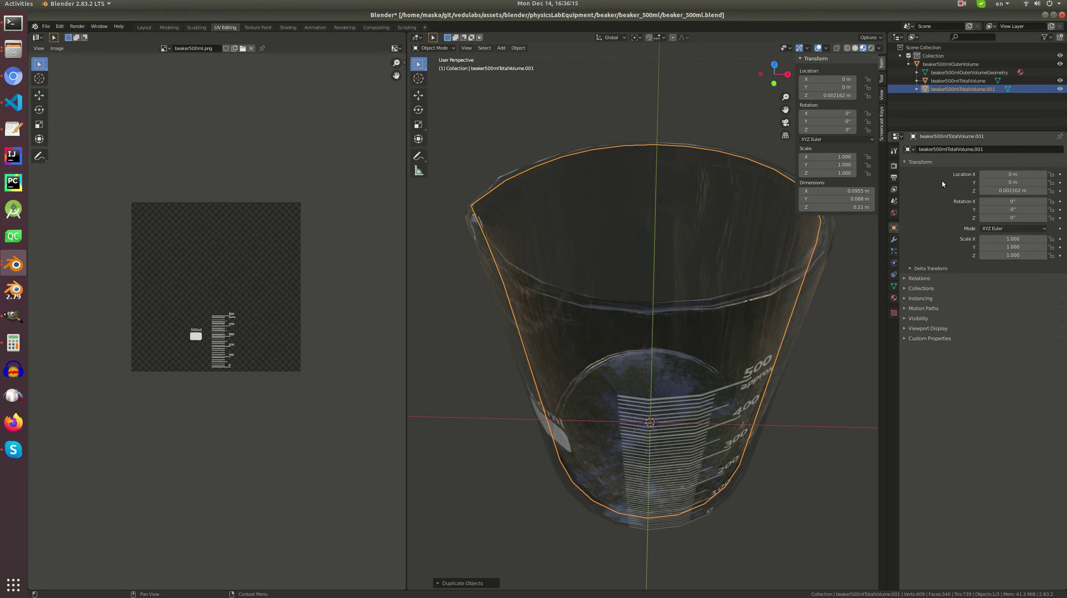
{"action": "left_click", "coordinate": [987, 150]}
{"action": "key", "text": "ctrl+v"}
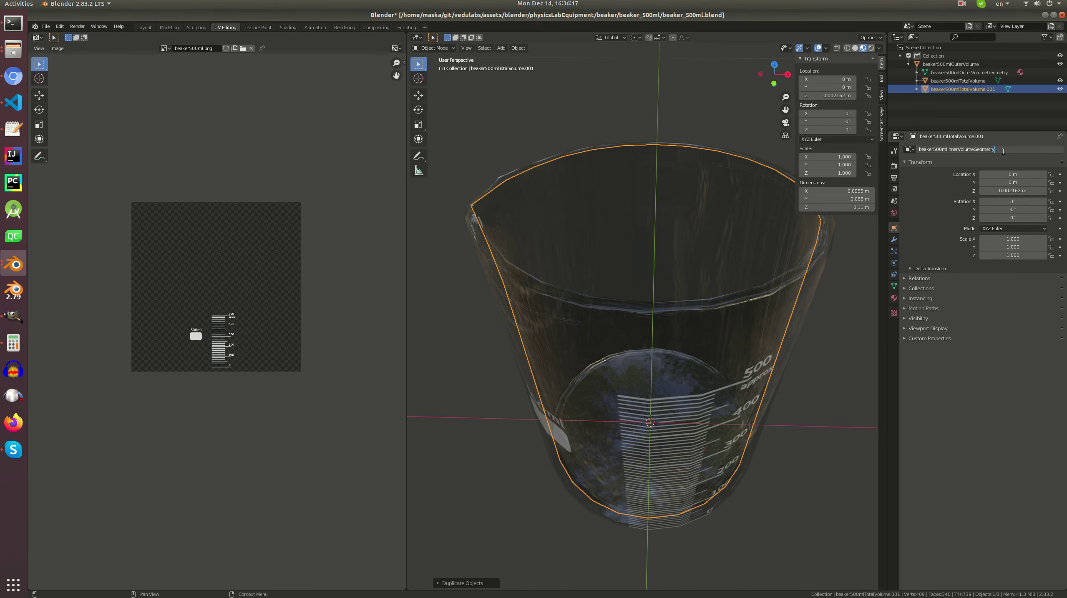
{"action": "key", "text": "Return"}
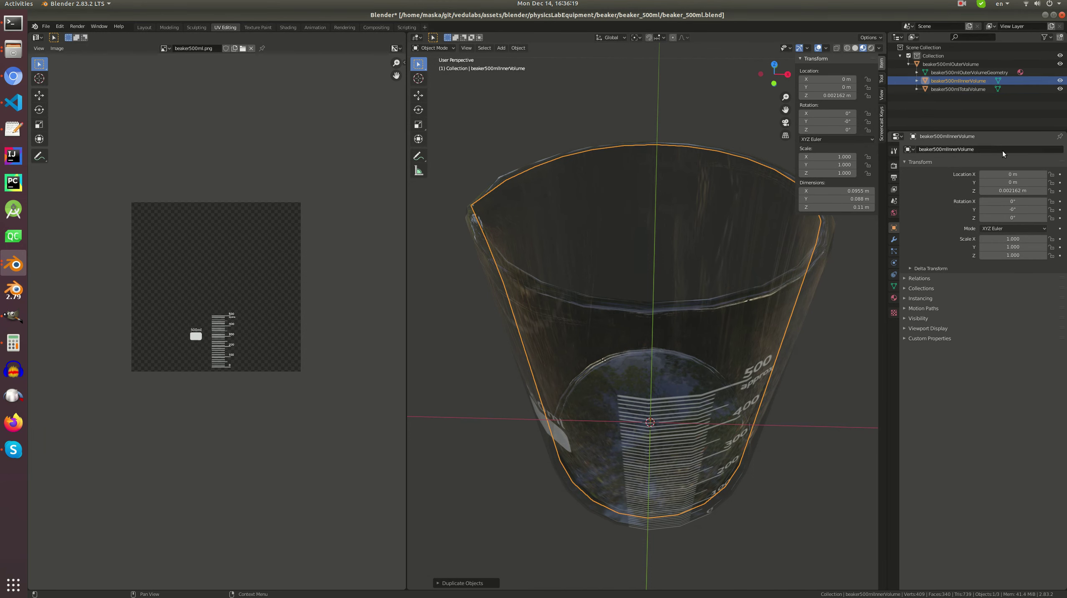
- Remove the material slot from beaker500mlTotalVolume
{"action": "left_click", "coordinate": [959, 89]}
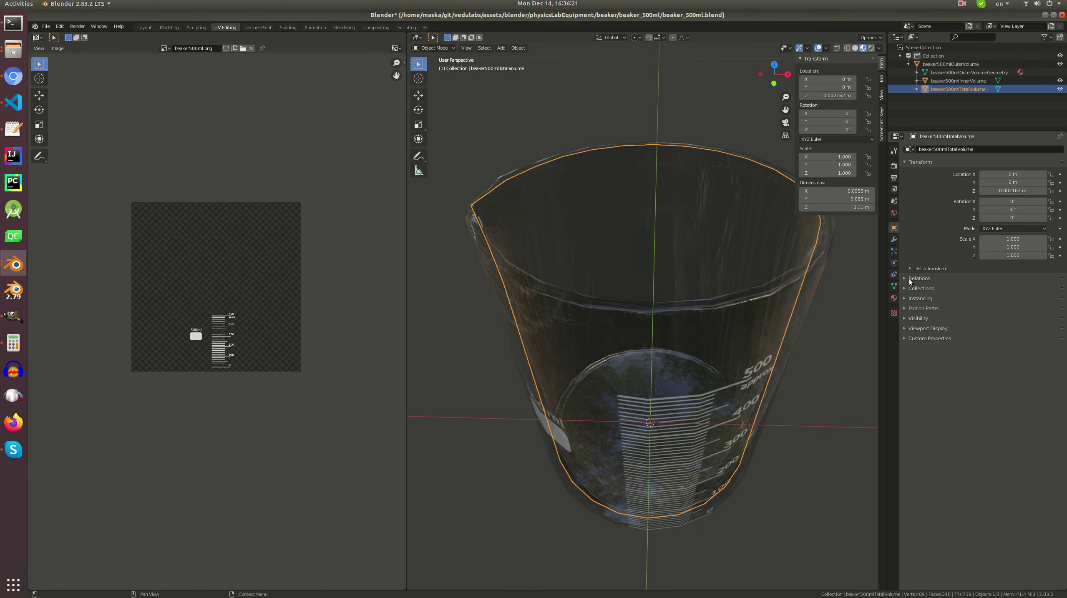
{"action": "left_click", "coordinate": [893, 298]}
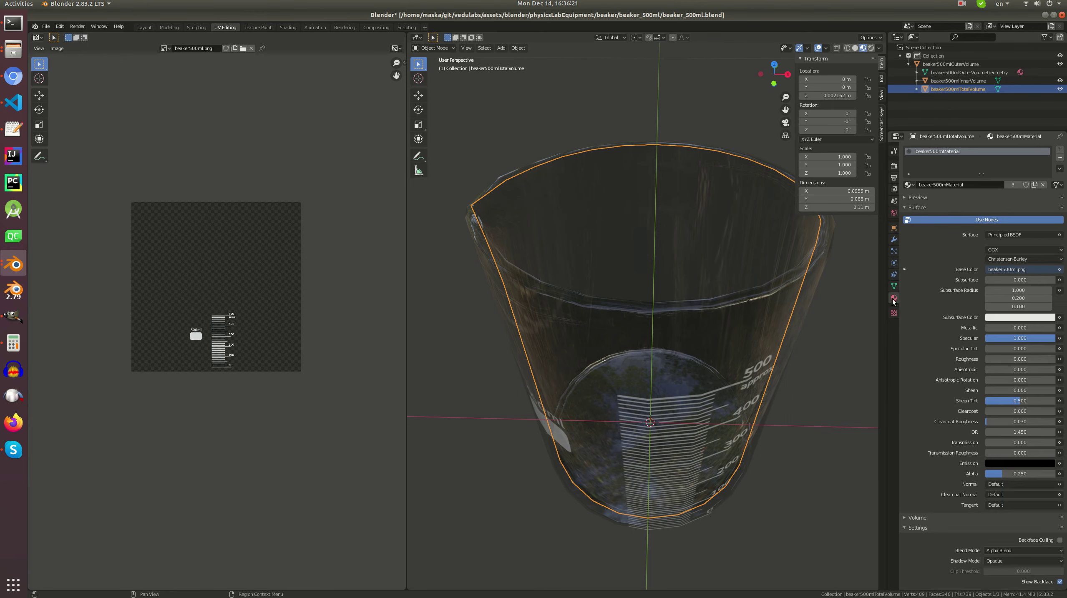
{"action": "left_click", "coordinate": [1060, 162]}
{"action": "middle_click_drag", "start_coordinate": [744, 229], "coordinate": [664, 212]}
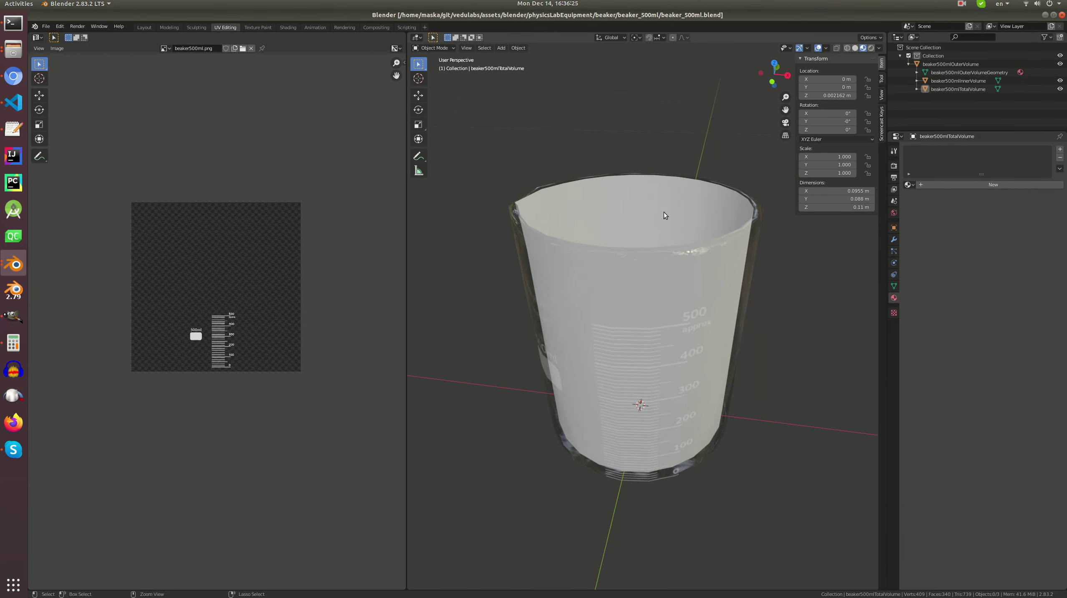
{"action": "left_click", "coordinate": [13, 264]}
{"action": "left_click", "coordinate": [80, 318]}
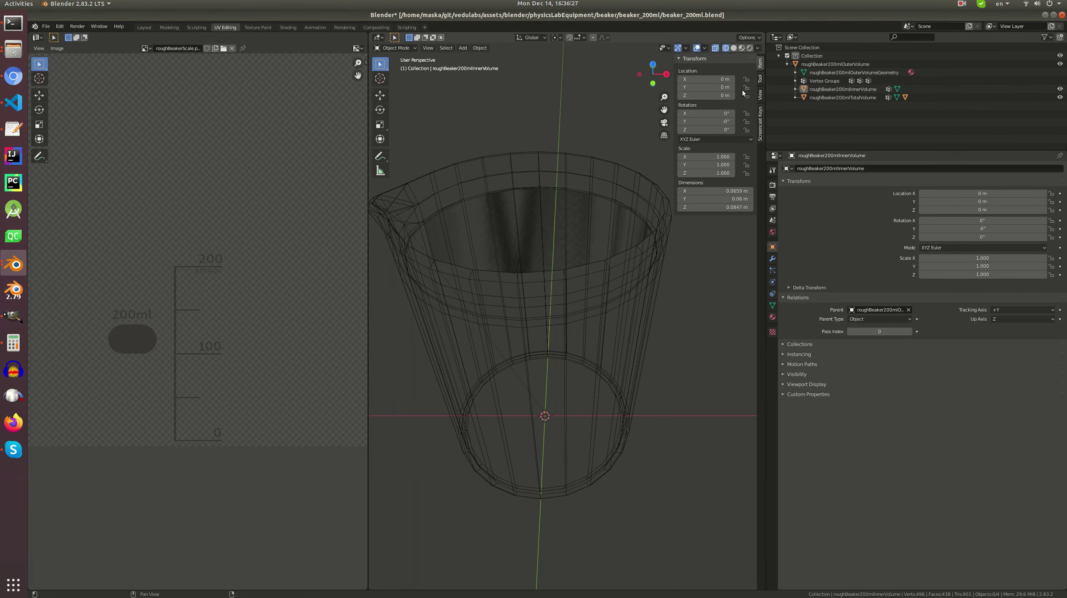
{"action": "left_click", "coordinate": [750, 48]}
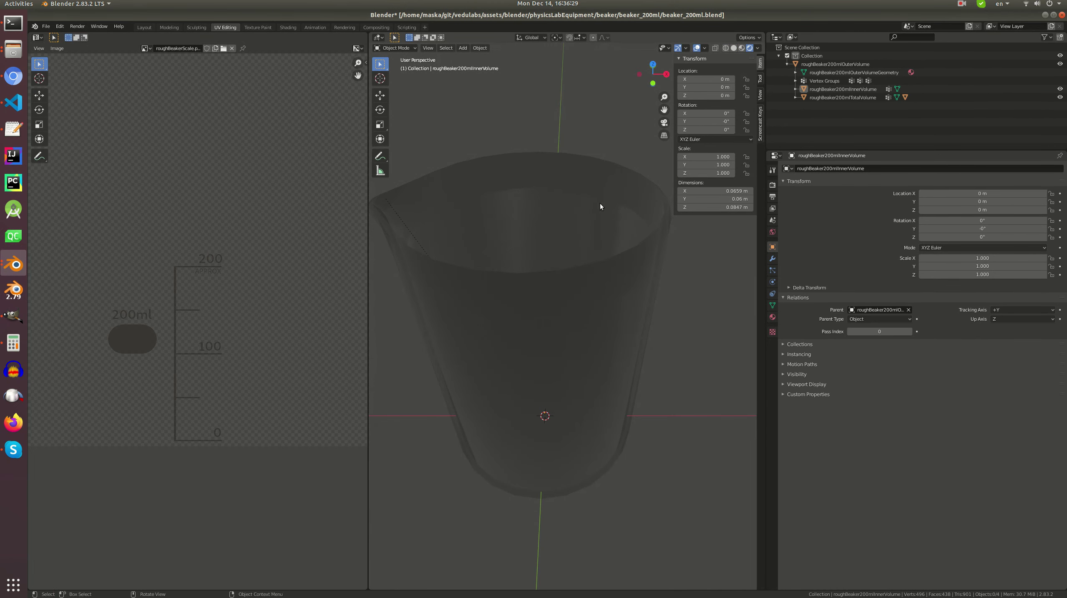
{"action": "left_click", "coordinate": [741, 48]}
{"action": "mouse_move", "coordinate": [670, 115]}
{"action": "middle_mouse_down"}
{"action": "mouse_move", "coordinate": [564, 247]}
{"action": "mouse_move", "coordinate": [545, 230]}
{"action": "mouse_move", "coordinate": [506, 234]}
{"action": "mouse_move", "coordinate": [500, 249]}
{"action": "mouse_move", "coordinate": [559, 249]}
{"action": "mouse_move", "coordinate": [464, 240]}
{"action": "middle_mouse_up"}
{"action": "scroll", "coordinate": [464, 240], "scroll_direction": "up", "scroll_amount": 4}
{"action": "left_click", "coordinate": [473, 227]}
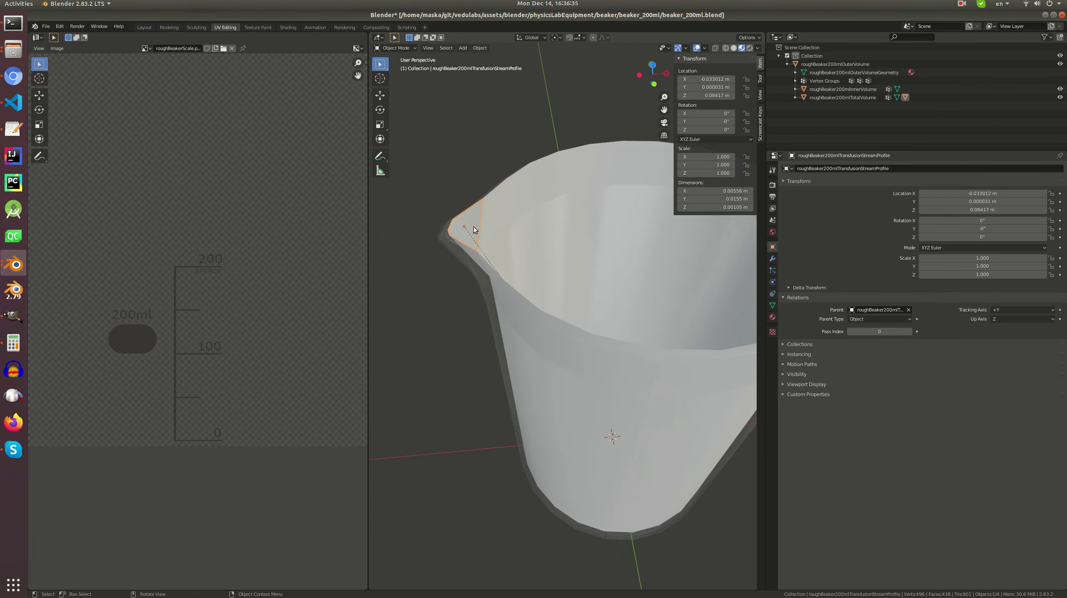
{"action": "left_click", "coordinate": [905, 171]}
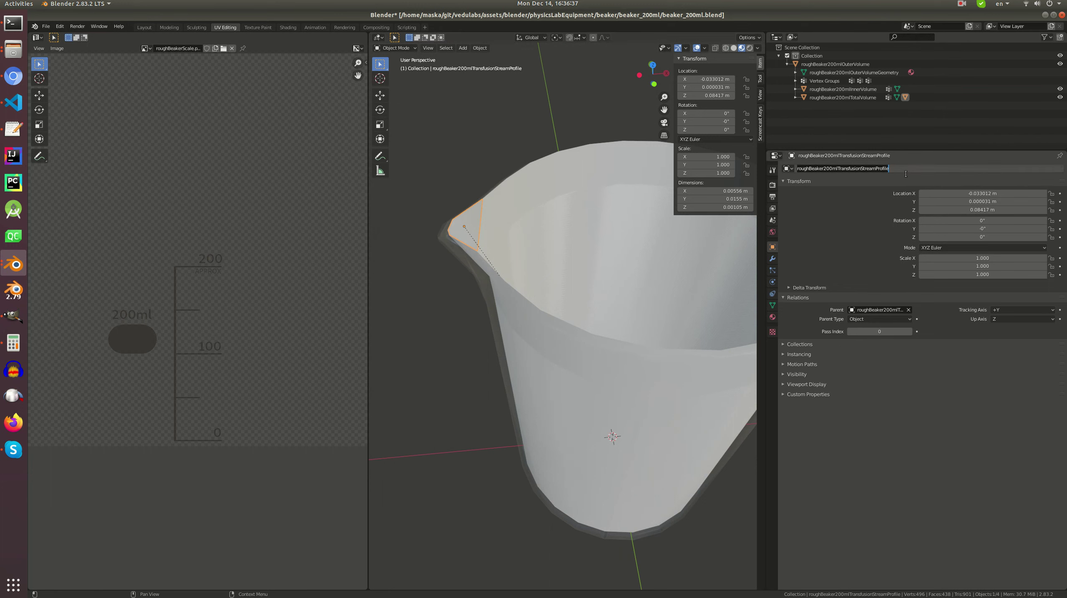
{"action": "key", "text": "Return"}
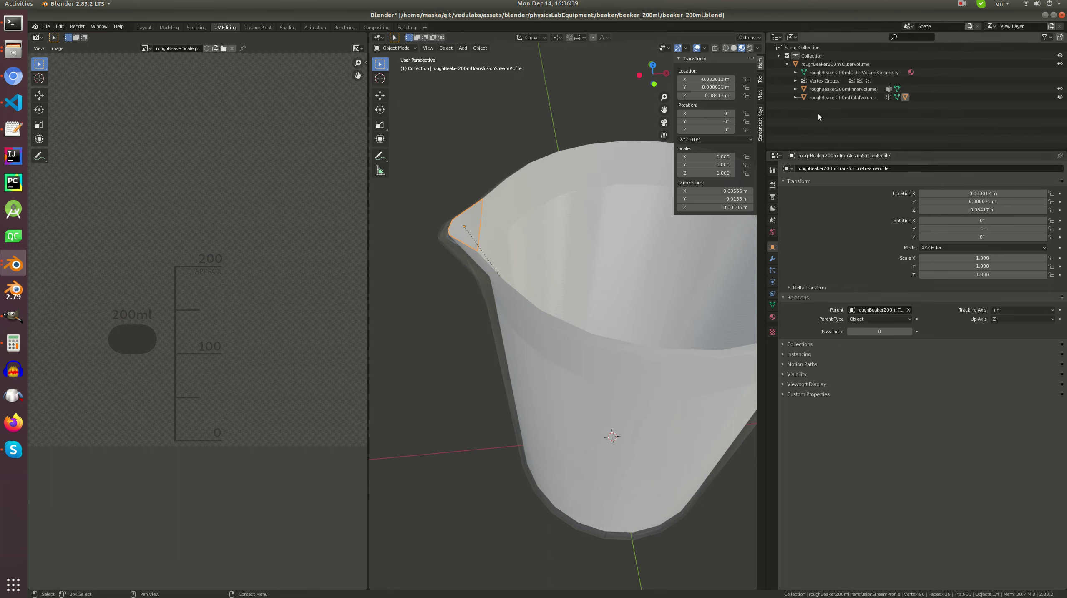
{"action": "left_click", "coordinate": [795, 97]}
{"action": "left_click", "coordinate": [13, 264]}
{"action": "left_click", "coordinate": [79, 285]}
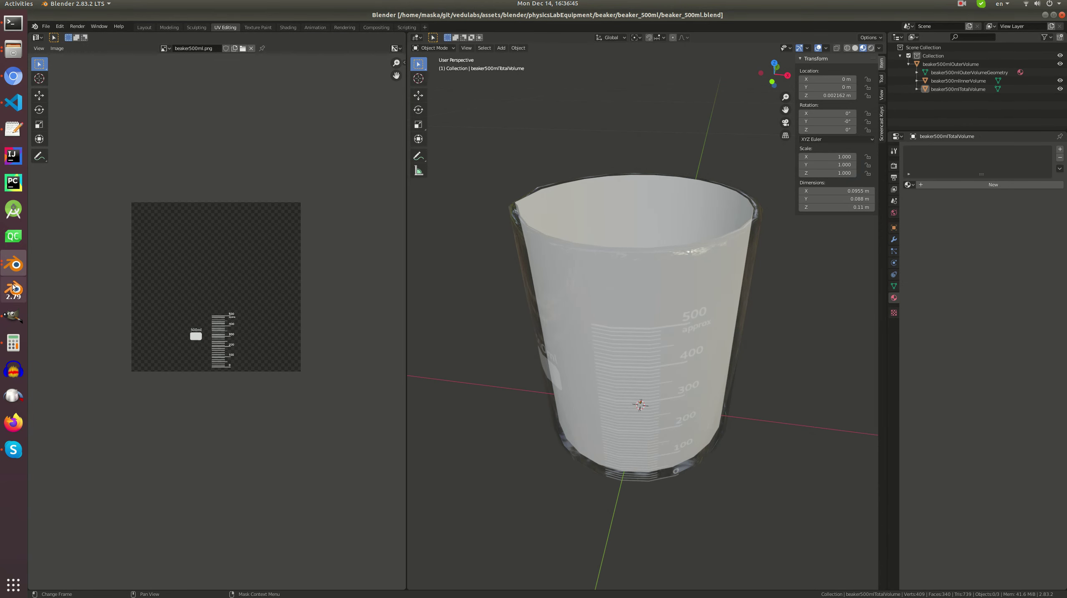
{"action": "left_click", "coordinate": [15, 267]}
{"action": "left_click", "coordinate": [66, 284]}
{"action": "middle_click_drag", "start_coordinate": [530, 282], "coordinate": [569, 235]}
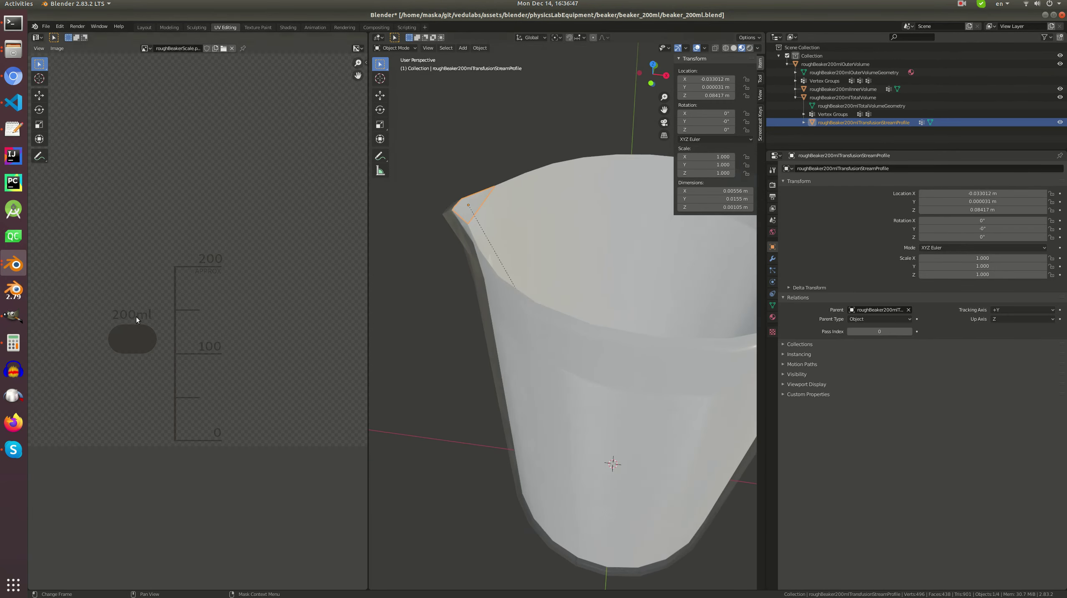
{"action": "left_click", "coordinate": [13, 264]}
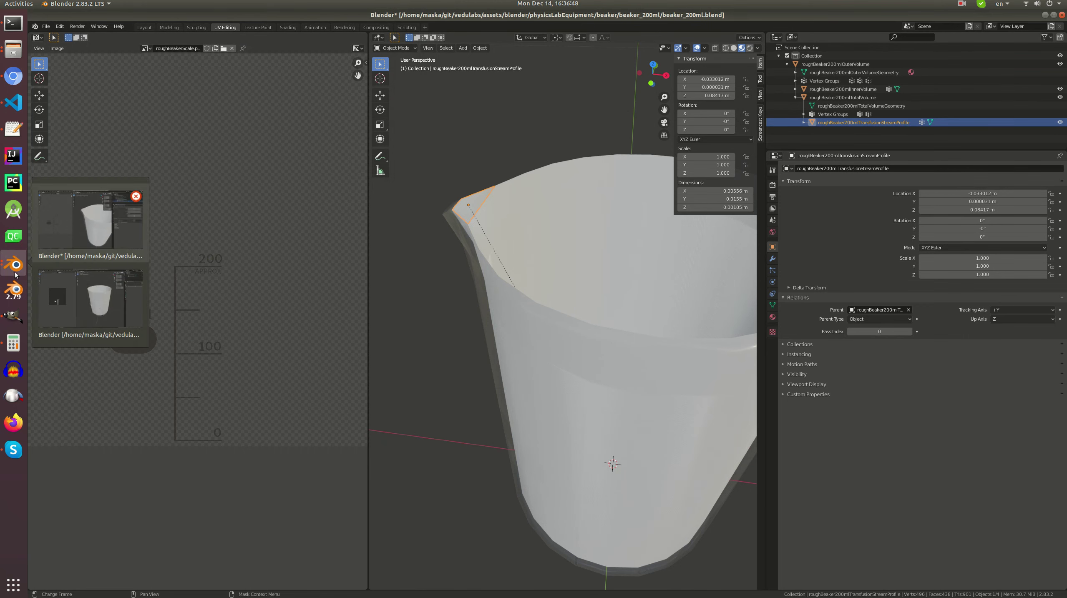
{"action": "left_click", "coordinate": [69, 299]}
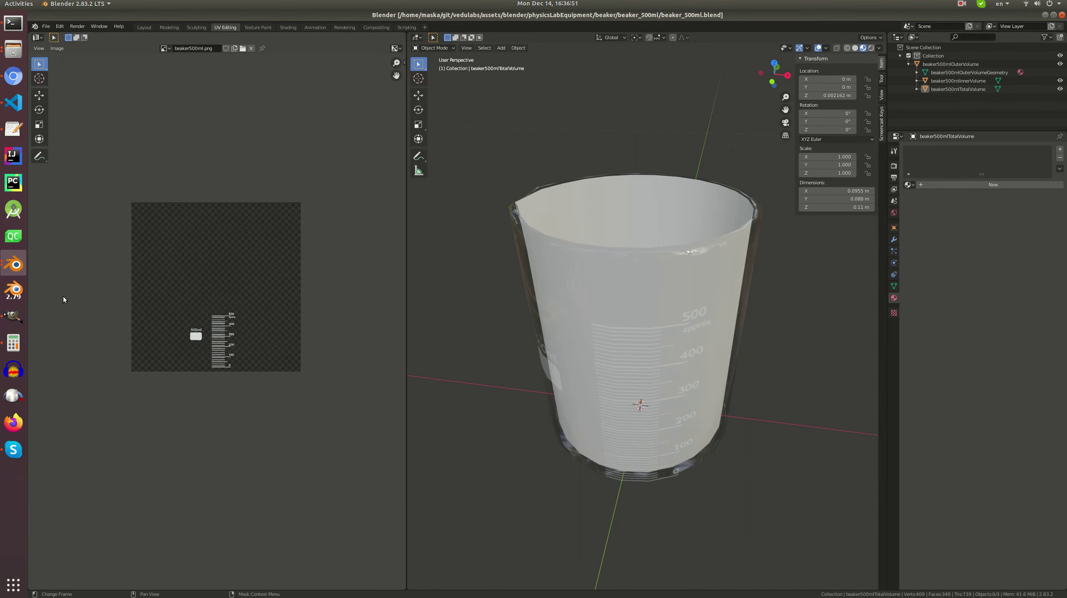
{"action": "middle_click_drag", "start_coordinate": [562, 184], "coordinate": [562, 208]}
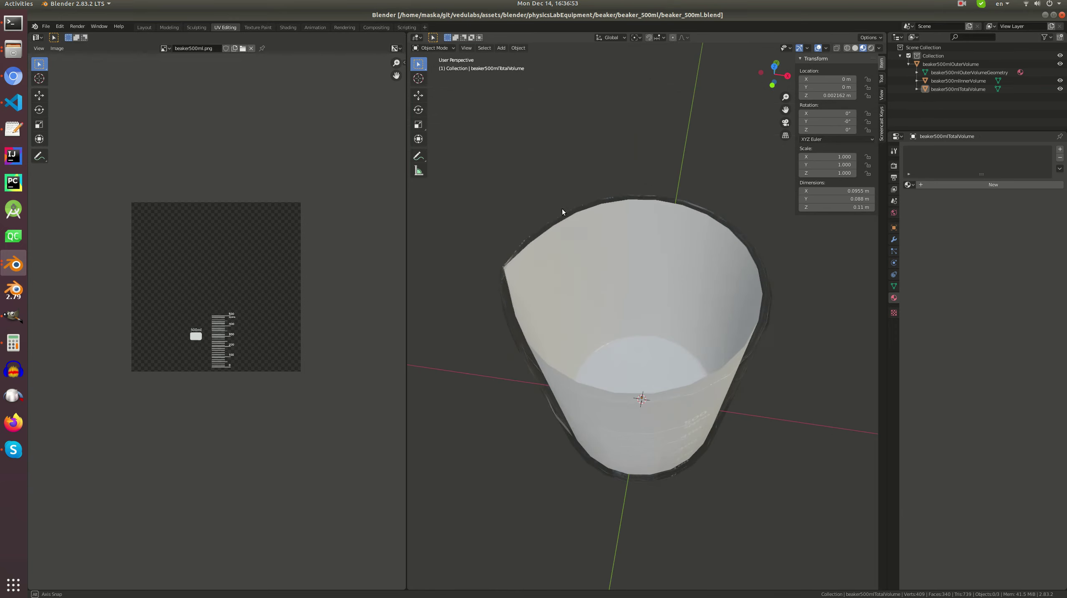
{"action": "scroll", "coordinate": [503, 263], "scroll_direction": "up", "scroll_amount": 5}
{"action": "middle_click_drag", "start_coordinate": [504, 263], "coordinate": [527, 240]}
- Select the total volume's spout-tip vertex and its neighbouring rim vertex in Edit Mode
{"action": "left_click", "coordinate": [548, 242]}
{"action": "key", "text": "Tab"}
{"action": "left_click", "coordinate": [508, 216]}
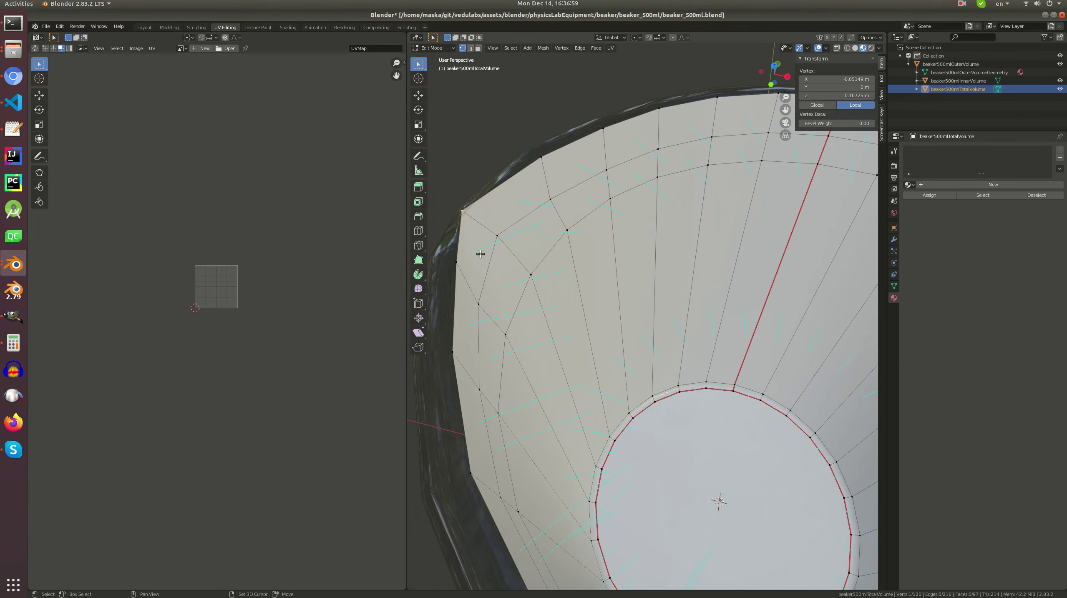
{"action": "left_click", "coordinate": [455, 259], "text": "shift"}
{"action": "middle_click_drag", "start_coordinate": [534, 214], "coordinate": [570, 257]}
- Duplicate that edge in place and separate it into the new object beaker500mlTotalVolume.001
{"action": "key", "text": "shift+d"}
{"action": "right_click", "coordinate": [583, 258]}
{"action": "key", "text": "p"}
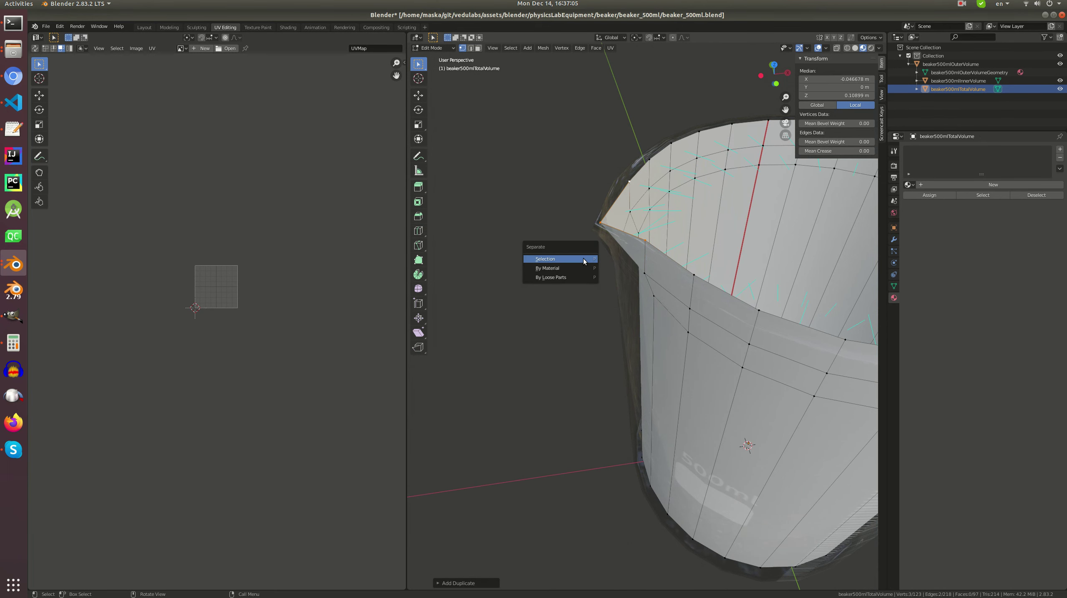
{"action": "left_click", "coordinate": [583, 258]}
{"action": "key", "text": "Tab"}
{"action": "left_click", "coordinate": [620, 192]}
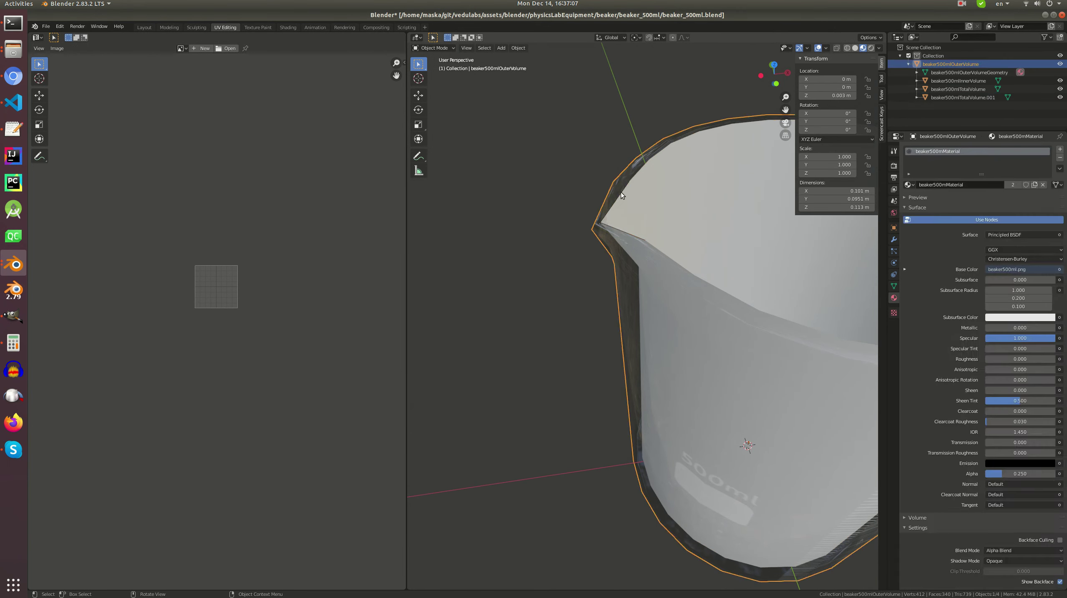
{"action": "left_click", "coordinate": [621, 193]}
{"action": "middle_click_drag", "start_coordinate": [634, 215], "coordinate": [502, 234], "text": "shift"}
- Copy the reference stream-profile object's name from the 200 ml beaker file
{"action": "left_click", "coordinate": [14, 263]}
{"action": "left_click", "coordinate": [90, 301]}
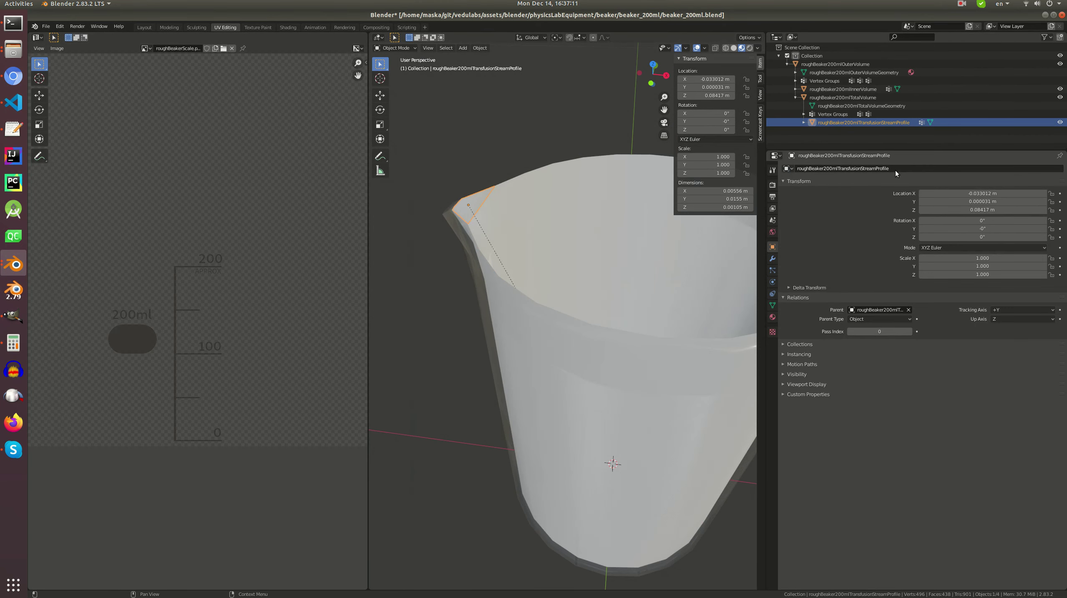
{"action": "left_click", "coordinate": [897, 169]}
{"action": "key", "text": "alt+Tab"}
{"action": "key", "text": "alt+Tab"}
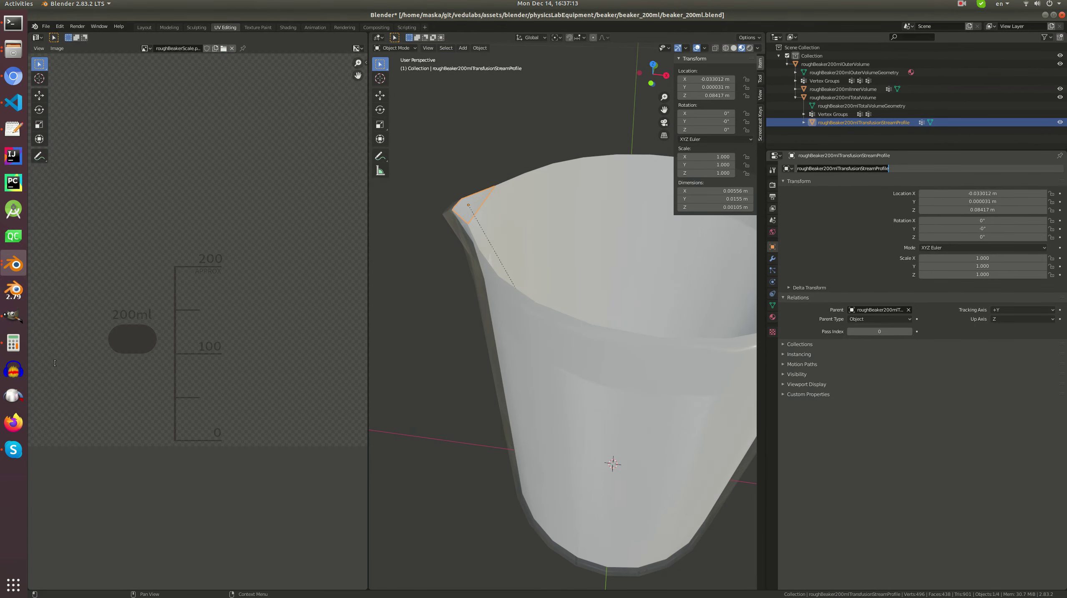
{"action": "left_click", "coordinate": [13, 270]}
{"action": "left_click", "coordinate": [92, 300]}
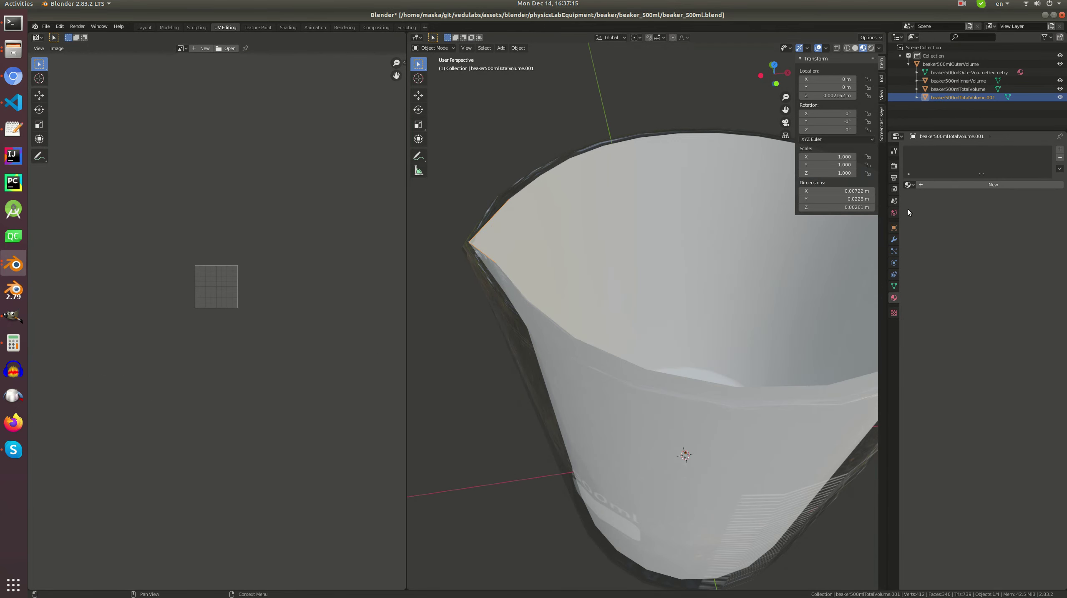
- Rename the object and its mesh data to beaker500mlTransfusionStreamProfile and save the file
{"action": "left_click", "coordinate": [894, 228]}
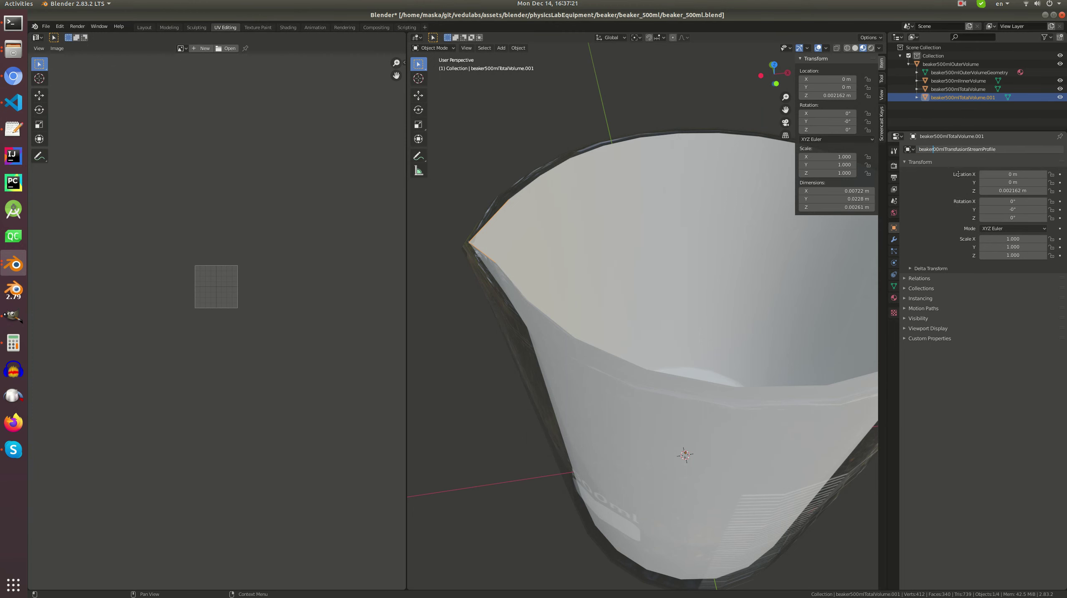
{"action": "key", "text": "Return"}
{"action": "left_click", "coordinate": [1019, 149]}
{"action": "left_click", "coordinate": [894, 286]}
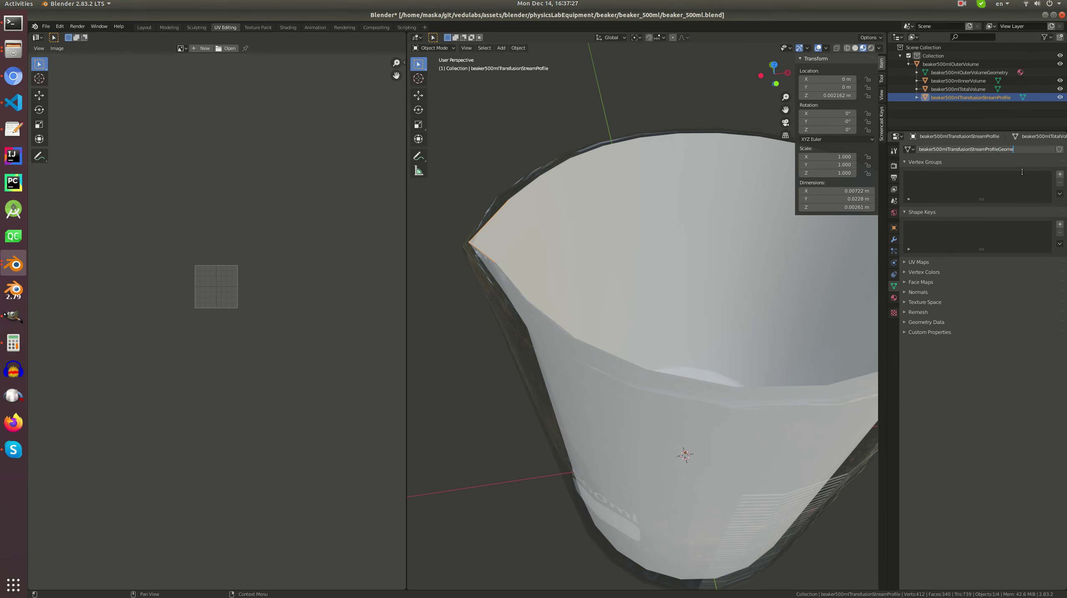
{"action": "key", "text": "ctrl+s"}
- Parent the stream profile to beaker500mlTotalVolume with Object (Keep Transform)
{"action": "key", "text": "Tab"}
{"action": "middle_click_drag", "start_coordinate": [552, 221], "coordinate": [537, 237]}
{"action": "key", "text": "Tab"}
{"action": "scroll", "coordinate": [537, 237], "scroll_direction": "down", "scroll_amount": 2}
{"action": "left_click", "coordinate": [542, 239]}
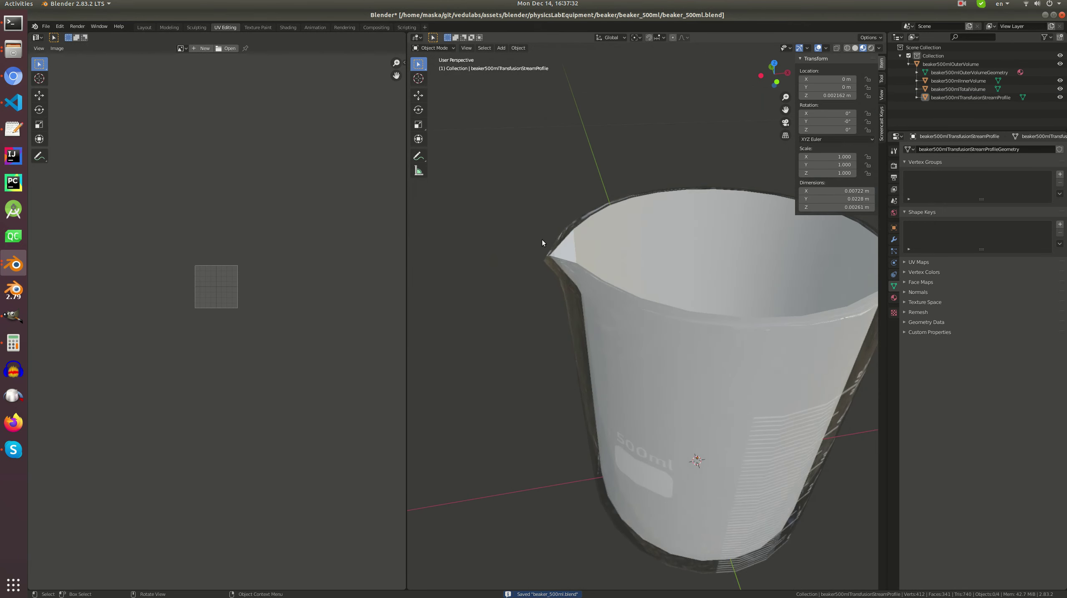
{"action": "left_click", "coordinate": [570, 249]}
{"action": "left_click", "coordinate": [602, 230], "text": "shift"}
{"action": "key", "text": "ctrl+p"}
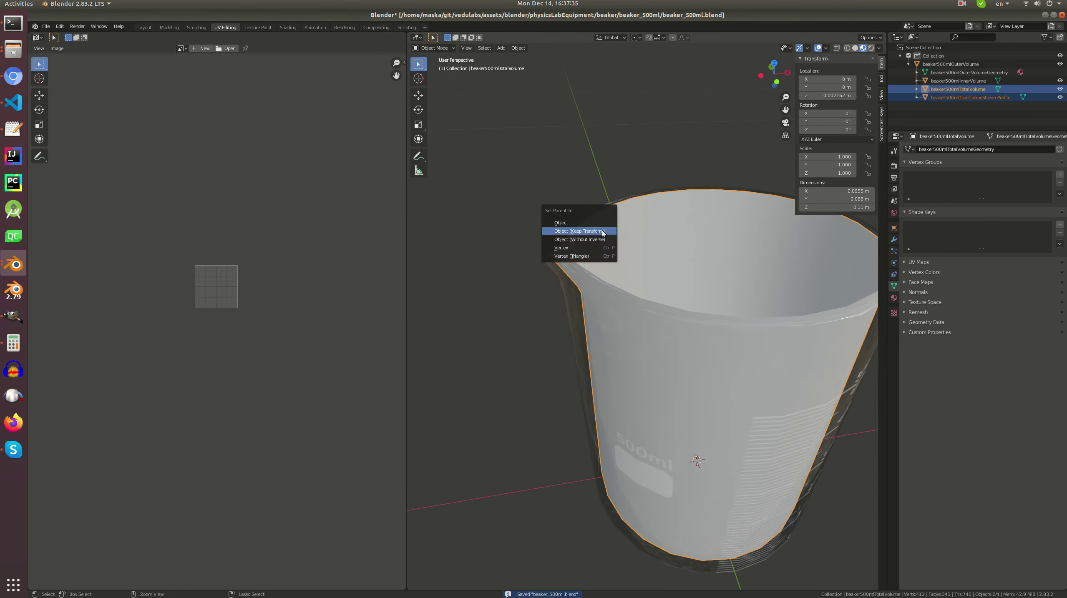
{"action": "left_click", "coordinate": [602, 232]}
- Reselect the stream profile object at the beaker rim
{"action": "key", "text": "alt+a"}
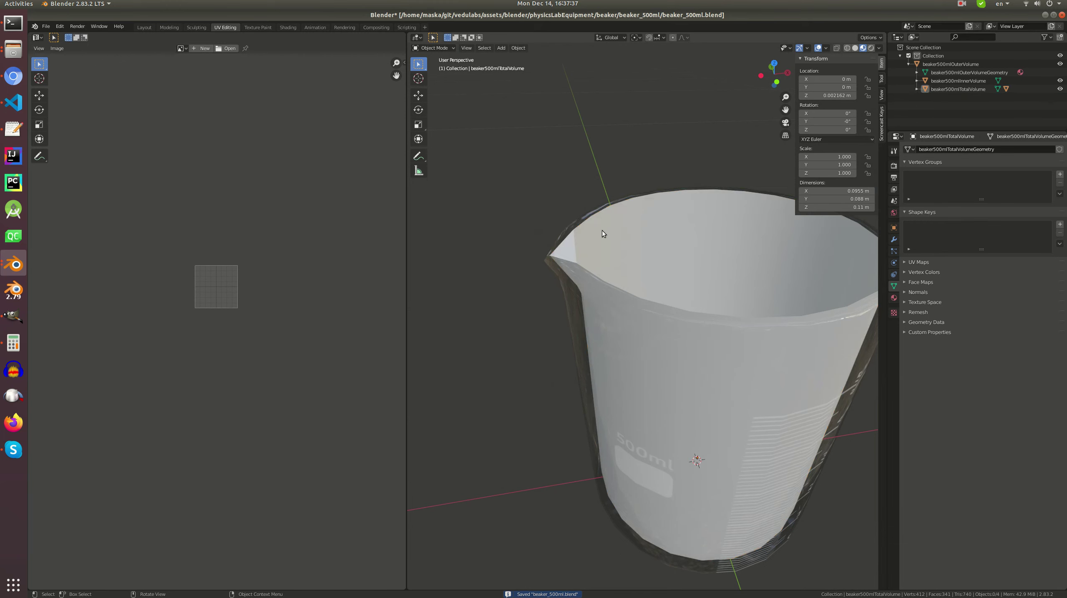
{"action": "middle_click_drag", "start_coordinate": [682, 292], "coordinate": [652, 310]}
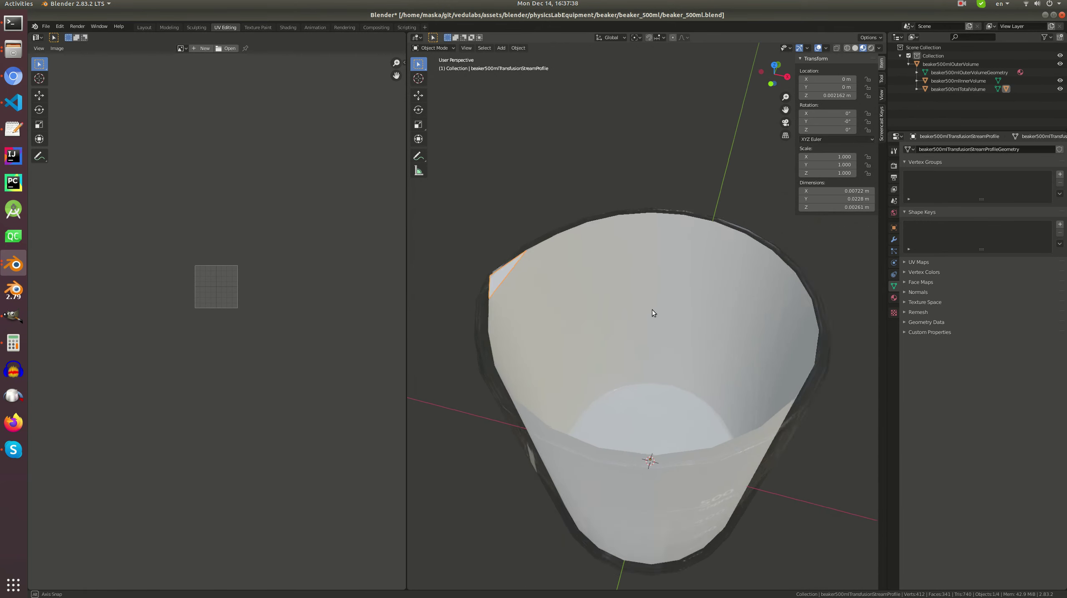
{"action": "left_click", "coordinate": [661, 424]}
{"action": "middle_click_drag", "start_coordinate": [660, 422], "coordinate": [642, 365]}
- Check the 200 ml beaker file, then return to the 500 ml beaker file
{"action": "key", "text": "alt+Tab"}
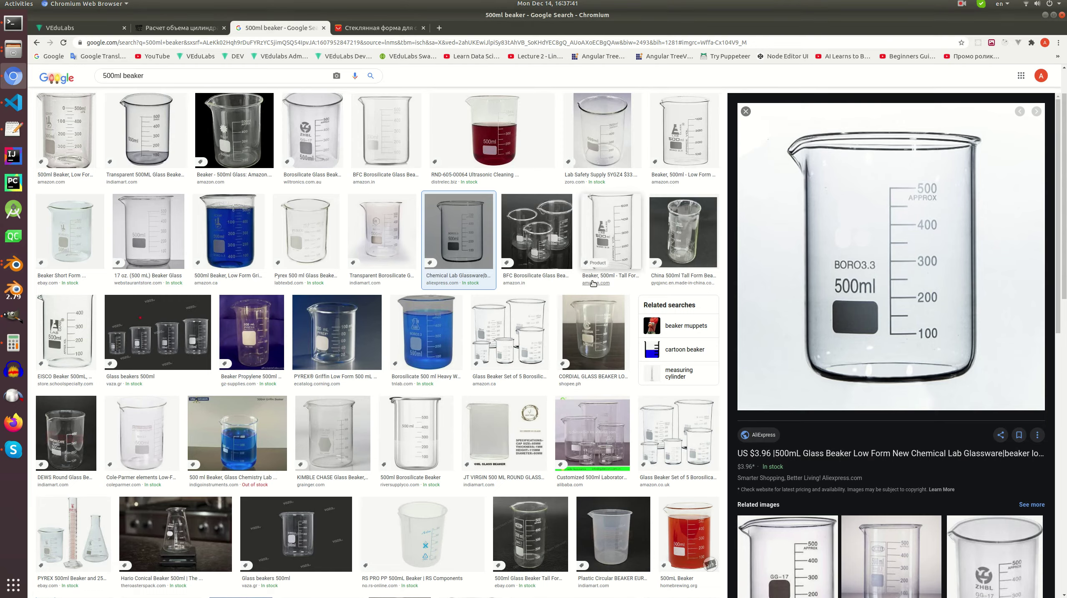
{"action": "mouse_move", "coordinate": [13, 264]}
{"action": "left_click", "coordinate": [78, 286]}
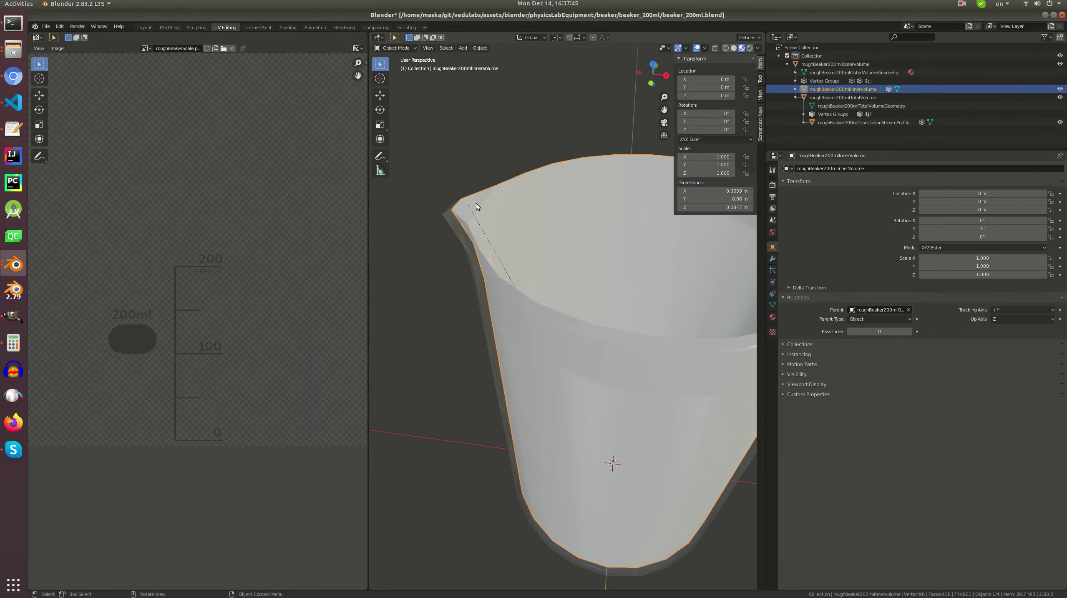
{"action": "key", "text": "alt+Tab"}
{"action": "left_click", "coordinate": [13, 264]}
{"action": "left_click", "coordinate": [78, 286]}
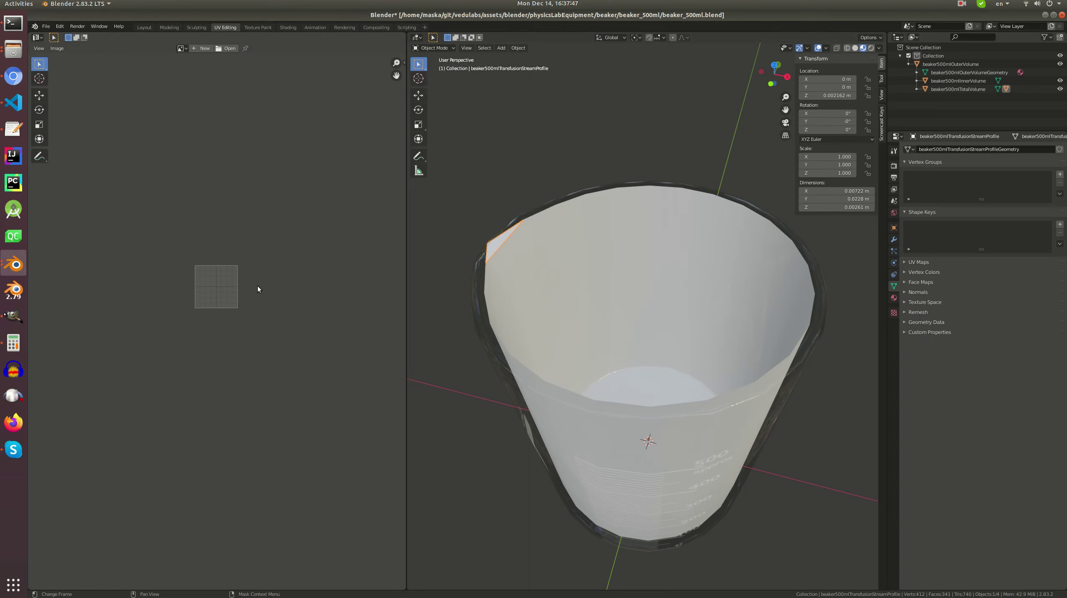
{"action": "right_click", "coordinate": [502, 243]}
- Set the stream profile's origin to its geometry
{"action": "mouse_move", "coordinate": [497, 264]}
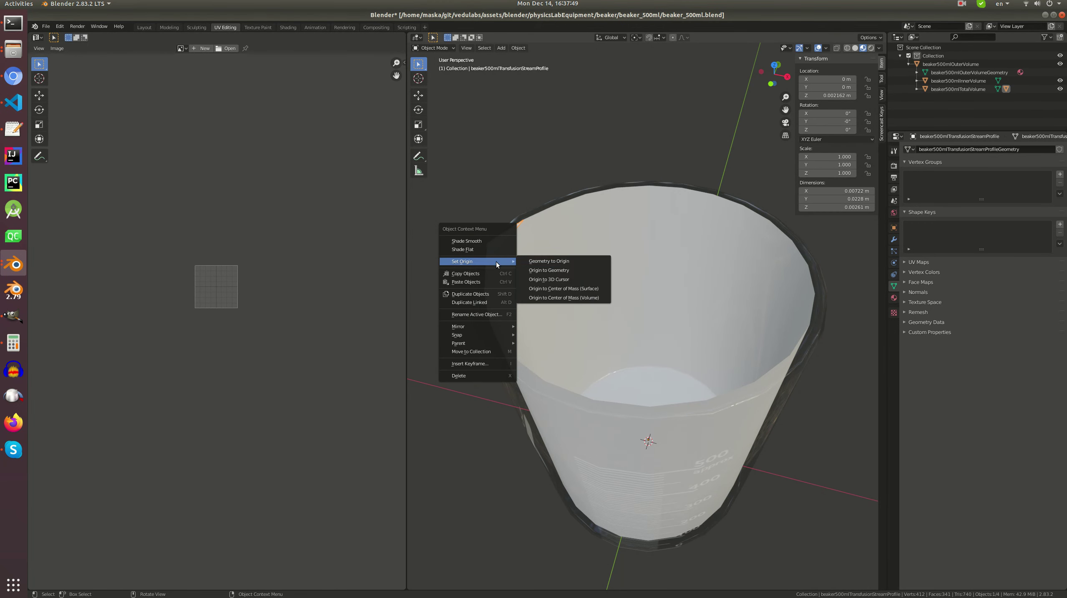
{"action": "left_click", "coordinate": [575, 275]}
{"action": "middle_click_drag", "start_coordinate": [569, 273], "coordinate": [575, 351]}
{"action": "key", "text": "alt+a"}
{"action": "scroll", "coordinate": [555, 231], "scroll_direction": "up", "scroll_amount": 1}
- Move the profile's left vertex along X to 0.003608 m to fit the spout
{"action": "left_click", "coordinate": [540, 294]}
{"action": "key", "text": "Tab"}
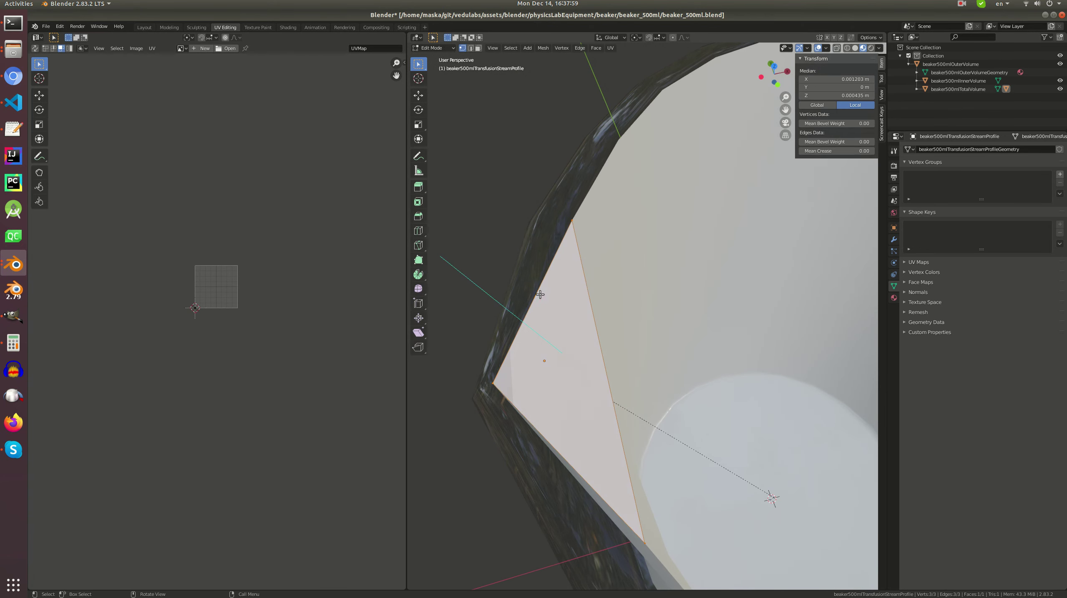
{"action": "left_click", "coordinate": [493, 382]}
{"action": "key", "text": "g"}
{"action": "key", "text": "x"}
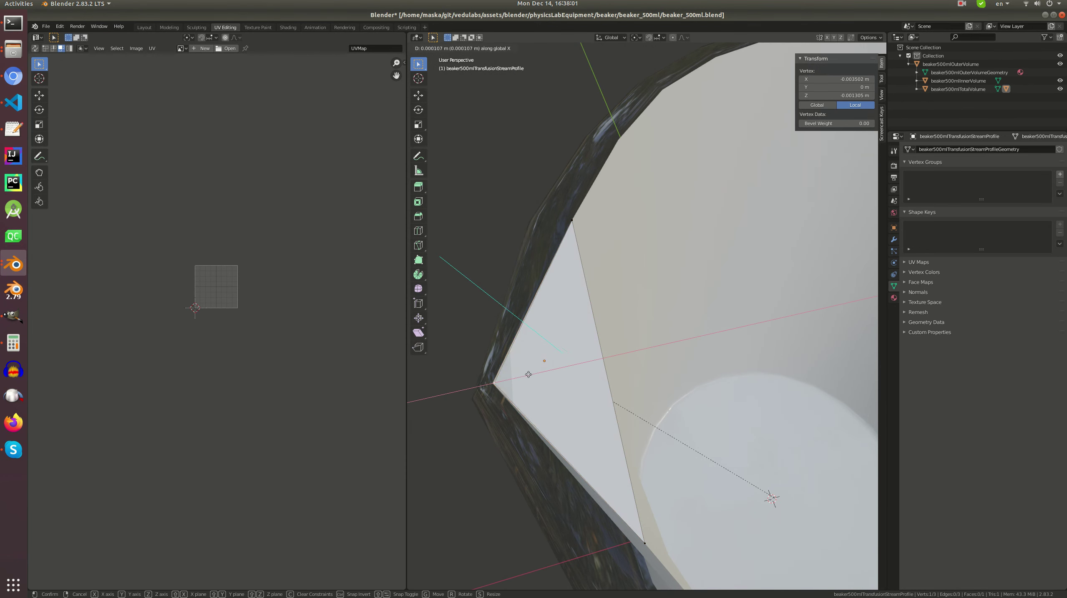
{"action": "left_click", "coordinate": [542, 373]}
{"action": "middle_click_drag", "start_coordinate": [536, 370], "coordinate": [539, 356]}
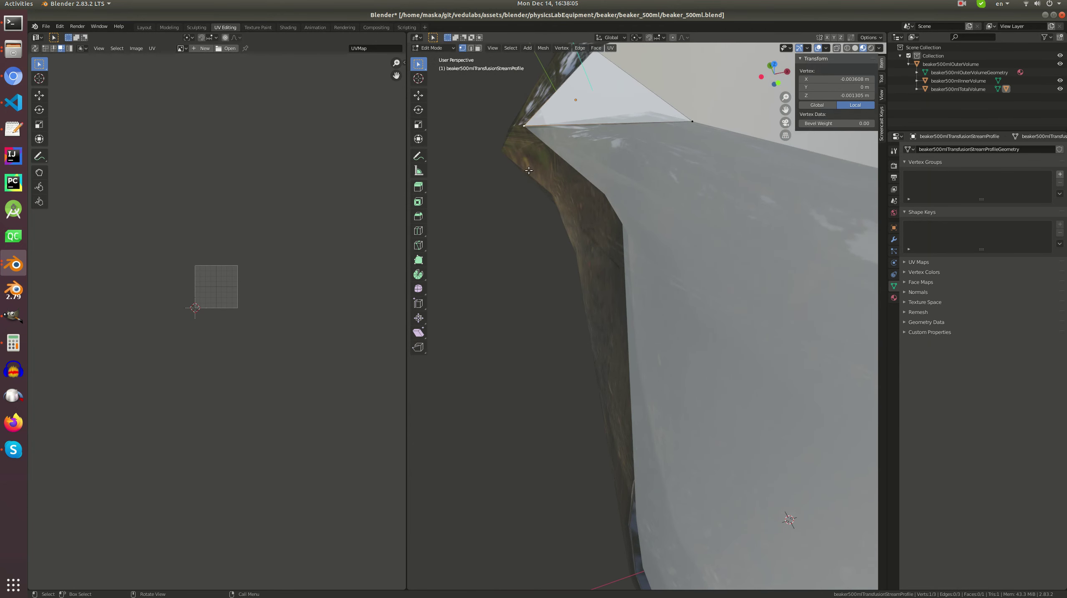
{"action": "key", "text": "Tab"}
{"action": "left_click", "coordinate": [524, 149]}
- Dissolve an edge at the outer volume's spout corner
{"action": "key", "text": "Tab"}
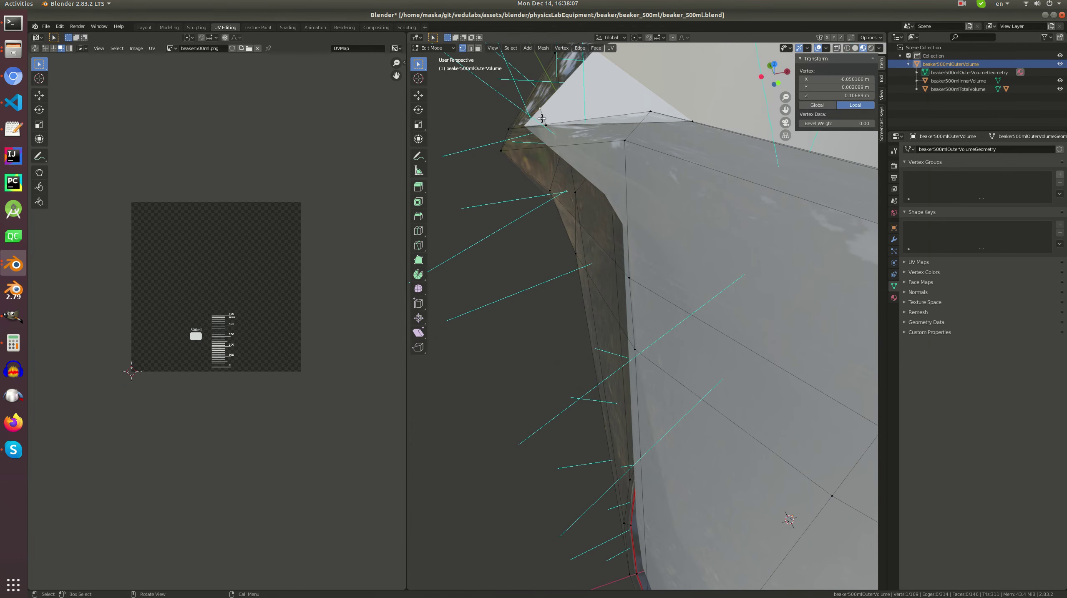
{"action": "middle_click_drag", "start_coordinate": [551, 125], "coordinate": [632, 355]}
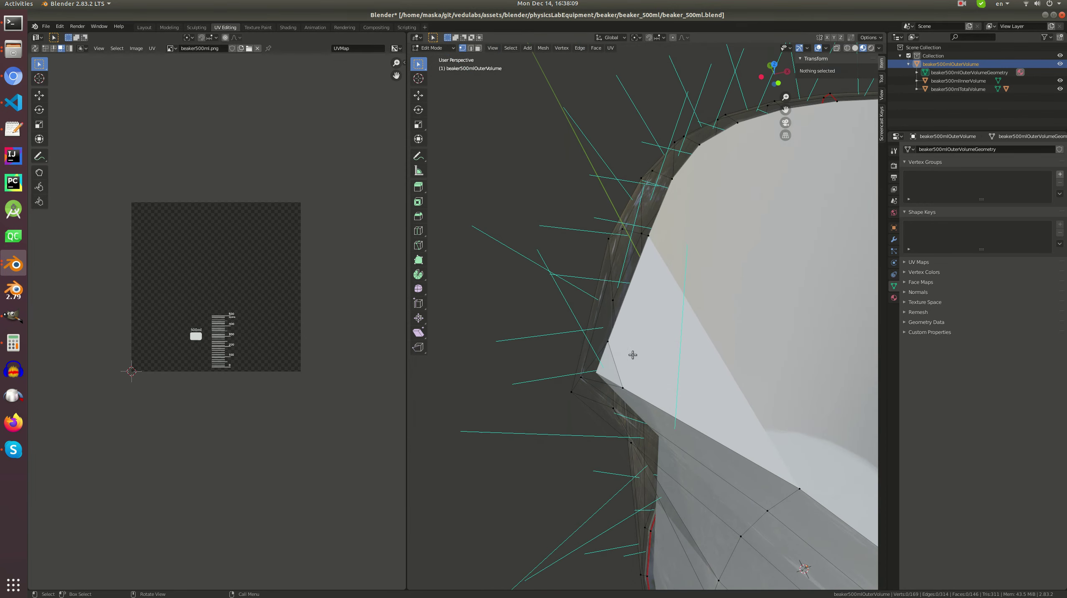
{"action": "left_click", "coordinate": [608, 340]}
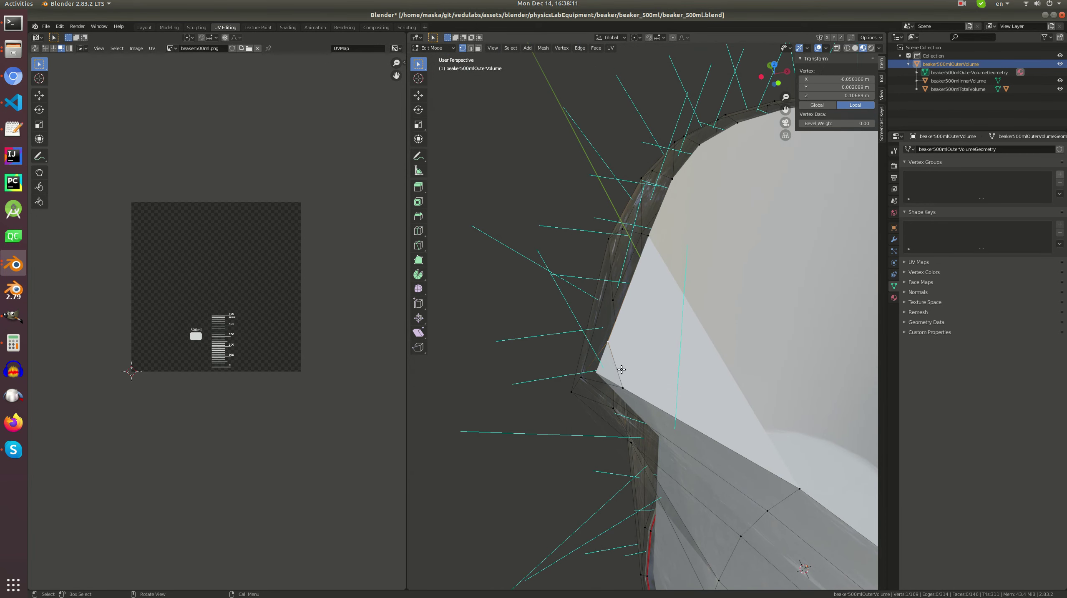
{"action": "key", "text": "2"}
{"action": "left_click", "coordinate": [624, 363]}
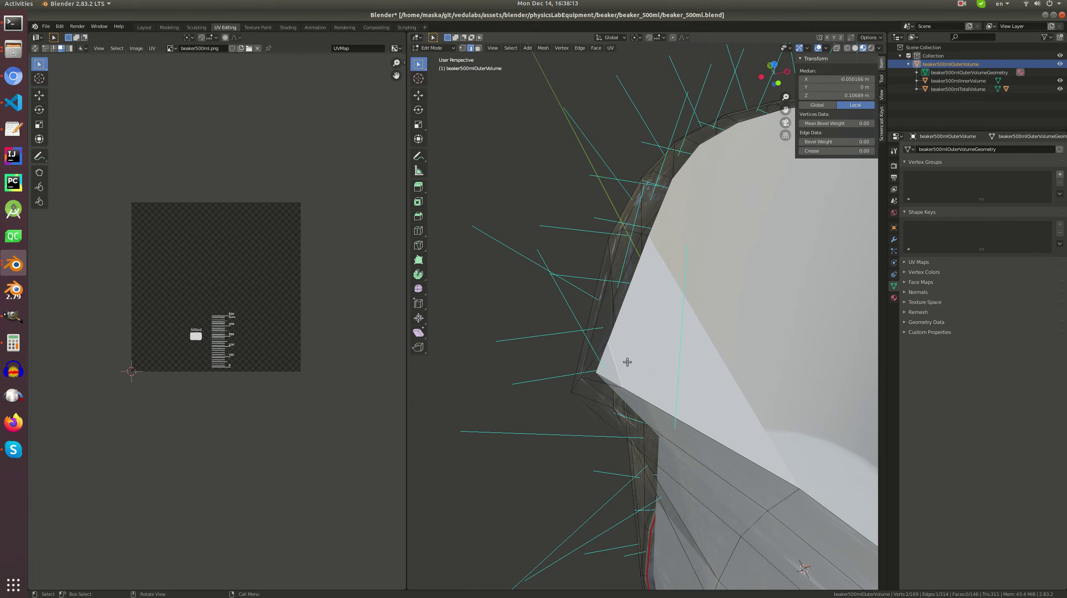
{"action": "key", "text": "x"}
{"action": "key", "text": "Down"}
{"action": "key", "text": "Down"}
{"action": "key", "text": "Return"}
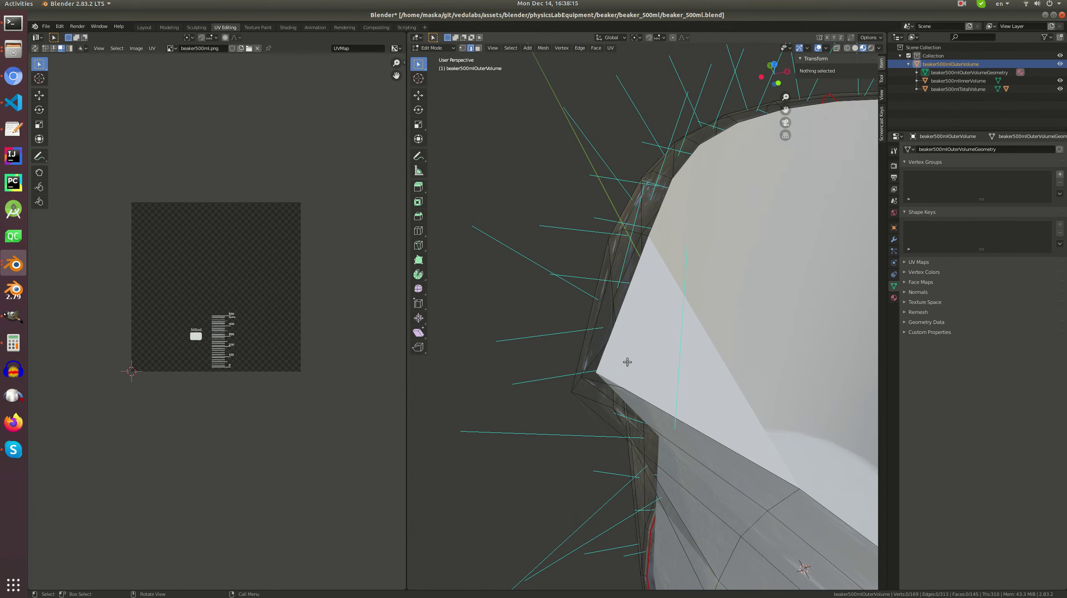
- Reposition an edge at the rim corner in wireframe view
{"action": "middle_click_drag", "start_coordinate": [639, 344], "coordinate": [730, 146]}
{"action": "scroll", "coordinate": [617, 319], "scroll_direction": "up", "scroll_amount": 3}
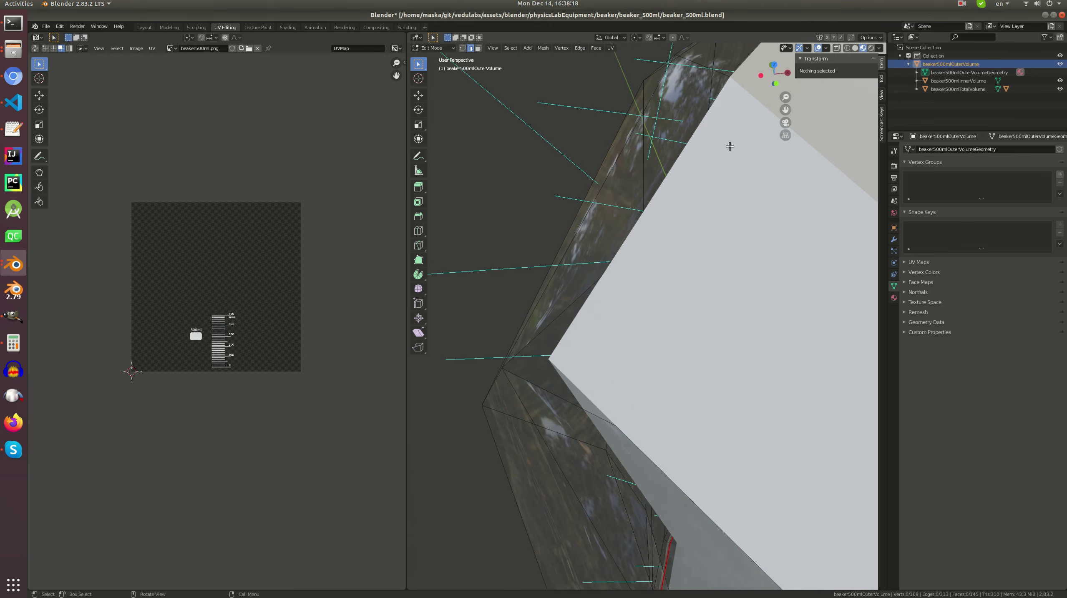
{"action": "left_click", "coordinate": [855, 48]}
{"action": "key", "text": "ctrl+z"}
{"action": "middle_click_drag", "start_coordinate": [589, 336], "coordinate": [598, 329]}
{"action": "key", "text": "z"}
{"action": "left_click", "coordinate": [550, 278]}
{"action": "key", "text": "1"}
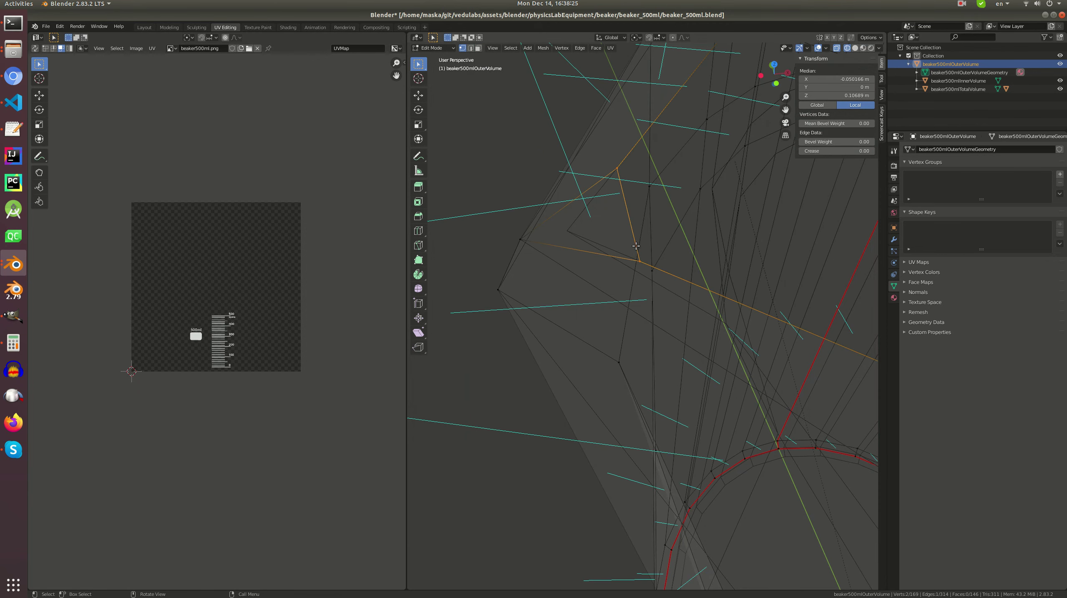
{"action": "key", "text": "g"}
{"action": "key", "text": "g"}
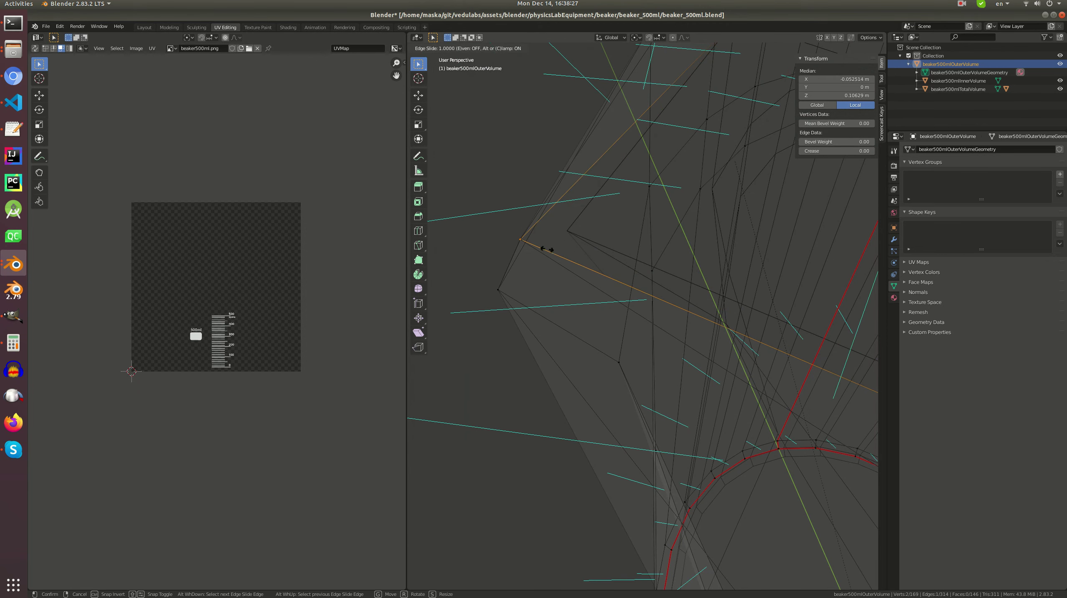
{"action": "left_click", "coordinate": [596, 254]}
- Merge close vertices on the whole outer volume mesh, removing 2 duplicates to leave 167
{"action": "left_click", "coordinate": [855, 48]}
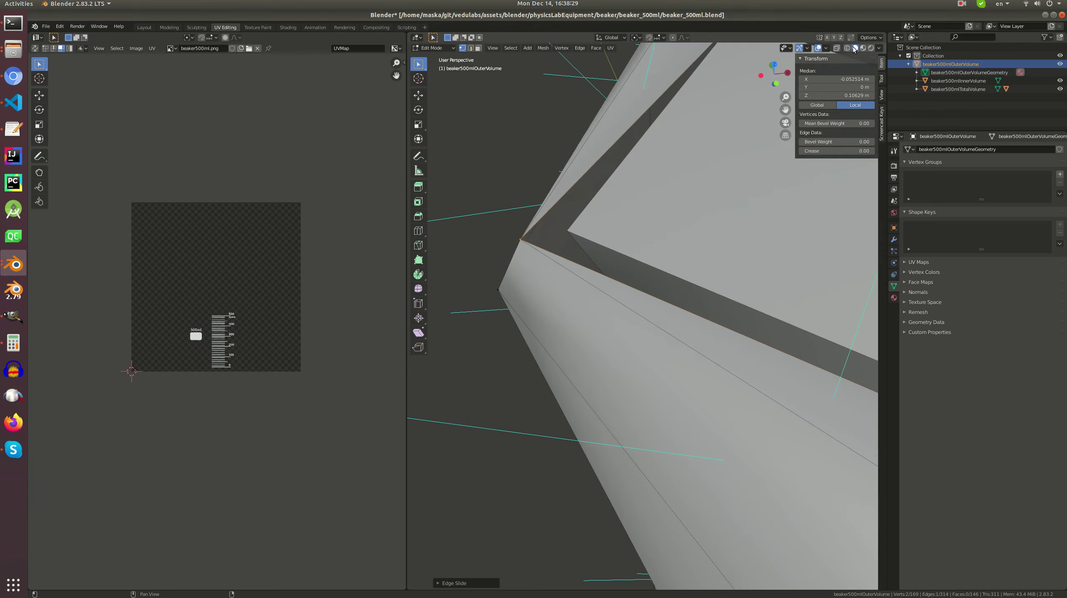
{"action": "scroll", "coordinate": [607, 298], "scroll_direction": "down", "scroll_amount": 4}
{"action": "scroll", "coordinate": [560, 298], "scroll_direction": "up", "scroll_amount": 3}
{"action": "scroll", "coordinate": [556, 305], "scroll_direction": "down", "scroll_amount": 3}
{"action": "scroll", "coordinate": [576, 294], "scroll_direction": "up", "scroll_amount": 3}
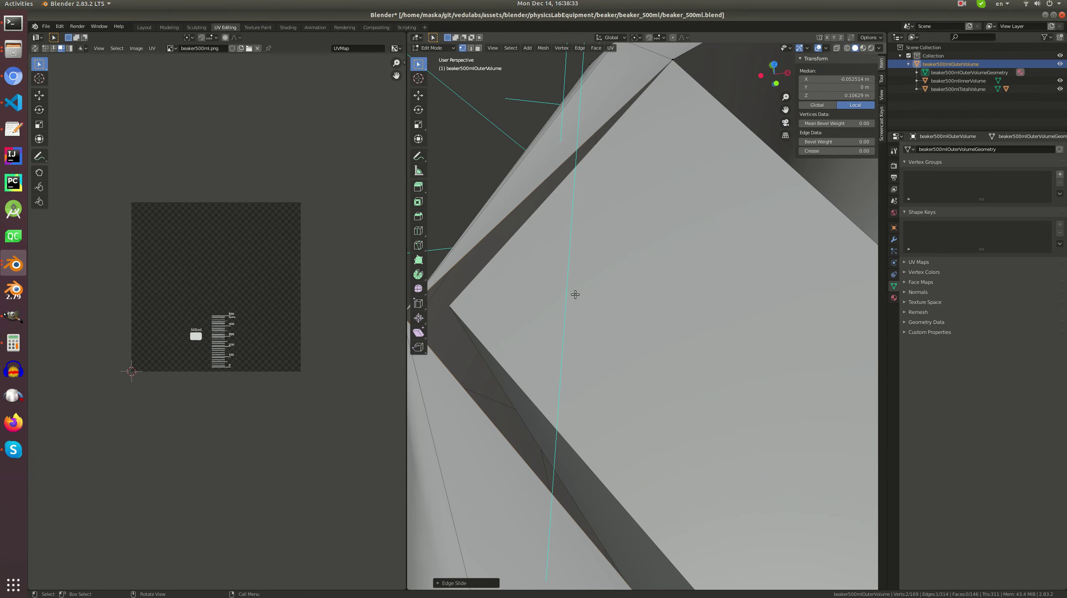
{"action": "scroll", "coordinate": [574, 295], "scroll_direction": "down", "scroll_amount": 3}
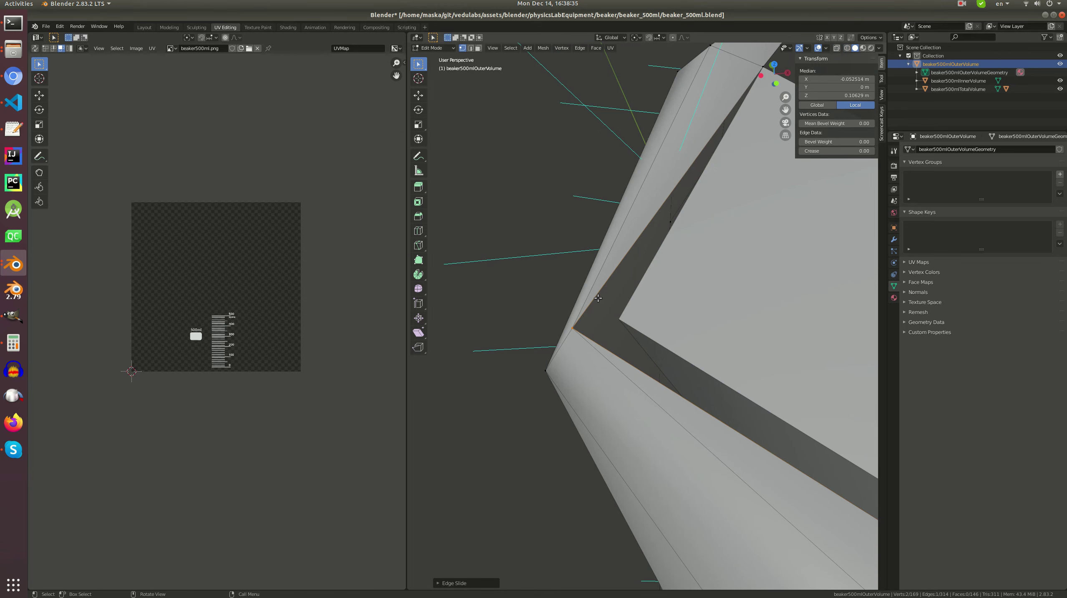
{"action": "key", "text": "a"}
{"action": "key", "text": "m"}
{"action": "left_click", "coordinate": [598, 297]}
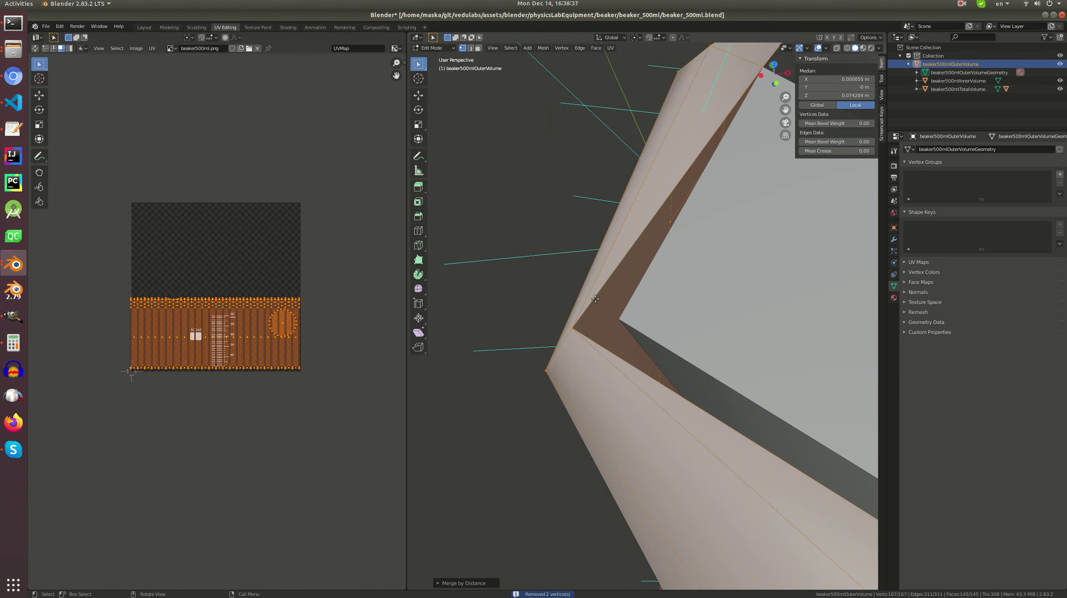
- Move the spout corner vertex along X to 0.051497 m
{"action": "left_click", "coordinate": [578, 323]}
{"action": "key", "text": "g"}
{"action": "key", "text": "x"}
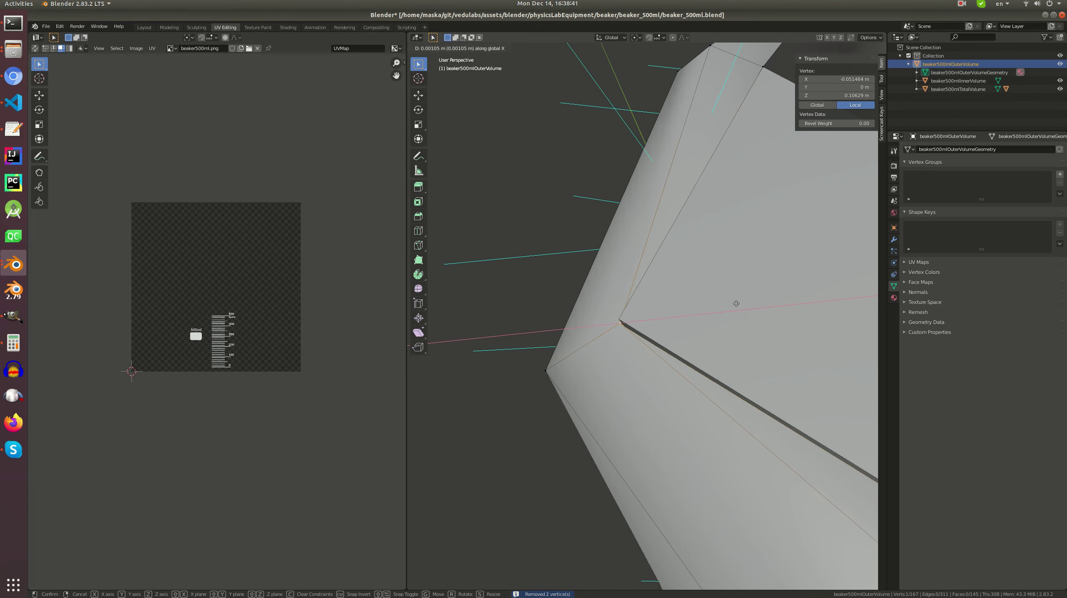
{"action": "left_click", "coordinate": [721, 301]}
{"action": "middle_click_drag", "start_coordinate": [719, 301], "coordinate": [663, 378]}
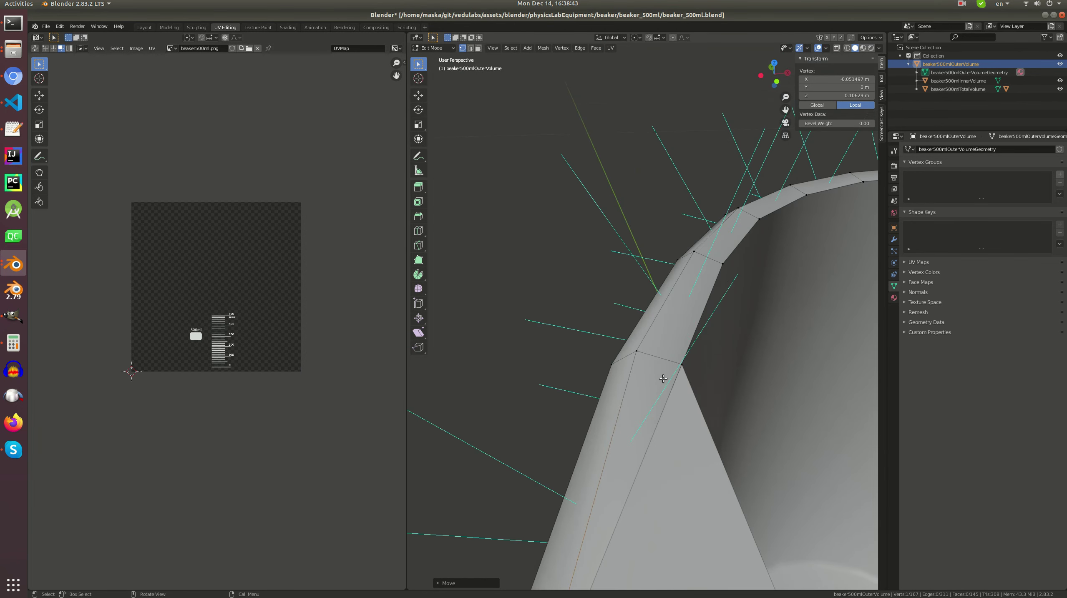
- Zoom in on the lip vertex in front wireframe view and start moving it
{"action": "key", "text": "KP_1"}
{"action": "middle_click_drag", "start_coordinate": [618, 226], "coordinate": [638, 284], "text": "shift"}
{"action": "scroll", "coordinate": [632, 251], "scroll_direction": "up", "scroll_amount": 2}
{"action": "key", "text": "z"}
{"action": "left_click", "coordinate": [566, 204]}
{"action": "scroll", "coordinate": [540, 156], "scroll_direction": "up", "scroll_amount": 3}
{"action": "middle_click_drag", "start_coordinate": [540, 156], "coordinate": [613, 319], "text": "shift"}
{"action": "scroll", "coordinate": [613, 319], "scroll_direction": "up", "scroll_amount": 4}
{"action": "scroll", "coordinate": [708, 323], "scroll_direction": "up", "scroll_amount": 8}
{"action": "middle_click_drag", "start_coordinate": [571, 232], "coordinate": [616, 303], "text": "shift"}
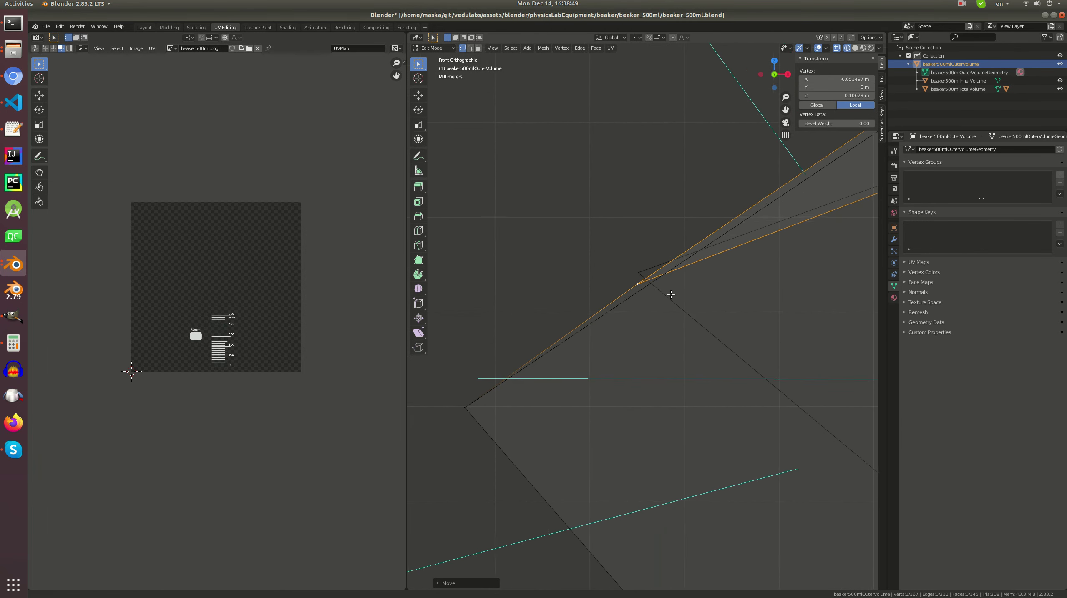
{"action": "key", "text": "g"}
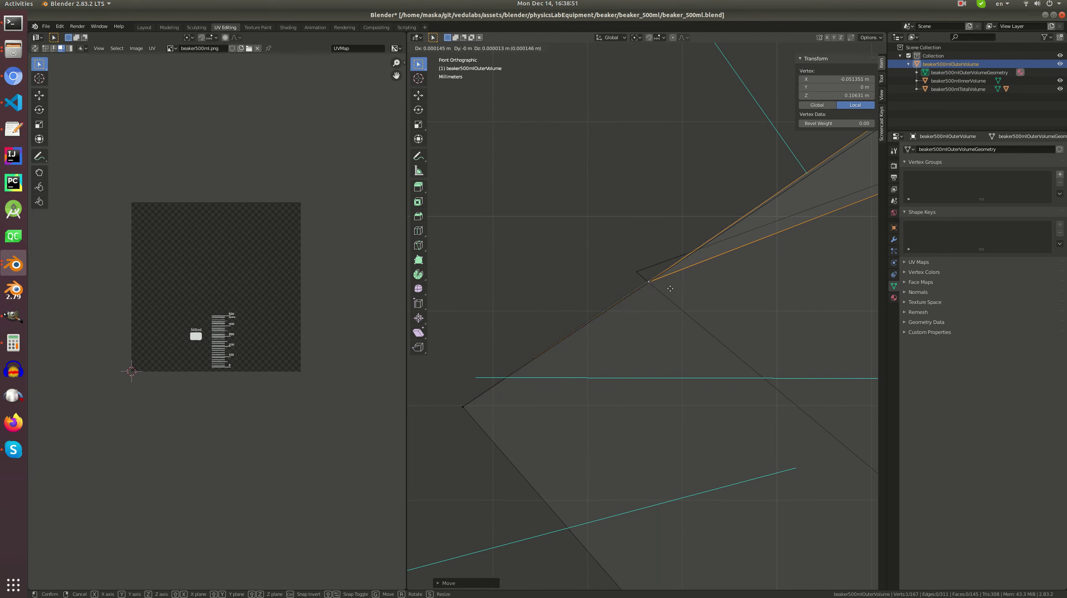
- Place the outer spout vertex, then align beaker500mlInnerVolume's spout-tip vertex to X 0.05149 m
{"action": "left_click", "coordinate": [669, 288]}
{"action": "key", "text": "Tab"}
{"action": "left_click", "coordinate": [652, 272]}
{"action": "key", "text": "Tab"}
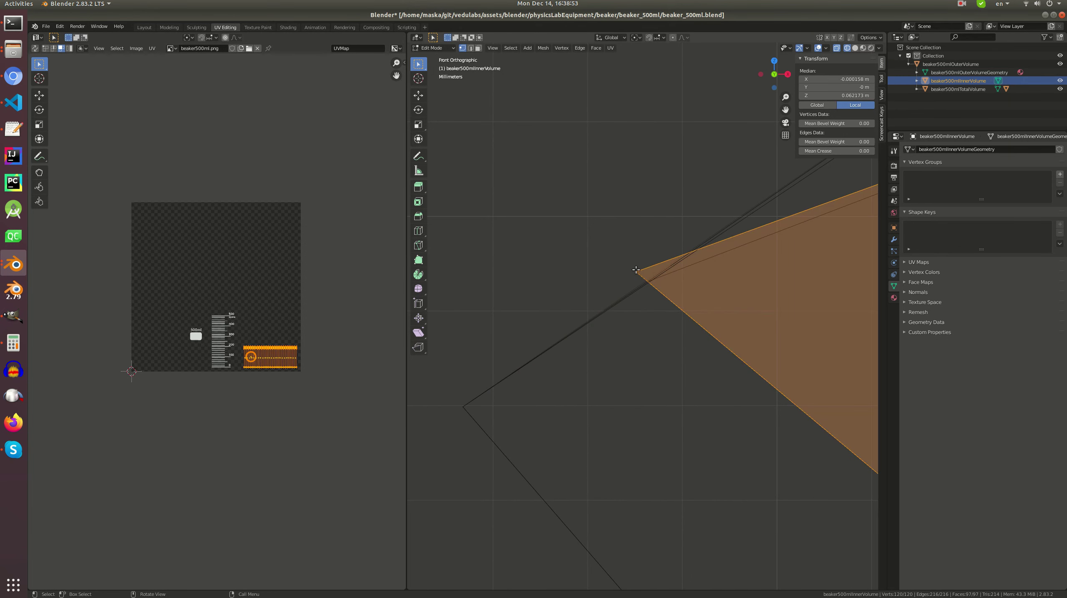
{"action": "left_click", "coordinate": [635, 270]}
{"action": "left_click_drag", "start_coordinate": [617, 252], "coordinate": [656, 285]}
{"action": "key", "text": "g"}
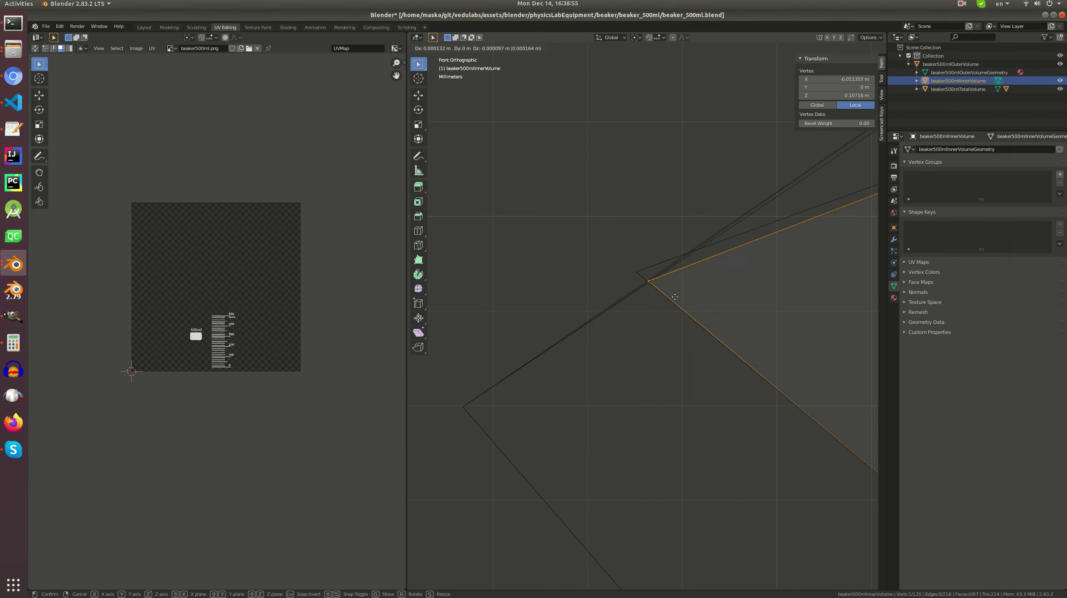
{"action": "left_click", "coordinate": [675, 297]}
{"action": "key", "text": "alt+a"}
{"action": "key", "text": "Tab"}
- Move the stream profile's tip vertex onto the beaker lip point
{"action": "left_click", "coordinate": [638, 271]}
{"action": "key", "text": "Tab"}
{"action": "key", "text": "alt+a"}
{"action": "key", "text": "b"}
{"action": "left_click_drag", "start_coordinate": [620, 256], "coordinate": [666, 290]}
{"action": "key", "text": "g"}
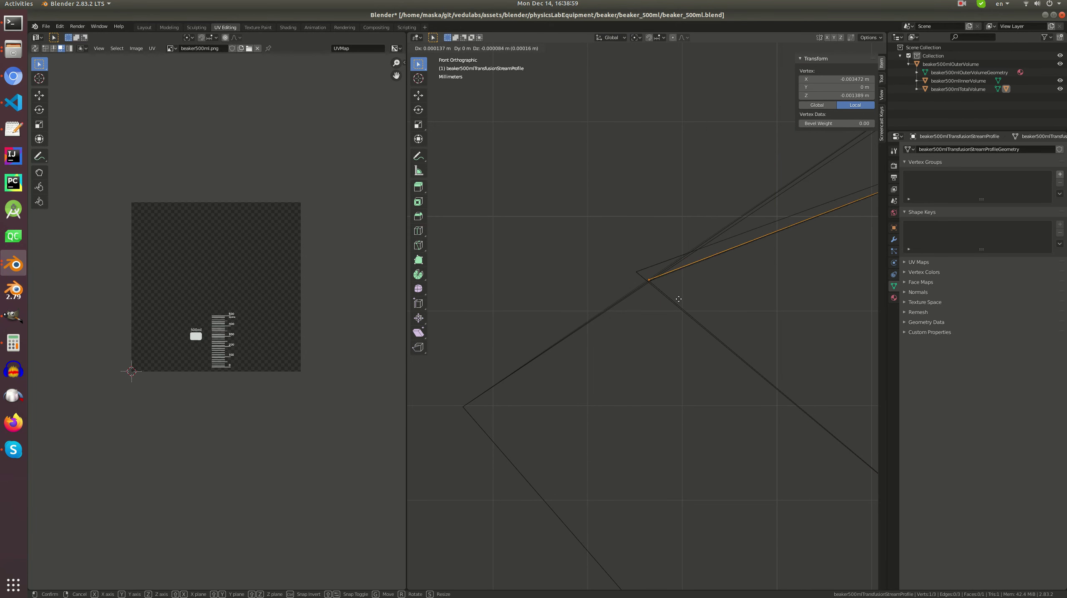
{"action": "left_click", "coordinate": [679, 299]}
{"action": "scroll", "coordinate": [723, 330], "scroll_direction": "down", "scroll_amount": 5}
{"action": "key", "text": "alt+a"}
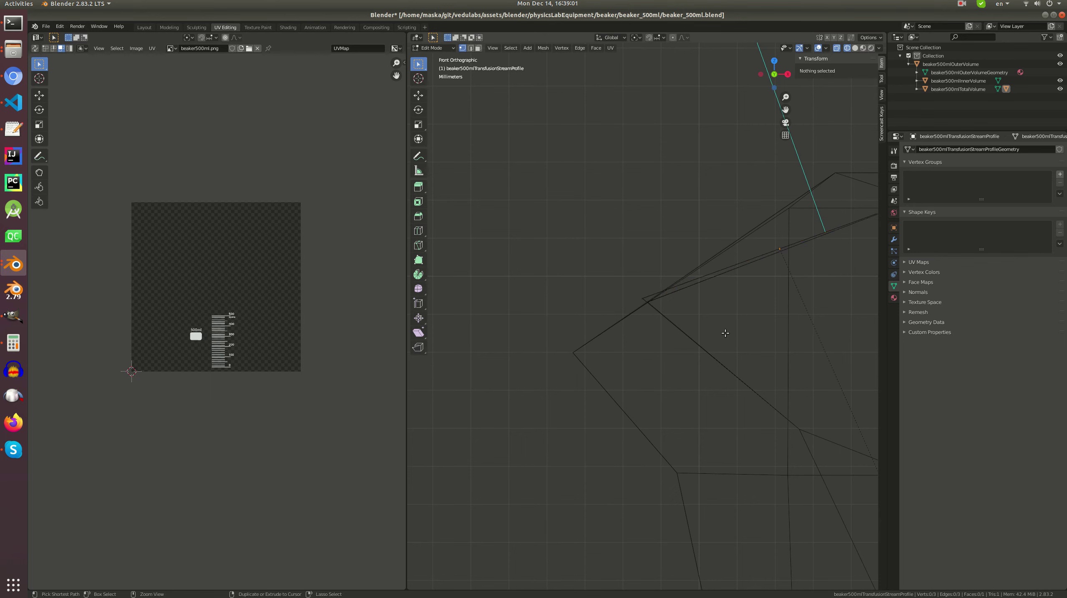
{"action": "key", "text": "Tab"}
- Reopen beaker500mlInnerVolume in Edit Mode and orbit out of the front view
{"action": "left_click", "coordinate": [725, 333]}
{"action": "key", "text": "Tab"}
{"action": "middle_click_drag", "start_coordinate": [692, 310], "coordinate": [648, 347]}
{"action": "scroll", "coordinate": [650, 375], "scroll_direction": "down", "scroll_amount": 5}
- Leave the inner volume's mesh and delete the small stray triangle object at the spout
{"action": "left_click", "coordinate": [648, 346]}
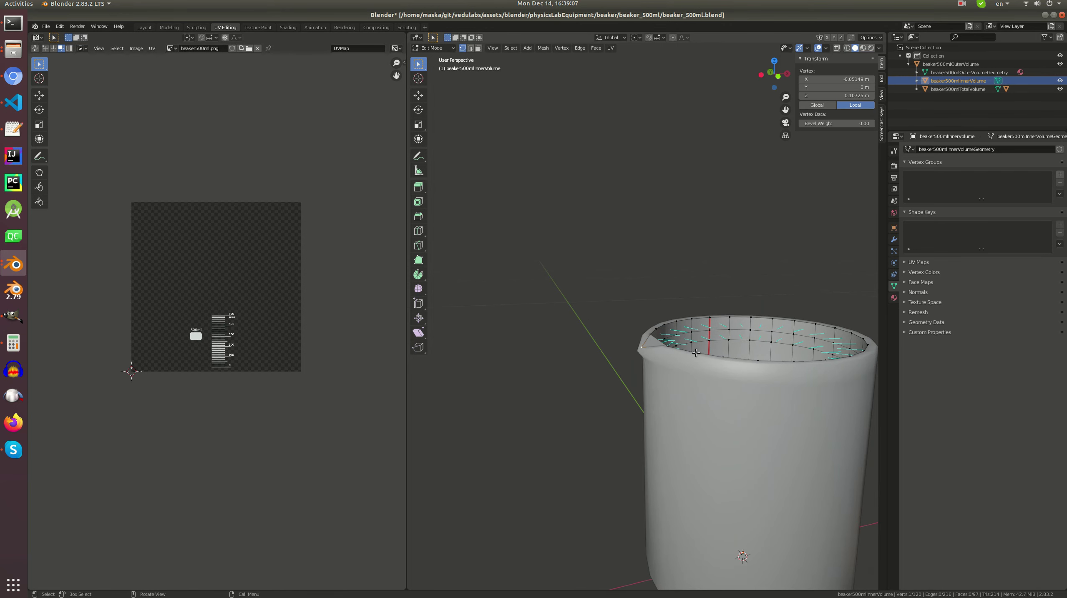
{"action": "key", "text": "KP_Decimal"}
{"action": "scroll", "coordinate": [672, 353], "scroll_direction": "down", "scroll_amount": 5}
{"action": "middle_click_drag", "start_coordinate": [700, 320], "coordinate": [576, 327]}
{"action": "key", "text": "Tab"}
{"action": "left_click", "coordinate": [632, 304]}
{"action": "key", "text": "Delete"}
- Slide the total volume's spout-tip vertex along X toward the beaker lip
{"action": "left_click", "coordinate": [613, 298]}
{"action": "key", "text": "Tab"}
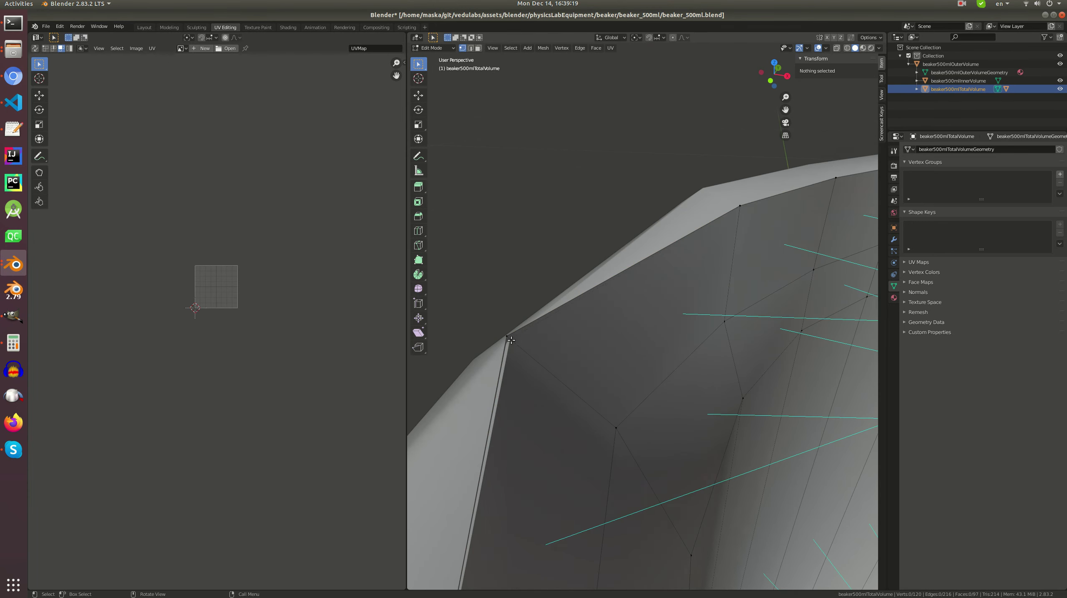
{"action": "middle_click_drag", "start_coordinate": [511, 340], "coordinate": [499, 337]}
{"action": "left_click", "coordinate": [488, 339]}
{"action": "key", "text": "g"}
{"action": "key", "text": "x"}
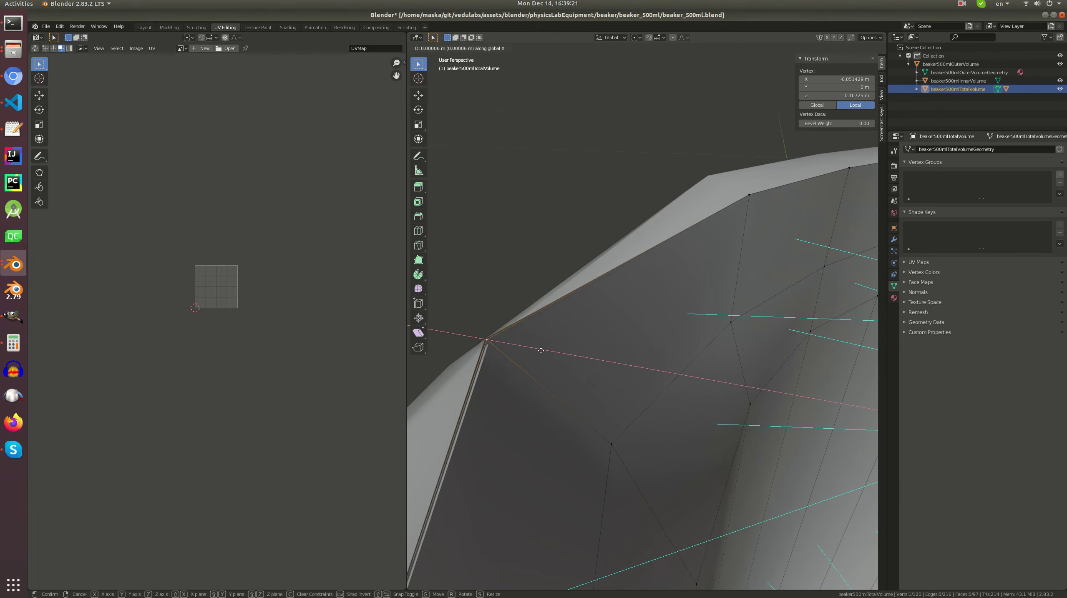
{"action": "left_click", "coordinate": [541, 351]}
{"action": "key", "text": "Tab"}
- Readjust the inner volume's spout vertex along X and then Z to meet the lip
{"action": "middle_click_drag", "start_coordinate": [507, 355], "coordinate": [459, 384]}
{"action": "left_click", "coordinate": [458, 381]}
{"action": "left_click", "coordinate": [458, 378]}
{"action": "left_click", "coordinate": [458, 378]}
{"action": "key", "text": "Tab"}
{"action": "middle_click_drag", "start_coordinate": [507, 384], "coordinate": [545, 391]}
{"action": "key", "text": "g"}
{"action": "key", "text": "x"}
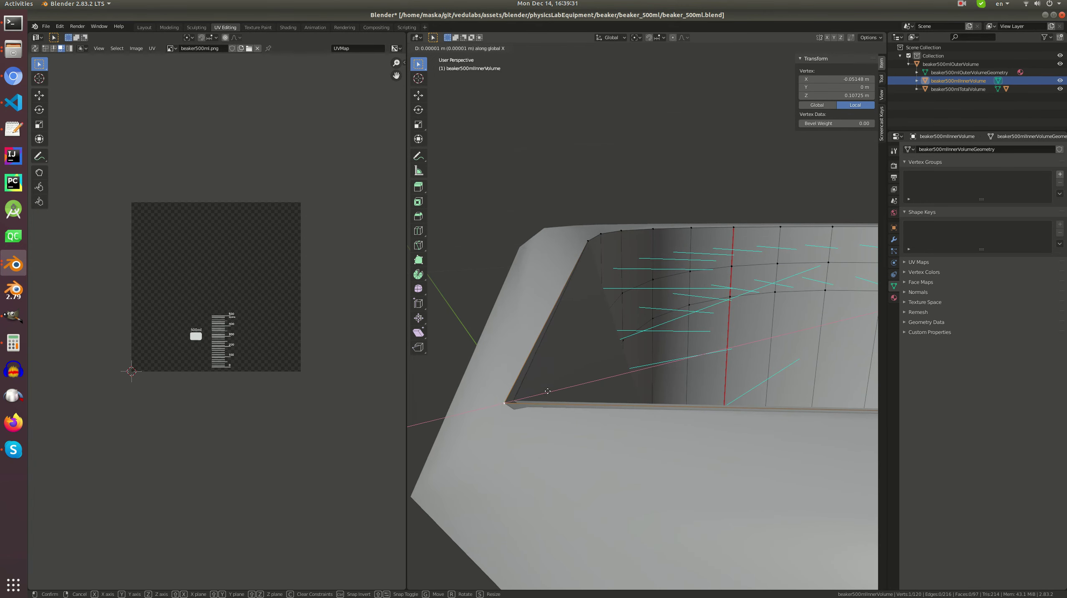
{"action": "left_click", "coordinate": [550, 391]}
{"action": "key", "text": "g"}
{"action": "key", "text": "z"}
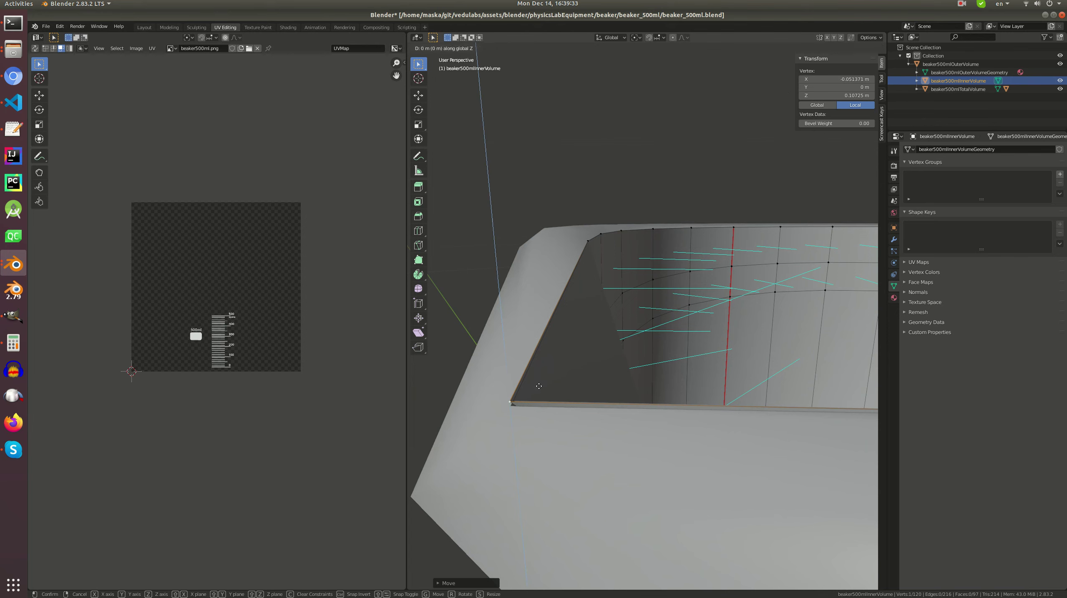
{"action": "left_click", "coordinate": [540, 390]}
- Move the total volume's spout-tip vertex along Z and X to X 0.051308 m, Z 0.10718 m
{"action": "mouse_move", "coordinate": [540, 391]}
{"action": "middle_mouse_down"}
{"action": "mouse_move", "coordinate": [586, 396]}
{"action": "mouse_move", "coordinate": [568, 367]}
{"action": "mouse_move", "coordinate": [545, 375]}
{"action": "middle_mouse_up"}
{"action": "left_click", "coordinate": [568, 367]}
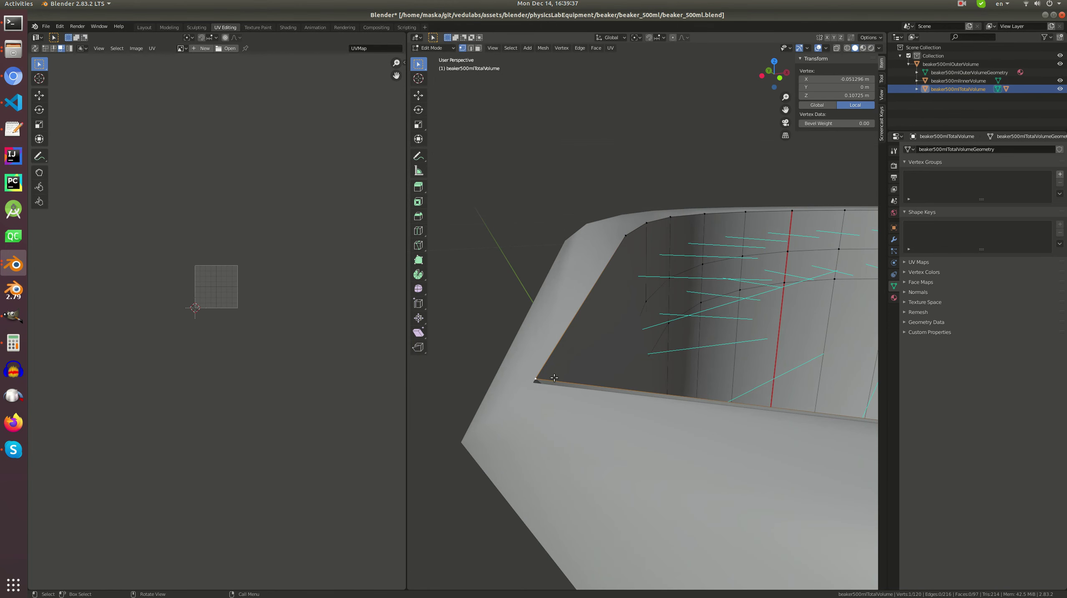
{"action": "key", "text": "g"}
{"action": "key", "text": "z"}
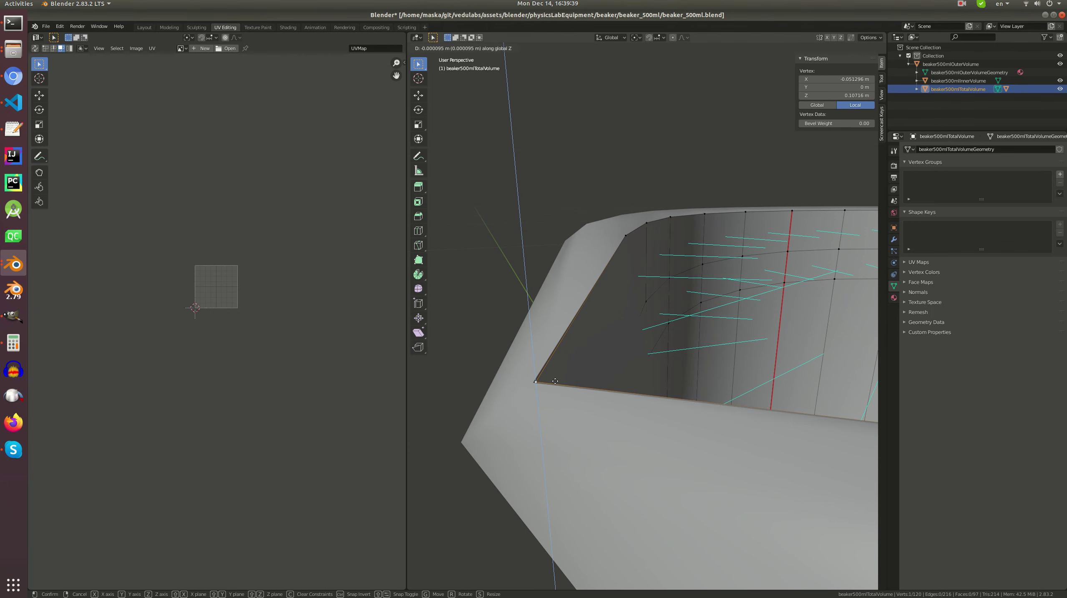
{"action": "left_click", "coordinate": [555, 381]}
{"action": "key", "text": "g"}
{"action": "key", "text": "x"}
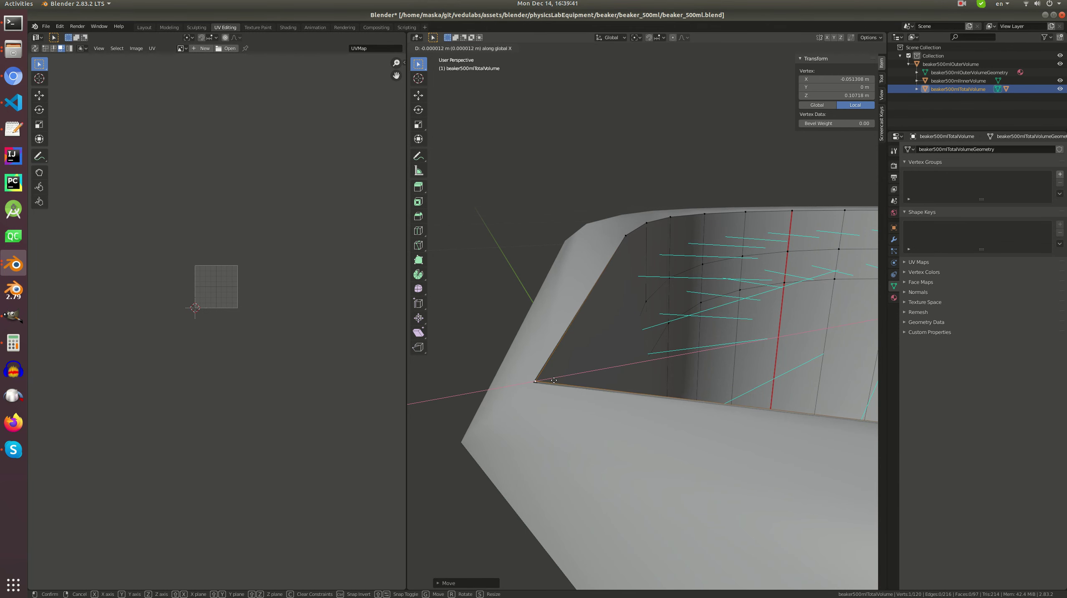
{"action": "left_click", "coordinate": [553, 381]}
{"action": "key", "text": "Tab"}
{"action": "scroll", "coordinate": [573, 386], "scroll_direction": "down", "scroll_amount": 2}
{"action": "middle_click_drag", "start_coordinate": [649, 392], "coordinate": [623, 396]}
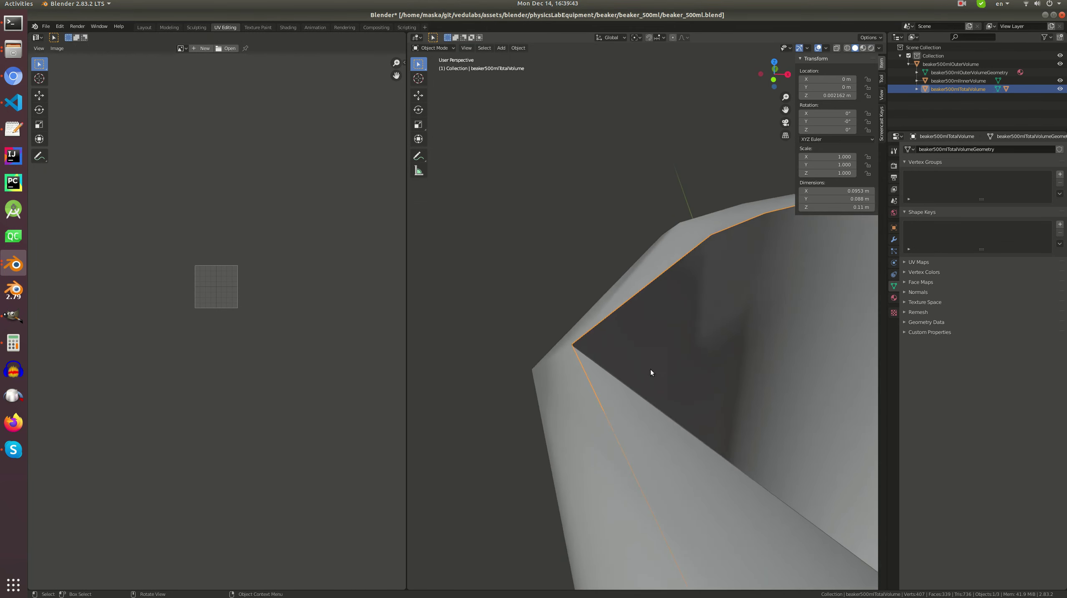
- Move the TransfusionStreamProfile tip vertex along Z (to about 0.001438 m) and X onto the spout lip
{"action": "left_click", "coordinate": [916, 90]}
{"action": "left_click", "coordinate": [956, 105]}
{"action": "middle_click_drag", "start_coordinate": [640, 335], "coordinate": [615, 319]}
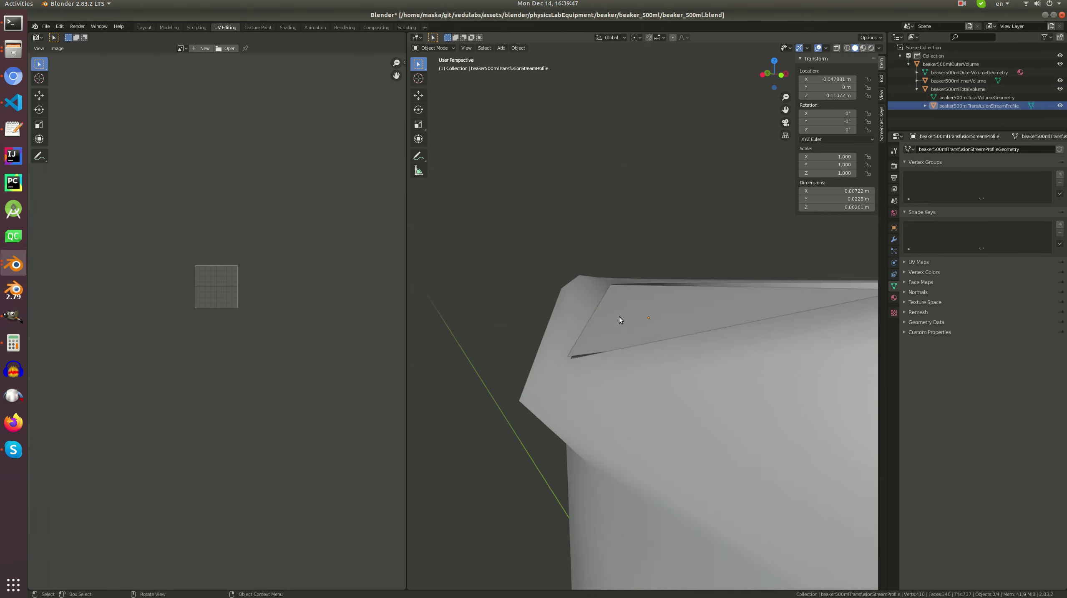
{"action": "key", "text": "Tab"}
{"action": "middle_click_drag", "start_coordinate": [606, 362], "coordinate": [606, 365]}
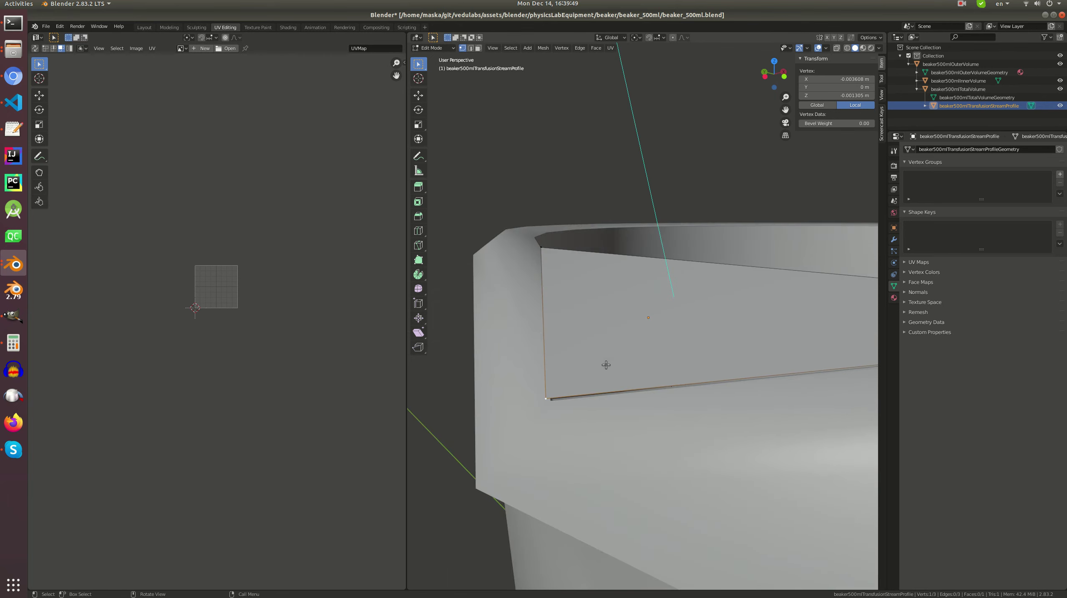
{"action": "key", "text": "g"}
{"action": "key", "text": "z"}
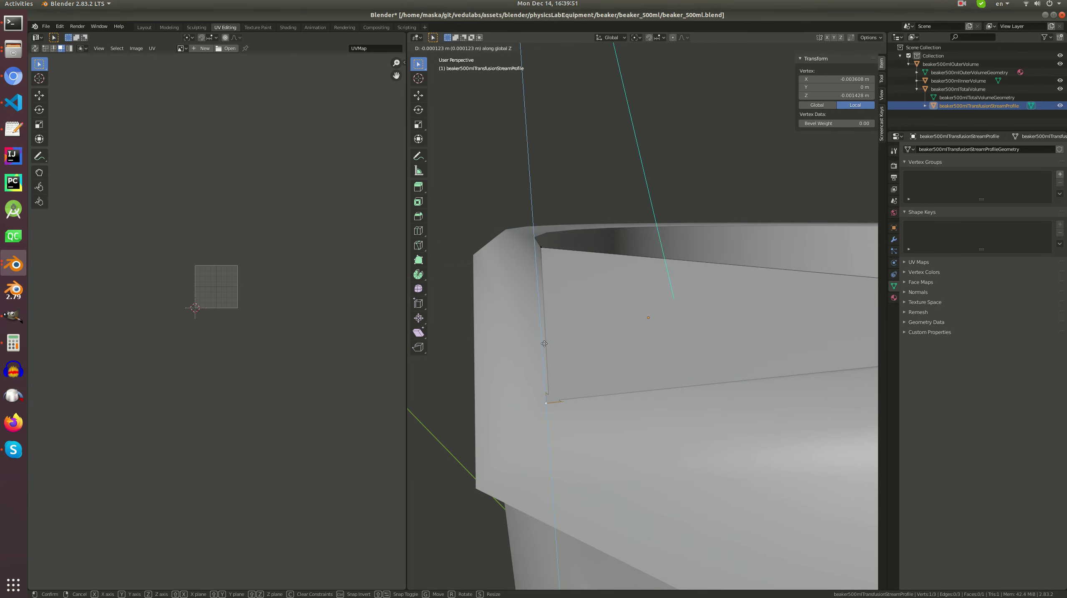
{"action": "left_click", "coordinate": [544, 343]}
{"action": "key", "text": "g"}
{"action": "key", "text": "x"}
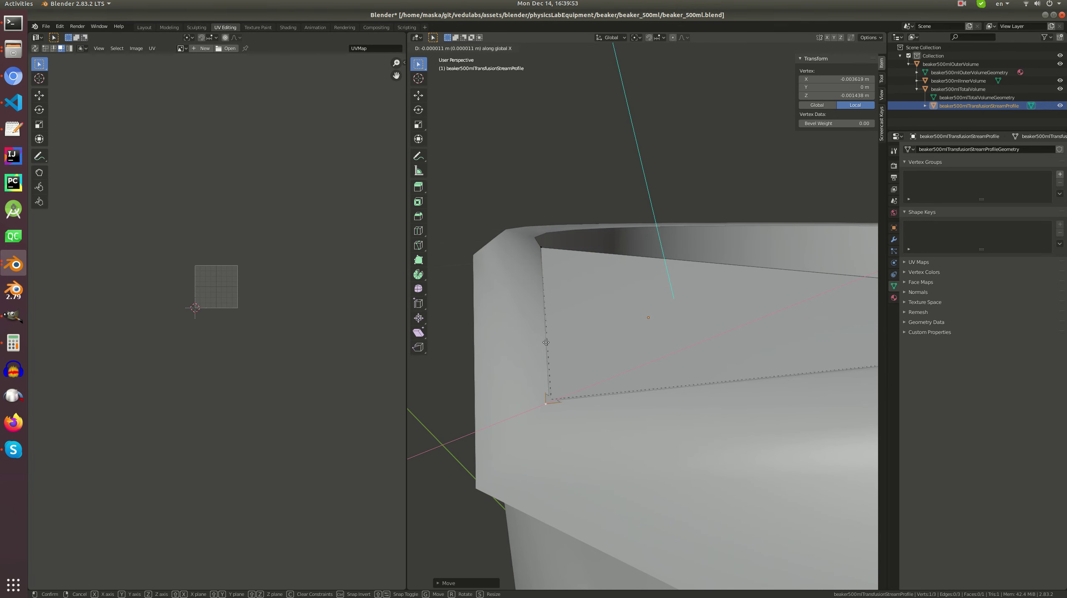
{"action": "left_click", "coordinate": [572, 330]}
{"action": "key", "text": "Tab"}
- Save beaker_500ml.blend
{"action": "middle_click_drag", "start_coordinate": [550, 337], "coordinate": [627, 346]}
{"action": "key", "text": "ctrl+s"}
{"action": "middle_click_drag", "start_coordinate": [645, 302], "coordinate": [691, 332]}
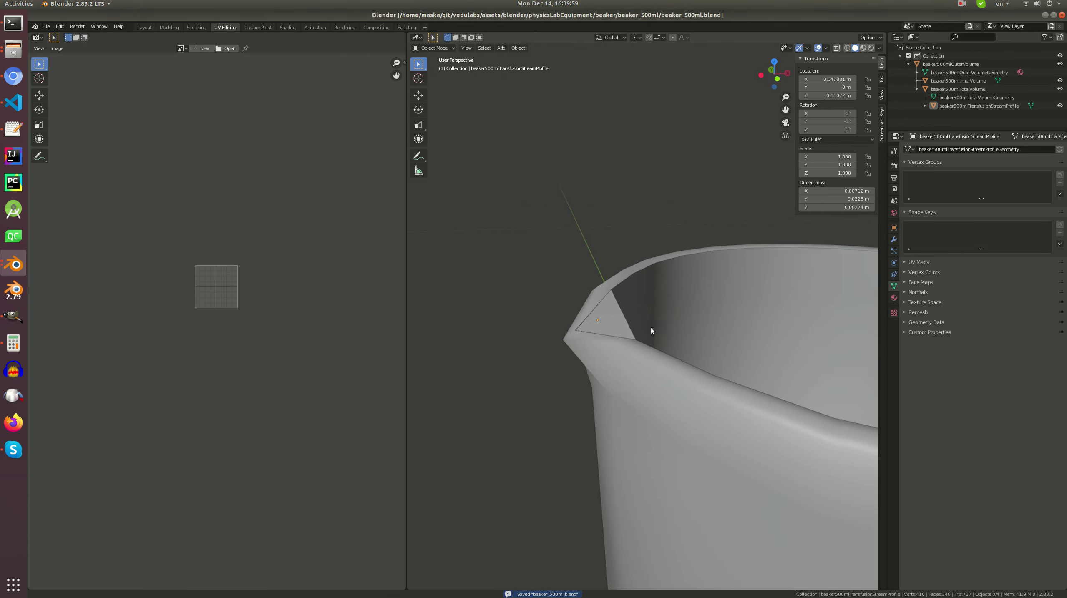
- In the Layout workspace with solid shading, zoom in and select the spout profile triangle
{"action": "left_click", "coordinate": [143, 27]}
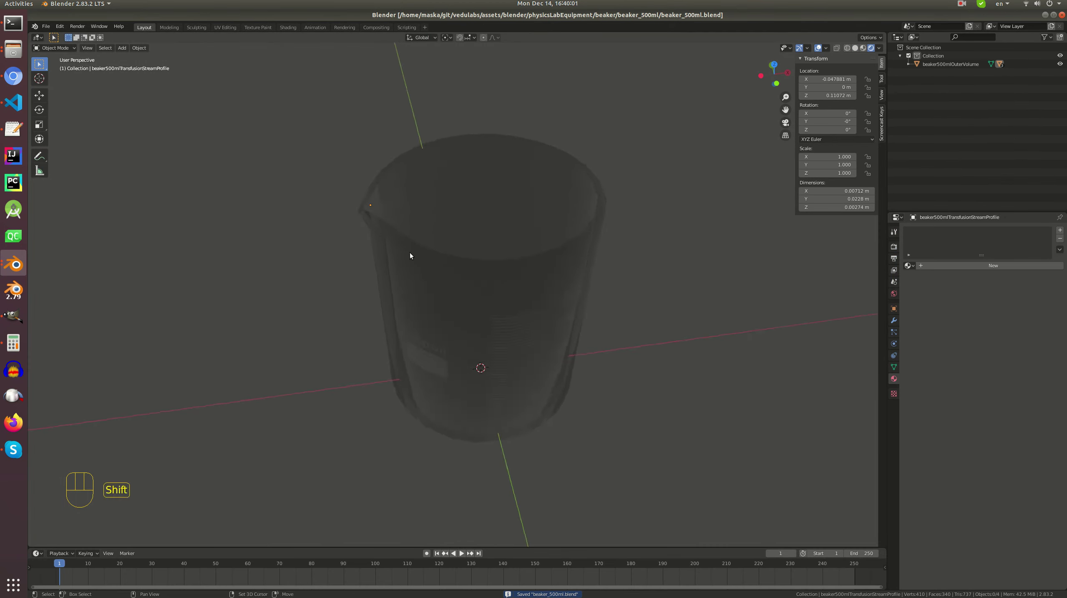
{"action": "middle_click_drag", "start_coordinate": [412, 255], "coordinate": [507, 277], "text": "shift"}
{"action": "scroll", "coordinate": [507, 275], "scroll_direction": "up", "scroll_amount": 4}
{"action": "left_click", "coordinate": [856, 48]}
{"action": "scroll", "coordinate": [569, 322], "scroll_direction": "up", "scroll_amount": 3}
{"action": "middle_click_drag", "start_coordinate": [563, 326], "coordinate": [405, 280], "text": "shift"}
{"action": "left_click", "coordinate": [416, 293]}
{"action": "scroll", "coordinate": [408, 292], "scroll_direction": "up", "scroll_amount": 3}
- Inspect the triangle's mesh in Edit Mode, then deselect everything and save the file
{"action": "key", "text": "Tab"}
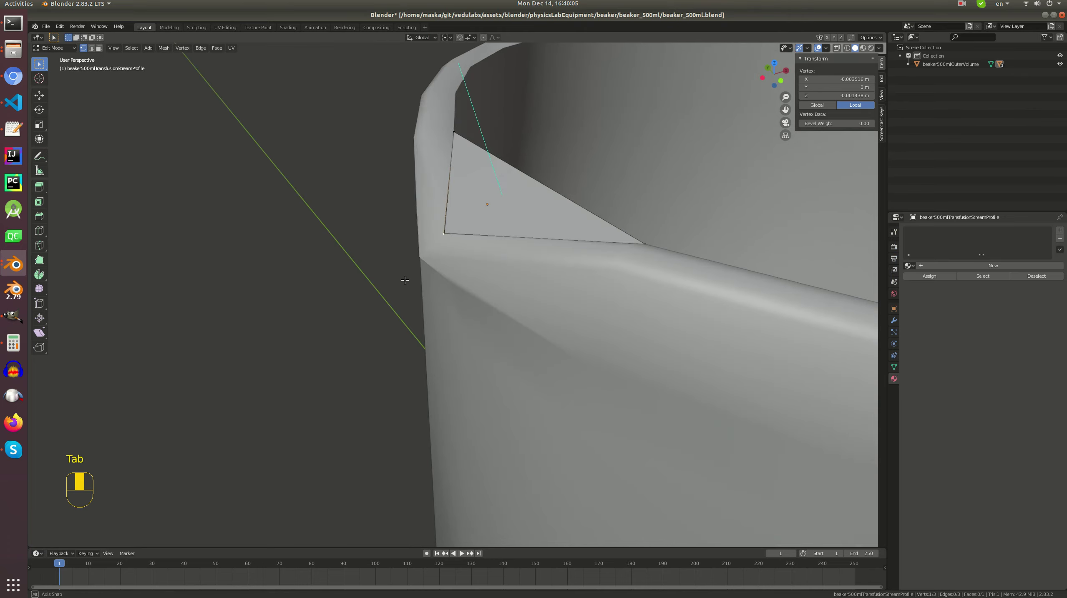
{"action": "middle_click_drag", "start_coordinate": [526, 283], "coordinate": [417, 307], "text": "shift"}
{"action": "scroll", "coordinate": [552, 324], "scroll_direction": "down", "scroll_amount": 4}
{"action": "key", "text": "Tab"}
{"action": "mouse_move", "coordinate": [552, 326]}
{"action": "middle_mouse_down"}
{"action": "mouse_move", "coordinate": [571, 332]}
{"action": "mouse_move", "coordinate": [595, 317]}
{"action": "mouse_move", "coordinate": [561, 319]}
{"action": "mouse_move", "coordinate": [584, 314]}
{"action": "mouse_move", "coordinate": [566, 320]}
{"action": "mouse_move", "coordinate": [623, 326]}
{"action": "mouse_move", "coordinate": [570, 314]}
{"action": "middle_mouse_up"}
{"action": "scroll", "coordinate": [570, 332], "scroll_direction": "down", "scroll_amount": 2}
{"action": "key", "text": "alt+a"}
{"action": "key", "text": "ctrl+s"}
- Select TransfusionStreamProfile under TotalVolume in the Outliner
{"action": "scroll", "coordinate": [572, 316], "scroll_direction": "up", "scroll_amount": 2}
{"action": "left_click", "coordinate": [411, 234]}
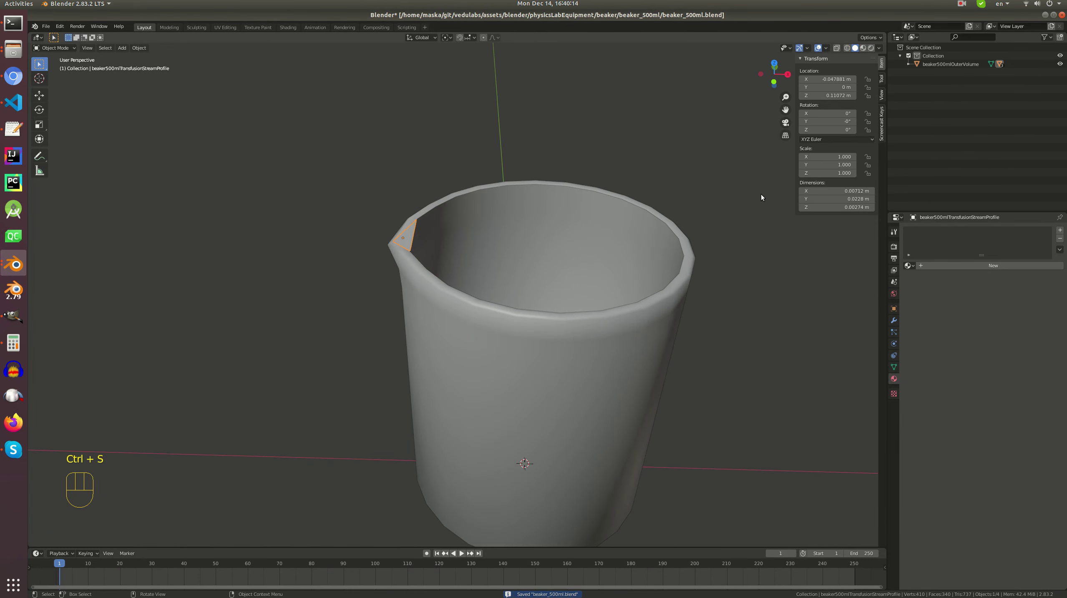
{"action": "left_click", "coordinate": [908, 65]}
{"action": "left_click", "coordinate": [957, 89]}
{"action": "left_click", "coordinate": [918, 90]}
{"action": "left_click", "coordinate": [956, 106]}
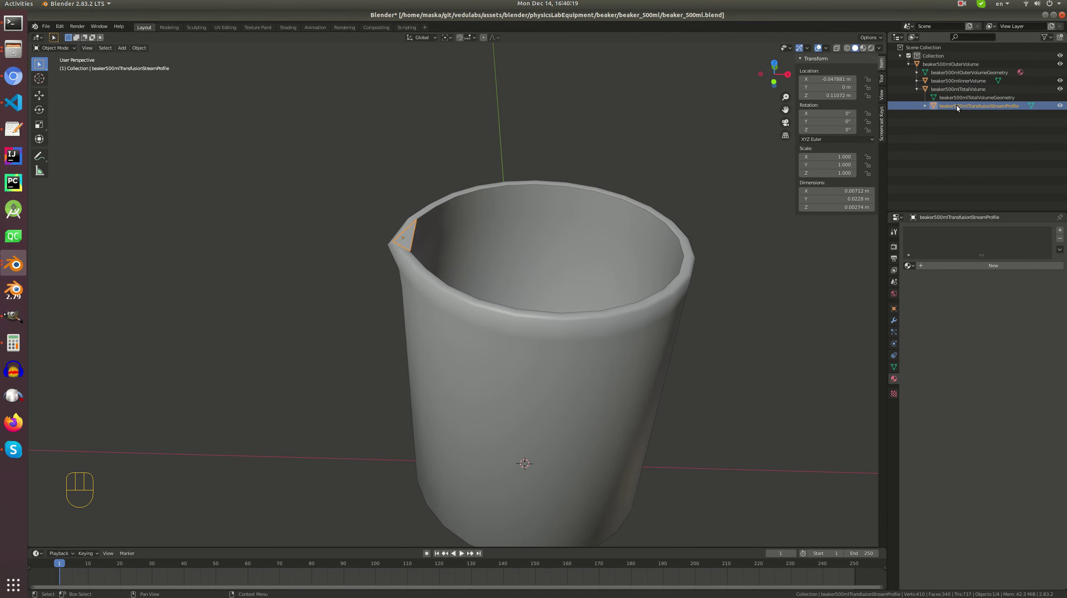
{"action": "left_click", "coordinate": [917, 89]}
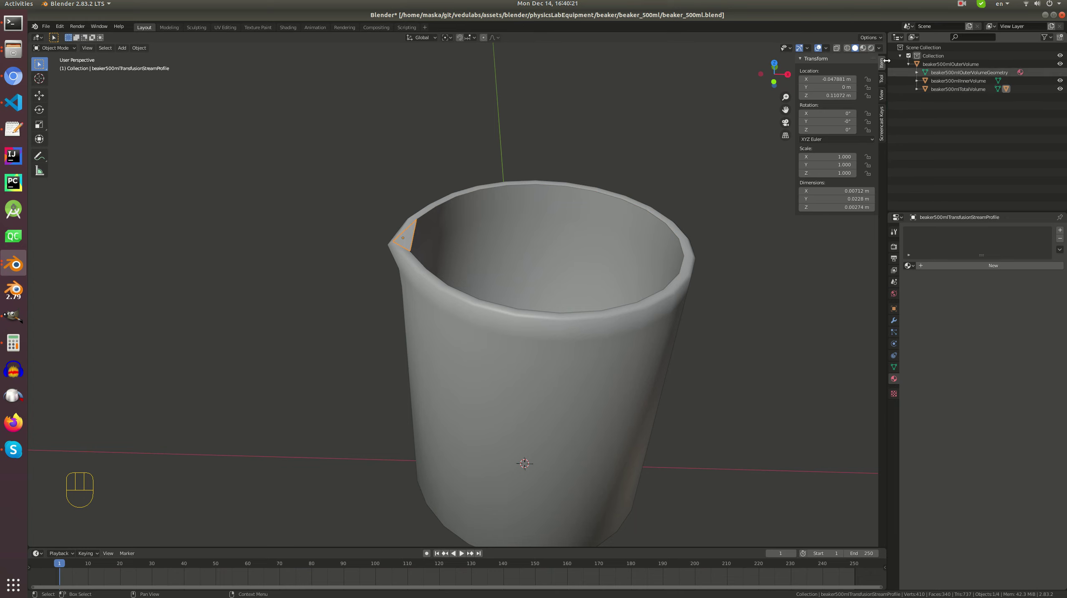
- Check the beaker's graduation markings in rendered shading and save beaker_500ml.blend
{"action": "left_click", "coordinate": [871, 48]}
{"action": "key", "text": "alt+a"}
{"action": "mouse_move", "coordinate": [579, 279]}
{"action": "middle_mouse_down"}
{"action": "mouse_move", "coordinate": [592, 270]}
{"action": "mouse_move", "coordinate": [537, 263]}
{"action": "mouse_move", "coordinate": [597, 222]}
{"action": "mouse_move", "coordinate": [590, 267]}
{"action": "mouse_move", "coordinate": [562, 274]}
{"action": "mouse_move", "coordinate": [594, 256]}
{"action": "middle_mouse_up"}
{"action": "key", "text": "ctrl+s"}
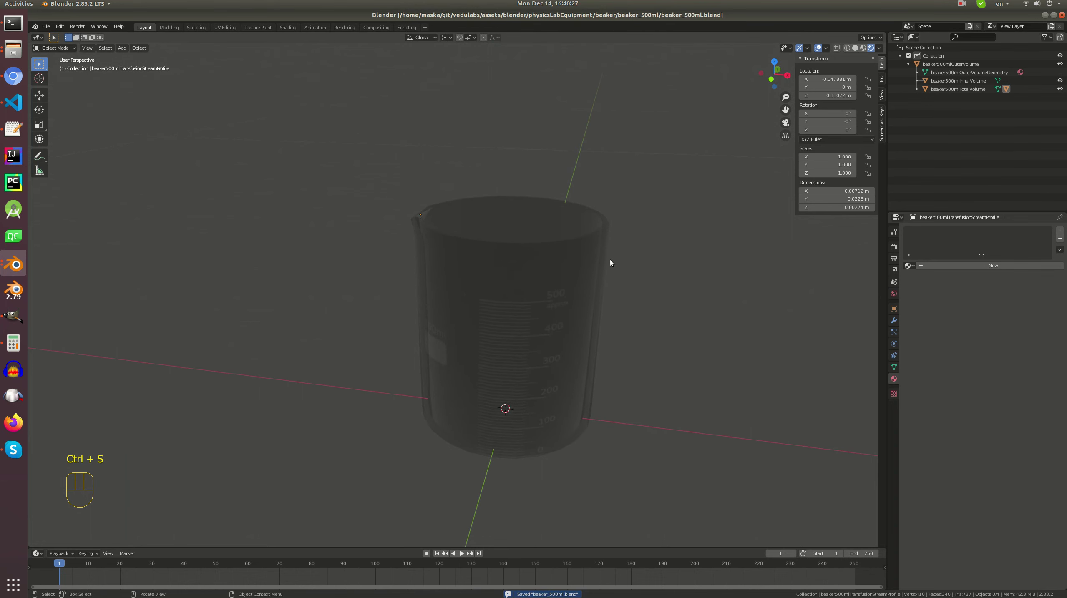
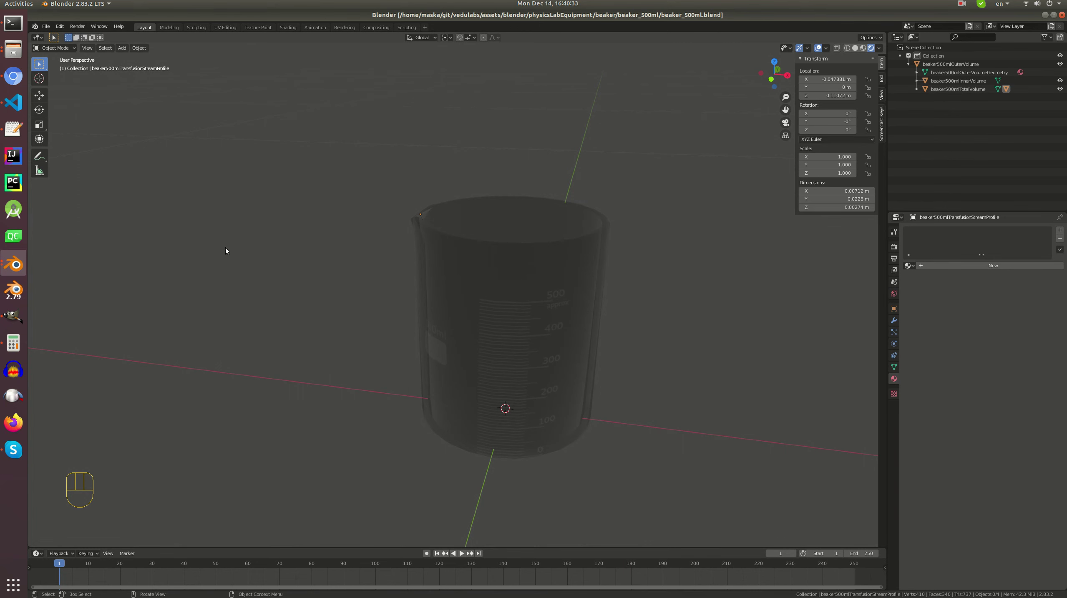
- Inspect the 200 ml beaker's inner and outer volumes in wireframe front view
{"action": "left_click", "coordinate": [13, 264]}
{"action": "left_click", "coordinate": [66, 292]}
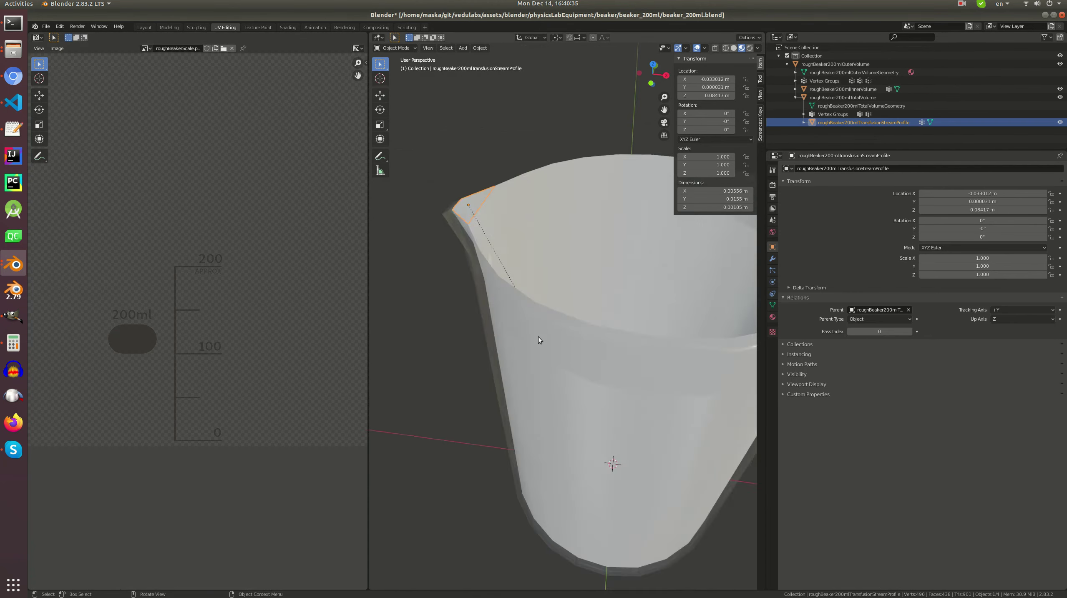
{"action": "middle_click_drag", "start_coordinate": [540, 324], "coordinate": [546, 359]}
{"action": "left_click", "coordinate": [670, 322]}
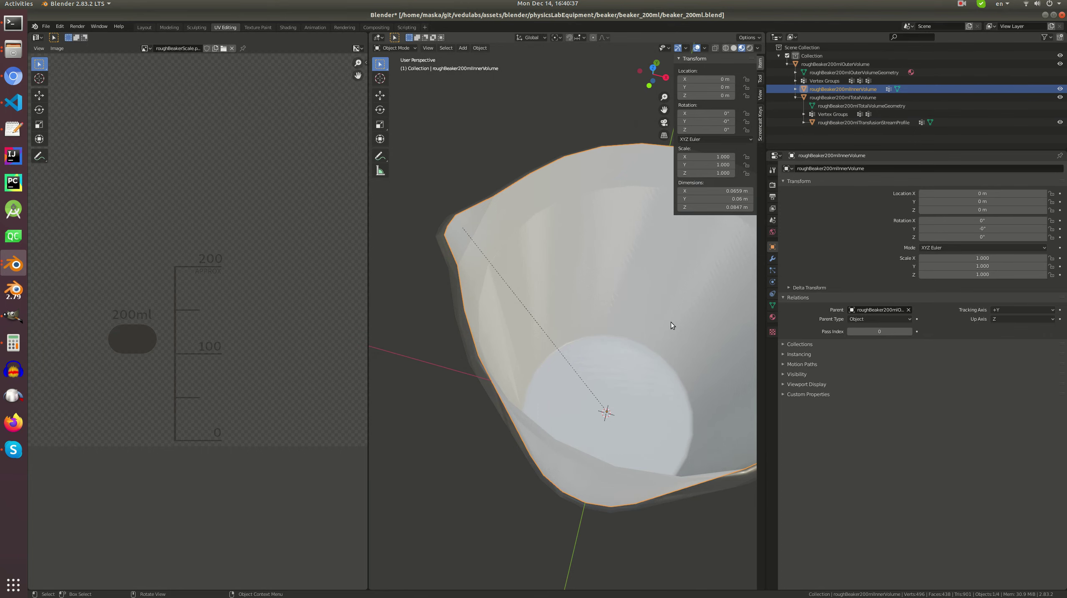
{"action": "key", "text": "KP_1"}
{"action": "key", "text": "z"}
{"action": "left_click", "coordinate": [616, 324]}
{"action": "key", "text": "KP_Decimal"}
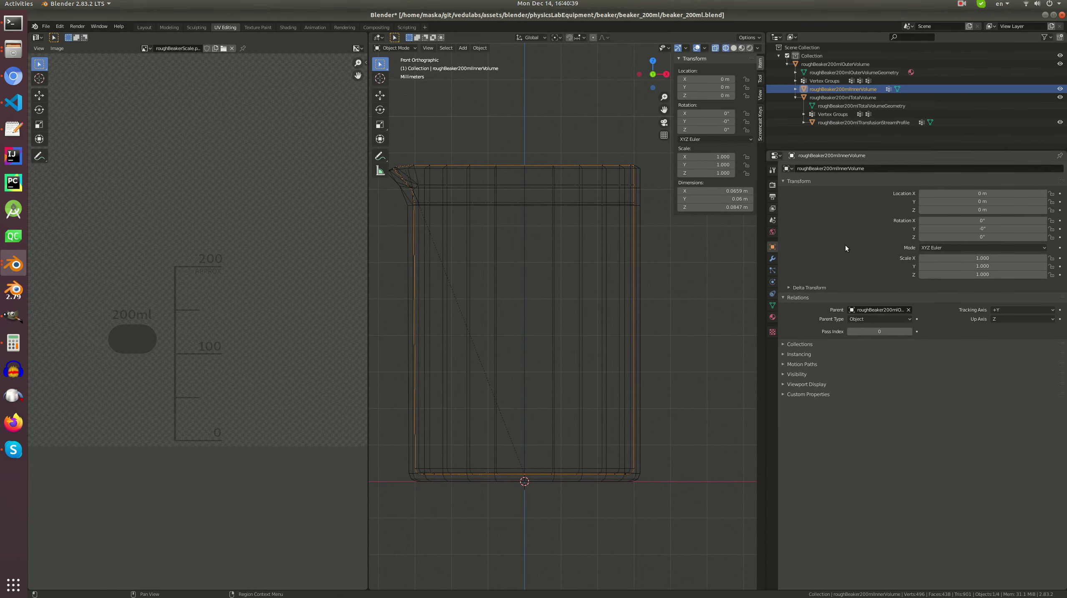
{"action": "left_click", "coordinate": [593, 484]}
{"action": "left_click", "coordinate": [592, 484]}
{"action": "key", "text": "KP_Decimal"}
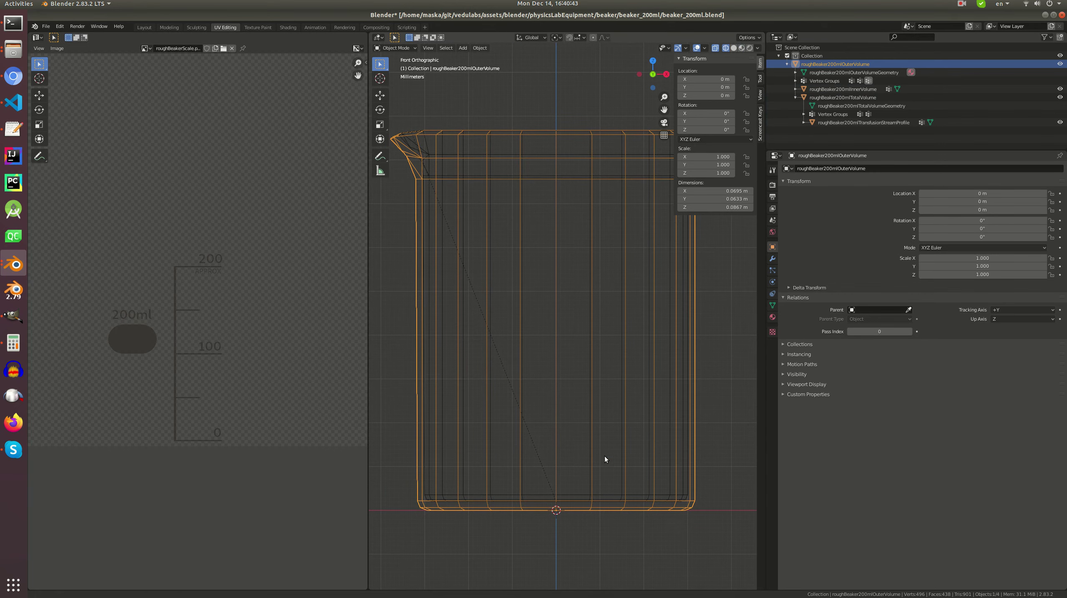
{"action": "left_click", "coordinate": [645, 460]}
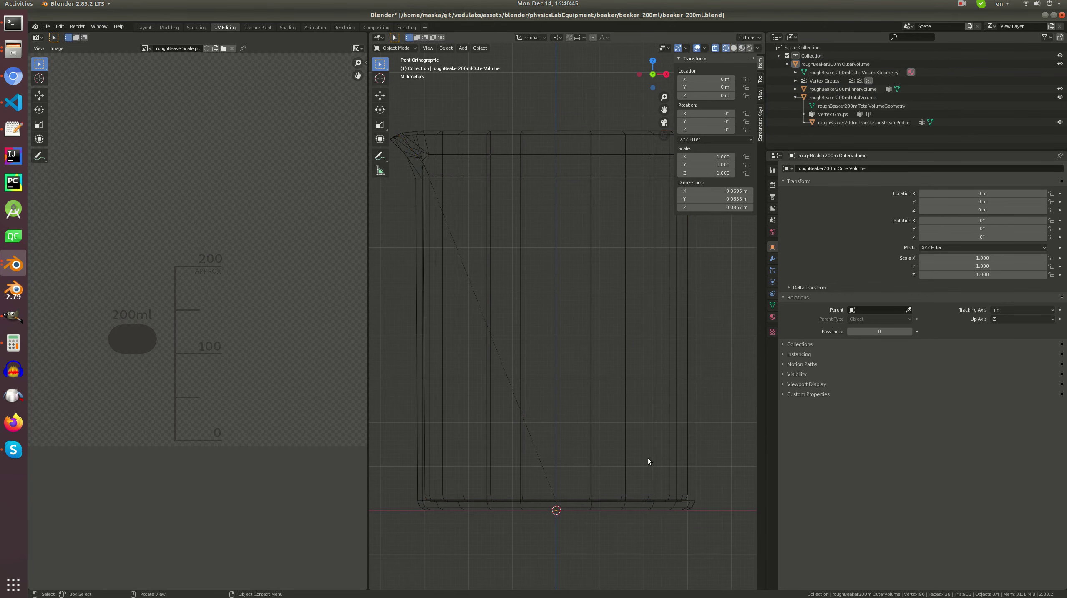
{"action": "scroll", "coordinate": [596, 347], "scroll_direction": "down", "scroll_amount": 3}
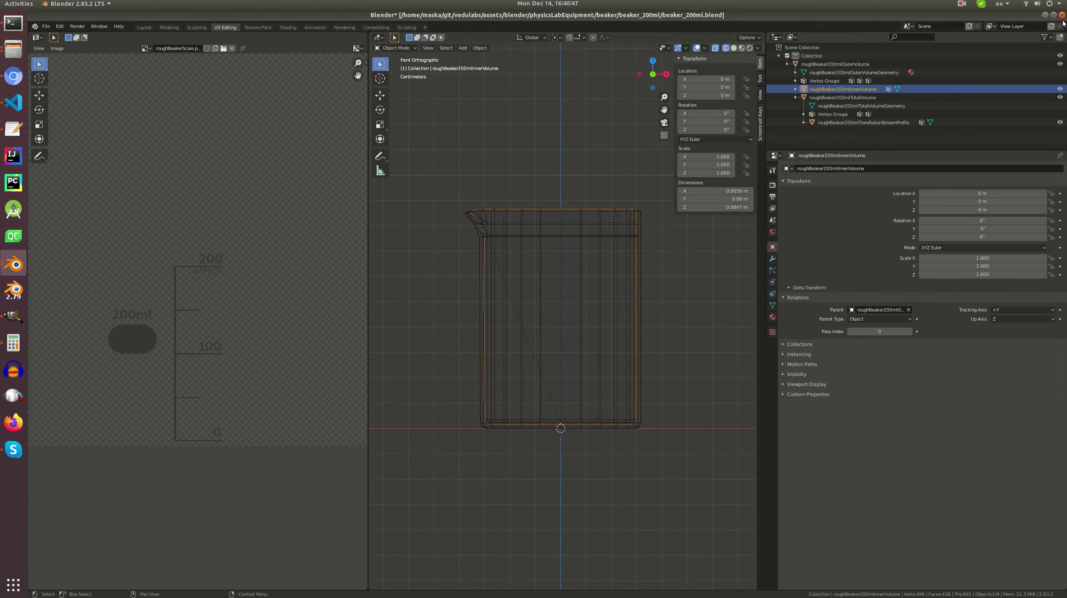
- Close the 200 ml beaker file without saving and save beaker_500ml.blend
{"action": "key", "text": "ctrl+q"}
{"action": "left_click", "coordinate": [510, 324]}
{"action": "mouse_move", "coordinate": [581, 341]}
{"action": "middle_mouse_down"}
{"action": "mouse_move", "coordinate": [558, 359]}
{"action": "mouse_move", "coordinate": [576, 324]}
{"action": "mouse_move", "coordinate": [591, 324]}
{"action": "middle_mouse_up"}
{"action": "key", "text": "ctrl+s"}
{"action": "key", "text": "ctrl+s"}
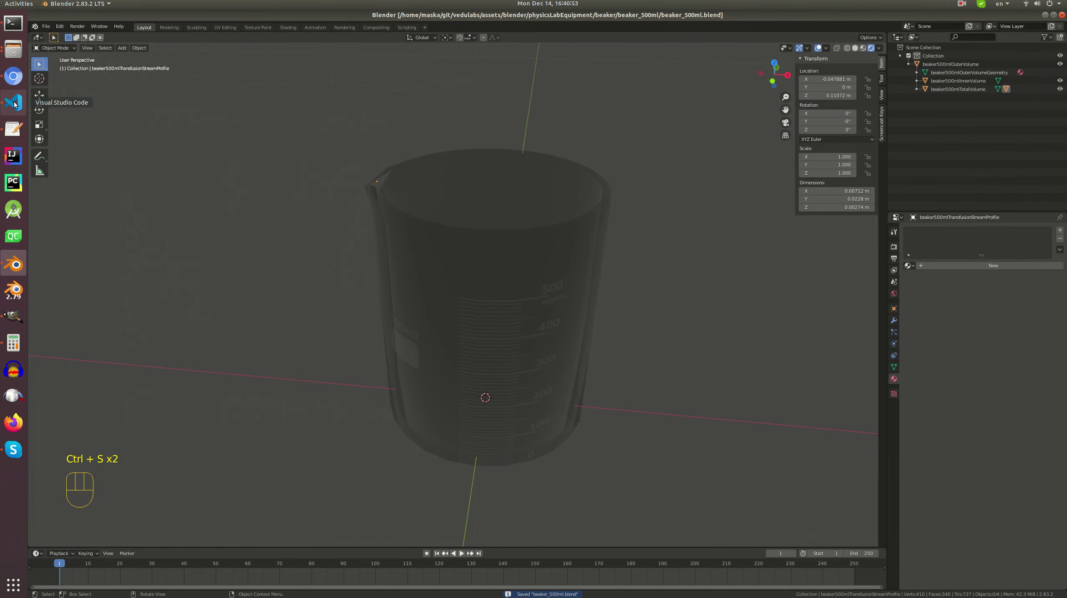
- Start a glTF 2.0 export into vlabs/items.repository.vedulabs.com/beaker/resources
{"action": "left_click", "coordinate": [45, 26]}
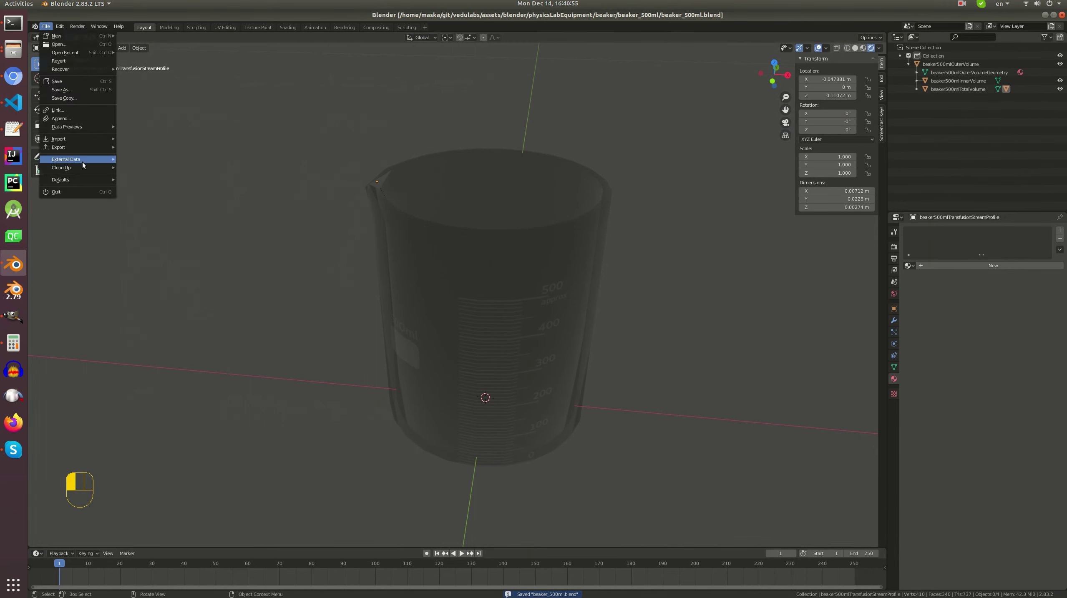
{"action": "mouse_move", "coordinate": [76, 147]}
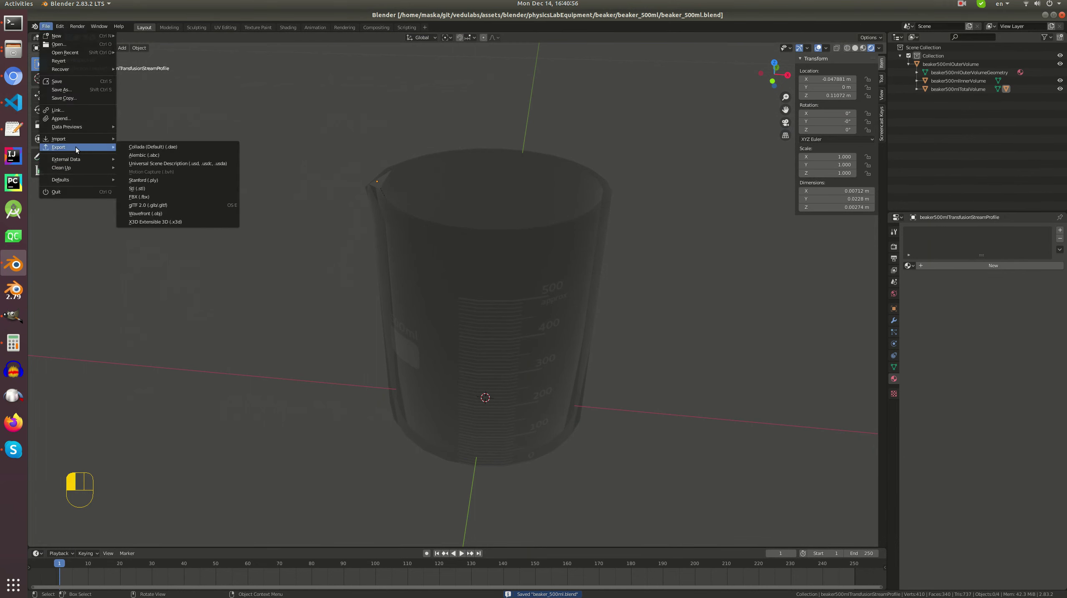
{"action": "left_click", "coordinate": [177, 206]}
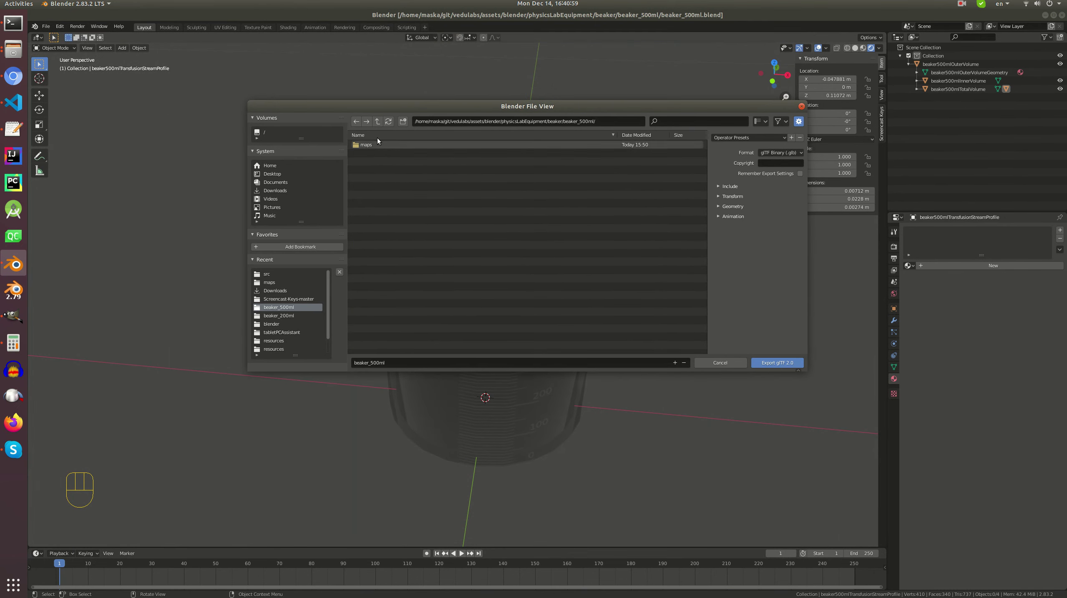
{"action": "left_click", "coordinate": [377, 122]}
{"action": "left_click", "coordinate": [378, 122]}
{"action": "left_click", "coordinate": [377, 121]}
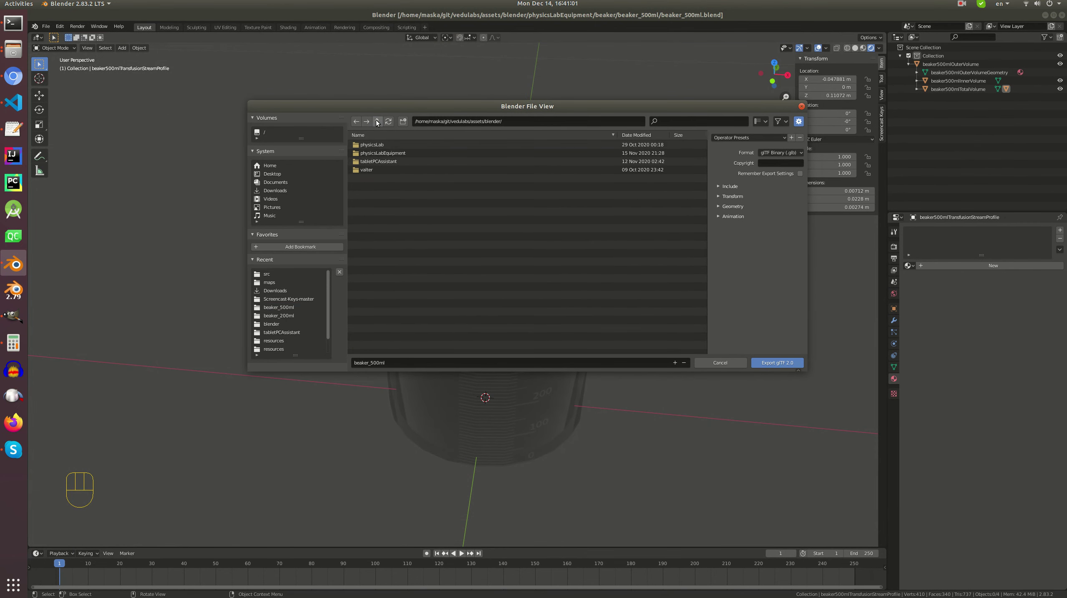
{"action": "left_click", "coordinate": [377, 122]}
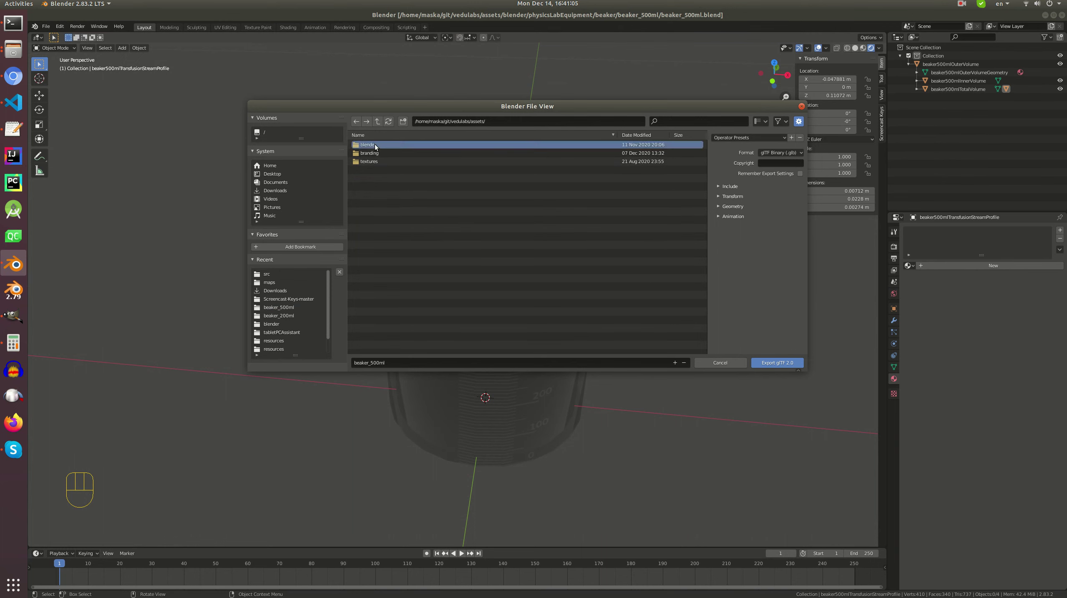
{"action": "left_click", "coordinate": [378, 121]}
{"action": "double_click", "coordinate": [376, 170]}
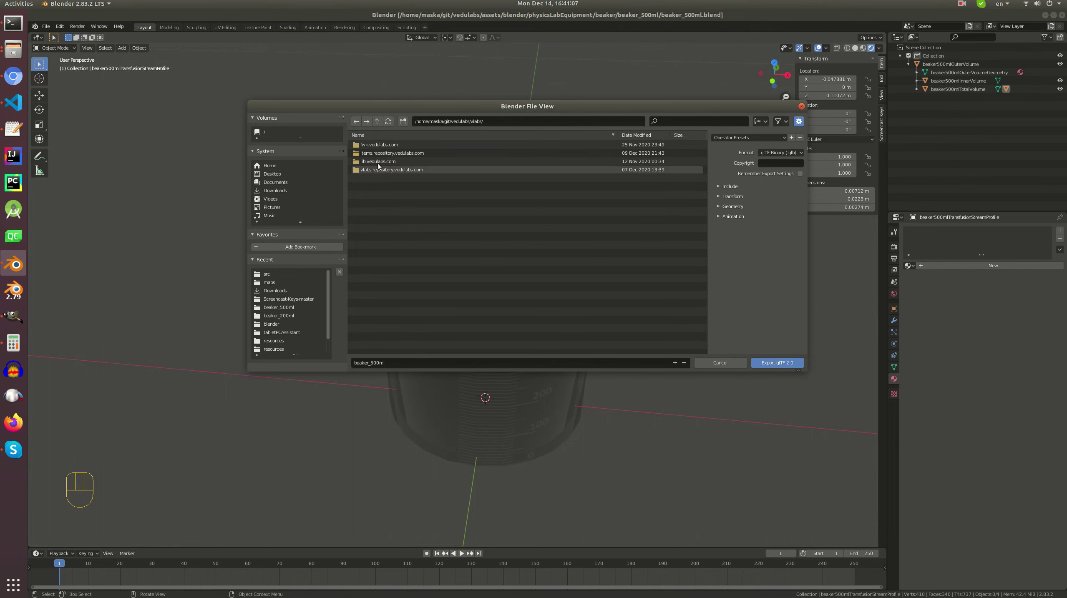
{"action": "double_click", "coordinate": [378, 153]}
{"action": "double_click", "coordinate": [378, 146]}
{"action": "double_click", "coordinate": [383, 145]}
- Name the export beaker500ml.glb and expand the Include, Transform and Geometry options
{"action": "left_click", "coordinate": [384, 148]}
{"action": "left_click", "coordinate": [370, 363]}
{"action": "left_click", "coordinate": [369, 363]}
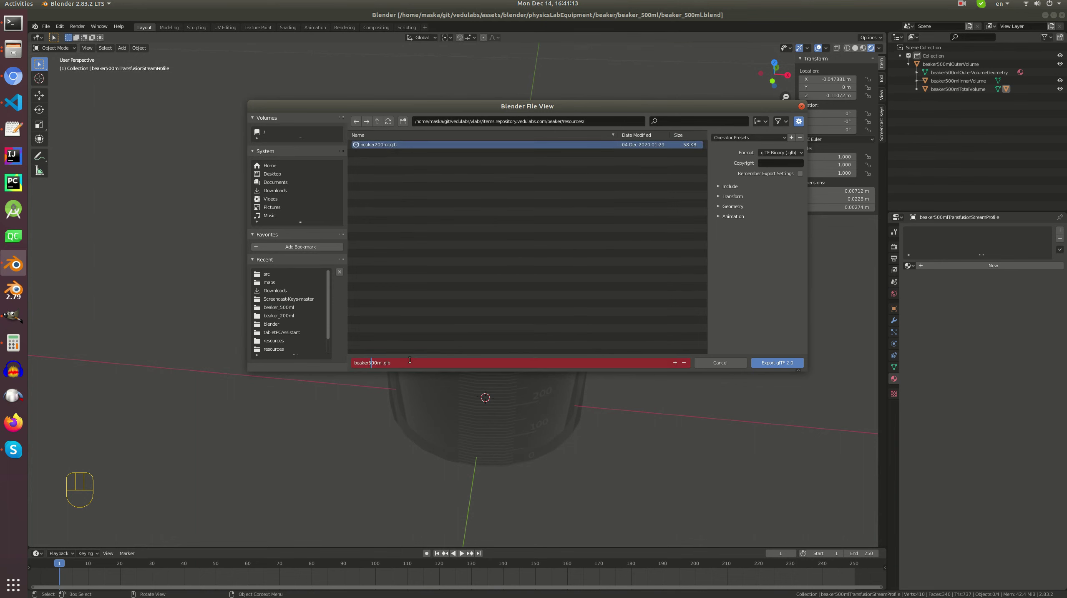
{"action": "key", "text": "Return"}
{"action": "left_click", "coordinate": [731, 187]}
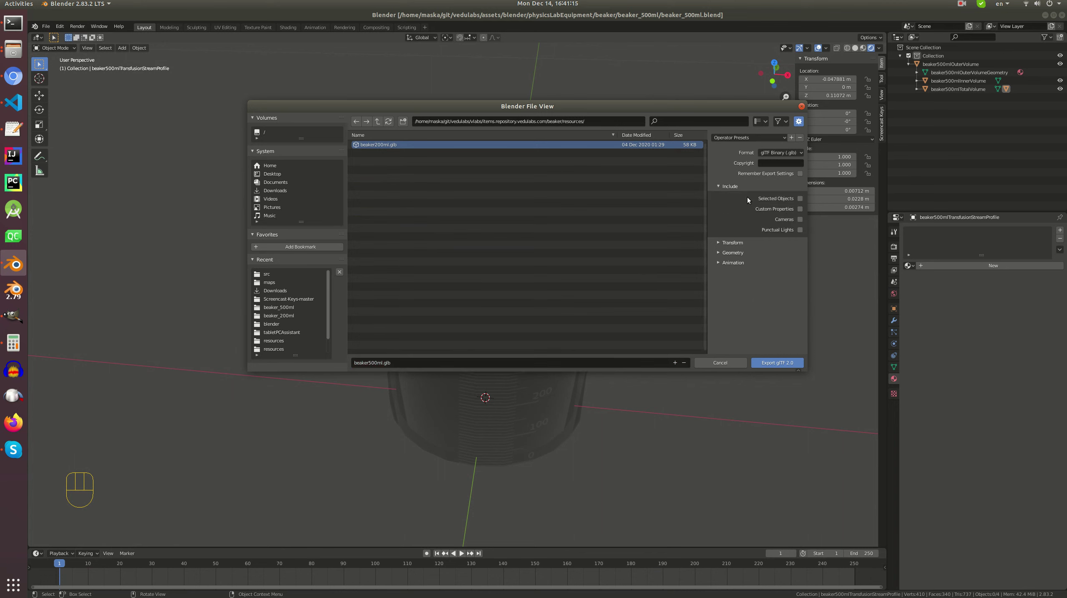
{"action": "left_click", "coordinate": [734, 242]}
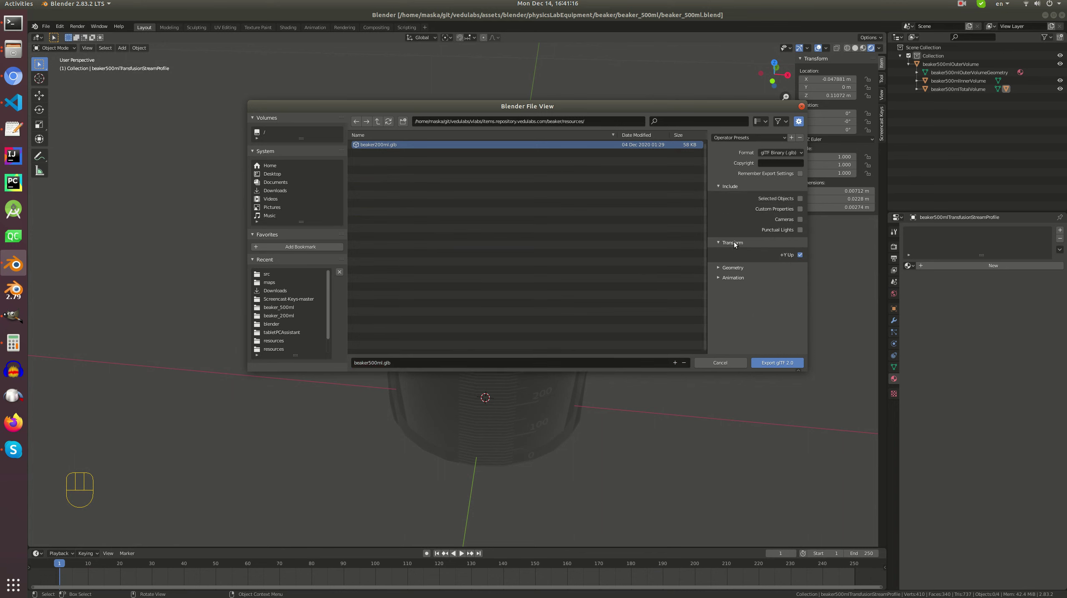
{"action": "left_click", "coordinate": [737, 267]}
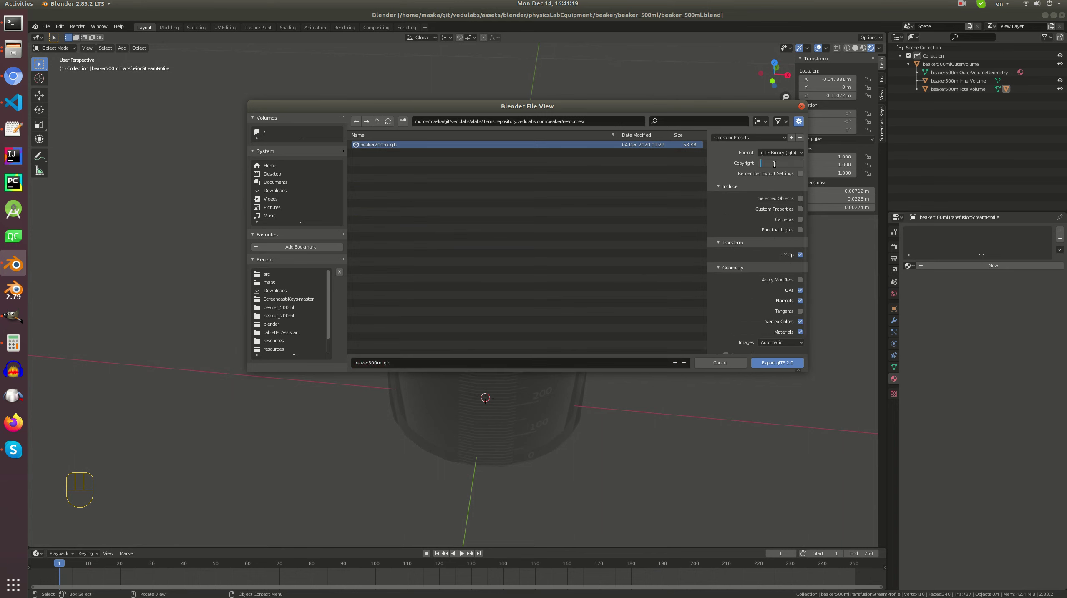
{"action": "left_click", "coordinate": [20, 78]}
{"action": "key", "text": "ctrl+t"}
- Search Google for 'copyright symbol' and copy the © glyph from the results
{"action": "type", "text": "copy"}
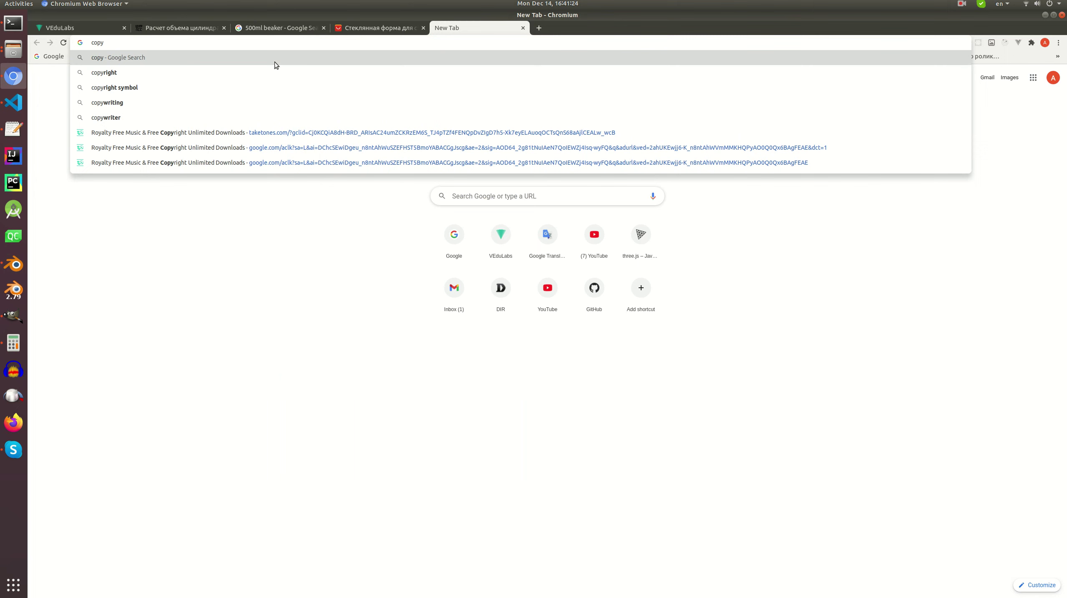
{"action": "key", "text": "Down"}
{"action": "key", "text": "Return"}
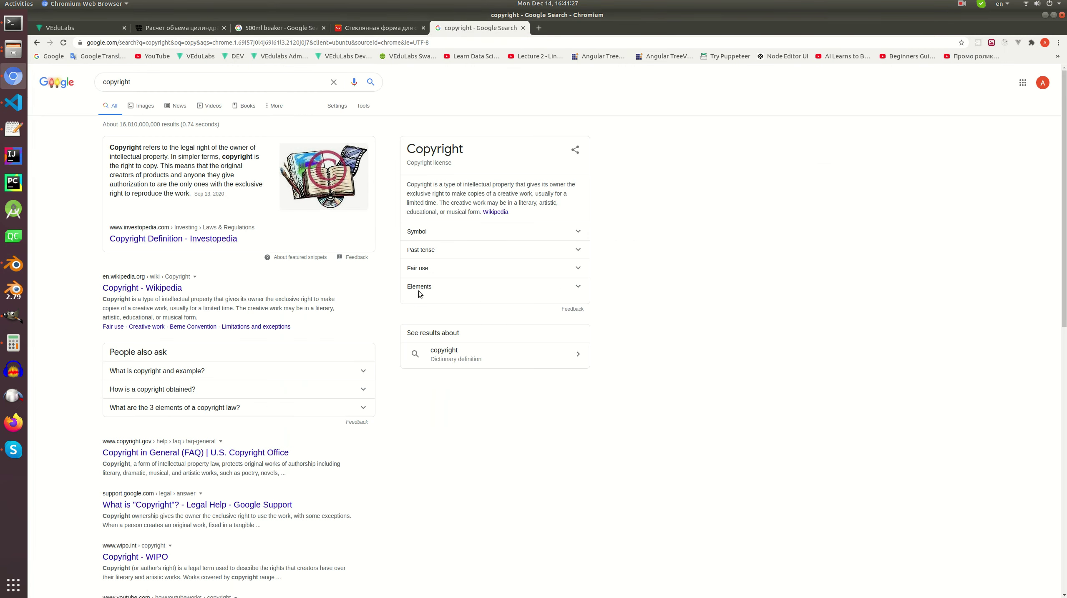
{"action": "left_click", "coordinate": [167, 80]}
{"action": "type", "text": "s"}
{"action": "left_click", "coordinate": [163, 98]}
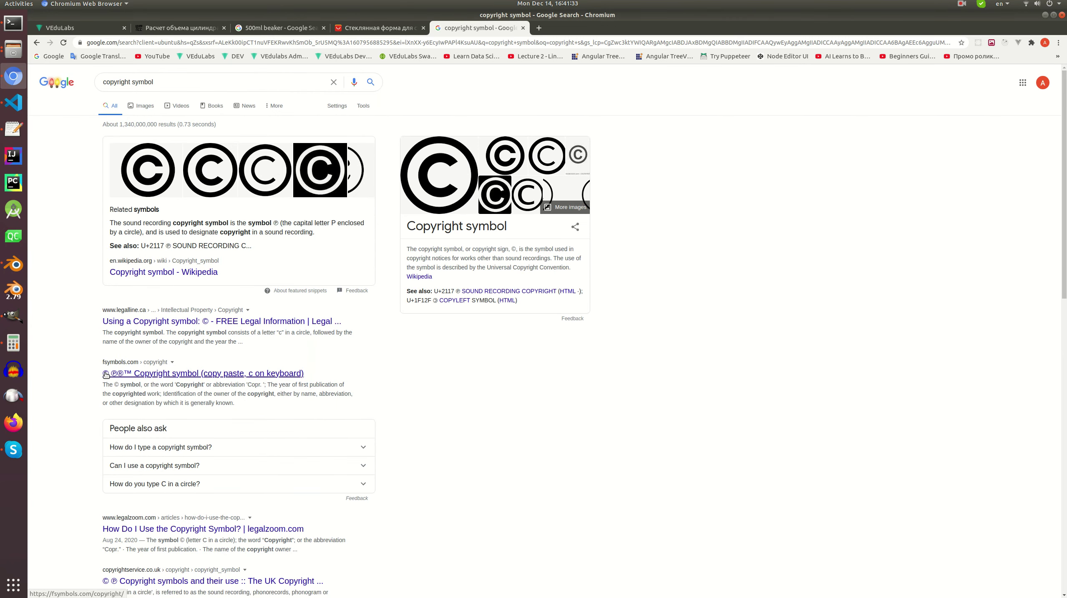
{"action": "left_click_drag", "start_coordinate": [433, 299], "coordinate": [437, 300]}
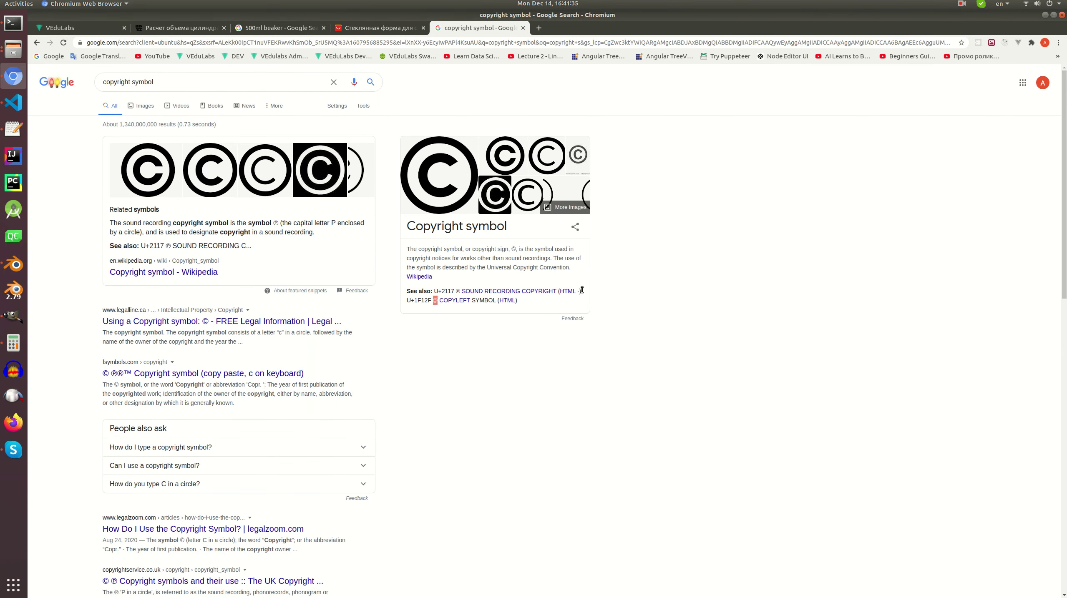
- Paste the © symbol into the glTF export's Copyright field
{"action": "key", "text": "alt+Tab"}
{"action": "key", "text": "ctrl+v"}
{"action": "left_click", "coordinate": [781, 163]}
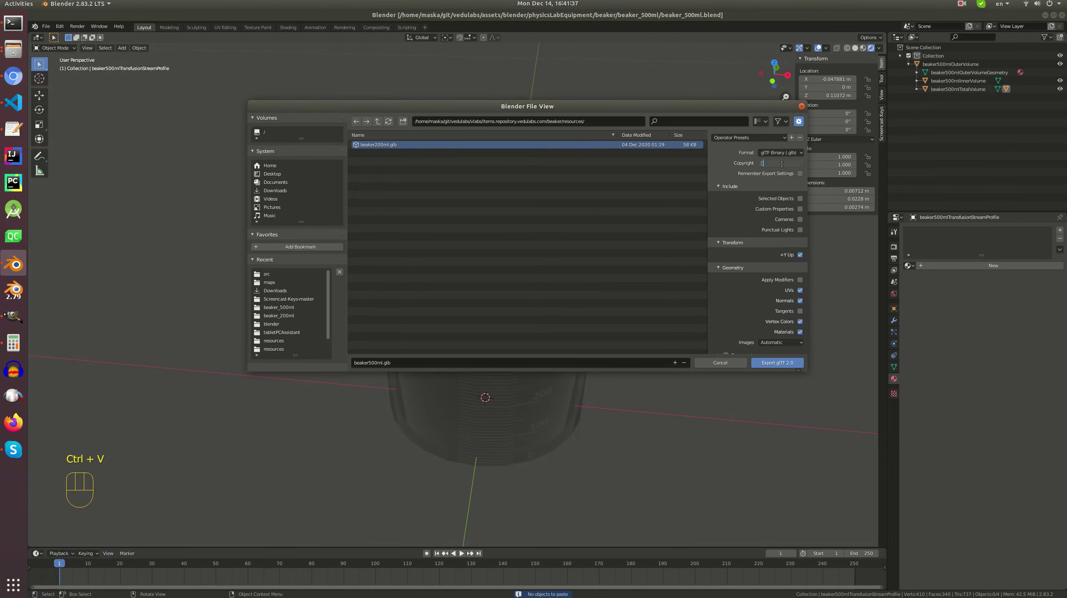
{"action": "key", "text": "alt+Tab"}
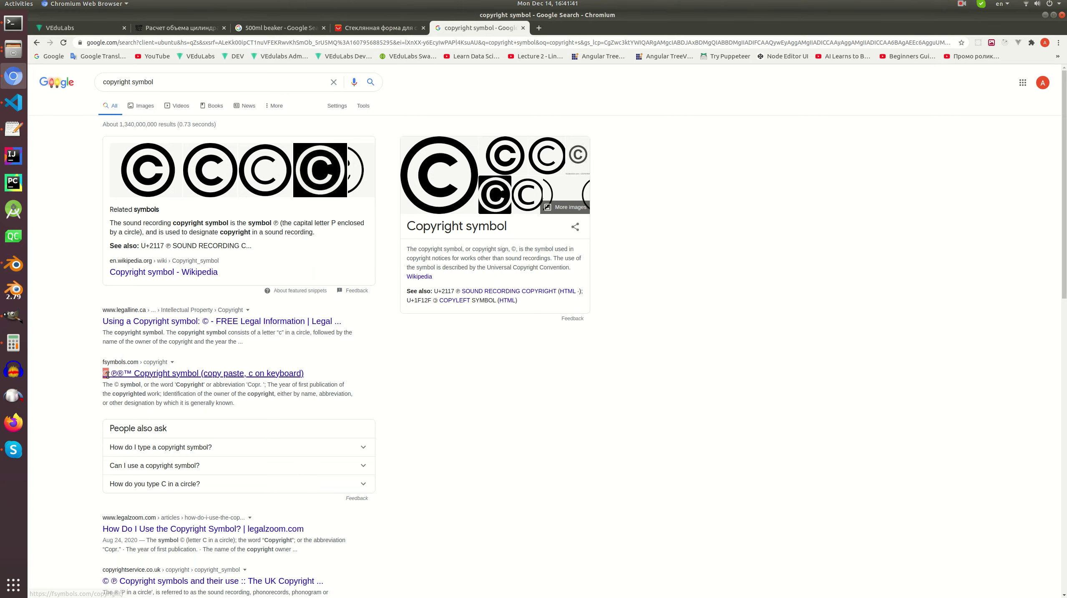
{"action": "key", "text": "alt+Tab"}
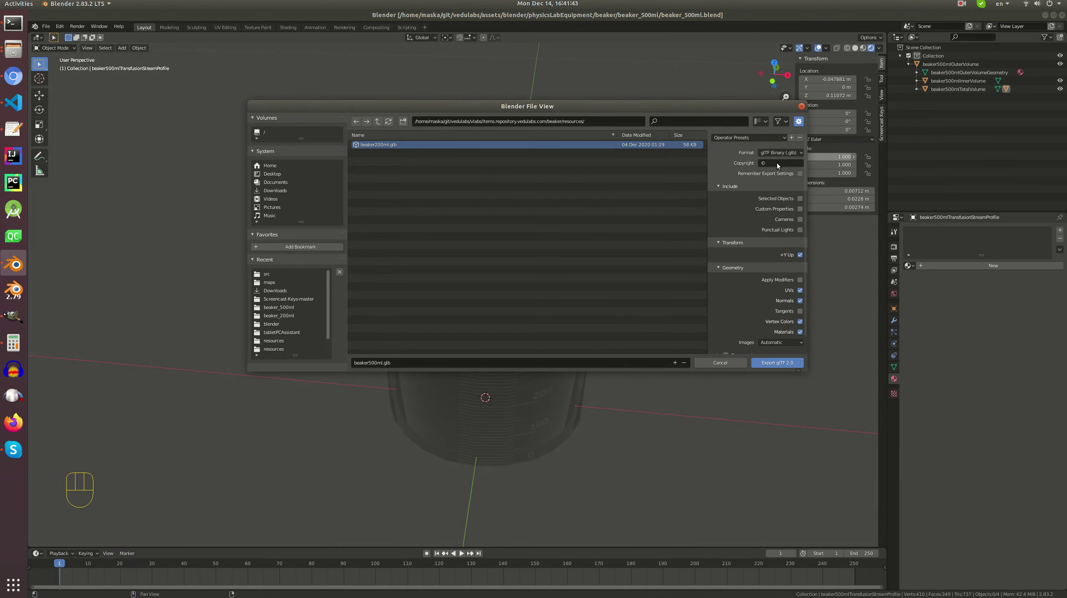
- Export beaker500ml.glb with Copyright ©VEduLabs, re-export over it, and save the blend file
{"action": "type", "text": "©"}
{"action": "left_click", "coordinate": [777, 363]}
{"action": "key", "text": "ctrl+s"}
{"action": "key", "text": "ctrl+s"}
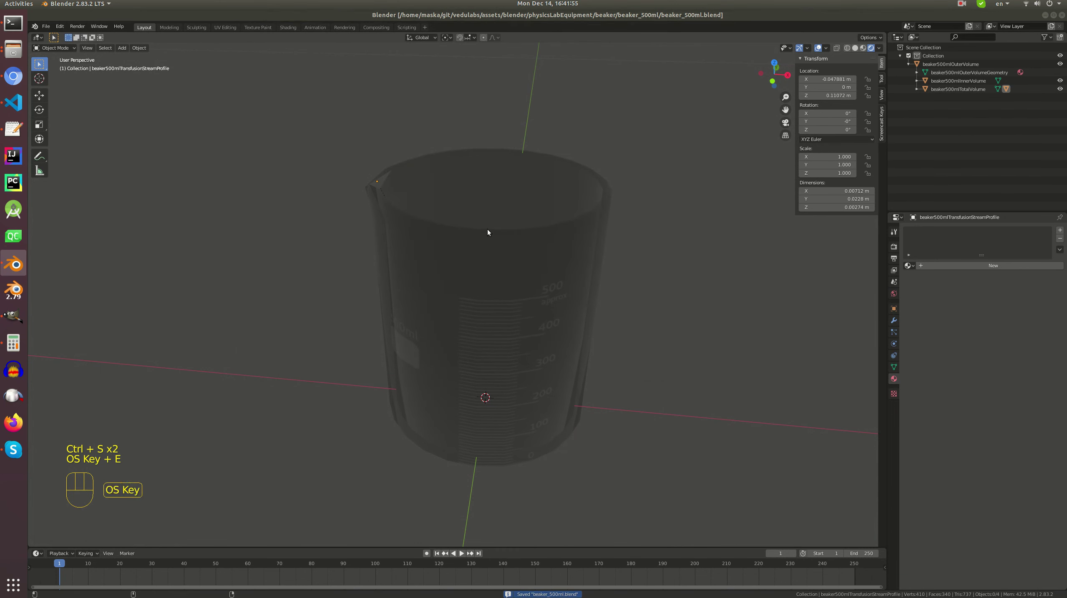
{"action": "key", "text": "super+e"}
{"action": "double_click", "coordinate": [408, 62]}
{"action": "key", "text": "ctrl+s"}
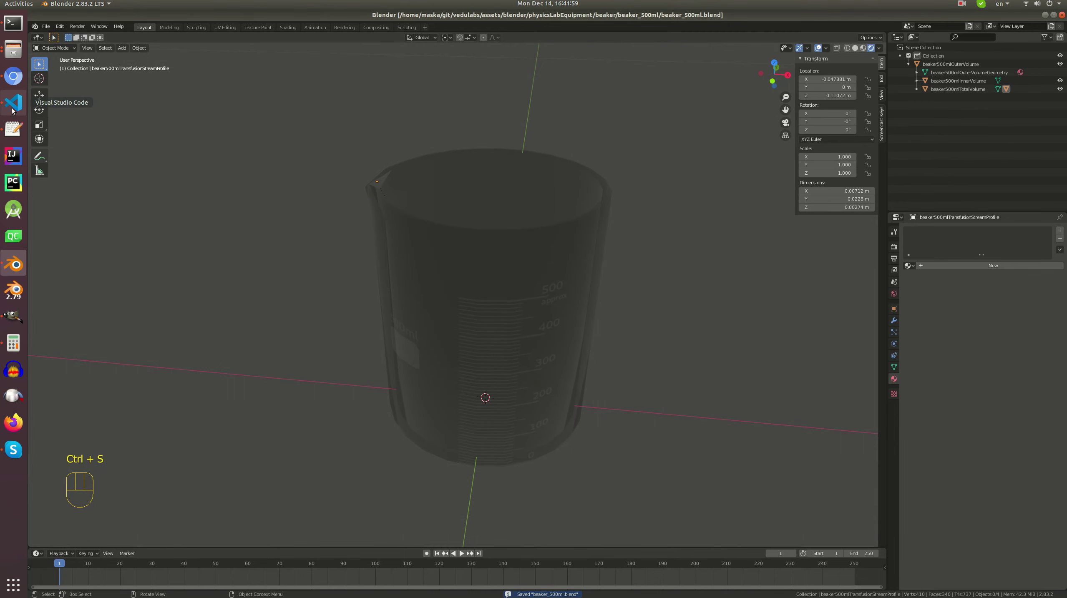
{"action": "left_click", "coordinate": [13, 49]}
- Browse in Files to vlabs/items.repository.vedulabs.com/beaker/resources
{"action": "left_click", "coordinate": [65, 47]}
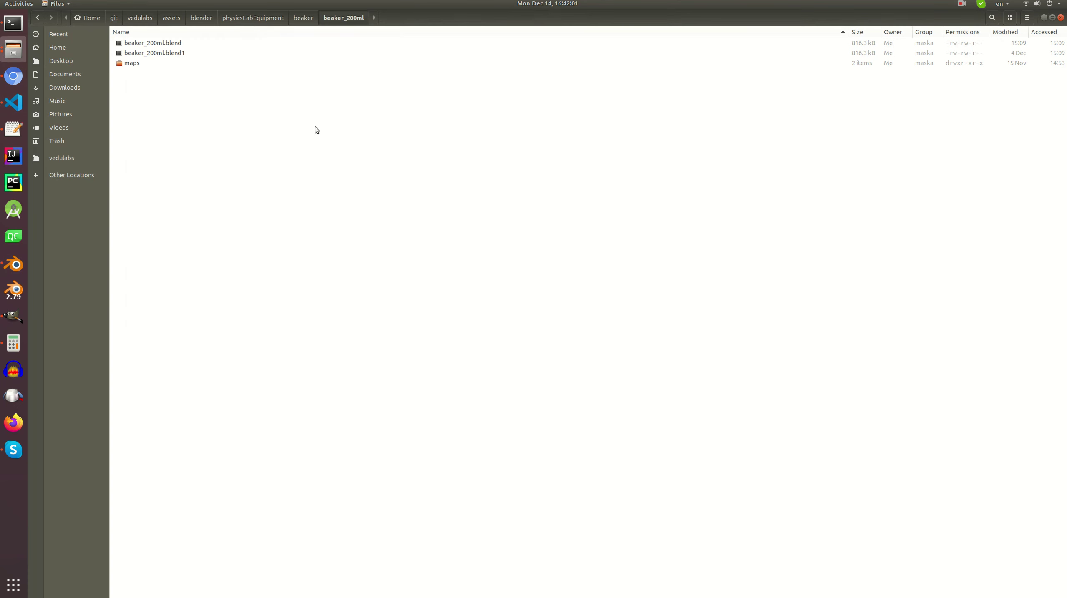
{"action": "left_click", "coordinate": [144, 19]}
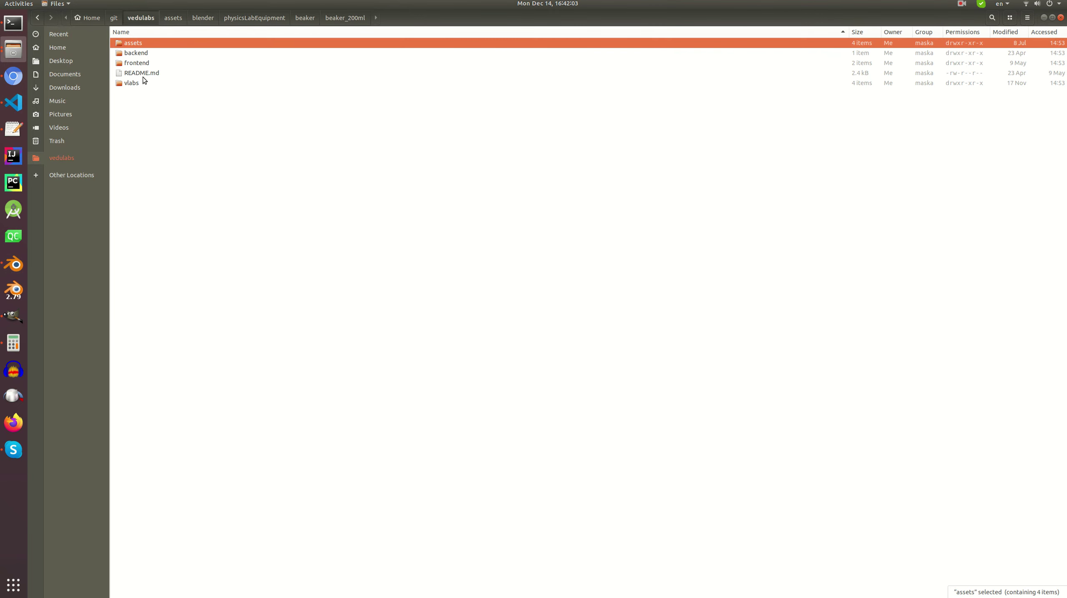
{"action": "double_click", "coordinate": [140, 82]}
{"action": "double_click", "coordinate": [164, 54]}
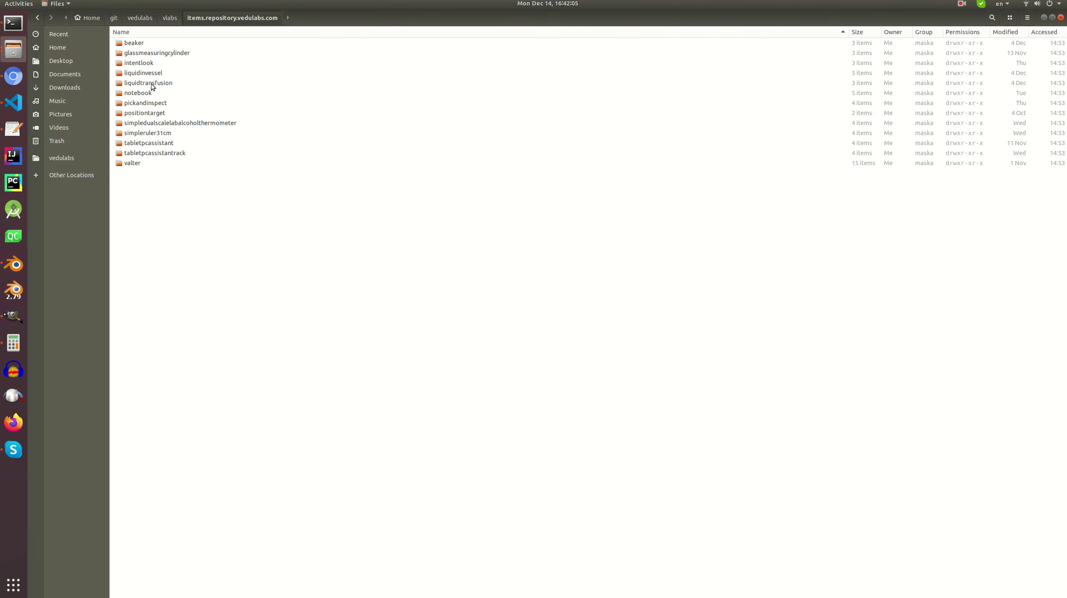
{"action": "left_click", "coordinate": [141, 43]}
{"action": "double_click", "coordinate": [140, 43]}
{"action": "double_click", "coordinate": [147, 52]}
- Duplicate beaker200ml_spec.json and rename the copy to beaker500ml_spec.json
{"action": "left_click", "coordinate": [180, 53]}
{"action": "right_click", "coordinate": [180, 54]}
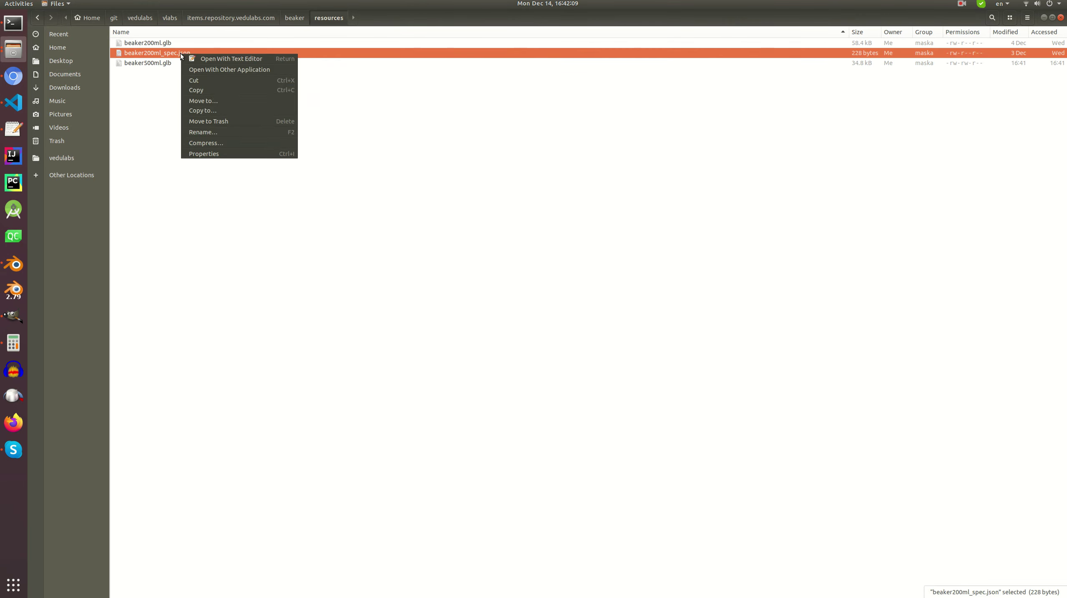
{"action": "left_click", "coordinate": [199, 91]}
{"action": "right_click", "coordinate": [199, 91]}
{"action": "left_click", "coordinate": [210, 107]}
{"action": "key", "text": "F2"}
{"action": "key", "text": "Home"}
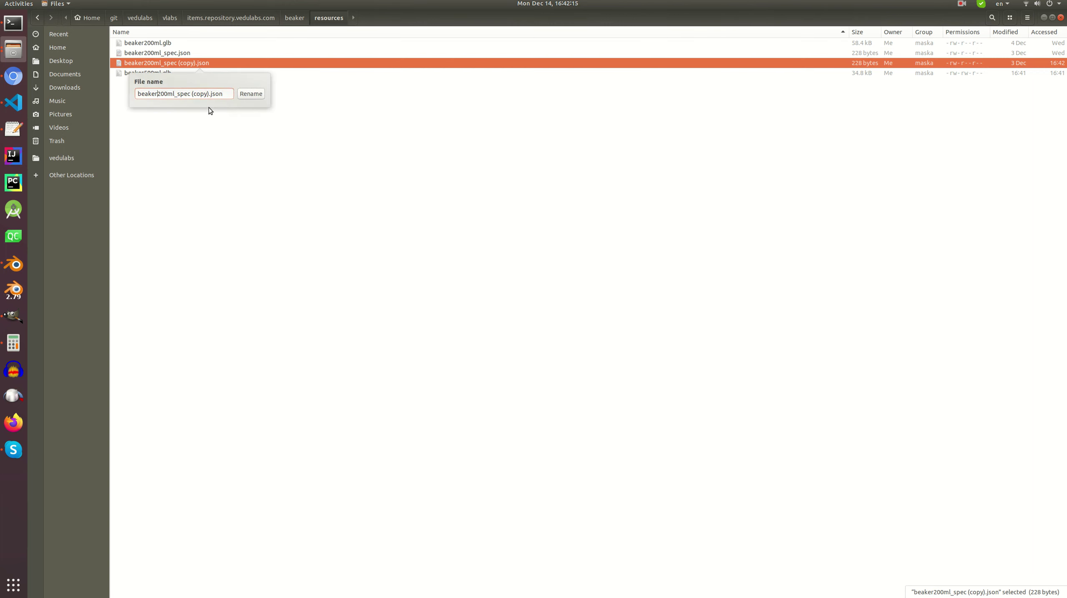
{"action": "key", "text": "Delete"}
{"action": "type", "text": "5"}
{"action": "key", "text": "Return"}
{"action": "left_click", "coordinate": [46, 140]}
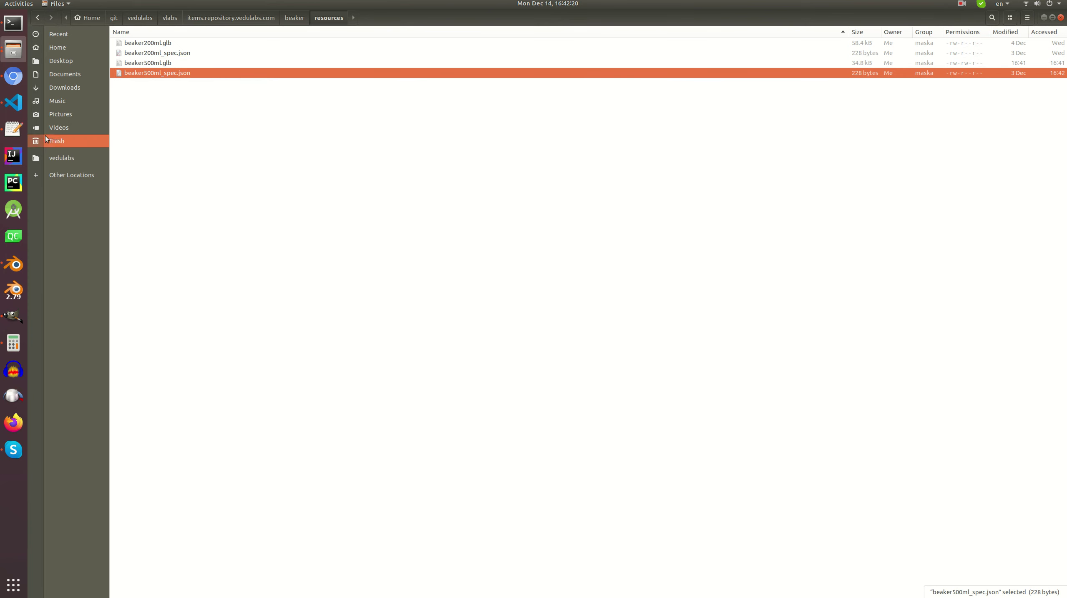
{"action": "left_click", "coordinate": [14, 102]}
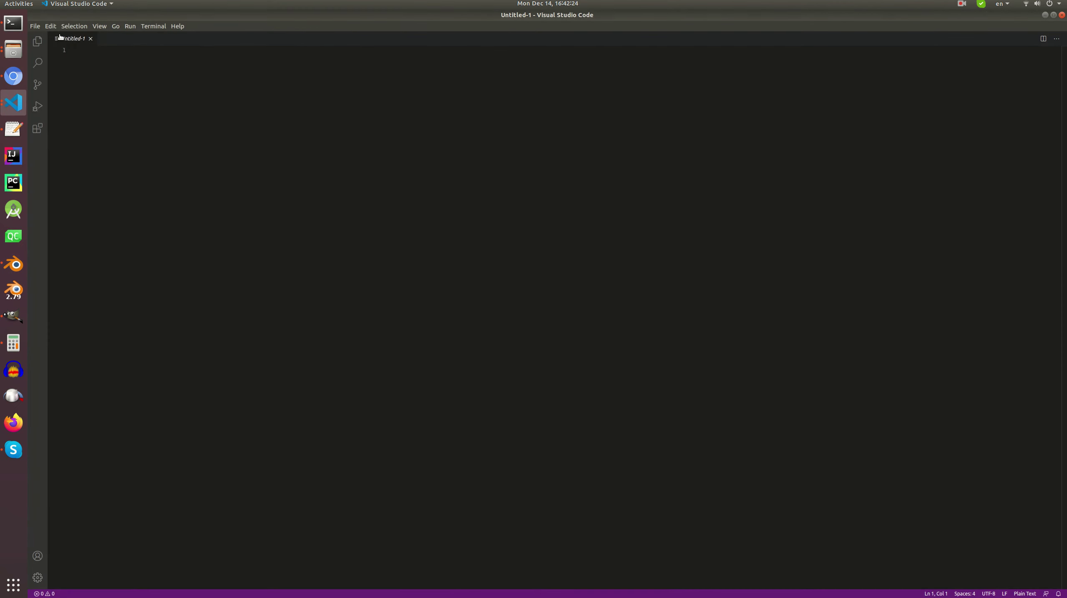
- Open git/vedulabs/vlabs/items.repository.vedulabs.com/beaker as the VS Code workspace folder
{"action": "left_click", "coordinate": [35, 26]}
{"action": "left_click", "coordinate": [63, 74]}
{"action": "left_click", "coordinate": [325, 243]}
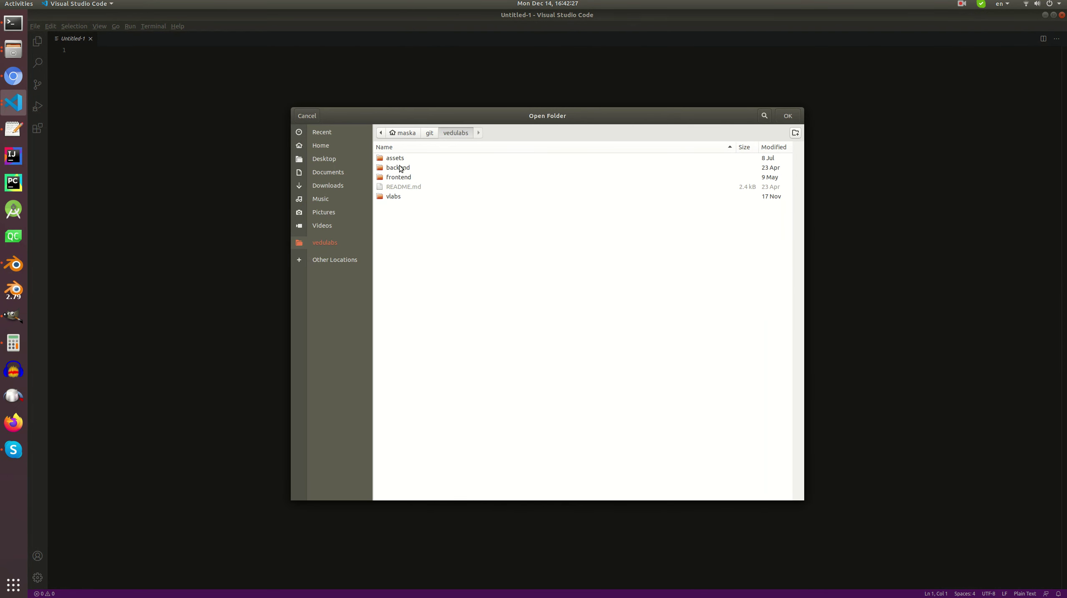
{"action": "double_click", "coordinate": [396, 196]}
{"action": "double_click", "coordinate": [405, 168]}
{"action": "double_click", "coordinate": [405, 167]}
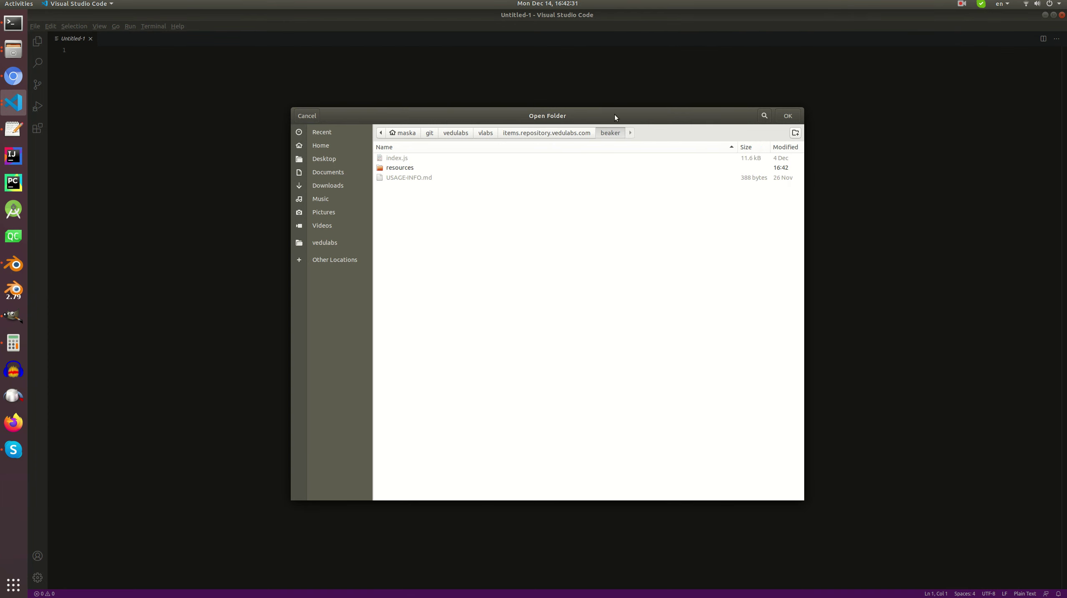
{"action": "left_click", "coordinate": [569, 135]}
{"action": "double_click", "coordinate": [415, 162]}
{"action": "left_click", "coordinate": [787, 116]}
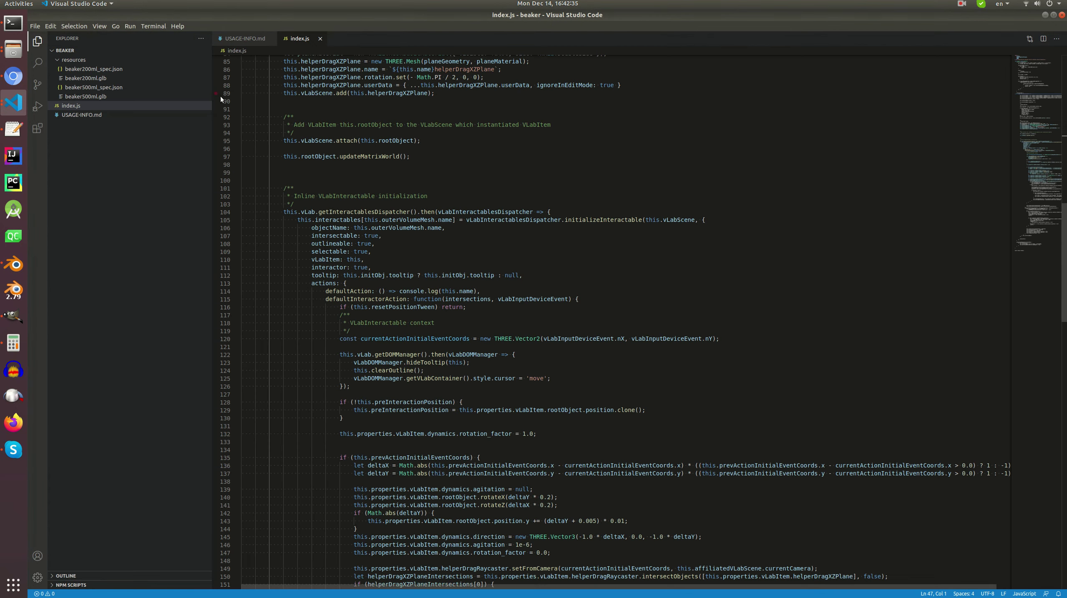
- Open beaker500ml_spec.json and change its asset to beaker500ml.glb
{"action": "left_click", "coordinate": [159, 69]}
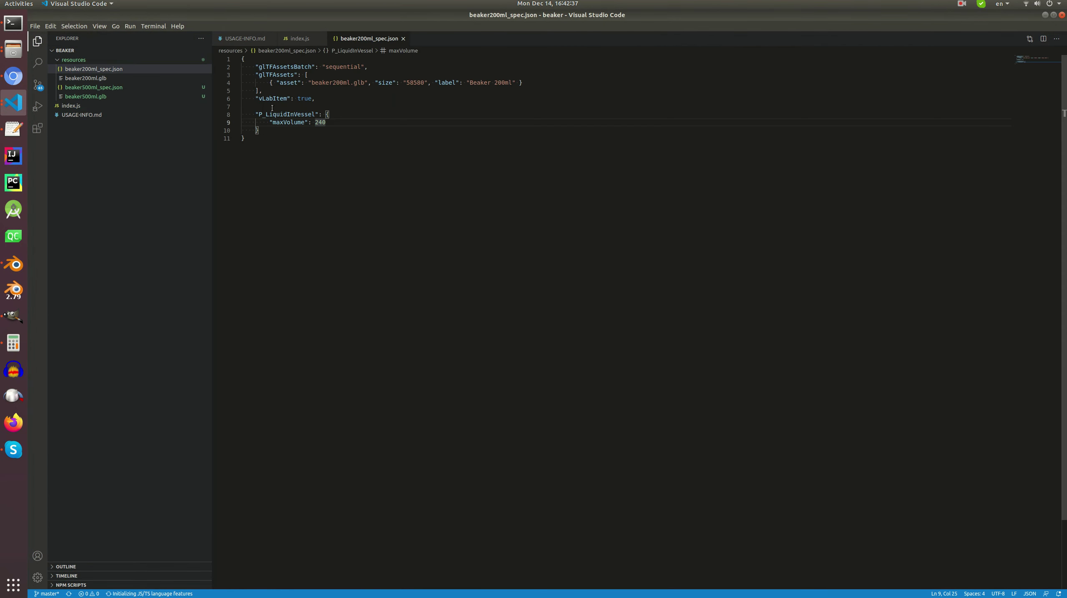
{"action": "left_click", "coordinate": [118, 89]}
{"action": "left_click", "coordinate": [118, 89]}
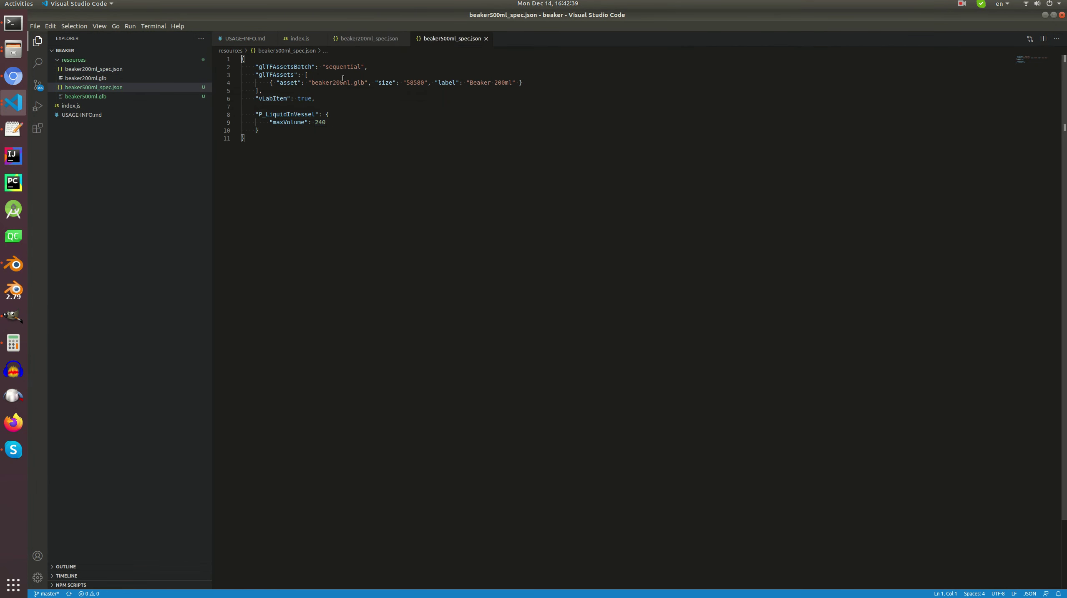
{"action": "left_click_drag", "start_coordinate": [333, 83], "coordinate": [337, 82]}
{"action": "type", "text": "5"}
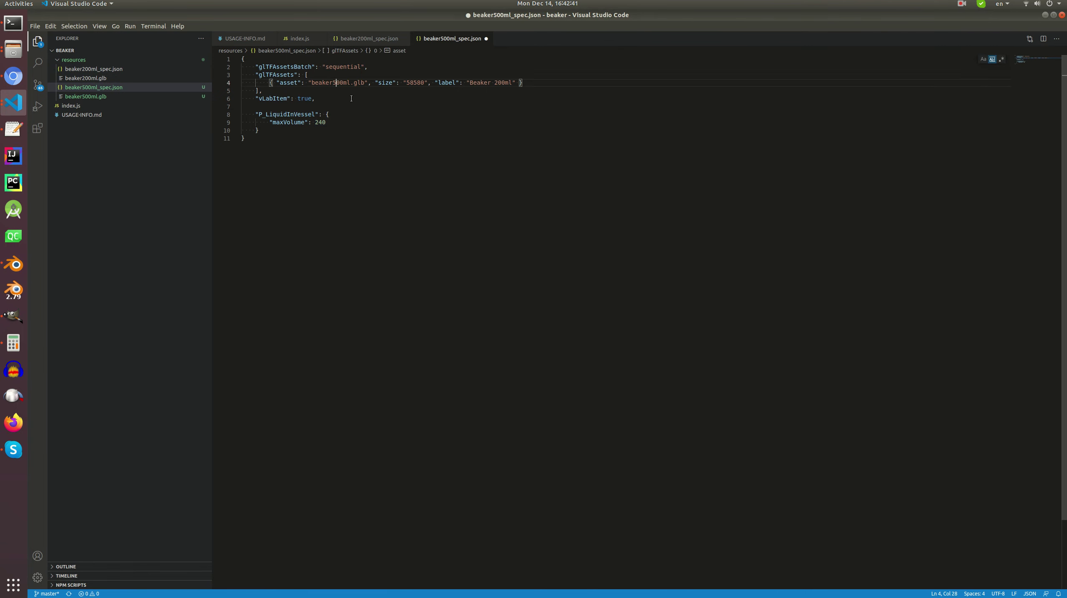
- List the resources folder with ll and set the spec's size to 34820
{"action": "right_click", "coordinate": [113, 97]}
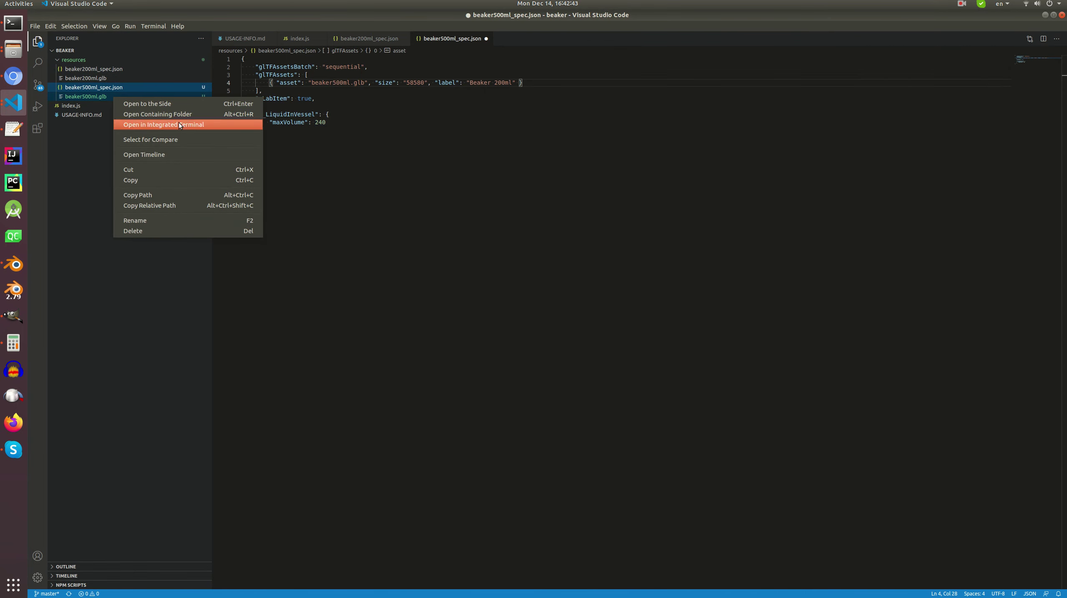
{"action": "left_click", "coordinate": [164, 124]}
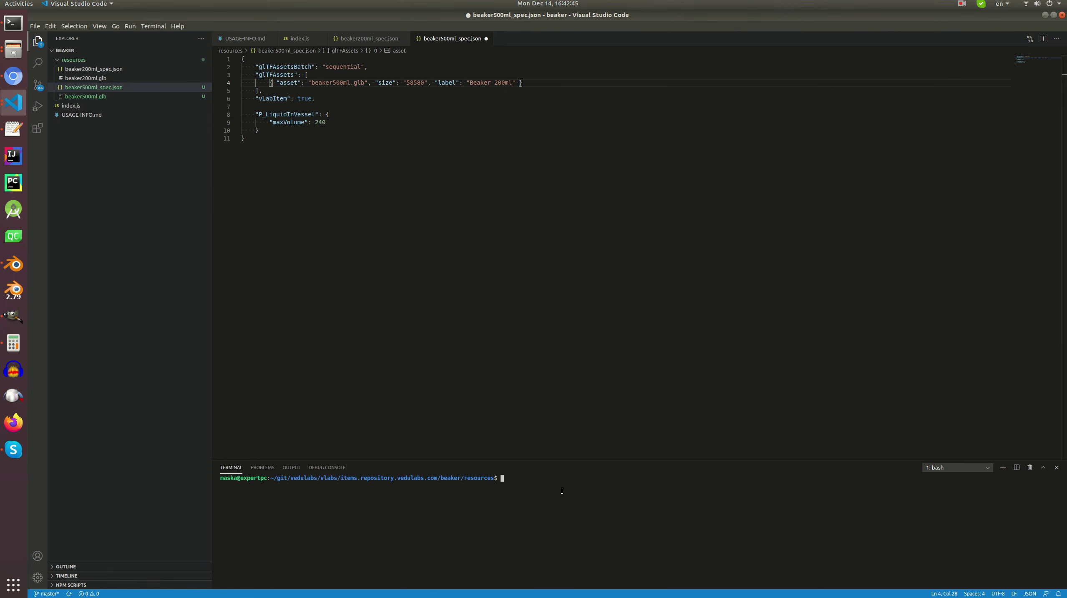
{"action": "type", "text": "ll"}
{"action": "key", "text": "Return"}
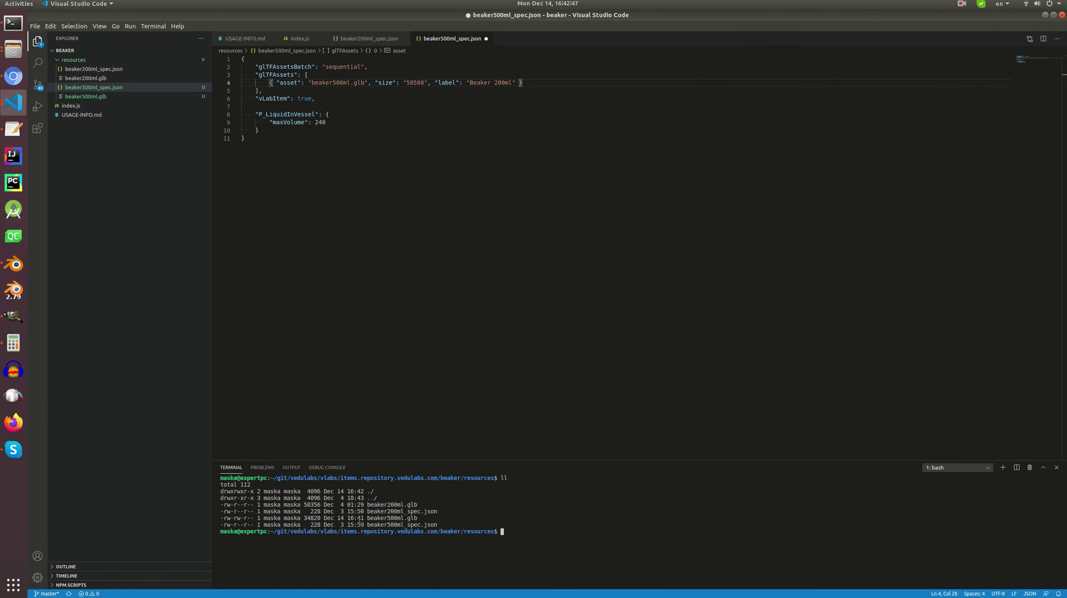
{"action": "double_click", "coordinate": [315, 518]}
{"action": "right_click", "coordinate": [315, 518]}
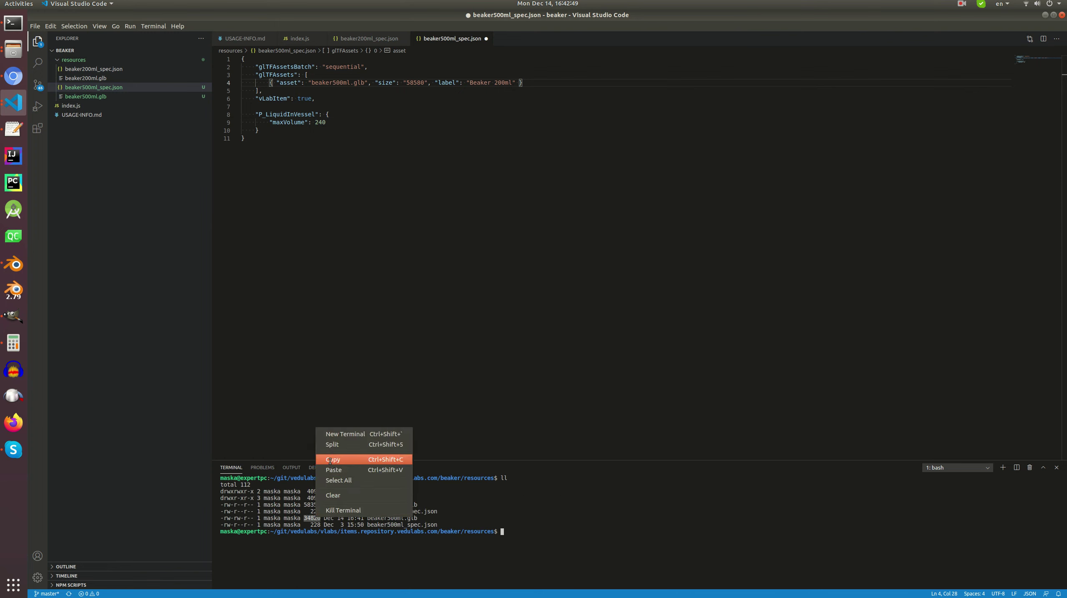
{"action": "left_click", "coordinate": [358, 458]}
{"action": "double_click", "coordinate": [418, 82]}
{"action": "key", "text": "ctrl+v"}
- Change the label to Beaker 500ml, save the spec, and check the maxVolume value 240
{"action": "left_click_drag", "start_coordinate": [494, 83], "coordinate": [498, 87]}
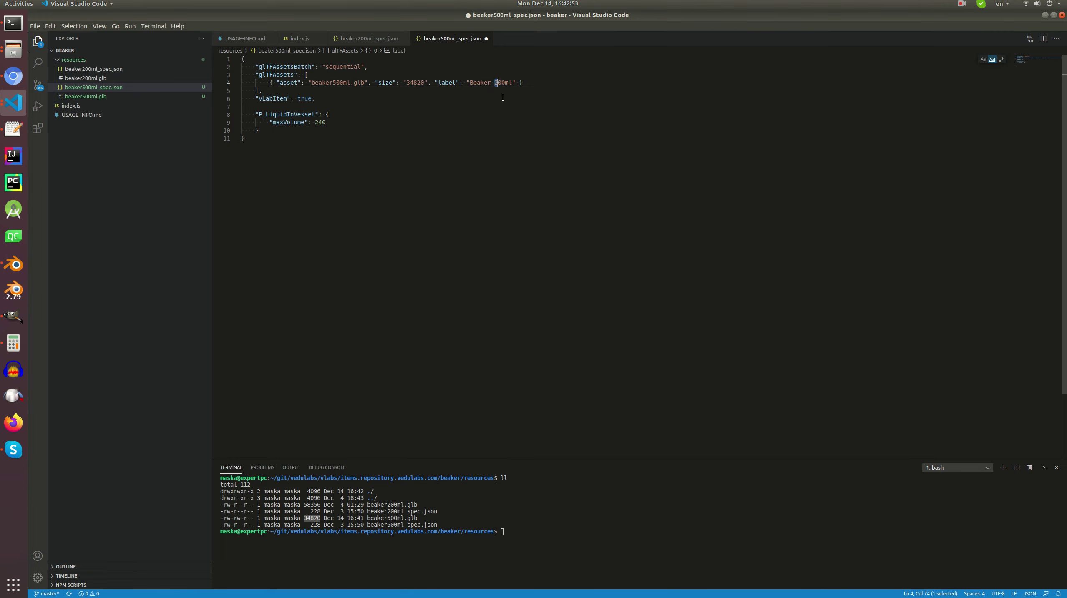
{"action": "type", "text": "5"}
{"action": "key", "text": "ctrl+s"}
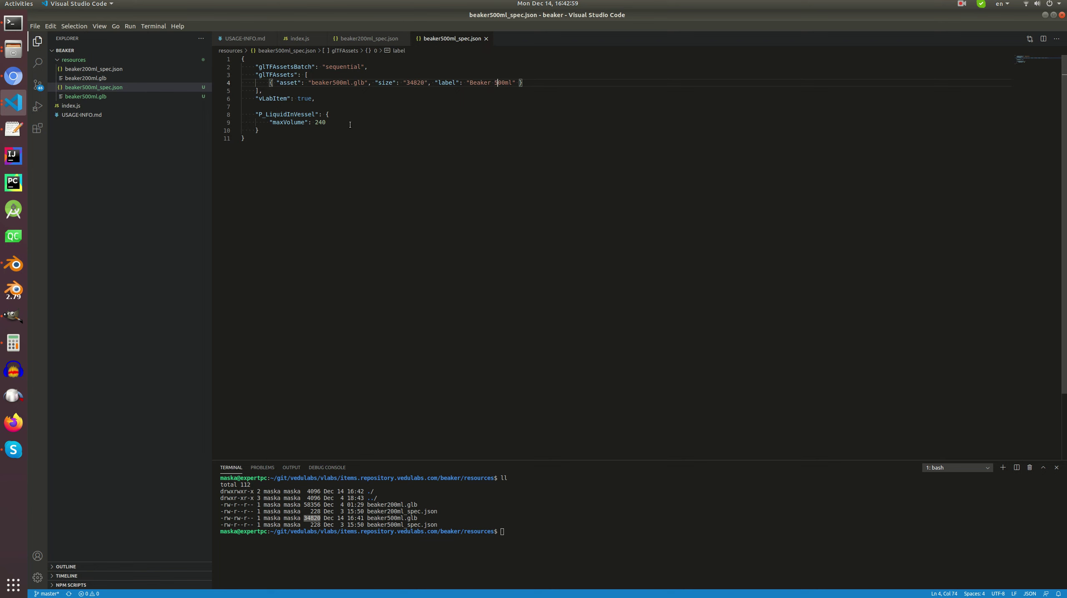
{"action": "left_click", "coordinate": [321, 122]}
{"action": "double_click", "coordinate": [321, 122]}
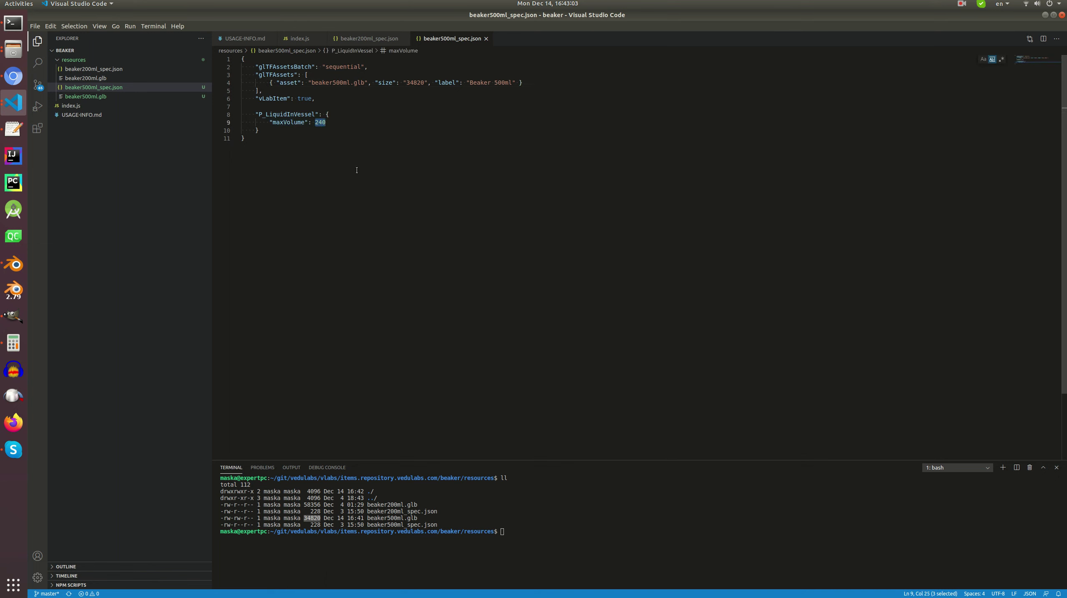
{"action": "left_click", "coordinate": [14, 77]}
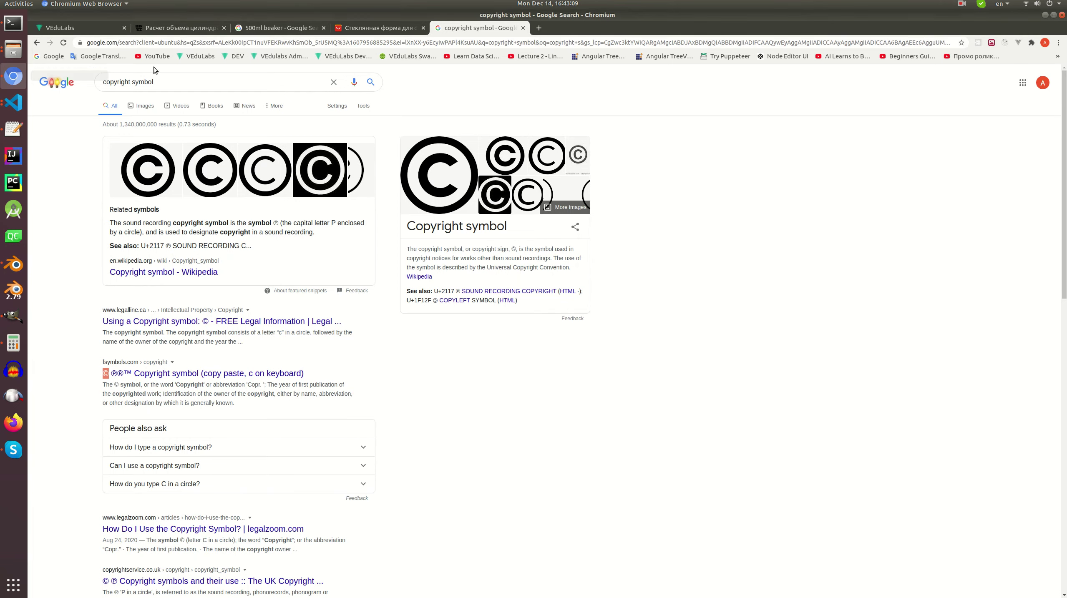
{"action": "left_click", "coordinate": [174, 28]}
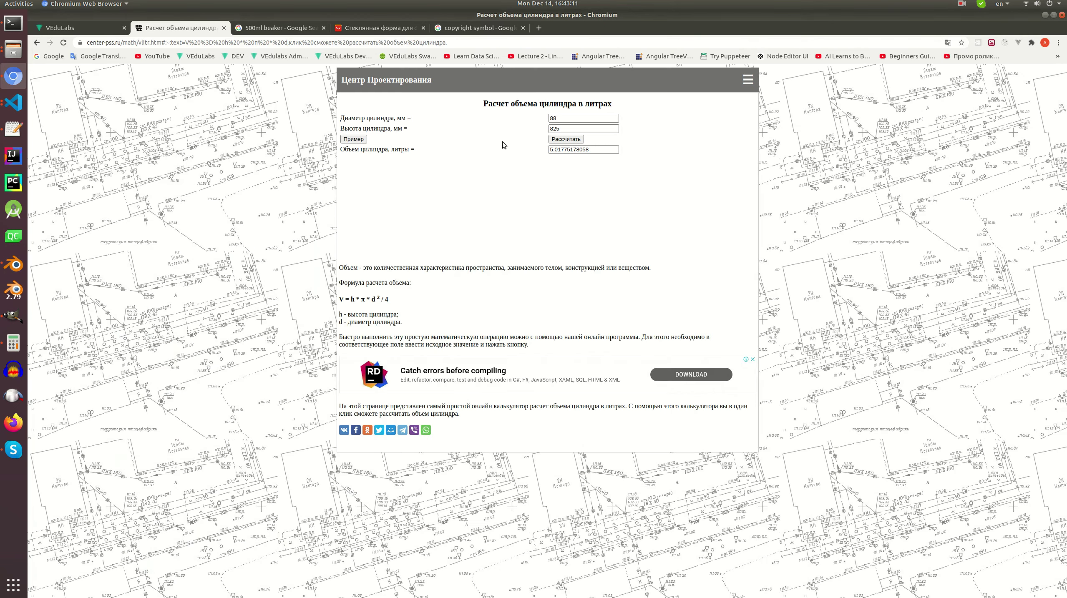
{"action": "left_click", "coordinate": [13, 264]}
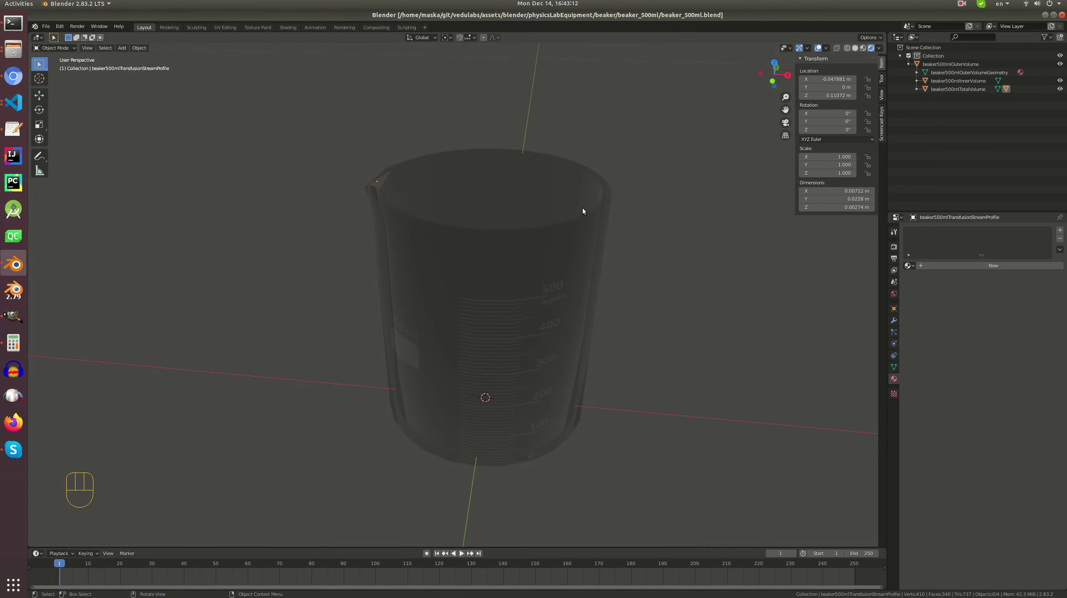
{"action": "left_click", "coordinate": [558, 169]}
{"action": "key", "text": "Tab"}
{"action": "key", "text": "alt+a"}
{"action": "left_click", "coordinate": [557, 163], "text": "alt"}
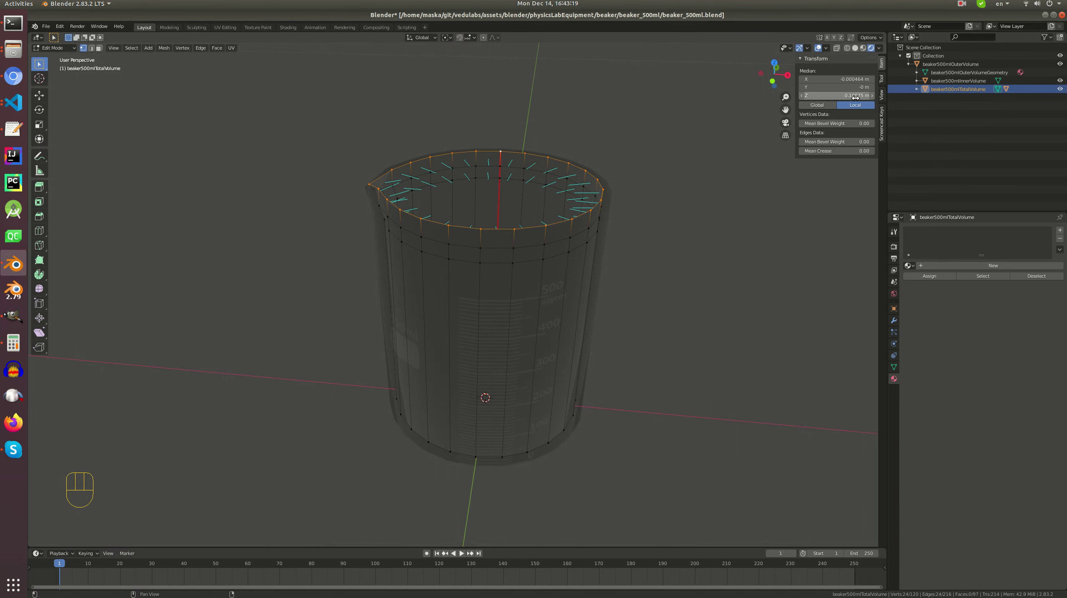
{"action": "key", "text": "Tab"}
{"action": "key", "text": "alt+a"}
{"action": "key", "text": "alt+Tab"}
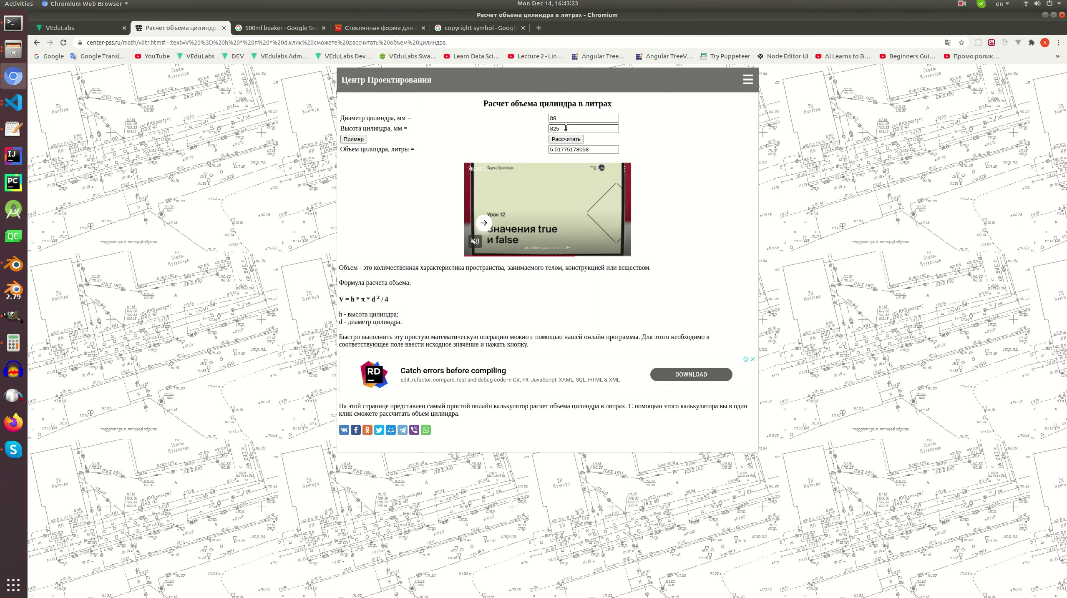
- Replace the cylinder height 825 with 100 mm and calculate, giving about 0.608 litres
{"action": "left_click_drag", "start_coordinate": [566, 128], "coordinate": [540, 127]}
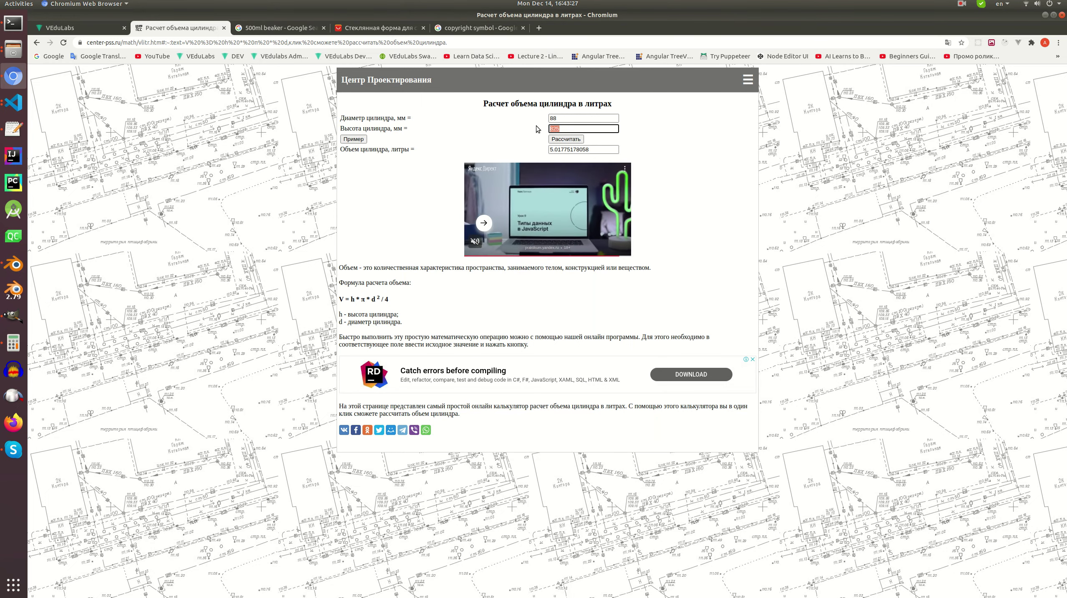
{"action": "left_click", "coordinate": [565, 128]}
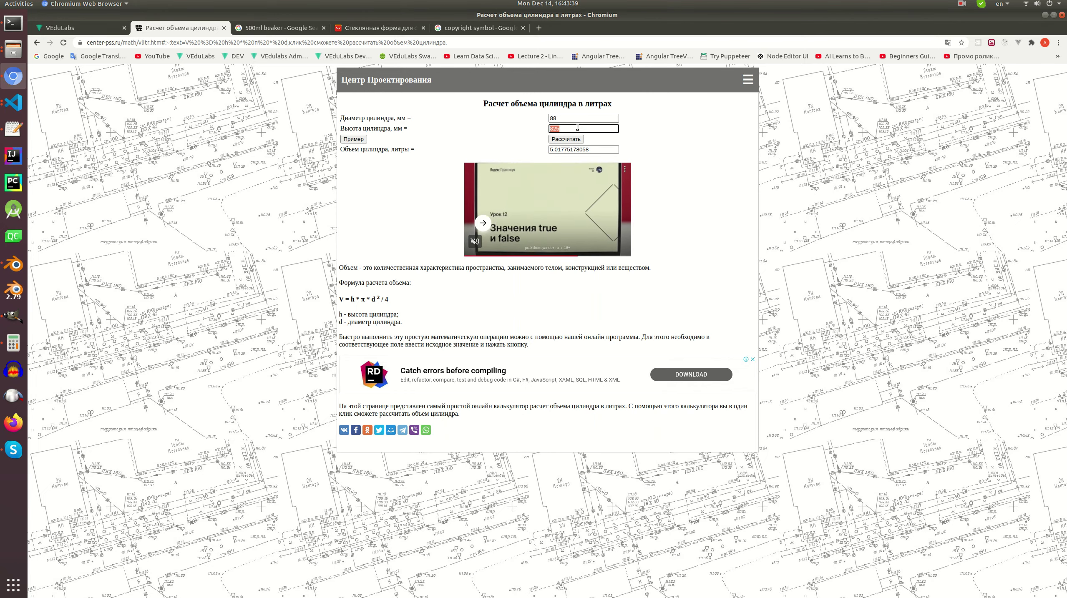
{"action": "key", "text": "alt+Tab"}
{"action": "key", "text": "Tab"}
{"action": "key", "text": "Tab"}
{"action": "key", "text": "alt+Tab"}
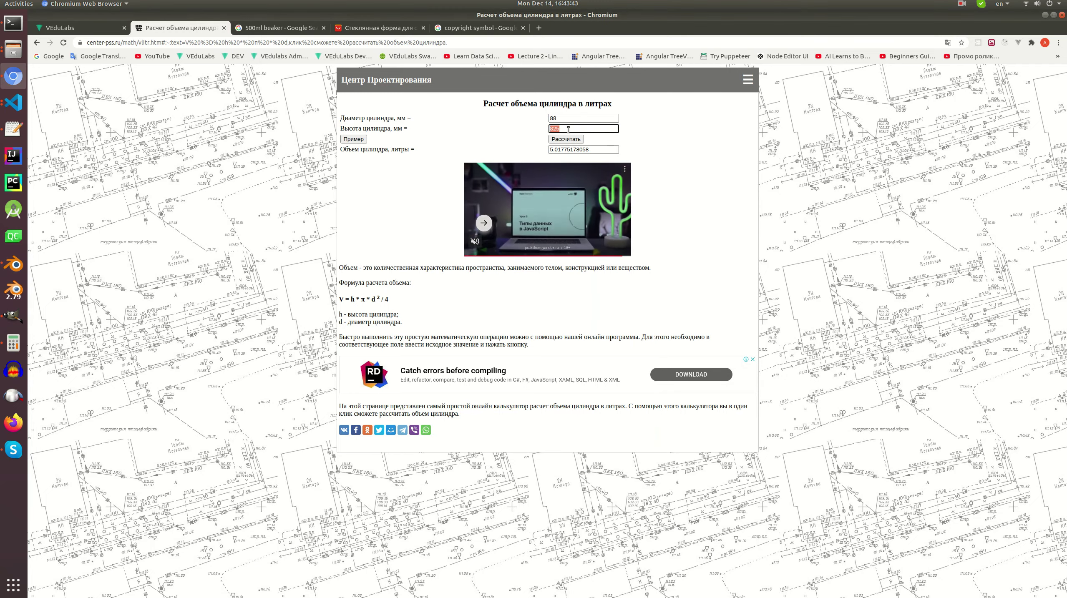
{"action": "type", "text": "100"}
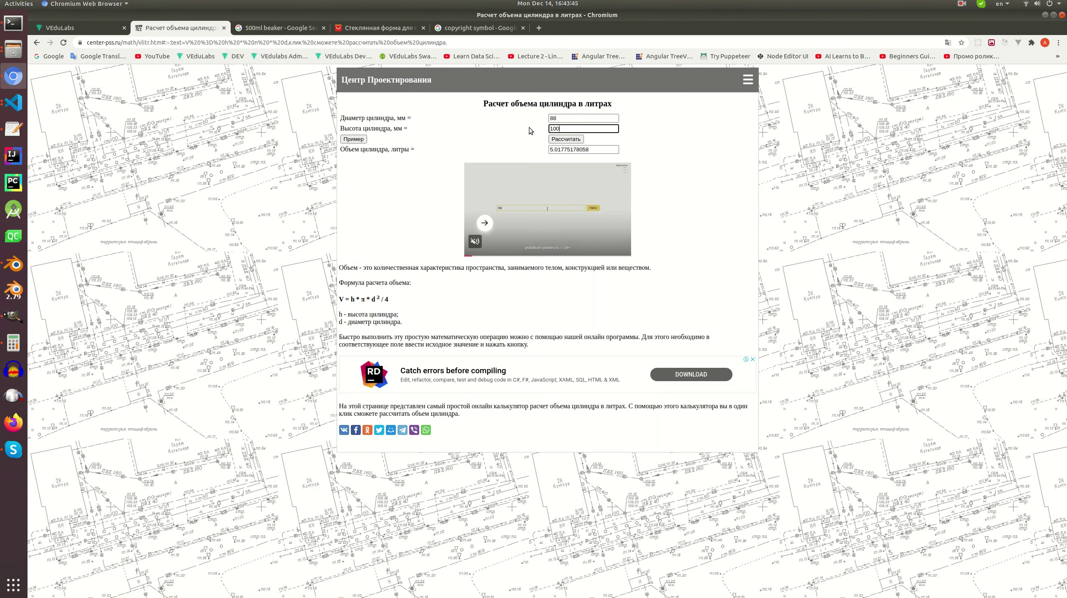
{"action": "left_click", "coordinate": [565, 138]}
- Check a top-rim vertex of the beaker mesh in Blender, then return to the spec editor
{"action": "key", "text": "alt+Tab"}
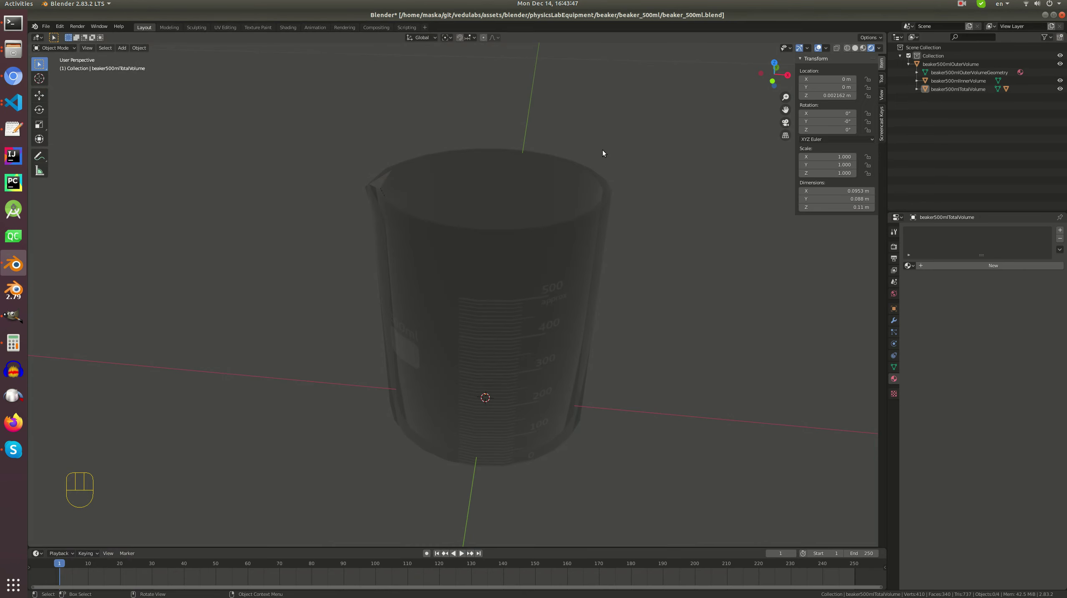
{"action": "key", "text": "Tab"}
{"action": "key", "text": "alt+a"}
{"action": "left_click", "coordinate": [513, 149]}
{"action": "key", "text": "Tab"}
{"action": "key", "text": "alt+Tab"}
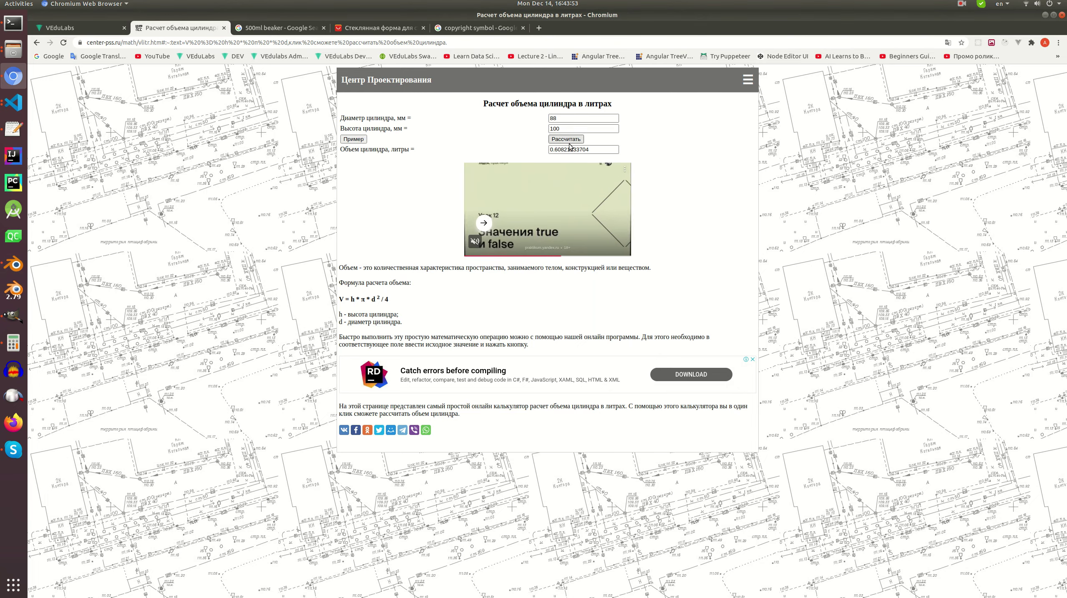
{"action": "key", "text": "alt+Tab"}
{"action": "left_click", "coordinate": [16, 107]}
{"action": "left_click", "coordinate": [126, 136]}
{"action": "left_click", "coordinate": [16, 105]}
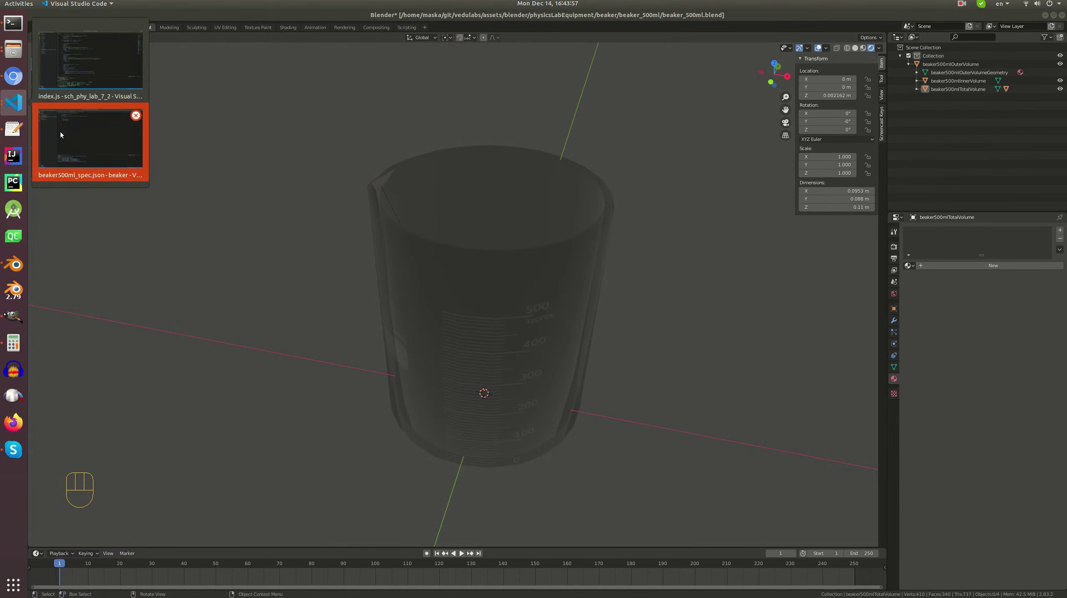
- Set maxVolume to 600 in beaker500ml_spec.json and save it
{"action": "left_click", "coordinate": [59, 132]}
{"action": "type", "text": "600"}
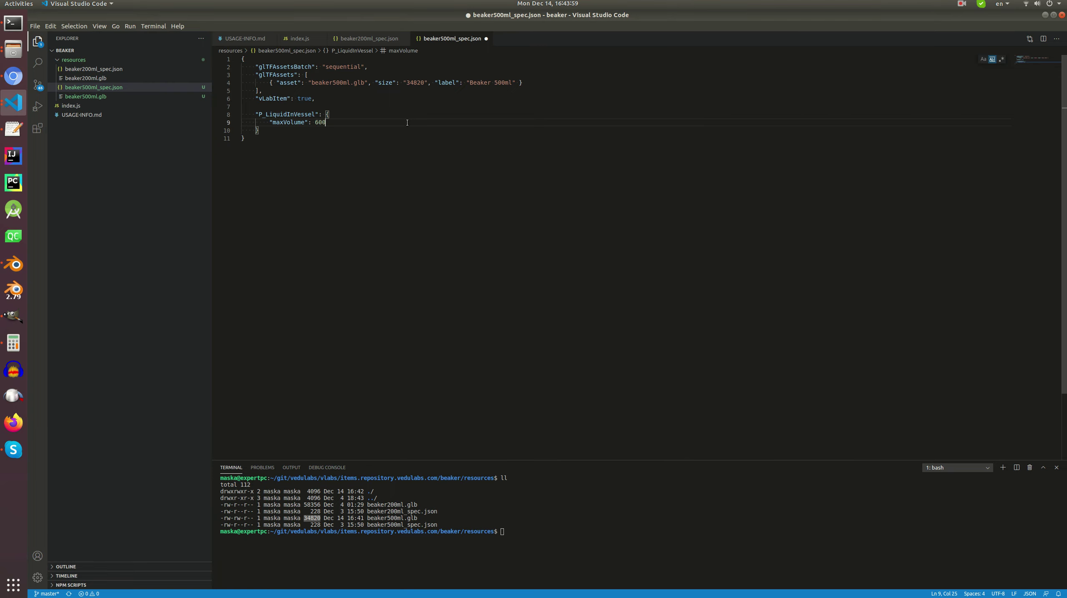
{"action": "key", "text": "ctrl+s"}
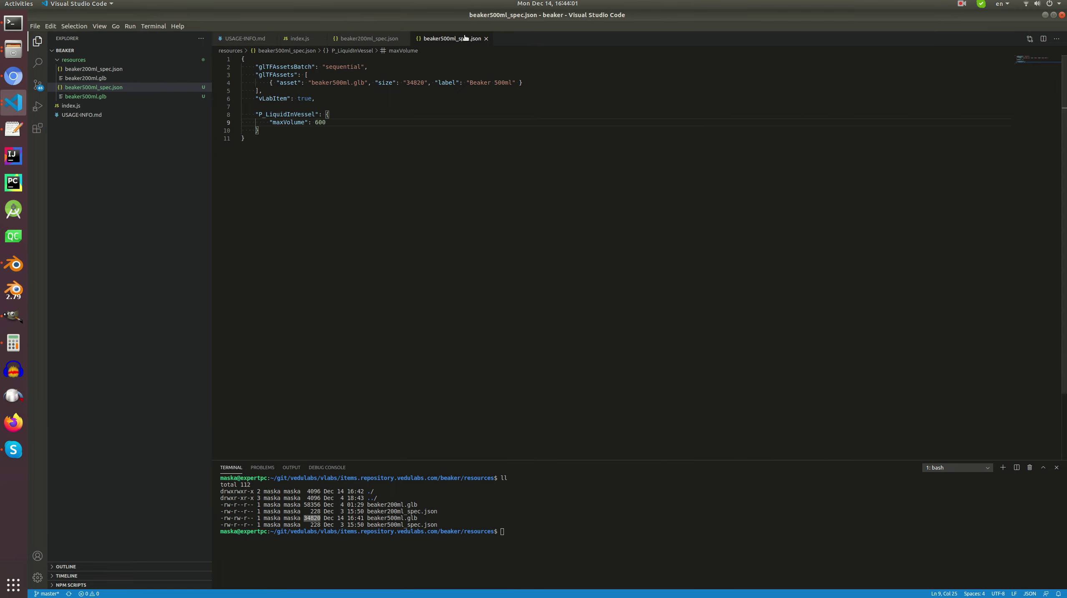
- Save beaker_500ml.blend in Blender and return to the spec file editor
{"action": "key", "text": "alt+Tab"}
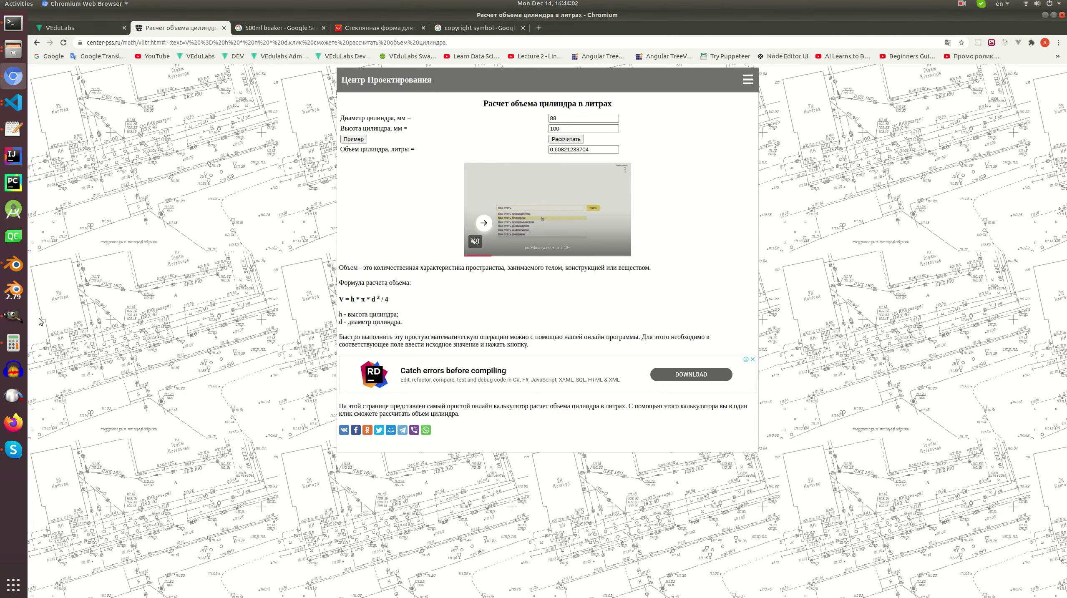
{"action": "left_click", "coordinate": [13, 264]}
{"action": "middle_click_drag", "start_coordinate": [487, 255], "coordinate": [487, 243]}
{"action": "key", "text": "ctrl+s"}
{"action": "key", "text": "alt+Tab"}
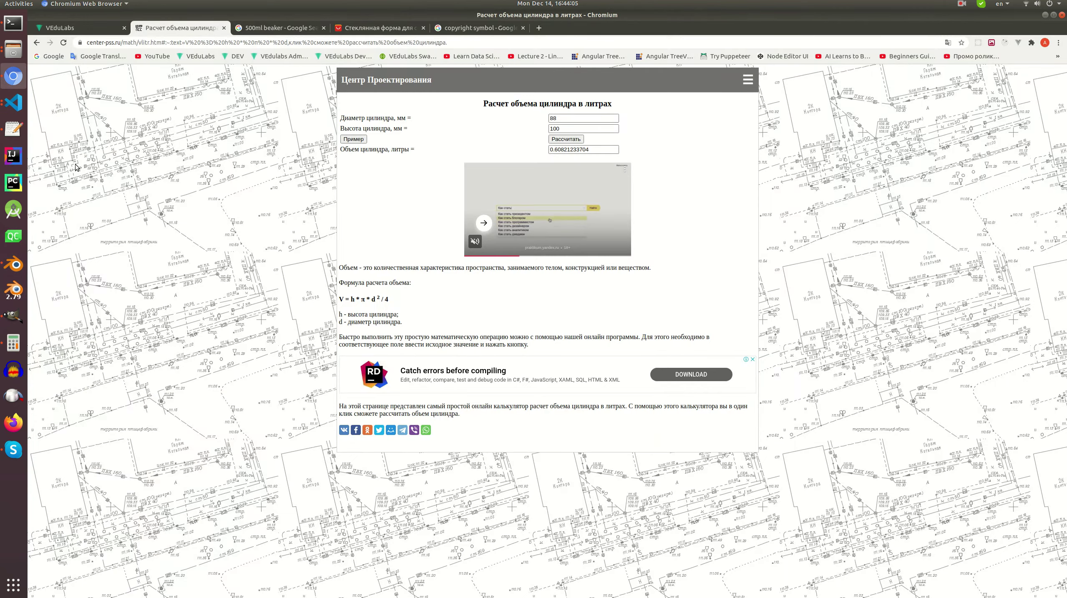
{"action": "left_click", "coordinate": [13, 103]}
{"action": "left_click", "coordinate": [146, 108]}
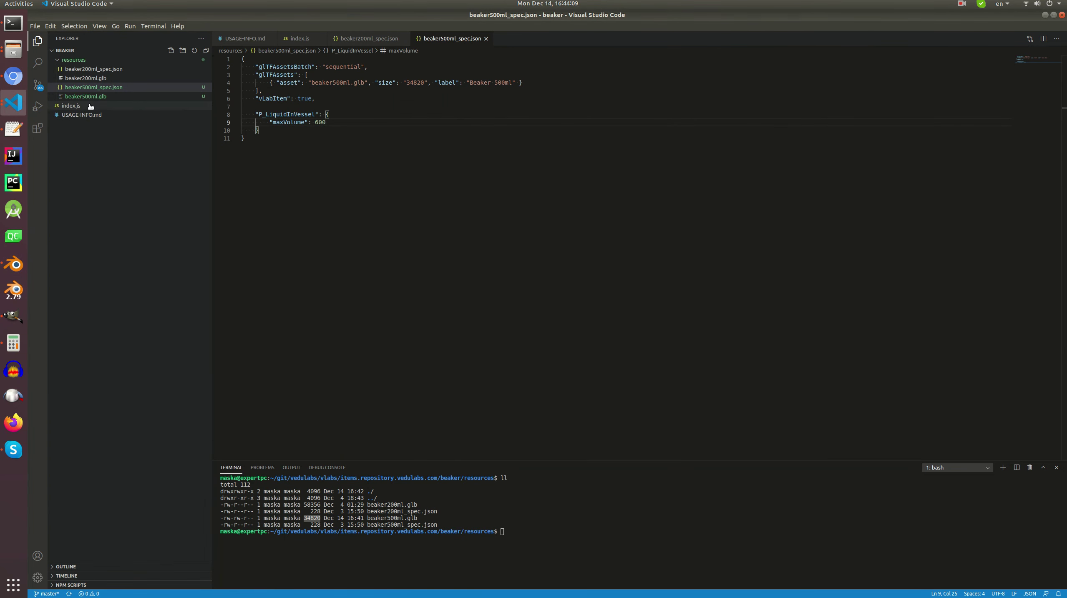
- Check the roughBeaker prefix on index.js line 49, then select the beaker's outer volume in Blender
{"action": "left_click", "coordinate": [131, 106]}
{"action": "left_click_drag", "start_coordinate": [1065, 201], "coordinate": [1064, 101]}
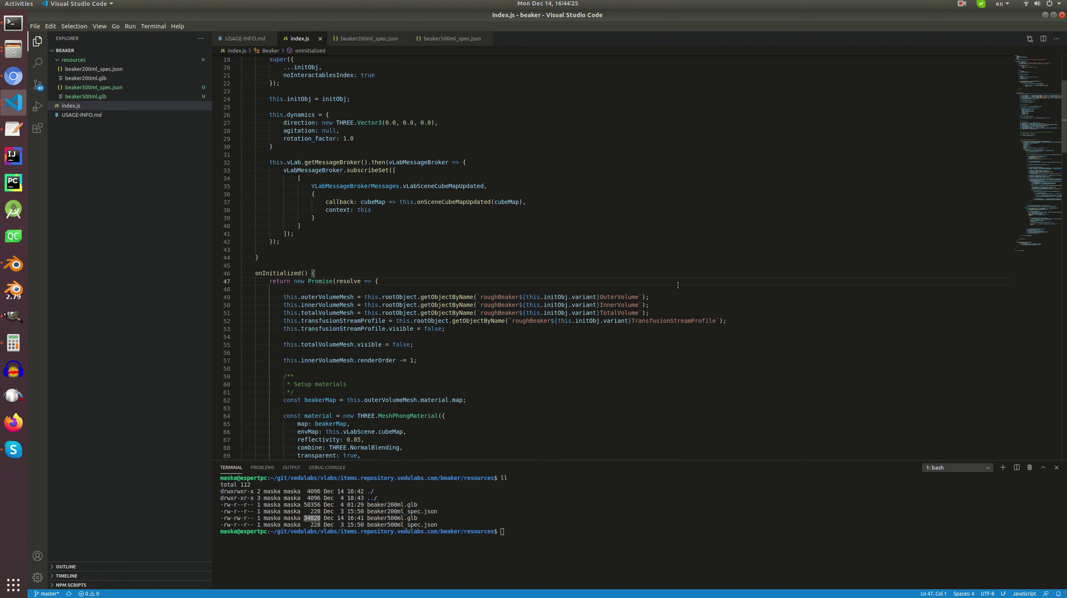
{"action": "double_click", "coordinate": [501, 297]}
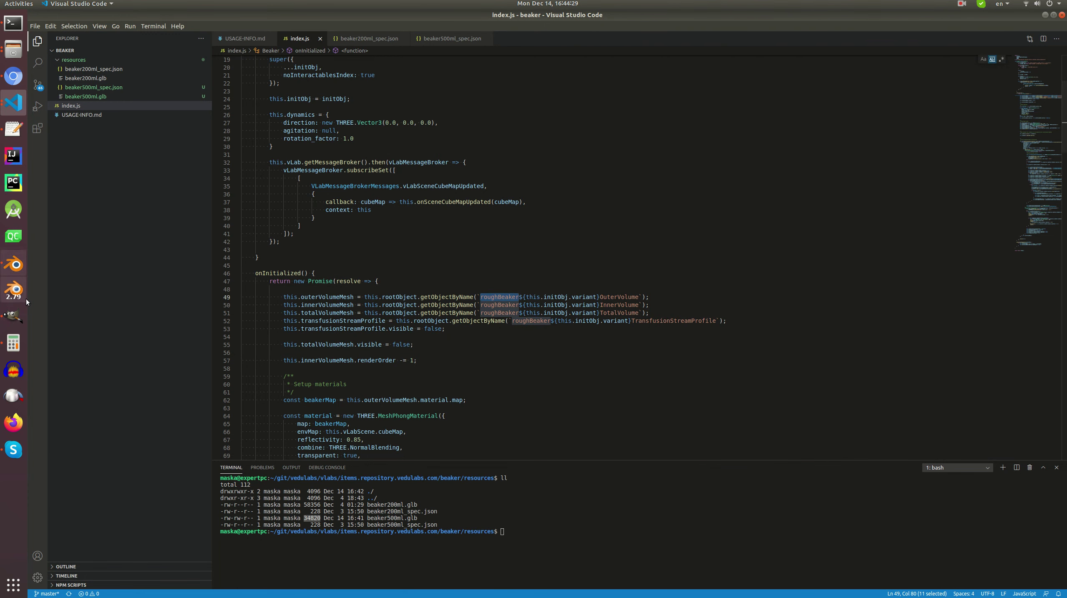
{"action": "left_click", "coordinate": [13, 264]}
{"action": "left_click", "coordinate": [609, 191]}
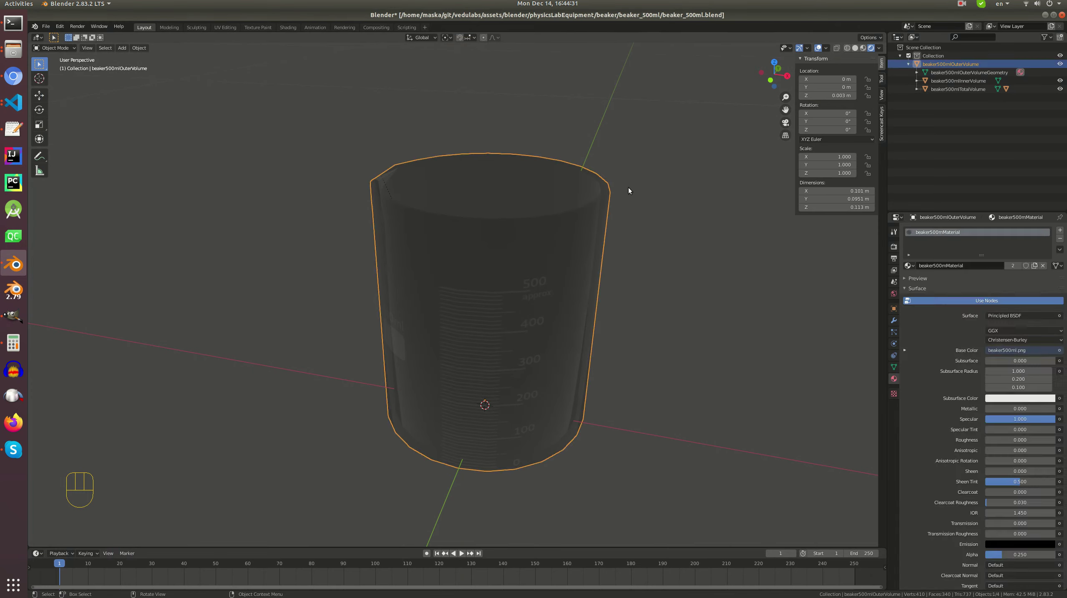
- Rename the outer volume object to roughBeaker500mlOuterVolume and save the blend file
{"action": "left_click", "coordinate": [896, 308]}
{"action": "left_click", "coordinate": [991, 231]}
{"action": "key", "text": "Home"}
{"action": "type", "text": "roughBeaker"}
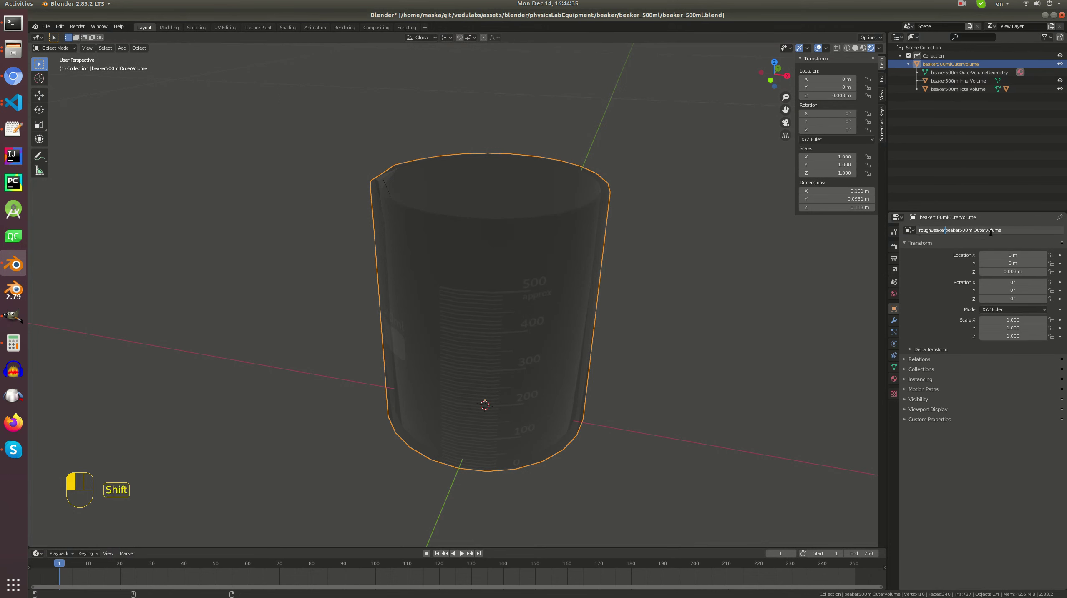
{"action": "key", "text": "Escape"}
{"action": "left_click", "coordinate": [991, 232]}
{"action": "key", "text": "Home"}
{"action": "key", "text": "Delete"}
{"action": "key", "text": "Delete"}
{"action": "type", "text": "roughBeaker"}
{"action": "key", "text": "Return"}
{"action": "key", "text": "ctrl+s"}
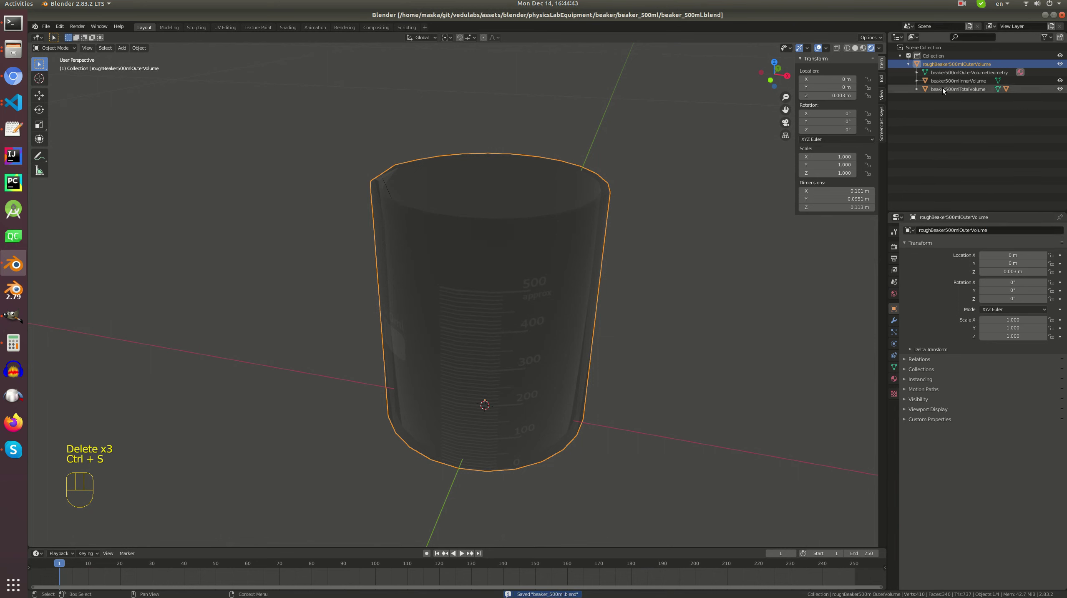
- Rename the outer volume's mesh to roughBeaker500mlOuterVolumeGeometry and save
{"action": "left_click", "coordinate": [943, 74]}
{"action": "left_click", "coordinate": [894, 368]}
{"action": "left_click", "coordinate": [977, 232]}
{"action": "key", "text": "Home"}
{"action": "key", "text": "Delete"}
{"action": "type", "text": "roughB"}
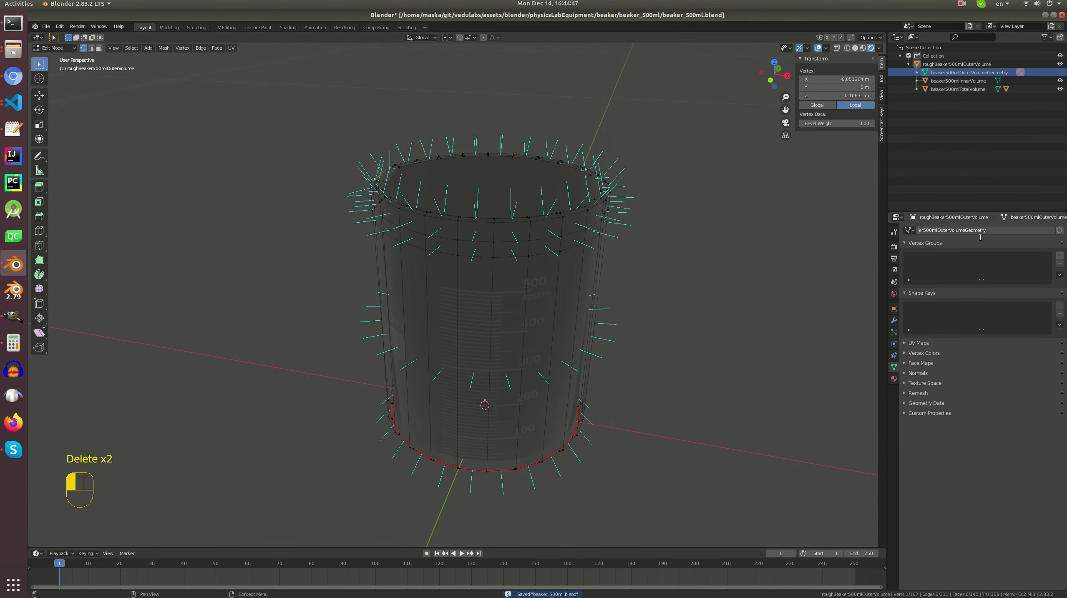
{"action": "key", "text": "Return"}
{"action": "key", "text": "ctrl+s"}
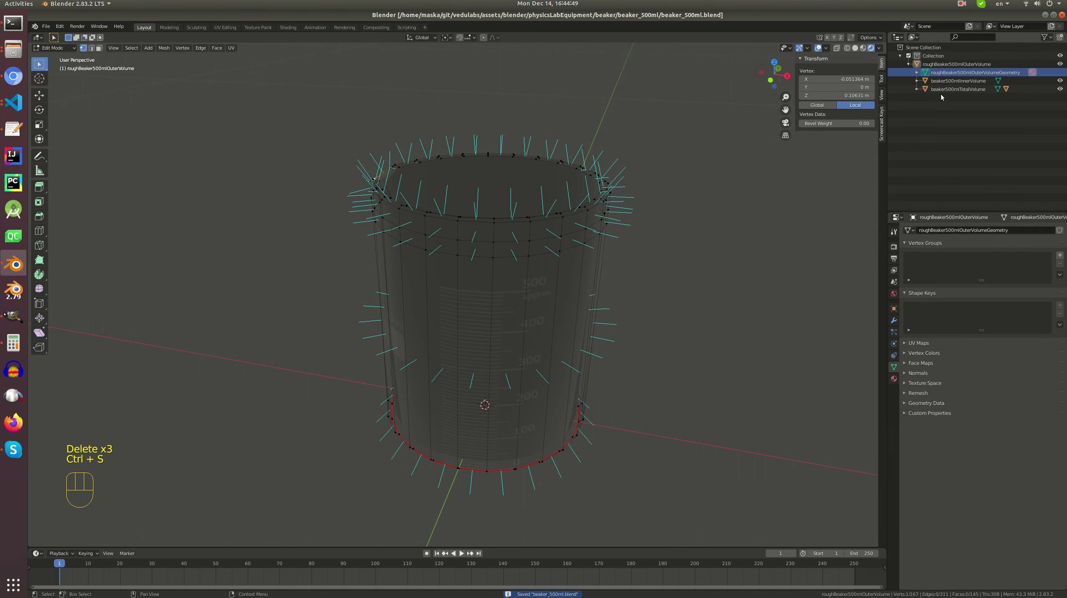
- Rename the inner volume object to roughBeaker500mlInnerVolume and save the blend file
{"action": "left_click", "coordinate": [958, 81]}
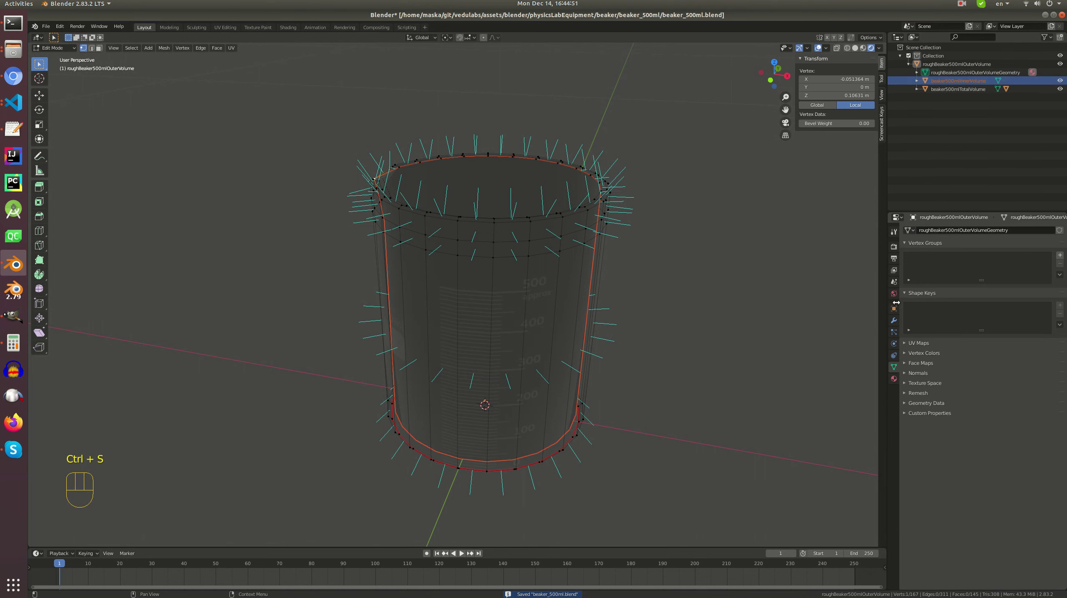
{"action": "left_click", "coordinate": [958, 230]}
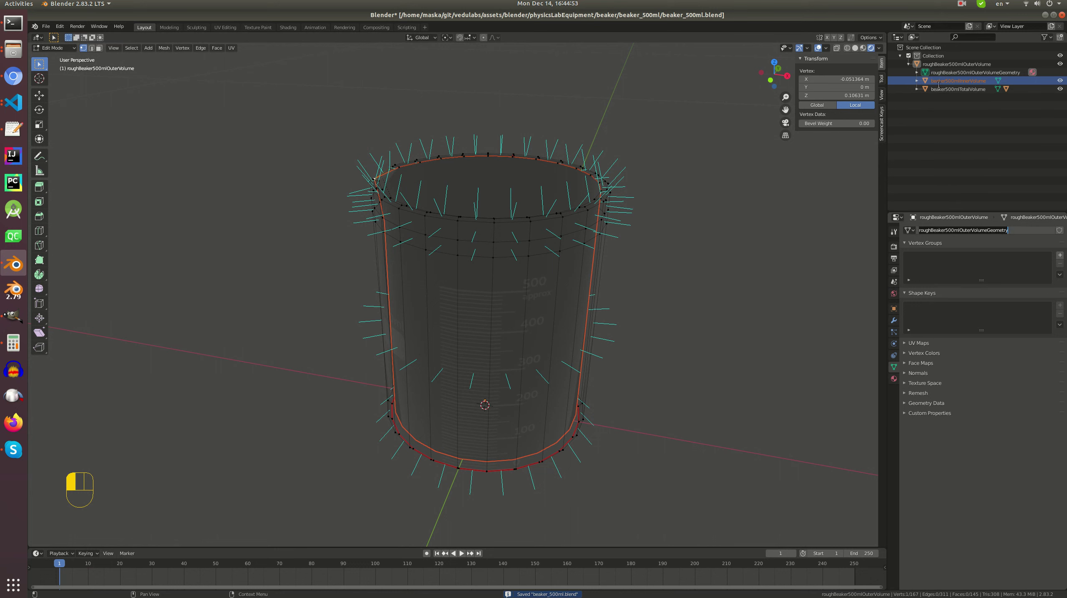
{"action": "left_click", "coordinate": [894, 308]}
{"action": "left_click", "coordinate": [949, 233]}
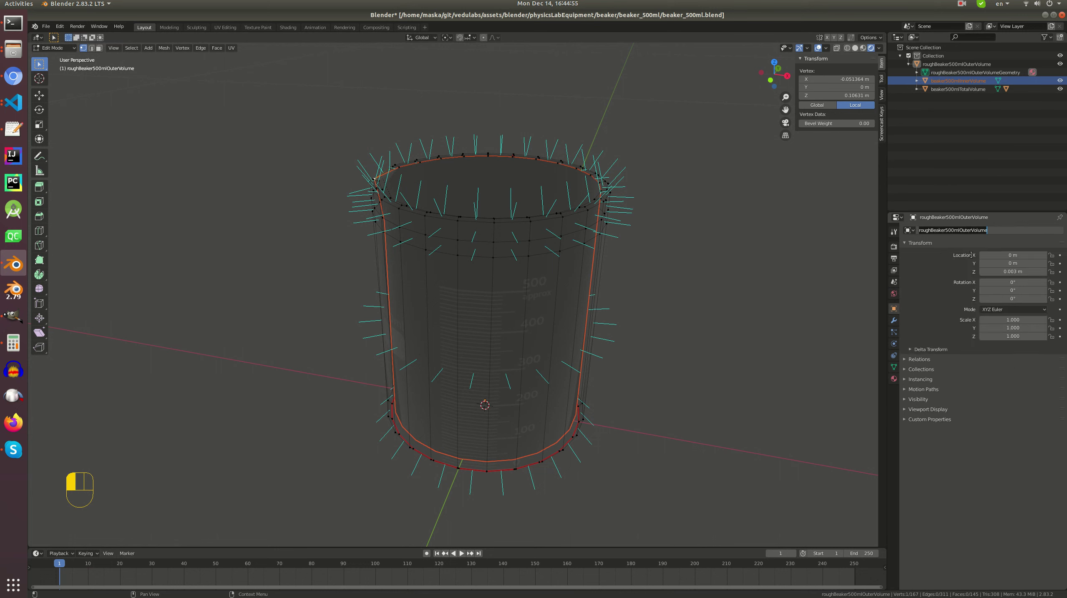
{"action": "key", "text": "Home"}
{"action": "key", "text": "Escape"}
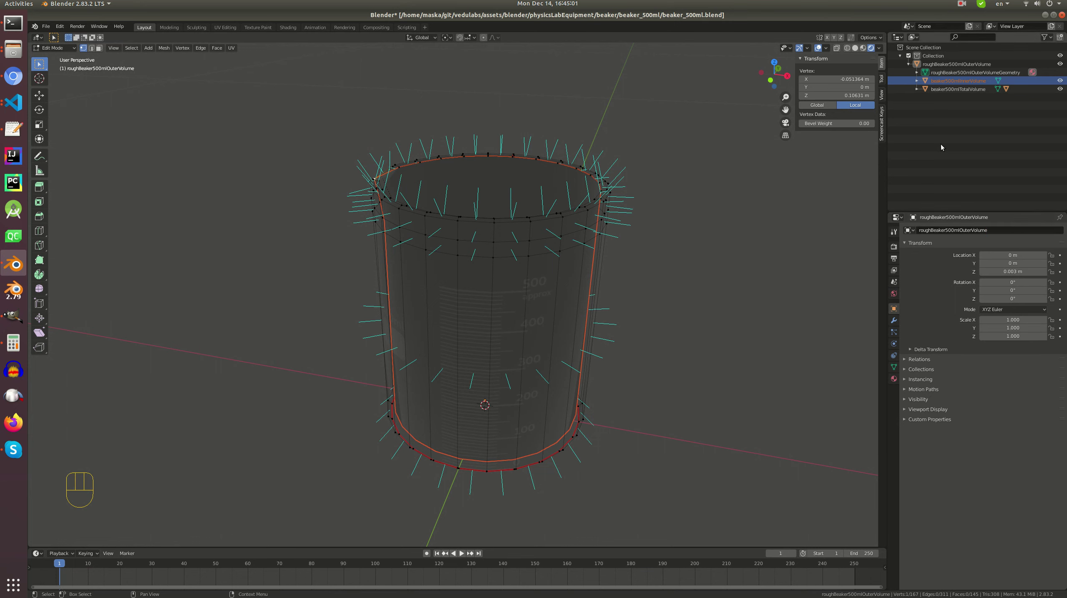
{"action": "key", "text": "Tab"}
{"action": "key", "text": "alt+a"}
{"action": "left_click", "coordinate": [943, 64]}
{"action": "left_click", "coordinate": [937, 81]}
{"action": "left_click", "coordinate": [961, 230]}
{"action": "key", "text": "Delete"}
{"action": "key", "text": "Delete"}
{"action": "key", "text": "Delete"}
{"action": "type", "text": "roughBeake"}
{"action": "key", "text": "Return"}
{"action": "key", "text": "ctrl+s"}
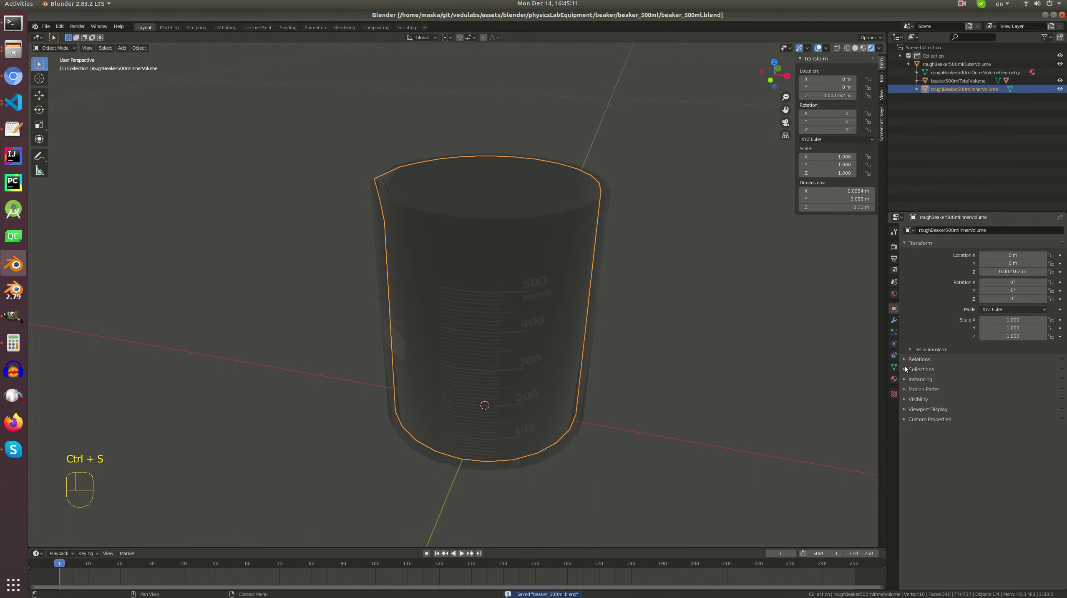
- Rename the inner volume's mesh to roughBeaker500mlInnerVolumeGeometry and save
{"action": "left_click", "coordinate": [893, 367]}
{"action": "left_click", "coordinate": [1013, 233]}
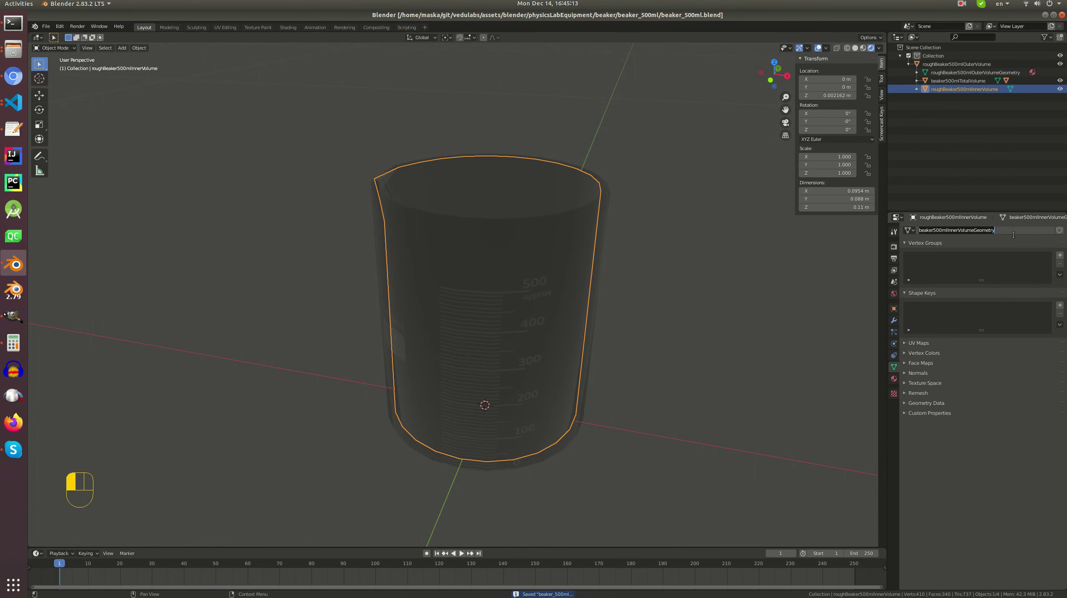
{"action": "key", "text": "Home"}
{"action": "key", "text": "Delete"}
{"action": "key", "text": "Delete"}
{"action": "type", "text": "roughBeaker"}
{"action": "key", "text": "Return"}
{"action": "key", "text": "ctrl+s"}
- Rename the total volume object to roughBeaker500mlTotalVolume and save
{"action": "left_click", "coordinate": [918, 88]}
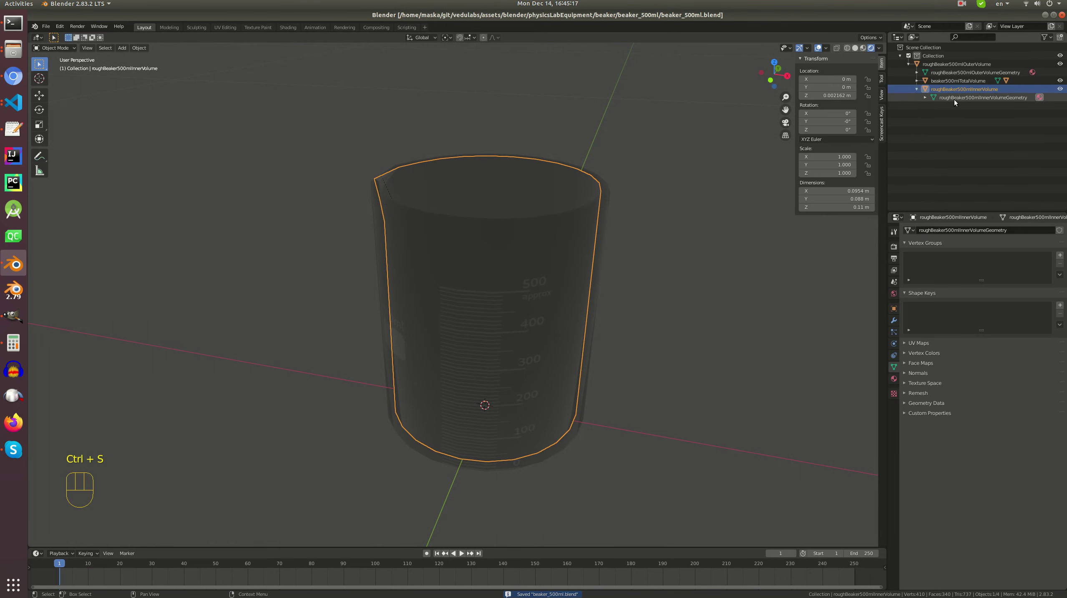
{"action": "left_click", "coordinate": [917, 89]}
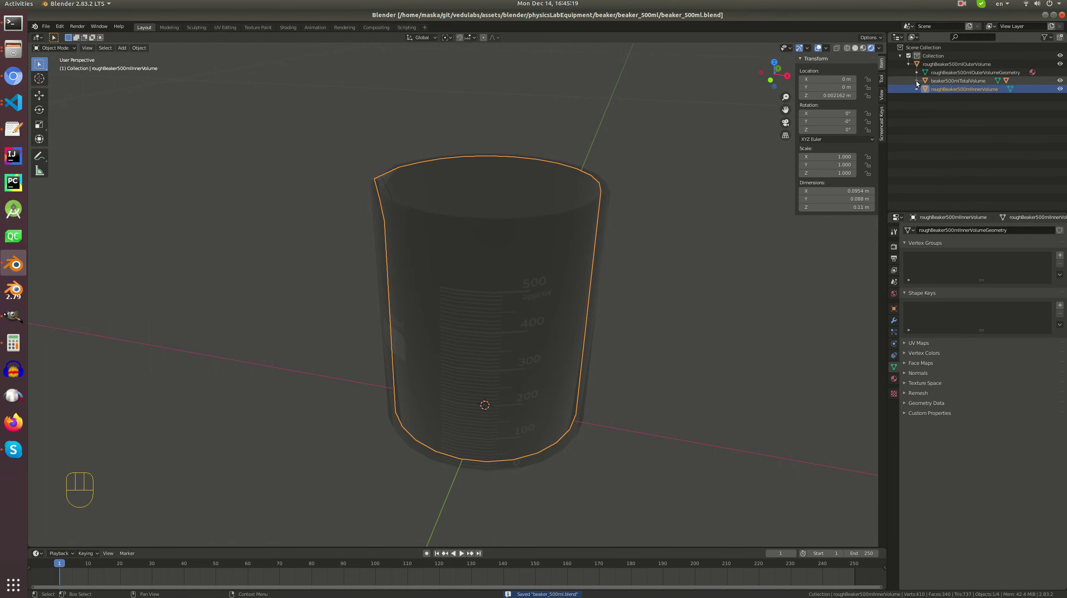
{"action": "left_click", "coordinate": [917, 81]}
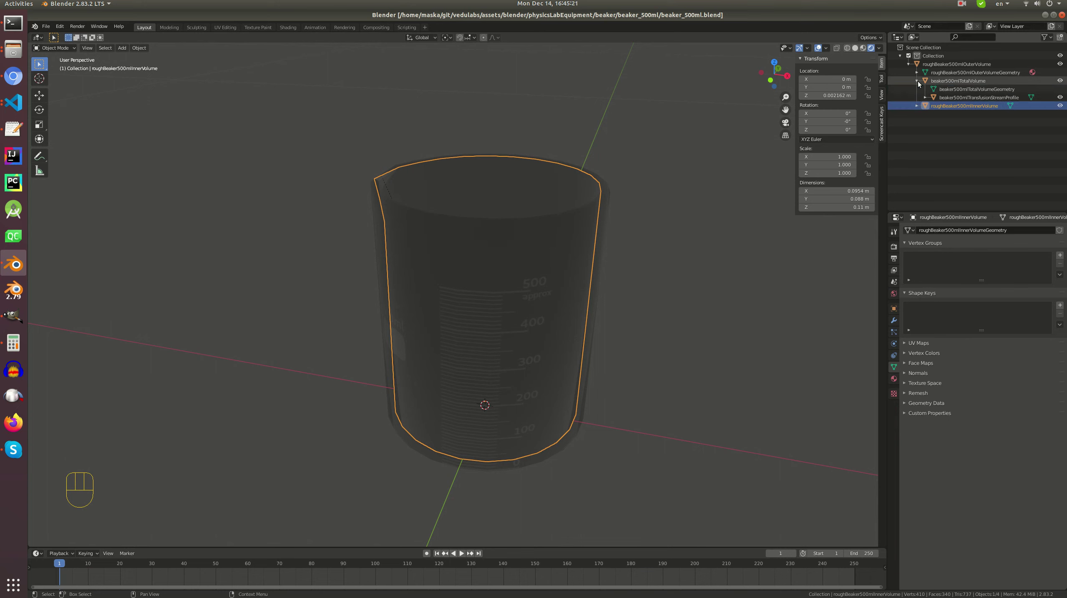
{"action": "left_click", "coordinate": [943, 81]}
{"action": "left_click", "coordinate": [893, 308]}
{"action": "left_click", "coordinate": [957, 231]}
{"action": "key", "text": "Home"}
{"action": "key", "text": "Delete"}
{"action": "key", "text": "Delete"}
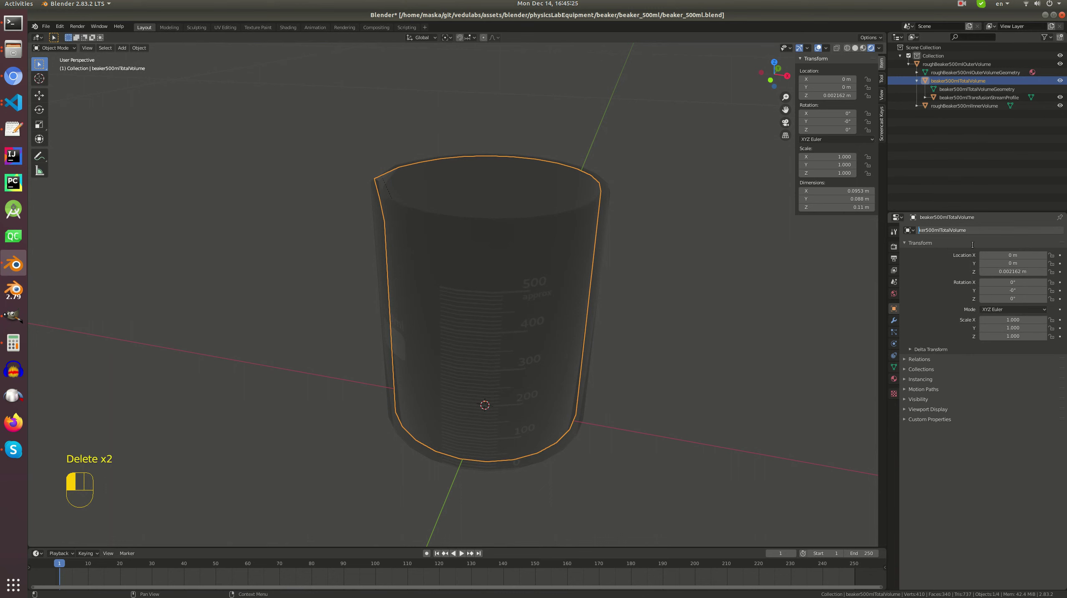
{"action": "type", "text": "roughBea"}
{"action": "key", "text": "Return"}
{"action": "key", "text": "ctrl+s"}
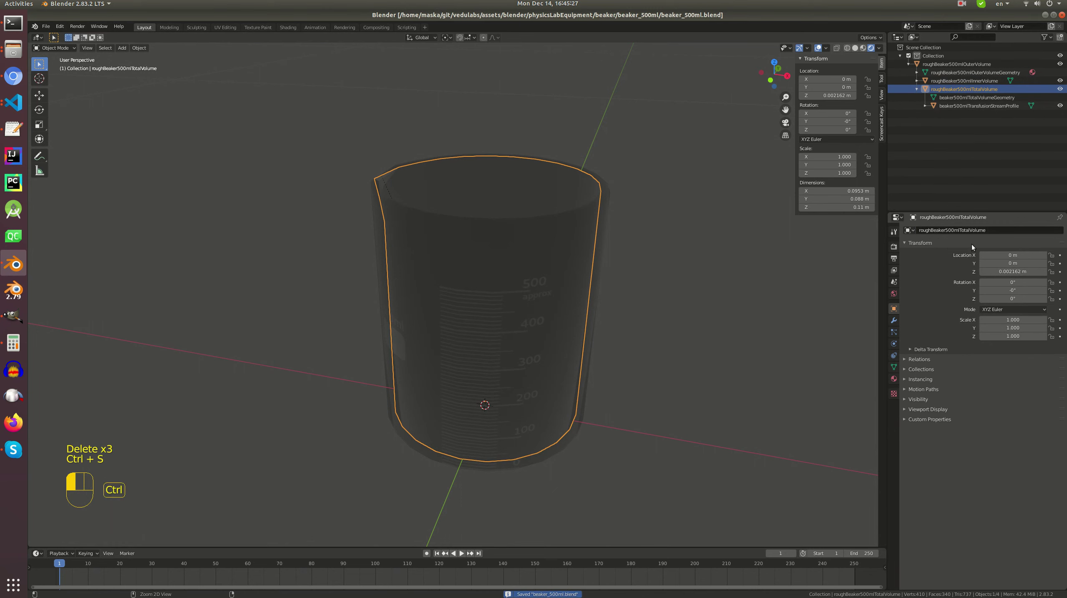
- Rename the total volume's mesh to roughBeaker500mlTotalVolumeGeometry and save
{"action": "left_click", "coordinate": [894, 367]}
{"action": "left_click", "coordinate": [984, 230]}
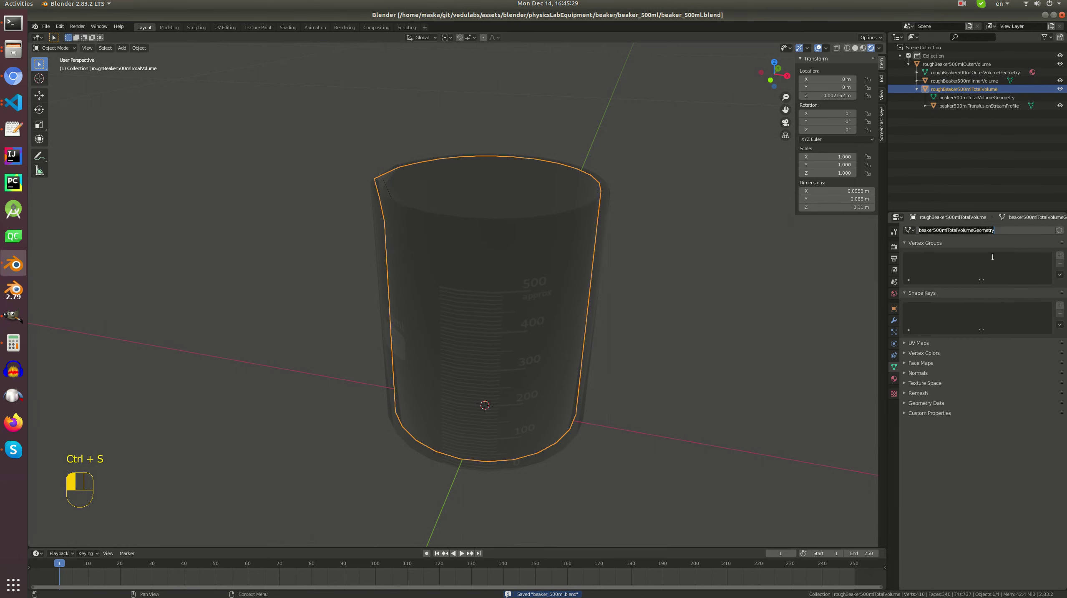
{"action": "key", "text": "Home"}
{"action": "key", "text": "Delete"}
{"action": "key", "text": "Delete"}
{"action": "key", "text": "Delete"}
{"action": "type", "text": "roughBeake"}
{"action": "key", "text": "Return"}
{"action": "key", "text": "ctrl+s"}
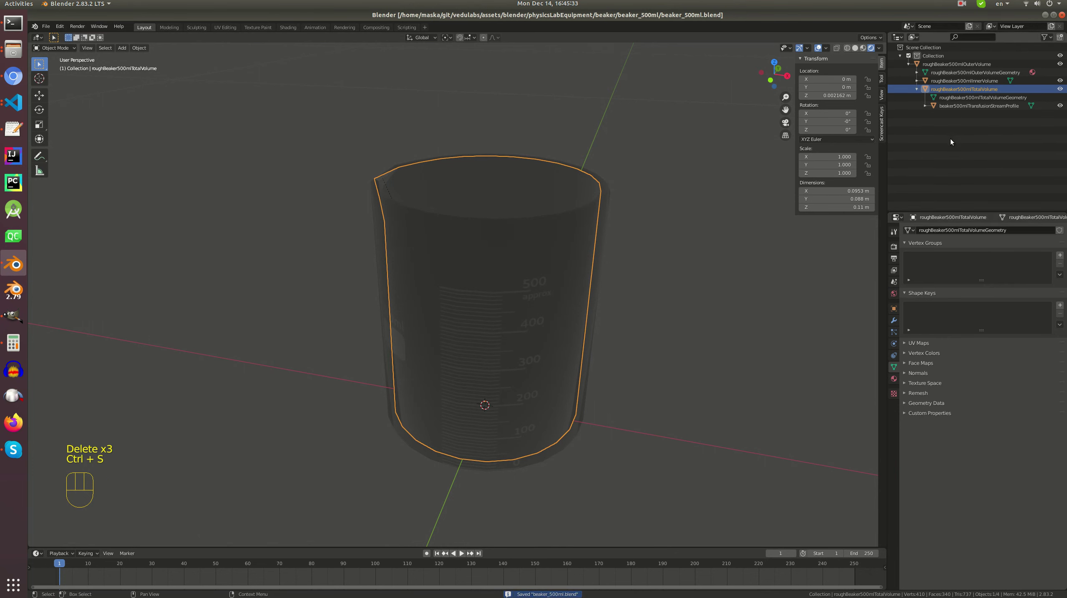
- Give the transfusion stream profile's mesh the roughBeaker prefix and save
{"action": "left_click", "coordinate": [972, 106]}
{"action": "left_click", "coordinate": [958, 230]}
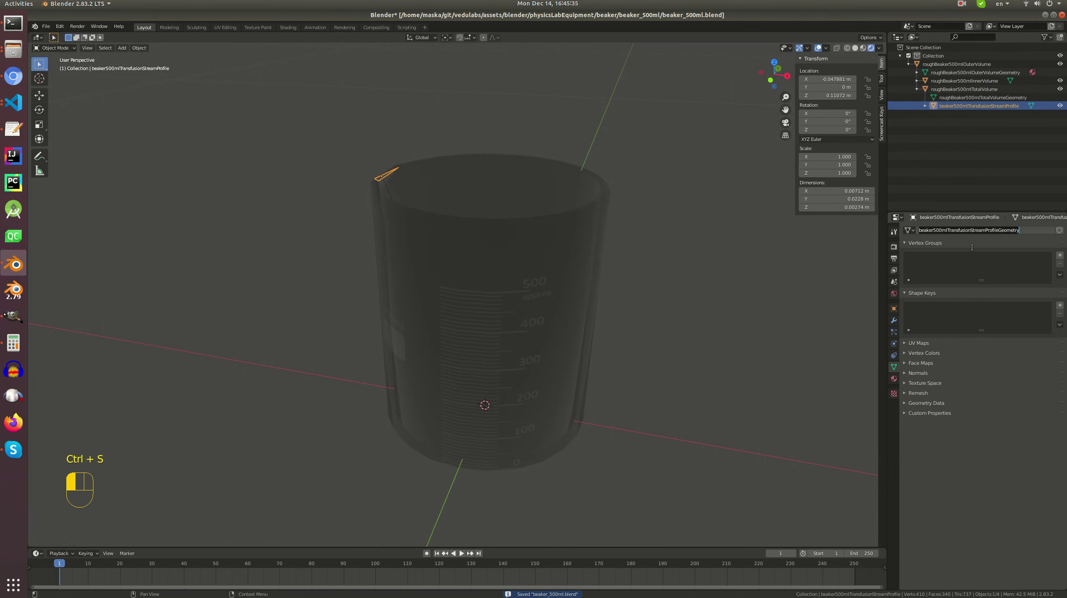
{"action": "key", "text": "Home"}
{"action": "key", "text": "Delete"}
{"action": "key", "text": "Delete"}
{"action": "key", "text": "Delete"}
{"action": "key", "text": "Delete"}
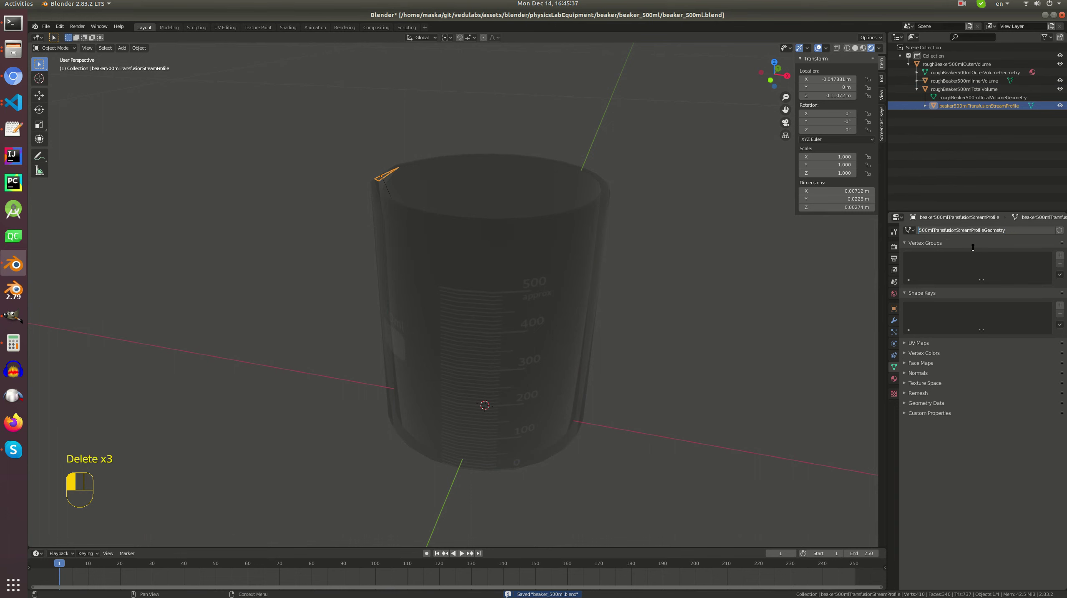
{"action": "type", "text": "roughBeaker"}
{"action": "key", "text": "Return"}
{"action": "key", "text": "ctrl+s"}
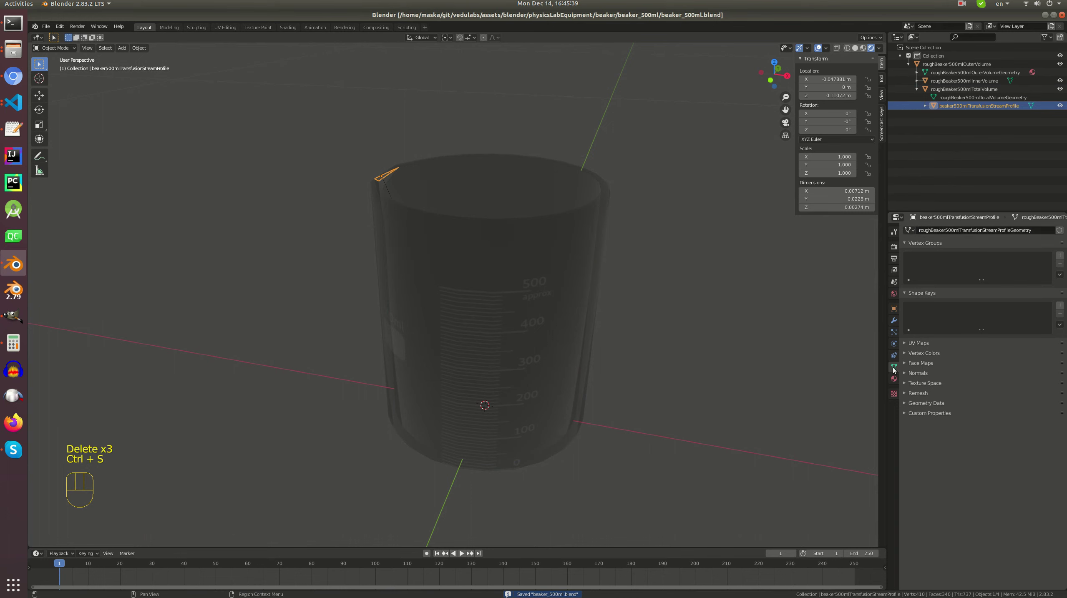
- Give the transfusion stream profile object the roughBeaker prefix and save
{"action": "left_click", "coordinate": [893, 308]}
{"action": "left_click", "coordinate": [950, 229]}
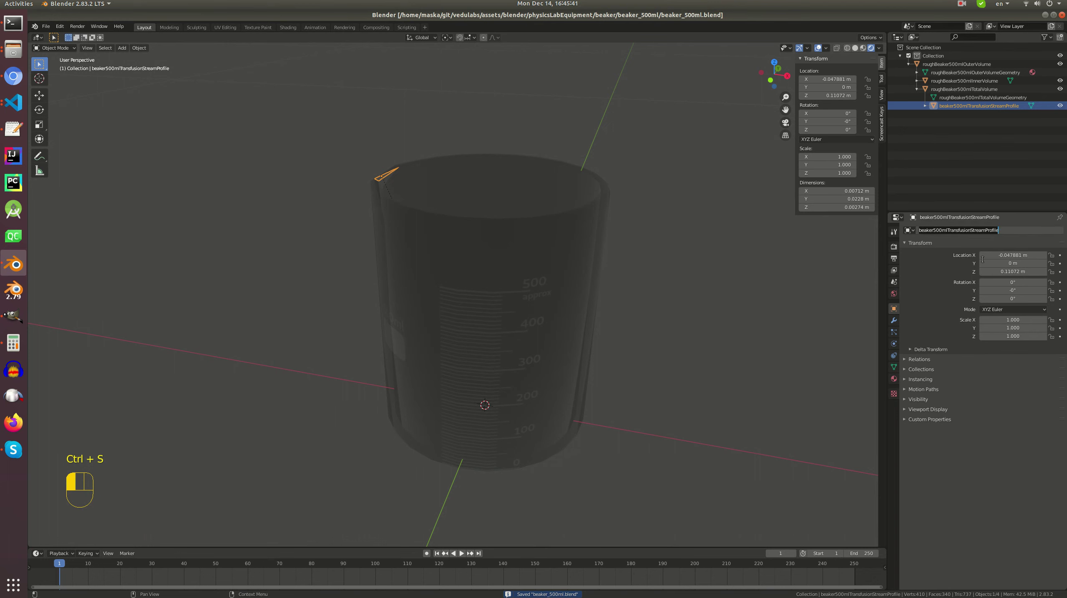
{"action": "key", "text": "Delete"}
{"action": "key", "text": "Delete"}
{"action": "key", "text": "Delete"}
{"action": "type", "text": "roughBeaker"}
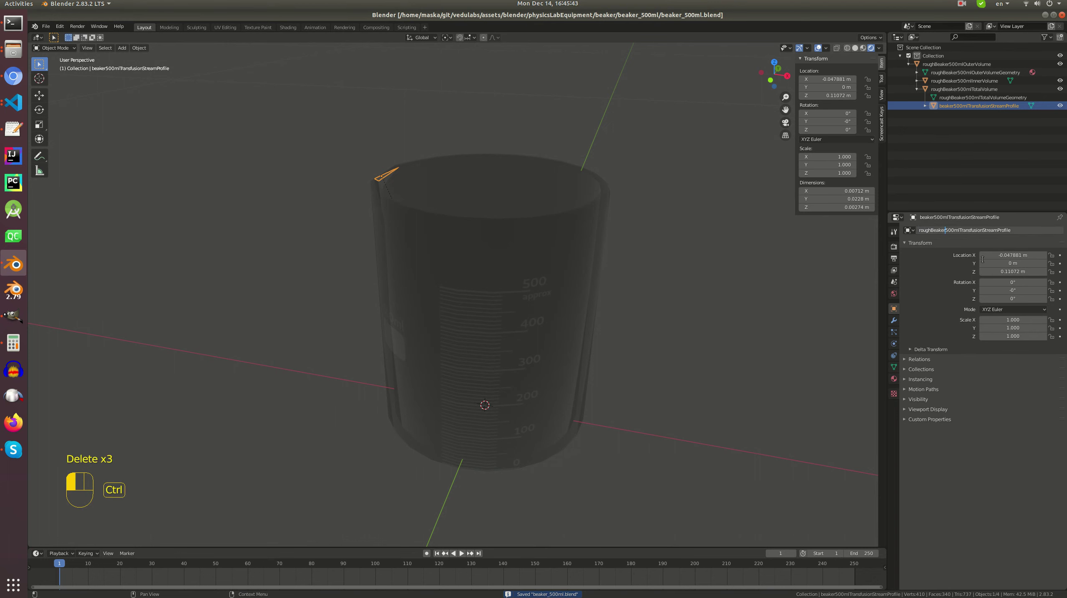
{"action": "key", "text": "Return"}
{"action": "key", "text": "ctrl+s"}
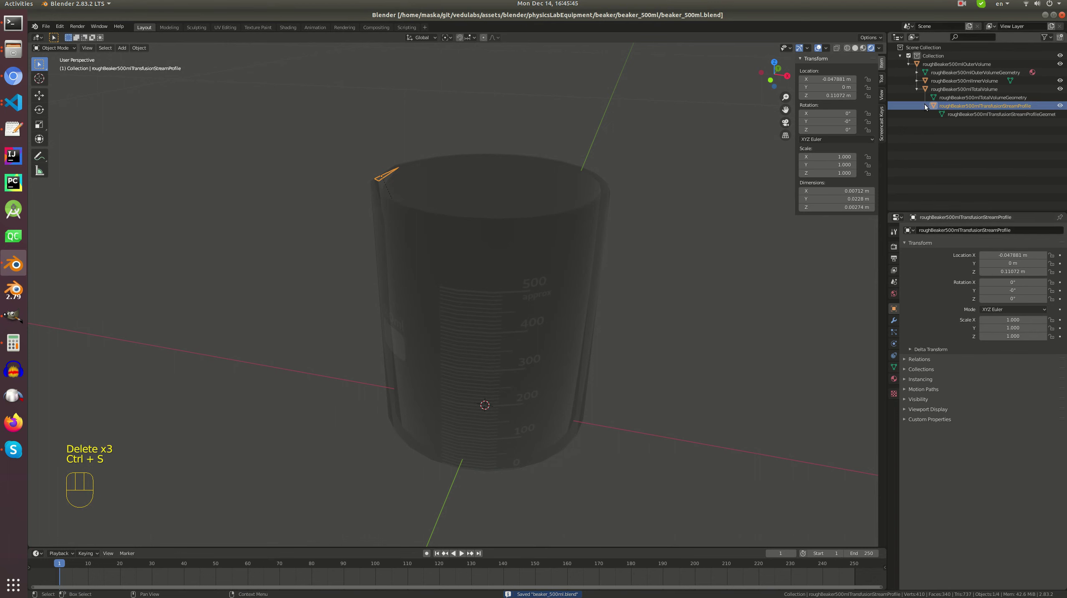
- Rename the outer volume's beaker material to roughBeaker500mMaterial and save
{"action": "left_click", "coordinate": [917, 89]}
{"action": "left_click", "coordinate": [908, 64]}
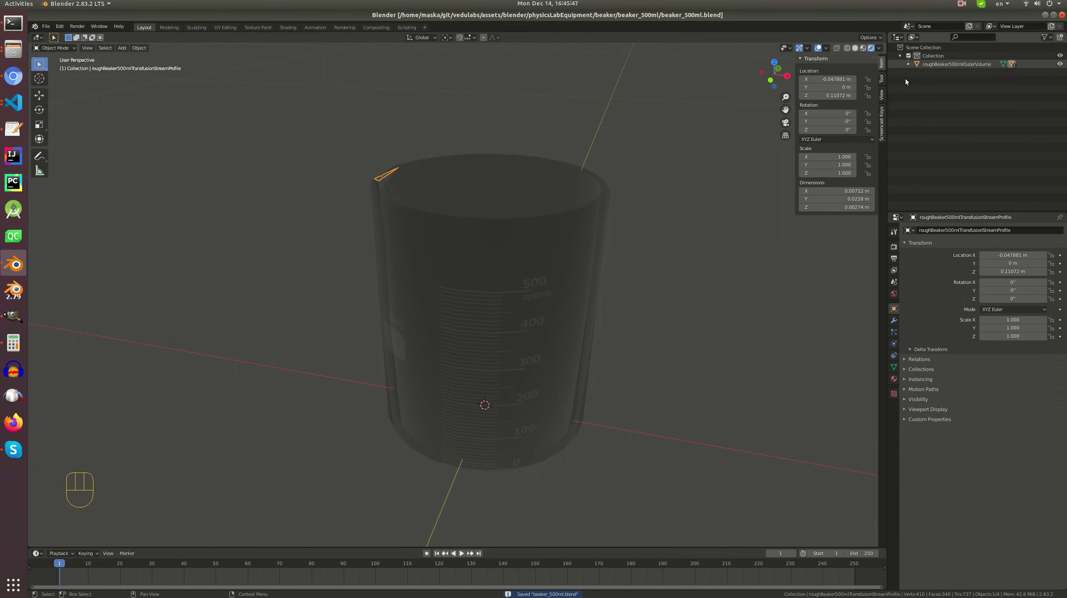
{"action": "left_click", "coordinate": [894, 378]}
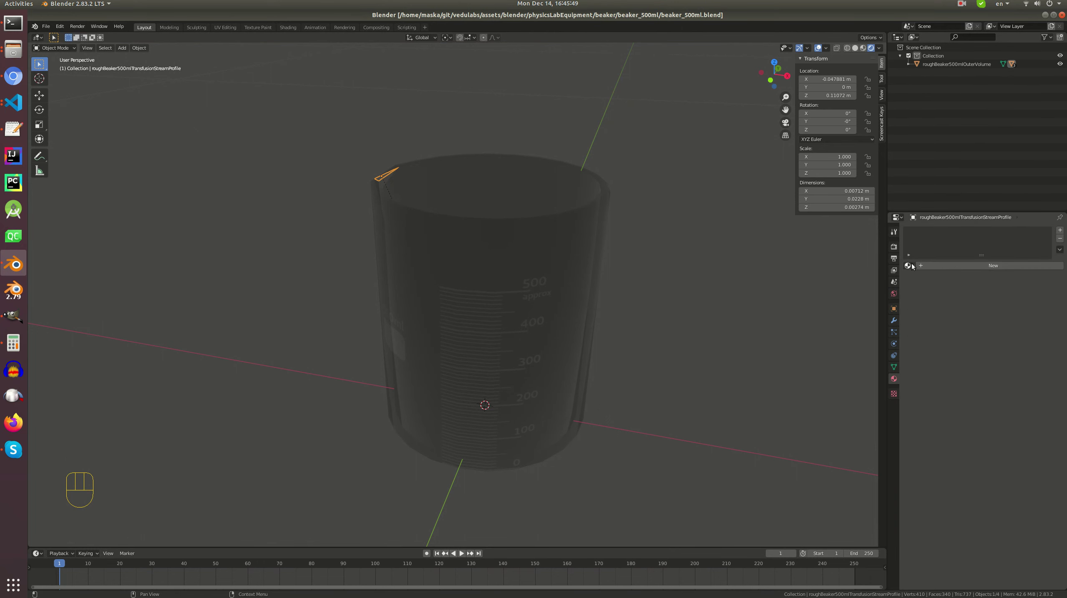
{"action": "left_click", "coordinate": [921, 66]}
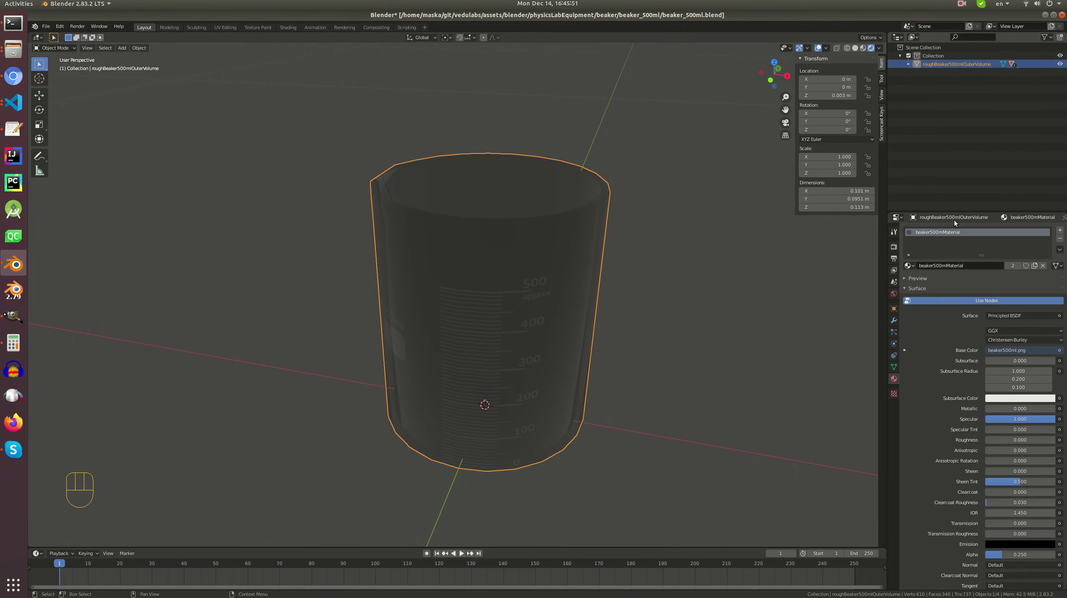
{"action": "left_click", "coordinate": [978, 265]}
{"action": "key", "text": "Home"}
{"action": "key", "text": "Delete"}
{"action": "key", "text": "Delete"}
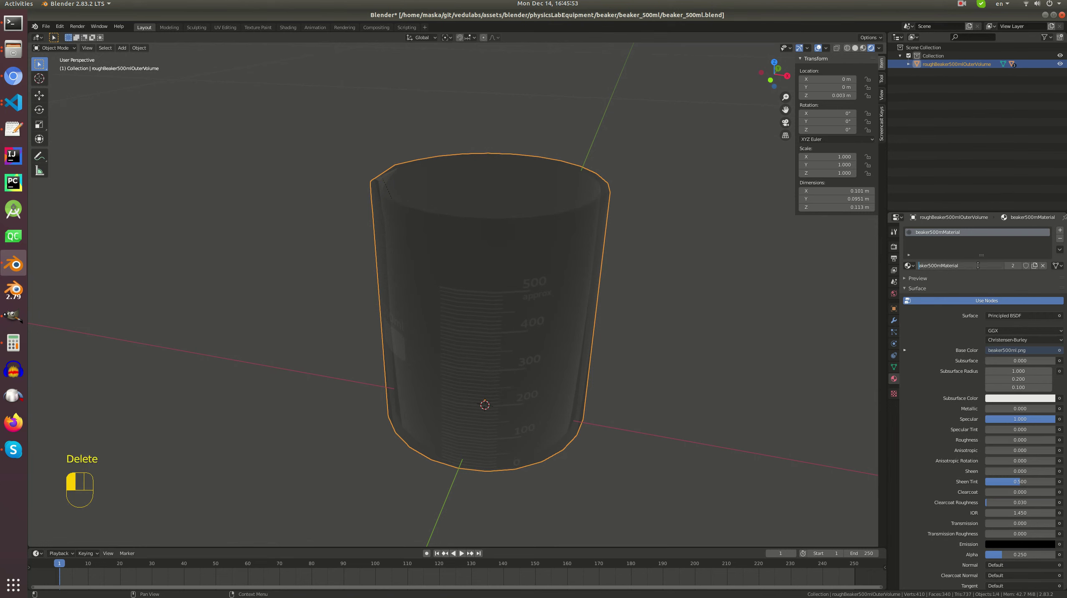
{"action": "key", "text": "Delete"}
{"action": "type", "text": "roughBeaker"}
{"action": "key", "text": "Return"}
{"action": "key", "text": "ctrl+s"}
- Deselect everything, save, and re-export the scene as glTF over beaker500ml.glb
{"action": "key", "text": "alt+q"}
{"action": "key", "text": "alt+a"}
{"action": "key", "text": "alt+a"}
{"action": "key", "text": "ctrl+s"}
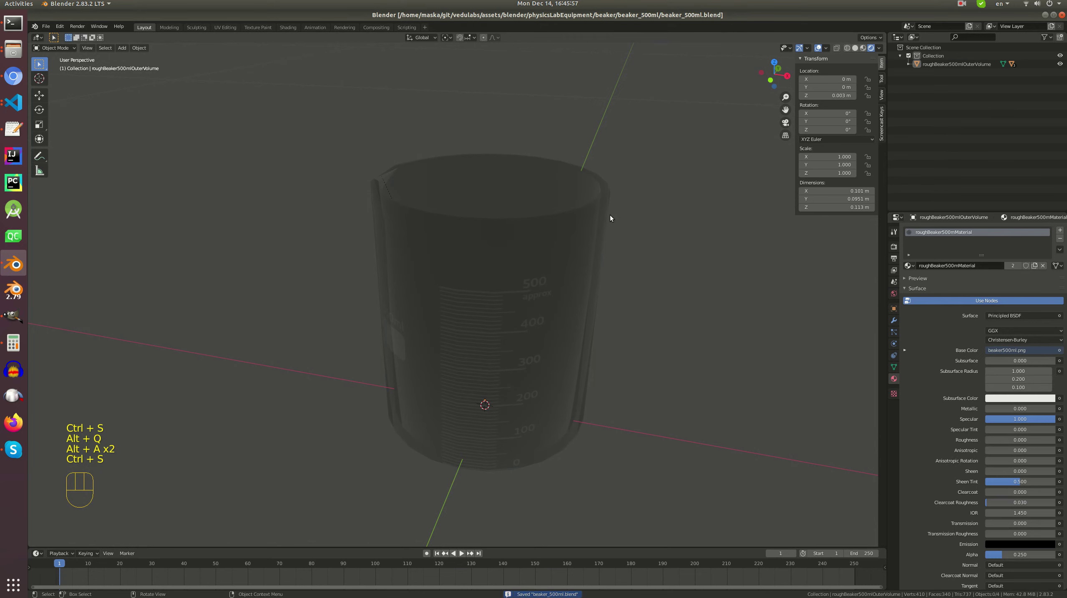
{"action": "key", "text": "super+e"}
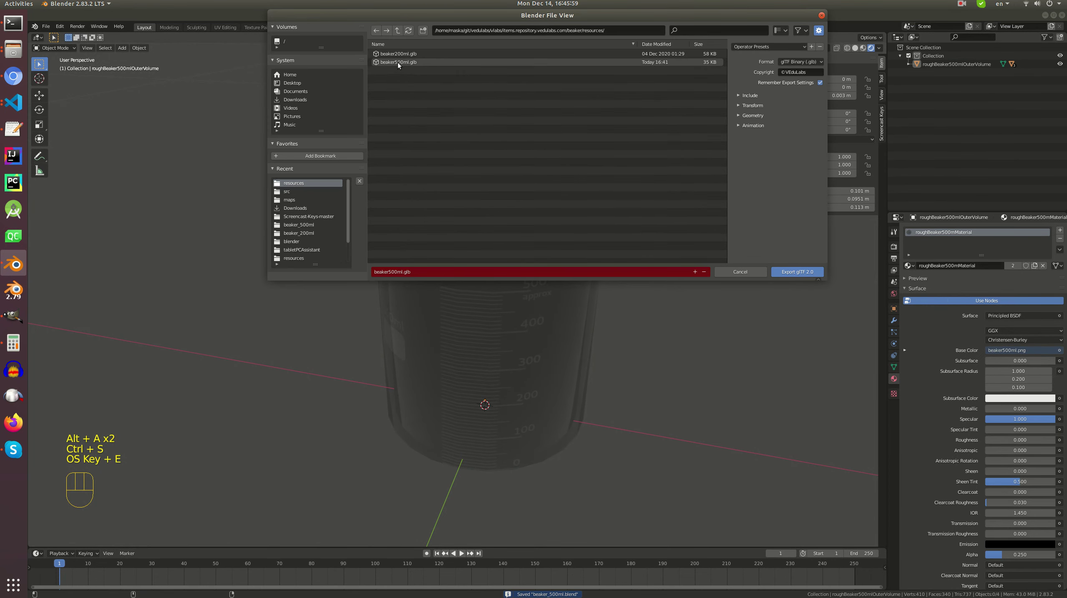
{"action": "double_click", "coordinate": [398, 63]}
{"action": "left_click", "coordinate": [13, 101]}
- List the resources folder with ll and copy the new GLB size 34868
{"action": "left_click", "coordinate": [61, 95]}
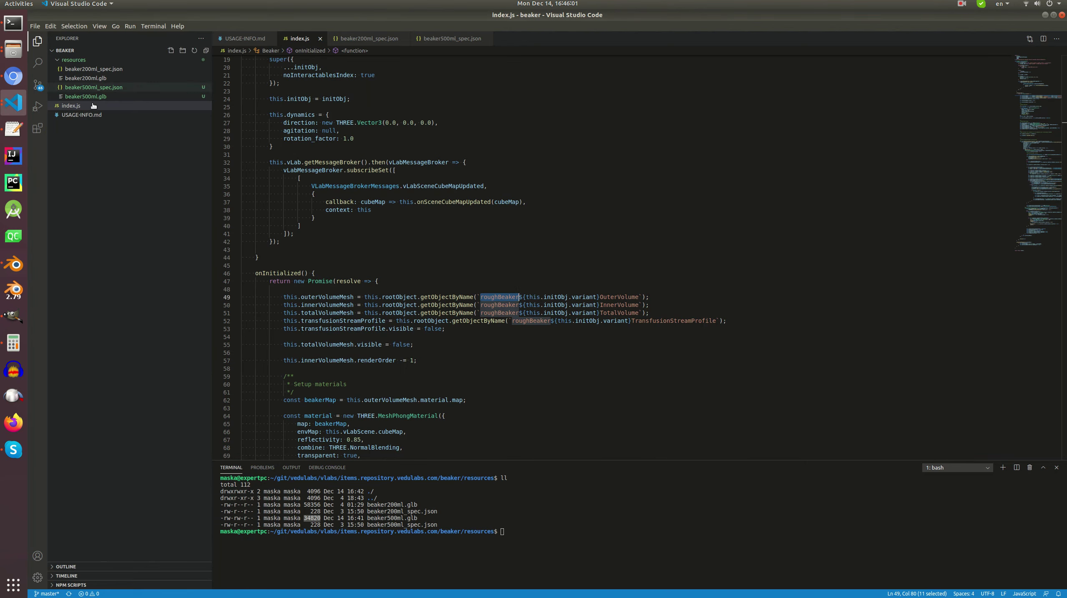
{"action": "type", "text": "ll"}
{"action": "key", "text": "Return"}
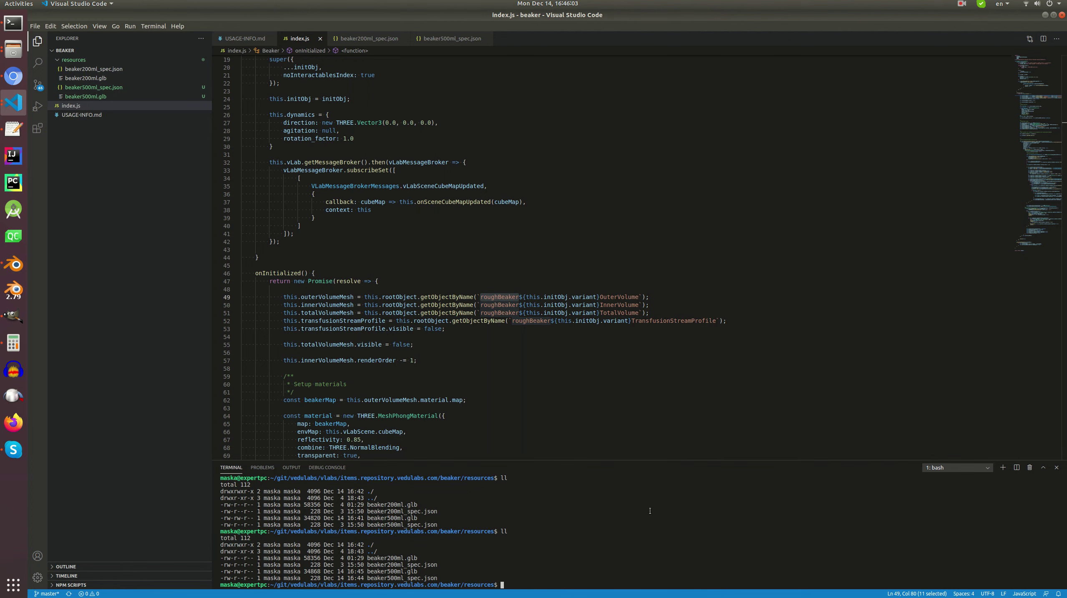
{"action": "double_click", "coordinate": [312, 571]}
{"action": "right_click", "coordinate": [312, 571]}
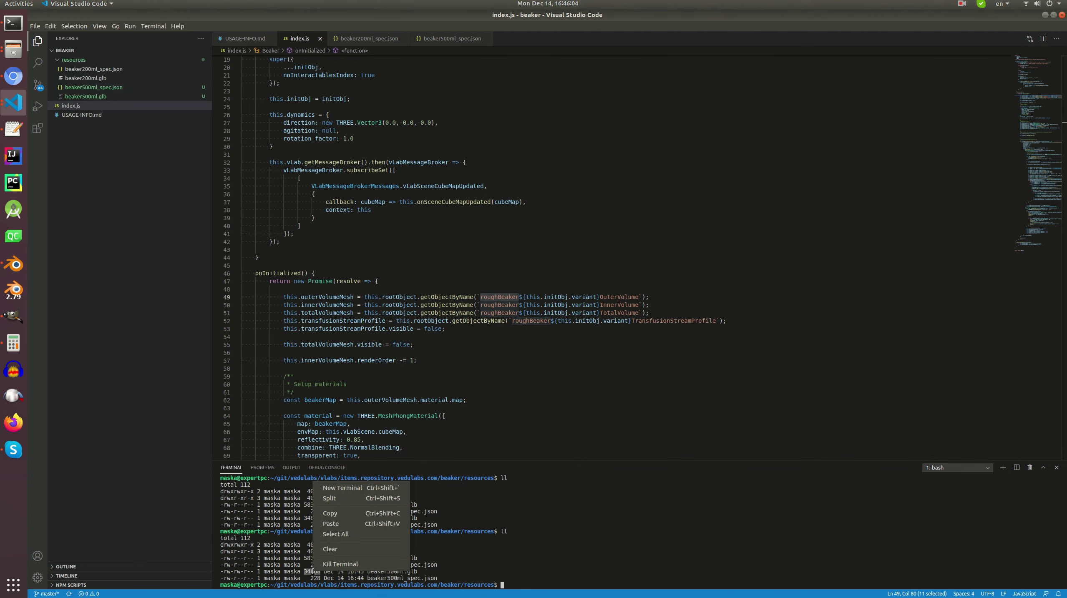
{"action": "left_click", "coordinate": [331, 514]}
- Set the size in beaker500ml_spec.json to 34868, save and close the file
{"action": "left_click", "coordinate": [105, 87]}
{"action": "double_click", "coordinate": [414, 82]}
{"action": "key", "text": "ctrl+v"}
{"action": "key", "text": "ctrl+s"}
{"action": "left_click", "coordinate": [486, 38]}
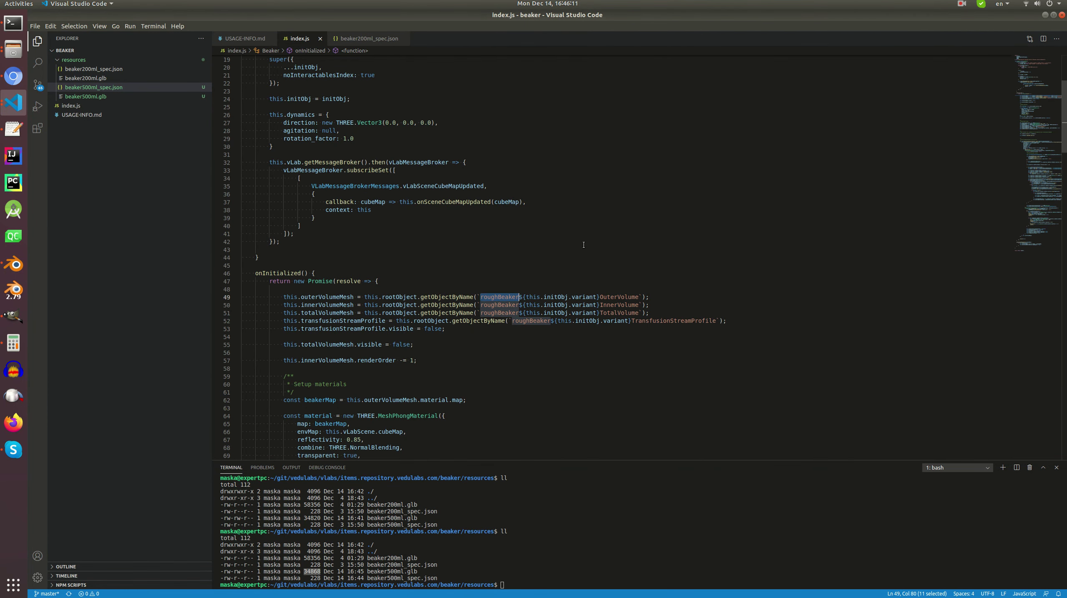
- Move the sch_phy_lab_7_2 Visual Studio Code window into view
{"action": "scroll", "coordinate": [552, 249], "scroll_direction": "down", "scroll_amount": 3}
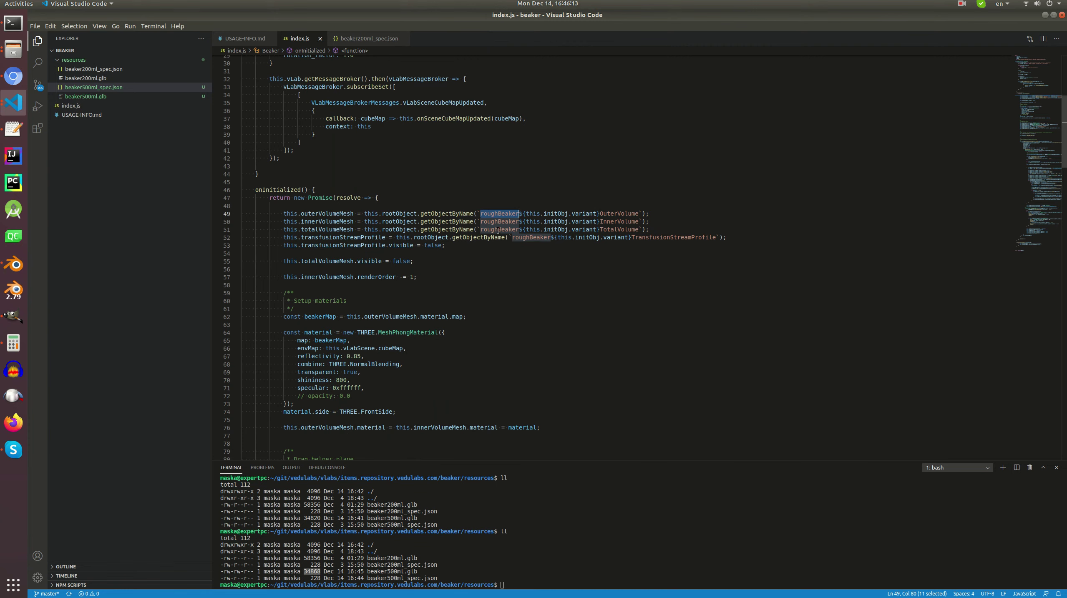
{"action": "scroll", "coordinate": [343, 81], "scroll_direction": "up", "scroll_amount": 2}
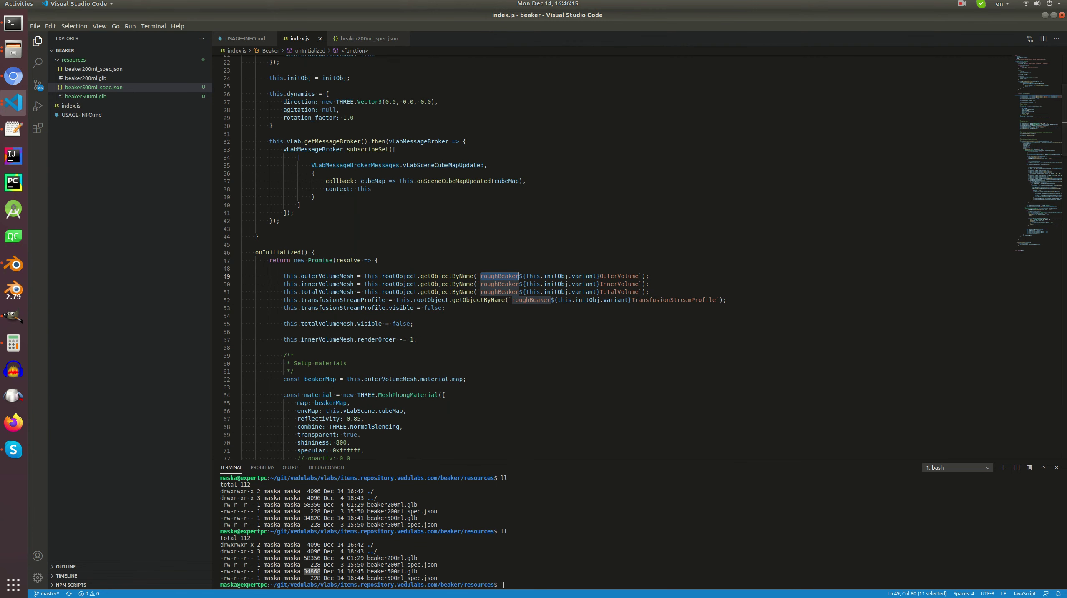
{"action": "left_click_drag", "start_coordinate": [529, 169], "coordinate": [762, 183]}
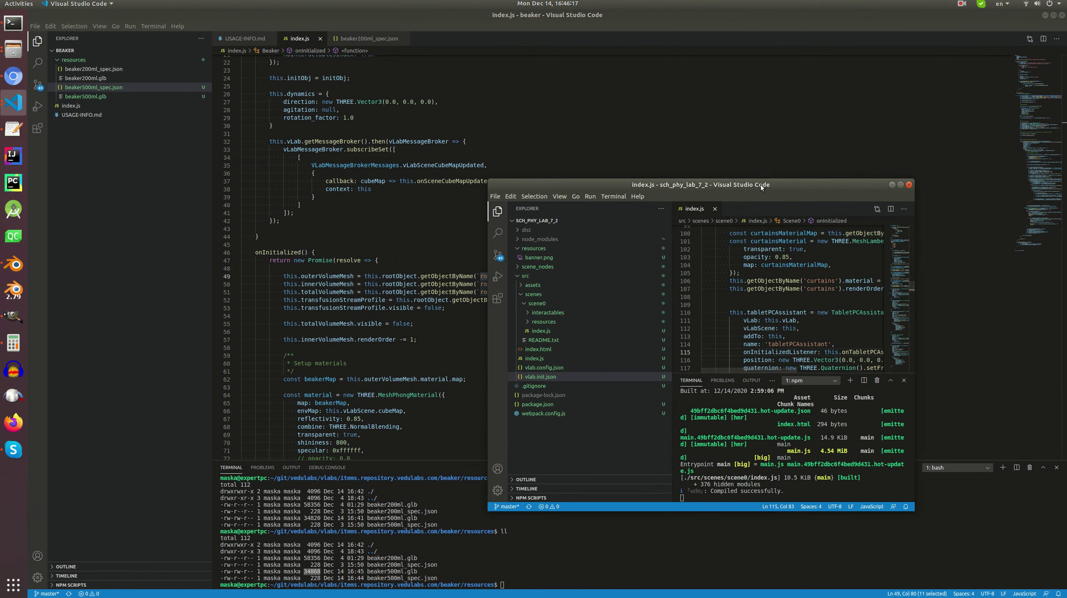
- Maximize sch_phy_lab_7_2 and open the sch_phy_lab_7_1 project from recent projects
{"action": "double_click", "coordinate": [762, 183]}
{"action": "scroll", "coordinate": [359, 254], "scroll_direction": "down", "scroll_amount": 2}
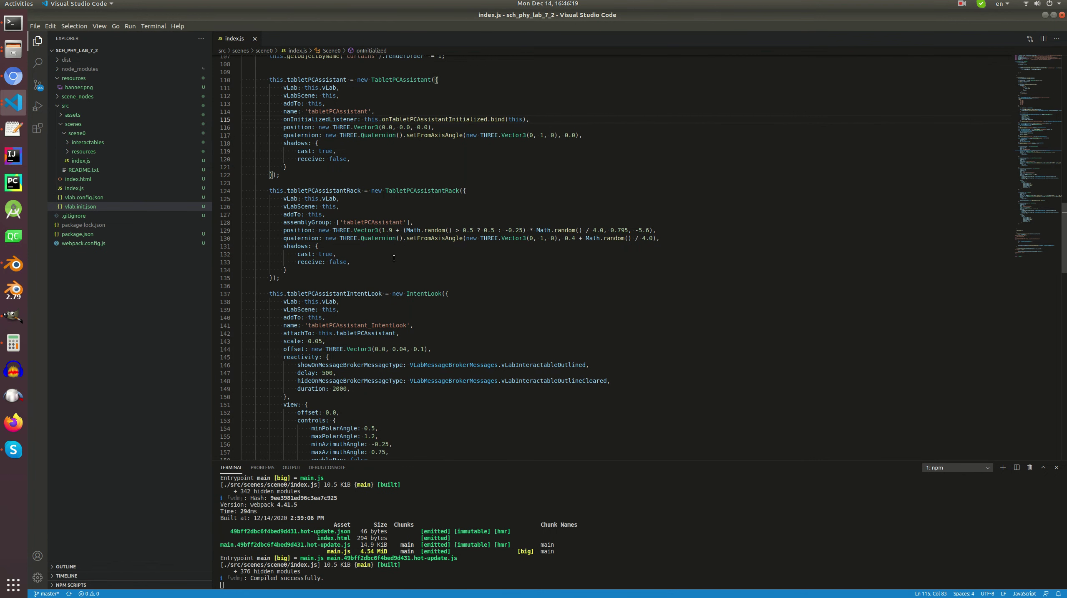
{"action": "middle_click", "coordinate": [14, 101]}
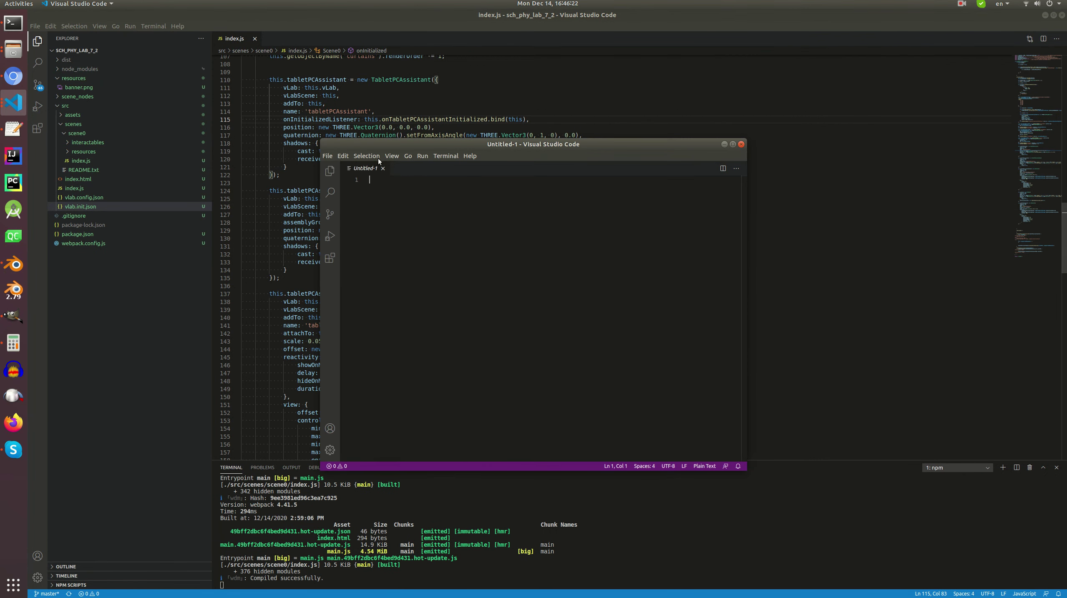
{"action": "left_click", "coordinate": [327, 156]}
{"action": "mouse_move", "coordinate": [384, 224]}
{"action": "left_click", "coordinate": [645, 260]}
- Copy the glass measuring cylinder block, lines 246–260, then close sch_phy_lab_7_1
{"action": "scroll", "coordinate": [587, 218], "scroll_direction": "down", "scroll_amount": 20}
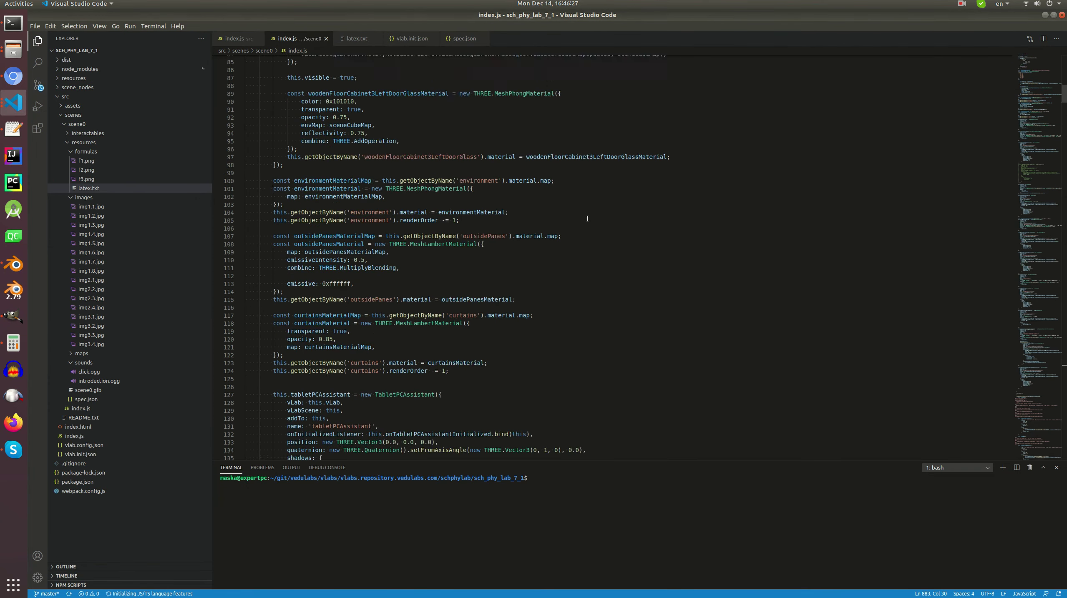
{"action": "scroll", "coordinate": [587, 218], "scroll_direction": "down", "scroll_amount": 15}
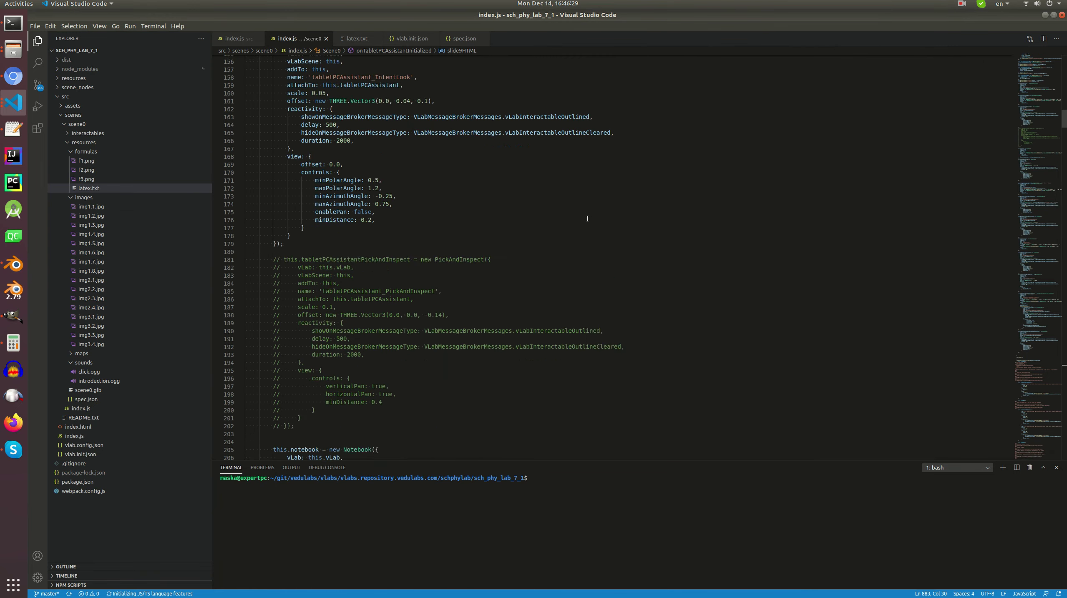
{"action": "scroll", "coordinate": [588, 218], "scroll_direction": "down", "scroll_amount": 15}
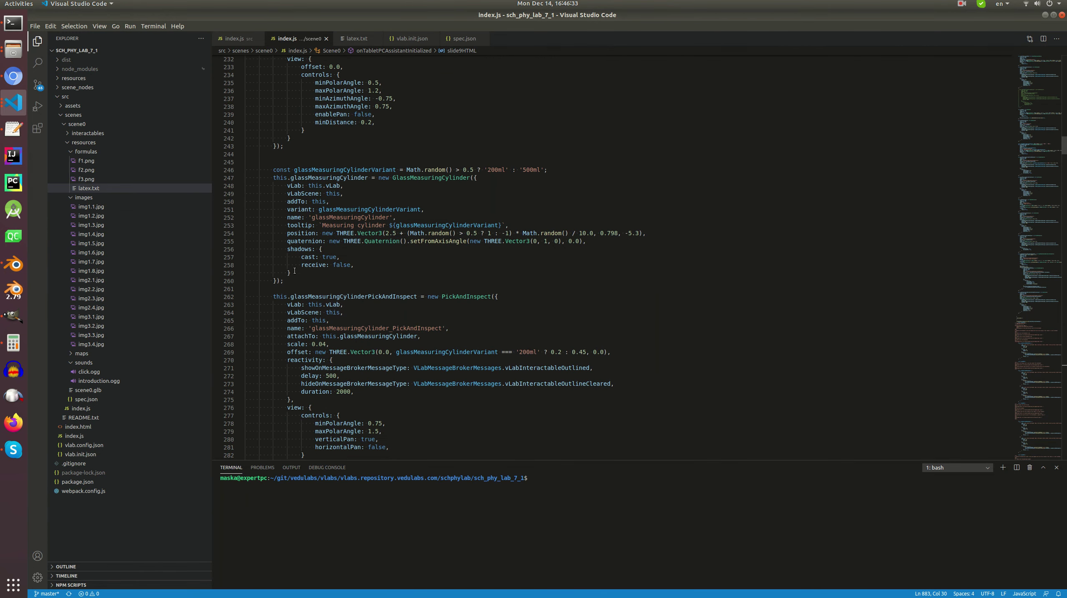
{"action": "left_click_drag", "start_coordinate": [289, 281], "coordinate": [245, 170]}
{"action": "key", "text": "ctrl+c"}
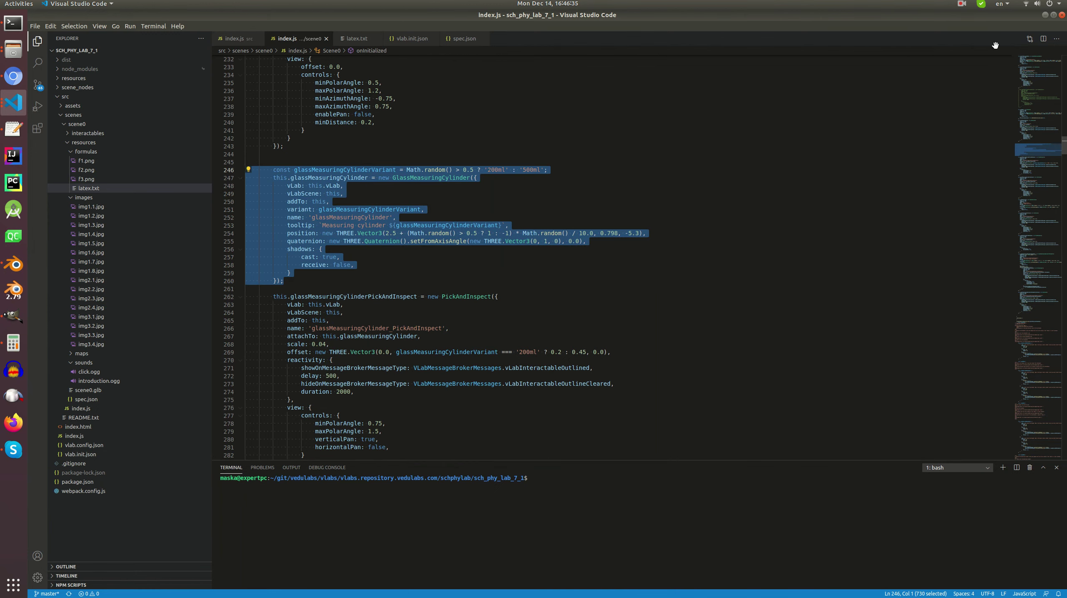
{"action": "left_click", "coordinate": [1062, 16]}
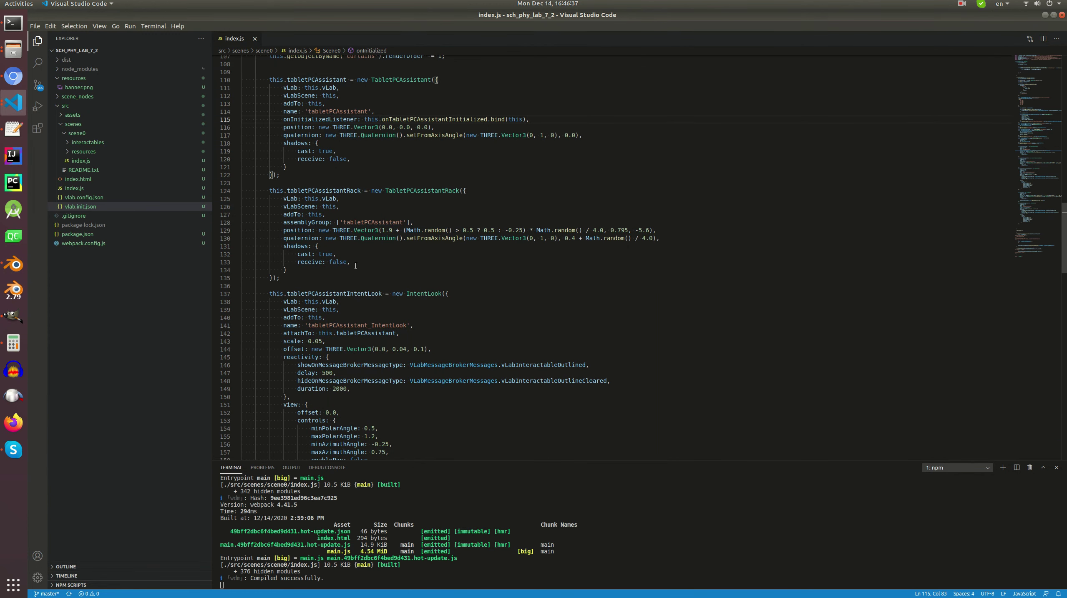
- Paste the cylinder block at line 206 of sch_phy_lab_7_2's index.js
{"action": "scroll", "coordinate": [320, 284], "scroll_direction": "down", "scroll_amount": 20}
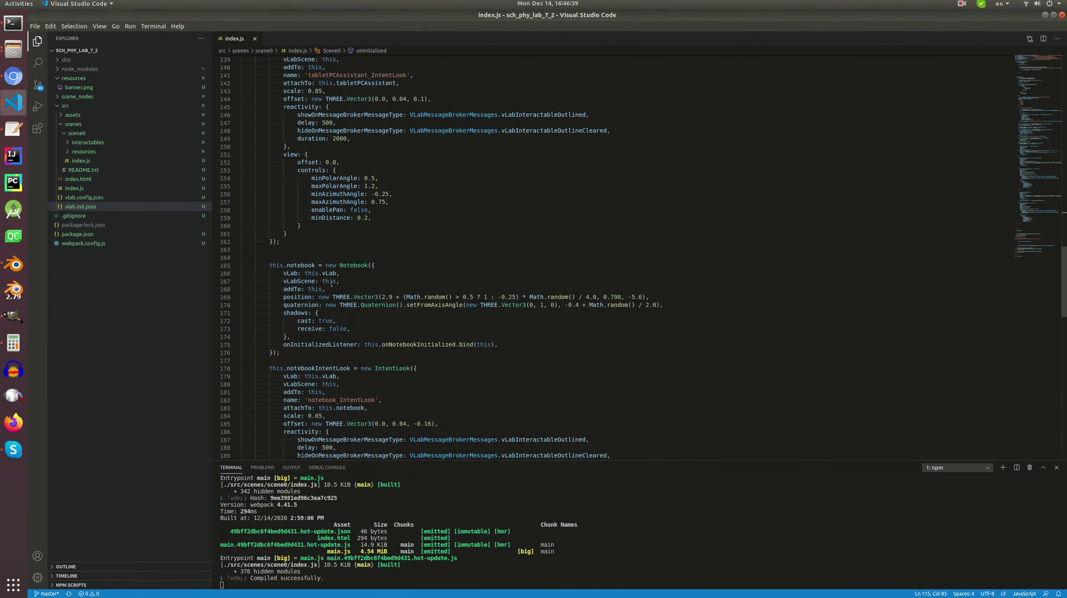
{"action": "scroll", "coordinate": [332, 284], "scroll_direction": "down", "scroll_amount": 2}
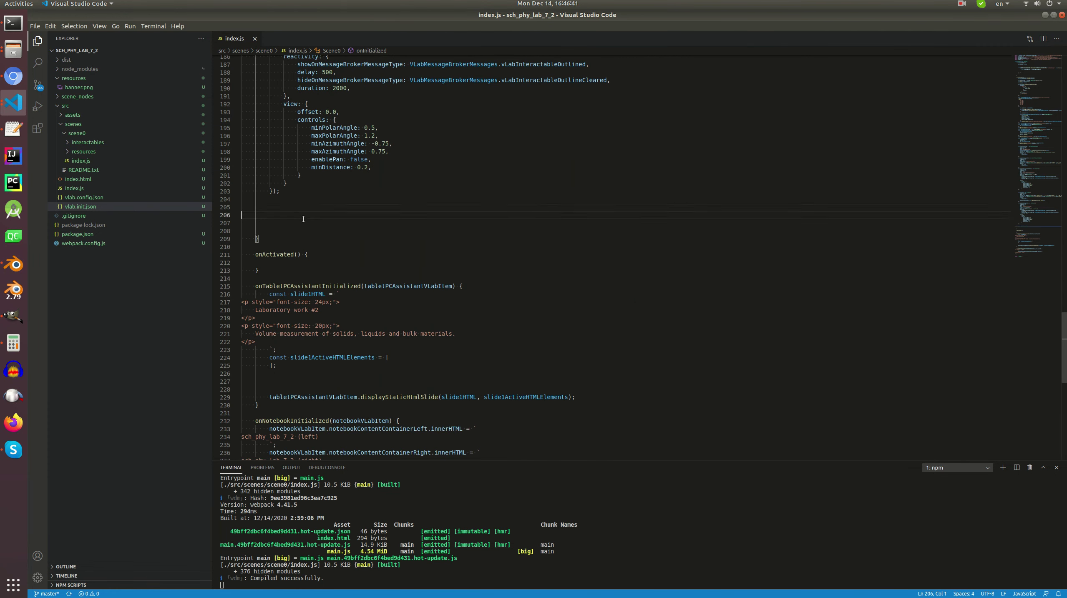
{"action": "left_click", "coordinate": [283, 216]}
{"action": "key", "text": "ctrl+v"}
{"action": "left_click", "coordinate": [315, 222]}
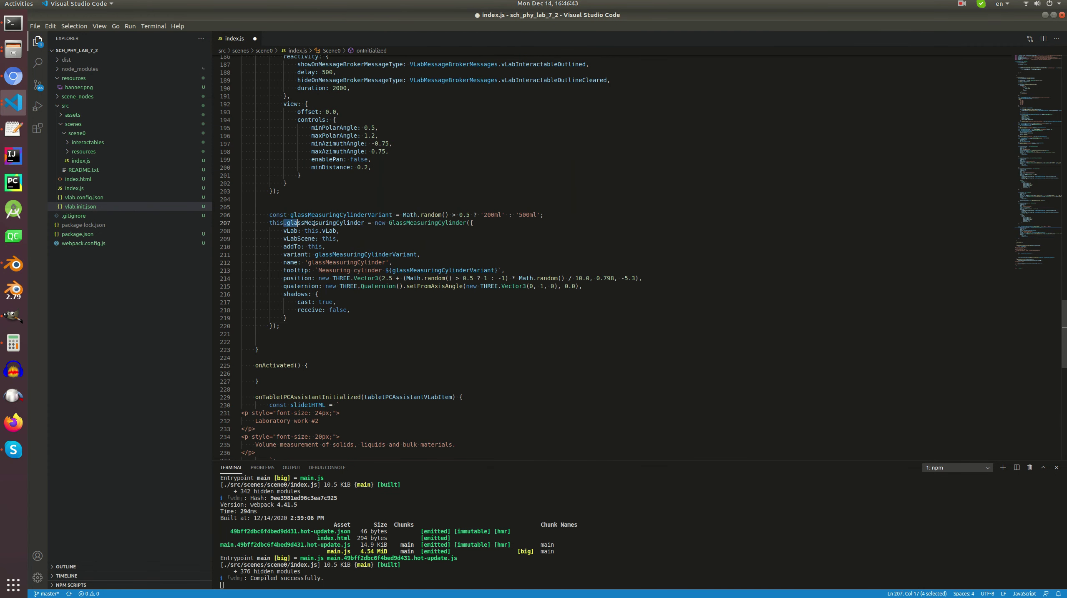
{"action": "left_click", "coordinate": [13, 264]}
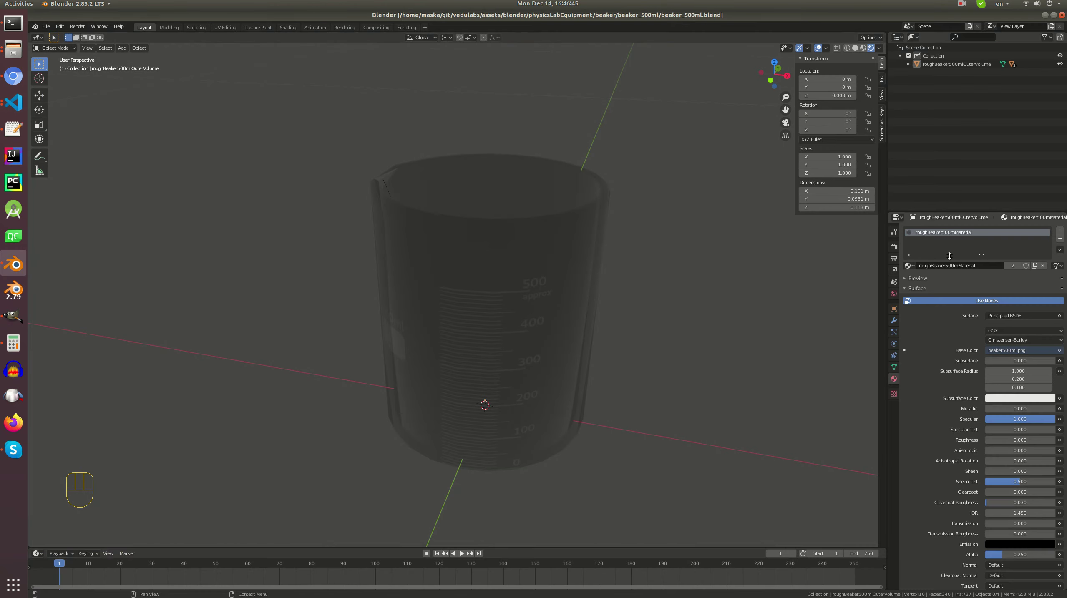
- Rename this.glassMeasuringCylinder to this.roughBeaker500m using the copied Blender material name
{"action": "left_click", "coordinate": [972, 266]}
{"action": "key", "text": "ctrl+c"}
{"action": "key", "text": "alt+Tab"}
{"action": "double_click", "coordinate": [323, 223]}
{"action": "key", "text": "ctrl+v"}
{"action": "key", "text": "BackSpace"}
{"action": "key", "text": "BackSpace"}
{"action": "key", "text": "BackSpace"}
{"action": "key", "text": "BackSpace"}
{"action": "key", "text": "BackSpace"}
{"action": "key", "text": "BackSpace"}
{"action": "key", "text": "BackSpace"}
{"action": "key", "text": "BackSpace"}
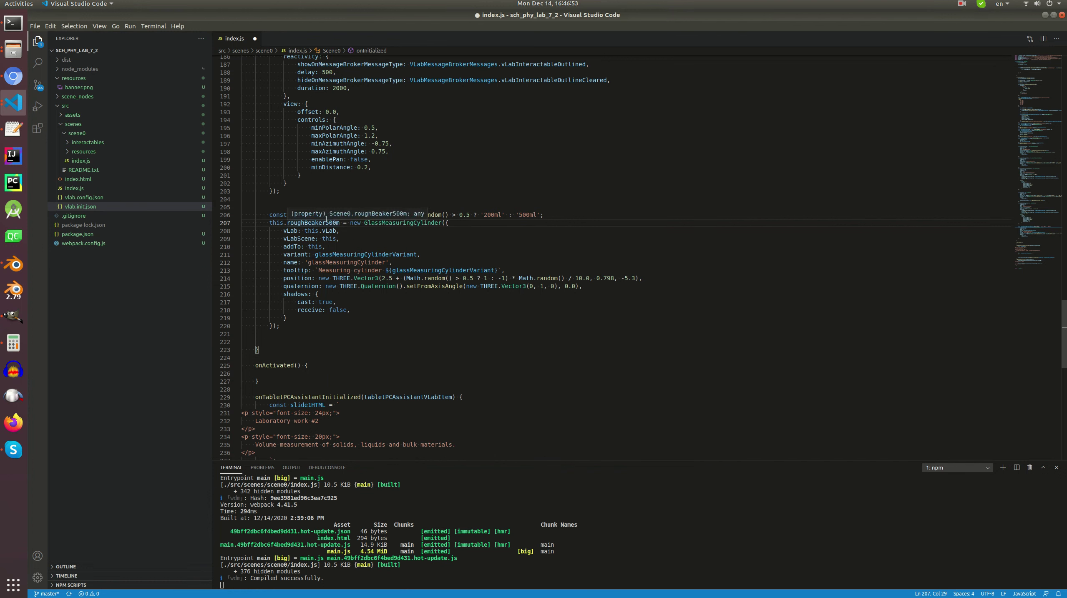
{"action": "double_click", "coordinate": [300, 222]}
- Delete the glassMeasuringCylinderVariant declaration line on line 206
{"action": "left_click_drag", "start_coordinate": [291, 215], "coordinate": [393, 214]}
{"action": "left_click", "coordinate": [468, 217]}
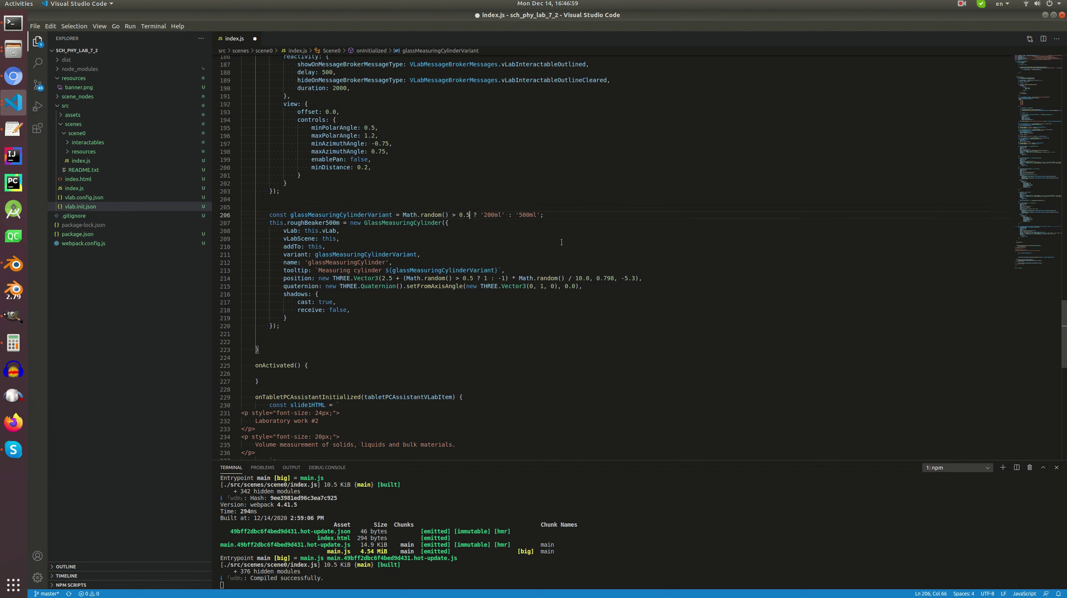
{"action": "key", "text": "ctrl+l"}
{"action": "key", "text": "ctrl+x"}
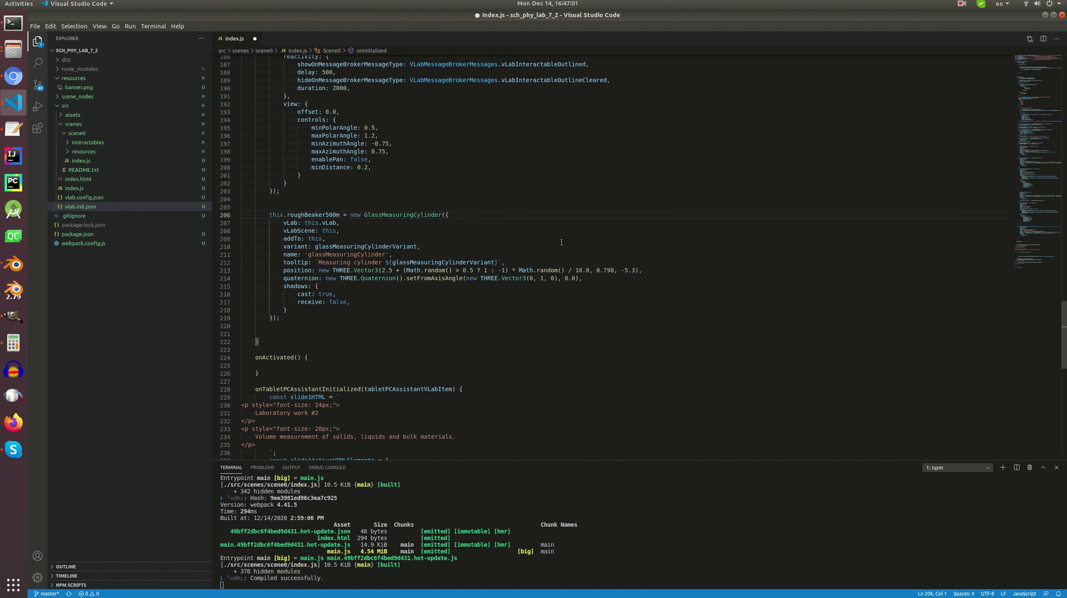
{"action": "double_click", "coordinate": [395, 215]}
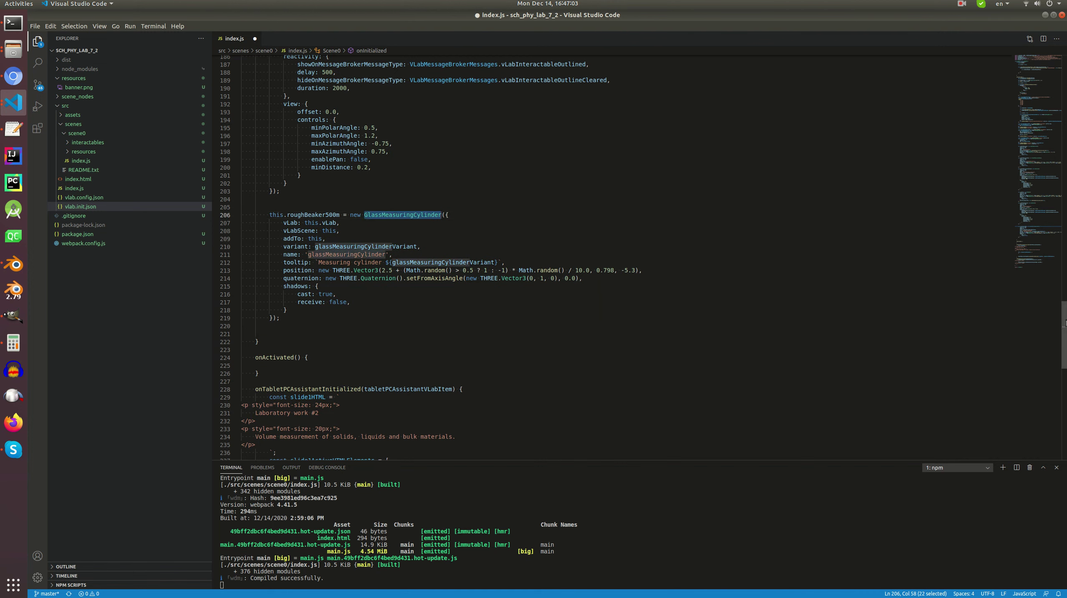
{"action": "scroll", "coordinate": [508, 112], "scroll_direction": "up", "scroll_amount": 20}
{"action": "left_click", "coordinate": [574, 101]}
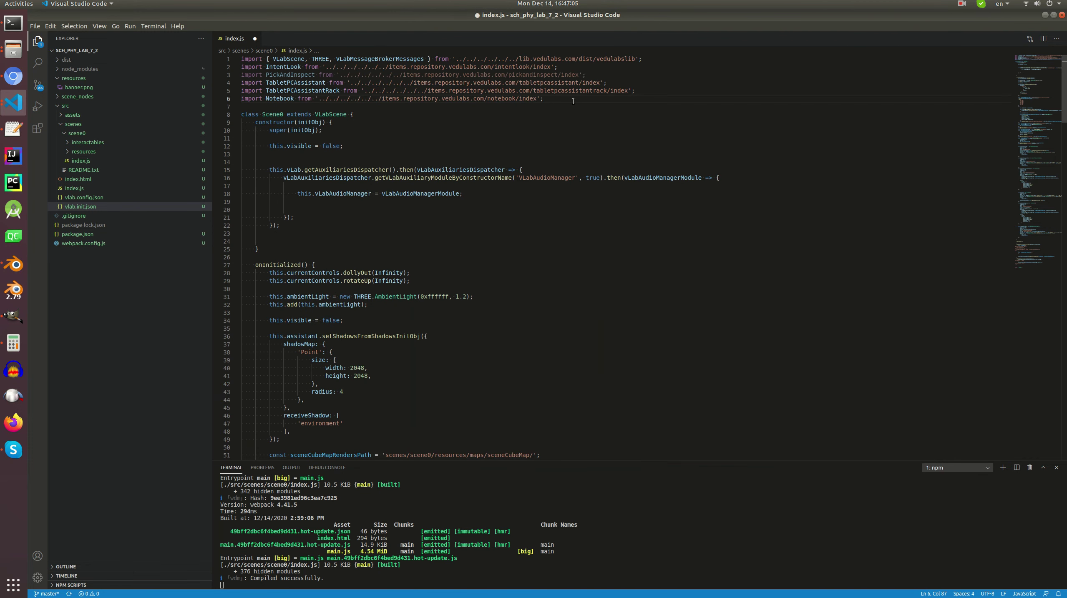
- Duplicate the Notebook import line in index.js and clear the imported name on the copy
{"action": "key", "text": "Up"}
{"action": "key", "text": "shift+Home"}
{"action": "key", "text": "ctrl+c"}
{"action": "key", "text": "End"}
{"action": "key", "text": "Return"}
{"action": "key", "text": "ctrl+v"}
{"action": "key", "text": "Home"}
{"action": "key", "text": "Right"}
{"action": "key", "text": "ctrl+shift+Right"}
{"action": "key", "text": "BackSpace"}
{"action": "key", "text": "ctrl+space"}
{"action": "key", "text": "Escape"}
- Edit the copied import's path, drop the stray letter and return to the name slot
{"action": "key", "text": "End"}
{"action": "key", "text": "Left"}
{"action": "key", "text": "Left"}
{"action": "key", "text": "ctrl+shift+Left"}
{"action": "key", "text": "ctrl+shift+Left"}
{"action": "key", "text": "ctrl+shift+Left"}
{"action": "key", "text": "ctrl+shift+Right"}
{"action": "type", "text": "/"}
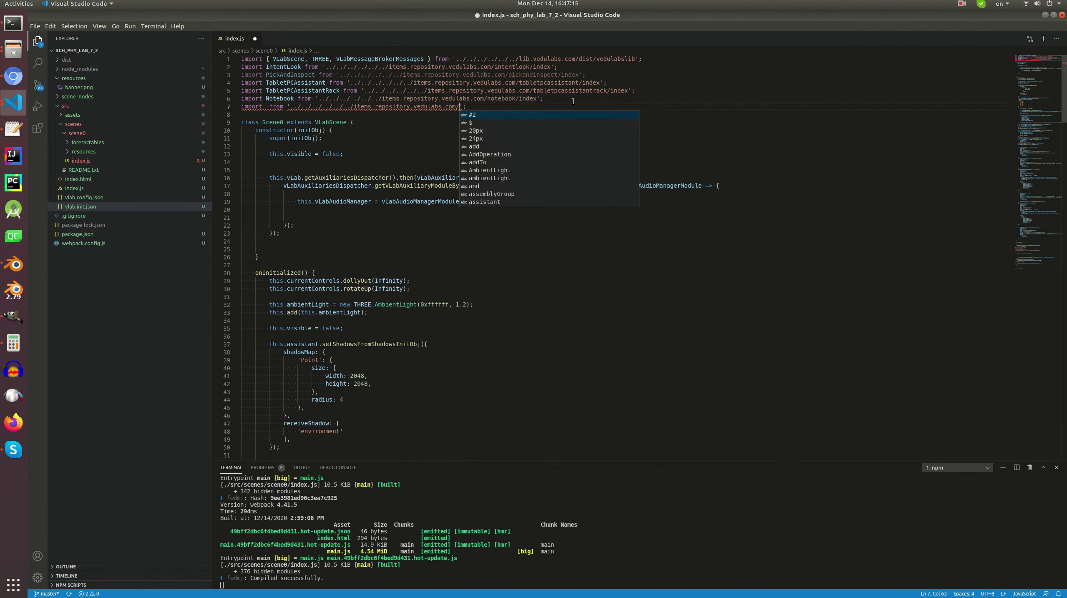
{"action": "type", "text": "r"}
{"action": "key", "text": "BackSpace"}
{"action": "key", "text": "Home"}
{"action": "key", "text": "ctrl+Right"}
{"action": "key", "text": "Right"}
{"action": "key", "text": "Right"}
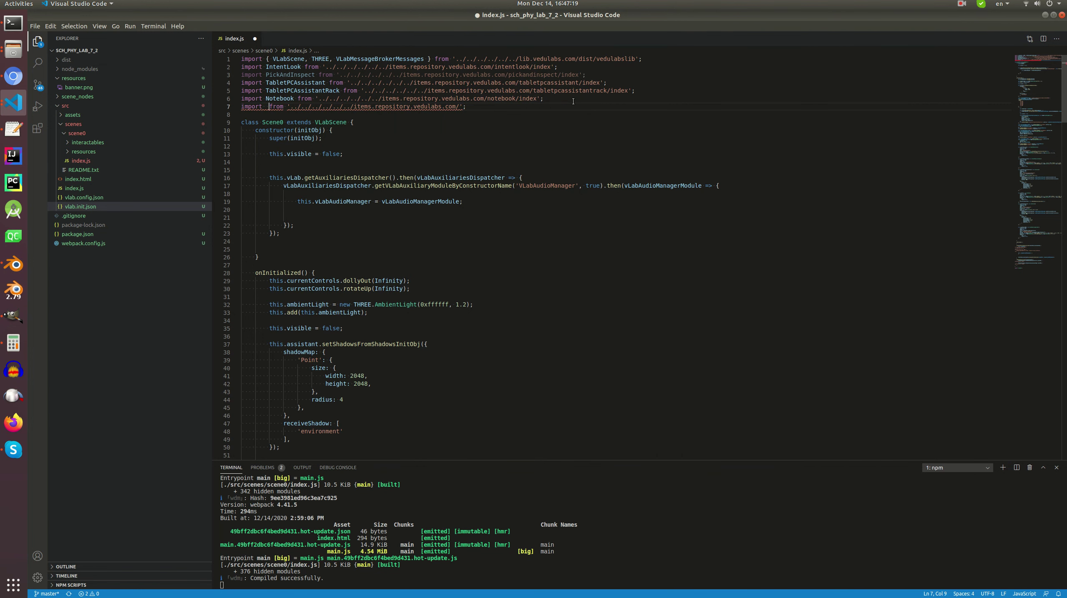
- Copy the Beaker class name from the beaker project and paste it as the imported name
{"action": "left_click", "coordinate": [13, 102]}
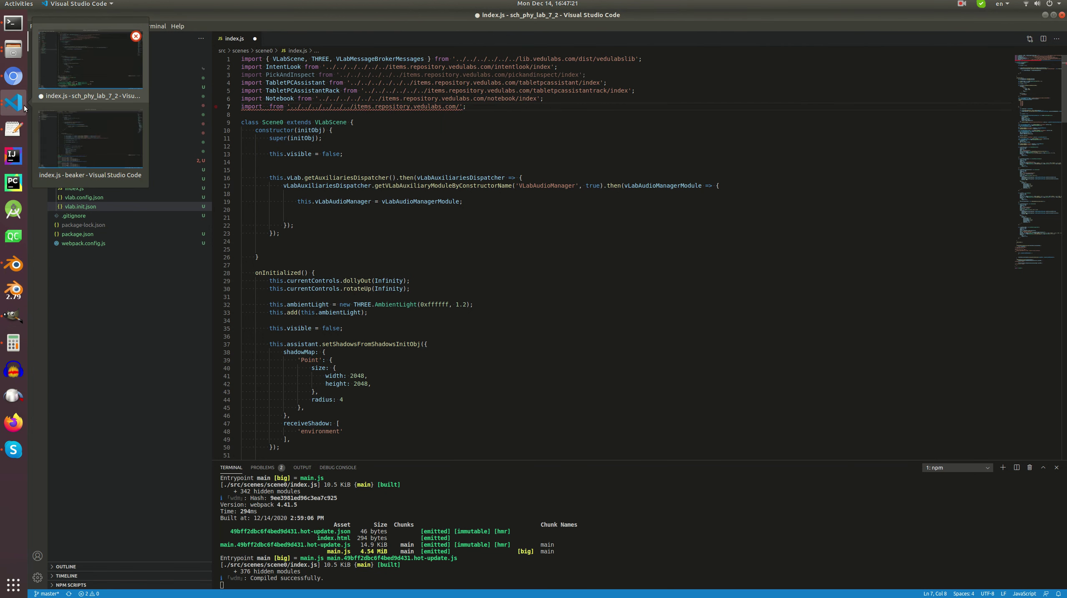
{"action": "left_click", "coordinate": [91, 143]}
{"action": "scroll", "coordinate": [1041, 179], "scroll_direction": "up", "scroll_amount": 6}
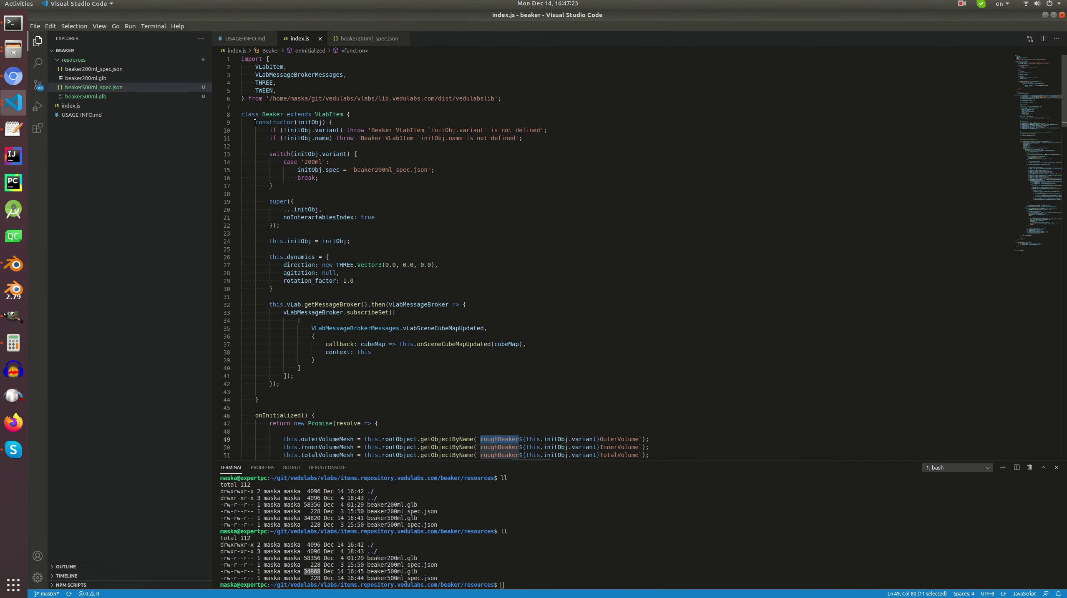
{"action": "double_click", "coordinate": [273, 114]}
{"action": "key", "text": "ctrl+c"}
{"action": "key", "text": "alt+Tab"}
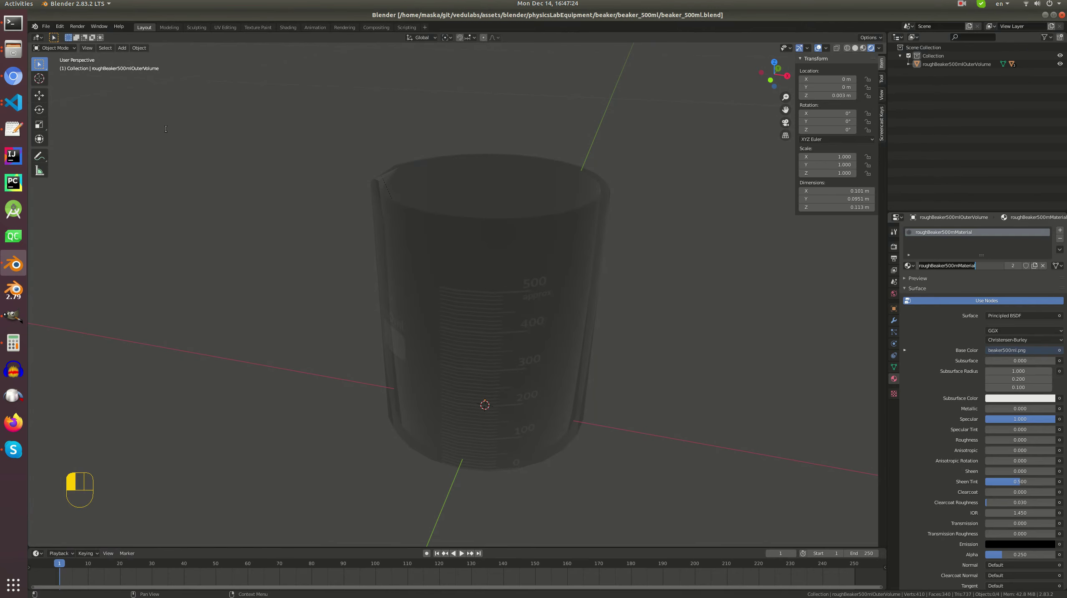
{"action": "left_click", "coordinate": [13, 103]}
{"action": "left_click", "coordinate": [62, 130]}
{"action": "key", "text": "ctrl+v"}
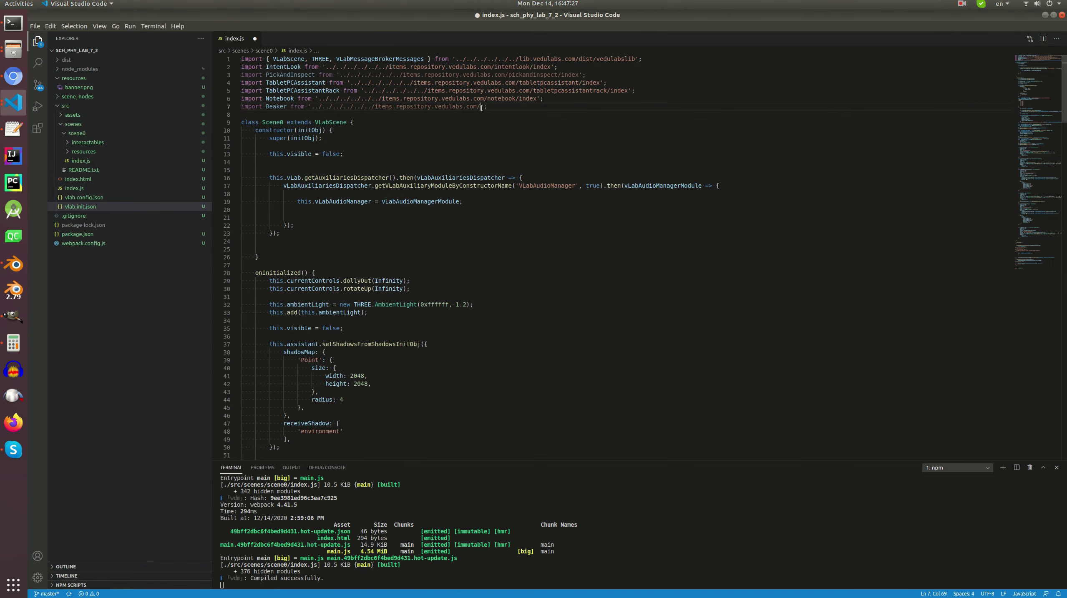
- Complete the import path to beaker/index and select the Beaker name for reuse
{"action": "left_click", "coordinate": [480, 106]}
{"action": "key", "text": "ctrl+space"}
{"action": "key", "text": "Return"}
{"action": "key", "text": "Return"}
{"action": "double_click", "coordinate": [285, 107]}
{"action": "key", "text": "ctrl+c"}
{"action": "left_click_drag", "start_coordinate": [1064, 92], "coordinate": [528, 336]}
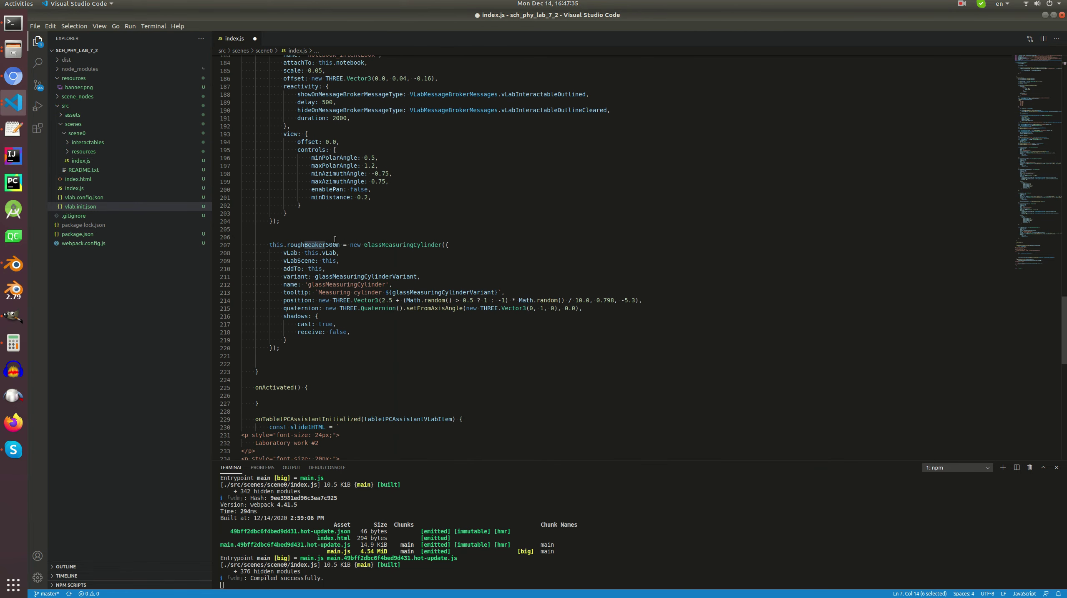
- Replace GlassMeasuringCylinder with Beaker and set the variant to '500ml'
{"action": "double_click", "coordinate": [382, 243]}
{"action": "key", "text": "ctrl+v"}
{"action": "left_click_drag", "start_coordinate": [286, 245], "coordinate": [307, 245]}
{"action": "type", "text": "b"}
{"action": "left_click", "coordinate": [351, 245]}
{"action": "left_click", "coordinate": [358, 277]}
{"action": "double_click", "coordinate": [358, 277]}
{"action": "key", "text": "BackSpace"}
{"action": "type", "text": "'500ml"}
- Name the item beaker500m and change the tooltip to 'Measuring beaker 500ml'
{"action": "key", "text": "Down"}
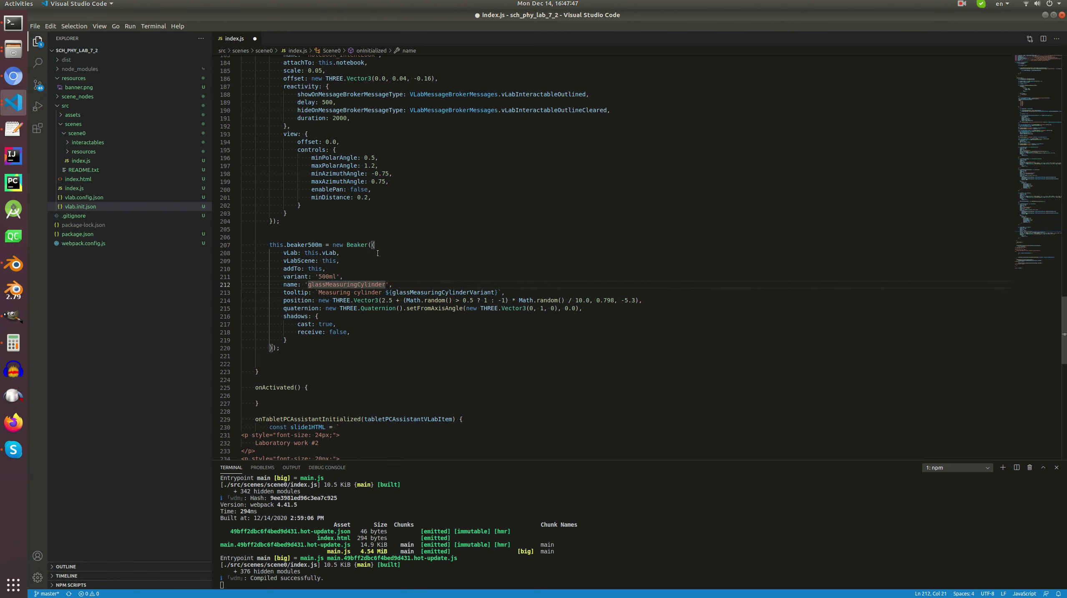
{"action": "double_click", "coordinate": [313, 244]}
{"action": "key", "text": "ctrl+c"}
{"action": "double_click", "coordinate": [348, 285]}
{"action": "key", "text": "ctrl+v"}
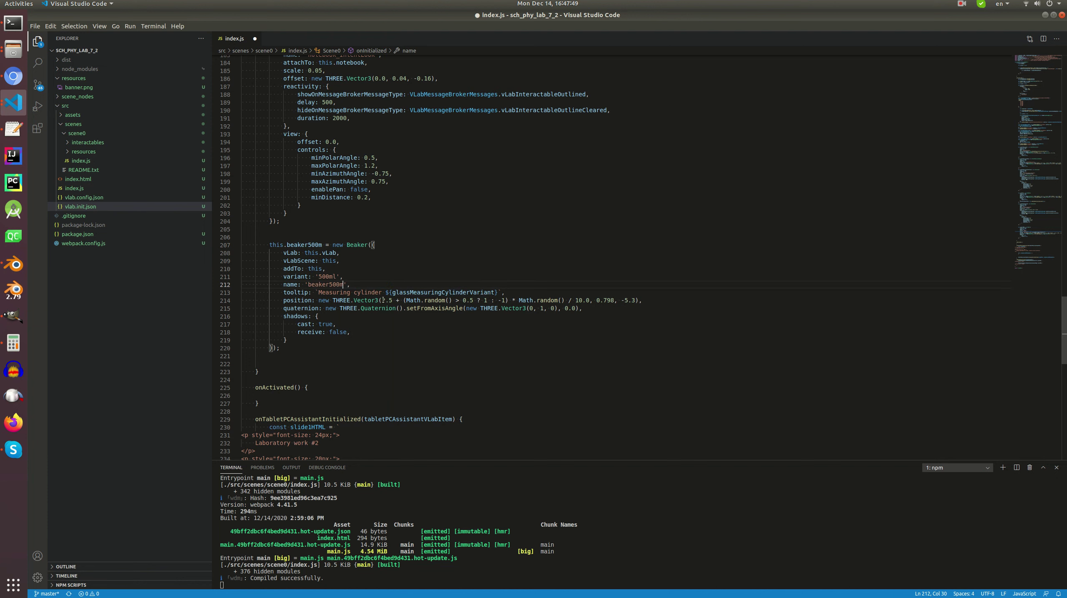
{"action": "double_click", "coordinate": [337, 292]}
{"action": "double_click", "coordinate": [371, 293]}
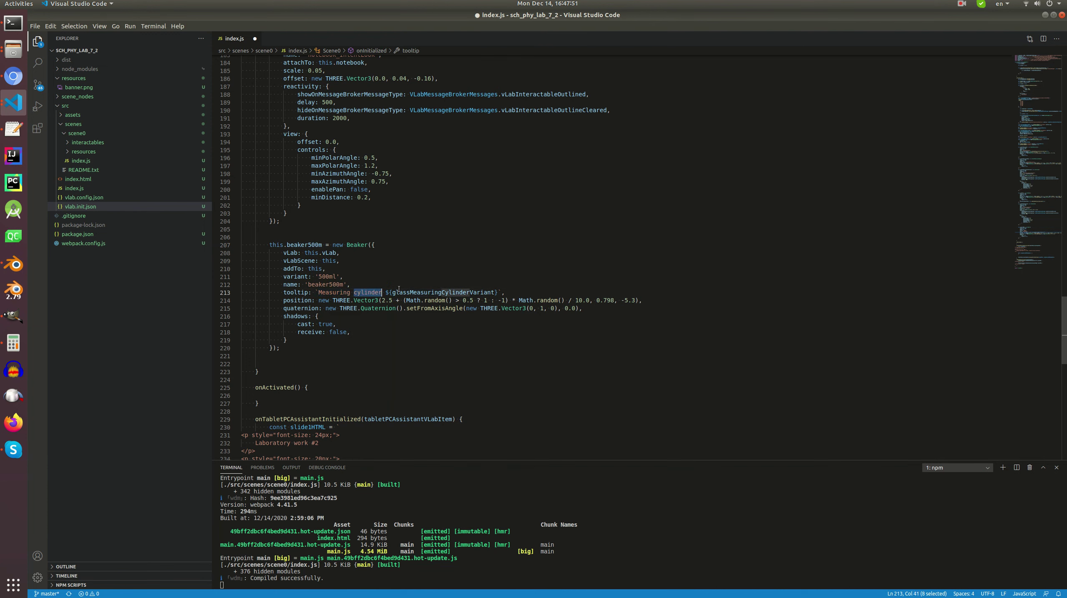
{"action": "type", "text": "beaker"}
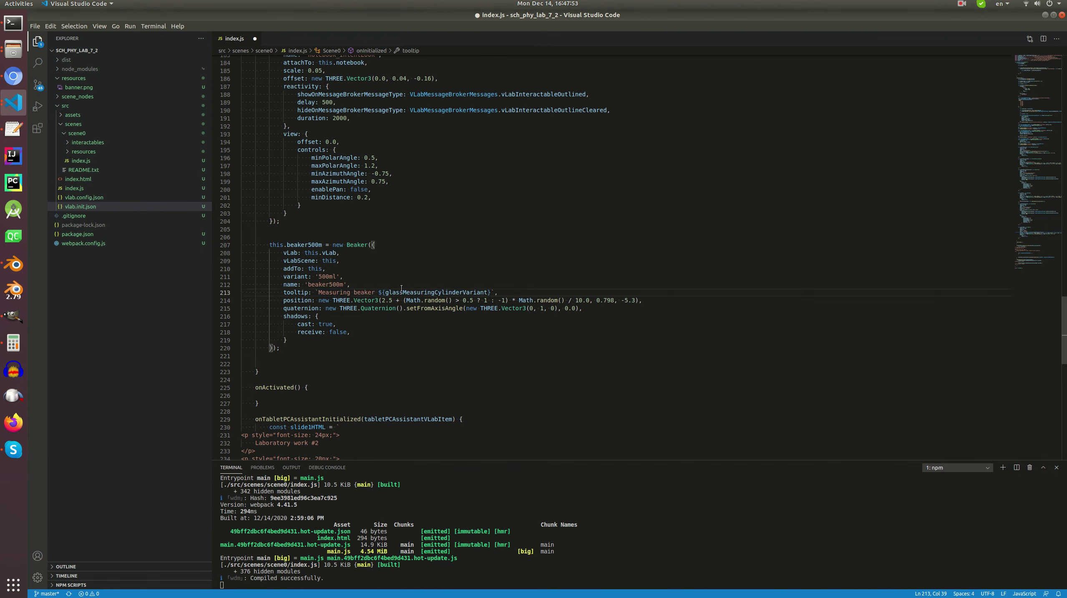
{"action": "key", "text": "shift+End"}
{"action": "key", "text": "shift+Left"}
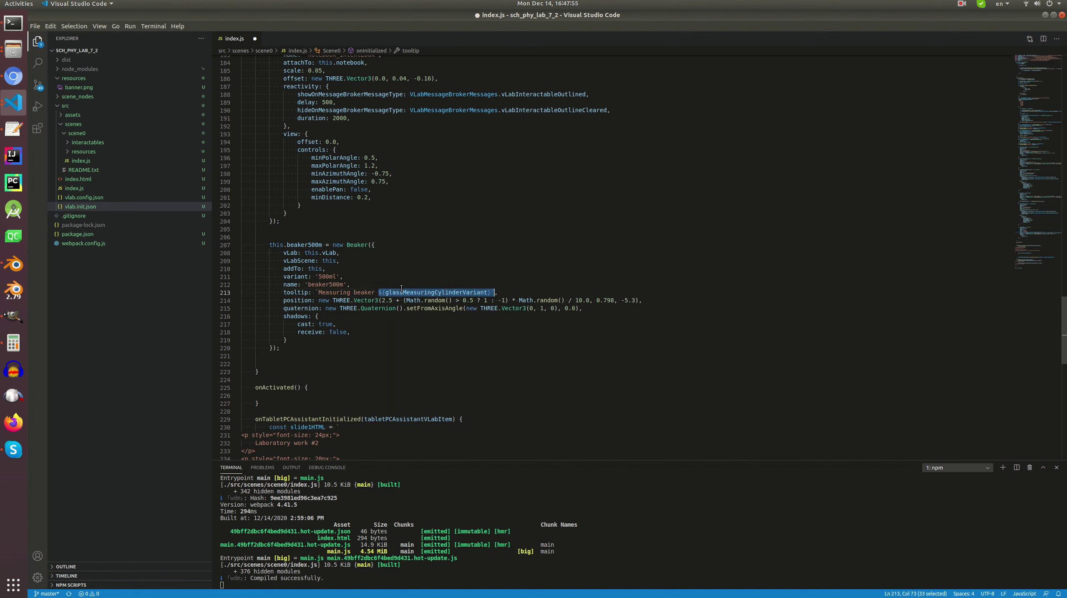
{"action": "type", "text": "500ml"}
- Change the x position from 2.5 to 2.85 and save index.js
{"action": "key", "text": "Down"}
{"action": "key", "text": "Left"}
{"action": "key", "text": "Left"}
{"action": "key", "text": "Left"}
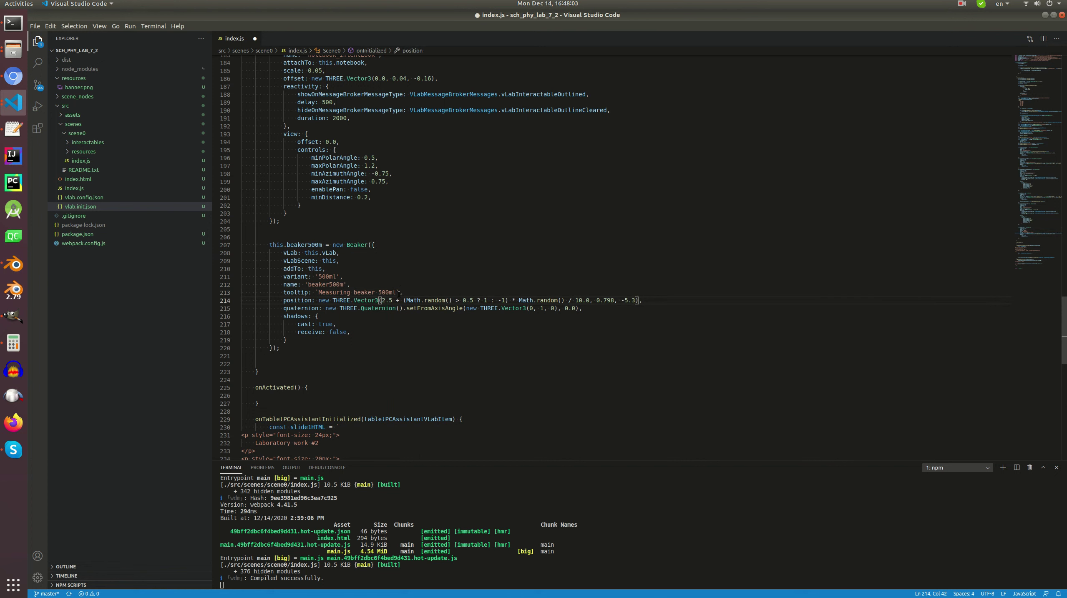
{"action": "left_click_drag", "start_coordinate": [381, 301], "coordinate": [495, 299]}
{"action": "left_click", "coordinate": [569, 301]}
{"action": "double_click", "coordinate": [634, 300]}
{"action": "left_click_drag", "start_coordinate": [382, 300], "coordinate": [393, 301]}
{"action": "type", "text": "2.85"}
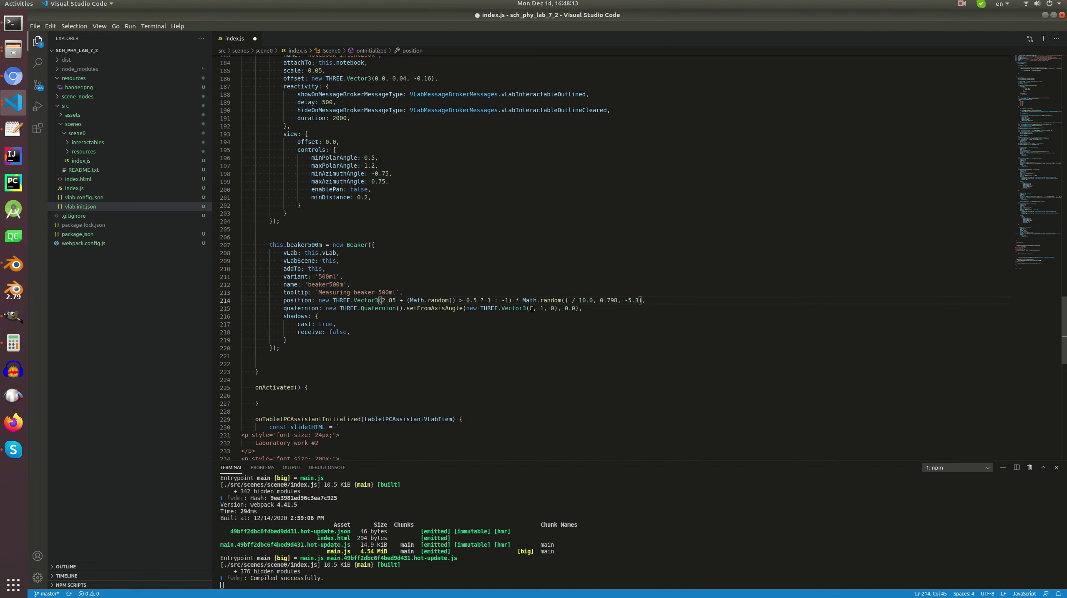
{"action": "left_click", "coordinate": [370, 324]}
{"action": "key", "text": "ctrl+s"}
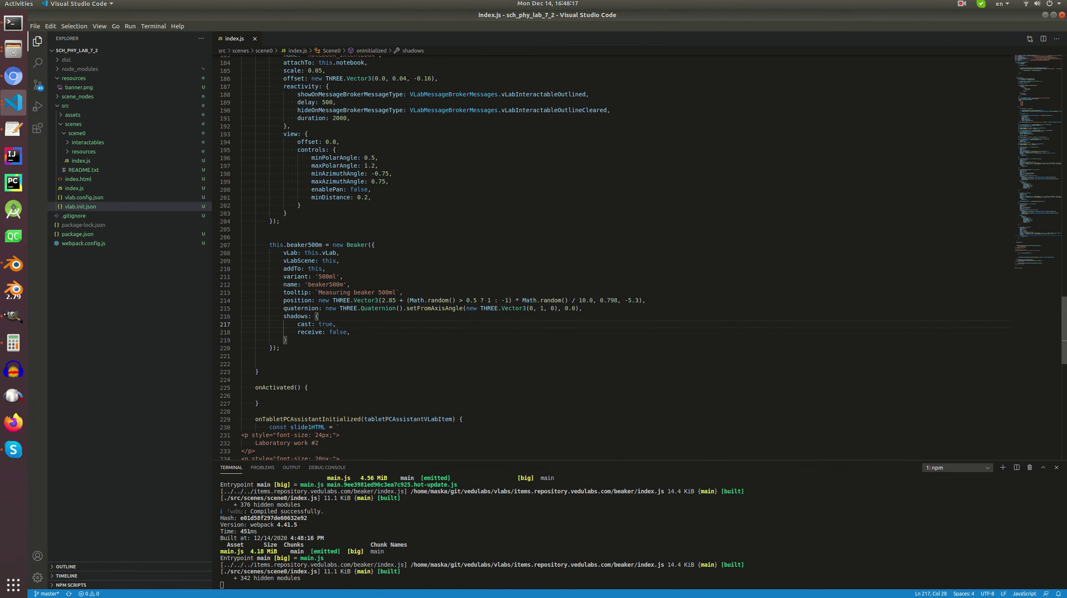
{"action": "scroll", "coordinate": [796, 101], "scroll_direction": "up", "scroll_amount": 20}
{"action": "left_click", "coordinate": [14, 103]}
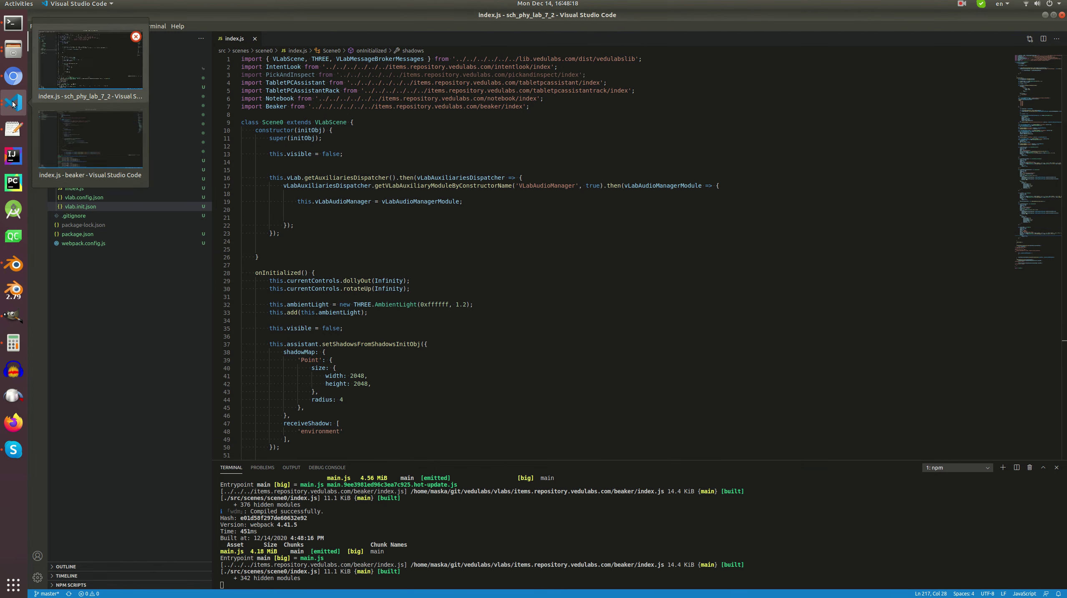
- Check the lab's console in Chromium, which shows a Beaker spec 404, then return to the editor
{"action": "left_click", "coordinate": [72, 142]}
{"action": "left_click", "coordinate": [14, 77]}
{"action": "left_click", "coordinate": [81, 29]}
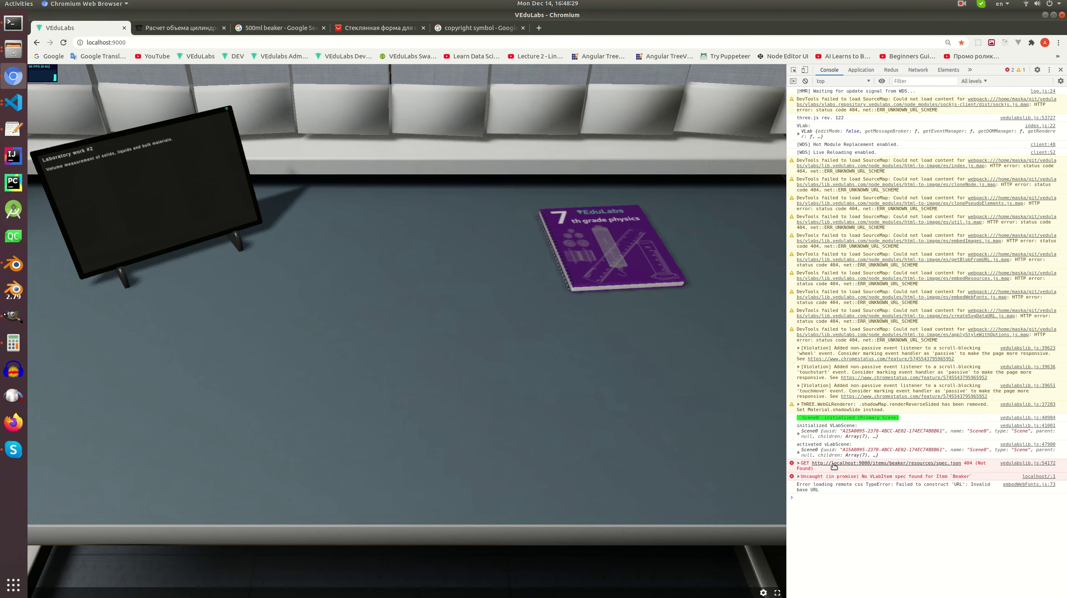
{"action": "key", "text": "alt+Tab"}
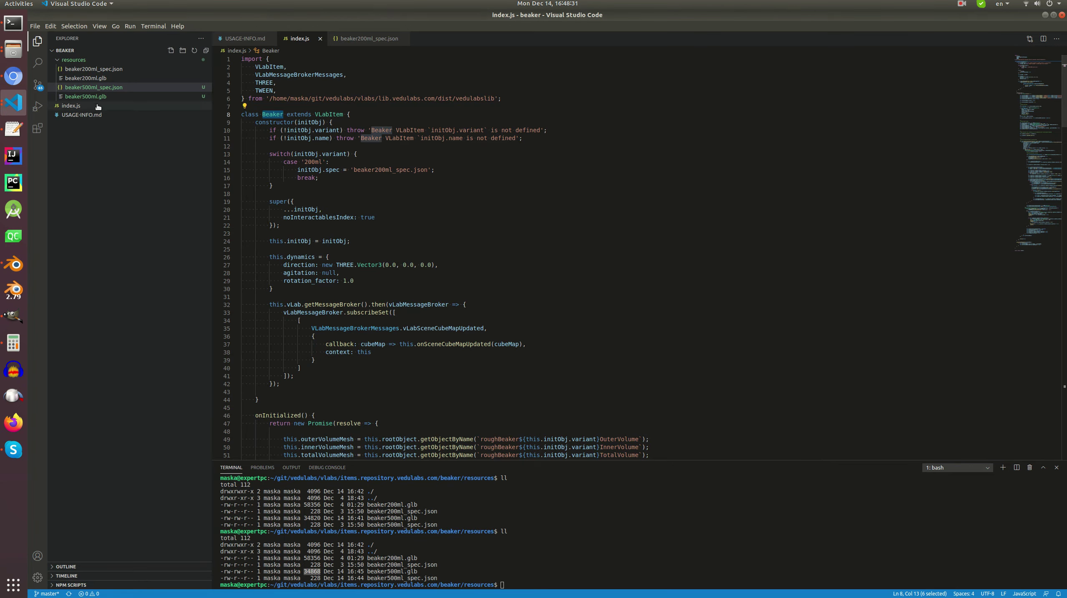
- Open USAGE-INFO.md and paste a duplicate of the beaker200ml block below it
{"action": "left_click", "coordinate": [90, 116]}
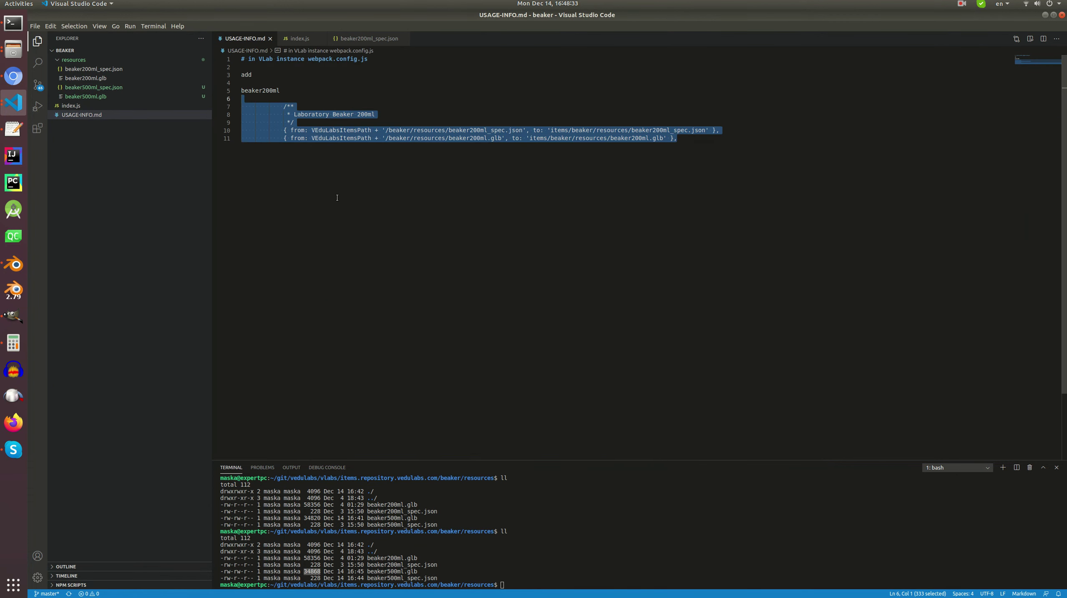
{"action": "left_click", "coordinate": [529, 146]}
{"action": "left_click_drag", "start_coordinate": [681, 137], "coordinate": [174, 93]}
{"action": "key", "text": "ctrl+c"}
{"action": "left_click", "coordinate": [690, 141]}
{"action": "key", "text": "Return"}
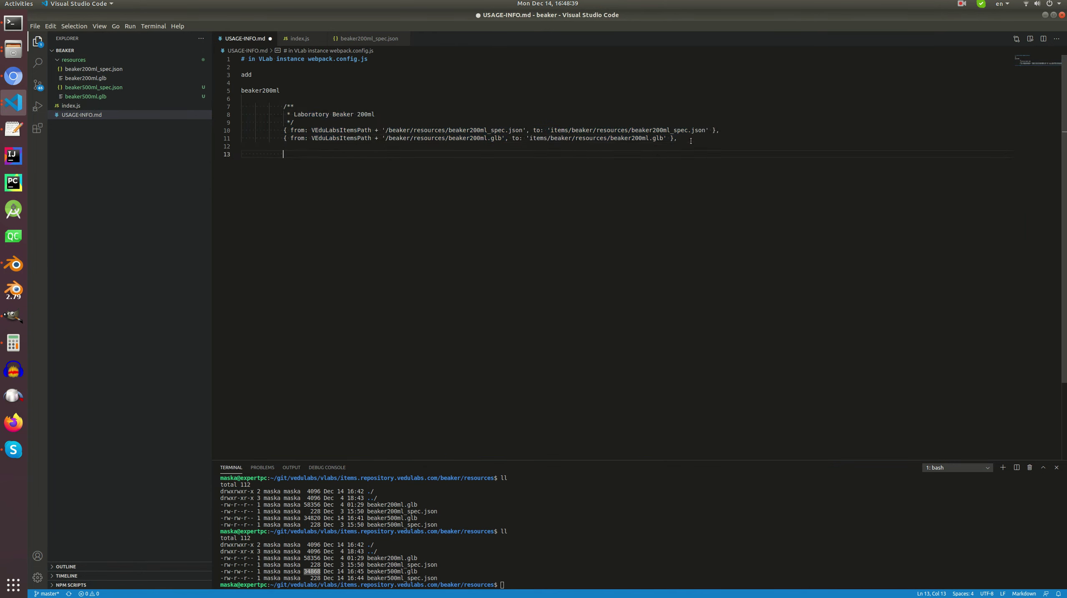
{"action": "key", "text": "Return"}
{"action": "key", "text": "ctrl+v"}
{"action": "key", "text": "Up"}
{"action": "key", "text": "Up"}
{"action": "key", "text": "Up"}
{"action": "key", "text": "Up"}
{"action": "key", "text": "Up"}
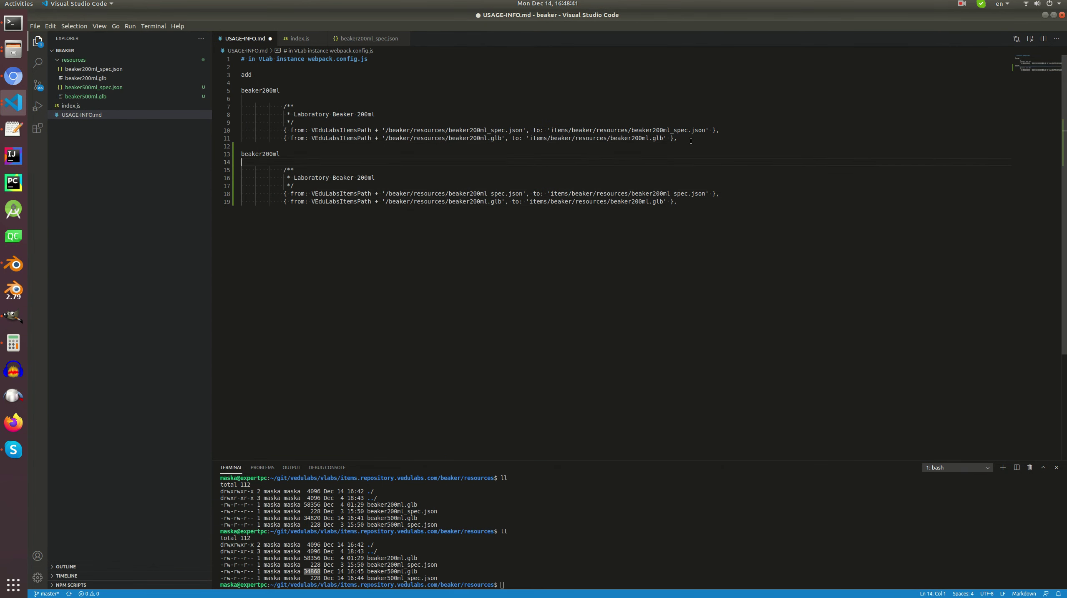
- Change 200ml to 500ml in the copied block's heading and comment line
{"action": "key", "text": "Up"}
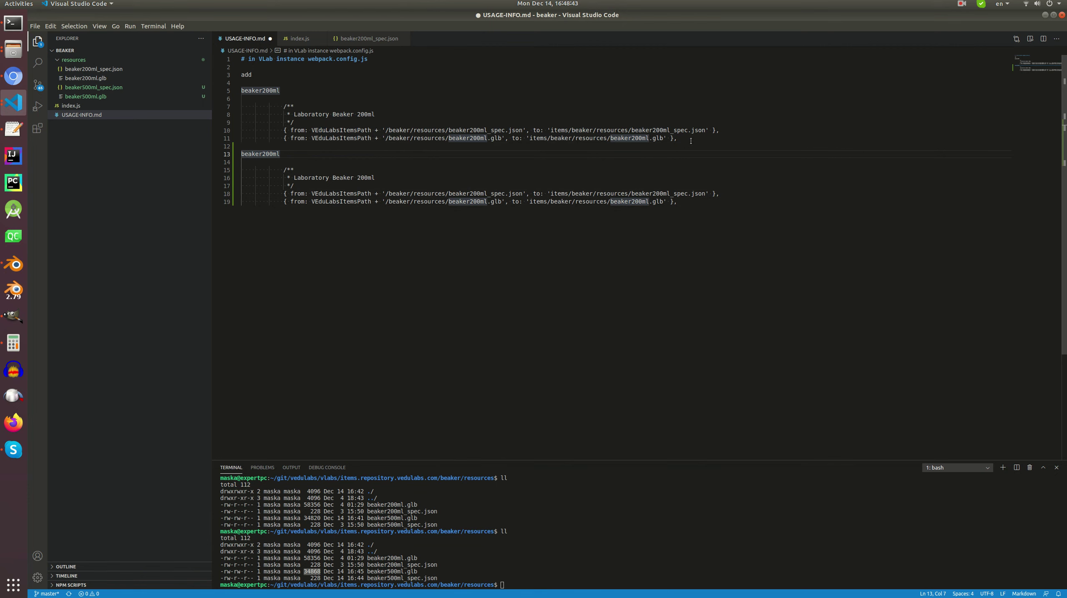
{"action": "key", "text": "Delete"}
{"action": "type", "text": "5"}
{"action": "key", "text": "Down"}
{"action": "key", "text": "Down"}
{"action": "key", "text": "Down"}
{"action": "key", "text": "ctrl+Right"}
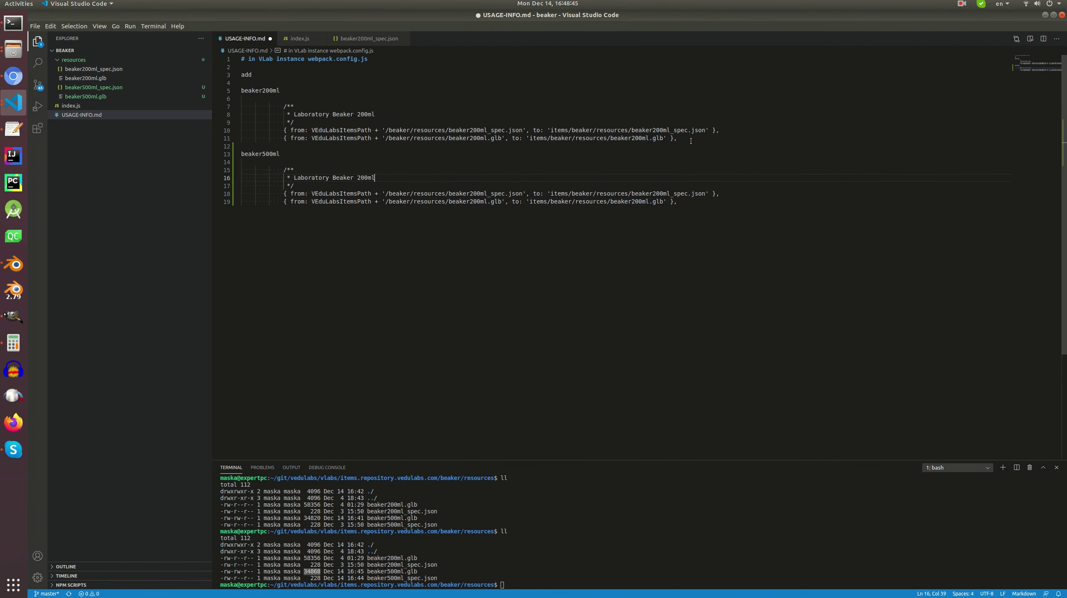
{"action": "key", "text": "BackSpace"}
{"action": "type", "text": "5"}
- Rename the source spec and glb files in the copy entries to beaker500ml
{"action": "key", "text": "Down"}
{"action": "key", "text": "Down"}
{"action": "key", "text": "Right"}
{"action": "key", "text": "Right"}
{"action": "key", "text": "Right"}
{"action": "key", "text": "Right"}
{"action": "key", "text": "Right"}
{"action": "key", "text": "Right"}
{"action": "key", "text": "Right"}
{"action": "key", "text": "Right"}
{"action": "key", "text": "Right"}
{"action": "key", "text": "Right"}
{"action": "key", "text": "Right"}
{"action": "key", "text": "Delete"}
{"action": "type", "text": "5"}
{"action": "key", "text": "Down"}
{"action": "key", "text": "BackSpace"}
{"action": "type", "text": "5"}
{"action": "key", "text": "Up"}
{"action": "key", "text": "End"}
{"action": "key", "text": "Left"}
- Update both destination paths to 500ml, save, and select the new beaker500ml block
{"action": "key", "text": "Left"}
{"action": "key", "text": "Left"}
{"action": "key", "text": "Left"}
{"action": "key", "text": "Left"}
{"action": "key", "text": "Left"}
{"action": "key", "text": "Left"}
{"action": "key", "text": "Delete"}
{"action": "type", "text": "5"}
{"action": "key", "text": "Down"}
{"action": "key", "text": "Left"}
{"action": "key", "text": "Left"}
{"action": "key", "text": "Left"}
{"action": "key", "text": "Delete"}
{"action": "type", "text": "5"}
{"action": "key", "text": "ctrl+s"}
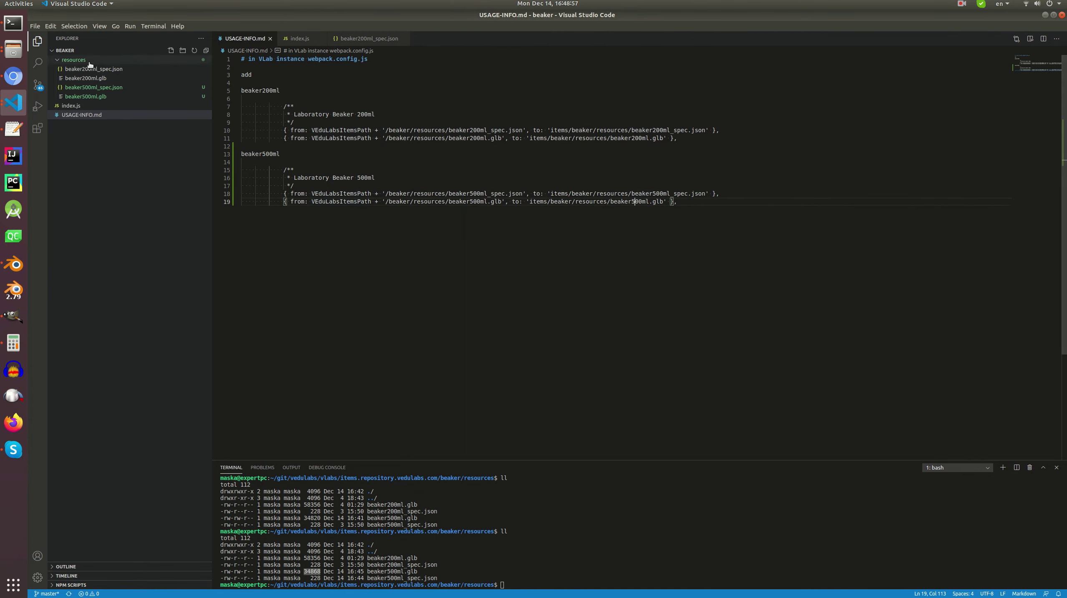
{"action": "left_click_drag", "start_coordinate": [676, 201], "coordinate": [185, 170]}
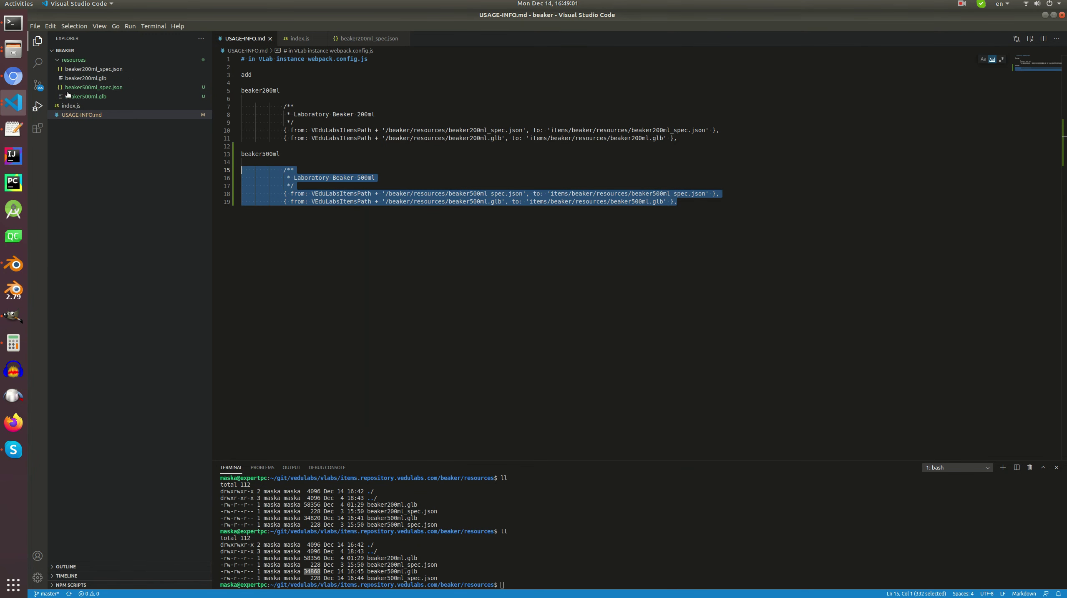
{"action": "left_click", "coordinate": [13, 102]}
{"action": "left_click", "coordinate": [89, 138]}
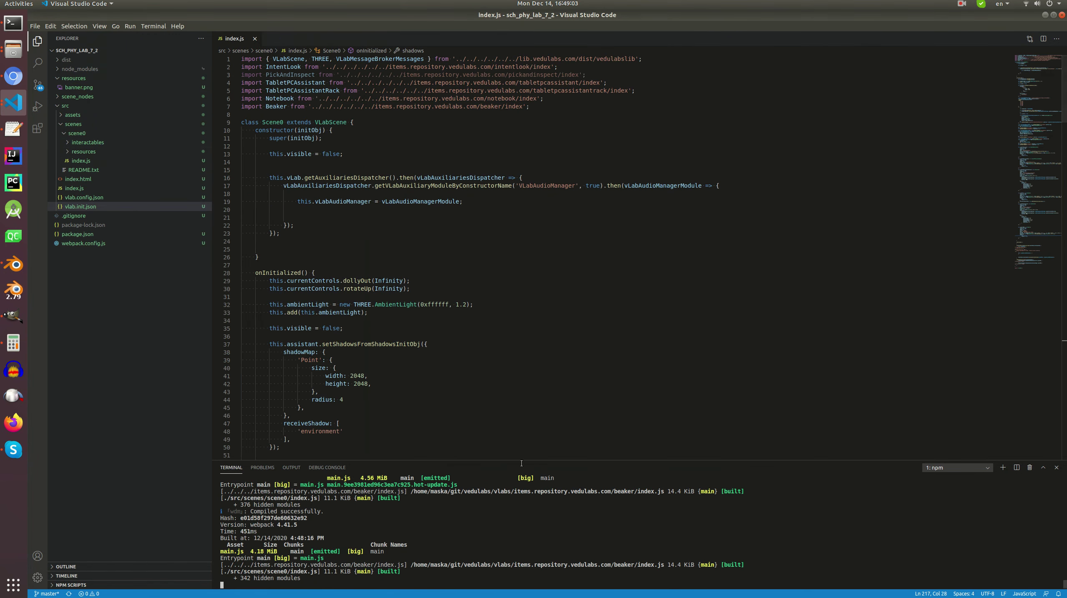
- Paste the beaker500ml copy entries into webpack.config.js, save, and restart the dev server
{"action": "key", "text": "ctrl+c"}
{"action": "left_click", "coordinate": [83, 243]}
{"action": "scroll", "coordinate": [485, 325], "scroll_direction": "down", "scroll_amount": 2}
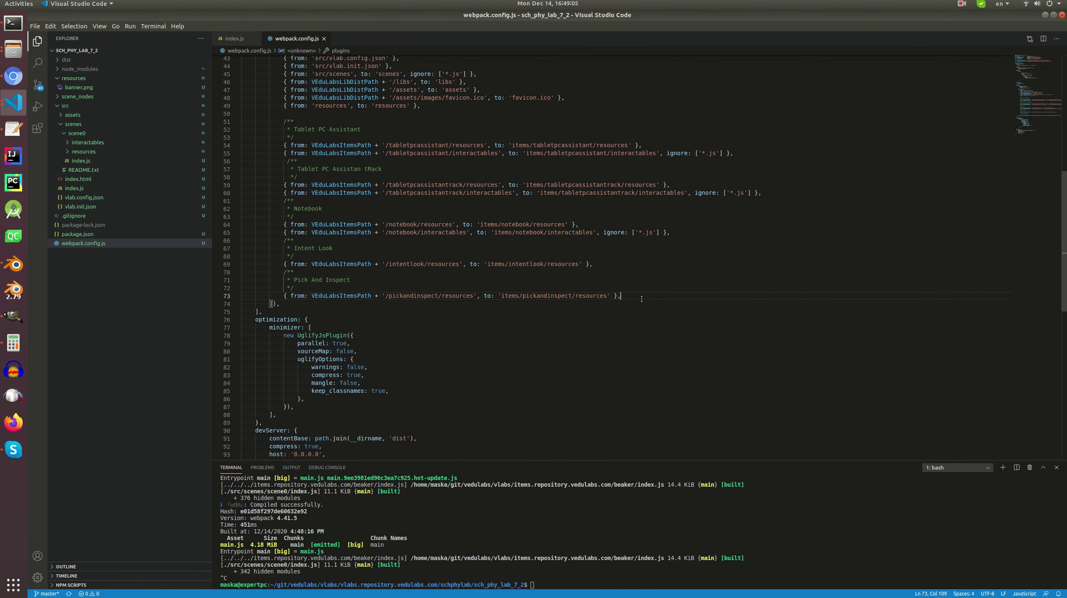
{"action": "key", "text": "Return"}
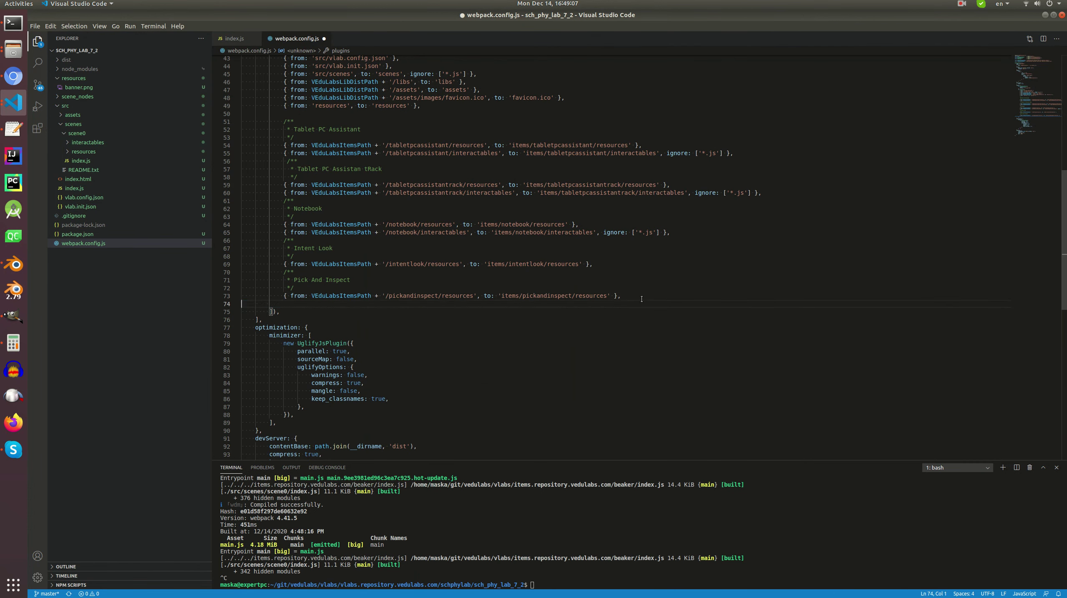
{"action": "key", "text": "ctrl+v"}
{"action": "key", "text": "ctrl+s"}
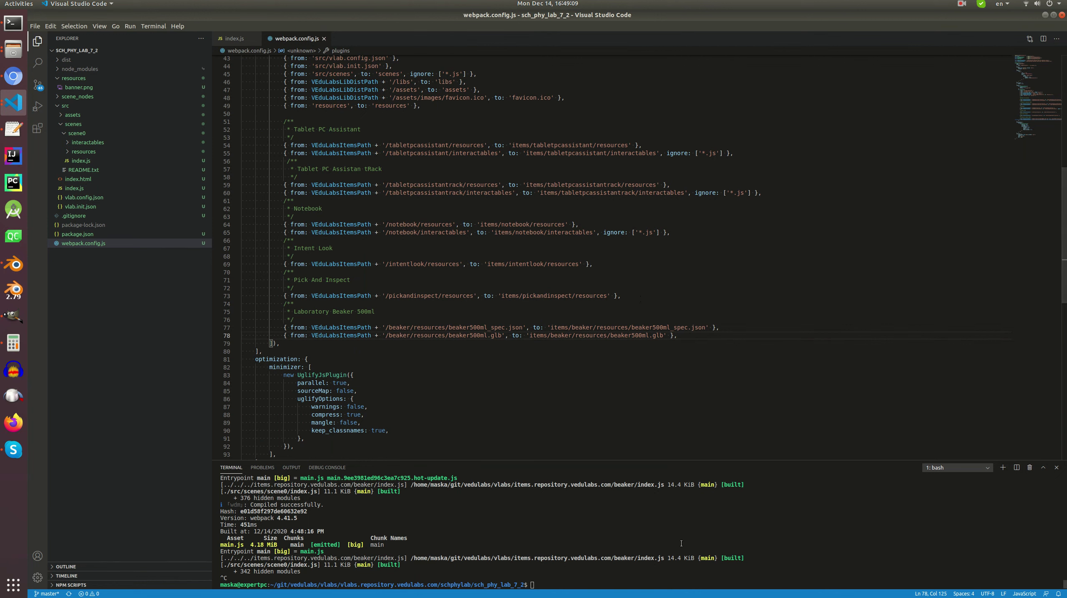
{"action": "left_click", "coordinate": [680, 543]}
{"action": "key", "text": "Up"}
{"action": "key", "text": "Return"}
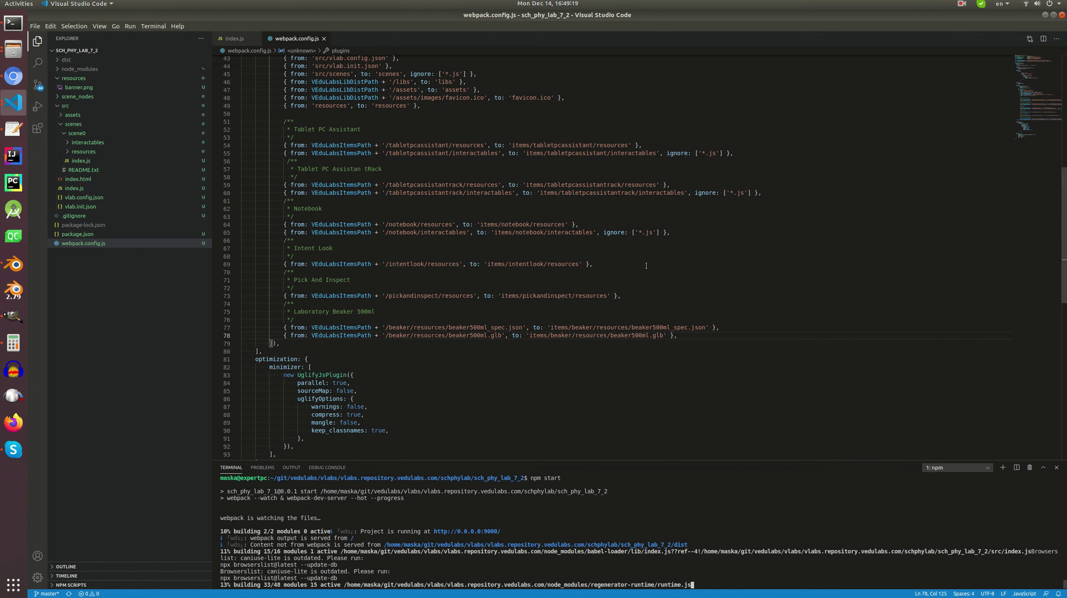
- Review the beaker500m block in the scene's index.js and bring up the lab in Chromium
{"action": "left_click", "coordinate": [234, 38]}
{"action": "scroll", "coordinate": [586, 252], "scroll_direction": "down", "scroll_amount": 20}
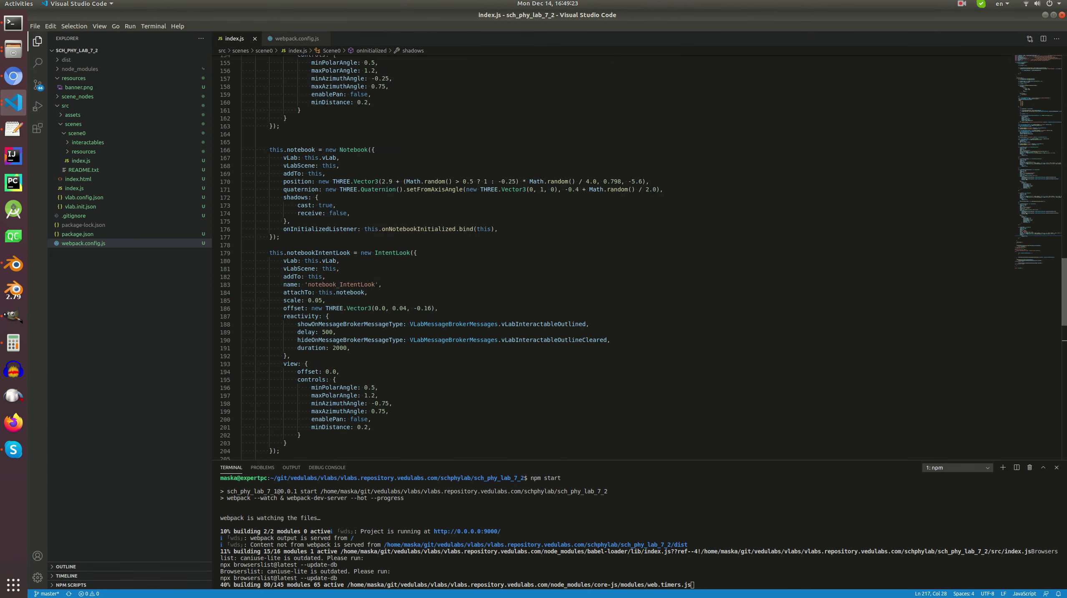
{"action": "scroll", "coordinate": [612, 258], "scroll_direction": "down", "scroll_amount": 2}
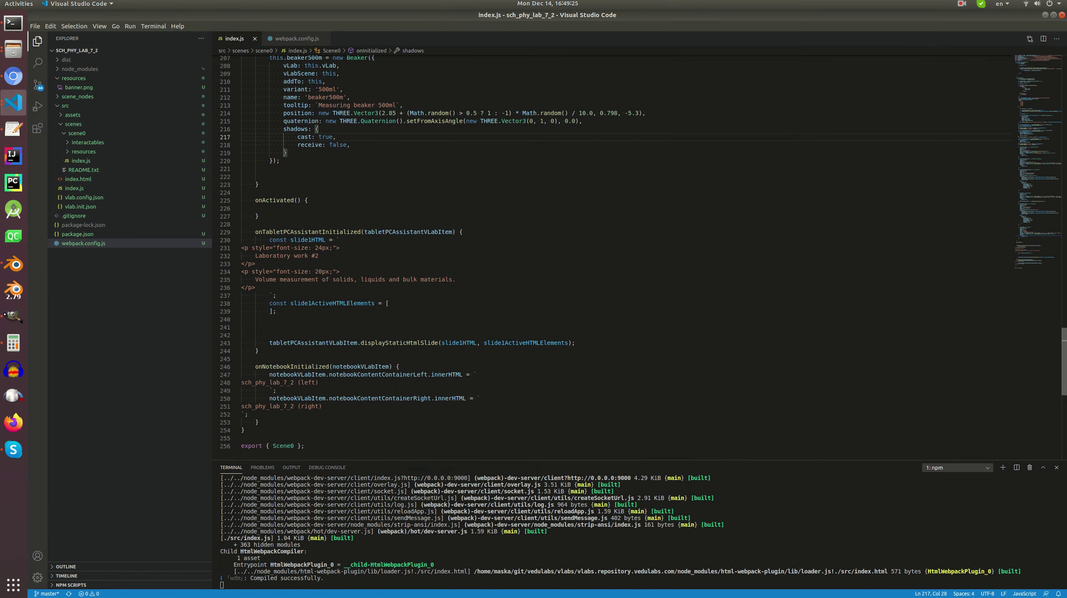
{"action": "left_click", "coordinate": [13, 76]}
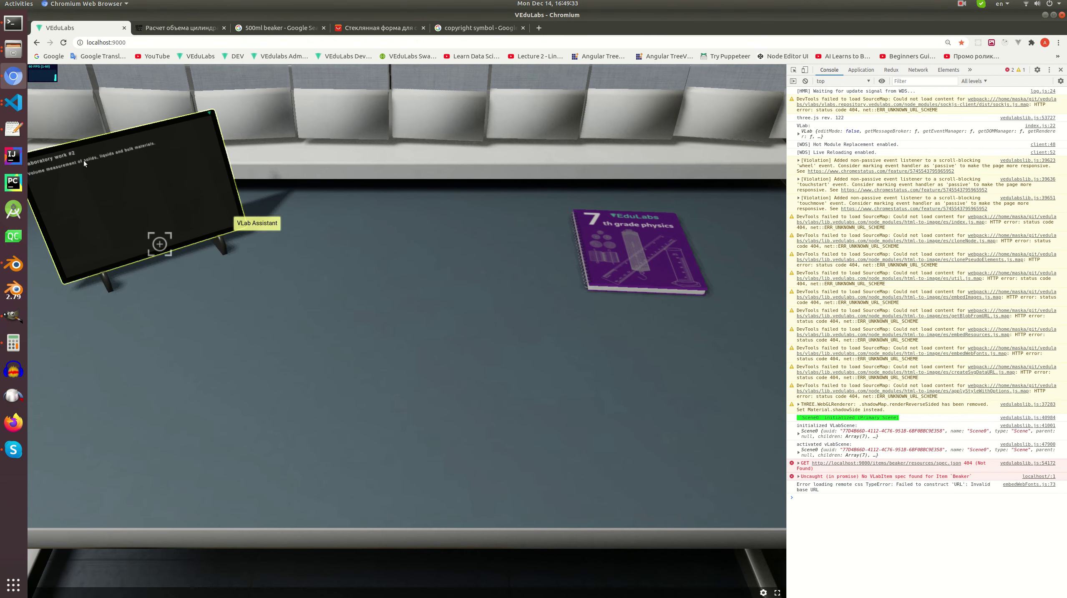
- Delete the dist build folder in the sch_phy_lab_7_2 project
{"action": "left_click", "coordinate": [8, 105]}
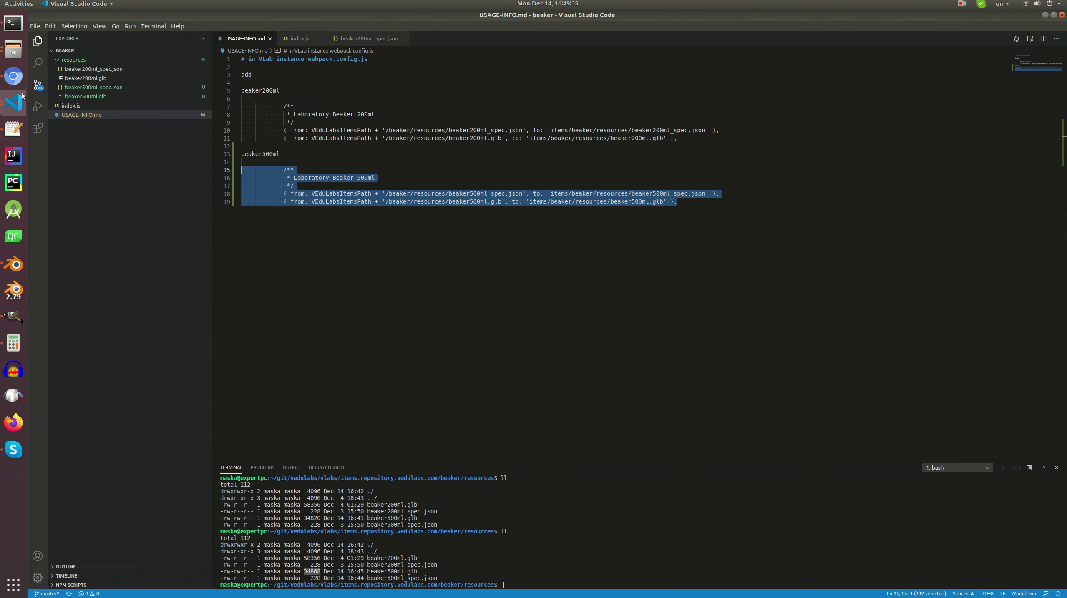
{"action": "left_click", "coordinate": [65, 129]}
{"action": "left_click", "coordinate": [67, 60]}
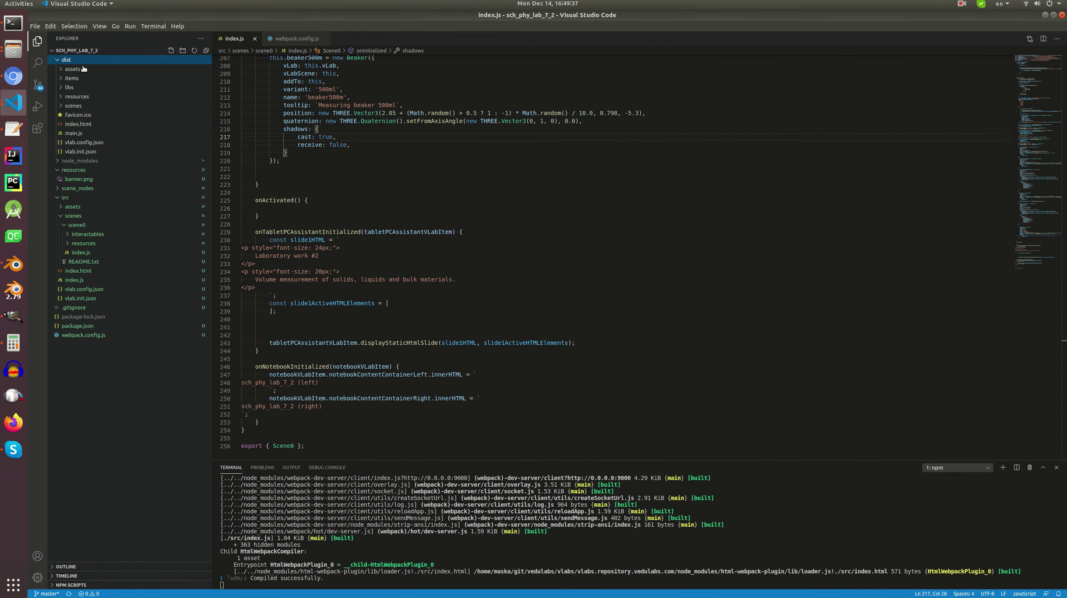
{"action": "right_click", "coordinate": [83, 79]}
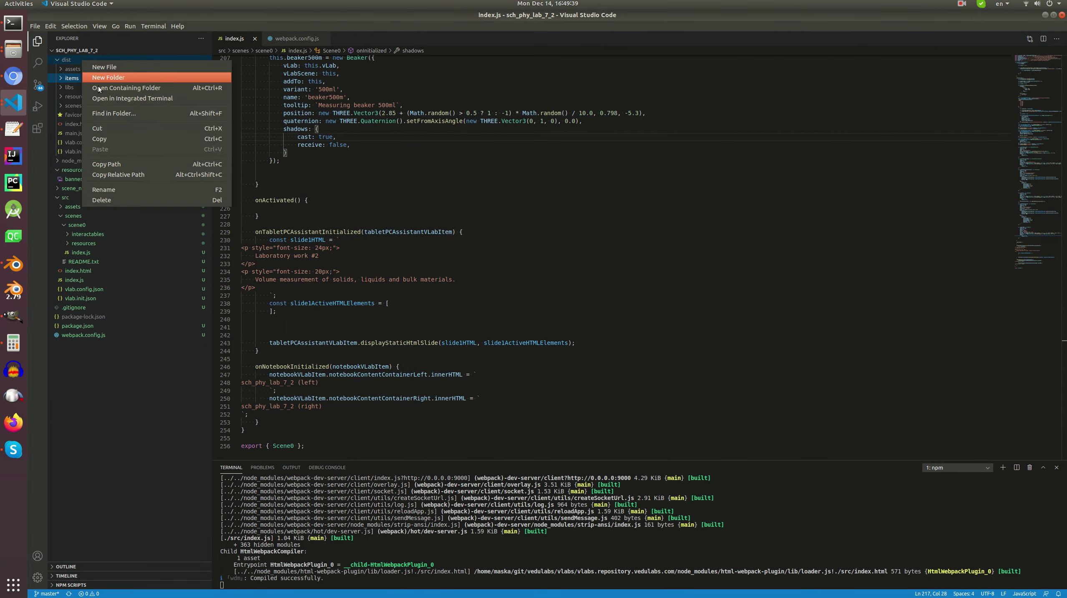
{"action": "left_click", "coordinate": [117, 201]}
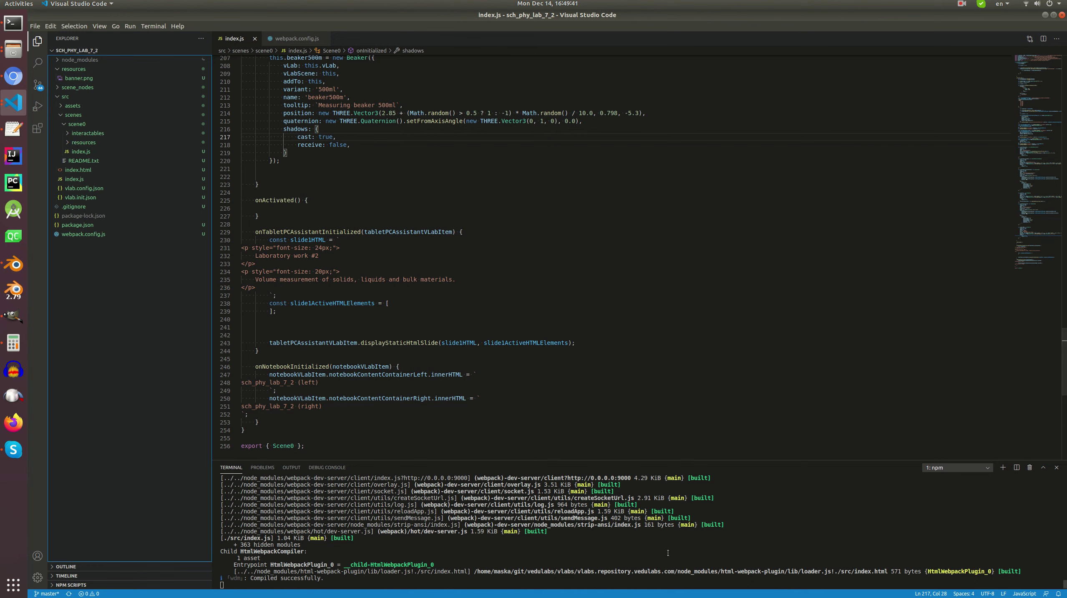
- Stop and rerun npm start in the terminal, checking the webpack config meanwhile
{"action": "left_click", "coordinate": [625, 545]}
{"action": "key", "text": "ctrl+c"}
{"action": "key", "text": "Up"}
{"action": "key", "text": "Return"}
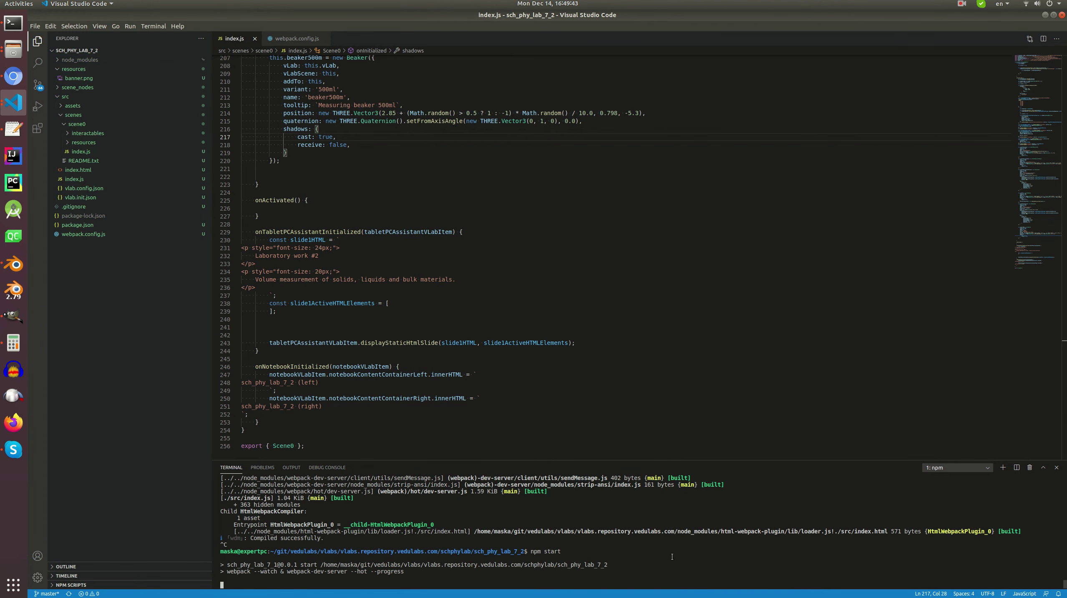
{"action": "left_click", "coordinate": [83, 234]}
{"action": "scroll", "coordinate": [463, 286], "scroll_direction": "down", "scroll_amount": 5}
{"action": "scroll", "coordinate": [463, 286], "scroll_direction": "up", "scroll_amount": 3}
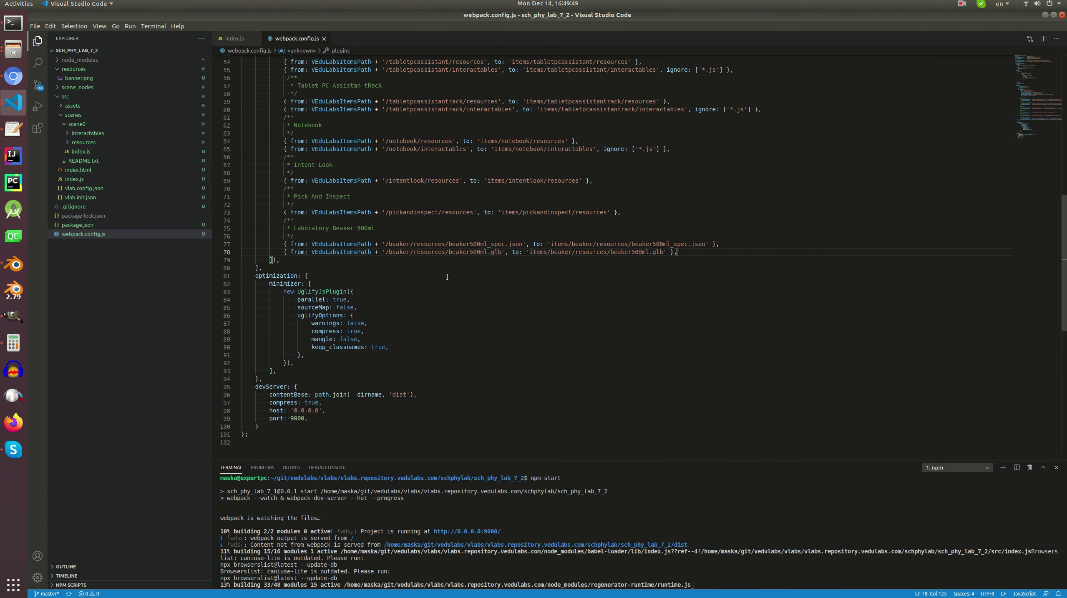
{"action": "scroll", "coordinate": [447, 277], "scroll_direction": "up", "scroll_amount": 2}
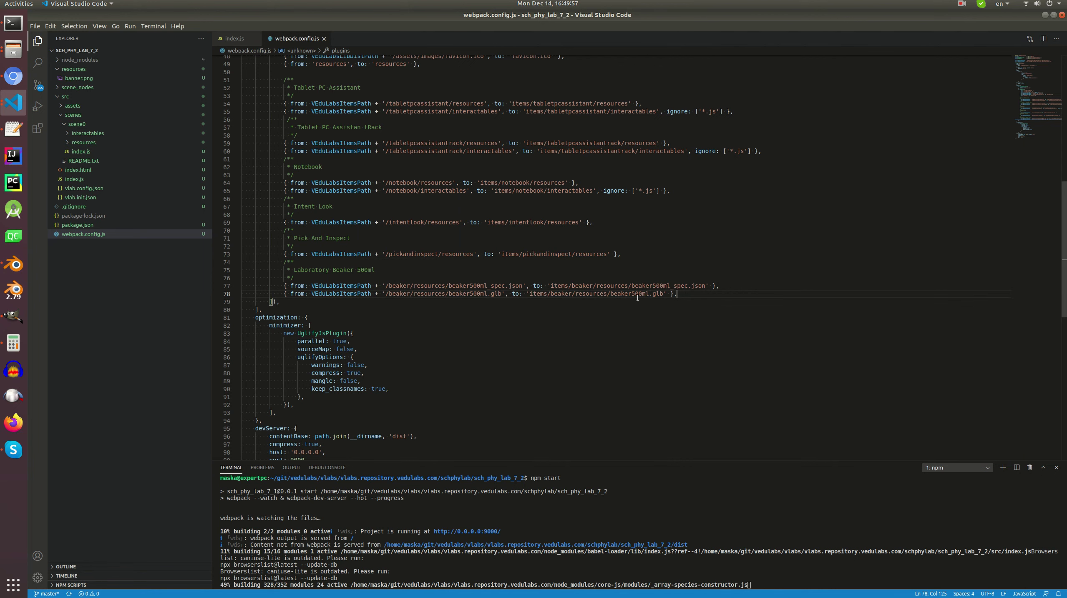
- Confirm dist/items/beaker holds the beaker500ml files, then view the Beaker class's index.js
{"action": "left_click", "coordinate": [73, 62]}
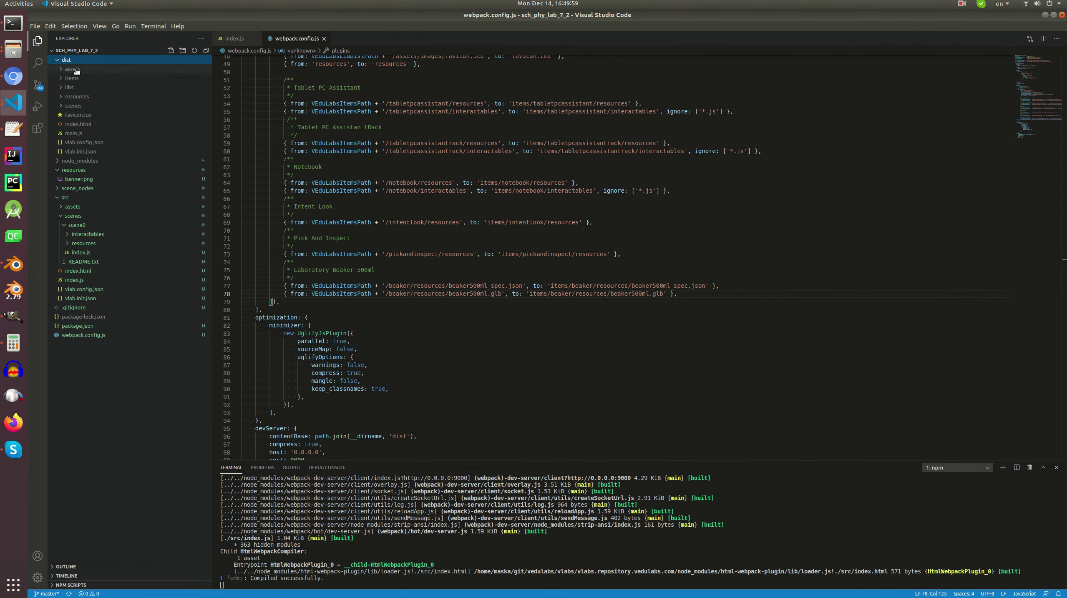
{"action": "left_click", "coordinate": [75, 79]}
{"action": "left_click", "coordinate": [94, 89]}
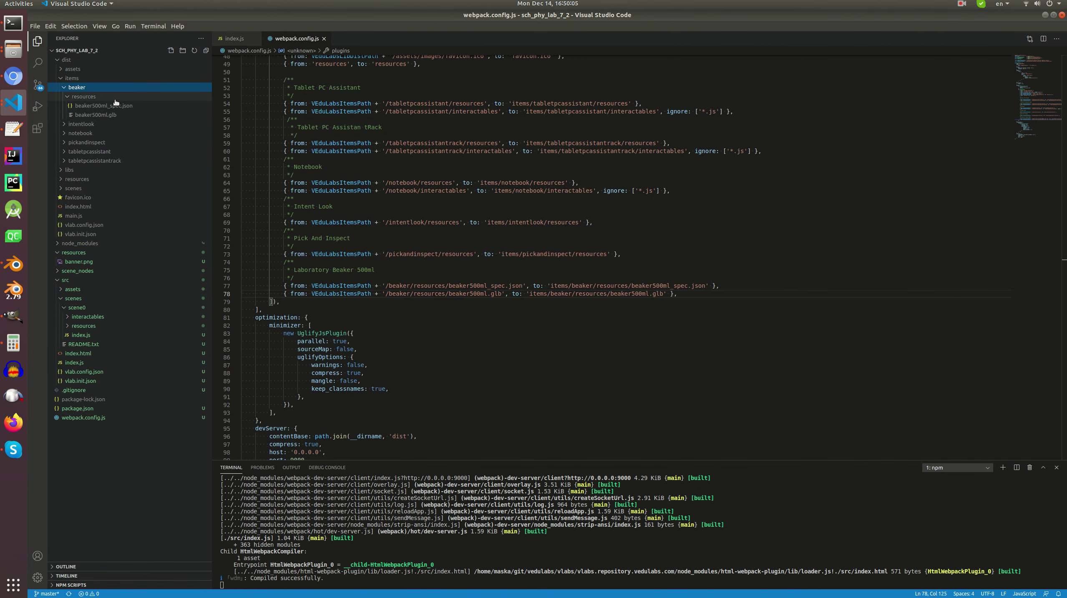
{"action": "left_click", "coordinate": [13, 102]}
{"action": "left_click", "coordinate": [90, 142]}
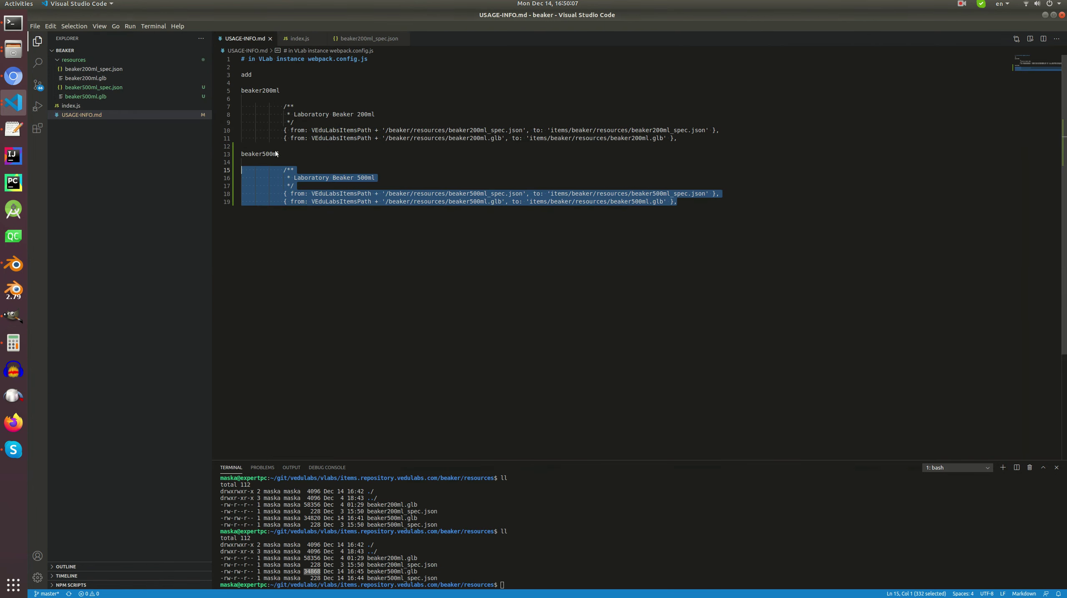
{"action": "left_click", "coordinate": [299, 38]}
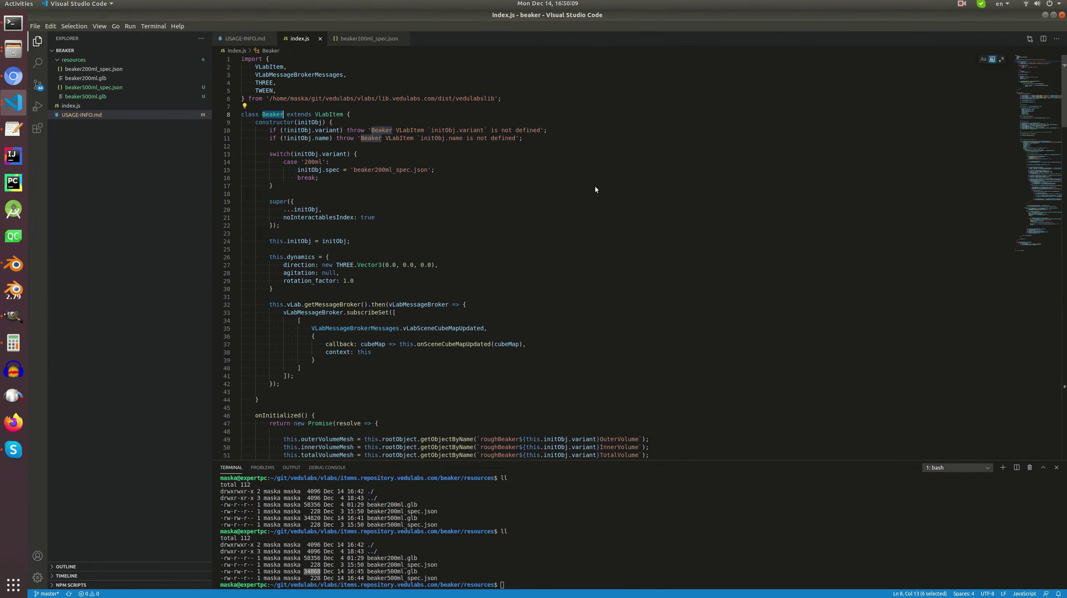
- Duplicate the '200ml' case block directly below itself in the Beaker class
{"action": "left_click", "coordinate": [359, 177]}
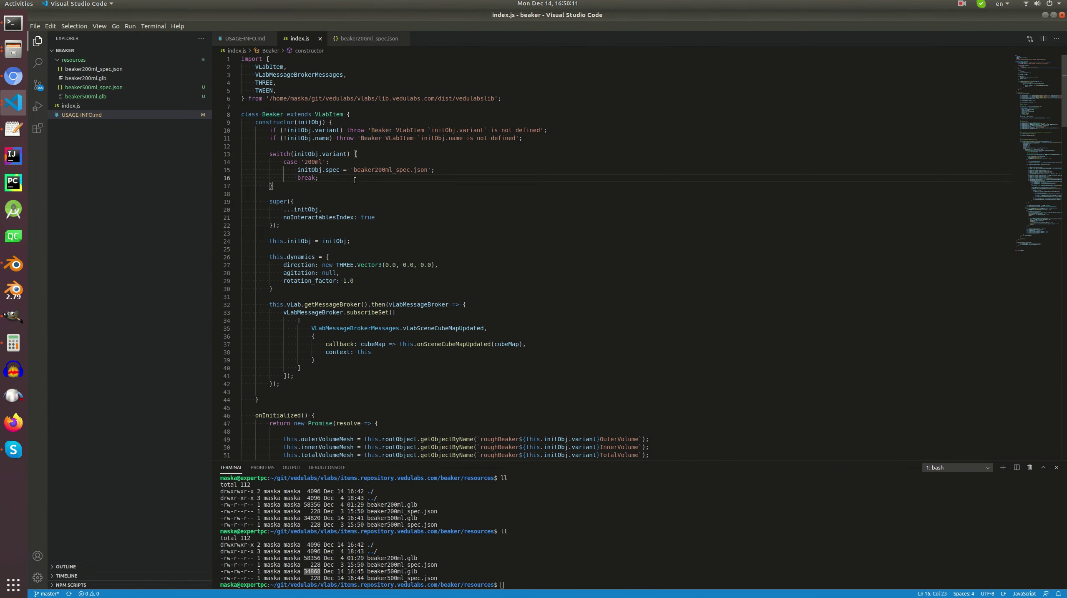
{"action": "key", "text": "shift+Up"}
{"action": "key", "text": "shift+Up"}
{"action": "key", "text": "shift+Home"}
{"action": "key", "text": "shift+Home"}
{"action": "key", "text": "ctrl+c"}
{"action": "key", "text": "Down"}
{"action": "key", "text": "Up"}
{"action": "key", "text": "Return"}
{"action": "key", "text": "ctrl+v"}
{"action": "key", "text": "ctrl+z"}
- Change the copy to '500ml' loading beaker500ml_spec.json, save, and return to the browser
{"action": "key", "text": "Up"}
{"action": "key", "text": "Up"}
{"action": "key", "text": "Left"}
{"action": "key", "text": "Left"}
{"action": "key", "text": "Left"}
{"action": "key", "text": "shift+Left"}
{"action": "type", "text": "5"}
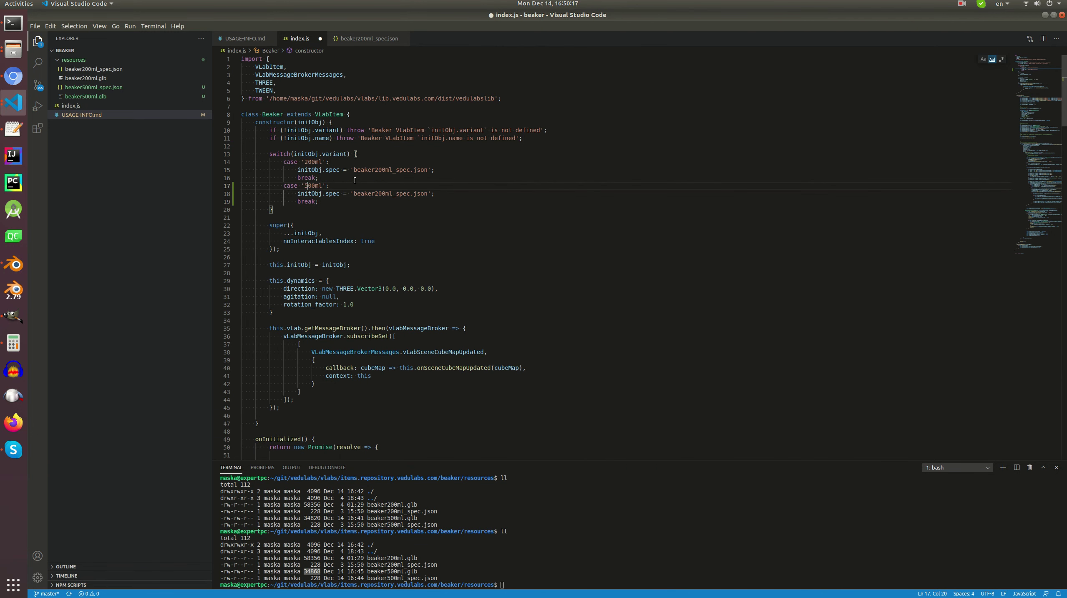
{"action": "key", "text": "Right"}
{"action": "key", "text": "Right"}
{"action": "key", "text": "Right"}
{"action": "key", "text": "shift+Right"}
{"action": "type", "text": "5"}
{"action": "key", "text": "ctrl+s"}
{"action": "key", "text": "alt+Tab"}
{"action": "key", "text": "alt+Tab"}
{"action": "key", "text": "alt+Tab"}
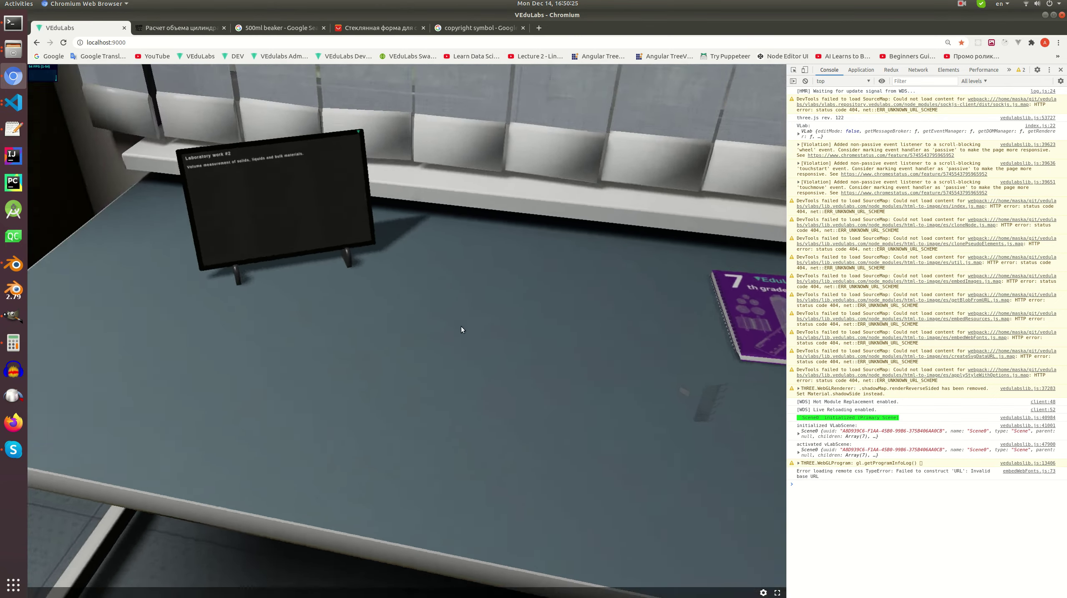
- Orbit the lab to find the 500 ml beaker, then open sch_phy_lab_7_2's scene index.js
{"action": "left_click_drag", "start_coordinate": [616, 331], "coordinate": [633, 345]}
{"action": "mouse_move", "coordinate": [712, 350]}
{"action": "left_mouse_down"}
{"action": "mouse_move", "coordinate": [695, 345]}
{"action": "mouse_move", "coordinate": [705, 341]}
{"action": "left_mouse_up"}
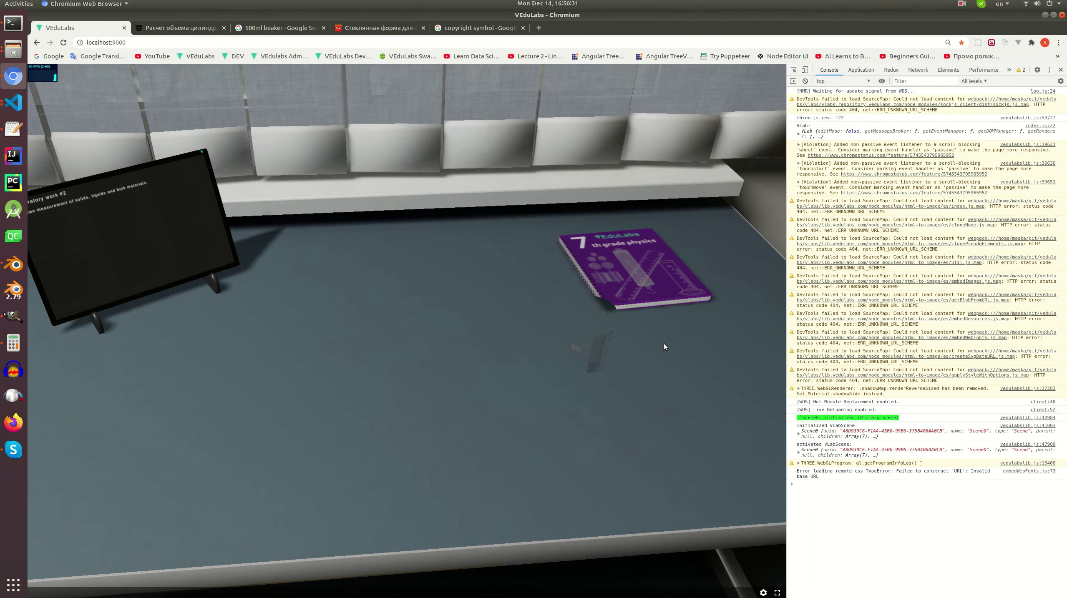
{"action": "left_click", "coordinate": [8, 107]}
{"action": "left_click", "coordinate": [59, 123]}
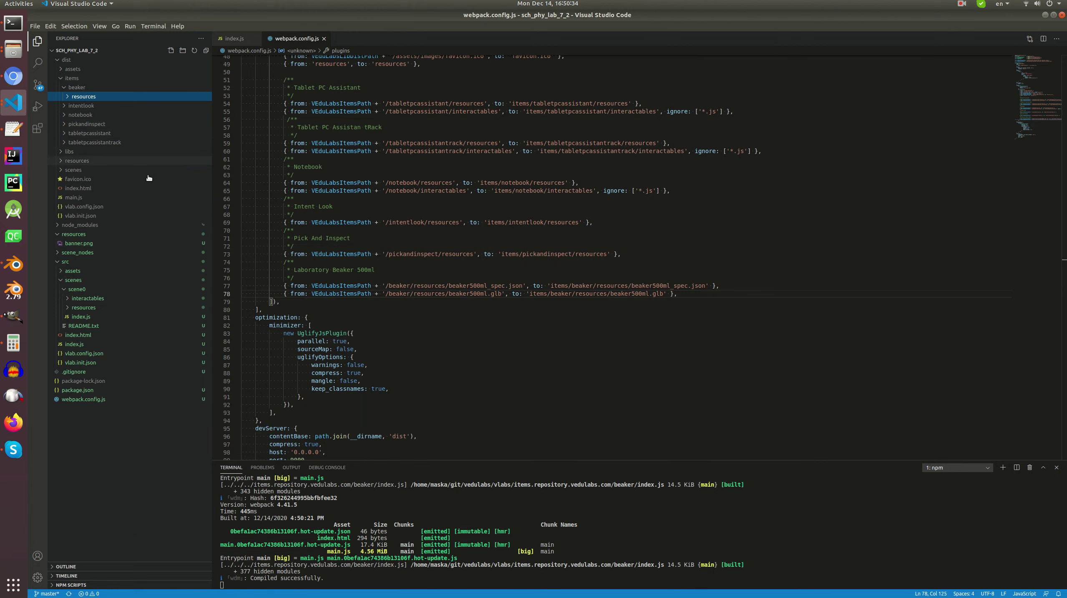
{"action": "left_click", "coordinate": [226, 40]}
{"action": "scroll", "coordinate": [384, 192], "scroll_direction": "up", "scroll_amount": 3}
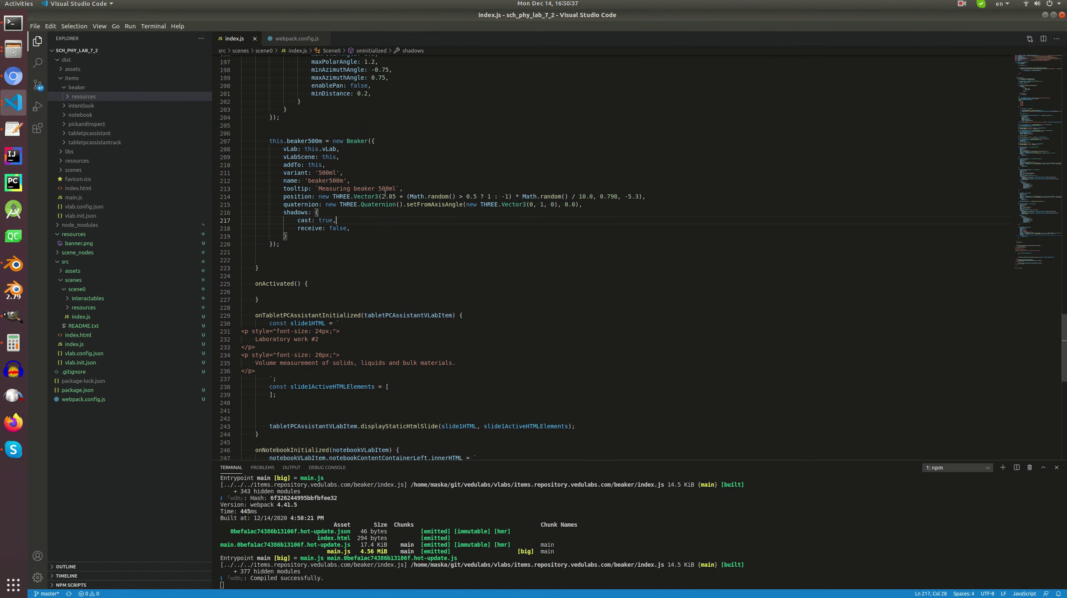
- Change the beaker's start x from 2.85 to 2.75, save, and reopen the beaker project window
{"action": "left_click_drag", "start_coordinate": [389, 196], "coordinate": [396, 197]}
{"action": "type", "text": "75"}
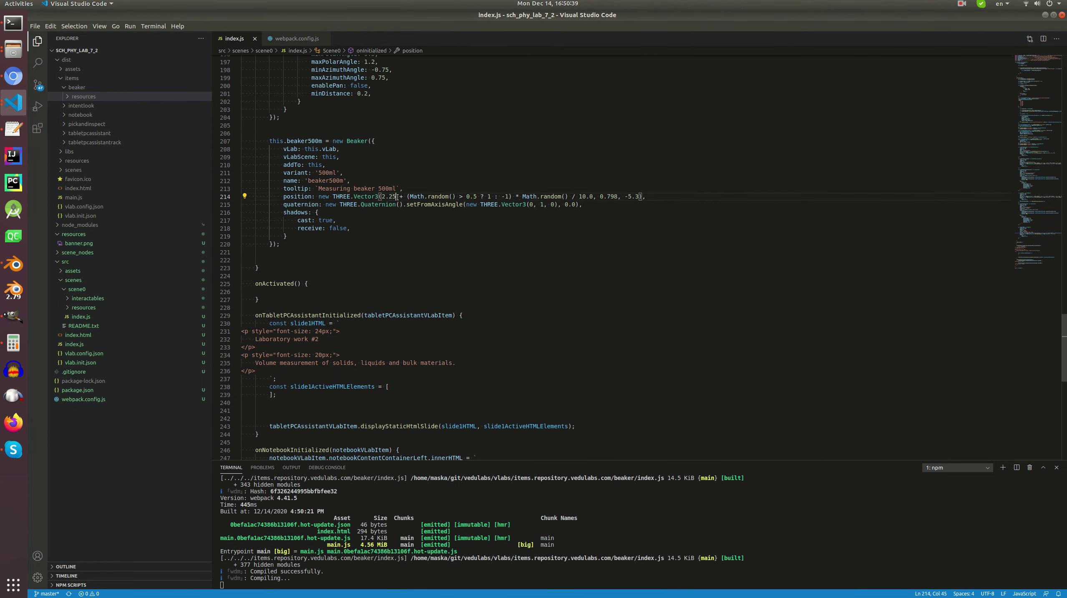
{"action": "key", "text": "ctrl+s"}
{"action": "key", "text": "alt+Tab"}
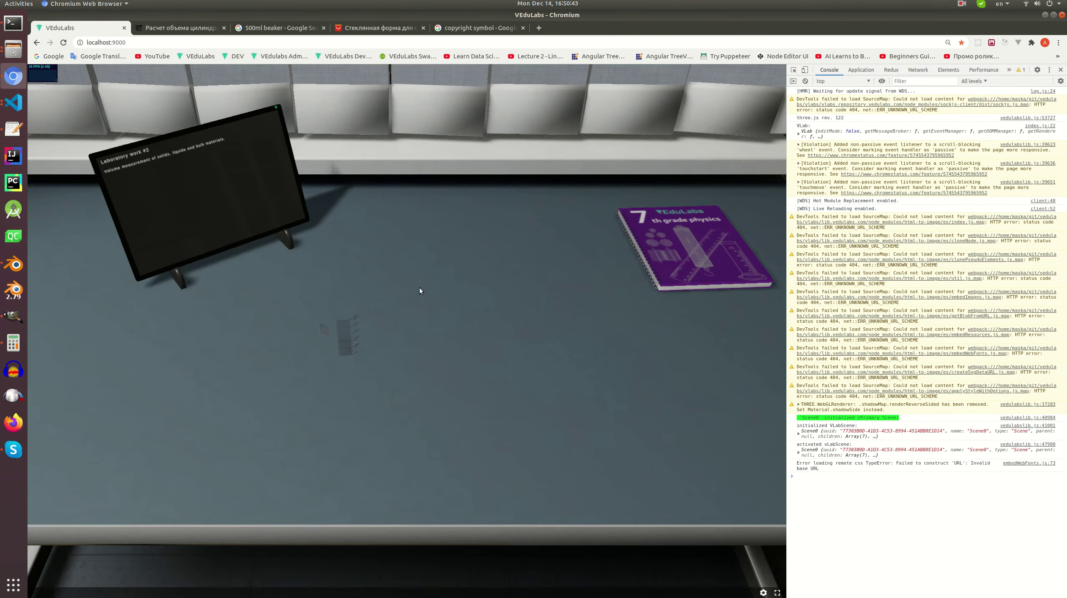
{"action": "left_click", "coordinate": [14, 106]}
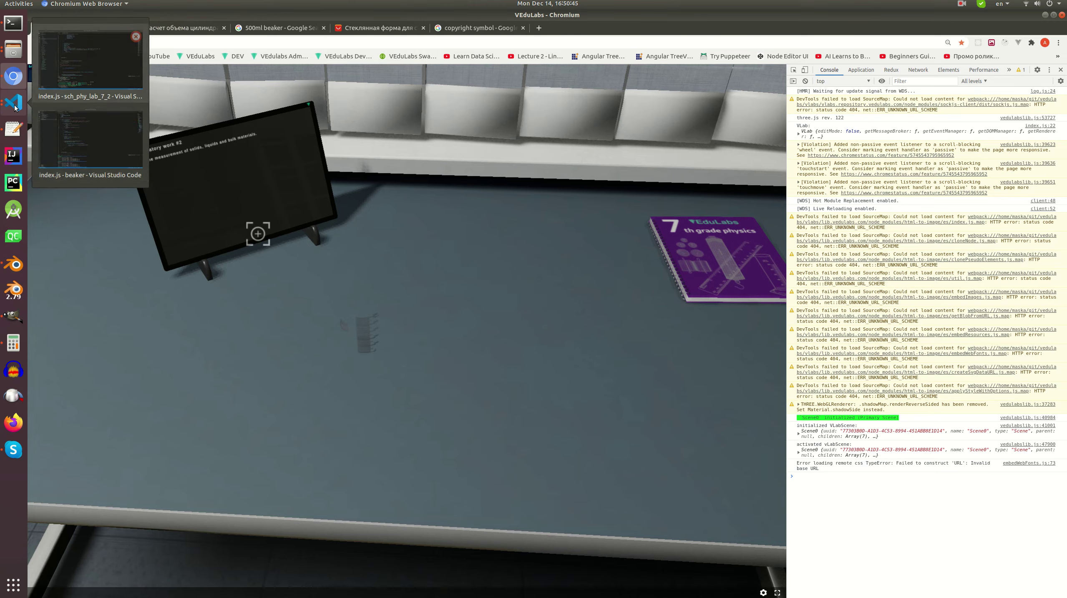
{"action": "left_click", "coordinate": [84, 130]}
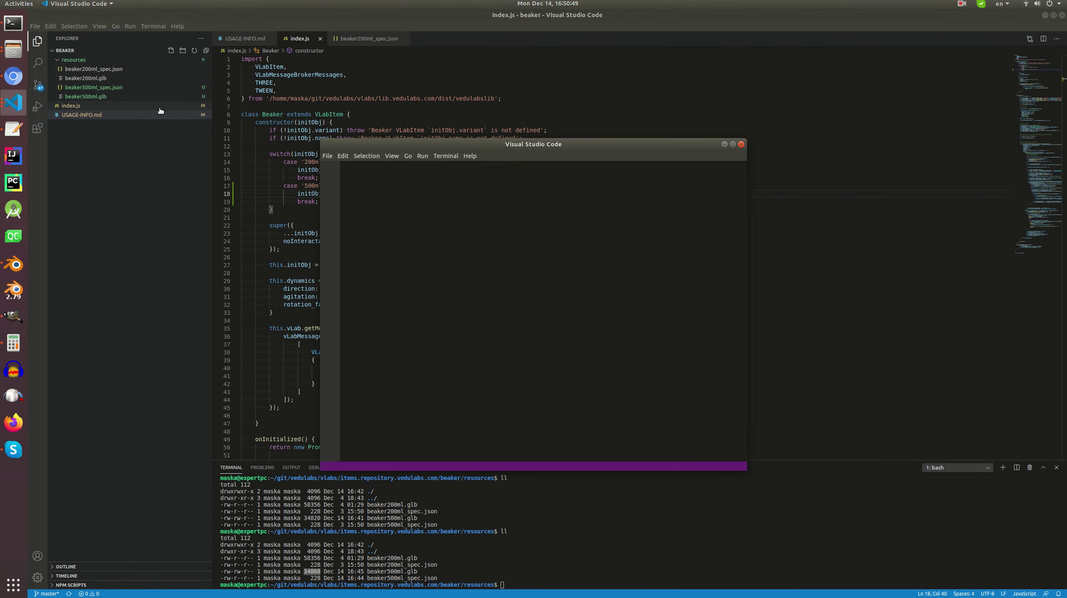
- Drag the empty VS Code window off screen and return to sch_phy_lab_7_2's index.js
{"action": "left_click_drag", "start_coordinate": [546, 145], "coordinate": [0, 178]}
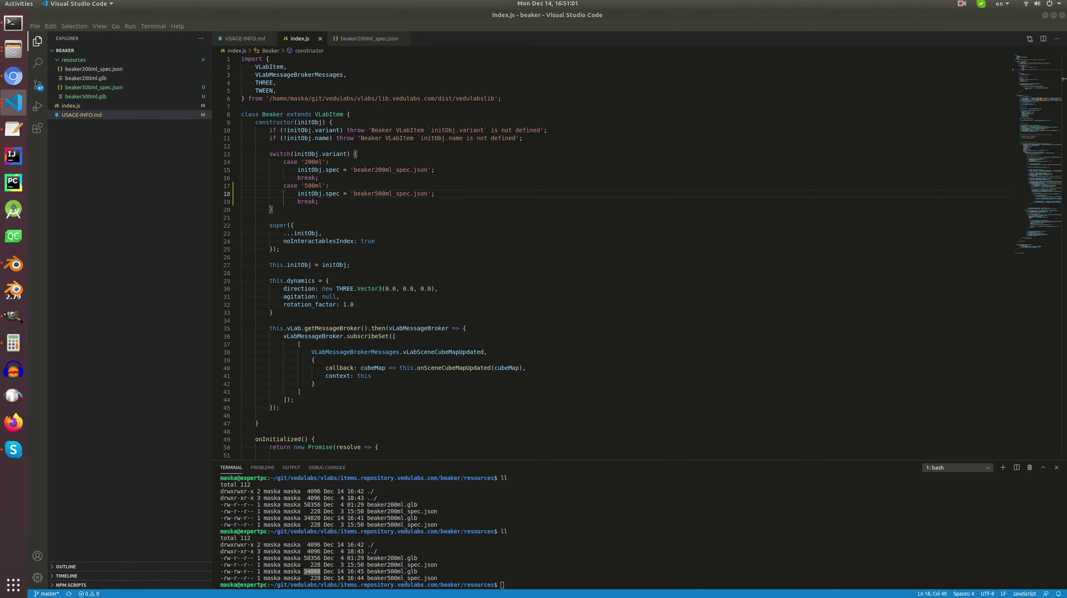
{"action": "left_click", "coordinate": [302, 408]}
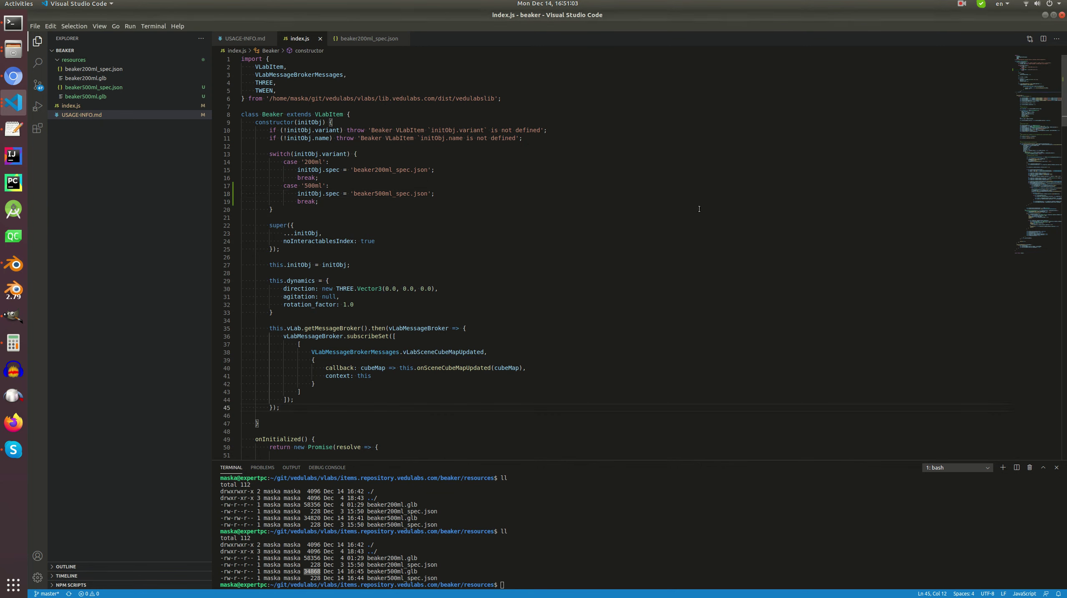
{"action": "mouse_move", "coordinate": [1064, 96]}
{"action": "left_mouse_down"}
{"action": "mouse_move", "coordinate": [1064, 231]}
{"action": "mouse_move", "coordinate": [1064, 112]}
{"action": "left_mouse_up"}
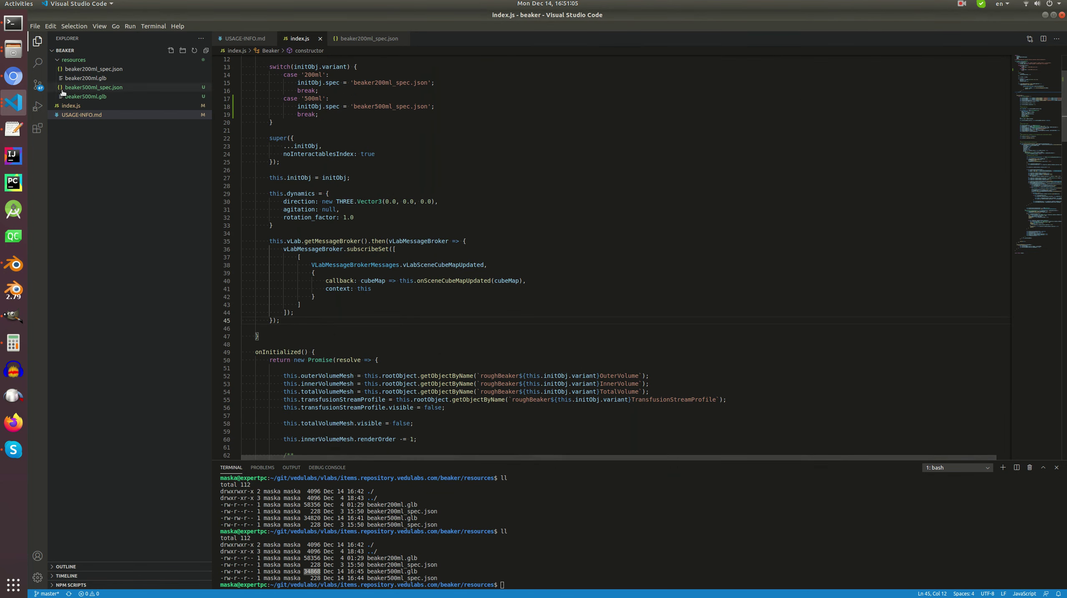
{"action": "left_click", "coordinate": [14, 103]}
{"action": "left_click", "coordinate": [89, 179]}
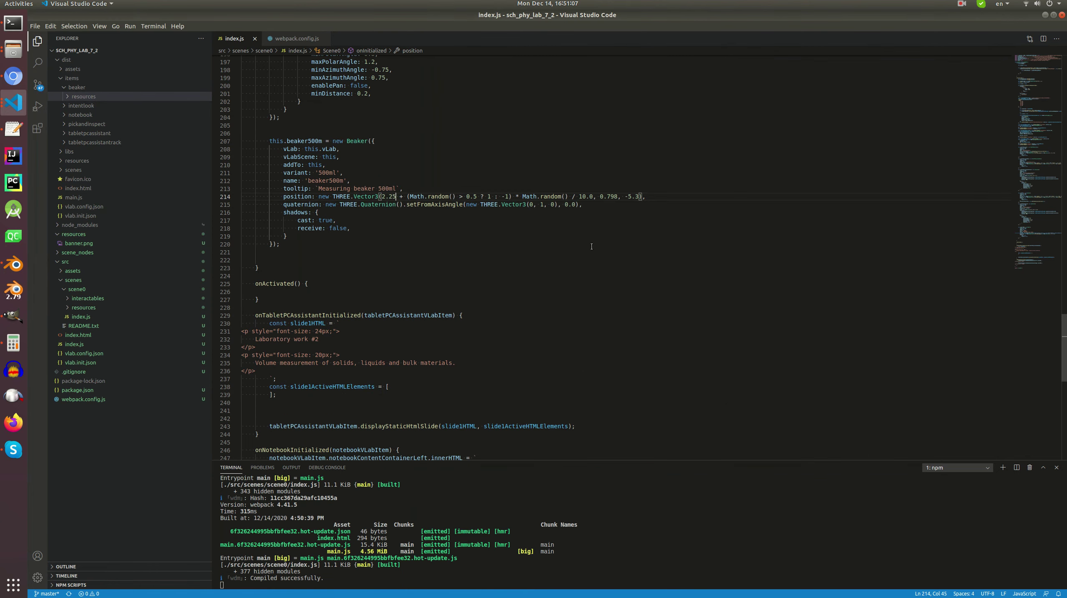
- Paste the cylinder's PickAndInspect block after the beaker, replacing glassMeasuringCylinder with beaker500m
{"action": "left_click", "coordinate": [306, 250]}
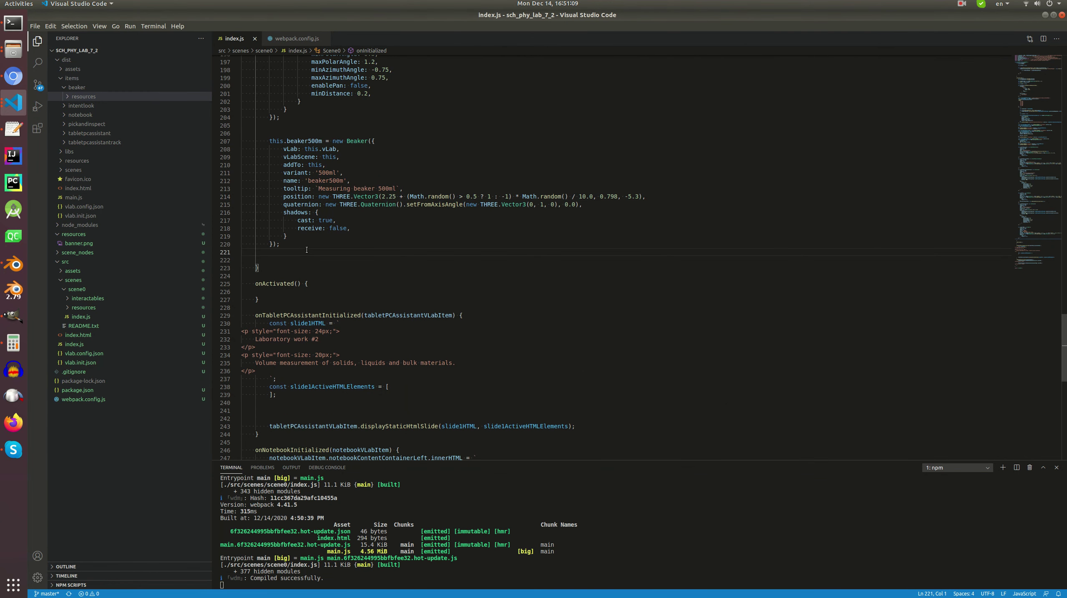
{"action": "key", "text": "Return"}
{"action": "key", "text": "Return"}
{"action": "type", "text": "this.glassMeasuringCylinderPickAndInspect = new PickAndInspect({     vLab: this.vLab,     vLabScene: this,     addTo: this,     name: 'glassMeasuringCylinder_PickAndInspect',     attachTo: this.glassMeasuringCylinder,     scale: 0.04,     offset: new THREE.Vector3(0.0, glassMeasuringCylinderVariant === '200ml' ? 0.2 : 0.45, 0.0),     reactivity: {         showOnMessageBrokerMessageType: VLabMessageBrokerMessages.vLabInteractableOutlined,         delay: 500,         hideOnMessageBrokerMessageType: VLabMessageBrokerMessages.vLabInteractableOutlineCleared,         duration: 2000,     },     view: {         controls: {             minPolarAngle: 0.75,             maxPolarAngle: 1.5,             verticalPan: true,             horizontalPan: false,         }     } });"}
{"action": "double_click", "coordinate": [302, 142]}
{"action": "key", "text": "ctrl+c"}
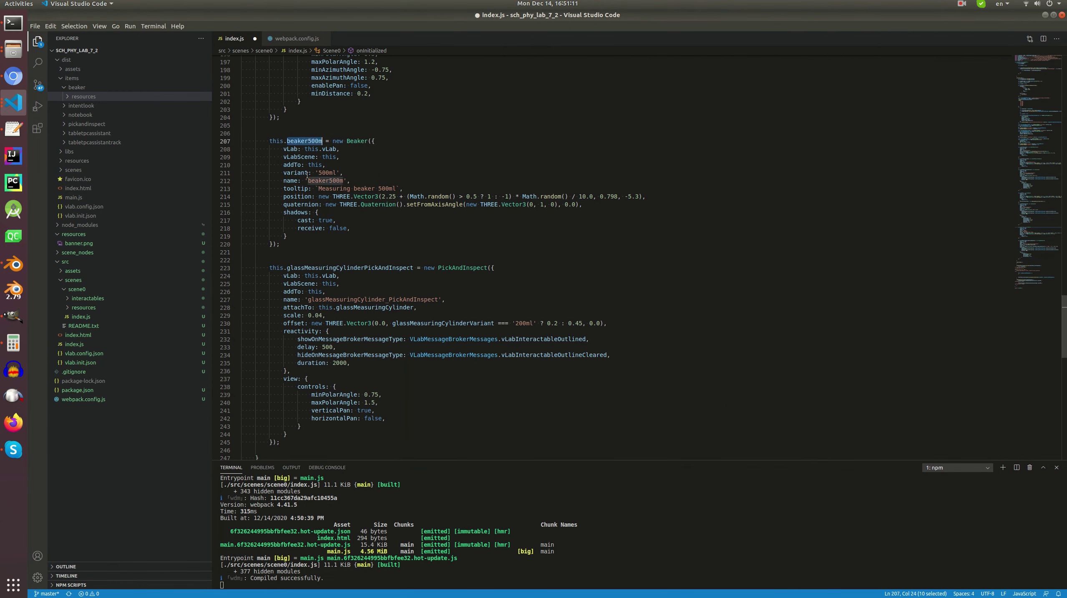
{"action": "left_click_drag", "start_coordinate": [287, 268], "coordinate": [365, 269]}
{"action": "key", "text": "ctrl+v"}
- Rename beaker500m to beaker500ml in the variable, its name string and the new block
{"action": "double_click", "coordinate": [344, 268]}
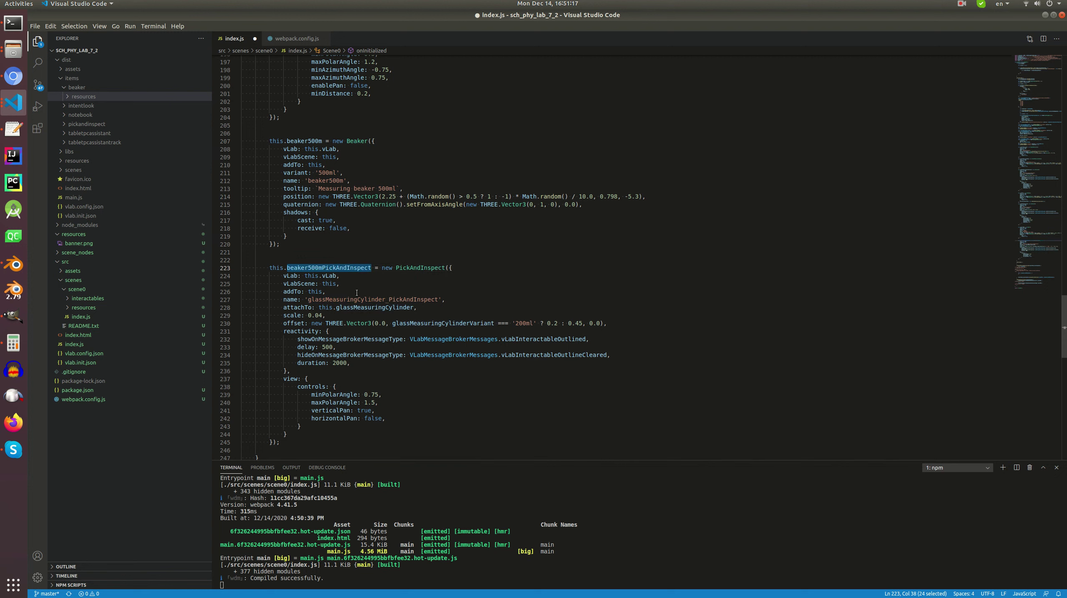
{"action": "left_click", "coordinate": [310, 268]}
{"action": "left_click_drag", "start_coordinate": [284, 269], "coordinate": [325, 268]}
{"action": "left_click", "coordinate": [289, 268]}
{"action": "key", "text": "Escape"}
{"action": "type", "text": "l"}
{"action": "left_click", "coordinate": [323, 141]}
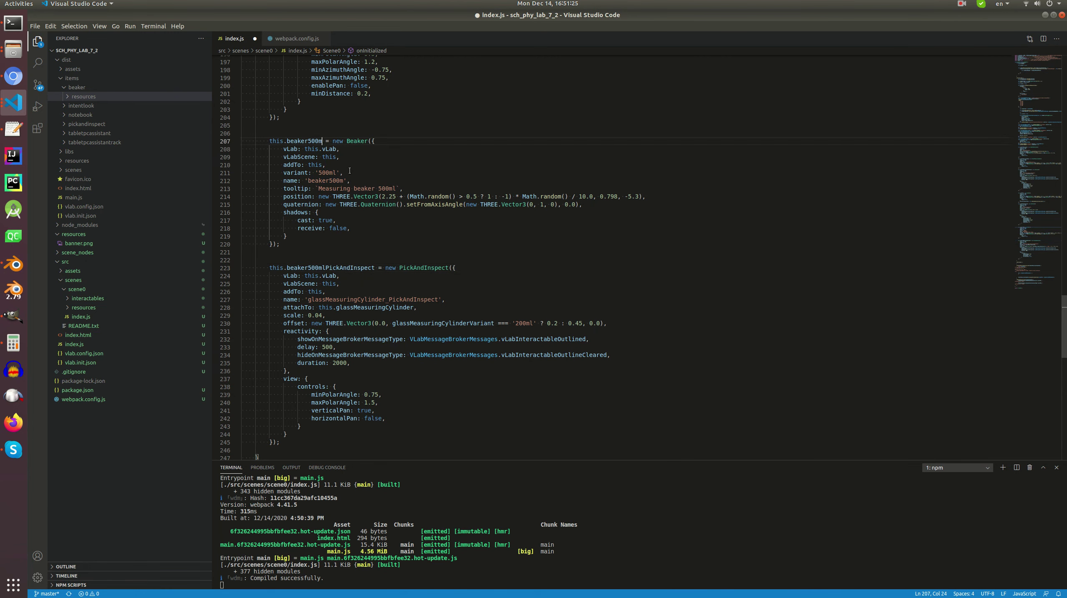
{"action": "type", "text": "l"}
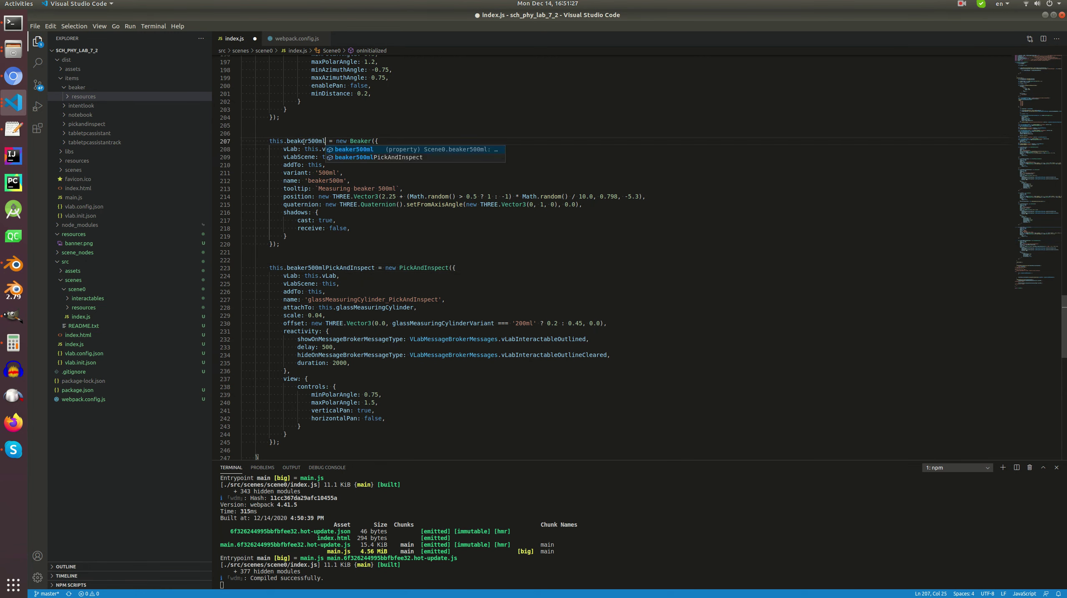
{"action": "double_click", "coordinate": [305, 141]}
{"action": "left_click", "coordinate": [342, 181]}
{"action": "type", "text": "l"}
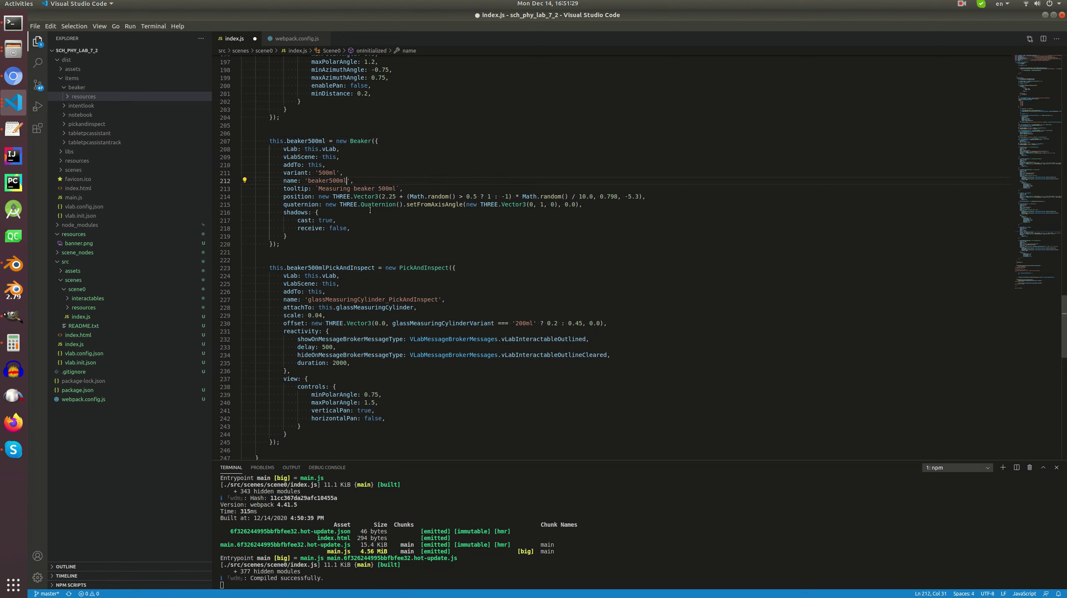
- Name the block beaker500mlPickAndInspect and set attachTo to this.beaker500ml
{"action": "double_click", "coordinate": [299, 140]}
{"action": "key", "text": "ctrl+c"}
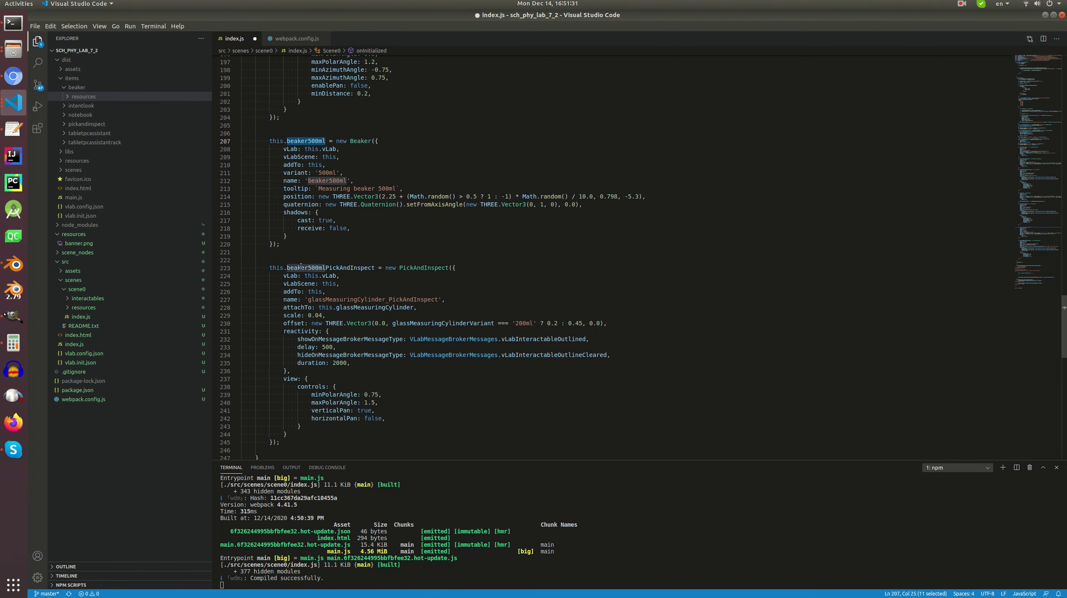
{"action": "left_click_drag", "start_coordinate": [287, 267], "coordinate": [385, 299]}
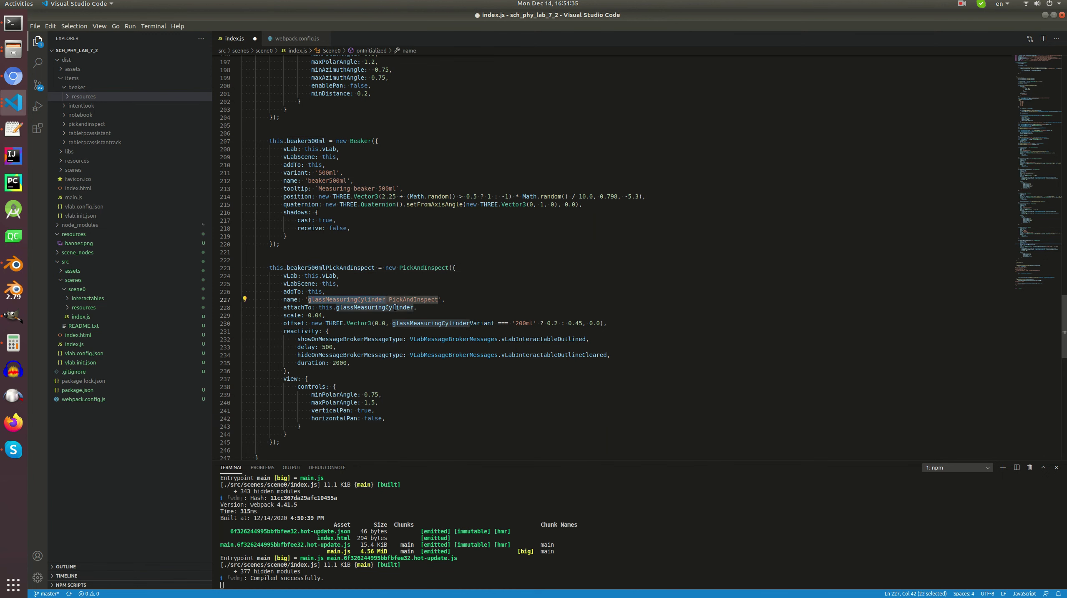
{"action": "key", "text": "ctrl+v"}
{"action": "double_click", "coordinate": [319, 141]}
{"action": "key", "text": "ctrl+c"}
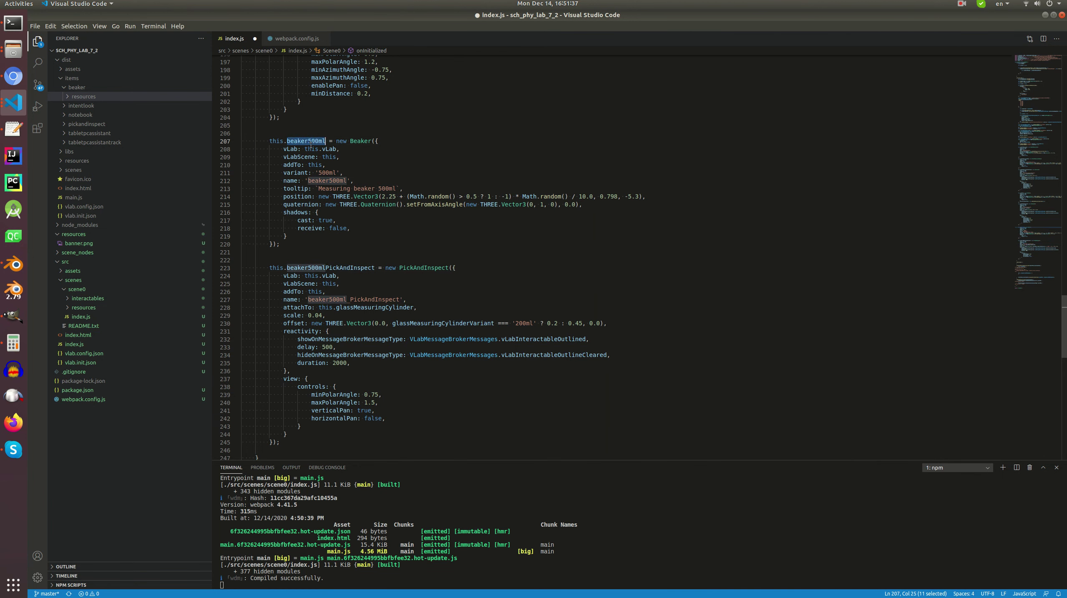
{"action": "double_click", "coordinate": [364, 307]}
{"action": "key", "text": "ctrl+v"}
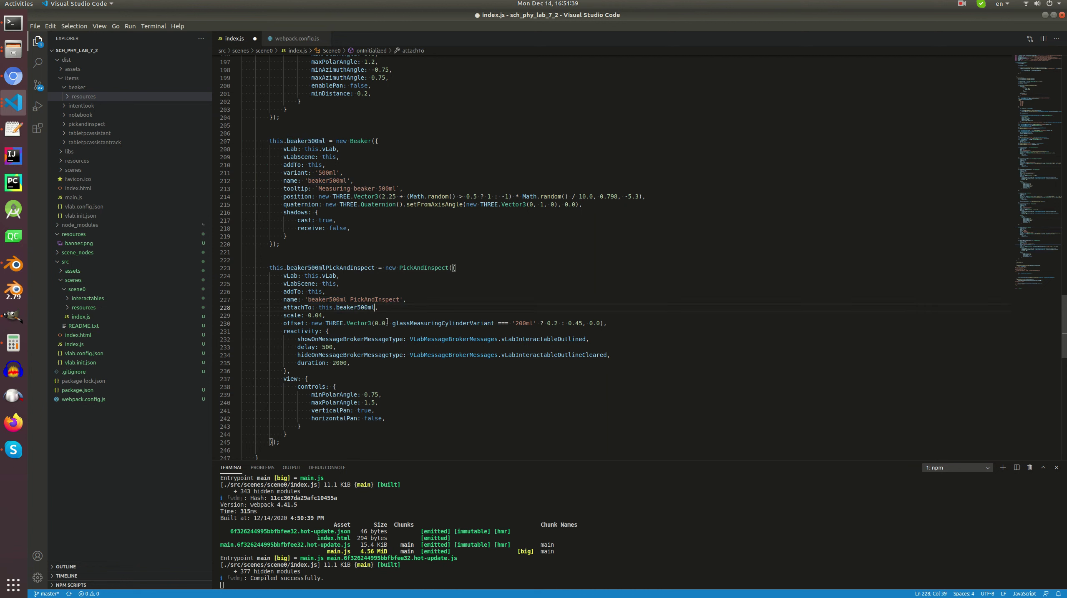
- Replace the 200ml variant offset condition with a fixed offset of (0.0, 0.15, 0.0)
{"action": "left_click_drag", "start_coordinate": [394, 323], "coordinate": [548, 323]}
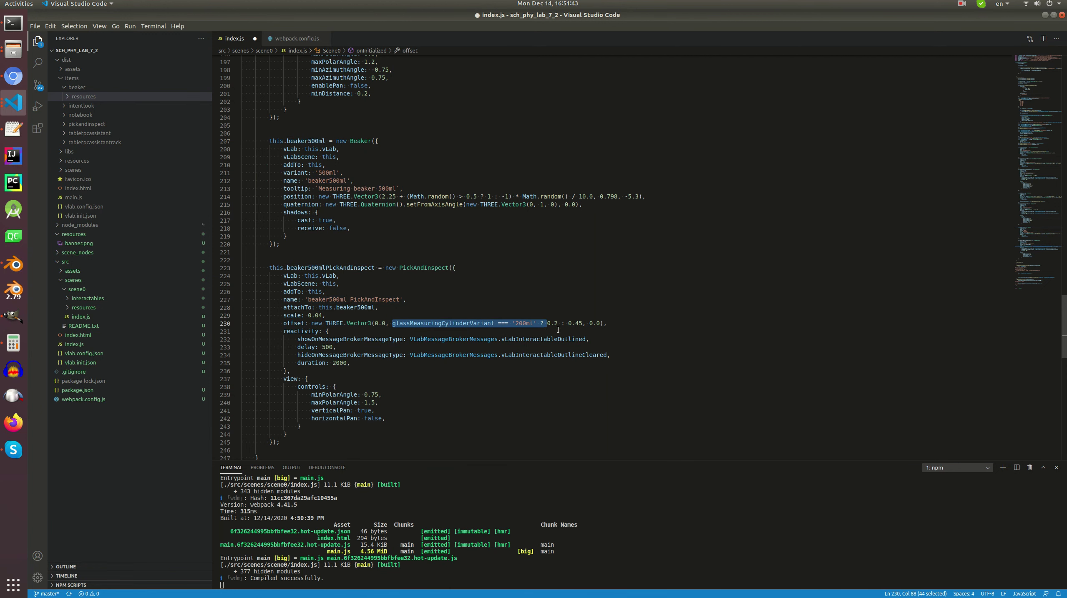
{"action": "key", "text": "BackSpace"}
{"action": "key", "text": "Right"}
{"action": "key", "text": "shift+Right"}
{"action": "key", "text": "shift+Right"}
{"action": "key", "text": "shift+Right"}
{"action": "key", "text": "shift+Right"}
{"action": "key", "text": "shift+Right"}
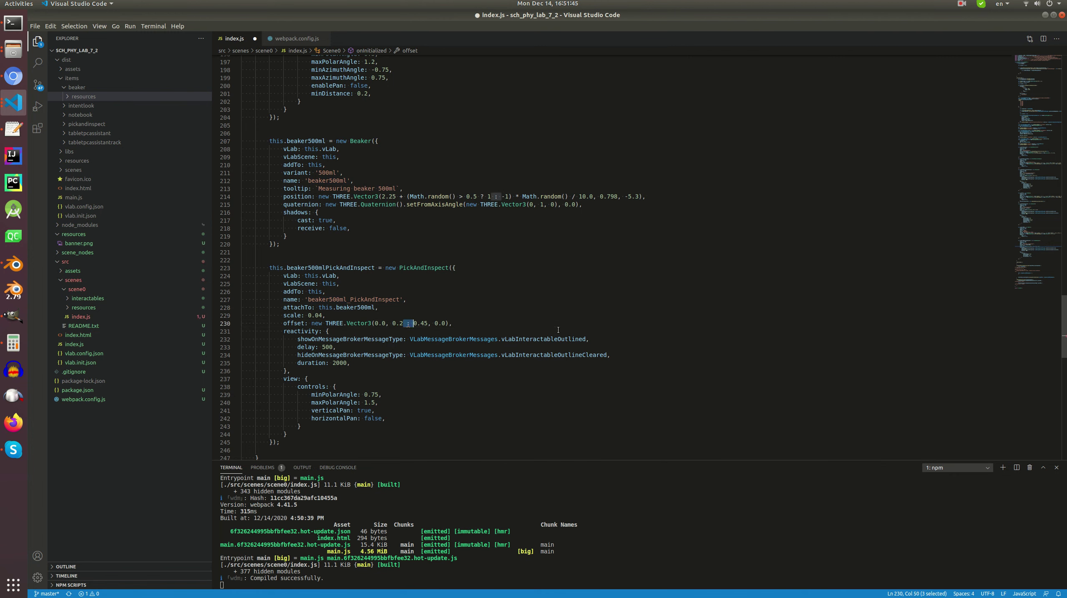
{"action": "key", "text": "BackSpace"}
{"action": "key", "text": "shift+Left"}
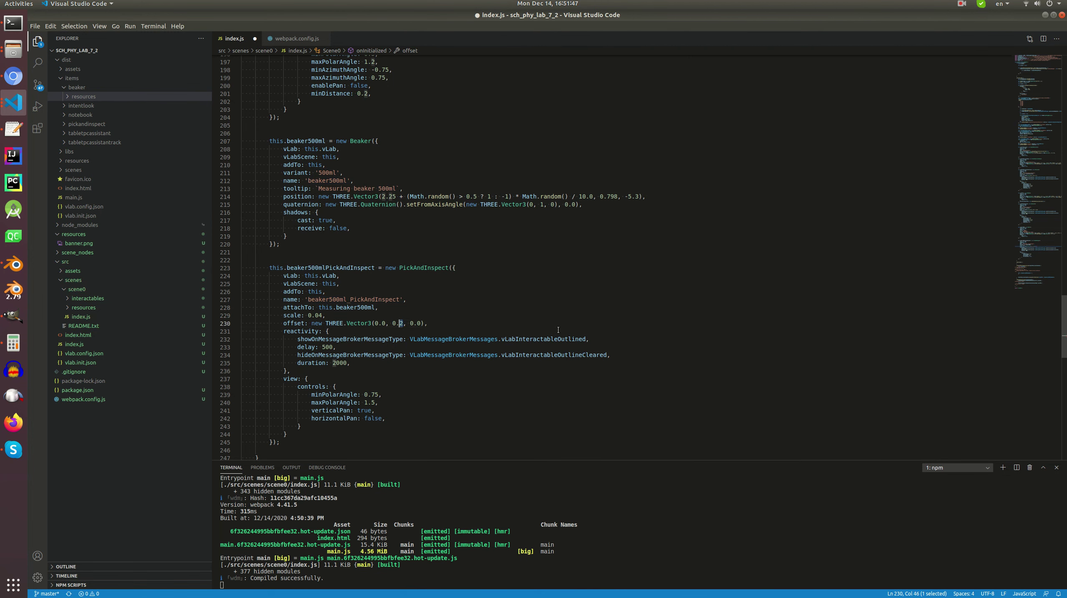
{"action": "type", "text": "15"}
{"action": "key", "text": "shift+Left"}
- Save index.js to rebuild the lab and switch to Chromium
{"action": "key", "text": "Down"}
{"action": "key", "text": "Down"}
{"action": "key", "text": "Down"}
{"action": "key", "text": "Down"}
{"action": "key", "text": "Down"}
{"action": "key", "text": "Down"}
{"action": "key", "text": "Down"}
{"action": "key", "text": "Down"}
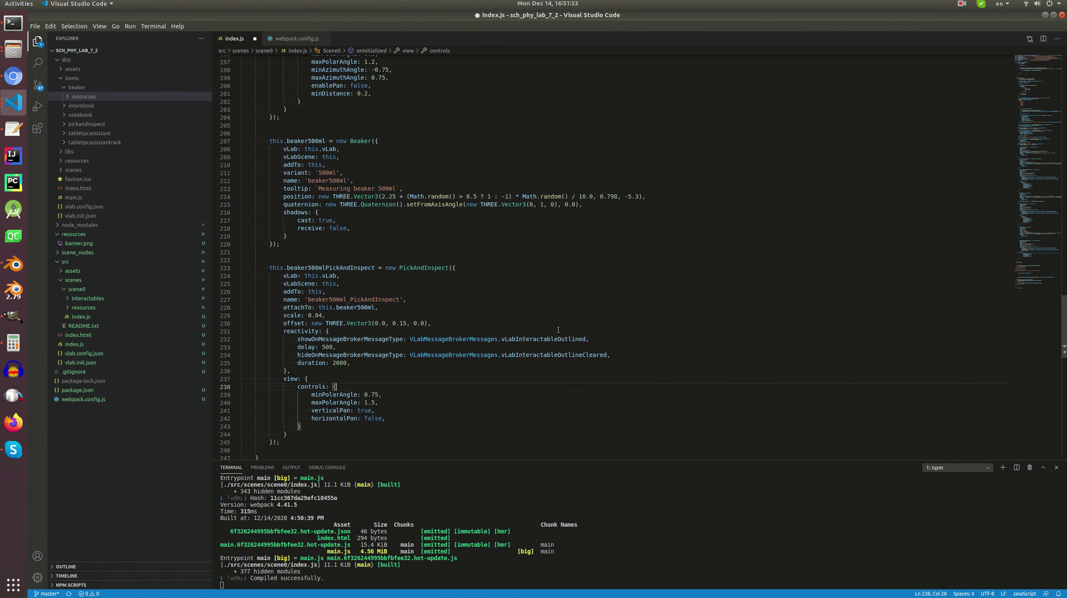
{"action": "key", "text": "ctrl+s"}
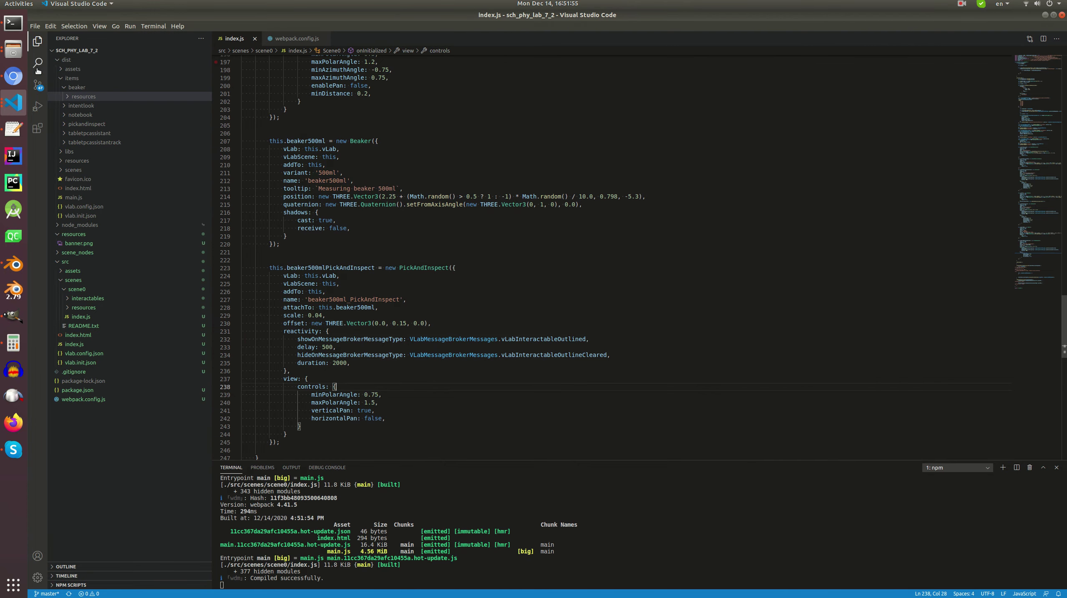
{"action": "left_click", "coordinate": [14, 76]}
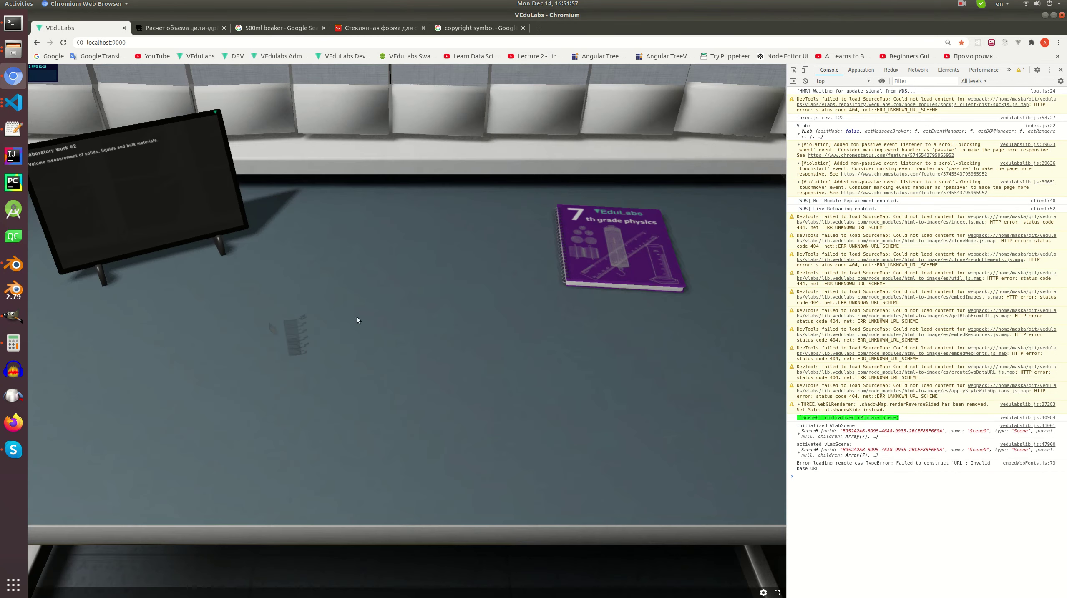
- Open the 500 ml beaker's close-up inspect view, rotate it, and return to the table
{"action": "left_click", "coordinate": [309, 329]}
{"action": "left_click_drag", "start_coordinate": [404, 326], "coordinate": [352, 299]}
{"action": "left_click", "coordinate": [324, 292]}
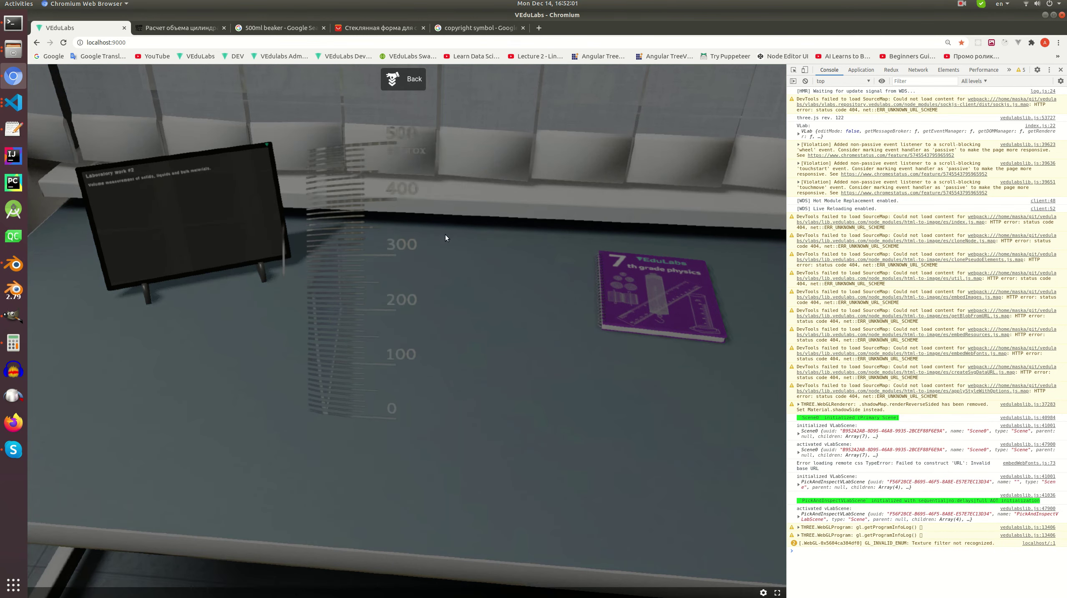
{"action": "left_click_drag", "start_coordinate": [430, 243], "coordinate": [456, 299]}
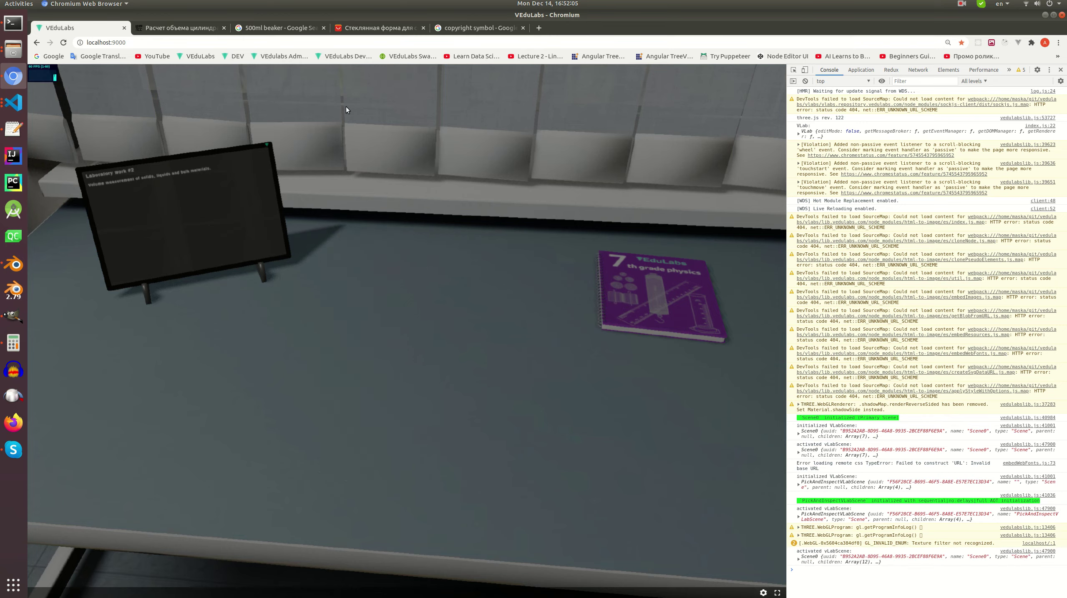
{"action": "left_click", "coordinate": [410, 84]}
{"action": "left_click", "coordinate": [18, 107]}
{"action": "left_click", "coordinate": [90, 122]}
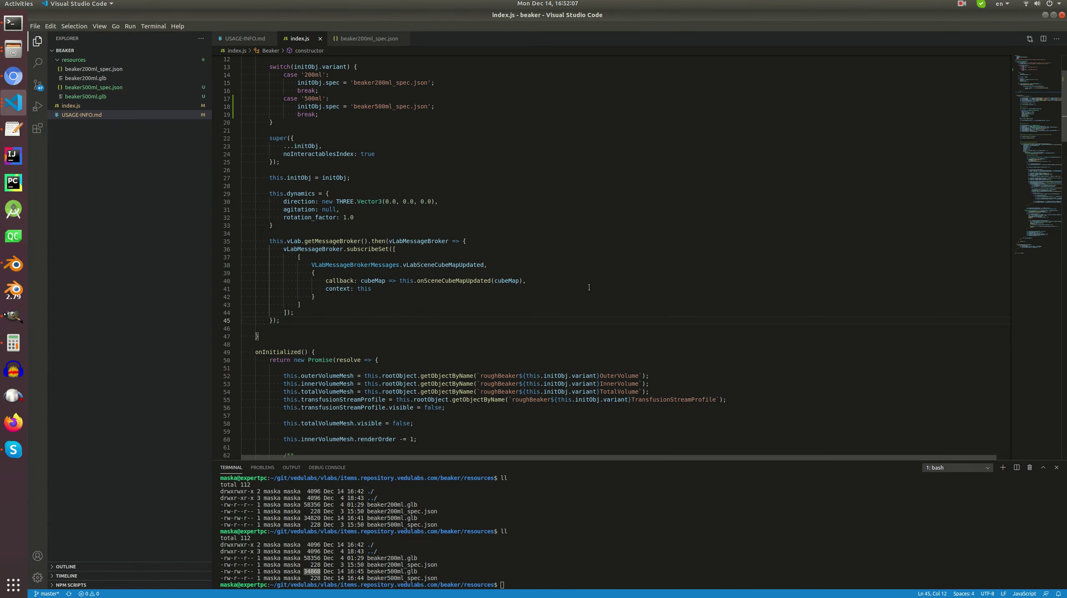
- Scroll through the beaker project's index.js, then switch to the beaker_500ml Blender file
{"action": "left_click", "coordinate": [13, 102]}
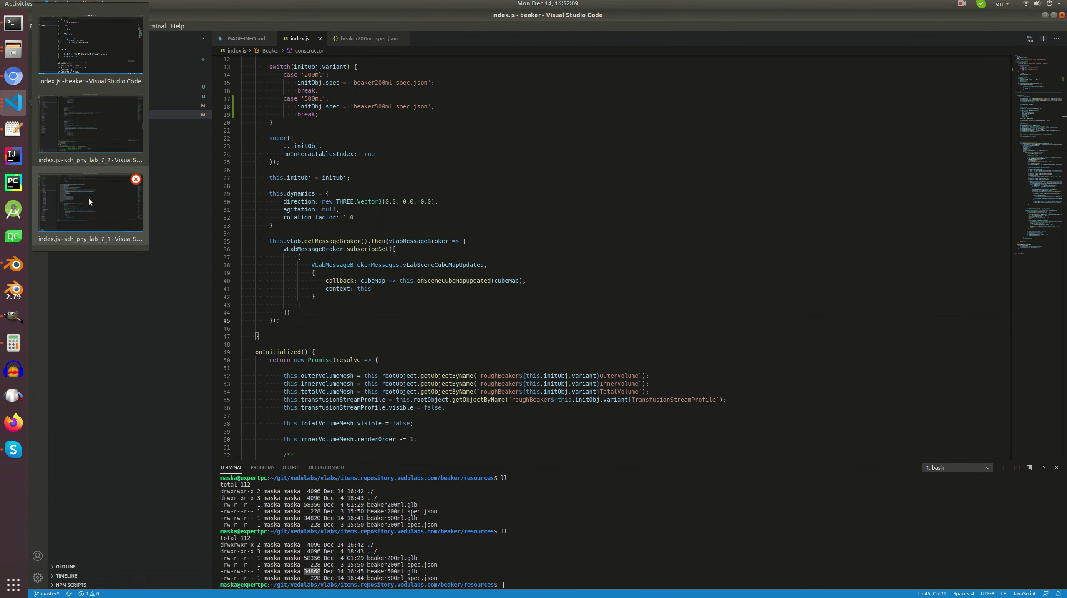
{"action": "left_click", "coordinate": [108, 68]}
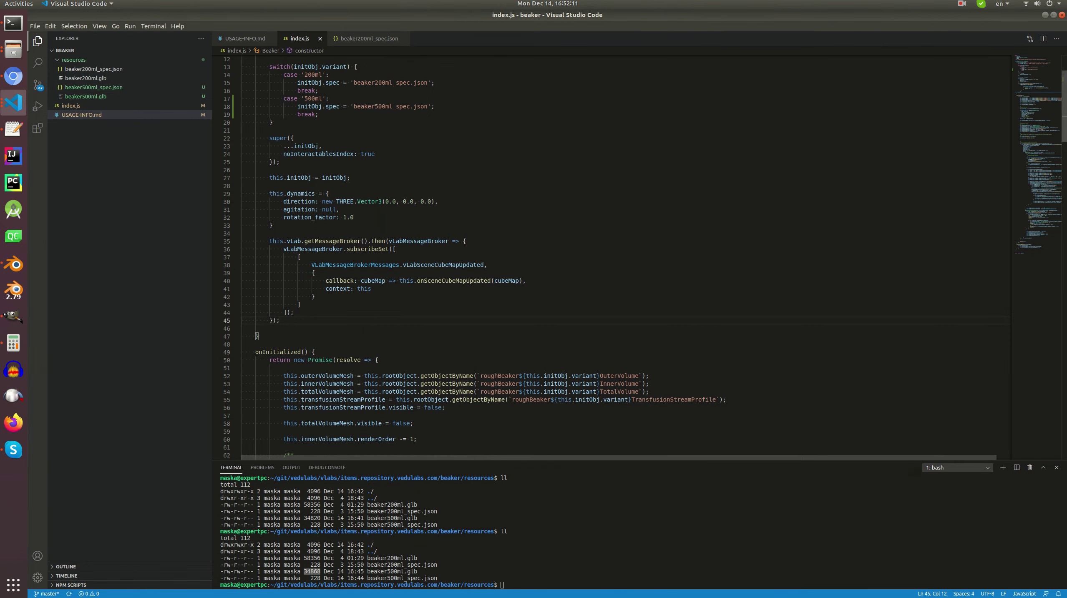
{"action": "scroll", "coordinate": [461, 252], "scroll_direction": "down", "scroll_amount": 7}
{"action": "scroll", "coordinate": [502, 255], "scroll_direction": "down", "scroll_amount": 8}
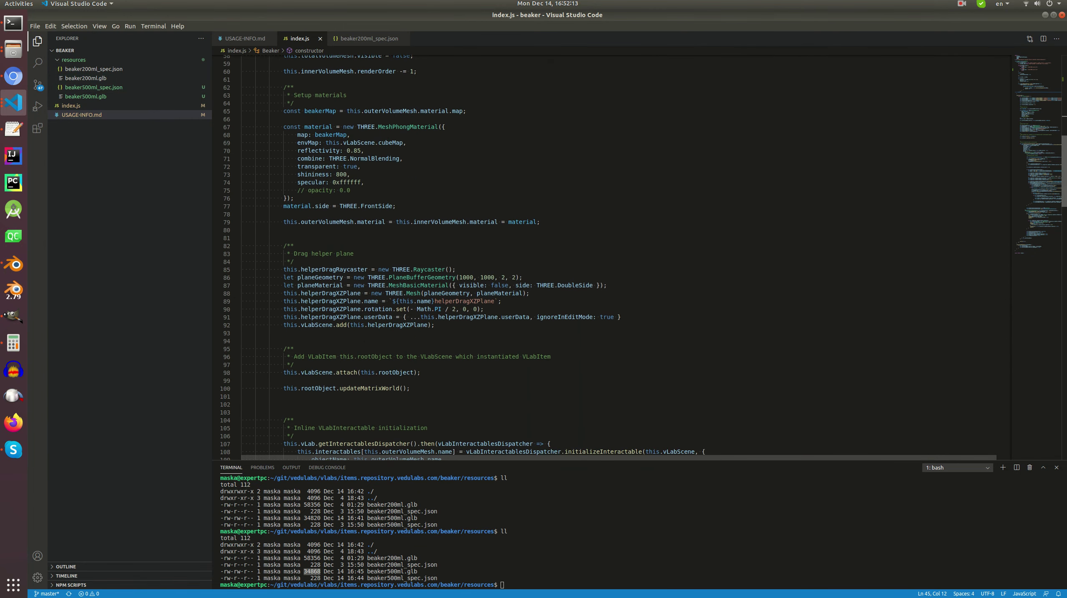
{"action": "scroll", "coordinate": [611, 259], "scroll_direction": "down", "scroll_amount": 10}
{"action": "scroll", "coordinate": [1059, 107], "scroll_direction": "up", "scroll_amount": 20}
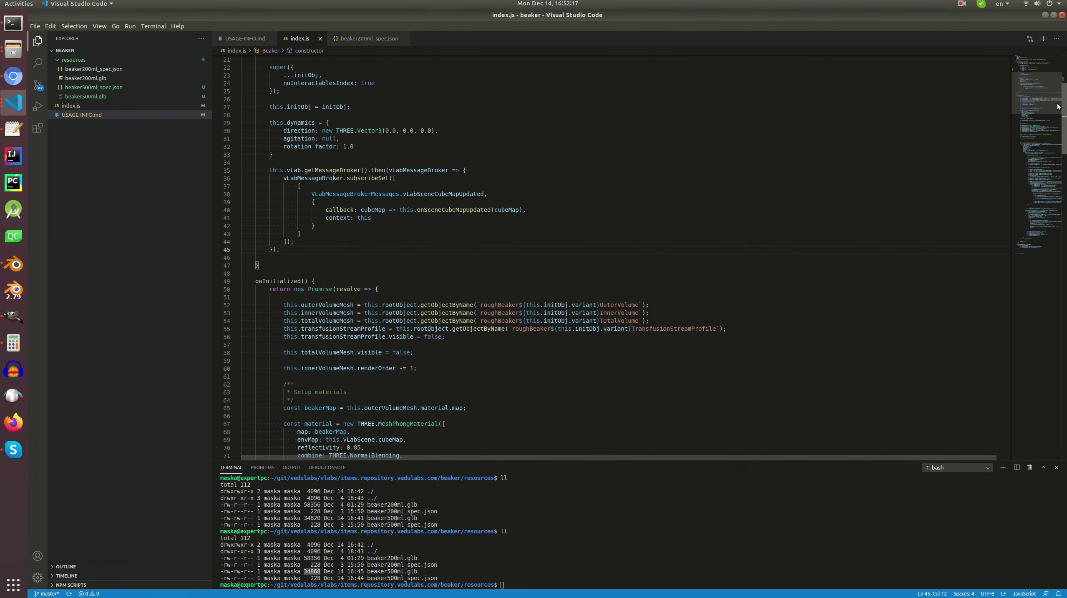
{"action": "scroll", "coordinate": [1059, 117], "scroll_direction": "down", "scroll_amount": 4}
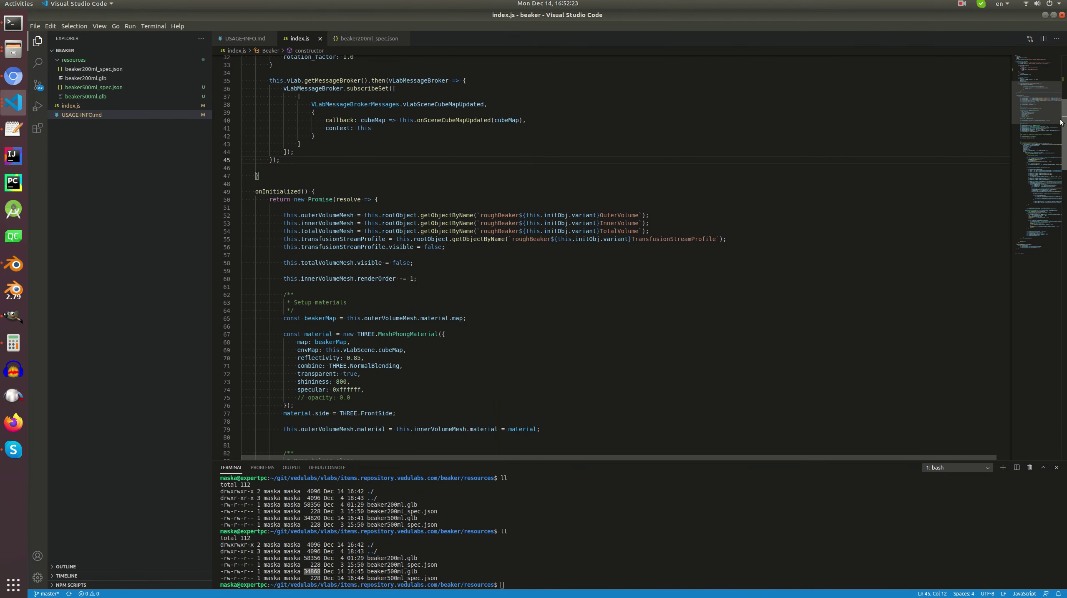
{"action": "left_click_drag", "start_coordinate": [1060, 119], "coordinate": [1062, 127]}
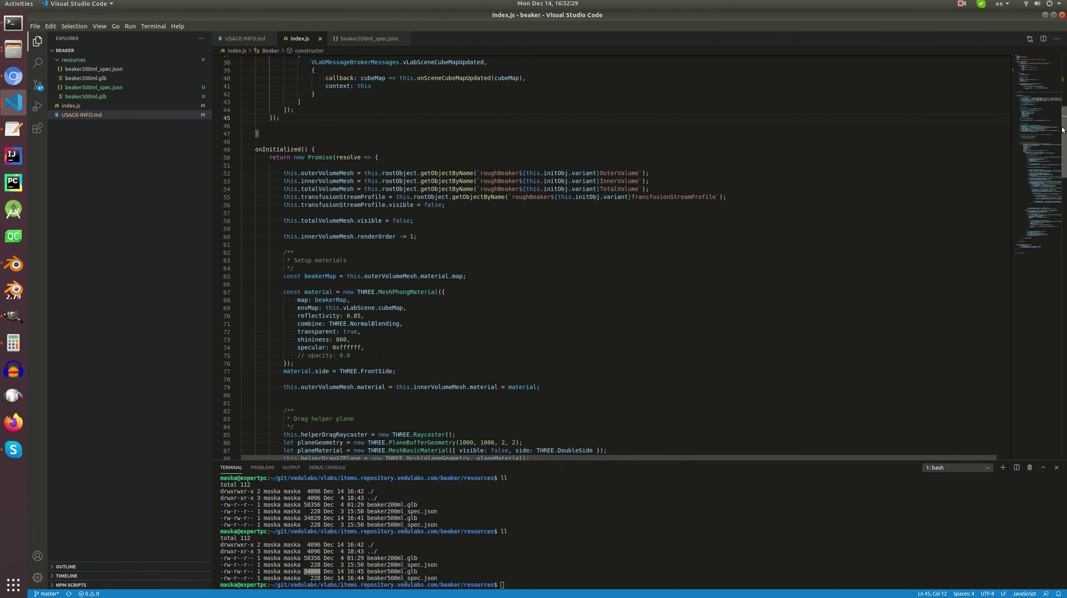
{"action": "left_click_drag", "start_coordinate": [1062, 129], "coordinate": [1063, 138]}
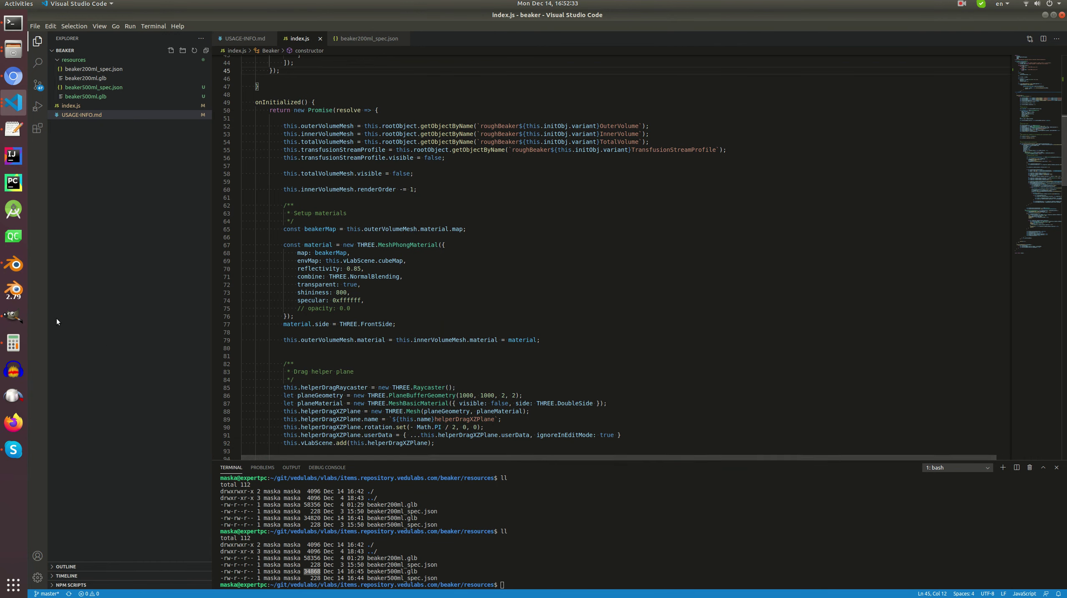
{"action": "left_click", "coordinate": [13, 268]}
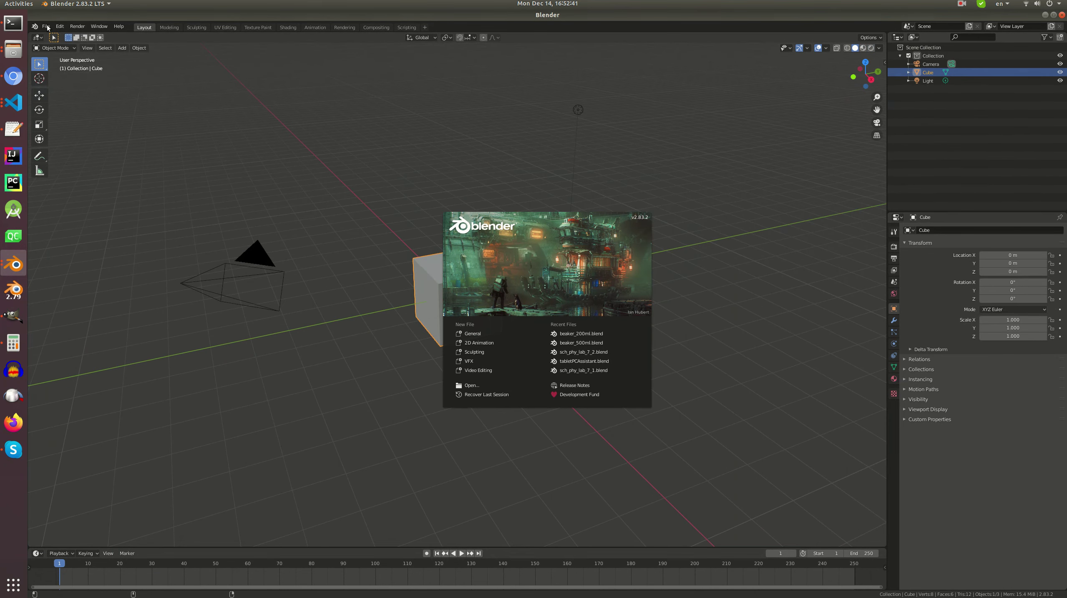
- Open the recent beaker_200ml.blend in a second Blender window for comparison
{"action": "left_click", "coordinate": [45, 26]}
{"action": "mouse_move", "coordinate": [72, 53]}
{"action": "left_click", "coordinate": [142, 60]}
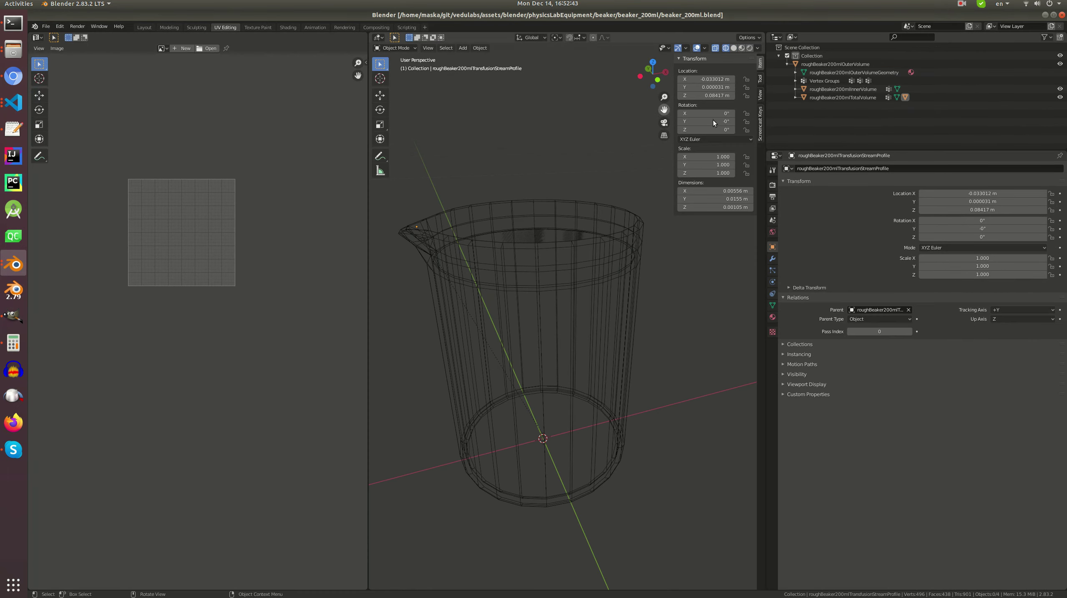
{"action": "left_click", "coordinate": [787, 64]}
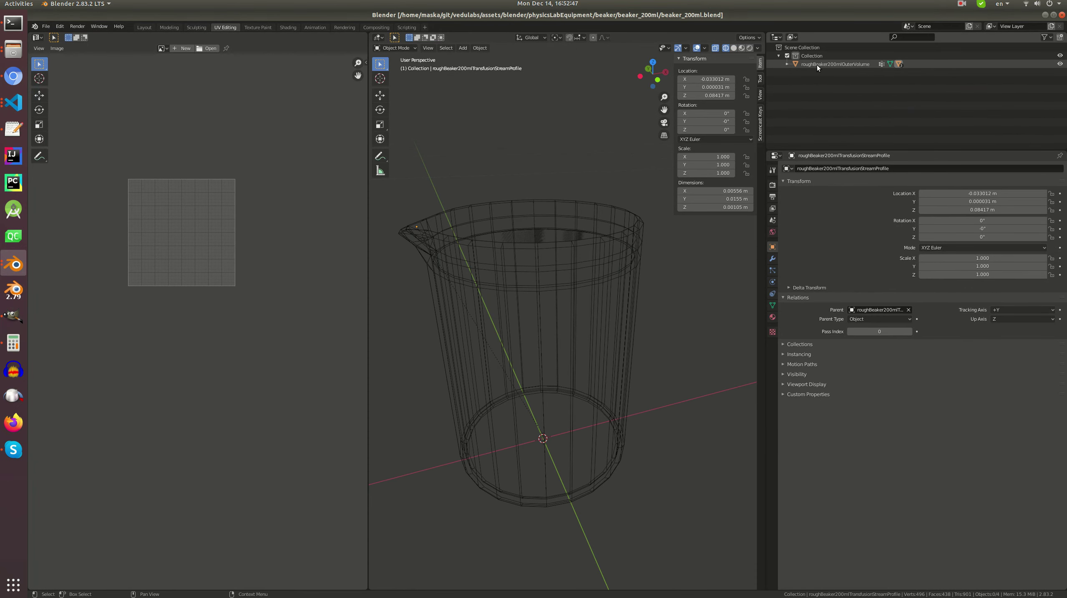
- Expand the outer-volume hierarchies in both the 500 ml and 200 ml beaker outliners
{"action": "left_click", "coordinate": [14, 264]}
{"action": "left_click", "coordinate": [73, 289]}
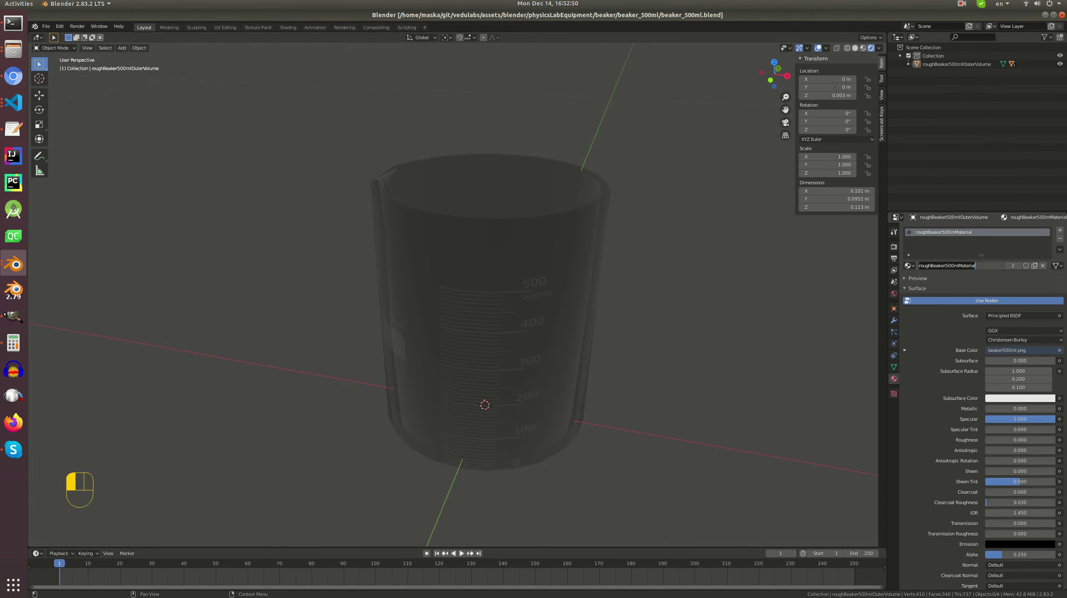
{"action": "left_click", "coordinate": [955, 65]}
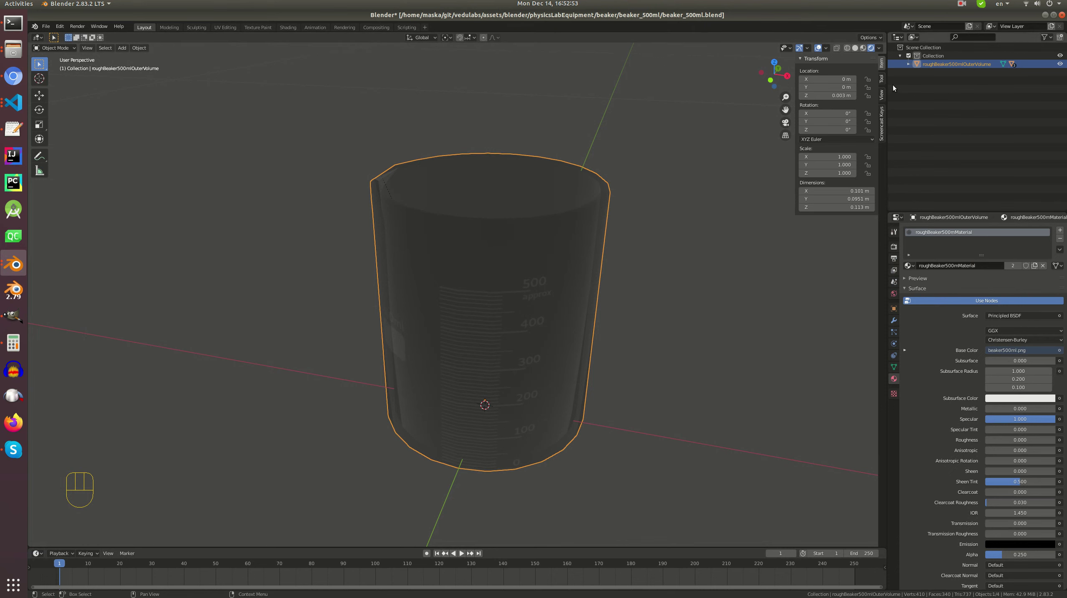
{"action": "left_click", "coordinate": [907, 65]}
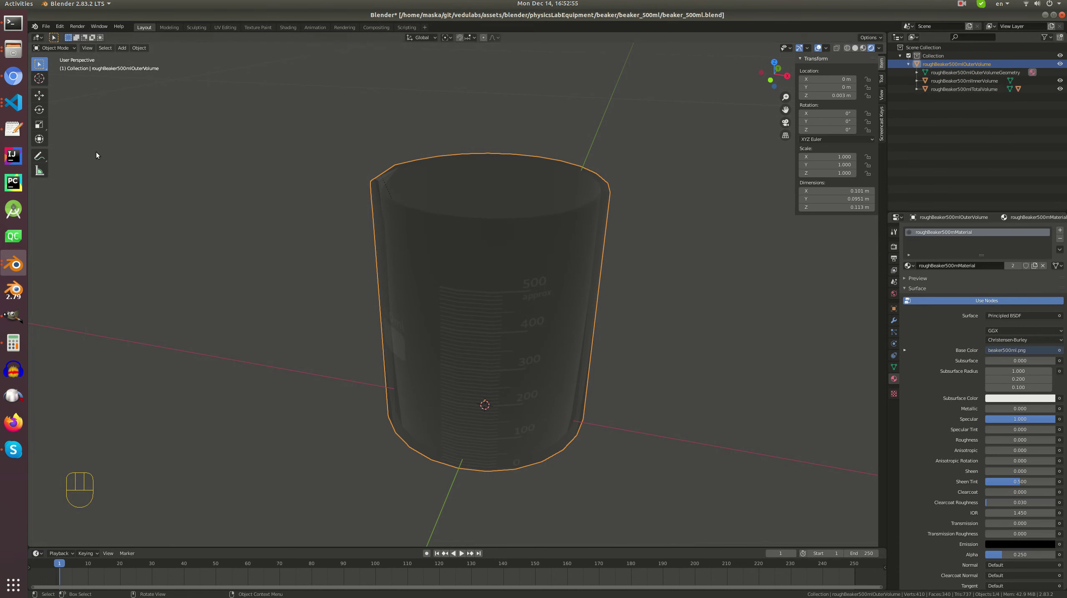
{"action": "left_click", "coordinate": [13, 264]}
{"action": "left_click", "coordinate": [90, 219]}
{"action": "left_click", "coordinate": [787, 64]}
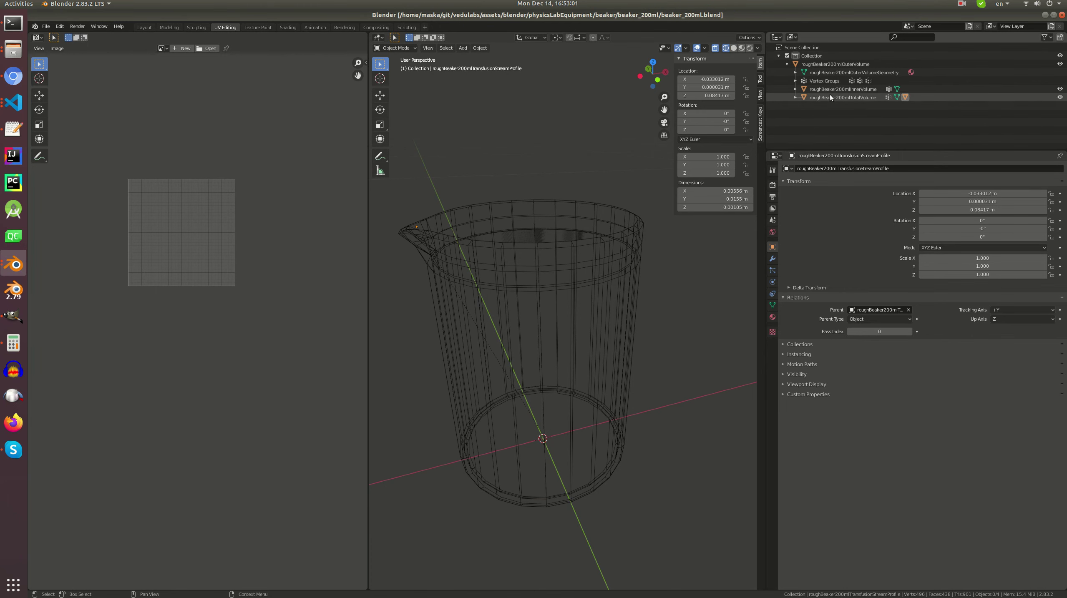
{"action": "left_click", "coordinate": [13, 265]}
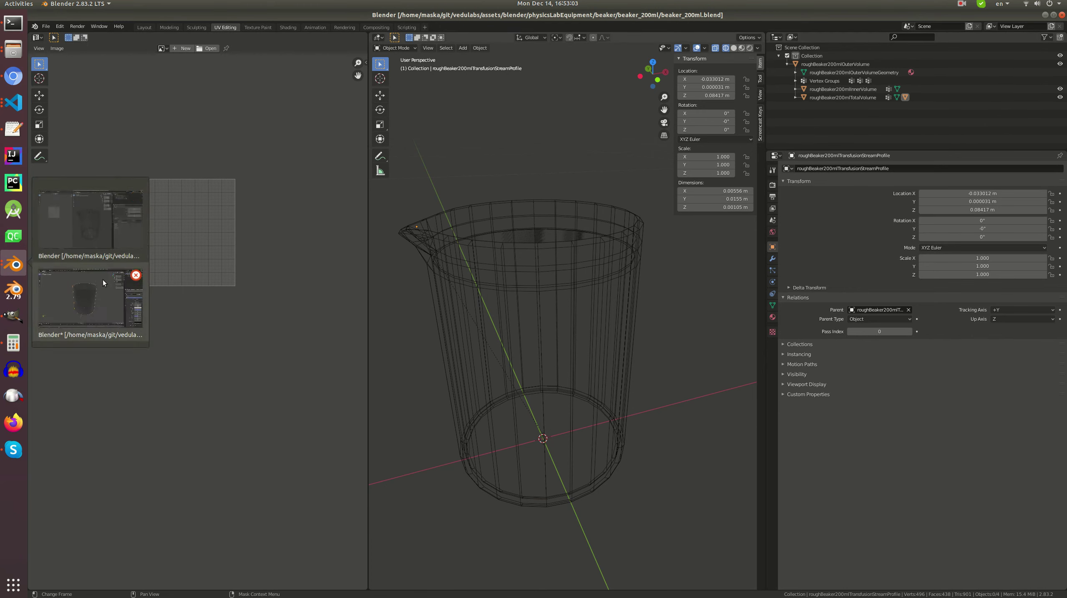
{"action": "left_click", "coordinate": [97, 301]}
- Check the children of roughBeaker500mlInnerVolume, TotalVolume and TransfusionStreamProfile, then collapse them
{"action": "left_click", "coordinate": [917, 81]}
{"action": "left_click", "coordinate": [916, 98]}
{"action": "left_click", "coordinate": [951, 97]}
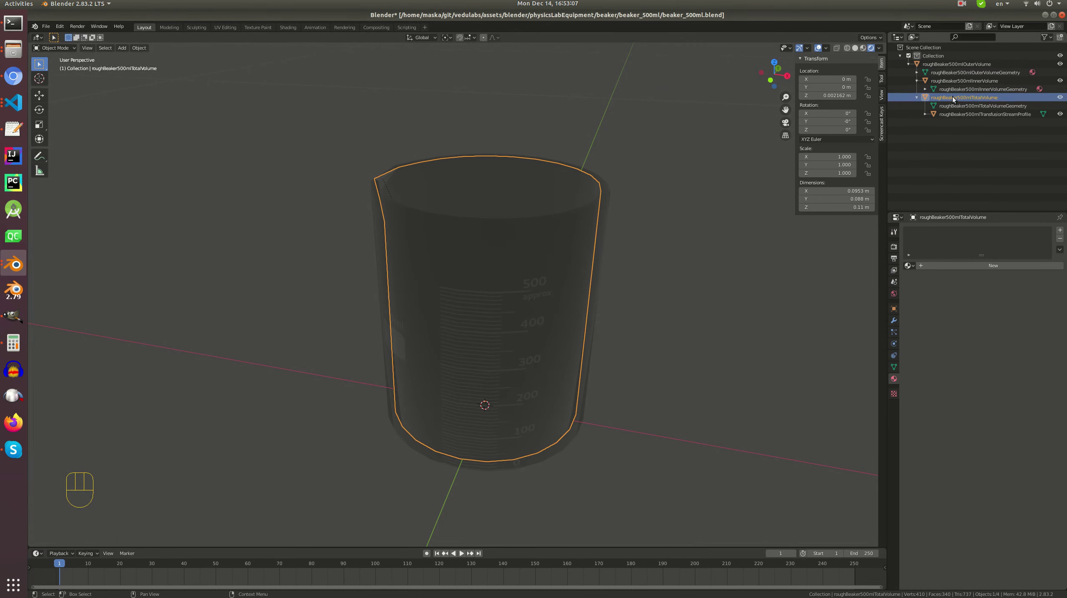
{"action": "left_click", "coordinate": [954, 114]}
{"action": "left_click", "coordinate": [925, 114]}
{"action": "left_click", "coordinate": [918, 97]}
{"action": "left_click", "coordinate": [909, 65]}
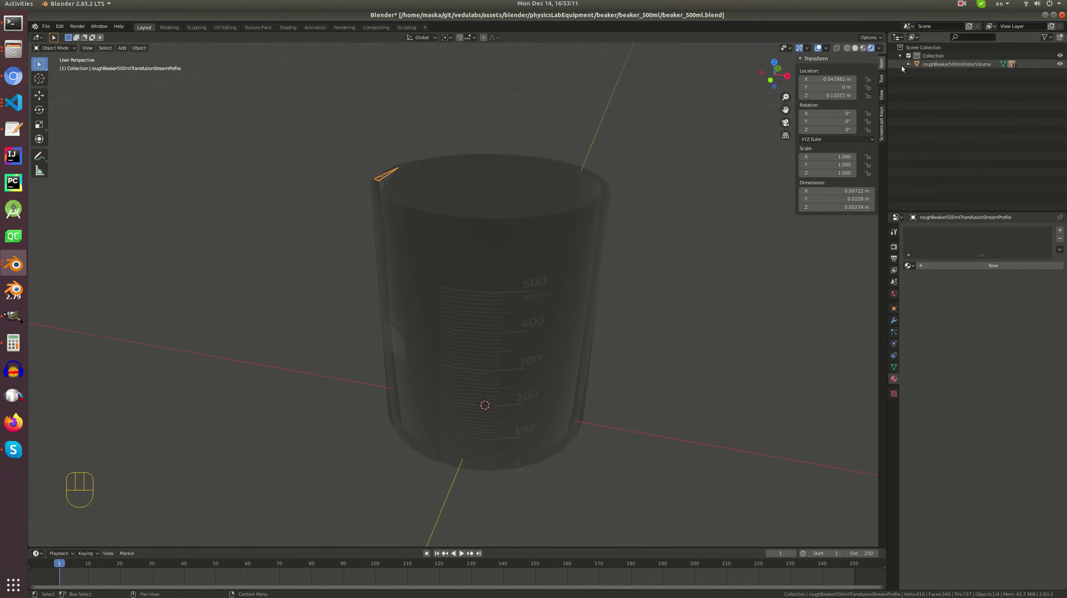
- Cancel closing the window, deselect everything, and save beaker_500ml.blend
{"action": "left_click", "coordinate": [1064, 15]}
{"action": "left_click", "coordinate": [557, 326]}
{"action": "scroll", "coordinate": [543, 270], "scroll_direction": "down", "scroll_amount": 2}
{"action": "key", "text": "alt+a"}
{"action": "key", "text": "ctrl+s"}
- Close the beaker_200ml window, save, and export over beaker500ml.glb as glTF 2.0
{"action": "left_click", "coordinate": [13, 264]}
{"action": "left_click", "coordinate": [58, 283]}
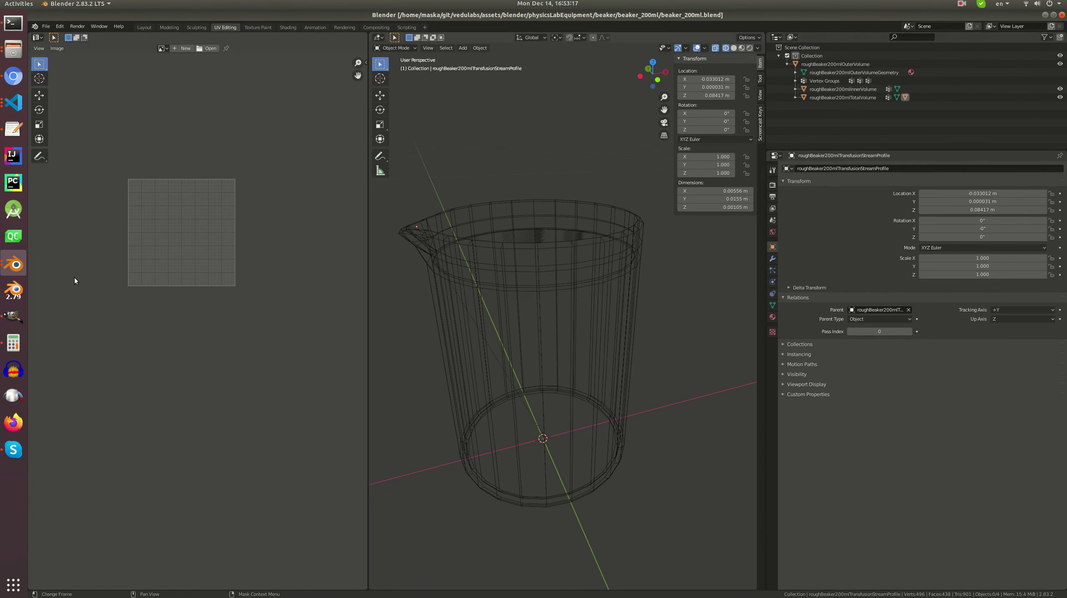
{"action": "left_click", "coordinate": [1063, 16]}
{"action": "key", "text": "ctrl+s"}
{"action": "key", "text": "super+e"}
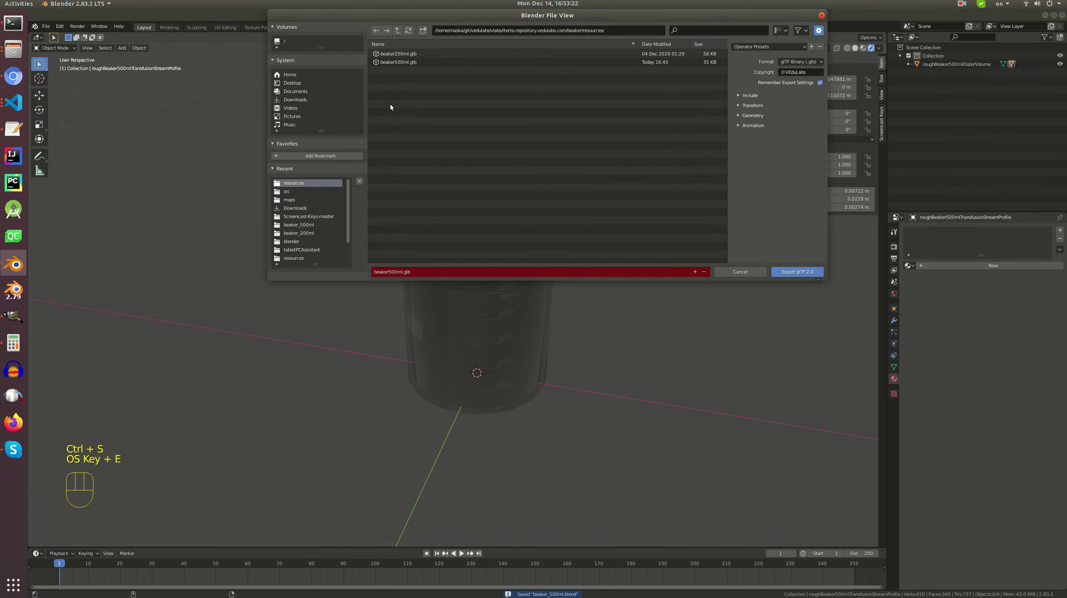
{"action": "double_click", "coordinate": [397, 62]}
{"action": "left_click", "coordinate": [13, 76]}
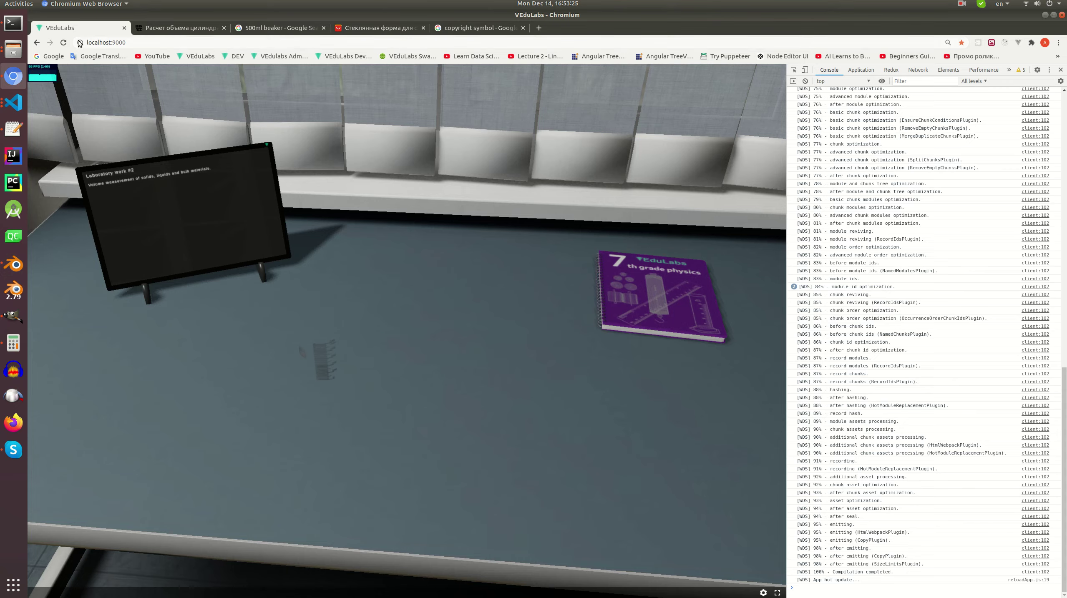
- Reload the VEduLabs page, then bring the beaker project's index.js forward in VS Code
{"action": "key", "text": "ctrl+r"}
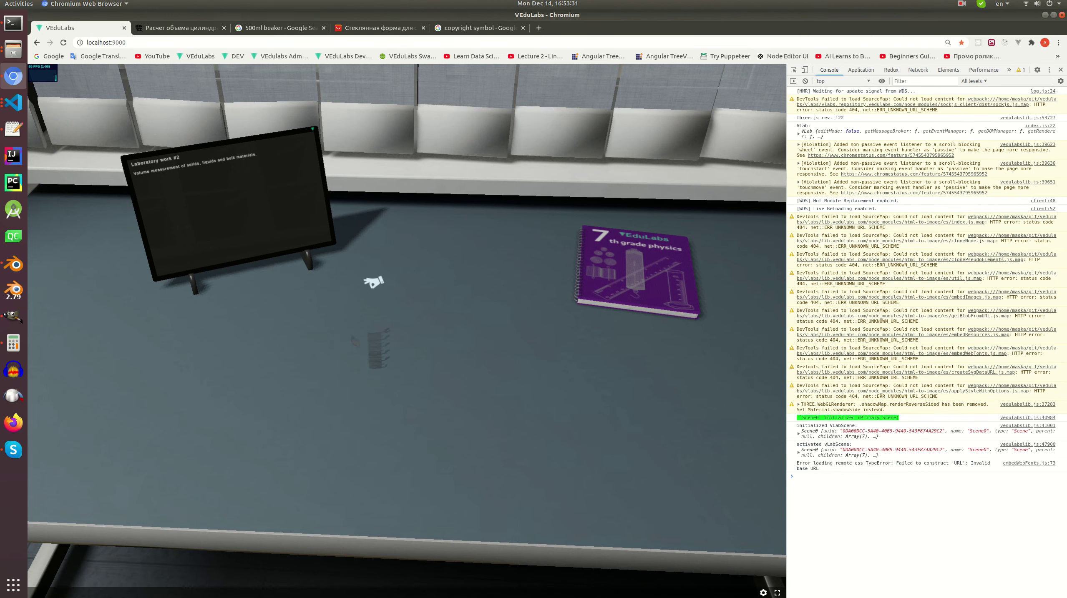
{"action": "key", "text": "alt+Tab"}
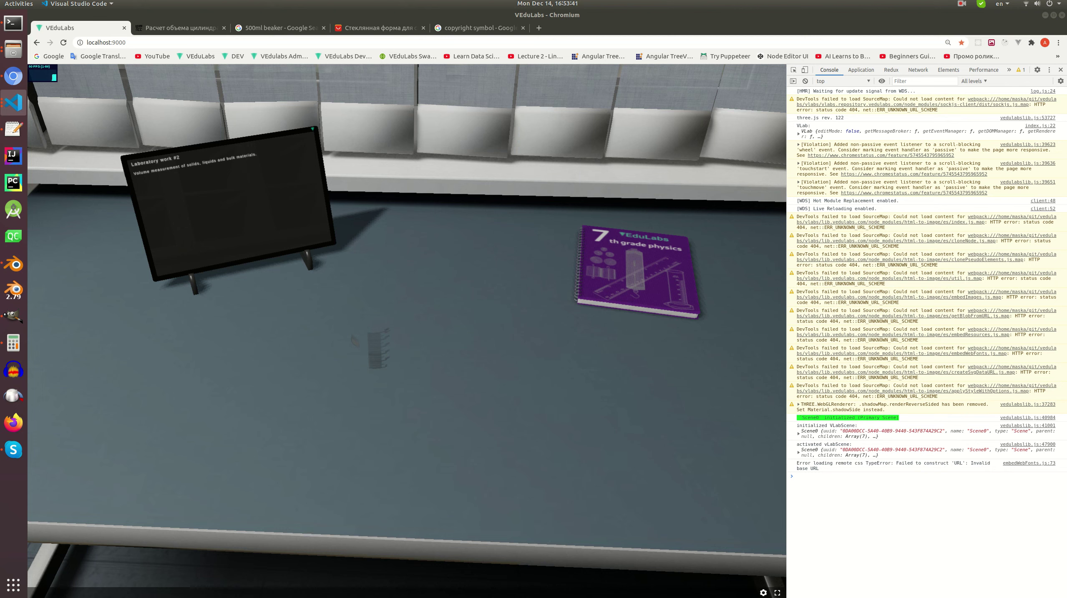
{"action": "left_click", "coordinate": [13, 102]}
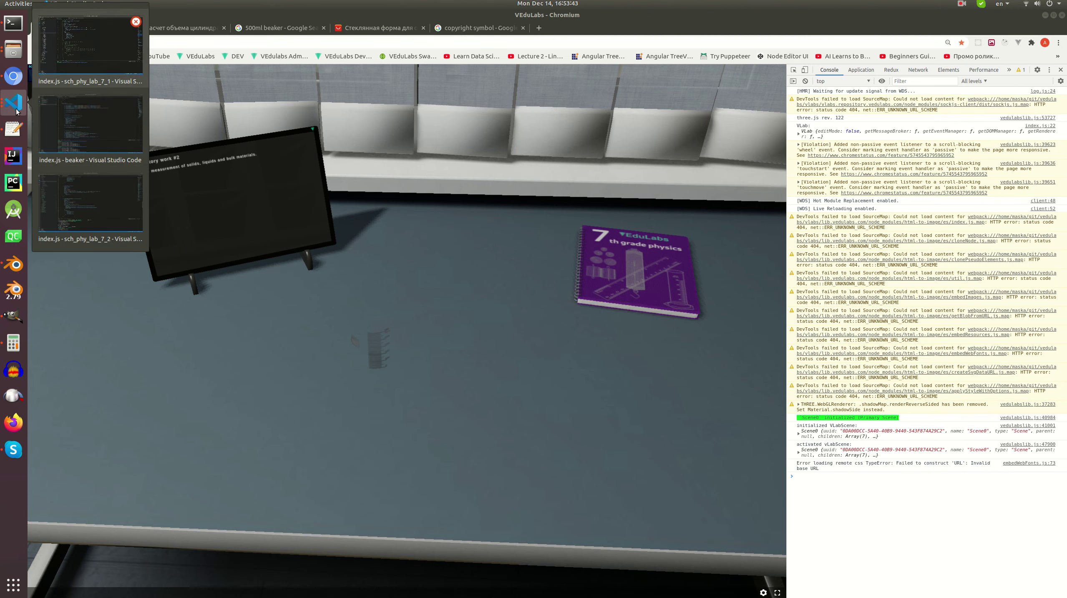
{"action": "left_click", "coordinate": [114, 149]}
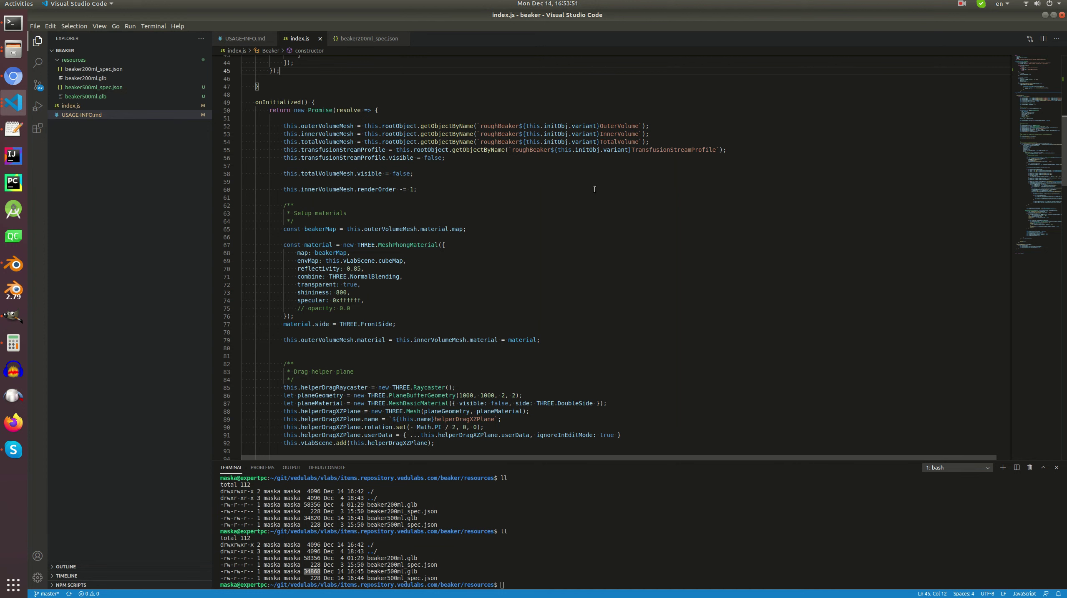
- Switch to the sch_phy_lab_7_2 scene code and check the lab in Chromium
{"action": "scroll", "coordinate": [594, 193], "scroll_direction": "up", "scroll_amount": 1}
{"action": "left_click", "coordinate": [14, 103]}
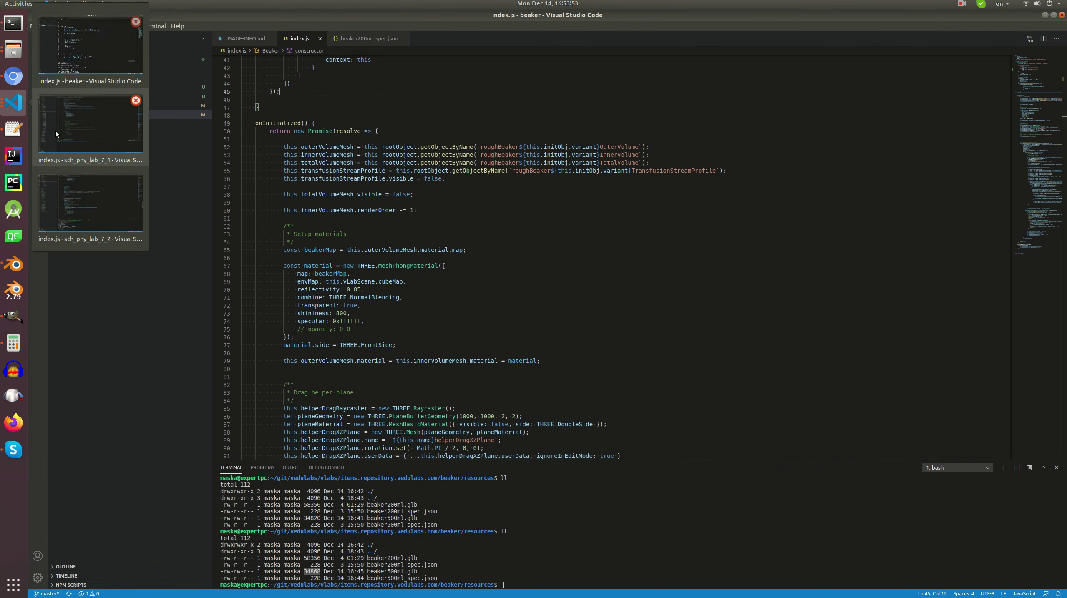
{"action": "left_click", "coordinate": [101, 209]}
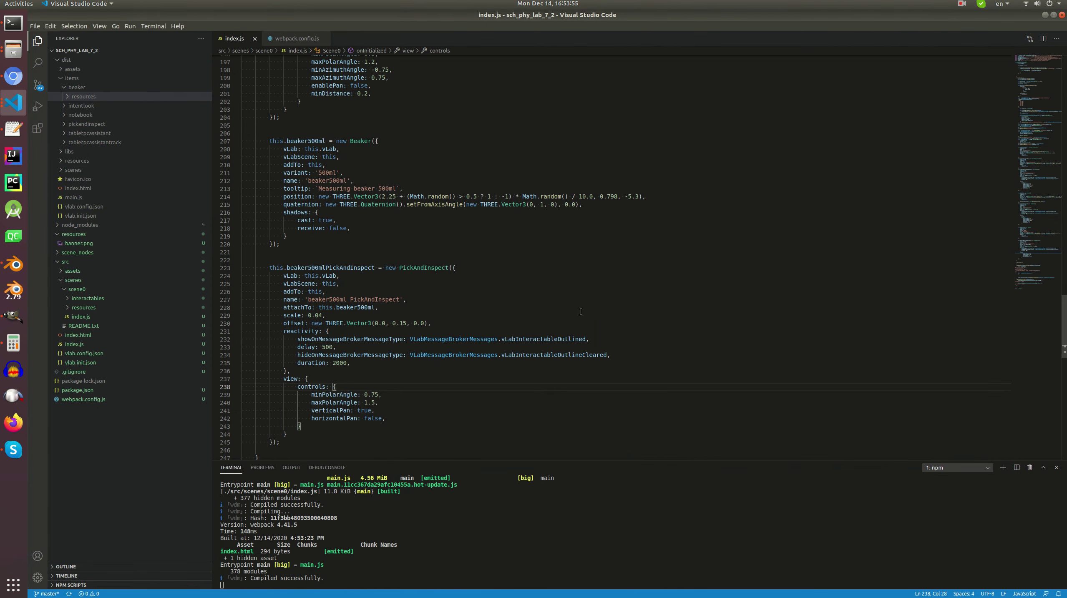
{"action": "double_click", "coordinate": [295, 173]}
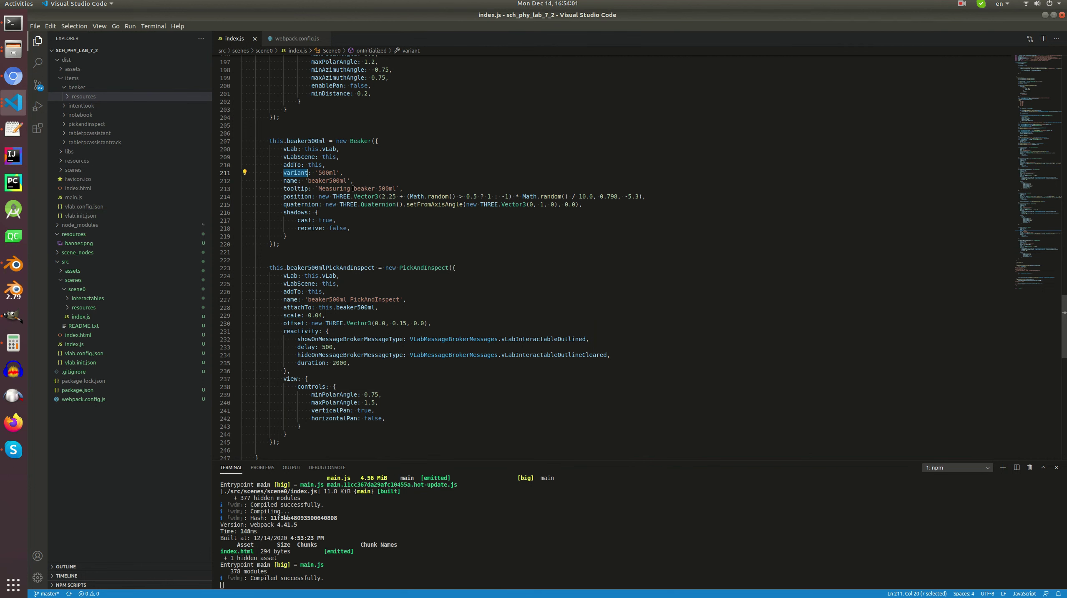
{"action": "scroll", "coordinate": [399, 212], "scroll_direction": "up", "scroll_amount": 1}
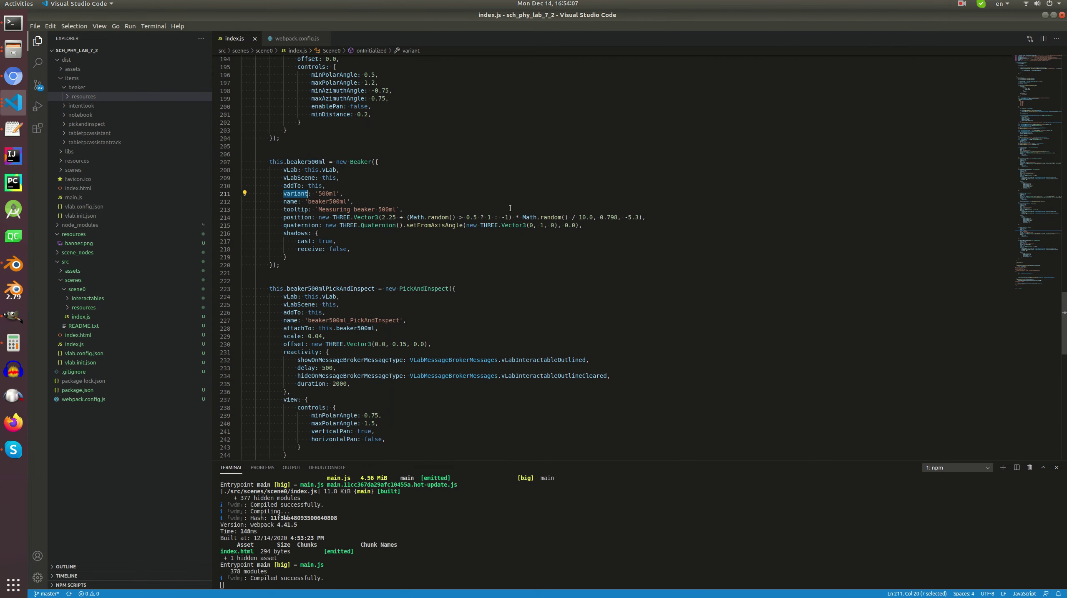
{"action": "left_click", "coordinate": [13, 77]}
{"action": "key", "text": "alt+Tab"}
- Change the beaker's x from 2.25 to 2.4, revert the -5.3 edit, and save index.js
{"action": "left_click_drag", "start_coordinate": [390, 217], "coordinate": [396, 217]}
{"action": "type", "text": "4"}
{"action": "left_click", "coordinate": [633, 217]}
{"action": "key", "text": "BackSpace"}
{"action": "type", "text": "2"}
{"action": "key", "text": "alt+Tab"}
{"action": "key", "text": "alt+Tab"}
{"action": "key", "text": "ctrl+z"}
{"action": "key", "text": "ctrl+s"}
{"action": "key", "text": "alt+Tab"}
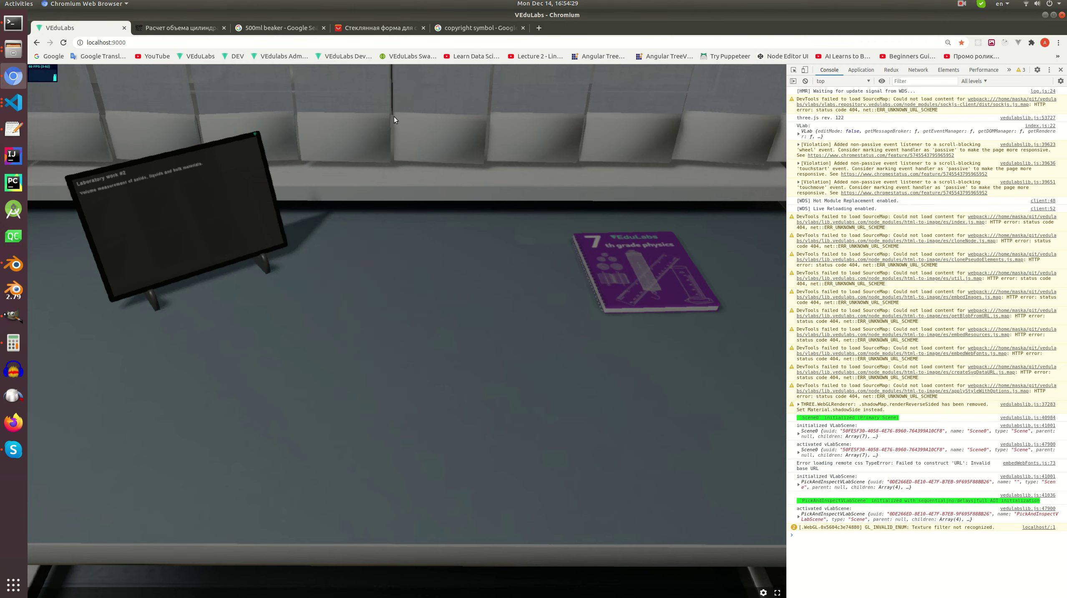
- Inspect the 500 ml beaker close up, rotate it to another side, return to the lab, then switch to Blender
{"action": "left_click", "coordinate": [405, 81]}
{"action": "left_click", "coordinate": [415, 294]}
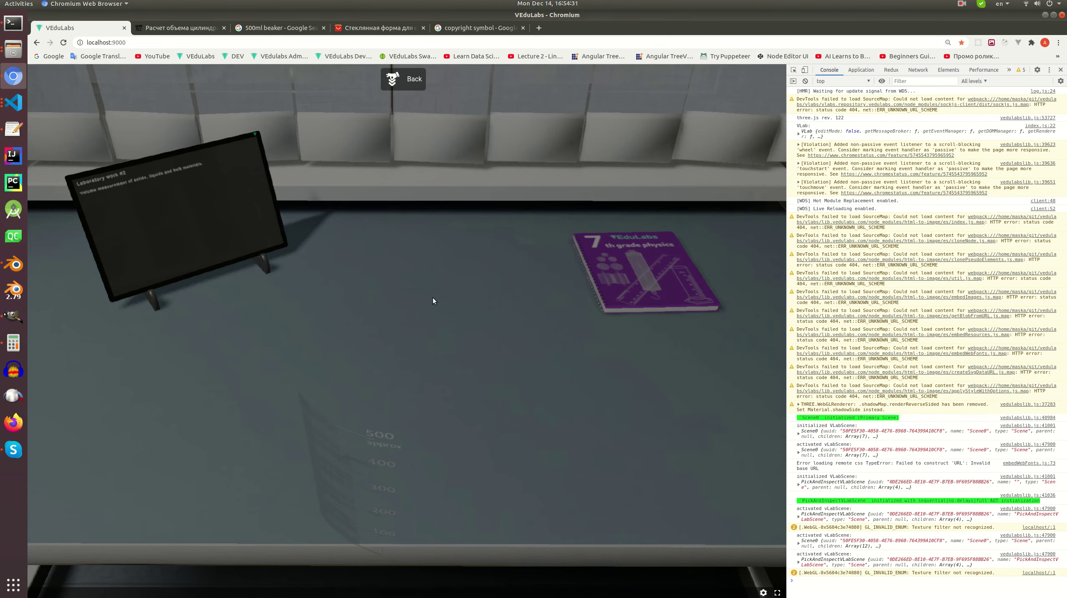
{"action": "left_click_drag", "start_coordinate": [456, 215], "coordinate": [631, 368]}
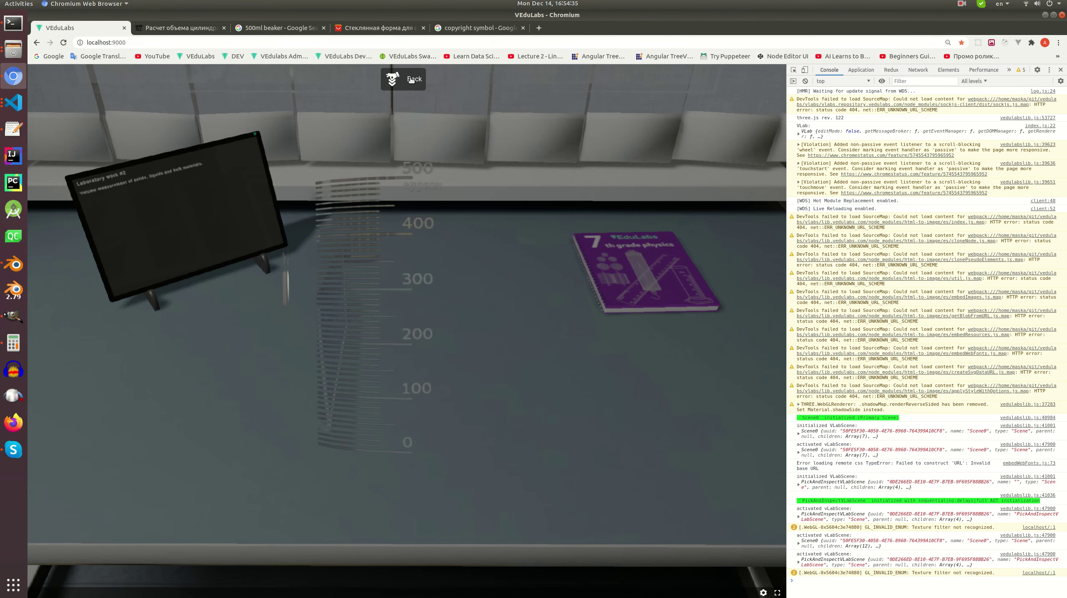
{"action": "left_click", "coordinate": [413, 80]}
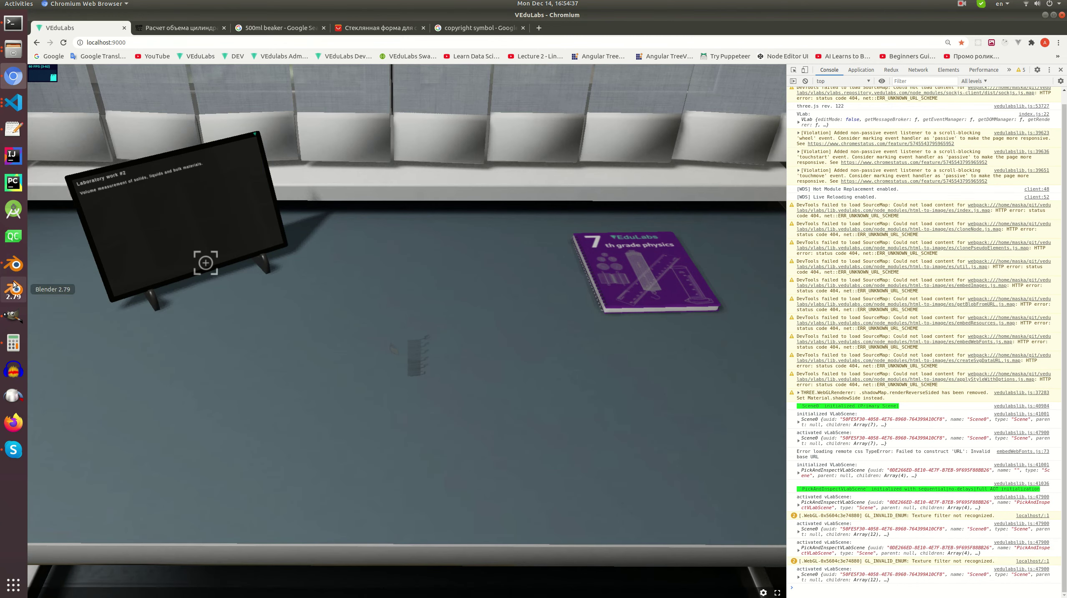
{"action": "left_click", "coordinate": [14, 264]}
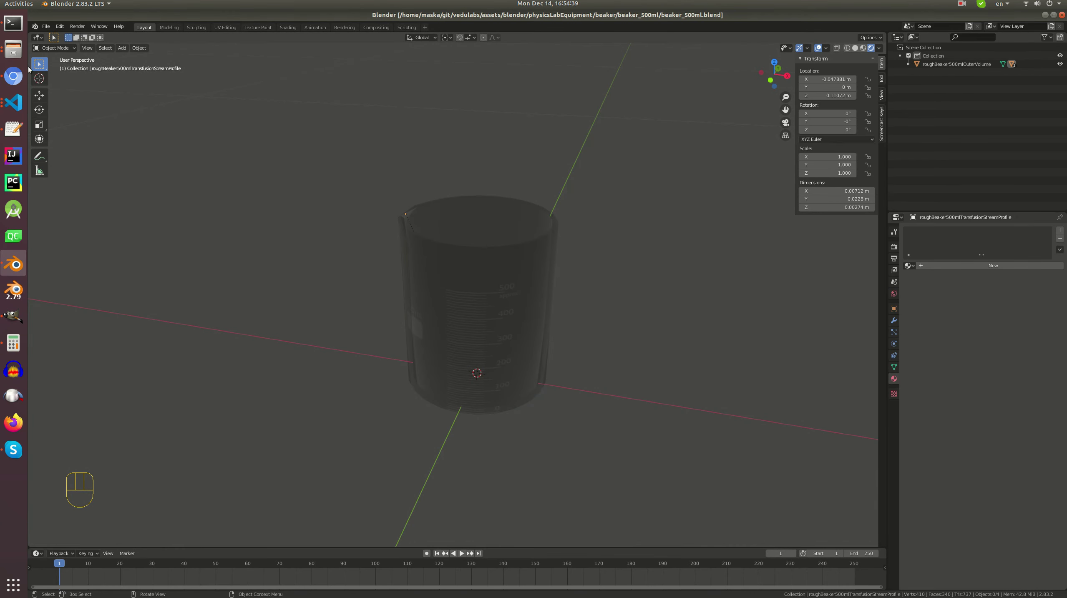
- Close the stray empty Visual Studio Code window that opened by mistake
{"action": "left_click", "coordinate": [17, 104]}
{"action": "left_click", "coordinate": [326, 158]}
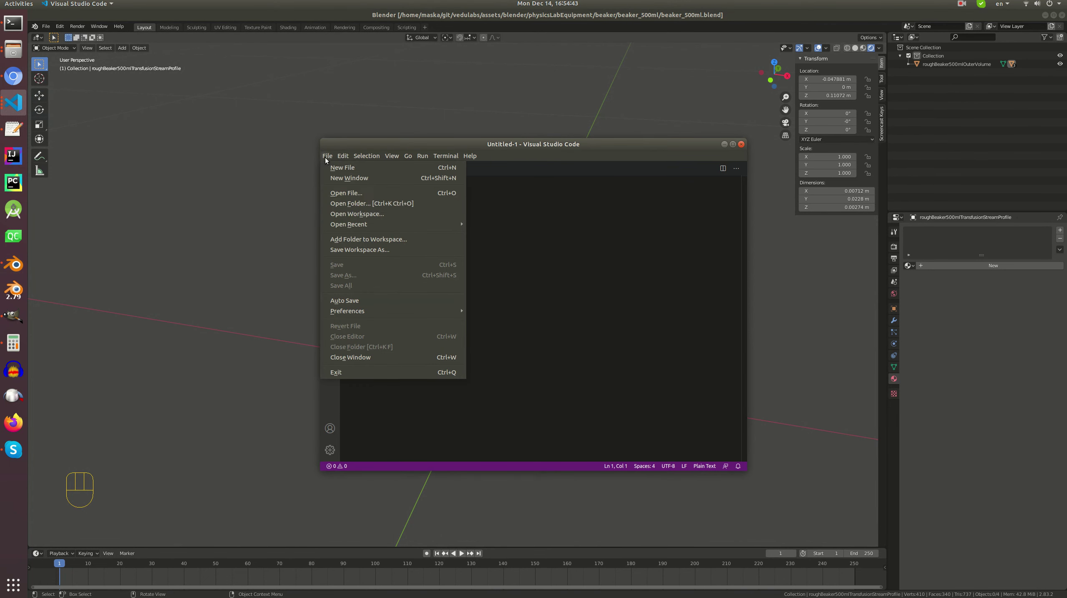
{"action": "left_click", "coordinate": [741, 144]}
{"action": "left_click", "coordinate": [741, 143]}
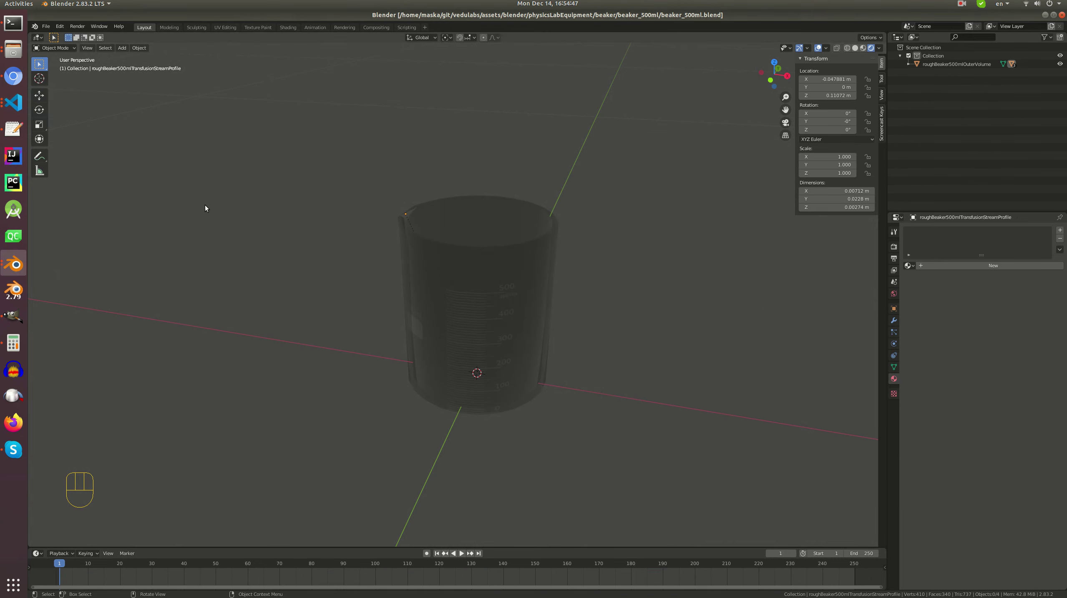
- Launch a new Blender window and open beaker_200ml.blend from the recent files
{"action": "double_click", "coordinate": [384, 176]}
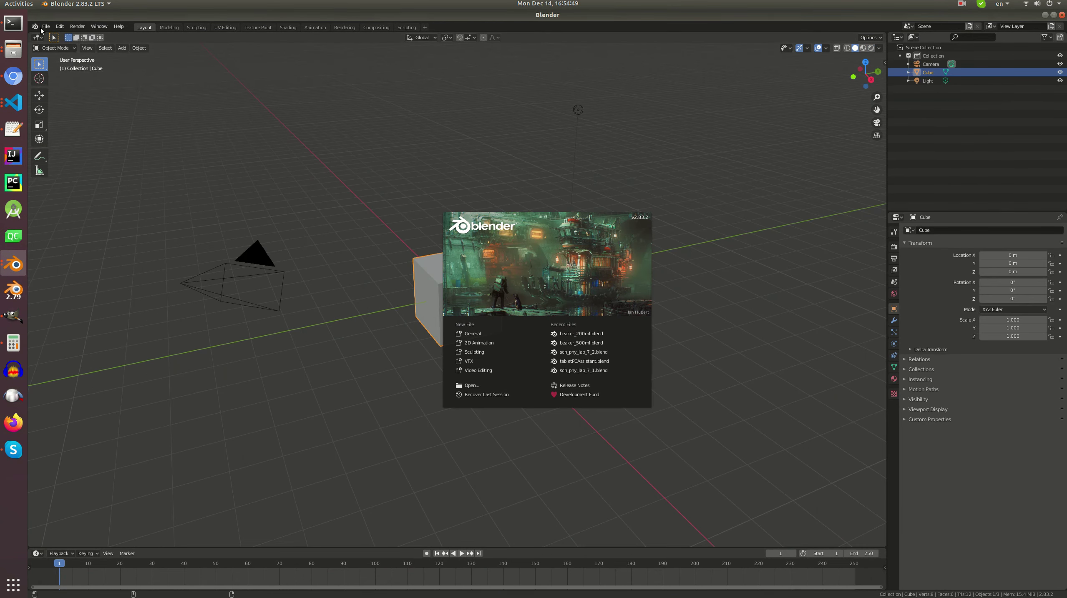
{"action": "left_click", "coordinate": [41, 30]}
{"action": "left_click", "coordinate": [45, 26]}
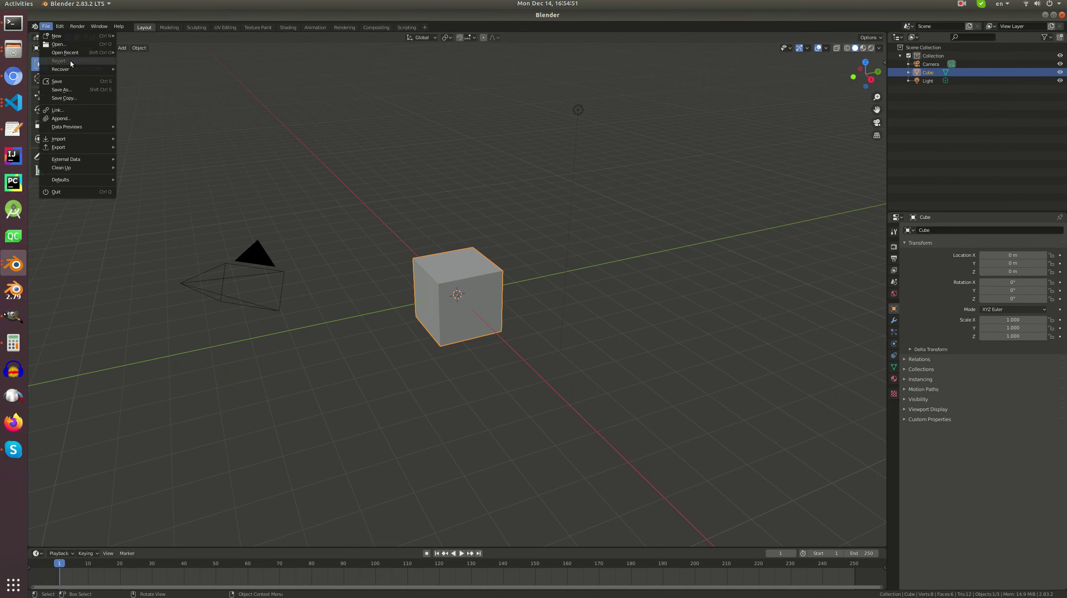
{"action": "mouse_move", "coordinate": [92, 52]}
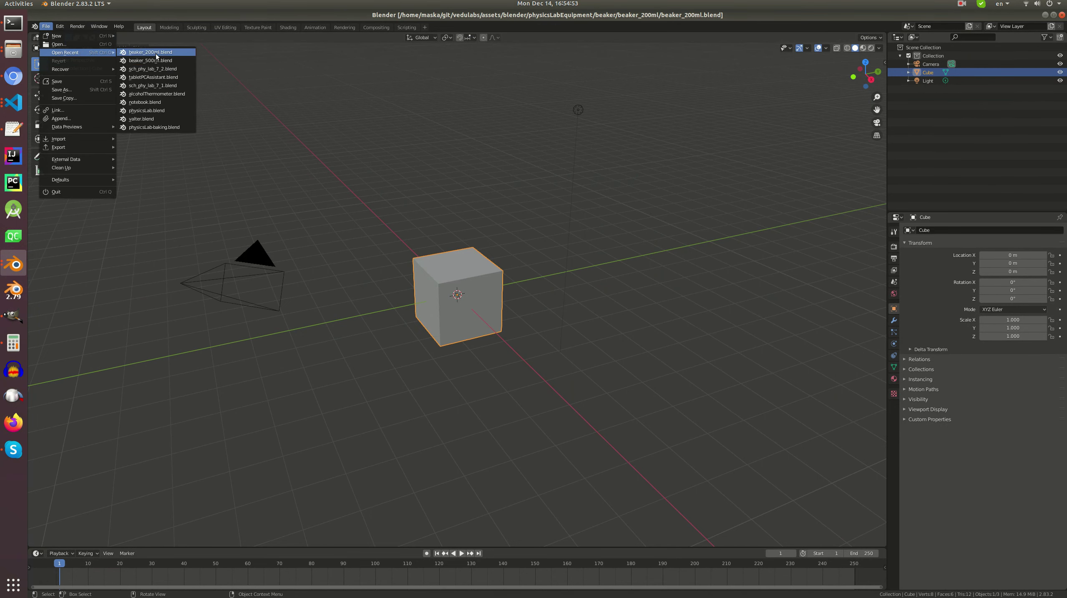
{"action": "left_click", "coordinate": [151, 52]}
- Show the roughBeakerMaterial settings of the roughBeaker200mlOuterVolume object
{"action": "left_click", "coordinate": [644, 224]}
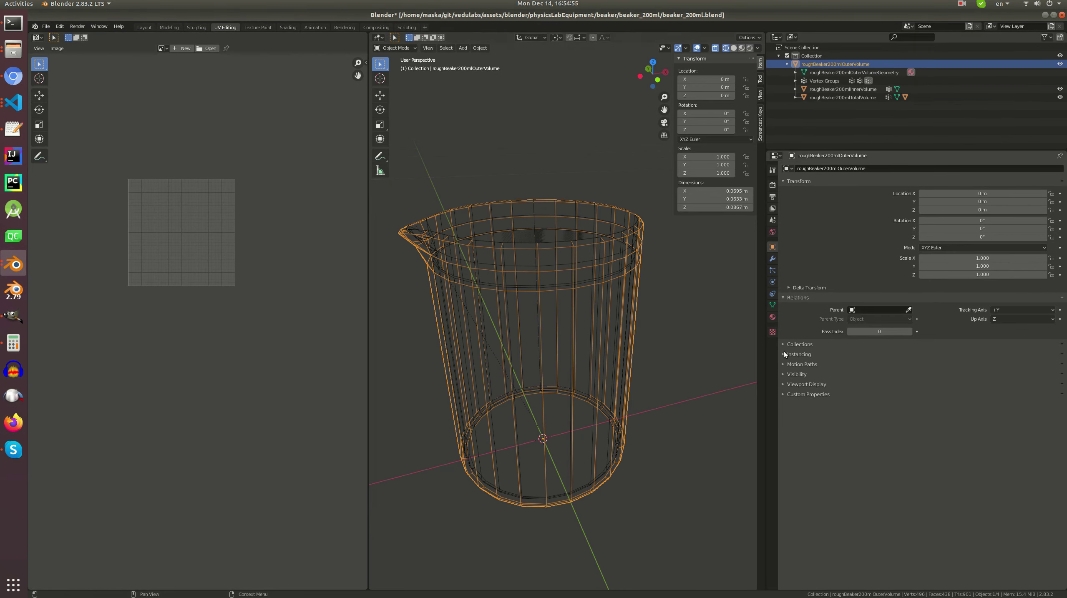
{"action": "left_click", "coordinate": [772, 317]}
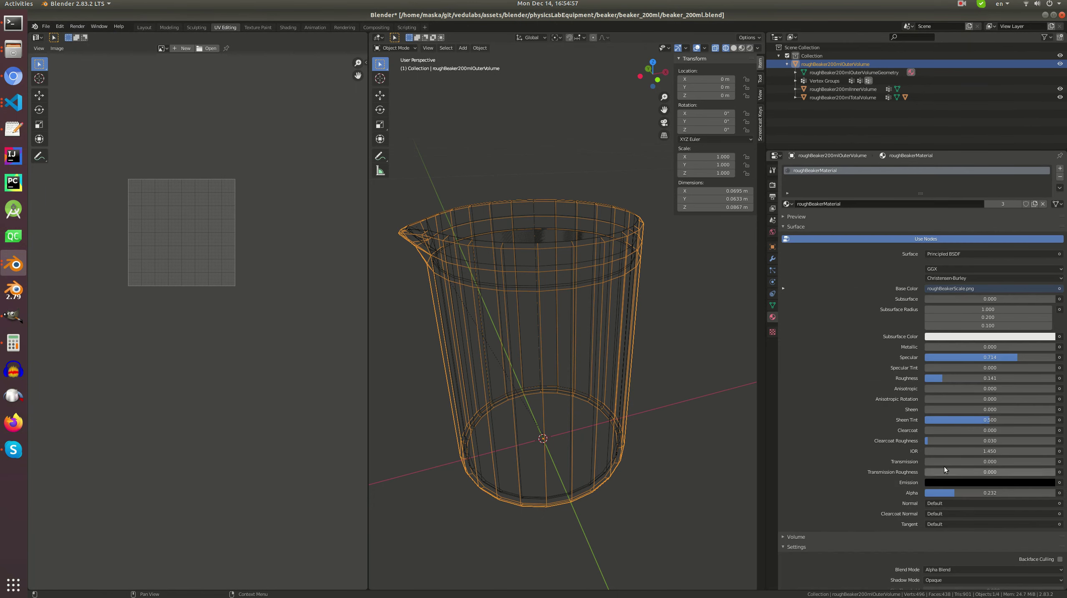
{"action": "scroll", "coordinate": [858, 436], "scroll_direction": "down", "scroll_amount": 5}
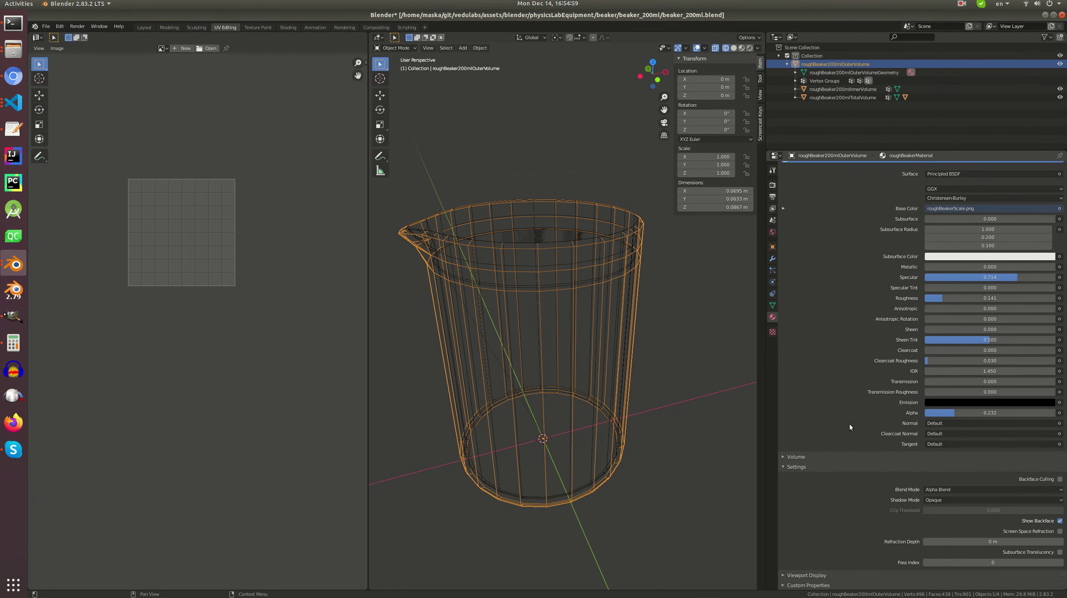
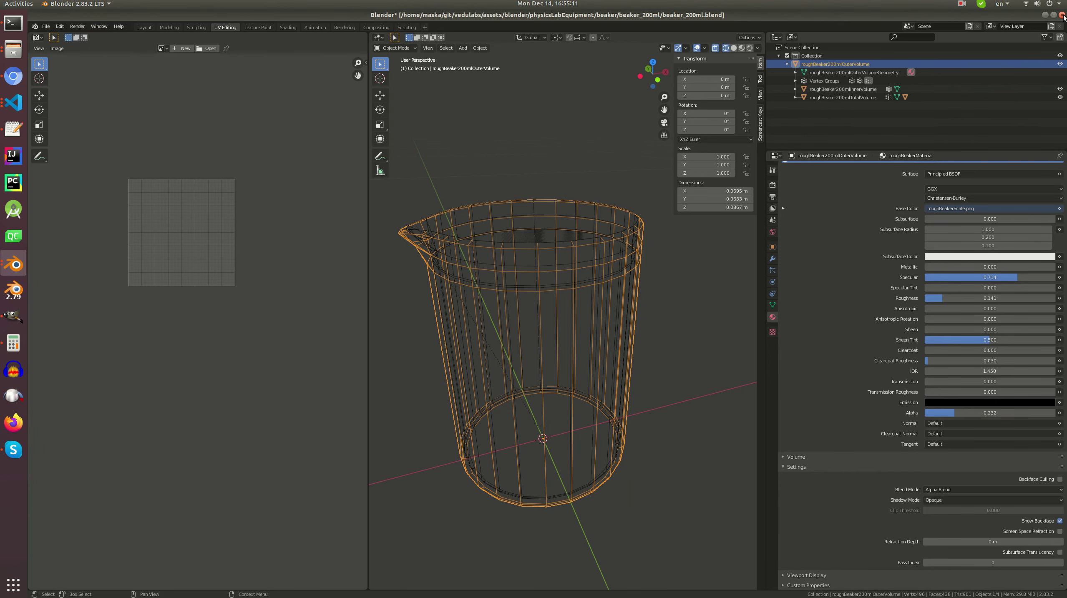
- Compare the 200 ml beaker's mesh with its UV layout in Edit Mode, then close the file
{"action": "key", "text": "Tab"}
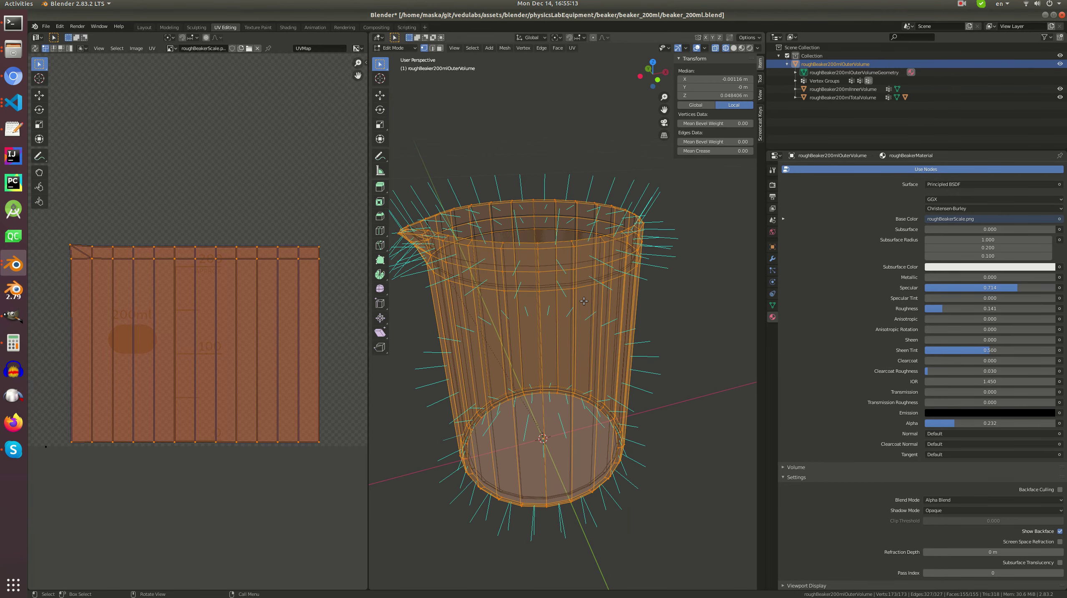
{"action": "mouse_move", "coordinate": [599, 301]}
{"action": "middle_mouse_down"}
{"action": "mouse_move", "coordinate": [577, 328]}
{"action": "mouse_move", "coordinate": [582, 304]}
{"action": "middle_mouse_up"}
{"action": "key", "text": "Tab"}
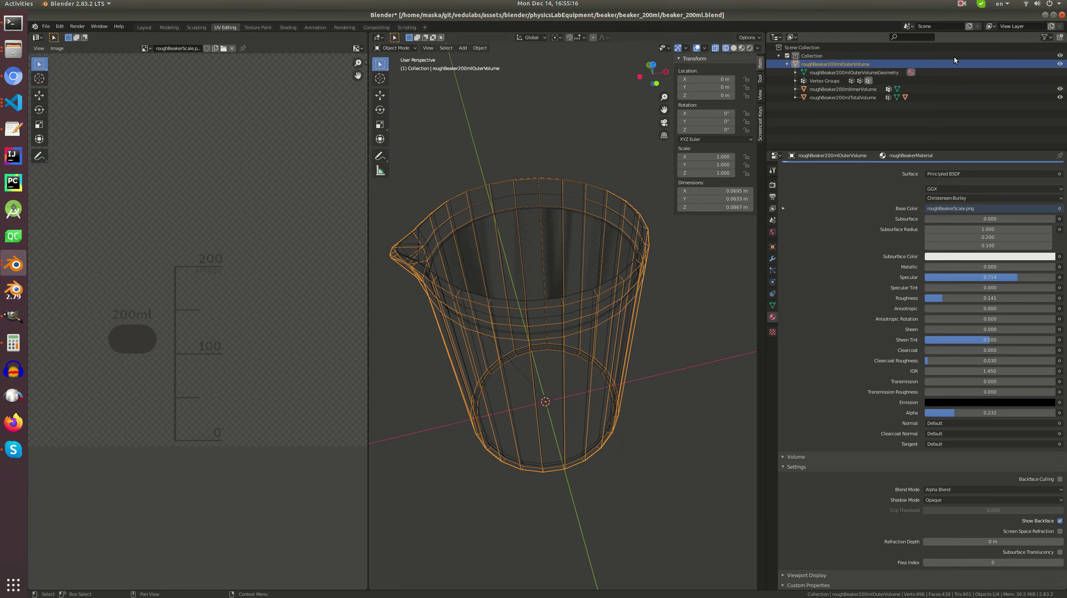
{"action": "left_click", "coordinate": [1061, 15]}
- Discard the 200 ml changes and open beaker_500ml.blend, orbiting the beaker upright
{"action": "left_click", "coordinate": [523, 326]}
{"action": "left_click", "coordinate": [558, 240]}
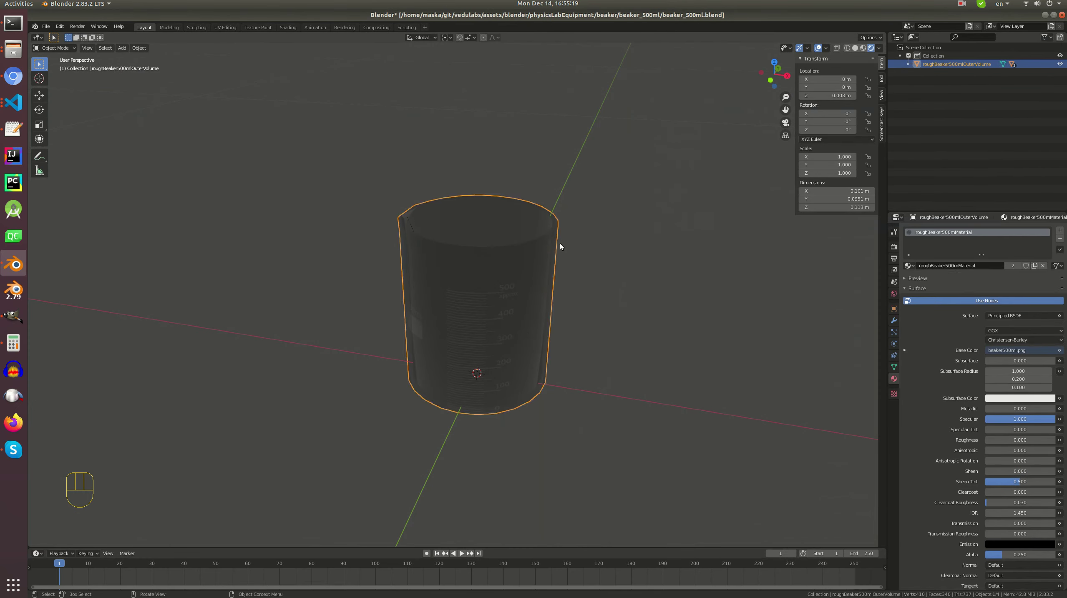
{"action": "key", "text": "Tab"}
{"action": "middle_click_drag", "start_coordinate": [590, 262], "coordinate": [593, 242]}
{"action": "key", "text": "Tab"}
{"action": "left_click", "coordinate": [825, 47]}
- Check the roughBeaker500mlTotalVolume mesh by selecting all its vertices in Edit Mode
{"action": "key", "text": "Tab"}
{"action": "key", "text": "Tab"}
{"action": "left_click", "coordinate": [537, 212]}
{"action": "key", "text": "Tab"}
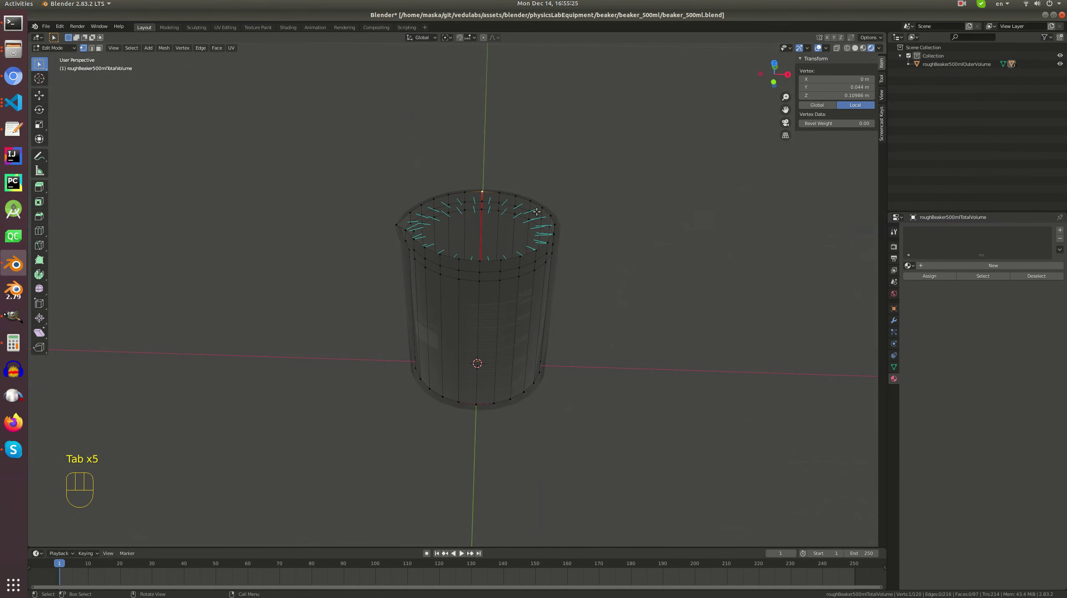
{"action": "key", "text": "a"}
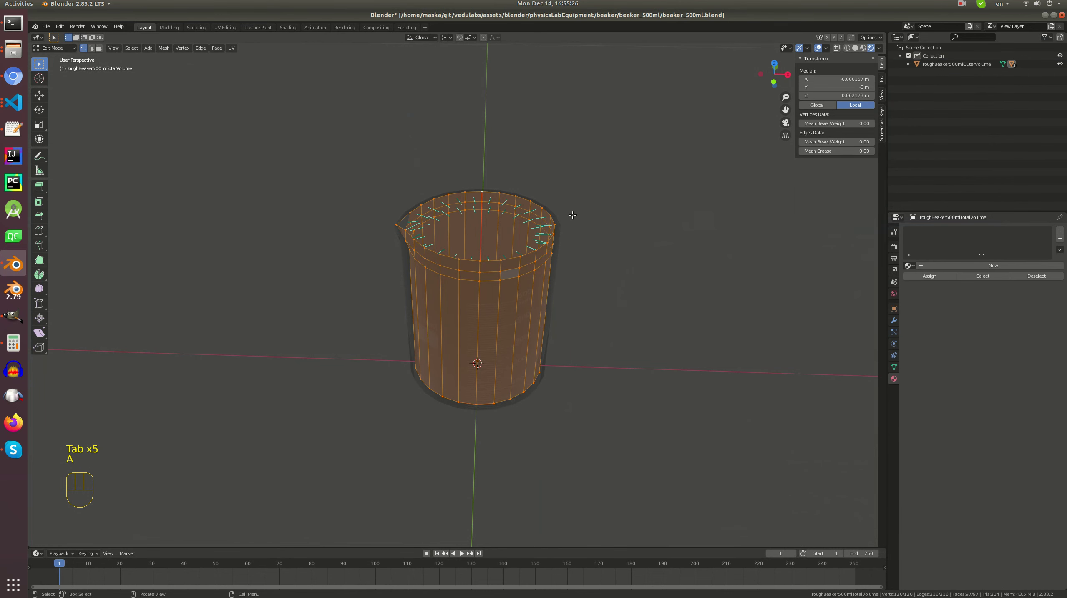
{"action": "left_click", "coordinate": [893, 309]}
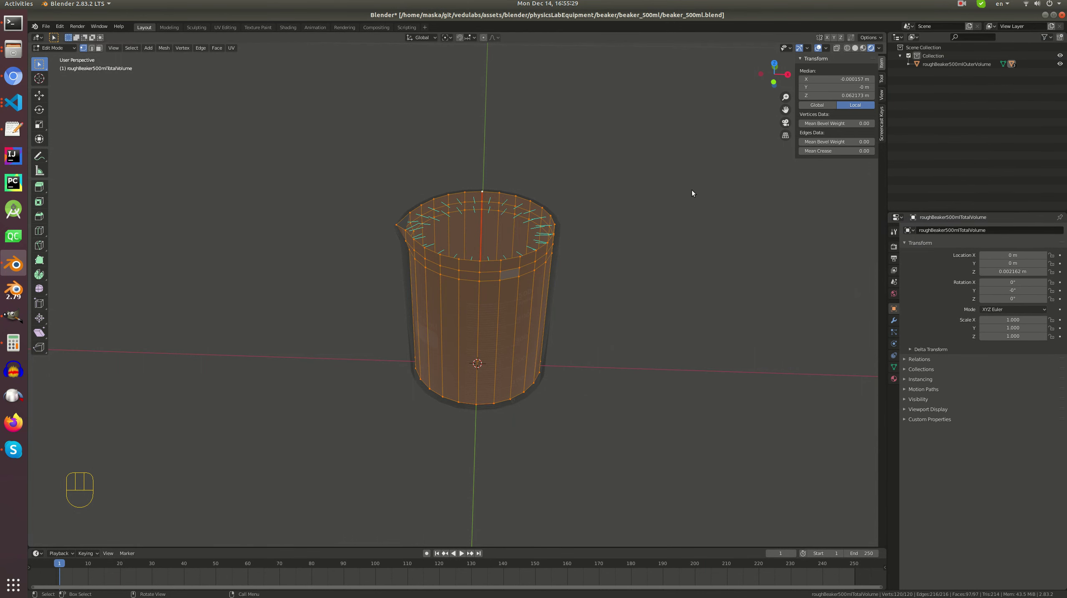
{"action": "key", "text": "Tab"}
- Check the roughBeaker500mlInnerVolume mesh by selecting all its vertices, then deselect everything
{"action": "left_click", "coordinate": [526, 223]}
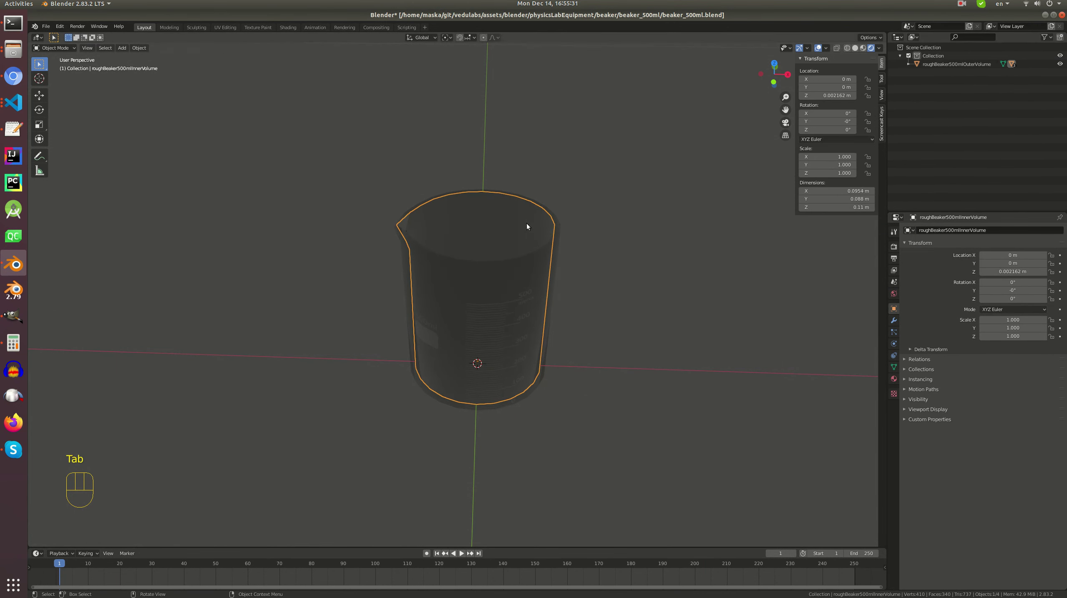
{"action": "key", "text": "Tab"}
{"action": "key", "text": "a"}
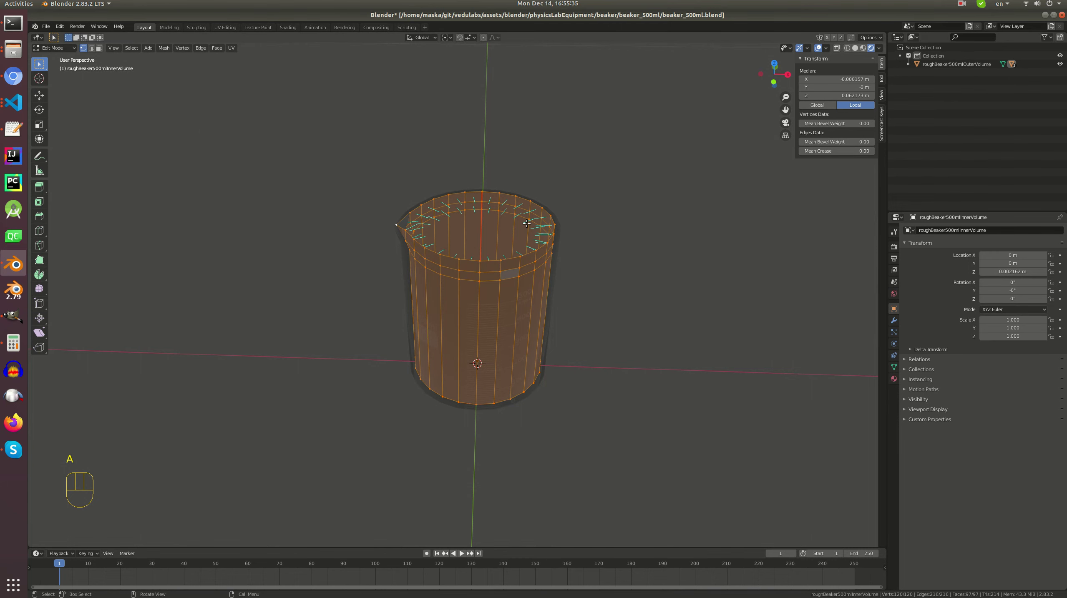
{"action": "key", "text": "Tab"}
{"action": "key", "text": "alt+a"}
- Save beaker_500ml.blend and go to the VEduLabs browser window
{"action": "key", "text": "ctrl+s"}
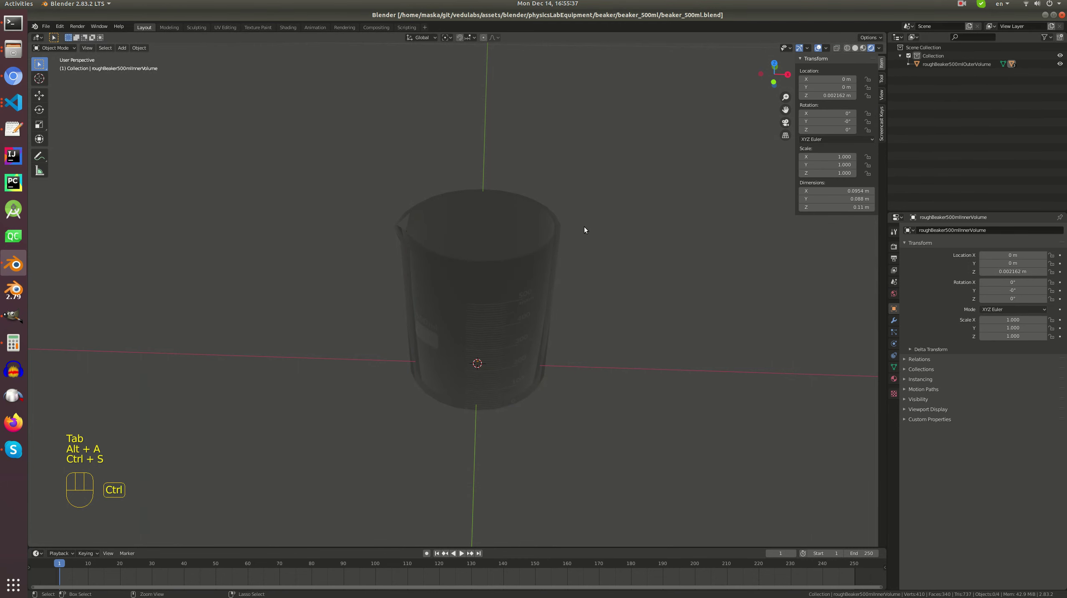
{"action": "key", "text": "super+e"}
{"action": "key", "text": "Escape"}
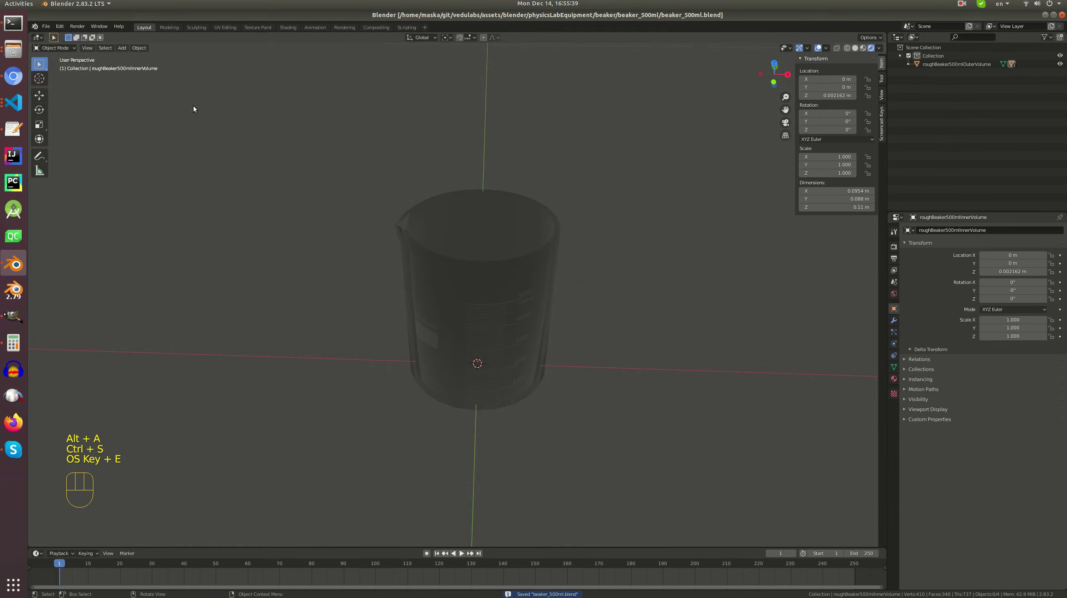
{"action": "key", "text": "alt+Tab"}
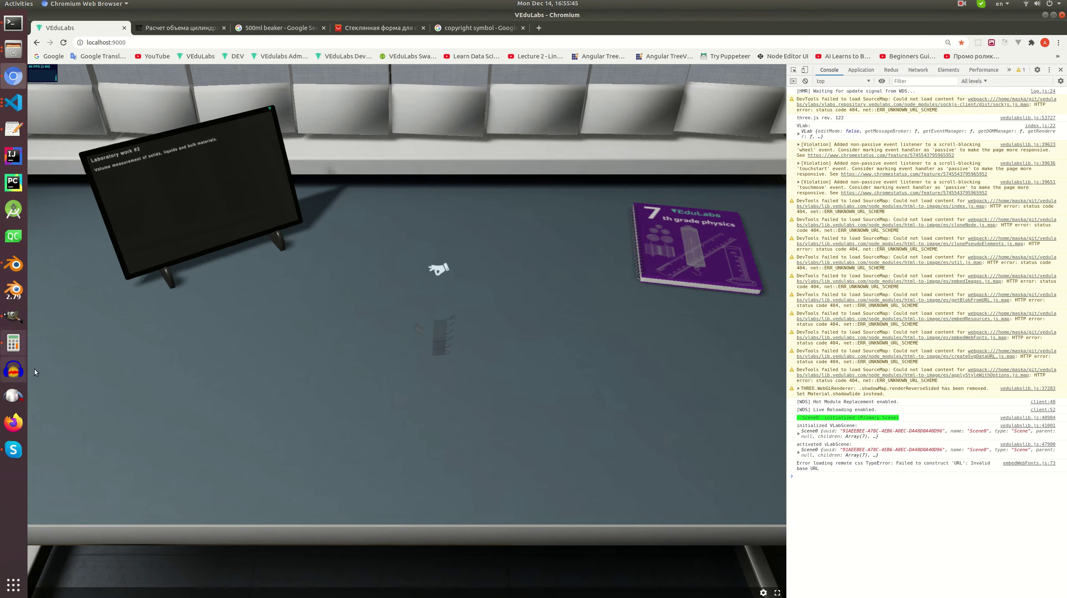
- Bring the 'index.js - beaker' Visual Studio Code window to the front
{"action": "left_click", "coordinate": [15, 108]}
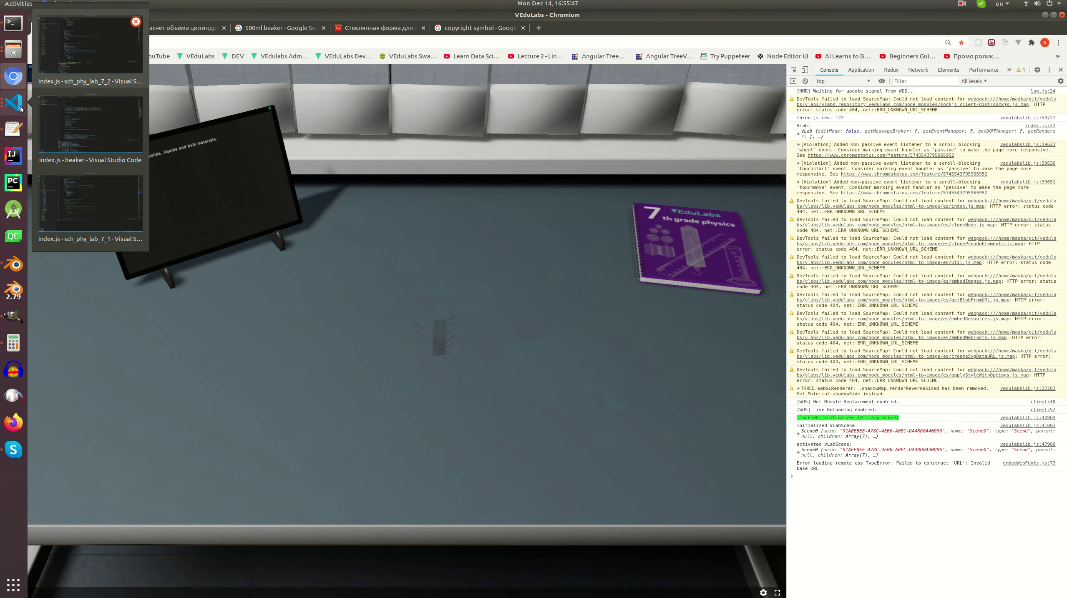
{"action": "left_click", "coordinate": [90, 125]}
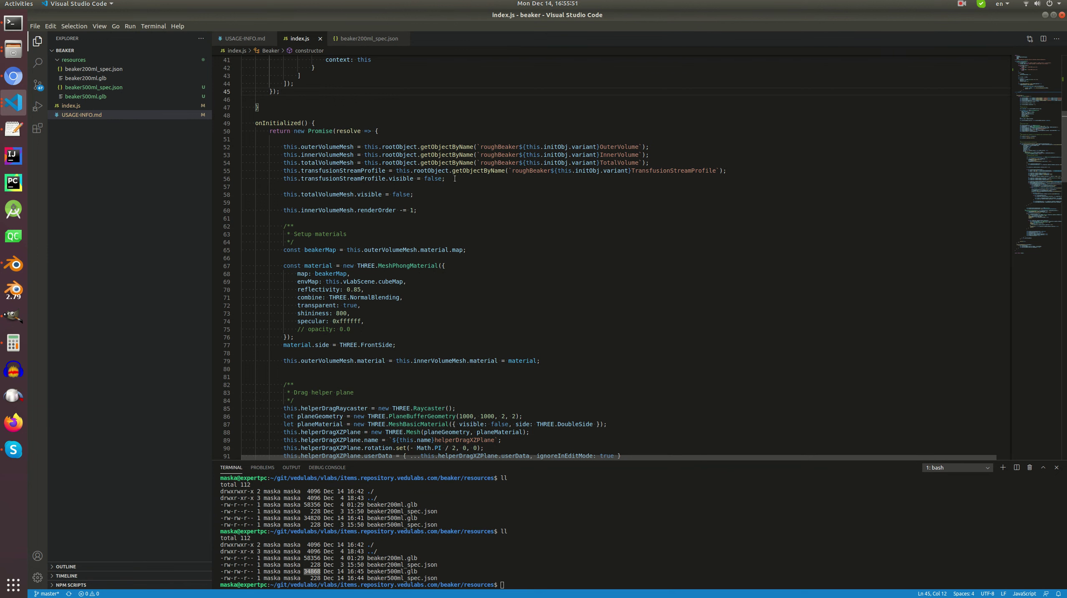
- Add console.log(`Beaker${this.initObj.variant}`) after line 56 in onInitialized
{"action": "left_click", "coordinate": [544, 185]}
{"action": "key", "text": "Return"}
{"action": "key", "text": "Return"}
{"action": "type", "text": "console.log();"}
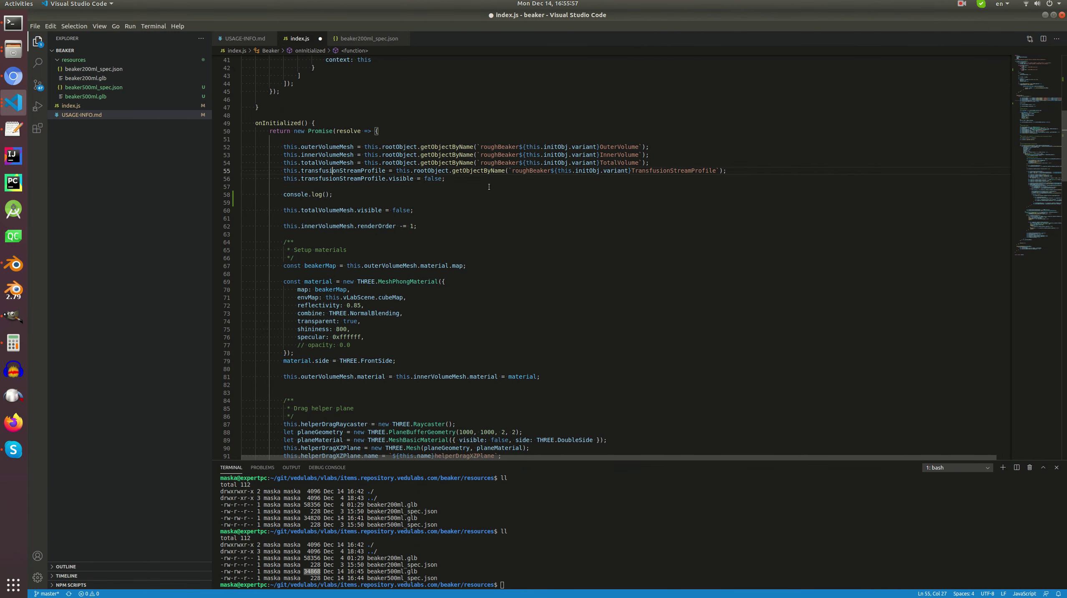
{"action": "key", "text": "Down"}
{"action": "key", "text": "Down"}
{"action": "key", "text": "Down"}
{"action": "key", "text": "Down"}
{"action": "key", "text": "Down"}
{"action": "key", "text": "Down"}
{"action": "key", "text": "Left"}
{"action": "key", "text": "Left"}
{"action": "type", "text": "'"}
{"action": "type", "text": "Beaker"}
{"action": "key", "text": "Delete"}
{"action": "type", "text": "`"}
{"action": "key", "text": "Right"}
{"action": "key", "text": "Right"}
{"action": "key", "text": "Right"}
{"action": "key", "text": "Right"}
{"action": "key", "text": "Right"}
{"action": "key", "text": "Right"}
{"action": "key", "text": "Delete"}
{"action": "type", "text": "`"}
{"action": "left_click_drag", "start_coordinate": [519, 146], "coordinate": [599, 146]}
{"action": "key", "text": "ctrl+c"}
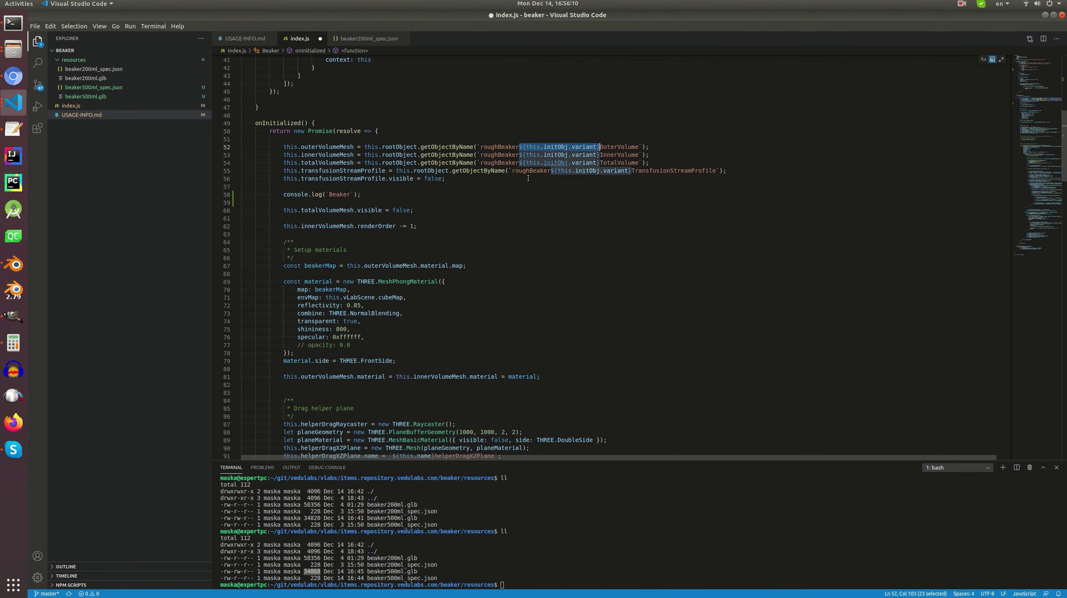
{"action": "left_click", "coordinate": [350, 194]}
{"action": "key", "text": "ctrl+v"}
- Duplicate the Beaker log line and clear the copy's template literal
{"action": "left_click", "coordinate": [501, 195]}
{"action": "key", "text": "shift+Home"}
{"action": "key", "text": "End"}
{"action": "key", "text": "Return"}
{"action": "type", "text": "console.log(`Beaker${this.initObj.variant}`);"}
{"action": "key", "text": "Left"}
{"action": "key", "text": "Left"}
{"action": "key", "text": "shift+Left"}
{"action": "key", "text": "shift+Left"}
{"action": "key", "text": "shift+Left"}
{"action": "key", "text": "shift+Left"}
{"action": "key", "text": "shift+Left"}
{"action": "key", "text": "shift+Left"}
{"action": "key", "text": "shift+Left"}
{"action": "key", "text": "shift+Left"}
{"action": "key", "text": "shift+Left"}
{"action": "key", "text": "shift+Left"}
{"action": "key", "text": "shift+Left"}
{"action": "key", "text": "shift+Left"}
{"action": "key", "text": "shift+Left"}
{"action": "key", "text": "shift+Left"}
{"action": "key", "text": "shift+Left"}
{"action": "key", "text": "shift+Left"}
{"action": "key", "text": "shift+Left"}
{"action": "key", "text": "shift+Left"}
{"action": "key", "text": "shift+Left"}
{"action": "key", "text": "shift+Left"}
{"action": "key", "text": "shift+Left"}
{"action": "key", "text": "shift+Left"}
{"action": "key", "text": "shift+Left"}
{"action": "key", "text": "shift+Left"}
{"action": "key", "text": "shift+Left"}
{"action": "key", "text": "shift+Left"}
{"action": "key", "text": "BackSpace"}
- Make the new log line print this.outerVolumeMesh
{"action": "key", "text": "Up"}
{"action": "key", "text": "Up"}
{"action": "key", "text": "Up"}
{"action": "key", "text": "Up"}
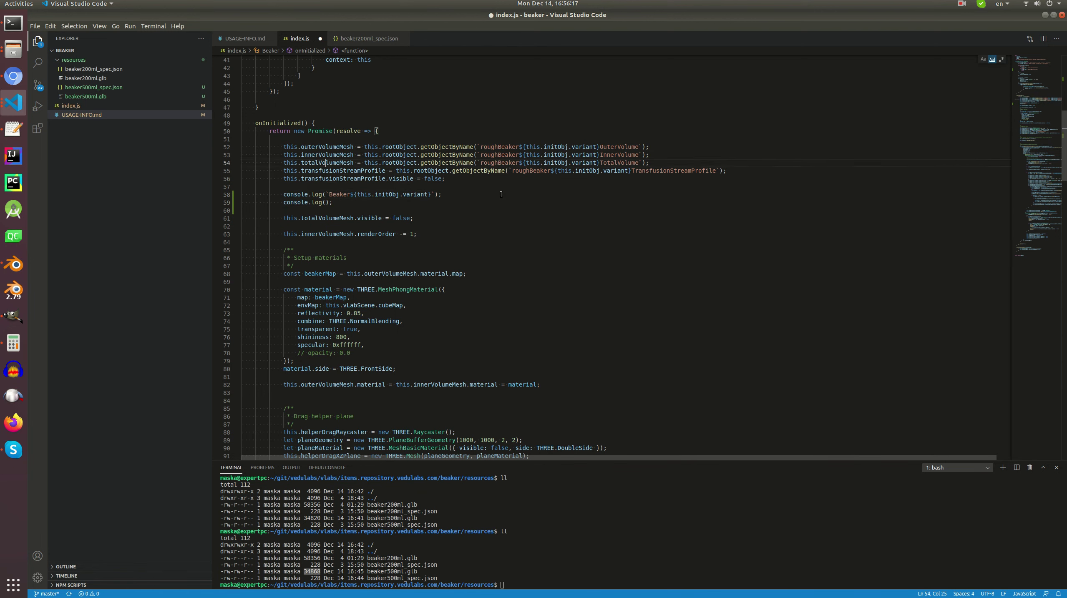
{"action": "key", "text": "Down"}
{"action": "key", "text": "Down"}
{"action": "key", "text": "Down"}
{"action": "key", "text": "Down"}
{"action": "key", "text": "Down"}
{"action": "key", "text": "Down"}
{"action": "key", "text": "Down"}
{"action": "key", "text": "End"}
{"action": "key", "text": "Left"}
{"action": "key", "text": "Left"}
{"action": "type", "text": "this.outerVolumeMesh"}
{"action": "key", "text": "Up"}
{"action": "key", "text": "End"}
{"action": "key", "text": "Left"}
{"action": "key", "text": "Left"}
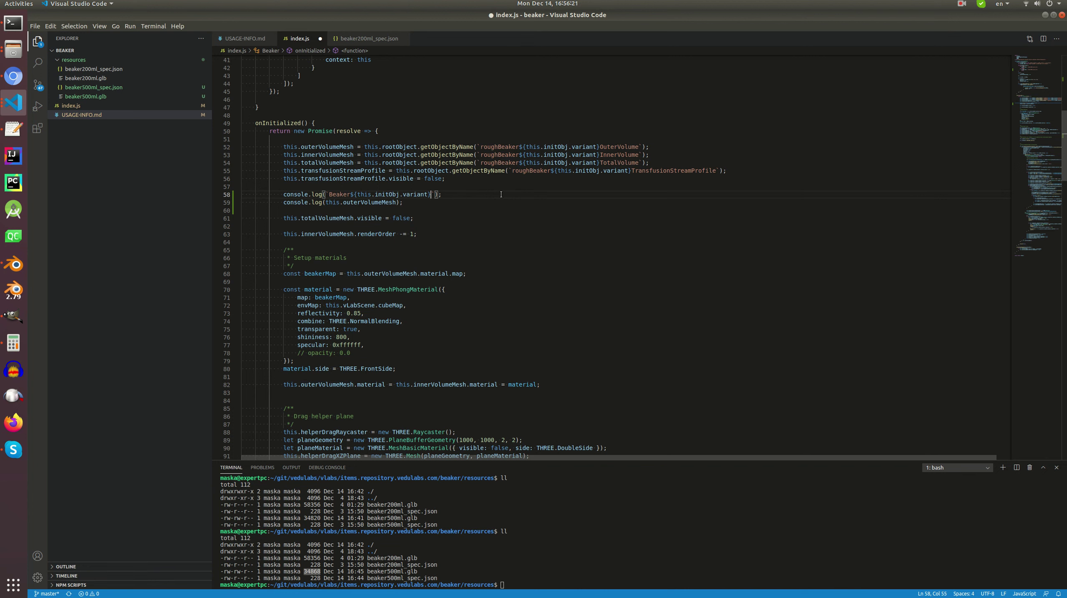
{"action": "key", "text": "Right"}
{"action": "key", "text": "Right"}
- Duplicate the mesh log line to add innerVolumeMesh and totalVolumeMesh log lines
{"action": "key", "text": "Down"}
{"action": "key", "text": "shift+alt+Down"}
{"action": "key", "text": "shift+alt+Down"}
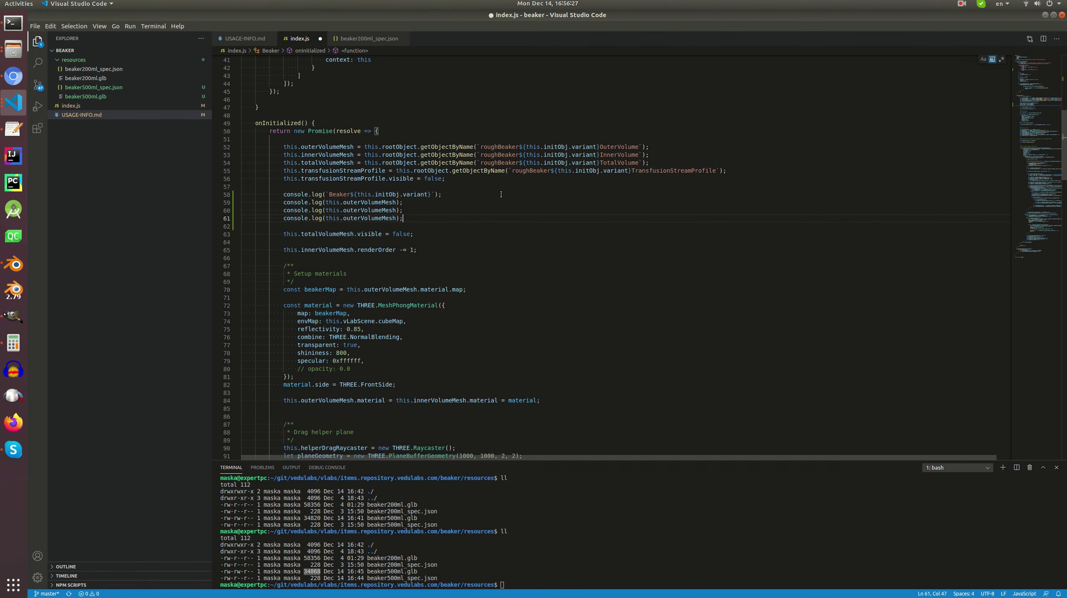
{"action": "double_click", "coordinate": [363, 210]}
{"action": "type", "text": "innerVolumeMesh"}
{"action": "left_click", "coordinate": [372, 218]}
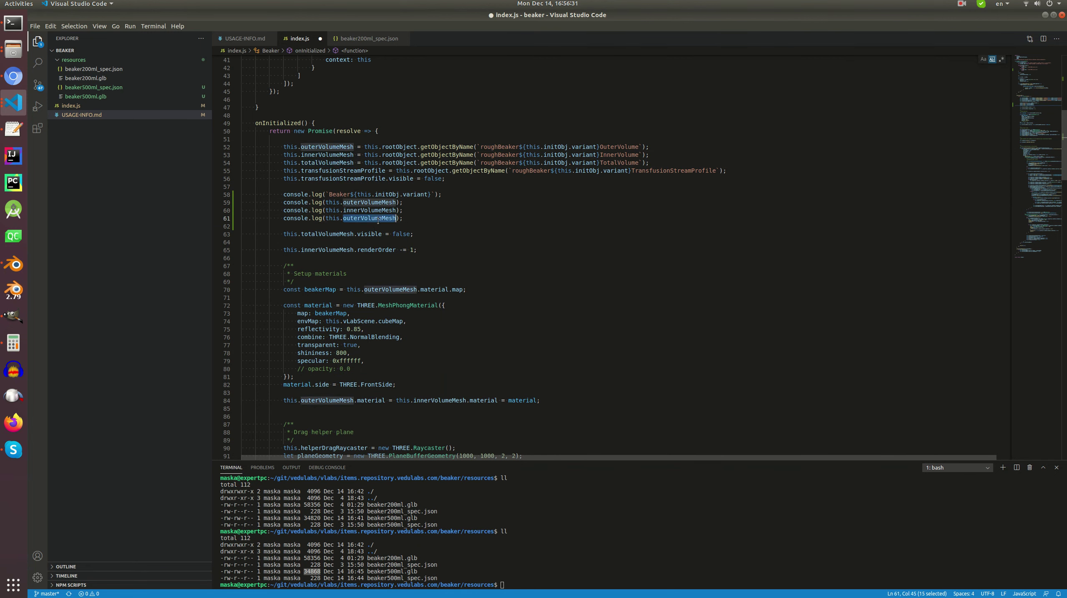
{"action": "key", "text": "End"}
{"action": "key", "text": "shift+Home"}
{"action": "key", "text": "ctrl+c"}
{"action": "key", "text": "End"}
{"action": "key", "text": "Return"}
{"action": "key", "text": "ctrl+v"}
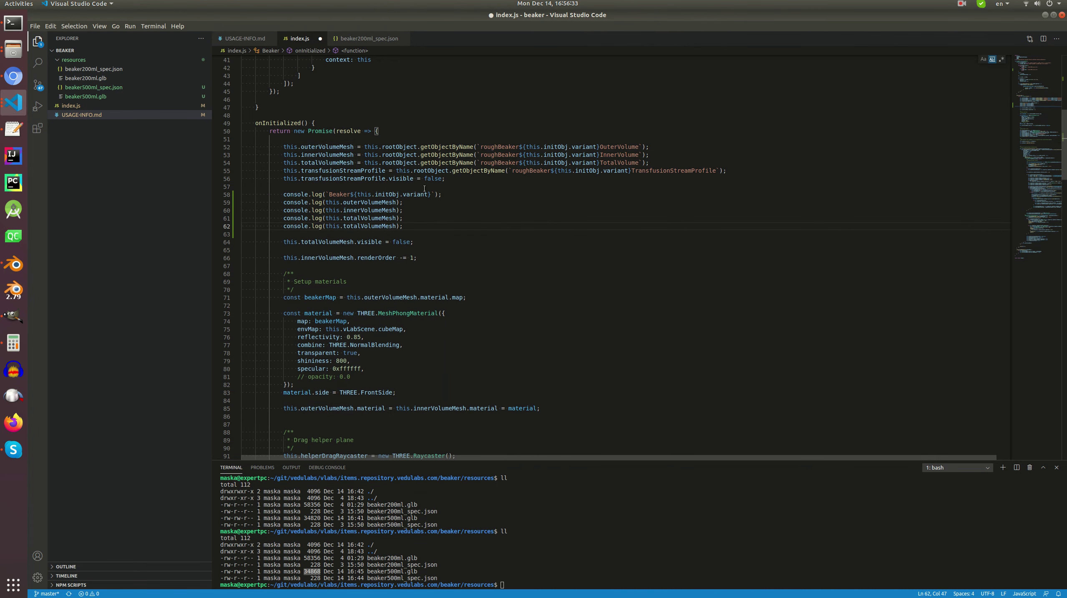
- Change the last log line to transfusionStreamProfile and save index.js
{"action": "double_click", "coordinate": [363, 172]}
{"action": "key", "text": "ctrl+c"}
{"action": "double_click", "coordinate": [374, 226]}
{"action": "key", "text": "ctrl+v"}
{"action": "key", "text": "ctrl+s"}
{"action": "key", "text": "alt+Tab"}
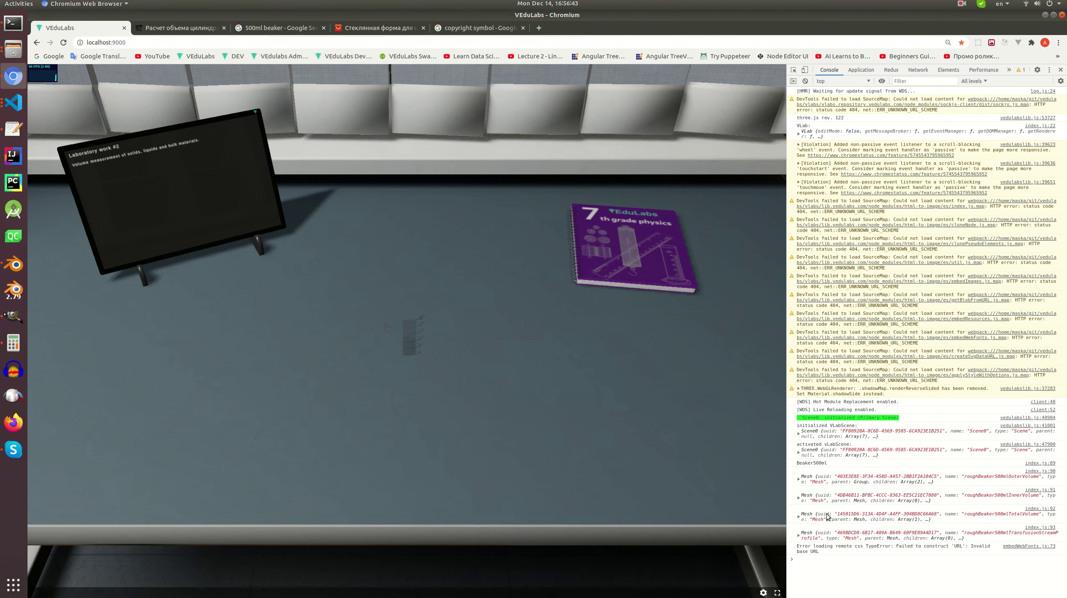
- Expand the logged roughBeaker500mlOuterVolume mesh in the console, then view the beaker500ml texture in GIMP
{"action": "left_click", "coordinate": [823, 481]}
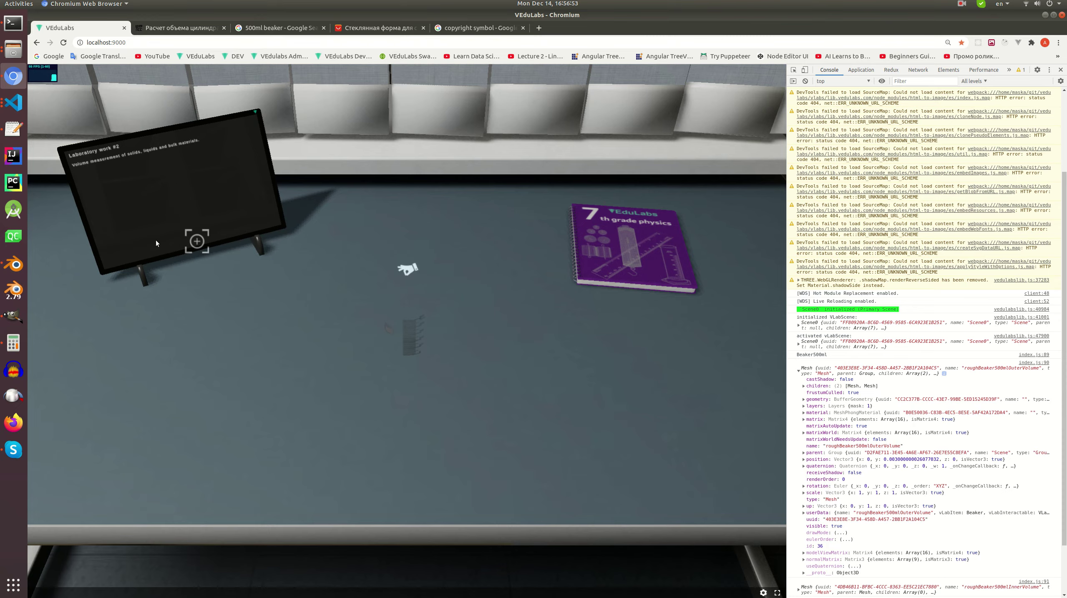
{"action": "key", "text": "alt+Tab"}
{"action": "middle_click_drag", "start_coordinate": [596, 171], "coordinate": [438, 216]}
{"action": "scroll", "coordinate": [465, 212], "scroll_direction": "down", "scroll_amount": 1, "text": "ctrl"}
{"action": "middle_click_drag", "start_coordinate": [562, 168], "coordinate": [550, 229]}
- Save beaker500ml.xcf and open roughBeakerScale from beaker_200ml/maps
{"action": "key", "text": "ctrl+s"}
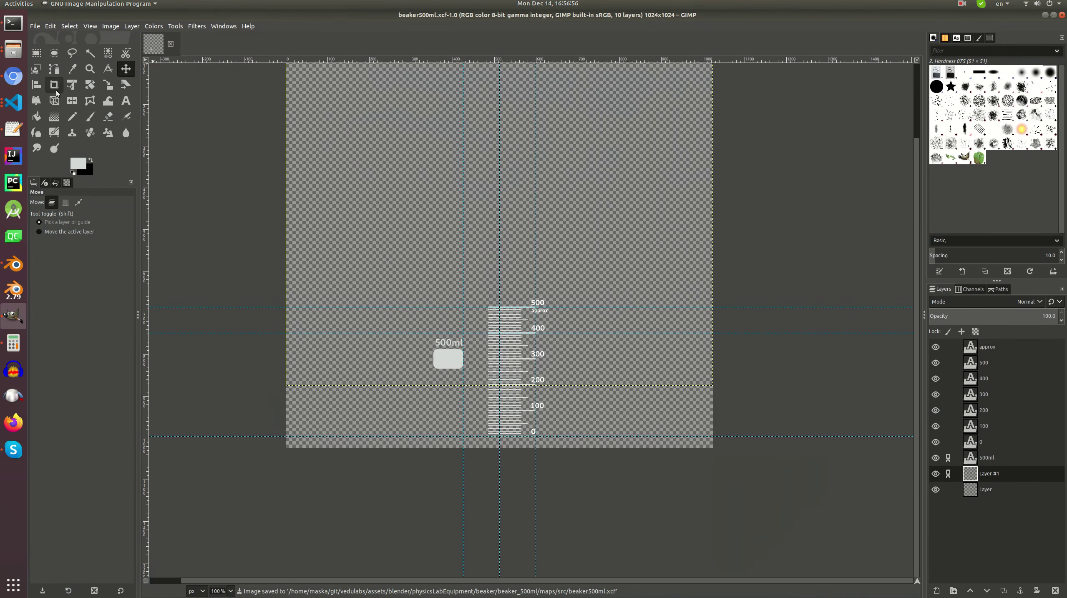
{"action": "left_click", "coordinate": [36, 26]}
{"action": "left_click", "coordinate": [50, 63]}
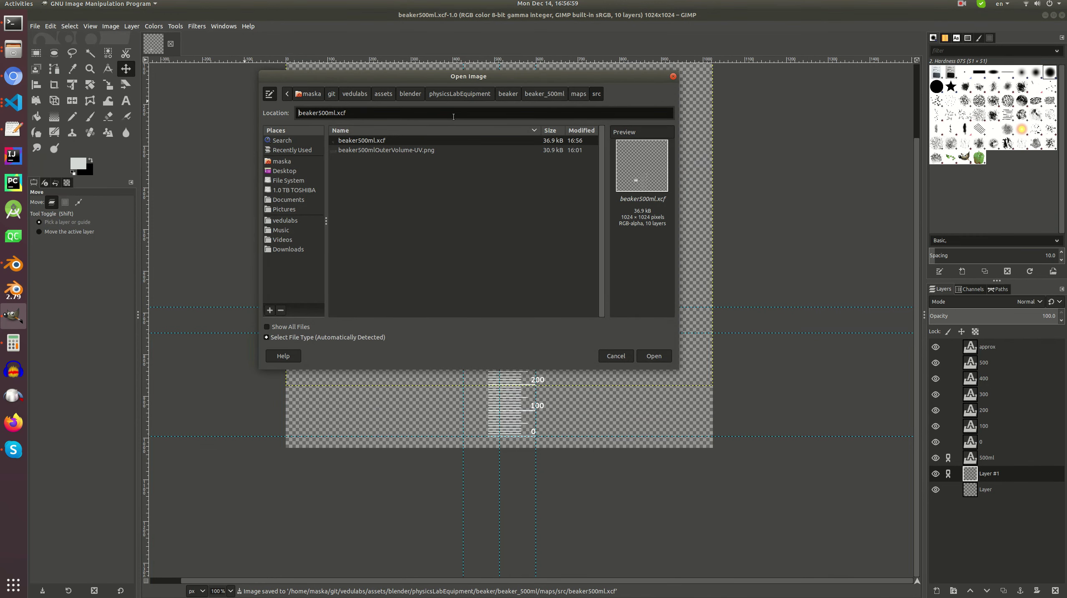
{"action": "left_click", "coordinate": [508, 93]}
{"action": "double_click", "coordinate": [342, 140]}
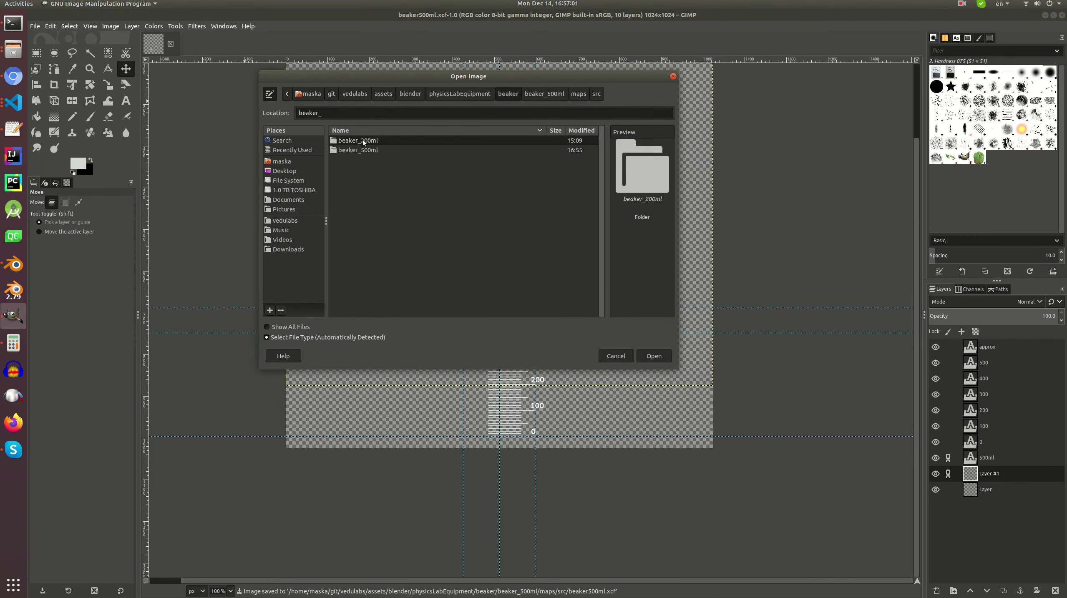
{"action": "double_click", "coordinate": [341, 141]}
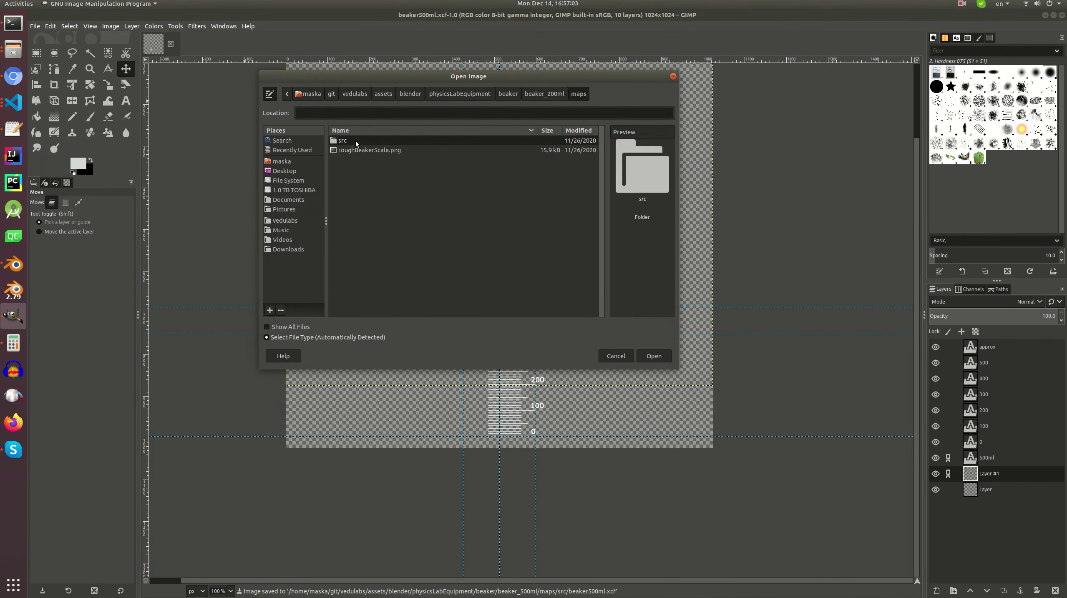
{"action": "double_click", "coordinate": [367, 150]}
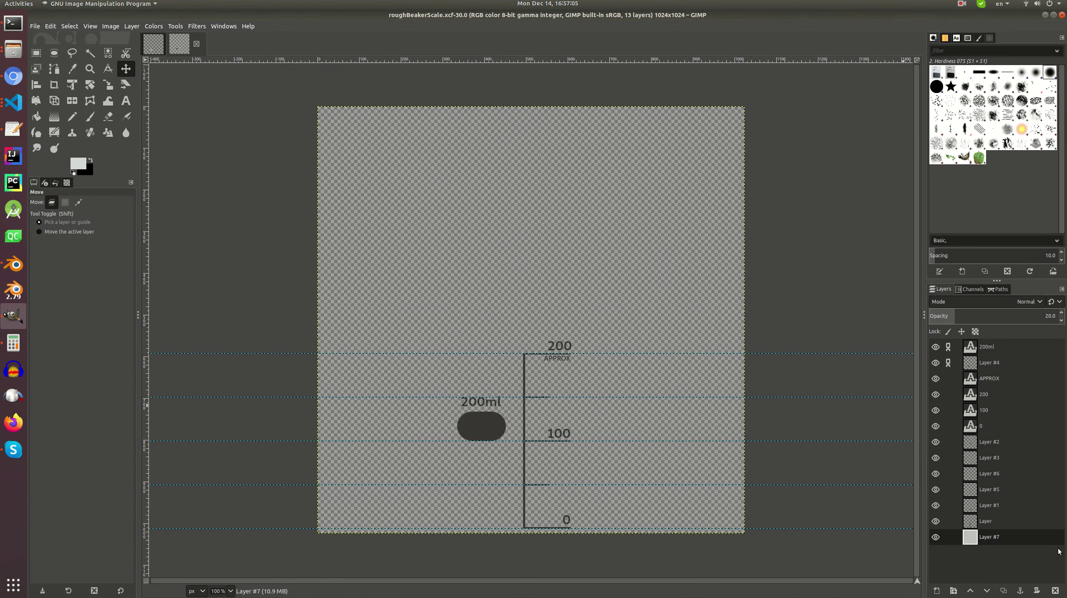
- Copy the bottom layer, Layer #7, to the clipboard
{"action": "right_click", "coordinate": [972, 539]}
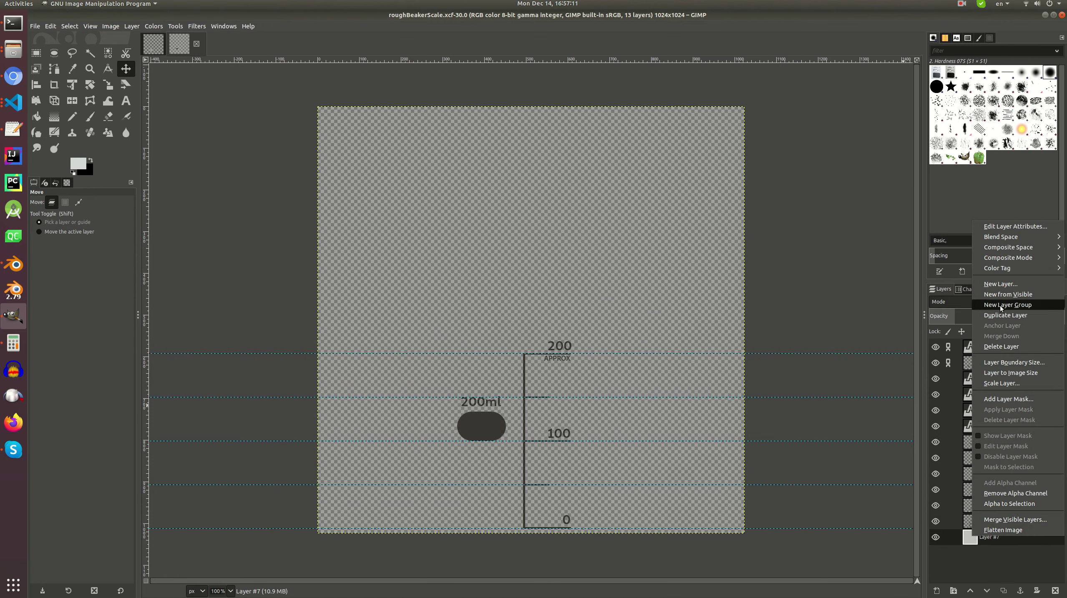
{"action": "left_click", "coordinate": [505, 215]}
{"action": "key", "text": "ctrl+c"}
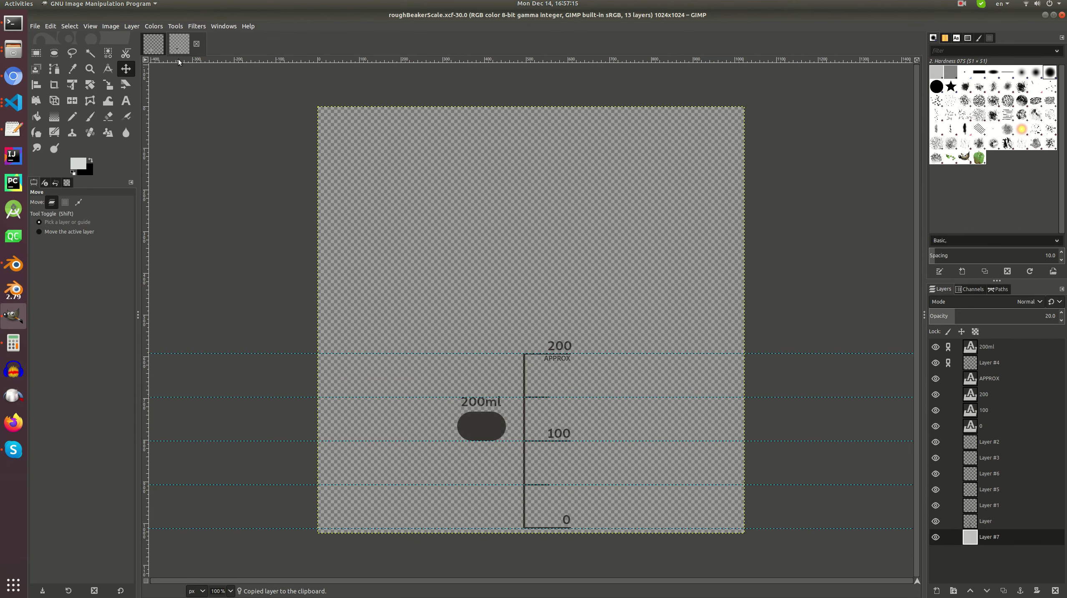
- Paste Layer #7 into beaker500ml.xcf as the bottom layer, aligned with the image edges
{"action": "left_click", "coordinate": [159, 48]}
{"action": "key", "text": "ctrl+v"}
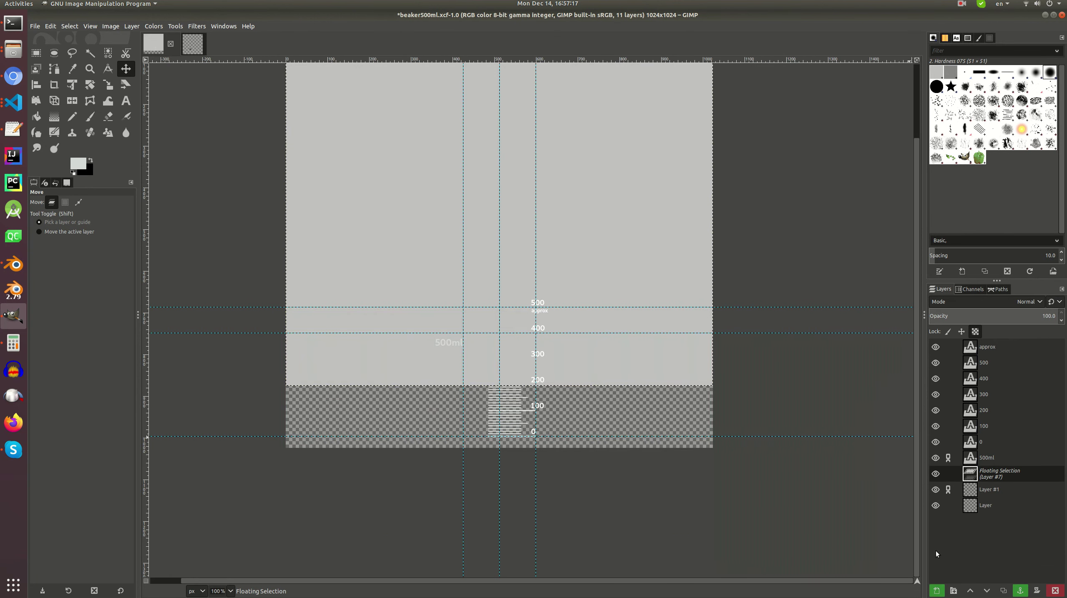
{"action": "left_click_drag", "start_coordinate": [976, 480], "coordinate": [978, 513]}
{"action": "middle_click_drag", "start_coordinate": [592, 215], "coordinate": [596, 275]}
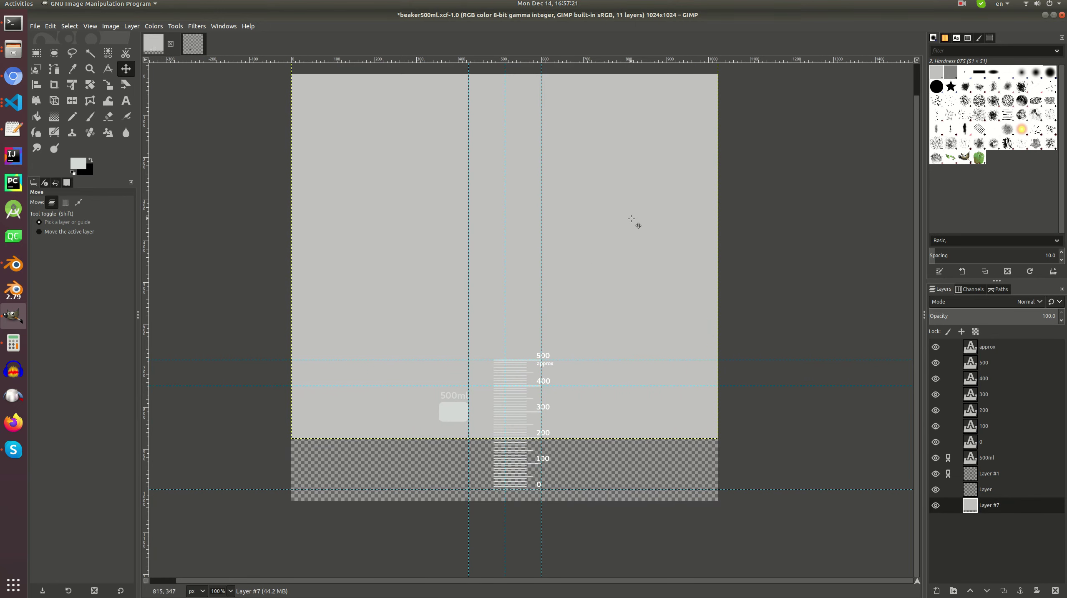
{"action": "left_click_drag", "start_coordinate": [636, 170], "coordinate": [653, 285]}
{"action": "scroll", "coordinate": [346, 175], "scroll_direction": "up", "scroll_amount": 2, "text": "ctrl"}
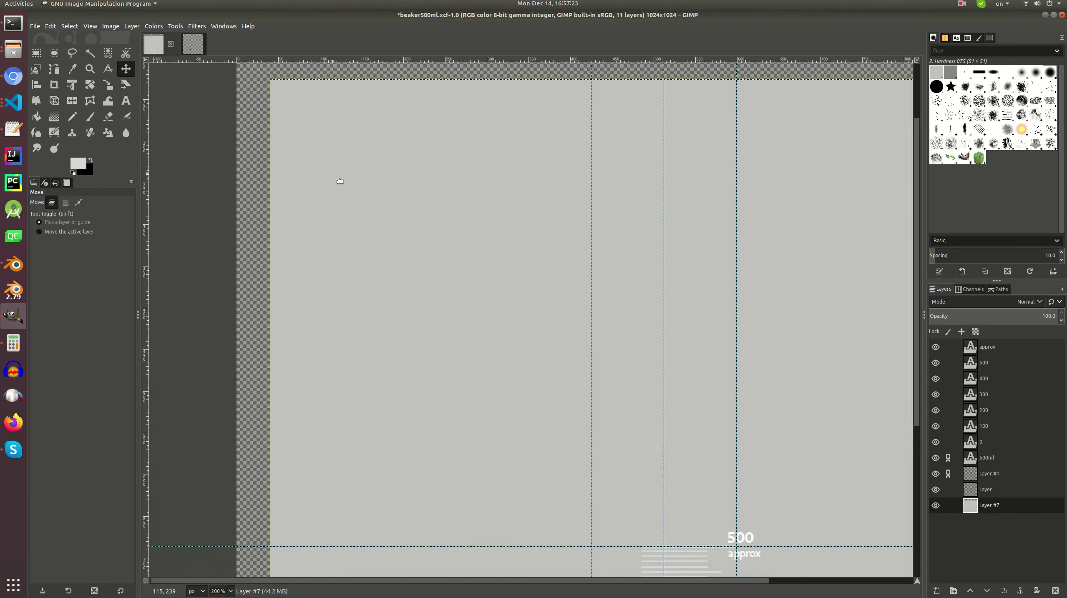
{"action": "middle_click_drag", "start_coordinate": [326, 168], "coordinate": [503, 478]}
{"action": "scroll", "coordinate": [472, 338], "scroll_direction": "up", "scroll_amount": 8, "text": "ctrl"}
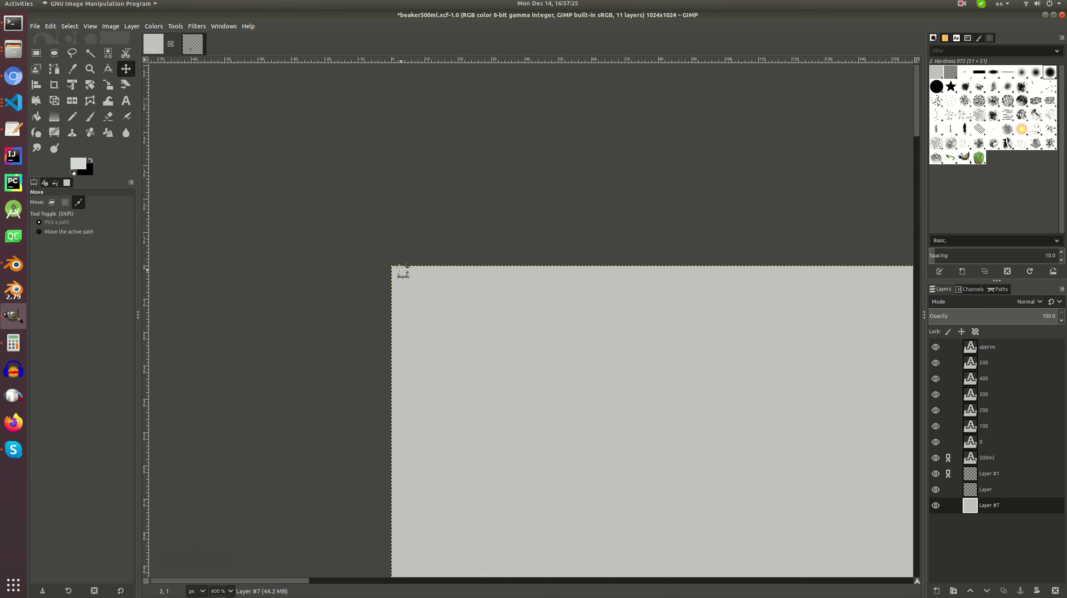
{"action": "left_click_drag", "start_coordinate": [391, 270], "coordinate": [407, 283]}
{"action": "scroll", "coordinate": [488, 403], "scroll_direction": "down", "scroll_amount": 10, "text": "ctrl"}
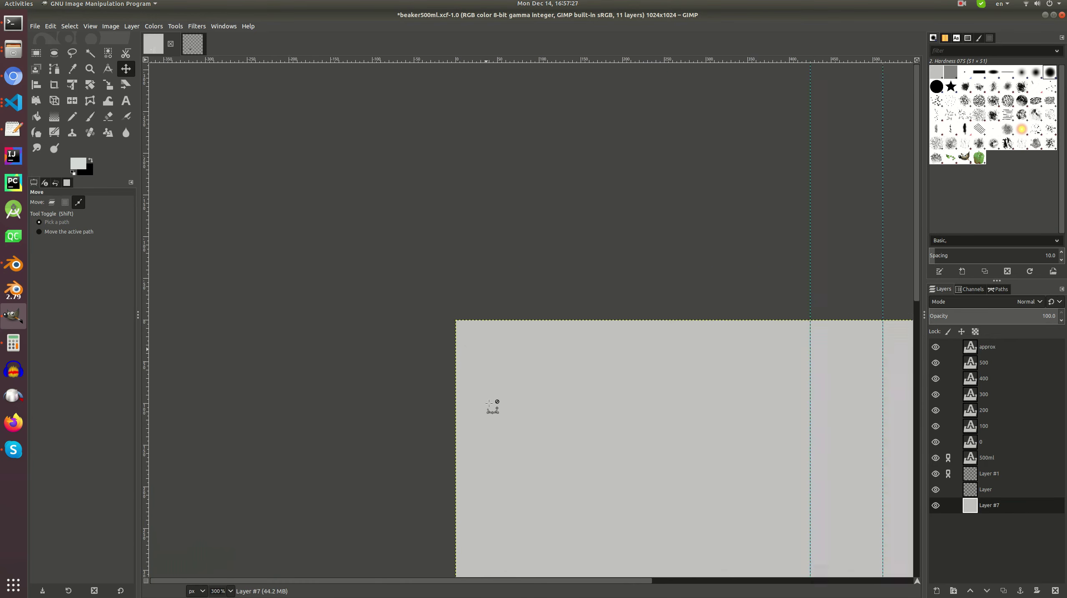
{"action": "scroll", "coordinate": [424, 219], "scroll_direction": "down", "scroll_amount": 1, "text": "ctrl"}
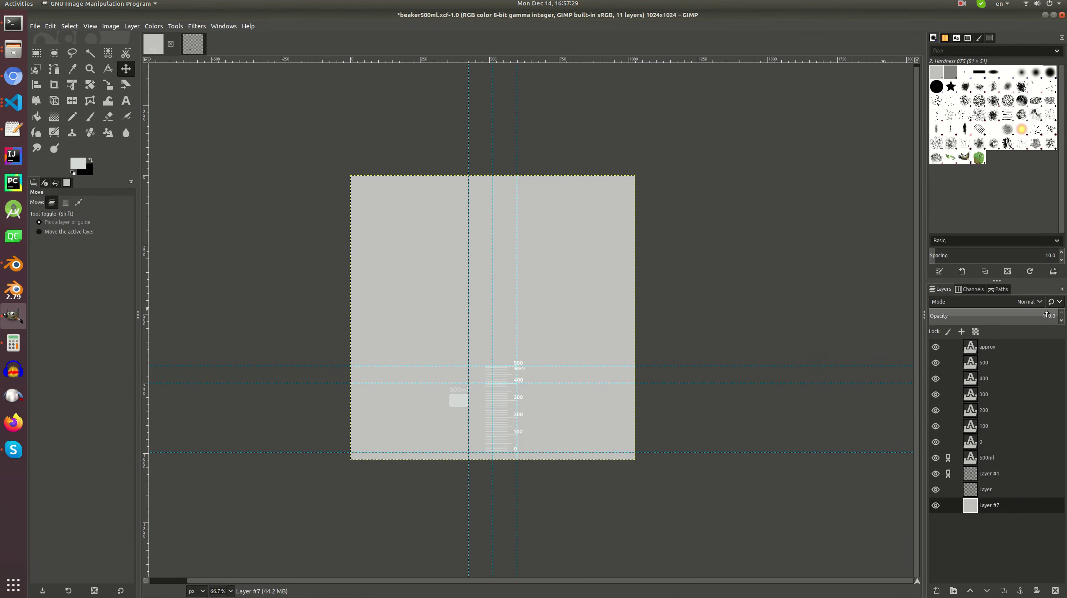
- Set Layer #7 opacity to 20 and bucket-fill it with mid grey
{"action": "left_click_drag", "start_coordinate": [1041, 316], "coordinate": [1050, 314]}
{"action": "type", "text": "20"}
{"action": "key", "text": "Return"}
{"action": "left_click", "coordinate": [81, 162]}
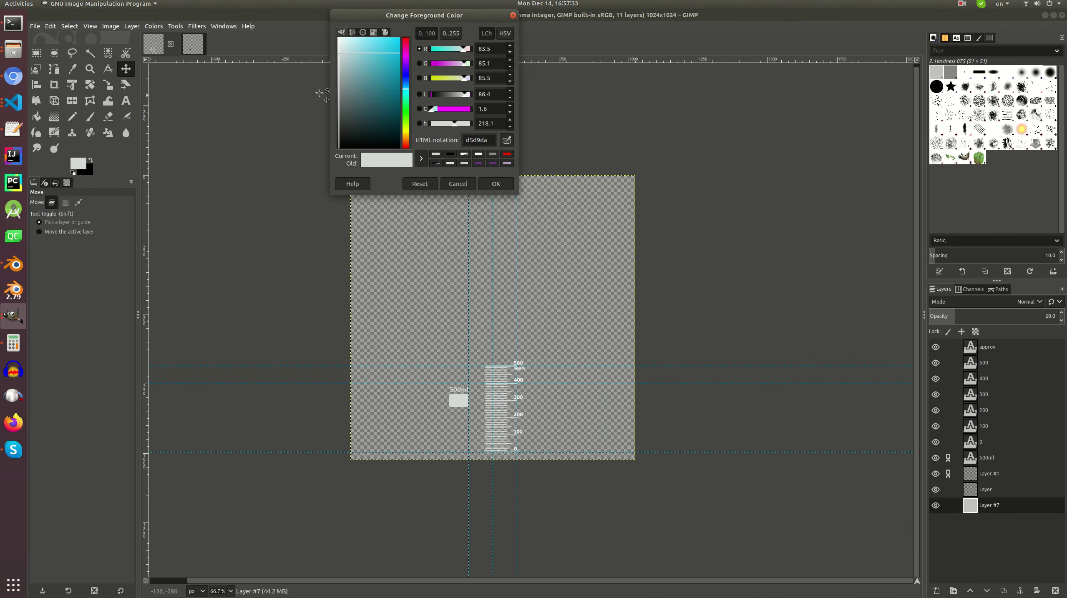
{"action": "mouse_move", "coordinate": [348, 78]}
{"action": "left_mouse_down"}
{"action": "mouse_move", "coordinate": [343, 108]}
{"action": "mouse_move", "coordinate": [338, 89]}
{"action": "left_mouse_up"}
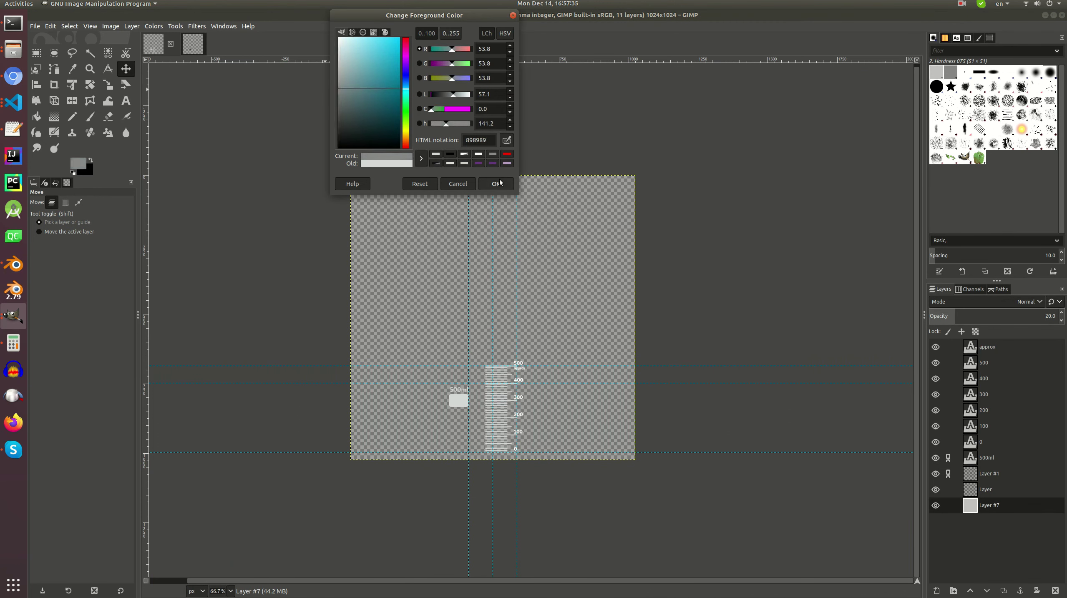
{"action": "left_click", "coordinate": [495, 184]}
{"action": "left_click", "coordinate": [36, 117]}
{"action": "left_click", "coordinate": [389, 194]}
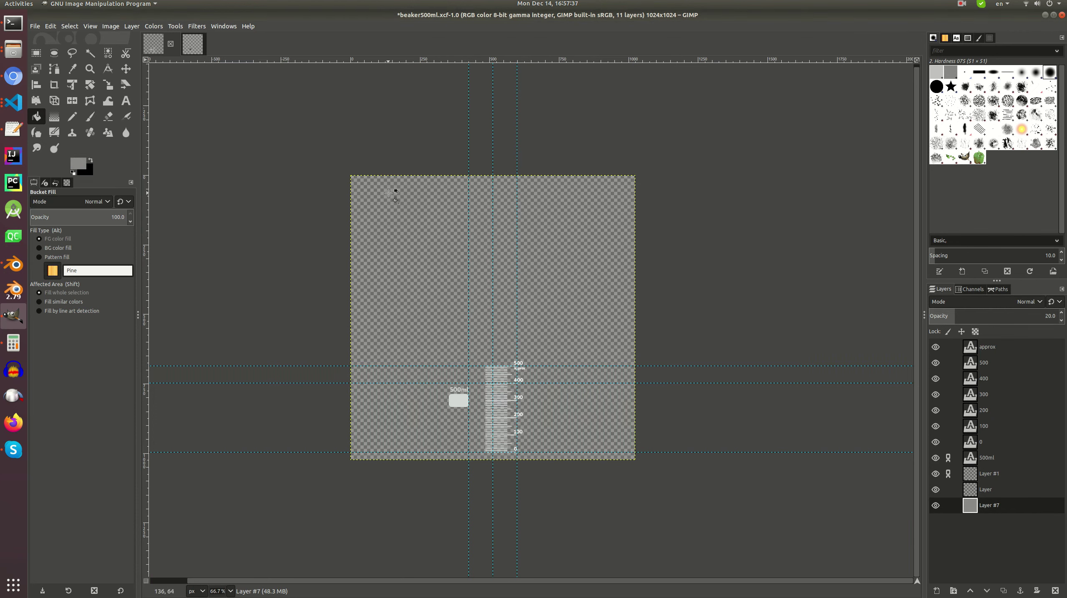
- Save beaker500ml.xcf and export it as beaker500ml.png
{"action": "key", "text": "ctrl+s"}
{"action": "key", "text": "ctrl+e"}
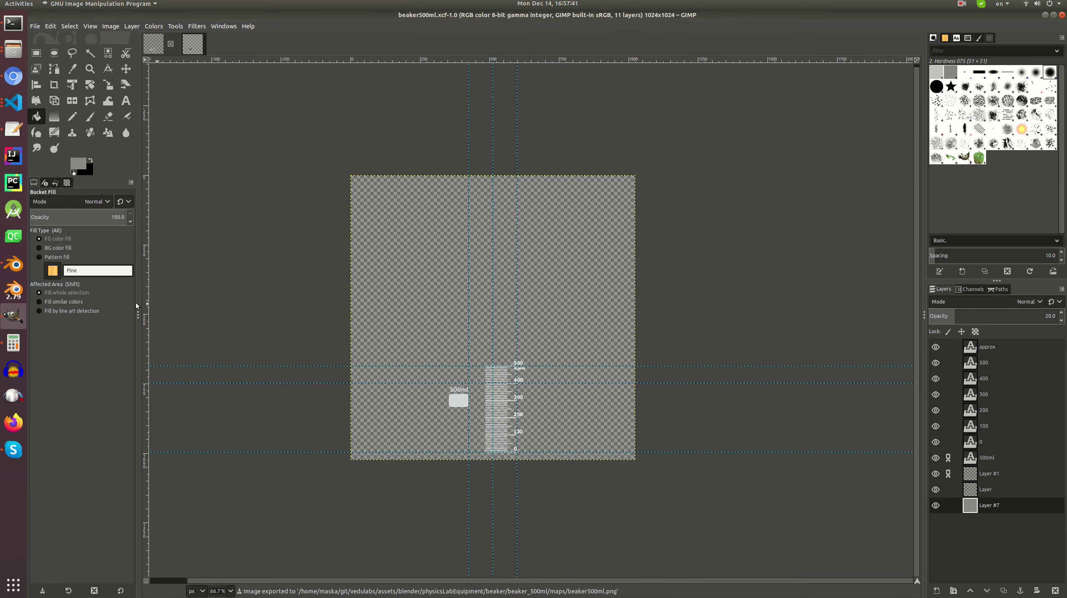
{"action": "left_click", "coordinate": [14, 264]}
- Preview the retextured beaker with rendered shading in UV Editing and save beaker_500ml.blend
{"action": "left_click", "coordinate": [226, 28]}
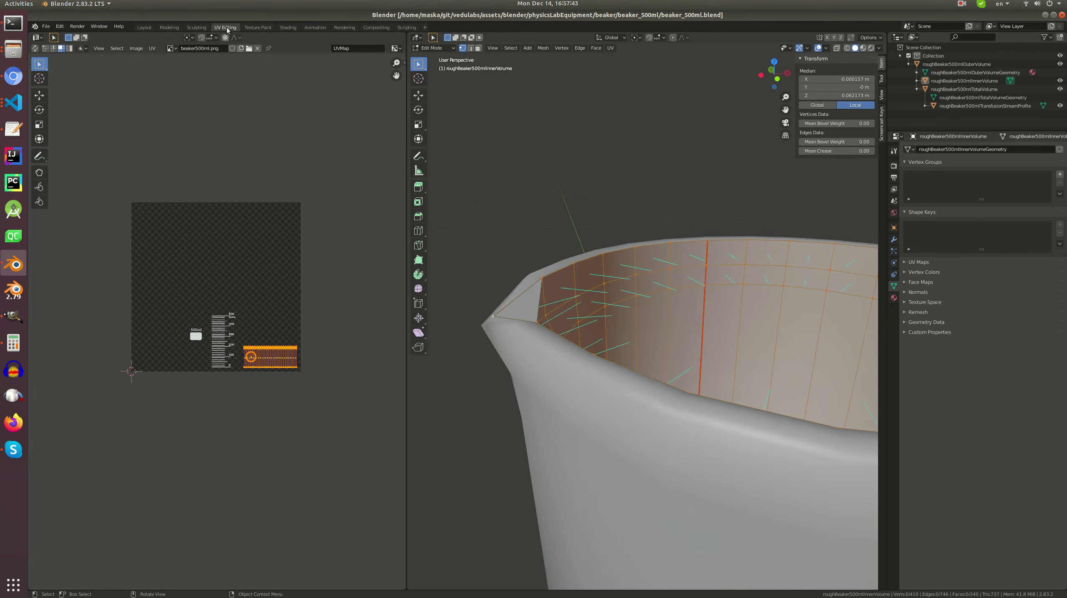
{"action": "left_click", "coordinate": [870, 48]}
{"action": "middle_click_drag", "start_coordinate": [670, 211], "coordinate": [676, 224]}
{"action": "key", "text": "Tab"}
{"action": "scroll", "coordinate": [670, 240], "scroll_direction": "down", "scroll_amount": 2}
{"action": "middle_click_drag", "start_coordinate": [566, 234], "coordinate": [557, 233]}
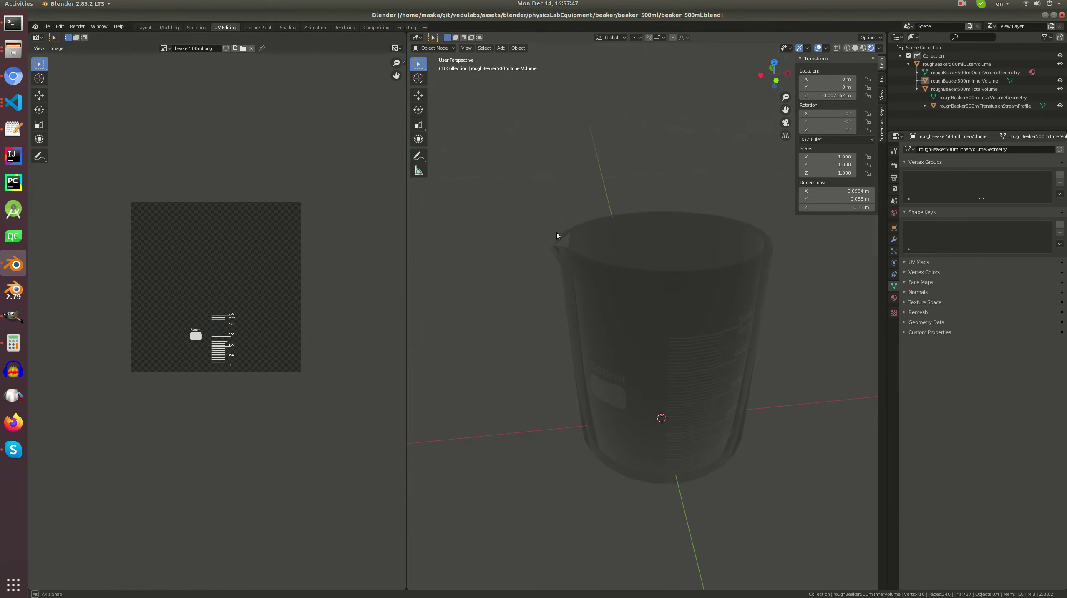
{"action": "key", "text": "ctrl+s"}
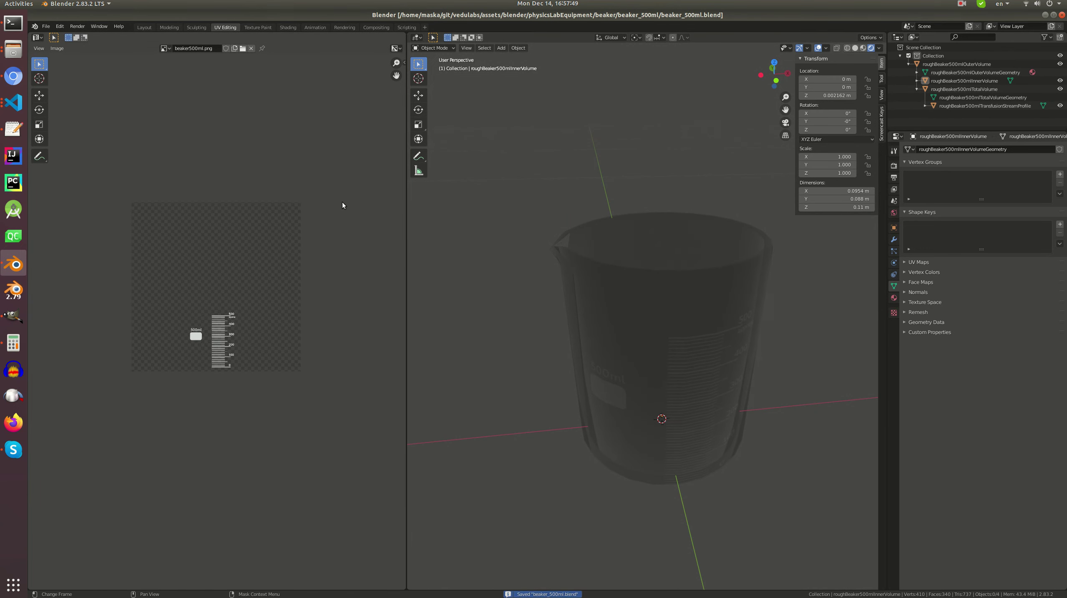
- Export the model as glTF 2.0, overwriting beaker500ml.glb
{"action": "middle_click_drag", "start_coordinate": [702, 255], "coordinate": [684, 255]}
{"action": "key", "text": "ctrl+shift+e"}
{"action": "left_click", "coordinate": [406, 62]}
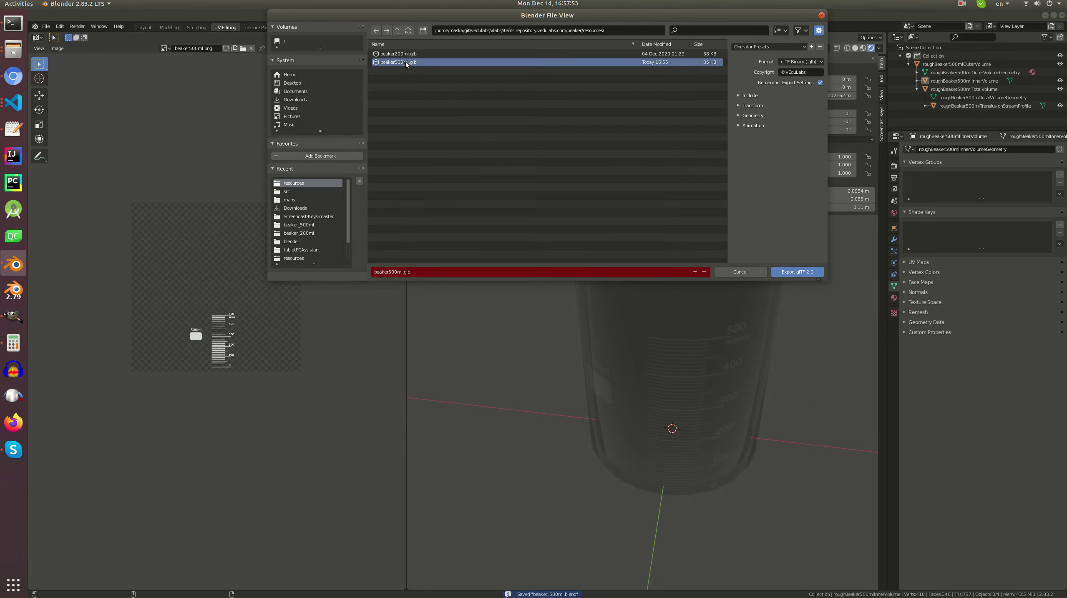
{"action": "double_click", "coordinate": [405, 62]}
{"action": "left_click", "coordinate": [13, 76]}
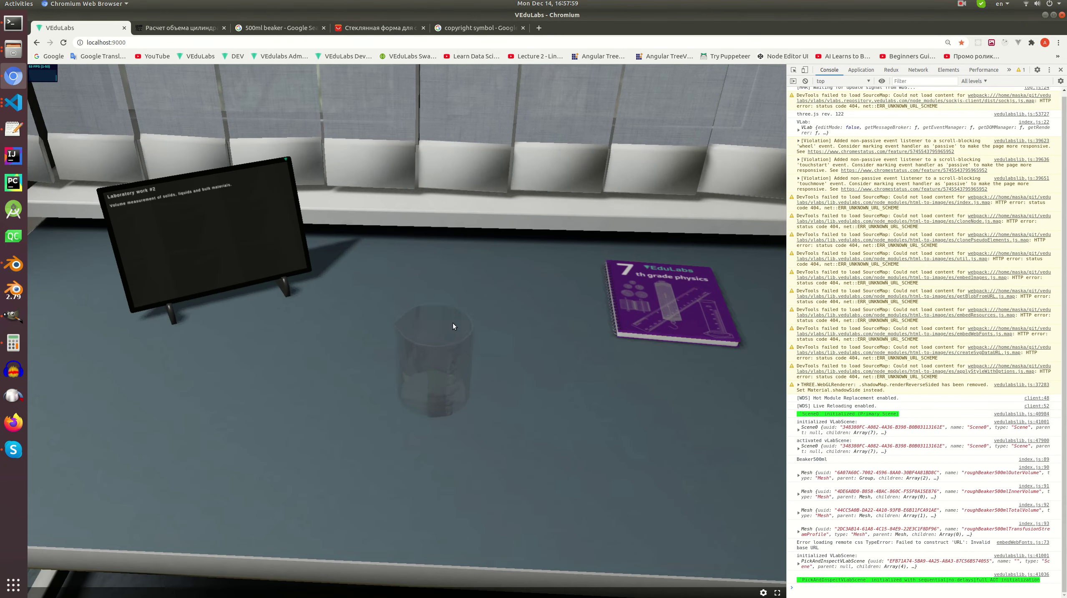
- Pick up the 500 ml beaker, rotate it to view its graduations, then return to the lab
{"action": "left_click", "coordinate": [440, 315]}
{"action": "left_click_drag", "start_coordinate": [458, 334], "coordinate": [469, 210]}
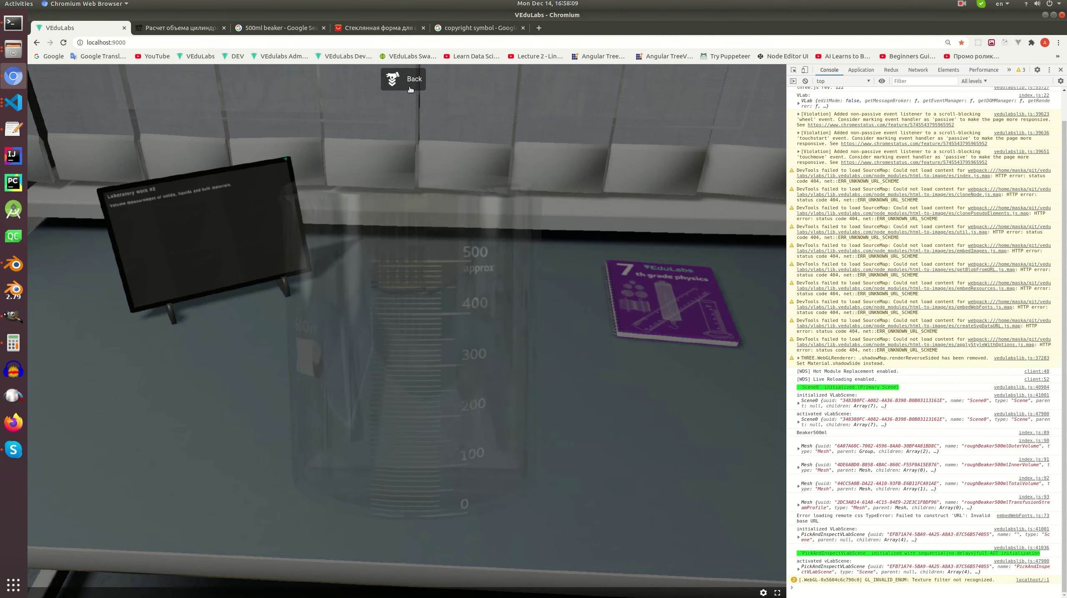
{"action": "left_click", "coordinate": [402, 80]}
{"action": "left_click", "coordinate": [962, 4]}
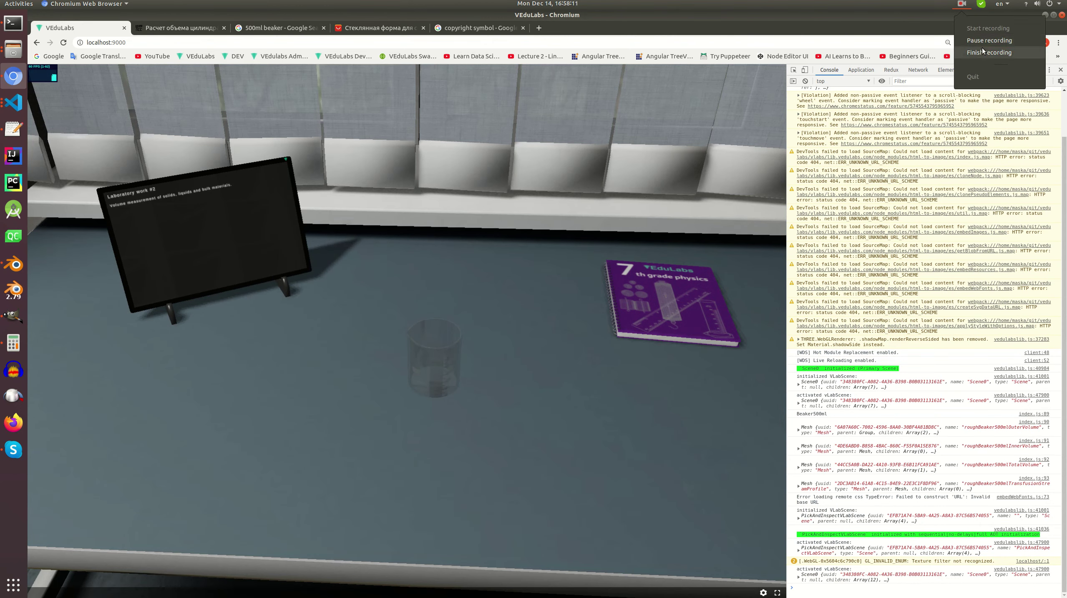